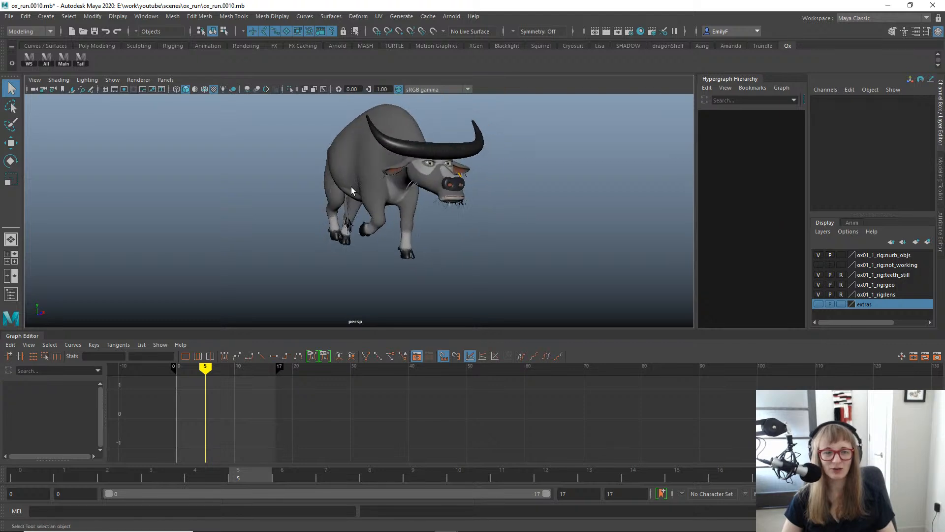
Play and scrub the ox run cycle, examining the body and leg motion from the front and the side.
key("alt+v")
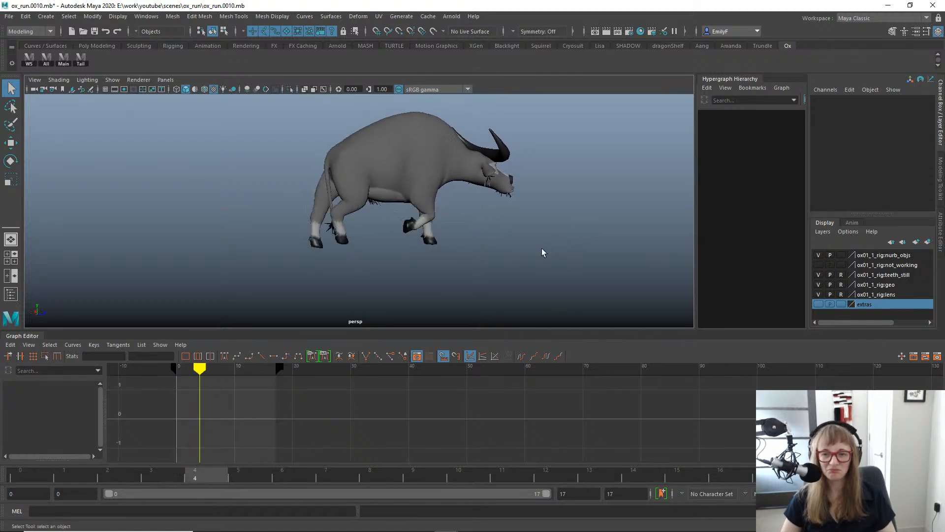
left_click_drag(542, 248, 508, 256, "alt")
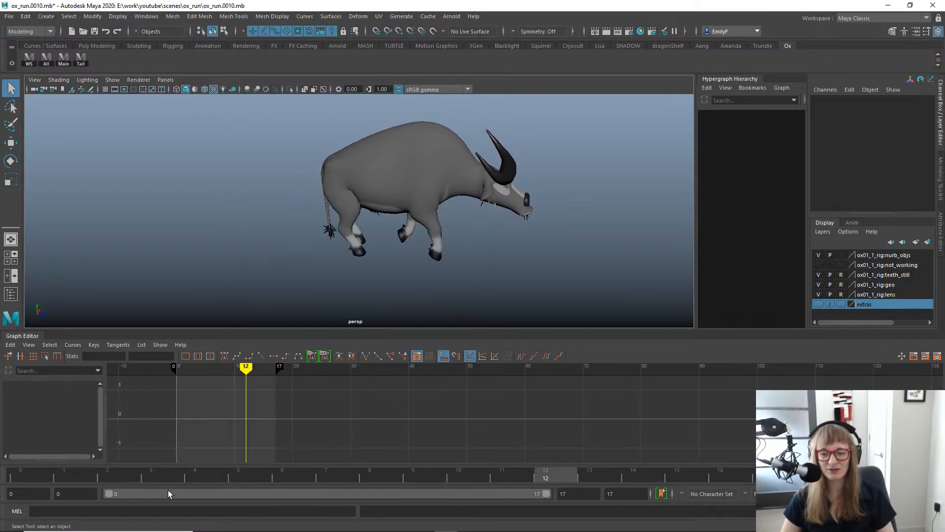
left_click_drag(166, 474, 387, 424)
left_click_drag(512, 193, 525, 160, "alt")
key("alt+v")
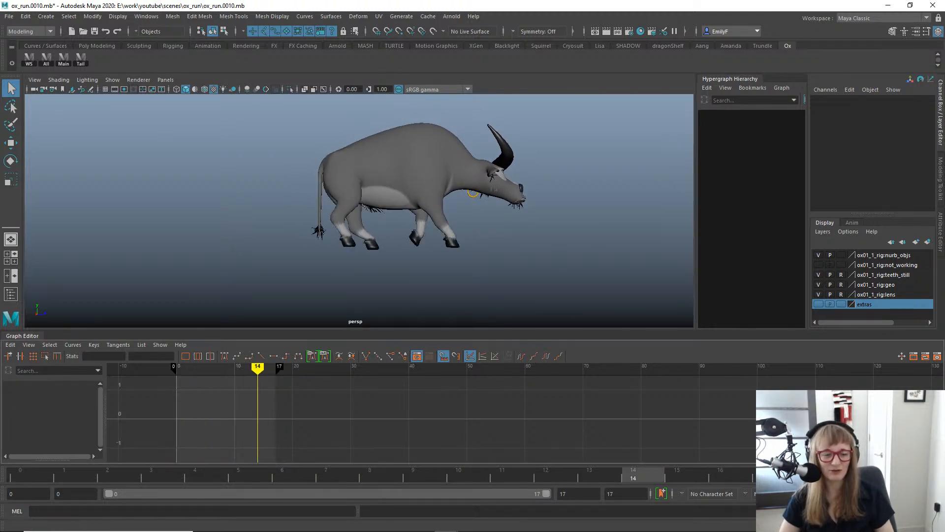
mouse_move(798, 531)
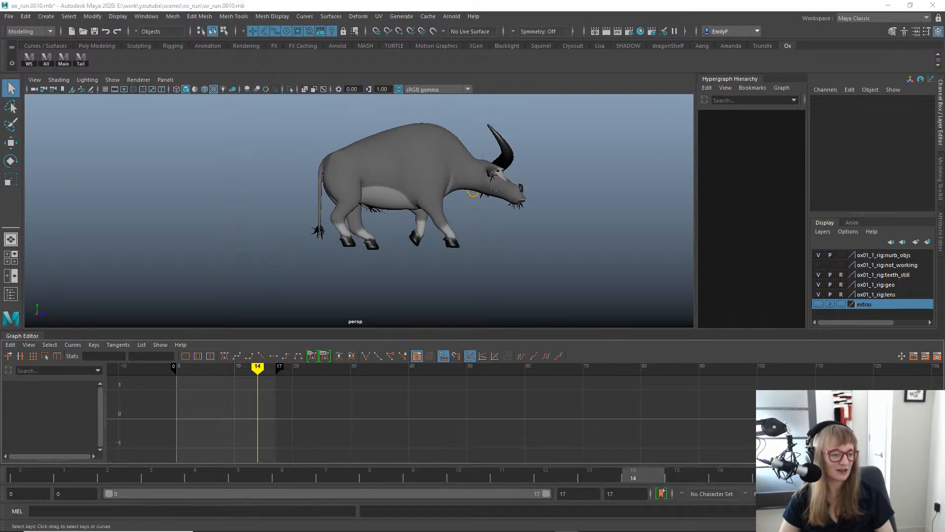
left_click_drag(559, 211, 469, 219, "alt")
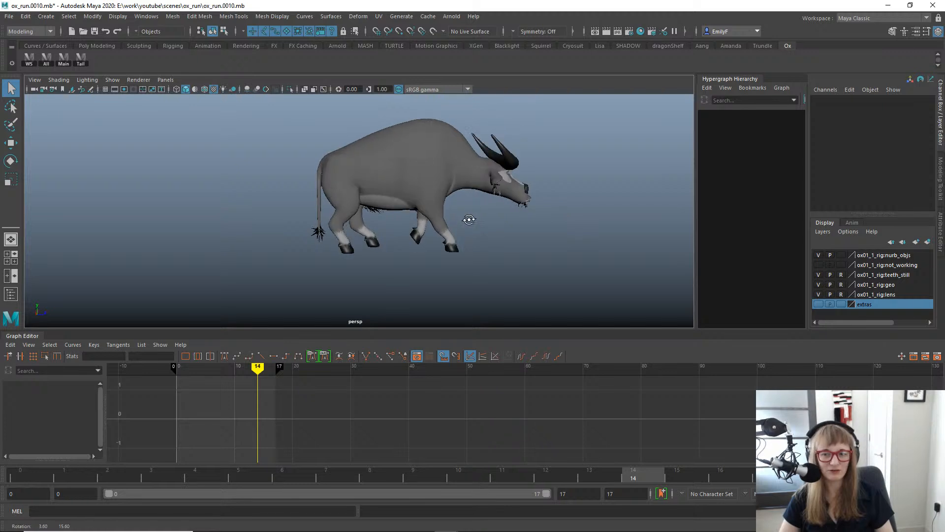
right_click_drag(457, 208, 631, 209, "alt")
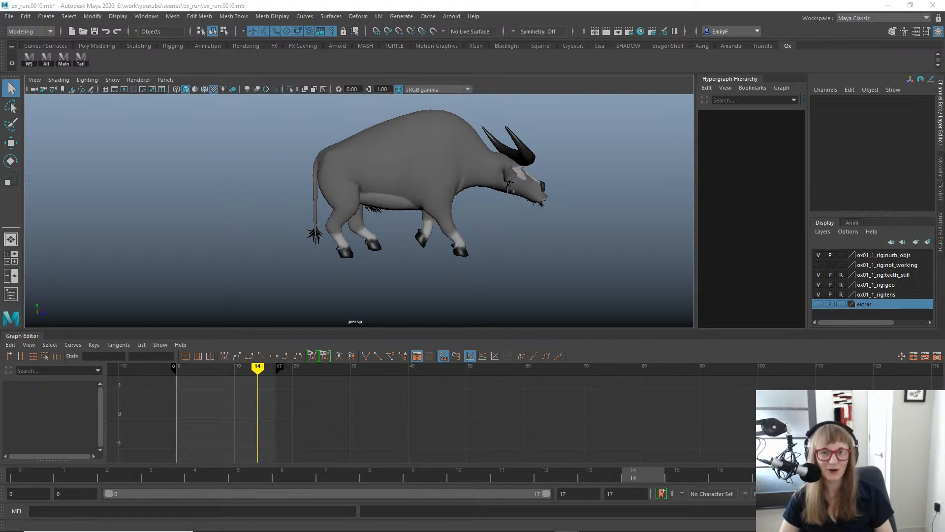
Scrub the run cycle's frame range and loop the playback in side view to examine the leg timing, ending with playback stopped.
left_click_drag(224, 480, 20, 475)
left_click_drag(47, 428, 13, 337)
key("alt+v")
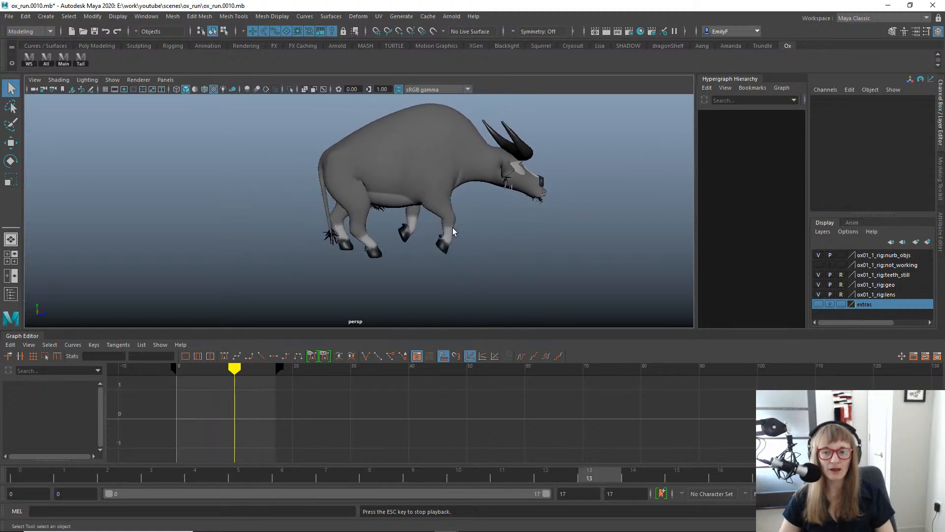
left_click_drag(397, 224, 453, 221, "alt")
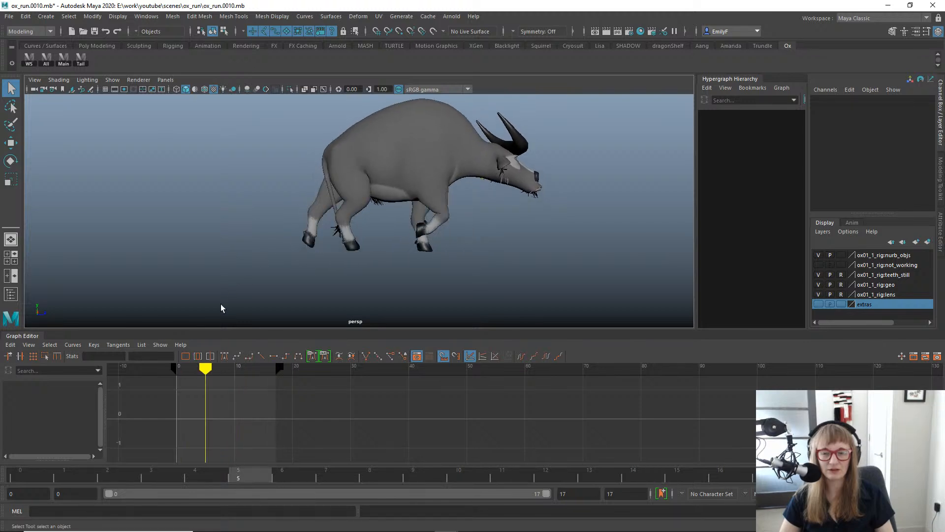
left_click_drag(20, 475, 326, 476)
left_click_drag(337, 423, 705, 456)
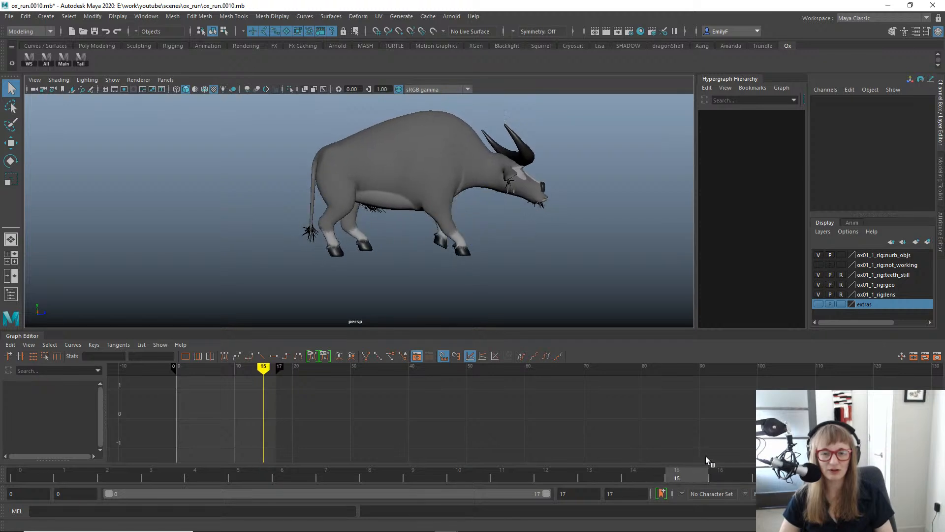
key("alt+v")
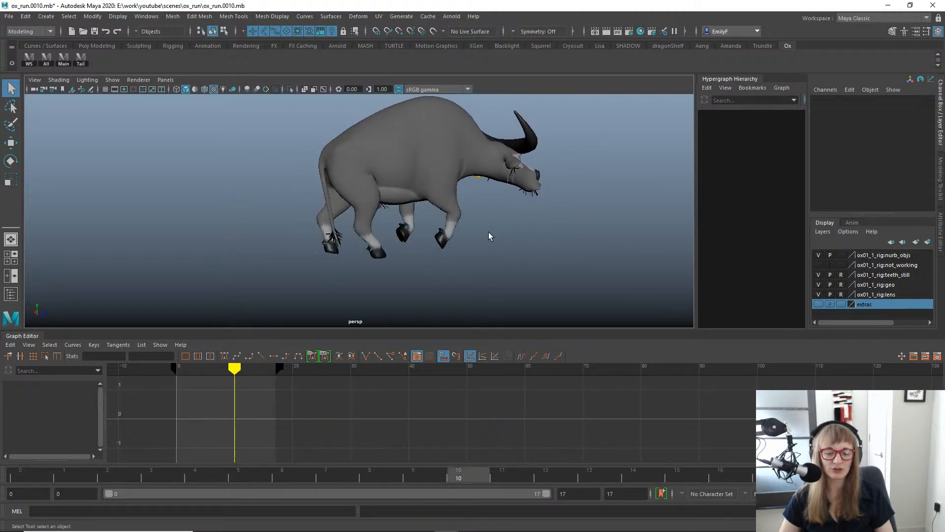
key("Escape")
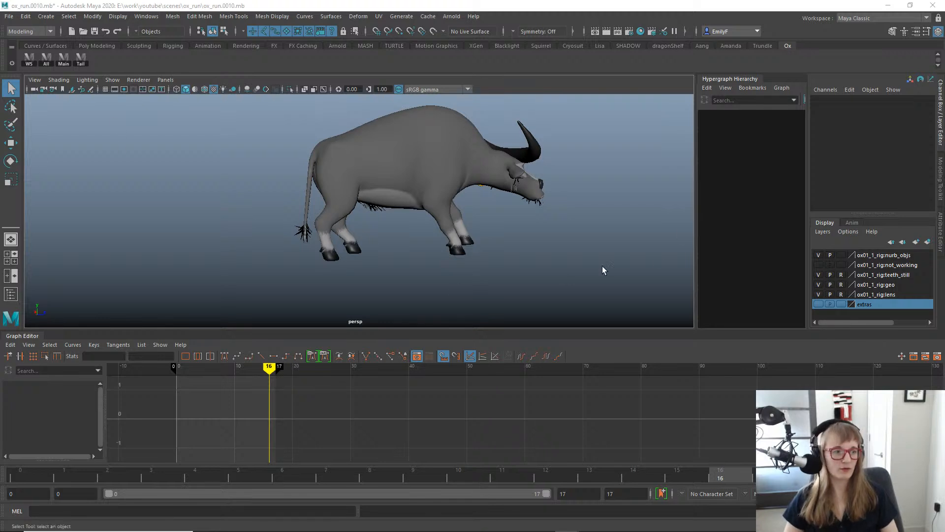
Play and pause the bison reference clip 462103534_p1 to study its gait, and move its window clear of the viewport.
left_click_drag(386, 198, 448, 194, "alt")
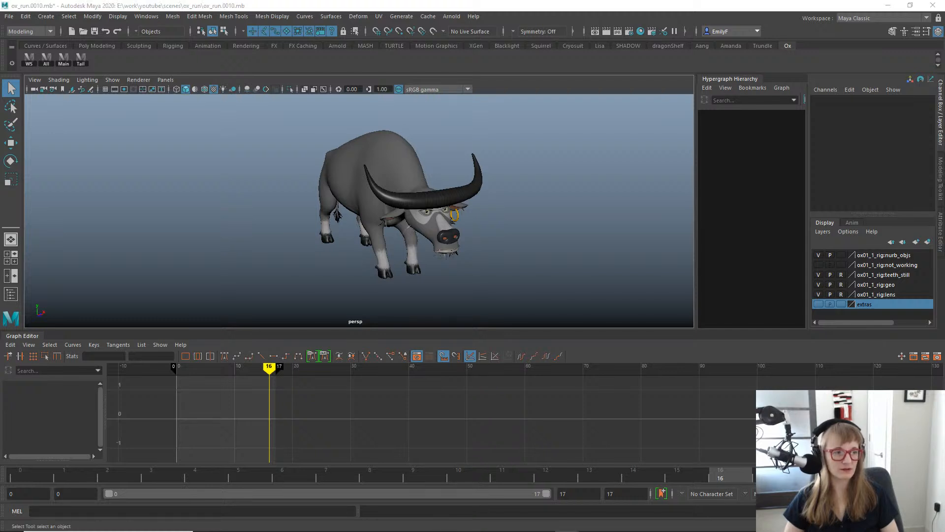
left_click(565, 328)
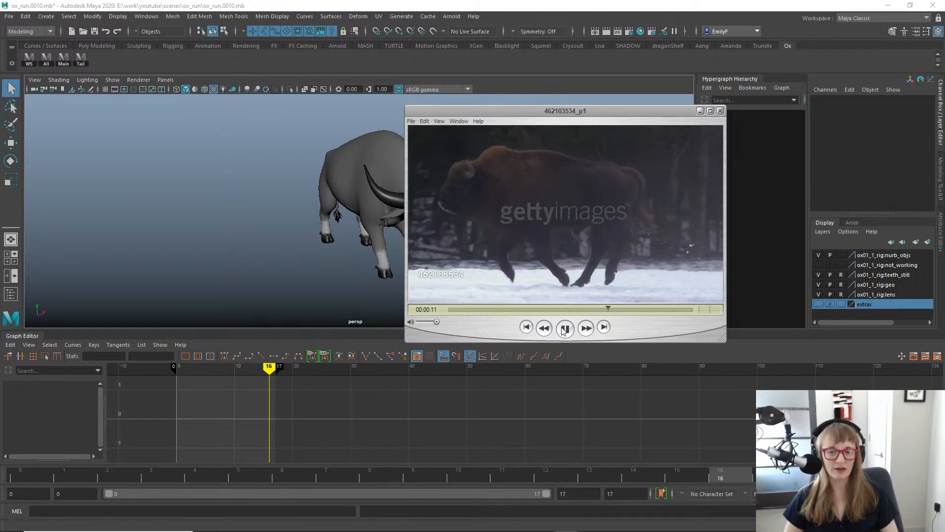
left_click(564, 328)
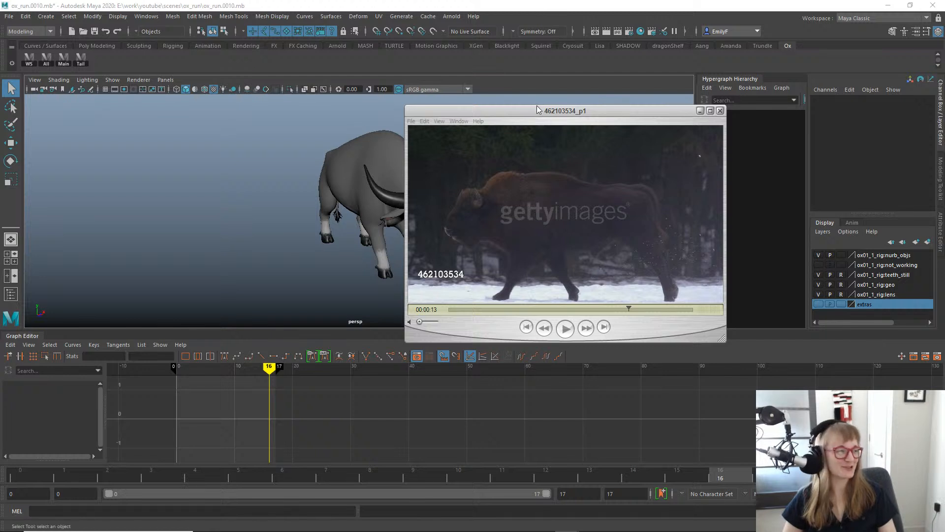
left_click_drag(518, 115, 944, 168)
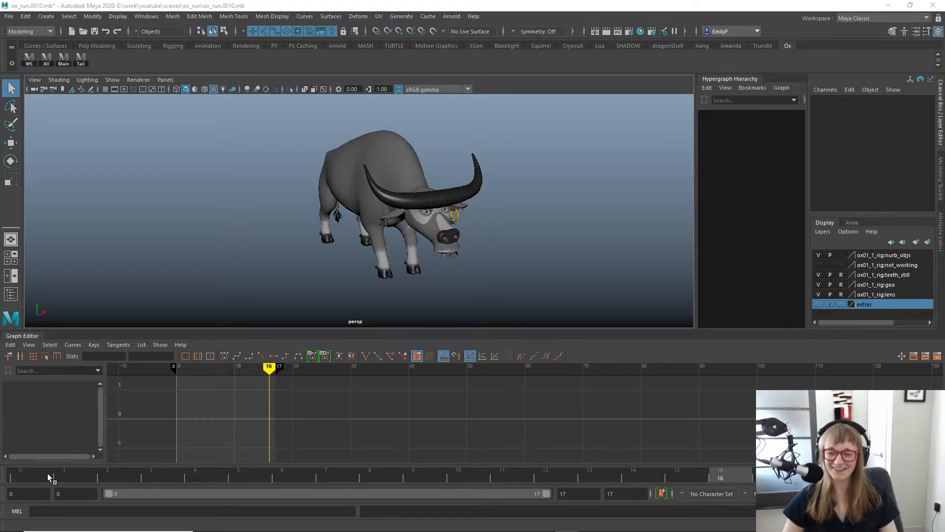
Scrub and replay the ox run from the side to compare its leg order with the bison reference.
left_click_drag(48, 474, 694, 423)
left_click_drag(345, 180, 434, 185, "alt")
right_click_drag(429, 185, 423, 185, "alt")
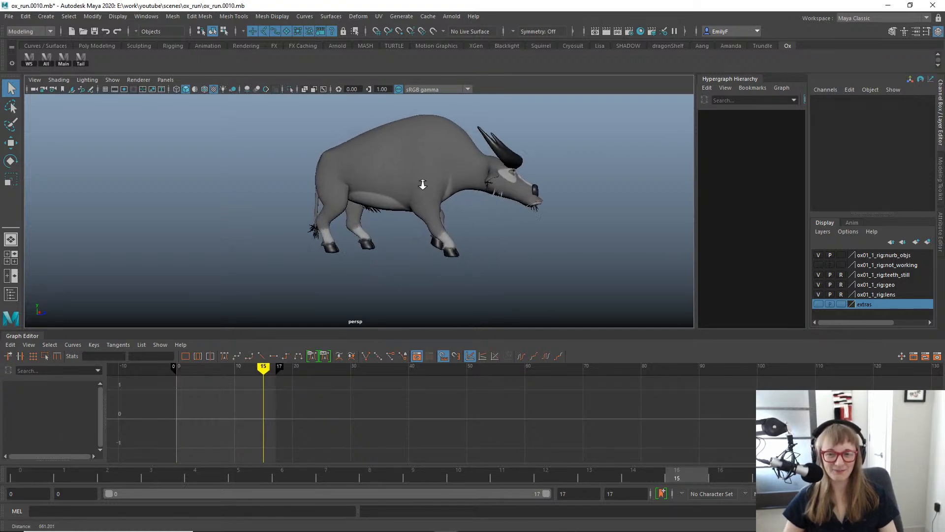
left_click_drag(423, 185, 472, 174, "alt")
key("alt+v")
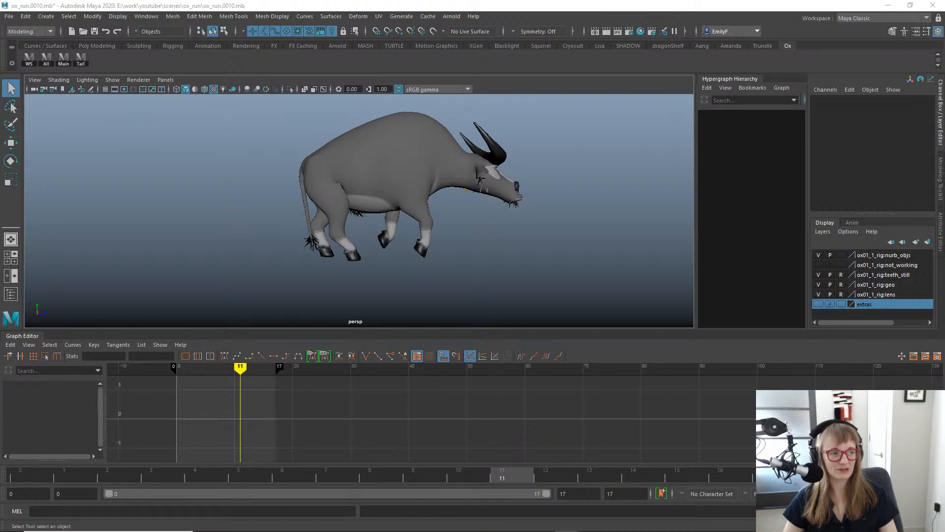
Bring the bison reference clip back over the viewport and play its running section, pausing at about 00:00:08.
left_click_drag(514, 106, 463, 143)
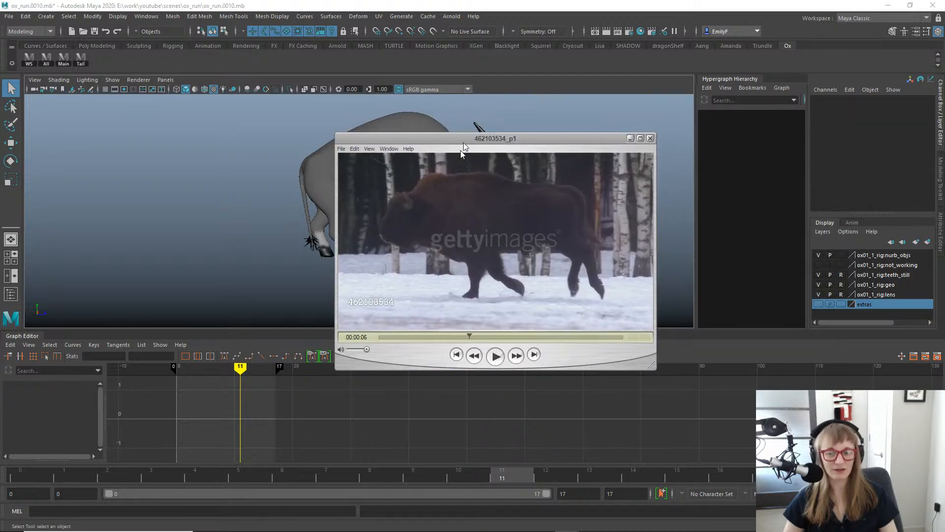
left_click(433, 336)
key("space")
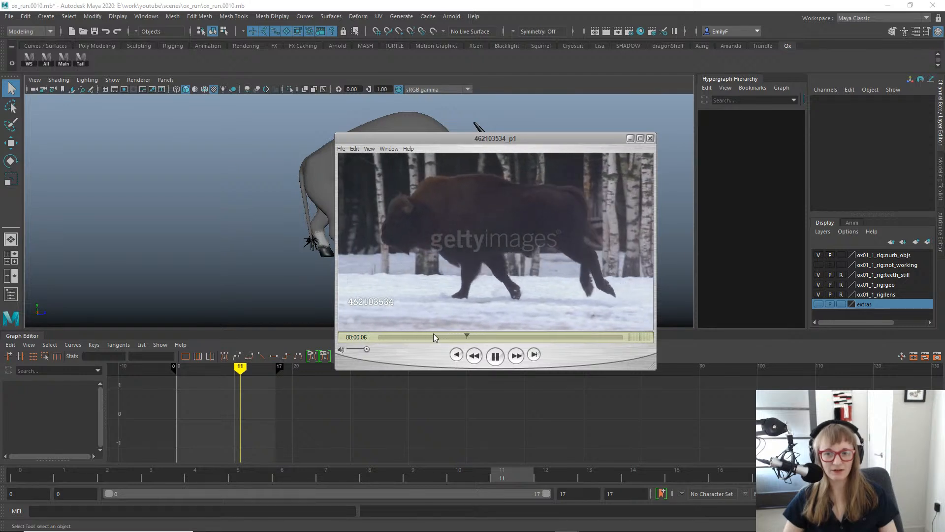
key("space")
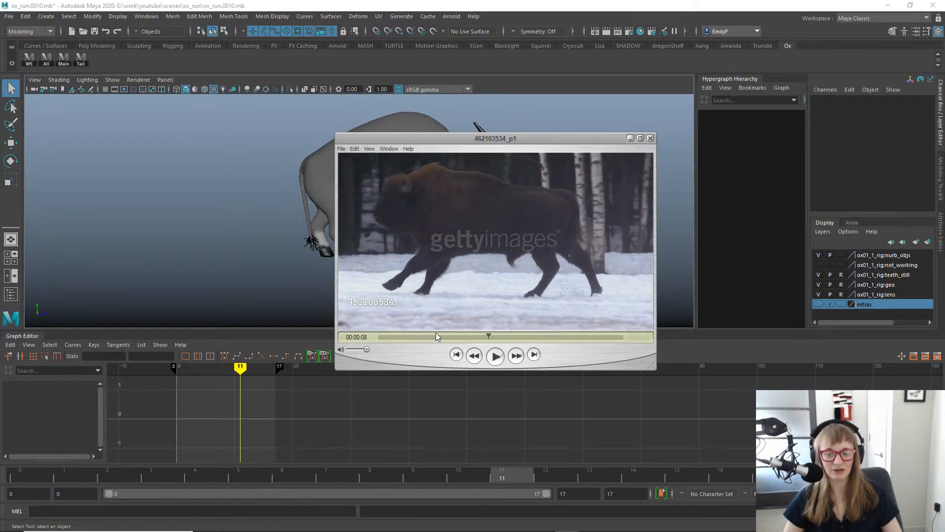
Step back and forth frame by frame through the bison clip between about 00:00:06 and 00:00:08 to examine the leg positions in the stride.
key("Left")
key("Left")
key("Left")
key("Left")
key("Left")
key("Left")
key("Left")
key("Left")
key("Left")
key("Left")
key("Left")
key("Left")
key("Left")
key("Left")
key("Left")
key("Left")
key("Left")
key("Left")
key("Left")
key("Left")
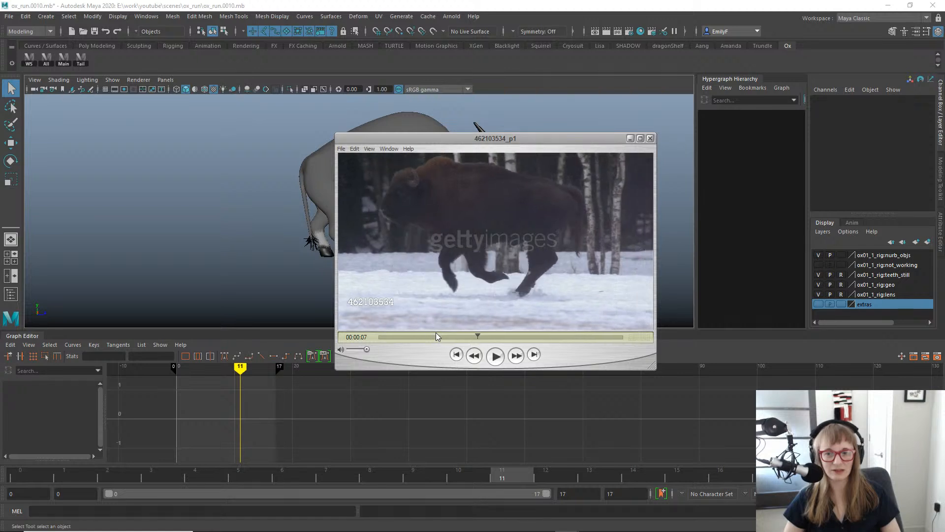
key("Right")
key("Right")
key("Right")
key("Right")
key("Right")
key("Right")
key("Right")
key("Right")
key("Right")
key("Right")
key("Right")
key("Right")
key("Right")
key("Right")
key("Right")
key("Right")
key("Right")
key("Right")
key("Right")
key("Right")
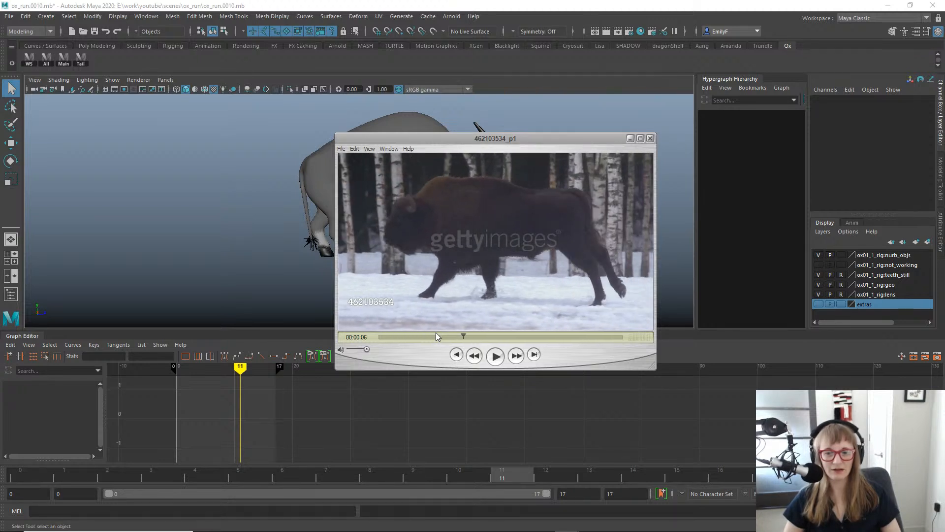
key("Right")
key("Right")
key("Right")
key("Right")
key("Right")
key("Right")
key("Right")
key("Right")
key("Right")
key("Right")
key("Right")
key("Right")
key("Right")
key("Right")
key("Right")
key("Right")
key("Right")
key("Right")
key("Right")
key("Right")
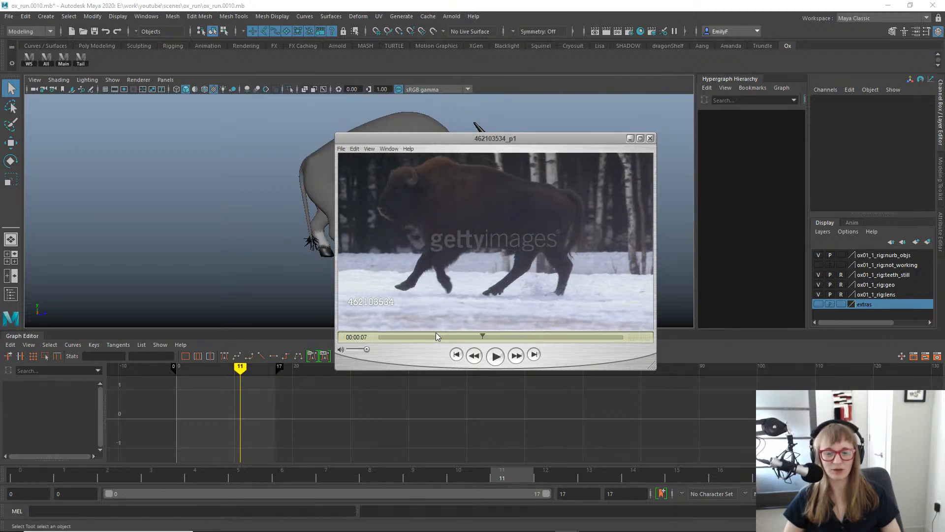
key("Left")
key("Left")
key("Left")
key("Left")
key("Left")
key("Left")
key("Left")
key("Left")
key("Left")
key("Left")
key("Left")
key("Left")
key("Left")
key("Left")
key("Left")
key("Left")
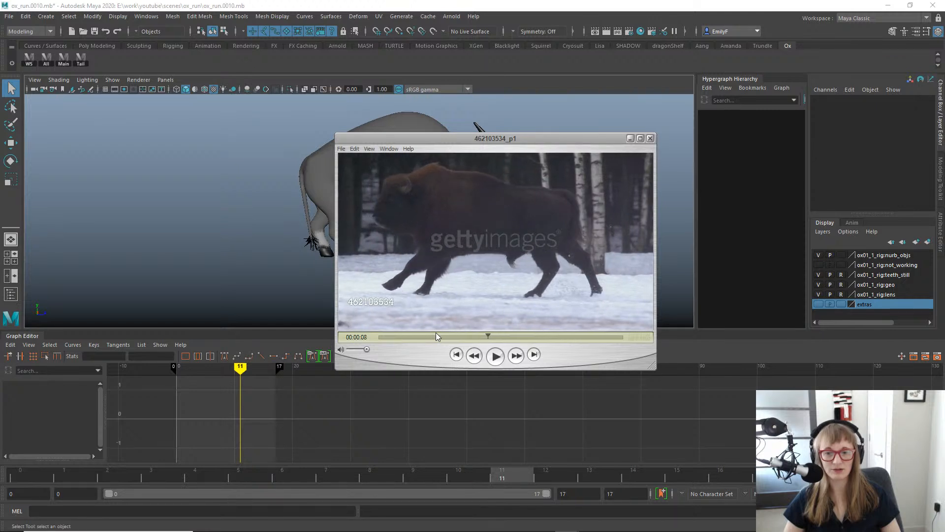
key("Left")
key("Left")
key("Left")
key("Left")
key("Left")
key("Left")
key("Left")
key("Left")
key("Left")
key("Left")
key("Left")
key("Left")
key("Left")
key("Left")
key("Left")
key("Left")
key("Left")
key("Left")
key("Left")
key("Left")
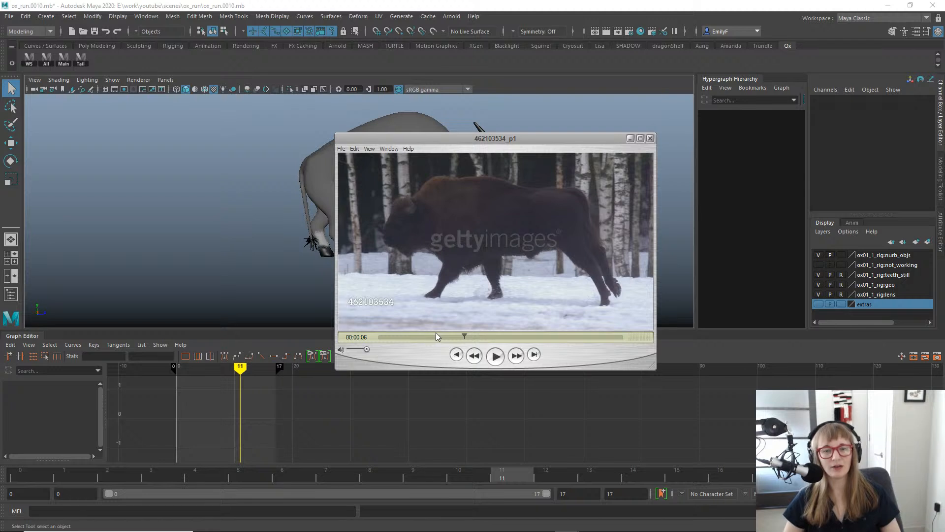
key("Right")
key("Right")
key("Right")
key("Right")
key("Right")
key("Right")
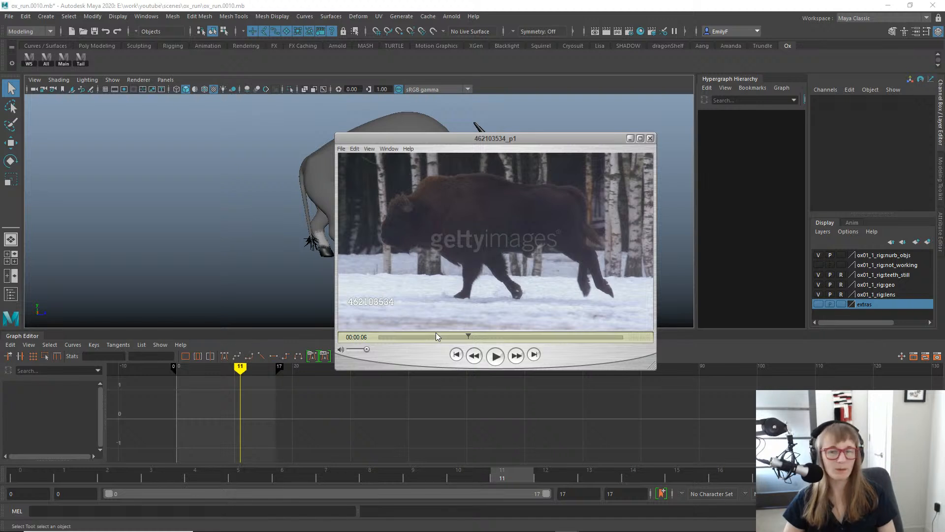
Step the bison clip backward frame by frame to about 00:00:05 to examine the earlier footfalls.
key("Left")
key("Left")
key("Left")
key("Left")
key("Left")
key("Left")
key("Left")
key("Left")
key("Left")
key("Left")
key("Left")
key("Left")
key("Left")
key("Left")
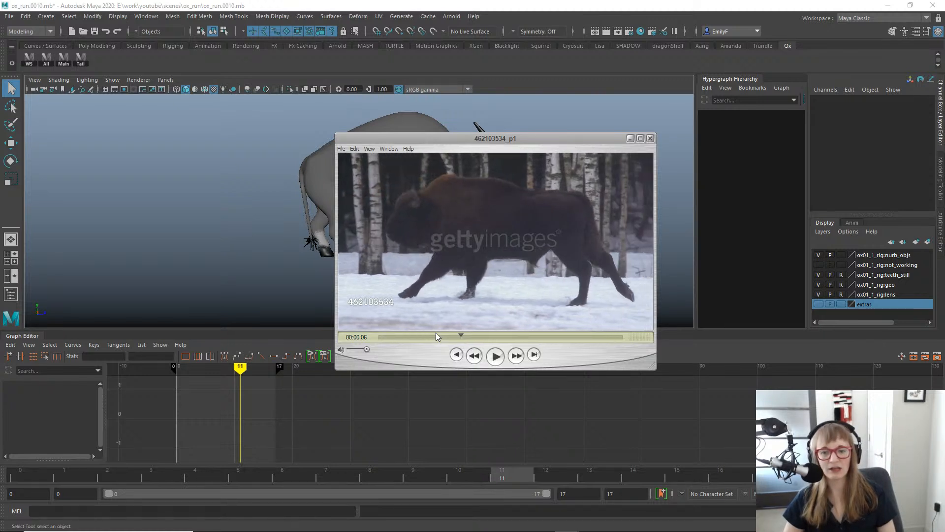
key("Left")
key("Left")
key("Left")
key("Left")
key("Left")
key("Left")
key("Left")
key("Left")
key("Left")
key("Left")
key("Left")
key("Left")
key("Left")
key("Left")
key("Left")
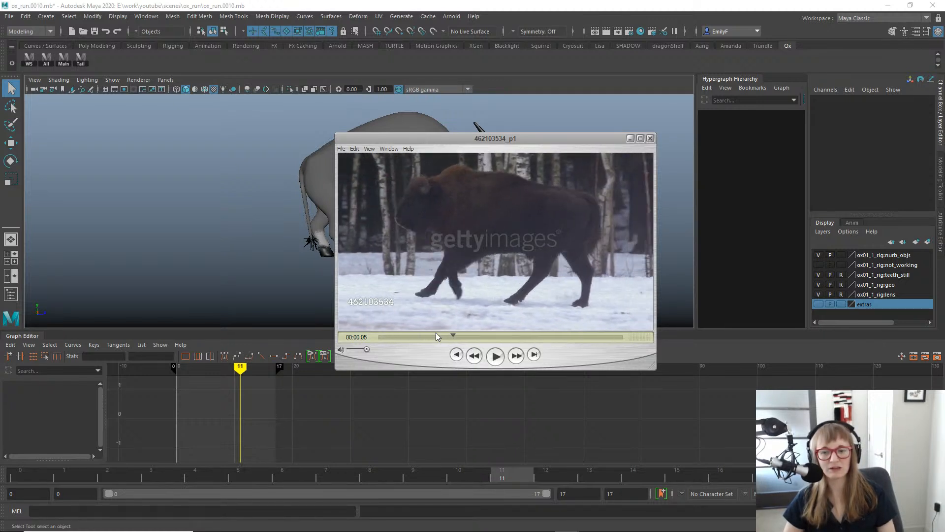
Step the bison clip back a few frames, and forward frame by frame to about 00:00:06 to examine the order of footfalls.
key("Left")
key("Left")
key("Left")
key("Left")
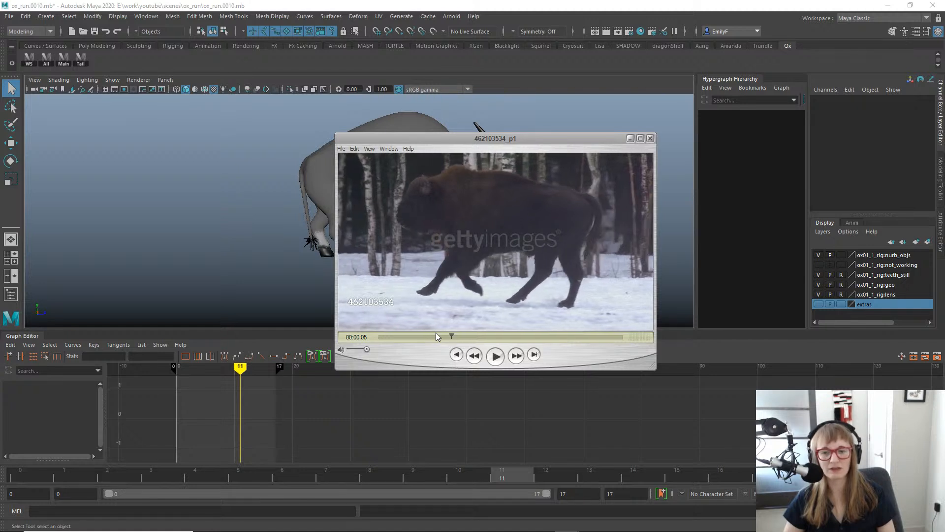
key("Right")
key("Right")
key("Right")
key("Right")
key("Right")
key("Right")
key("Right")
key("Right")
key("Right")
key("Right")
key("Right")
key("Right")
key("Right")
key("Right")
key("Right")
key("Right")
key("Right")
key("Right")
key("Right")
key("Right")
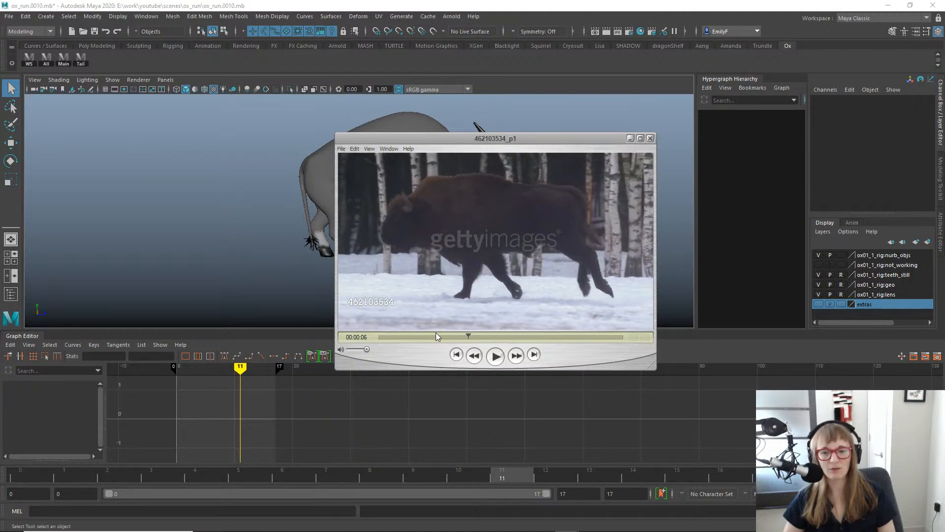
Step the bison clip back to about 00:00:05 and forward again to about 00:00:06 to examine the front-leg contact poses.
key("Left")
key("Left")
key("Left")
key("Left")
key("Left")
key("Left")
key("Left")
key("Left")
key("Left")
key("Left")
key("Left")
key("Left")
key("Left")
key("Left")
key("Left")
key("Left")
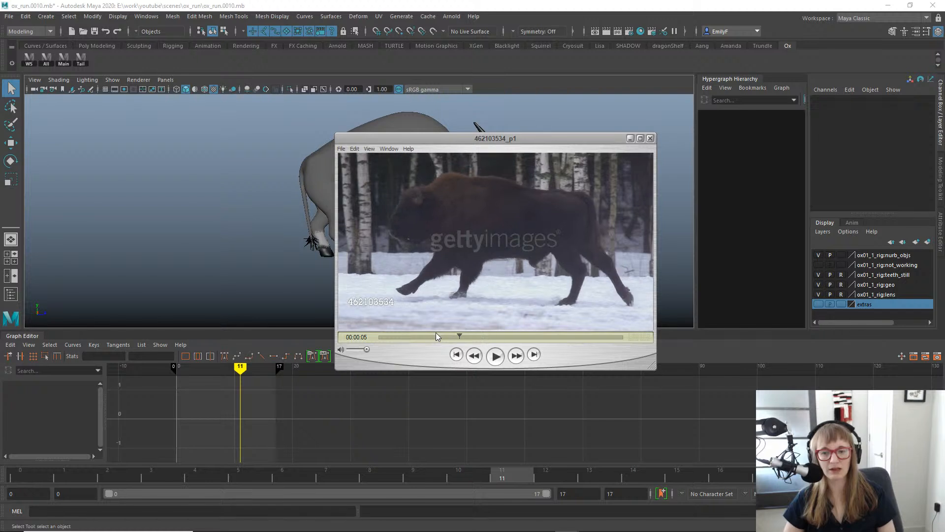
key("Right")
key("Right")
key("Right")
key("Right")
key("Right")
key("Right")
key("Right")
key("Right")
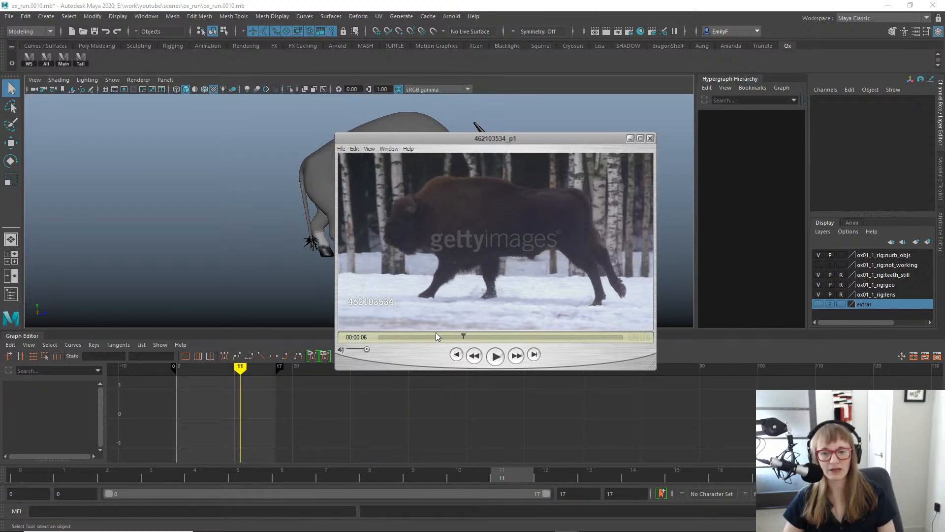
key("Left")
key("Left")
key("Left")
key("Right")
key("Right")
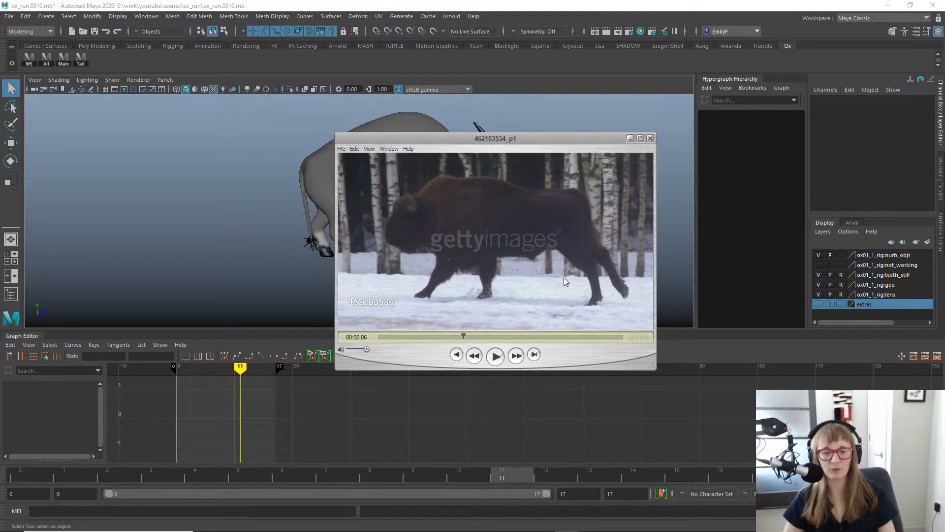
Switch to Maya, scrub the ox run to frame 2, show the rig controls and select the FKNeck_M control for rotation.
key("alt+Tab")
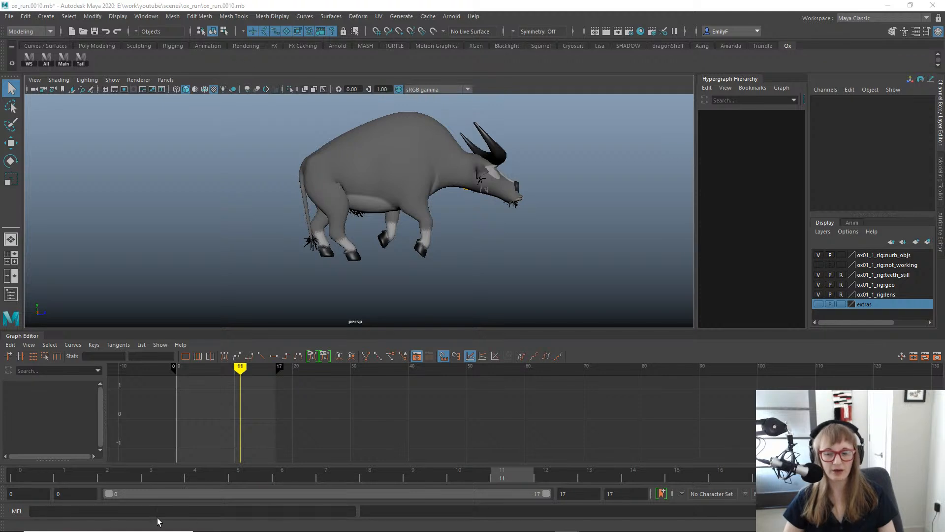
left_click(130, 475)
left_click_drag(131, 475, 125, 448)
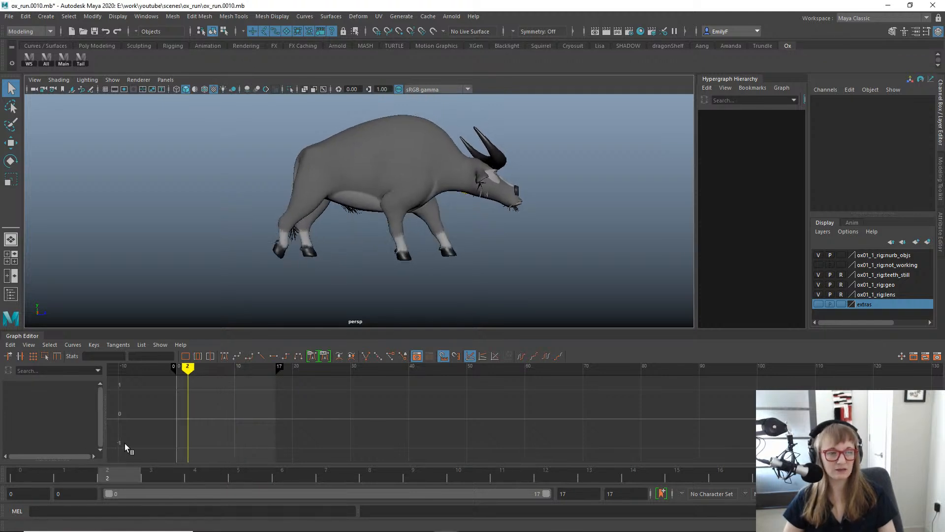
right_click_drag(556, 172, 603, 173, "alt")
key("alt+1")
right_click_drag(433, 161, 492, 156, "alt")
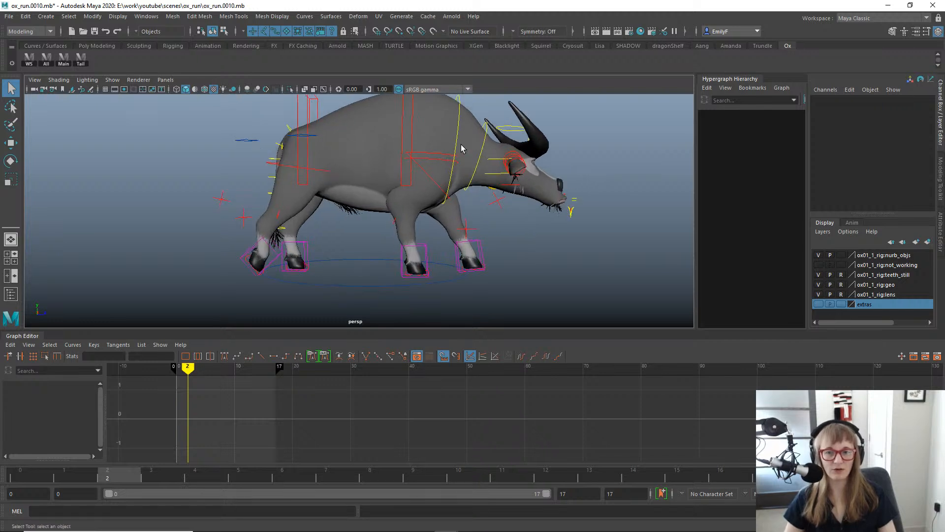
left_click(461, 148)
key("e")
left_click_drag(459, 148, 456, 220, "alt")
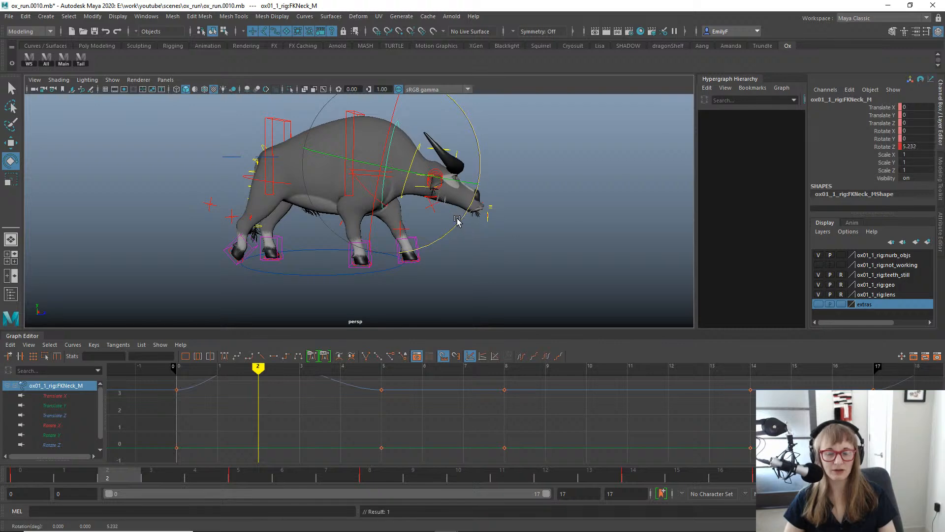
key("ctrl+z")
left_click(22, 479)
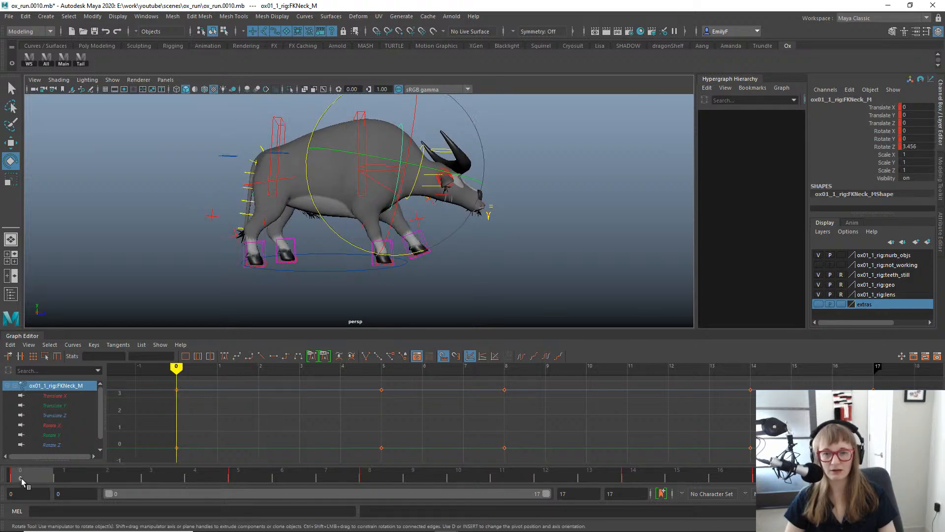
mouse_move(48, 466)
left_mouse_down()
mouse_move(64, 459)
mouse_move(44, 459)
left_mouse_up()
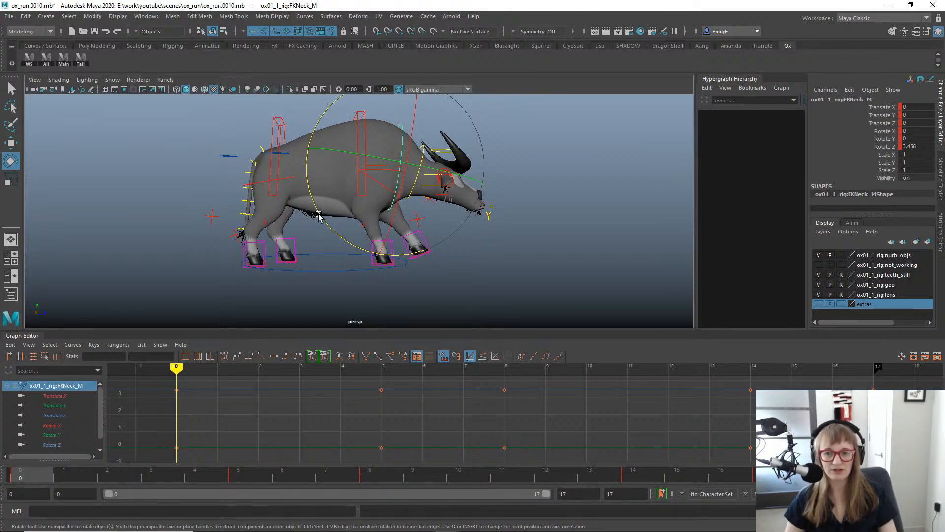
left_click_drag(317, 212, 340, 211)
key("ctrl+z")
Scrub to frame 3 and rotate the neck control to key its Rotate Z at about 5.142.
left_click_drag(465, 162, 422, 176, "alt")
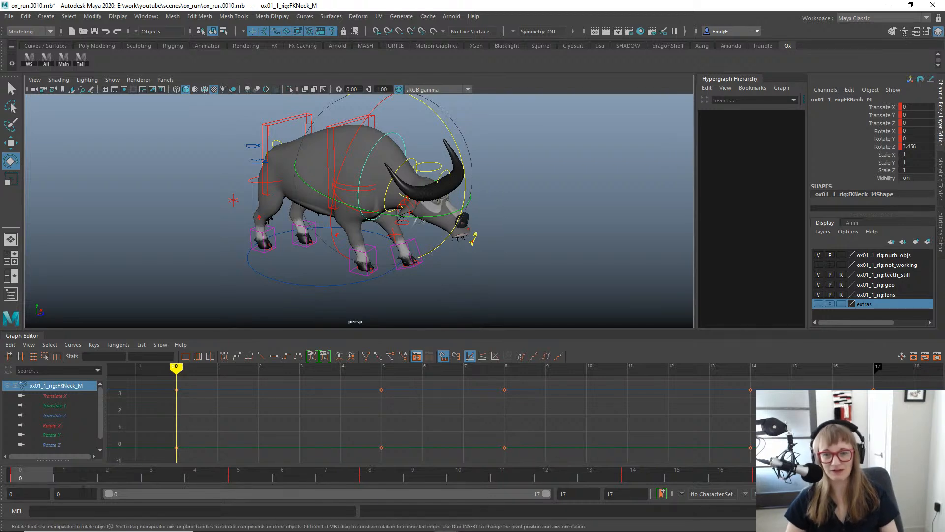
left_click_drag(68, 477, 22, 470)
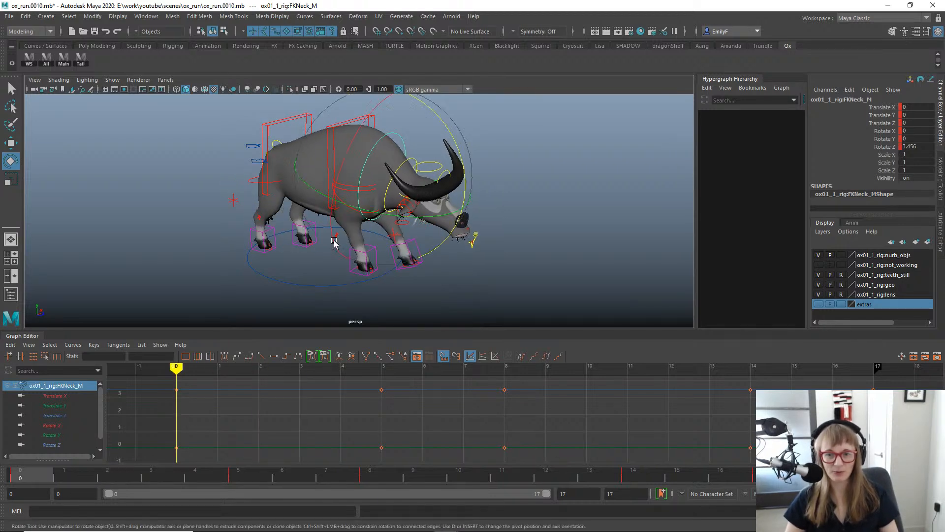
left_click_drag(333, 243, 418, 194, "alt")
left_click_drag(61, 477, 158, 461)
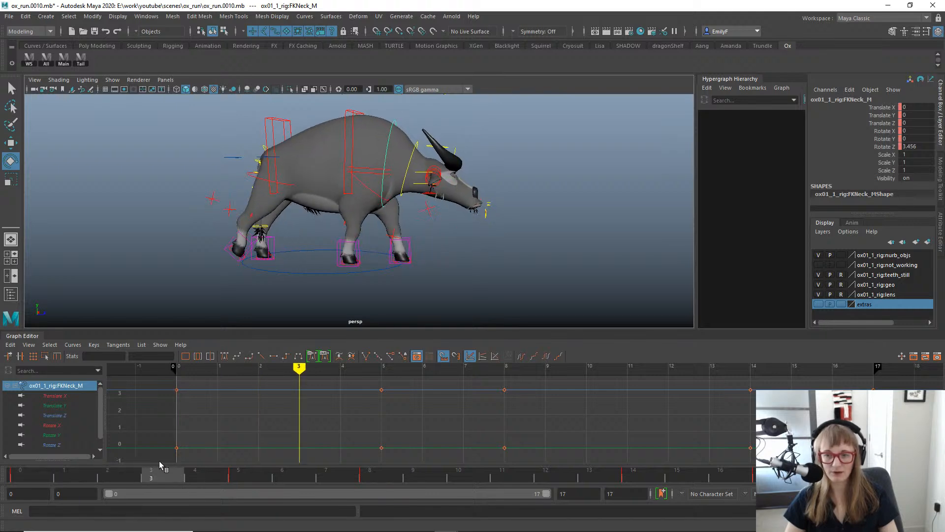
left_click_drag(445, 177, 363, 270, "alt")
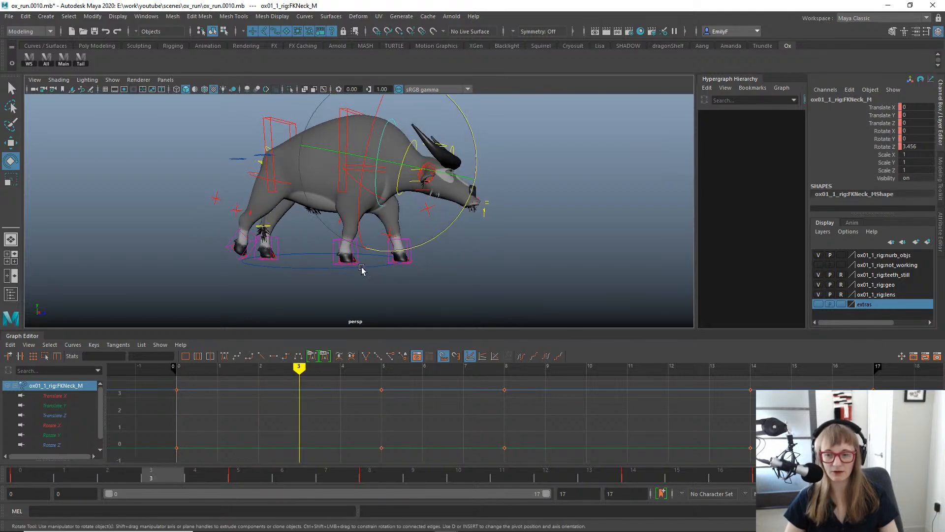
mouse_move(445, 220)
left_mouse_down()
mouse_move(437, 214)
mouse_move(446, 226)
left_mouse_up()
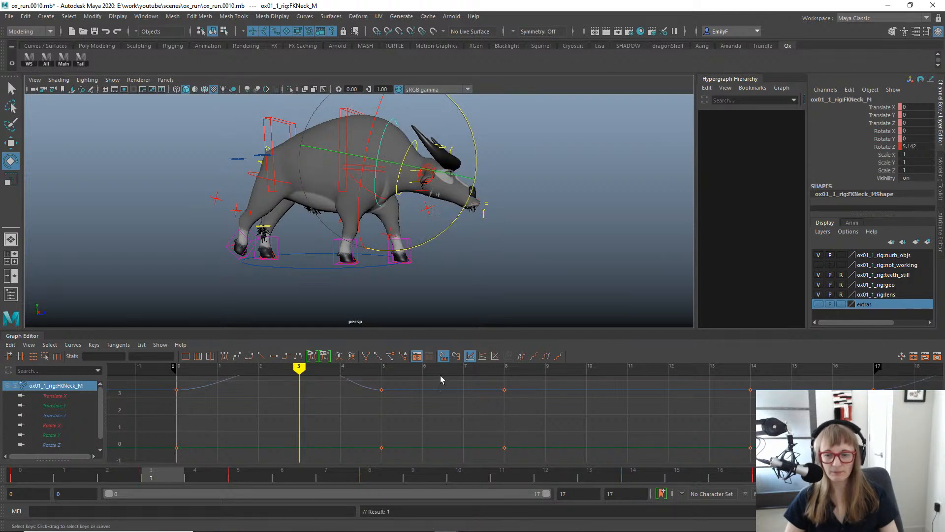
On the neck's Rotate Z curve, move the frame 14 key to frame 12 and delete the keys at frames 5 and 8.
key("f")
right_click_drag(497, 392, 486, 376, "alt+shift")
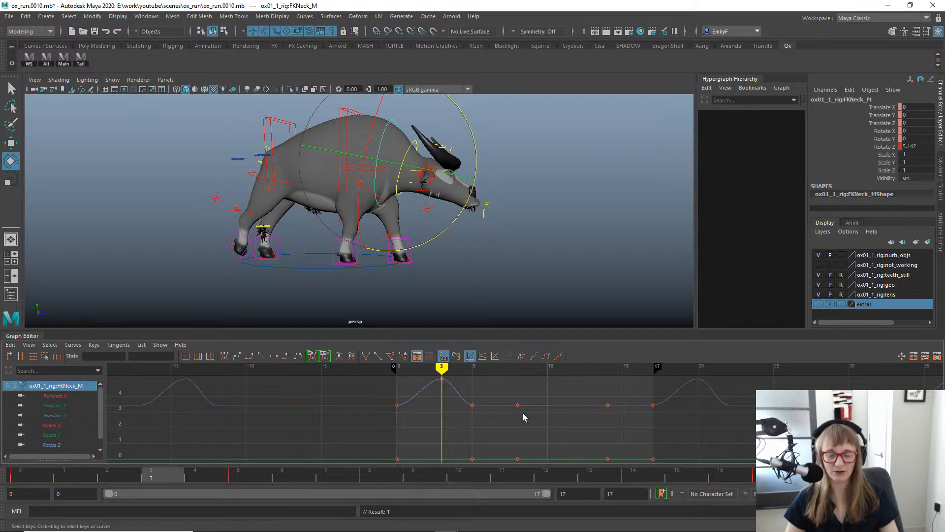
middle_click_drag(524, 418, 479, 428, "alt")
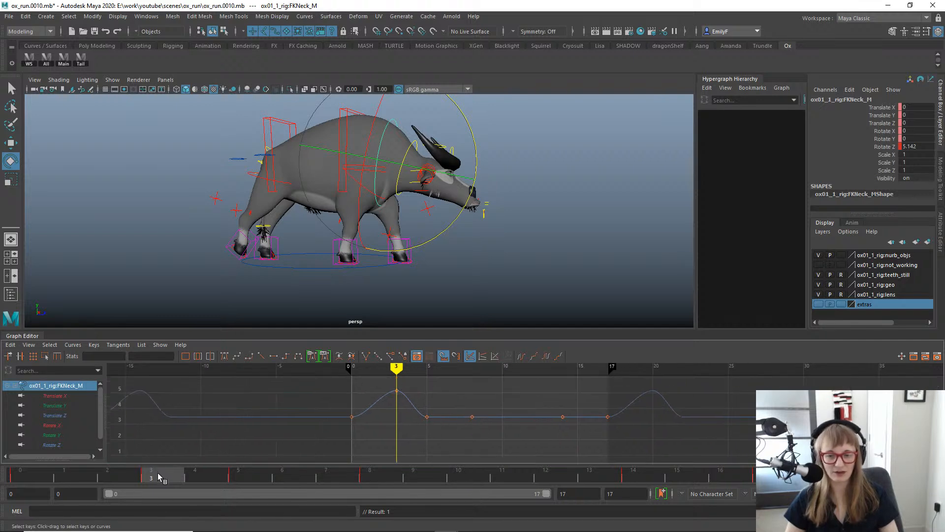
left_click_drag(158, 476, 546, 477)
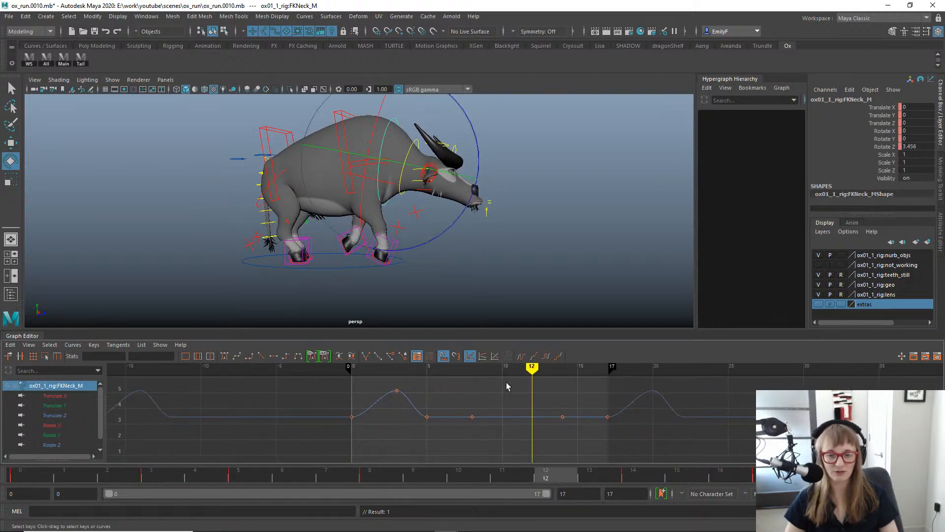
left_click_drag(542, 403, 580, 436)
key("w")
middle_click_drag(533, 426, 502, 426)
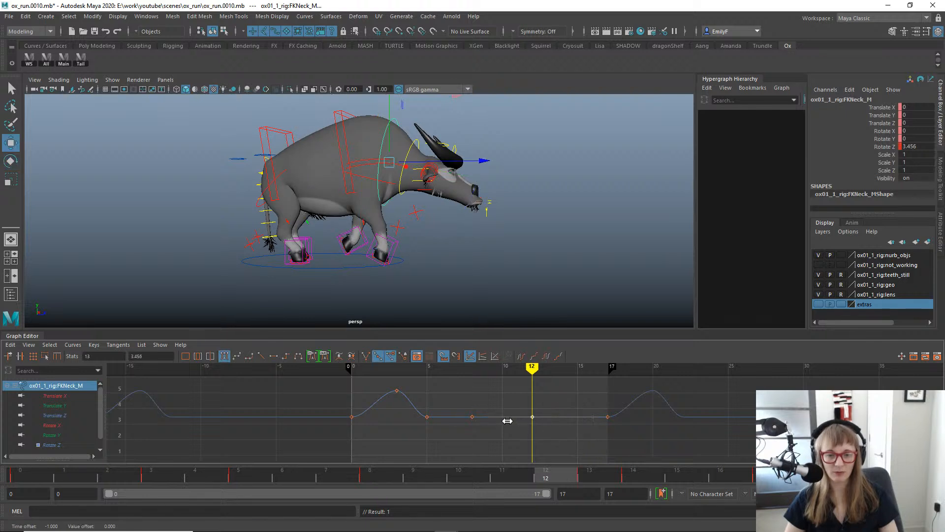
left_click_drag(581, 396, 632, 447)
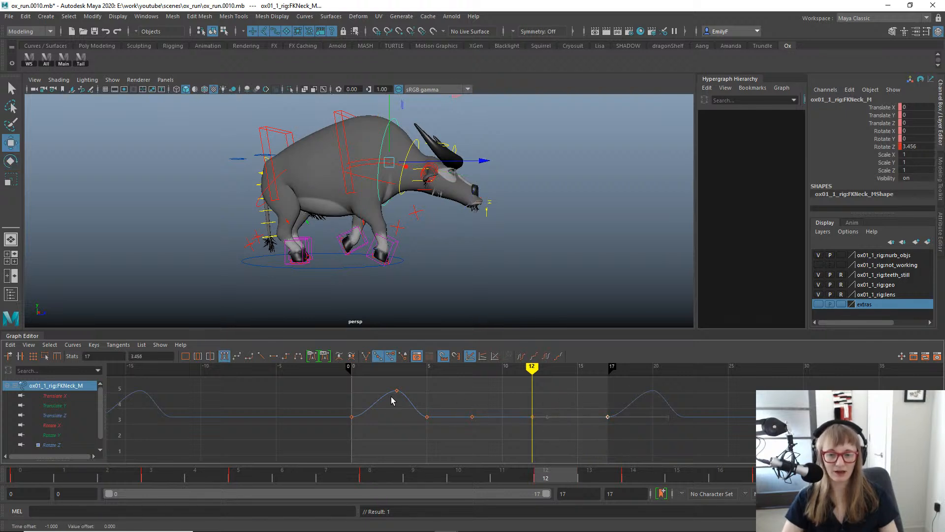
left_click_drag(416, 394, 526, 424)
key("Delete")
Raise the neck's Rotate Z keys at frames 0 and 17 together to about 4.32.
right_click_drag(553, 418, 525, 382, "alt")
middle_click_drag(525, 383, 518, 403, "alt")
left_click_drag(387, 427, 370, 438)
left_click_drag(548, 400, 643, 466, "shift")
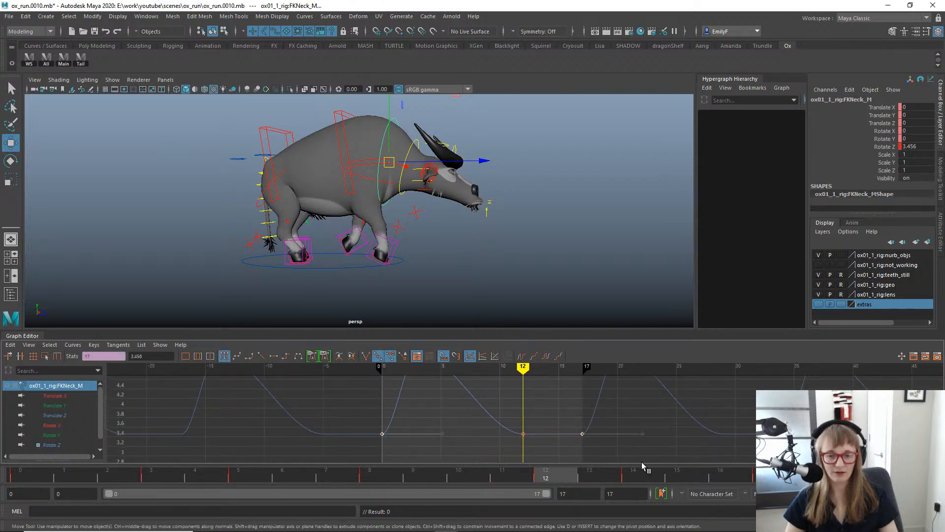
right_click_drag(622, 438, 562, 415, "alt")
middle_click_drag(573, 416, 578, 373, "shift")
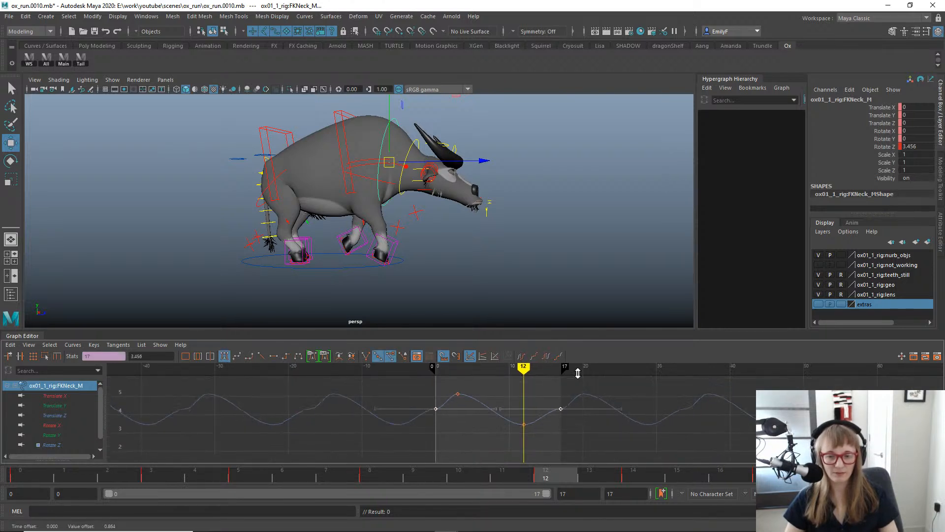
Tilt the tangents of the Rotate Z keys at frames 17 and 0 upward so the neck curve loops smoothly.
left_click_drag(602, 416, 663, 418)
middle_click_drag(635, 409, 611, 380)
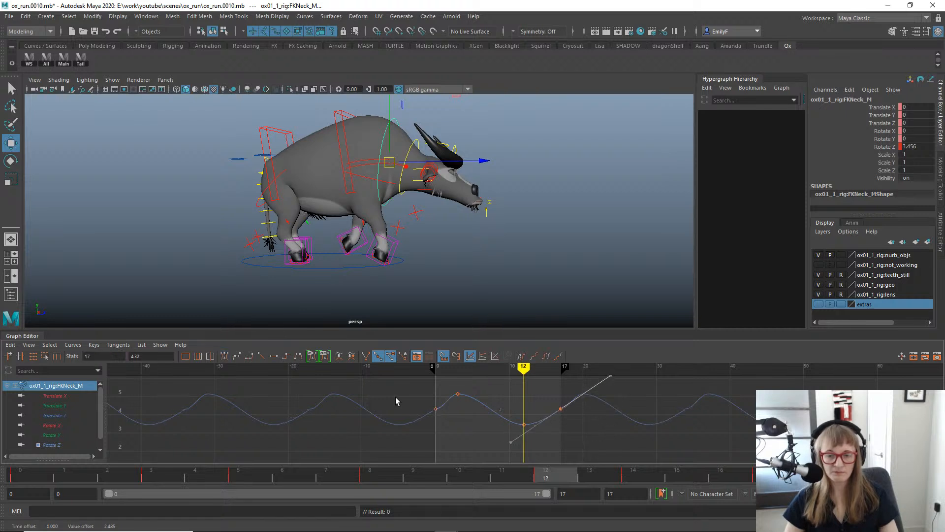
left_click_drag(397, 401, 455, 448)
left_click_drag(361, 394, 391, 448)
middle_click_drag(391, 446, 413, 472)
key("q")
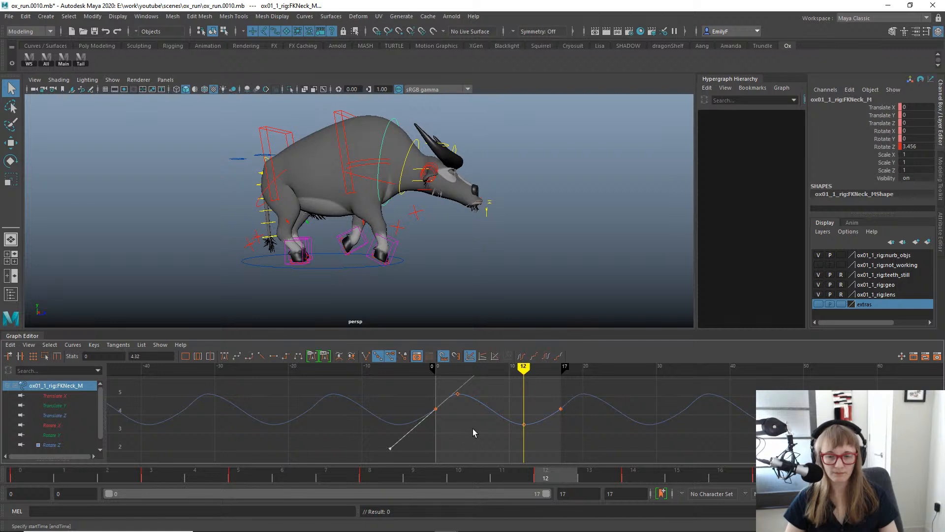
Raise the first and last Rotate Z keys of the neck to about 4.698 to round out the curve's peak.
right_click_drag(473, 430, 560, 413, "alt+shift")
left_click_drag(561, 393, 618, 439)
left_click_drag(364, 397, 392, 434)
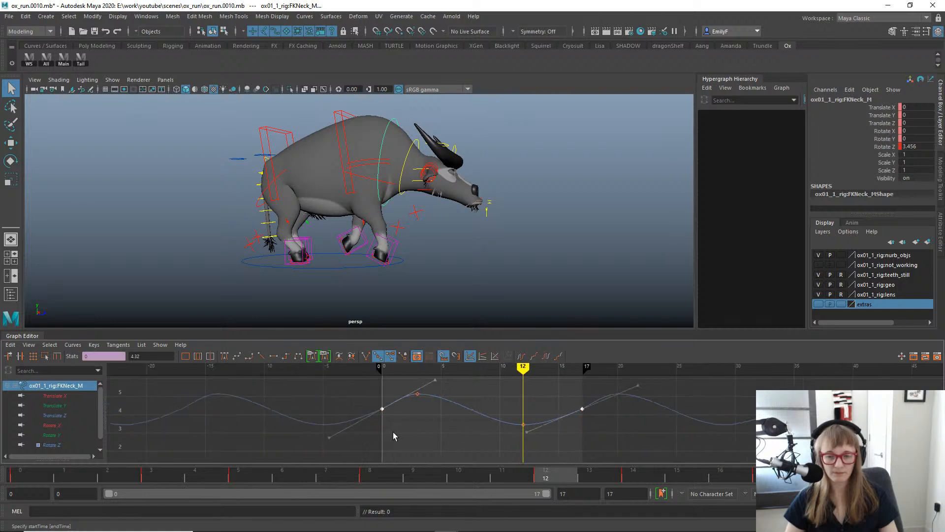
middle_click_drag(392, 424, 391, 418)
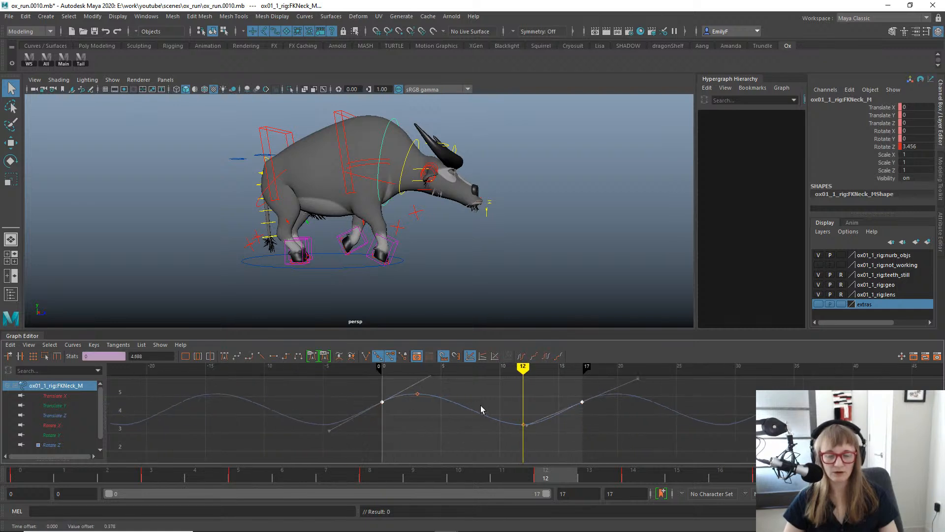
Play and scrub the ox run to review the neck motion, and compare it with the bison clip around 00:00:07.
key("alt+v")
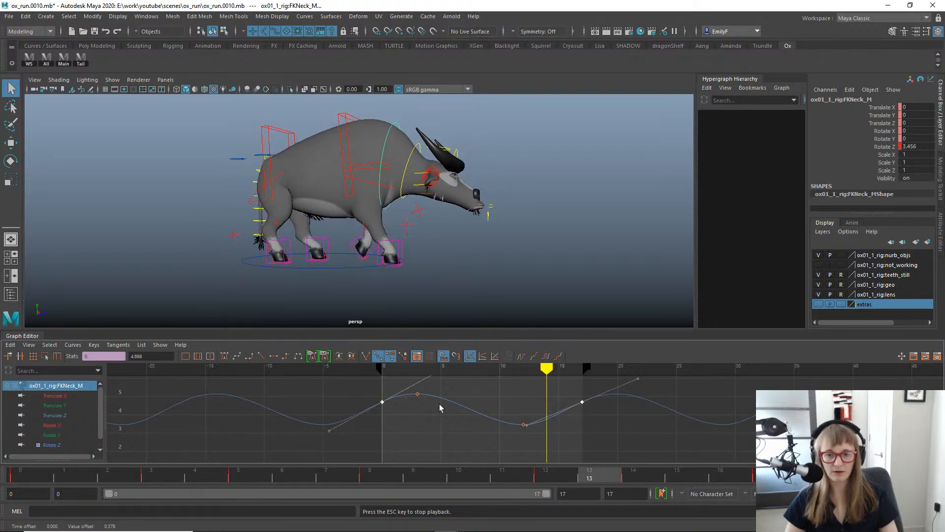
left_click_drag(33, 475, 477, 487)
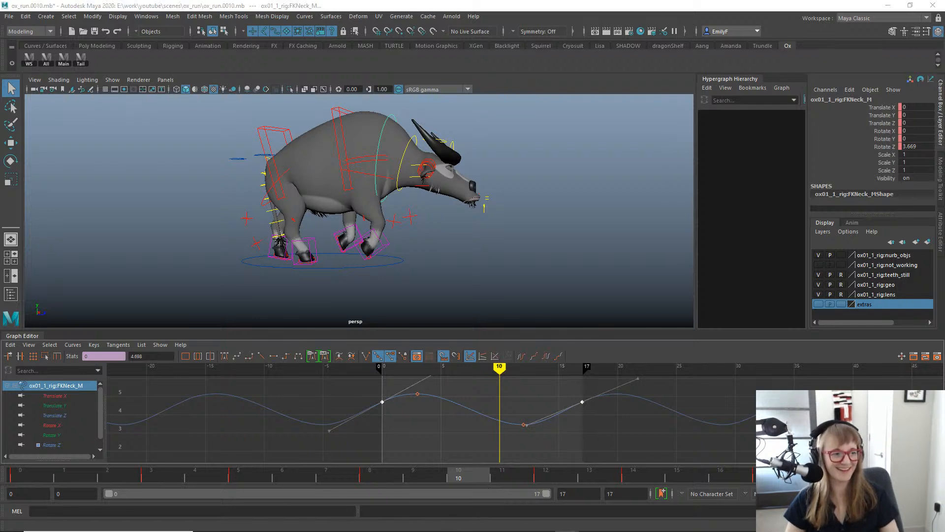
left_click_drag(944, 141, 457, 165)
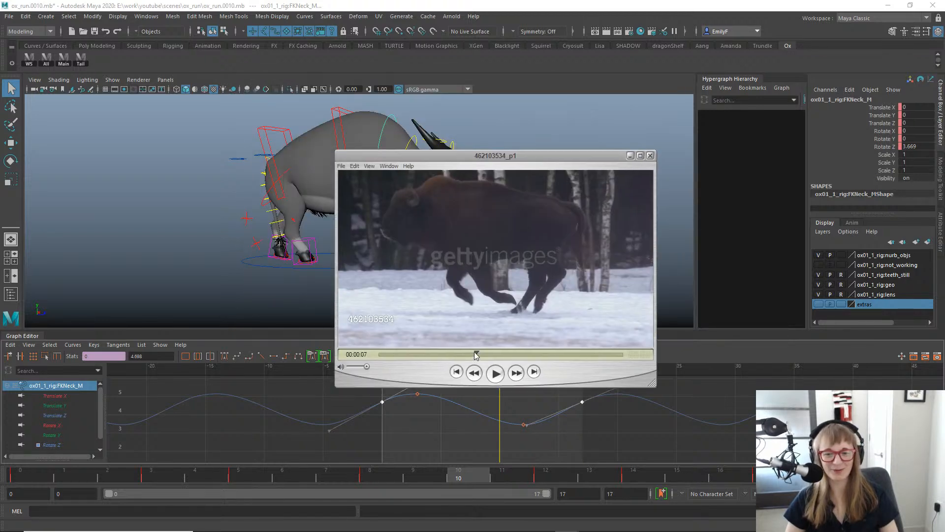
mouse_move(476, 354)
left_mouse_down()
mouse_move(466, 355)
mouse_move(478, 353)
left_mouse_up()
mouse_move(479, 352)
left_mouse_down()
mouse_move(467, 353)
mouse_move(478, 351)
left_mouse_up()
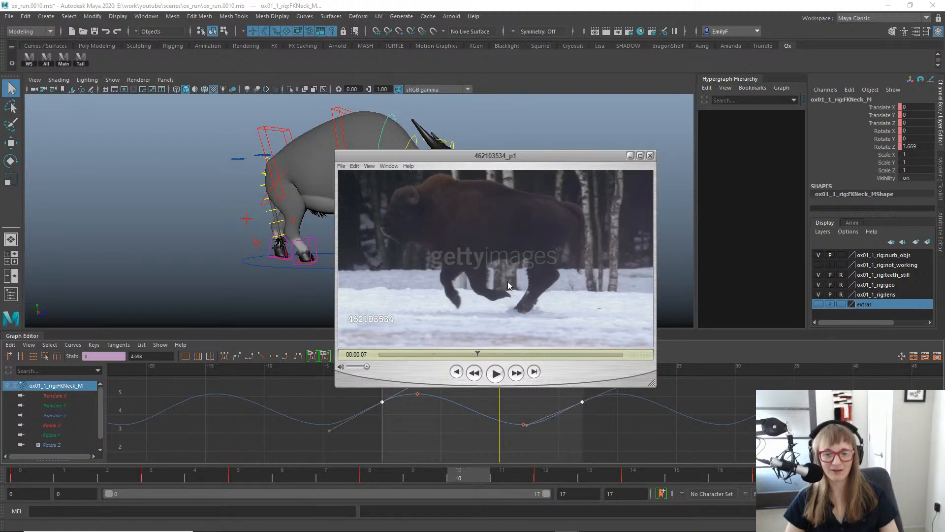
left_click_drag(517, 155, 944, 155)
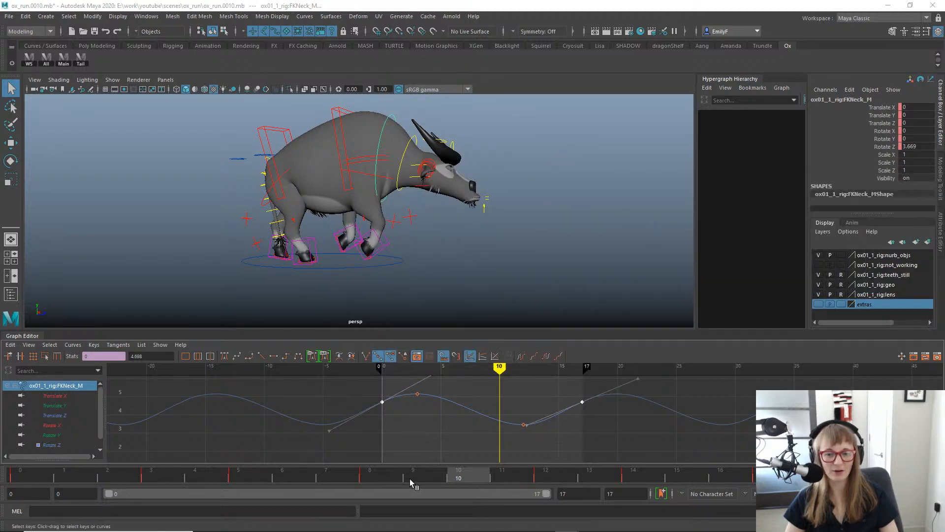
Move the neck's lowest Rotate Z key to frame 11 and lower it to about -3.722.
mouse_move(482, 476)
left_mouse_down()
mouse_move(413, 475)
mouse_move(516, 474)
mouse_move(480, 470)
left_mouse_up()
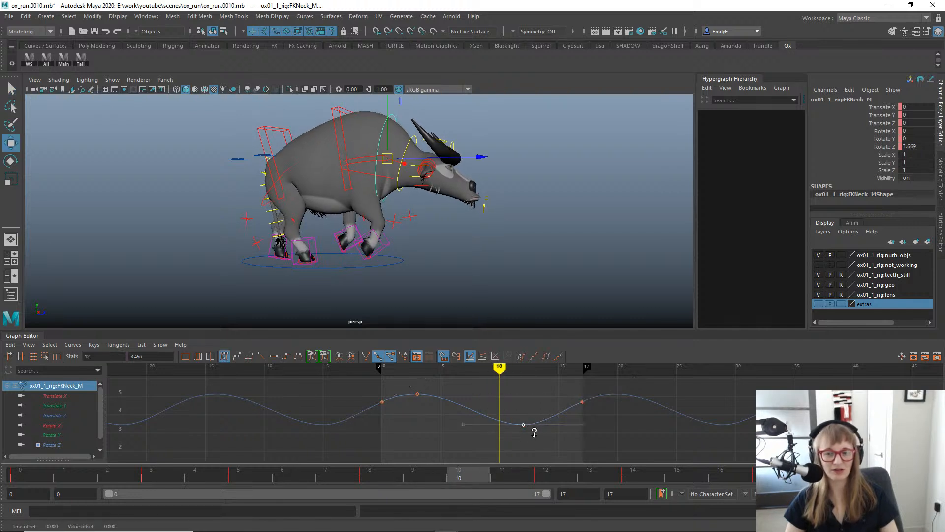
left_click_drag(494, 480, 521, 480)
middle_click_drag(510, 408, 507, 456)
scroll(561, 427, "down", 5)
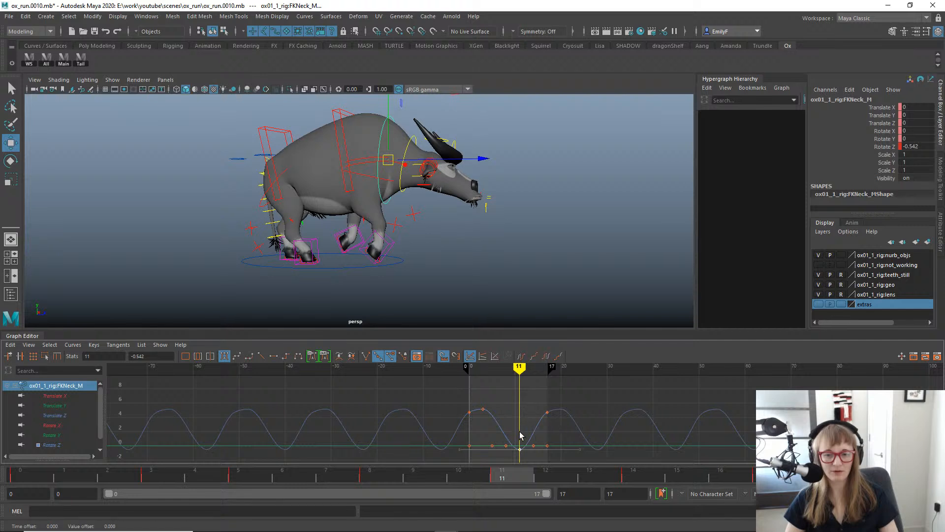
middle_click_drag(527, 428, 528, 442, "shift")
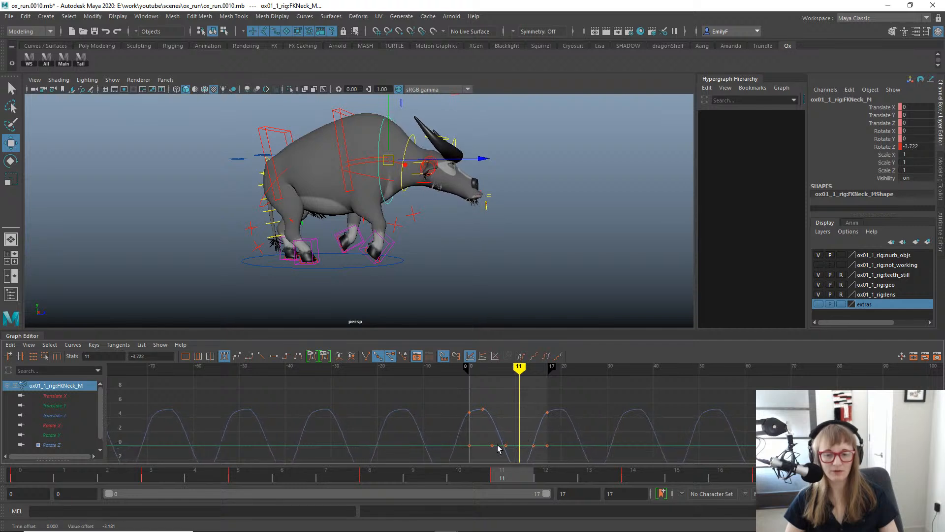
Lower the neck's Rotate Z keys at frames 0 and 17 to about 3.523, steepen their tangents and play the run.
right_click_drag(432, 417, 542, 409, "alt+shift")
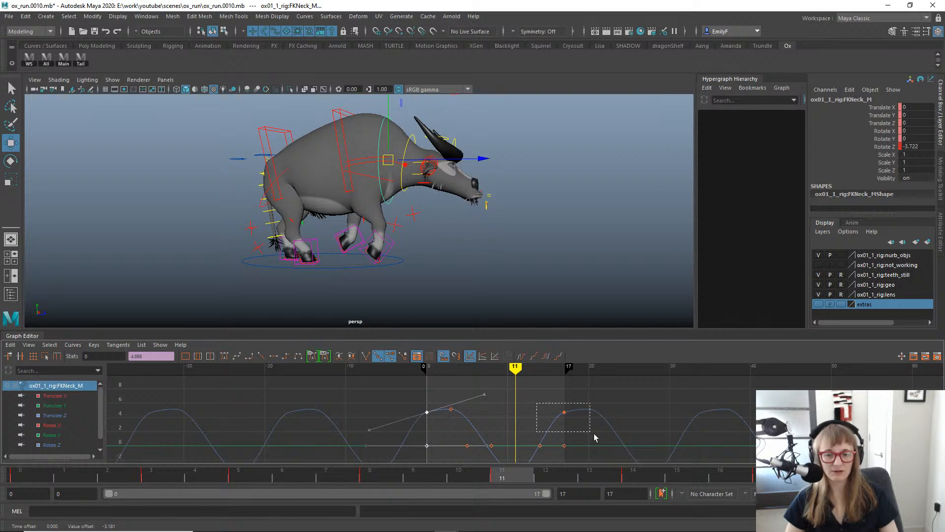
left_click_drag(594, 437, 594, 437)
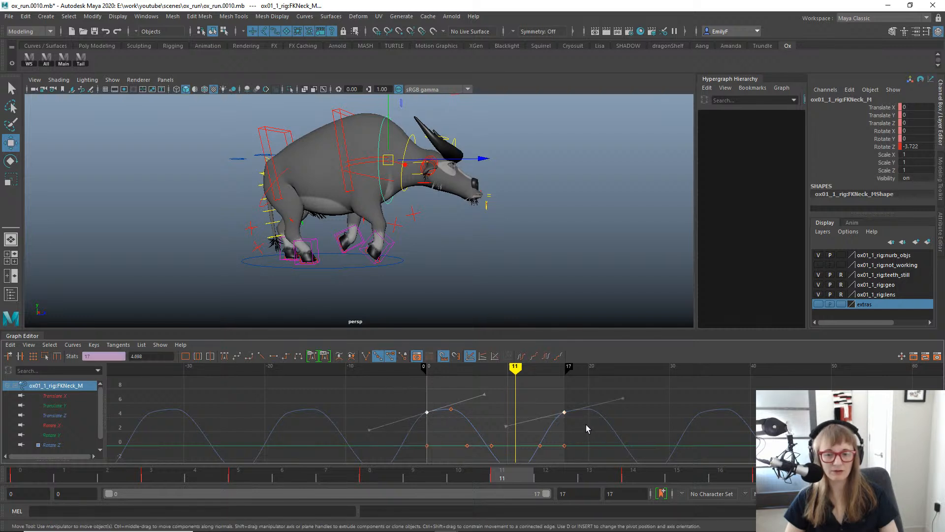
middle_click_drag(588, 429, 554, 424, "shift")
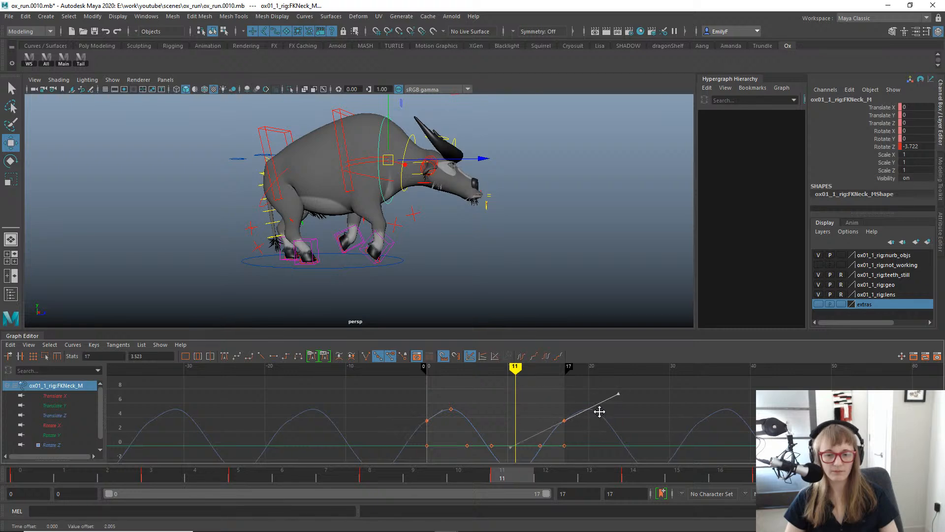
key("alt+v")
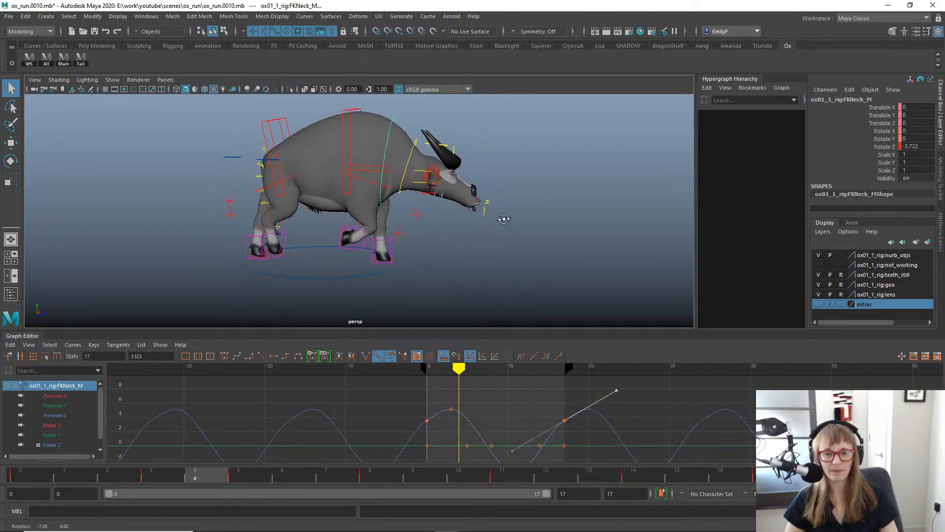
key("Escape")
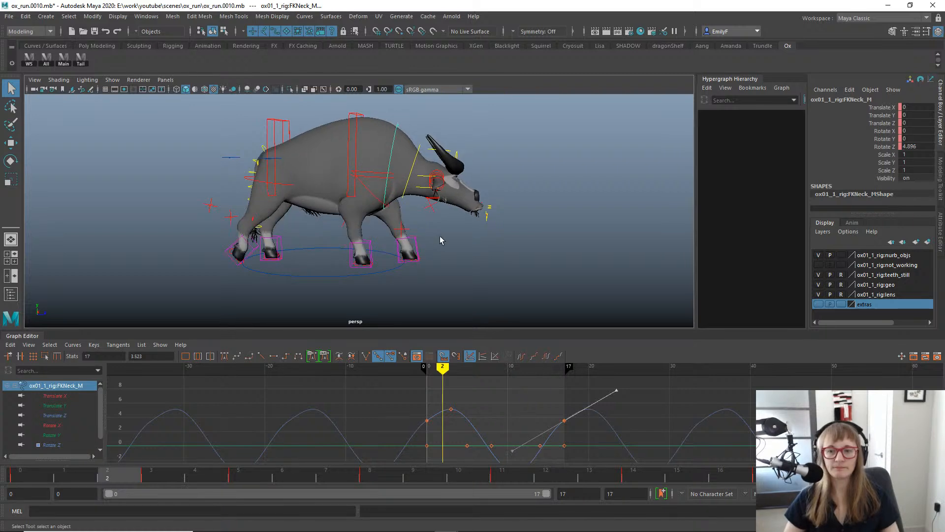
Isolate the Rotate X curve of the front spine control, then play and scrub the run to examine the body's rocking.
left_click(359, 121)
key("e")
left_click(358, 114)
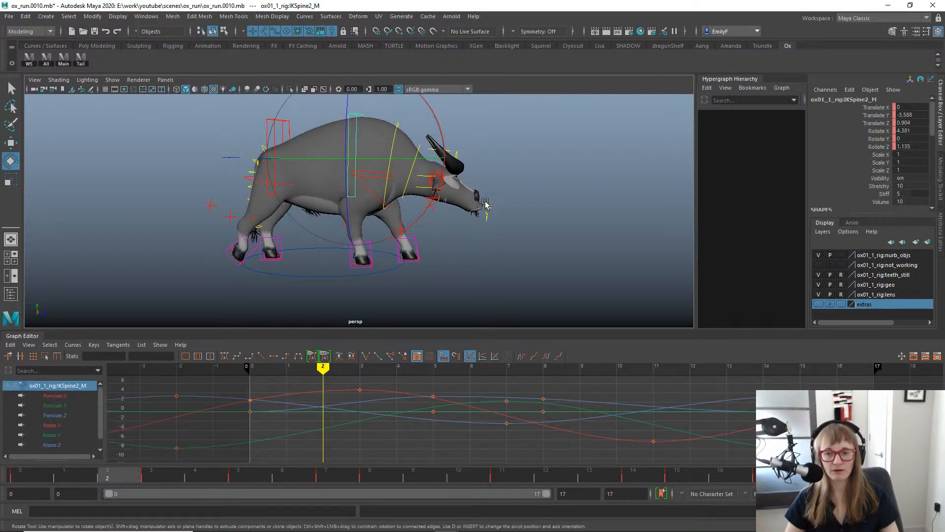
middle_click_drag(360, 113, 377, 131, "alt")
left_click(51, 425)
left_click_drag(561, 232, 502, 268, "alt")
key("alt+v")
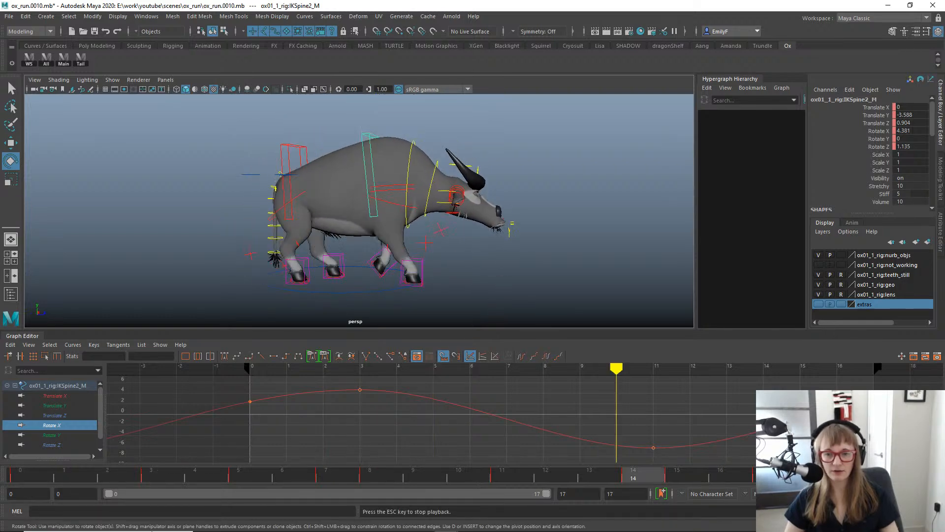
left_click(128, 476)
mouse_move(128, 476)
left_mouse_down()
mouse_move(267, 477)
mouse_move(14, 476)
mouse_move(121, 461)
mouse_move(170, 475)
mouse_move(453, 446)
mouse_move(648, 454)
mouse_move(521, 474)
mouse_move(243, 474)
mouse_move(527, 462)
mouse_move(430, 473)
mouse_move(435, 482)
left_mouse_up()
left_click_drag(526, 475, 485, 480)
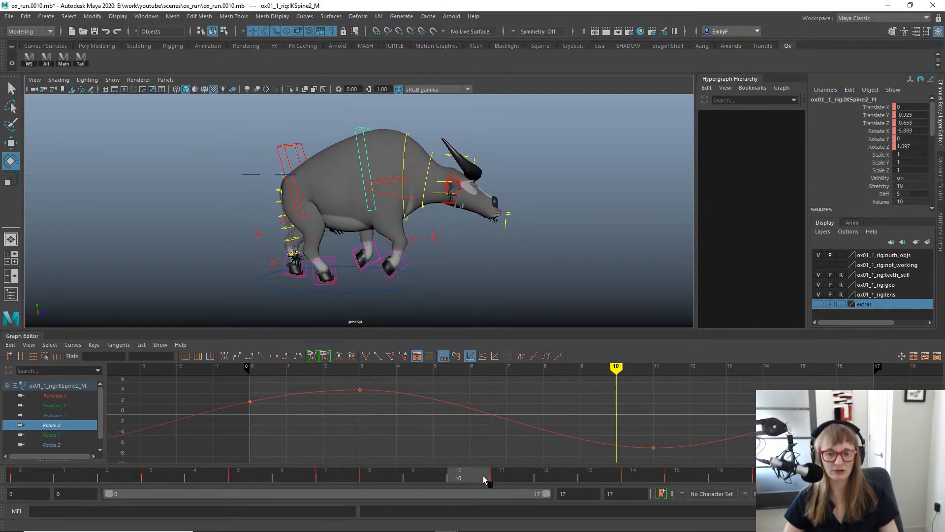
Lower the front spine control's Rotate X key at frame 11 to about -7.48 and replay the run.
left_click_drag(621, 409, 672, 431)
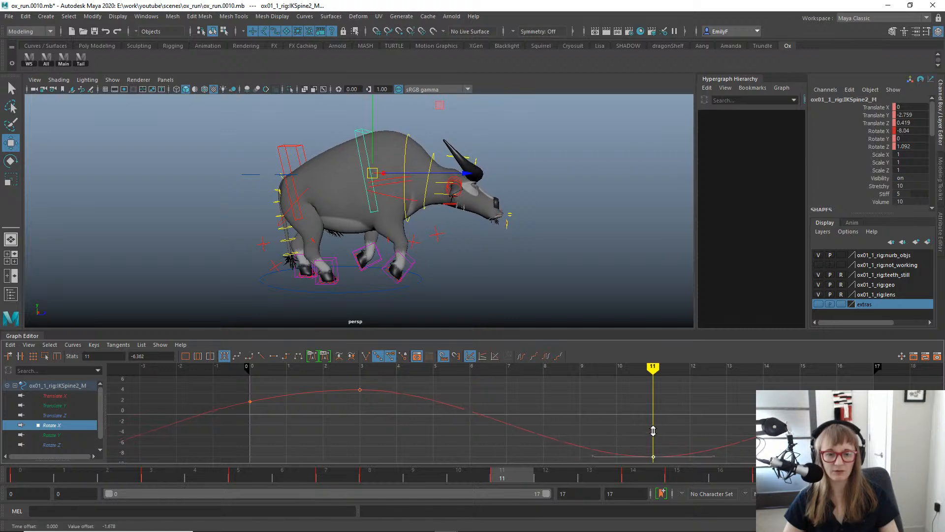
middle_click_drag(653, 431, 656, 432)
key("alt+v")
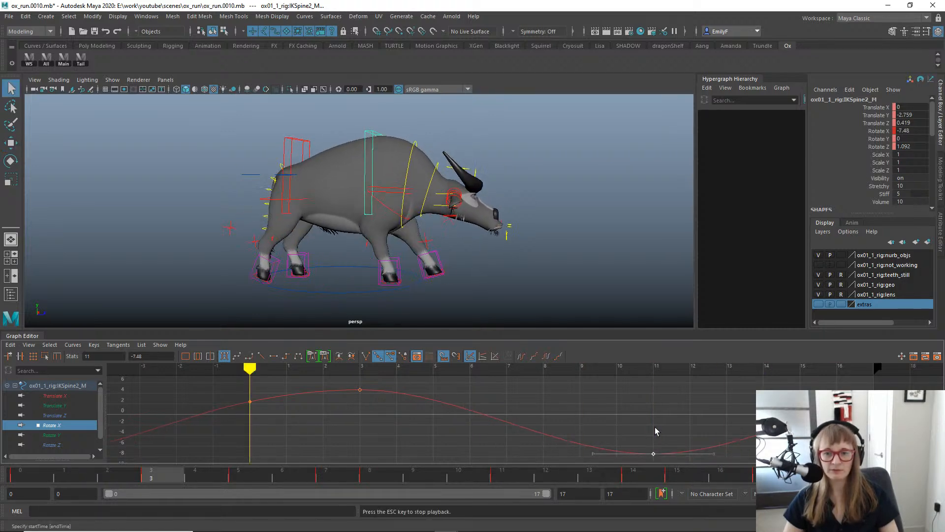
left_click_drag(376, 179, 424, 179, "alt")
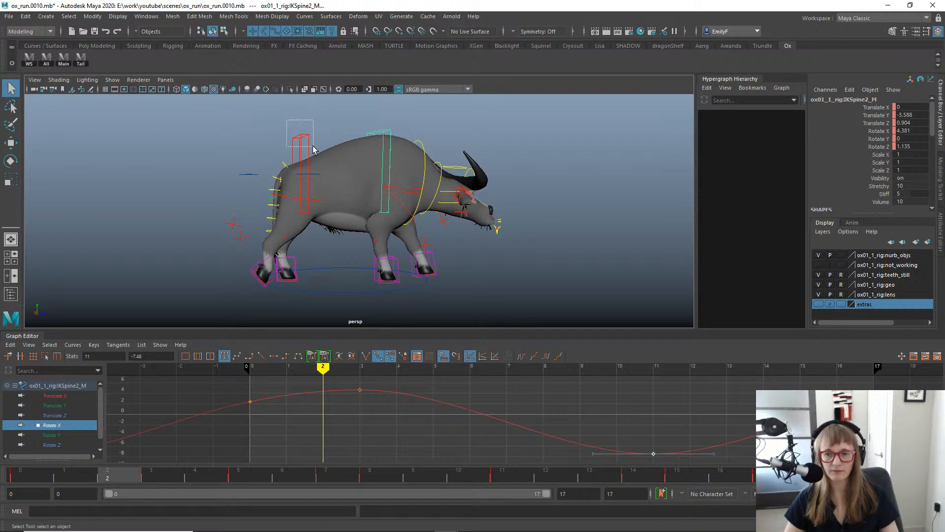
Examine the animation curves of the rear spine, neck and front spine controls at frame 0 from several angles.
key("e")
left_click_drag(314, 149, 290, 239)
left_click_drag(67, 477, 34, 427)
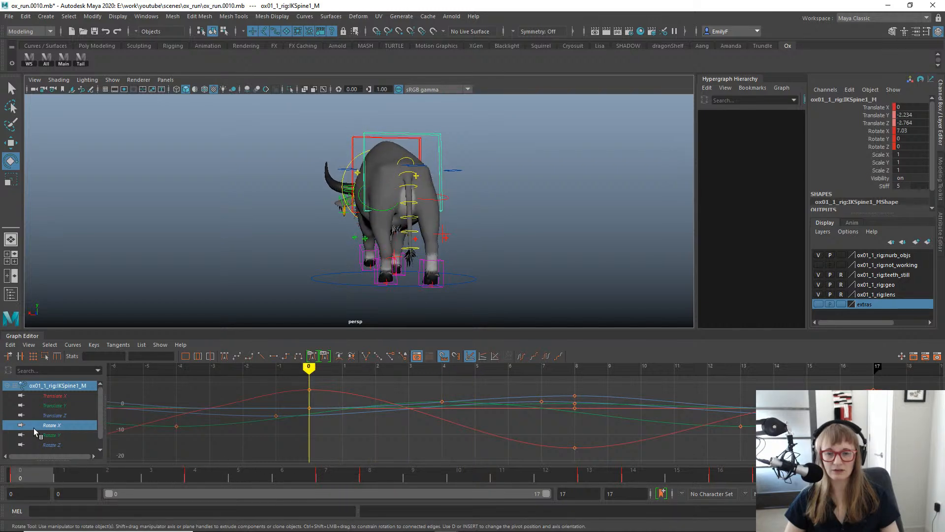
key("q")
left_click_drag(485, 221, 351, 167, "alt")
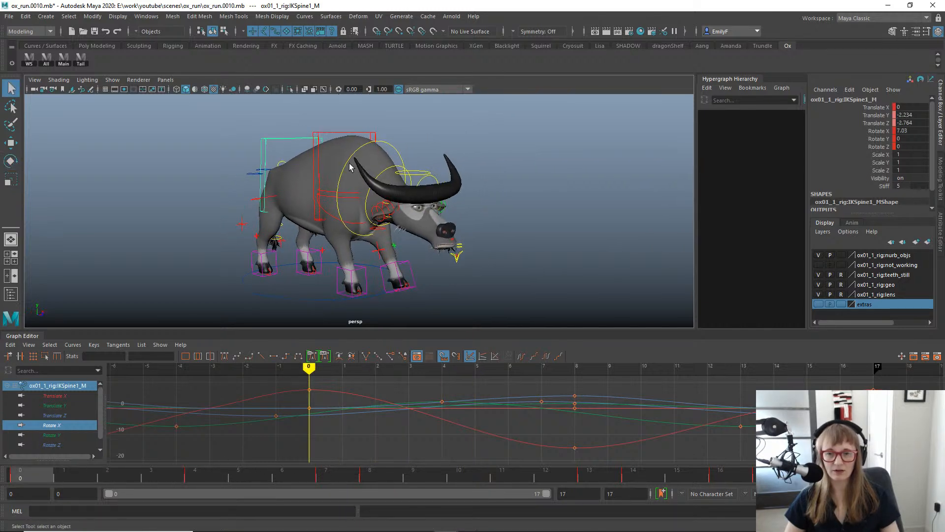
left_click(388, 143)
left_click(394, 149)
key("e")
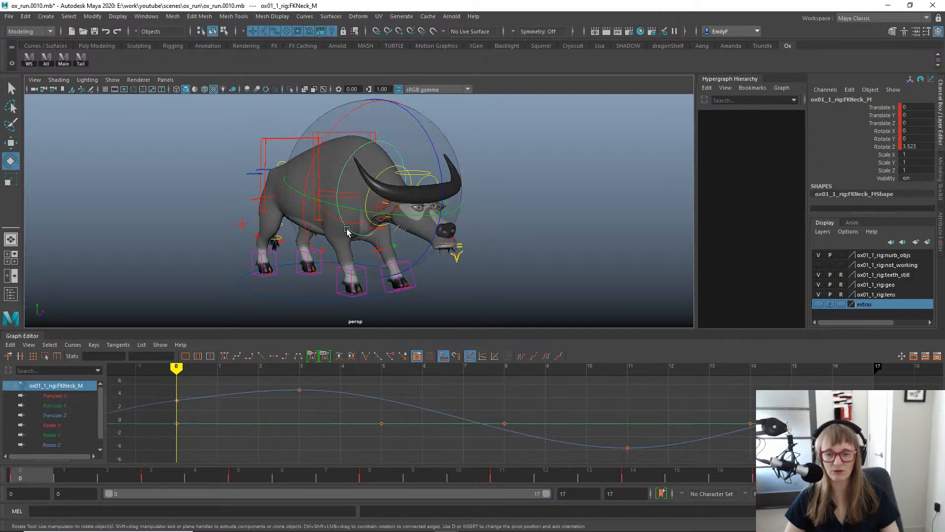
left_click_drag(414, 163, 366, 132, "alt")
key("q")
left_click_drag(305, 131, 304, 132)
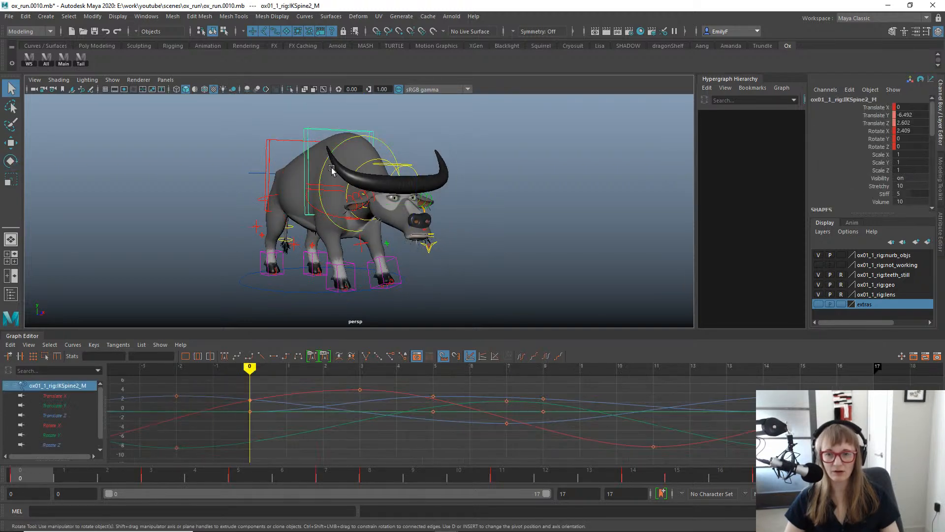
Scrub the early frames of the run from side and front views to examine the front spine control's sideways tilt.
key("e")
left_click(75, 476)
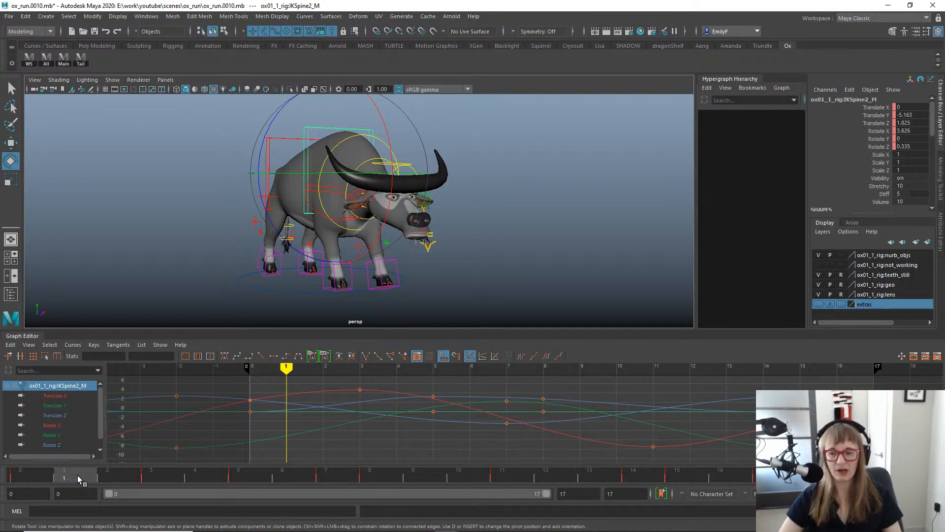
mouse_move(77, 475)
left_mouse_down()
mouse_move(262, 468)
mouse_move(491, 478)
mouse_move(374, 473)
mouse_move(238, 447)
mouse_move(343, 438)
mouse_move(277, 430)
left_mouse_up()
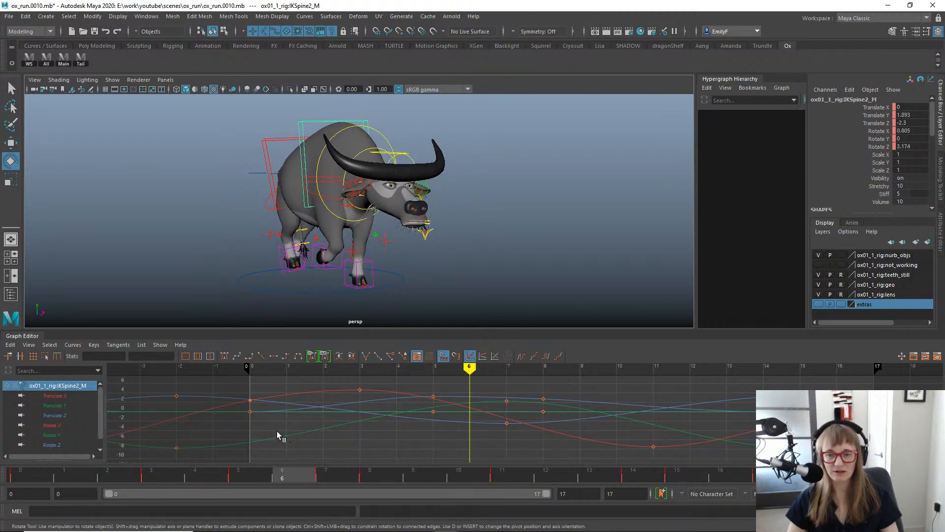
left_click_drag(364, 230, 418, 227, "alt")
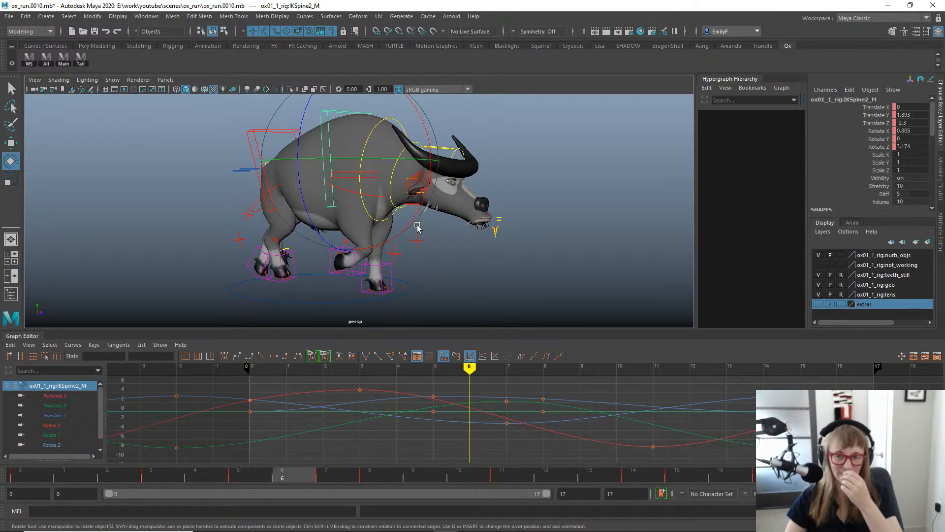
left_click_drag(423, 228, 360, 229, "alt")
left_click(272, 474)
mouse_move(163, 474)
left_mouse_down()
mouse_move(483, 509)
mouse_move(309, 477)
mouse_move(75, 411)
mouse_move(243, 430)
mouse_move(209, 427)
mouse_move(222, 425)
left_mouse_up()
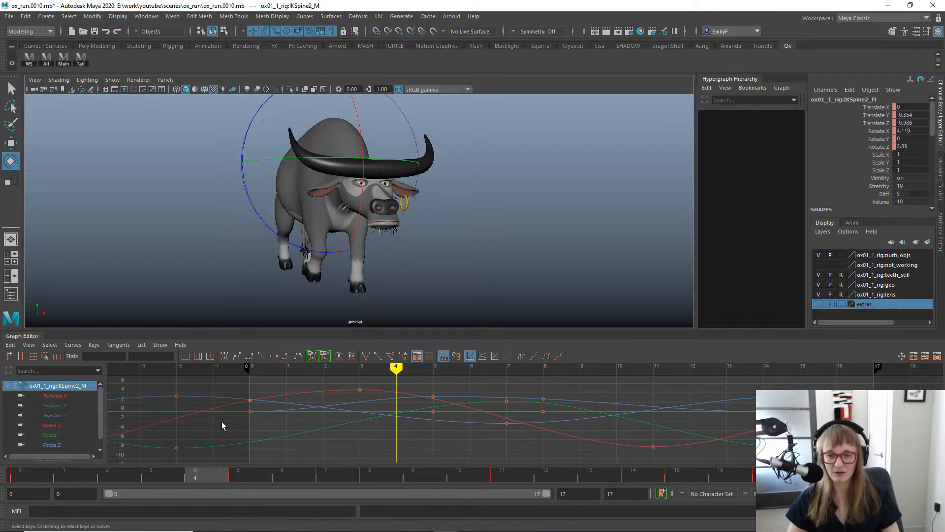
Isolate the front spine control's Rotate Z curve and move its frame 5 key to frame 4 at about 0.07.
left_click(53, 453)
left_click(52, 445)
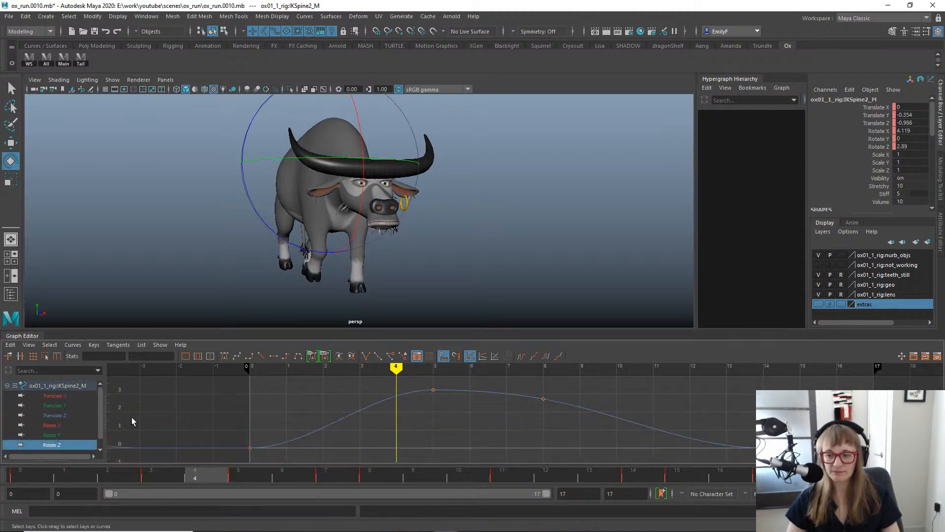
left_click_drag(274, 233, 272, 232)
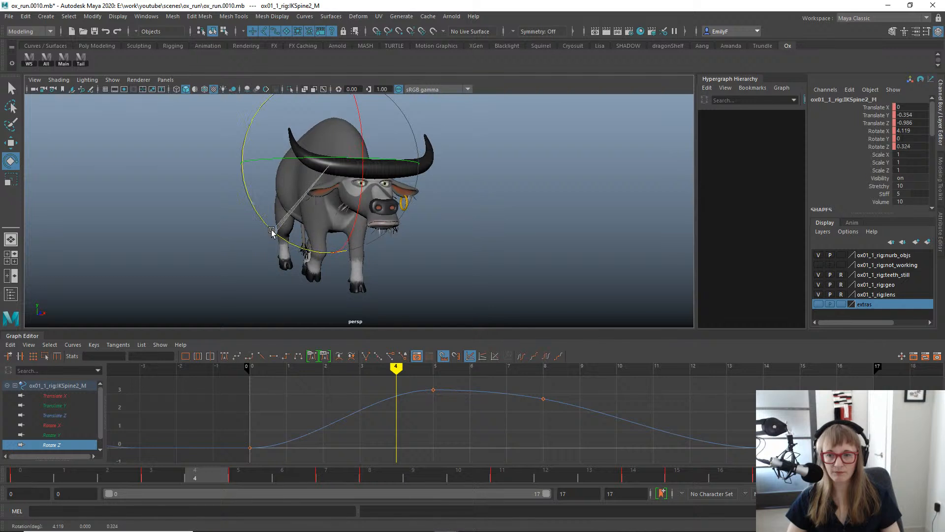
key("ctrl+z")
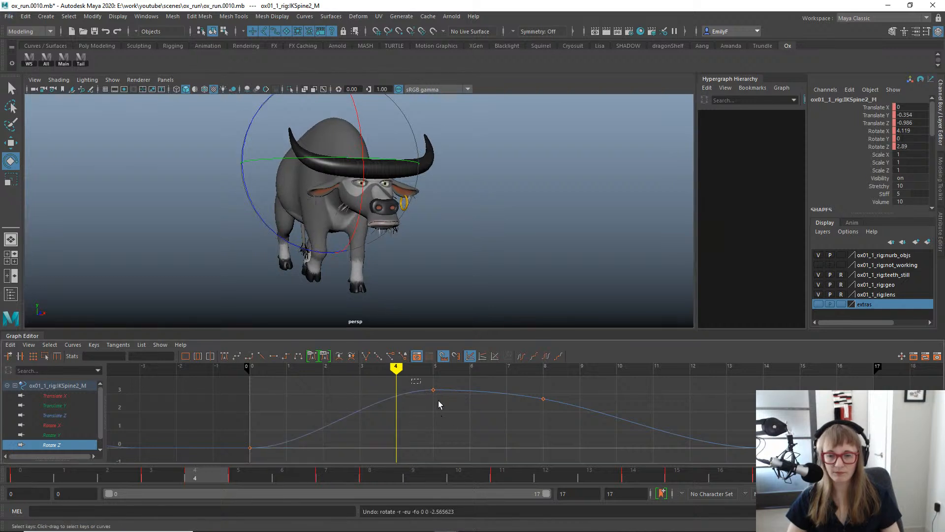
left_click(433, 390)
key("w")
left_click_drag(397, 390, 402, 452)
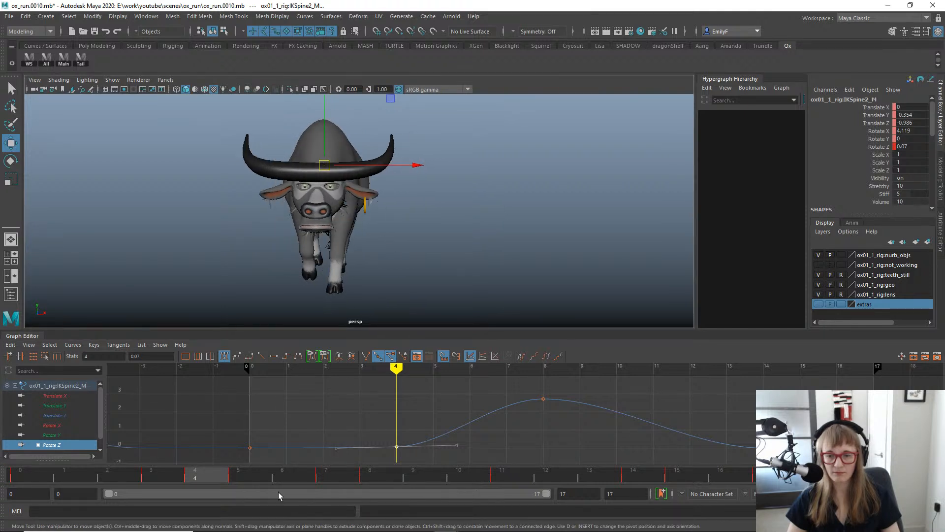
Shift the front spine's frame 4 Rotate Z key to frame 5 and lower it to about -1.175.
key("e")
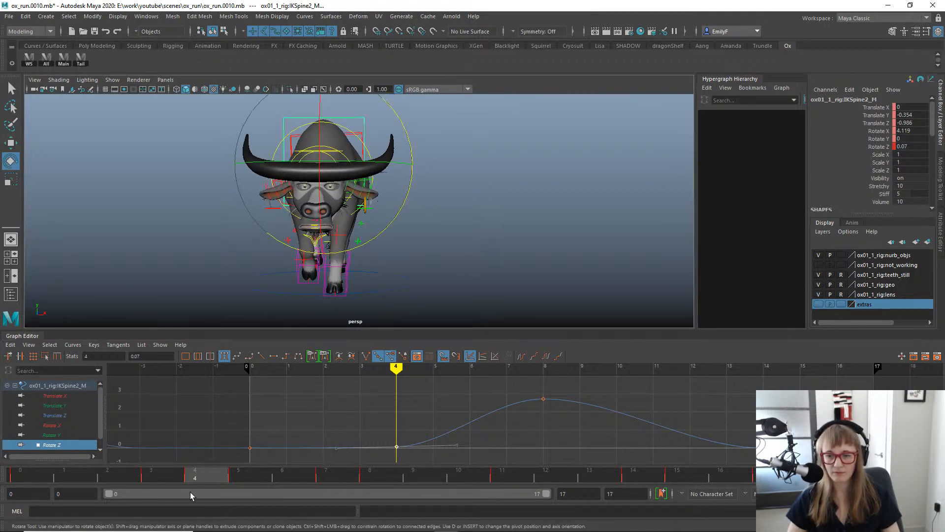
mouse_move(192, 477)
left_mouse_down()
mouse_move(64, 476)
mouse_move(245, 477)
left_mouse_up()
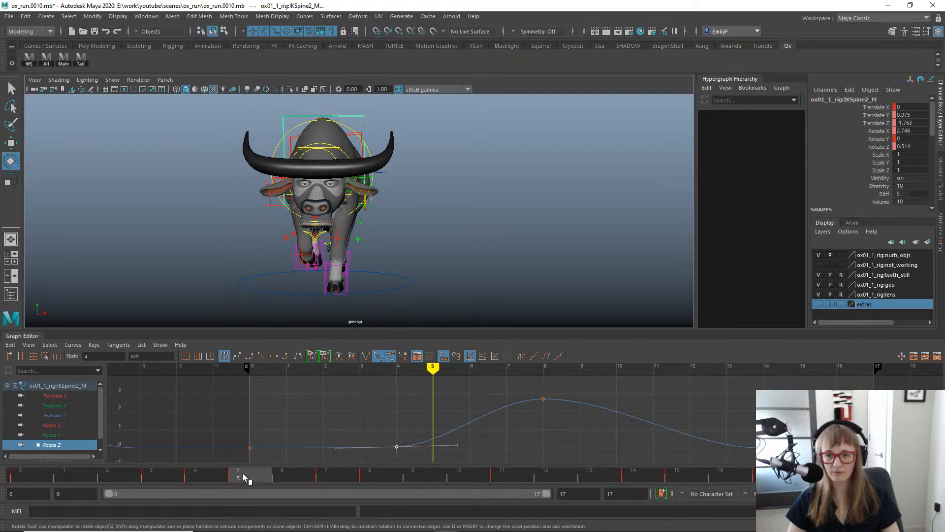
key("w")
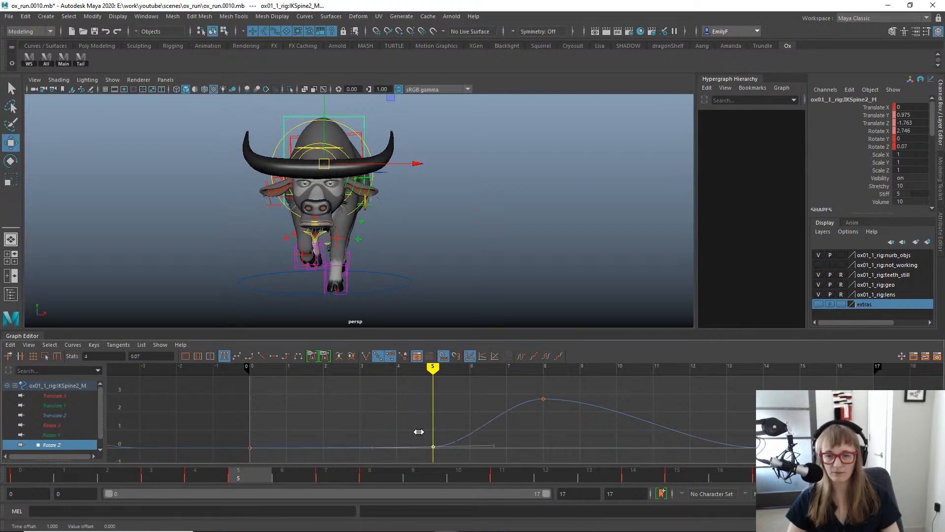
scroll(460, 228, "down", 1)
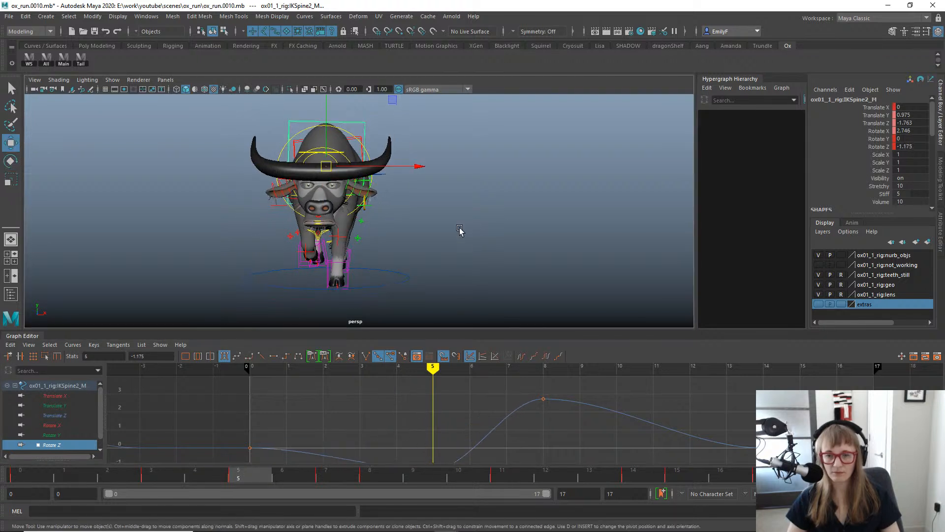
Key the front spine control's Rotate Z at about 3.085 on frame 14 and remove the key at frame 8.
left_click_drag(95, 476, 664, 457)
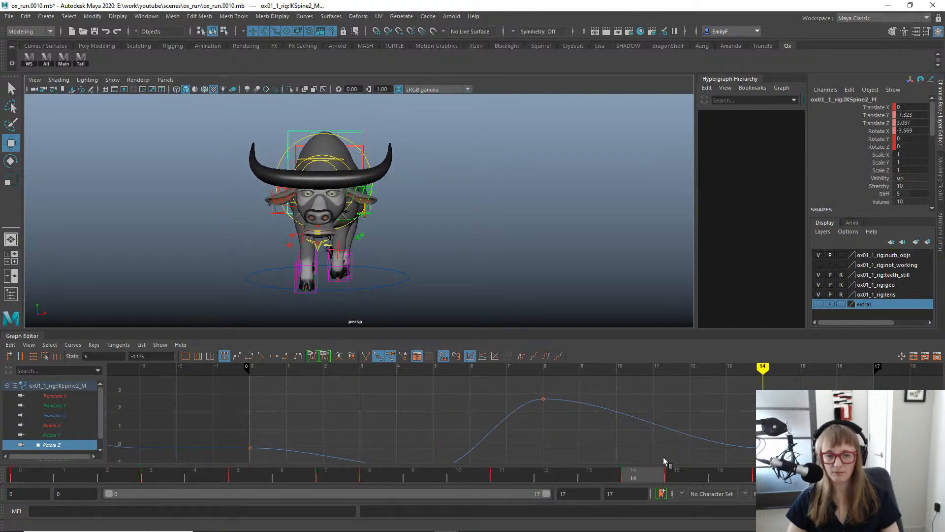
middle_click_drag(809, 384, 764, 378, "alt")
key("e")
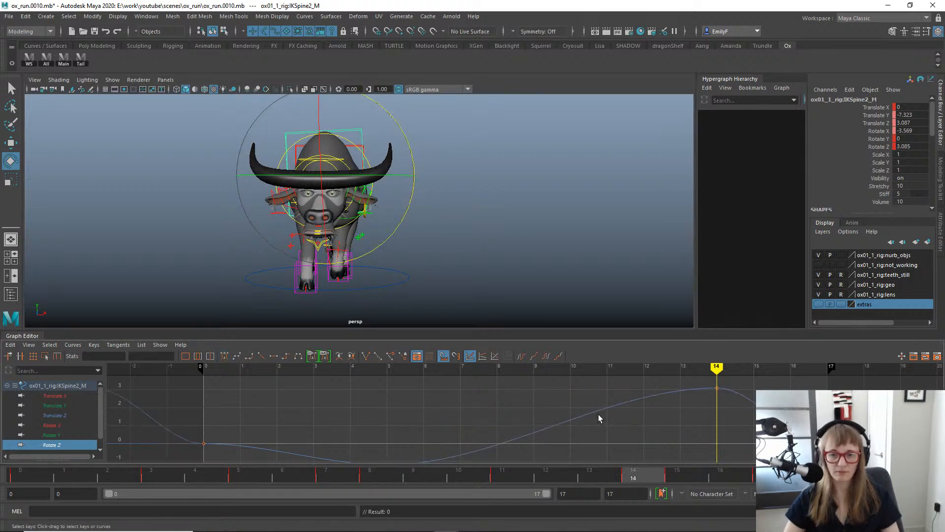
Raise the front spine's Rotate Z keys at frames 17 and 0 to about 1.487, slope their tangents downward and review the playback.
scroll(598, 415, "down", 4)
mouse_move(350, 412)
right_mouse_down("alt+shift")
mouse_move(358, 410)
mouse_move(351, 394)
right_mouse_up("alt+shift")
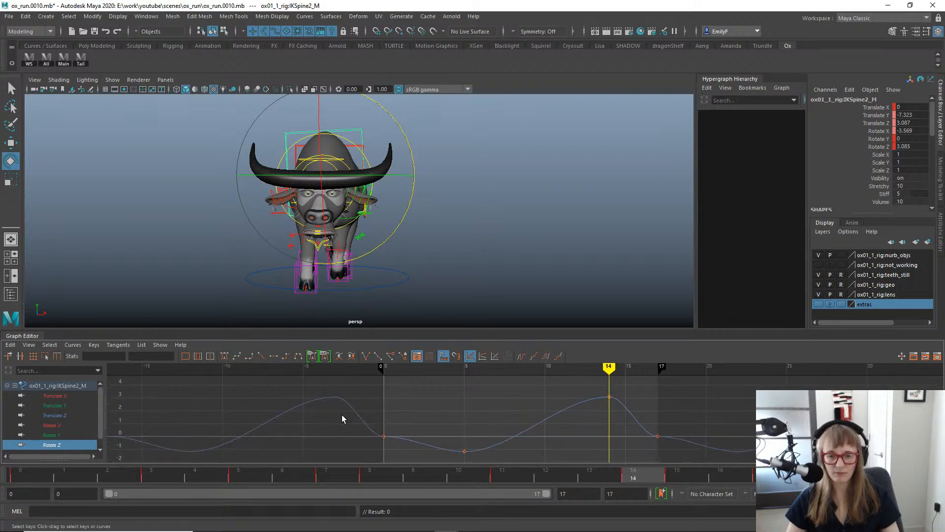
left_click_drag(643, 413, 696, 460)
middle_click_drag(684, 438, 684, 424, "shift")
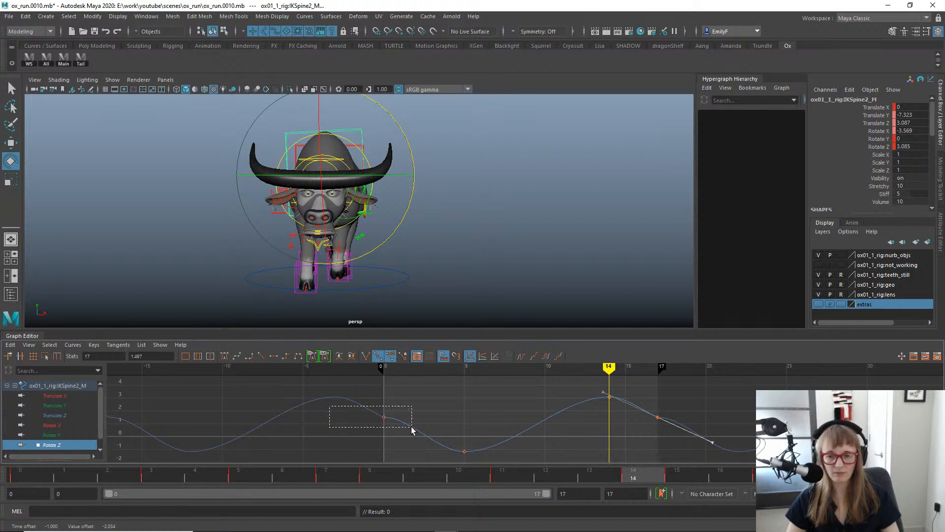
key("q")
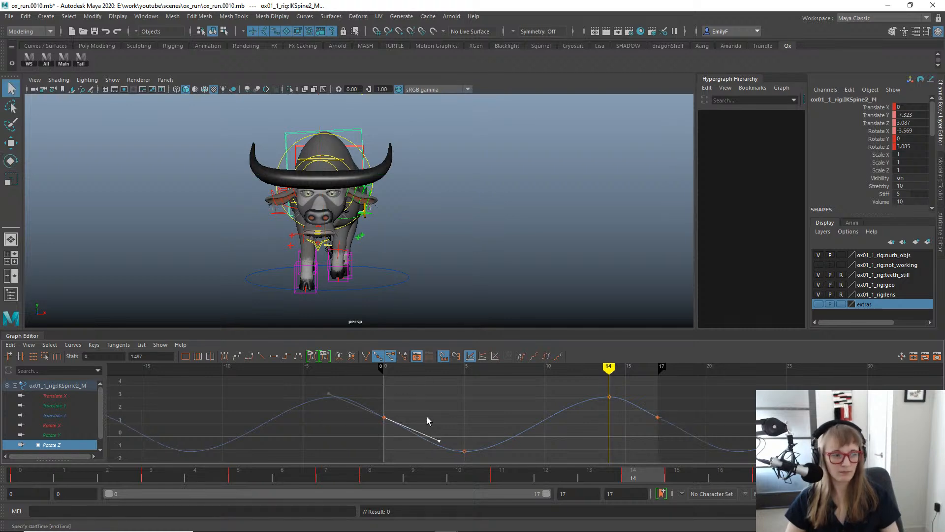
key("alt+v")
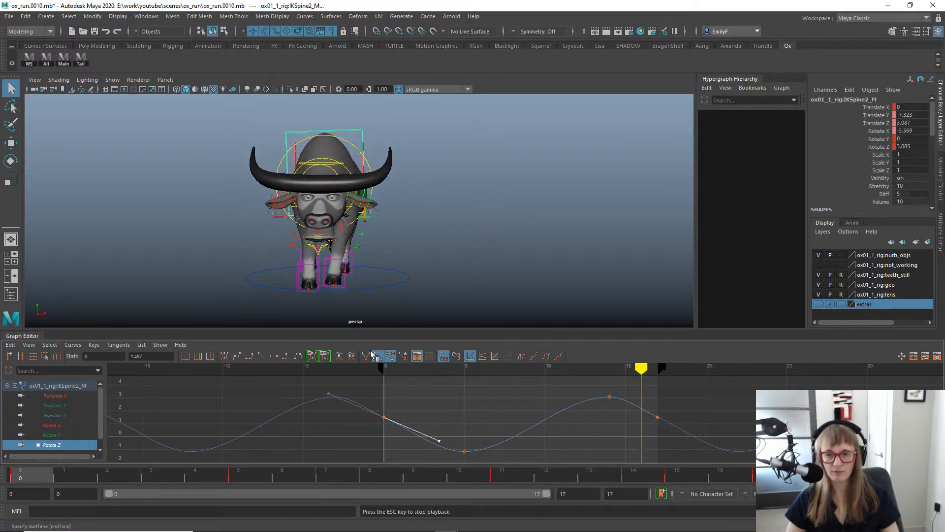
left_click_drag(298, 262, 425, 270, "alt")
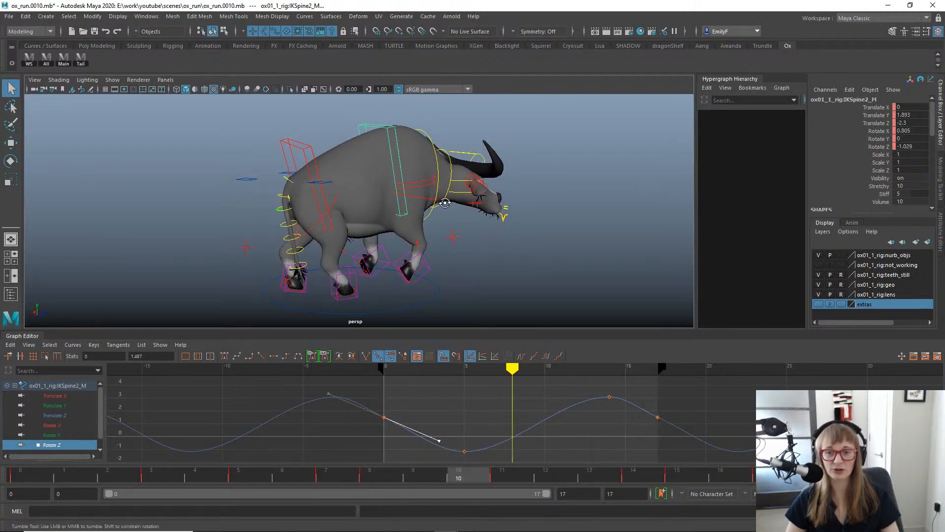
left_click_drag(266, 162, 341, 137, "alt")
key("Escape")
Select the rear spine control for rotation and isolate its Rotate Z curve.
left_click(330, 139)
key("e")
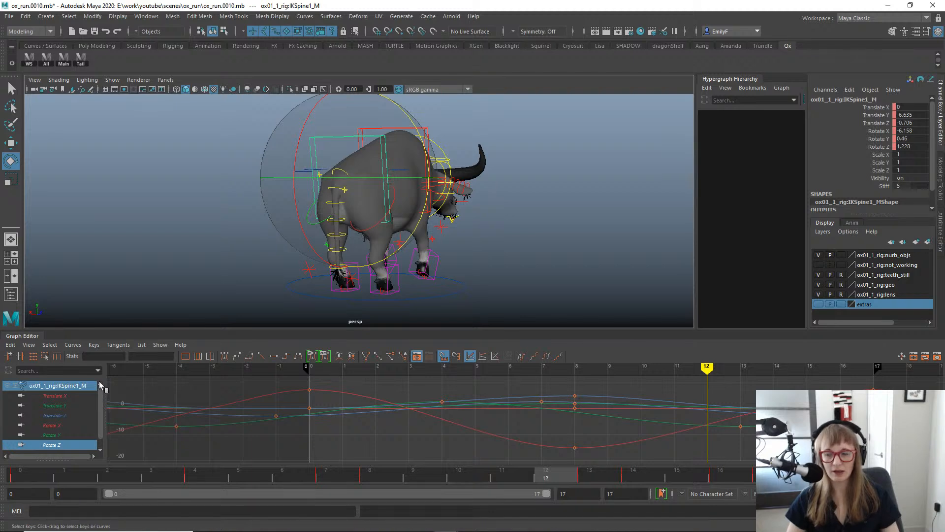
left_click(53, 453)
key("f")
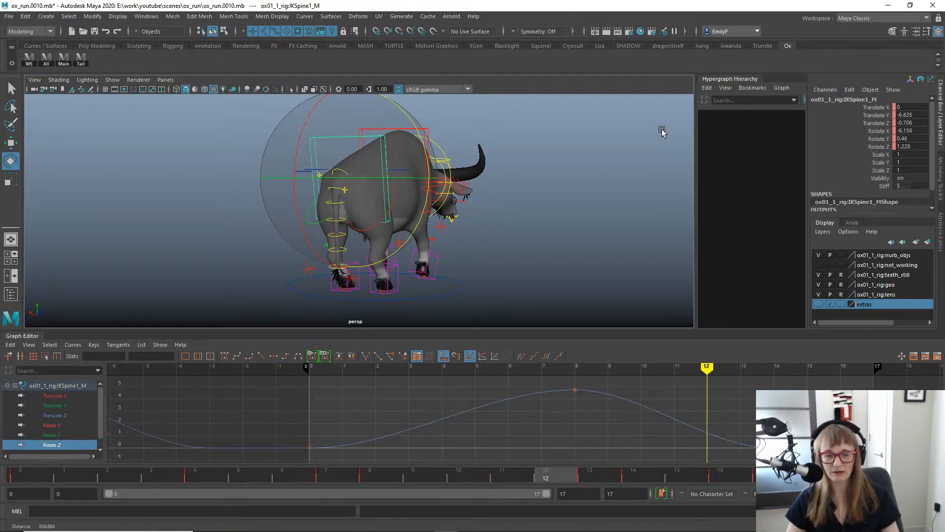
Key the rear spine control's Rotate Z at about -3.55 on frames 0 and 17.
scroll(345, 181, "down", 2)
left_click_drag(344, 181, 331, 232, "alt")
left_click_drag(130, 465, 2, 433)
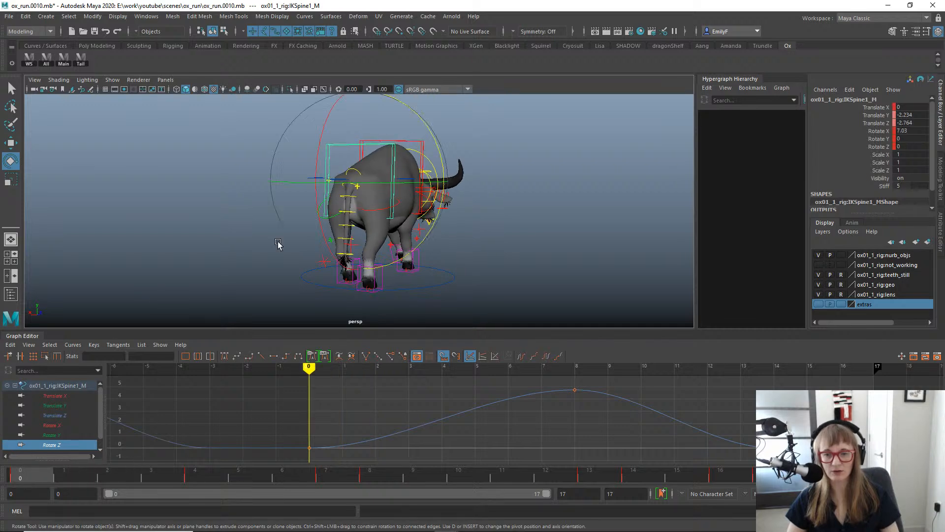
left_click_drag(278, 244, 300, 261, "alt")
left_click_drag(49, 476, 22, 409)
left_click_drag(207, 211, 374, 209, "alt")
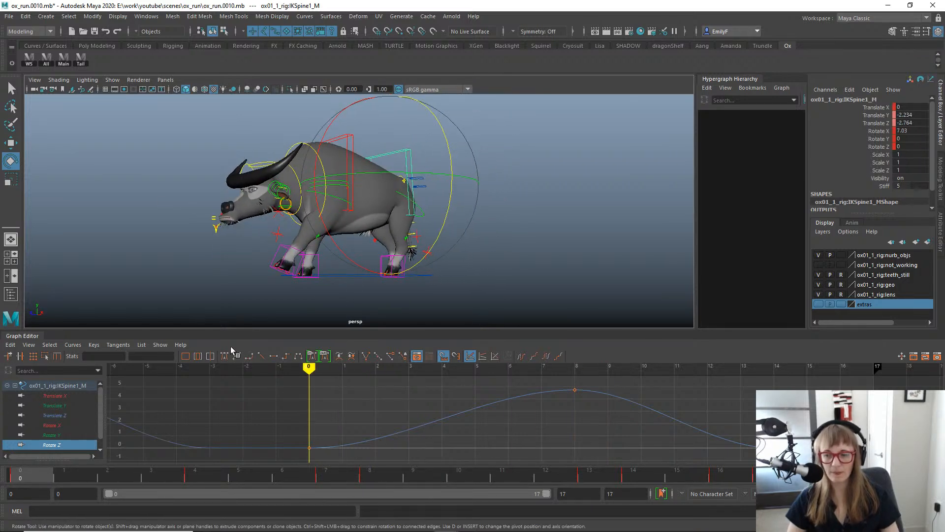
left_click_drag(296, 222, 320, 226, "alt")
key("f")
right_click_drag(640, 412, 626, 398, "alt")
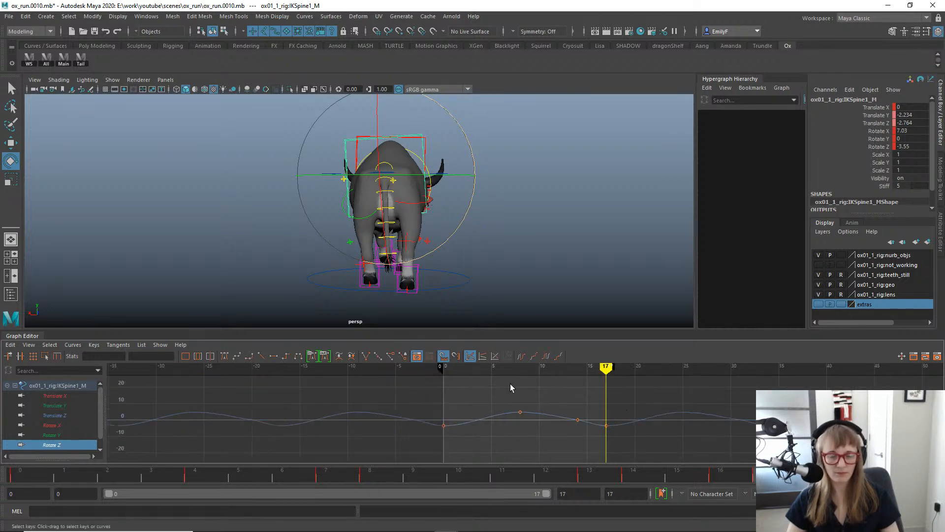
Key the rear spine's Rotate Z at about 4.326 on frame 12, remove the keys at frames 8 and 14 and review the motion.
left_click_drag(24, 478, 565, 450)
left_click_drag(460, 447, 541, 436)
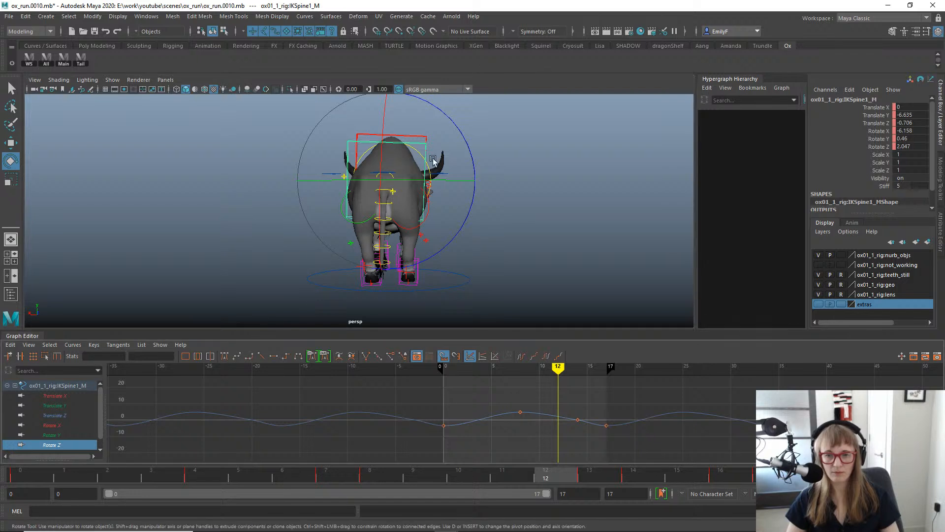
left_click_drag(461, 225, 462, 225)
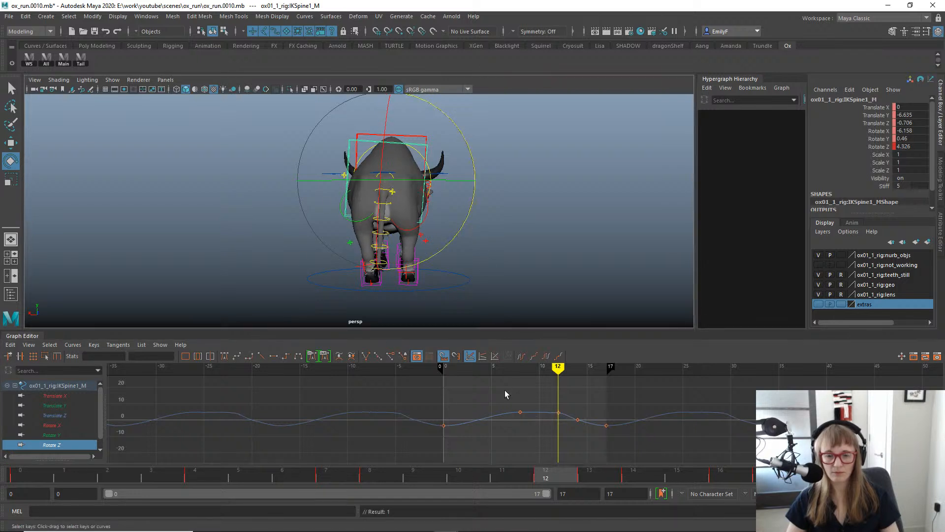
left_click_drag(505, 394, 523, 434)
key("Delete")
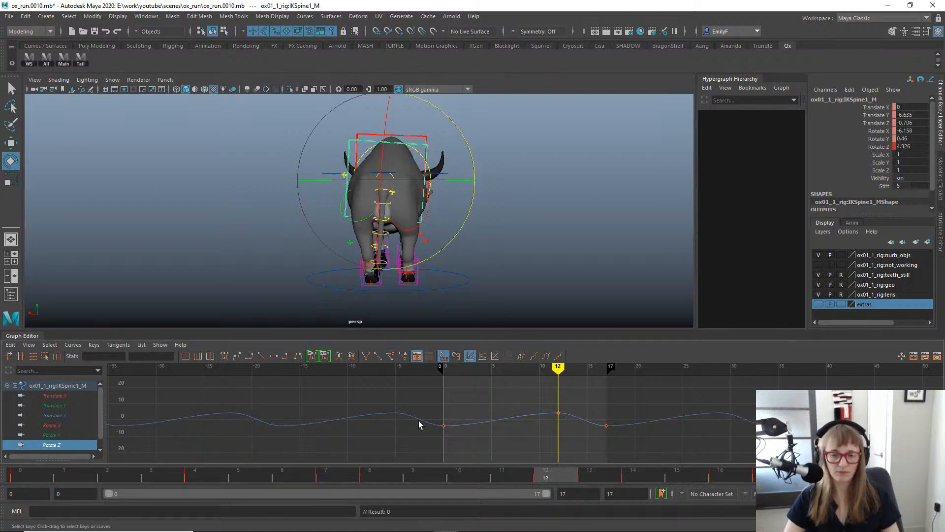
key("q")
left_click_drag(441, 243, 458, 276, "alt")
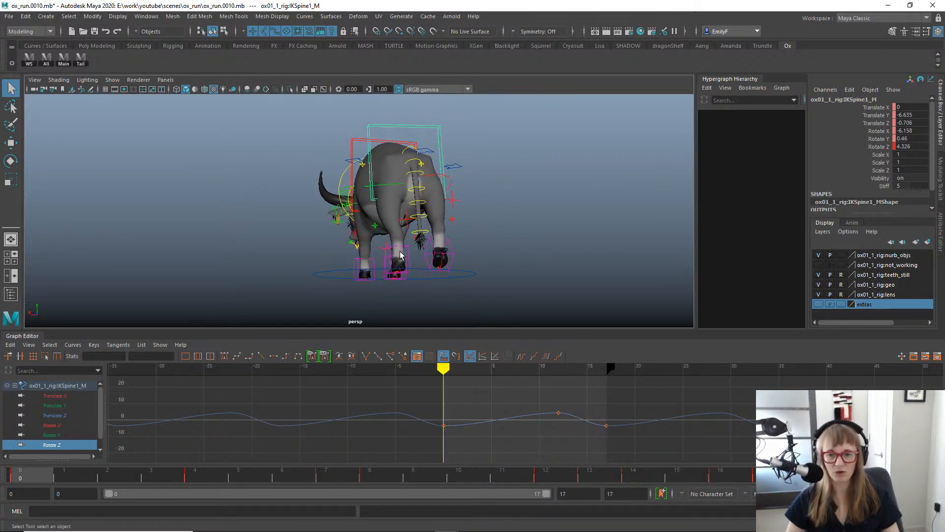
left_click_drag(400, 255, 331, 394, "alt")
Key the rear spine control's Rotate Y at about 5.009 on frame 4 and isolate the Rotate Y curve.
key("e")
left_click_drag(85, 480, 150, 477)
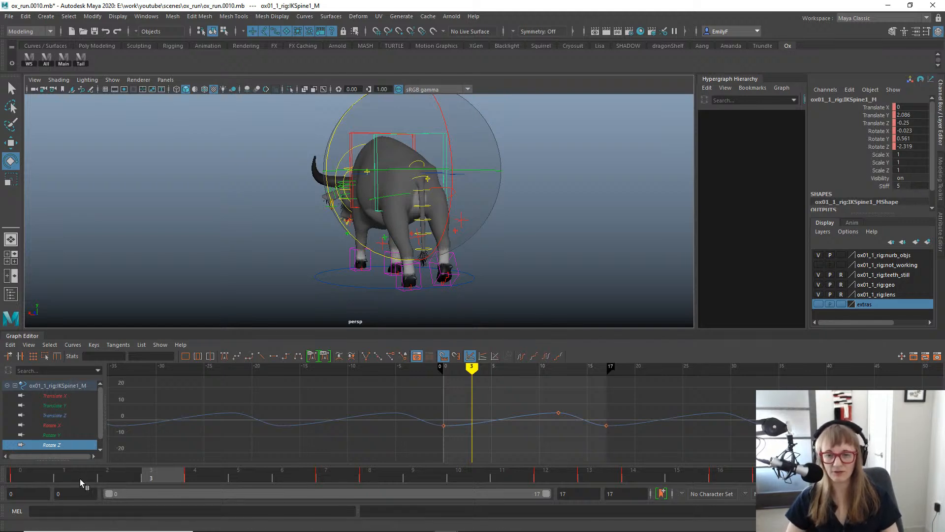
left_click_drag(79, 479, 22, 475)
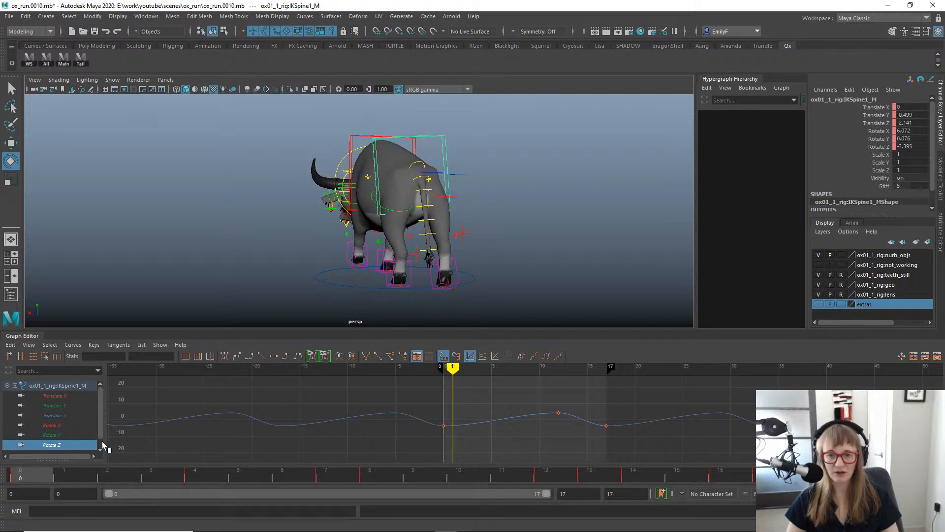
left_click_drag(104, 445, 226, 450)
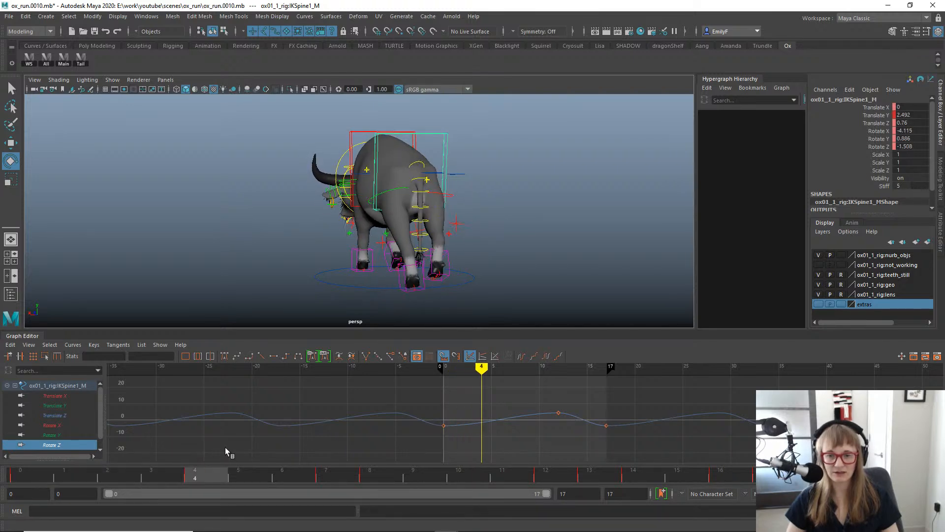
left_click_drag(379, 163, 380, 221, "alt")
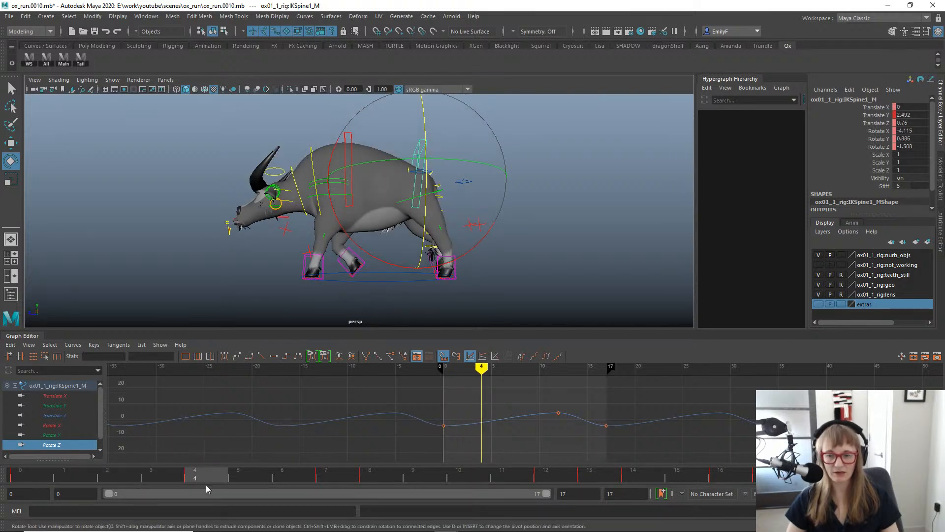
left_click_drag(233, 479, 231, 476)
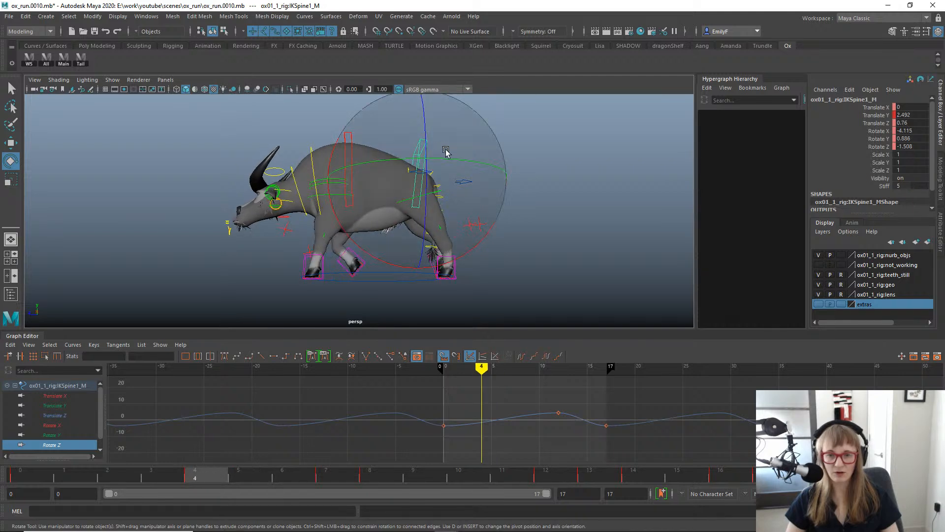
left_click_drag(461, 164, 356, 179)
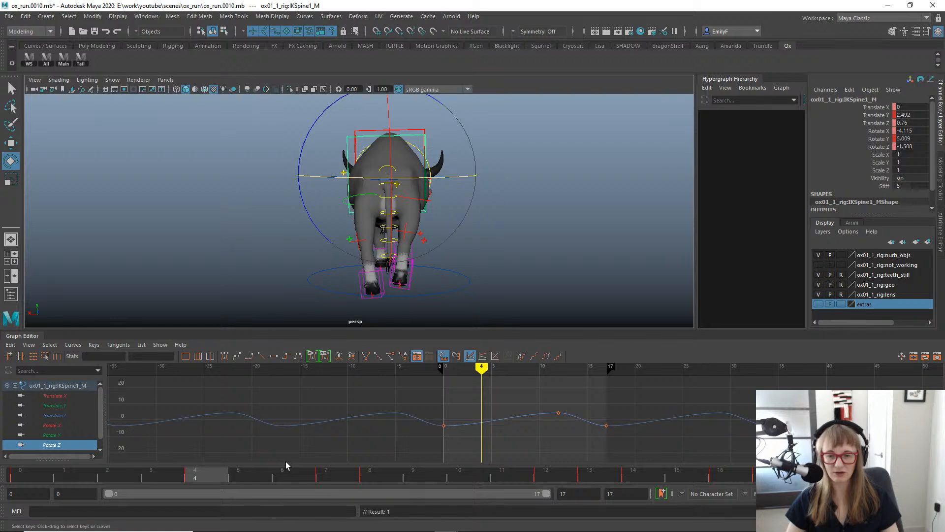
left_click(51, 435)
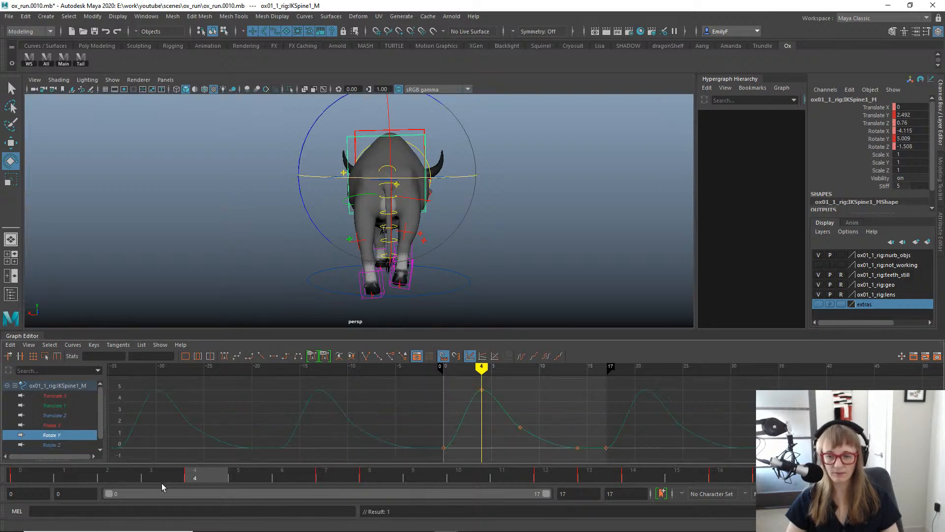
Key the rear spine's Rotate Y at about -0.867 on frame 1 and remove the keys at frames 8 and 14.
left_click_drag(162, 487, 759, 429)
left_click_drag(394, 129, 268, 133, "alt")
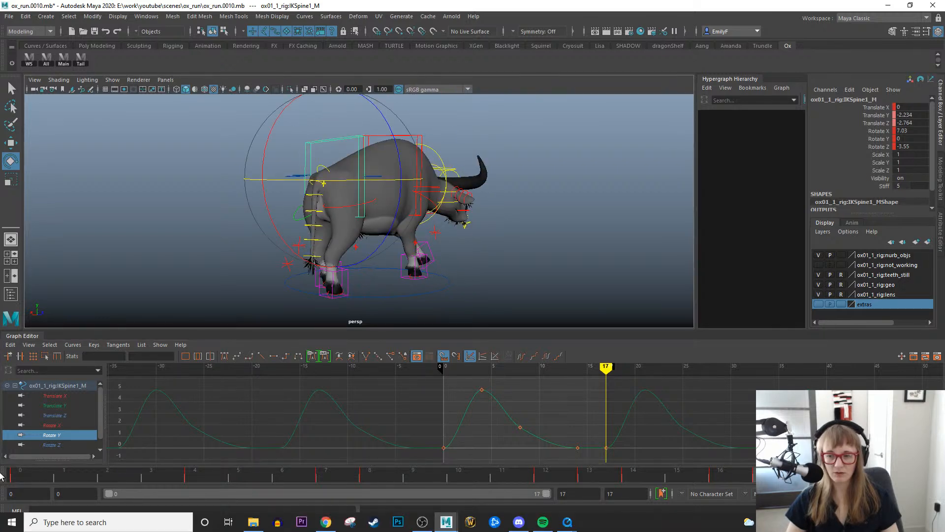
left_click_drag(31, 475, 74, 463)
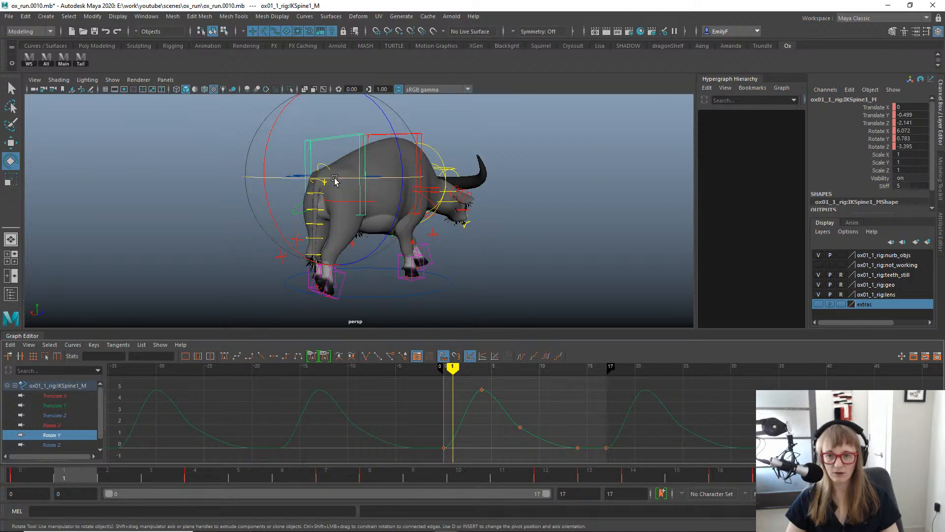
left_click_drag(335, 178, 330, 180)
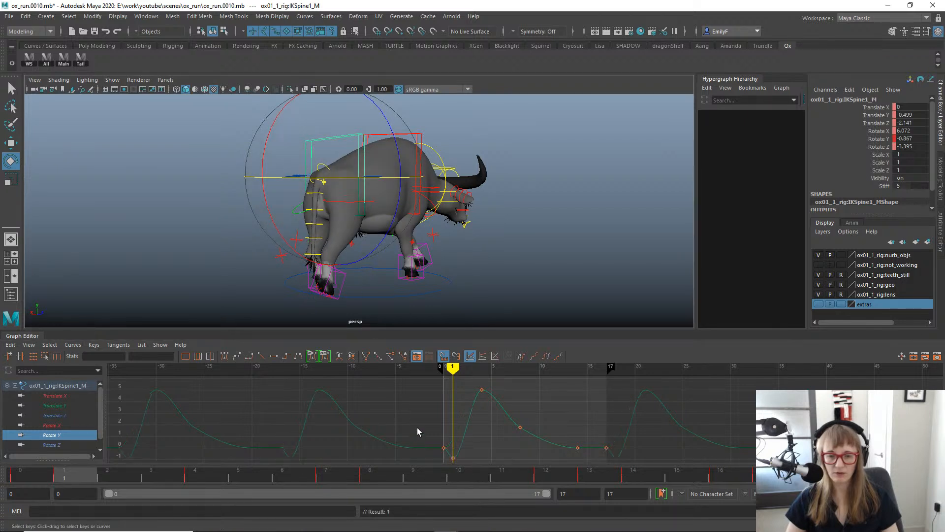
left_click_drag(432, 428, 540, 442)
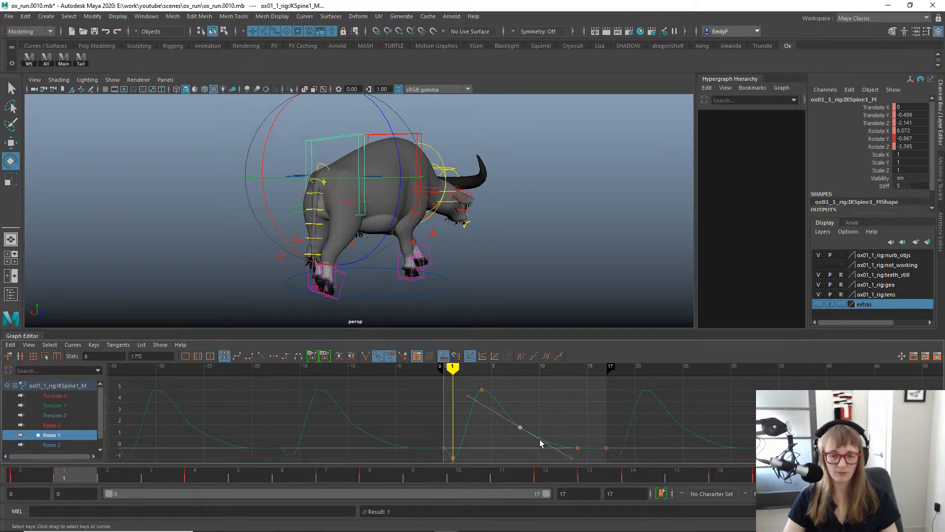
key("Delete")
left_click_drag(565, 413, 602, 472)
key("Delete")
Lower the rear spine's Rotate Y keys at frames 0 and 17 to about -0.67, slope their tangents downward and review the playback.
left_click_drag(404, 409, 458, 449)
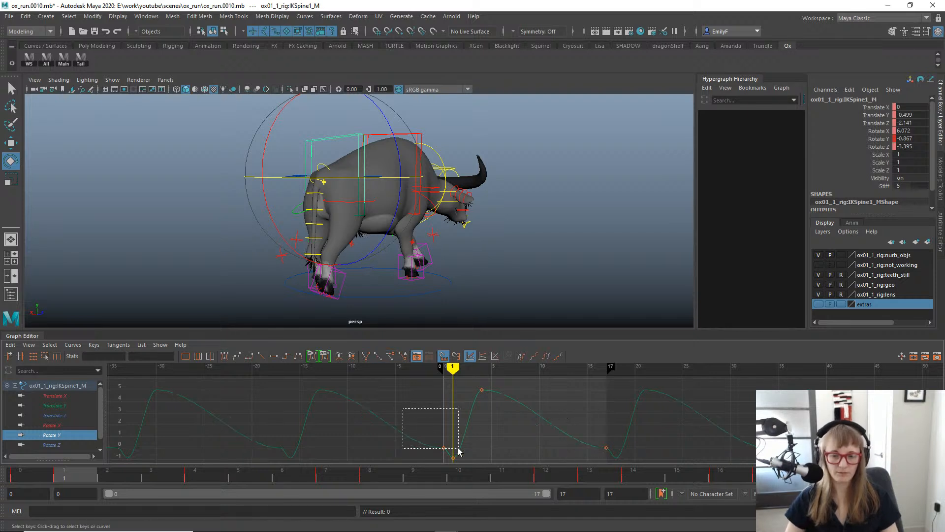
left_click_drag(584, 447, 631, 455, "shift")
key("f")
right_click_drag(631, 455, 580, 416, "alt")
middle_click_drag(580, 416, 573, 437, "alt")
left_click(364, 456)
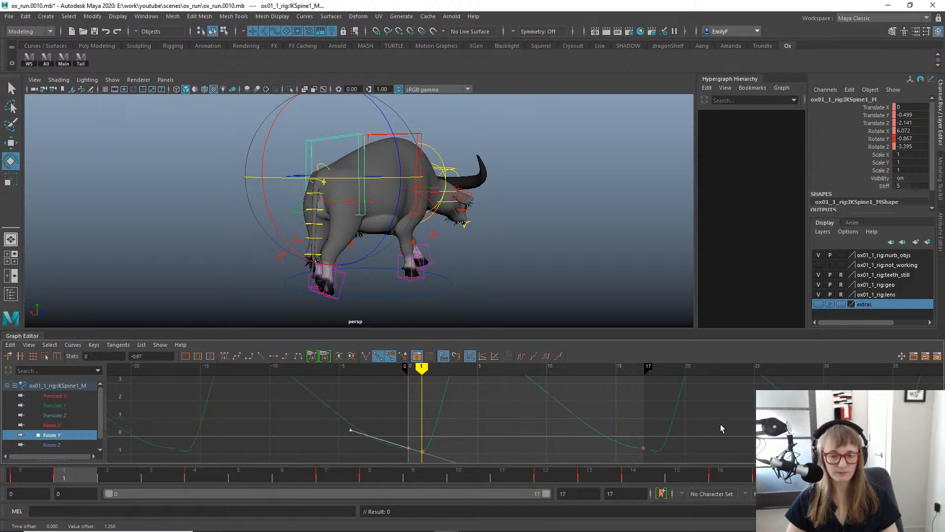
middle_click_drag(598, 463, 603, 425)
mouse_move(558, 410)
right_mouse_down("alt")
mouse_move(538, 422)
mouse_move(602, 418)
mouse_move(555, 424)
right_mouse_up("alt")
key("alt+v")
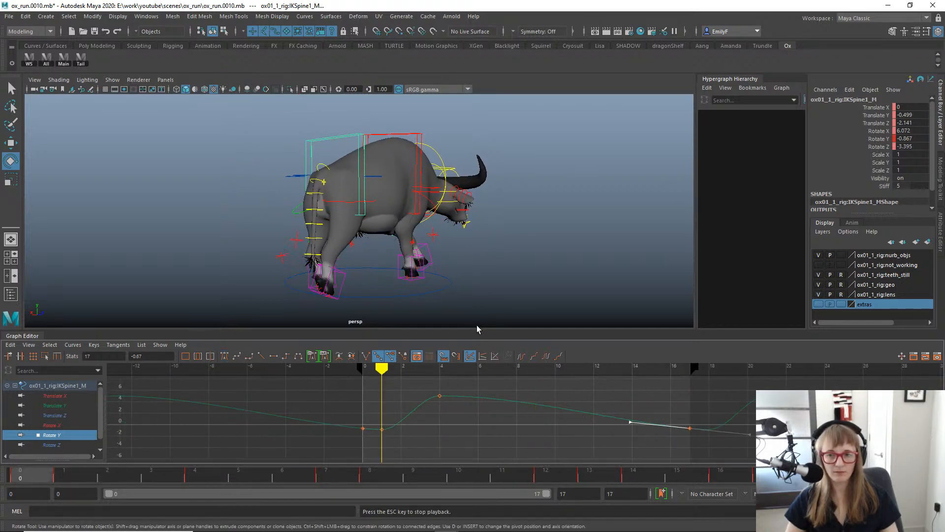
left_click_drag(396, 229, 341, 227, "alt")
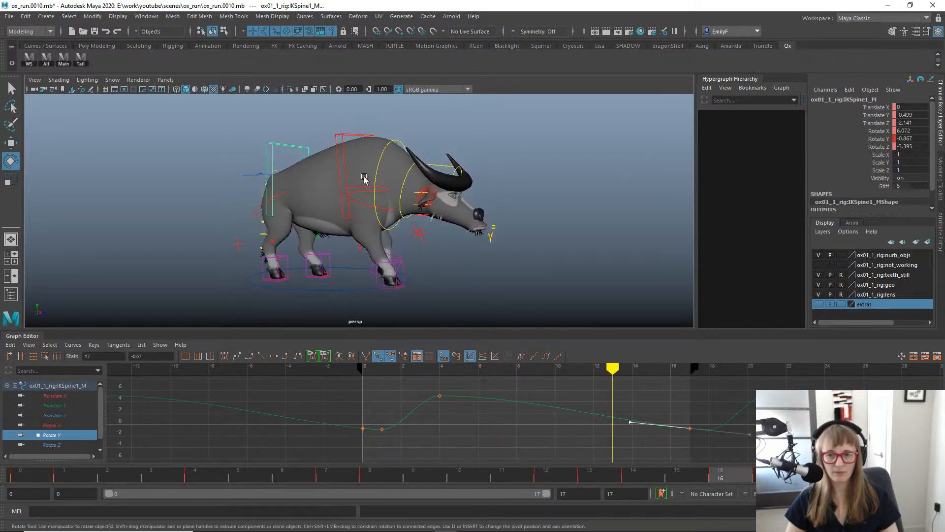
Isolate the front spine control's Rotate Y curve and key it at about -2.325 on frame 2.
key("q")
left_click_drag(351, 136, 352, 138)
key("e")
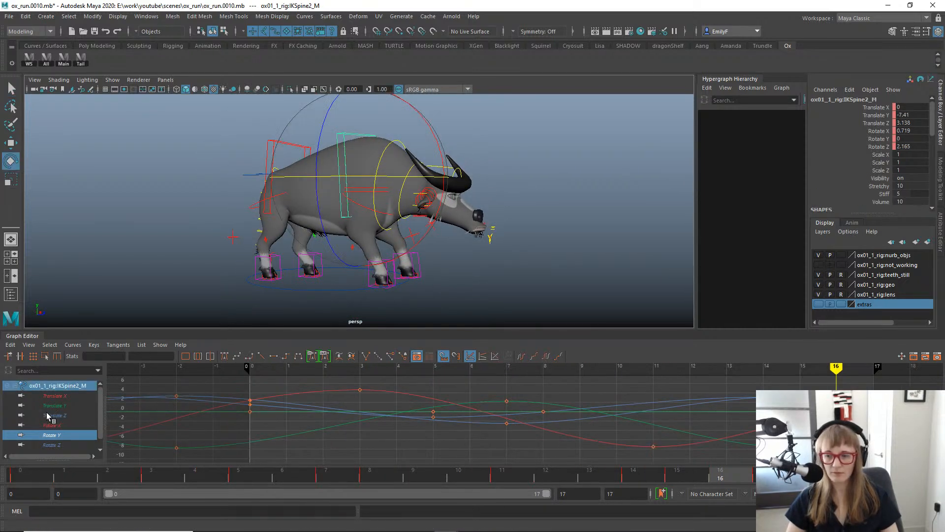
left_click(51, 435)
left_click_drag(22, 474, 135, 383)
left_click_drag(409, 175, 403, 172)
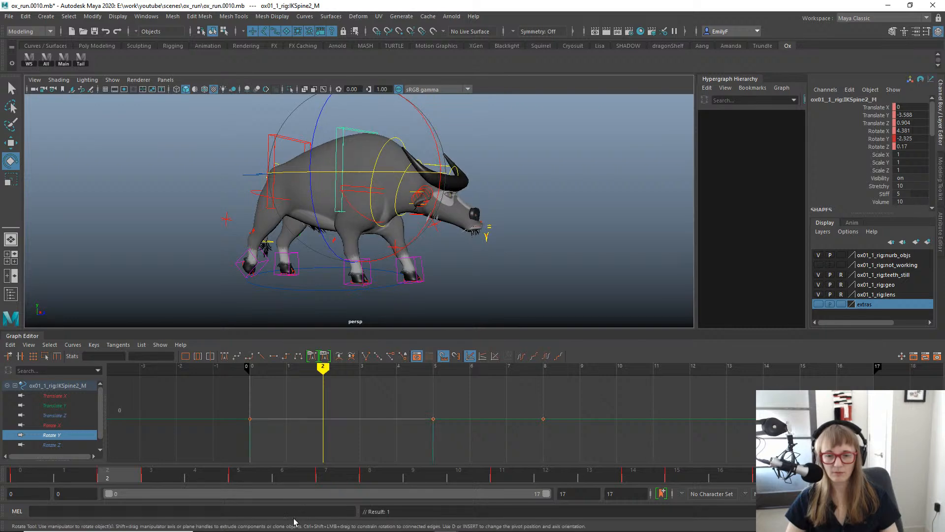
Key the front spine's Rotate Y at about 3.394 on frame 15 and remove the keys at frames 5, 8 and 14.
key("f")
scroll(466, 406, "down", 3)
left_click_drag(124, 477, 687, 468)
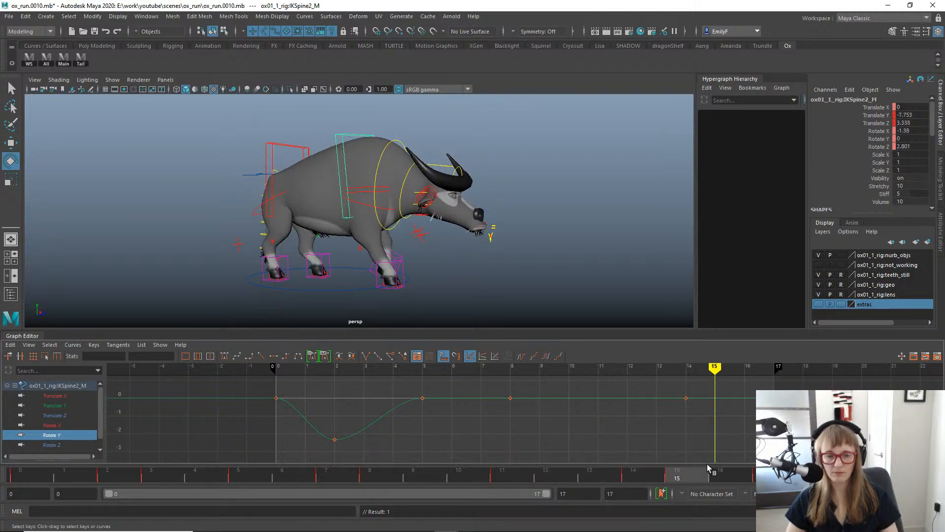
left_click_drag(408, 177, 398, 179)
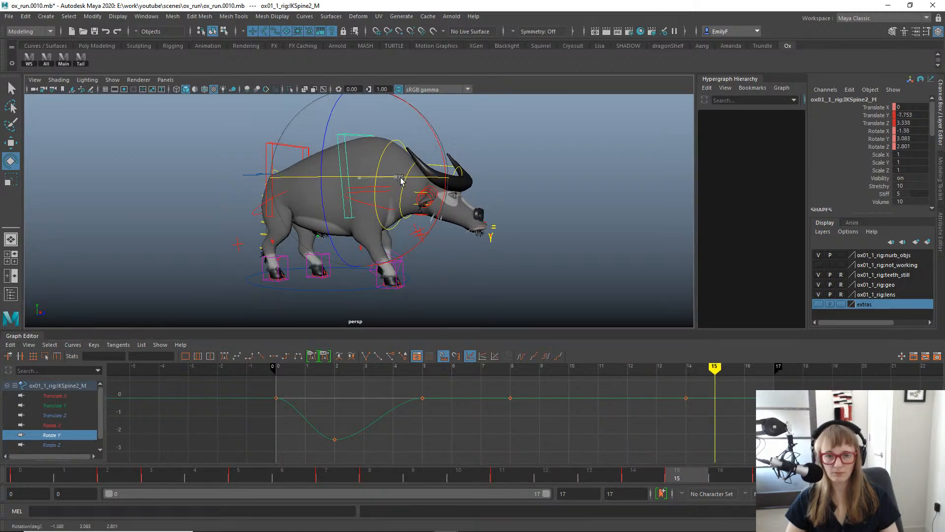
scroll(515, 429, "down", 1)
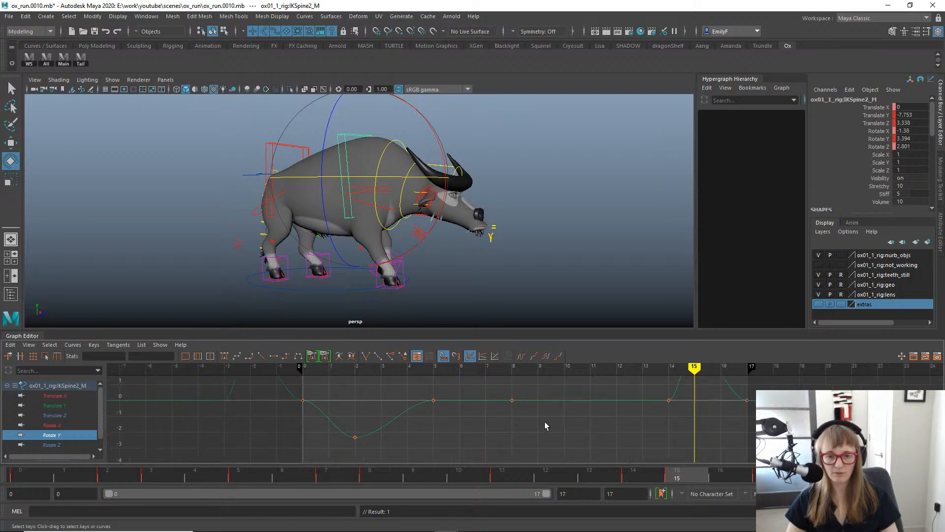
left_click_drag(598, 419, 710, 417)
key("Delete")
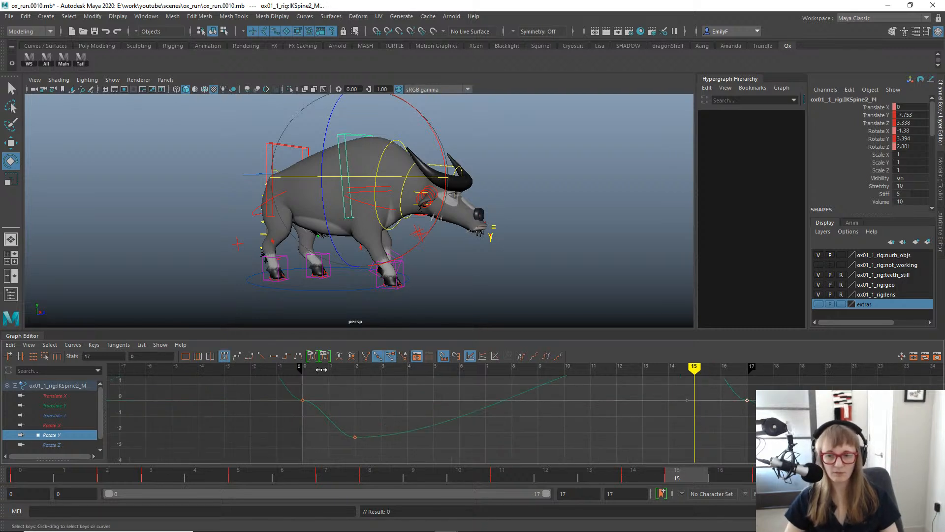
Lower the front spine's Rotate Y keys at frames 0 and 17 to about -0.887 and slope their tangents downward.
left_click_drag(315, 403, 318, 404, "shift")
right_click_drag(404, 409, 376, 404, "alt")
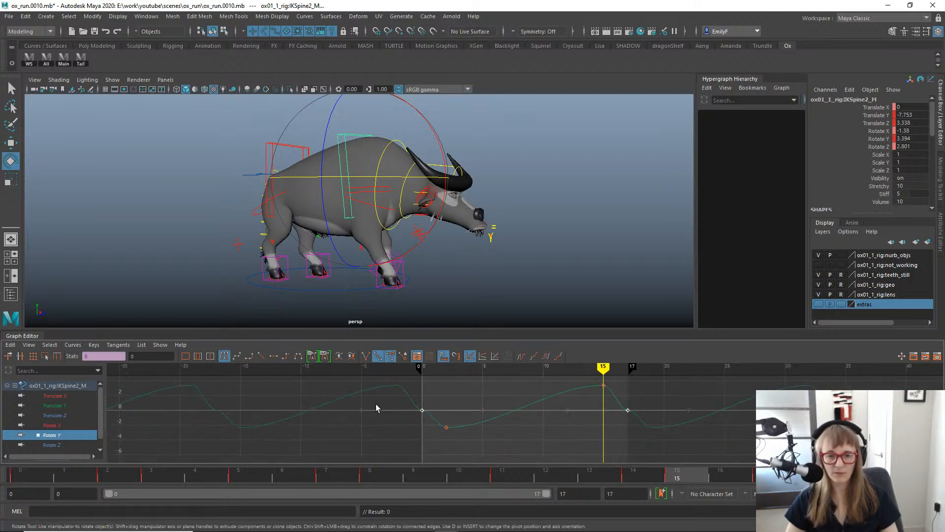
middle_click_drag(396, 395, 380, 400, "alt")
right_click_drag(379, 400, 402, 399, "alt+shift")
key("w")
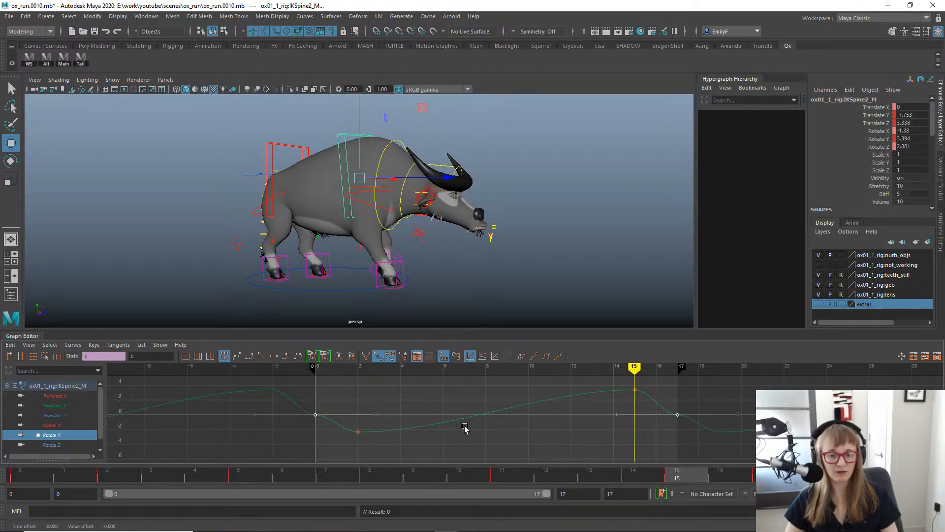
middle_click_drag(467, 426, 455, 424, "shift")
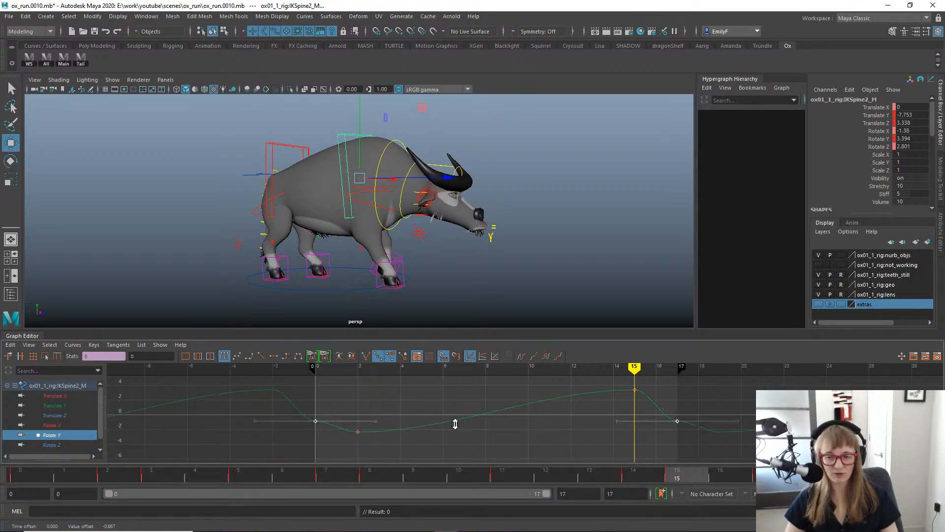
left_click_drag(268, 429, 269, 432)
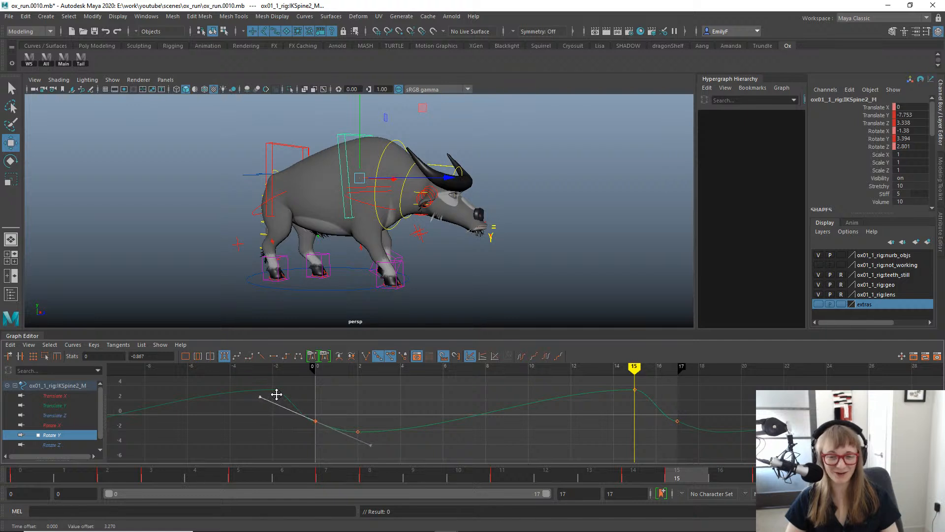
left_click_drag(720, 461, 720, 459)
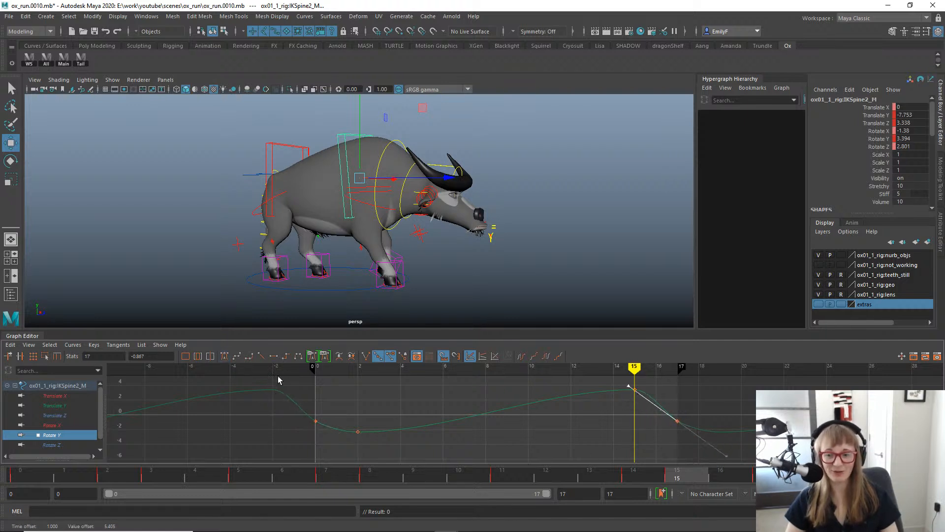
Raise the front spine's Rotate Y keys at frames 0 and 17 to about 0.467, adjust their tangent slope and review the playback.
left_click_drag(682, 429, 685, 429)
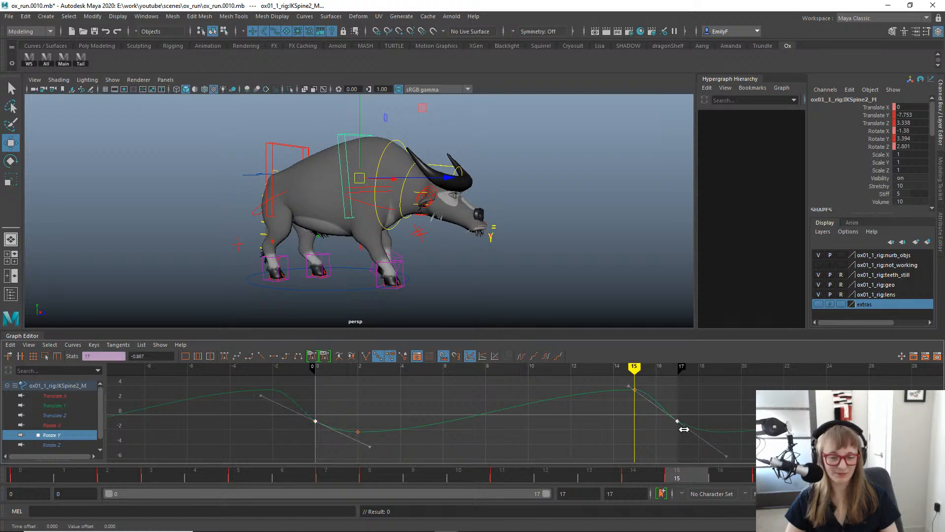
middle_click_drag(683, 422, 687, 424, "shift")
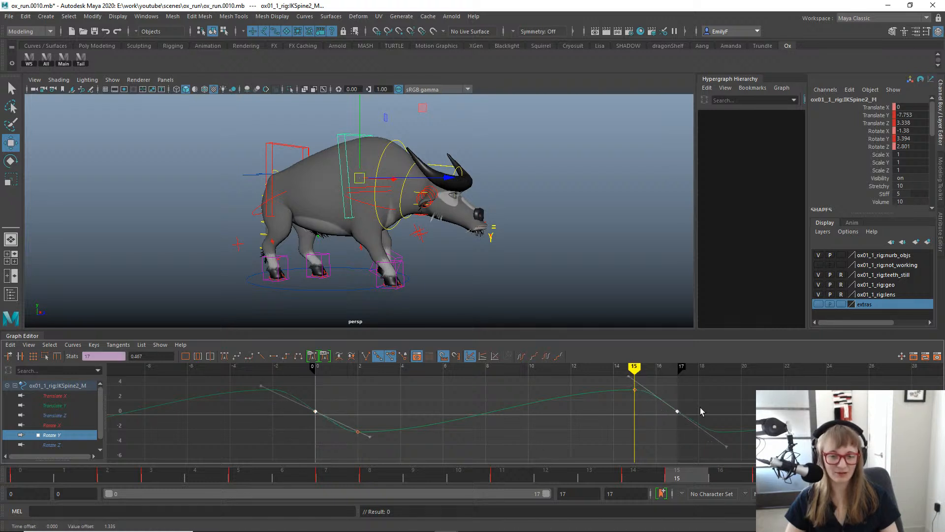
left_click(422, 424)
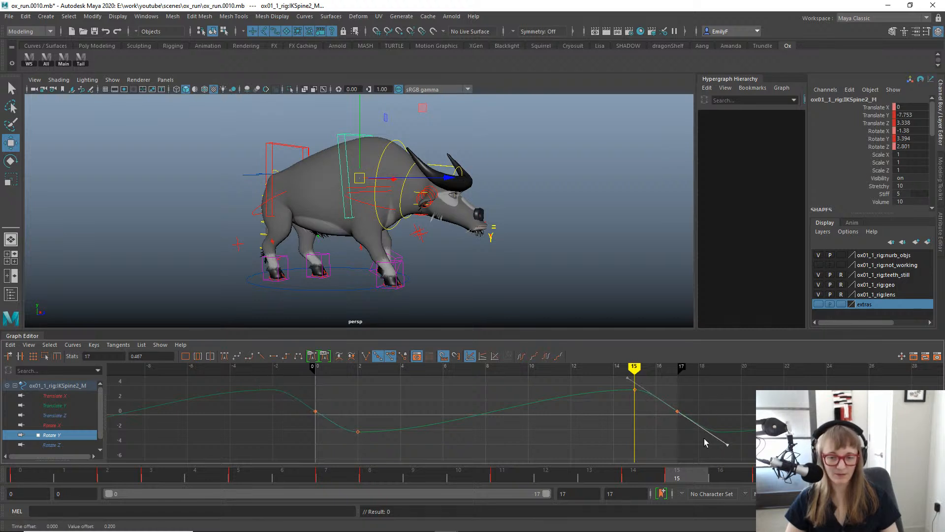
key("q")
key("alt+v")
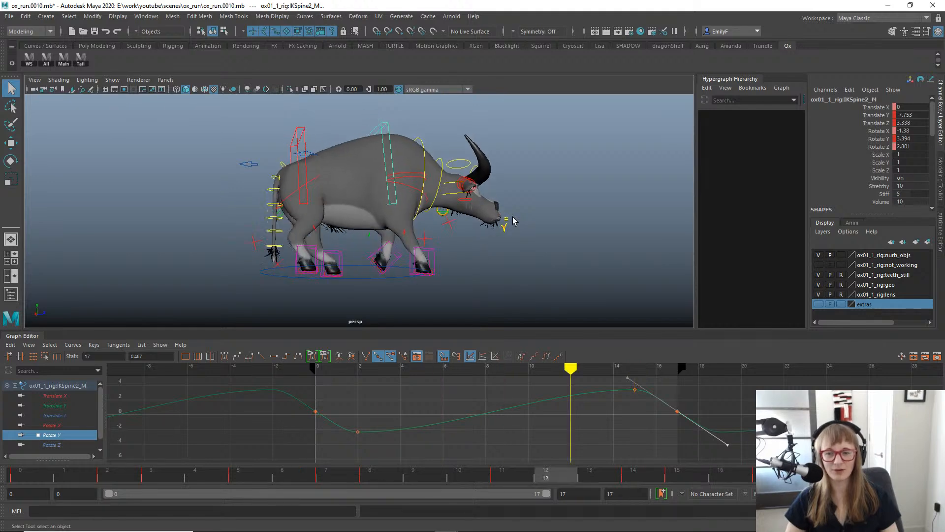
key("alt+v")
key("alt+1")
right_click_drag(420, 232, 454, 224, "alt")
middle_click_drag(454, 224, 459, 183, "alt")
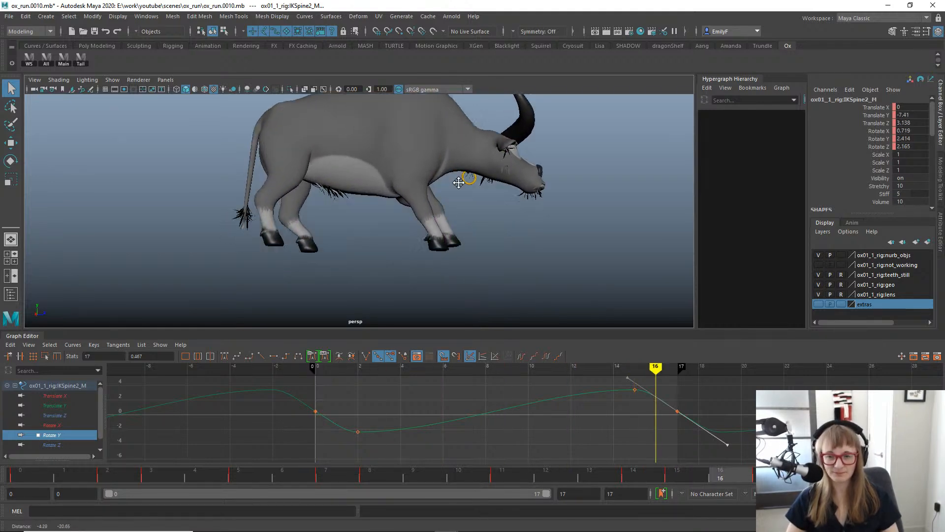
right_click_drag(459, 183, 365, 249, "alt")
key("alt+1")
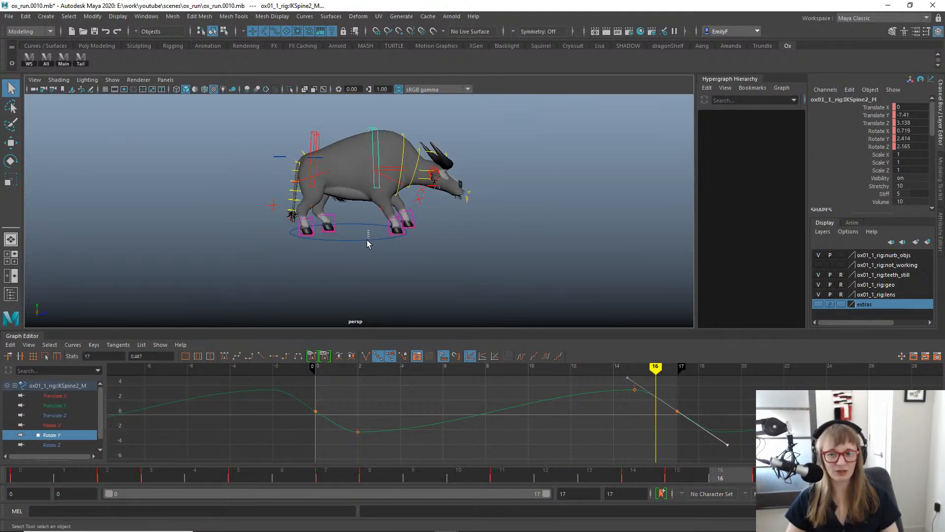
Save an incremental version of the scene and unmute the Main control's forward Translate Z animation.
left_click(369, 243)
left_click_drag(439, 249, 473, 239, "alt")
key("ctrl+s")
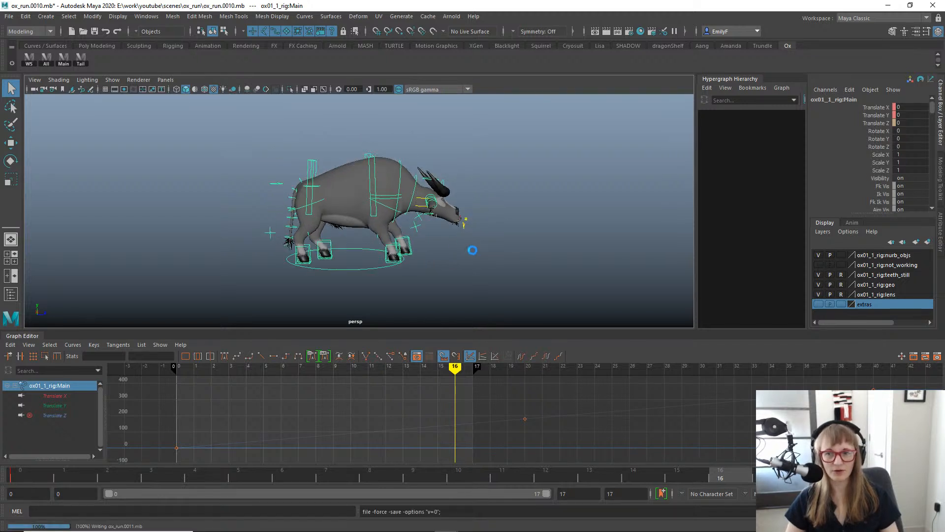
left_click(874, 123)
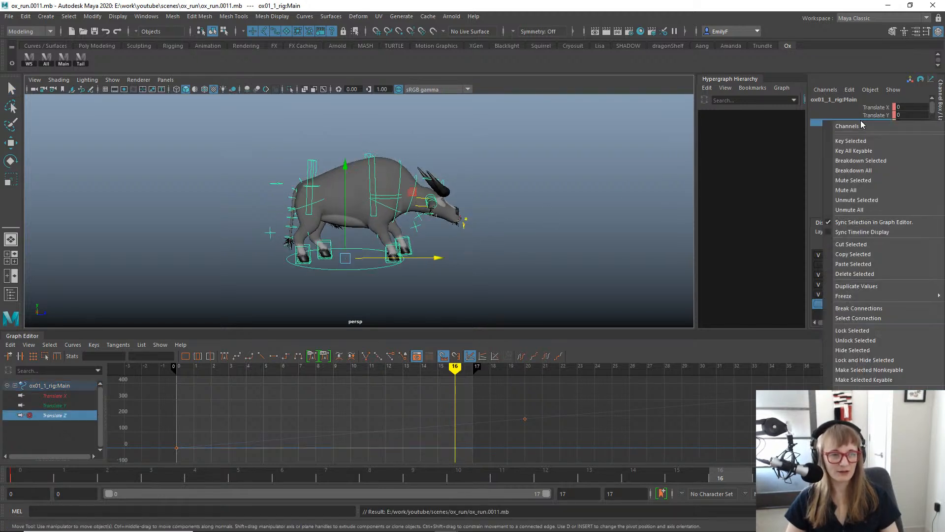
right_click(865, 123)
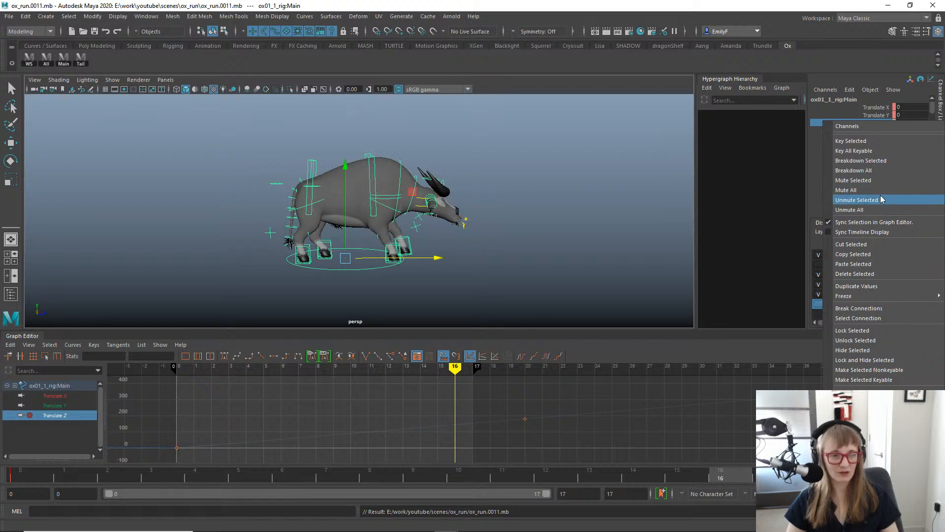
left_click(877, 211)
Review the ox's forward travel from the side view across frames 0 to 17.
key("space")
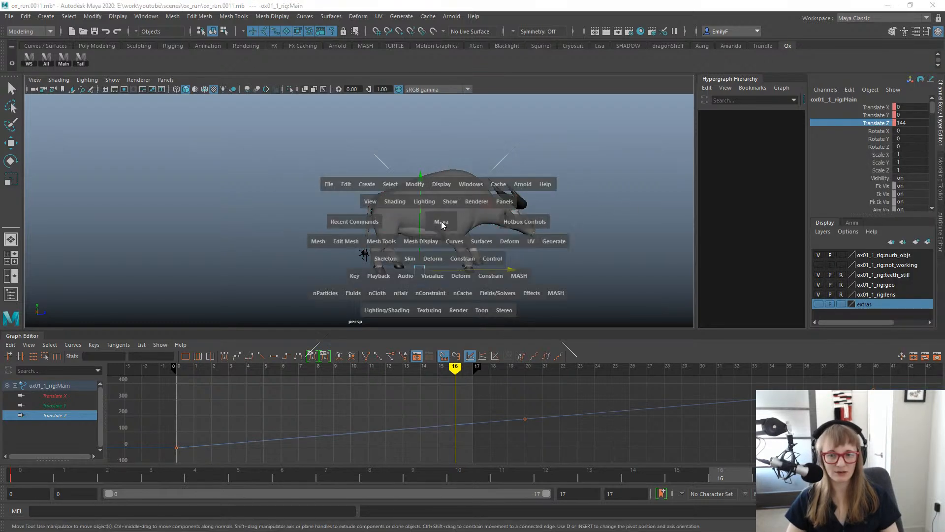
left_click_drag(442, 222, 481, 221)
scroll(372, 189, "down", 2)
scroll(371, 189, "up", 3)
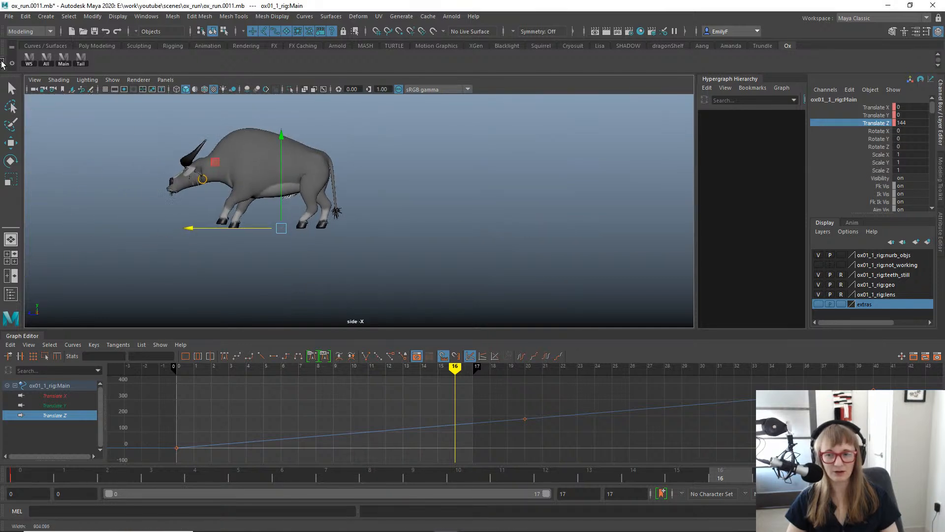
key("alt+v")
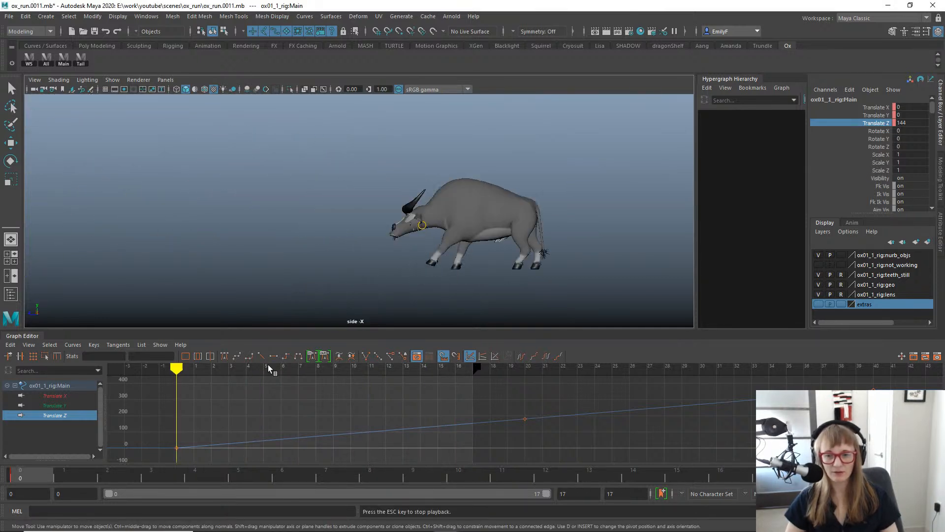
left_click_drag(47, 473, 473, 369)
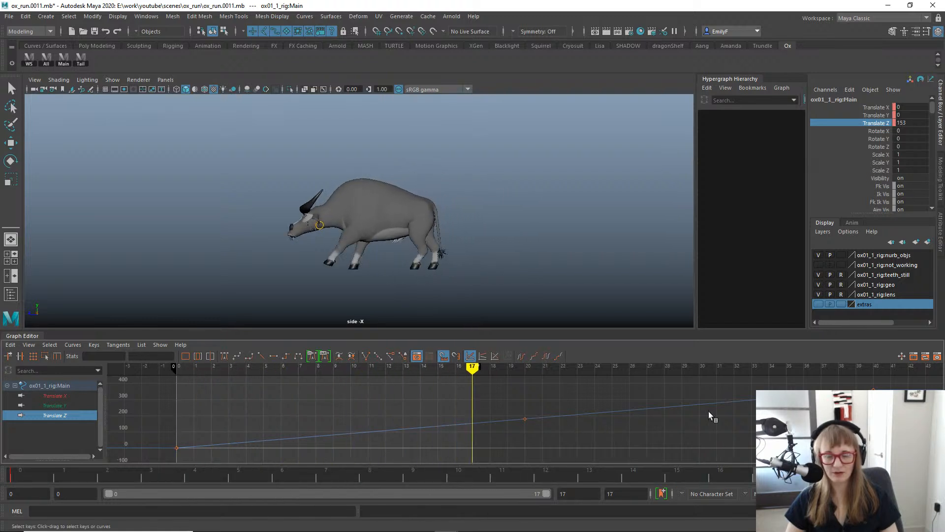
left_click_drag(711, 416, 98, 277)
key("w")
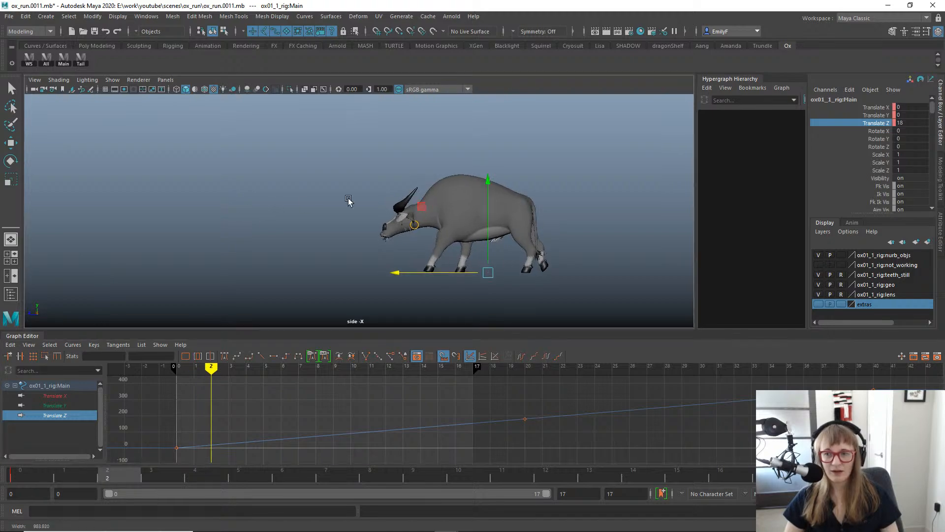
Show the grid and the rig controls in the side view, with the front feet framed closely.
left_click(104, 90)
middle_click_drag(502, 193, 415, 116, "alt")
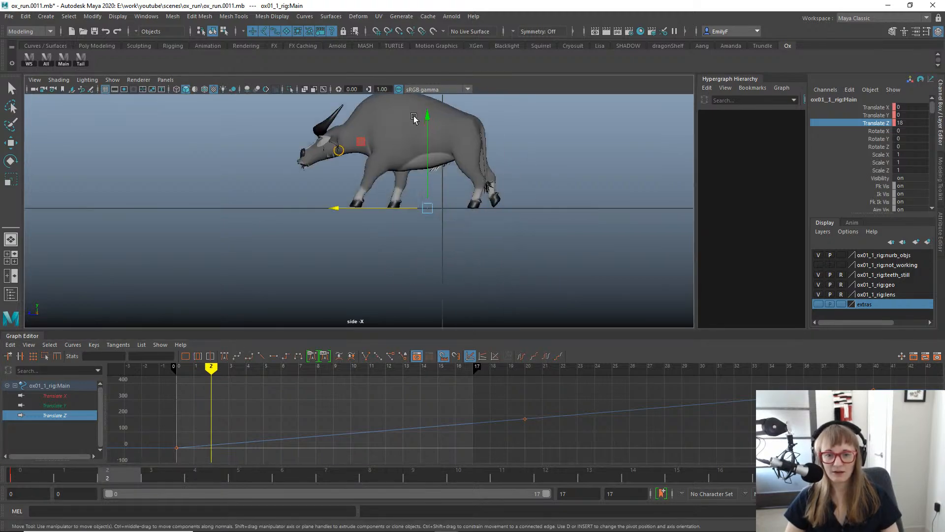
right_click_drag(414, 116, 479, 210, "alt")
key("alt+1")
right_click_drag(347, 202, 534, 152, "alt")
middle_click_drag(534, 152, 403, 246, "alt")
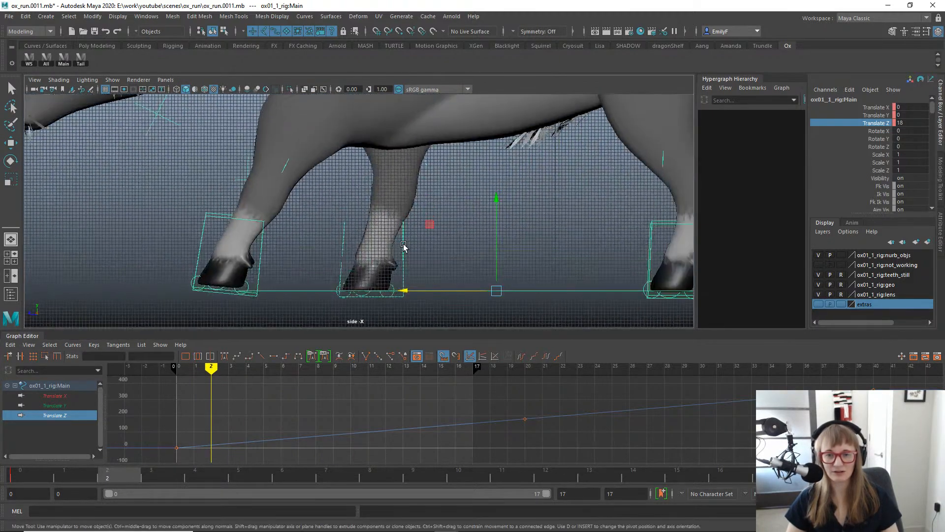
Isolate the front right foot's Translate Z curve, make its frame 0 key's tangent linear and check the foot's motion.
left_click(403, 247)
left_click(54, 415)
key("f")
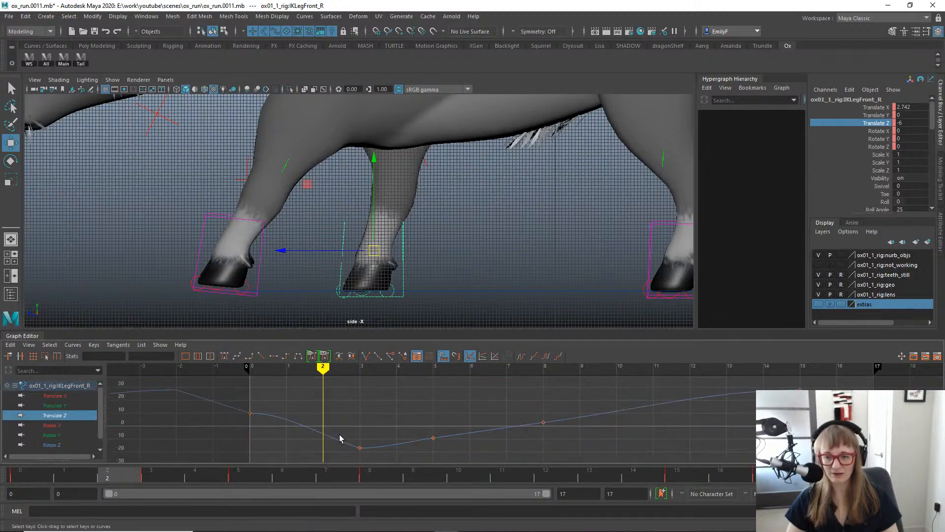
left_click_drag(319, 446, 319, 446)
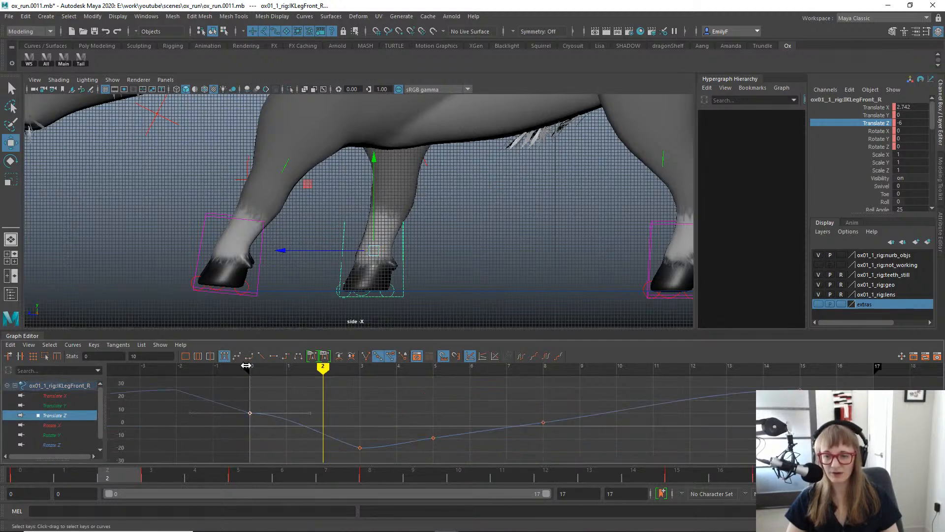
left_click(261, 355)
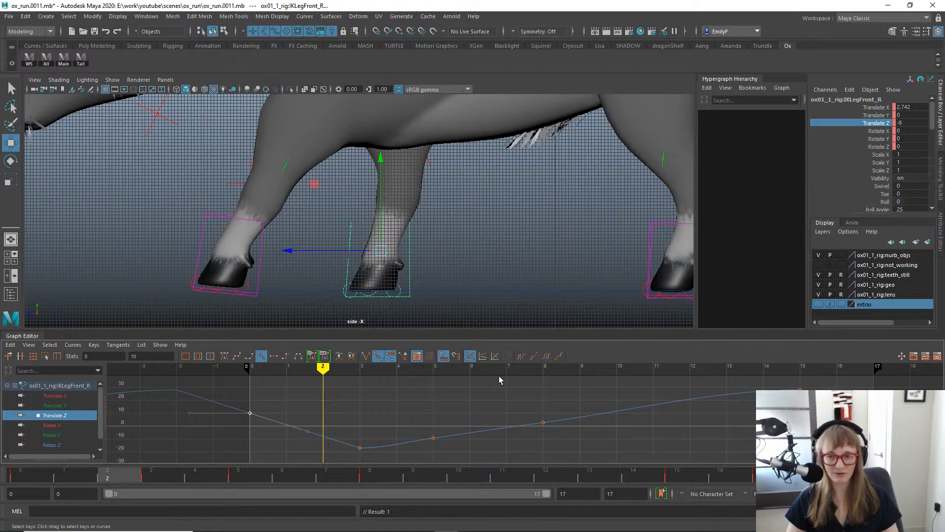
scroll(274, 194, "down", 3)
left_click_drag(141, 481, 247, 481)
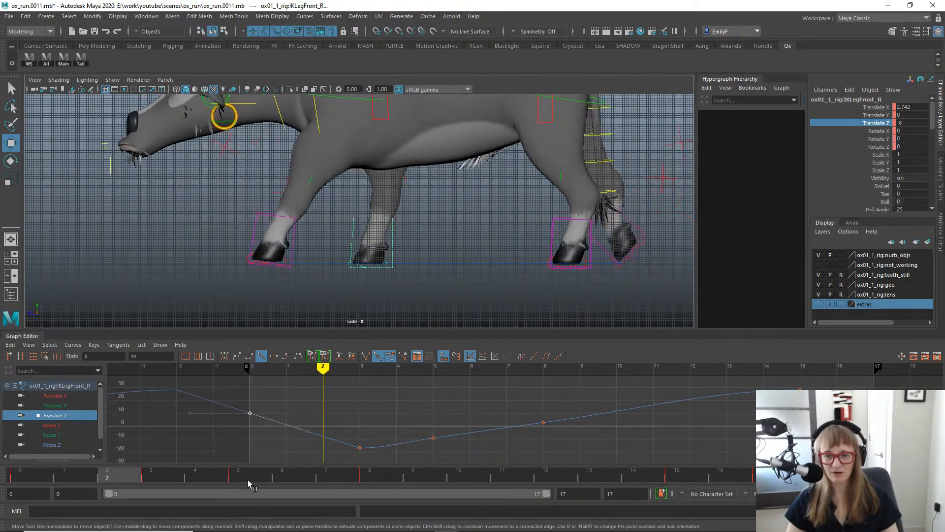
key("alt+v")
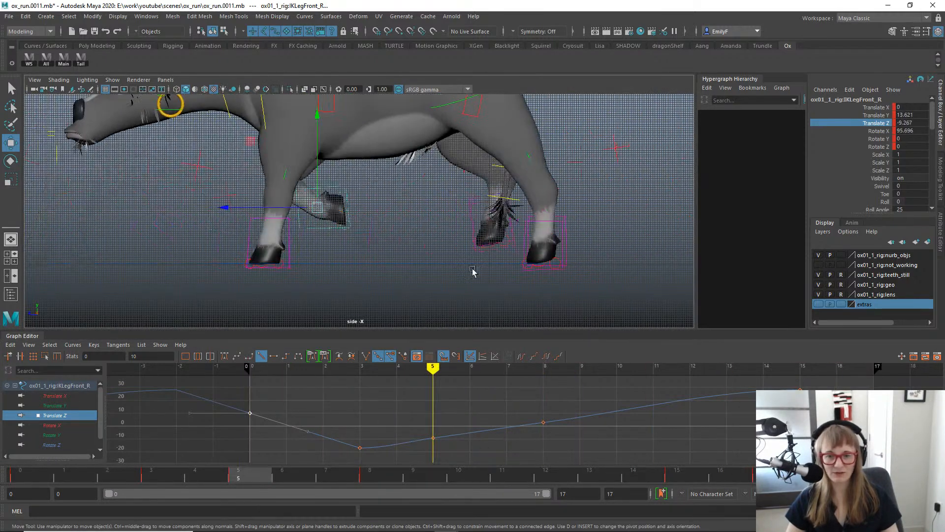
Isolate the rear left foot's Translate Z curve and lower its frame 6 key to about -21.804.
key("q")
left_click(563, 231)
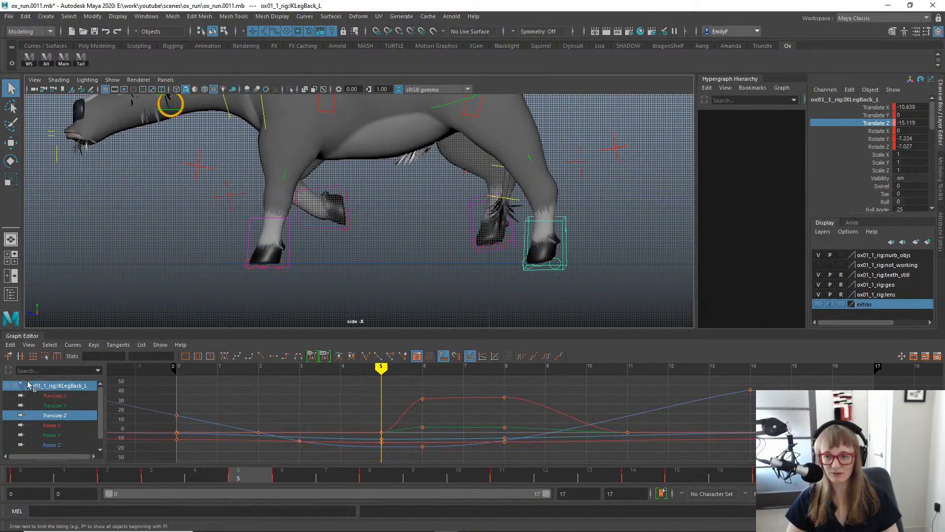
left_click(74, 415)
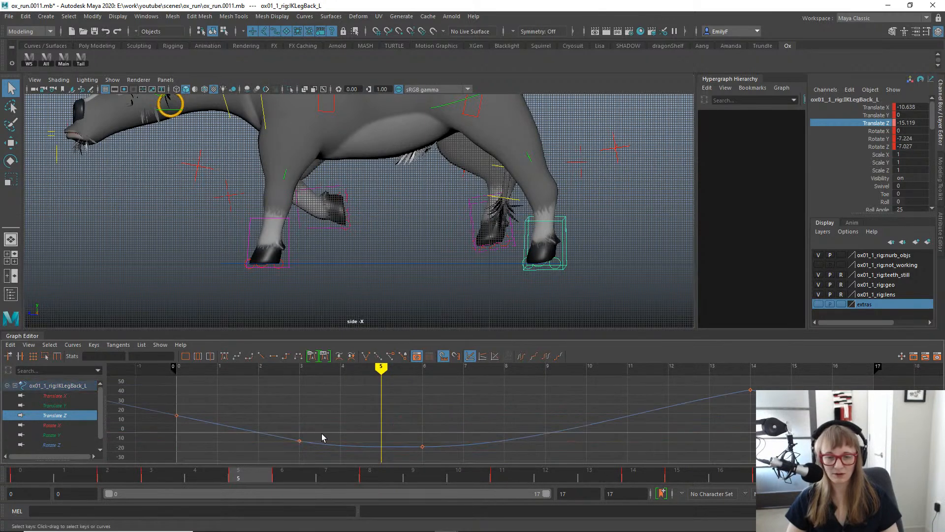
right_click_drag(437, 427, 428, 425, "alt+shift")
left_click_drag(232, 480, 195, 475)
left_click_drag(214, 442, 304, 459)
middle_click_drag(542, 411, 553, 379, "alt")
left_click_drag(494, 443, 494, 443)
key("w")
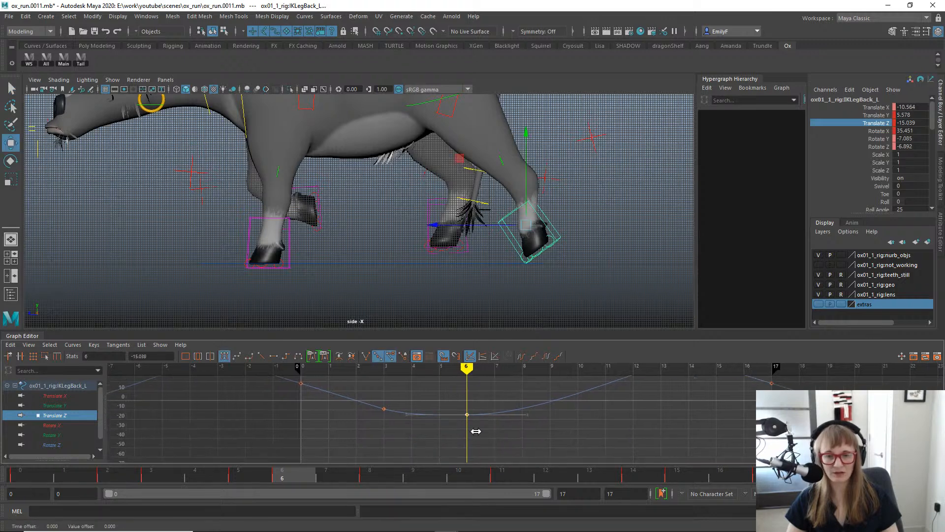
middle_click_drag(465, 410, 471, 422)
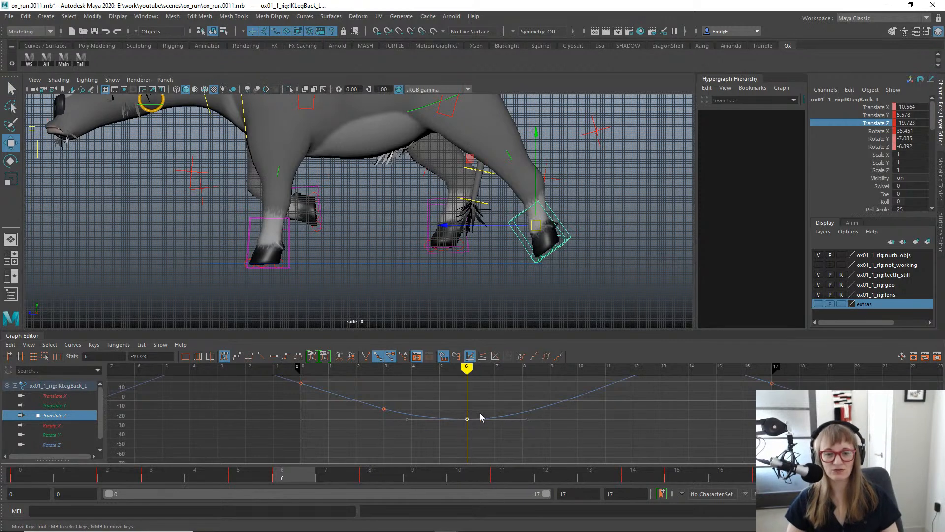
left_click_drag(260, 477, 309, 439)
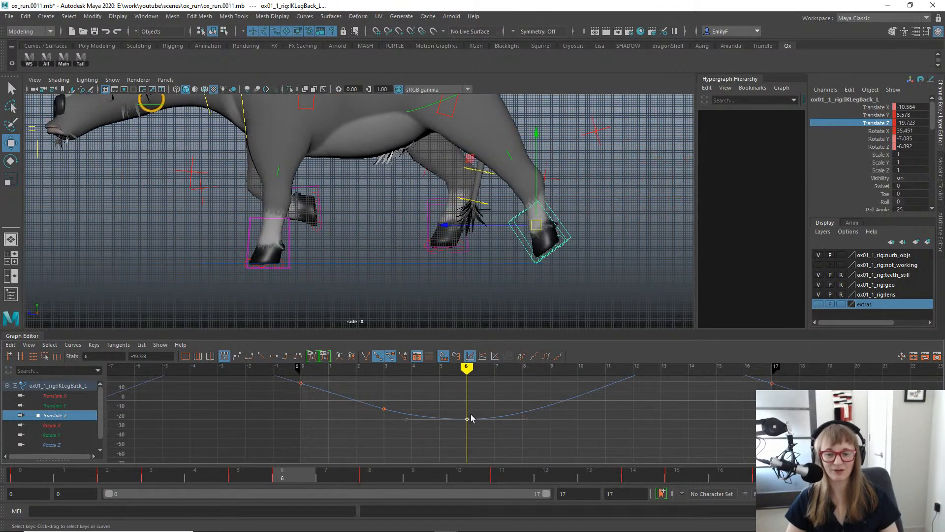
mouse_move(471, 412)
middle_mouse_down("shift")
mouse_move(469, 429)
mouse_move(468, 417)
middle_mouse_up("shift")
key("q")
Examine the rear left foot's Translate Y and Translate Z curves while scrubbing the frames around its lift-off.
left_click(77, 405)
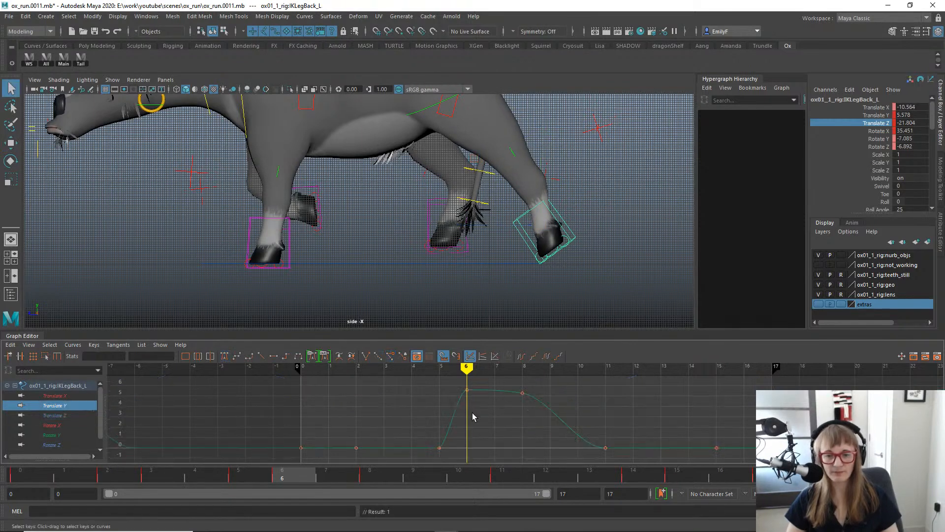
left_click_drag(443, 386, 483, 418)
key("w")
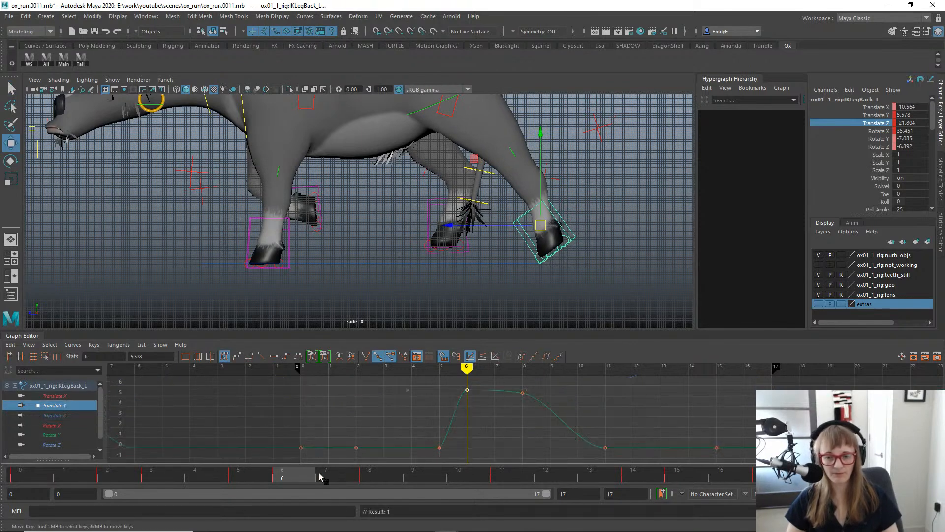
left_click_drag(250, 476, 69, 476)
left_click_drag(78, 423, 215, 443)
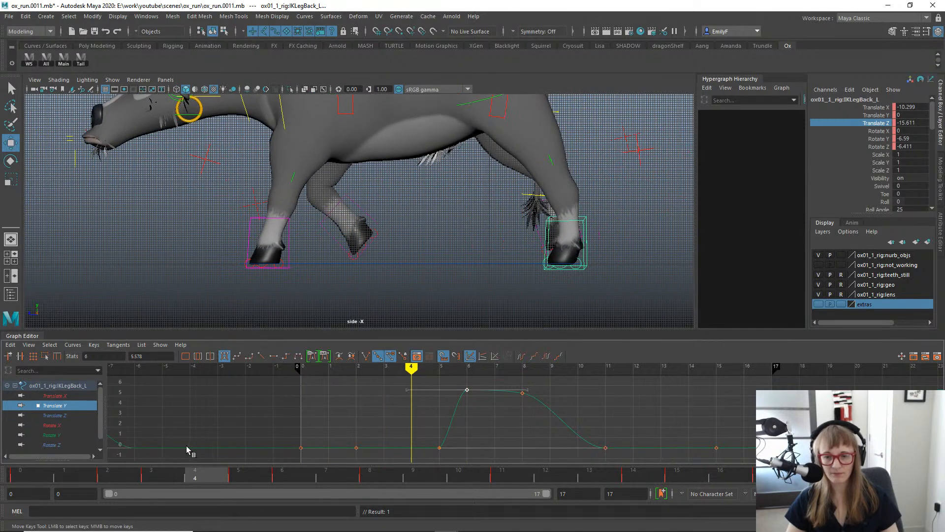
key("q")
left_click(58, 415)
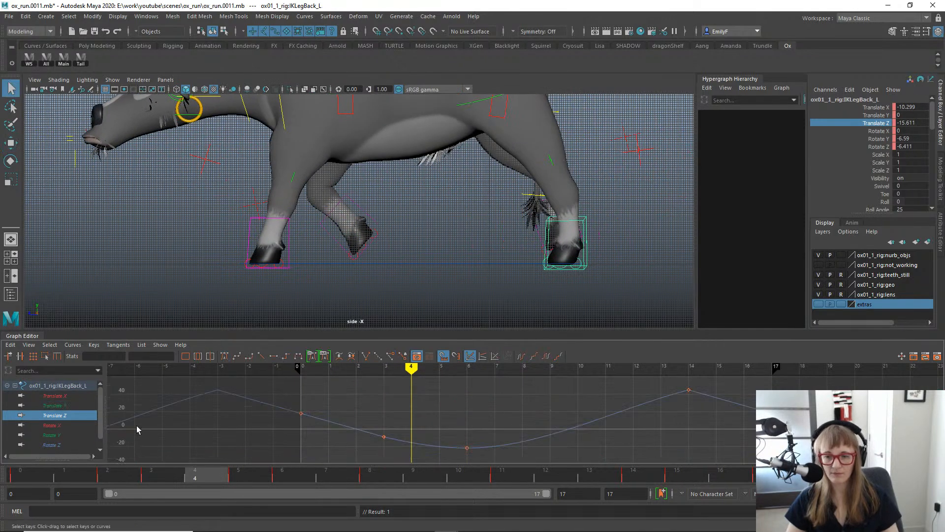
left_click(58, 405)
left_click_drag(186, 474, 164, 461)
Isolate the rear left foot's rotation curves and key its frame 0 rotation on frame 3.
key("e")
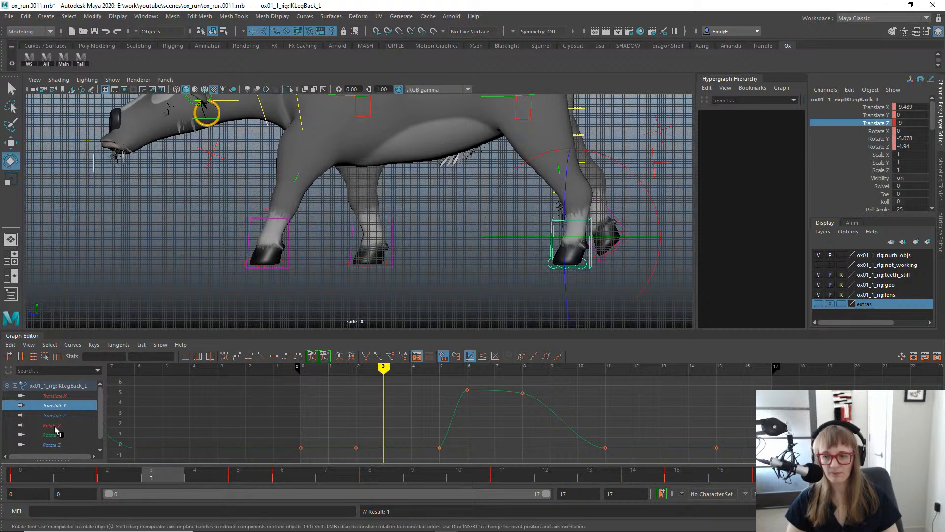
left_click_drag(53, 425, 54, 444)
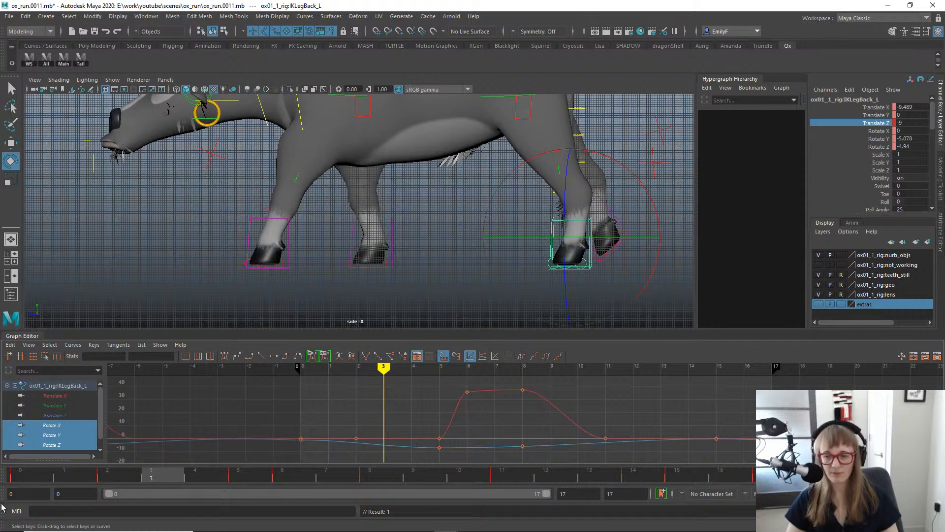
left_click(16, 477)
middle_click(156, 475)
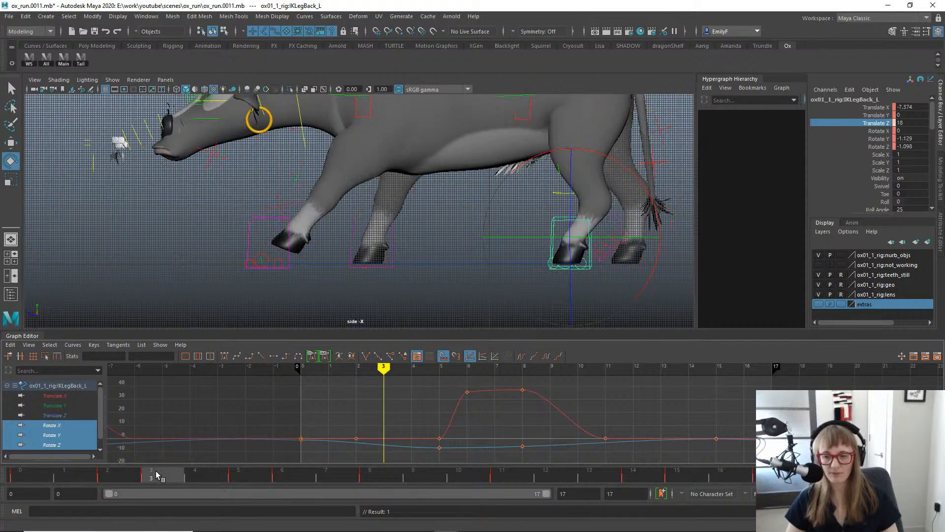
key("s")
mouse_move(152, 474)
left_mouse_down()
mouse_move(29, 452)
mouse_move(204, 463)
mouse_move(157, 461)
left_mouse_up()
Try rotating the rear left foot's toe-end roll control about -6.05 in X on frame 3.
middle_click_drag(545, 168, 407, 166, "alt")
right_click_drag(407, 165, 458, 286, "alt")
middle_click_drag(458, 287, 452, 272, "alt")
key("q")
left_click(421, 265)
key("e")
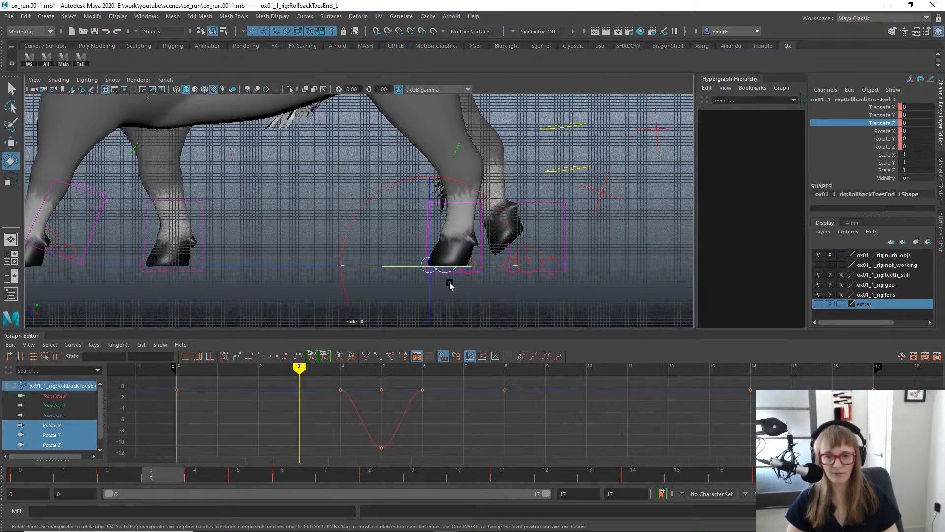
right_click_drag(549, 288, 481, 238, "alt")
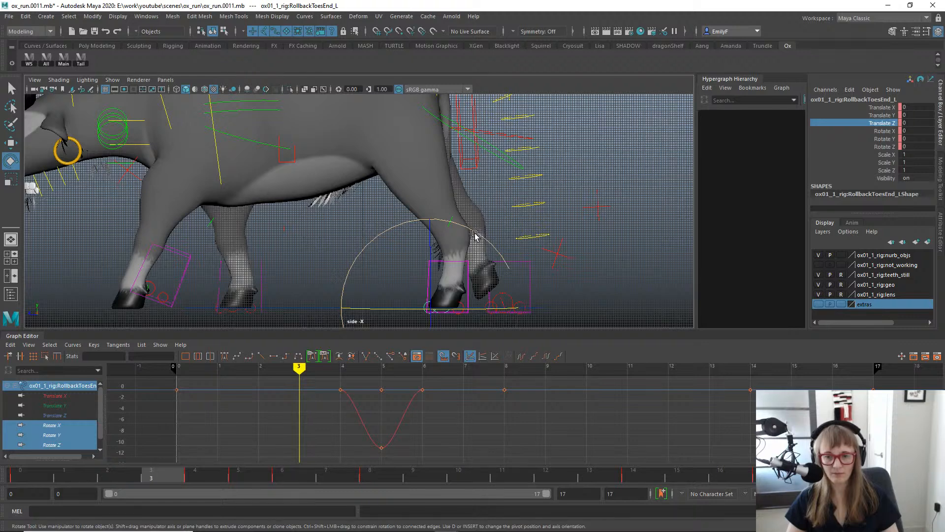
left_click(132, 473)
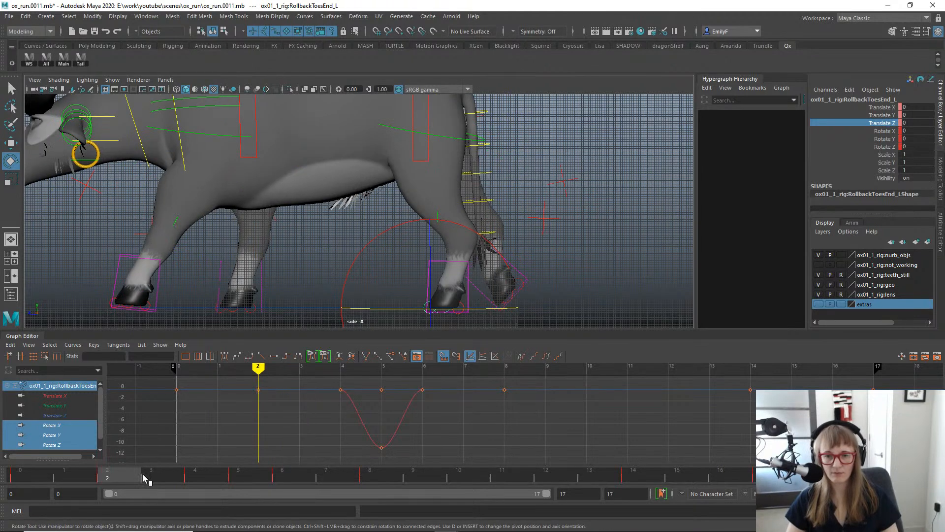
left_click(145, 479)
mouse_move(482, 235)
left_mouse_down()
mouse_move(470, 226)
mouse_move(477, 232)
left_mouse_up()
key("q")
scroll(364, 199, "down", 2)
key("ctrl+z")
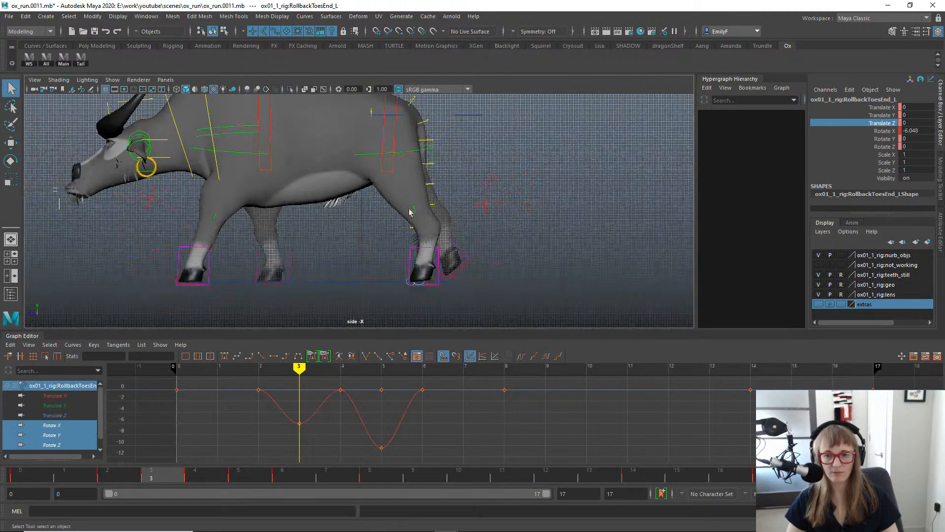
key("ctrl+z")
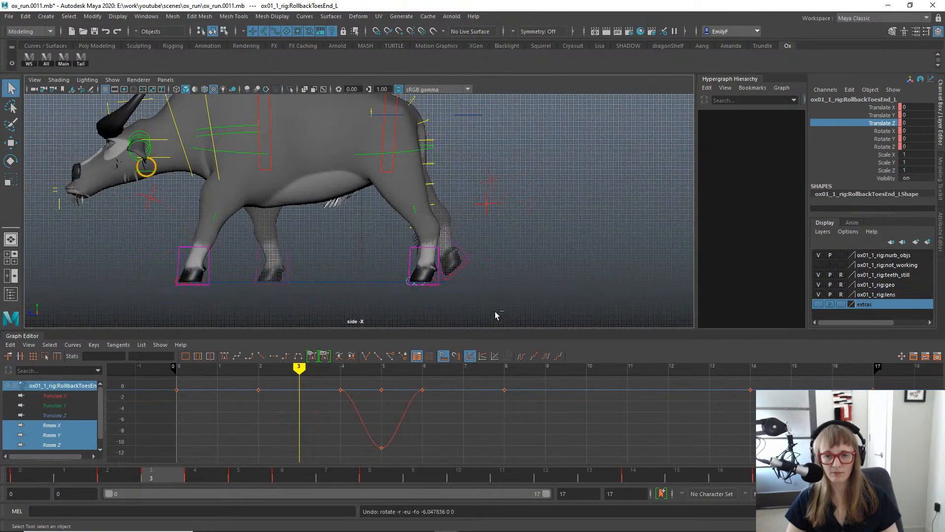
Try adjusting the back rump control's X rotation on frame 3.
left_click(369, 155)
key("e")
left_click(51, 425)
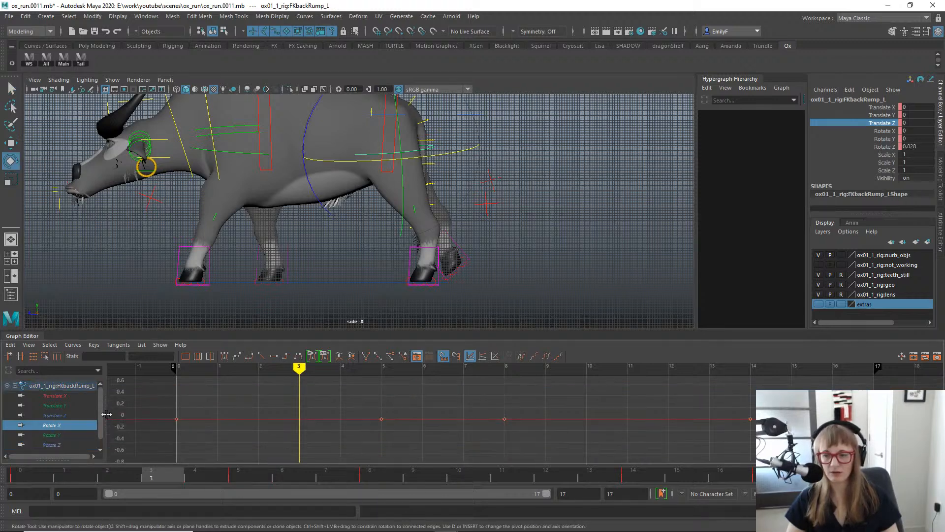
mouse_move(318, 205)
left_mouse_down()
mouse_move(328, 212)
mouse_move(321, 194)
mouse_move(363, 232)
mouse_move(316, 194)
mouse_move(355, 226)
mouse_move(326, 201)
left_mouse_up()
key("ctrl+z")
key("q")
right_click_drag(273, 253, 554, 299, "alt")
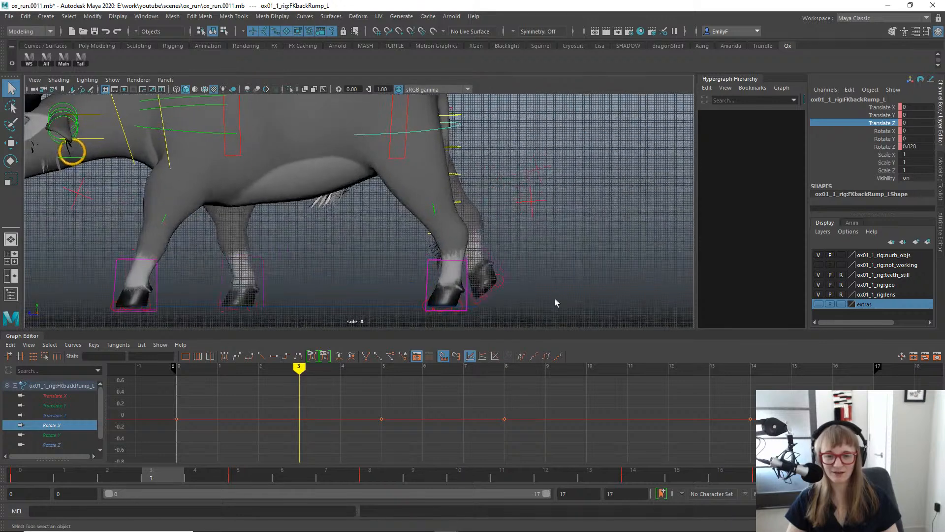
Rotate the rear left foot's toe-end roll control to about -3.139 in X on frame 3 and key it.
middle_click_drag(443, 286, 440, 231, "alt")
left_click(429, 254)
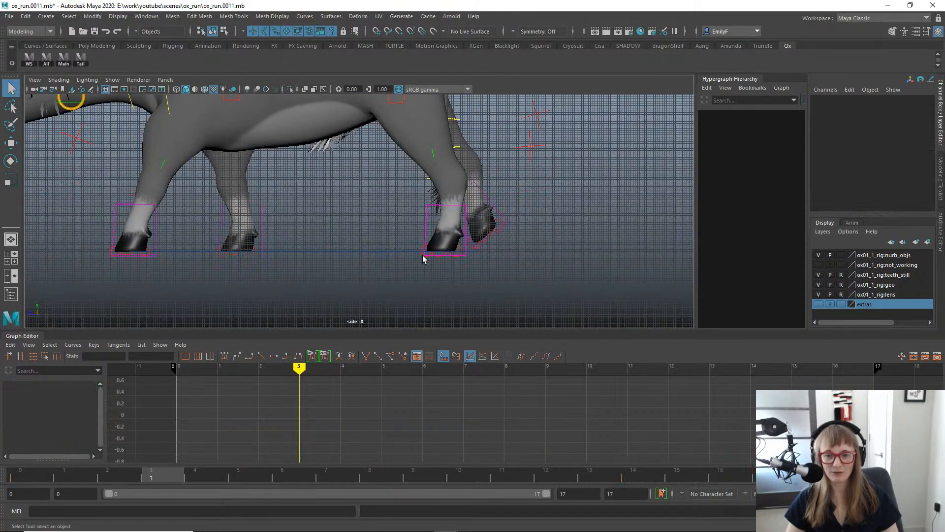
left_click(422, 255)
left_click(426, 254)
key("e")
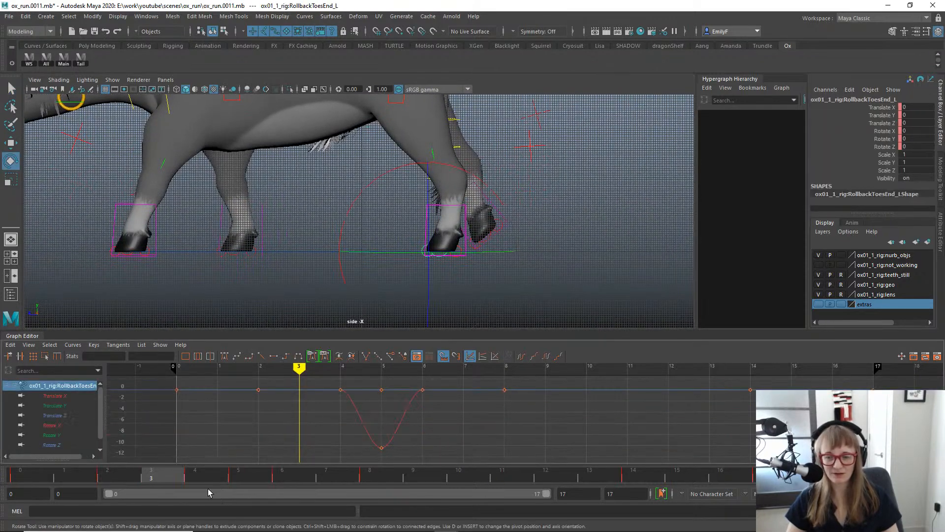
left_click_drag(139, 480, 158, 468)
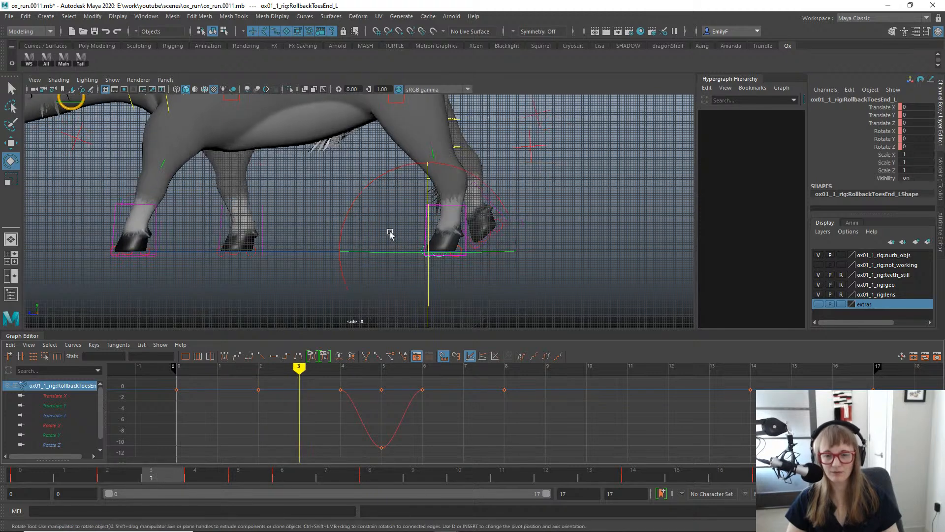
left_click_drag(460, 178, 463, 172)
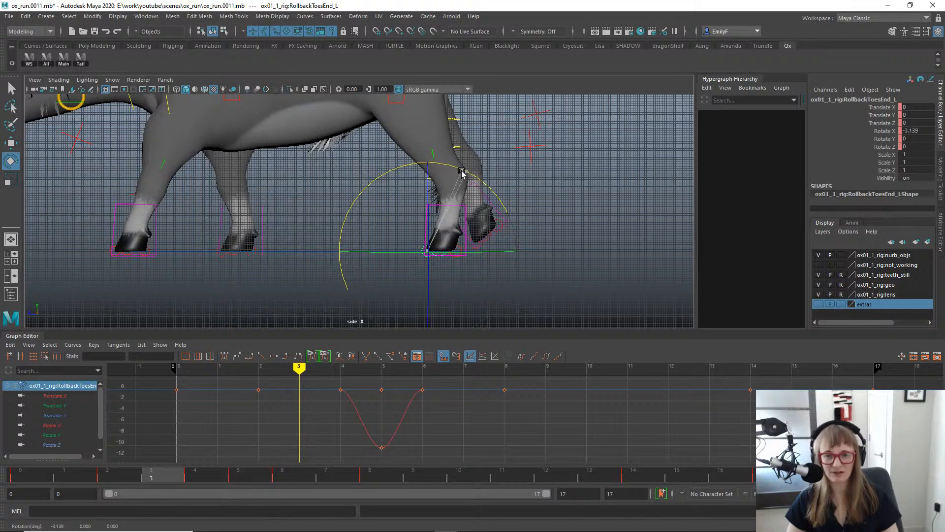
key("s")
Delete the toe-end roll control's frame 4 keys and scrub through the foot's lift-off.
key("q")
right_click_drag(405, 186, 502, 175, "alt")
middle_click_drag(485, 170, 464, 214, "alt")
right_click_drag(464, 215, 440, 210, "alt")
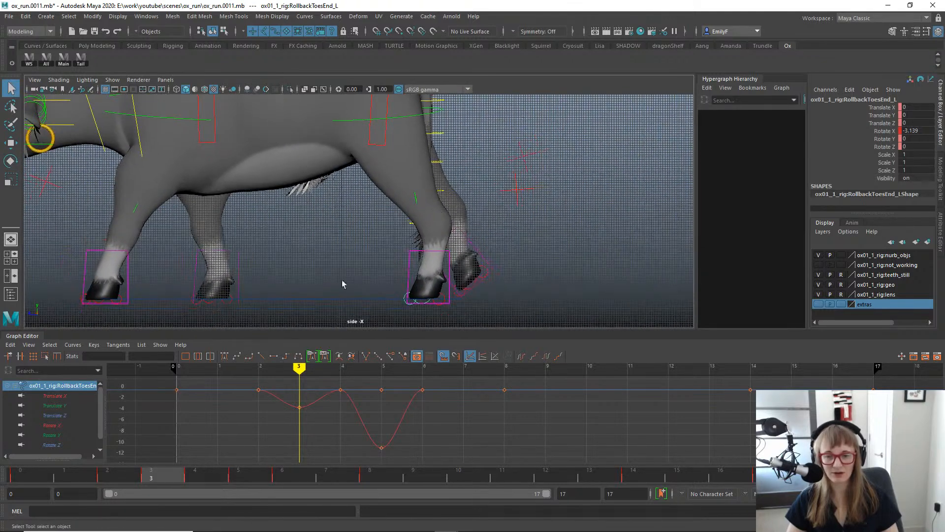
left_click(209, 478)
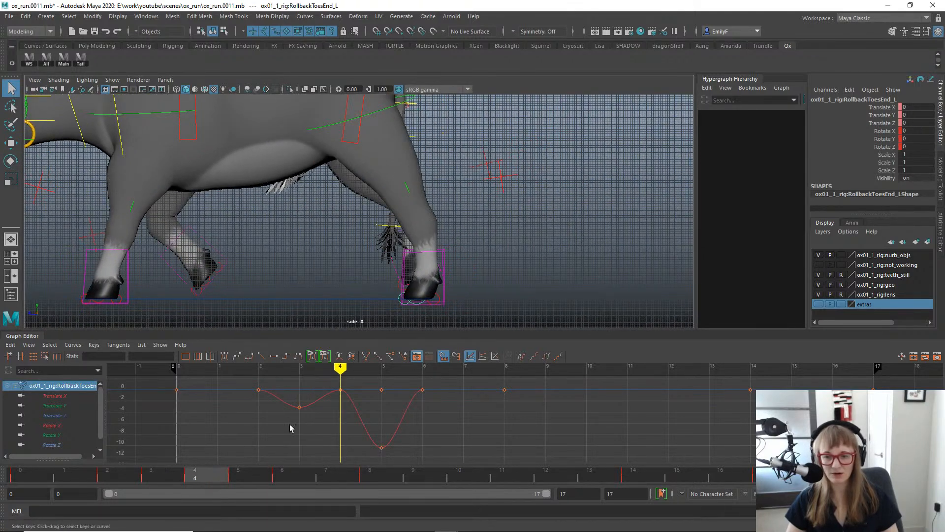
left_click_drag(317, 389, 359, 411)
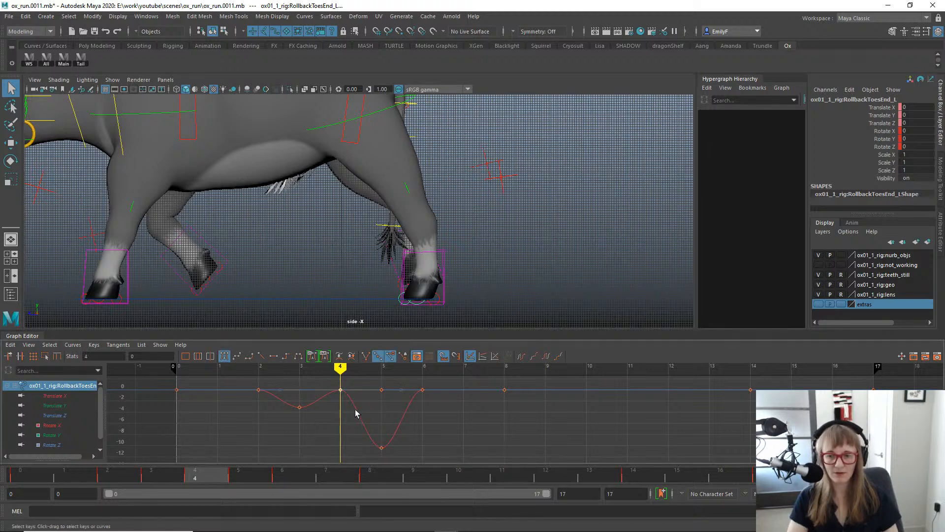
key("Delete")
mouse_move(128, 479)
left_mouse_down()
mouse_move(74, 474)
mouse_move(289, 485)
left_mouse_up()
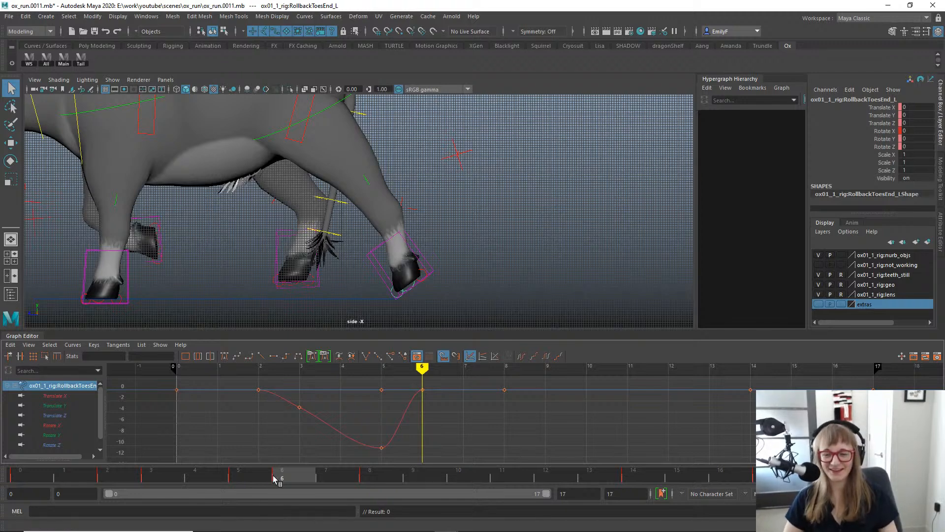
On frame 8, pose the rear left foot with Translate Y about 19.647, Translate Z about -21.054 and Rotate X about 50.22.
left_click(299, 477)
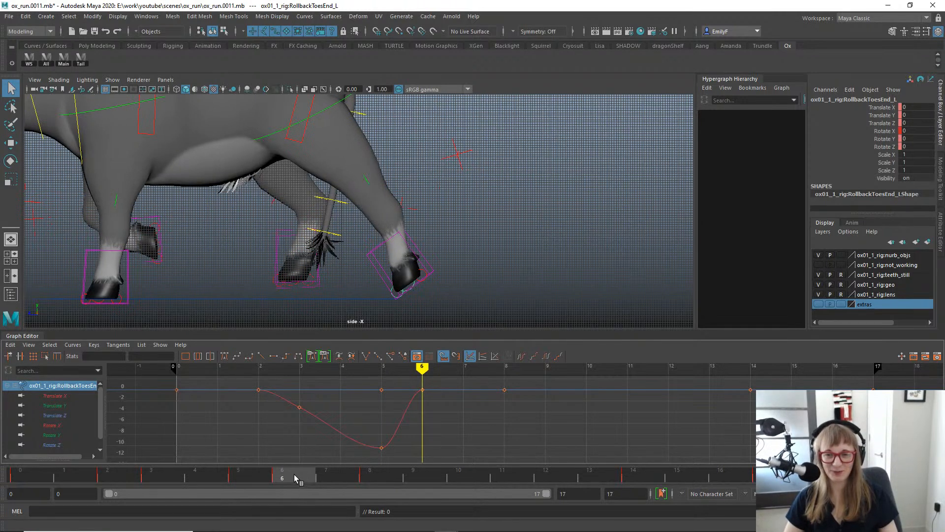
left_click(372, 256)
key("w")
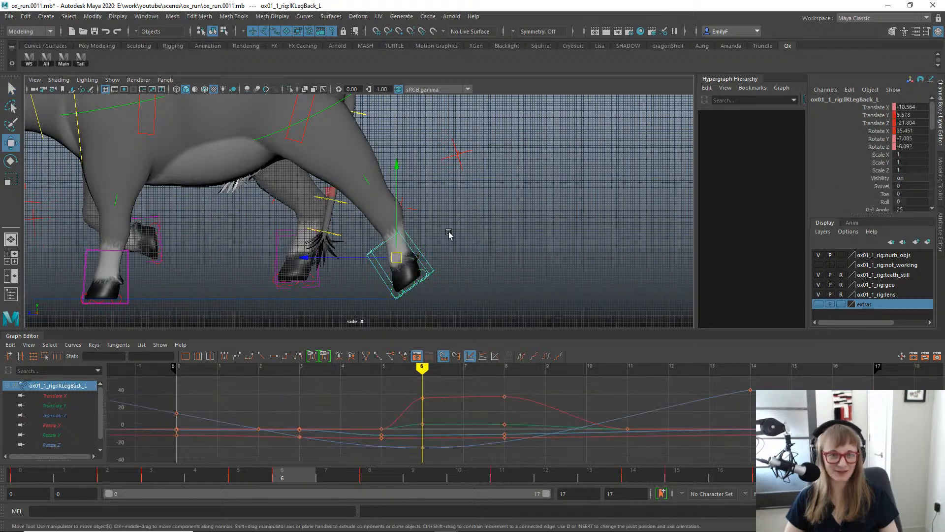
left_click(58, 405)
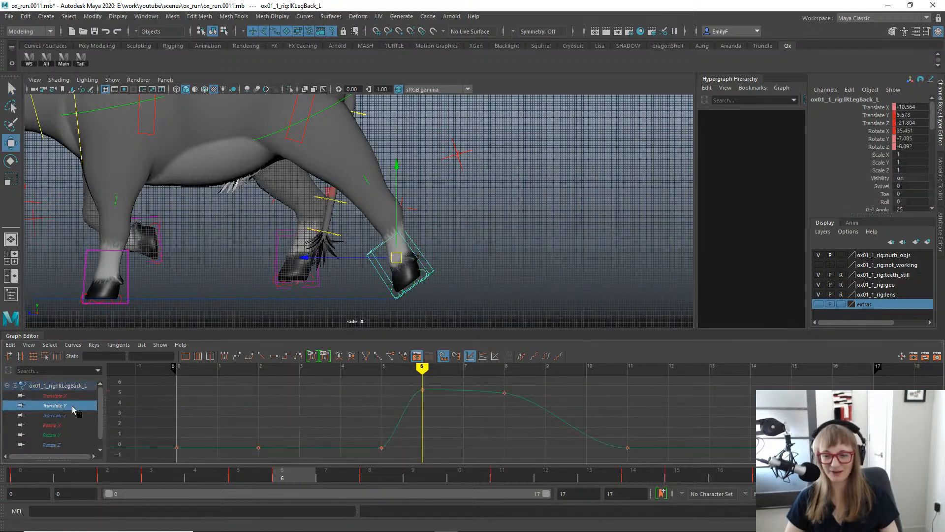
left_click_drag(250, 469, 350, 474)
left_click(389, 472)
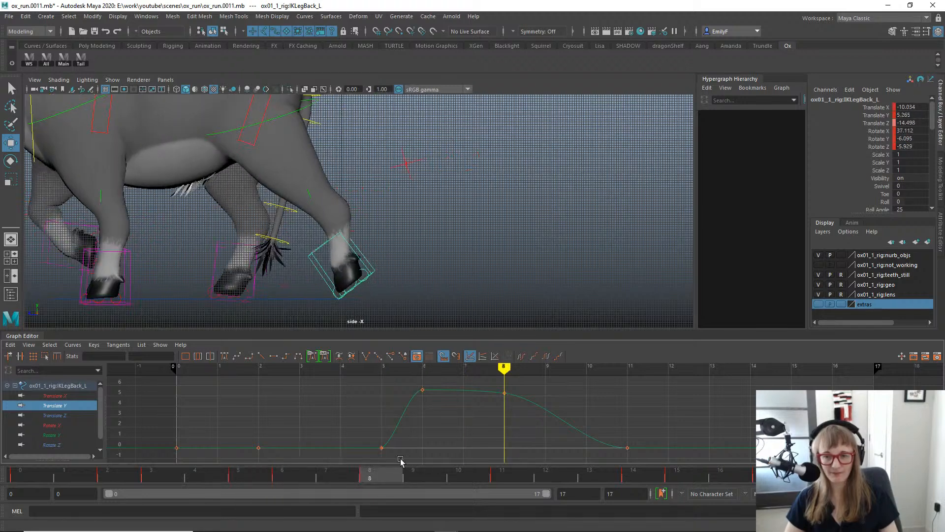
left_click_drag(337, 163, 346, 133)
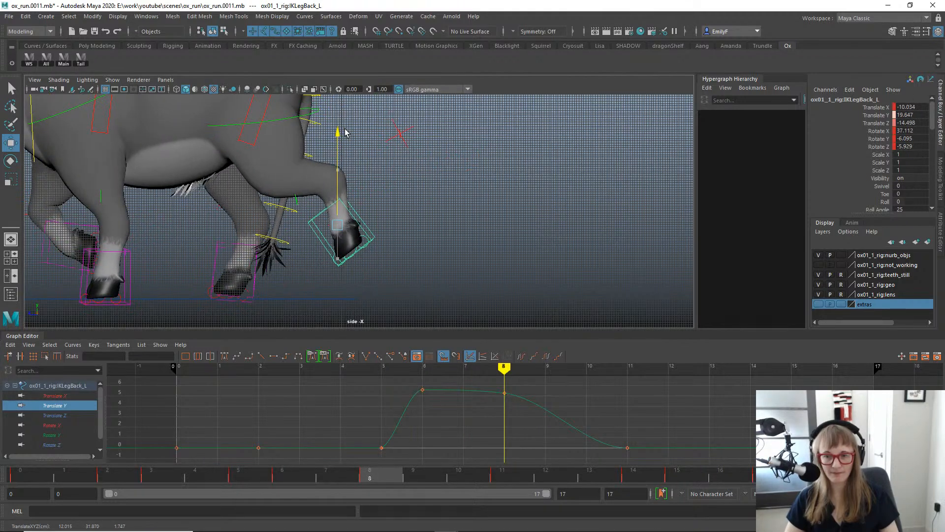
mouse_move(252, 225)
left_mouse_down()
mouse_move(276, 226)
mouse_move(267, 227)
left_mouse_up()
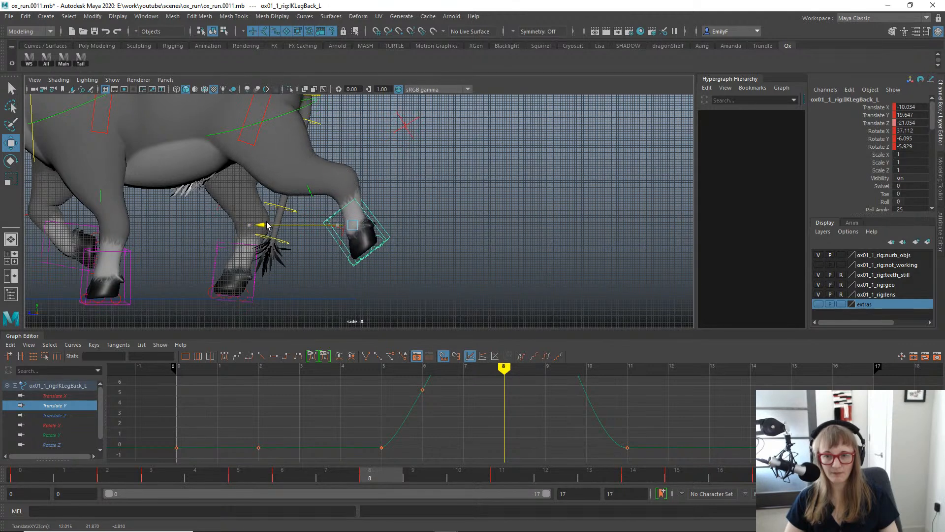
key("e")
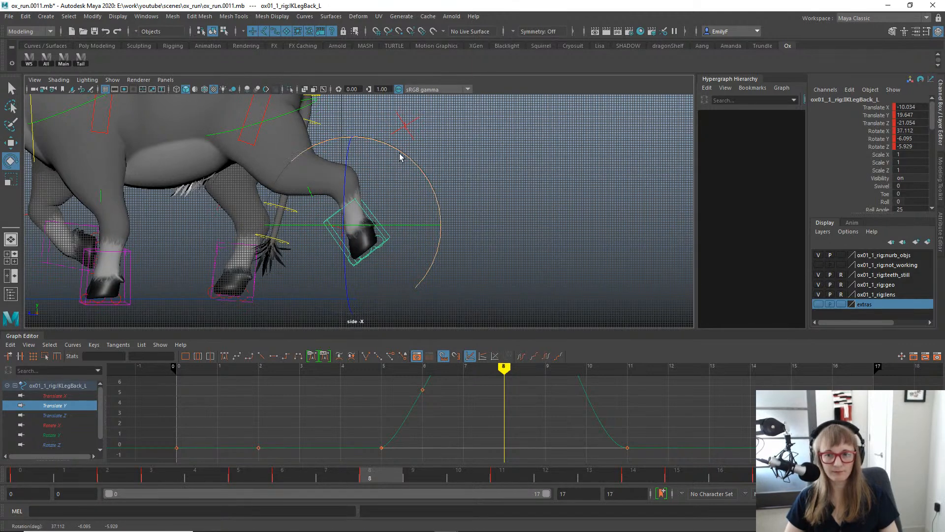
left_click_drag(401, 155, 380, 151)
key("q")
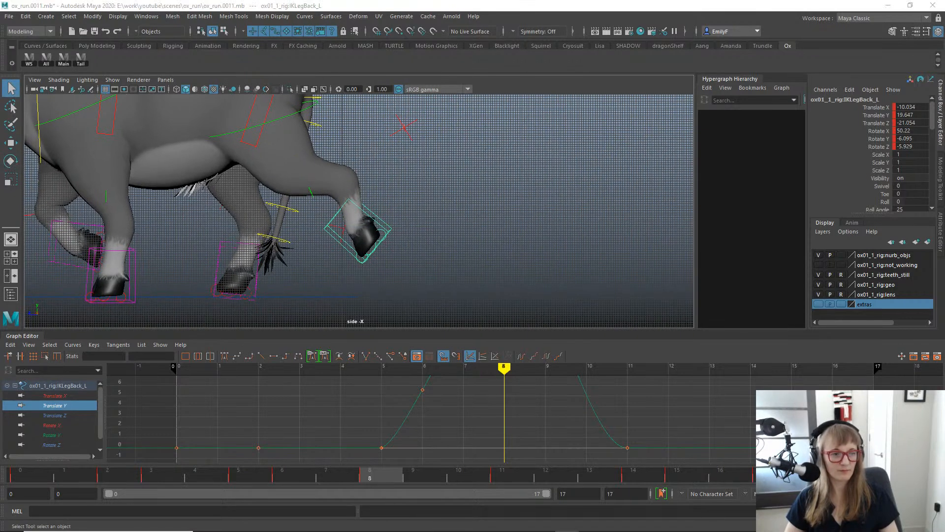
key("alt+Tab")
mouse_move(603, 375)
left_mouse_down()
mouse_move(586, 377)
mouse_move(609, 384)
mouse_move(600, 380)
left_mouse_up()
left_click_drag(550, 177, 944, 207)
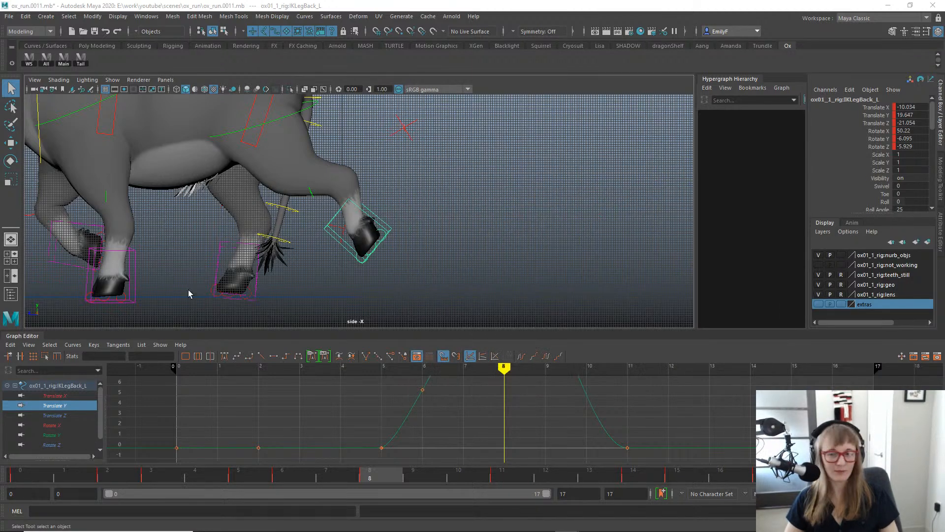
Key the rear left foot's translation on frame 3 and delete the foot's keys from frames 4 to 6.
left_click(315, 476)
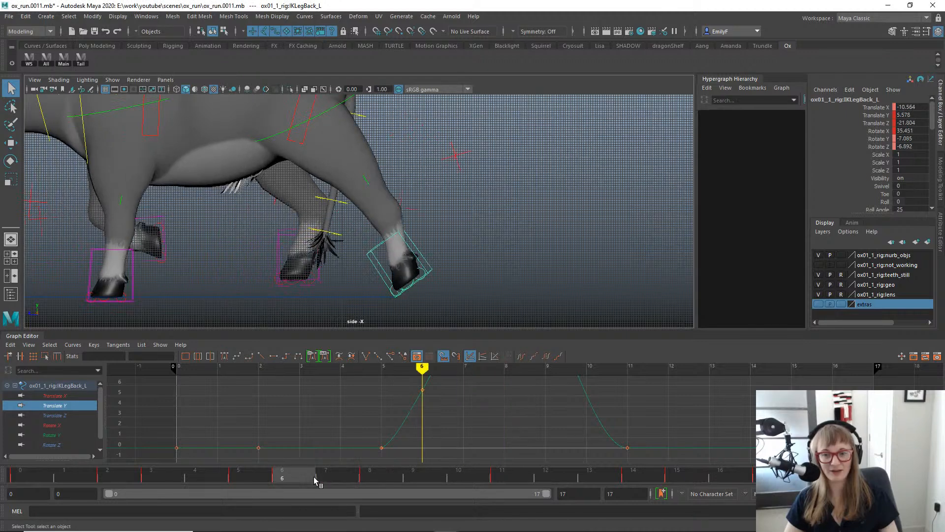
left_click_drag(249, 475, 72, 453)
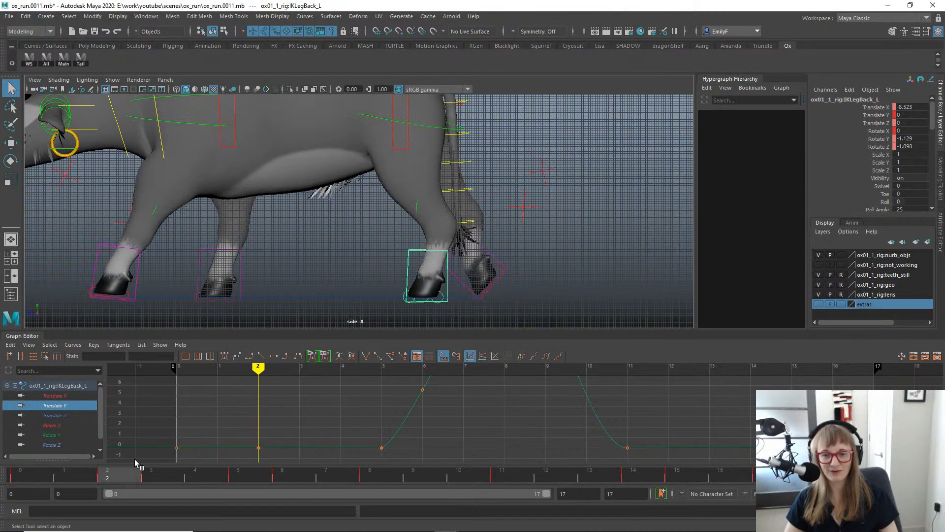
left_click(196, 472)
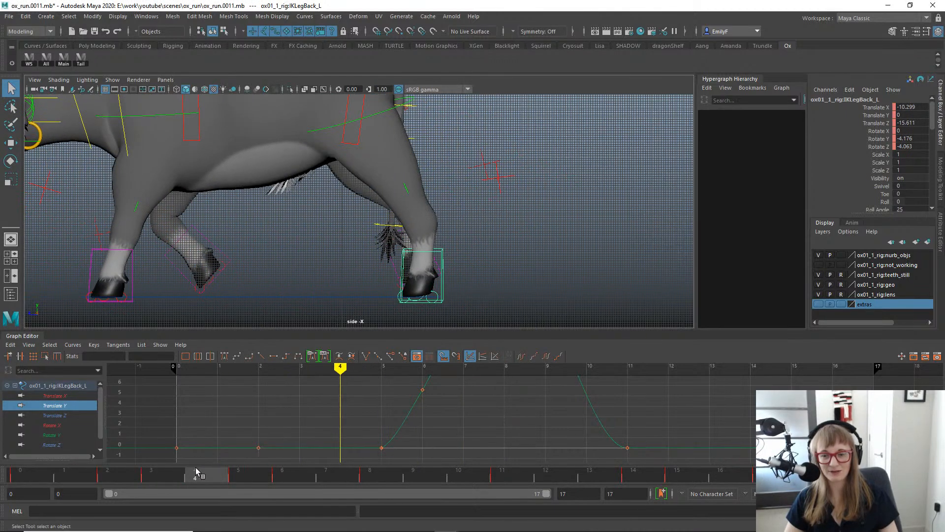
left_click(150, 473)
left_click_drag(55, 396, 62, 417)
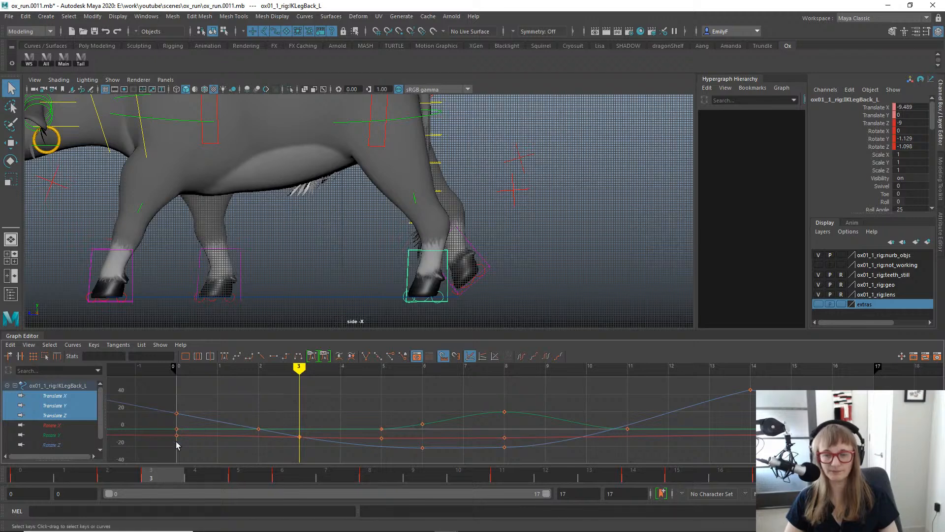
middle_click_drag(386, 241, 401, 233, "alt")
right_click_drag(401, 234, 468, 194, "alt")
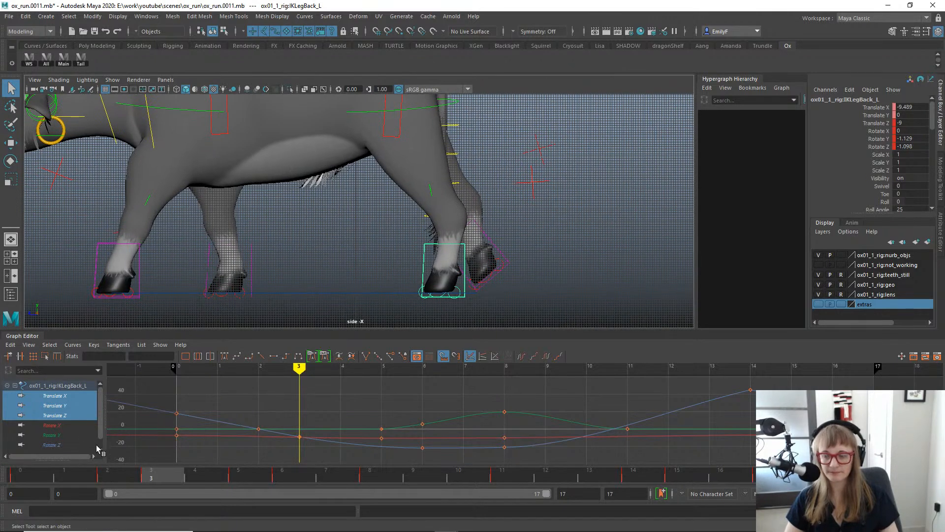
left_click(227, 480)
left_click_drag(225, 480, 295, 480, "shift")
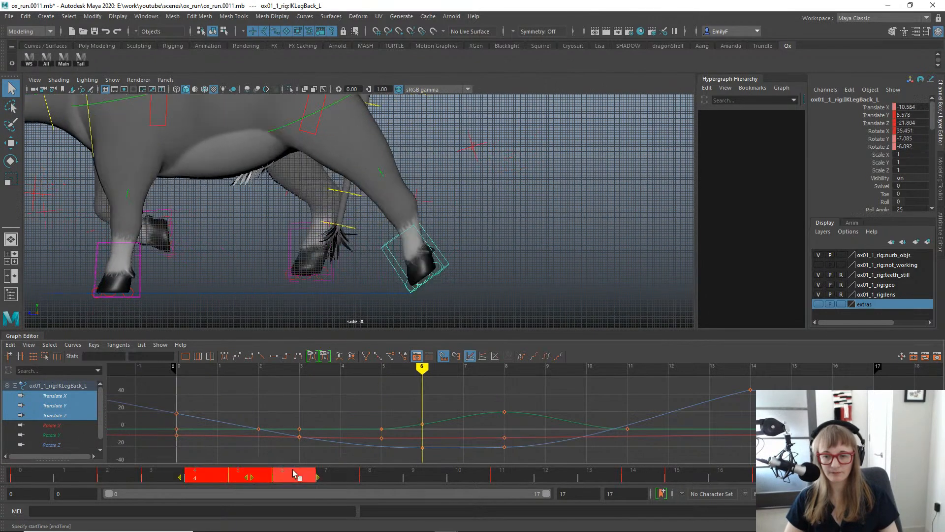
right_click(295, 478)
left_click(350, 322)
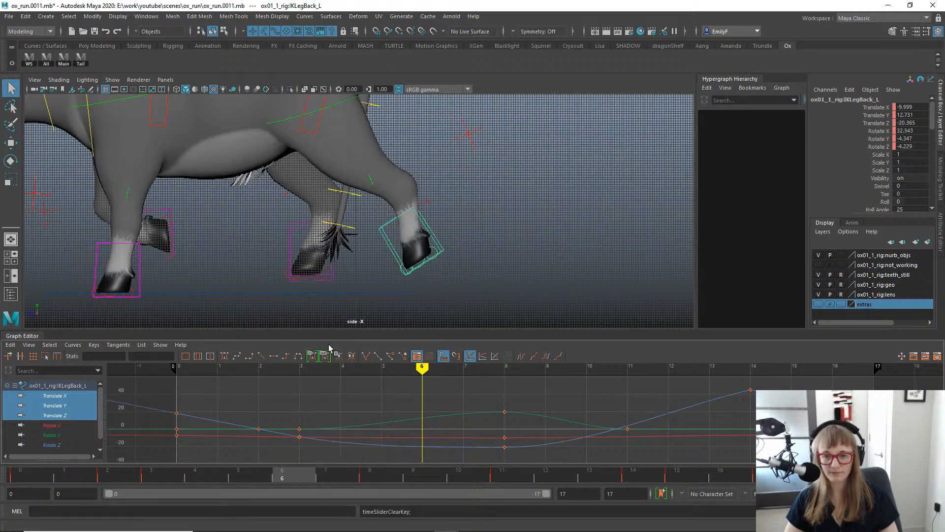
On frame 6, set the rear left foot's Translate Z to about -17.855 and Rotate X to about 49.079.
left_click(161, 474)
left_click(227, 479)
left_click(254, 474)
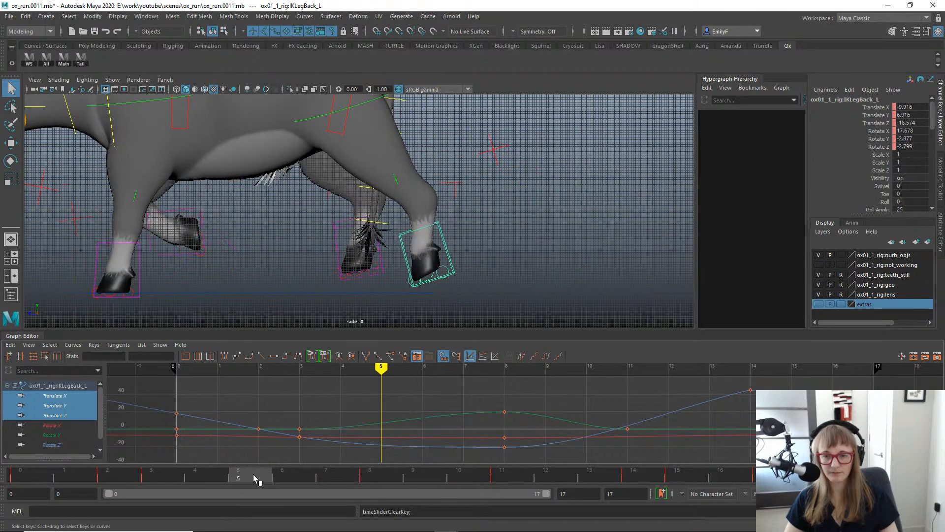
left_click(287, 473)
key("w")
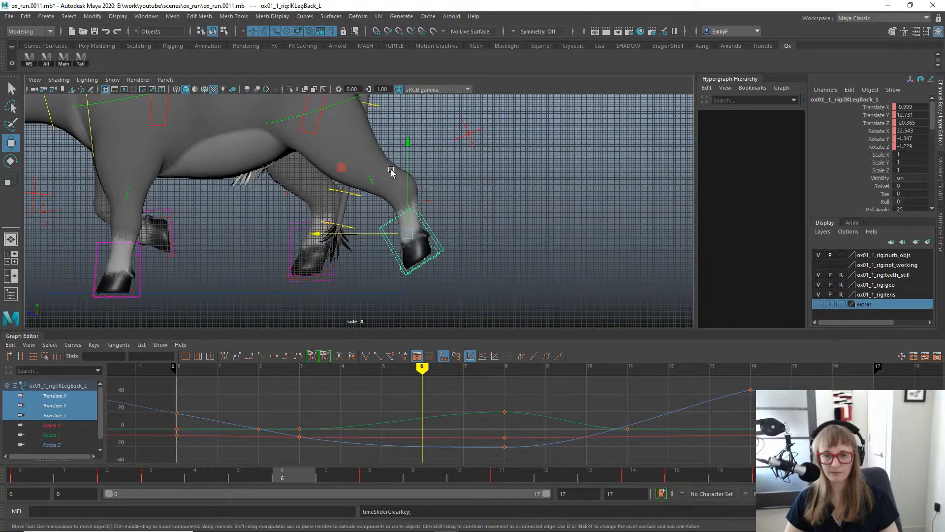
left_click_drag(346, 235, 336, 234)
key("e")
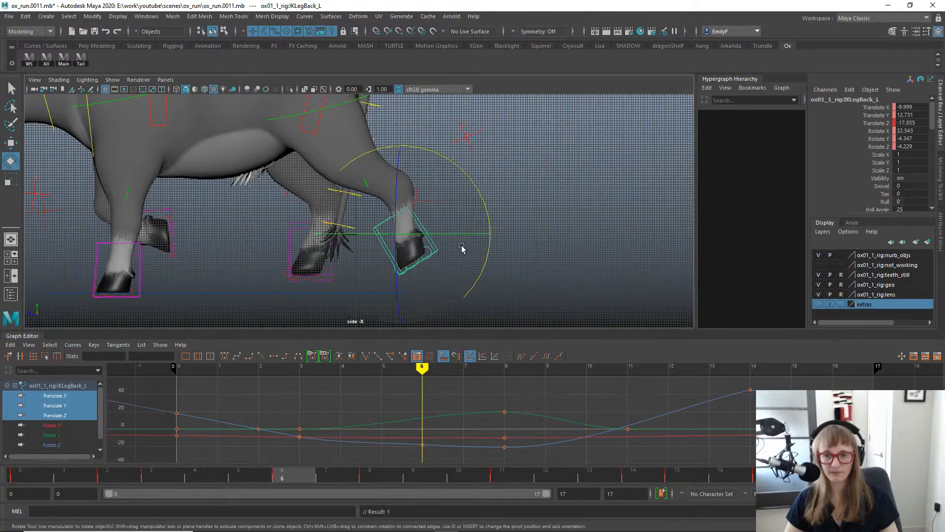
left_click_drag(483, 205, 467, 181)
key("w")
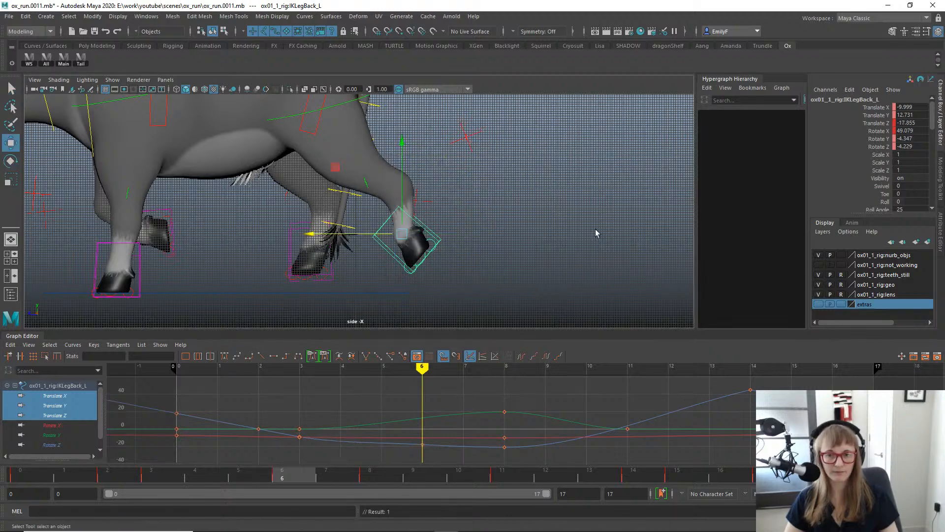
Select the Main control, go to frame 0 and mute its Translate Z channel.
key("q")
scroll(451, 232, "down", 1)
middle_click_drag(387, 267, 481, 249, "alt")
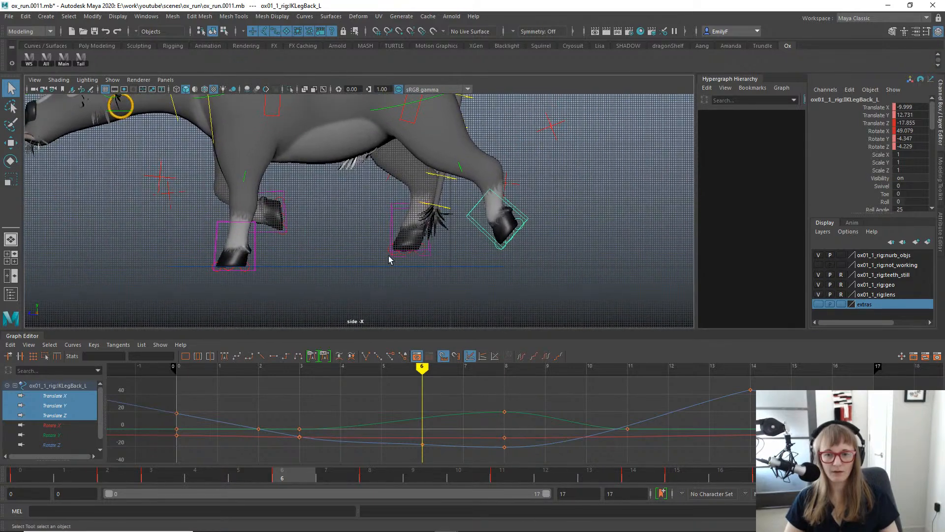
left_click_drag(389, 258, 394, 282)
left_click_drag(335, 261, 338, 307)
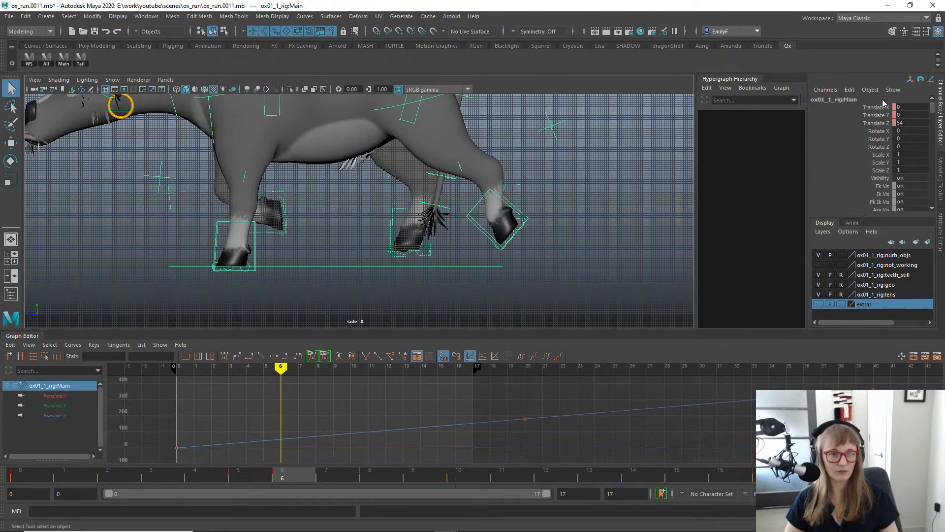
left_click_drag(73, 480, 19, 478)
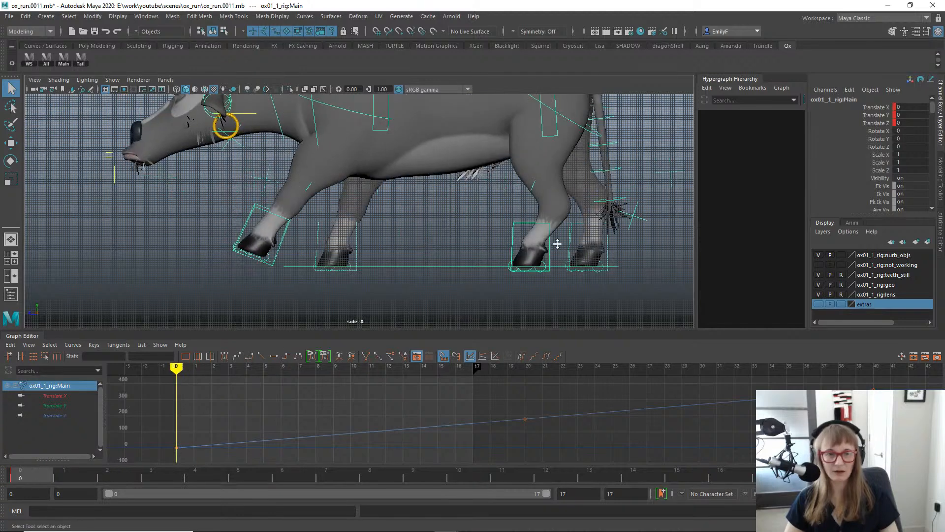
left_click(872, 123)
right_click(872, 123)
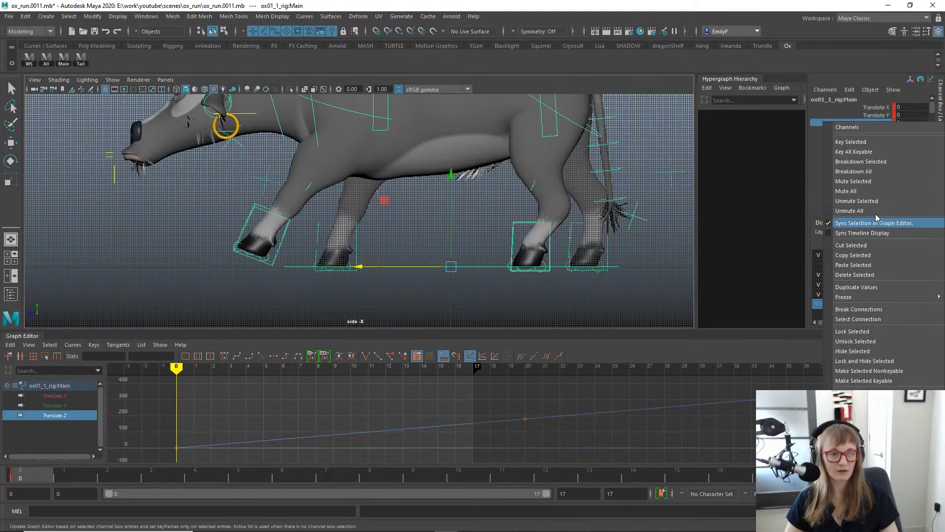
left_click(871, 186)
Insert a Translate Y key of 12.731 on frame 6 of the rear left foot control's curve.
middle_click_drag(443, 251, 298, 243, "alt")
right_click_drag(297, 242, 407, 230, "alt")
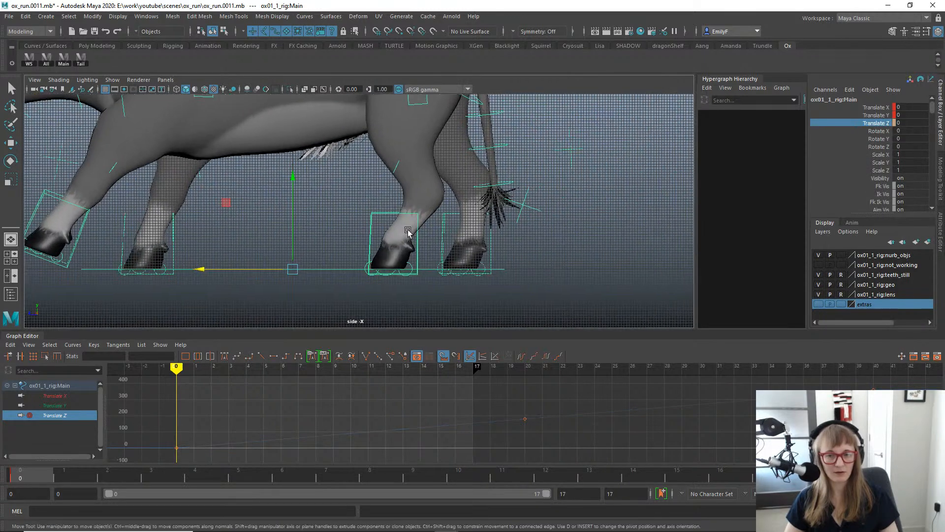
left_click(374, 216)
left_click_drag(110, 480, 371, 438)
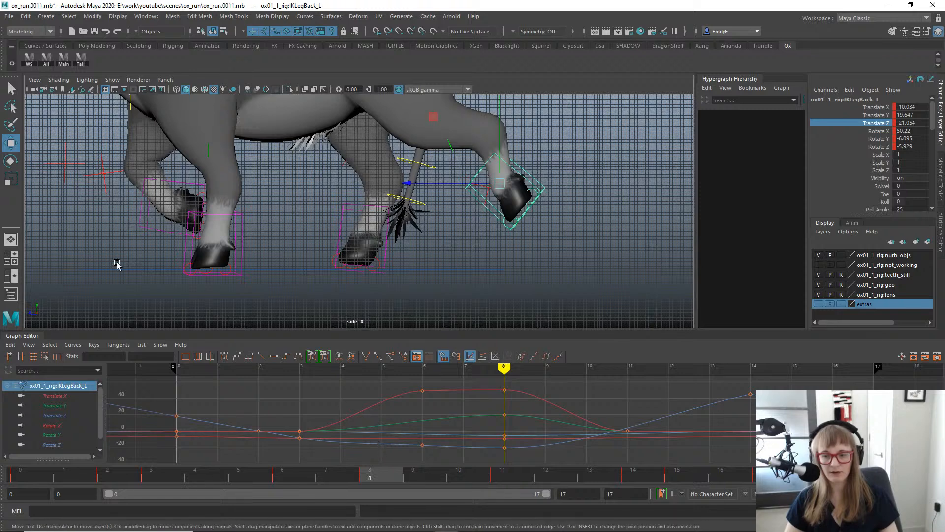
left_click(29, 405)
left_click_drag(530, 412, 532, 413)
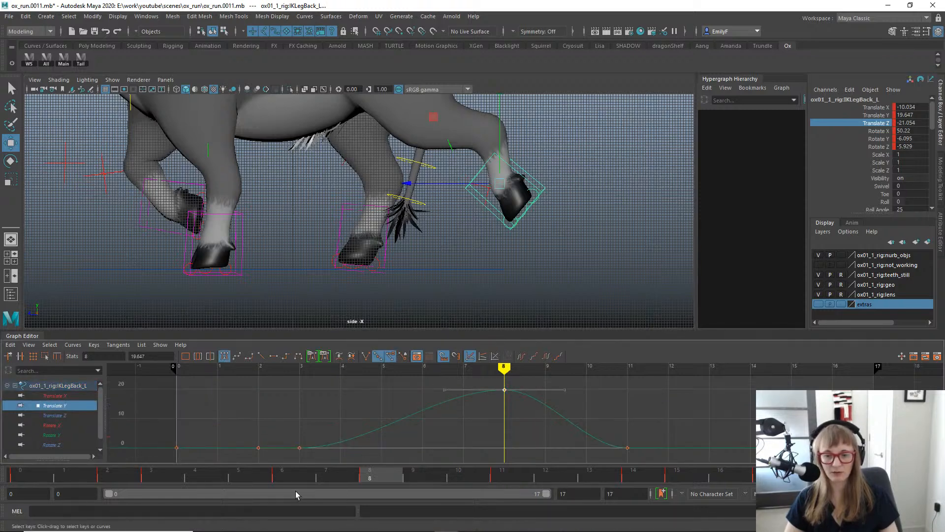
left_click_drag(261, 476, 293, 450)
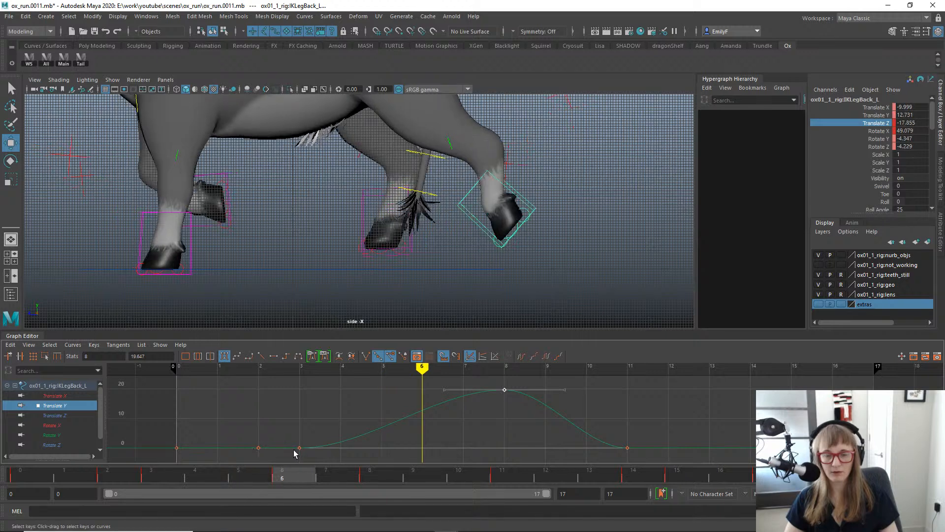
left_click(406, 417)
left_click(422, 410)
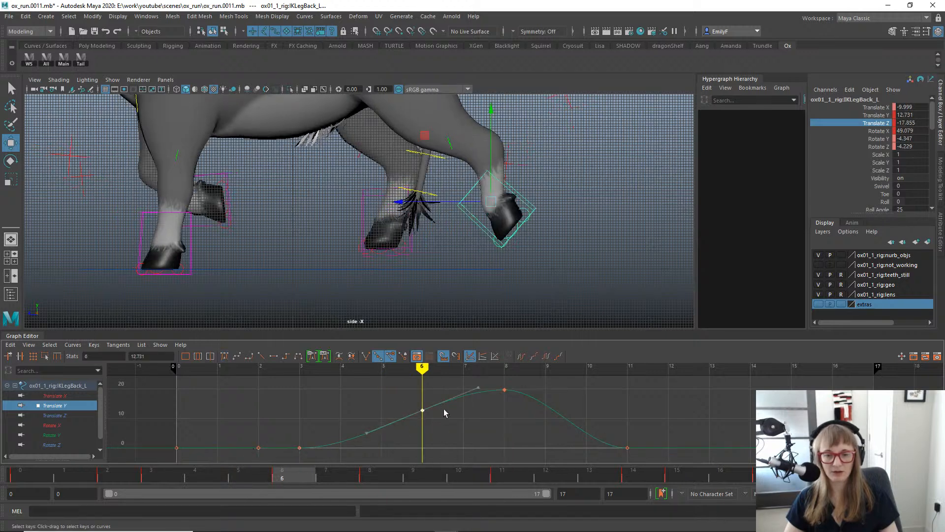
Delete the rear left foot's frame 8 Translate Y key, flatten the frame 6 key's tangents and scrub through the motion.
left_click_drag(304, 473, 412, 478)
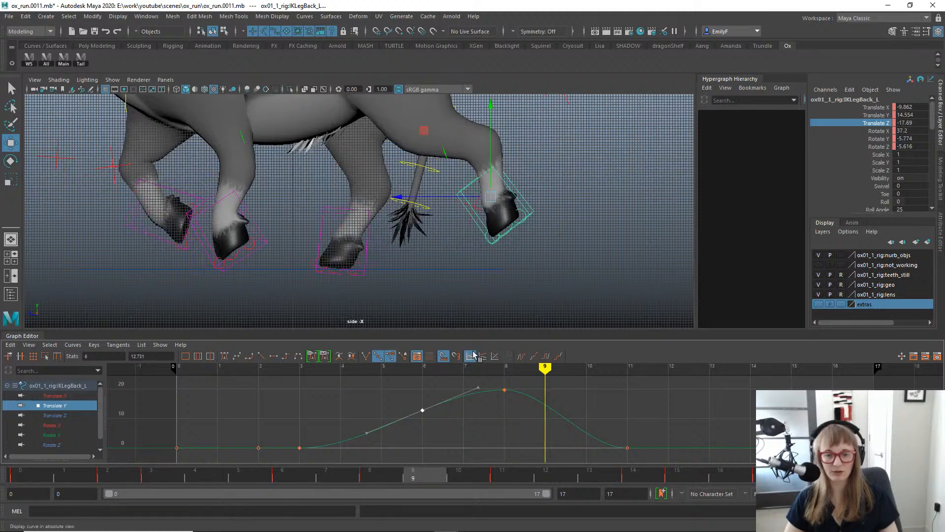
left_click_drag(516, 415, 473, 380)
key("Delete")
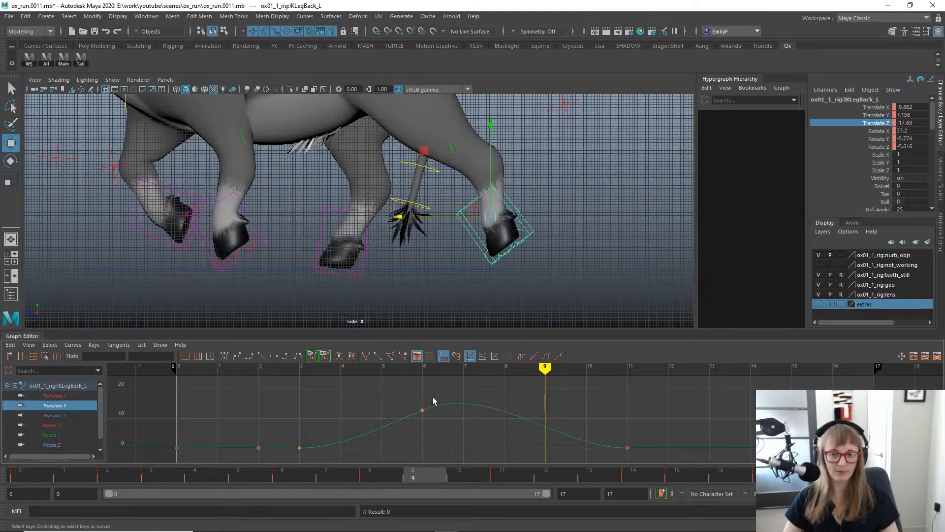
left_click(423, 410)
left_click(274, 355)
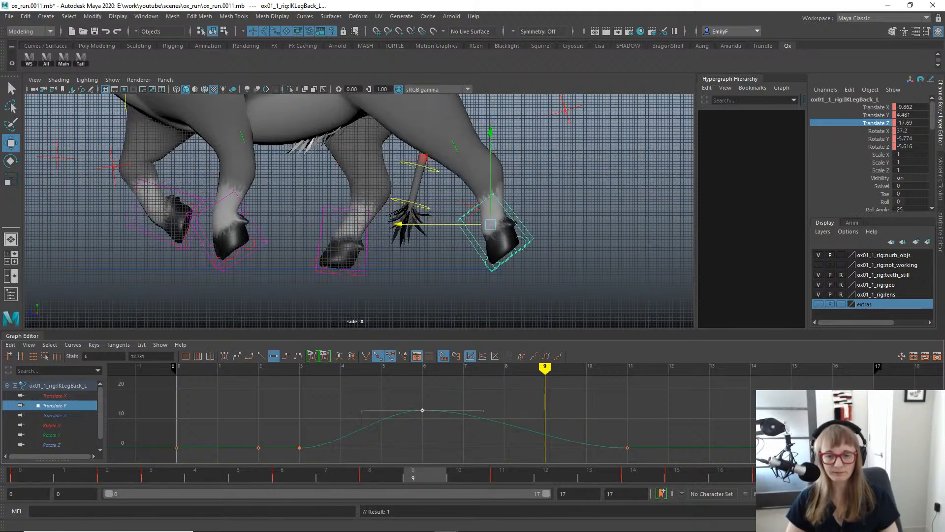
left_click_drag(196, 468, 677, 473)
left_click_drag(731, 450, 545, 446)
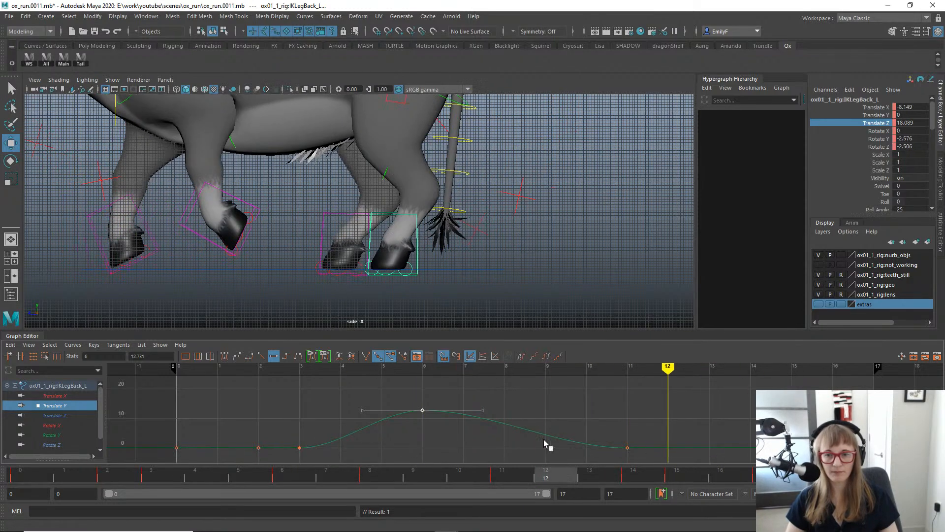
Try raising the rear left foot's frame 8 Translate Z key to about 1.897 and scrub through the swing.
left_click(67, 416)
left_click_drag(551, 477, 552, 476)
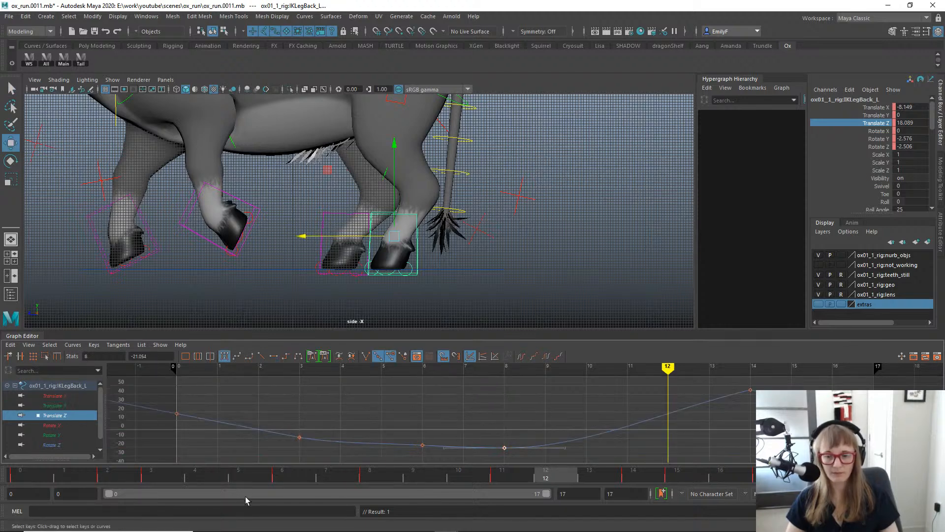
left_click_drag(75, 477, 401, 477)
middle_click_drag(602, 428, 602, 408)
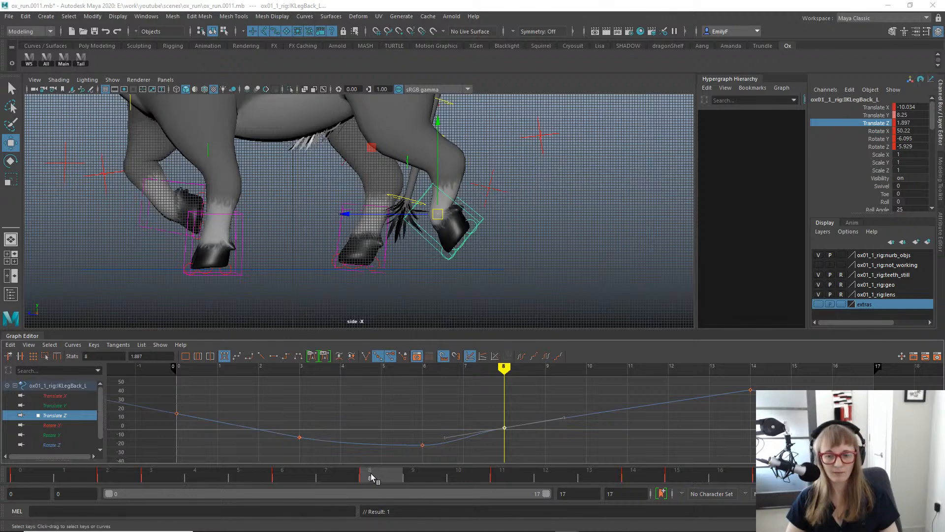
left_click_drag(371, 476, 568, 445)
key("f")
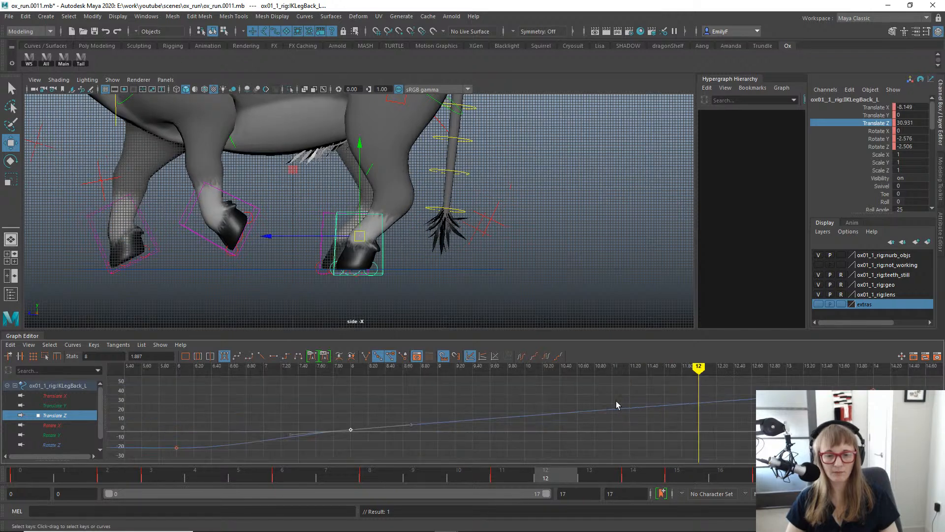
Delete the rear left foot's frame 8 Translate Z key and flatten the incoming tangent of its frame 14 key.
key("a")
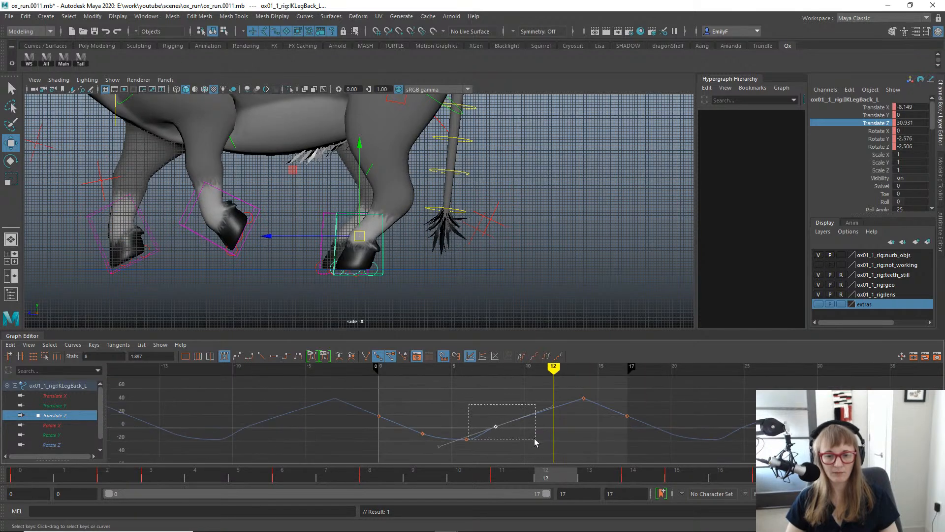
left_click_drag(535, 439, 535, 439)
key("Delete")
mouse_move(550, 389)
left_mouse_down()
mouse_move(614, 420)
mouse_move(551, 391)
left_mouse_up()
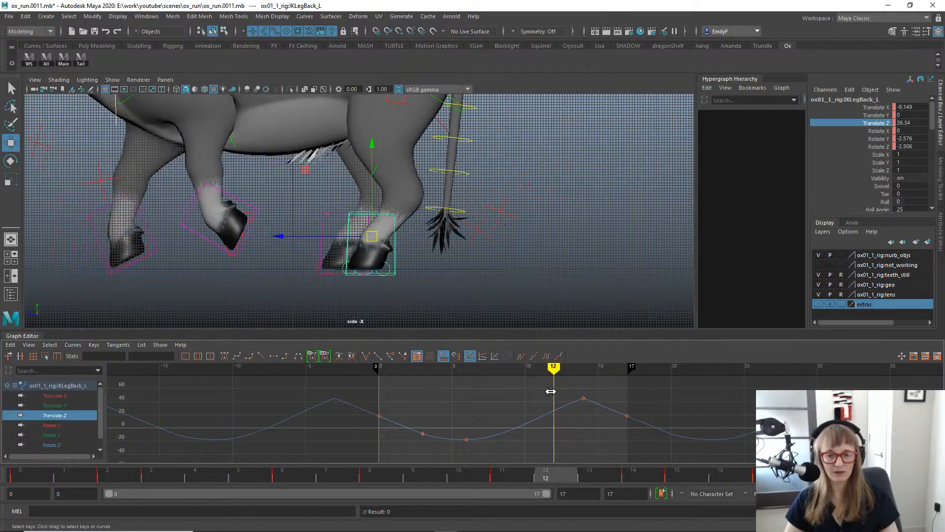
left_click_drag(614, 422, 615, 421)
left_click_drag(522, 387, 556, 448)
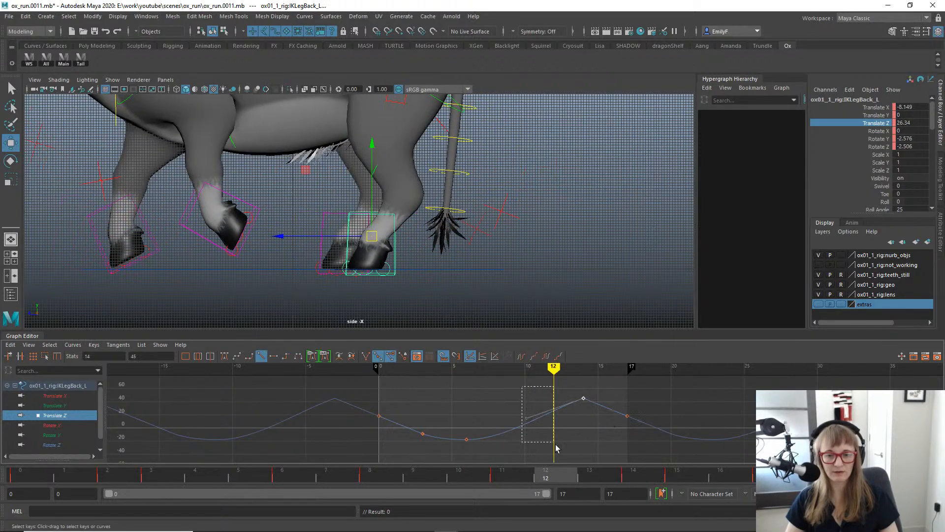
left_click(274, 357)
left_click_drag(478, 485, 684, 433)
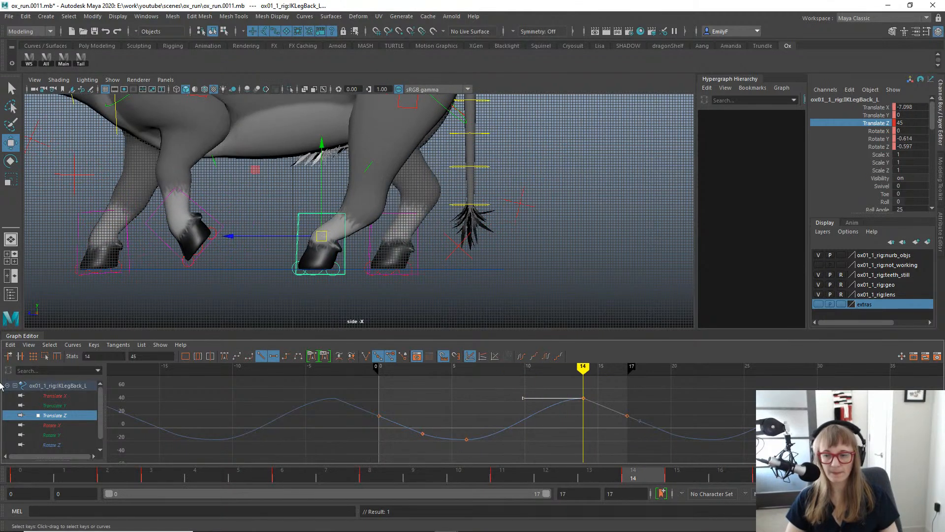
Move the rear left foot's frame 15 Translate Y key to frame 14.
left_click(67, 406)
middle_click_drag(517, 419, 489, 377, "alt")
scroll(534, 408, "up", 5)
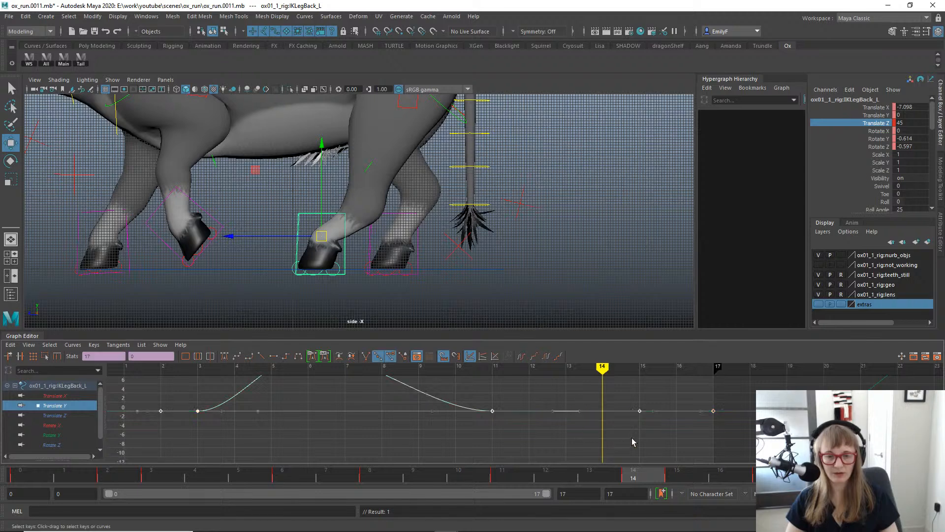
left_click(640, 411)
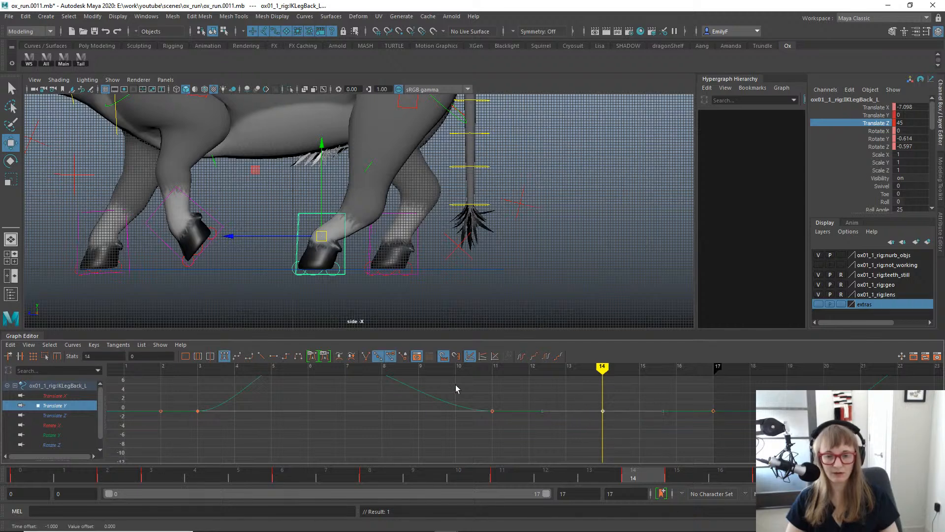
Move the rear left foot's frame 11 Translate Y key to frame 12 at about 5.853 and play back the cycle.
left_click(493, 411)
middle_click_drag(517, 396, 523, 426, "alt")
mouse_move(523, 426)
right_mouse_down("alt")
mouse_move(505, 409)
mouse_move(511, 398)
mouse_move(526, 426)
right_mouse_up("alt")
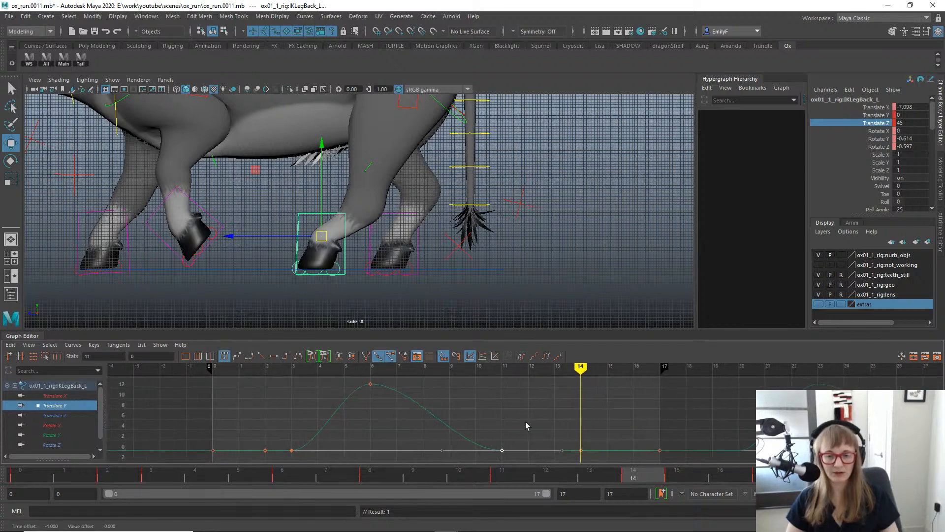
left_click_drag(627, 477, 566, 479)
middle_click_drag(502, 424, 521, 412)
key("q")
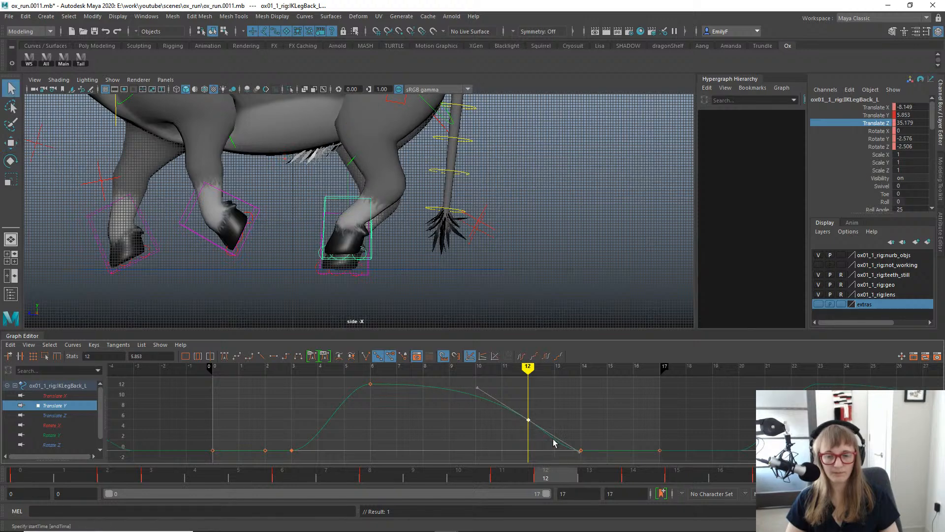
key("alt+v")
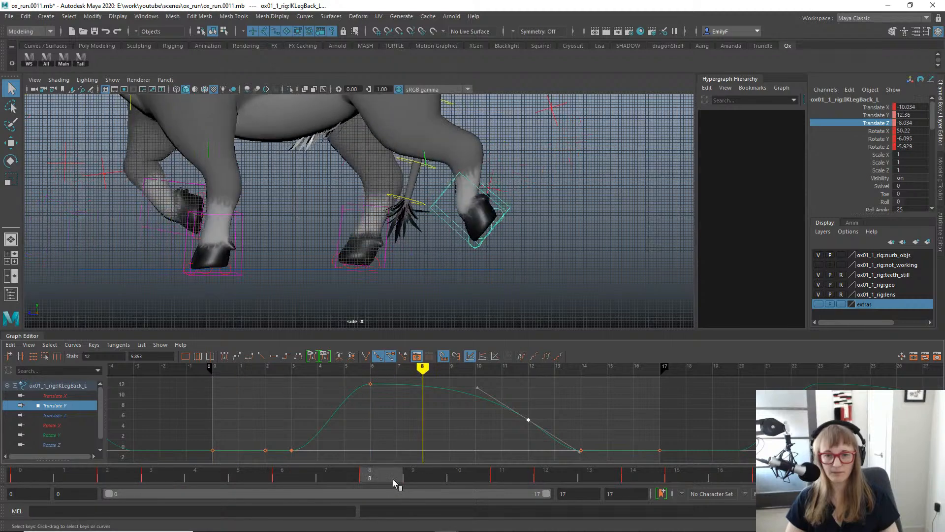
key("alt+v")
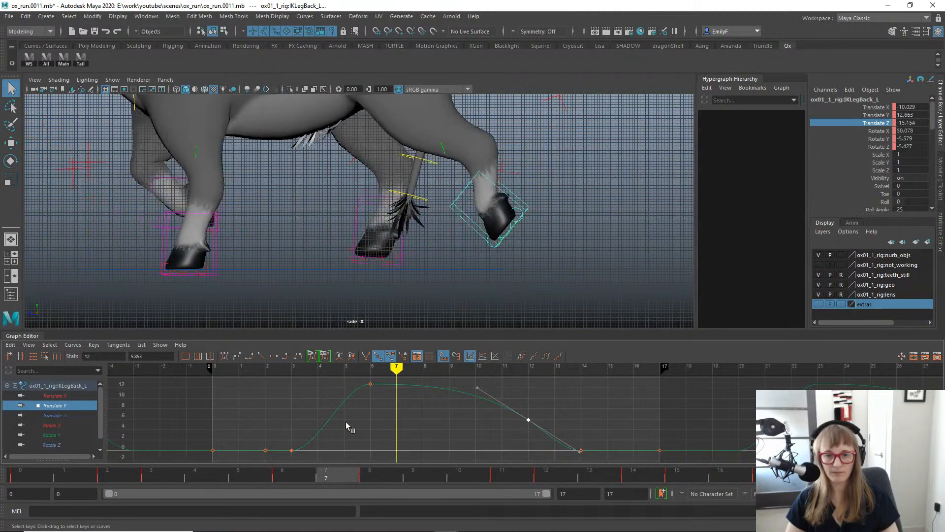
Lower the rear left foot's frame 6 Translate Y key to about 8.
middle_click_drag(405, 414, 388, 401)
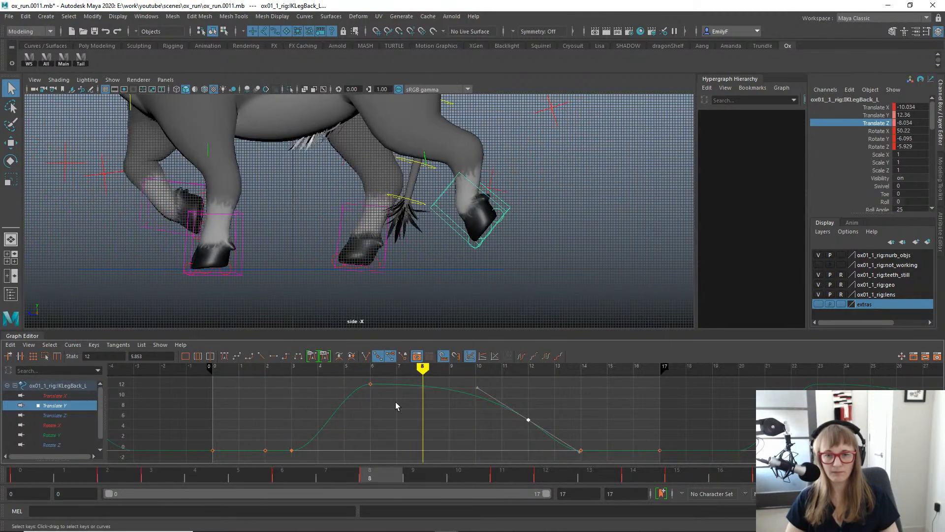
left_click_drag(316, 378, 385, 390)
key("w")
middle_click_drag(435, 406, 425, 433)
Lower the rear left foot's frame 12 Translate Y key to about 4.248 and give its tangent a gentler slope.
left_click(529, 419)
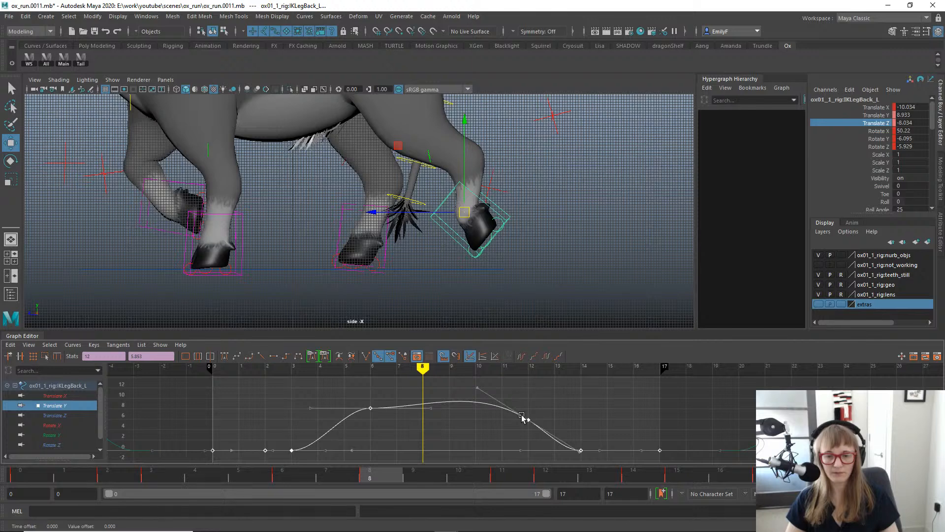
middle_click_drag(532, 399, 532, 405)
key("ctrl+z")
left_click_drag(558, 375, 528, 420)
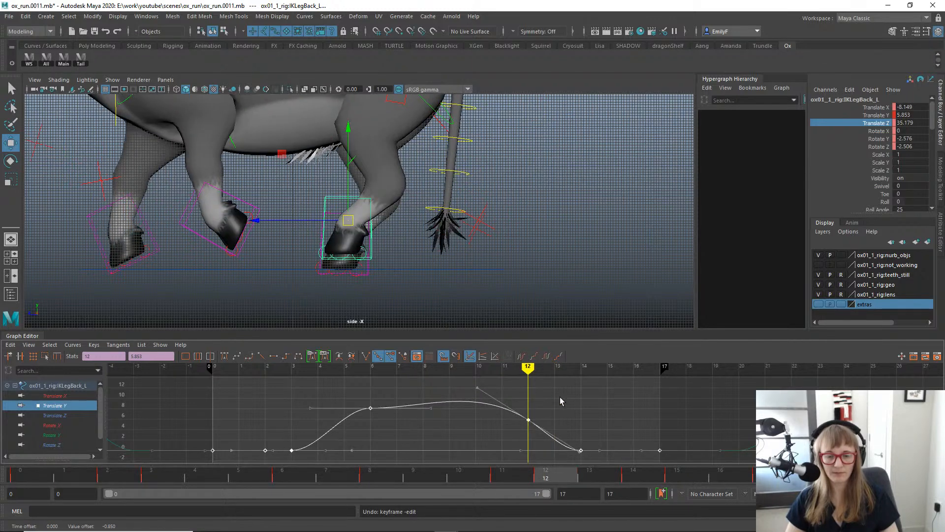
middle_click_drag(518, 411, 518, 419)
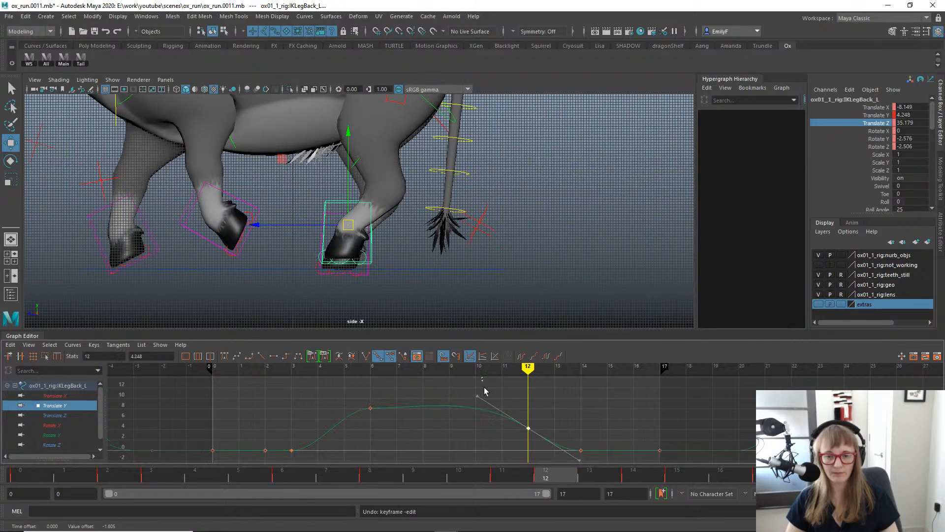
middle_click_drag(478, 387, 470, 408)
key("q")
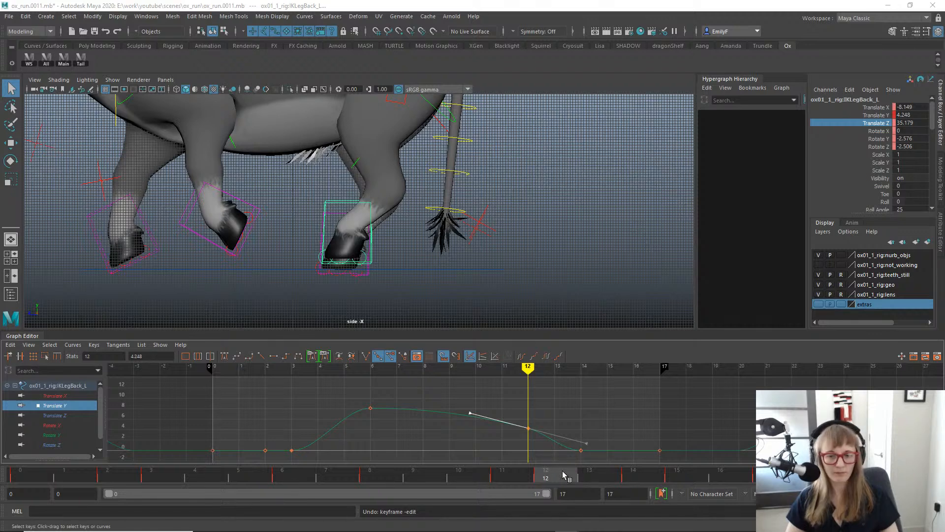
On frame 13, rotate the rear left foot to about -22.405 in Rotate X and key it.
left_click_drag(564, 474, 612, 470)
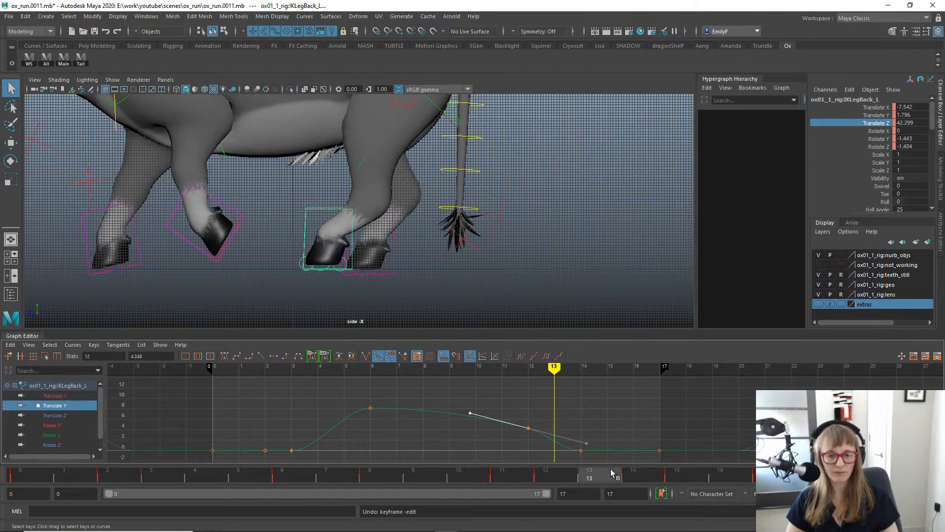
key("e")
key("w")
left_click_drag(416, 202, 417, 239)
key("s")
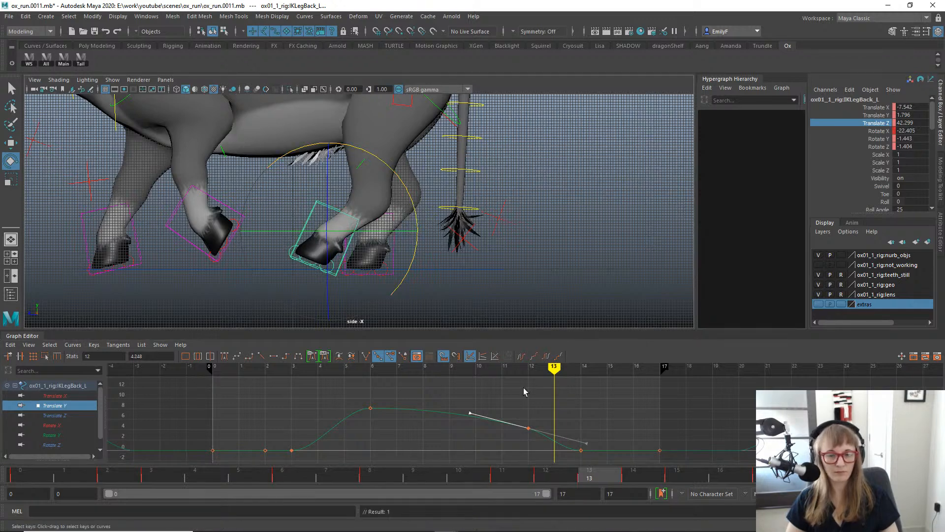
On frame 14, set the rear left foot's Translate Z to 0.
left_click_drag(590, 473, 658, 480)
left_click(911, 123)
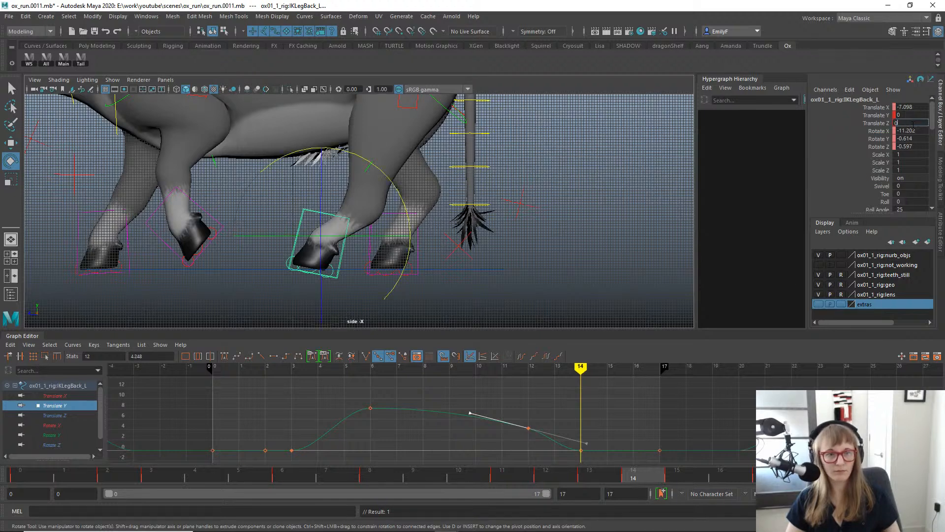
key("Return")
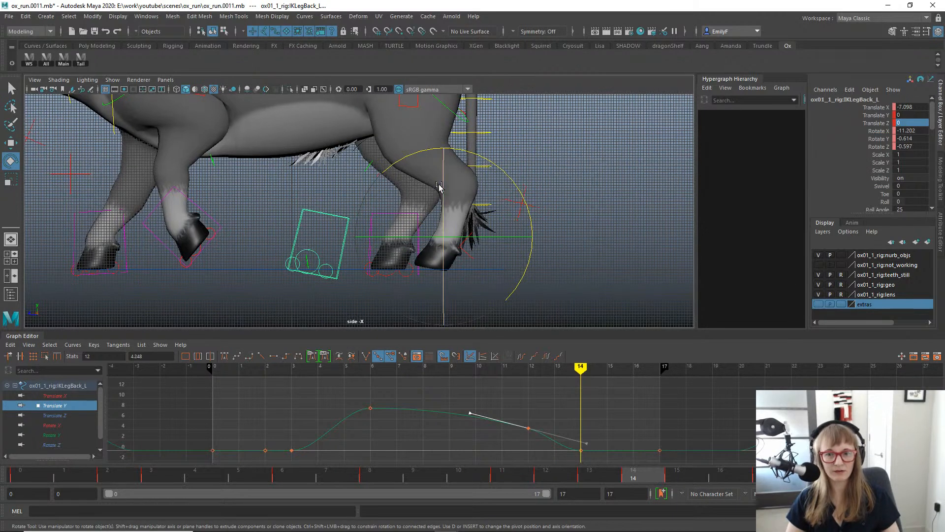
Undo the last Translate Z change and set the rear left foot's Rotate X to 0 on frame 14.
key("ctrl+z")
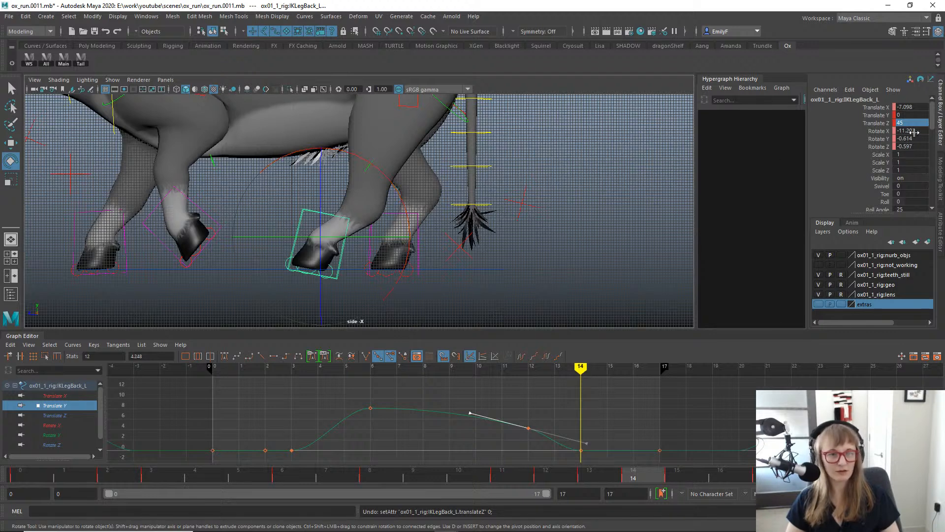
type("0")
key("Return")
key("q")
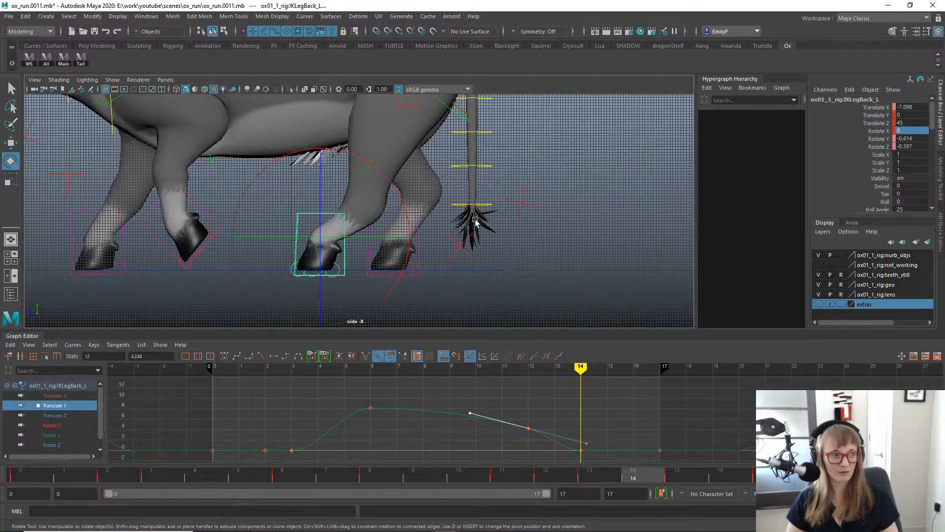
Review the rear left foot's landing in playback and inspect its Rotate X curve up to frame 14.
left_click_drag(655, 467, 437, 436)
key("alt+v")
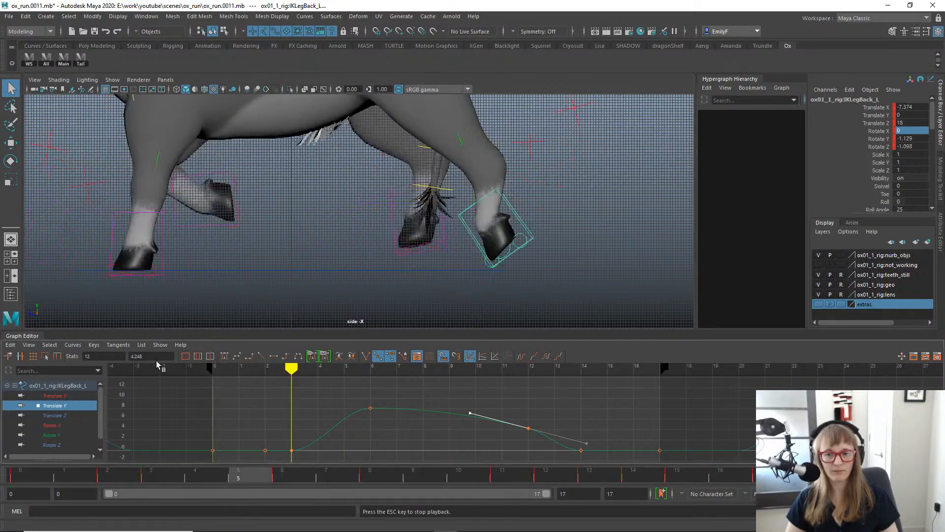
key("Escape")
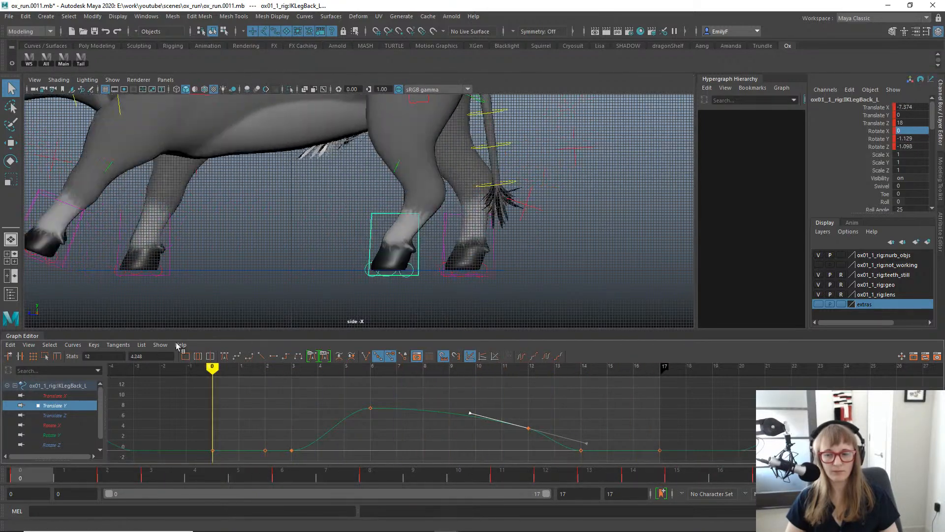
left_click(51, 426)
left_click_drag(210, 477, 649, 418)
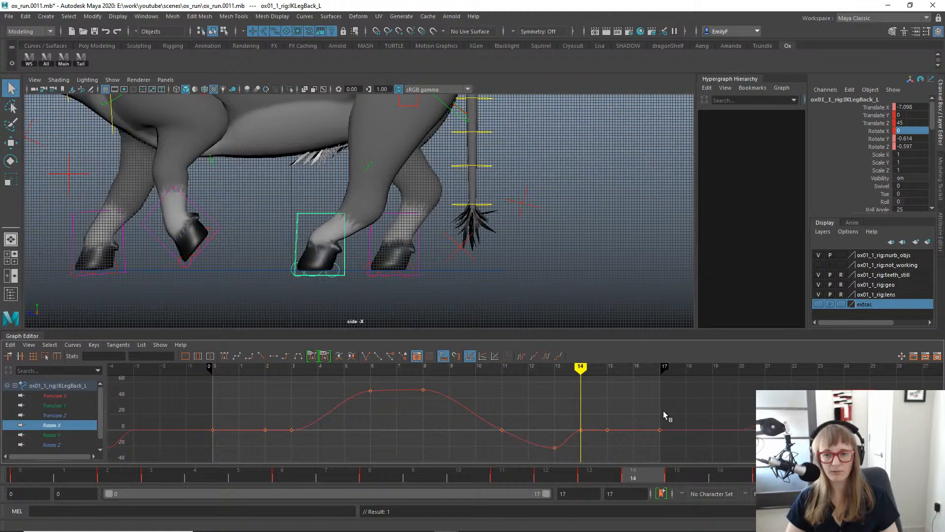
On frame 14, rotate the rear left RollbackHeel control to about 6.707 in Rotate X and key it.
scroll(375, 144, "up", 3)
left_click(353, 219)
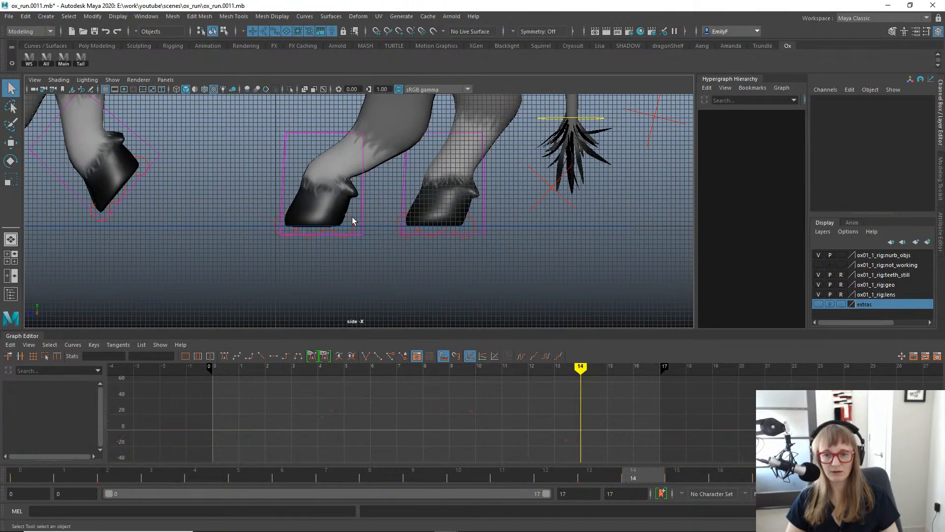
key("e")
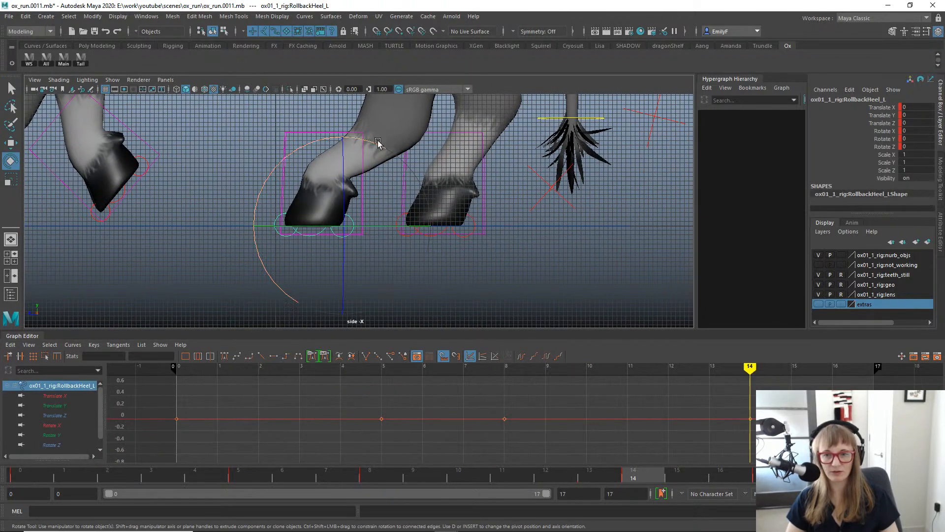
left_click_drag(380, 144, 388, 147)
key("s")
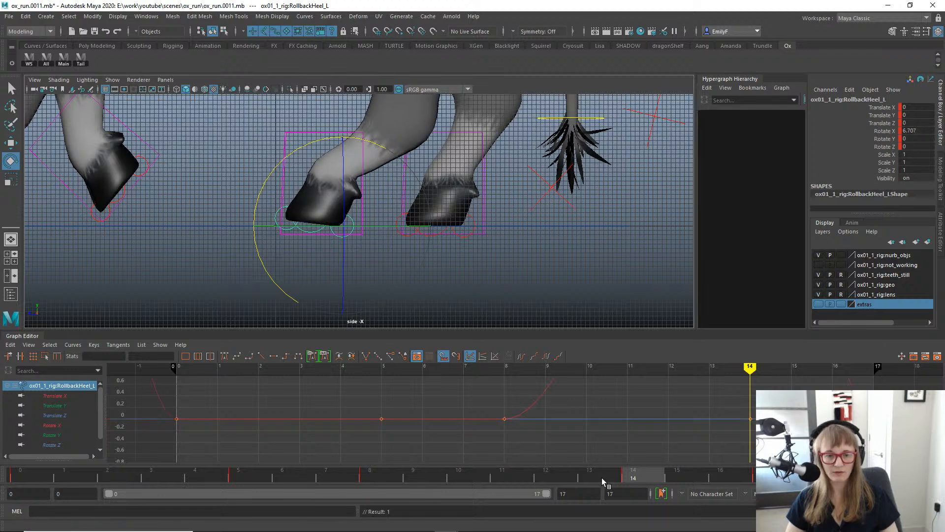
Set the rear left RollbackHeel control's Rotate X to 0 on frames 13 and 15.
left_click(590, 475)
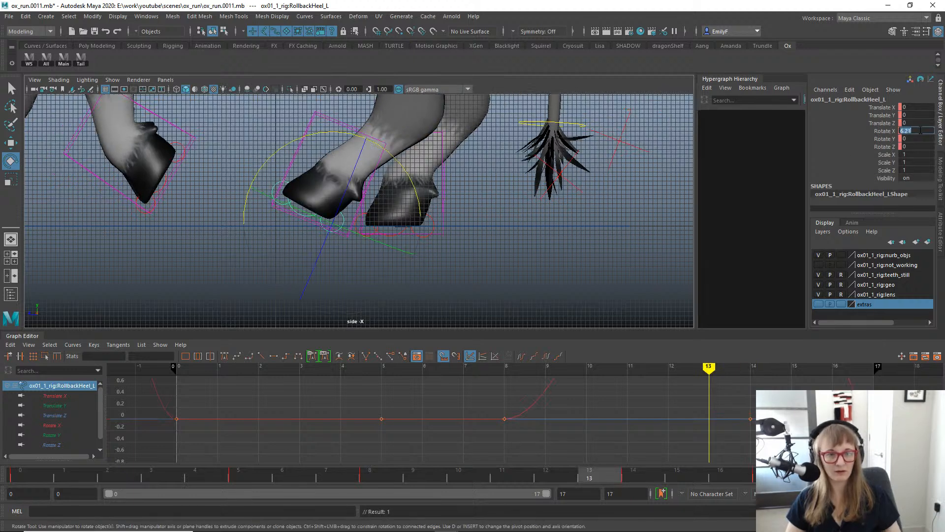
type("0")
key("Return")
left_click(635, 477)
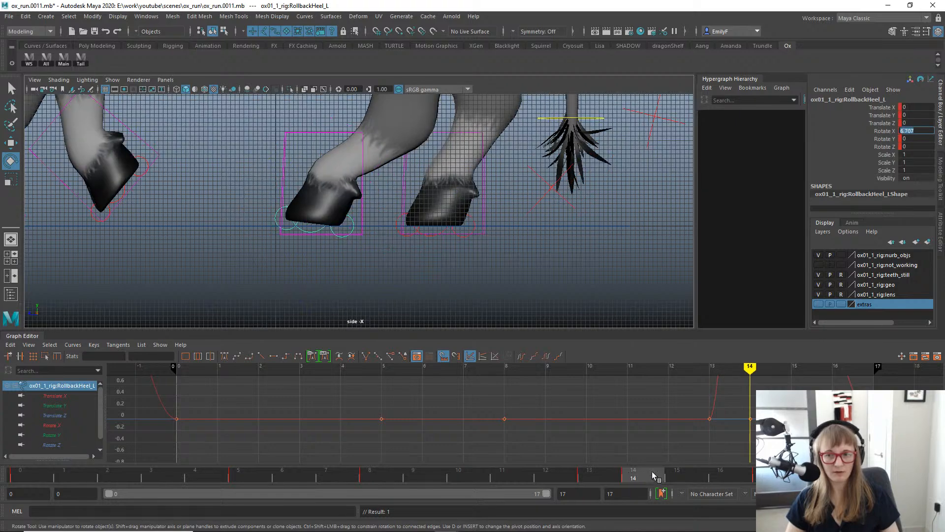
left_click(685, 475)
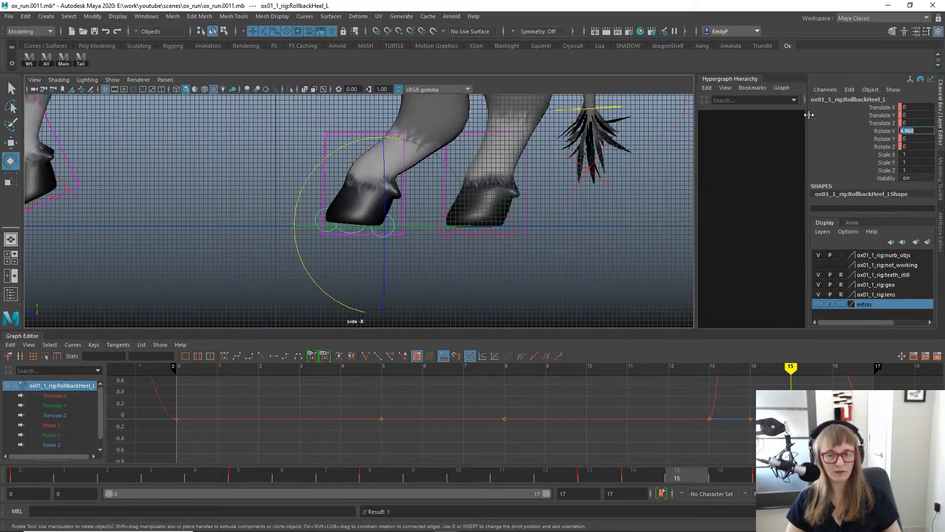
type("0")
key("Return")
Play back the run cycle from the side to check the rear left heel's landing.
scroll(281, 200, "down", 5)
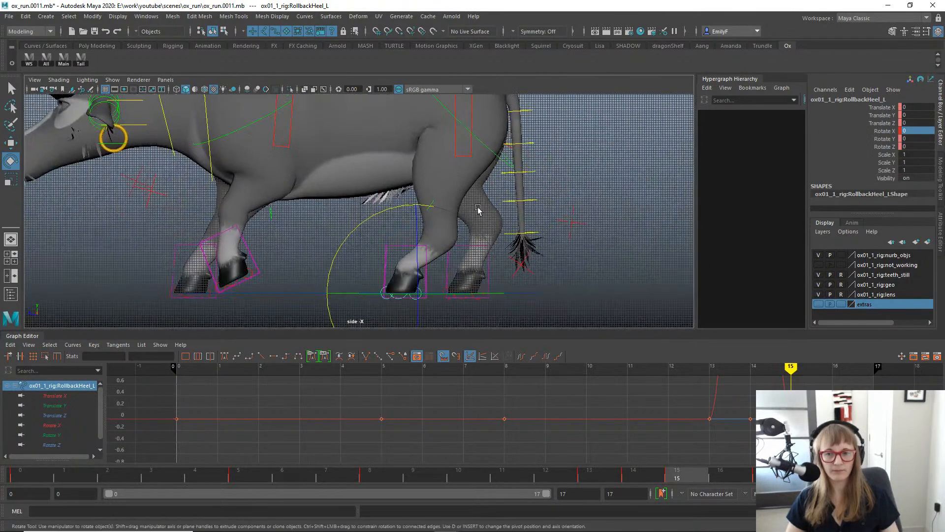
key("q")
scroll(472, 209, "down", 2)
key("alt+v")
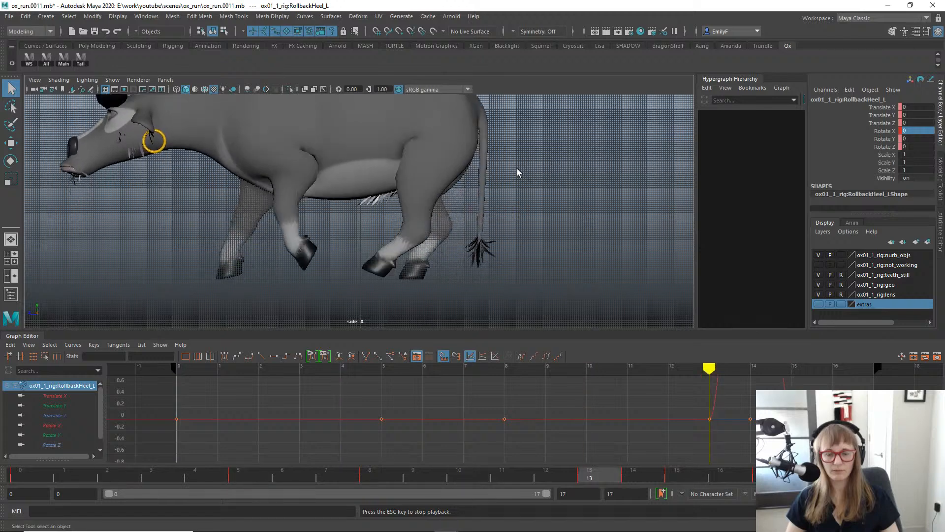
key("Escape")
Switch to the back view and examine the rear legs' sideways placement over the first frames of the cycle.
key("space")
left_click_drag(506, 170, 475, 185)
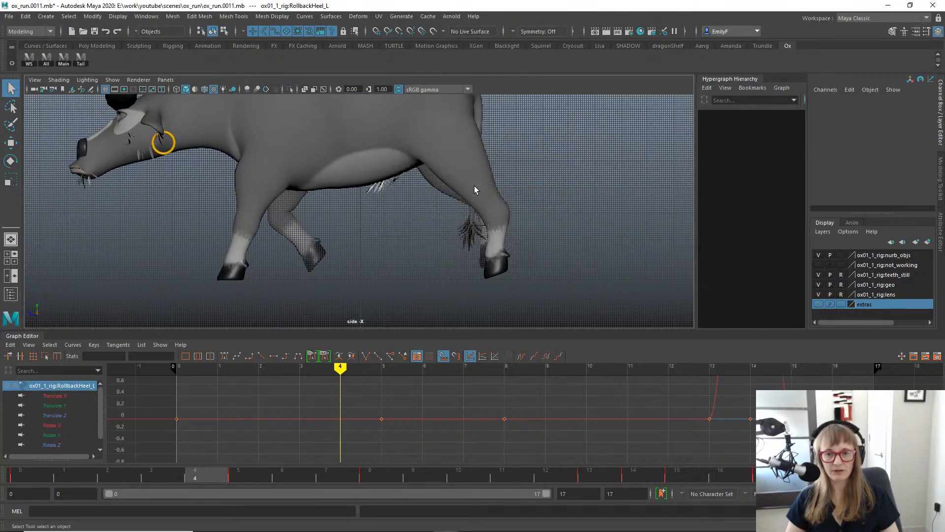
scroll(561, 201, "down", 8)
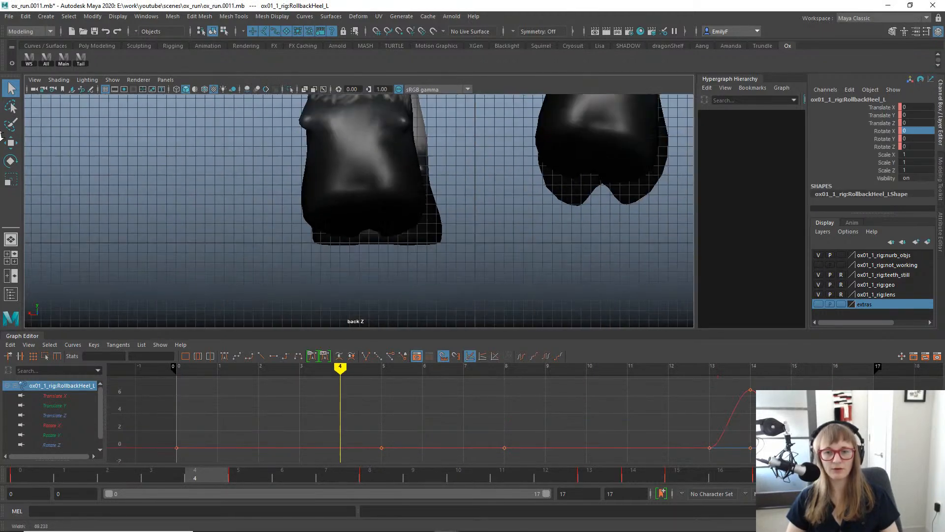
scroll(270, 148, "down", 3)
key("w")
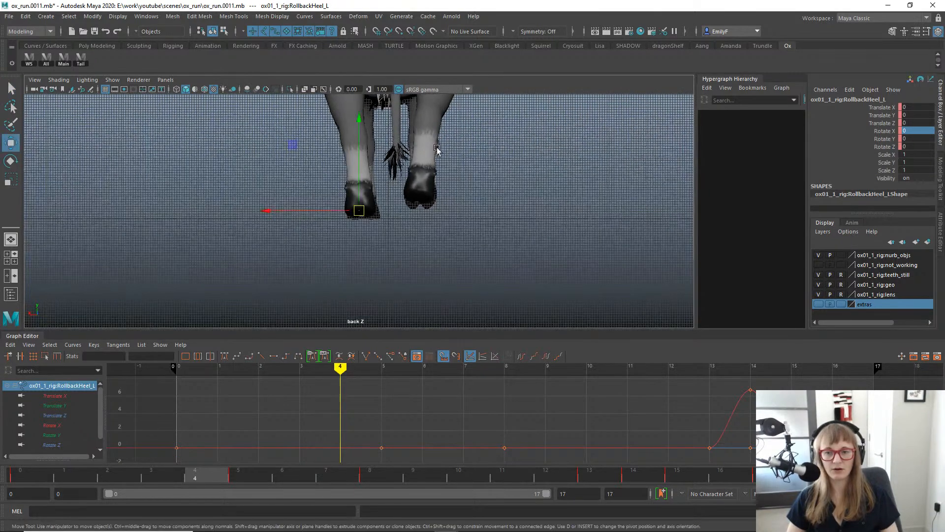
scroll(213, 267, "down", 3)
left_click(66, 399)
middle_click_drag(313, 260, 348, 315, "alt")
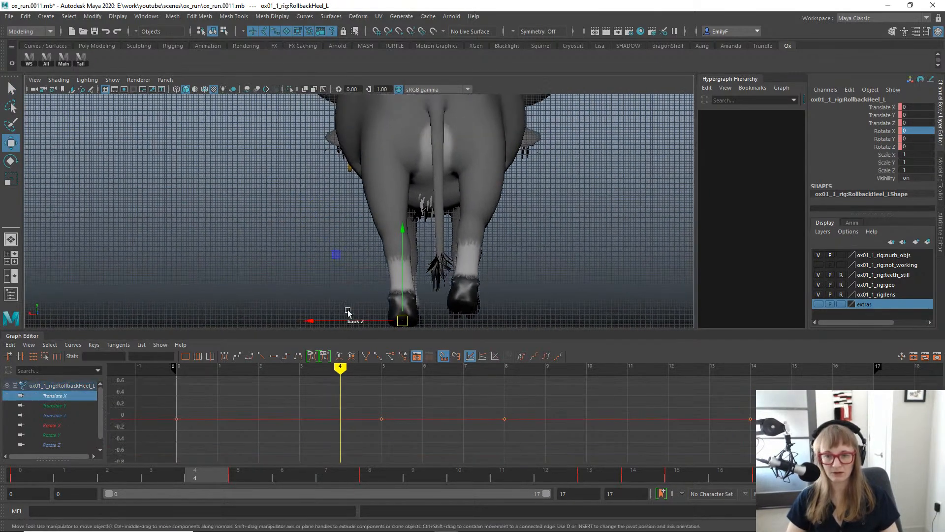
middle_click_drag(589, 226, 563, 177, "alt")
left_click_drag(79, 478, 152, 445)
left_click_drag(31, 428, 2, 371)
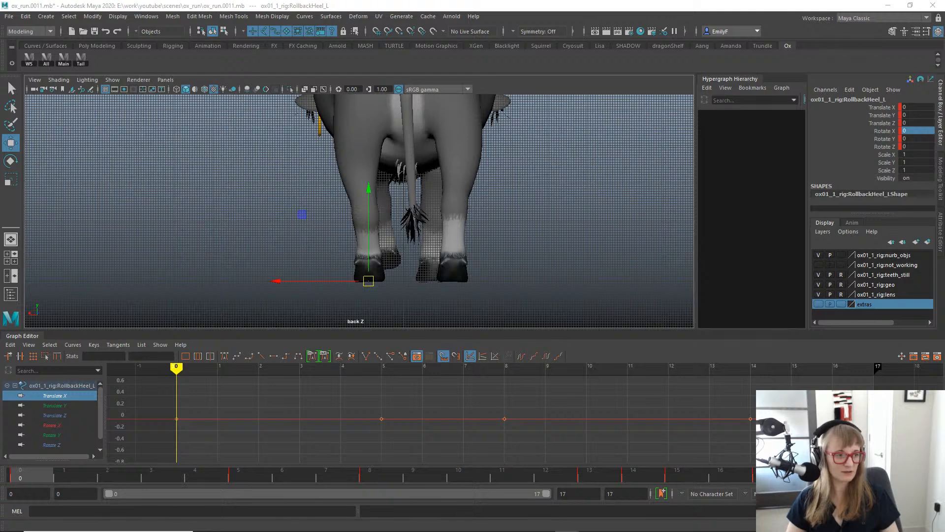
Bring the bison reference video 503237055 over the scene, enlarge it and advance to the running herd.
left_click_drag(700, 156, 243, 80)
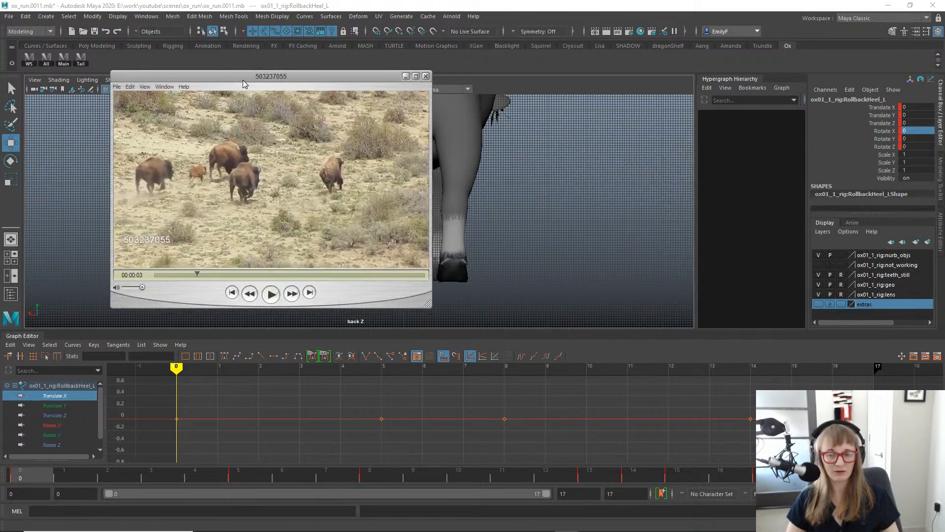
left_click_drag(428, 305, 699, 409)
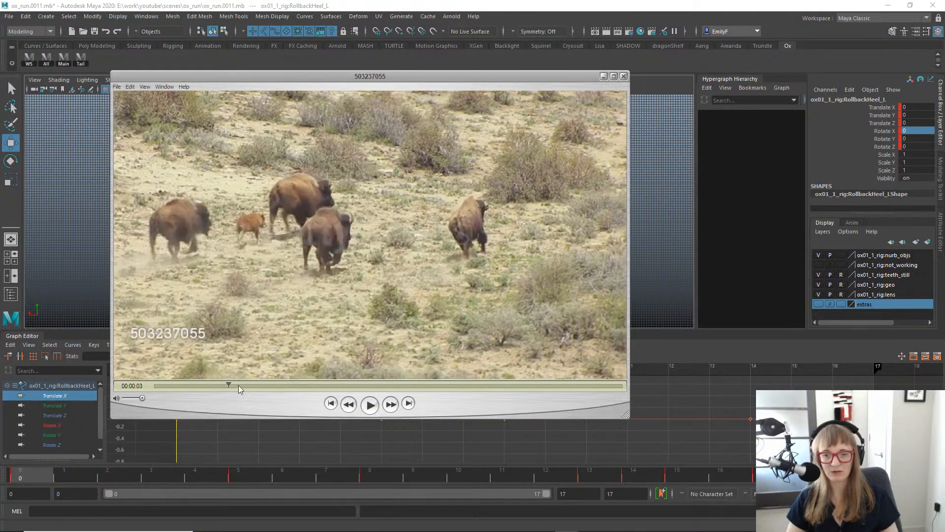
mouse_move(239, 386)
left_mouse_down()
mouse_move(261, 382)
mouse_move(246, 375)
left_mouse_up()
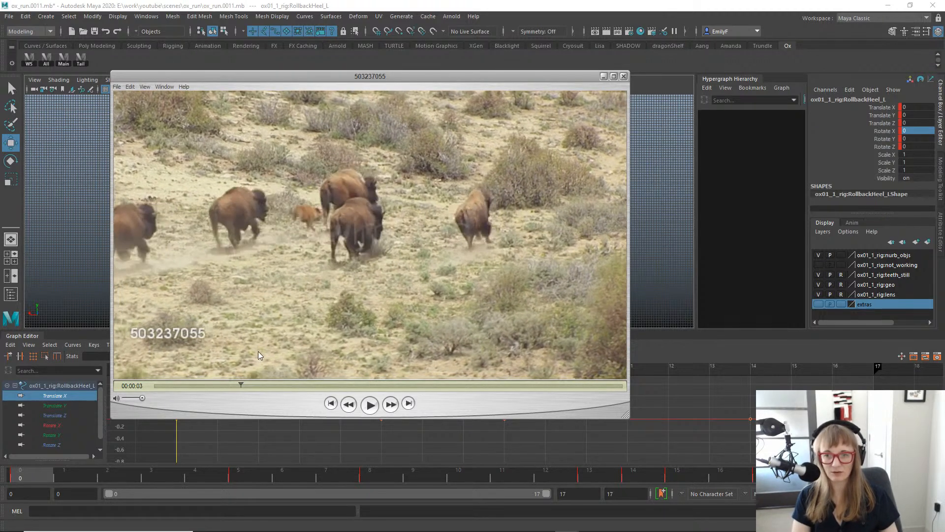
Step through the bison reference clip frame by frame to study how the rear feet are placed from behind.
key("Right")
key("Right")
key("Right")
key("Right")
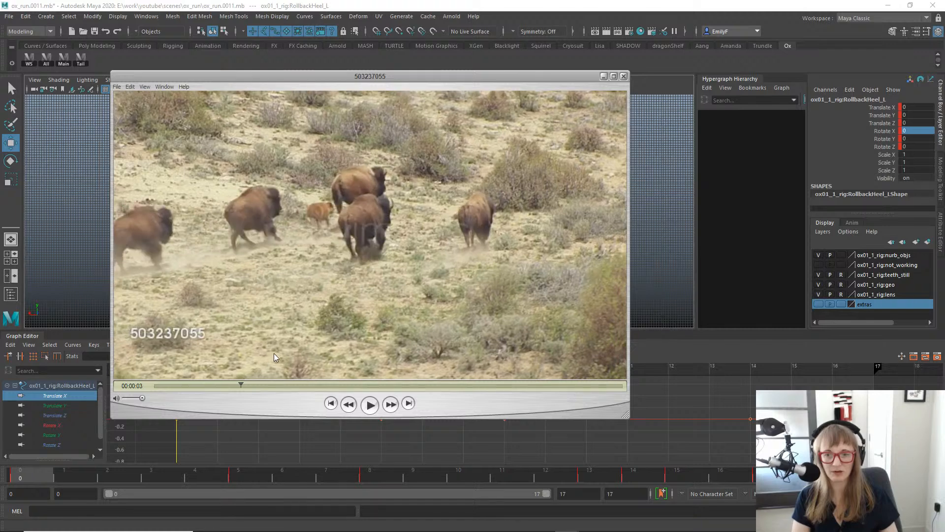
key("Right")
key("Right")
key("Right")
key("Right")
key("Right")
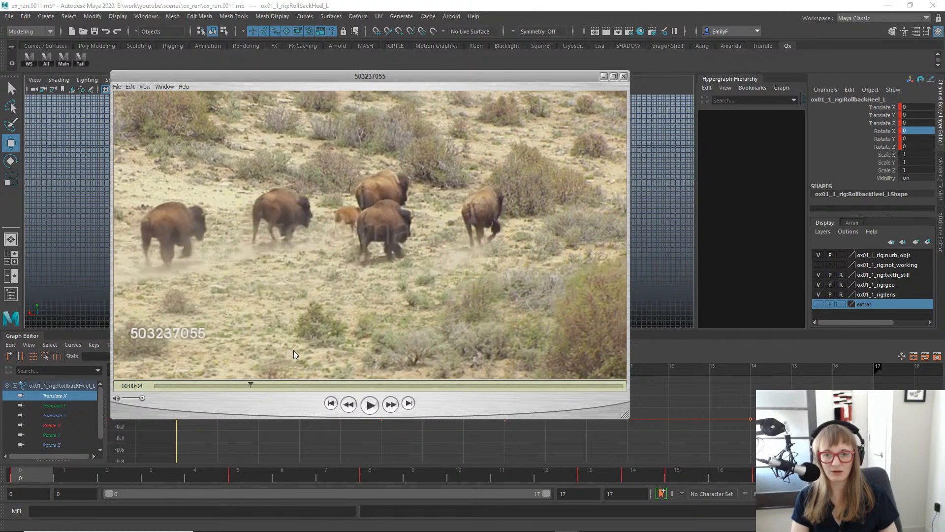
key("Right")
key("Right")
key("Right")
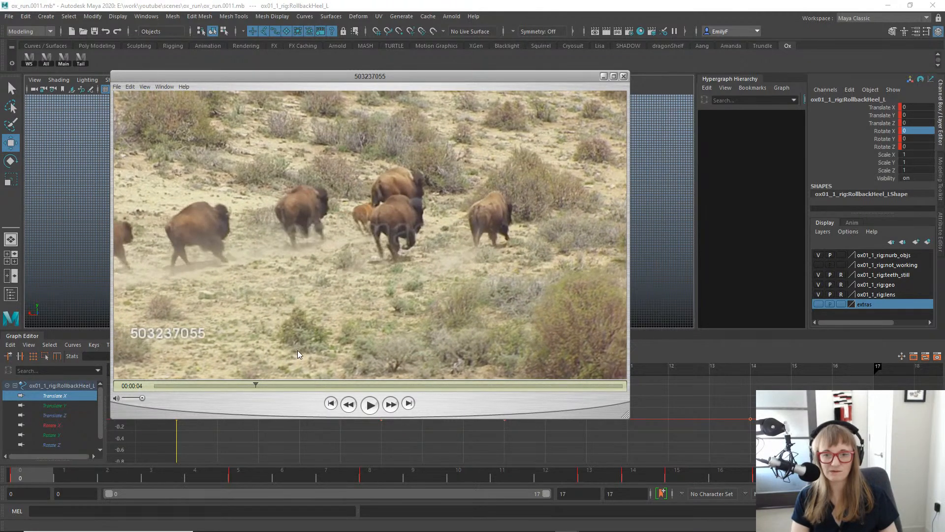
key("Right")
key("Right")
key("Left")
key("Left")
key("Left")
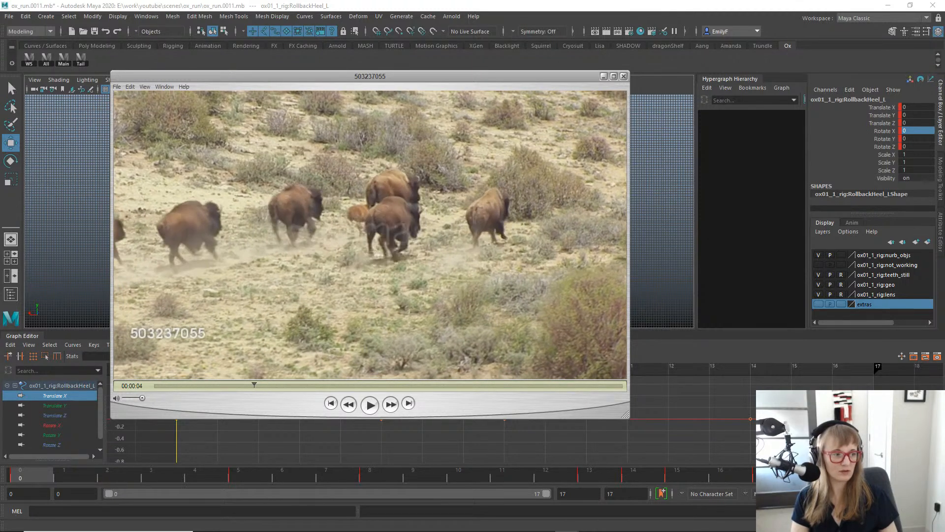
Look at the second bison reference clip 141030061, and move both reference videos off the Maya window.
key("alt+Tab")
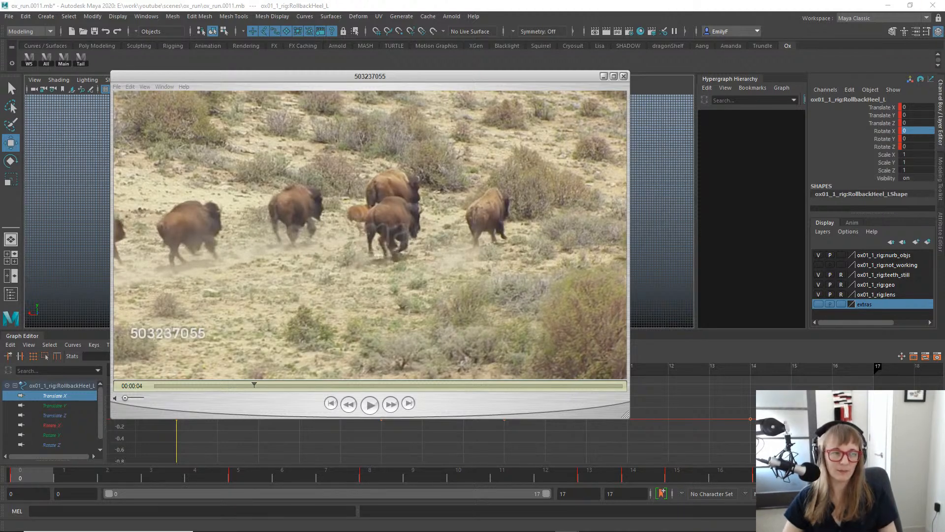
left_click_drag(944, 343, 397, 329)
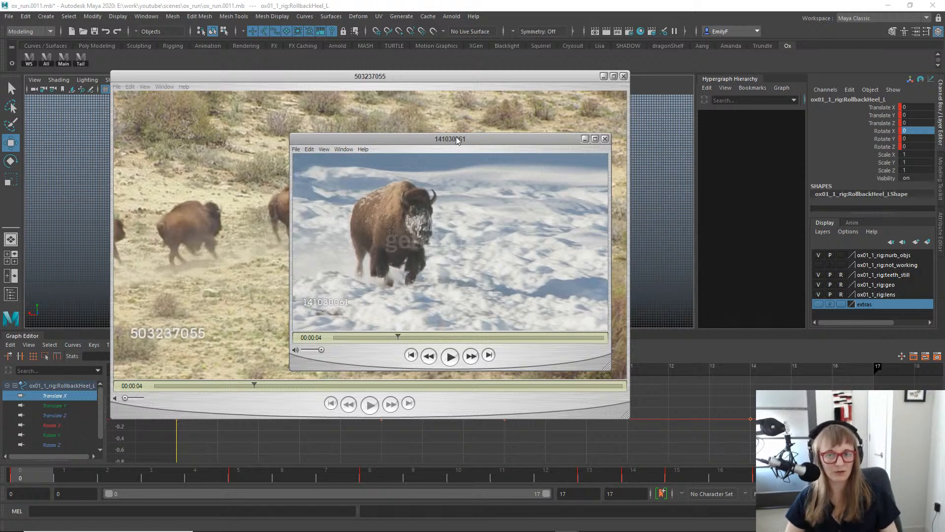
left_click_drag(457, 139, 944, 177)
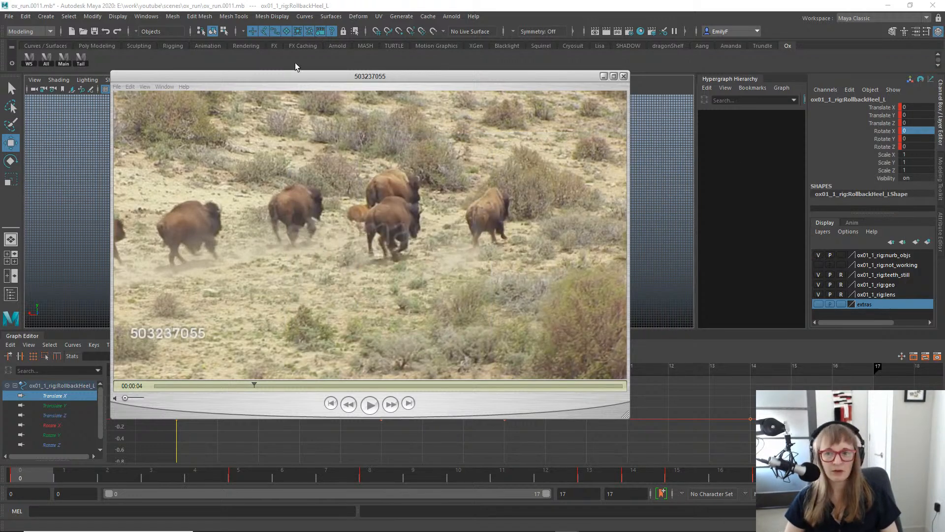
left_click_drag(299, 76, 944, 77)
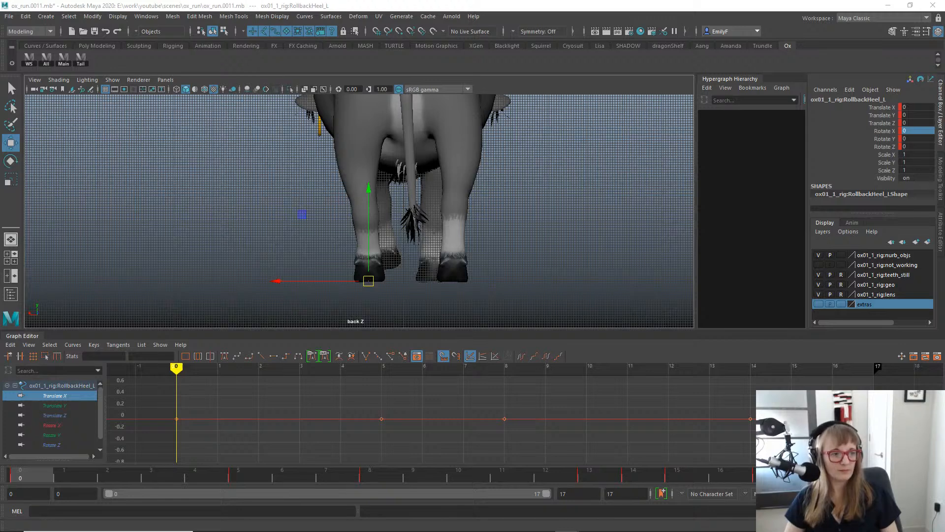
Scrub frames 0 to 3 in the back view and examine the spacing between the rear feet up close.
left_click_drag(64, 475, 151, 475)
left_click_drag(235, 490, 2, 413)
key("q")
scroll(410, 221, "up", 2)
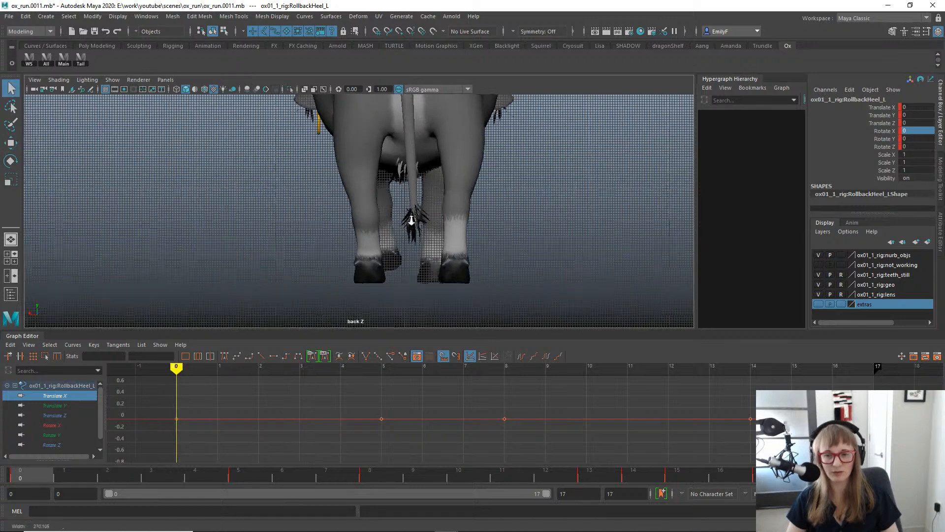
key("w")
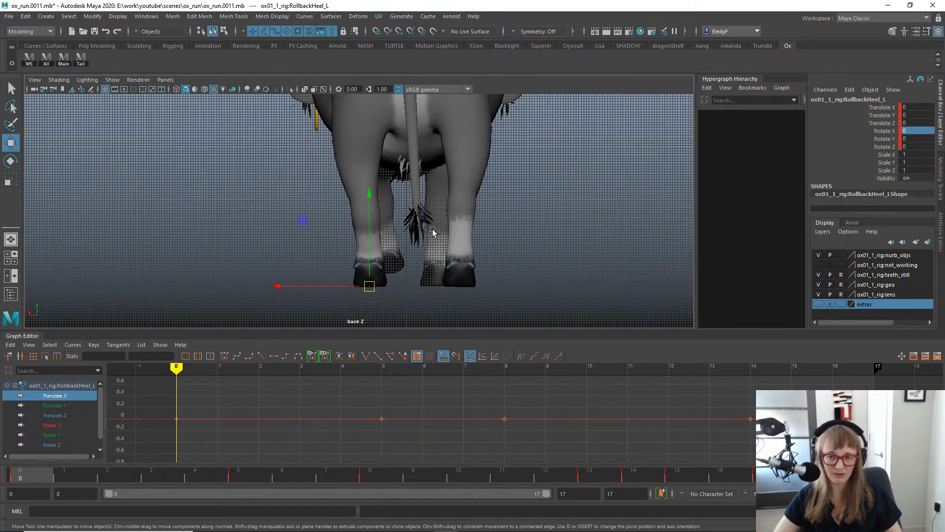
left_click_drag(57, 475, 151, 480)
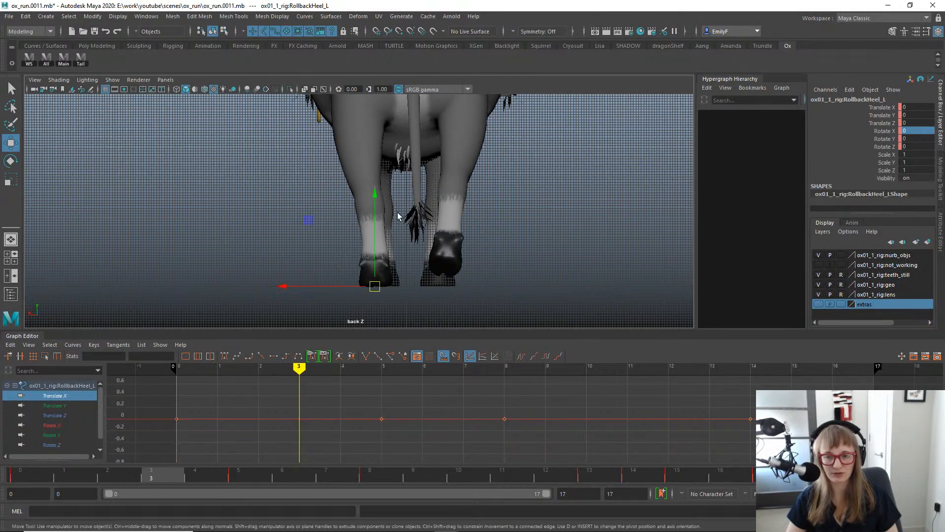
right_click_drag(414, 207, 631, 202, "alt")
middle_click_drag(405, 239, 398, 166, "alt")
right_click_drag(398, 165, 517, 165, "alt")
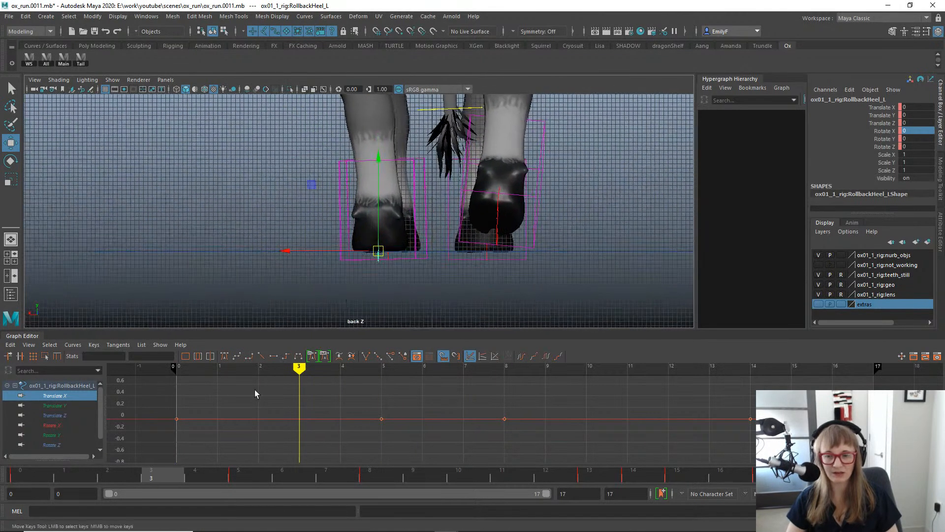
Lower the left rear foot control's Translate X key at frame 0 to -9.981 to bring the foot inward.
left_click_drag(76, 476, 20, 476)
key("q")
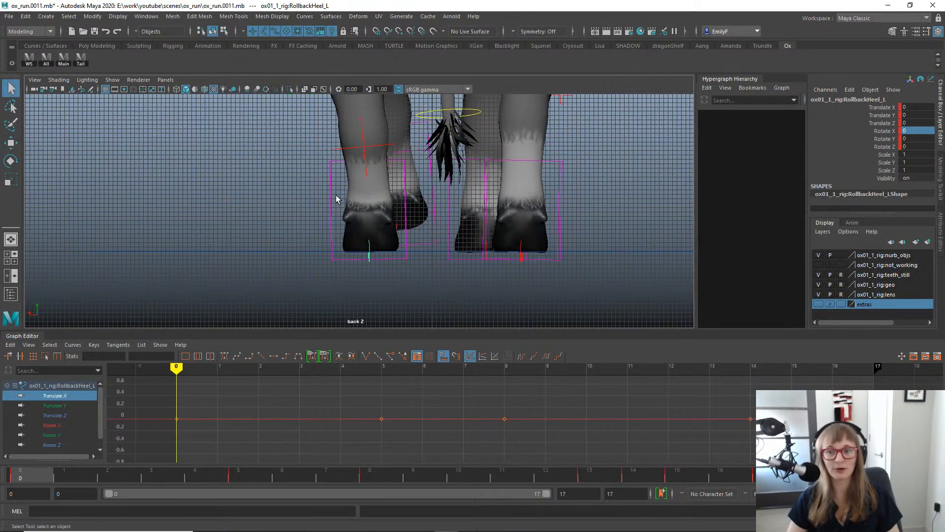
left_click(332, 200)
key("w")
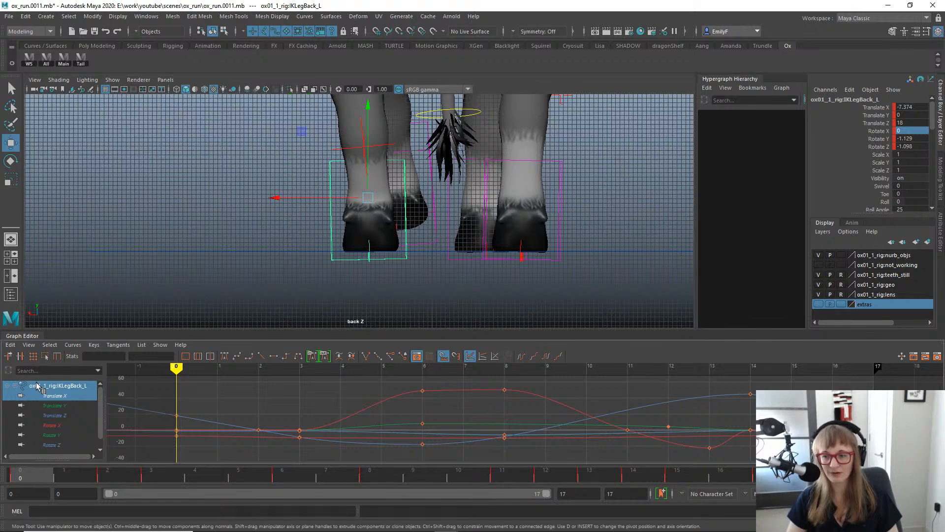
left_click(71, 397)
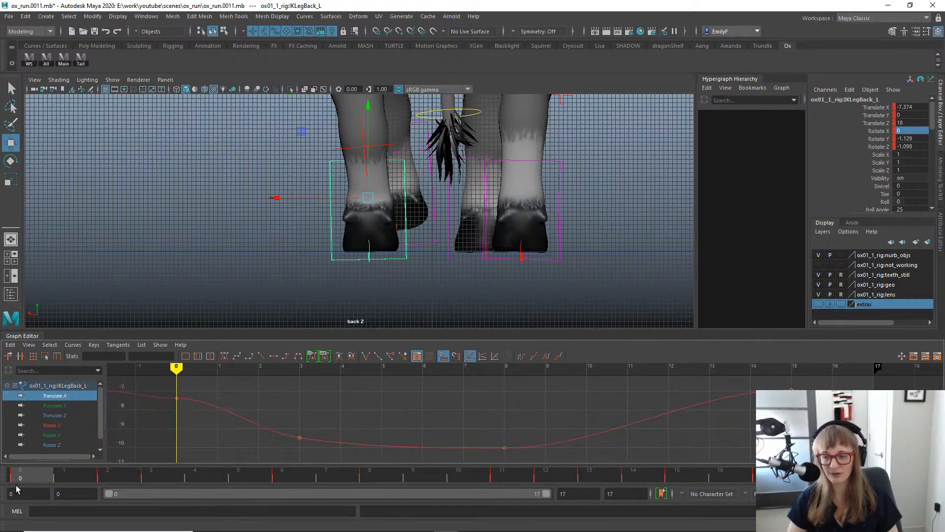
scroll(296, 233, "down", 3)
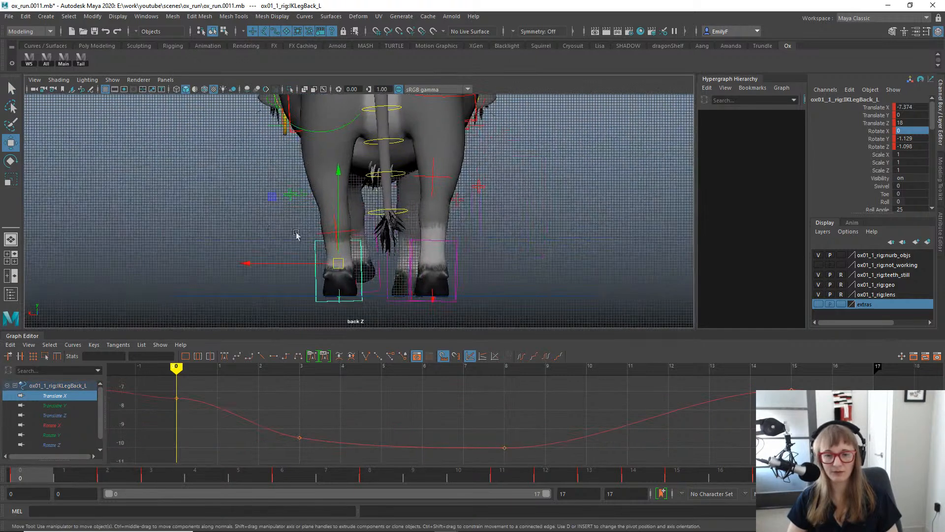
left_click_drag(148, 389, 217, 411)
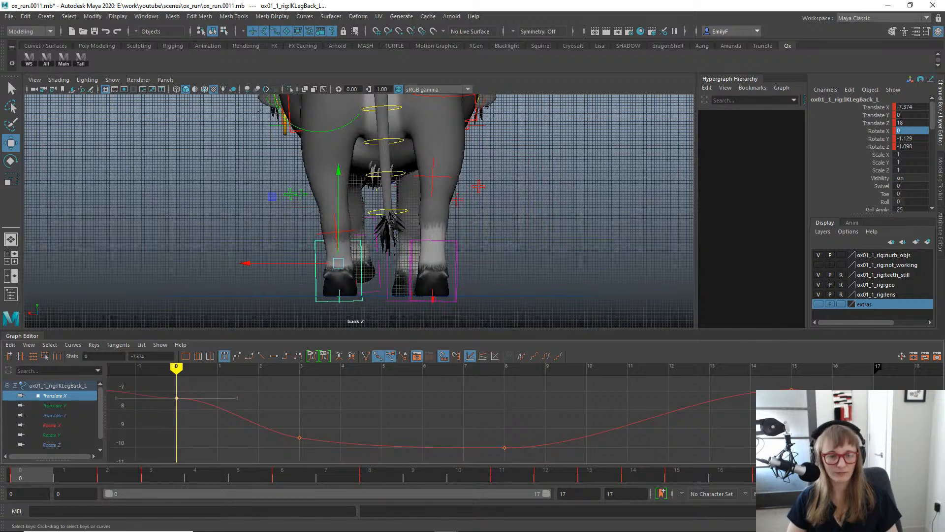
mouse_move(391, 388)
middle_mouse_down("shift")
mouse_move(382, 460)
mouse_move(385, 401)
middle_mouse_up("shift")
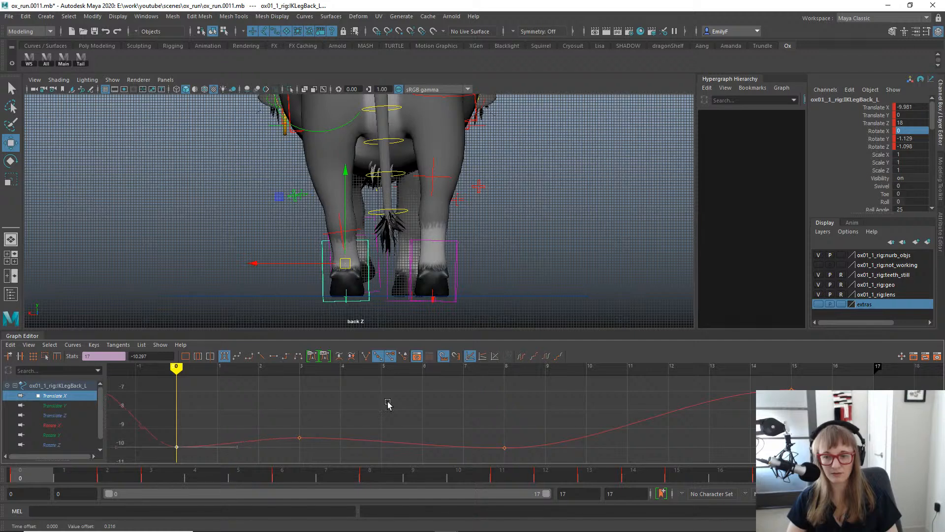
Copy the left rear foot's frame 0 Translate X key to frame 4 and delete the key at frame 3.
left_click(121, 479)
left_click_drag(137, 477, 208, 482)
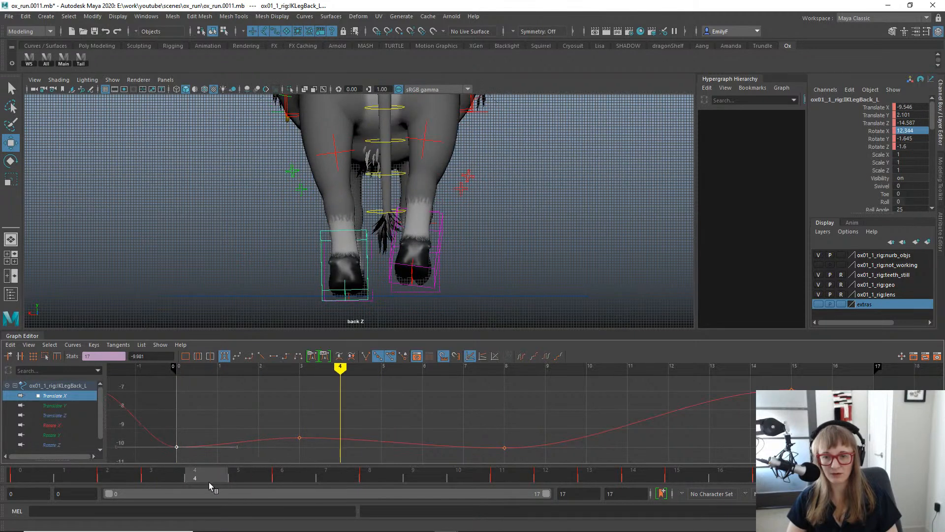
left_click_drag(124, 419, 201, 455)
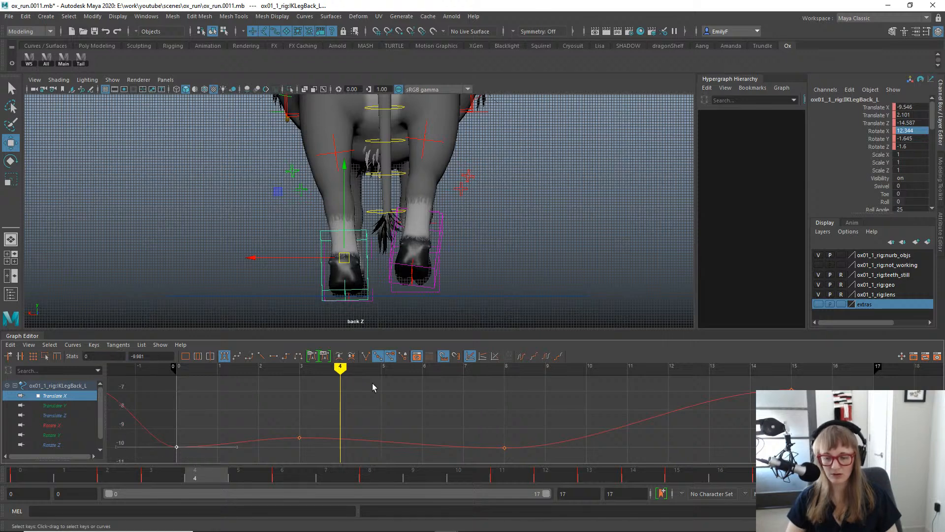
key("ctrl+c")
key("ctrl+v")
left_click_drag(277, 412, 316, 447)
key("Delete")
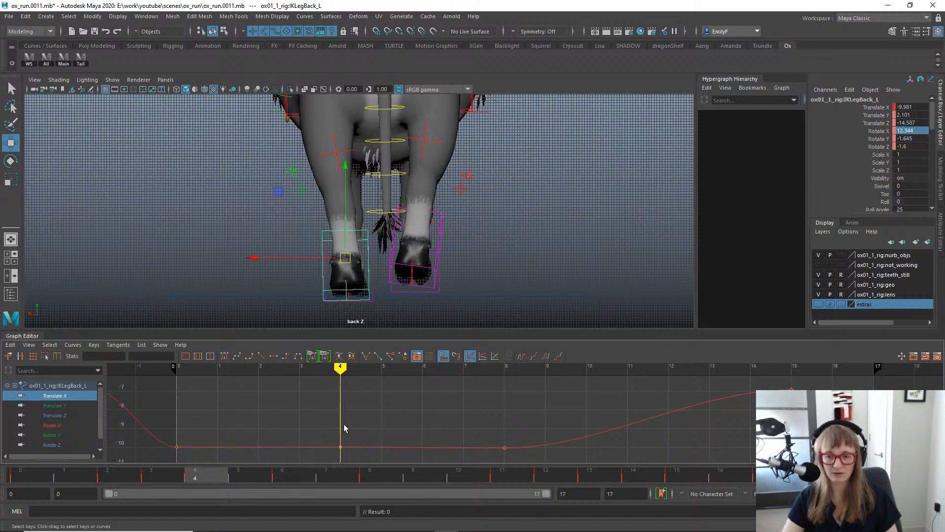
Key the left rear foot's Translate X at -9.981 on frame 14 and remove the key at frame 15.
left_click_drag(92, 476, 588, 477)
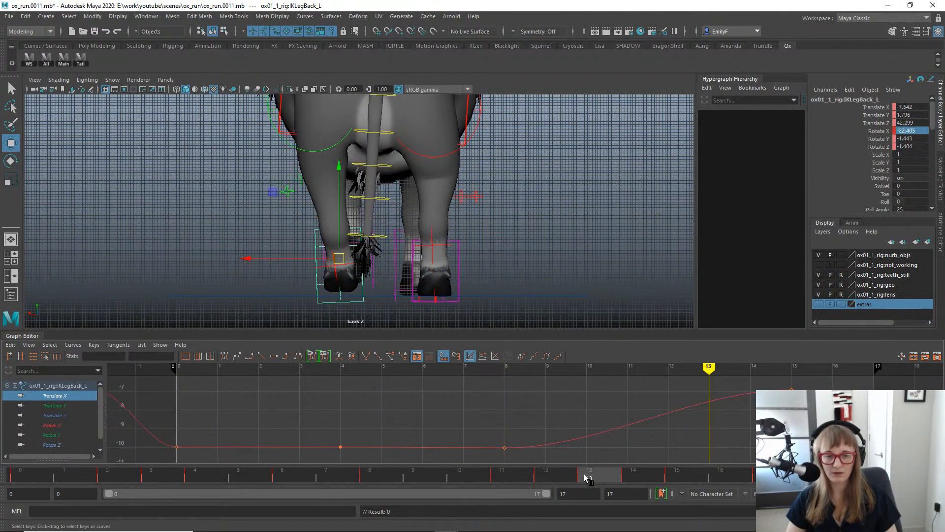
left_click_drag(655, 383, 744, 403)
left_click_drag(594, 481, 655, 459)
left_click(874, 447)
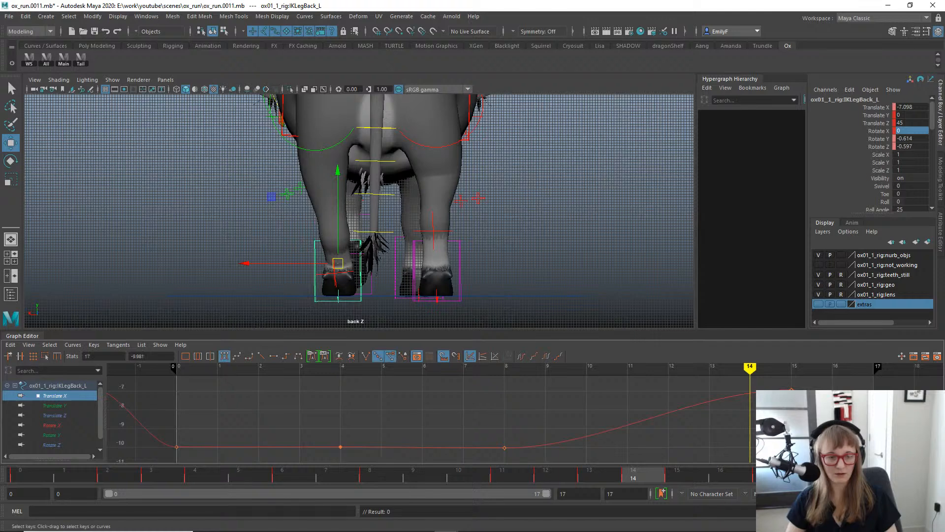
key("Return")
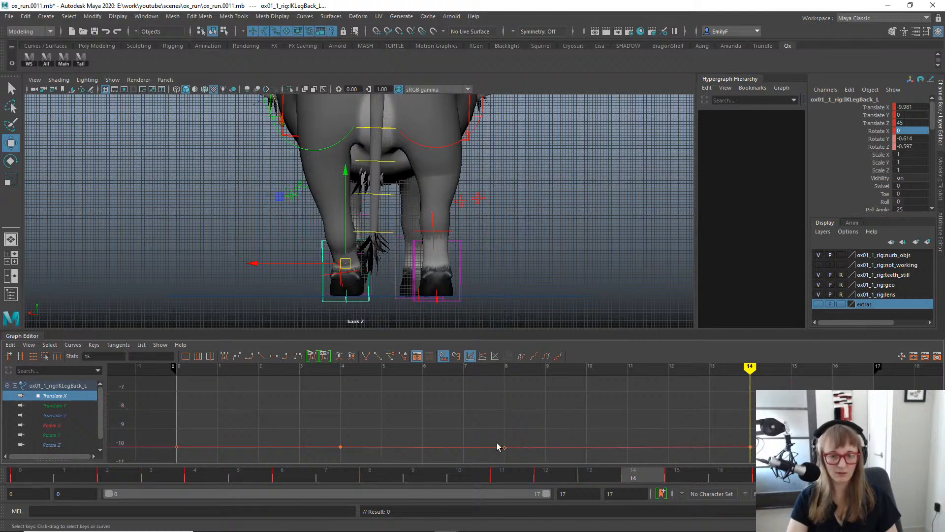
Move the left rear foot's Translate X key from frame 8 to frame 9, raise it to -6.242, and play back the cycle.
left_click_drag(440, 429, 512, 450)
middle_click_drag(539, 445, 605, 403)
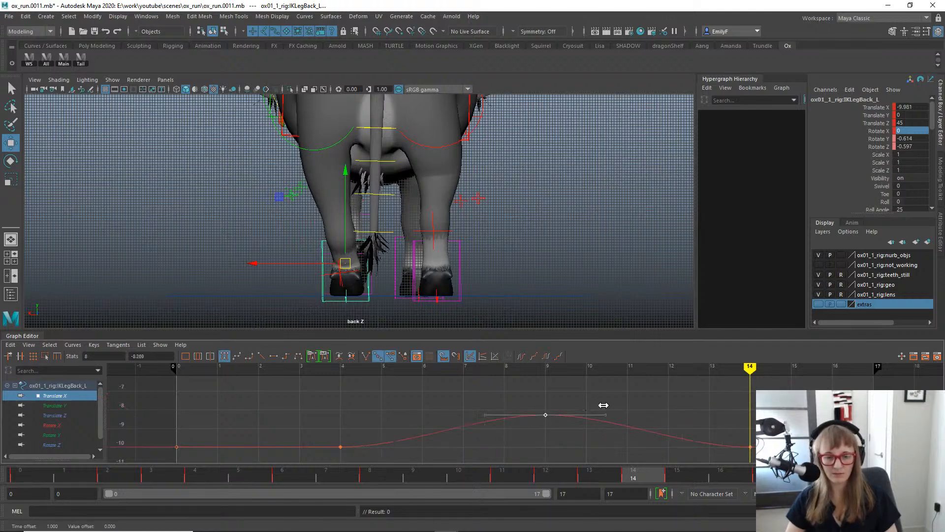
left_click_drag(320, 474, 413, 474)
left_click_drag(74, 472, 445, 439)
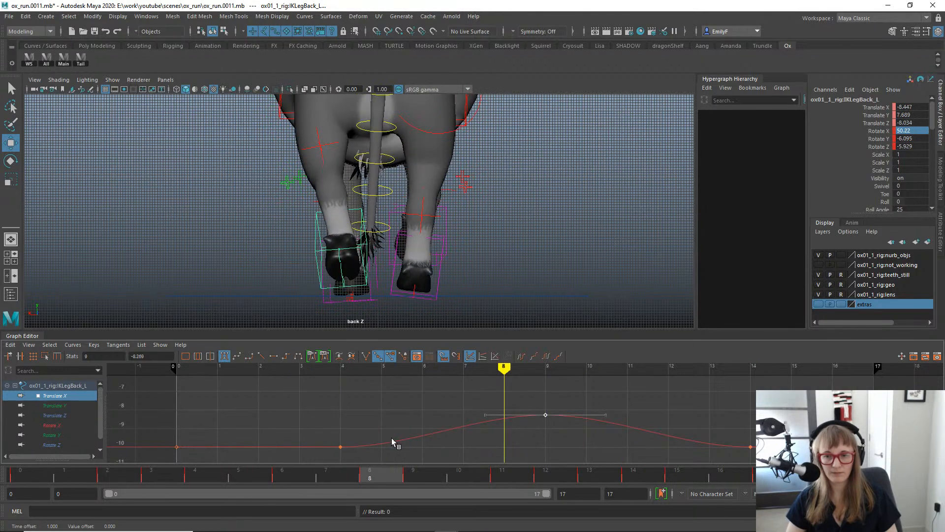
mouse_move(556, 426)
middle_mouse_down()
mouse_move(567, 368)
mouse_move(570, 390)
mouse_move(556, 415)
middle_mouse_up()
key("q")
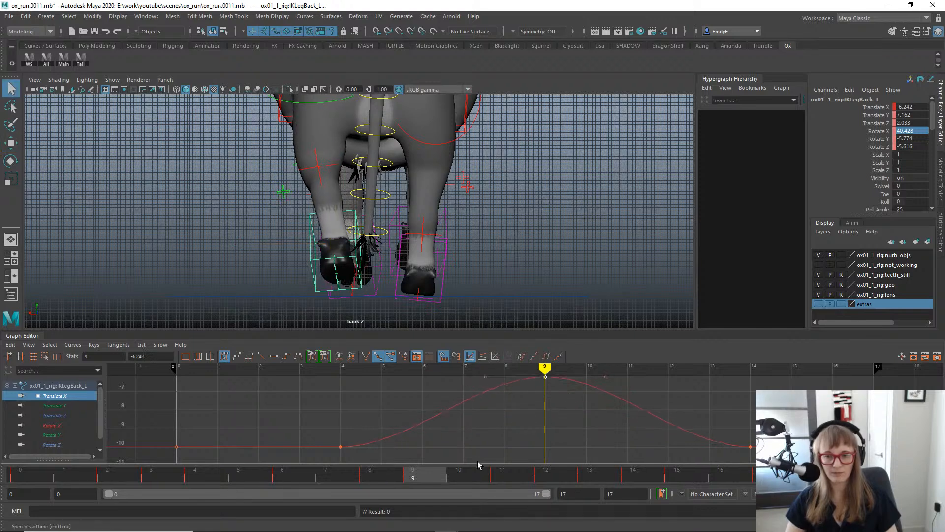
key("alt+v")
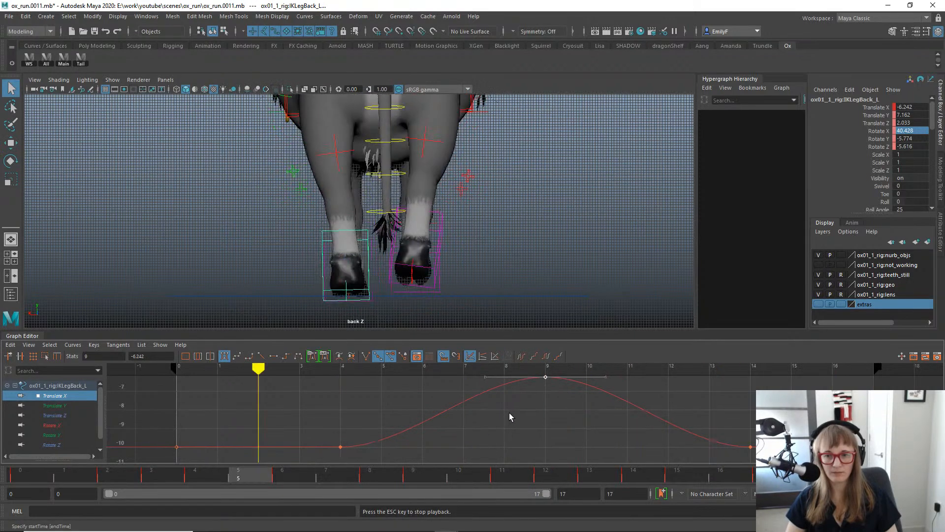
right_click_drag(575, 238, 177, 114, "alt")
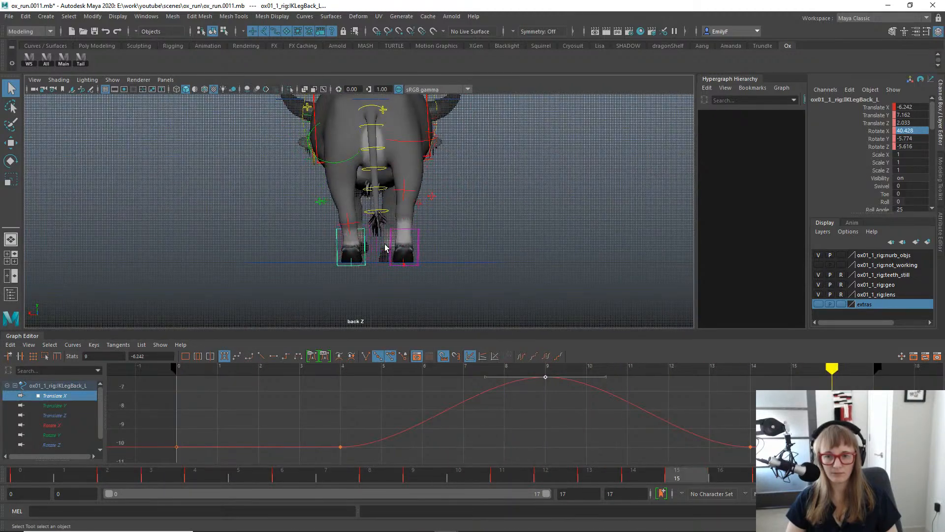
key("alt+v")
Raise the left rear foot's whole Translate X curve so its planted frames sit at -7.953, and save the scene after checking playback.
left_click_drag(152, 477, 0, 433)
left_click_drag(142, 416, 547, 436)
key("w")
middle_click_drag(528, 432, 525, 420, "shift")
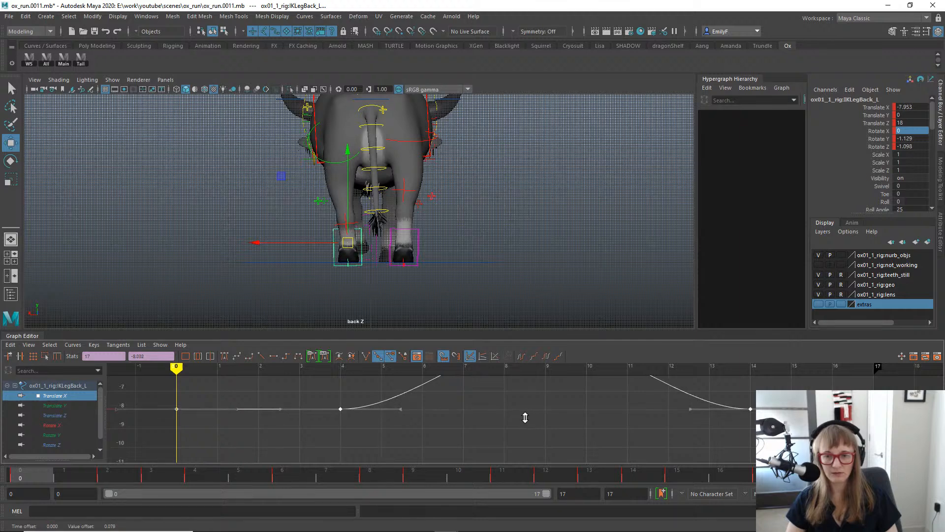
key("q")
key("alt+v")
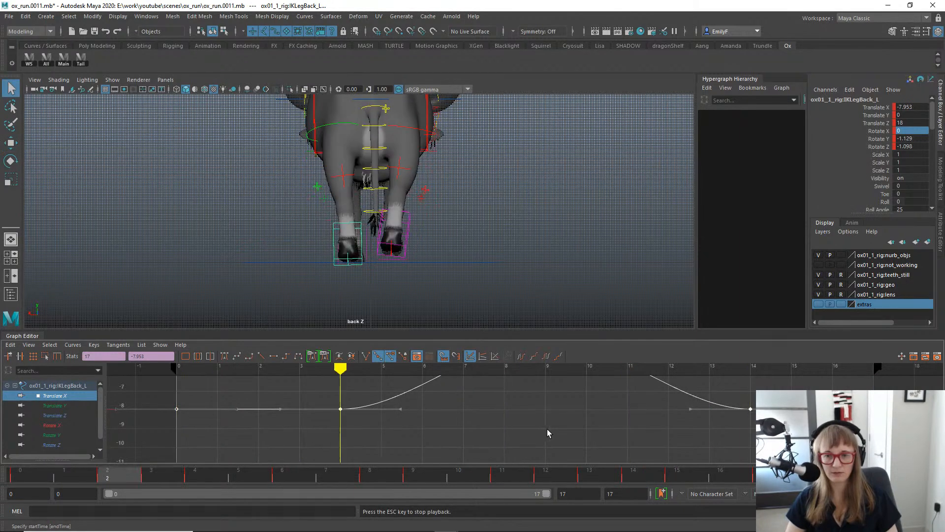
key("alt+v")
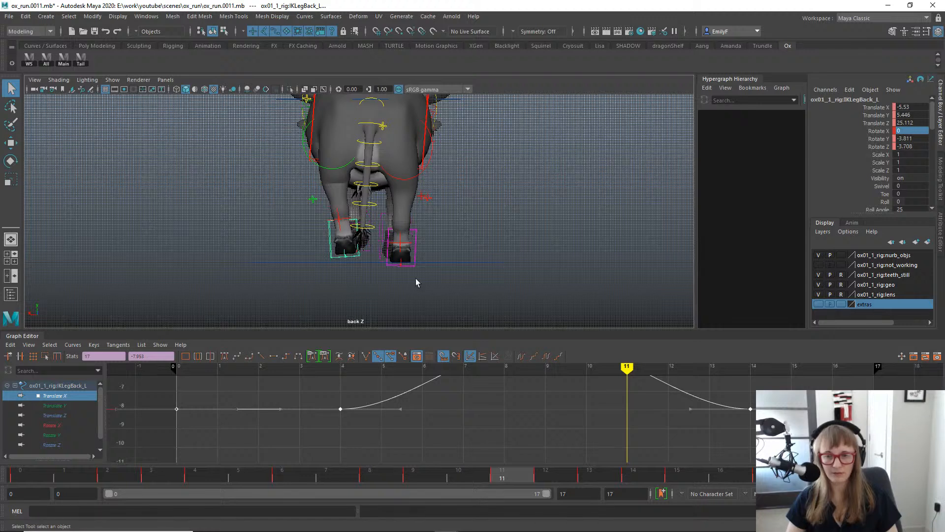
key("ctrl+s")
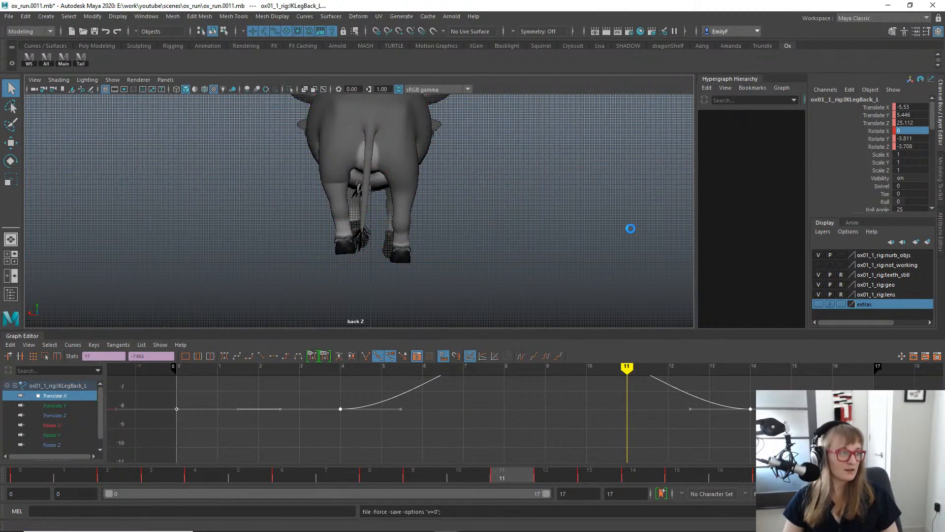
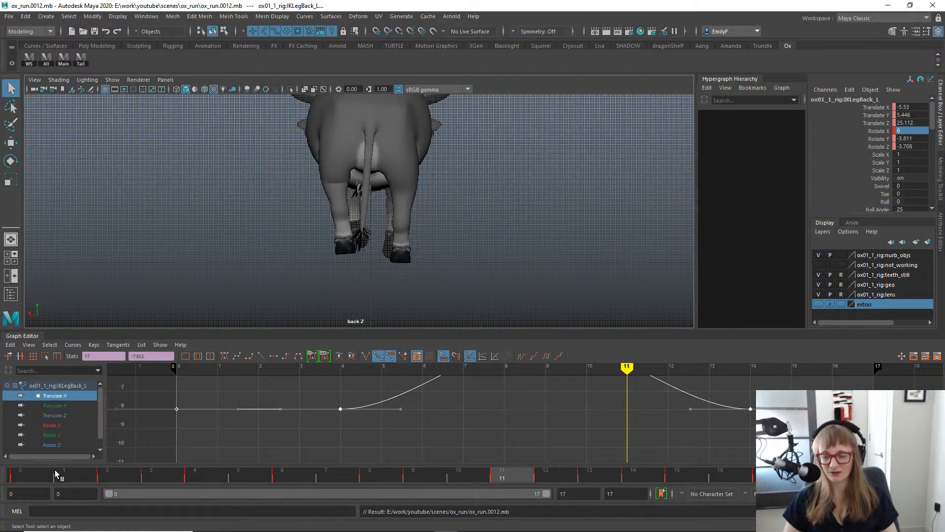
Scrub frames 0 to 5 in the back view and examine the left rear foot's placement relative to the right.
mouse_move(133, 469)
left_mouse_down()
mouse_move(54, 474)
mouse_move(146, 475)
left_mouse_up()
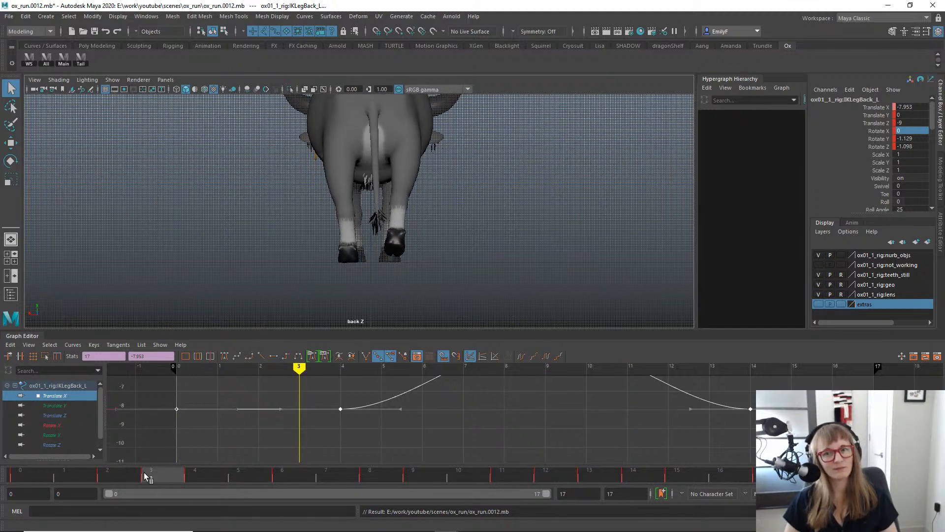
left_click_drag(146, 476, 2, 474)
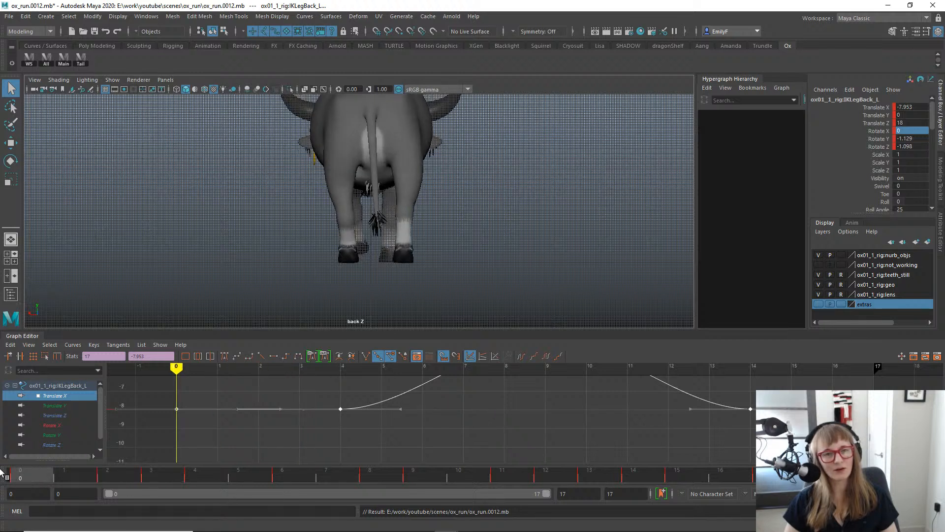
left_click_drag(70, 477, 1, 475)
scroll(257, 281, "up", 2)
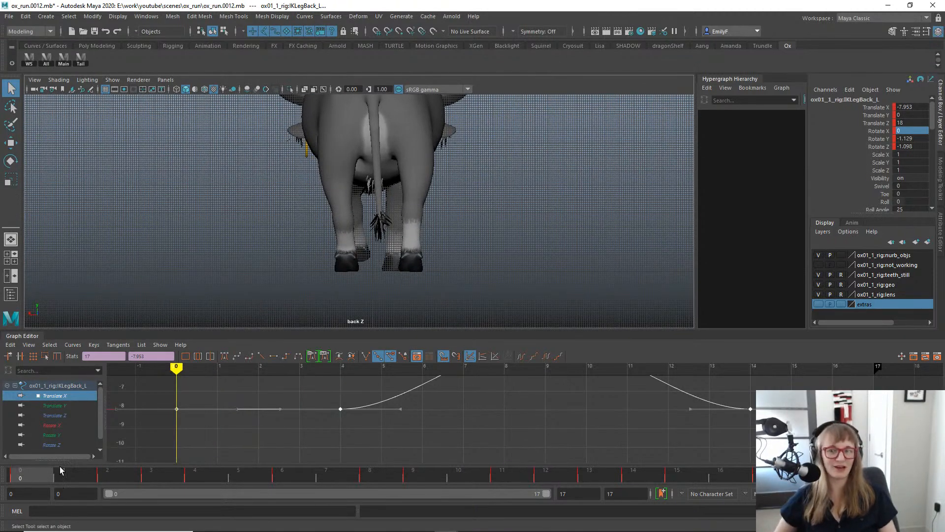
left_click_drag(70, 474, 264, 424)
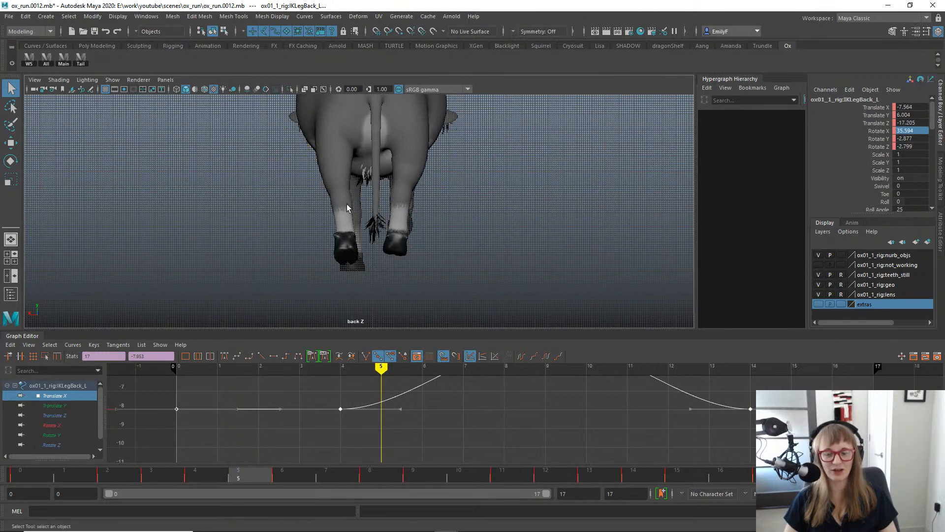
right_click_drag(396, 250, 480, 241, "alt")
left_click_drag(85, 478, 30, 476)
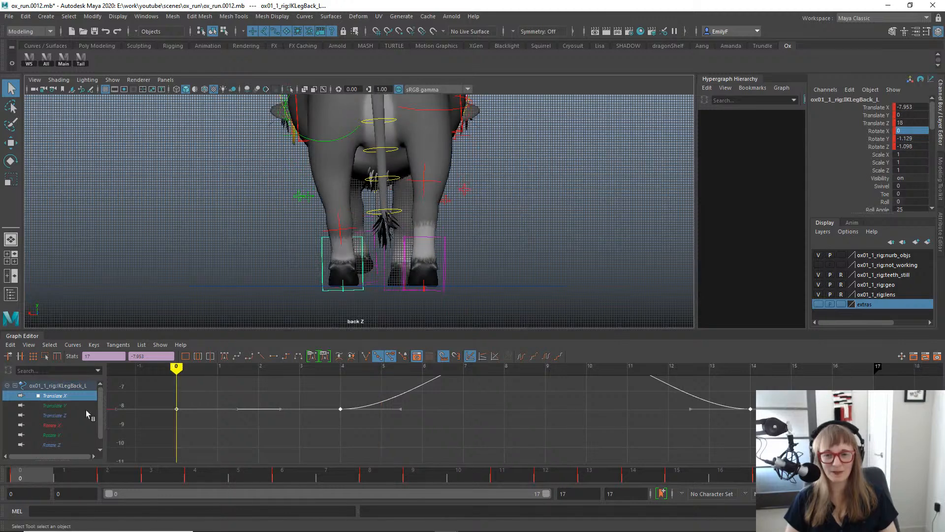
Inspect the right rear foot control's Translate X curve and scrub through the cycle to frame 14 to check its landing.
left_click(444, 240)
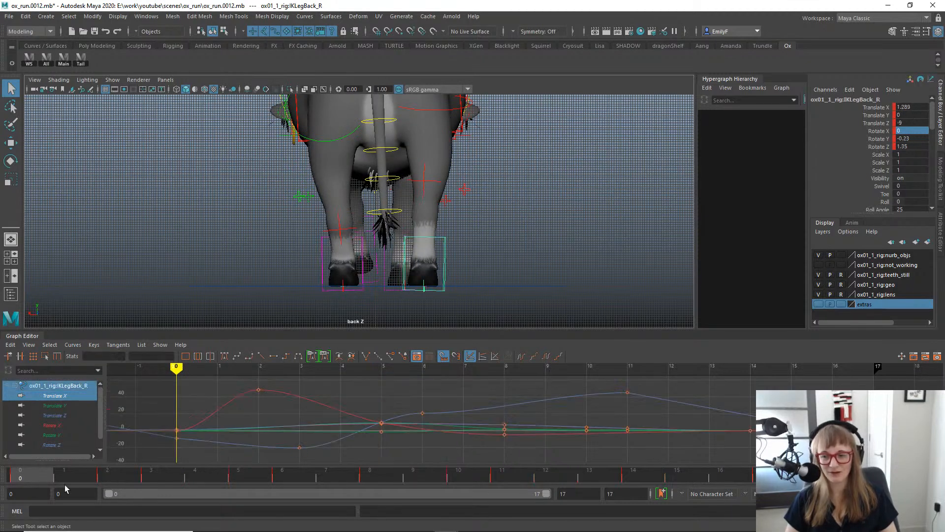
left_click_drag(40, 481, 0, 463)
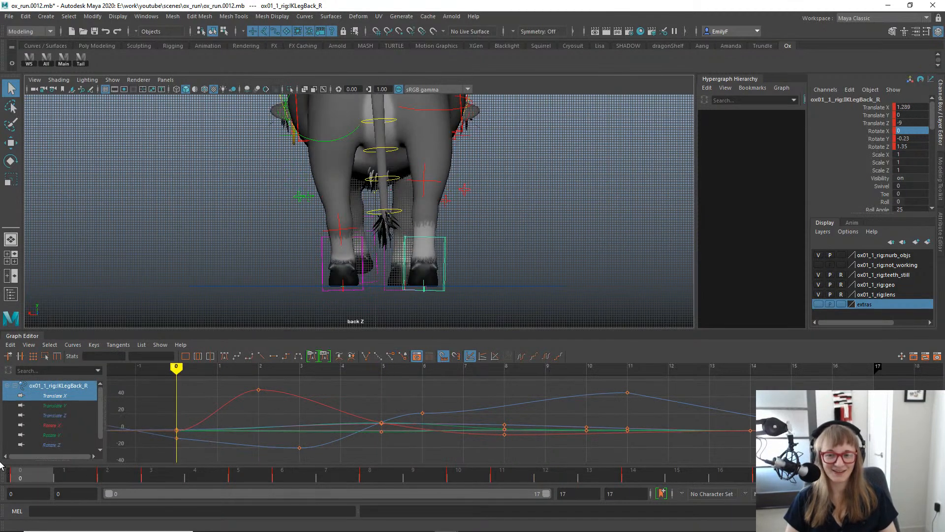
scroll(504, 244, "up", 1)
left_click(54, 416)
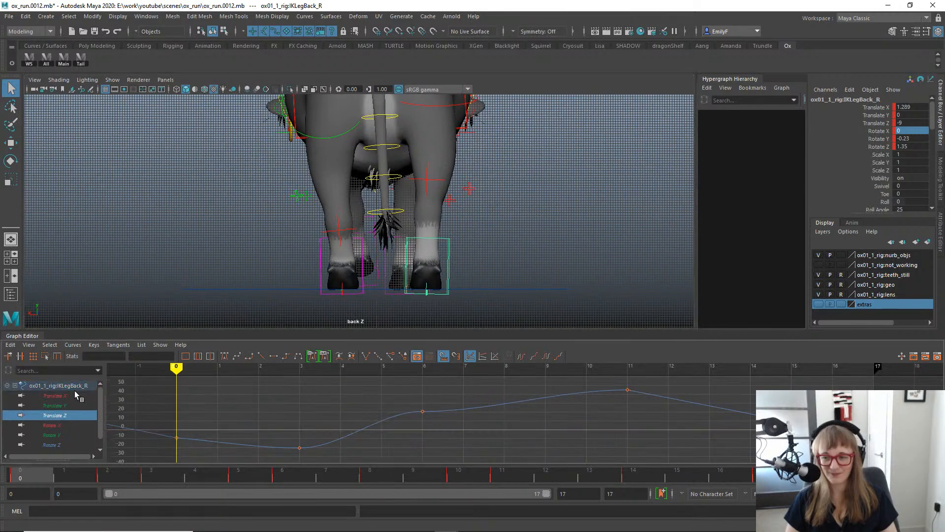
left_click(73, 395)
left_click_drag(53, 467, 1, 455)
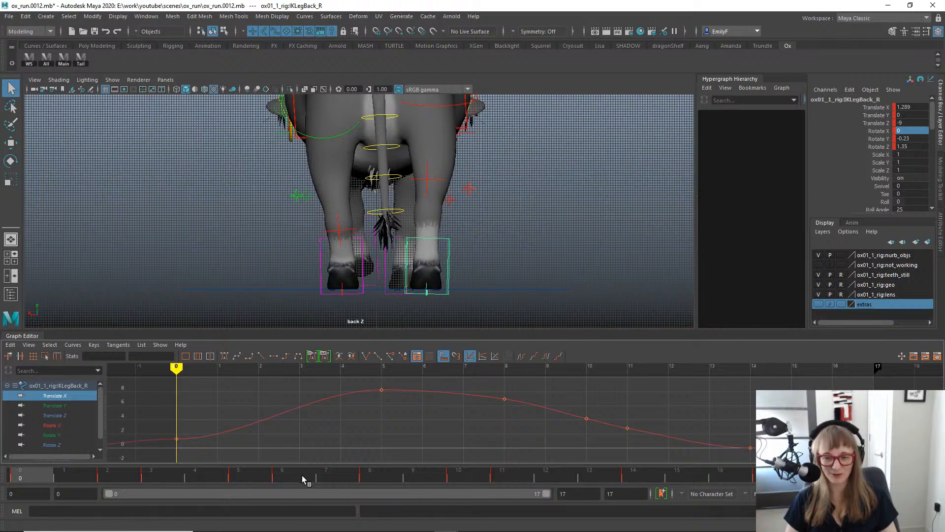
left_click_drag(302, 474, 633, 453)
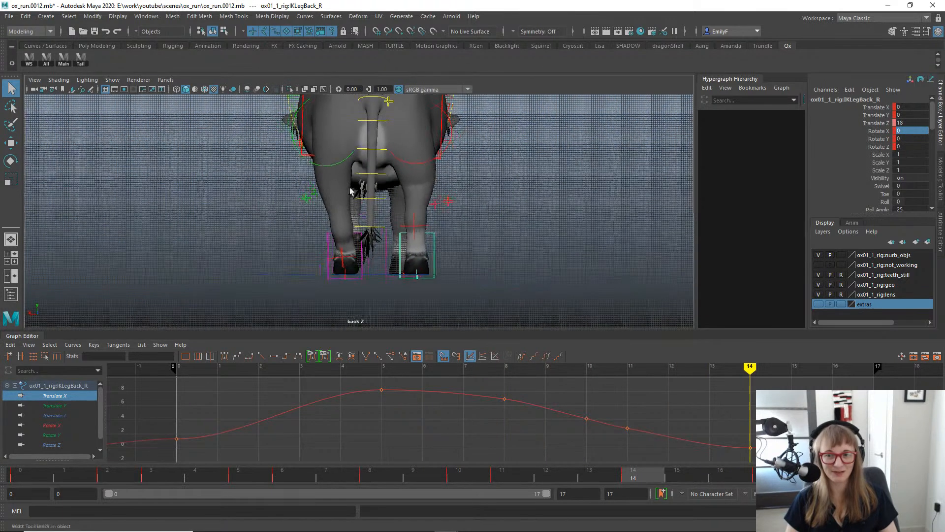
Switch from the back view to the perspective view and select the ox's left rear rump control.
middle_click_drag(352, 191, 376, 206, "alt")
key("space")
left_click_drag(510, 200, 498, 178)
left_click_drag(238, 243, 517, 223, "alt")
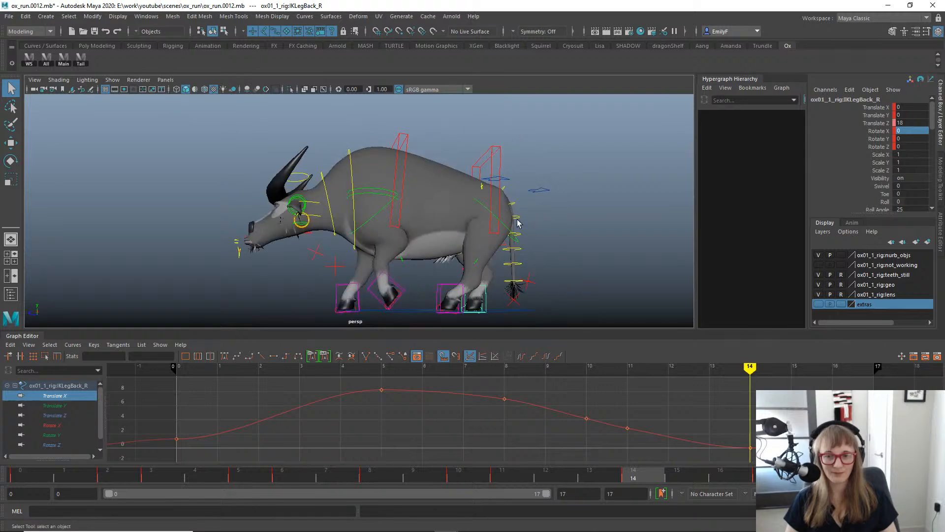
left_click(507, 229)
key("e")
middle_click_drag(506, 234, 398, 214, "alt")
right_click_drag(398, 214, 441, 217, "alt")
key("w")
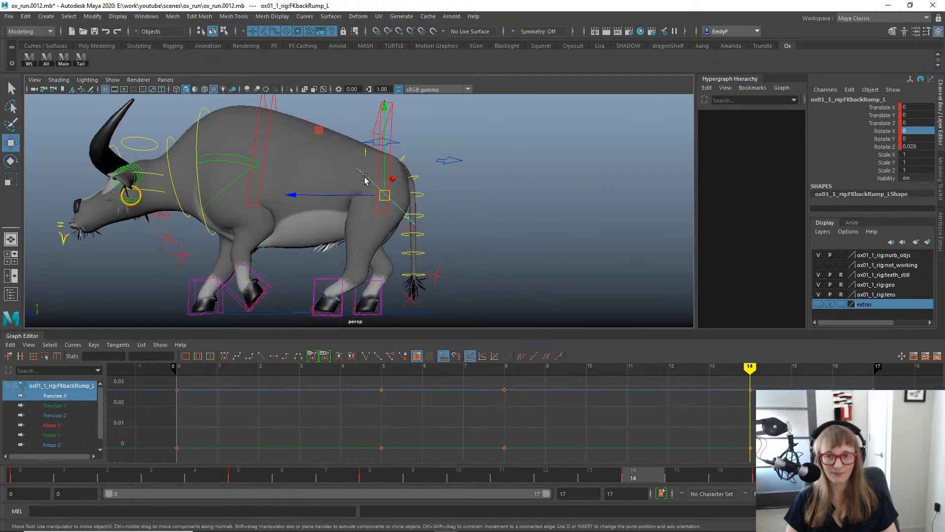
At frame 4, move the left rump control to about Translate X -2.214, Y -2.374 and Z 0.493.
left_click_drag(364, 177, 311, 182, "alt")
key("ctrl+z")
right_click_drag(363, 207, 337, 179, "alt")
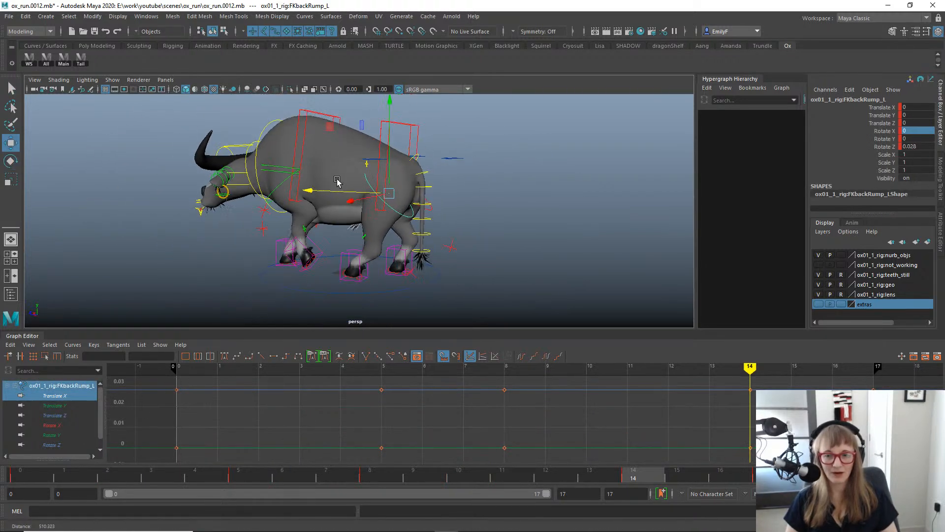
left_click_drag(337, 181, 363, 191, "alt")
key("q")
right_click_drag(344, 189, 357, 194, "alt")
left_click_drag(357, 194, 310, 191, "alt")
key("w")
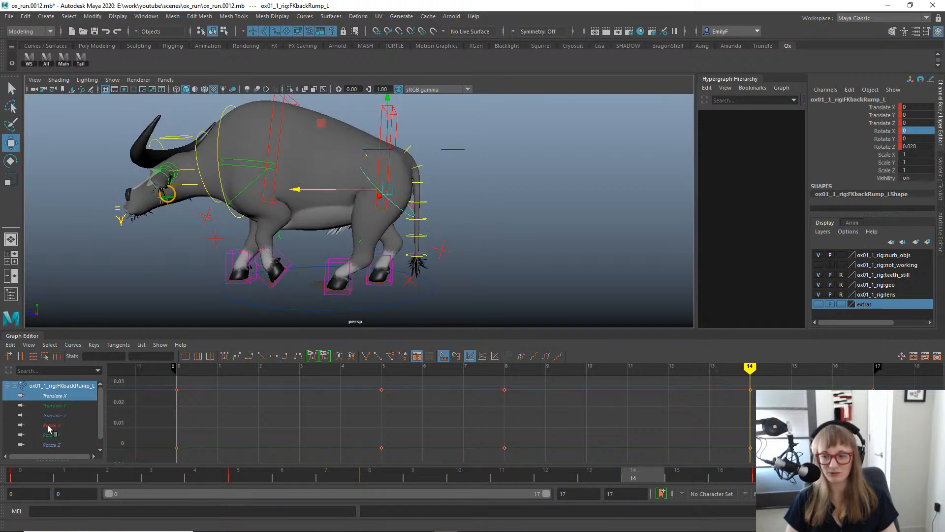
left_click(50, 425)
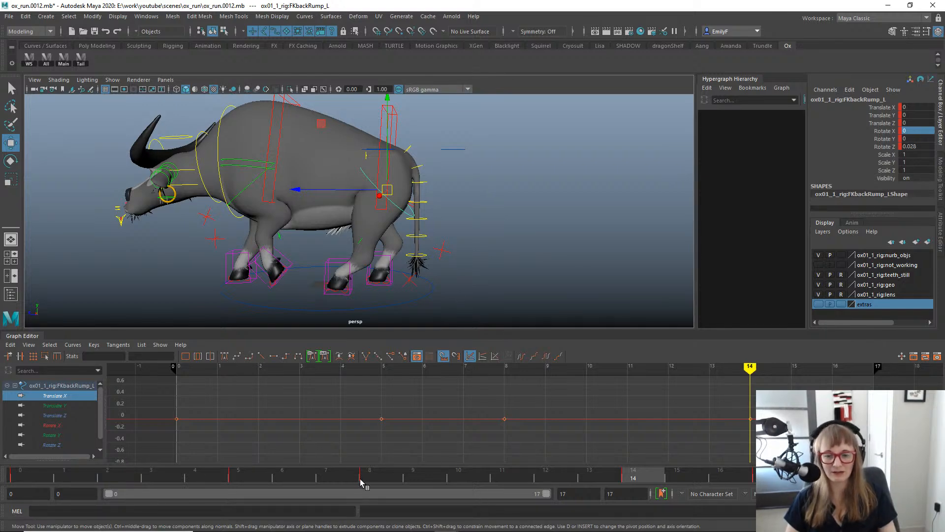
left_click_drag(359, 478, 206, 453)
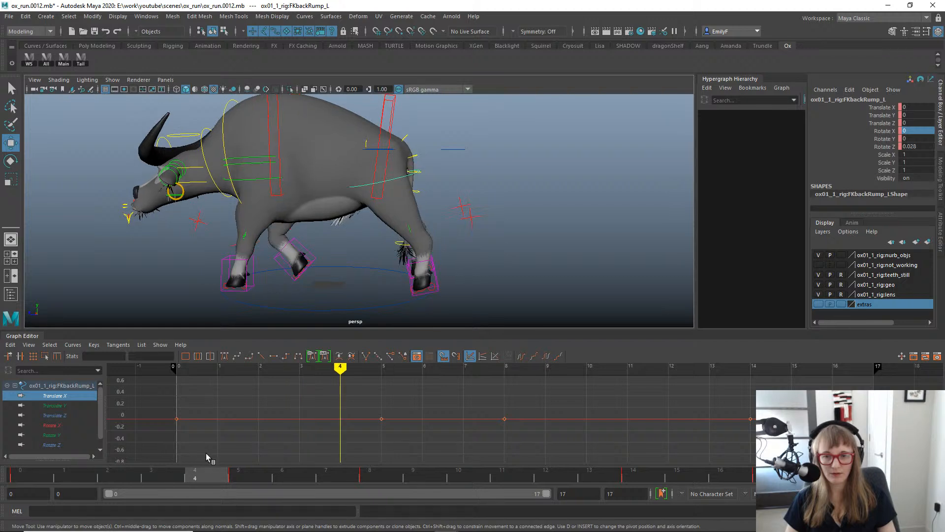
left_click_drag(285, 178, 296, 178)
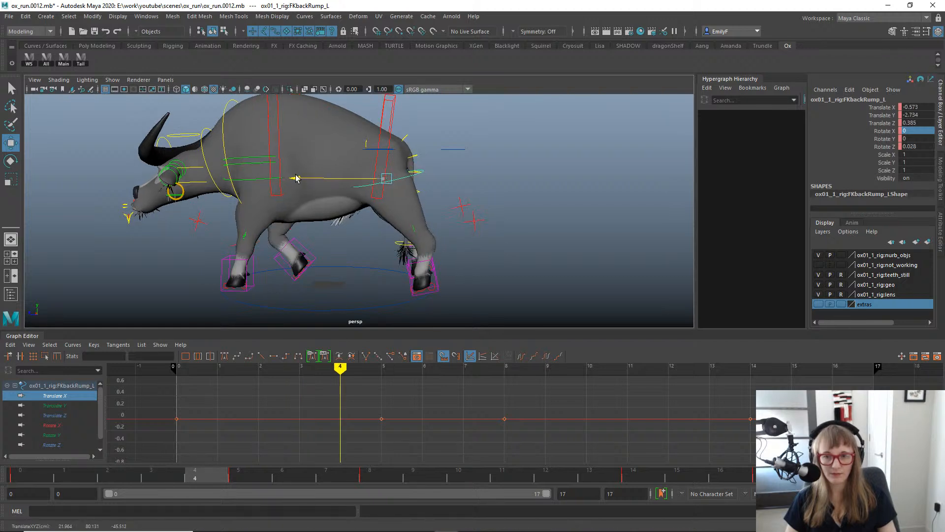
middle_click_drag(387, 137, 384, 141)
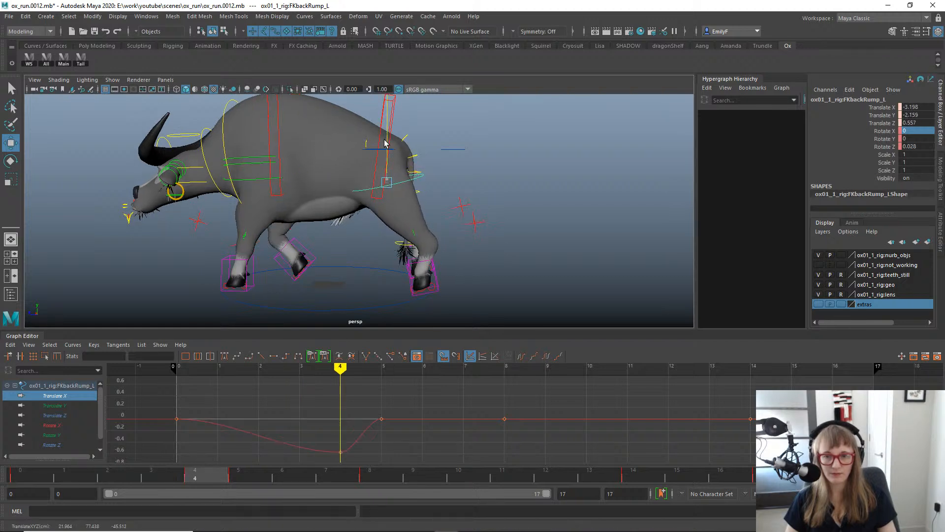
left_click_drag(387, 143, 432, 191, "alt")
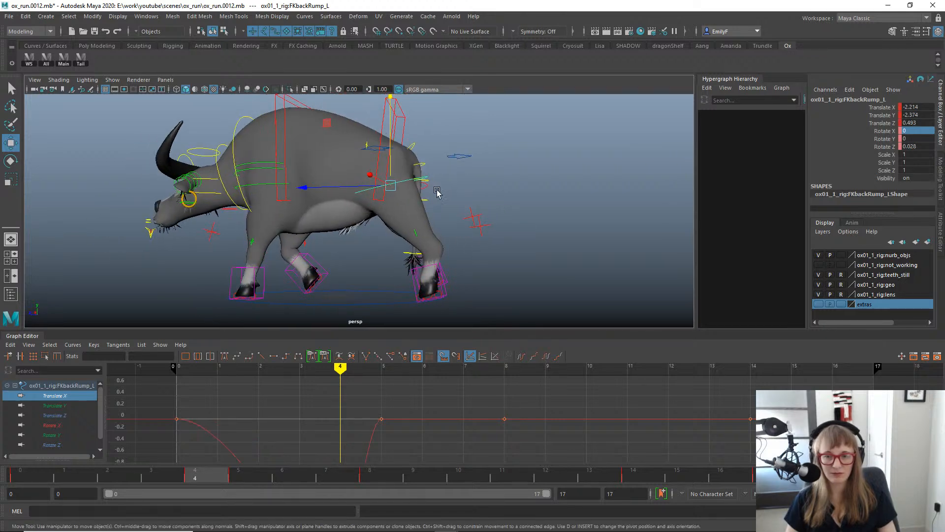
Rotate the left rump control to Rotate Z -9.083 at frame 4 and delete its frame 5 keys on all channels.
key("e")
left_click_drag(472, 220, 466, 234)
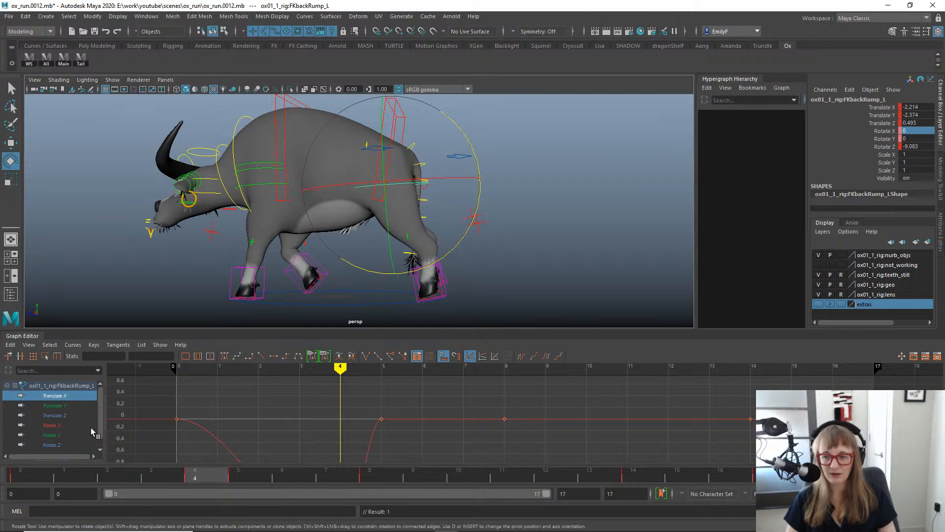
left_click(51, 444, "shift")
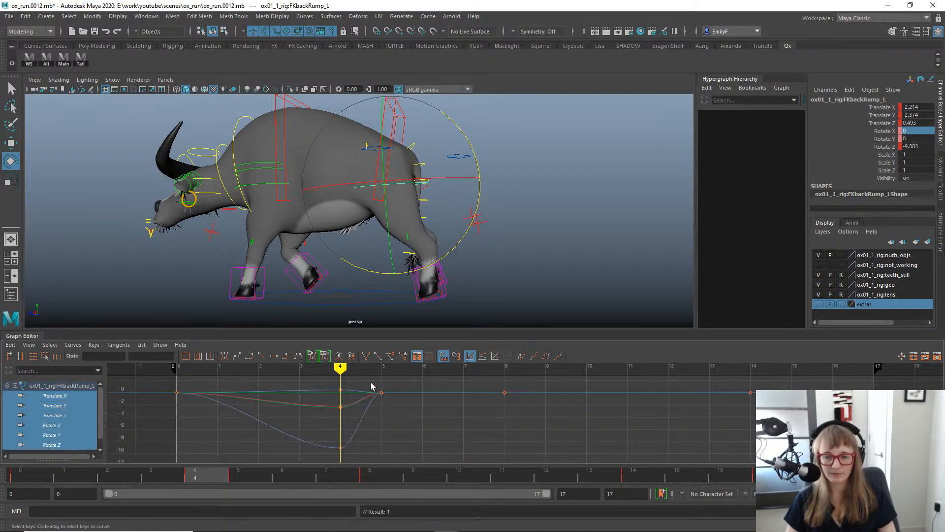
key("Delete")
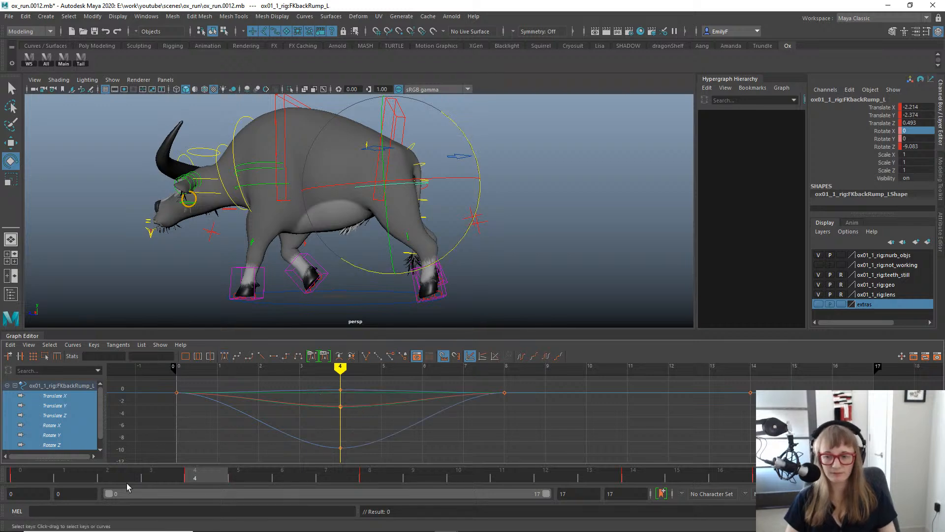
At frame 14, move the left rump control to Translate X -2.509, Y 2.64, Z 0.15 and rotate it to Rotate Z -4.712.
left_click_drag(104, 477, 635, 432)
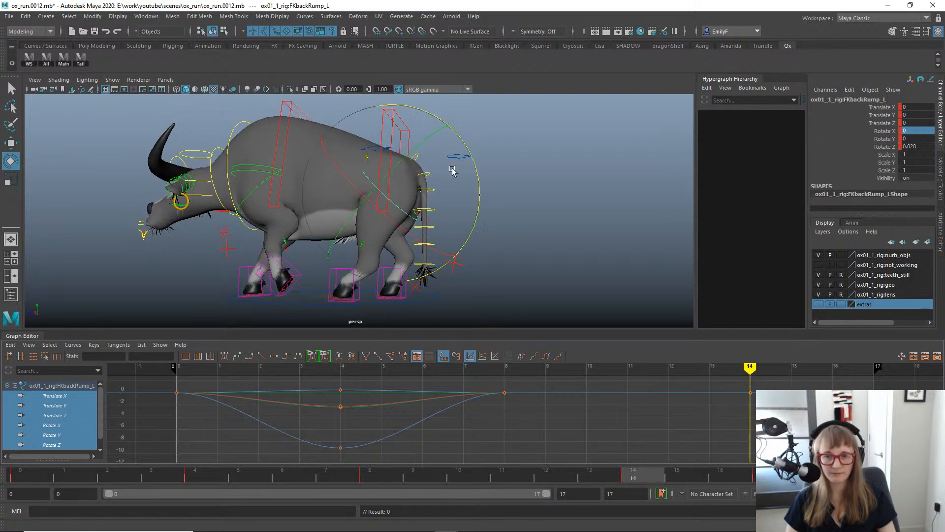
key("w")
left_click_drag(309, 196, 306, 196)
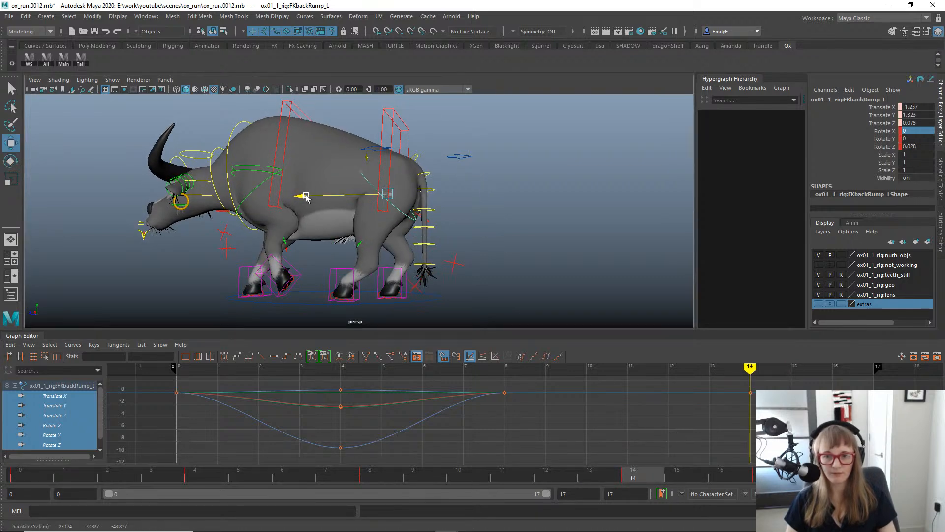
key("e")
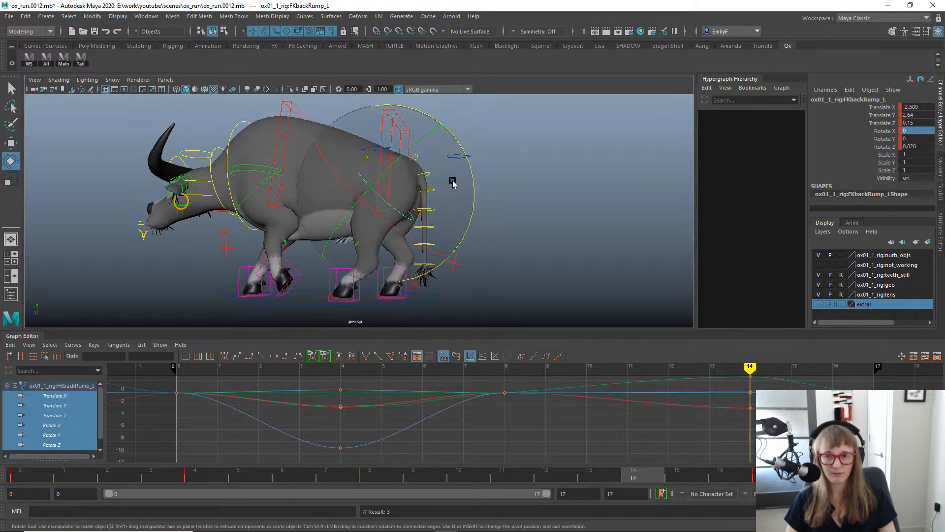
left_click_drag(475, 197, 474, 206)
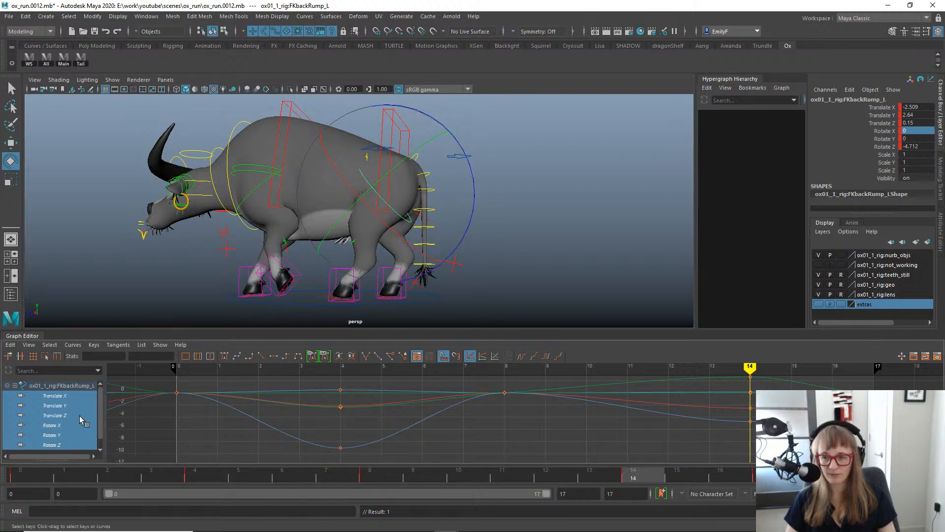
Isolate the left rump's Rotate Z curve and delete its key at frame 8.
left_click(70, 445)
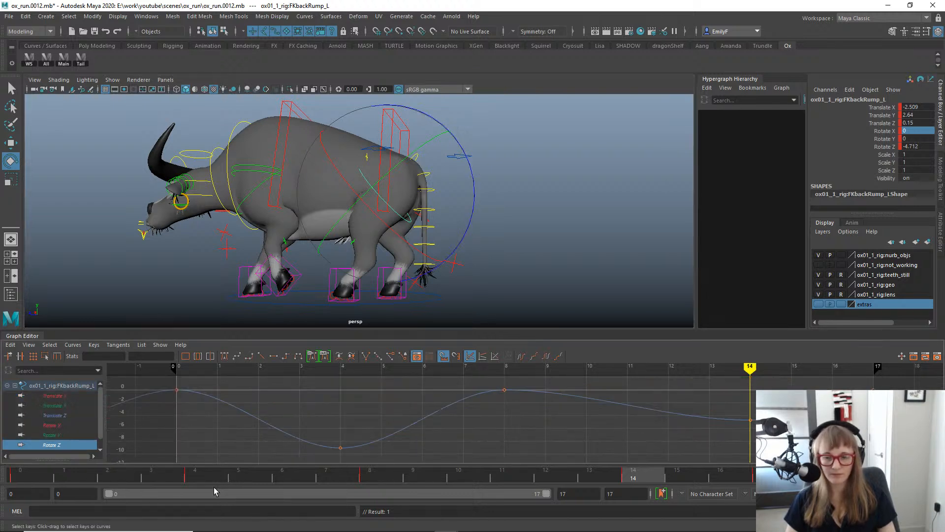
left_click_drag(187, 475, 382, 475)
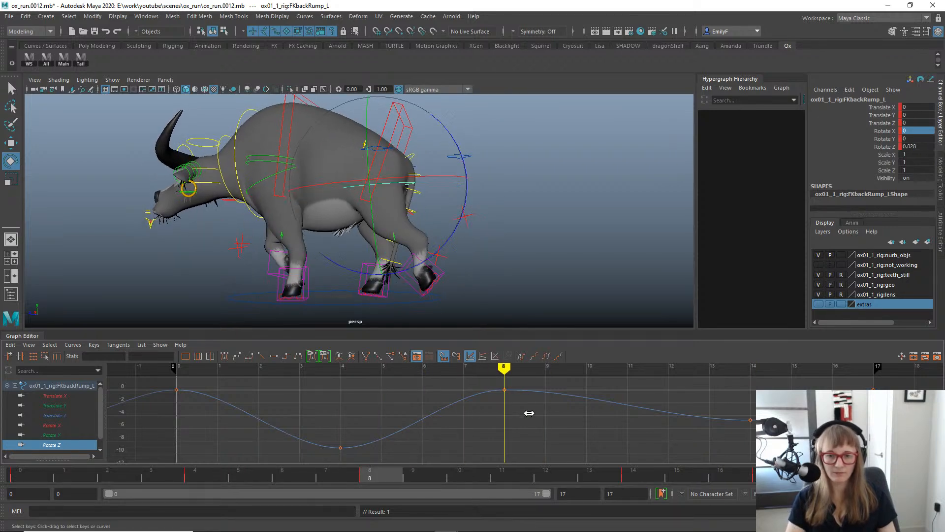
middle_click_drag(530, 413, 545, 414)
left_click_drag(468, 369, 469, 369)
key("Delete")
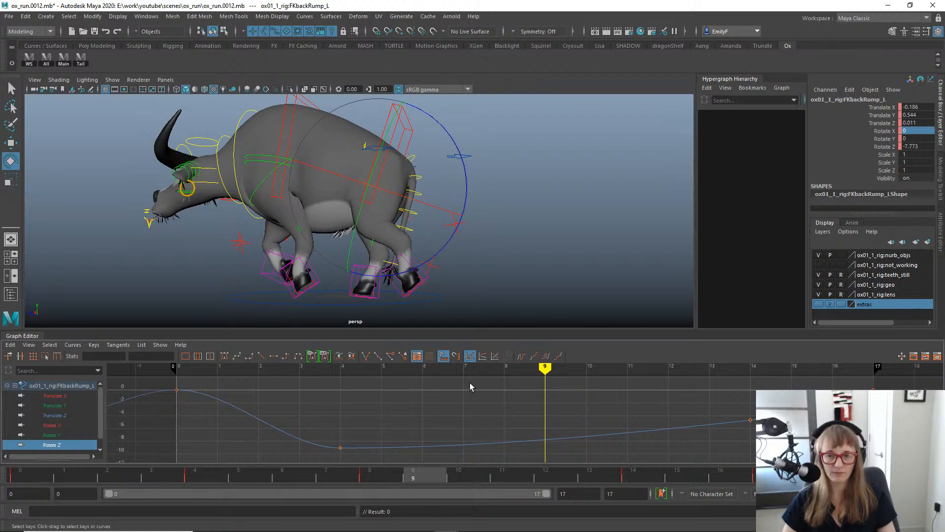
key("q")
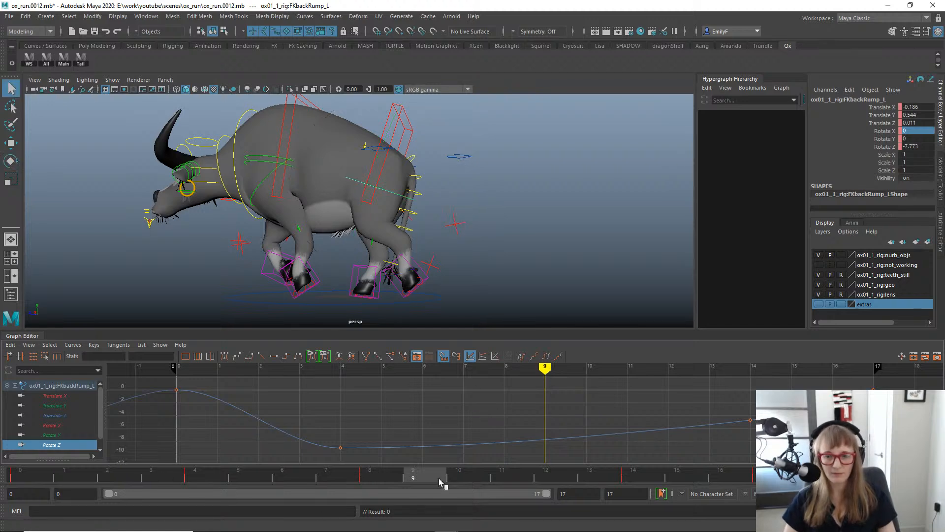
Lower the left rump's Rotate Z keys at frames 0 and 17 to -5.793 and check the pose at frame 4.
left_click_drag(441, 482, 754, 481)
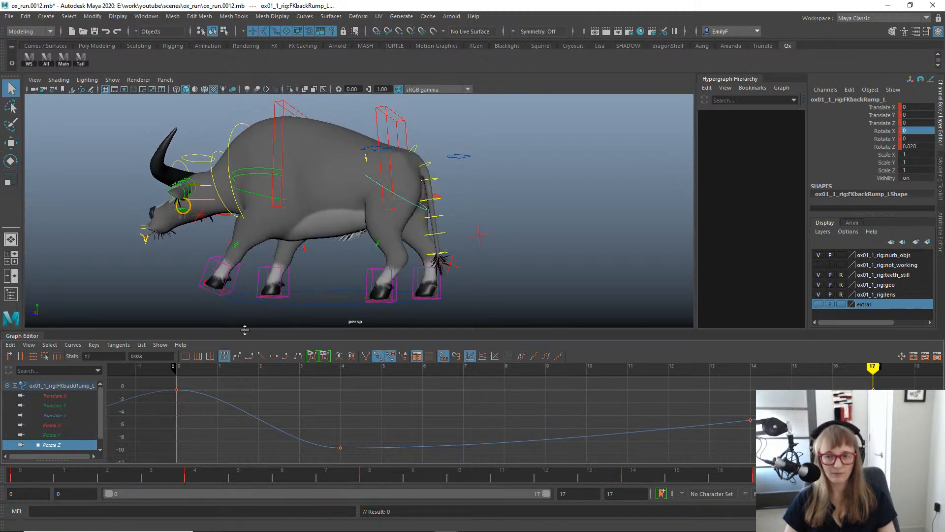
left_click_drag(189, 394, 187, 424)
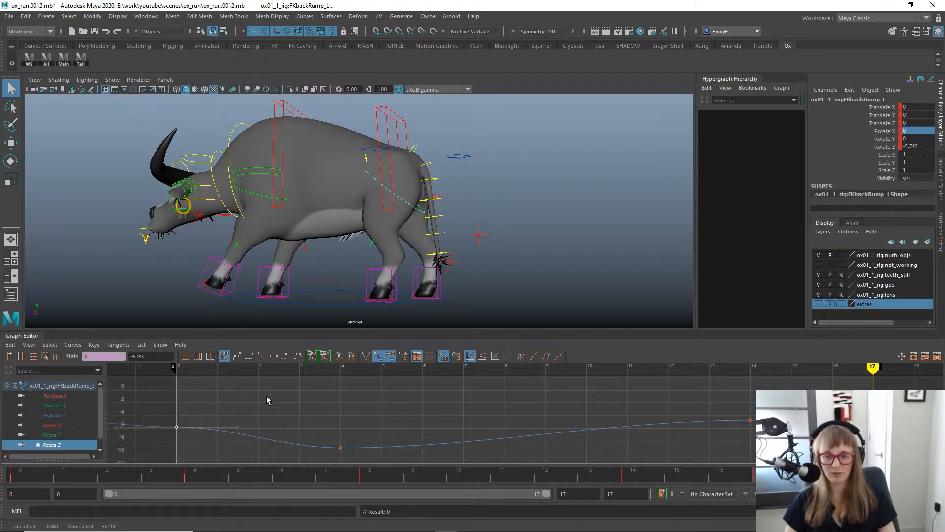
left_click_drag(227, 486, 217, 466)
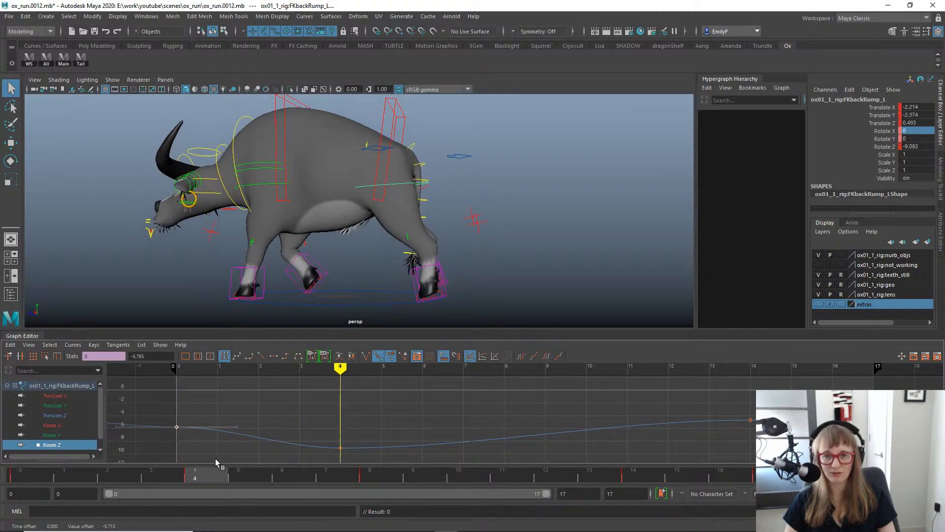
Lower the left rump's whole Rotate Z curve so frame 4 sits at -10.781 and the end keys at -7.491.
left_click_drag(296, 418, 338, 473)
key("w")
mouse_move(331, 433)
middle_mouse_down("shift")
mouse_move(331, 410)
mouse_move(328, 444)
middle_mouse_up("shift")
middle_click_drag(326, 421, 326, 424, "shift")
key("q")
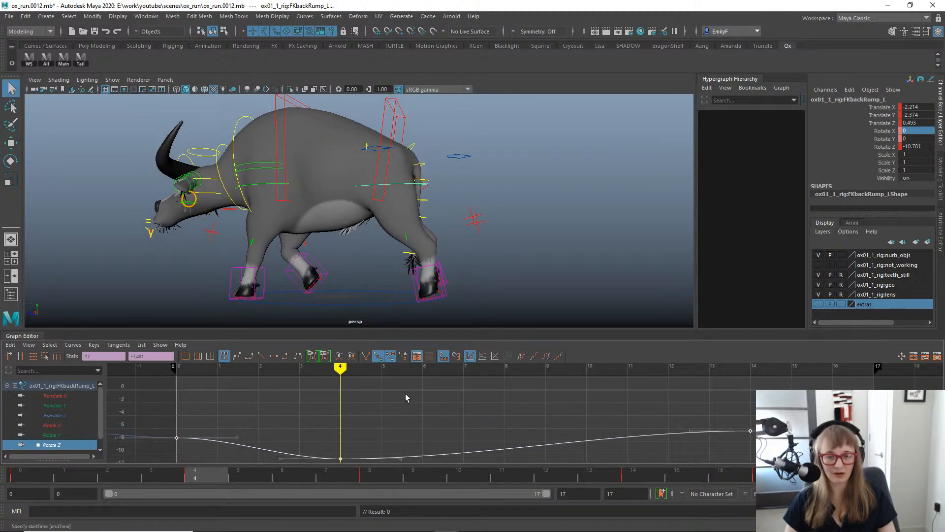
Set the left rump's Rotate Z keys at frames 0 and 17 to -8.148 to smooth the loop, and play back the cycle.
key("a")
right_click_drag(437, 427, 451, 413, "alt+shift")
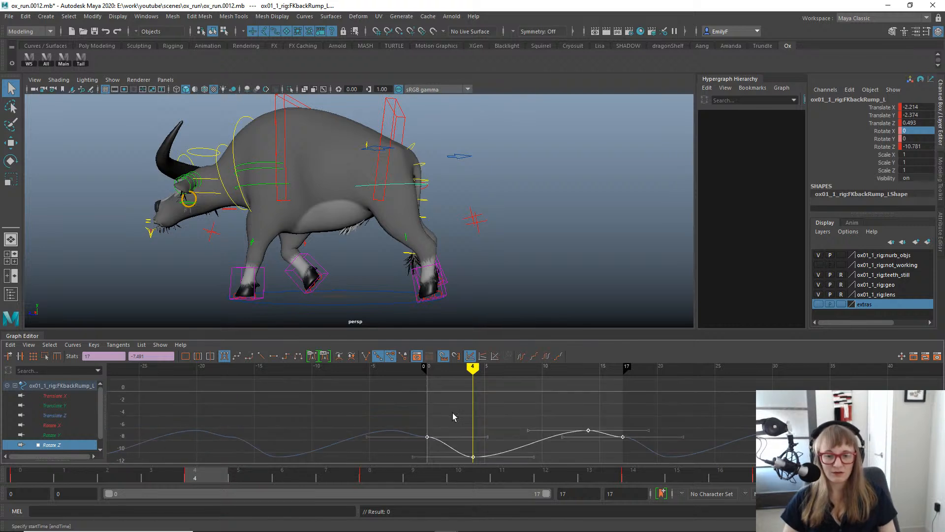
middle_click_drag(447, 418, 437, 385, "alt")
right_click_drag(405, 422, 409, 418, "alt+shift")
left_click(419, 393)
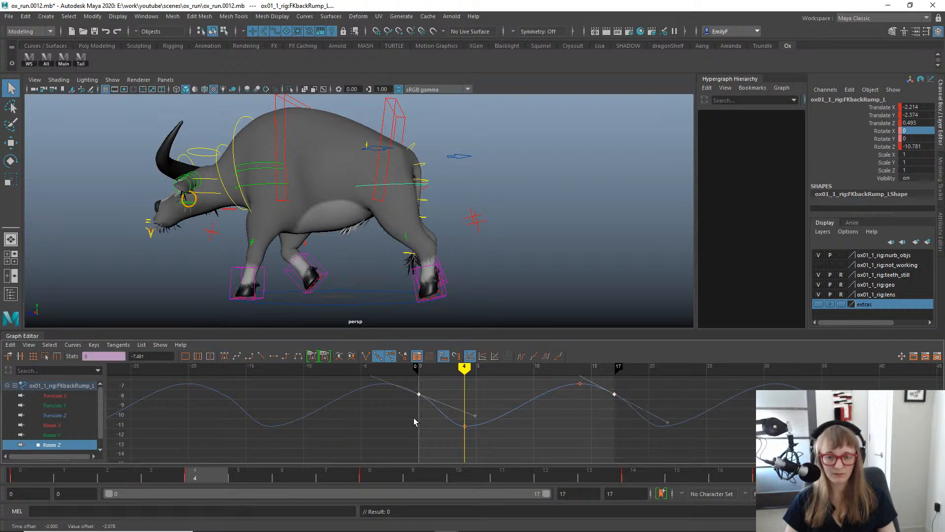
middle_click_drag(414, 422, 409, 433)
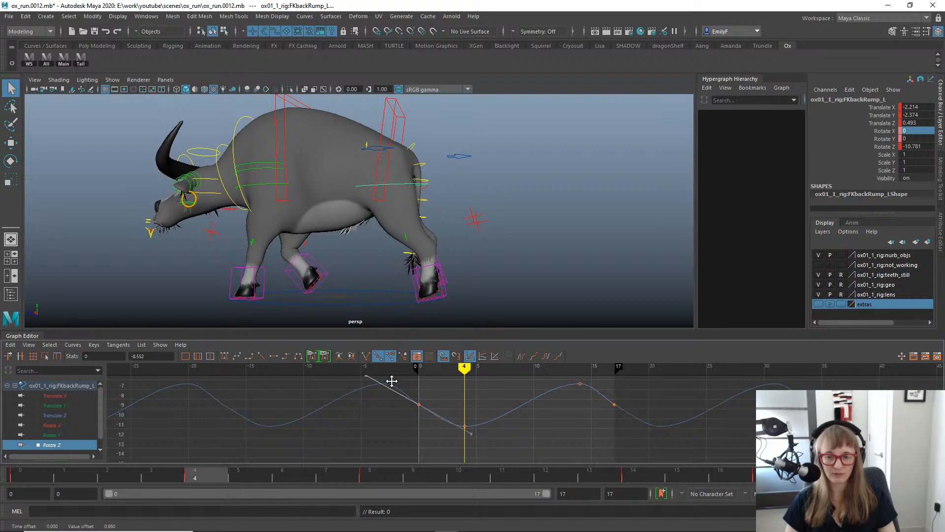
left_click_drag(653, 414, 653, 414)
key("w")
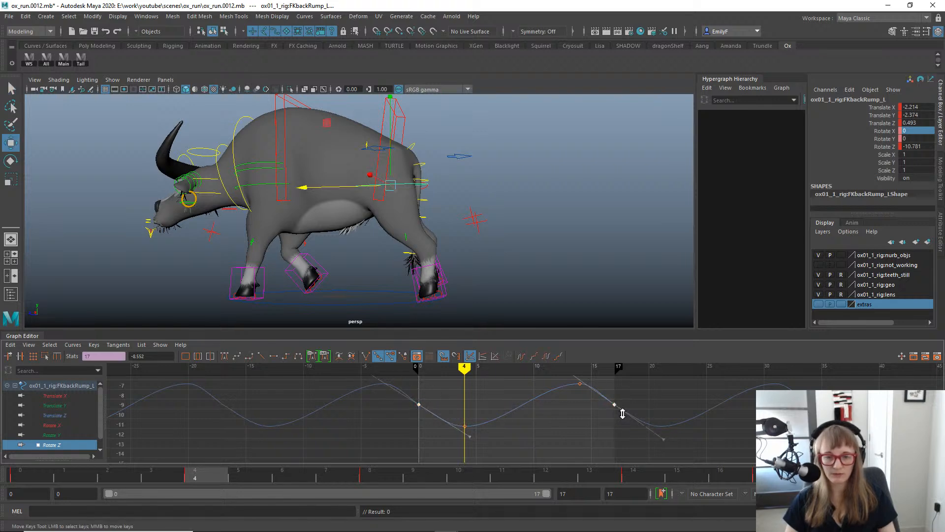
middle_click_drag(622, 414, 621, 409, "shift")
key("q")
key("alt+v")
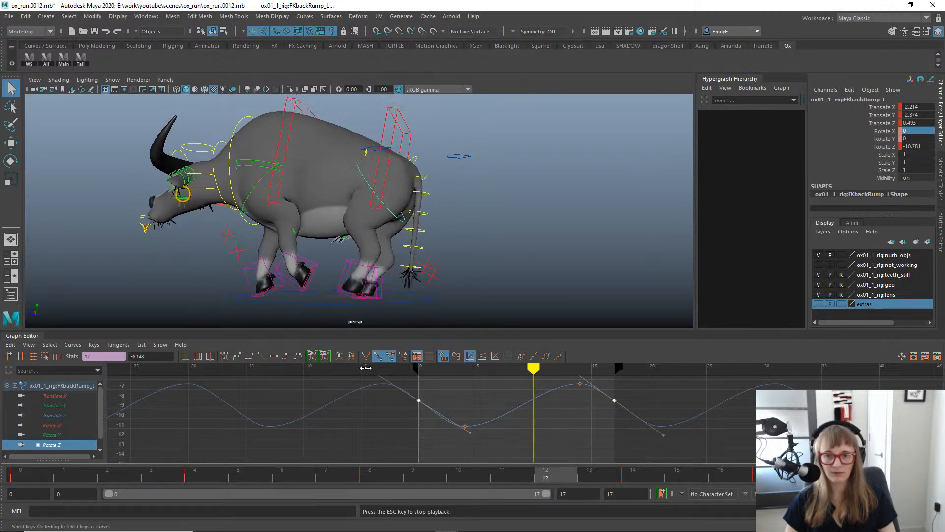
Try deleting the left rump's Translate Z key at frame 8, and undo the deletion.
key("w")
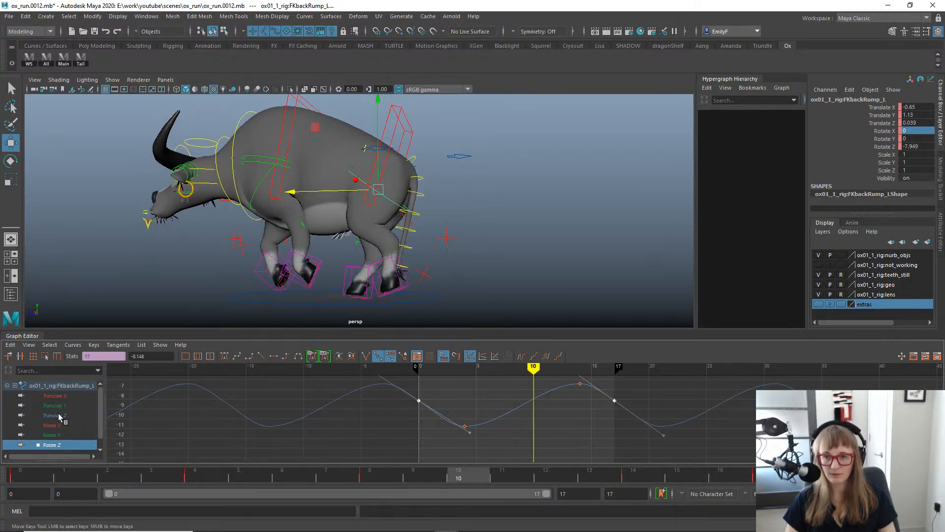
left_click(55, 415)
left_click_drag(58, 482, 382, 524)
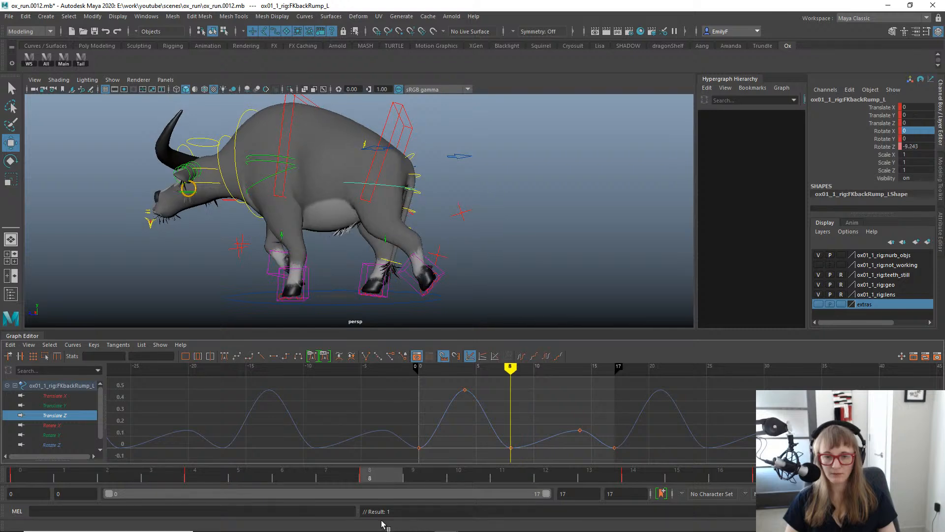
left_click_drag(533, 470, 525, 465)
key("Delete")
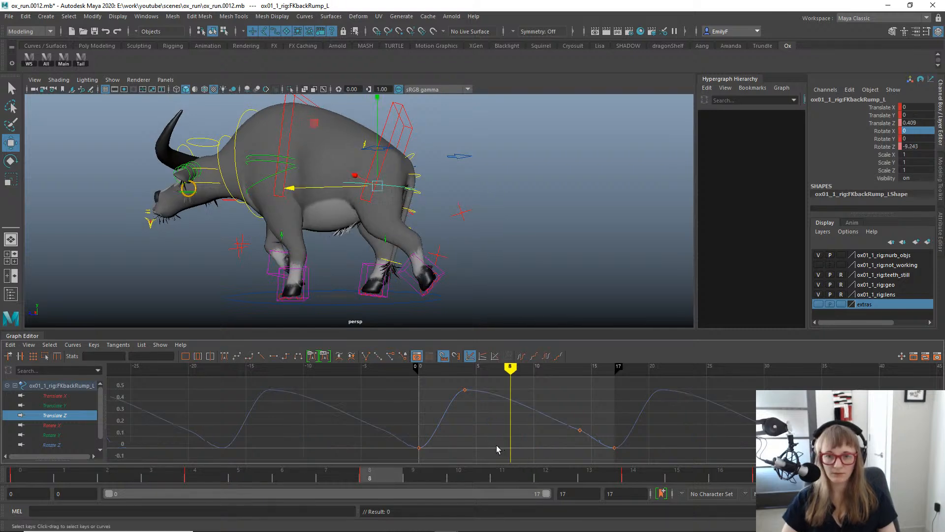
key("ctrl+z")
Try raising the left rump's Translate Z key at frame 8 from an orbited view, and undo the edit.
left_click_drag(379, 244, 476, 251, "alt")
left_click_drag(460, 424, 520, 457)
mouse_move(524, 438)
middle_mouse_down()
mouse_move(521, 417)
mouse_move(521, 429)
middle_mouse_up()
key("ctrl+z")
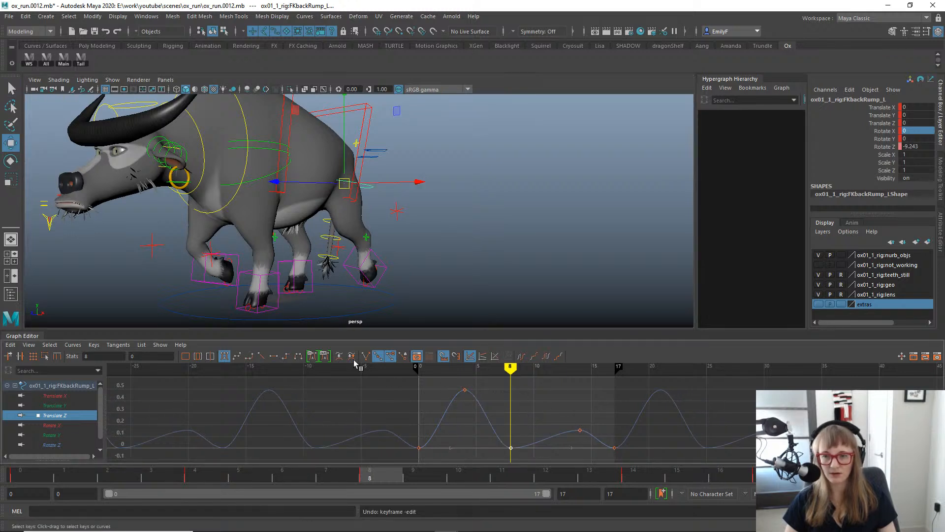
Switch the Move tool's axis orientation to the left rump control's own axes.
left_click(333, 176)
left_click_drag(333, 178, 308, 169)
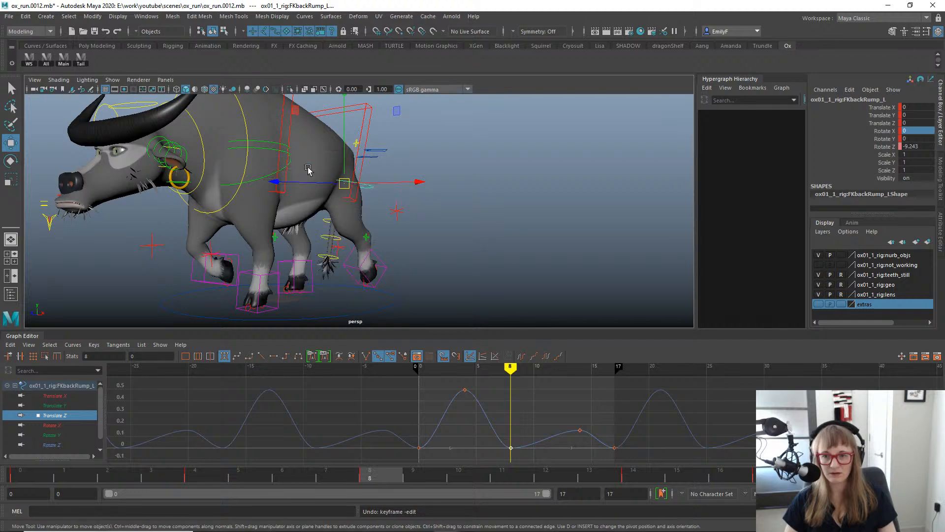
left_click_drag(437, 215, 355, 224, "alt")
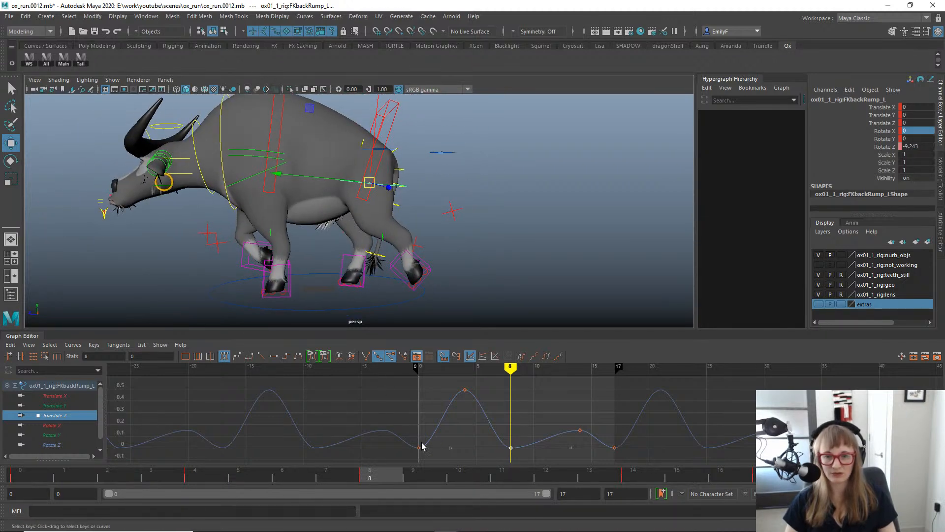
On the left back rump's Translate Z curve, raise the keys at frames 0 and 17 to about 0.167 and delete the keys between them.
left_click_drag(275, 169, 258, 175, "alt")
left_click_drag(344, 205, 388, 215, "alt")
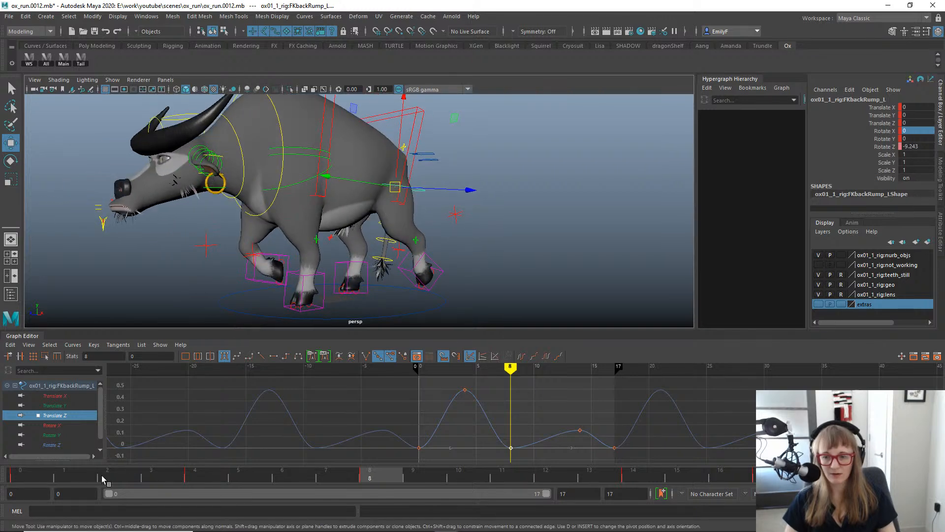
left_click_drag(104, 479, 24, 472)
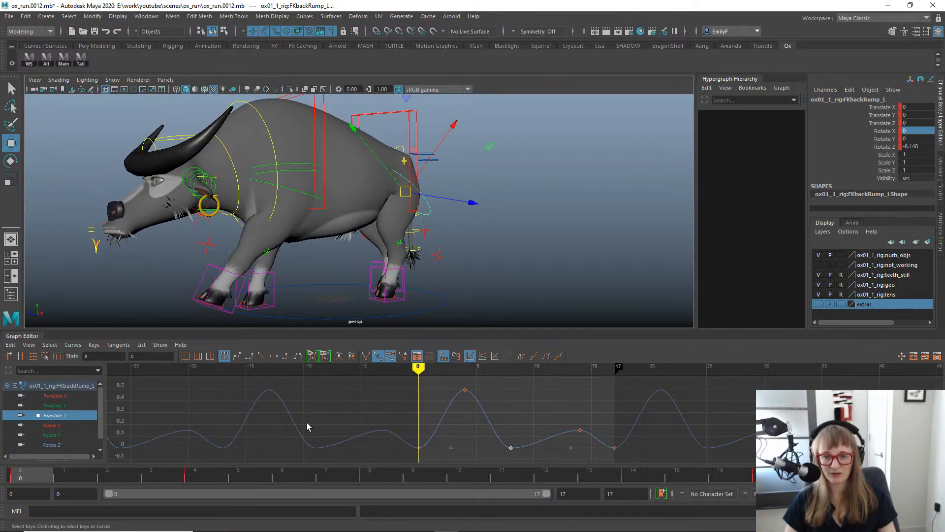
left_click_drag(390, 428, 426, 471)
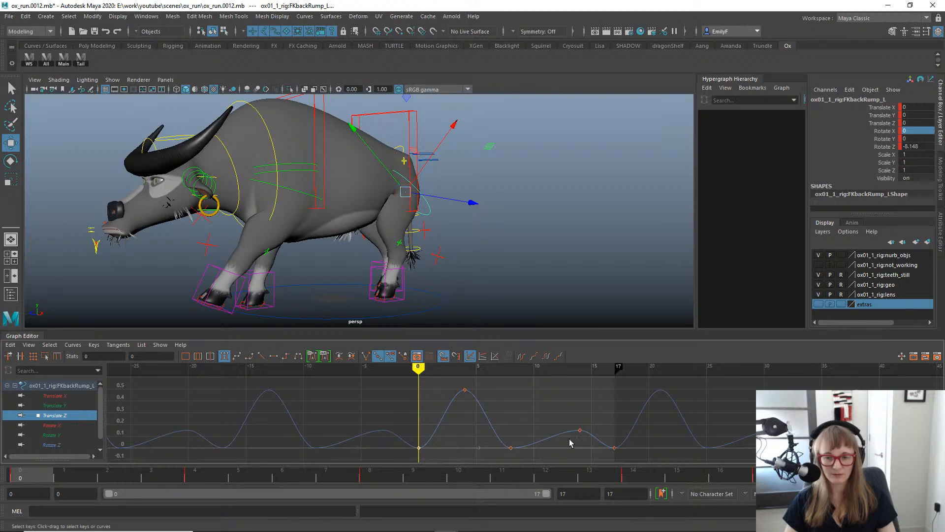
left_click_drag(623, 446, 625, 446, "shift")
middle_click_drag(634, 439, 638, 427, "shift")
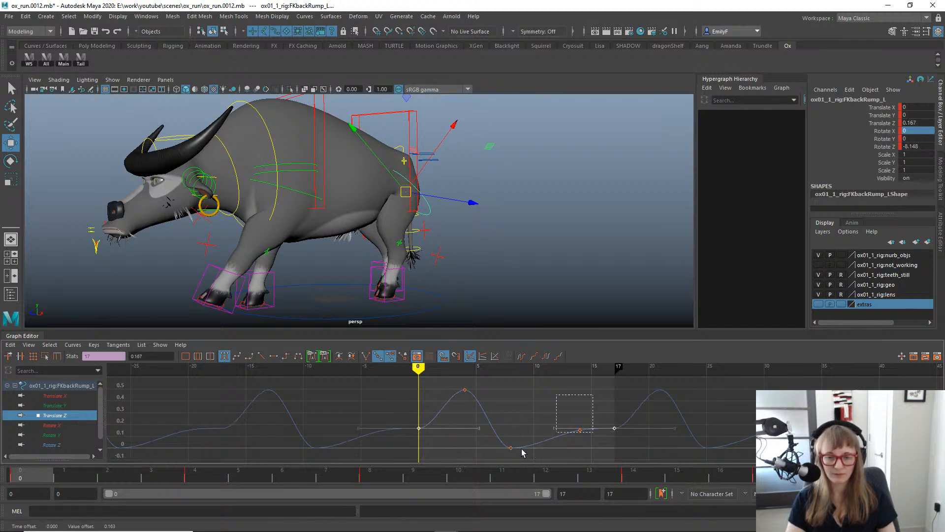
key("Delete")
key("Delete")
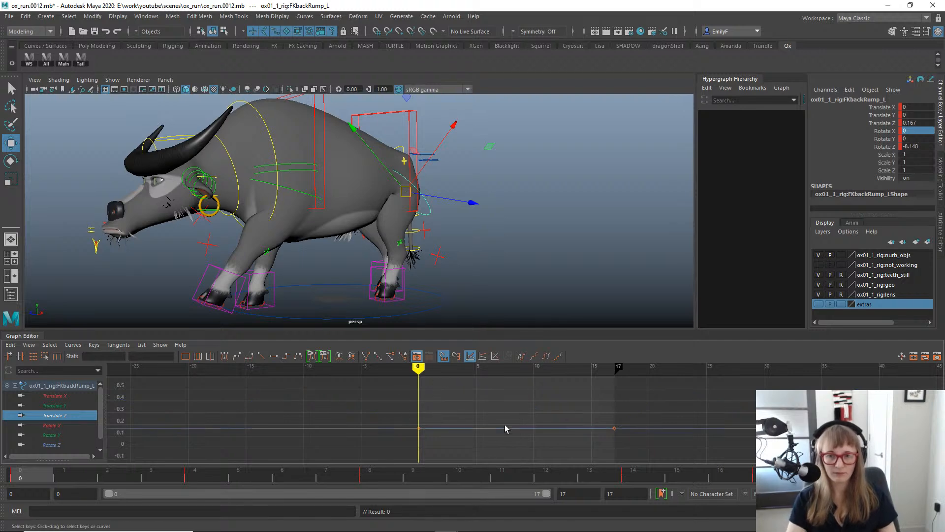
Angle the tangent of the left back rump's Translate Y key at frame 0 to follow the curve's downward slope.
key("q")
mouse_move(374, 262)
left_mouse_down("alt")
mouse_move(288, 271)
mouse_move(433, 285)
mouse_move(363, 296)
mouse_move(383, 279)
left_mouse_up("alt")
key("e")
key("ctrl+z")
key("q")
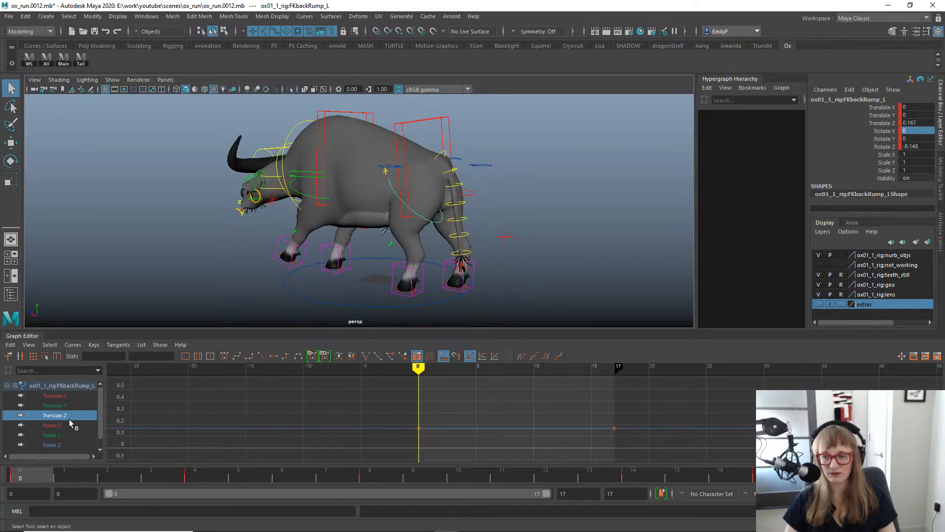
key("w")
left_click(63, 406)
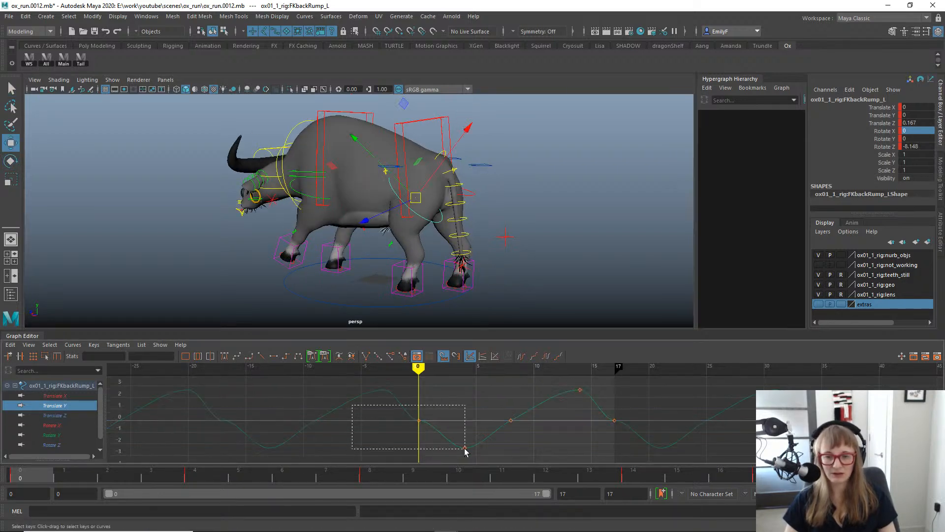
left_click_drag(359, 249, 378, 236, "alt")
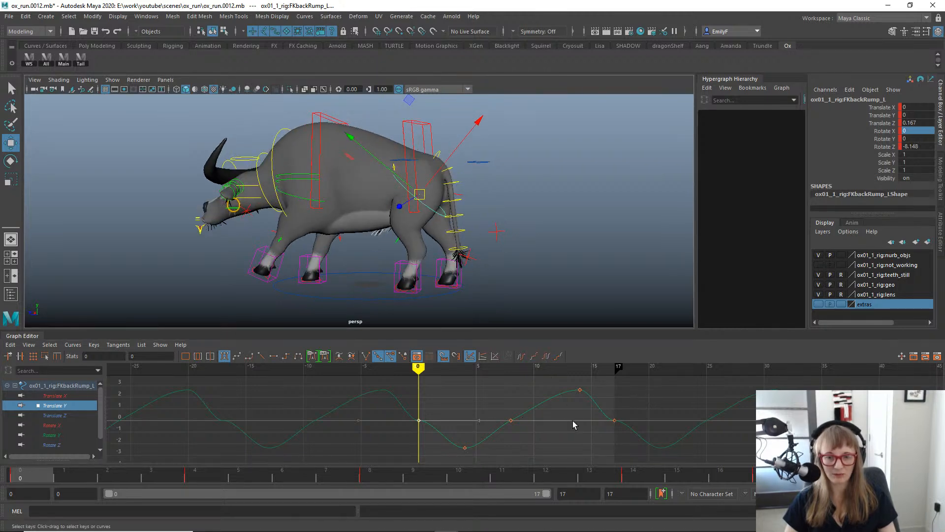
left_click_drag(599, 407, 641, 435, "shift")
middle_click_drag(641, 432, 657, 431)
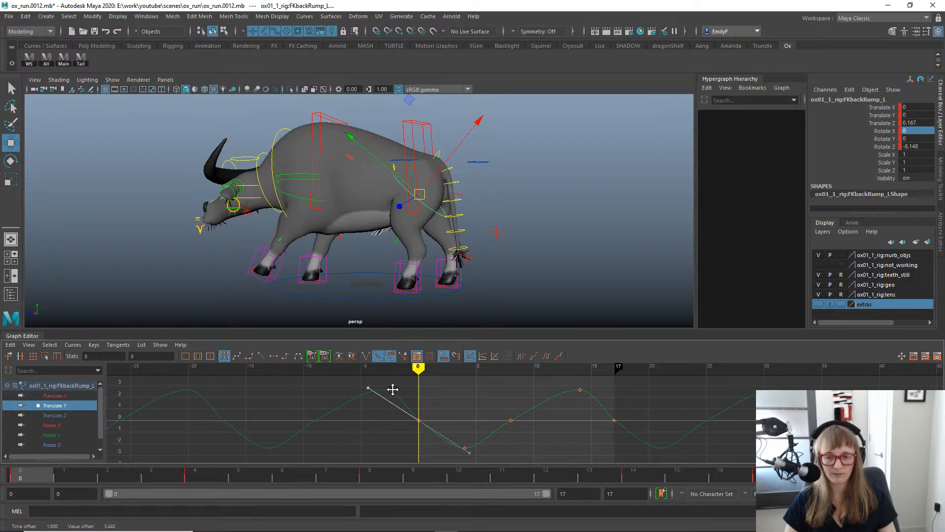
left_click_drag(41, 482, 220, 486)
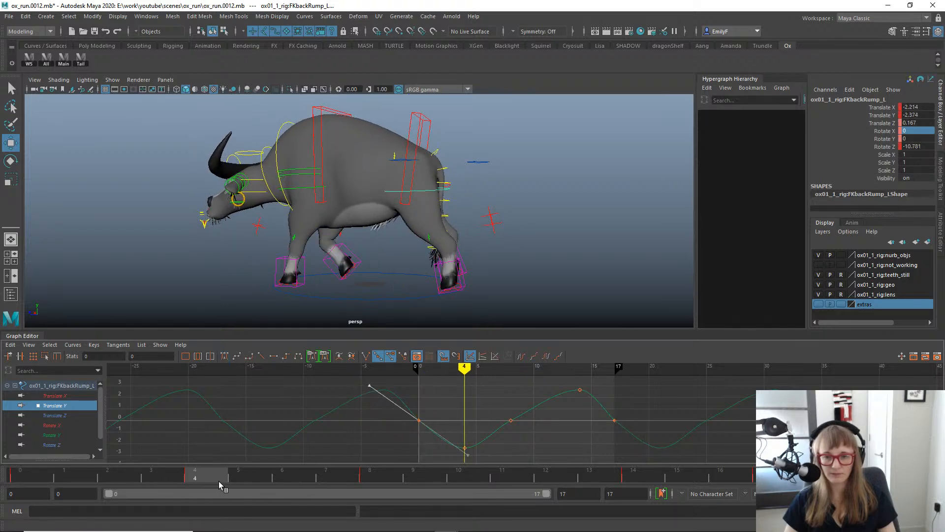
Delete the Translate Y key at frame 8 and raise the keys at frames 0 and 17 by about 0.722.
left_click(564, 427)
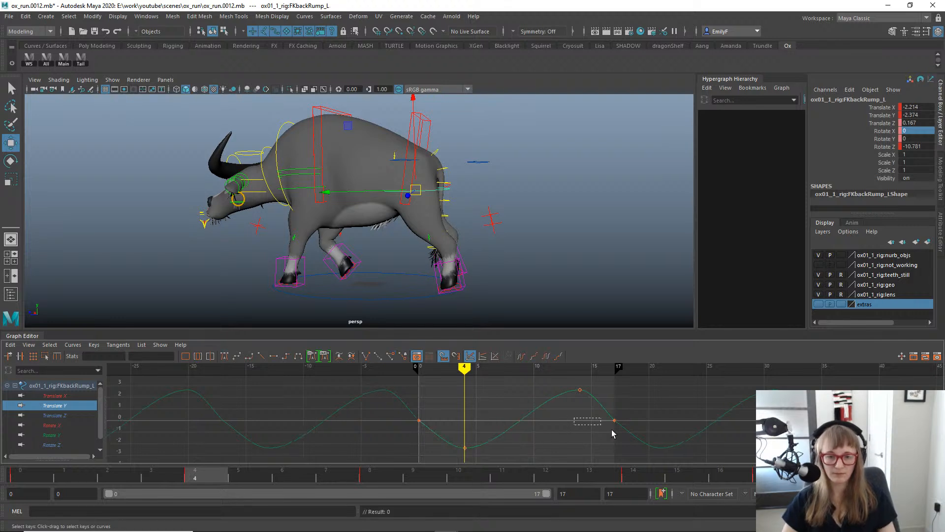
left_click_drag(448, 445, 448, 443)
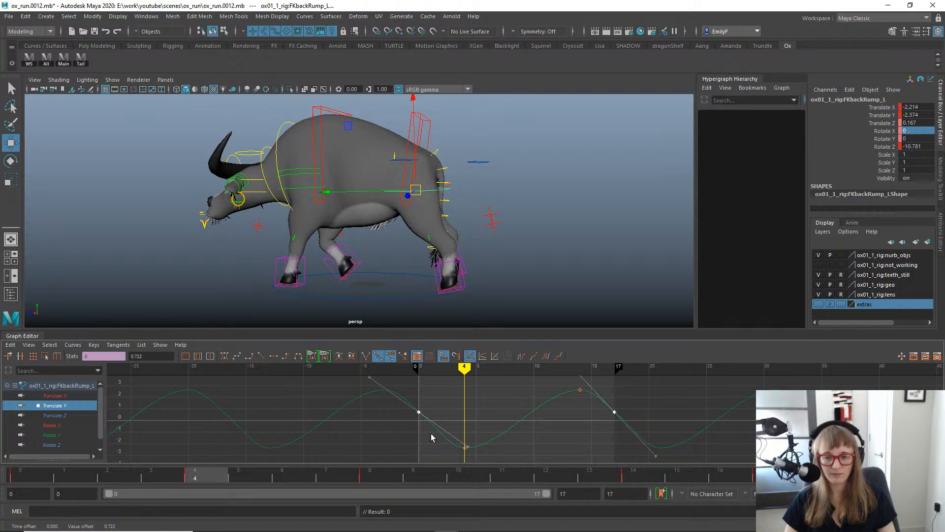
left_click_drag(453, 413, 441, 438)
left_click(628, 444)
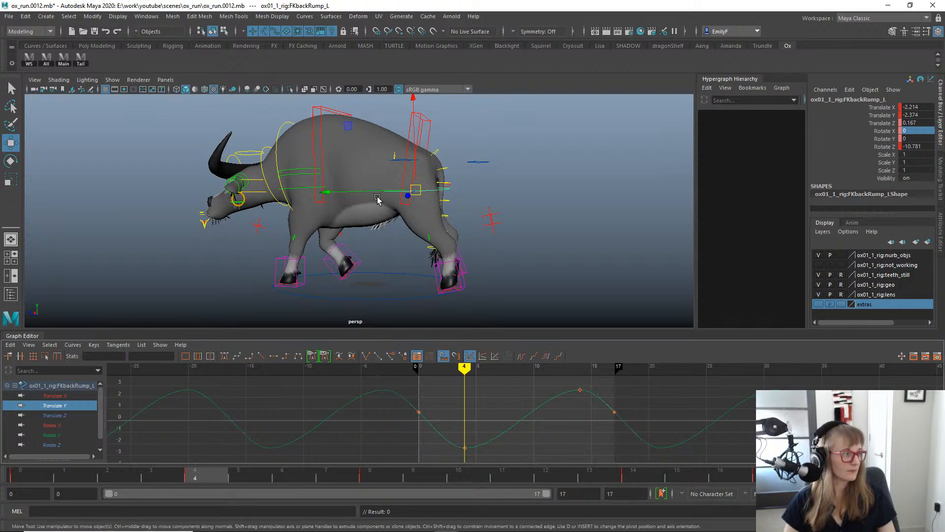
Play back the run cycle to review the rump motion and save the scene as a new incremental version.
key("alt+v")
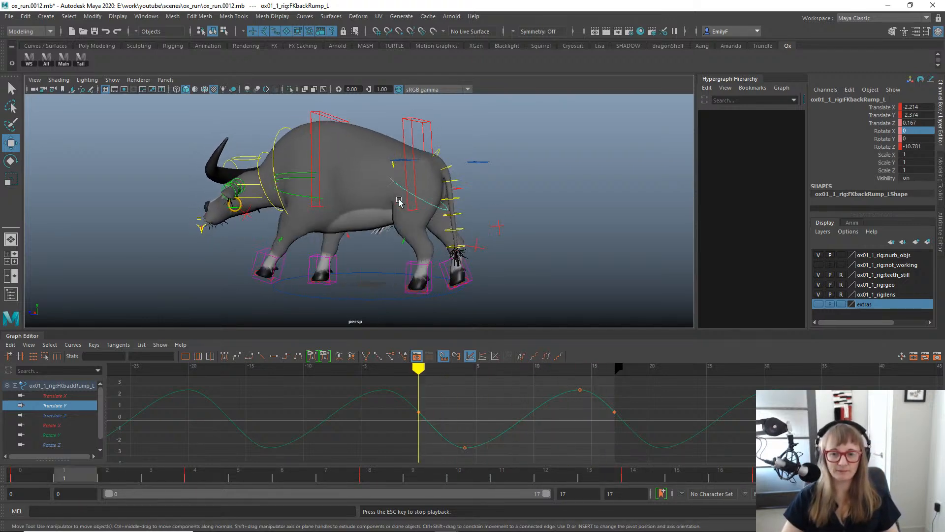
key("Escape")
key("alt+v")
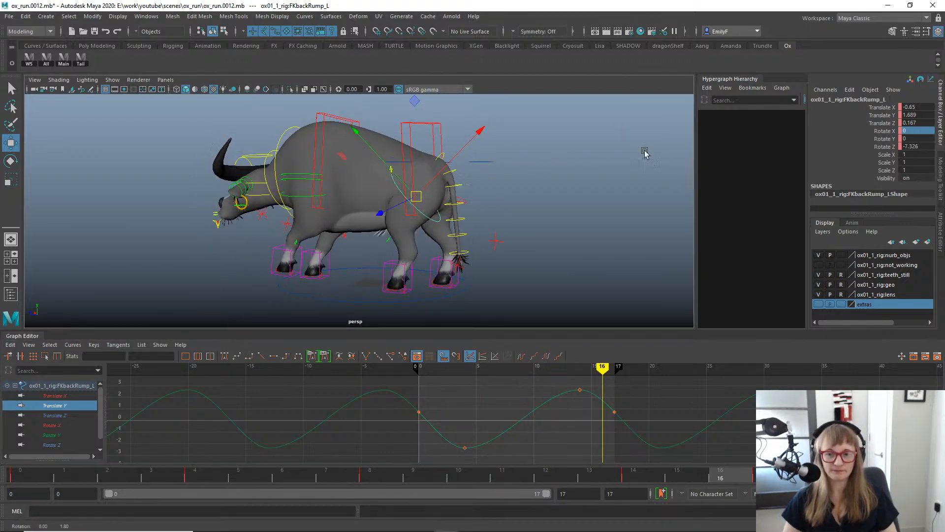
left_click_drag(644, 150, 437, 234, "alt")
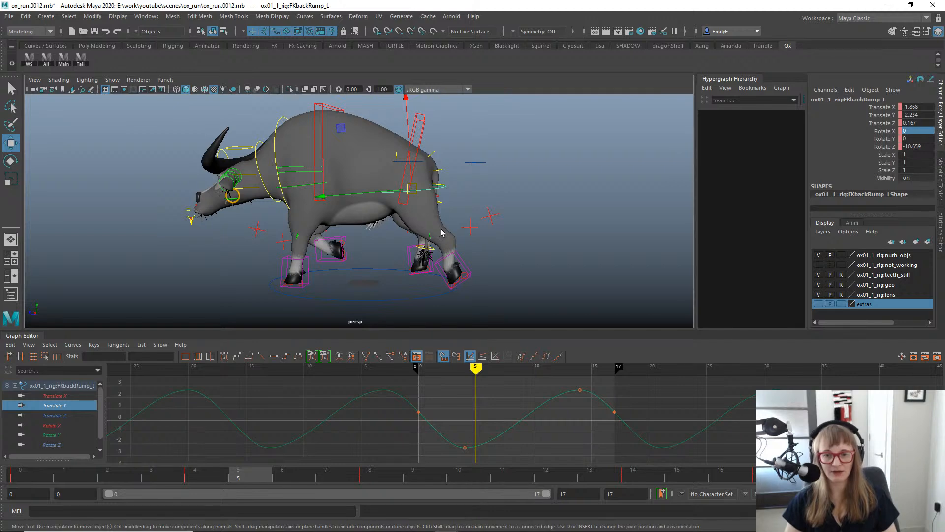
key("q")
key("ctrl+alt+s")
Select the right back leg's IK control and play back the cycle from the ox's right side.
left_click_drag(447, 241, 362, 246, "alt")
left_click_drag(578, 262, 409, 250, "alt")
key("q")
left_click(379, 269)
key("w")
middle_click_drag(432, 261, 434, 218, "alt")
key("alt+v")
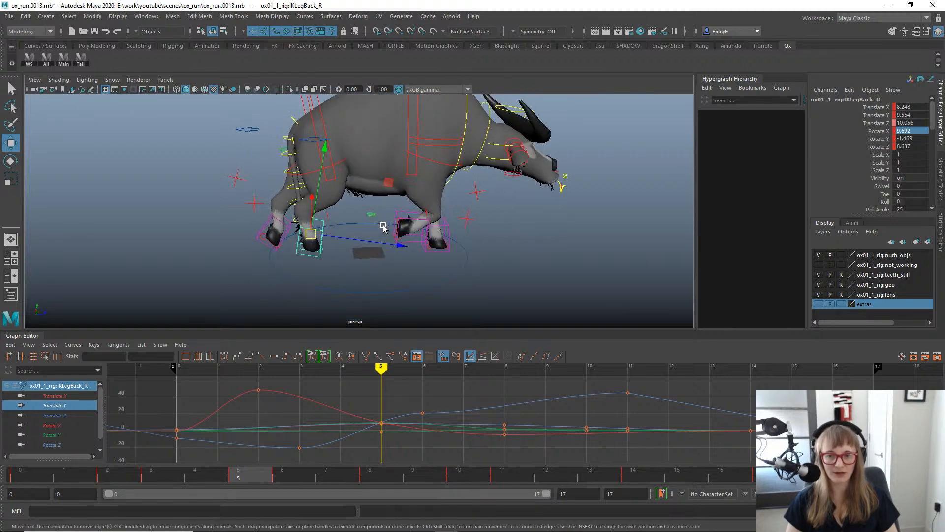
key("q")
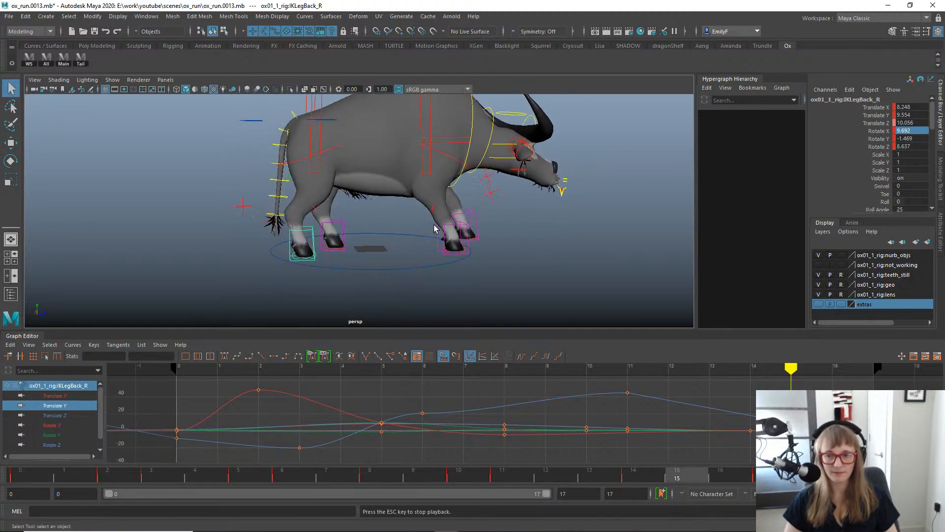
key("Escape")
Examine the right back leg's Translate Z curve, checking its keys at frames 0, 6 and 11 against the foot's pose.
left_click(151, 473)
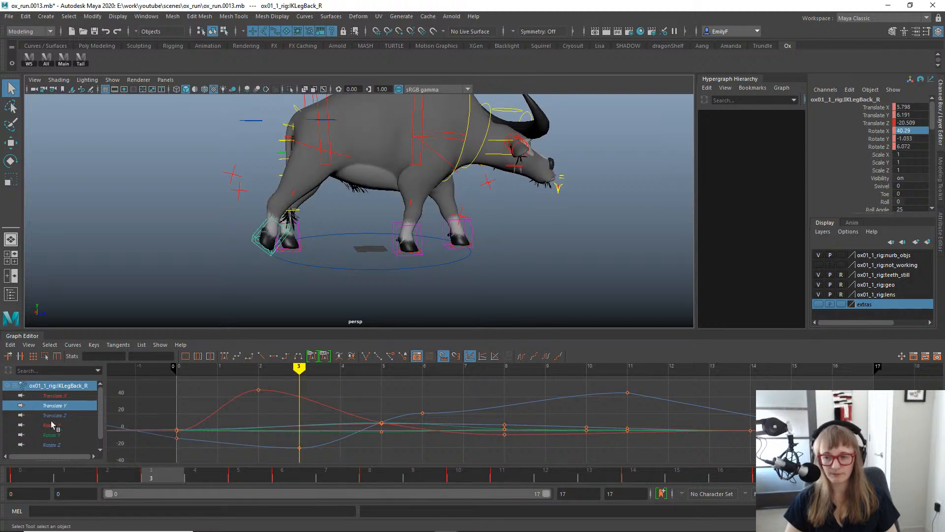
left_click(54, 415)
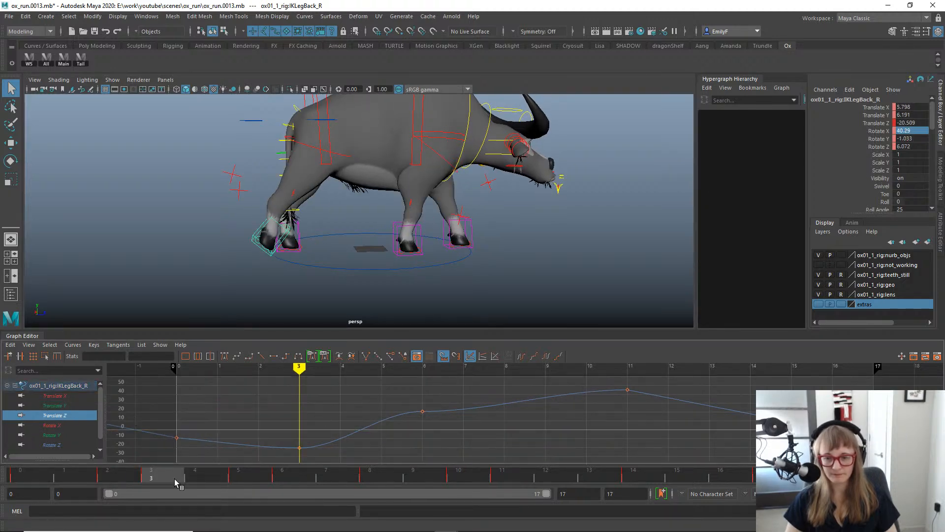
left_click_drag(162, 480, 321, 444)
right_click_drag(341, 442, 415, 419, "alt+shift")
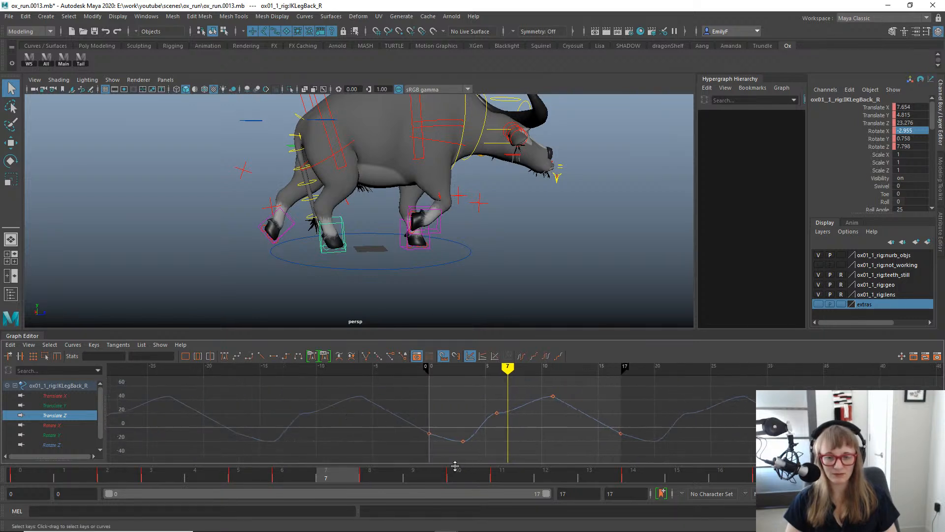
left_click(553, 397)
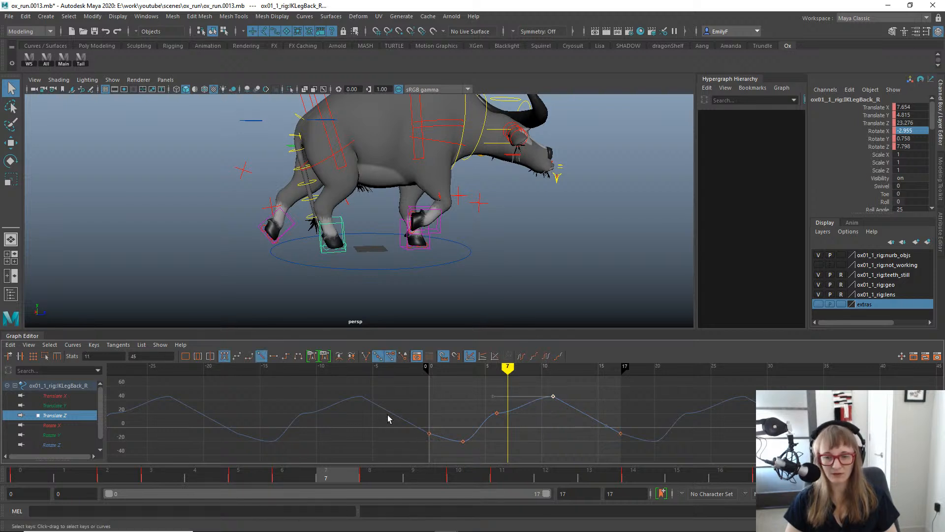
left_click_drag(404, 409, 434, 447)
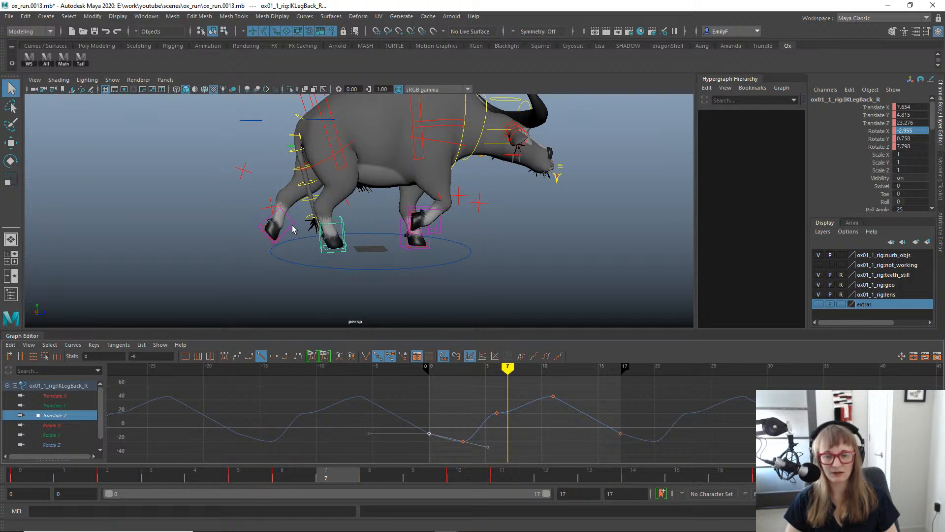
left_click_drag(477, 392, 503, 423)
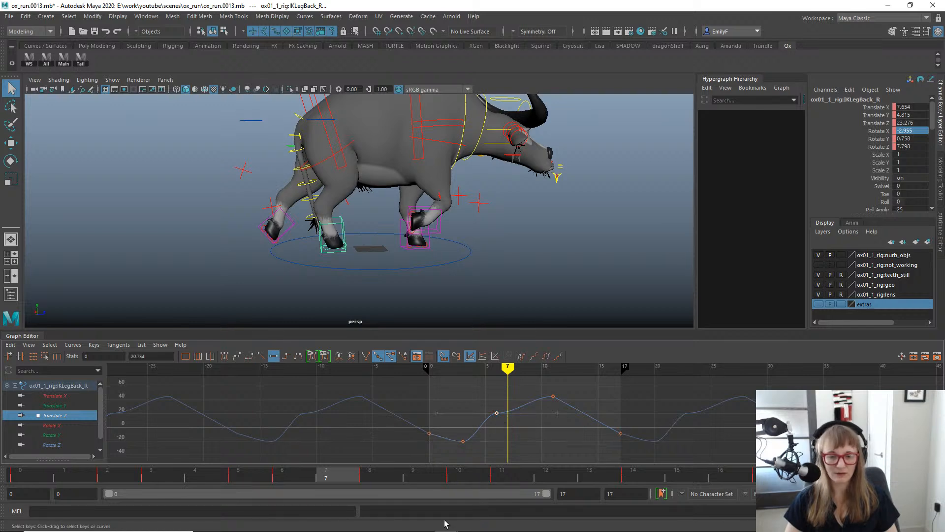
left_click_drag(27, 480, 108, 480)
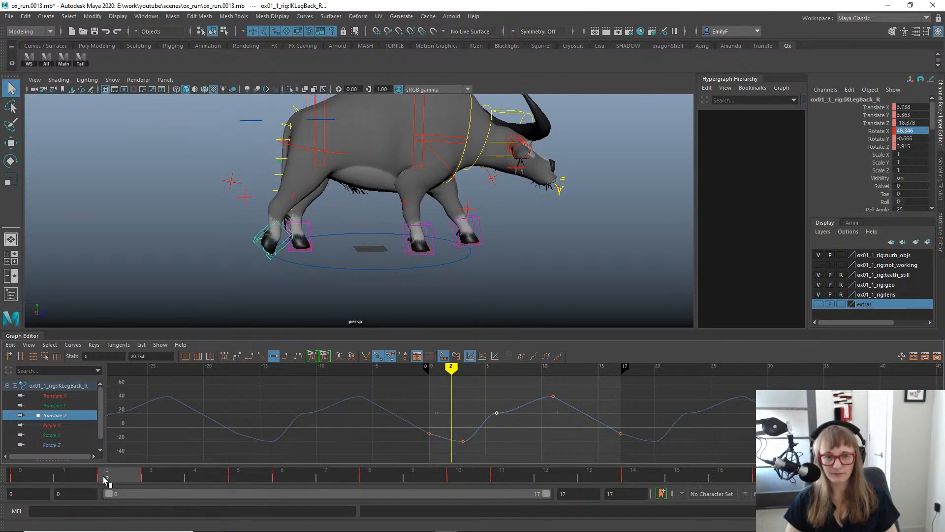
Unmute the Translate Z channel of the rig's Main control.
left_click(374, 269)
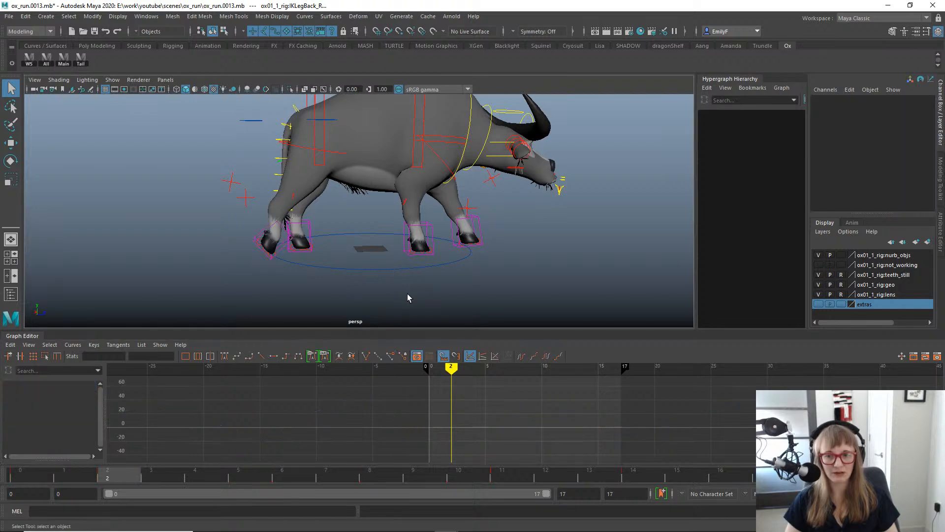
left_click(855, 115)
left_click(855, 123)
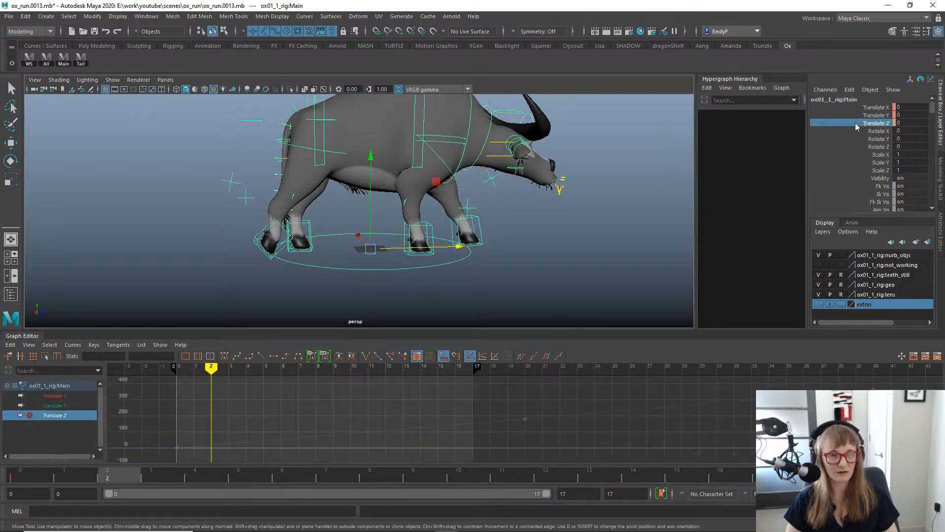
right_click(855, 122)
left_click(866, 213)
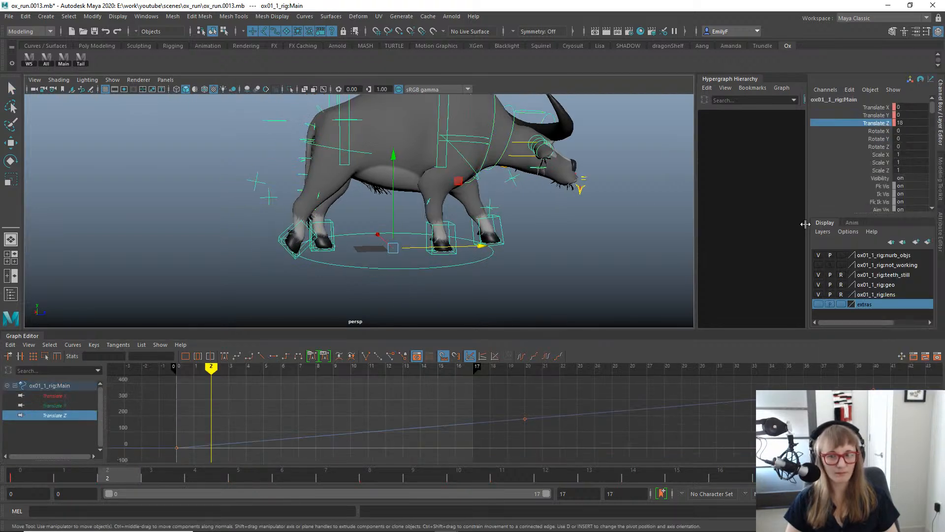
At frame 15, select the right back leg's IK control and frame its foot closely in the left orthographic view.
left_click_drag(39, 478, 687, 419)
left_click_drag(512, 246, 459, 228, "alt")
middle_click_drag(457, 226, 362, 232, "alt")
right_click_drag(362, 232, 448, 269, "alt")
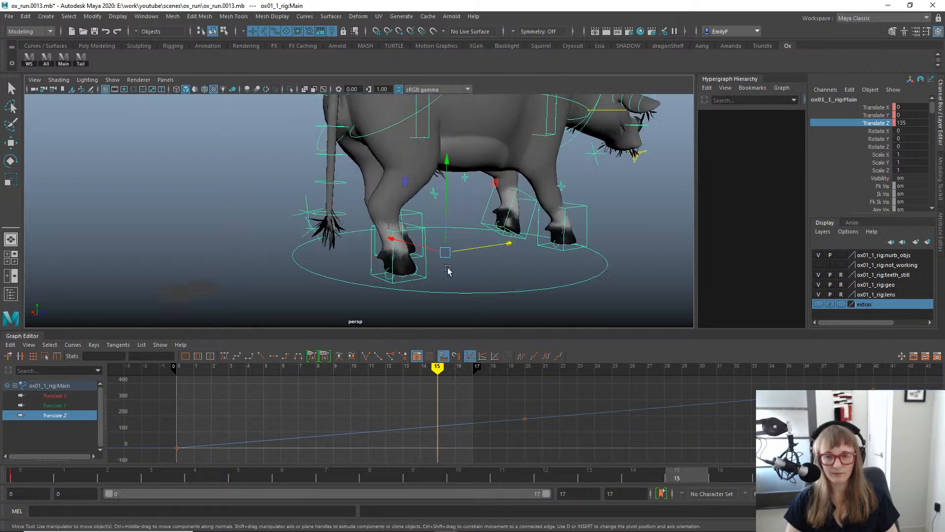
key("q")
left_click(371, 267)
left_click(373, 266)
key("w")
left_click_drag(374, 270, 351, 277, "alt")
key("space")
left_click_drag(467, 254, 441, 249)
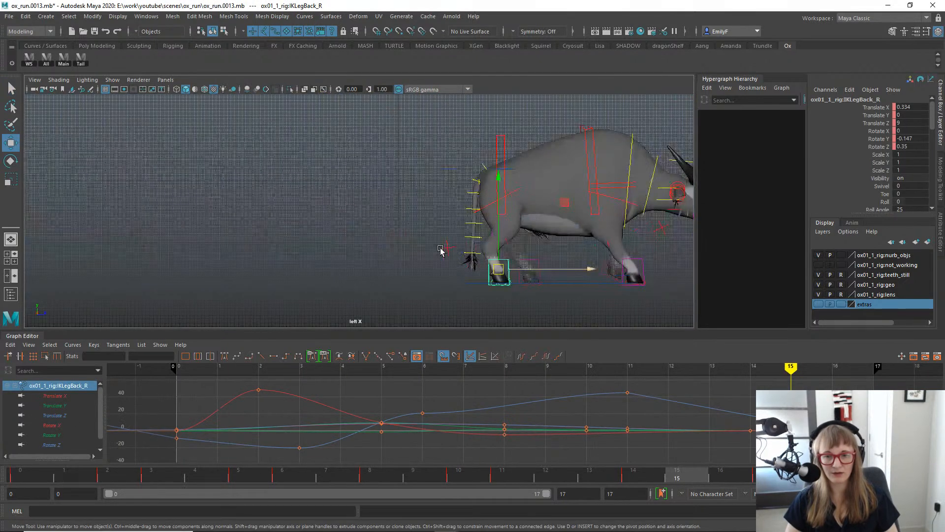
key("f")
middle_click_drag(540, 259, 507, 203, "alt")
right_click_drag(506, 203, 1, 184, "alt")
middle_click_drag(427, 184, 413, 244, "alt")
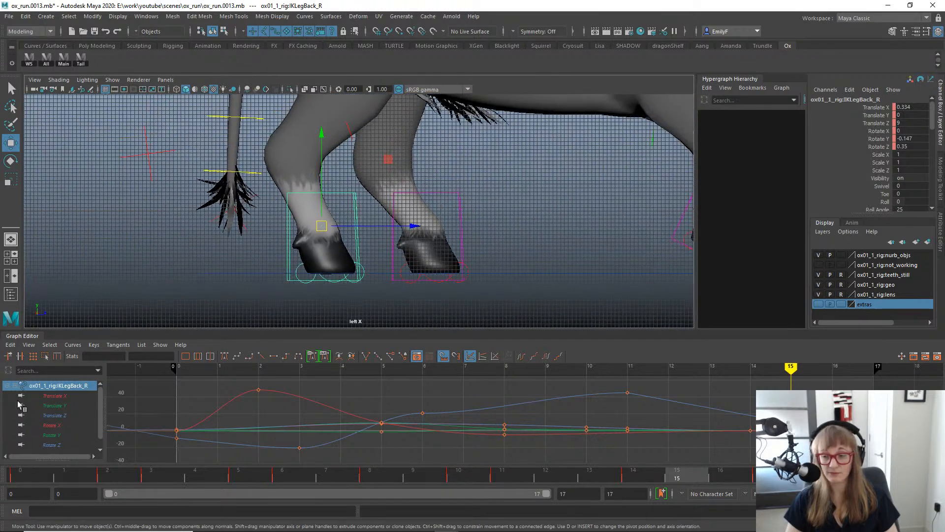
Isolate the right back leg's Translate Z curve and scrub to frame 13 to check the planted foot for sliding.
left_click(54, 415)
left_click_drag(173, 474, 594, 419)
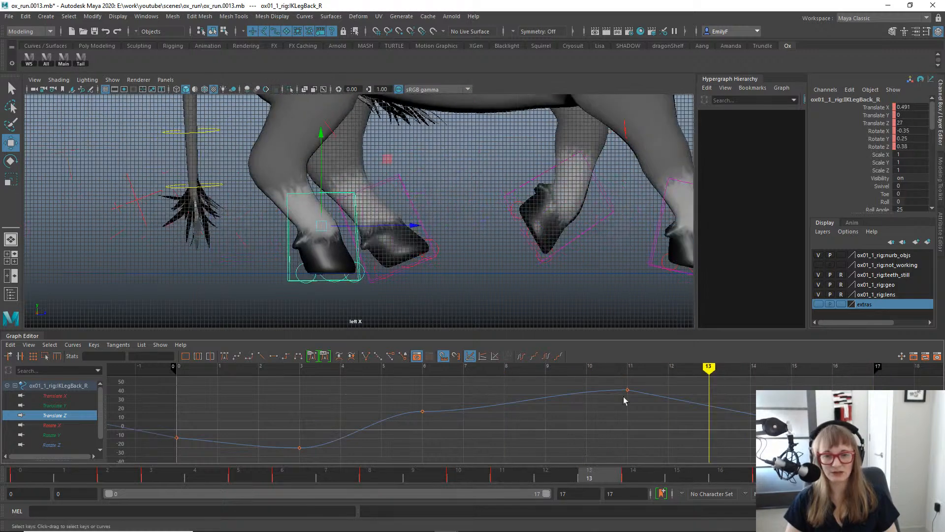
right_click_drag(502, 253, 290, 227, "alt")
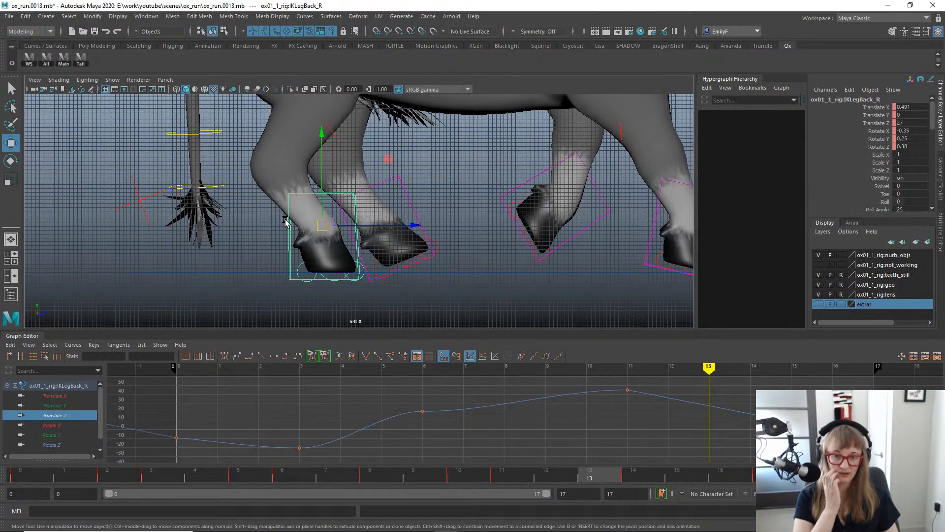
key("q")
key("space")
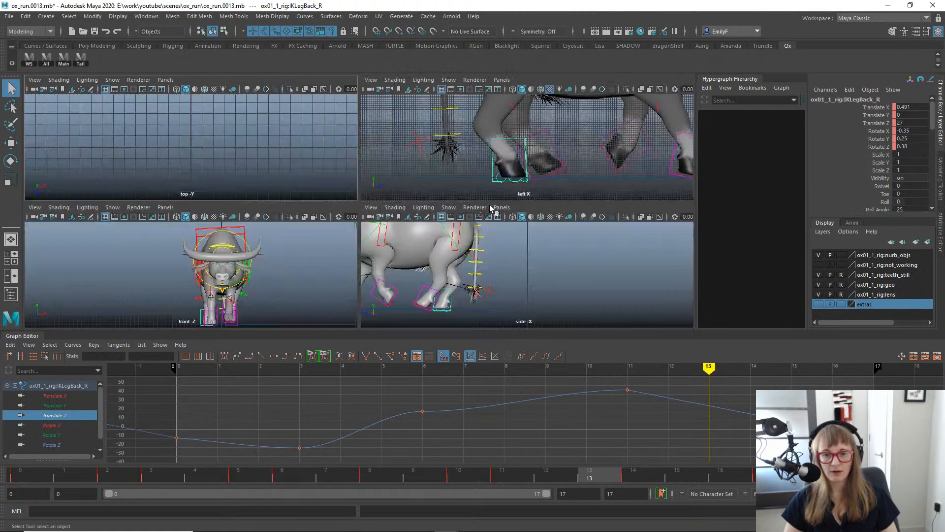
key("space")
right_click_drag(571, 177, 391, 156, "alt")
middle_click_drag(289, 221, 284, 256, "alt")
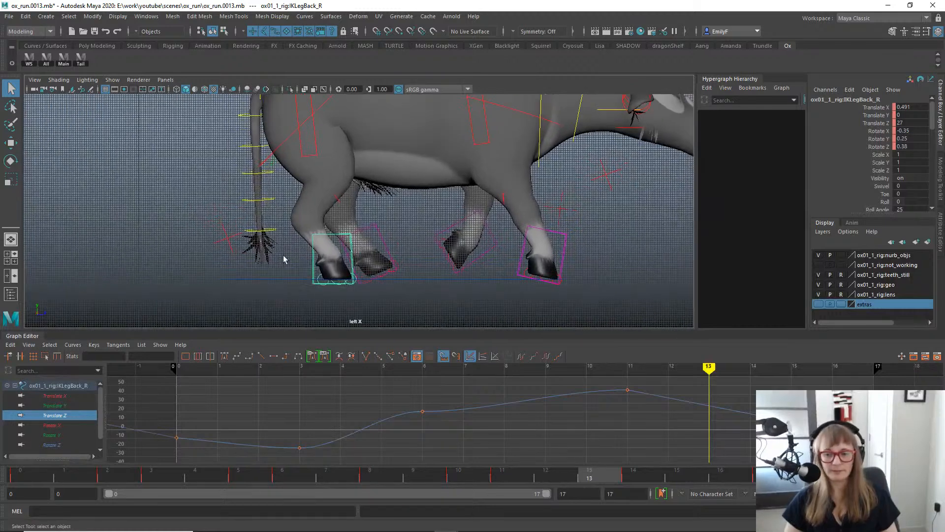
Copy the right back foot's flat rotation from frame 14 to frame 12 and key it there.
key("e")
left_click(70, 425)
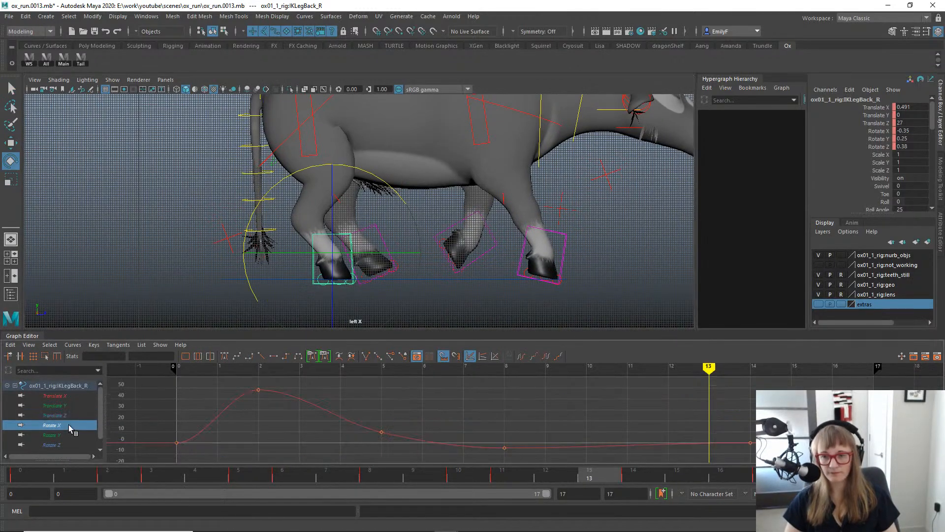
left_click(67, 441)
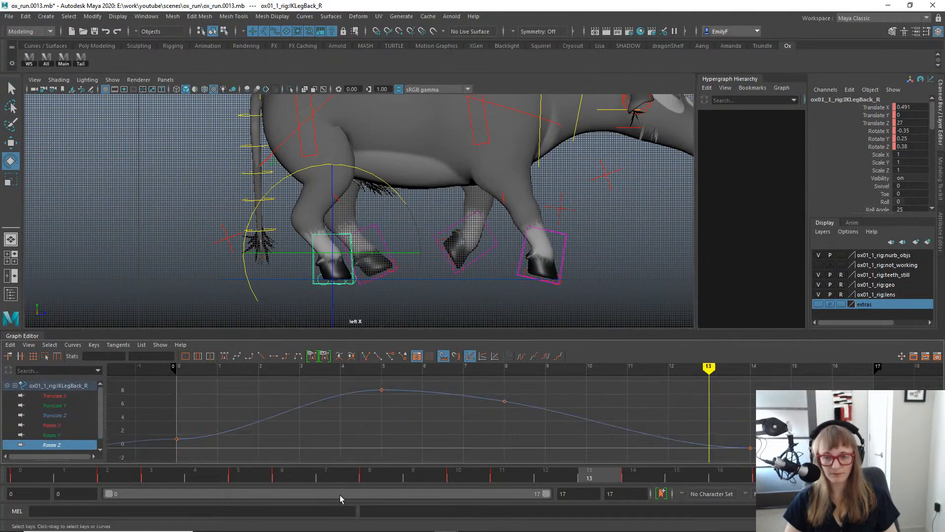
left_click(214, 468)
mouse_move(214, 468)
left_mouse_down()
mouse_move(578, 459)
mouse_move(476, 453)
mouse_move(569, 454)
mouse_move(632, 472)
left_mouse_up()
middle_click_drag(626, 470, 560, 477)
key("shift+e")
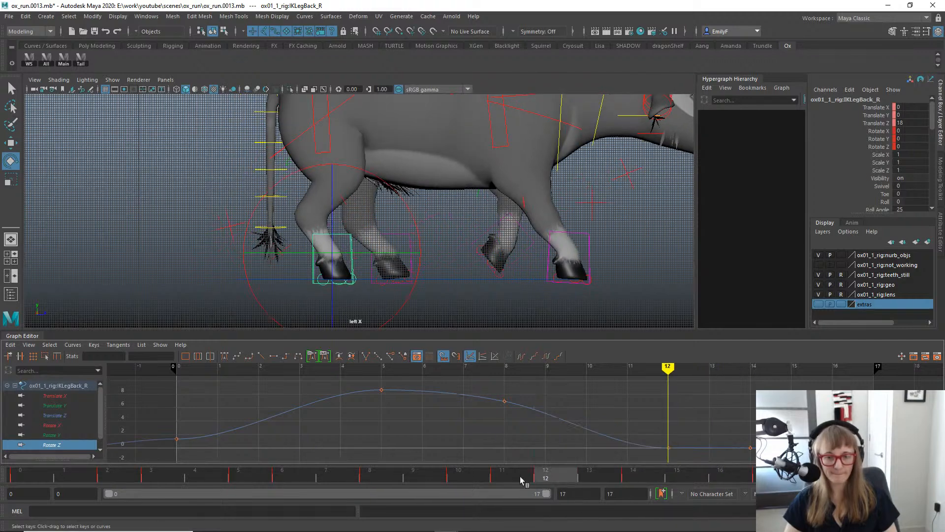
left_click_drag(485, 477, 754, 476)
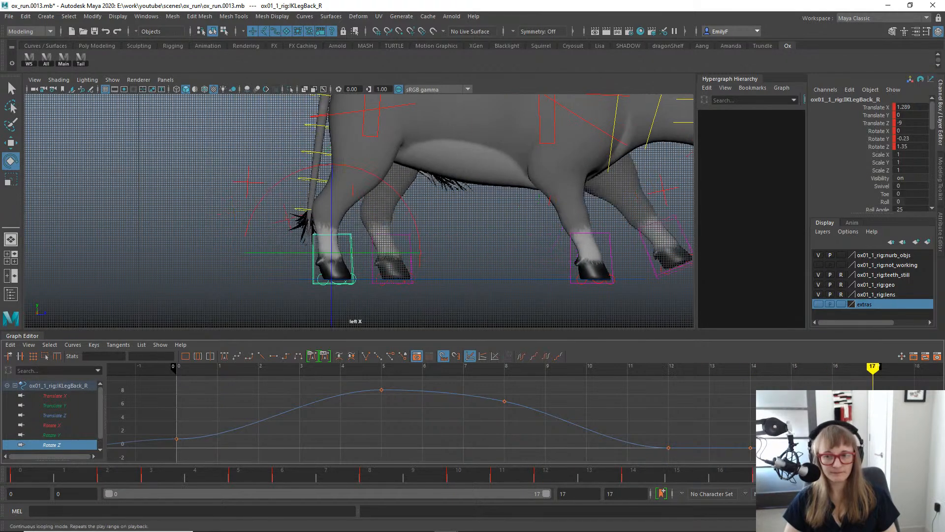
At frame 0, select the rig's Main control and unmute its Translate Z channel.
left_click_drag(40, 477, 21, 477)
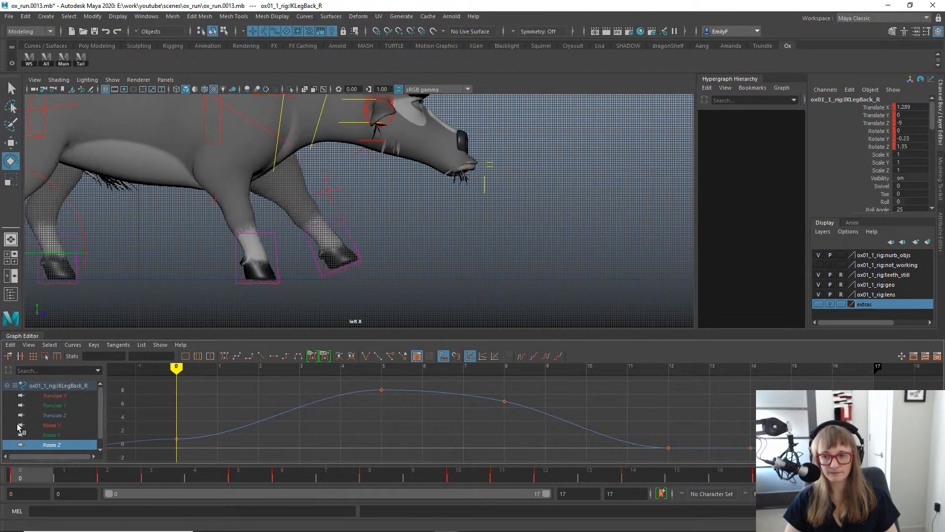
key("alt+1")
key("alt+1")
left_click(347, 293)
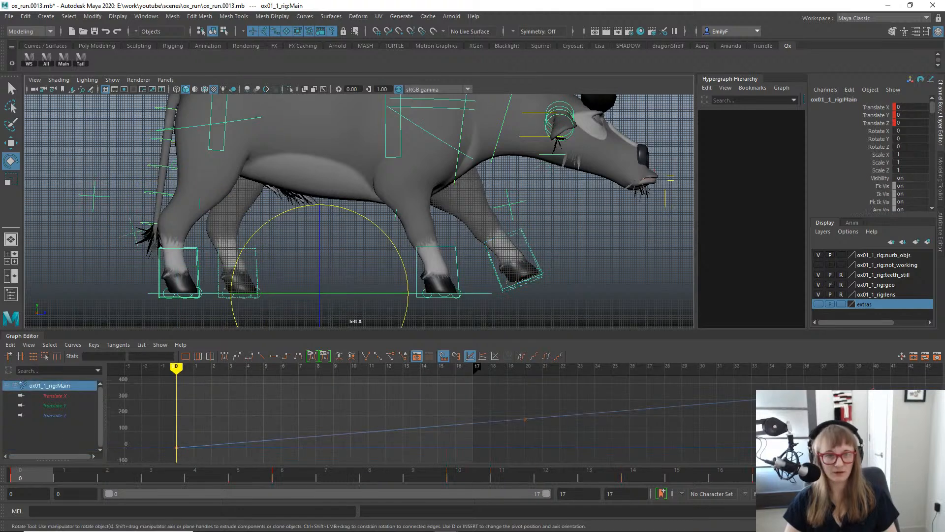
left_click(870, 124)
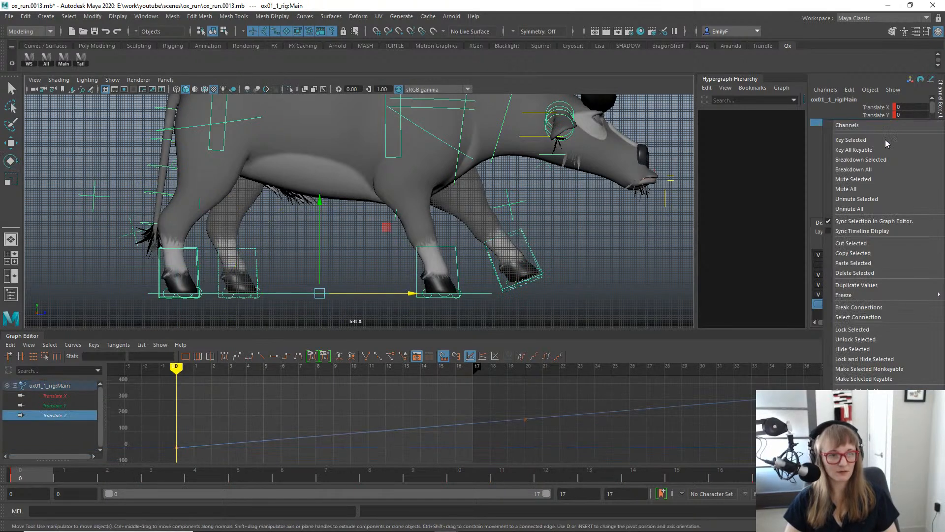
right_click(825, 123)
left_click(905, 202)
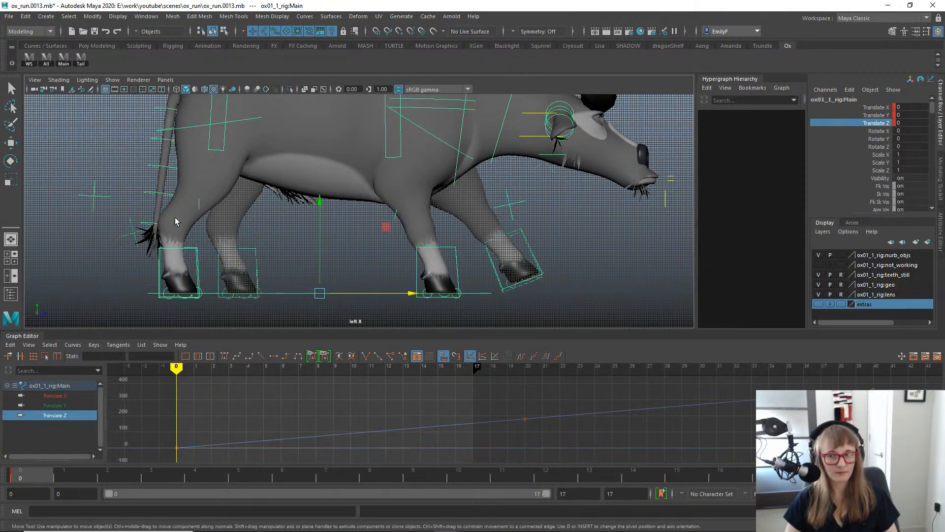
Isolate the right back leg IK control's three rotation curves and delete their keys at frame 14.
middle_click_drag(256, 240, 364, 219, "alt")
left_click(303, 242)
key("w")
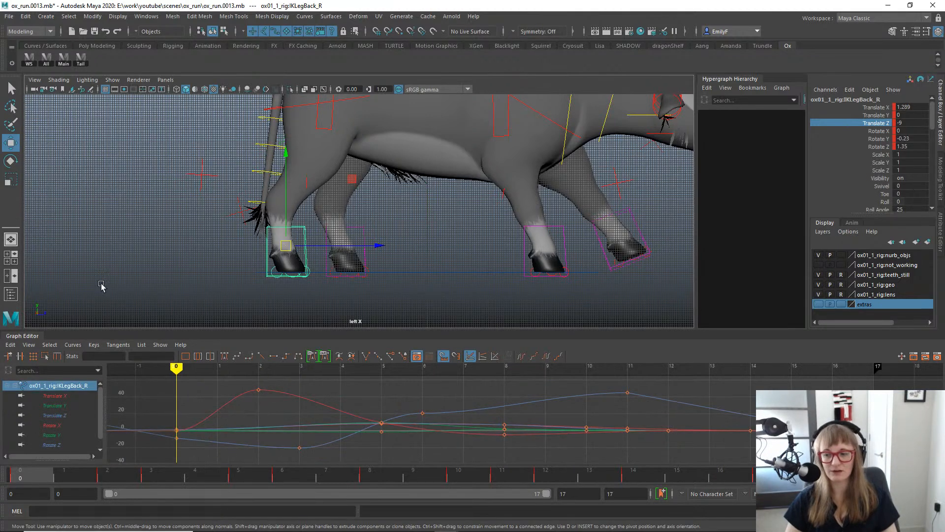
left_click_drag(50, 425, 58, 444)
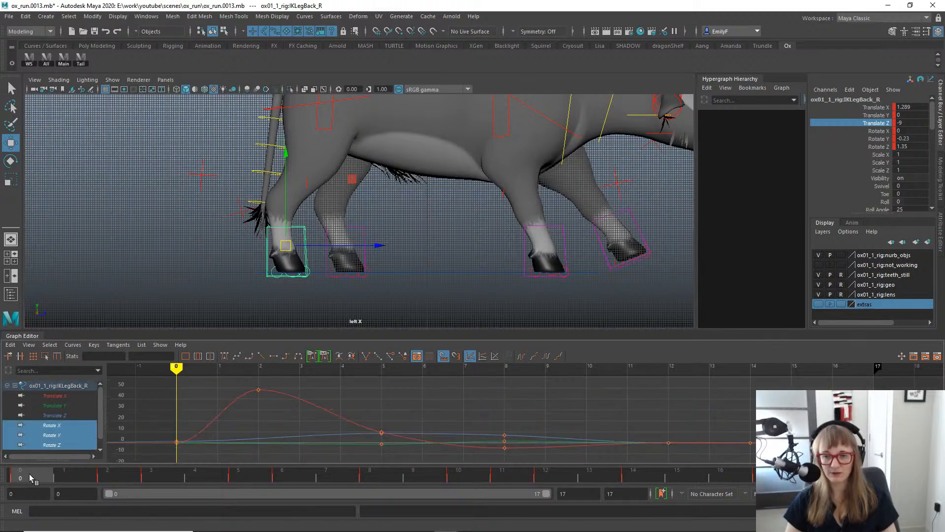
left_click_drag(31, 477, 2, 478)
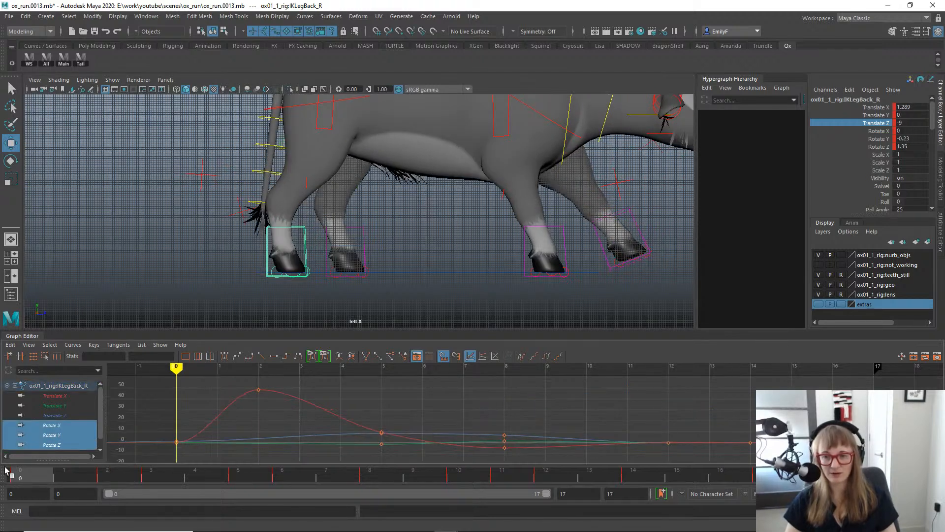
left_click_drag(639, 476, 754, 477)
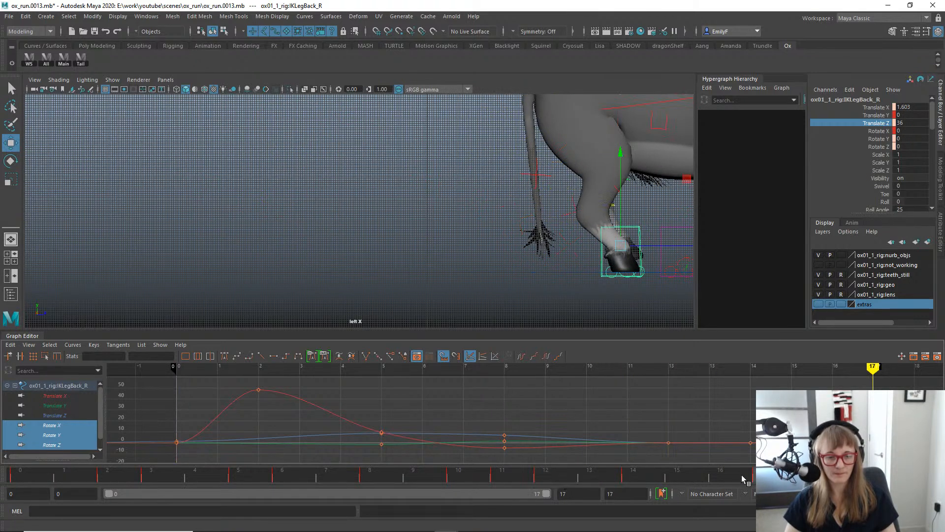
left_click_drag(713, 411, 763, 460)
key("Delete")
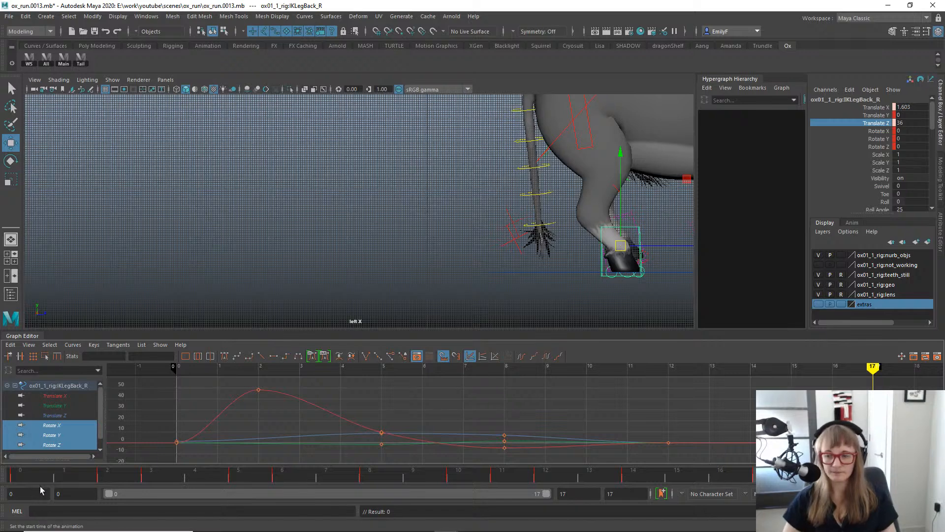
At frame 2, reframe the right back foot and switch the Move tool to world-aligned axes.
left_click_drag(25, 476, 120, 446)
key("q")
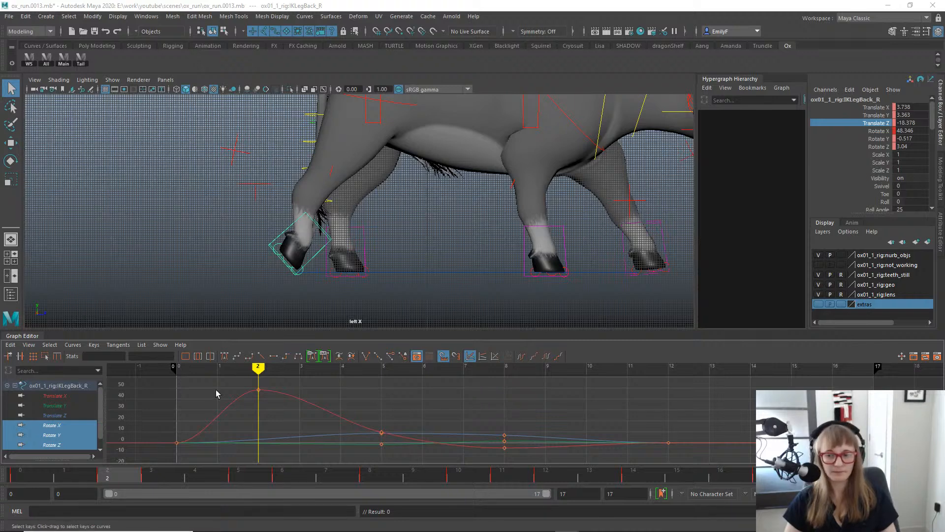
left_click_drag(117, 475, 63, 476)
left_click_drag(21, 418, 195, 361)
middle_click_drag(325, 242, 326, 277, "alt")
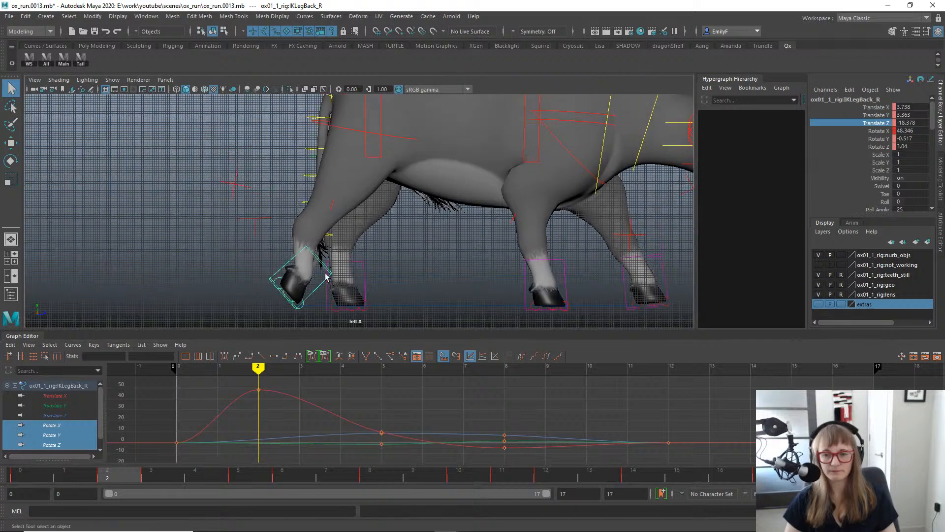
middle_click_drag(276, 221, 296, 206, "alt")
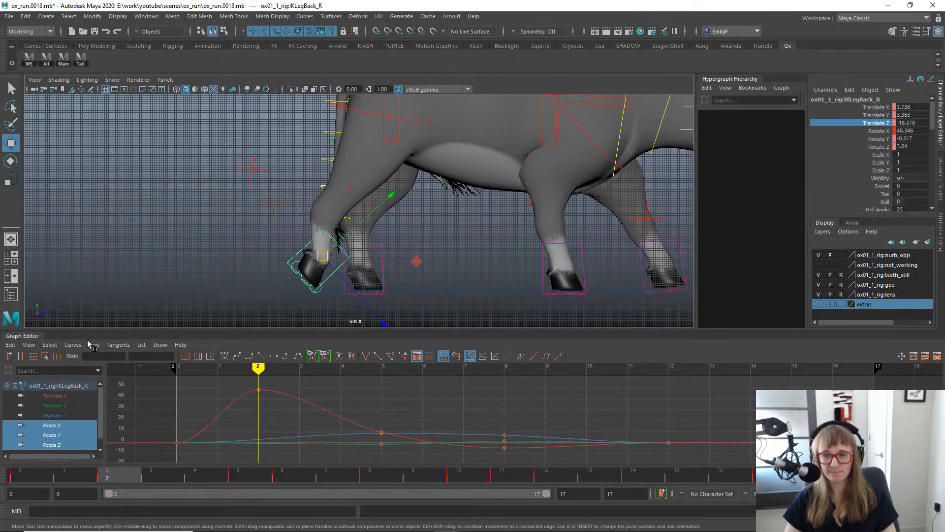
key("w")
left_click(295, 206)
left_click_drag(295, 205, 269, 207)
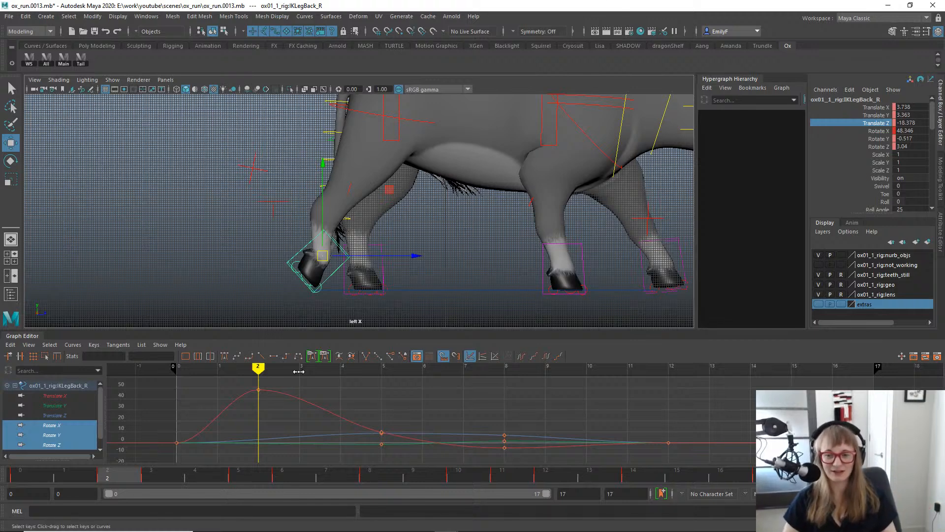
At frame 3, nudge the right back foot control slightly backward to Translate Z -20.734.
left_click(54, 416)
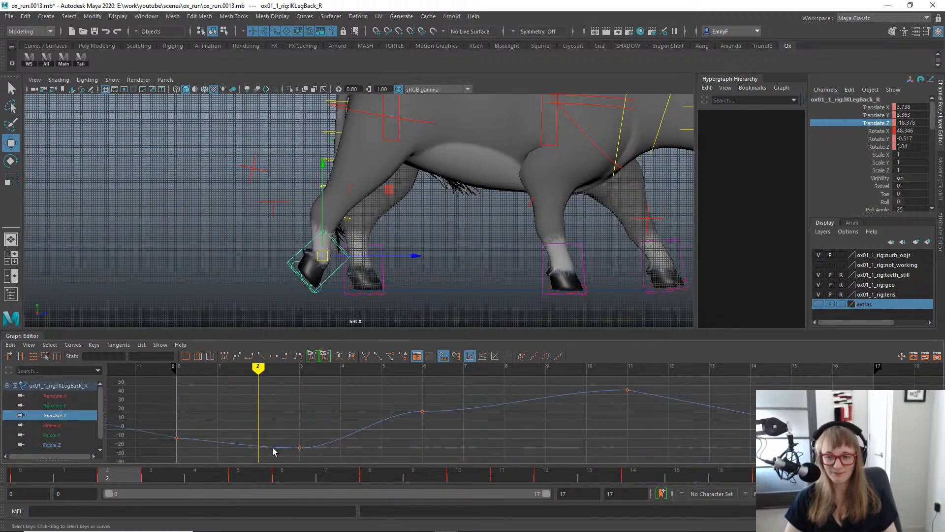
left_click_drag(118, 473, 165, 459)
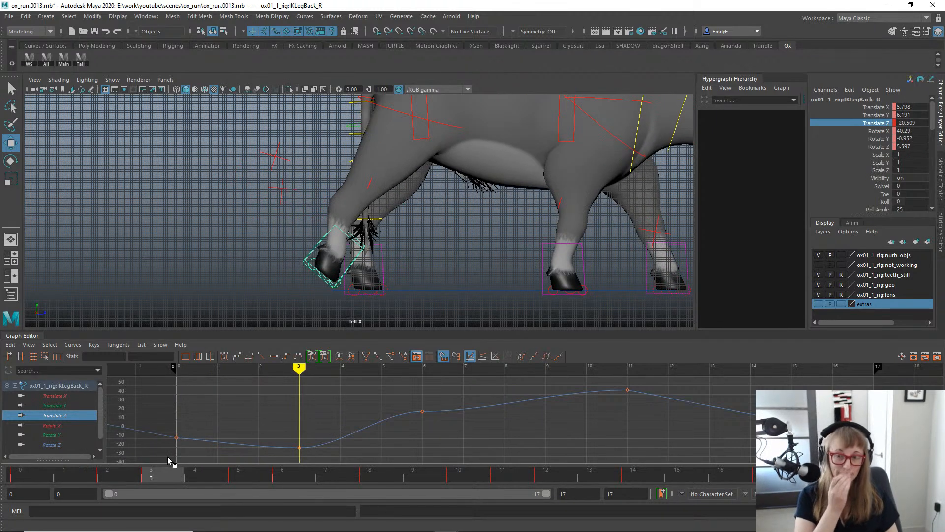
mouse_move(169, 468)
left_mouse_down()
mouse_move(190, 468)
mouse_move(157, 472)
left_mouse_up()
left_click_drag(428, 253, 428, 252)
Move the peak key of the right back foot's Translate Y curve from frame 5 to frame 3, keeping its value.
left_click(52, 405)
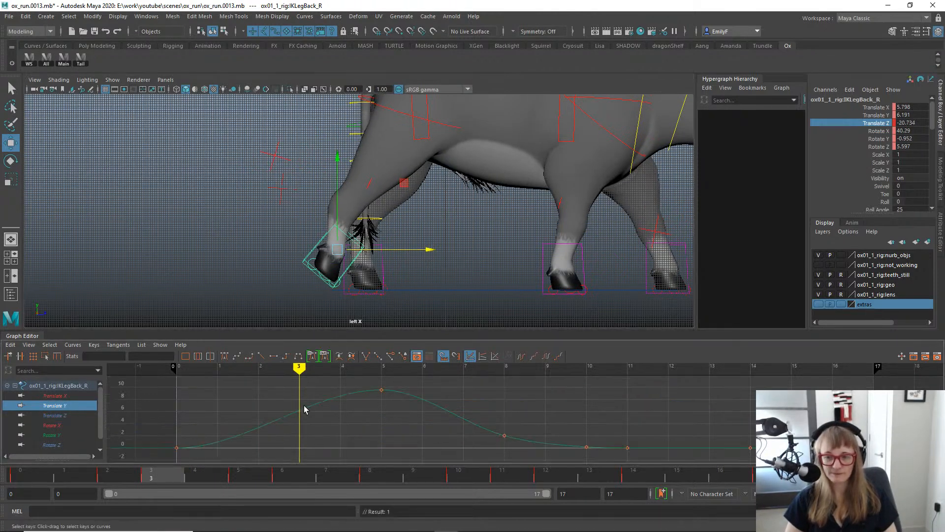
left_click_drag(32, 473, 180, 468)
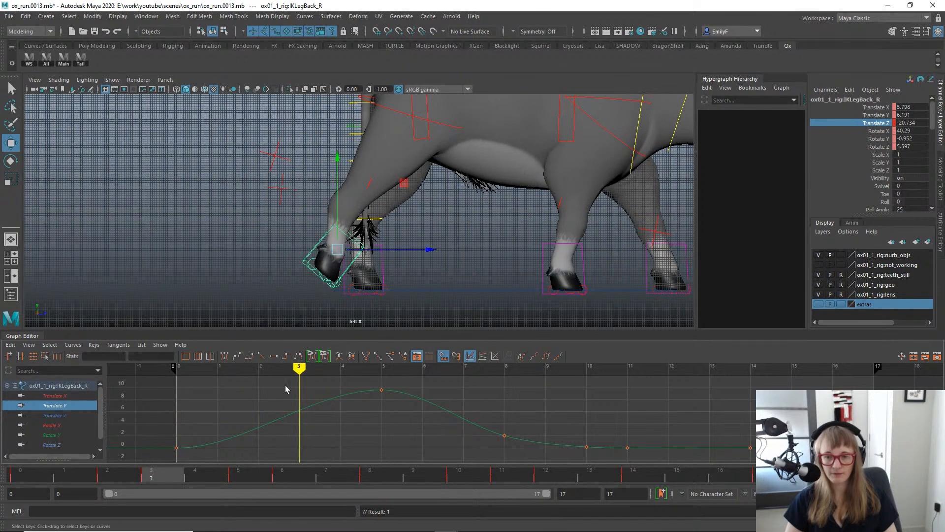
left_click(382, 390)
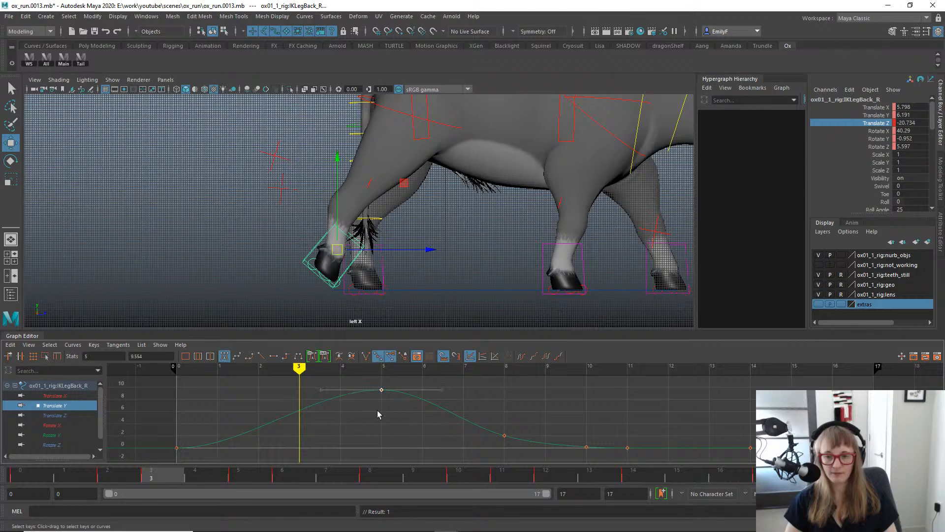
middle_click_drag(379, 407, 312, 411, "shift")
key("ctrl+z")
key("ctrl+z")
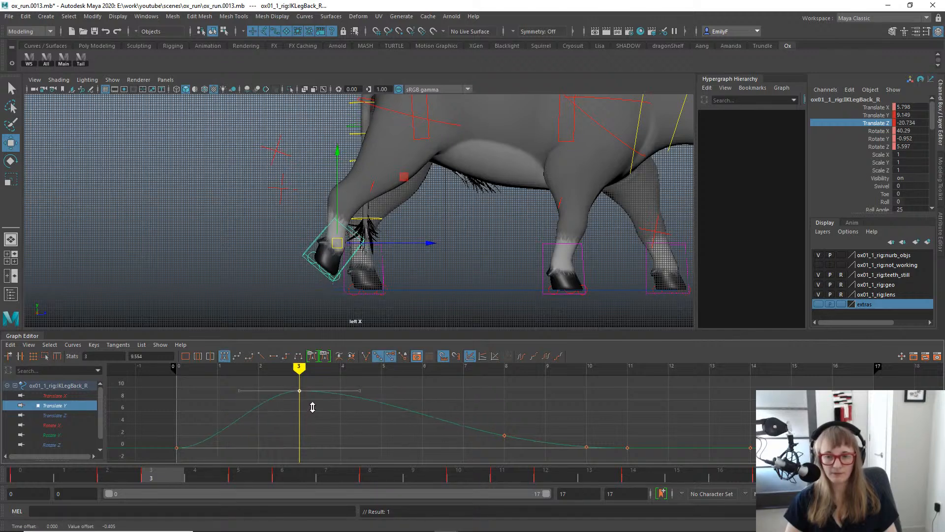
Delete the key at frame 6 from the right back foot's Translate Z curve.
left_click_drag(131, 472, 242, 471)
left_click(54, 415)
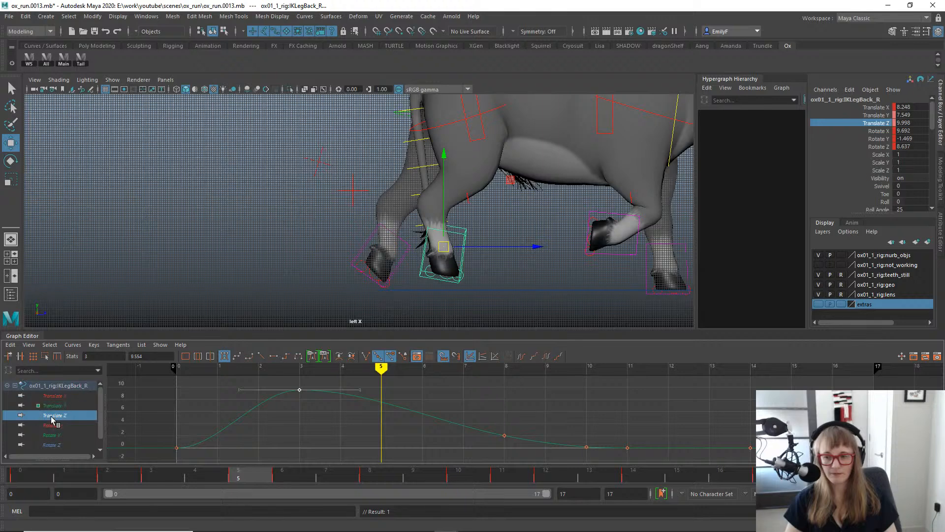
key("f")
left_click_drag(362, 395, 498, 433)
key("Delete")
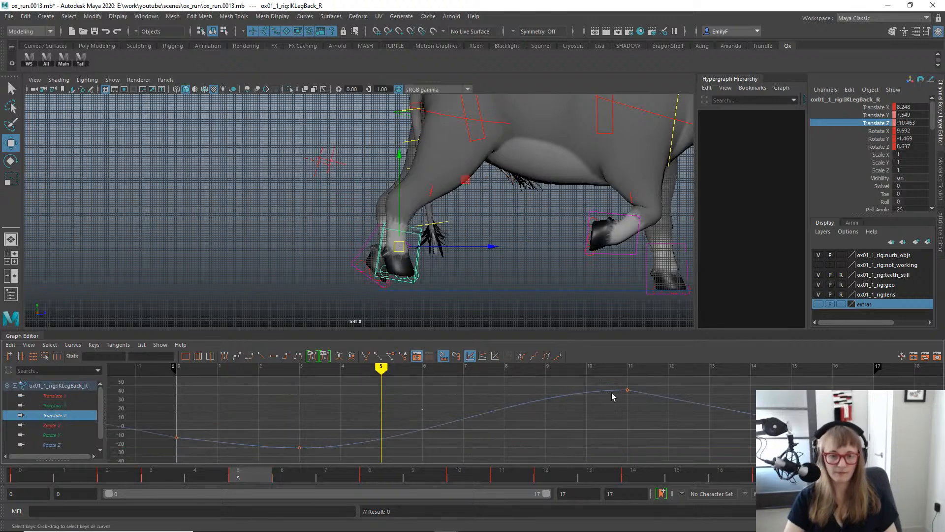
Move the lowest key of the right back foot's Translate Z curve from frame 3 to frame 2, at about -17.95.
left_click_drag(668, 431, 536, 386)
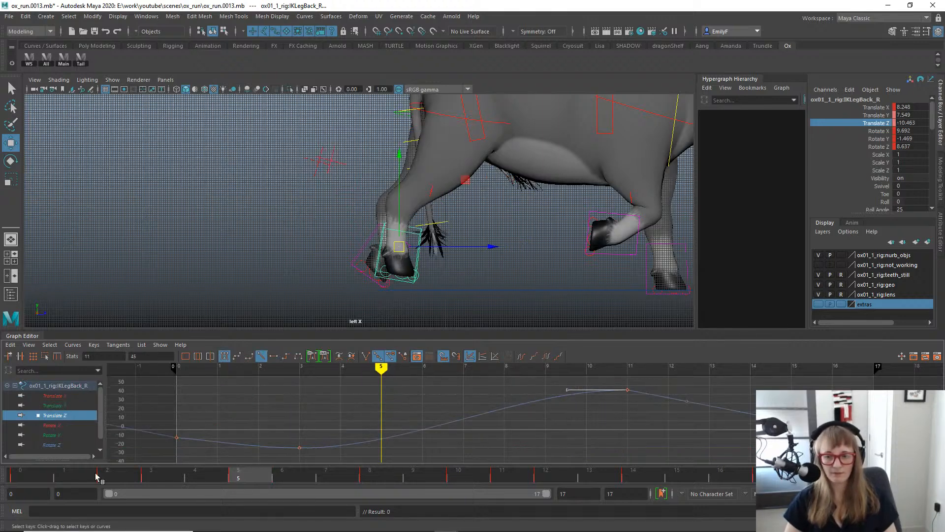
left_click_drag(11, 472, 136, 456)
middle_click_drag(298, 402, 336, 363, "alt")
left_click_drag(290, 379, 345, 415)
middle_click_drag(345, 433, 314, 428, "shift")
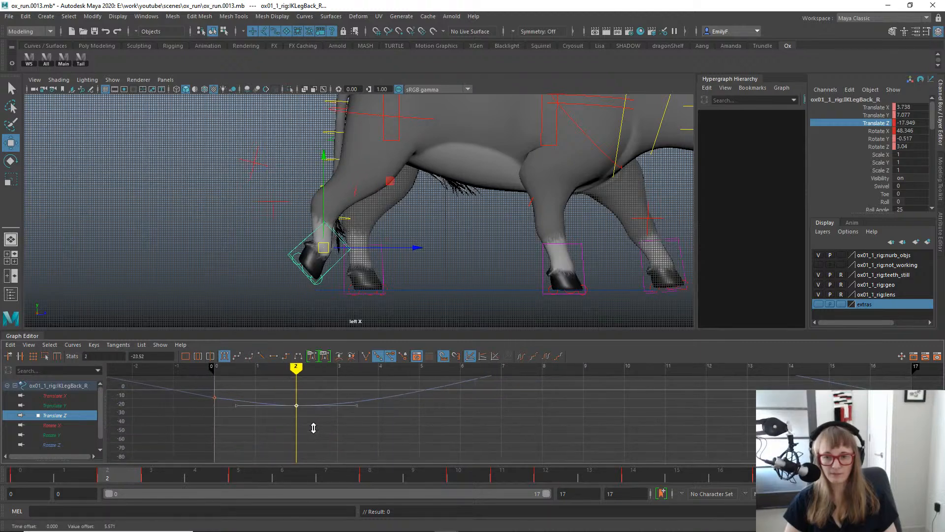
Fine-tune the right back foot's Translate Z key at frame 2 to -18.506, comparing the foot's position on the neighbouring frames.
left_click_drag(75, 480, 122, 481)
middle_click_drag(253, 422, 246, 434, "shift")
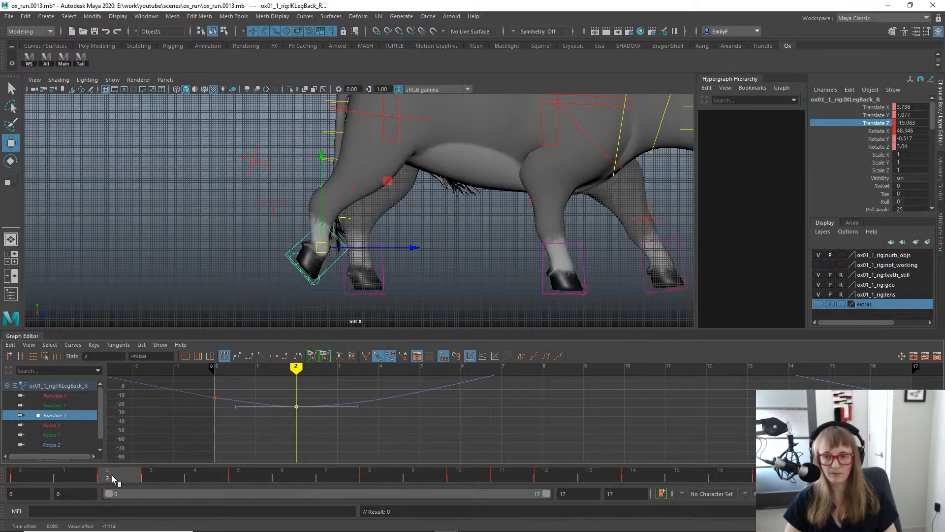
mouse_move(112, 476)
left_mouse_down()
mouse_move(41, 466)
mouse_move(106, 469)
left_mouse_up()
middle_click_drag(1, 442, 30, 447)
left_click(134, 467)
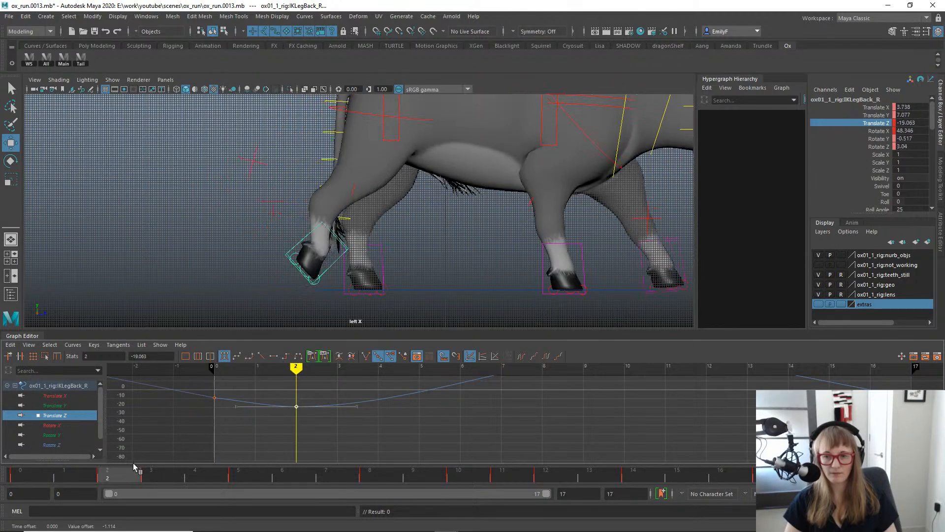
mouse_move(134, 466)
left_mouse_down()
mouse_move(6, 465)
mouse_move(134, 466)
left_mouse_up()
middle_click_drag(297, 415, 295, 408)
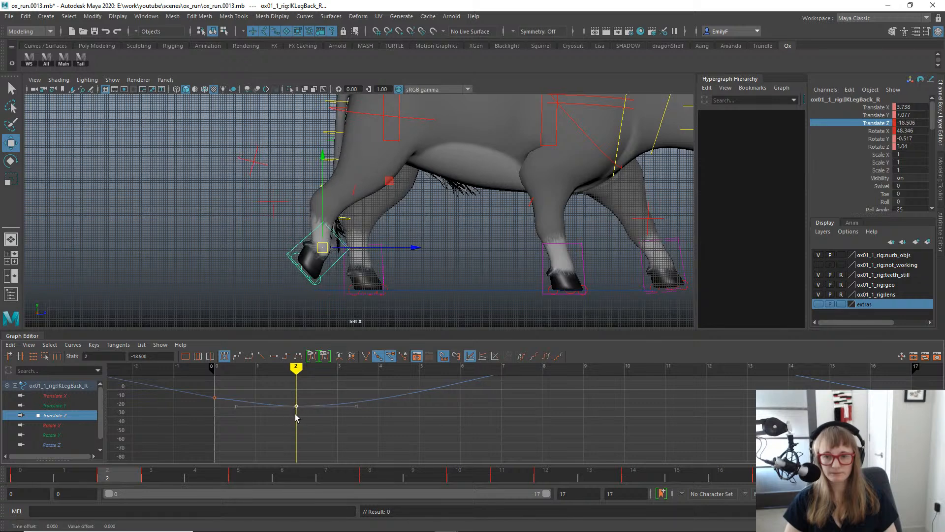
left_click_drag(114, 474, 71, 461)
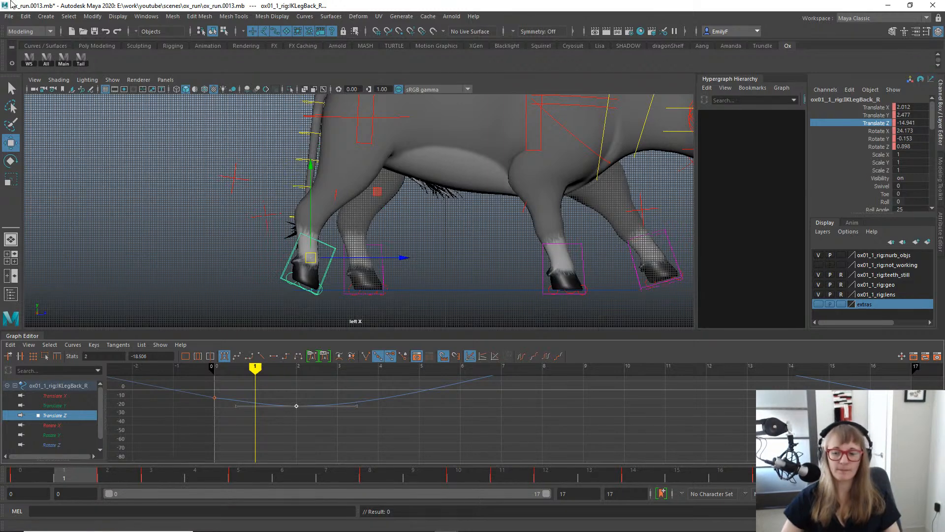
key("comma")
Select the right back rump control (FKbackRump_R) for rotation and review the leg's pose between frames 2 and 0.
left_click_drag(107, 477, 141, 391)
middle_click_drag(141, 391, 105, 388)
key("q")
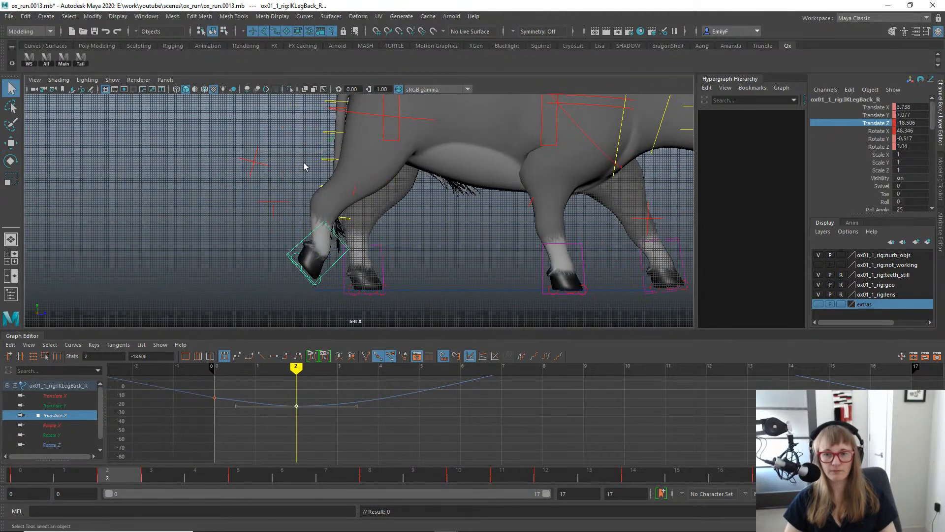
left_click(357, 114)
left_click(357, 114)
key("e")
middle_click_drag(401, 194, 329, 279, "alt")
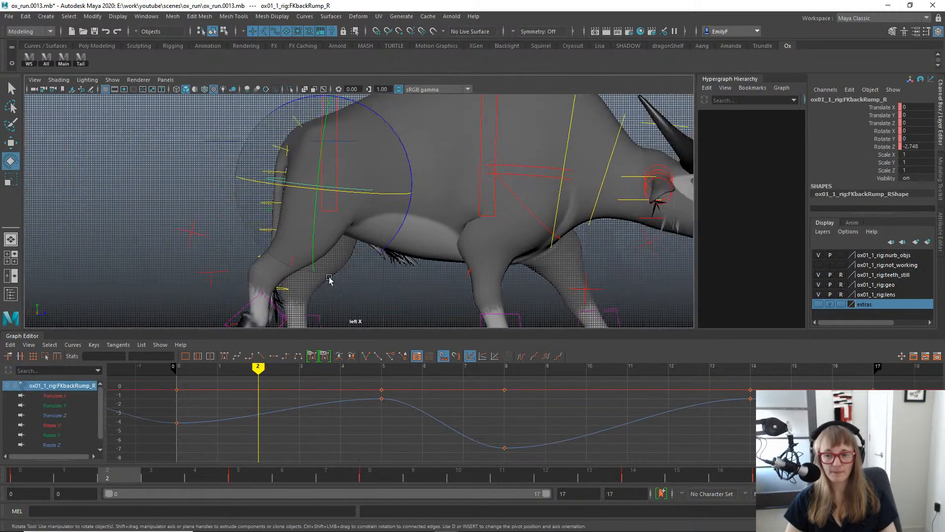
left_click_drag(49, 480, 2, 487)
middle_click_drag(325, 235, 395, 179, "alt")
right_click_drag(395, 178, 331, 211, "alt")
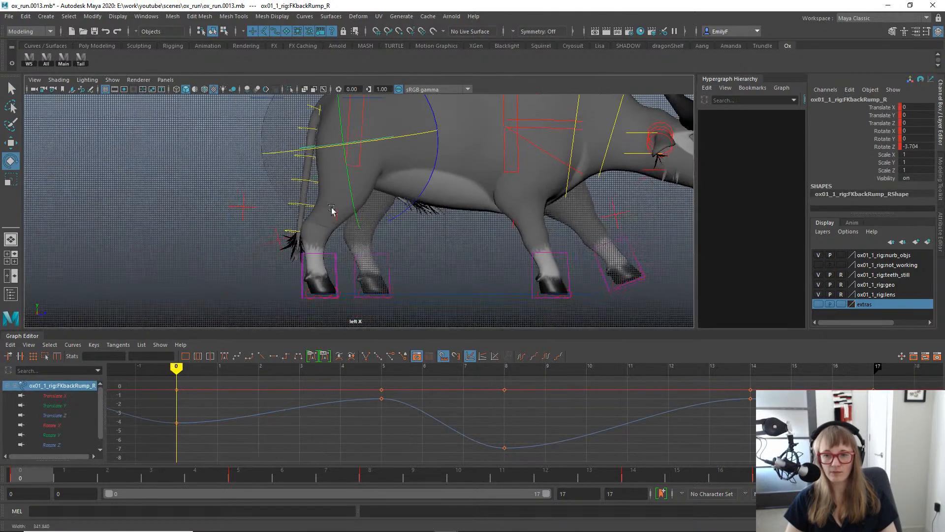
left_click_drag(51, 478, 20, 473)
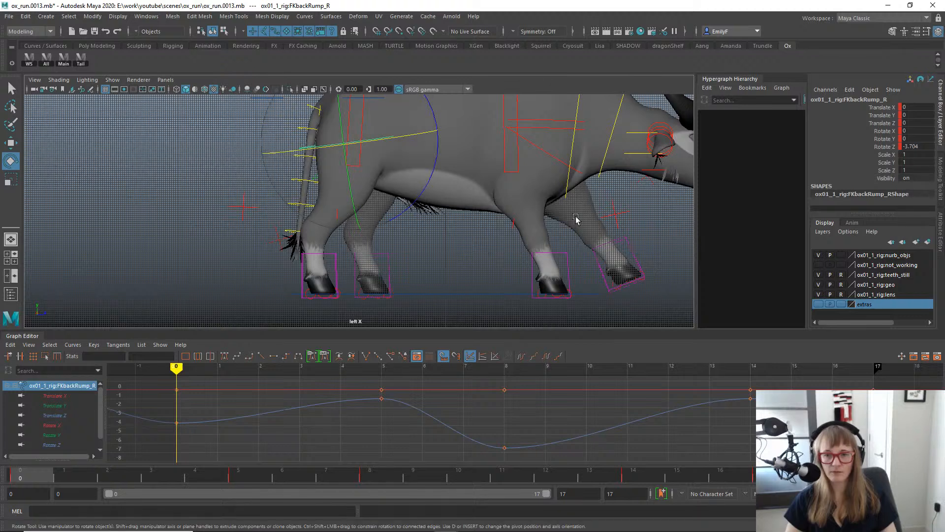
Pose the right back rump control at frame 0 with Rotate Z -5.671 and Translate Y 2.003, and key the same pose at frame 17.
left_click_drag(437, 154, 439, 150)
key("s")
key("w")
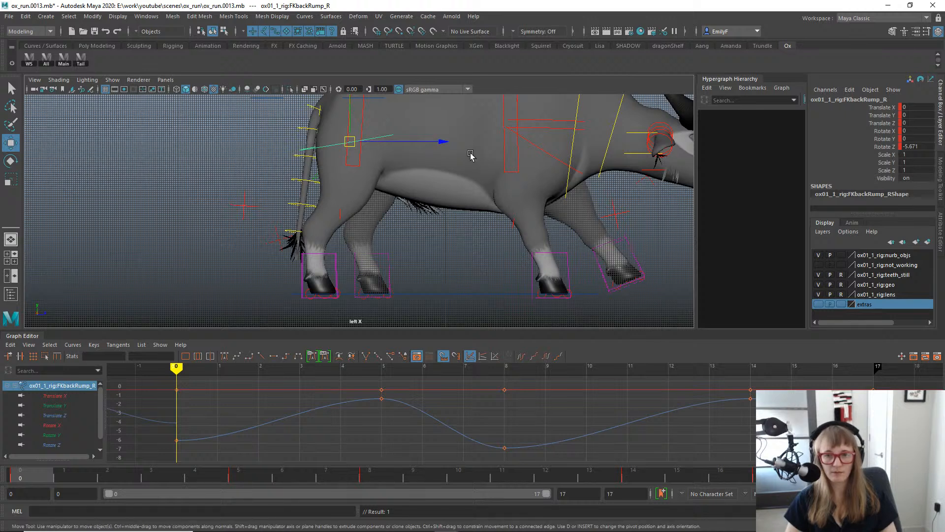
left_click_drag(443, 142, 445, 143)
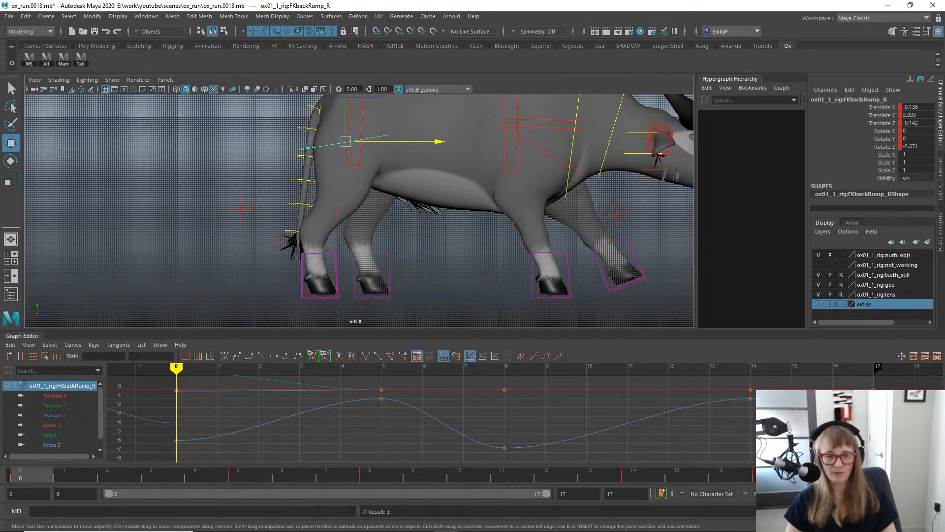
middle_click(763, 475)
key("s")
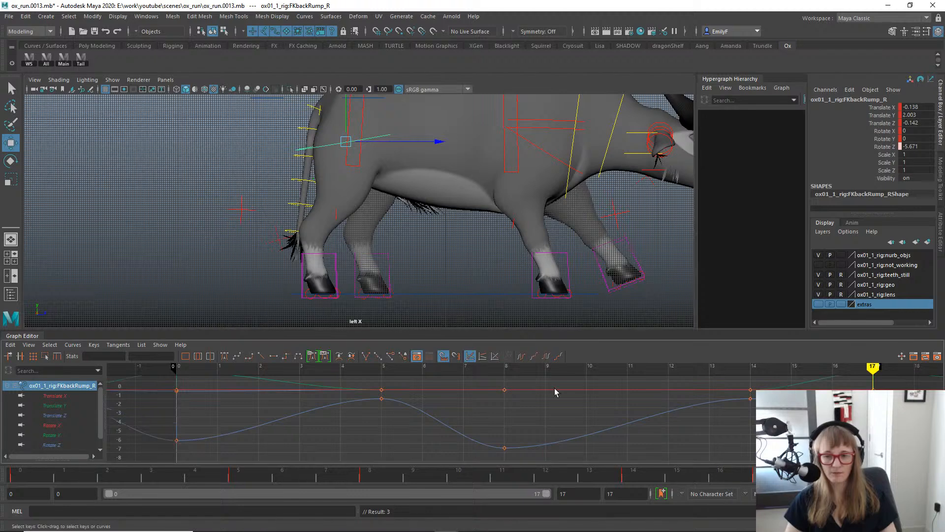
At frame 9, rotate the right back rump to Rotate Z -3.138 and shift it to Translate X 0.764, Y -0.998, Z -0.038.
left_click_drag(31, 468, 441, 426)
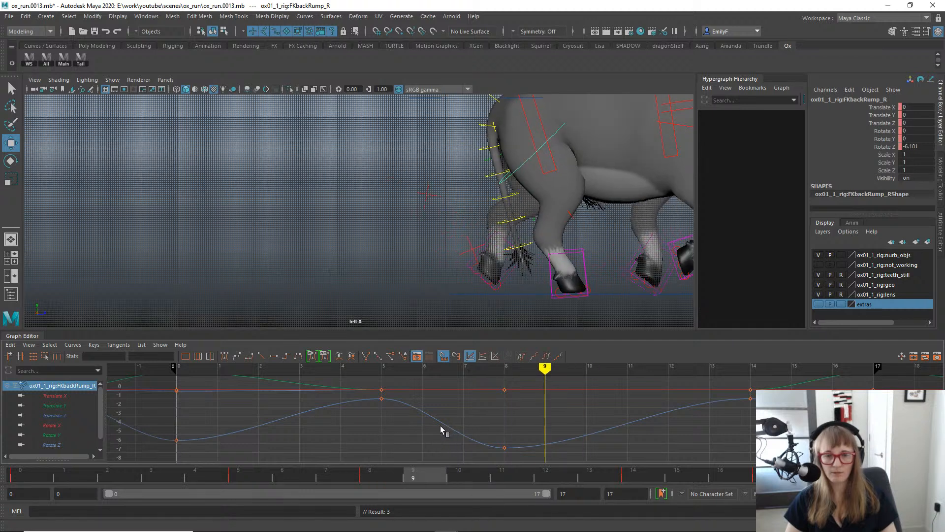
middle_click_drag(542, 203, 424, 194, "alt")
key("e")
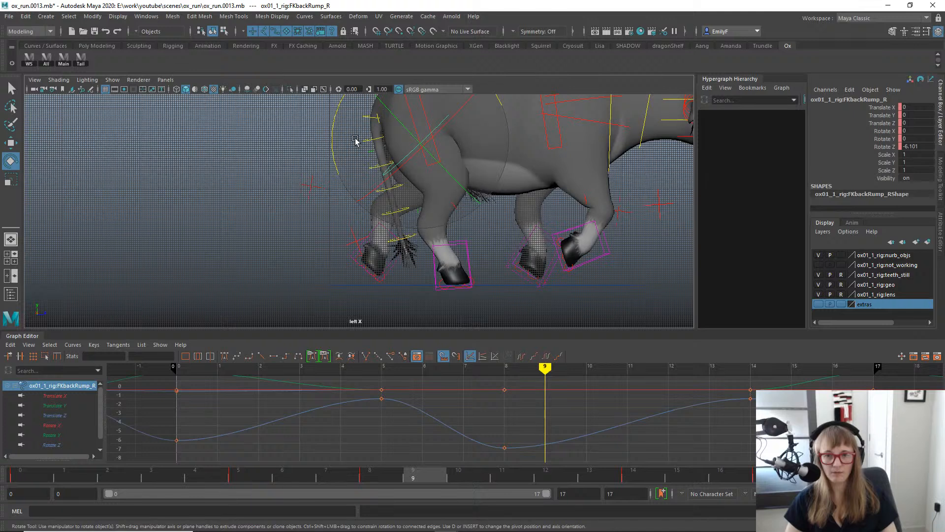
left_click_drag(331, 142, 338, 136)
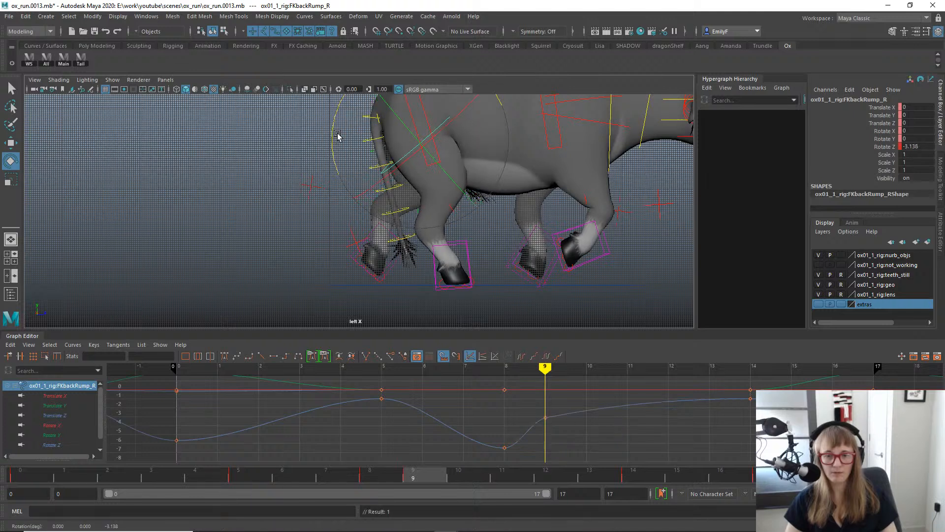
key("w")
left_click_drag(514, 142, 510, 142)
key("e")
left_click_drag(457, 116, 436, 132)
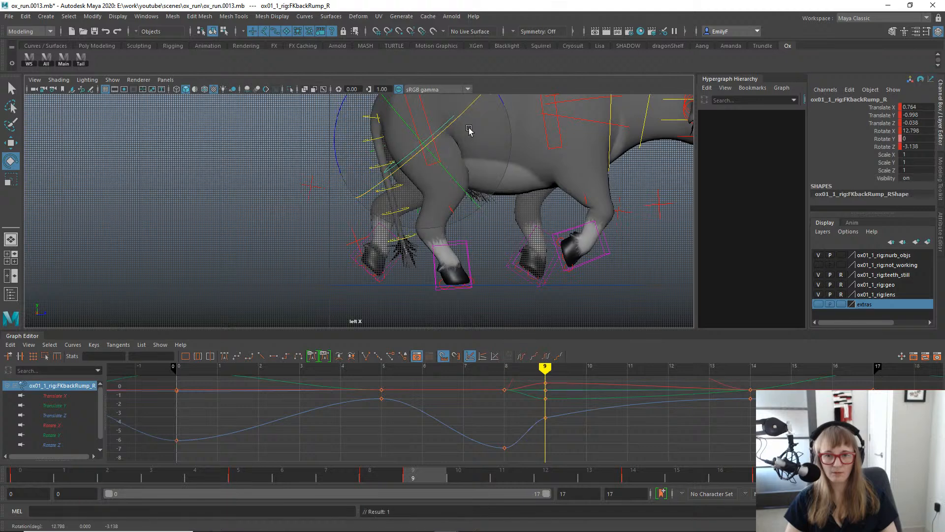
key("e")
In the perspective view, rotate the right back rump to Rotate X 11.876 at frame 9 and key it.
left_click(485, 161)
key("space")
left_click_drag(484, 160, 485, 133)
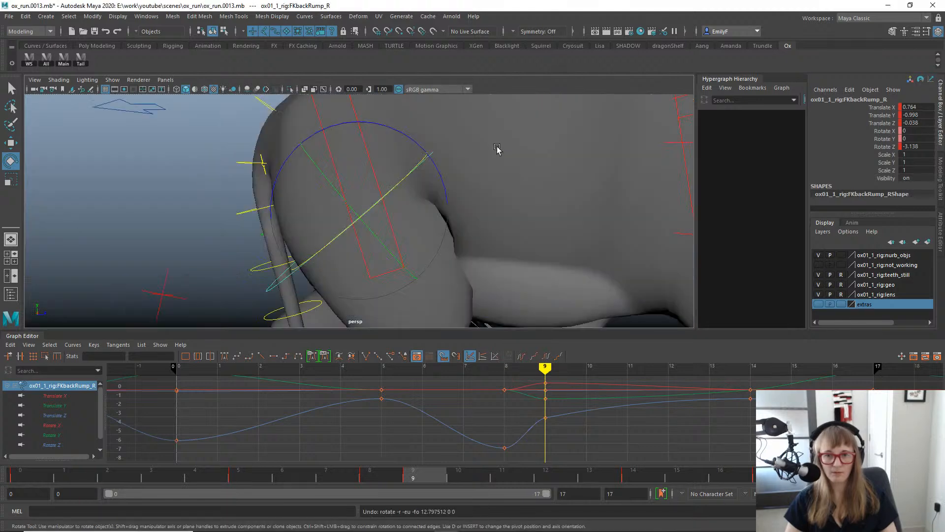
key("f")
left_click_drag(335, 222, 339, 193, "alt")
key("e")
left_click_drag(386, 222, 372, 224)
left_click_drag(373, 224, 387, 175, "alt")
key("ctrl+z")
key("s")
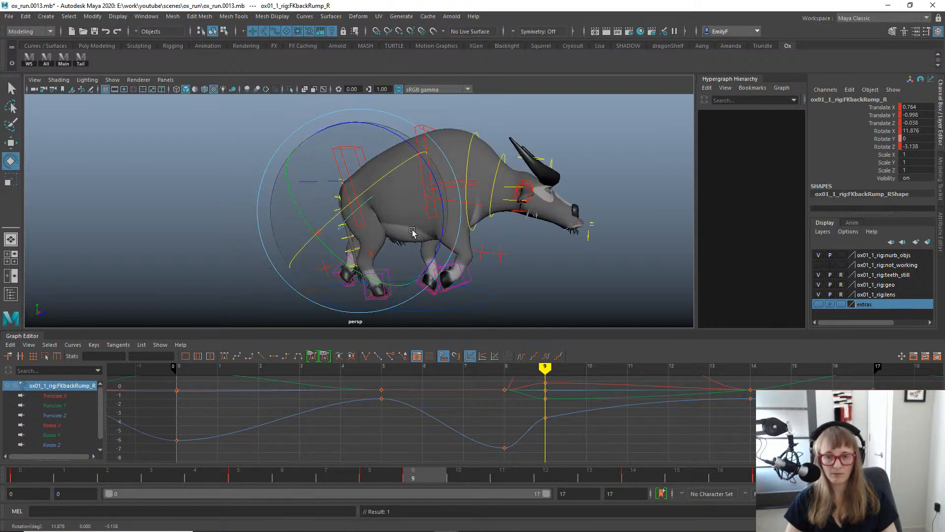
Delete the right back rump's keys at frame 8 and check the frame 9 pose without the rig controls.
left_click(559, 430)
key("f")
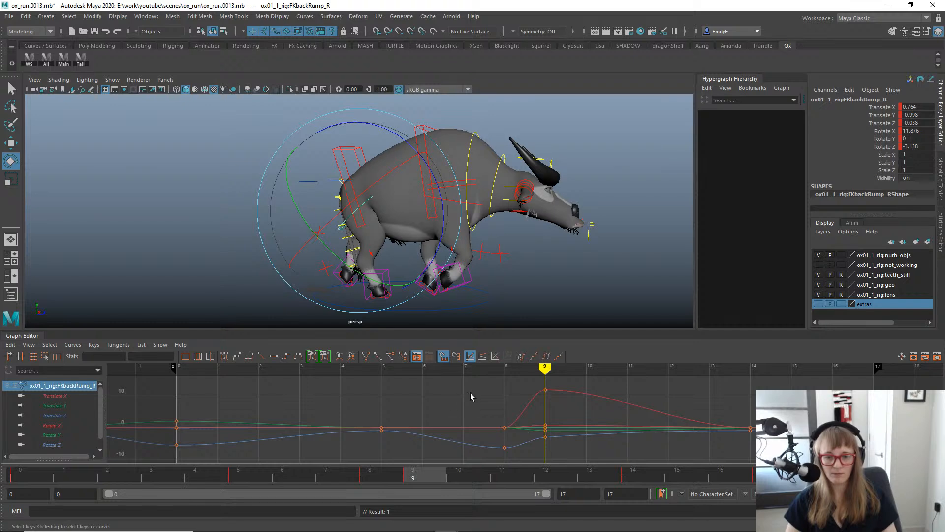
left_click_drag(518, 468, 519, 467)
key("Delete")
key("q")
left_click_drag(347, 229, 242, 236, "alt")
key("alt+1")
key("alt+1")
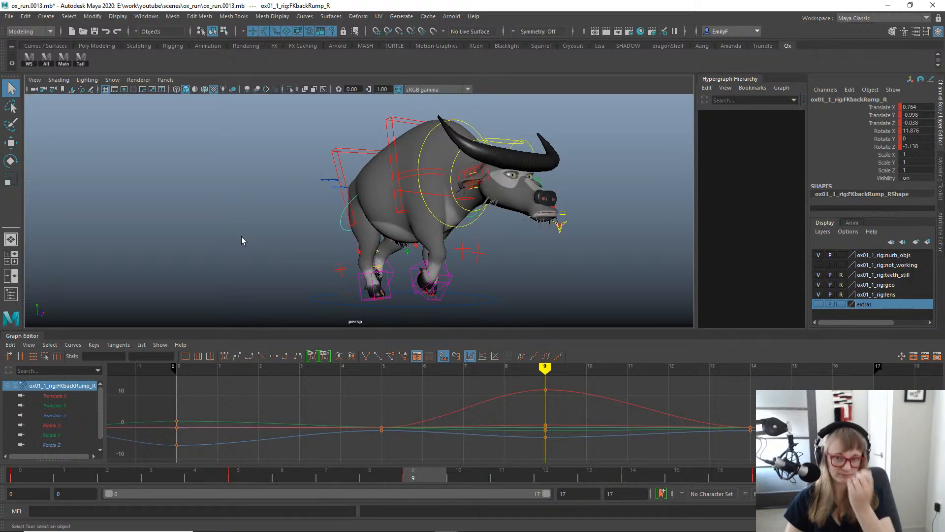
Try moving the right back leg's pole control (PoleLegBack_R) sideways at frame 9.
key("w")
left_click_drag(315, 253, 510, 276)
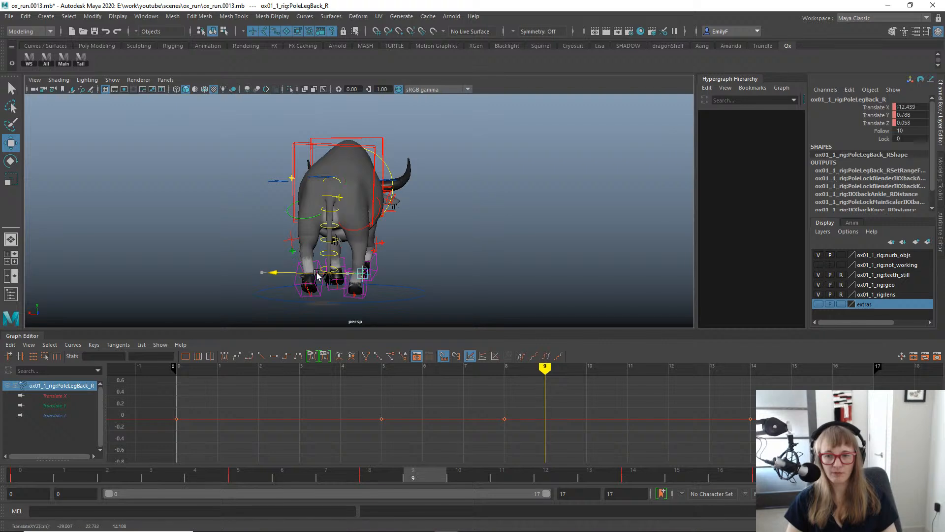
left_click_drag(298, 277, 420, 236, "alt")
key("q")
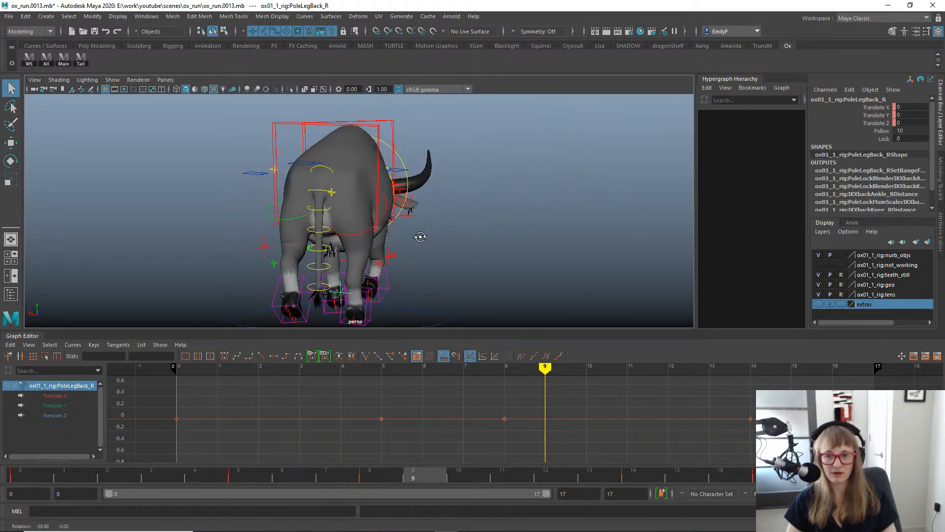
Try rotating the right back rump control further at frame 9, then undo the rotation.
left_click(359, 235)
key("e")
left_click_drag(359, 235, 295, 270, "alt")
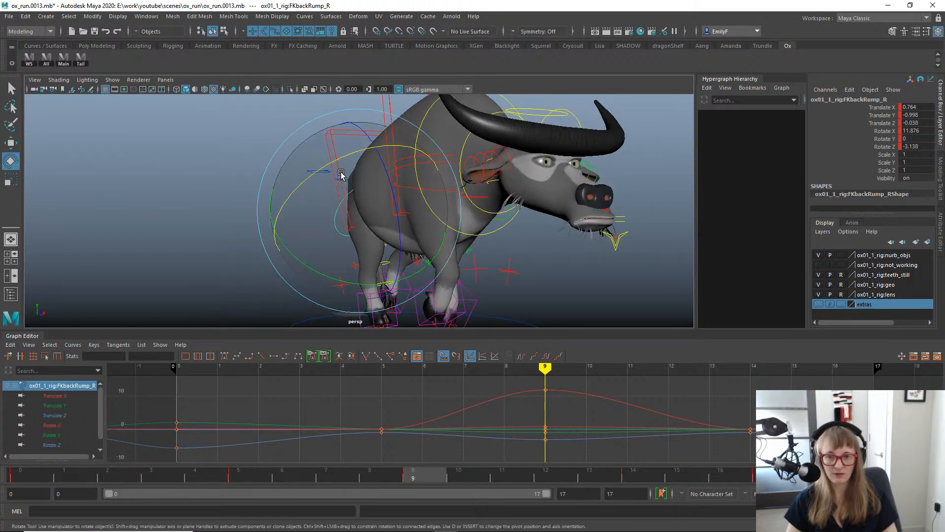
left_click_drag(341, 173, 323, 179)
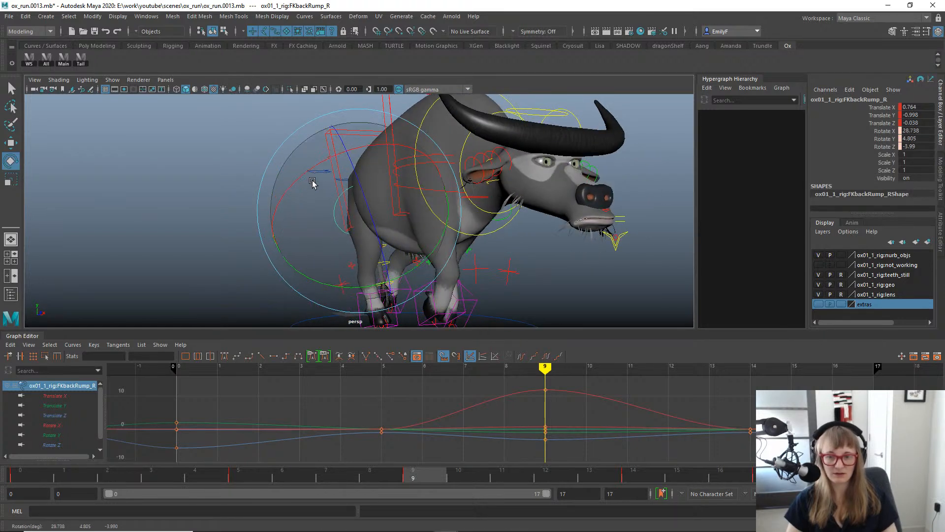
key("ctrl+z")
key("q")
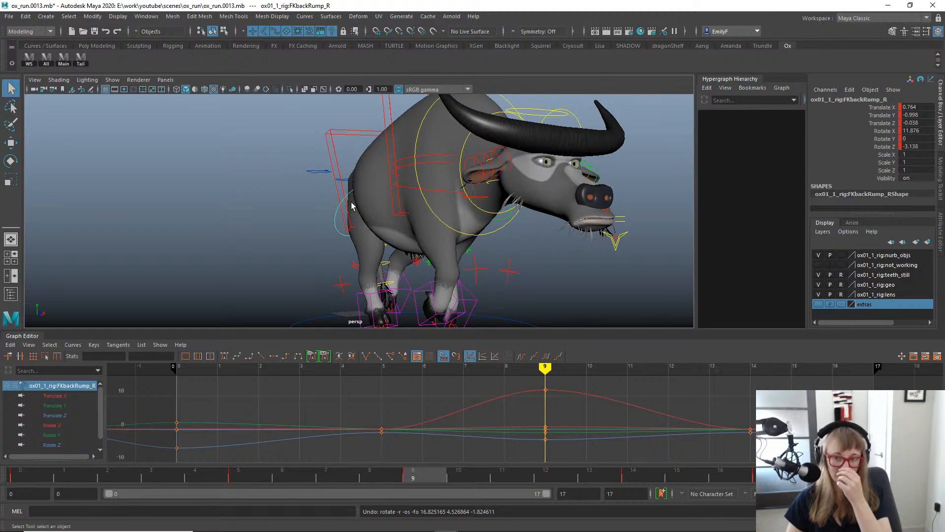
left_click_drag(363, 212, 532, 250, "alt")
key("e")
key("ctrl+z")
key("ctrl+z")
Delete the right back rump's keys at frame 14 and play back the run cycle.
scroll(363, 242, "down", 3)
key("q")
left_click_drag(367, 476, 662, 487)
right_click(646, 476)
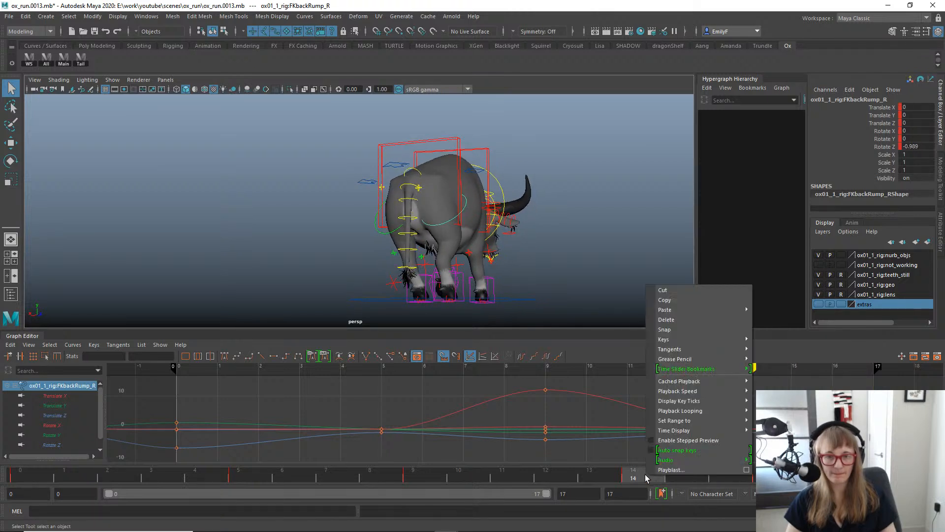
left_click(691, 320)
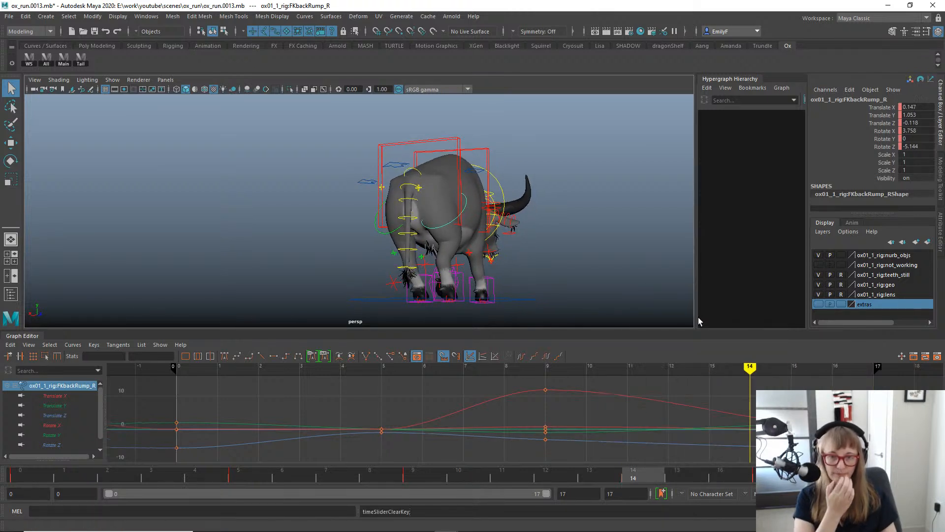
key("alt+v")
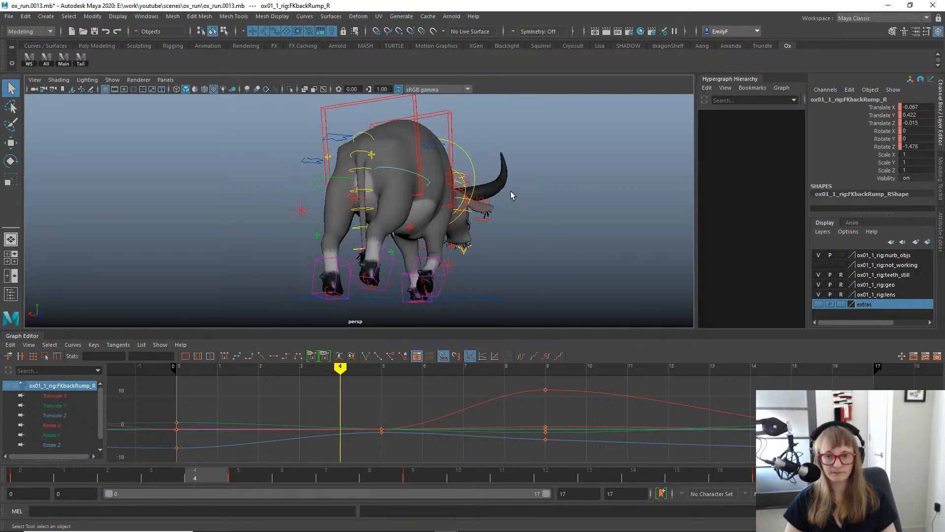
In the side view, mute the Translate Z channel of the rig's Main control.
key("space")
left_click_drag(488, 184, 488, 185)
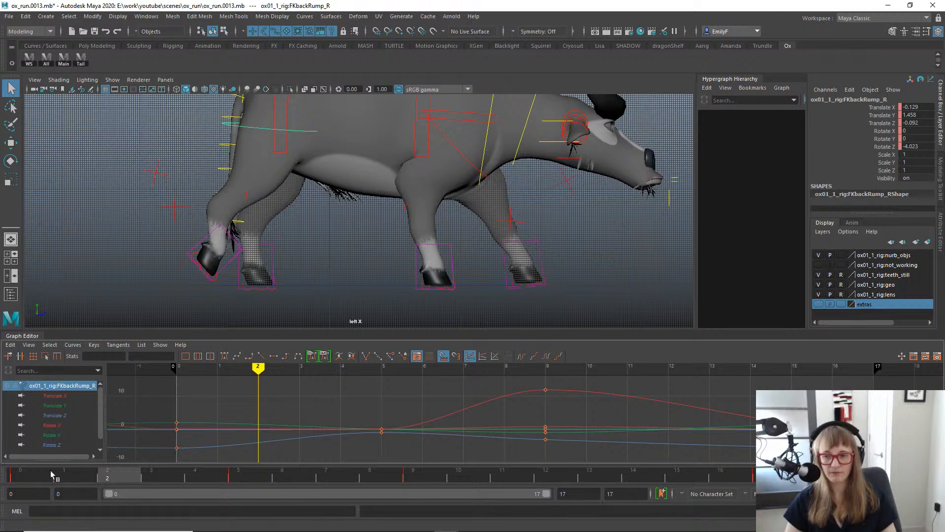
left_click_drag(50, 471, 135, 379)
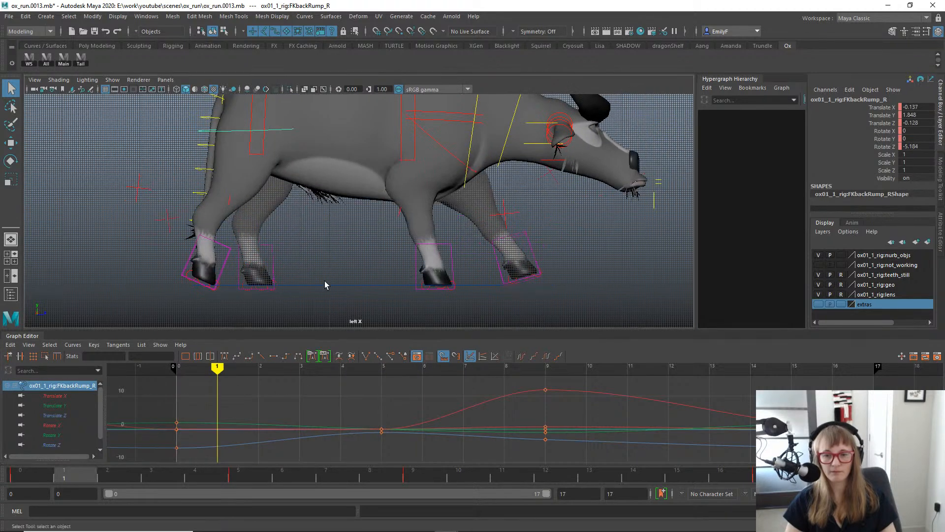
left_click(325, 284)
left_click_drag(52, 482, 20, 481)
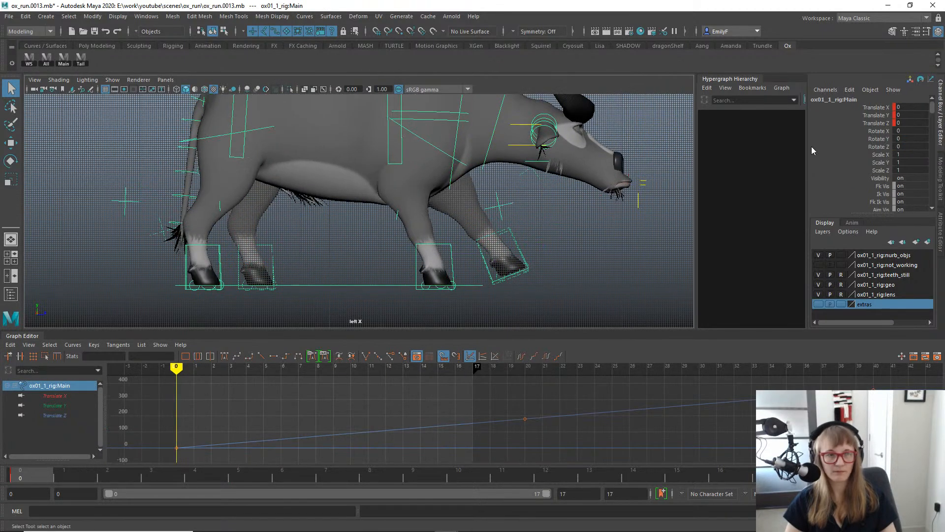
left_click(857, 122)
right_click(837, 123)
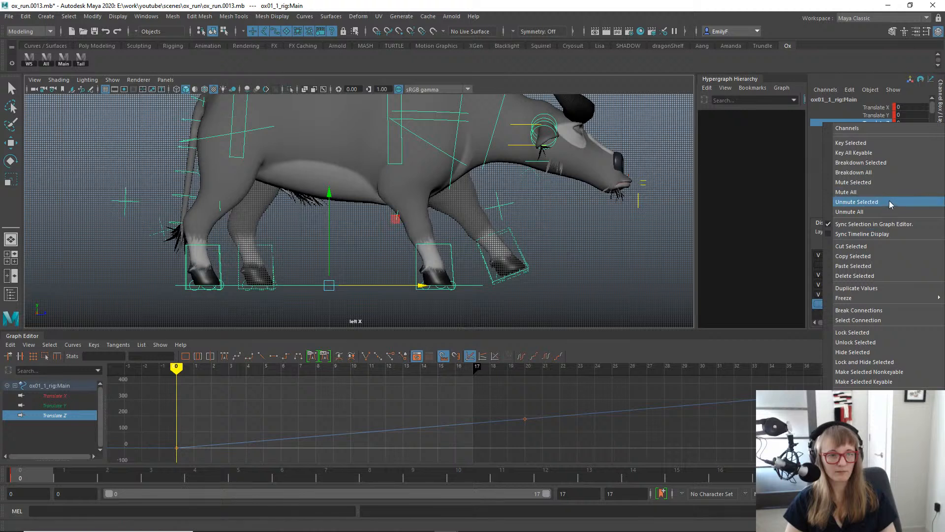
left_click(888, 182)
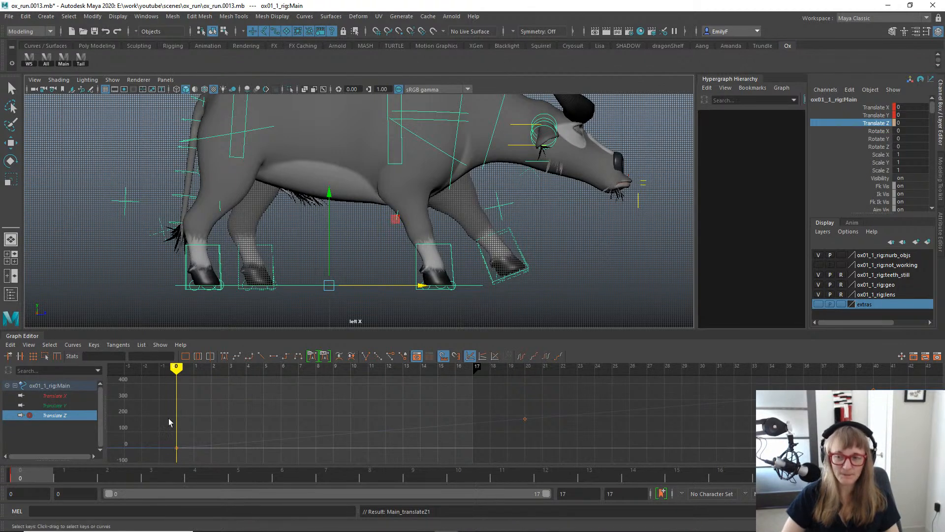
Play back the cycle in place, stop at frame 4 and select the right back foot control (IKLegBack_R).
key("alt+v")
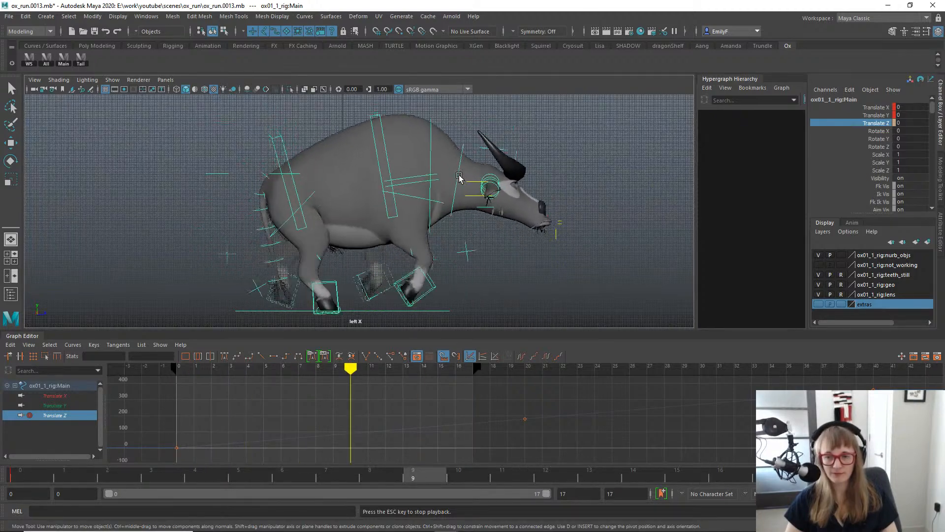
scroll(499, 225, "up", 5)
key("q")
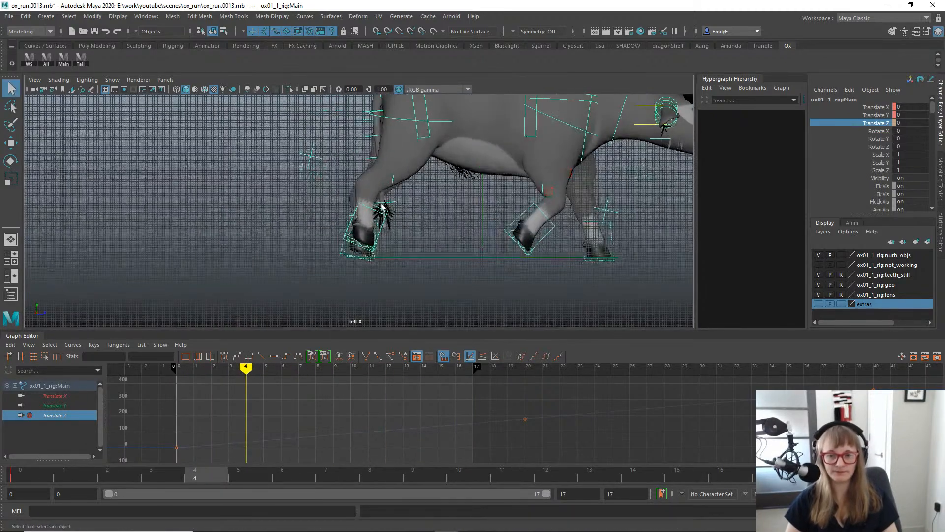
left_click(381, 215)
left_click(381, 212)
key("w")
middle_click_drag(429, 221, 397, 242, "alt")
key("alt+1")
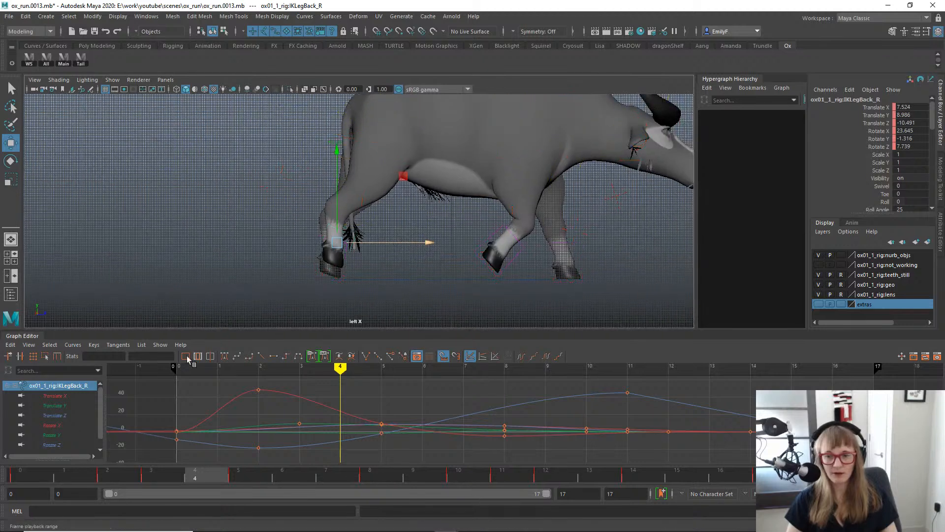
Rotate the right back toe-tip roll control (RollbackToesEnd_R) to Rotate X -5.785 at frame 0 and key the same pose at frame 17.
mouse_move(29, 473)
left_mouse_down()
mouse_move(19, 477)
mouse_move(99, 488)
mouse_move(29, 476)
left_mouse_up()
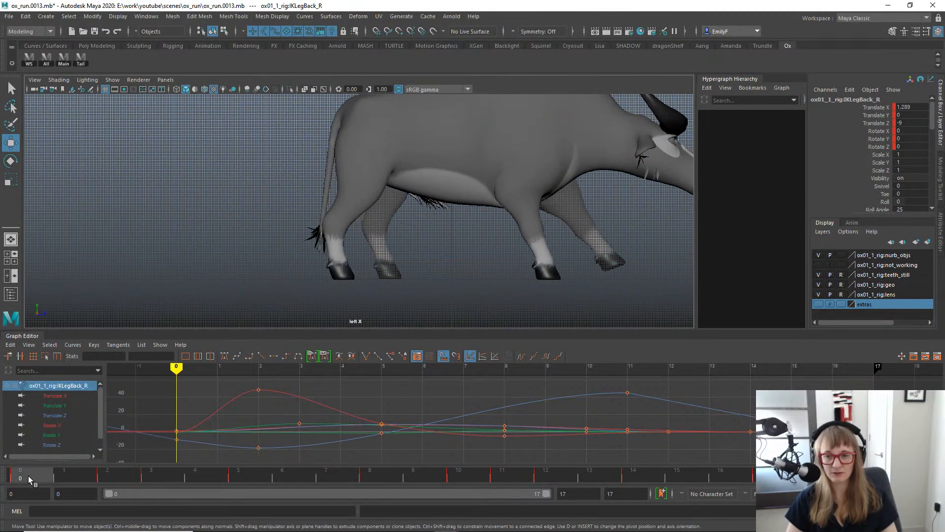
right_click_drag(374, 197, 399, 222, "alt")
middle_click_drag(400, 221, 388, 175, "alt")
right_click_drag(388, 175, 402, 230, "alt")
key("alt+1")
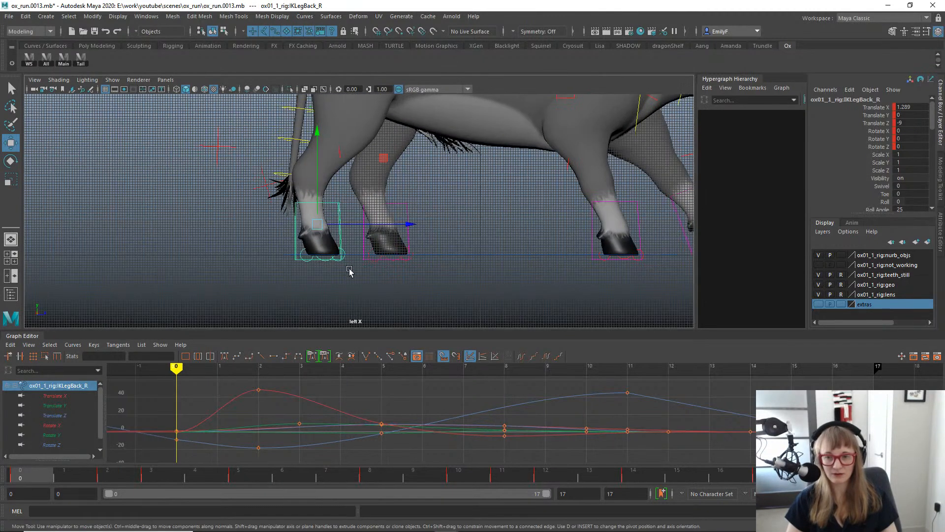
left_click(346, 252)
key("e")
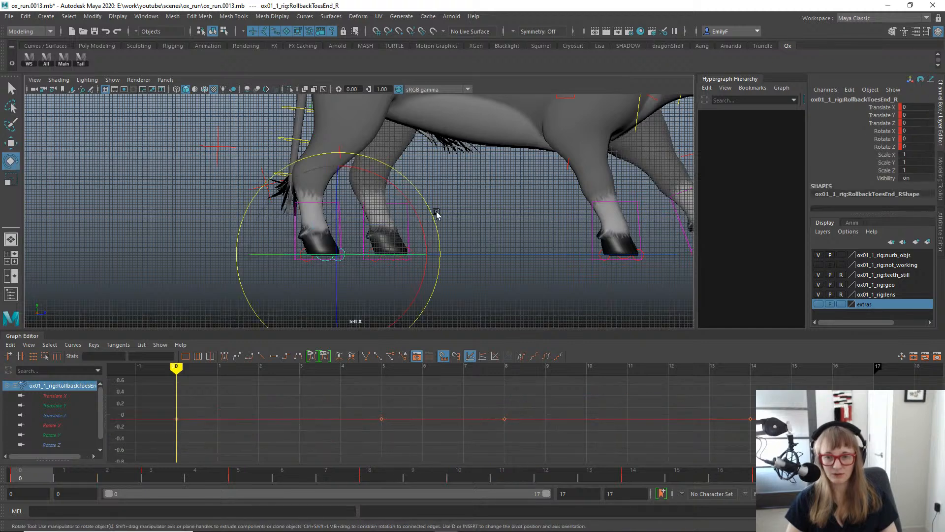
left_click_drag(422, 231, 428, 262)
key("s")
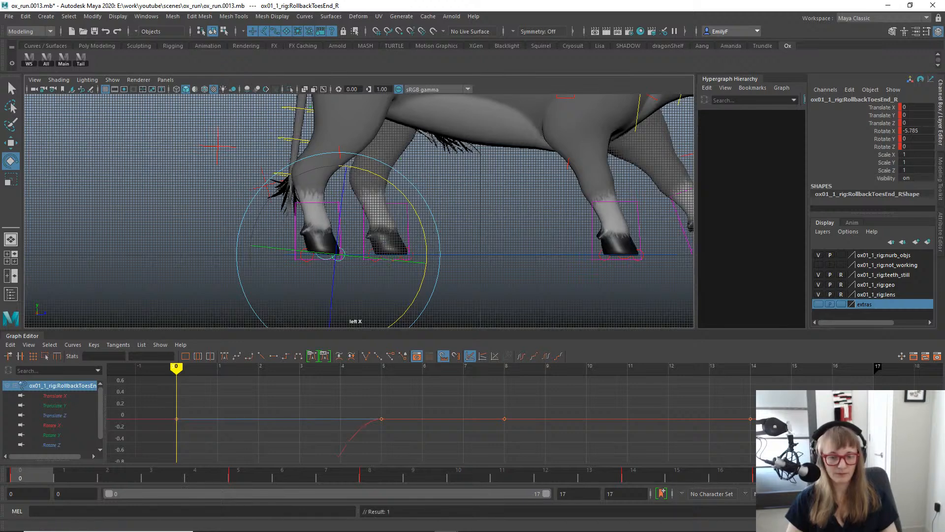
left_click(750, 479)
Set the right back toe-tip roll control's Rotate X to 0 at frames 16 and 1.
left_click(734, 477)
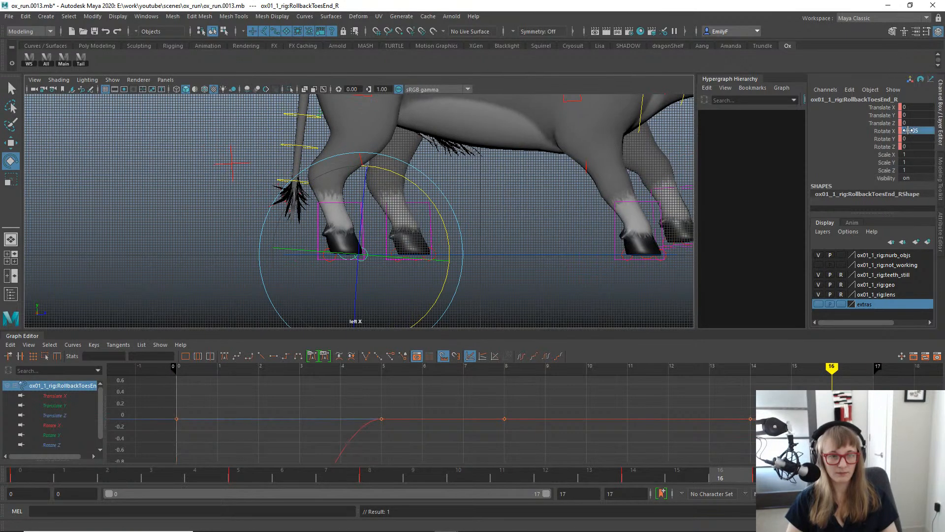
type("0")
key("Return")
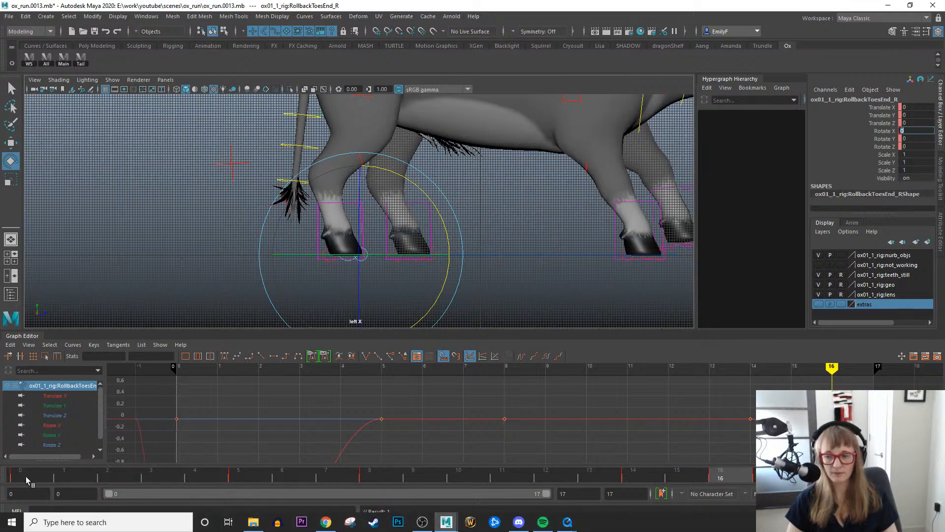
mouse_move(22, 474)
left_mouse_down()
mouse_move(119, 478)
mouse_move(21, 475)
left_mouse_up()
left_click(62, 463)
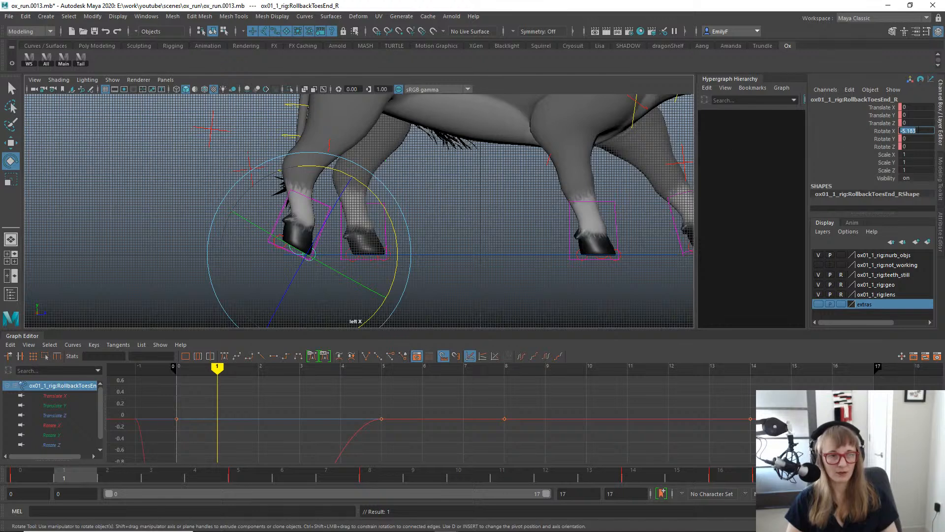
type("0")
key("Return")
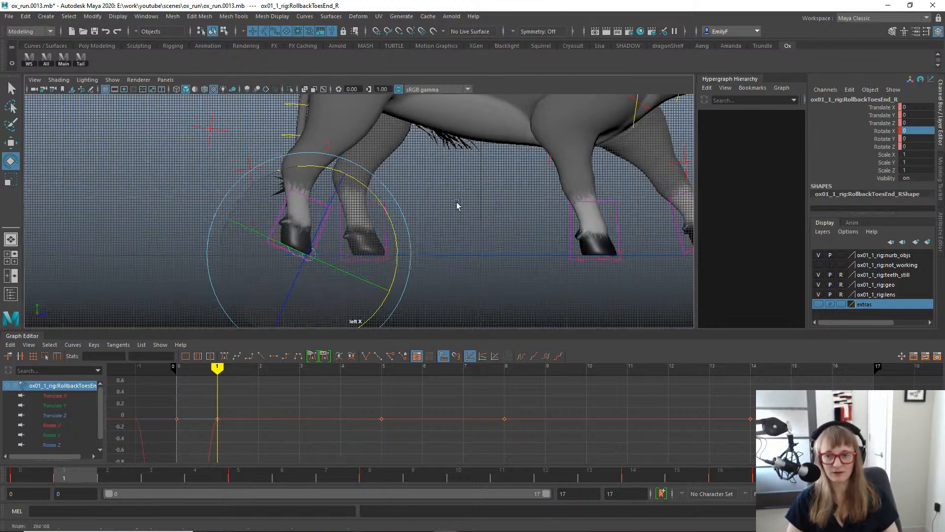
Examine the right back foot's approach to ground contact up to frame 11, using the foot control and the heel roll control (RollbackHeel_R).
key("q")
left_click(319, 214)
key("w")
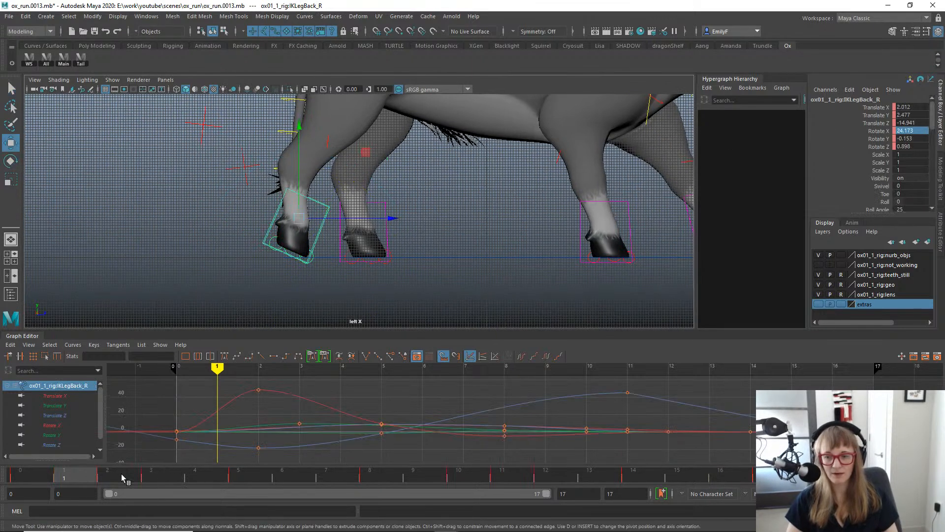
left_click_drag(122, 471, 512, 440)
scroll(458, 259, "up", 2)
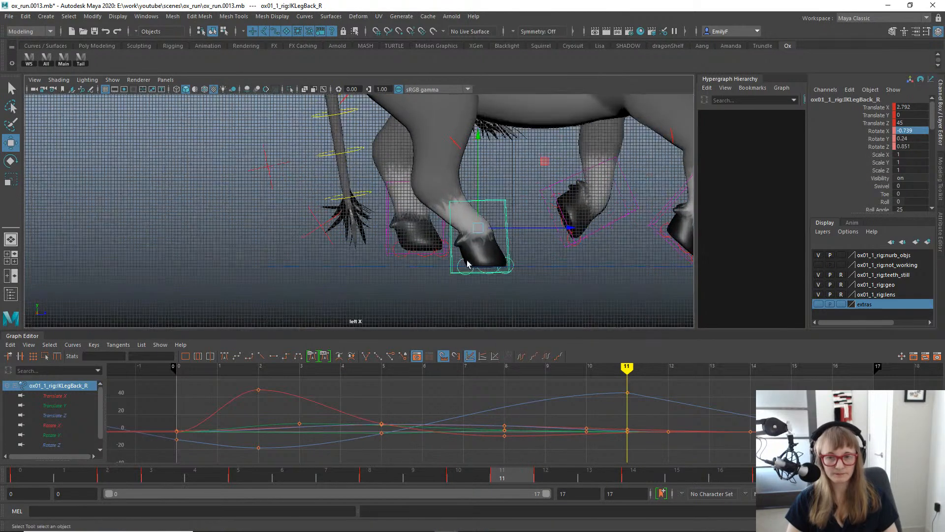
key("q")
left_click(448, 264)
key("e")
left_click(461, 263)
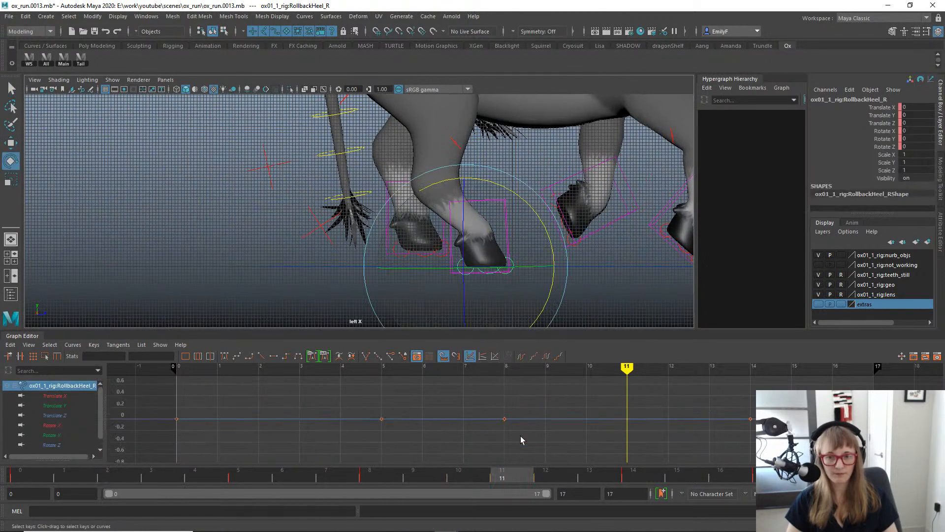
left_click(478, 473)
left_click_drag(415, 465, 516, 456)
left_click_drag(526, 456, 508, 460)
scroll(405, 284, "up", 2)
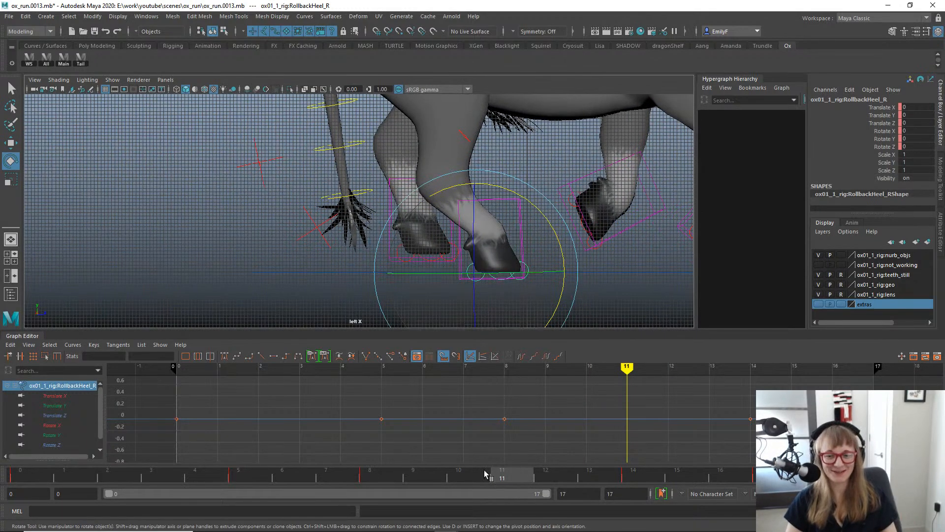
left_click_drag(501, 482, 370, 480)
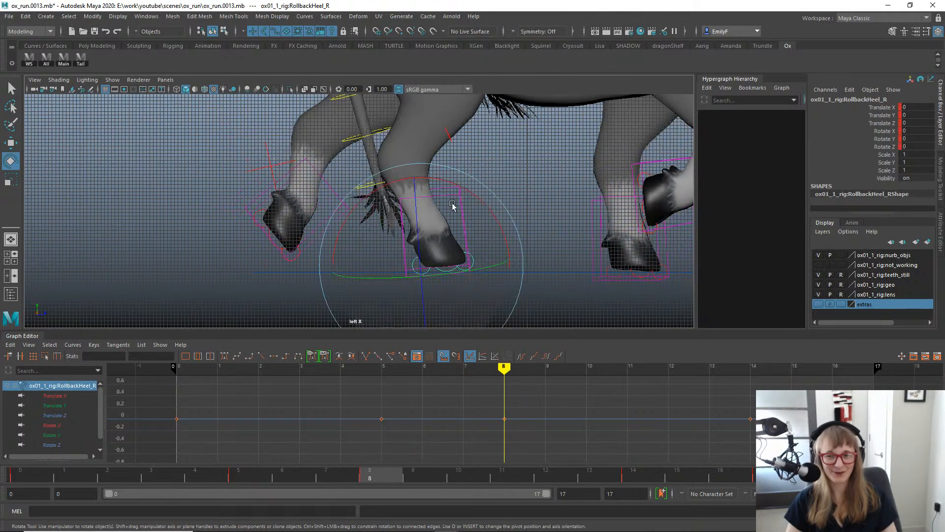
Isolate the Translate Y curve of the right back foot control (IKLegBack_R) and raise its frame 8 key to 4.54.
key("q")
left_click(440, 193)
key("w")
left_click(74, 415)
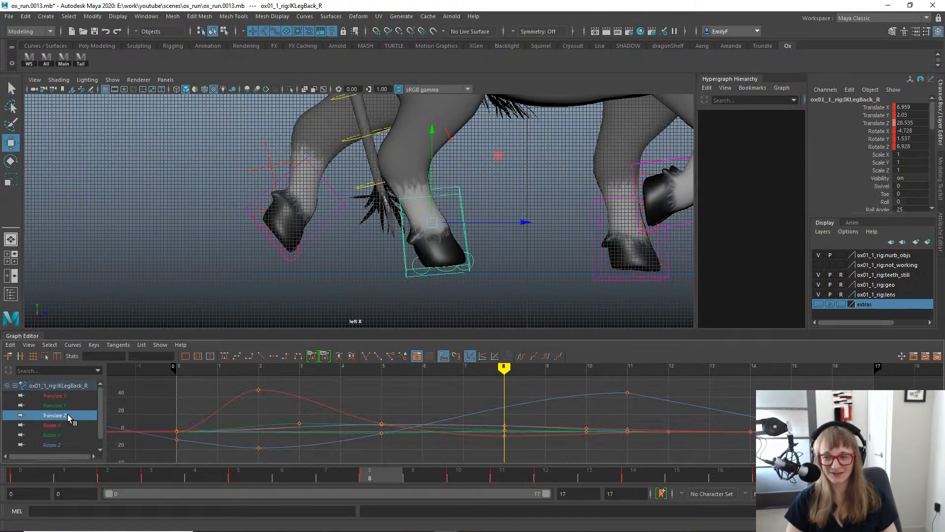
mouse_move(263, 481)
left_mouse_down()
mouse_move(64, 477)
mouse_move(389, 475)
left_mouse_up()
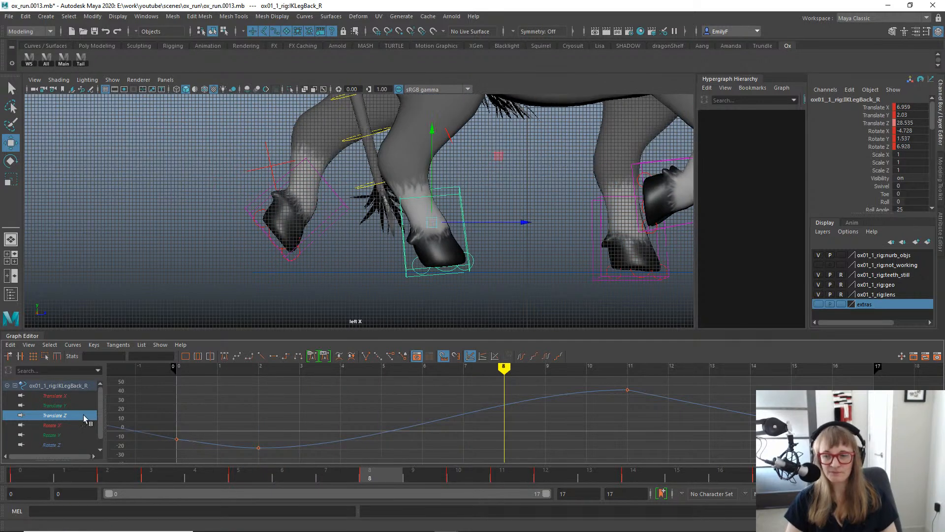
left_click(64, 406)
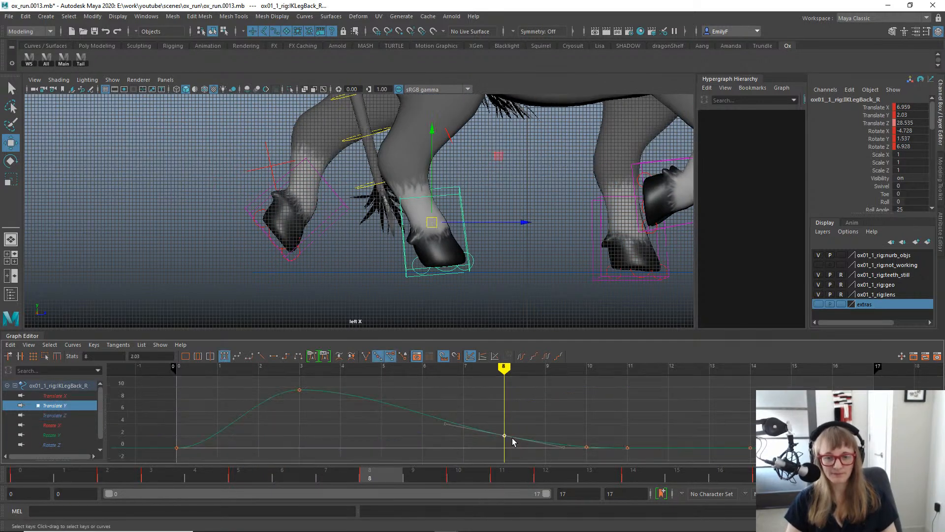
middle_click_drag(512, 442, 513, 421)
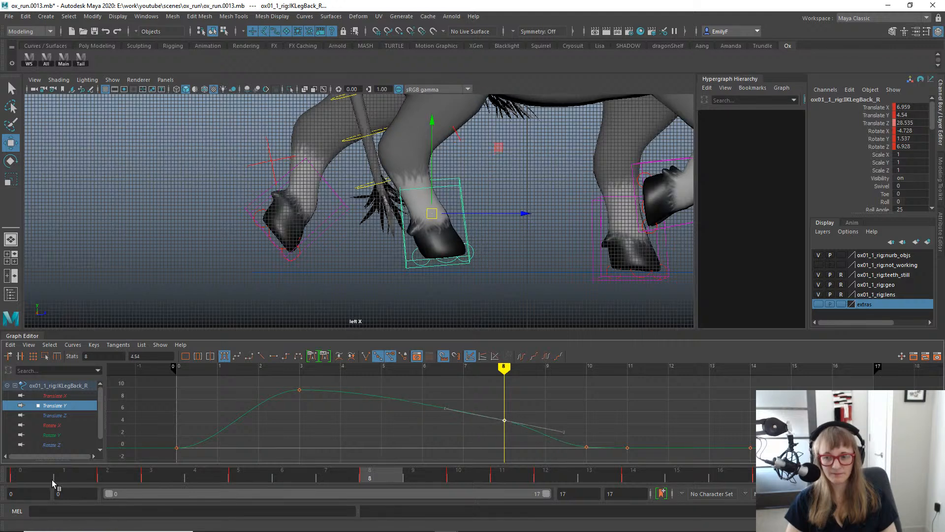
Delete the right back foot's Translate Y keys at frames 10 and 8 and steepen the incoming tangent at frame 11.
left_click_drag(52, 479, 493, 472)
left_click(477, 481)
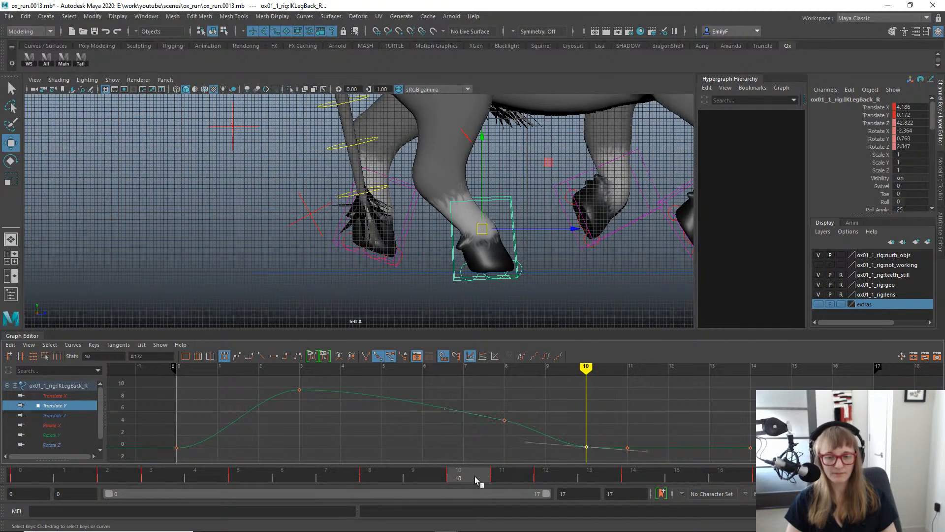
left_click_drag(476, 481, 527, 474)
key("Delete")
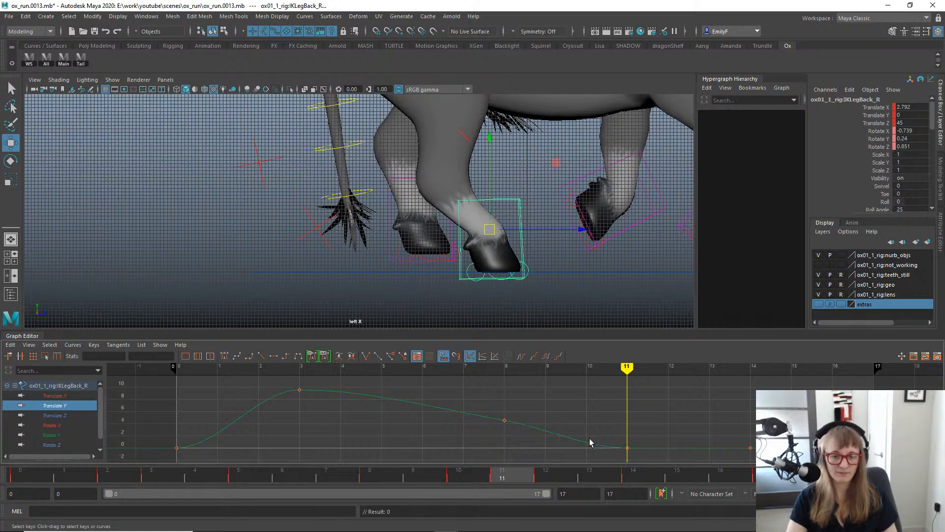
left_click_drag(592, 409, 633, 455)
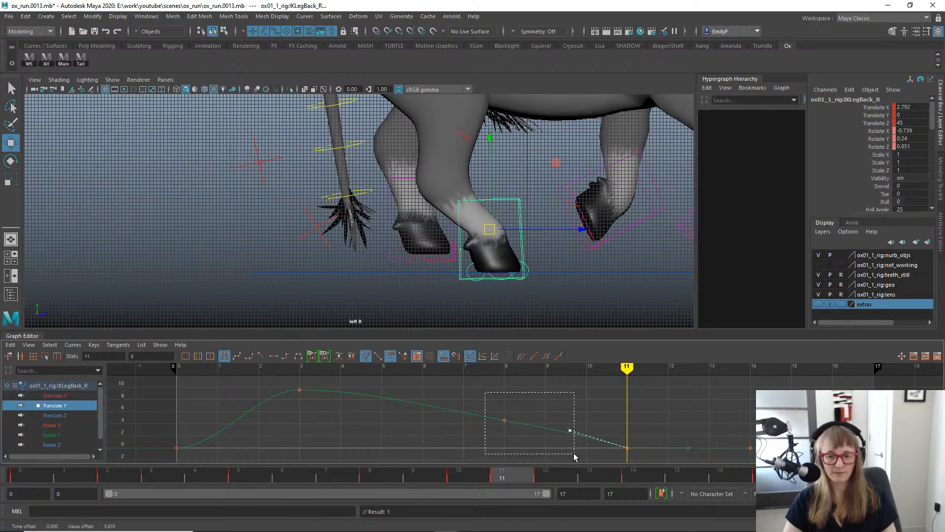
left_click_drag(574, 457, 573, 454)
key("Delete")
Rotate the right back foot control to Rotate X -21.43 at frame 10 so the toe lifts before landing.
left_click_drag(454, 481, 488, 444)
key("q")
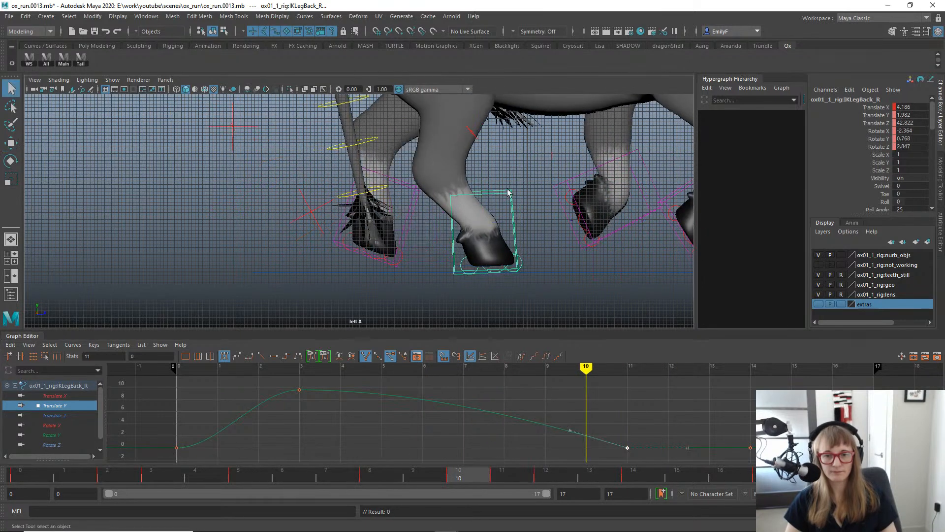
key("e")
left_click_drag(476, 218, 510, 205)
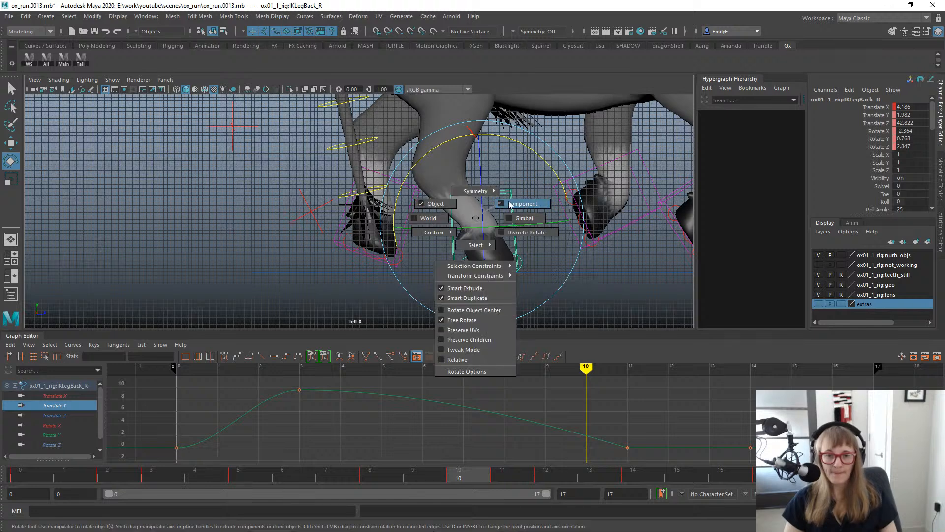
left_click_drag(502, 142, 489, 141)
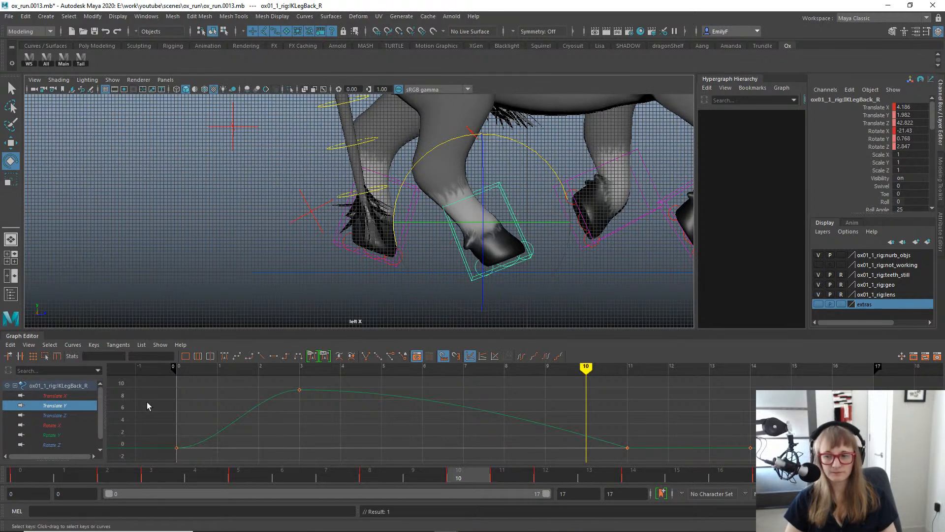
Isolate the right back foot's Rotate X curve and set Rotate X to 0 at frame 11.
left_click(58, 425)
left_click(526, 480)
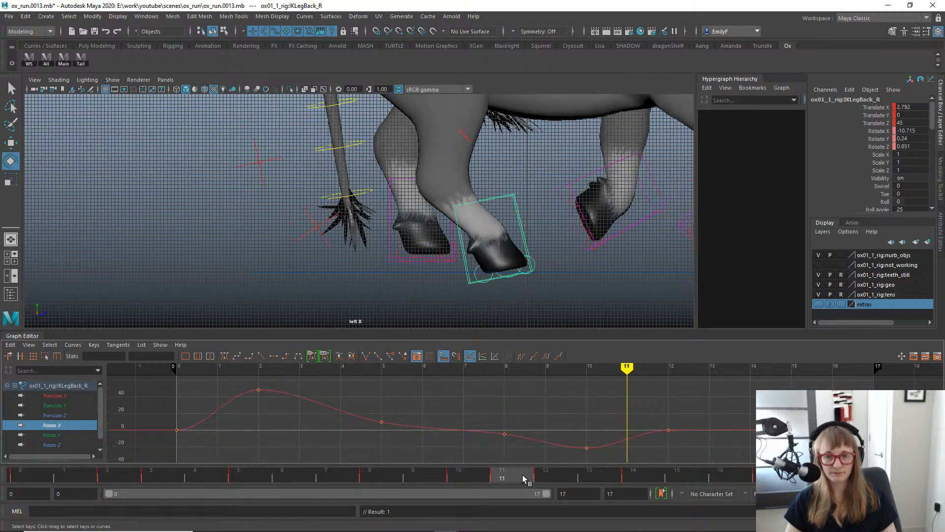
type("0")
key("Return")
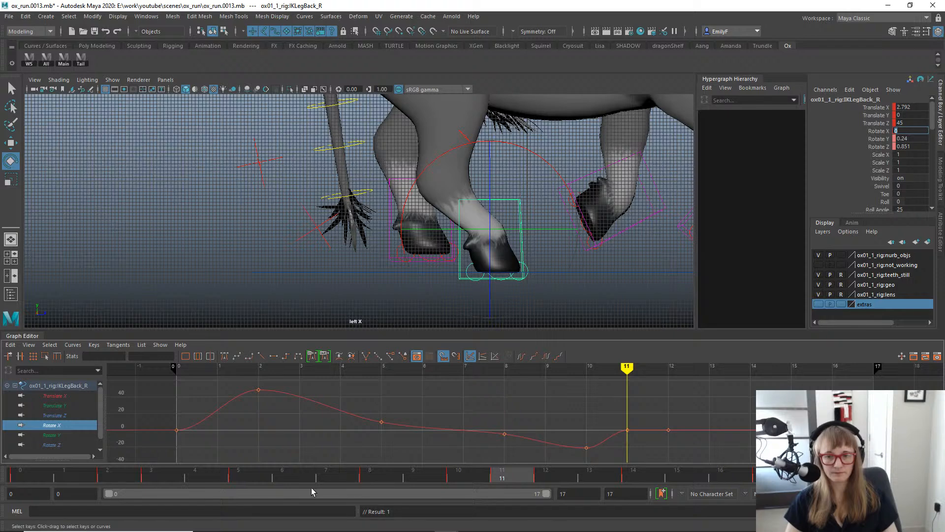
Raise the right back foot's Rotate X key at frame 5 to 15.014 and check the motion through to frame 11.
mouse_move(302, 476)
left_mouse_down()
mouse_move(86, 460)
mouse_move(197, 473)
mouse_move(64, 467)
mouse_move(429, 450)
mouse_move(335, 449)
left_mouse_up()
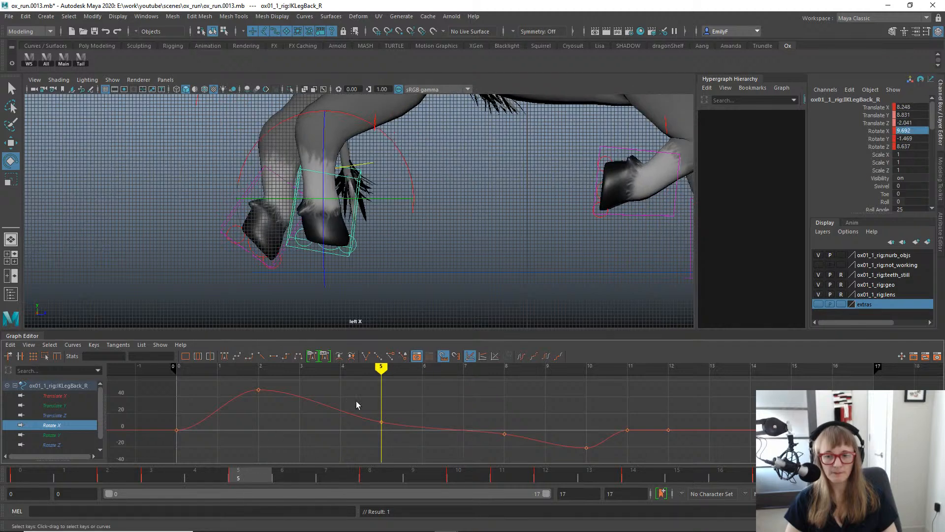
left_click(374, 428)
key("w")
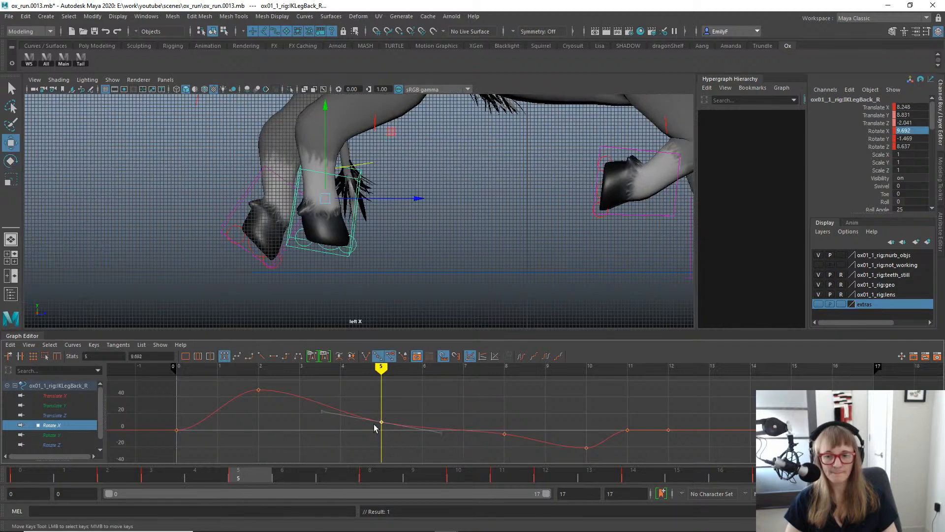
mouse_move(399, 451)
middle_mouse_down()
mouse_move(399, 433)
mouse_move(403, 442)
middle_mouse_up()
mouse_move(249, 467)
left_mouse_down()
mouse_move(283, 475)
mouse_move(636, 477)
mouse_move(481, 481)
mouse_move(524, 475)
left_mouse_up()
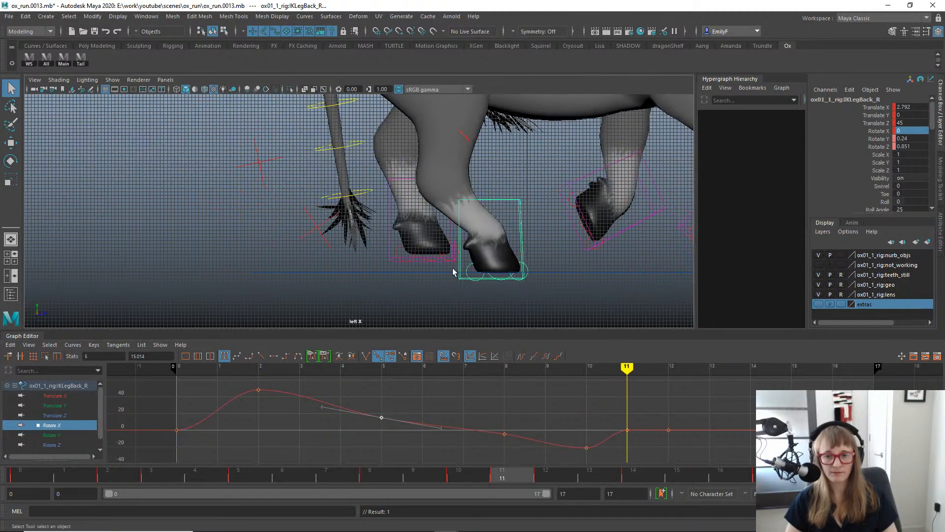
Key the right back heel roll control (RollbackHeel_R) at frame 10 and rotate it to Rotate X 6.817 at frame 11.
left_click(468, 276)
key("e")
left_click(460, 479)
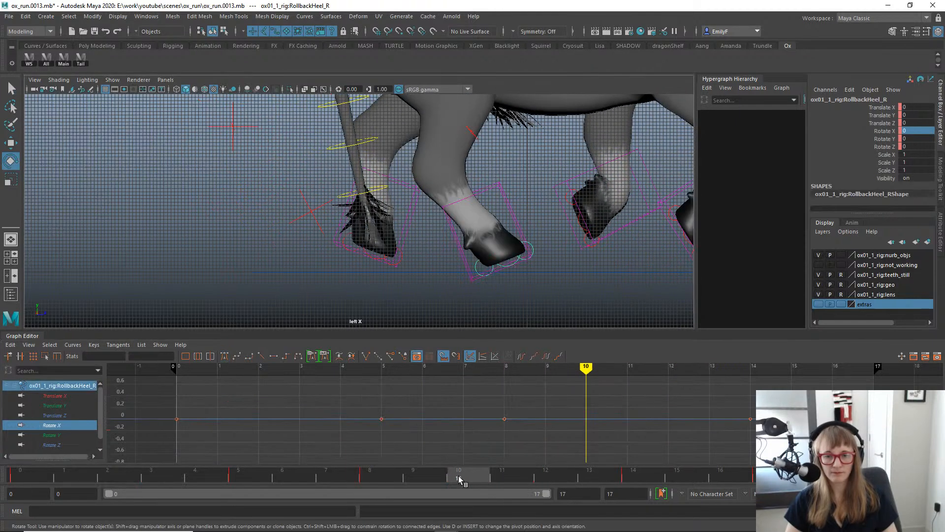
key("s")
left_click(513, 480)
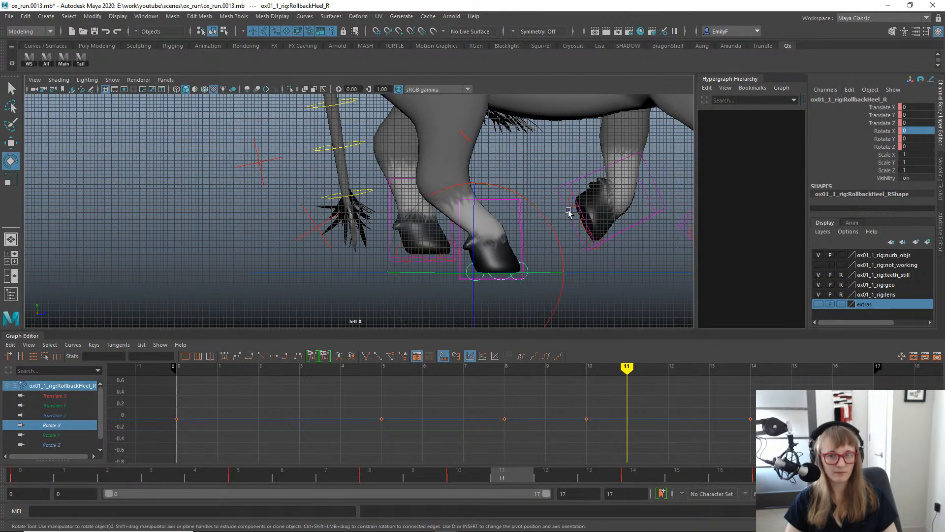
mouse_move(540, 212)
left_mouse_down()
mouse_move(534, 205)
mouse_move(539, 211)
left_mouse_up()
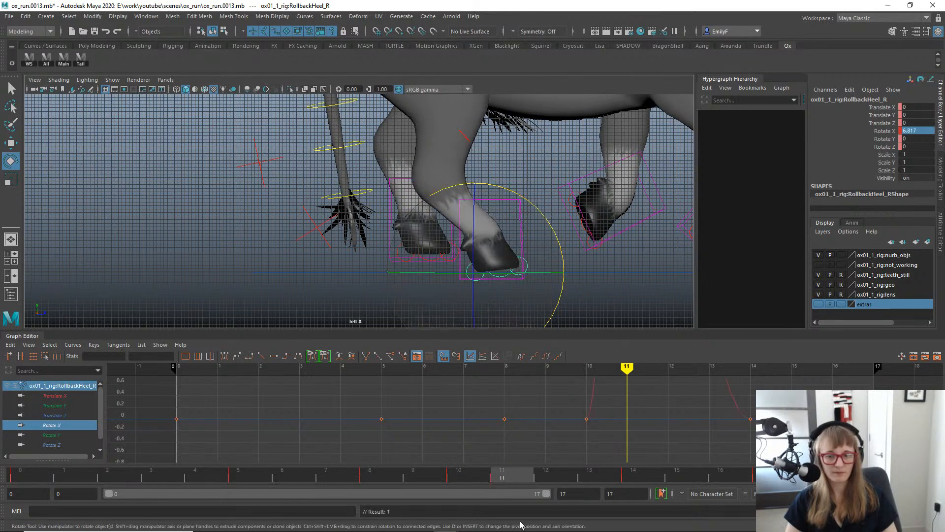
key("s")
Set the right back heel roll control's Rotate X to 0 at frame 12.
left_click(549, 478)
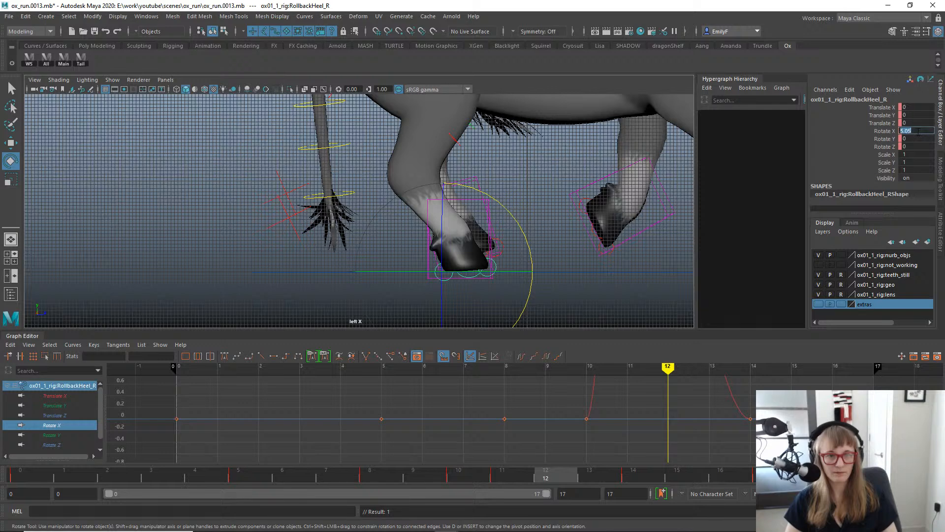
type("0")
key("Return")
scroll(441, 215, "down", 2)
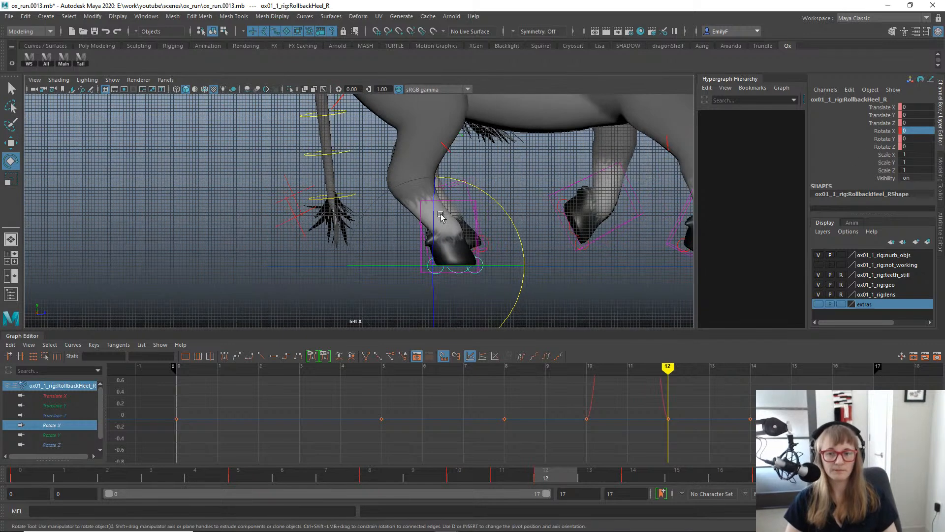
Select the right back foot control, switch to the back view and save the scene as ox_run.0014.mb.
key("q")
left_click(464, 204)
key("space")
left_click_drag(463, 204, 420, 220)
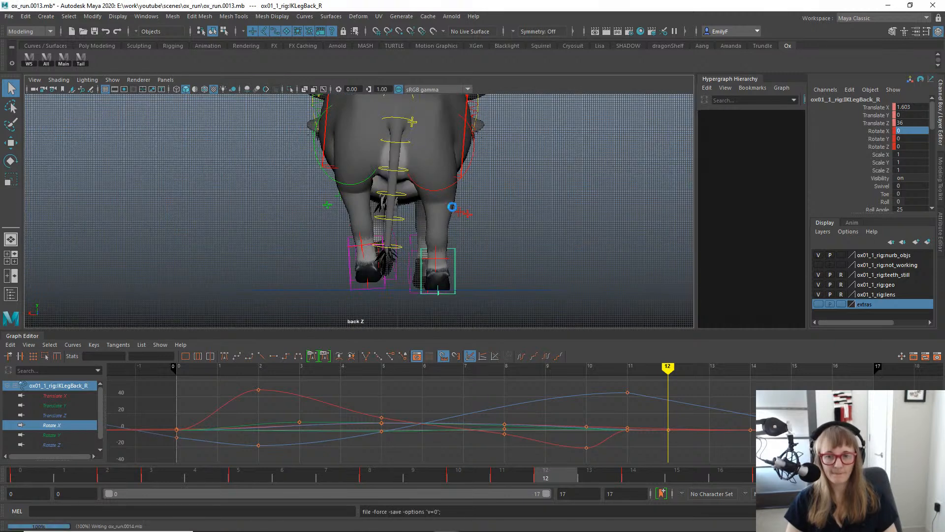
Set the right back foot's Translate X to 4.186 at frame 11 and level the remaining ground-contact stretch through frame 0 at that value.
key("w")
left_click(55, 395)
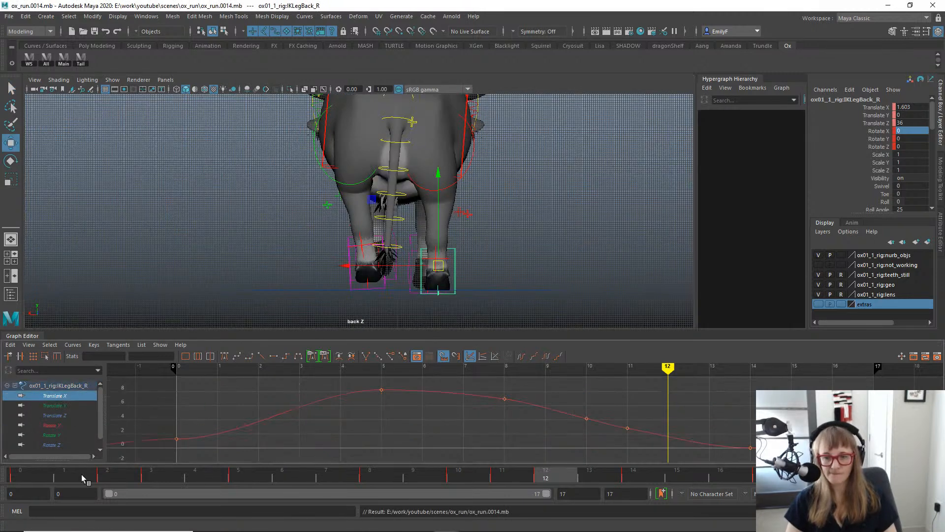
mouse_move(31, 474)
left_mouse_down()
mouse_move(18, 466)
mouse_move(129, 473)
mouse_move(317, 432)
mouse_move(527, 419)
left_mouse_up()
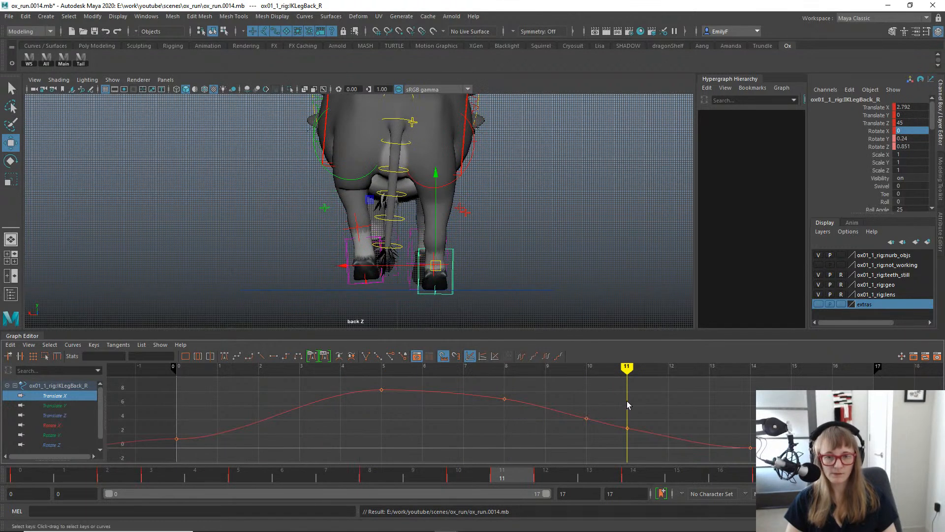
mouse_move(623, 408)
middle_mouse_down("shift")
mouse_move(626, 418)
mouse_move(627, 406)
middle_mouse_up("shift")
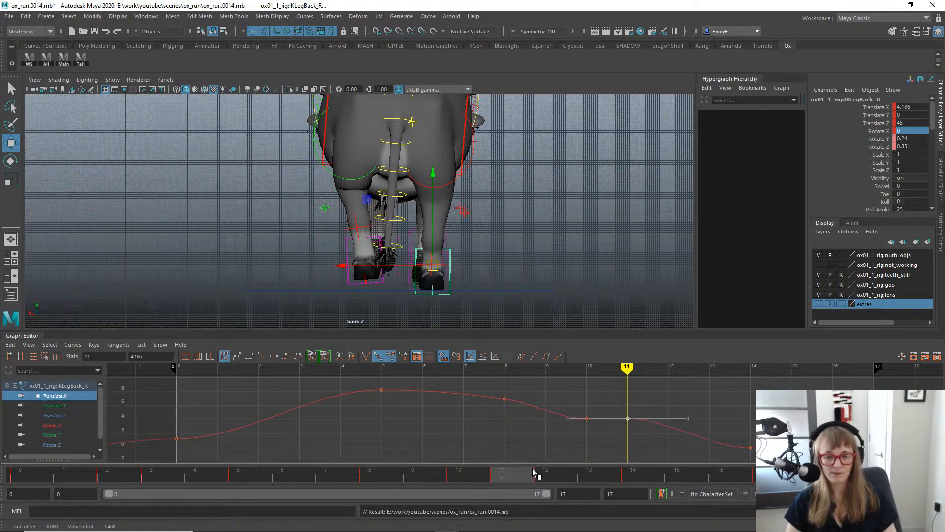
mouse_move(534, 473)
left_mouse_down()
mouse_move(433, 477)
mouse_move(544, 474)
mouse_move(520, 472)
left_mouse_up()
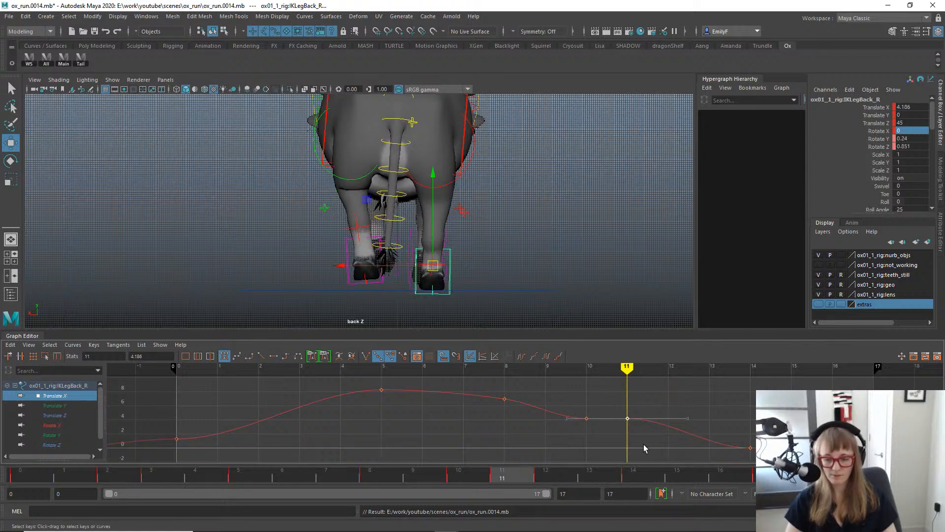
key("alt+v")
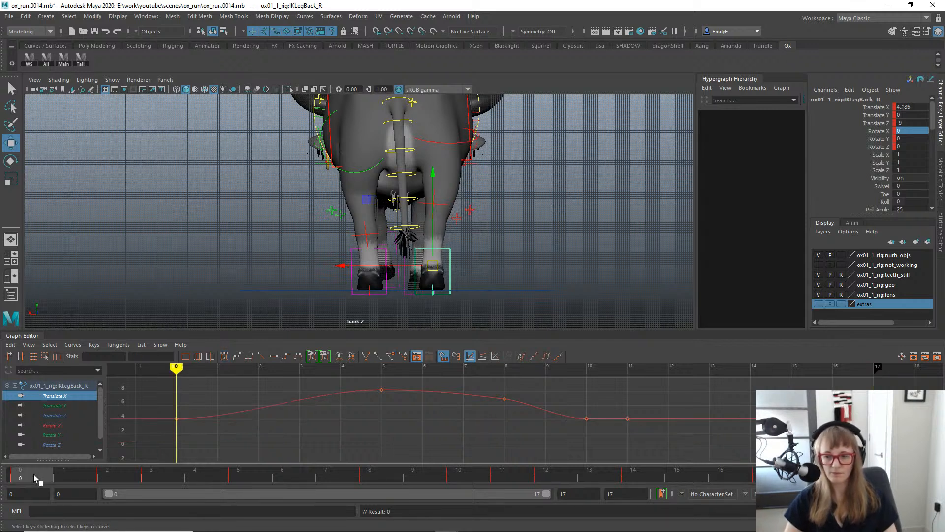
left_click_drag(34, 474, 381, 424)
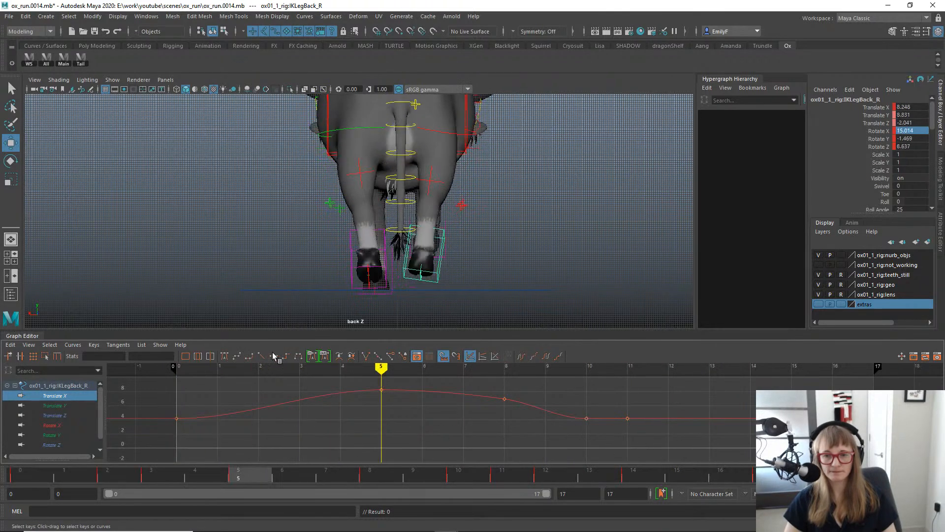
Move the right back foot's Rotate Z peak key from frame 5 to frame 4, keeping its value of 8.637.
left_click_drag(275, 356, 209, 275)
key("alt+1")
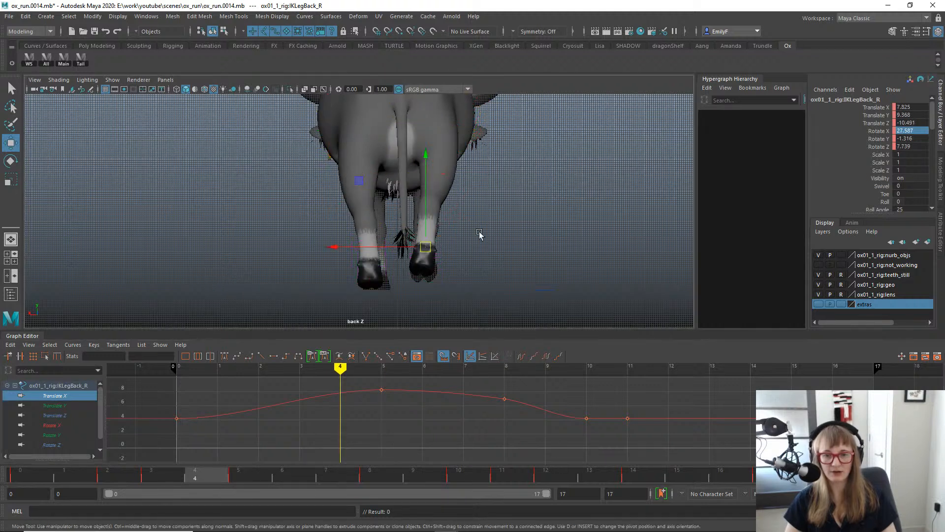
key("e")
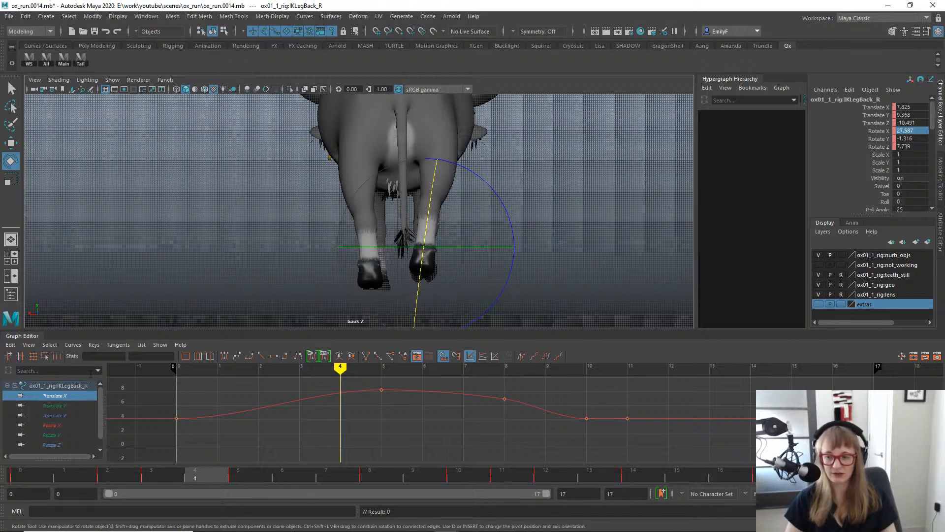
left_click(51, 445)
key("w")
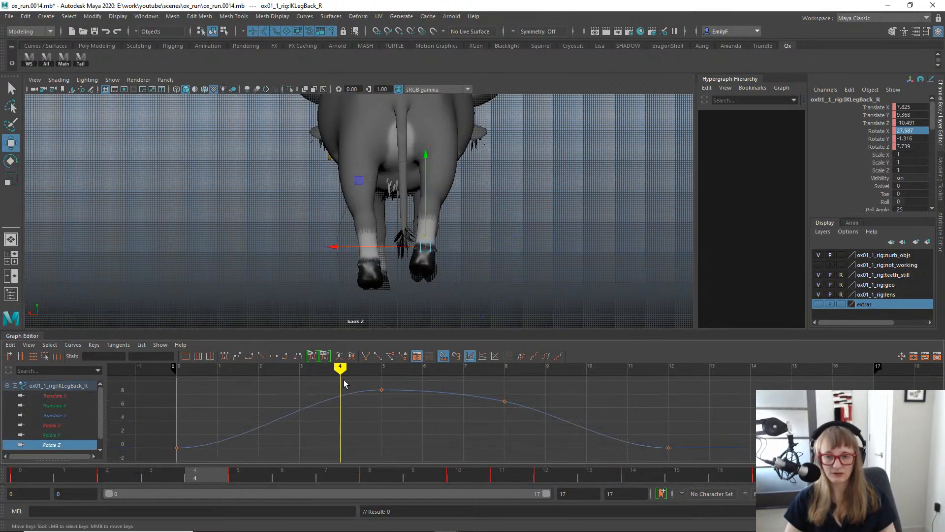
key("e")
key("w")
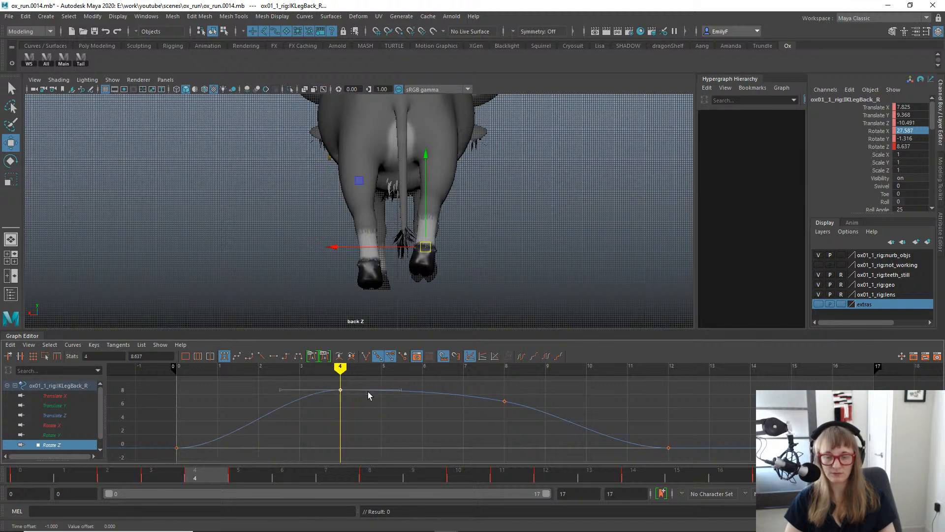
key("w")
Select the left back foot control and set its Rotate Z to -13.646 at frame 7.
key("alt+1")
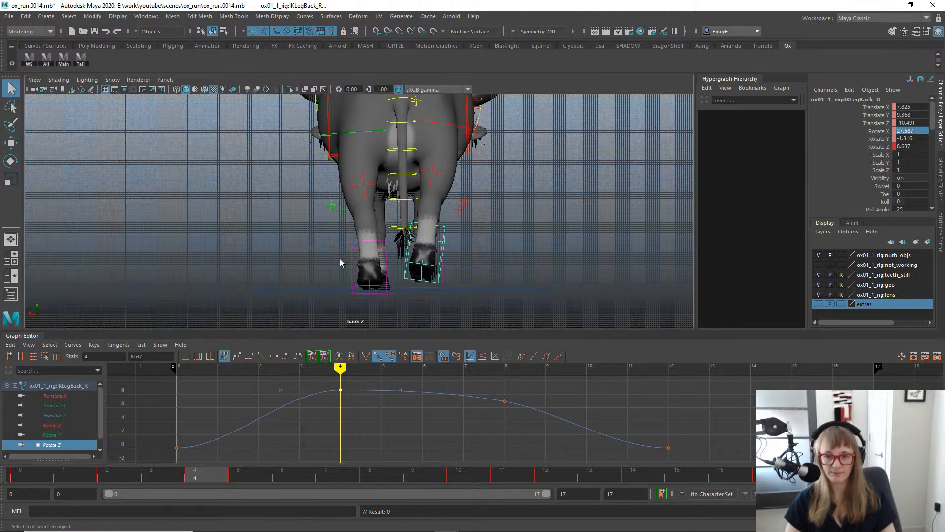
left_click(350, 242)
left_click(352, 246)
key("e")
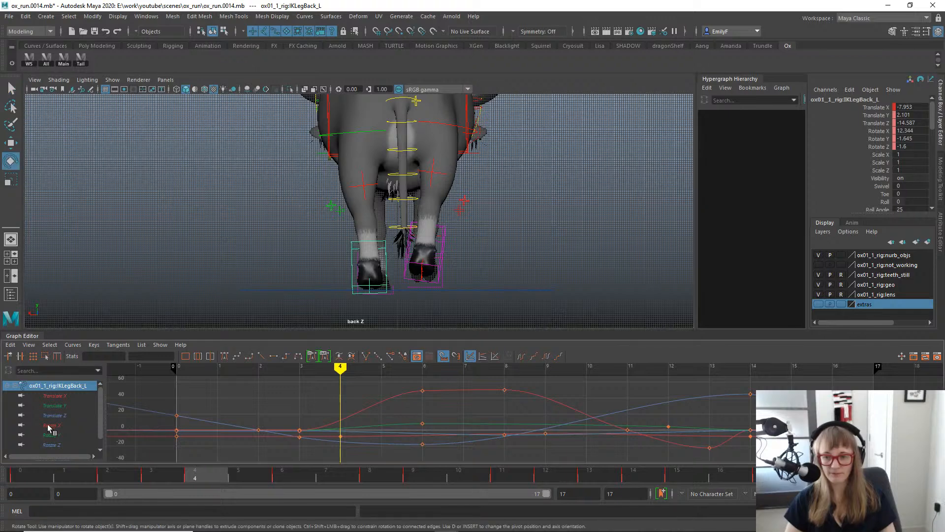
left_click(52, 445)
left_click_drag(64, 479, 335, 448)
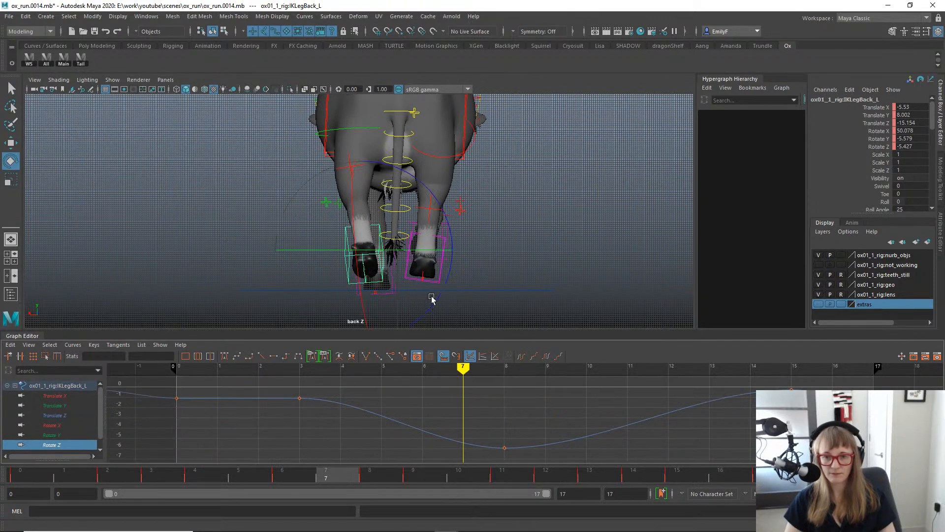
left_click_drag(431, 296, 442, 285)
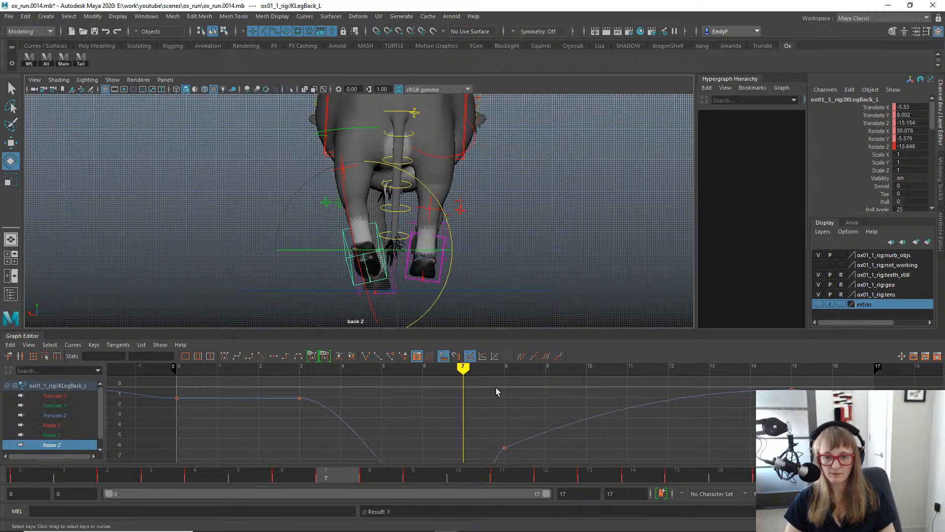
key("f")
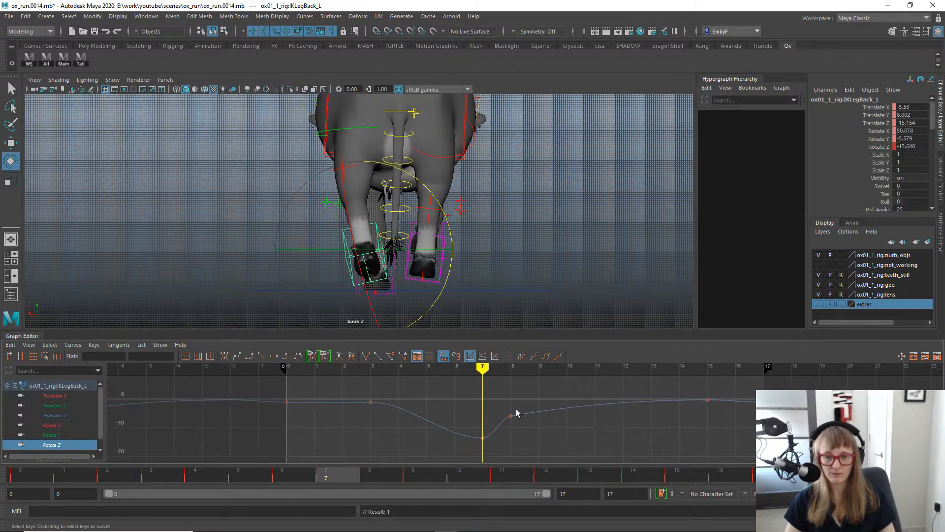
Set the left back foot's Translate X to -7.006 at frame 7 and delete its Rotate Z key at frame 8.
key("w")
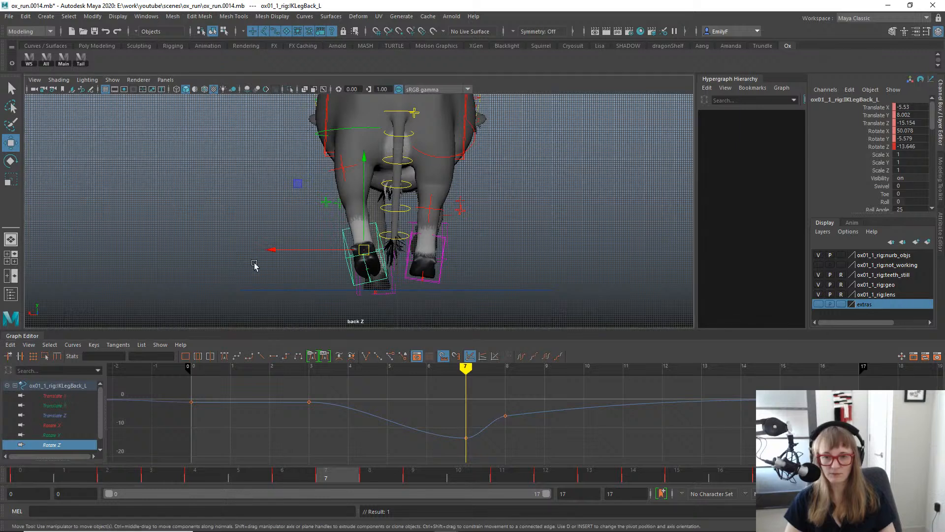
left_click_drag(273, 250, 275, 250)
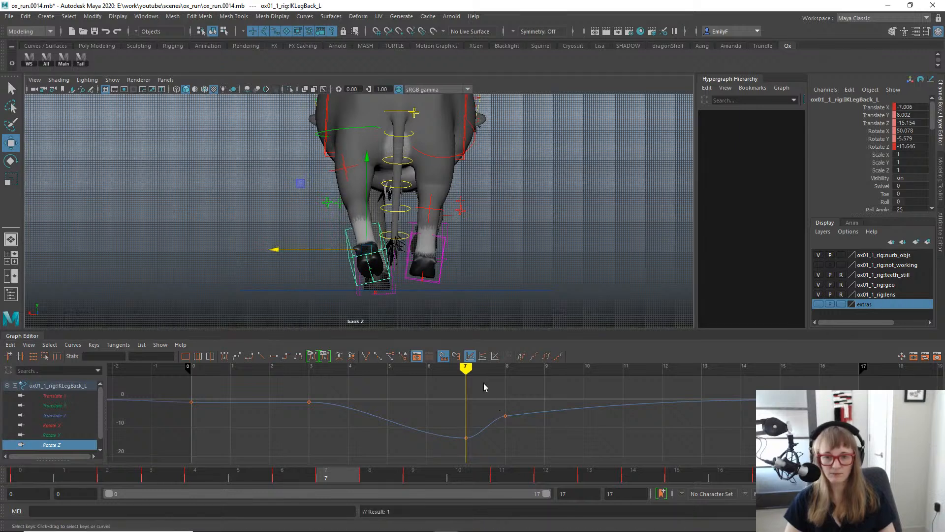
left_click_drag(484, 388, 527, 444)
key("Delete")
Lower the left back foot's Translate X key at frame 10 to -6.464 and play the cycle from behind.
mouse_move(207, 475)
left_mouse_down()
mouse_move(124, 462)
mouse_move(128, 434)
mouse_move(459, 412)
left_mouse_up()
left_click(55, 396)
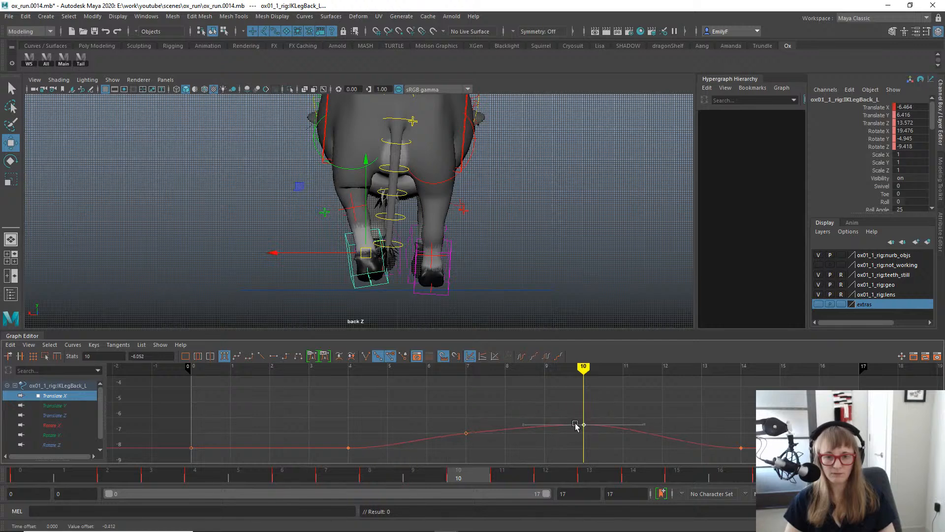
key("alt+v")
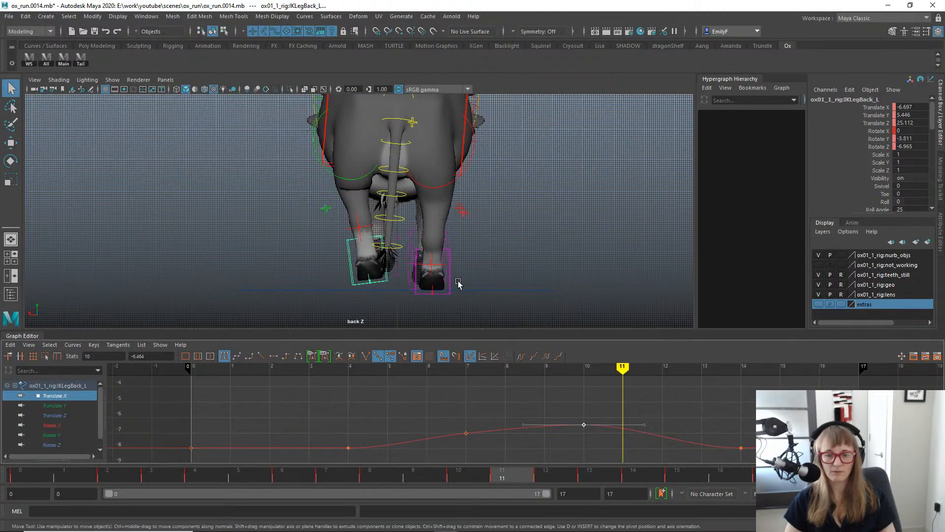
key("alt+v")
key("alt+1")
key("alt+v")
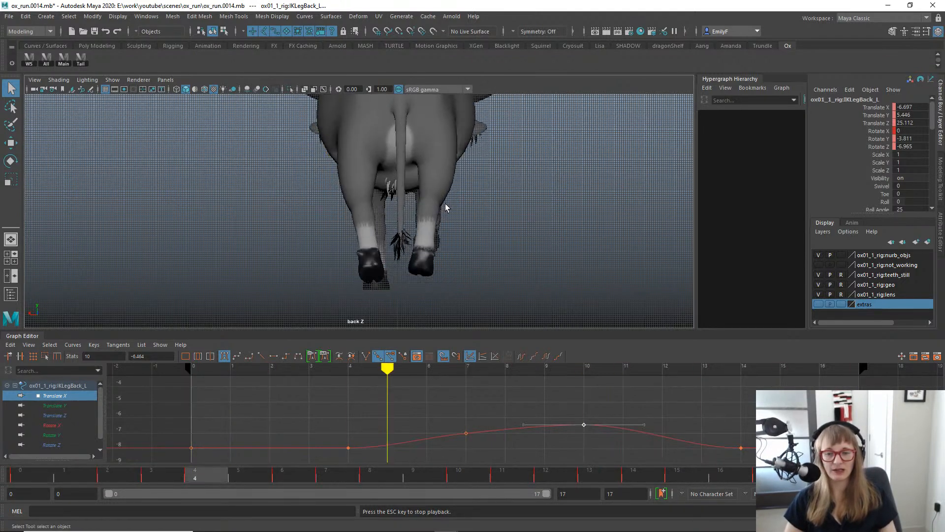
Switch to the left view, frame the whole ox and examine the leg poses by scrubbing and playing the cycle.
key("space")
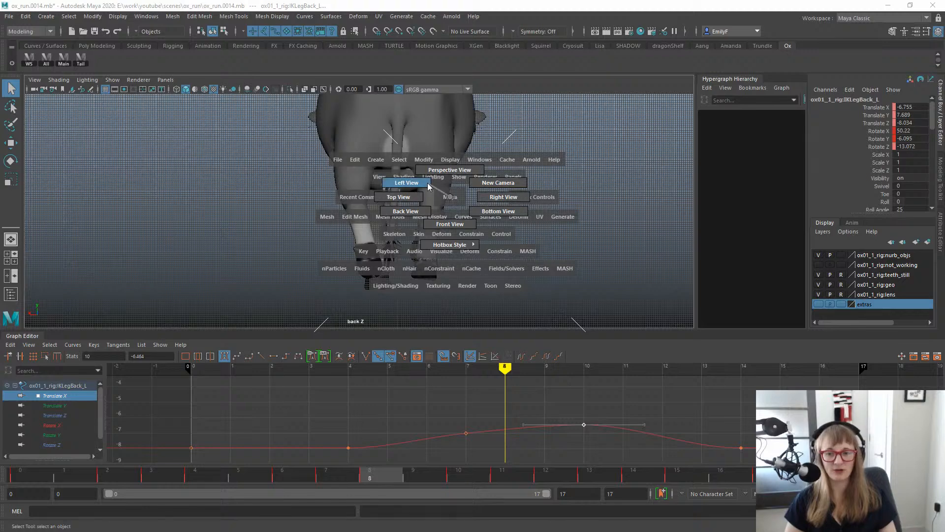
left_click_drag(450, 197, 428, 187)
right_click_drag(492, 176, 352, 196, "alt")
middle_click_drag(414, 114, 350, 231, "alt")
right_click_drag(350, 231, 339, 233, "alt")
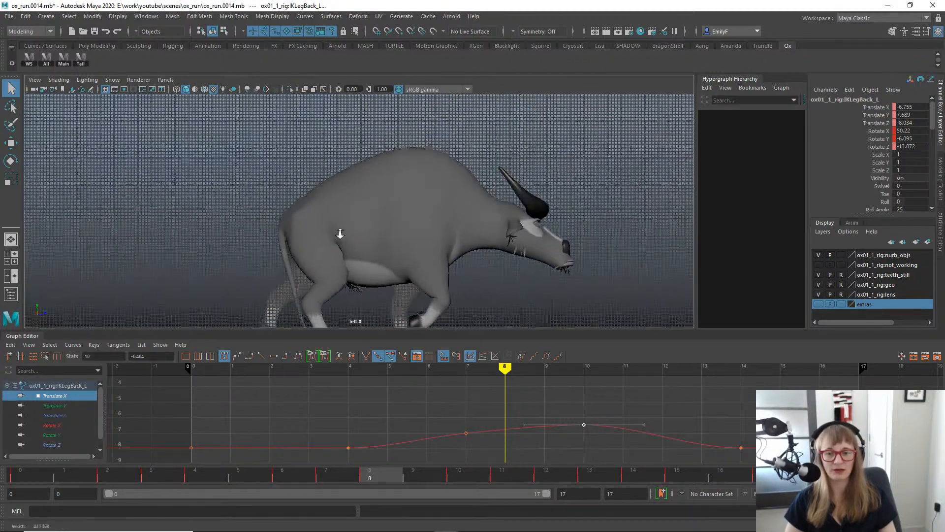
middle_click_drag(340, 233, 344, 179, "alt")
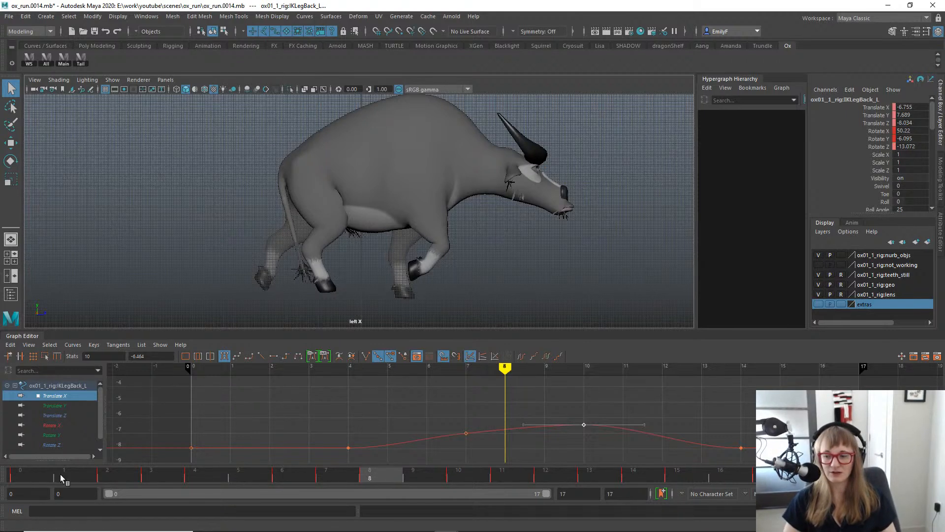
left_click(45, 475)
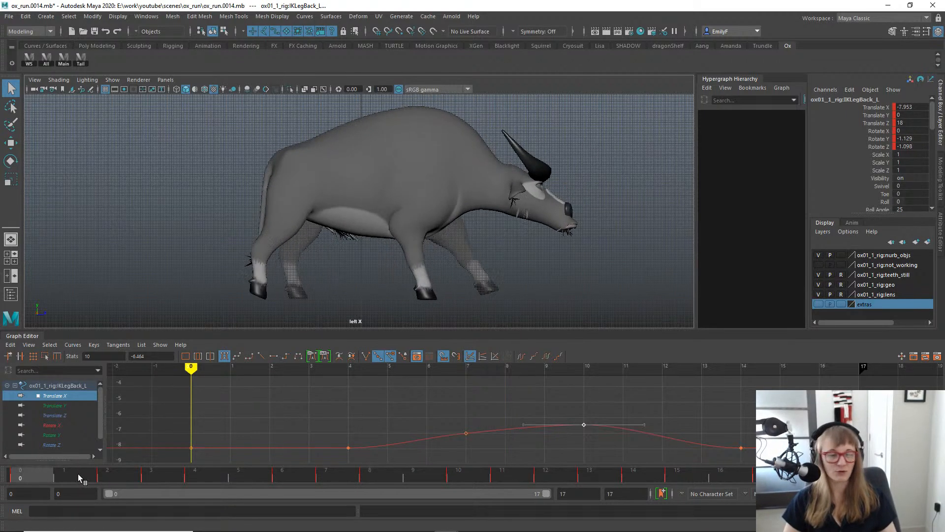
left_click(100, 477)
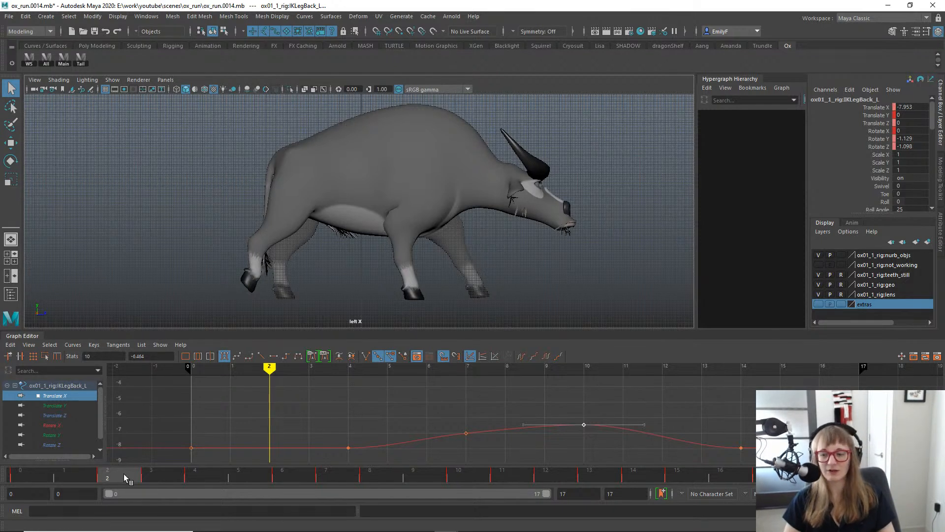
left_click_drag(74, 476, 619, 435)
key("alt+v")
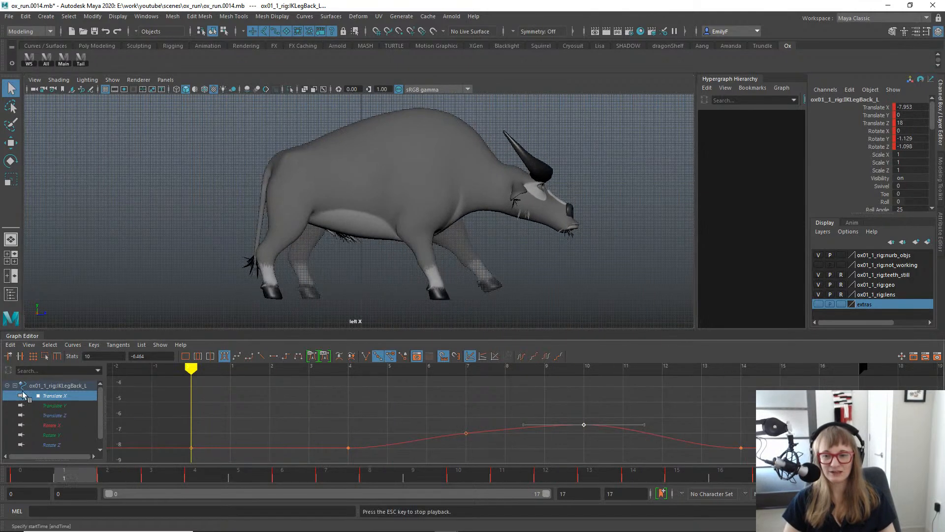
key("Escape")
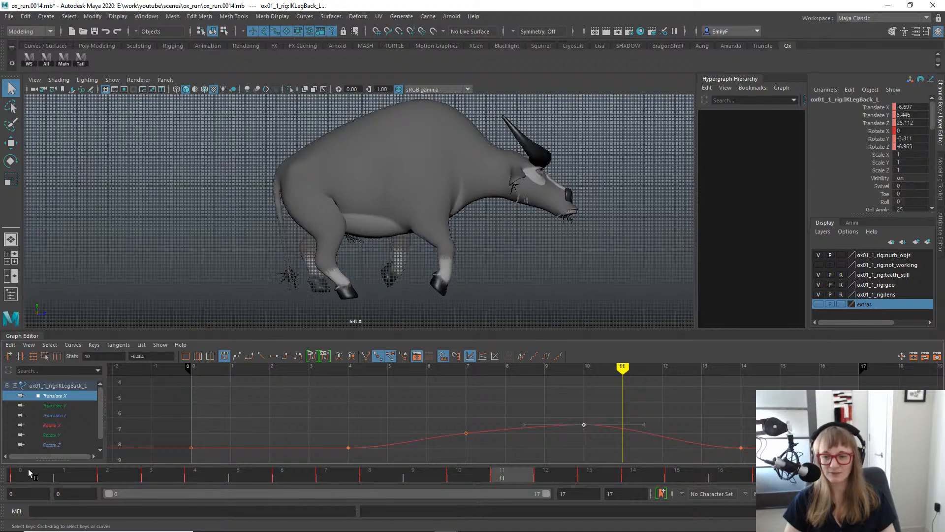
Raise the right back foot's Rotate X key at frame 5 to 32.162 and play the cycle from the side.
left_click_drag(22, 477, 108, 461)
key("alt+1")
scroll(226, 239, "up", 4)
middle_click_drag(181, 280, 281, 214, "alt")
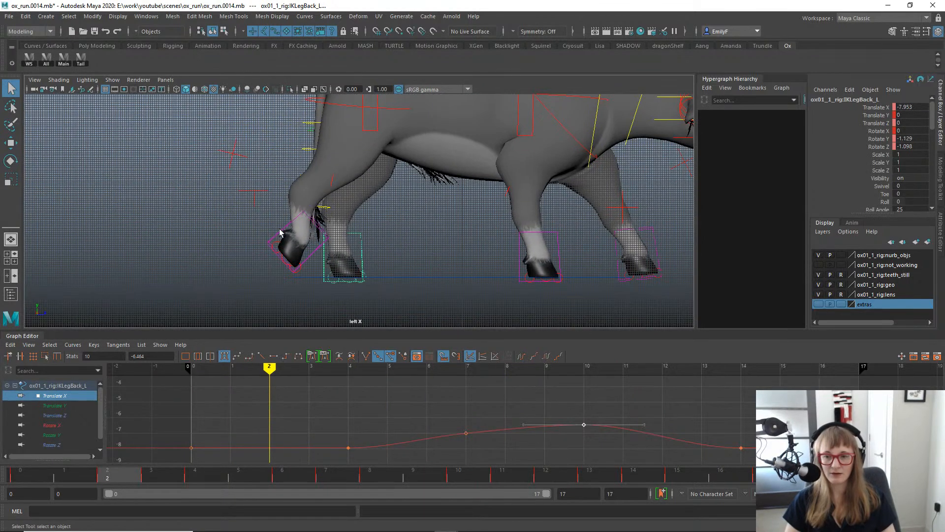
left_click(280, 233)
key("e")
left_click(49, 424)
left_click_drag(350, 392, 455, 448)
key("w")
middle_click_drag(377, 417, 377, 403)
key("q")
key("alt+v")
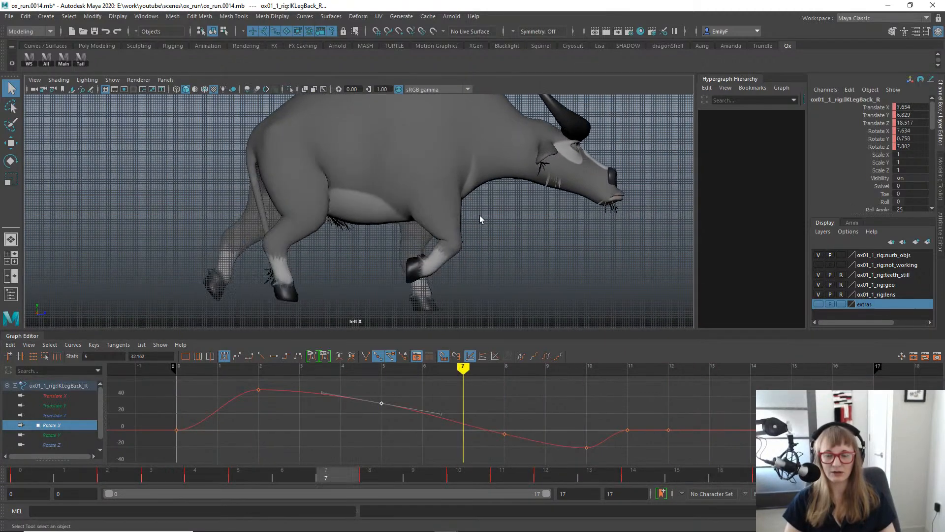
Hide the viewport grid and review the back feet's landing through frame 13 in the side view.
left_click_drag(163, 474, 557, 471)
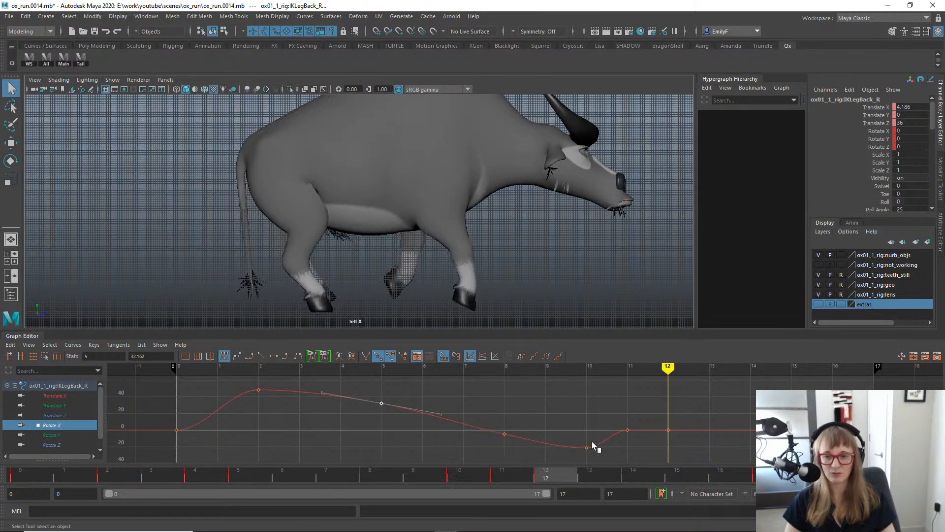
left_click_drag(592, 442, 394, 428)
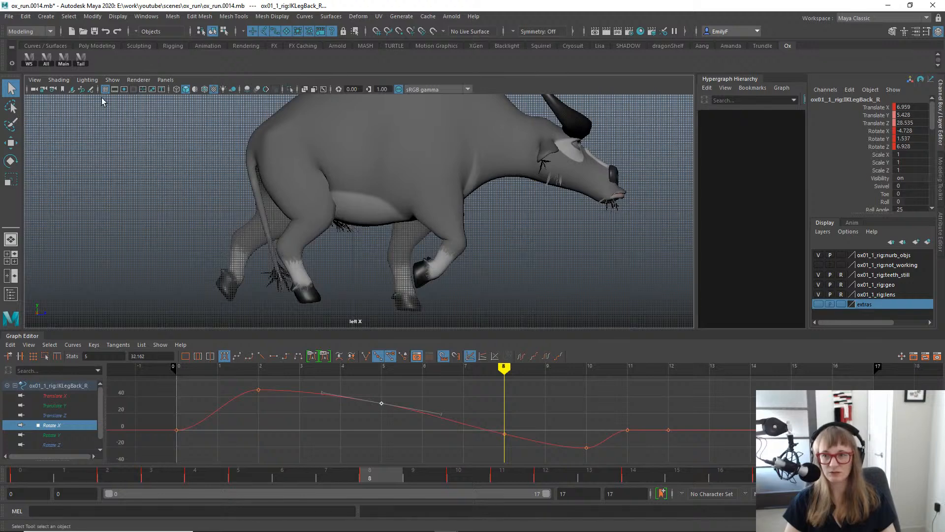
key("alt+v")
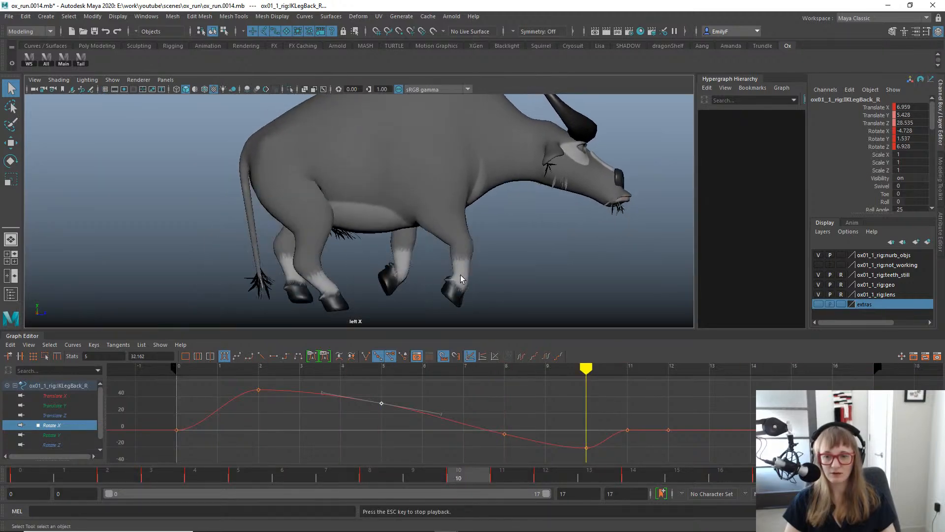
key("Escape")
mouse_move(154, 470)
left_mouse_down()
mouse_move(641, 461)
mouse_move(607, 461)
left_mouse_up()
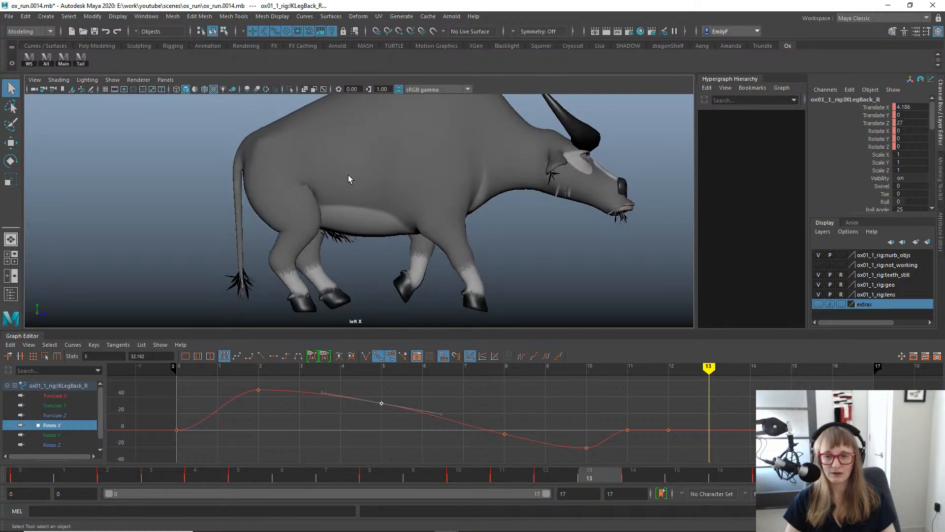
Set the left back foot's Rotate X to -17.383 at frame 13 and play back the result without the controls.
key("alt+1")
middle_click_drag(280, 297, 336, 238, "alt")
right_click_drag(335, 238, 444, 231, "alt")
left_click(407, 222)
key("e")
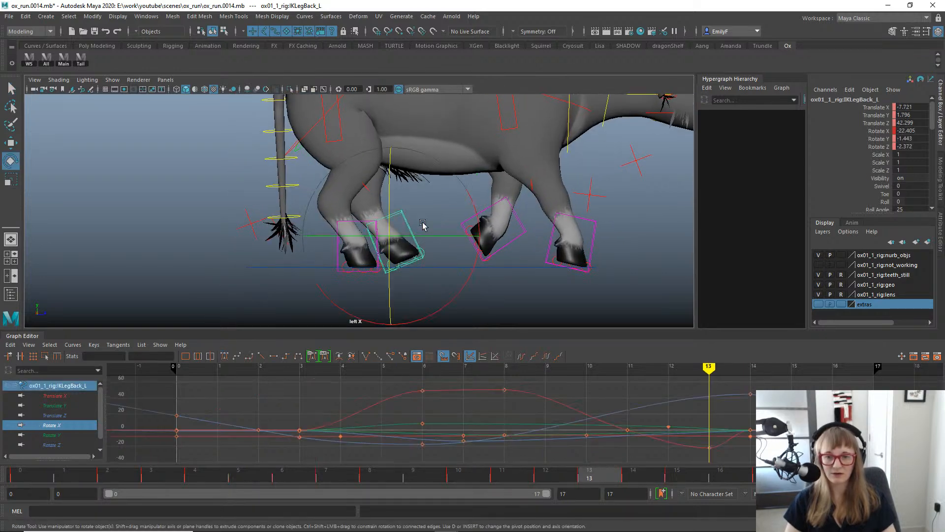
left_click_drag(462, 291, 459, 295)
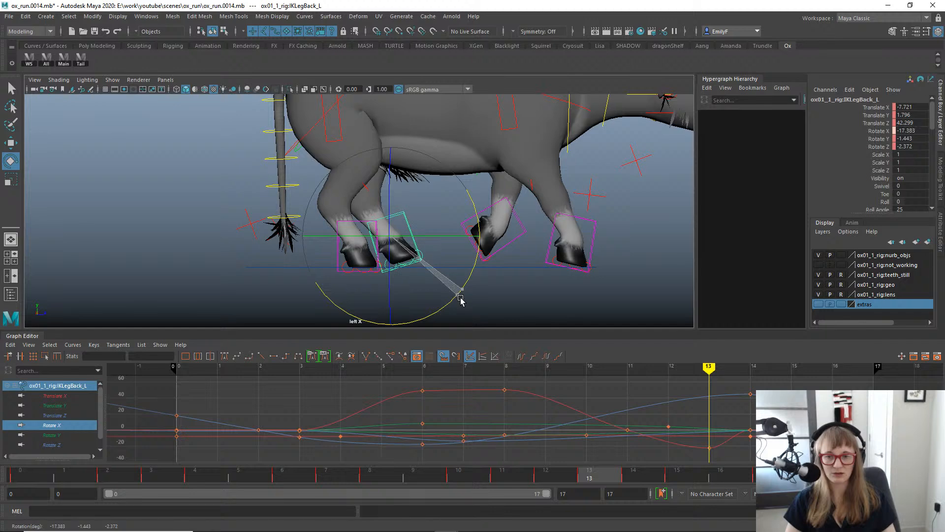
key("q")
key("alt+1")
key("alt+v")
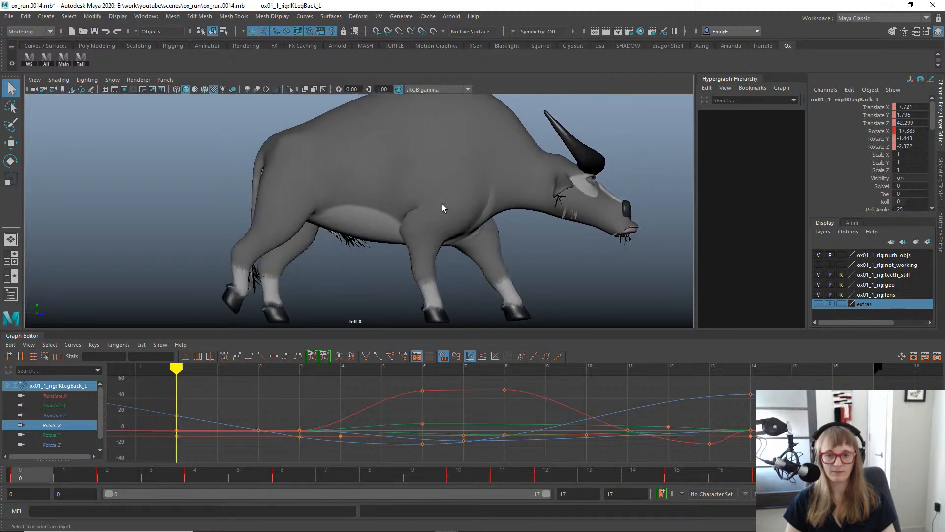
key("alt+v")
Select the right front foot control, isolate its Translate Z curve and inspect its ground contact from frame 0 to 3.
left_click(37, 479)
left_click_drag(47, 478, 19, 475)
middle_click_drag(409, 272, 292, 169, "alt")
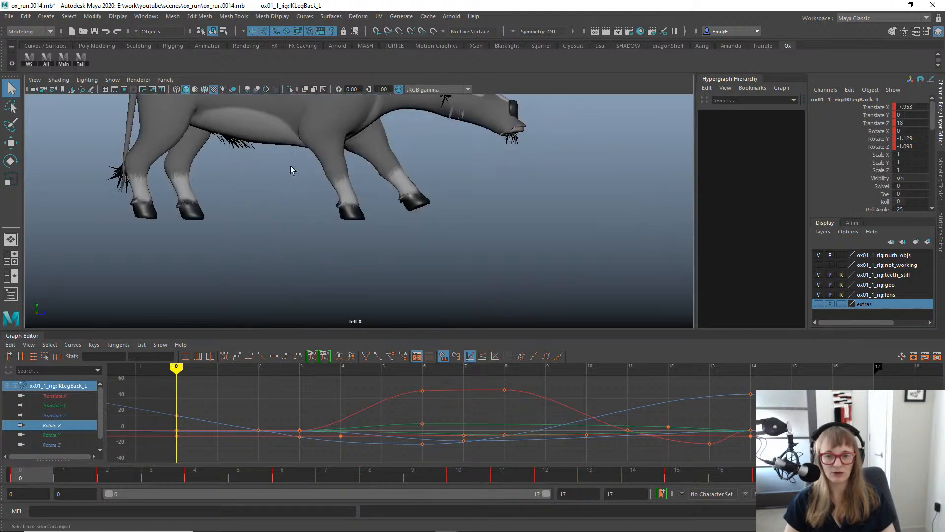
key("alt+1")
right_click_drag(291, 169, 400, 176, "alt")
left_click_drag(374, 187, 365, 174)
middle_click_drag(365, 173, 392, 237, "alt")
key("w")
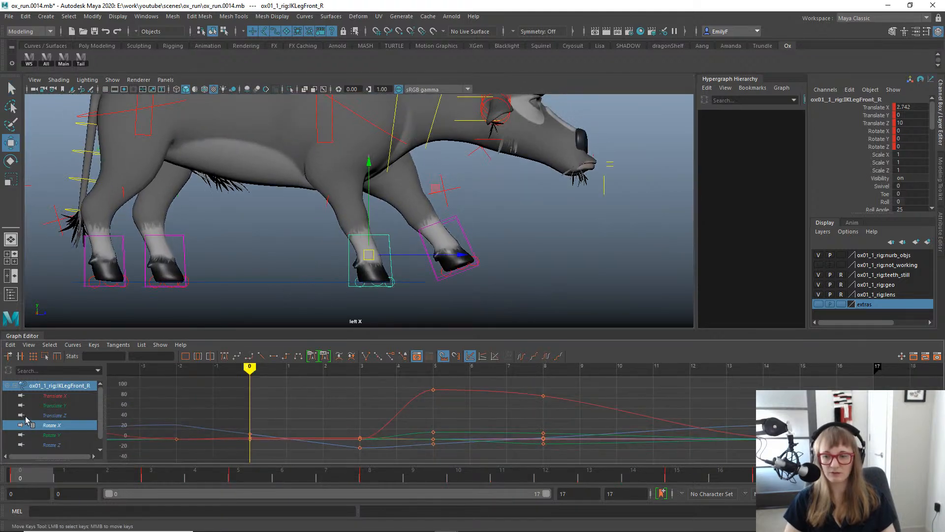
left_click(56, 416)
left_click_drag(30, 476, 174, 465)
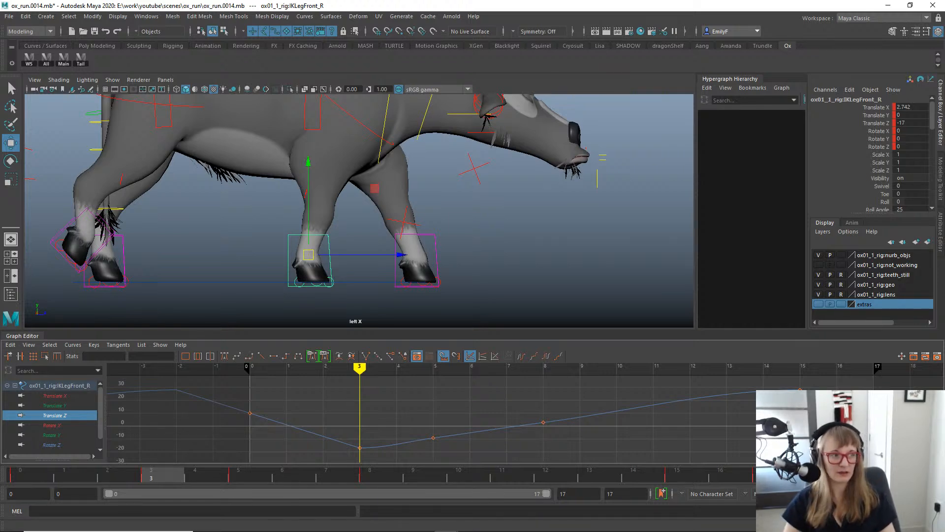
Switch to the bison reference video 462103534_p1 and scrub through it to study the front leg's ground contact.
left_click_drag(944, 106, 565, 147)
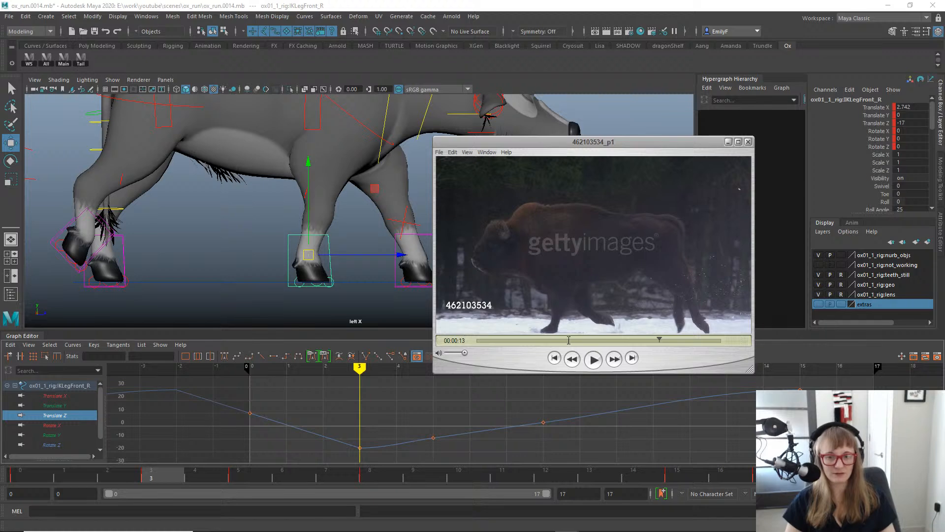
left_click_drag(569, 340, 600, 321)
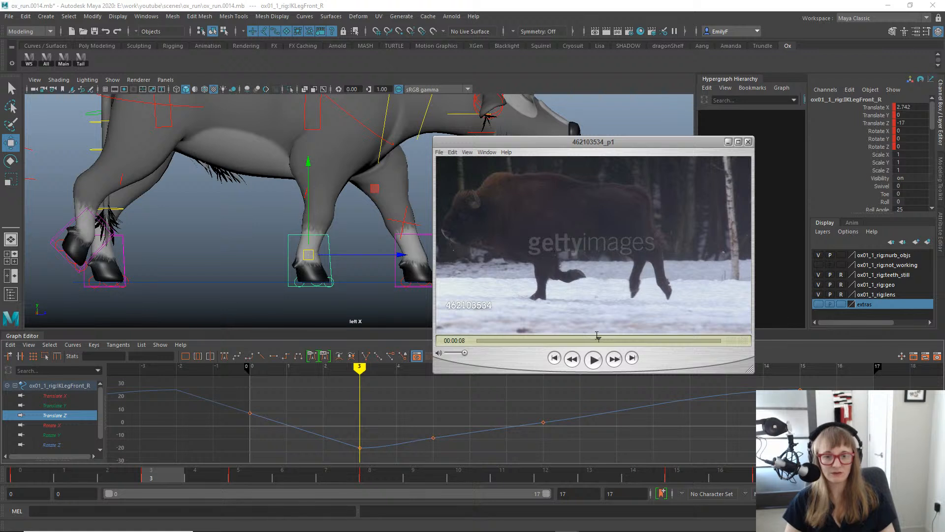
Finish scrubbing reference video 462103534_p1, then open 508439512_p1 and step through the bison's stride to study its front-leg contact.
left_click_drag(598, 336, 601, 335)
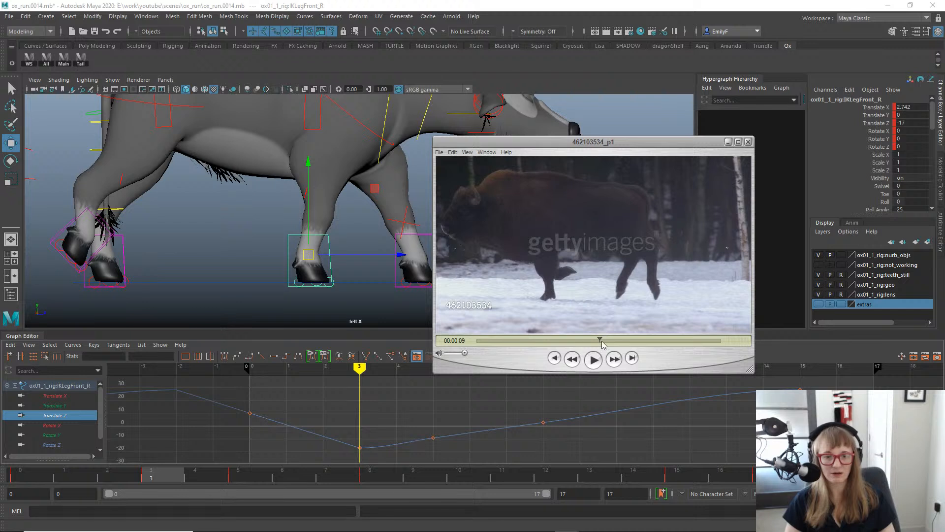
left_click_drag(601, 343, 601, 341)
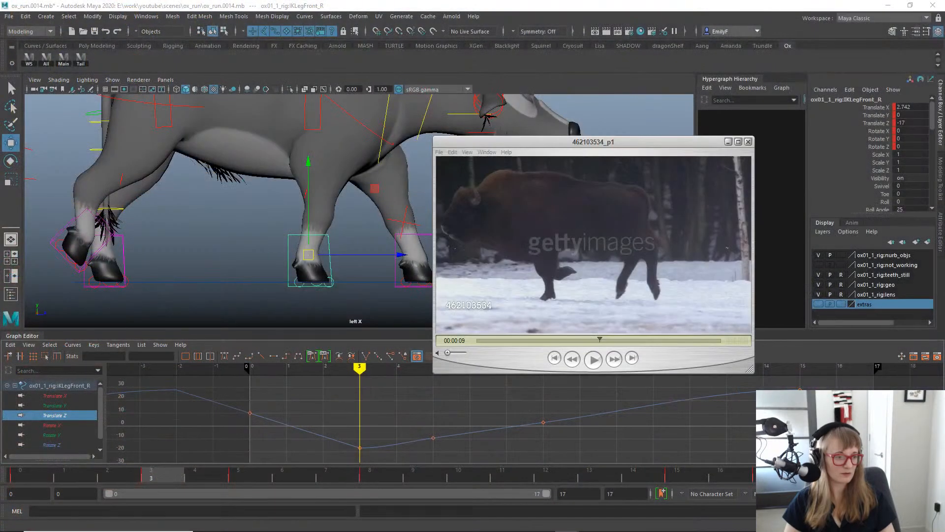
left_click_drag(944, 175, 383, 190)
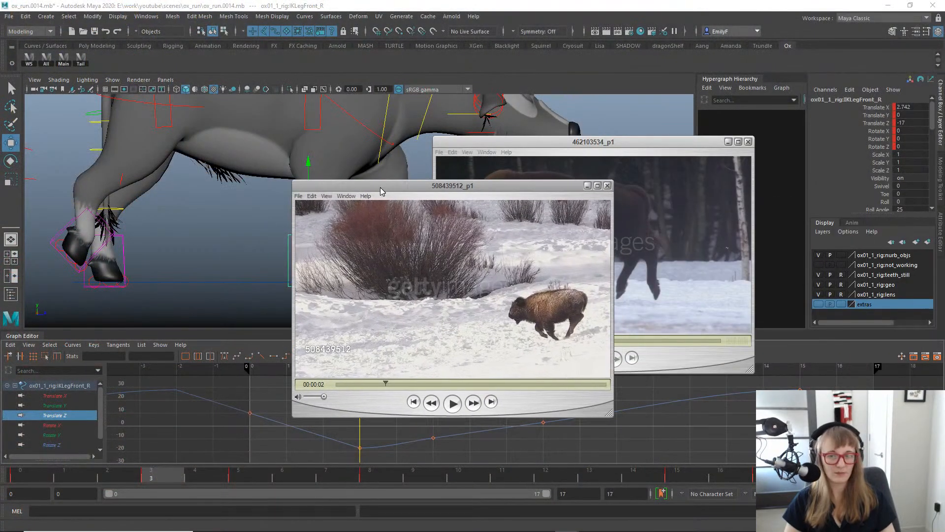
left_click_drag(388, 388, 395, 371)
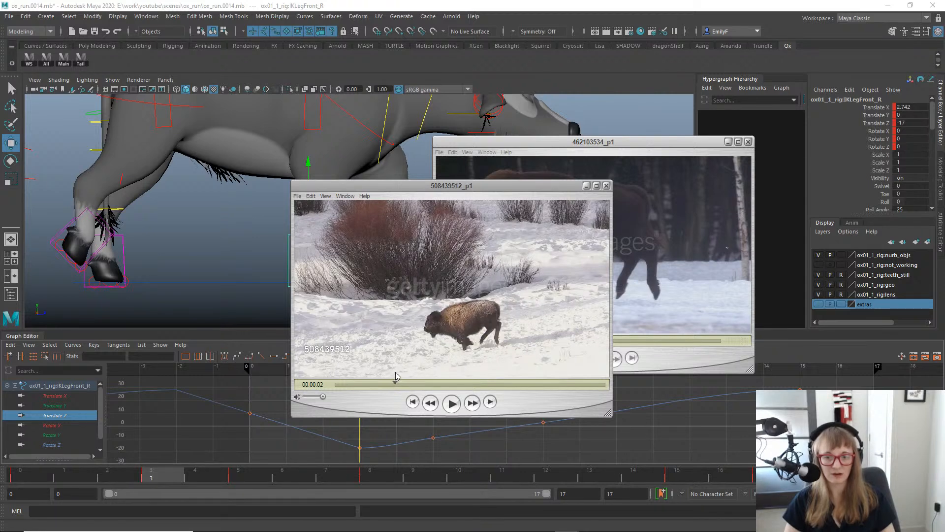
key("Right")
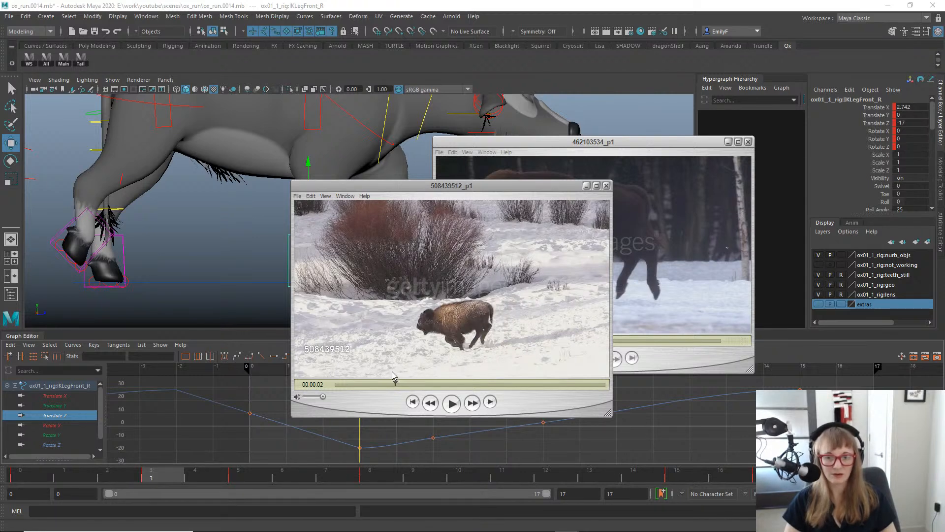
key("Right")
key("Left")
key("Left")
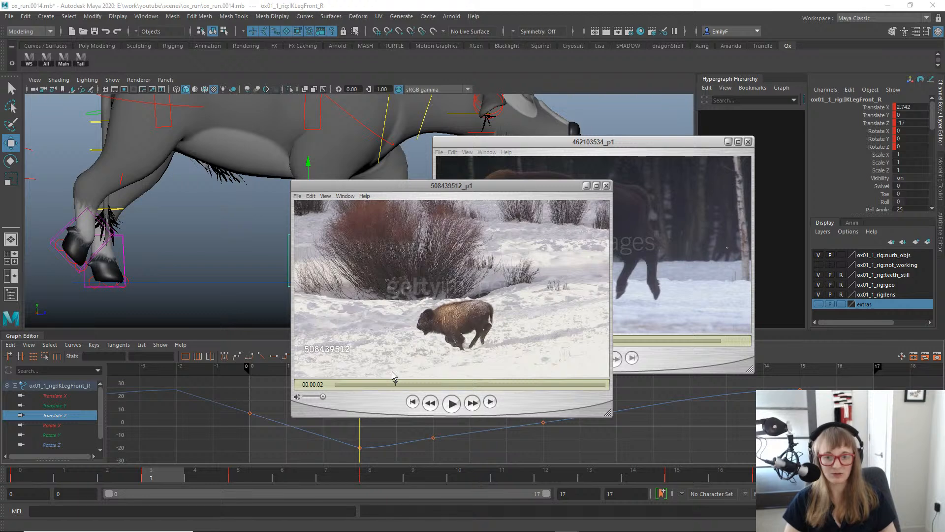
key("Right")
key("Right")
key("Right")
key("Right")
key("Right")
key("Right")
key("Right")
key("Right")
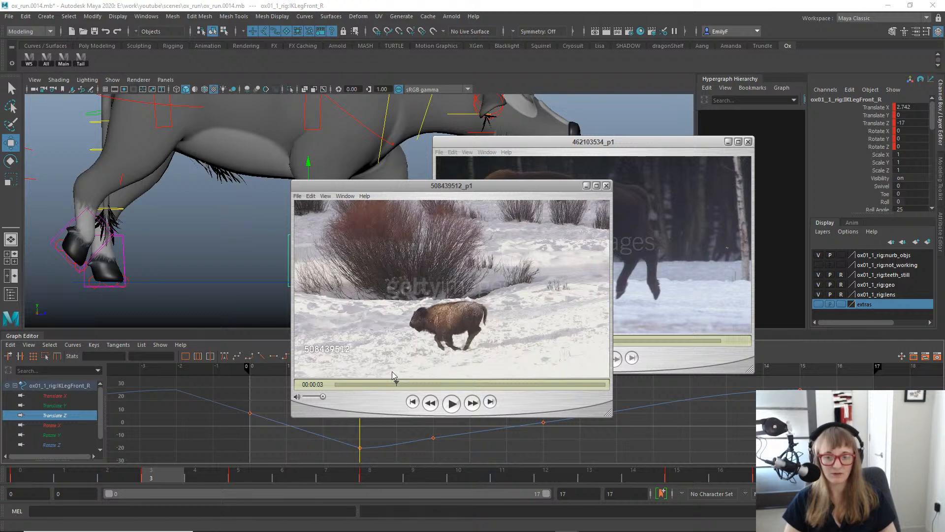
key("space")
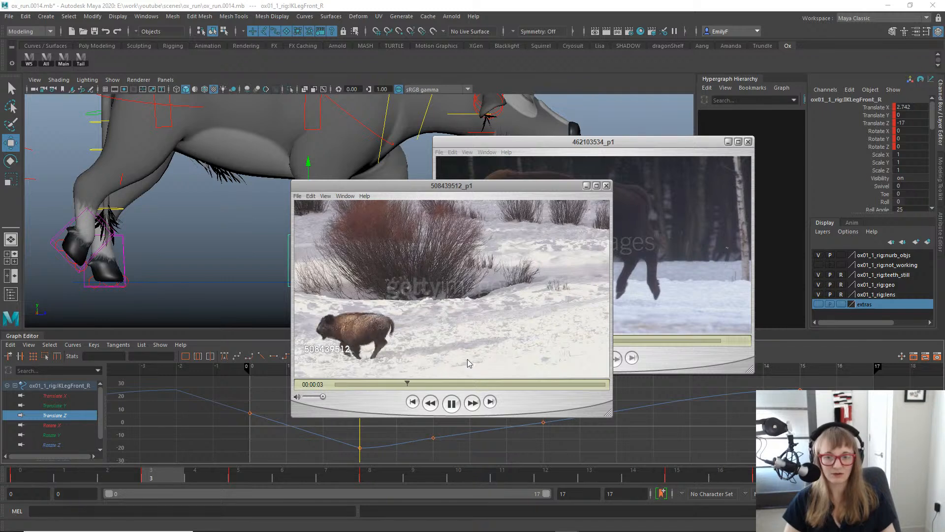
left_click_drag(401, 384, 339, 384)
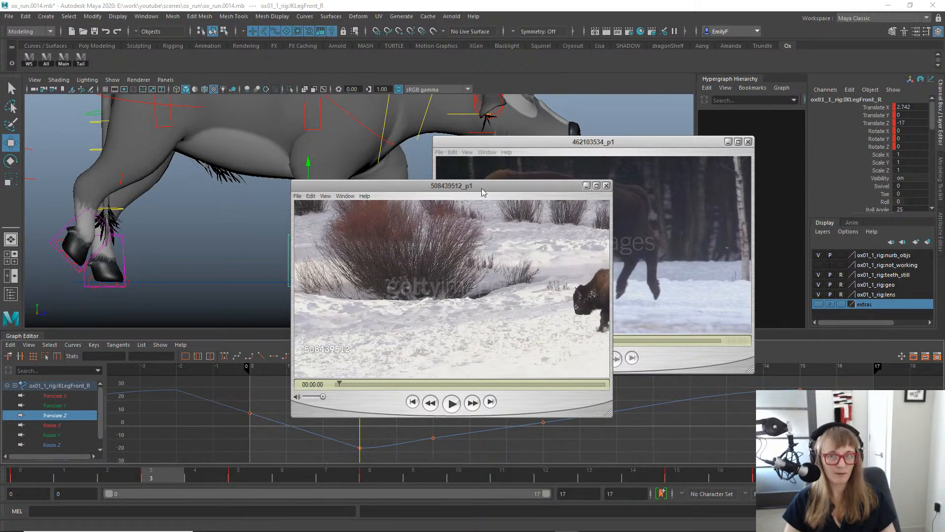
Check the bison_running02 reference video and move the reference windows off the Maya viewport.
left_click_drag(484, 192, 275, 127)
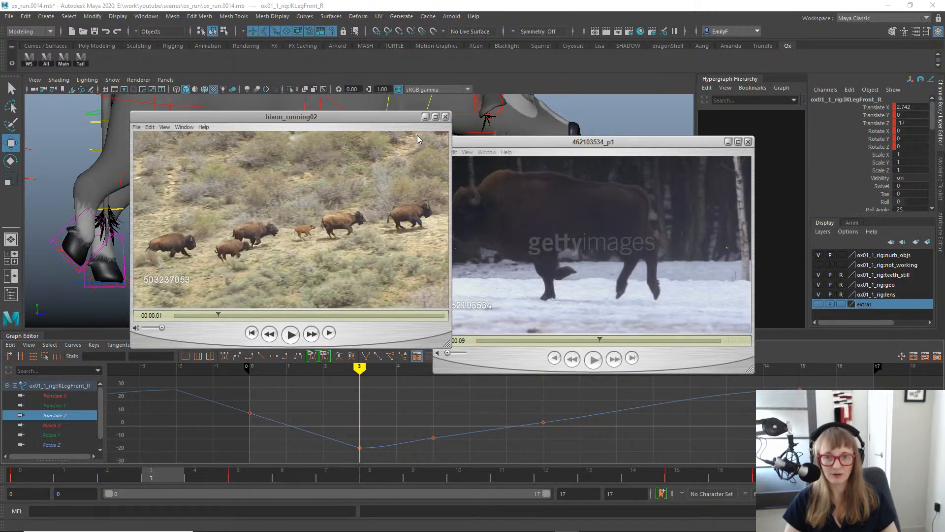
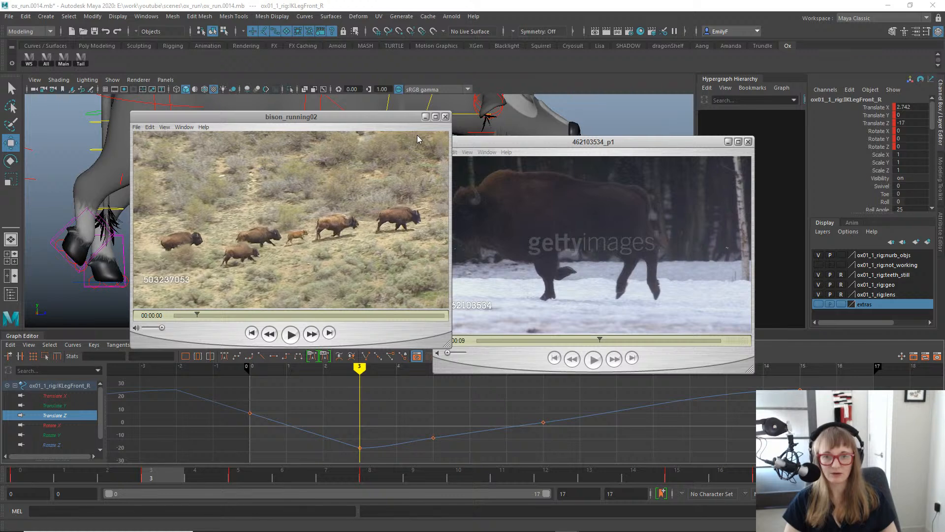
left_click_drag(354, 119, 944, 147)
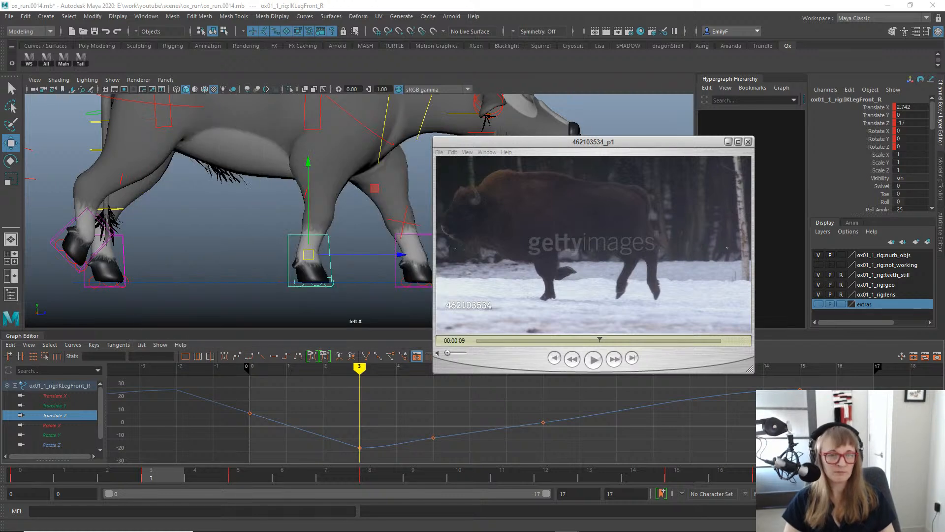
left_click_drag(660, 144, 944, 147)
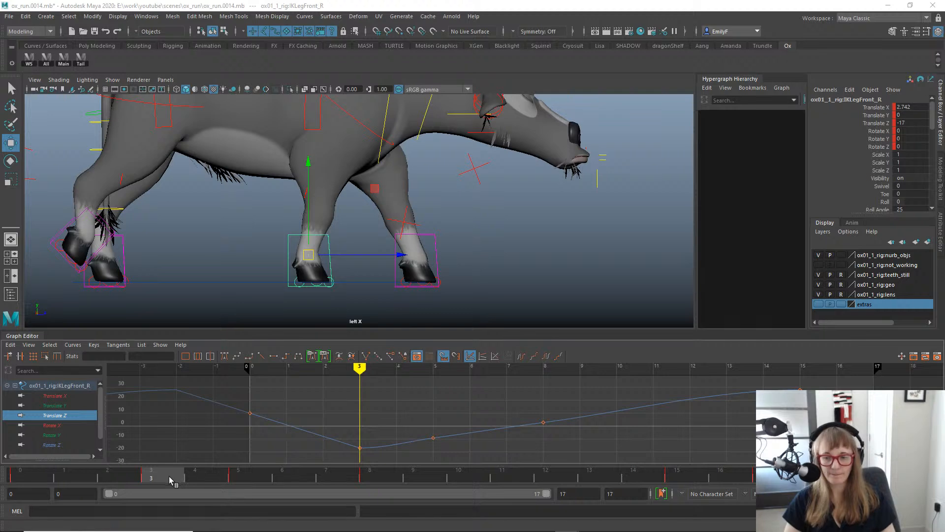
Lower the right front foot's Translate Z keys from frame 0 onward by 2.669, giving -19.669 at frame 3.
left_click_drag(169, 476, 139, 458)
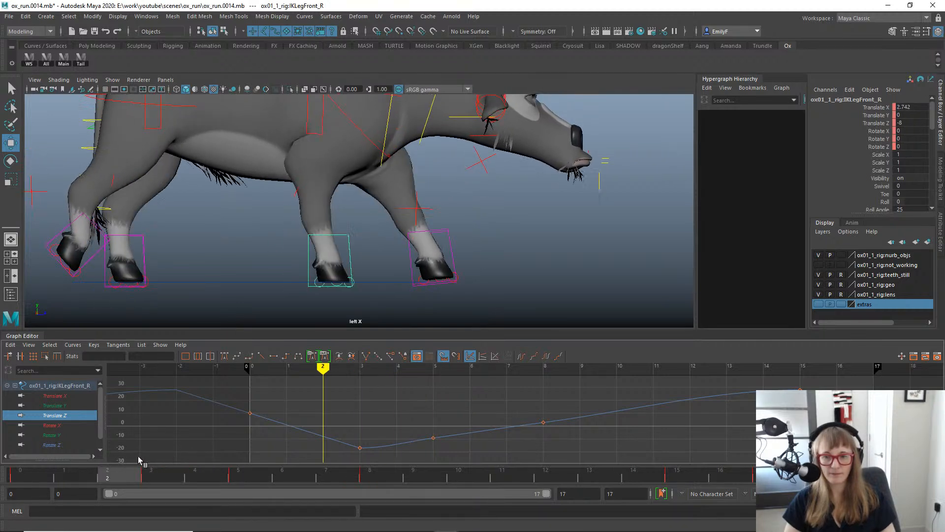
right_click_drag(355, 161, 436, 170, "alt")
middle_click_drag(438, 170, 540, 185, "alt")
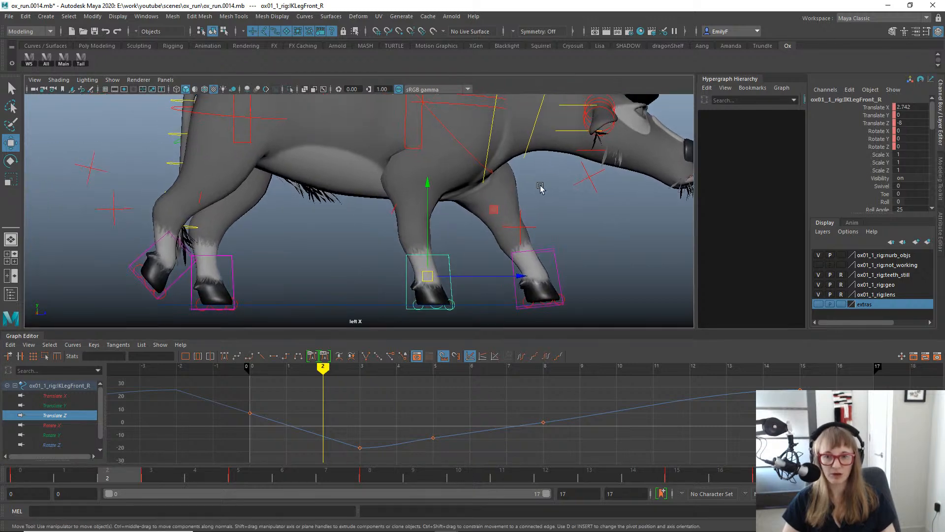
right_click_drag(540, 186, 500, 202, "alt")
middle_click_drag(500, 203, 454, 202, "alt")
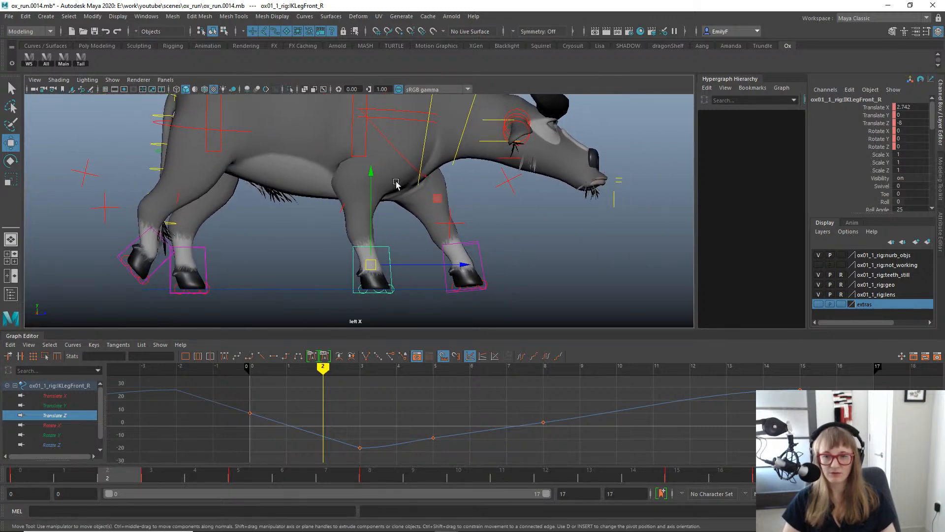
left_click(58, 396)
left_click(59, 415)
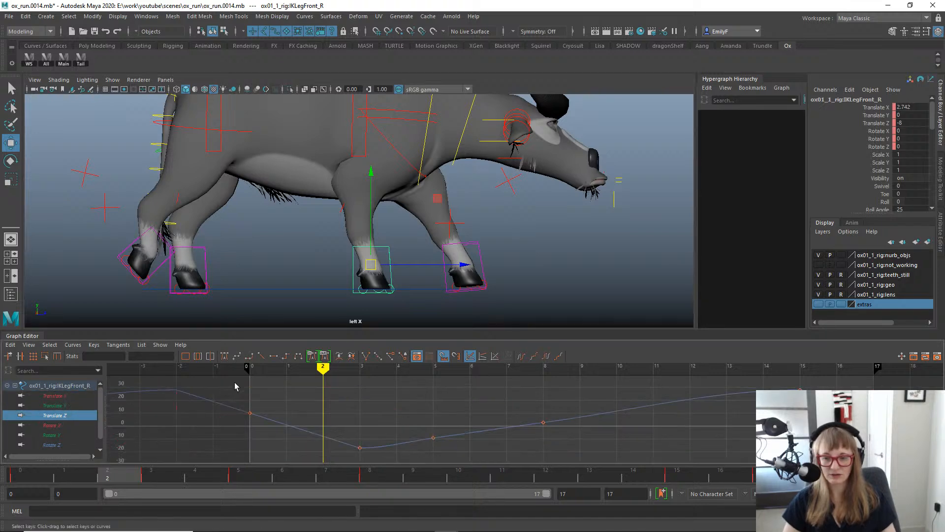
left_click_drag(299, 395, 304, 446)
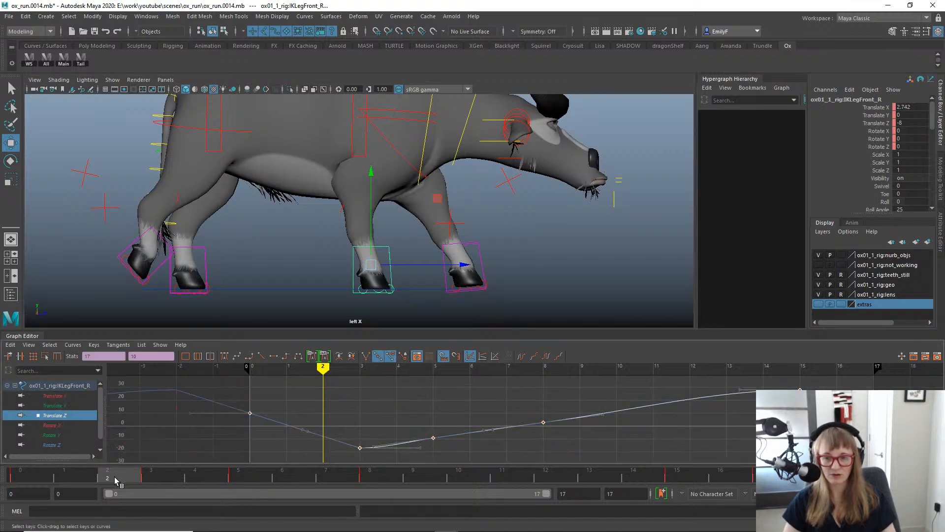
left_click_drag(79, 477, 158, 406)
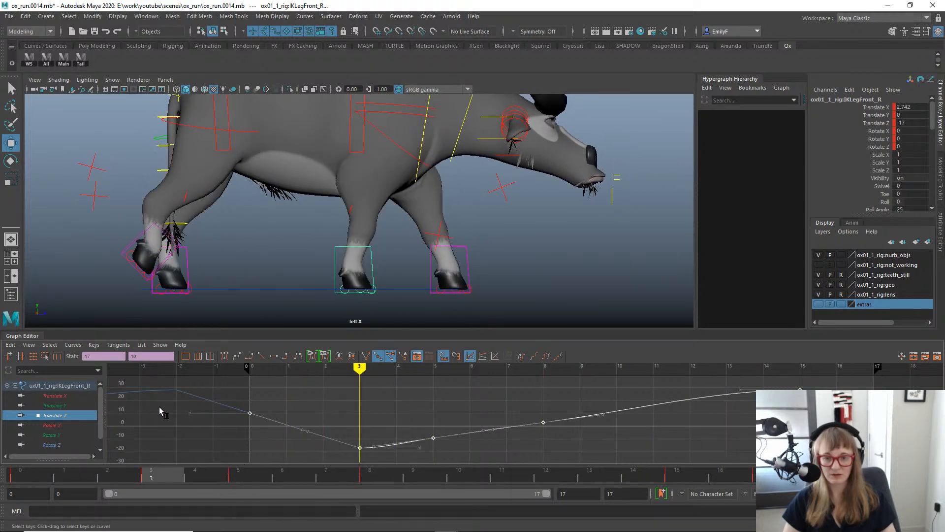
key("w")
middle_click_drag(366, 400, 366, 405)
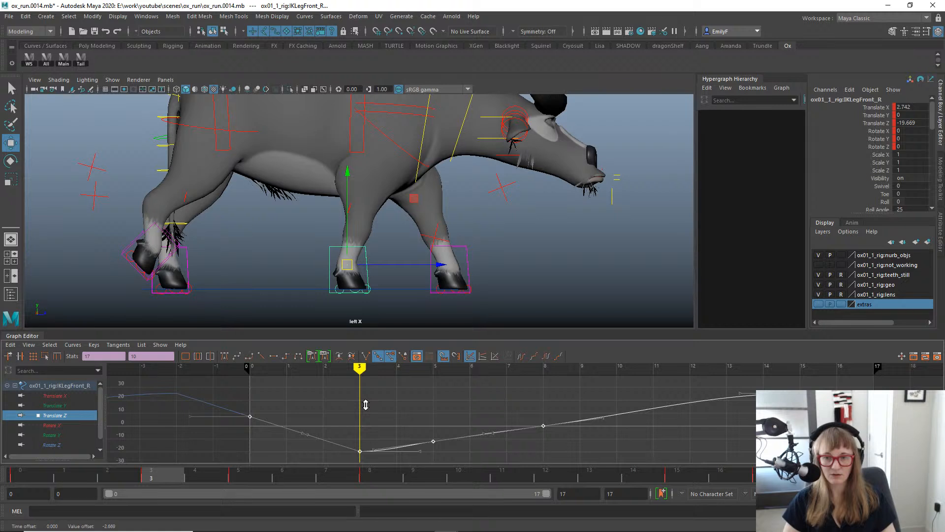
Select the FKfrontRump_R control and rotate it to -6.297 on Rotate Z at frame 3.
scroll(454, 217, "up", 2)
key("q")
left_click(409, 140)
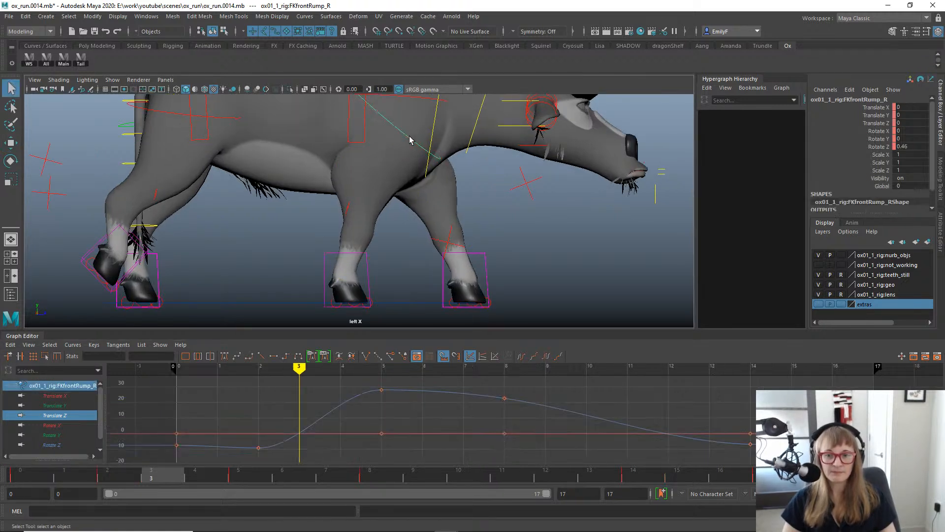
key("e")
left_click_drag(481, 137, 475, 149)
left_click_drag(484, 156, 484, 146)
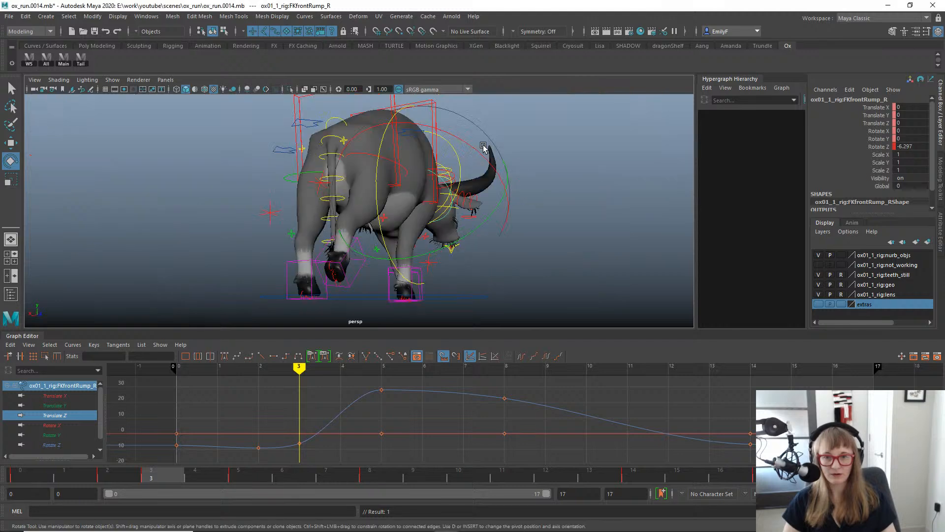
Refine FKfrontRump_R at frame 3 in the perspective view to Rotate X 1.853, Rotate Y 0.159 and Rotate Z -7.226.
key("f")
right_click_drag(439, 236, 180, 165, "alt")
left_click_drag(179, 165, 347, 222, "alt")
key("e")
left_click_drag(382, 196, 316, 182)
left_click_drag(385, 232, 310, 230, "alt")
mouse_move(385, 264)
left_mouse_down()
mouse_move(378, 272)
mouse_move(392, 270)
left_mouse_up()
right_click_drag(392, 271, 431, 254, "alt")
left_click_drag(431, 253, 361, 256, "alt")
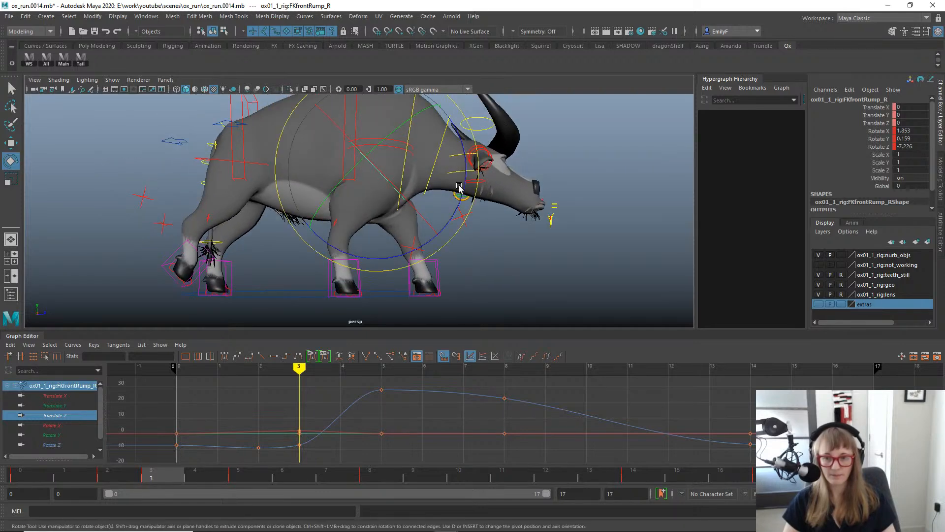
Try a small Z rotation on the IKSpine2_M control at frame 3 and undo it.
key("q")
left_click_drag(452, 241, 360, 134, "alt")
left_click_drag(275, 173, 347, 189, "alt")
key("e")
key("ctrl+z")
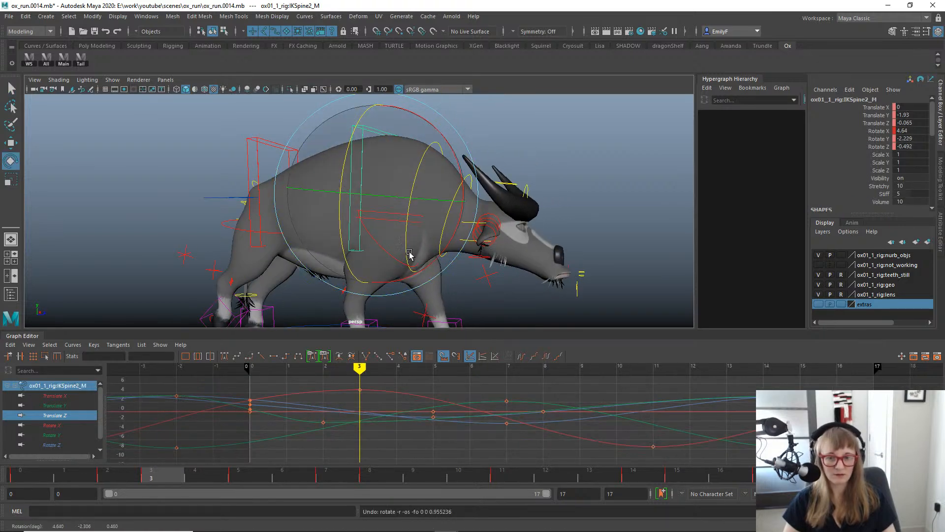
Inspect IKSpine2_M's Rotate Z and Translate Z curves, then isolate Translate Y and review the body's height through frame 10.
left_click(65, 445)
left_click_drag(315, 308, 409, 266, "alt")
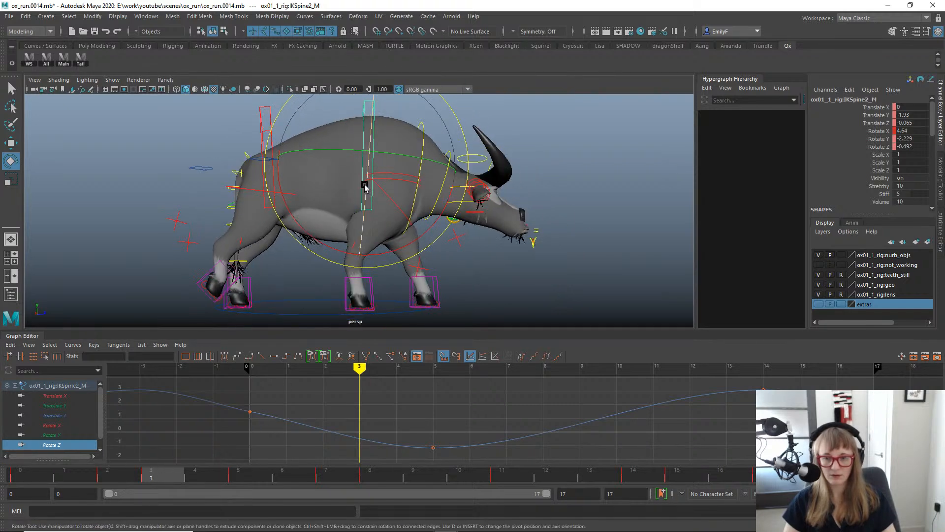
left_click_drag(363, 190, 256, 190, "alt")
key("w")
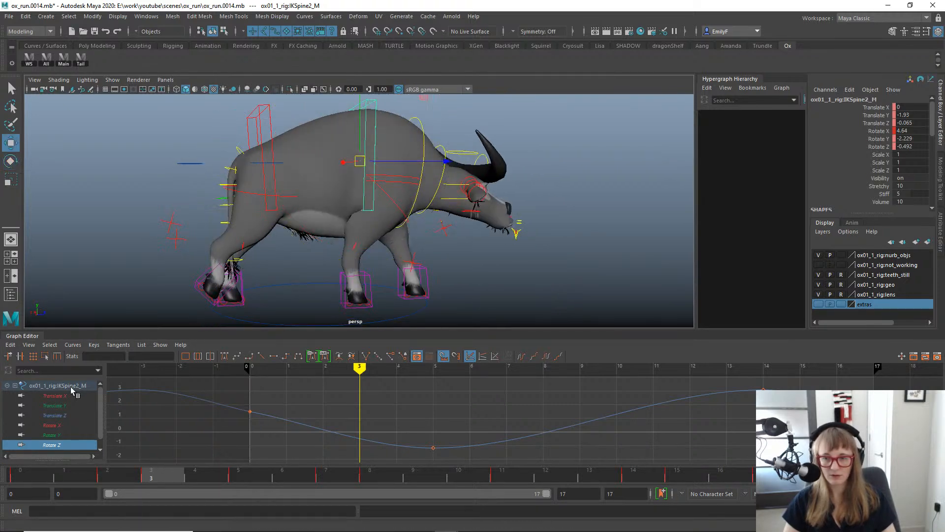
left_click(65, 415)
left_click(64, 406)
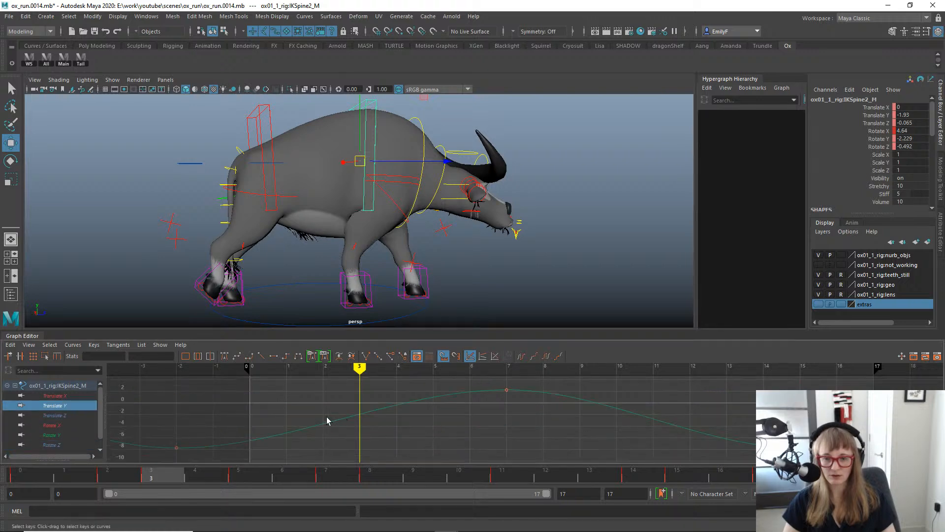
left_click_drag(102, 480, 460, 401)
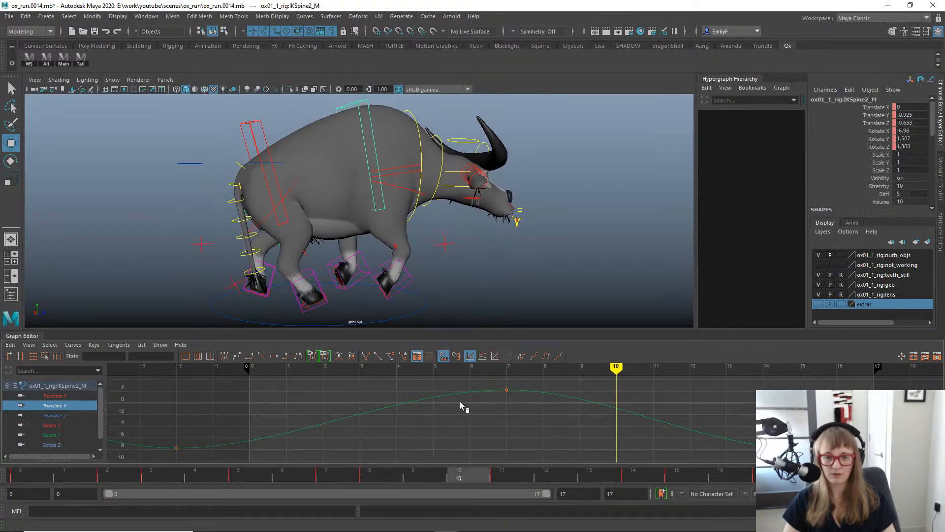
Shift IKSpine2_M's Translate Y keys one frame later, putting the peak at frame 8, then play back and review frame 3.
left_click_drag(359, 427, 342, 438)
middle_click_drag(355, 434, 369, 433, "shift")
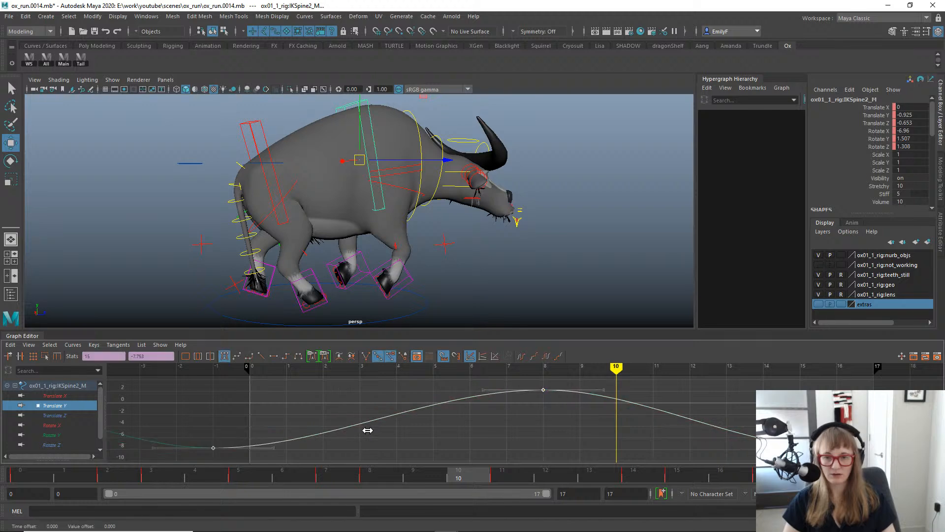
key("q")
left_click_drag(428, 300, 382, 227, "alt")
key("alt+v")
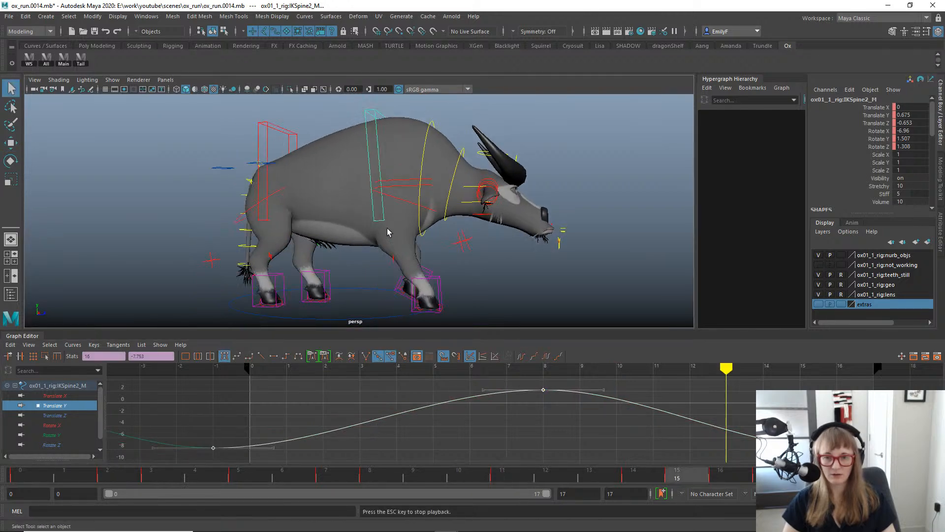
key("Escape")
left_click(32, 476)
mouse_move(118, 469)
left_mouse_down()
mouse_move(247, 469)
mouse_move(405, 445)
mouse_move(764, 468)
mouse_move(5, 426)
mouse_move(200, 422)
mouse_move(173, 425)
left_mouse_up()
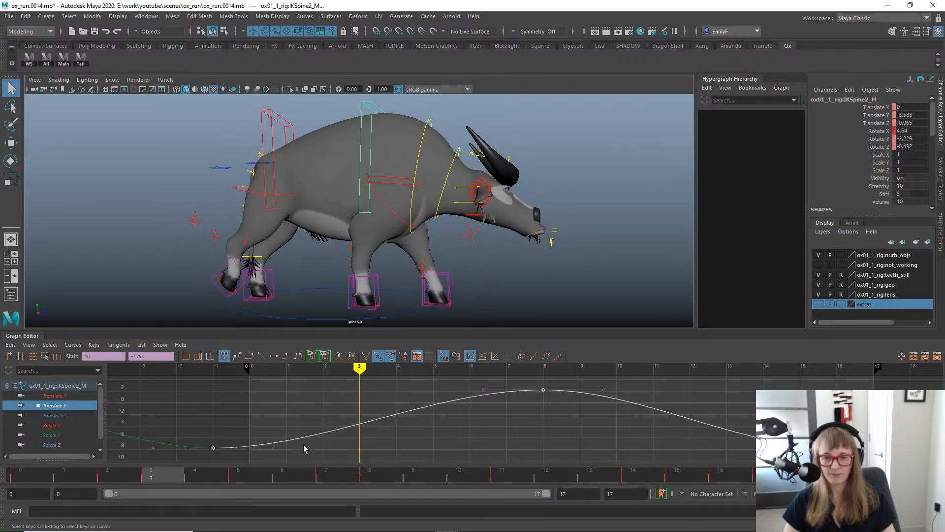
Move the peak key of IKSpine2_M's Translate Y curve one frame earlier to frame 7.
key("w")
left_click_drag(646, 446, 646, 447)
middle_click_drag(646, 446, 558, 426, "shift")
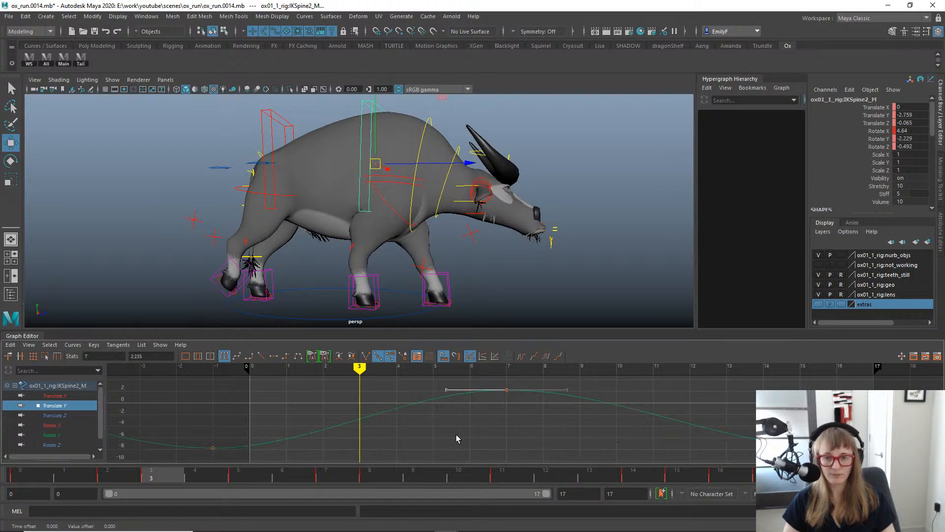
Shift all of IKSpine2_M's Translate Y keys one frame later, with the low at frame 0 and peak at 8, and review playback.
left_click_drag(384, 425, 382, 424)
middle_click_drag(382, 424, 402, 420, "shift")
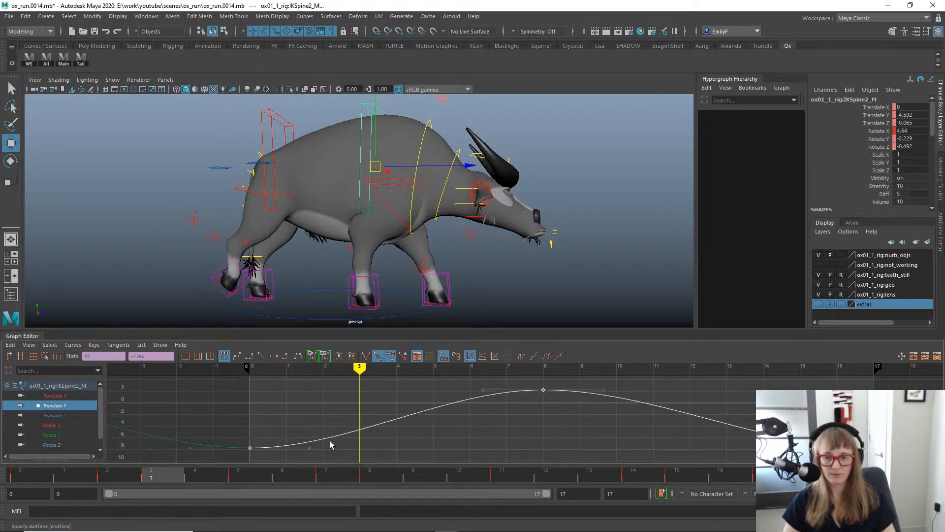
key("q")
key("alt+v")
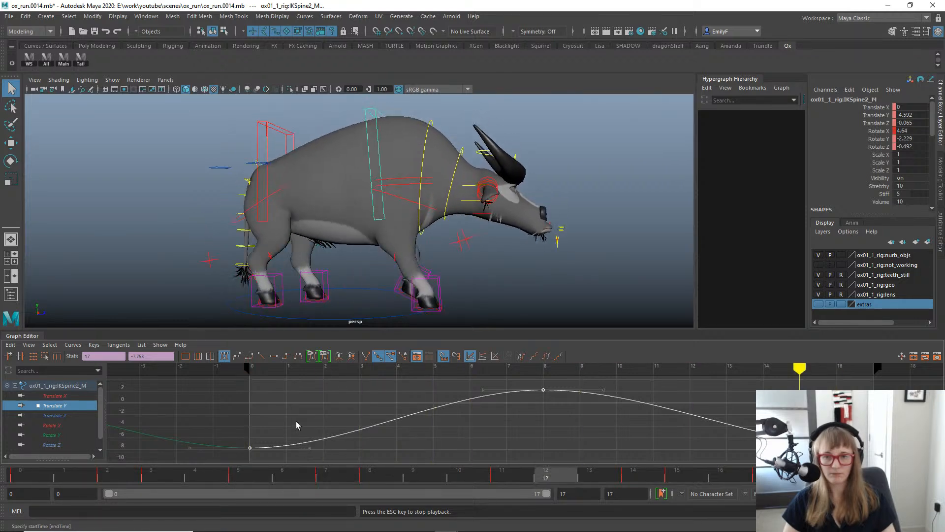
key("Escape")
left_click_drag(18, 481, 173, 441)
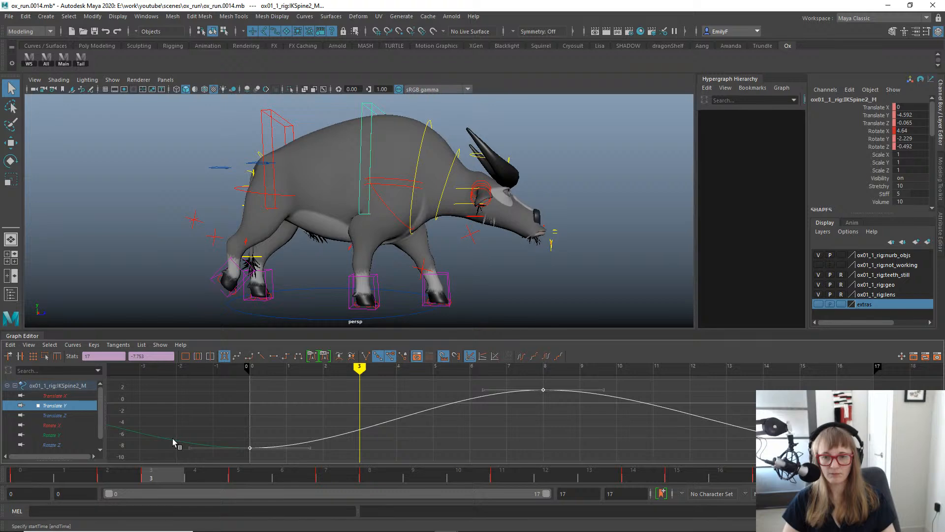
Select FKfrontRump_R and compare the ox's front leg pose between frames 2 and 3.
key("w")
left_click(398, 209)
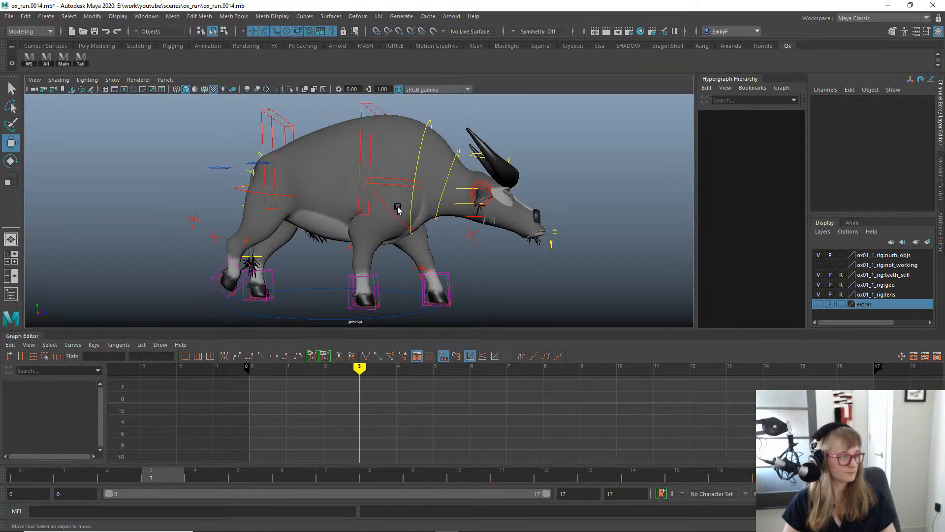
key("e")
left_click(387, 210)
left_click_drag(387, 211, 333, 320, "alt")
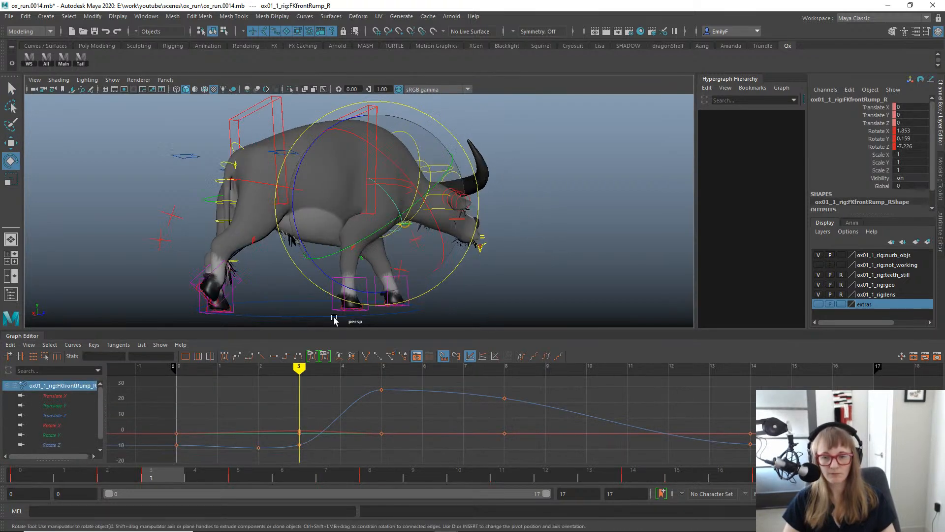
left_click(112, 478)
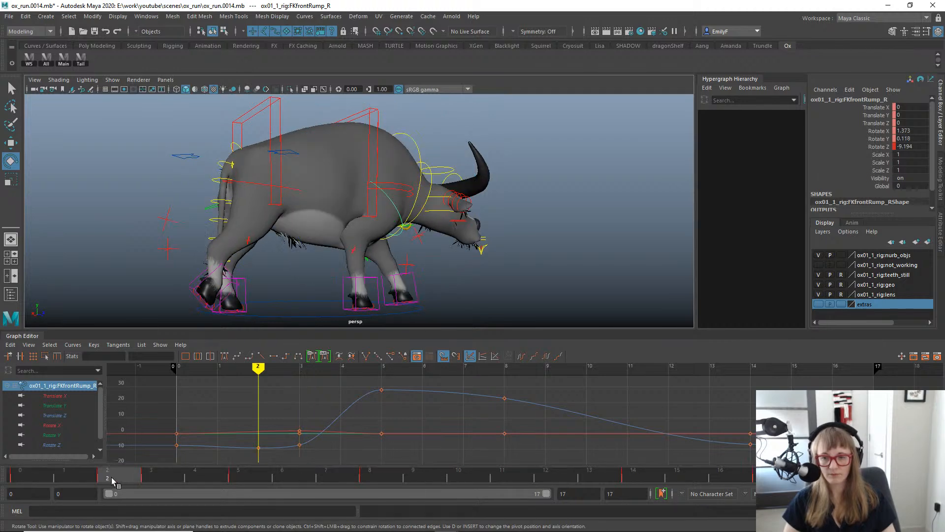
left_click_drag(114, 477, 169, 454)
middle_click_drag(479, 161, 480, 124, "alt")
left_click_drag(365, 231, 329, 223, "alt")
right_click_drag(329, 224, 430, 231, "alt")
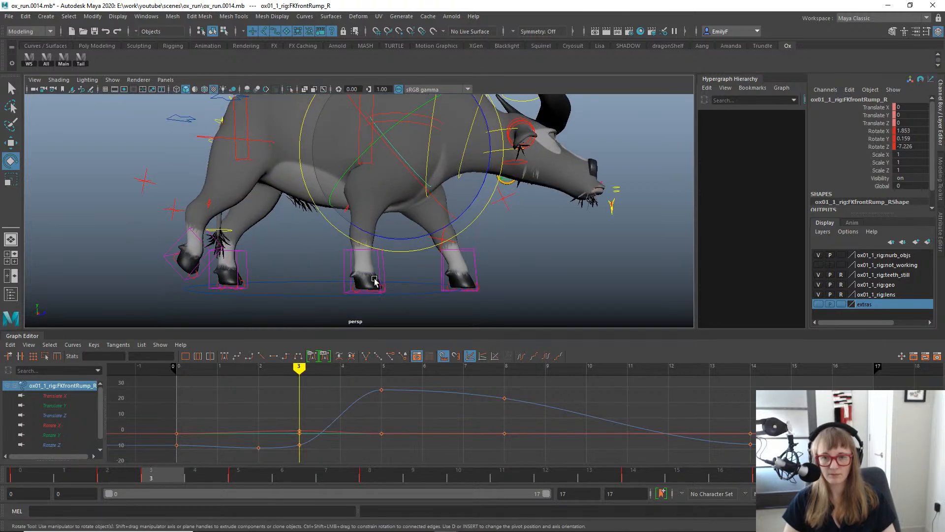
Examine the front legs and shoulder at frame 2 from the side, rear and front.
key("q")
left_click(126, 480)
middle_click_drag(356, 241, 377, 240, "alt")
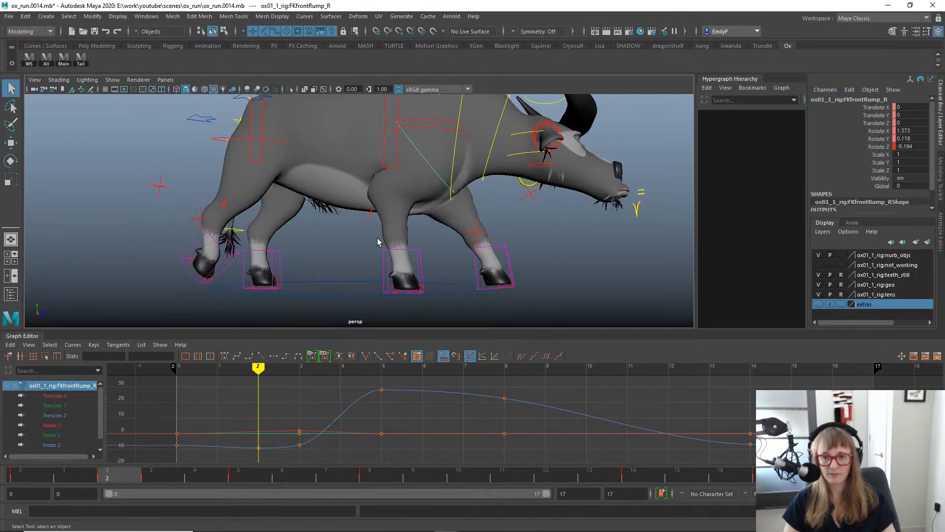
left_click_drag(377, 240, 416, 199, "alt")
key("e")
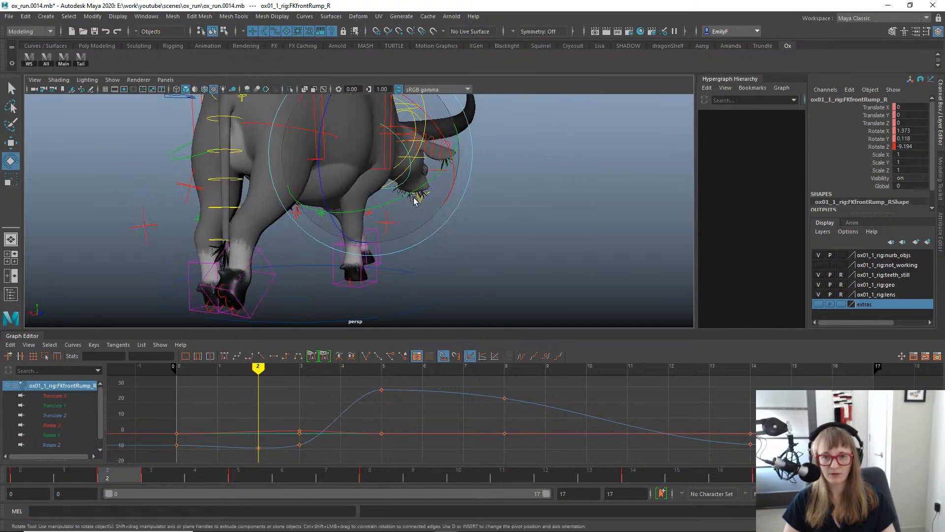
key("z")
key("q")
left_click_drag(414, 144, 421, 131, "alt")
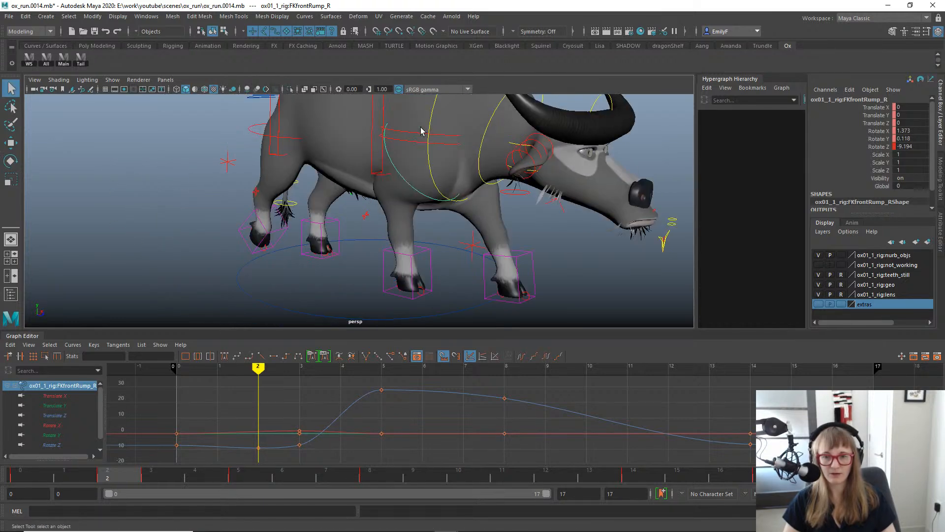
Select the FKfrontScapular_R shoulder control and nudge it at frame 2 to a Translate Z of about -0.26.
left_click(415, 133)
key("w")
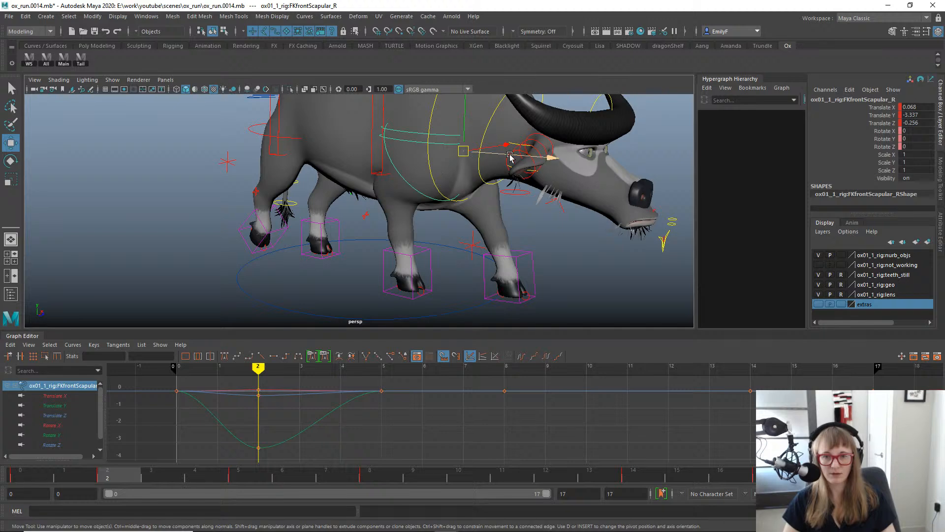
key("e")
left_click_drag(512, 158, 370, 222, "alt")
mouse_move(441, 254)
left_mouse_down("alt")
mouse_move(418, 249)
mouse_move(438, 239)
left_mouse_up("alt")
key("w")
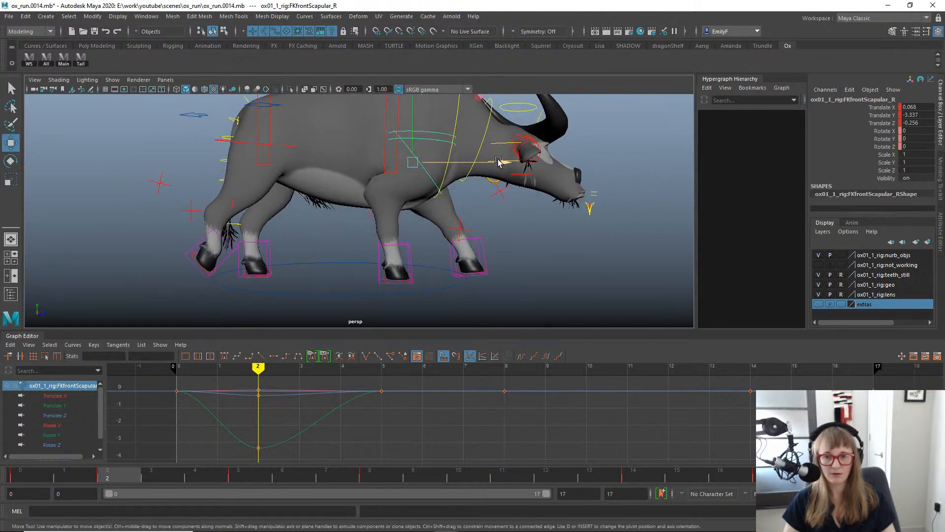
left_click_drag(498, 163, 493, 163)
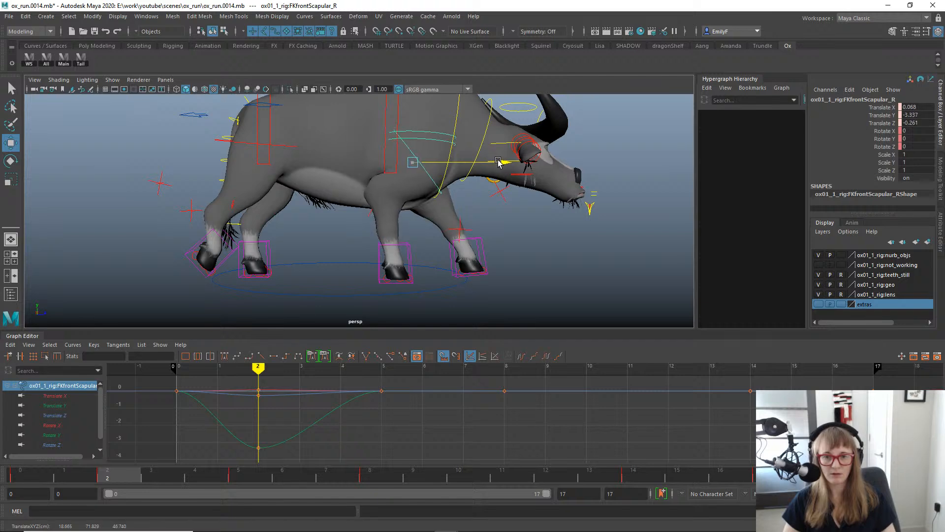
Move FKfrontScapular_R forward at frame 15 to Translate X 0.284, Y -0.101 and Z -4.794.
mouse_move(137, 482)
left_mouse_down()
mouse_move(410, 441)
mouse_move(717, 429)
mouse_move(692, 433)
left_mouse_up()
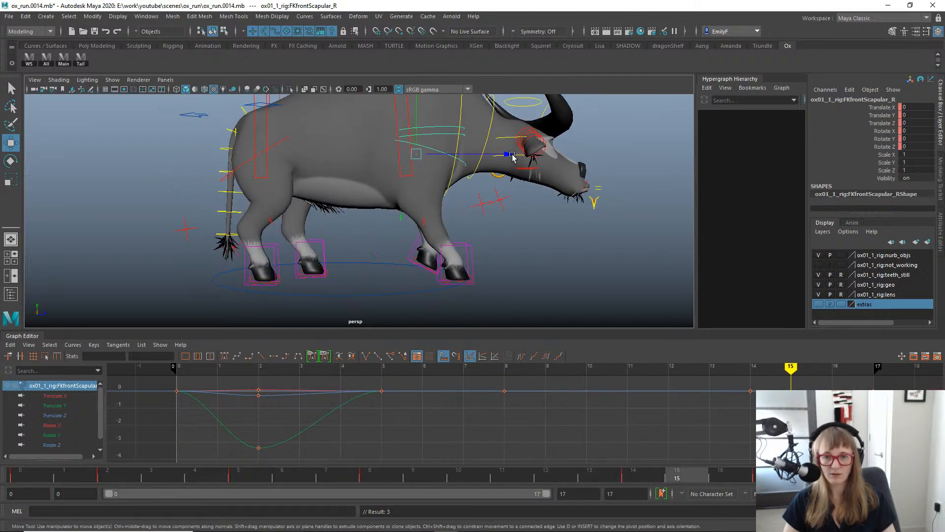
left_click_drag(512, 157, 513, 157)
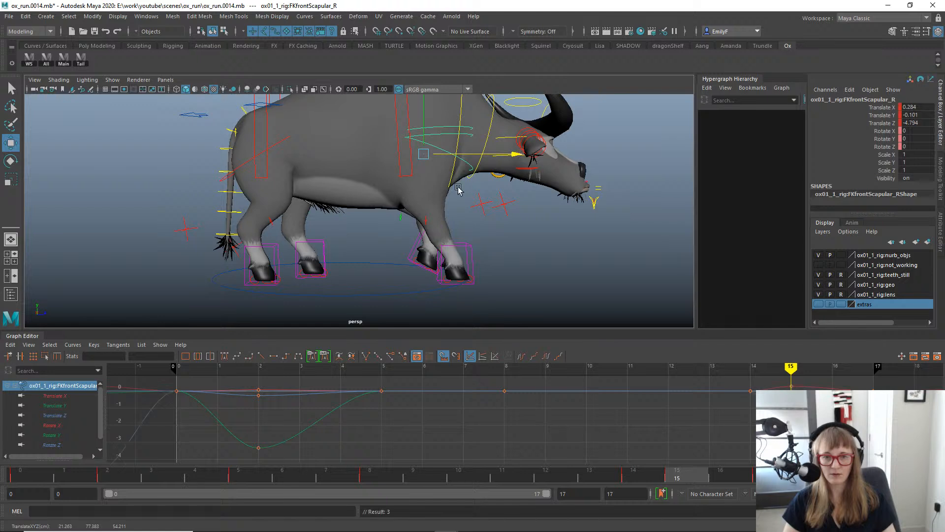
key("e")
left_click_drag(377, 237, 387, 234)
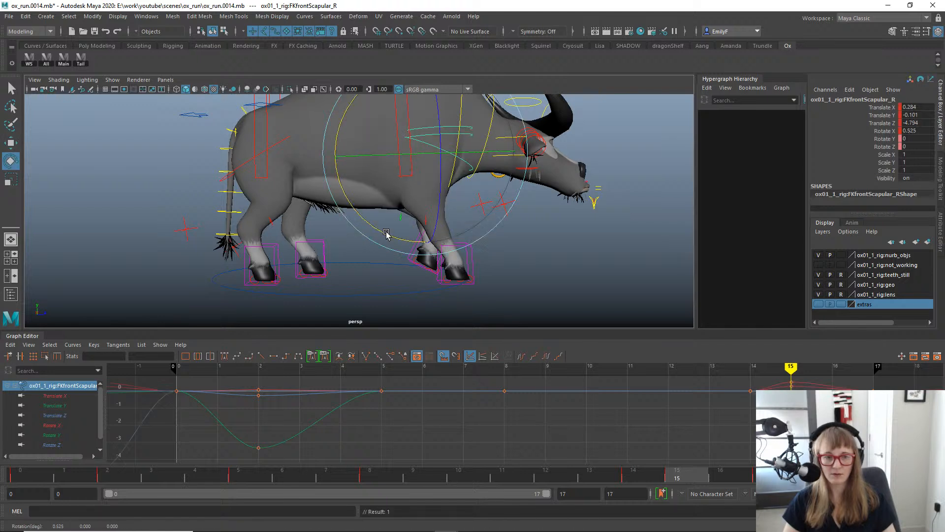
key("ctrl+z")
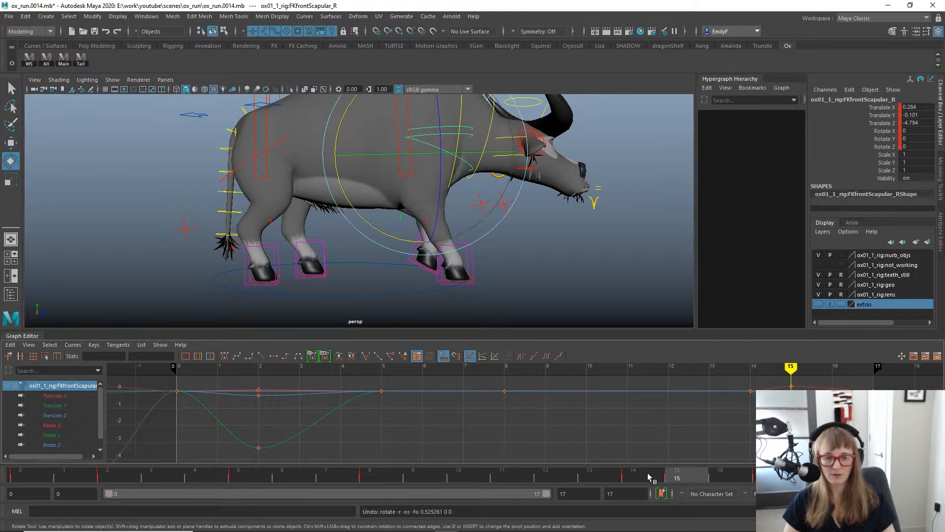
Delete FKfrontScapular_R's keys at frame 14 and across frames 4 to 8.
left_click(642, 475)
right_click(642, 474)
left_click(663, 320)
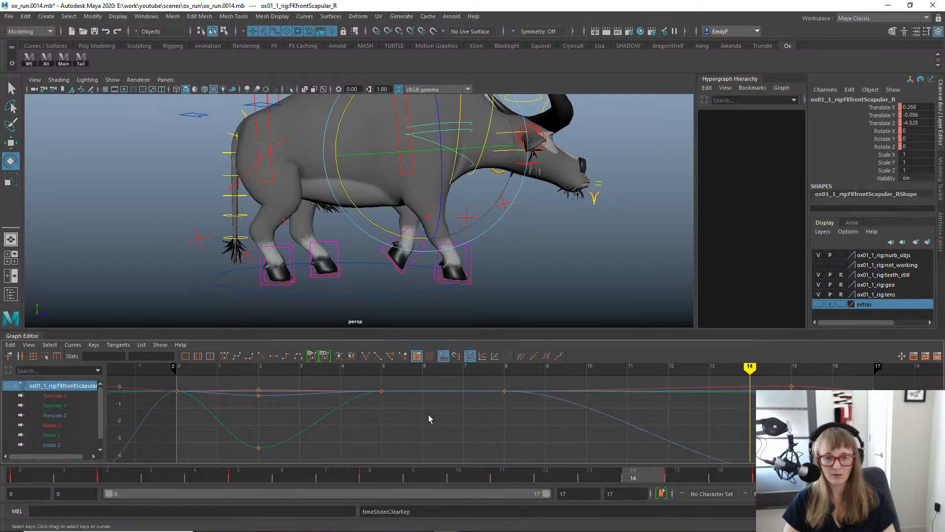
left_click_drag(392, 478, 220, 474, "shift")
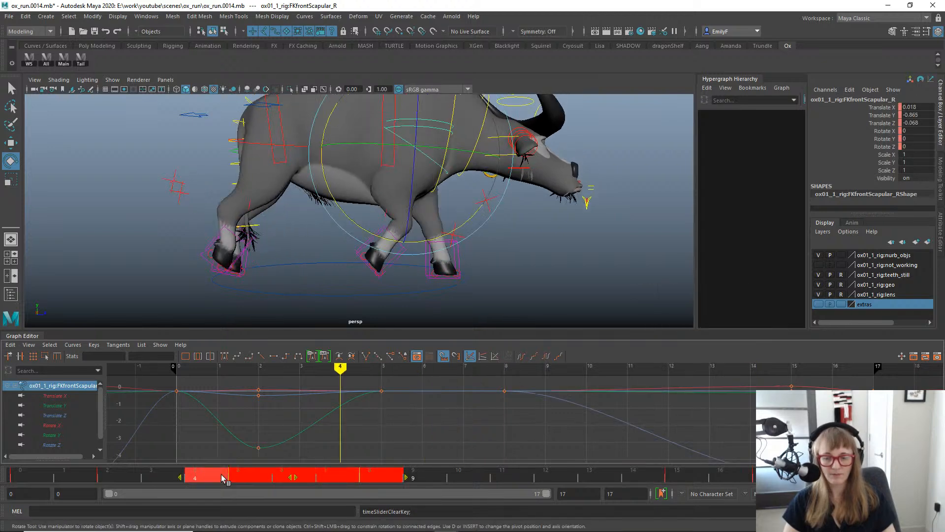
right_click(221, 474)
left_click(258, 321)
Isolate FKfrontScapular_R's Translate Y curve and lower its matching start and end keys at frames 0 and 17 to -1.555.
left_click(53, 475)
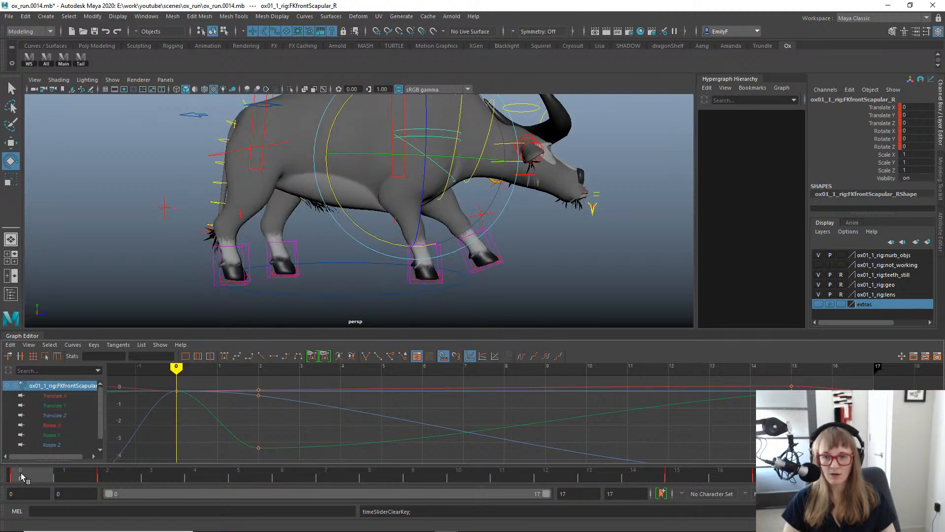
key("w")
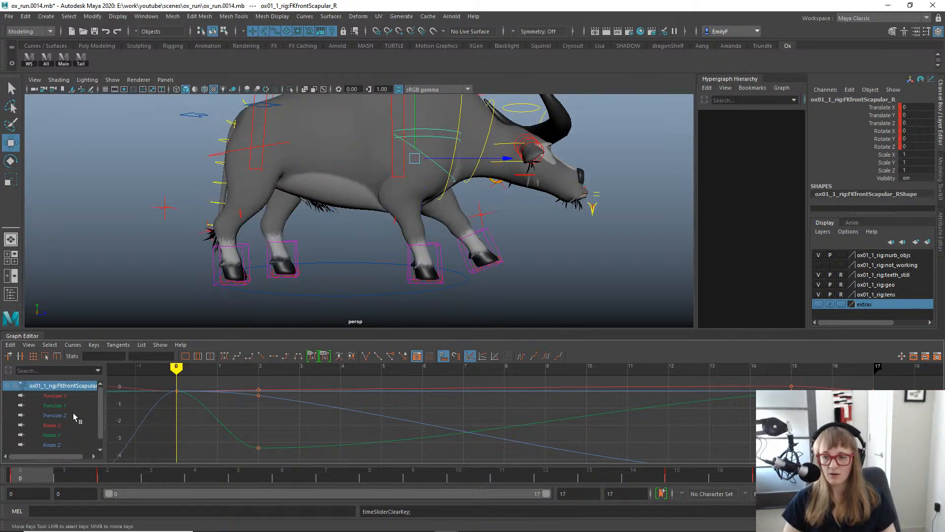
left_click(93, 407)
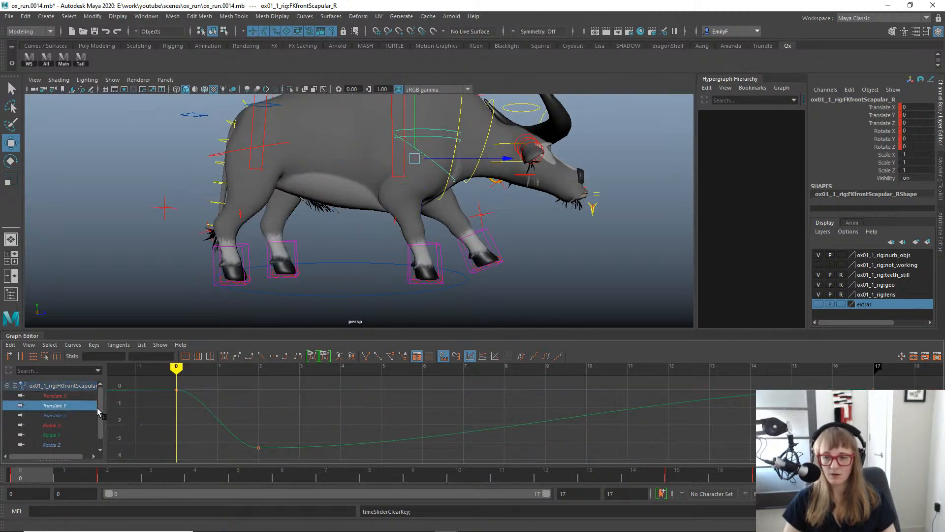
left_click_drag(158, 383, 818, 409)
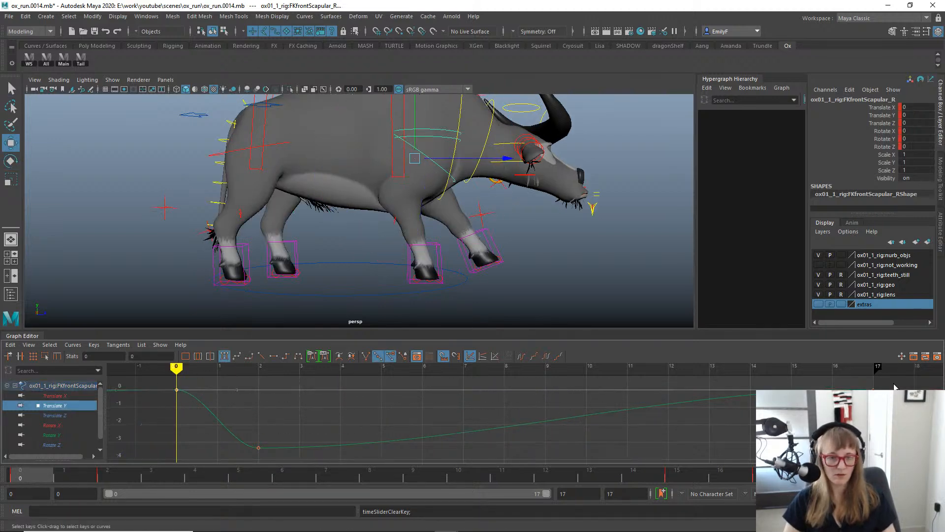
left_click_drag(894, 396, 893, 397, "shift")
middle_click_drag(893, 397, 894, 423, "shift")
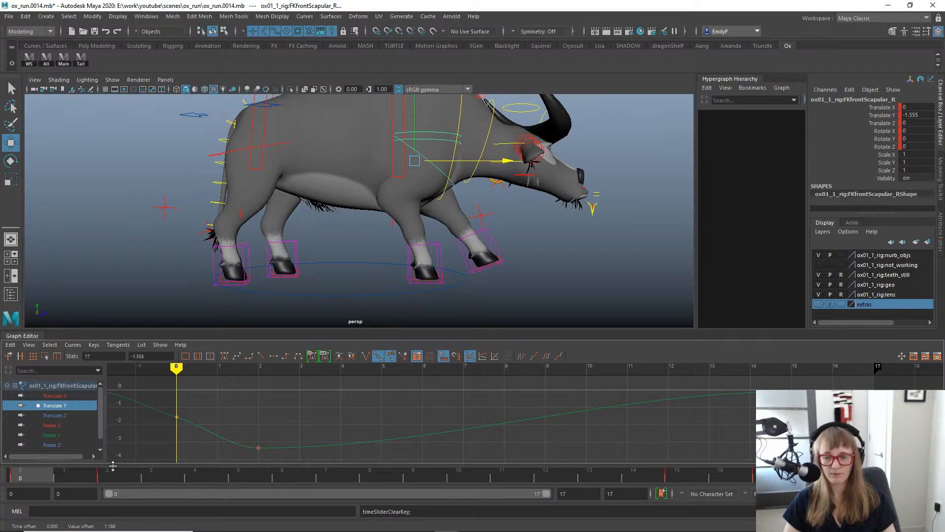
Shift the frame 15 key of FKfrontScapular_R's Translate Y curve two frames earlier to frame 13.
left_click_drag(113, 468, 599, 442)
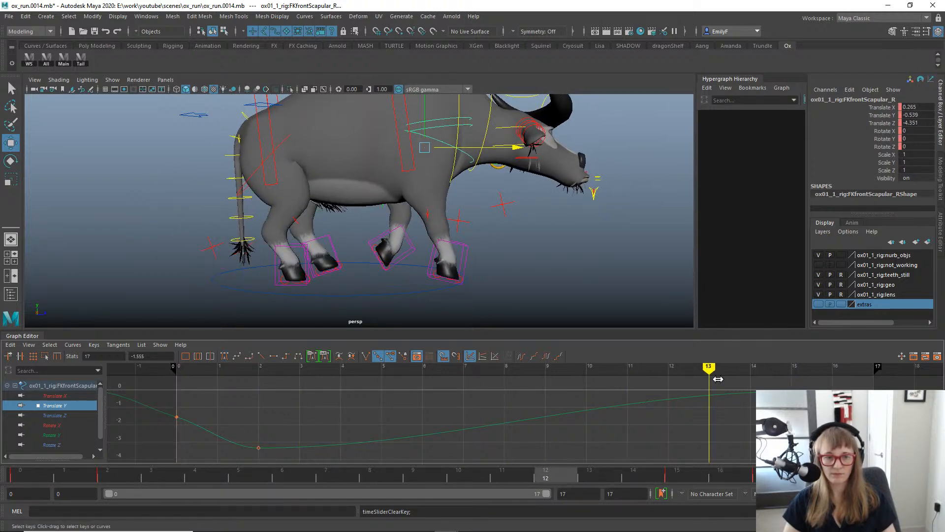
mouse_move(718, 378)
left_mouse_down()
mouse_move(832, 378)
mouse_move(724, 385)
left_mouse_up()
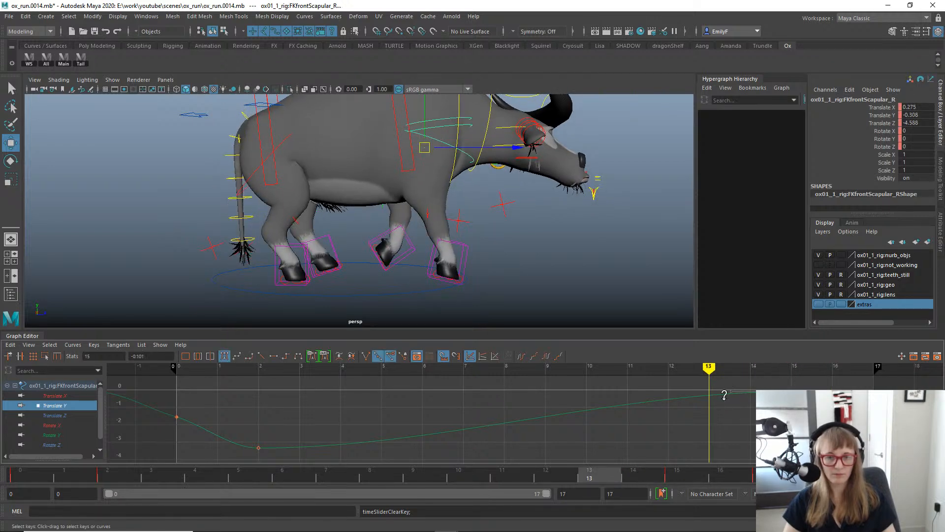
middle_click_drag(724, 395, 646, 412, "shift")
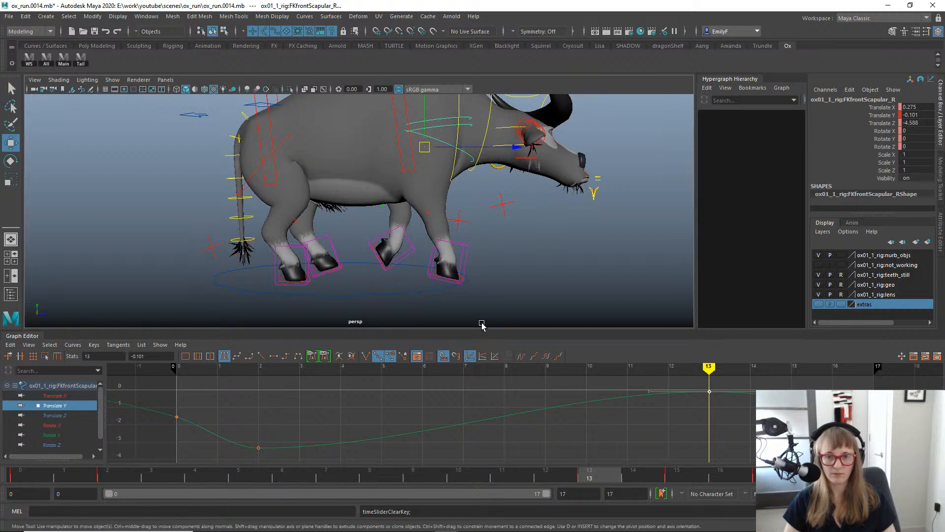
right_click_drag(355, 296, 320, 433, "alt")
left_click_drag(61, 482, 86, 420)
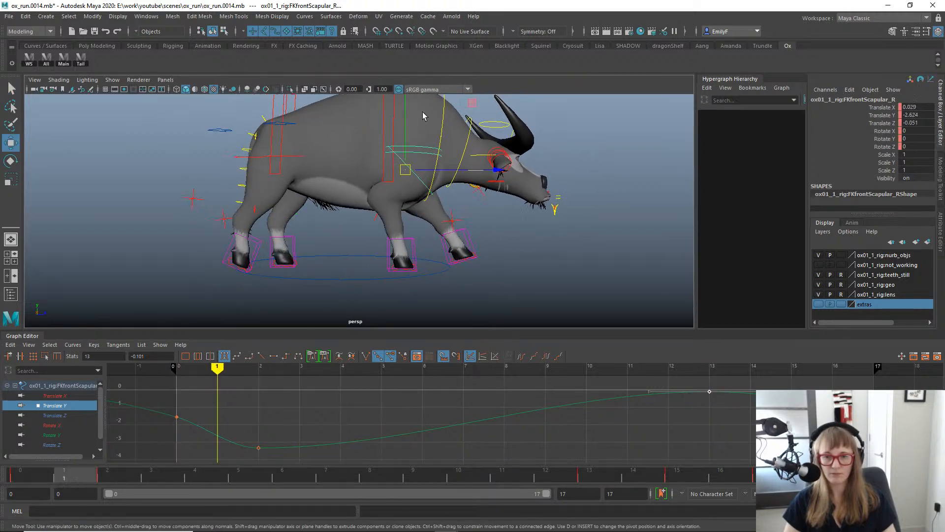
key("ctrl+z")
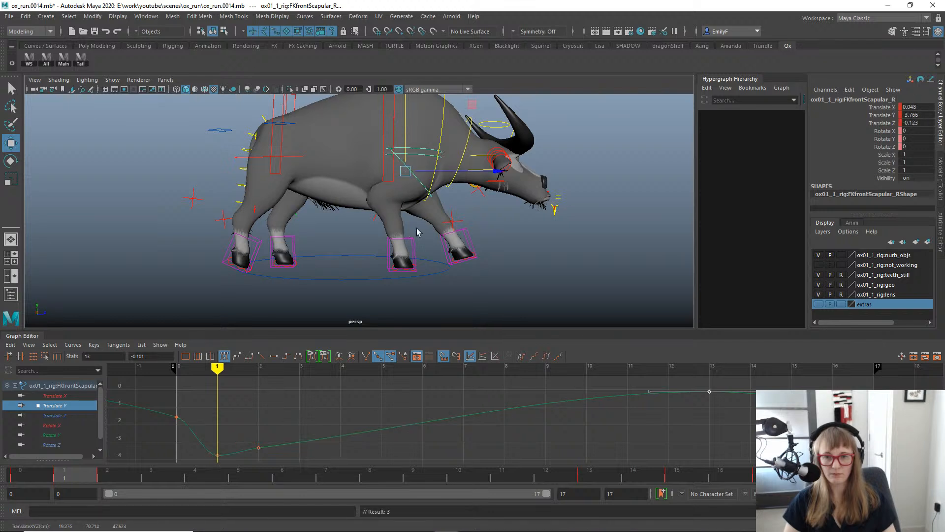
Shift all of FKfrontScapular_R's Translate Y keys one frame earlier and lower the frame 1 key to -3.535.
left_click(515, 419)
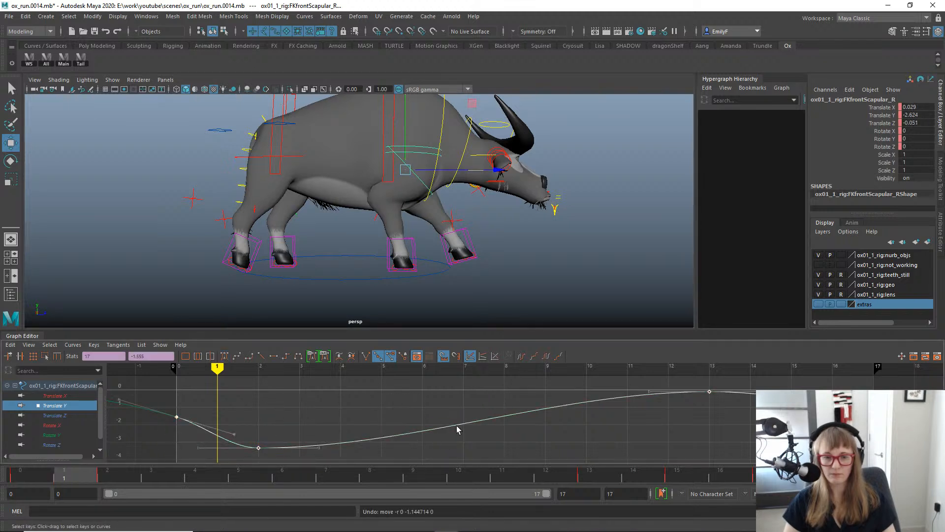
middle_click_drag(515, 418, 479, 419, "shift")
left_click_drag(185, 418, 186, 417)
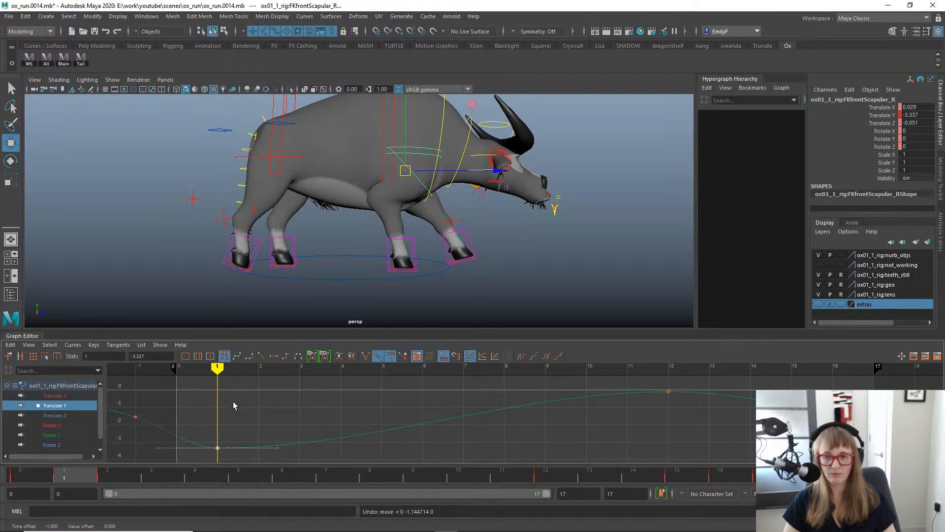
middle_click_drag(241, 410, 241, 414)
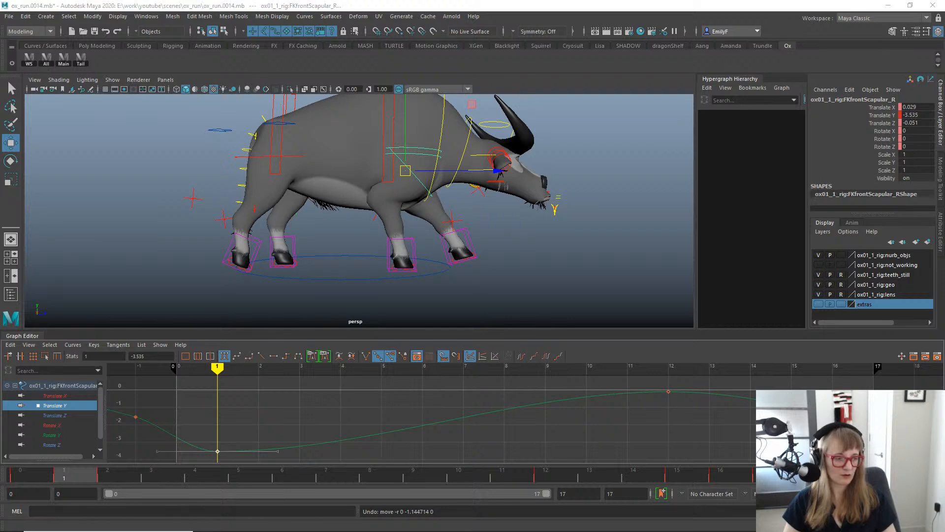
Lower the frame -1 key of FKfrontScapular_R's Translate Y curve to -2.291 and play back the run cycle.
scroll(356, 236, "up", 2)
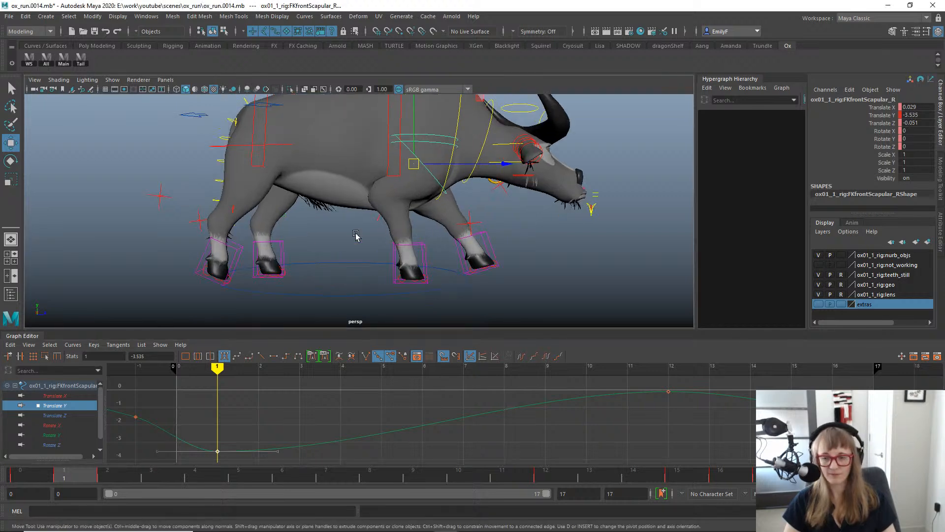
left_click_drag(356, 236, 389, 241, "alt")
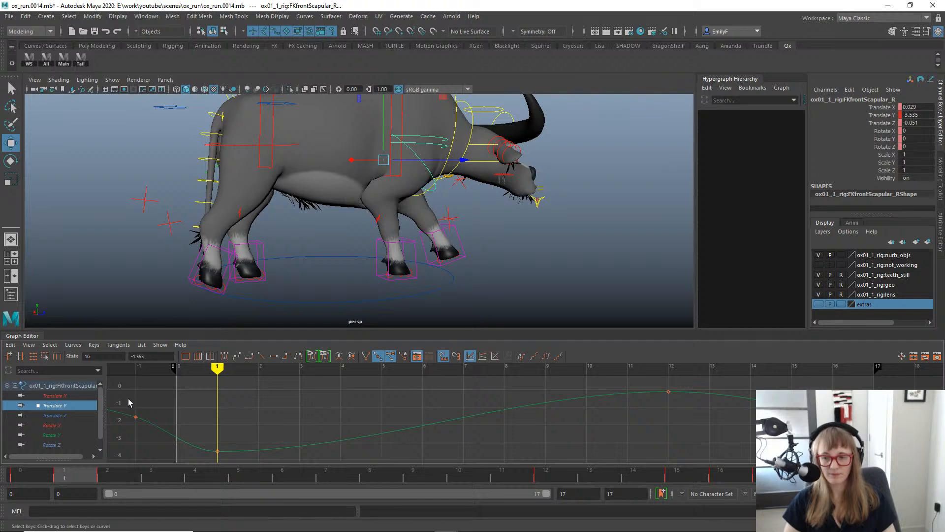
left_click_drag(128, 403, 174, 441)
middle_click_drag(175, 425, 175, 438, "shift")
key("q")
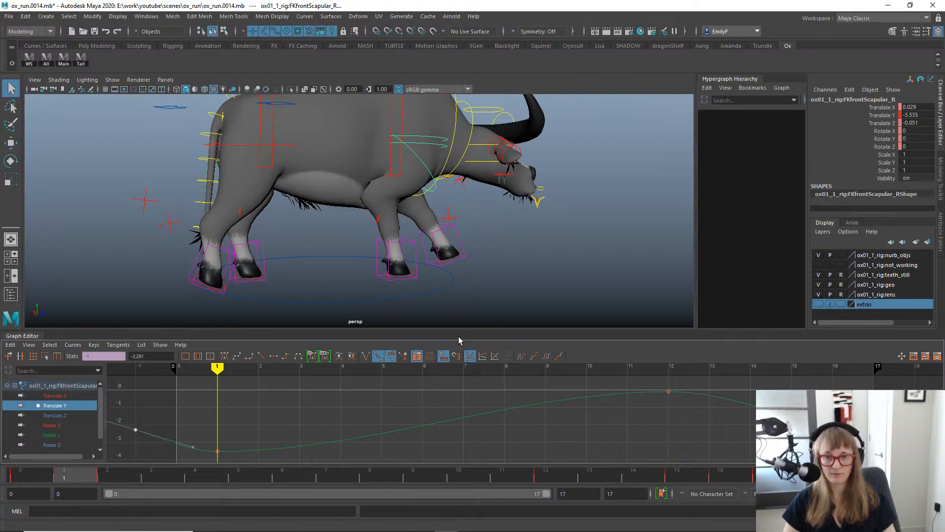
key("alt+v")
key("alt+v")
Move the peak key of FKfrontScapular_R's Translate Y curve to frame 9 and raise it to about 0.6.
left_click_drag(49, 475, 477, 447)
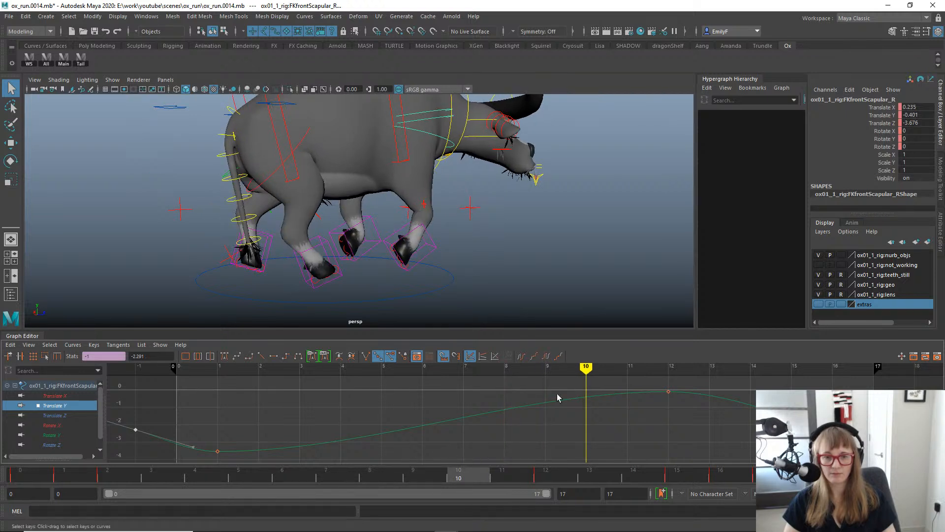
key("w")
left_click(669, 392)
middle_click_drag(616, 390, 533, 388, "shift")
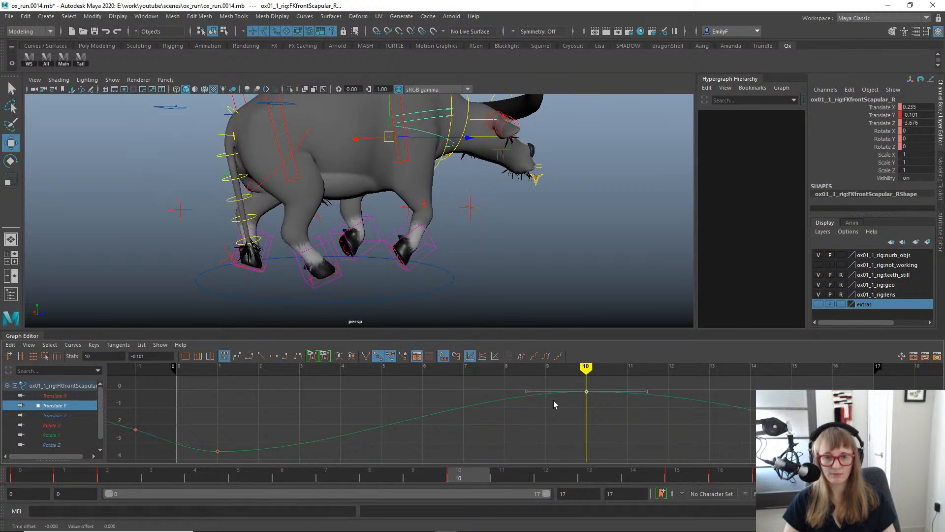
mouse_move(556, 418)
middle_mouse_down("shift")
mouse_move(540, 422)
mouse_move(561, 414)
middle_mouse_up("shift")
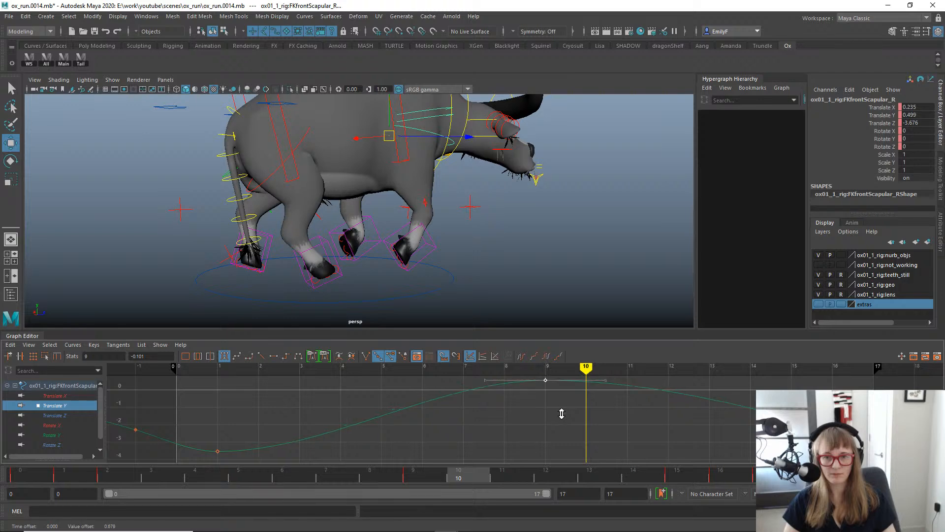
Lower all of IKLegFront_R's Translate Z keys by about 3.05 units, checking the foot's placement at frame 2.
key("q")
key("alt+v")
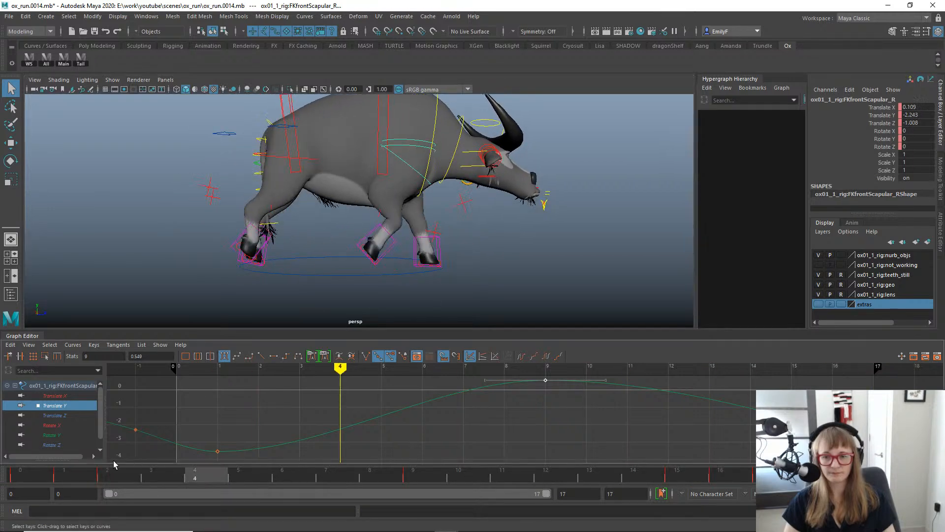
key("Escape")
left_click_drag(5, 471, 112, 468)
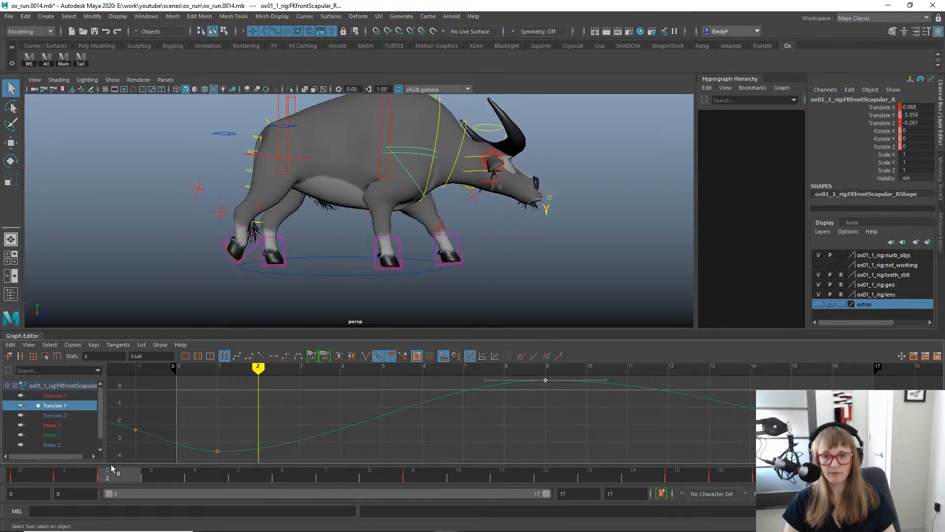
left_click(377, 241)
left_click(55, 415)
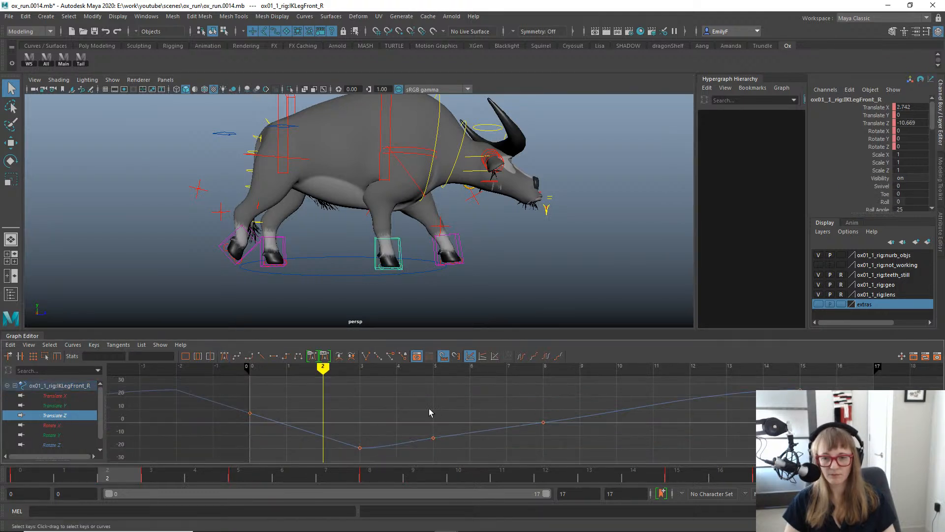
left_click(402, 431)
key("w")
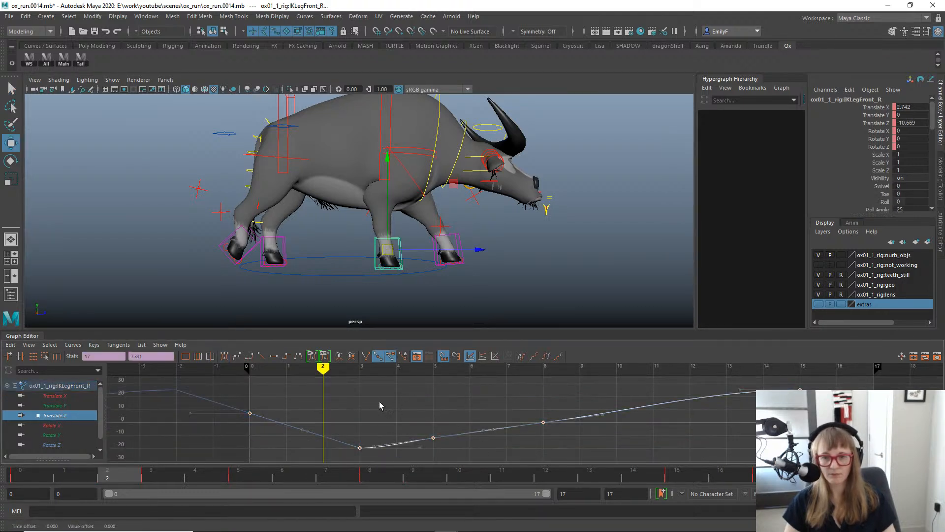
middle_click_drag(365, 401, 371, 399, "shift")
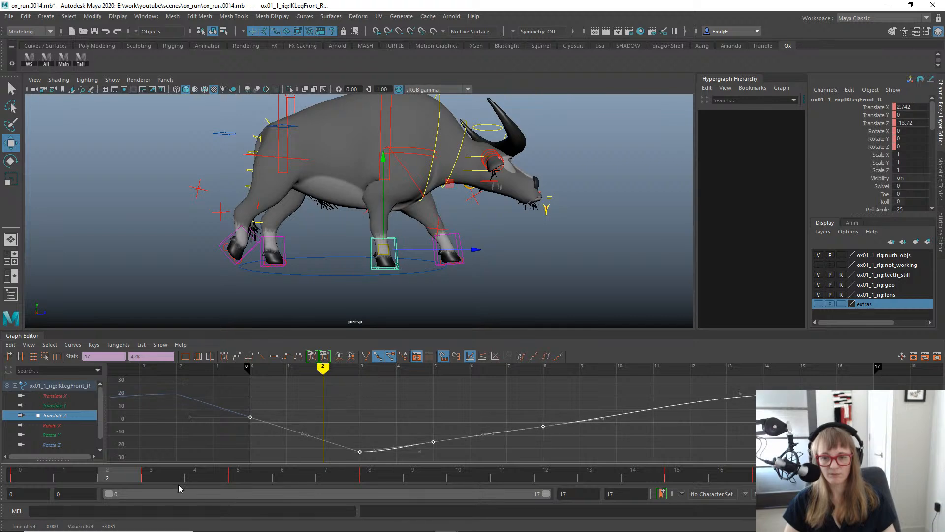
mouse_move(169, 477)
left_mouse_down()
mouse_move(337, 460)
mouse_move(78, 424)
mouse_move(209, 432)
mouse_move(114, 416)
mouse_move(155, 415)
mouse_move(129, 415)
left_mouse_up()
key("q")
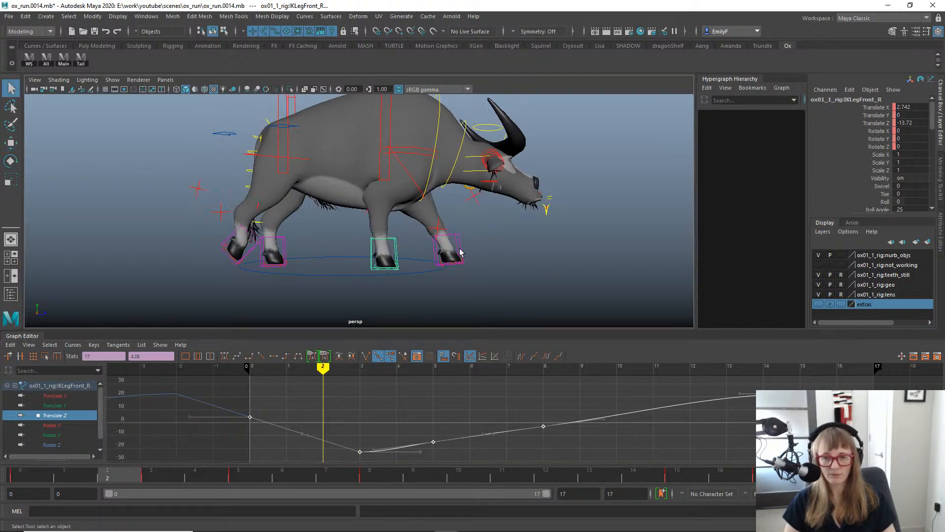
Lower all of IKLegFront_L's Translate Z keys by about 4.17 units.
left_click(456, 260)
left_click(52, 415)
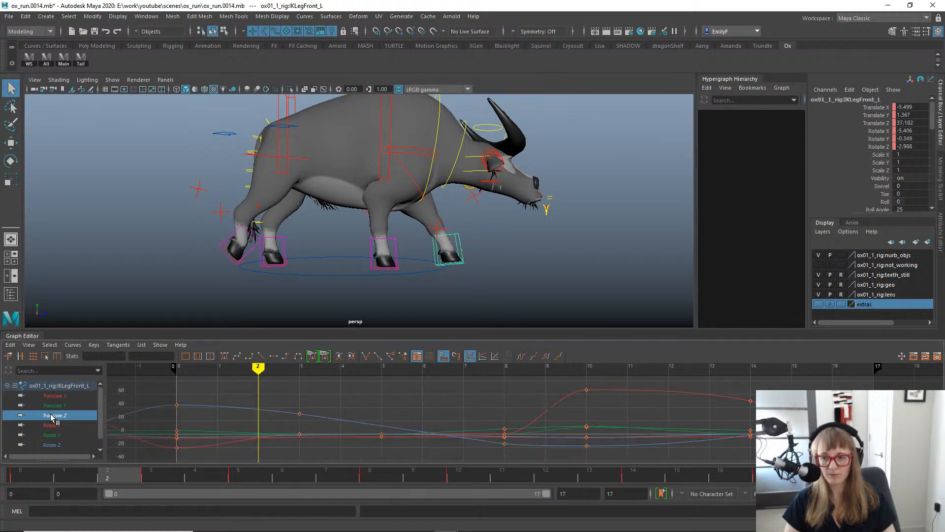
left_click_drag(394, 393, 397, 448)
key("w")
middle_click_drag(391, 420, 394, 424, "shift")
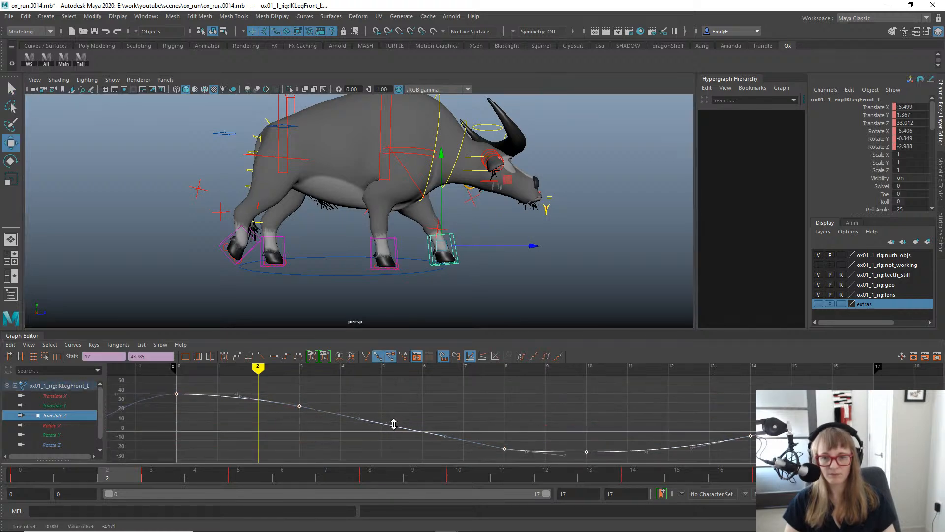
Play back the cycle, switch to the left orthographic view and compare both front feet's Translate Z positions at frames 3 and 8.
key("alt+v")
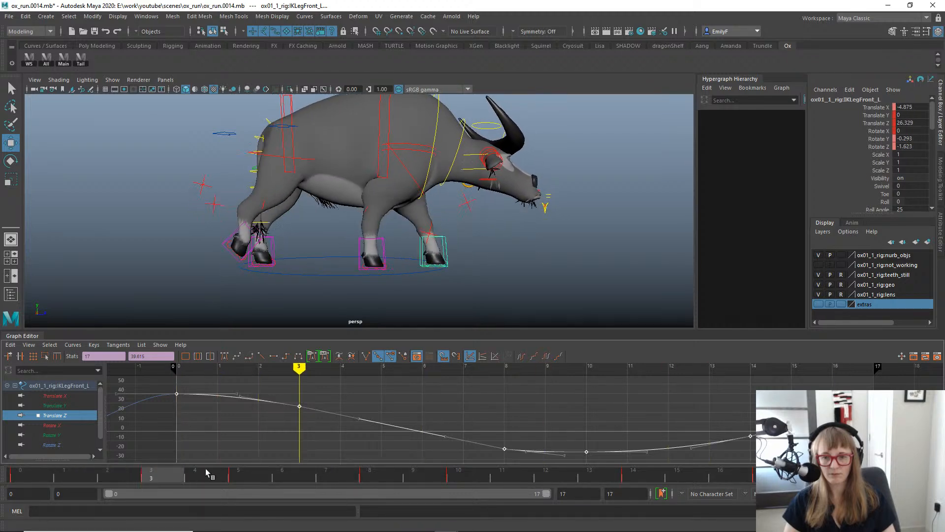
left_click(306, 473)
left_click_drag(306, 473, 370, 474)
key("space")
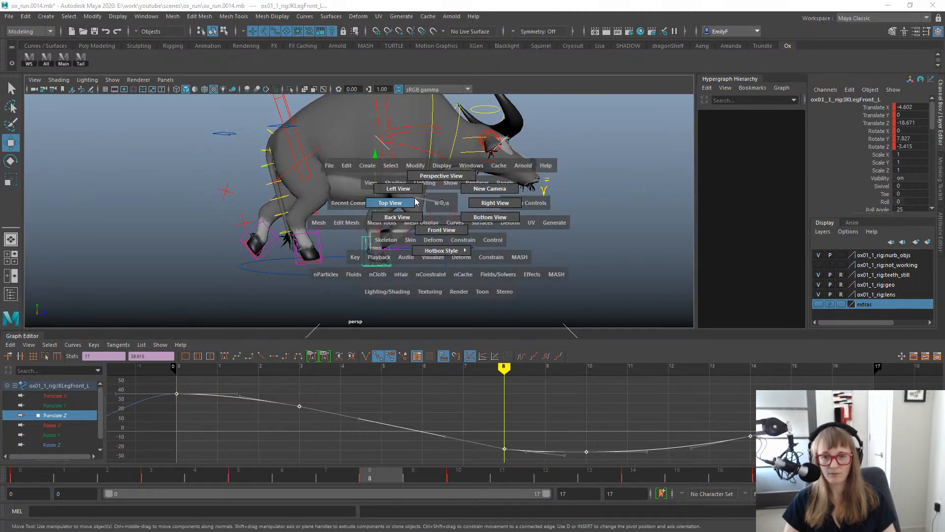
left_click_drag(415, 197, 556, 280)
scroll(450, 251, "up", 3)
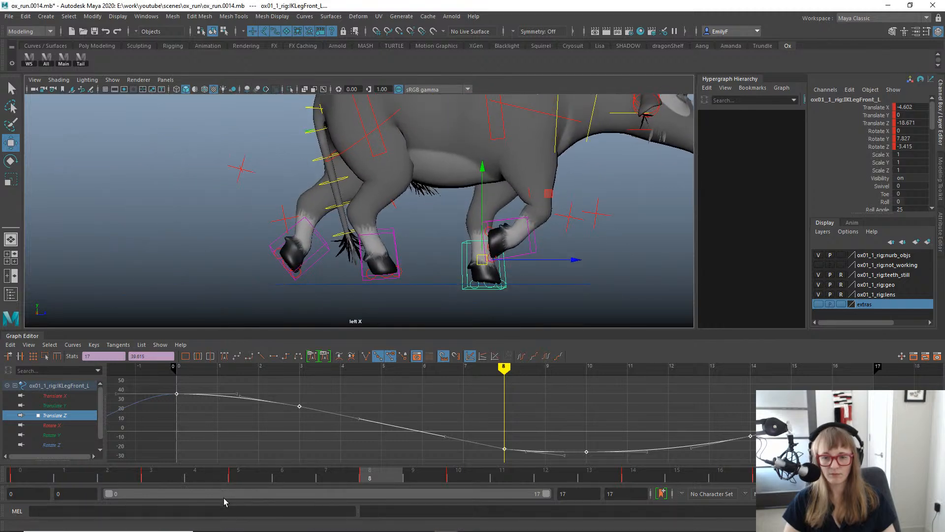
left_click_drag(468, 415, 536, 467)
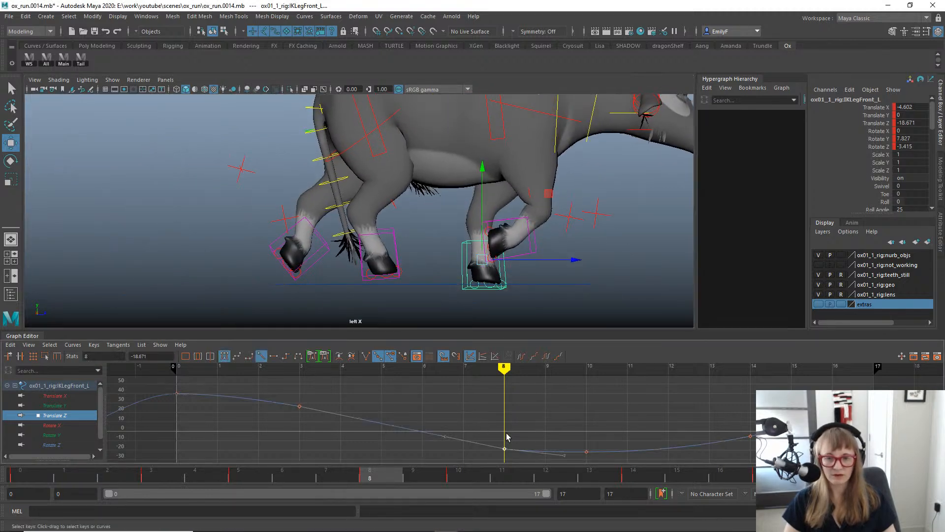
left_click(431, 481)
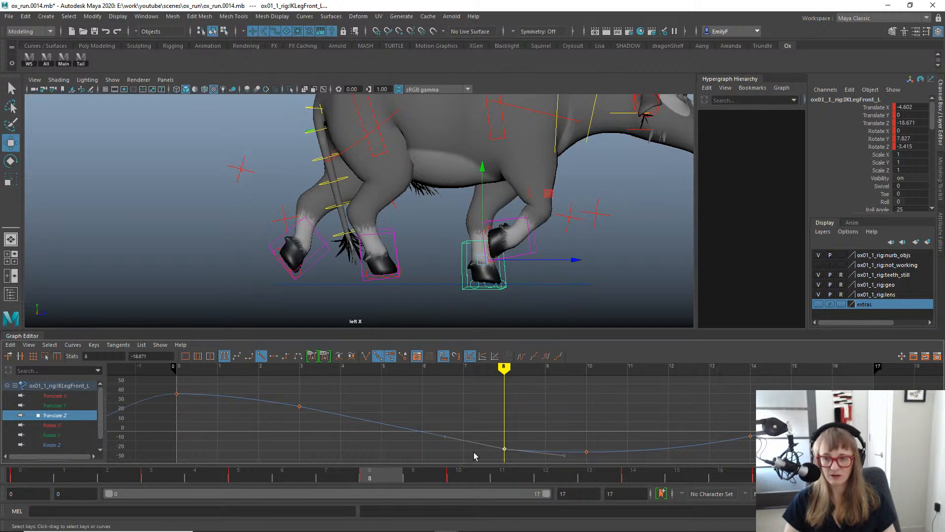
left_click(531, 249)
left_click(24, 416)
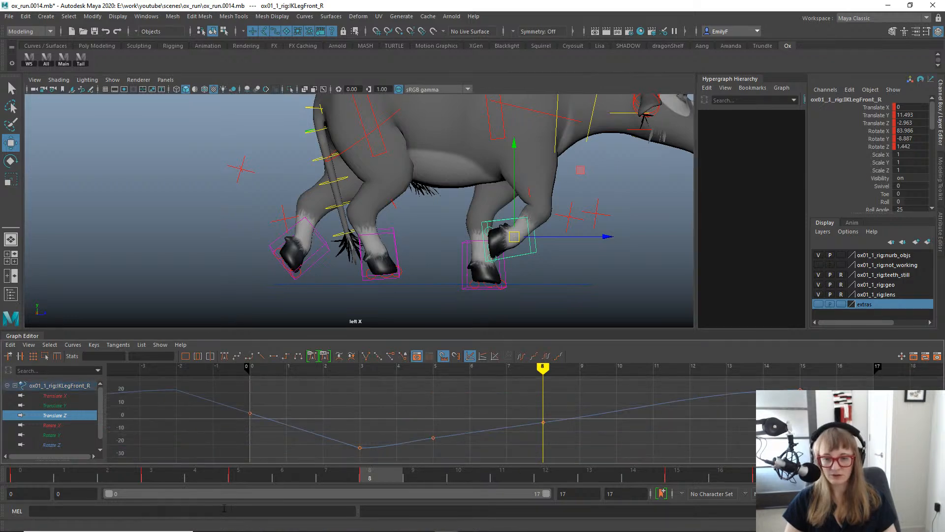
left_click_drag(179, 481, 151, 475)
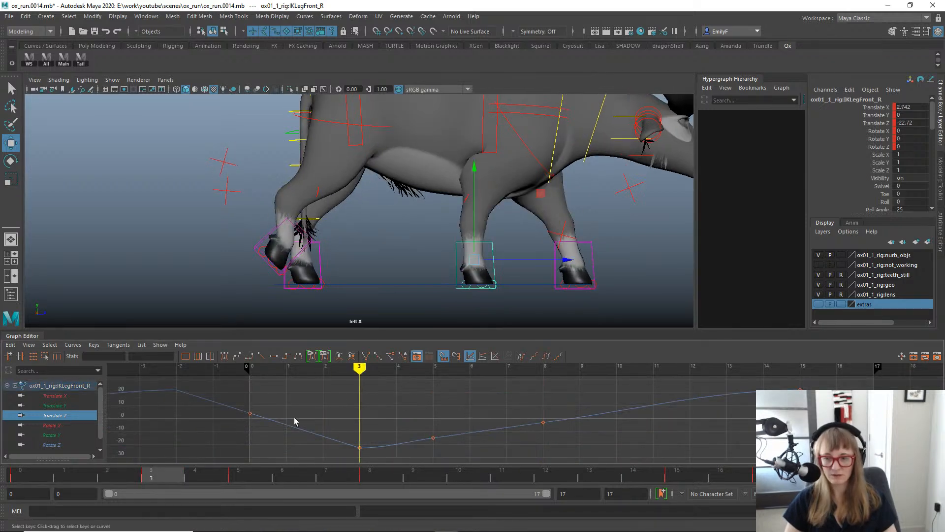
left_click_drag(411, 474, 411, 473)
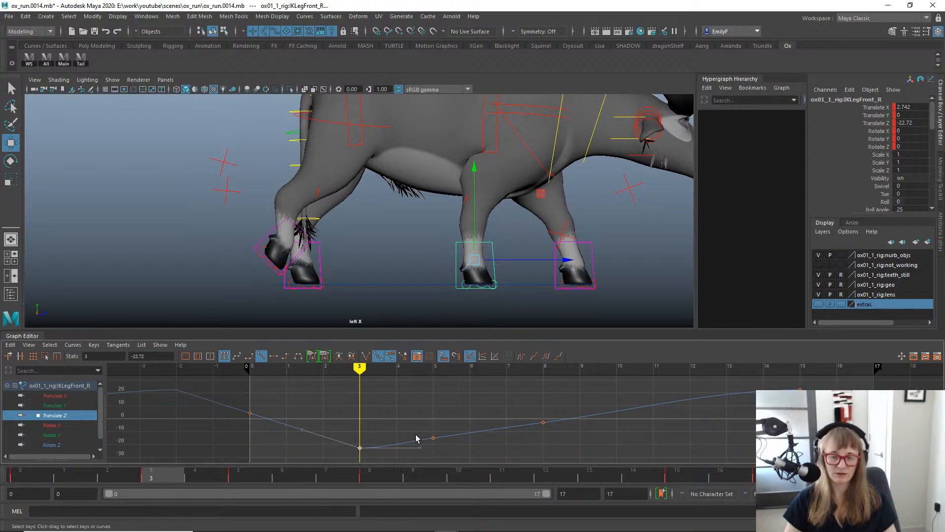
mouse_move(167, 477)
left_mouse_down()
mouse_move(473, 480)
mouse_move(347, 463)
mouse_move(414, 459)
left_mouse_up()
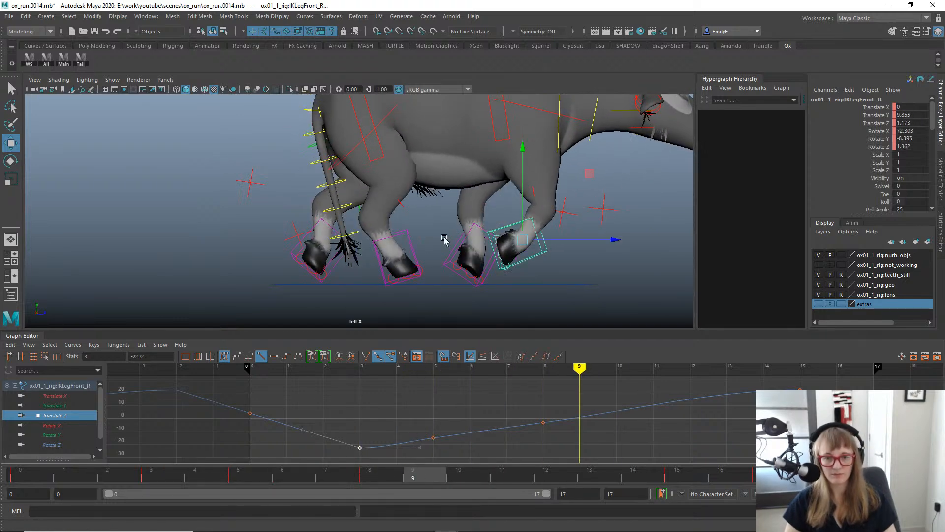
Lower all of IKLegFront_L's Translate Z keys by about another 2.6 units and play back the cycle.
key("q")
left_click(456, 247)
key("w")
left_click(69, 414)
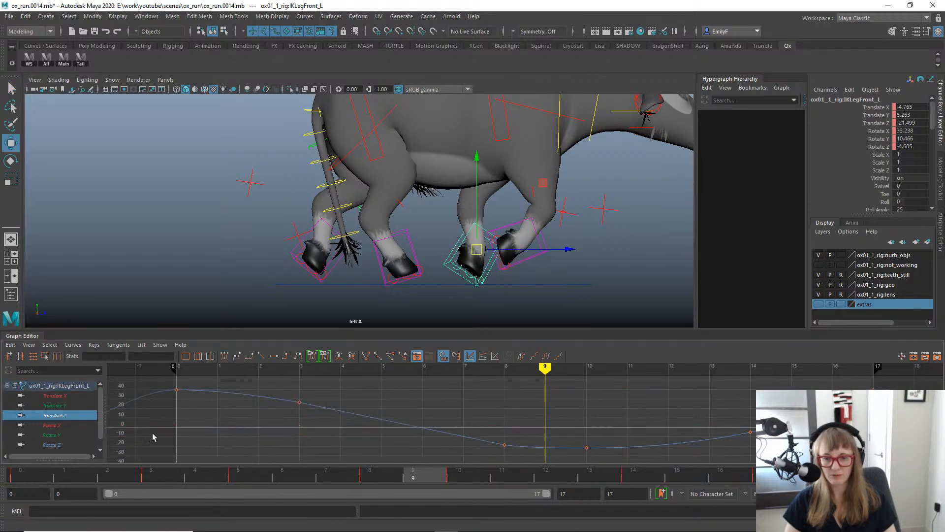
mouse_move(426, 404)
left_mouse_down()
mouse_move(440, 451)
mouse_move(432, 416)
left_mouse_up()
middle_click_drag(432, 419, 432, 427, "shift")
key("q")
key("alt+v")
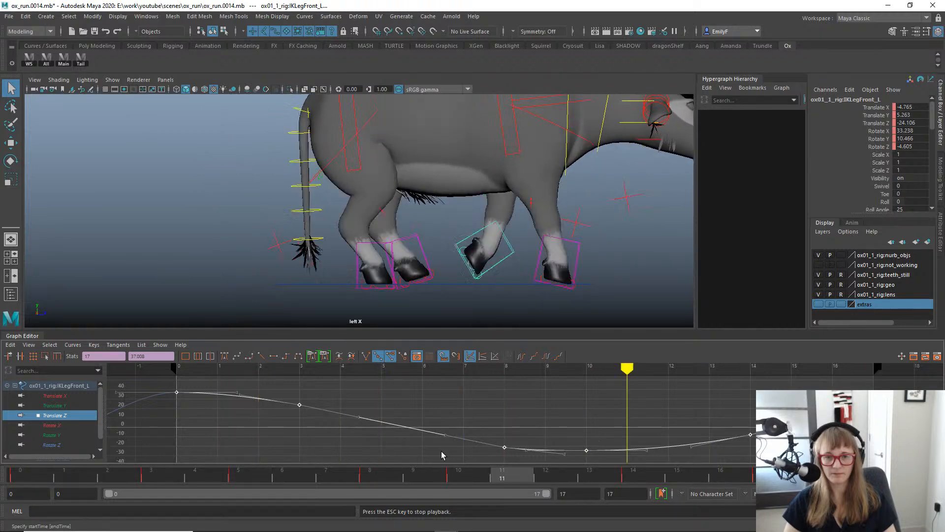
Scrub through the run cycle to examine the front feet's placement at frames 14, 0 and 3.
key("Escape")
mouse_move(75, 479)
left_mouse_down()
mouse_move(10, 474)
mouse_move(78, 457)
mouse_move(182, 475)
mouse_move(768, 474)
mouse_move(533, 437)
mouse_move(669, 449)
mouse_move(768, 438)
mouse_move(2, 403)
mouse_move(37, 438)
mouse_move(169, 451)
mouse_move(52, 463)
mouse_move(48, 453)
mouse_move(94, 447)
mouse_move(186, 460)
mouse_move(8, 445)
mouse_move(642, 435)
left_mouse_up()
middle_click_drag(545, 267, 400, 247, "alt")
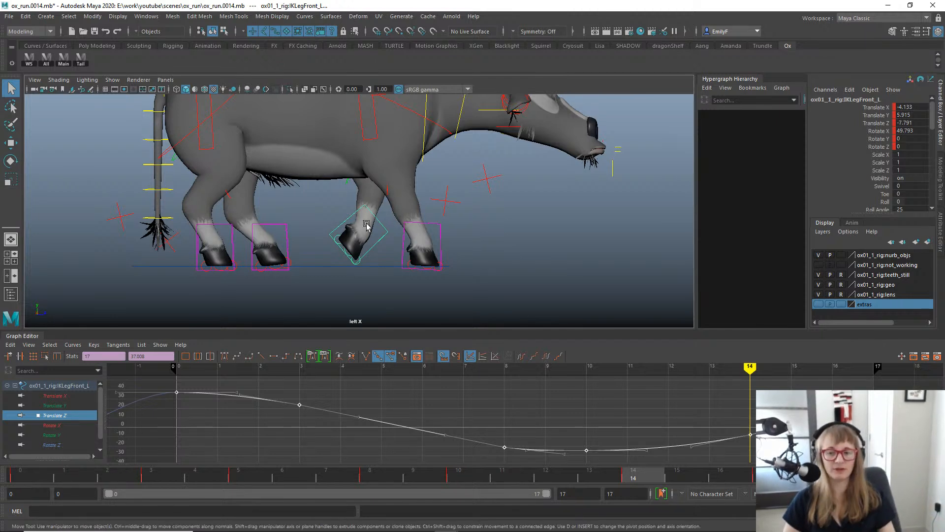
key("w")
left_click(56, 426)
left_click(58, 414)
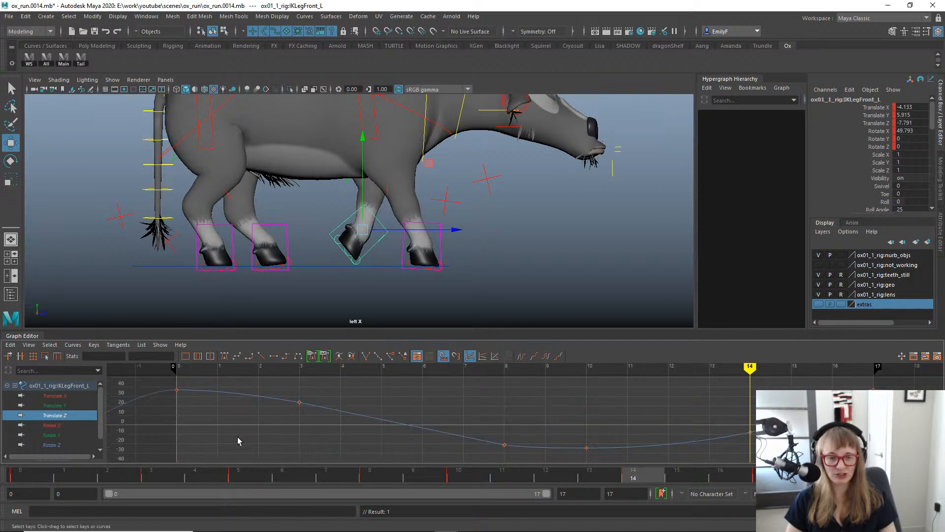
left_click_drag(424, 472, 2, 406)
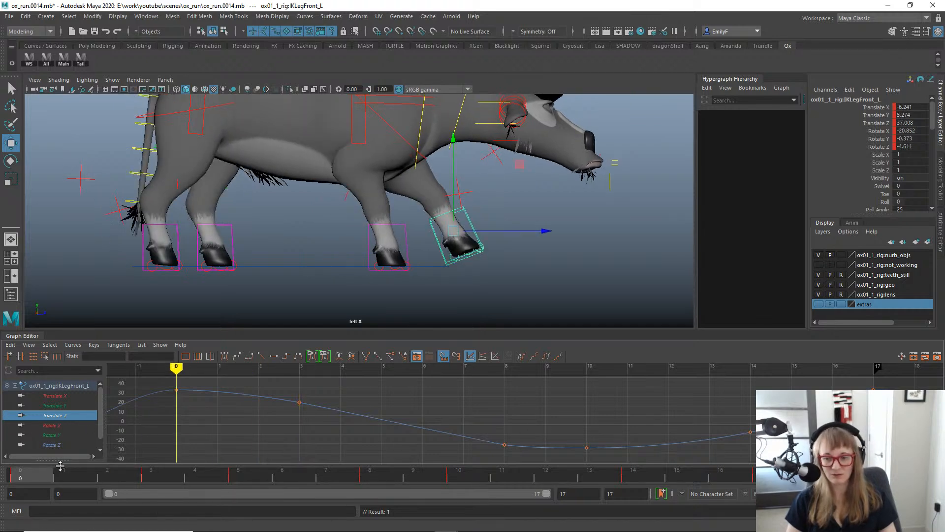
left_click(375, 243)
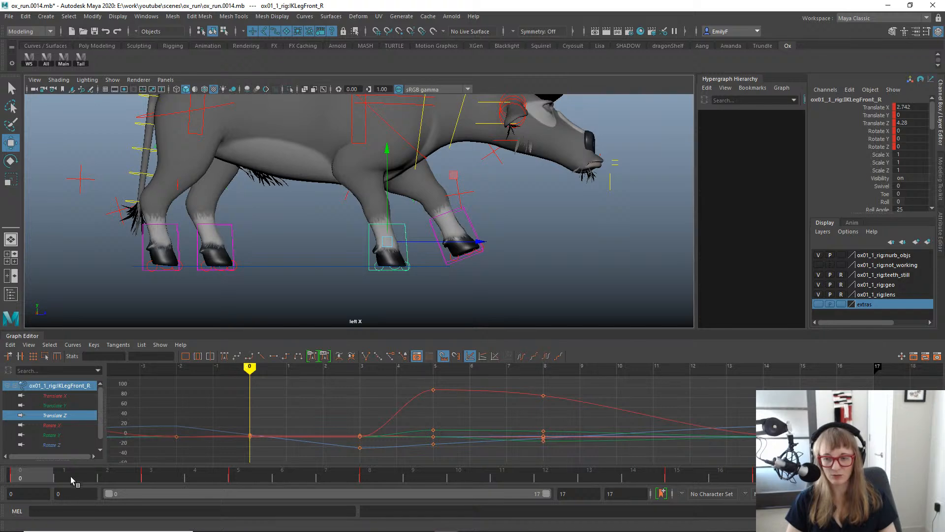
left_click_drag(70, 477, 156, 460)
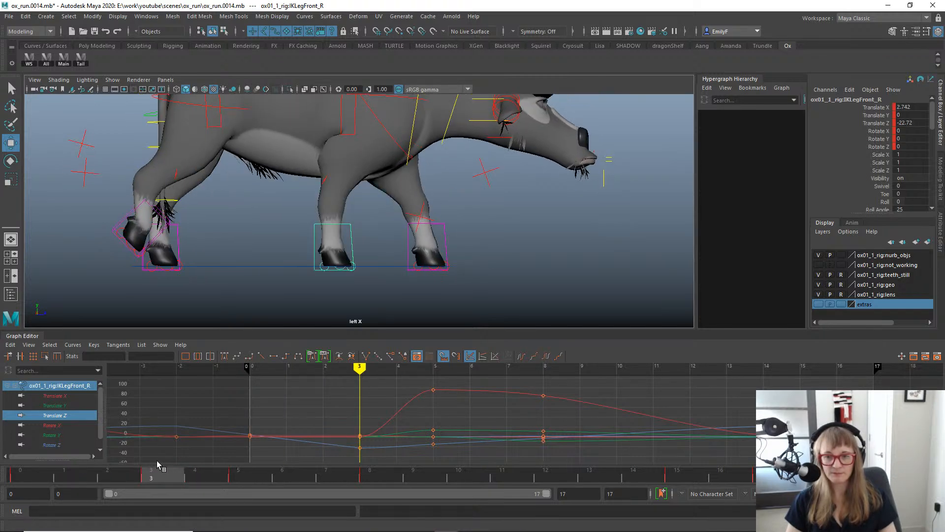
Select the right front foot's toe-tip control, RollfrontToesEnd_R, and set a key on it at frame 2.
key("q")
scroll(347, 264, "up", 4)
middle_click_drag(337, 257, 361, 232, "alt")
left_click(377, 284)
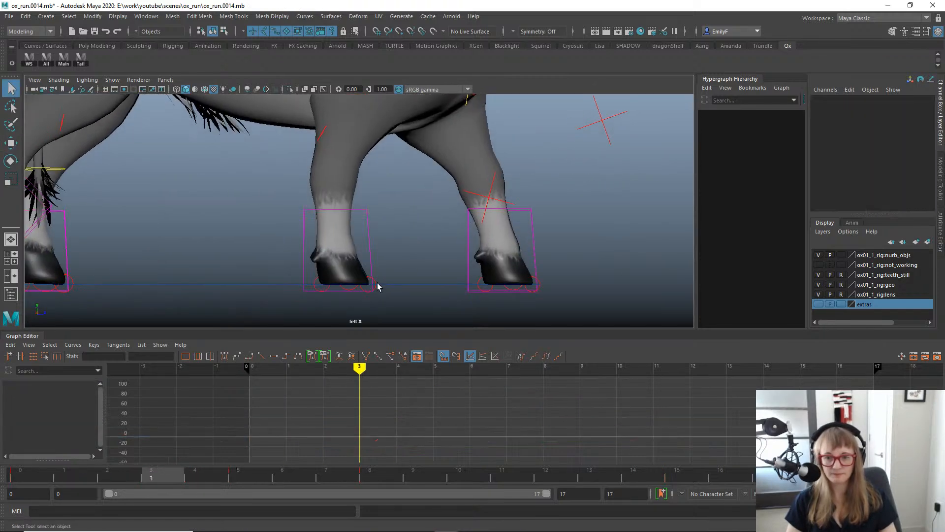
left_click(374, 289)
left_click(365, 292)
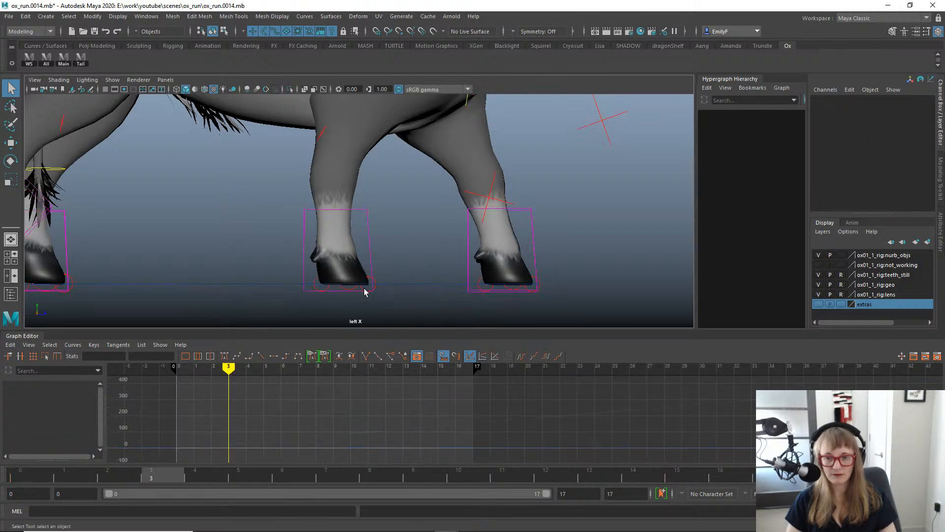
left_click(363, 290)
key("e")
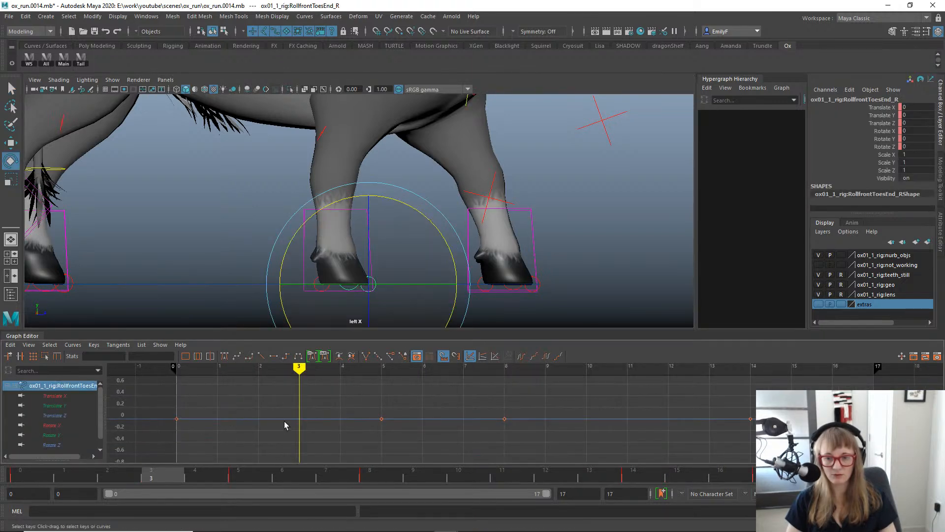
left_click(129, 474)
key("s")
Try a freehand rotation of RollfrontToesEnd_R at frame 3, about 4.957, -2.854, 4.208, and key it.
left_click(156, 477)
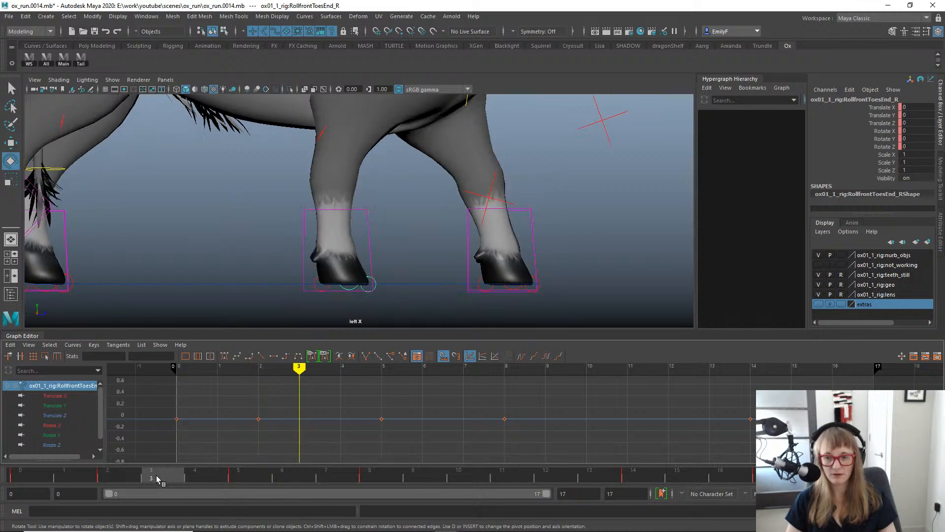
left_click_drag(437, 236, 439, 249)
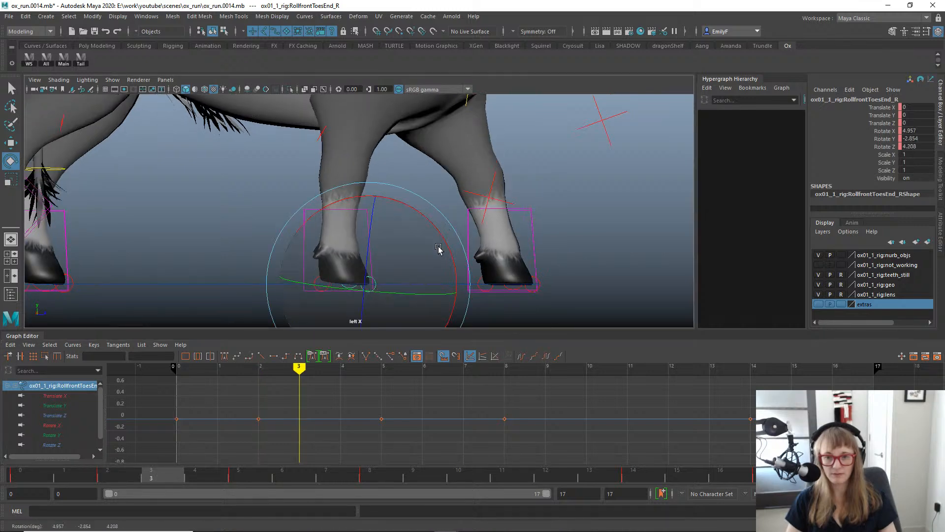
key("s")
Set RollfrontToesEnd_R's Rotate X, Y and Z to 0 at frame 4.
left_click(194, 477)
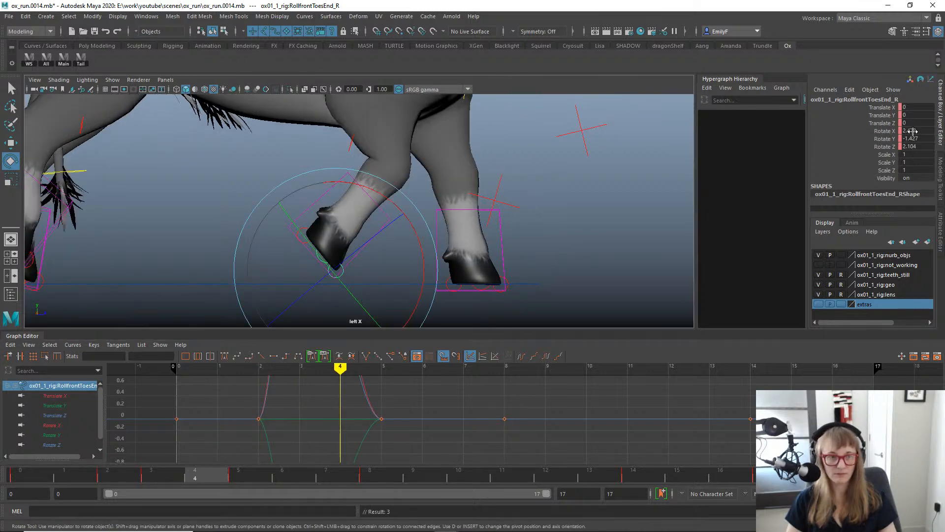
left_click_drag(913, 131, 913, 147)
type("0")
key("Return")
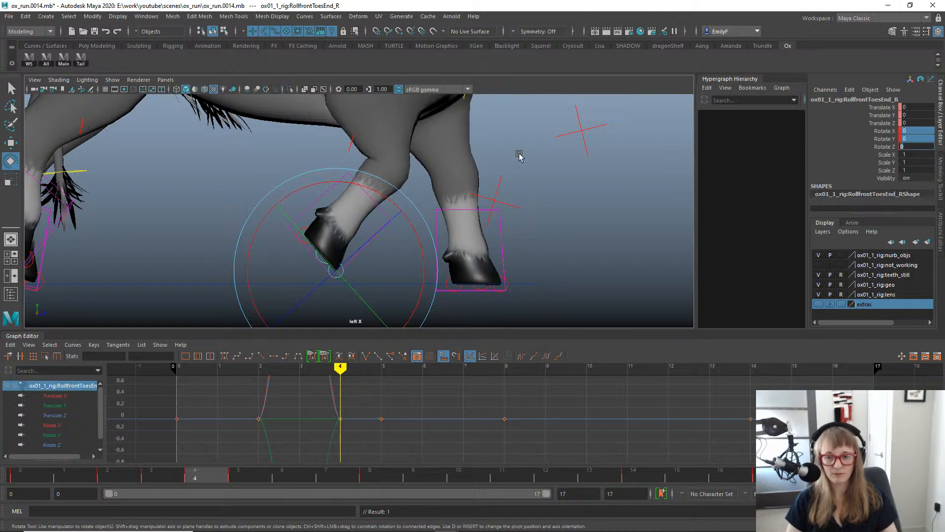
At frame 3, zero RollfrontToesEnd_R's rotations, rotate it about 6.728 degrees on X only, and play back the cycle.
left_click(169, 476)
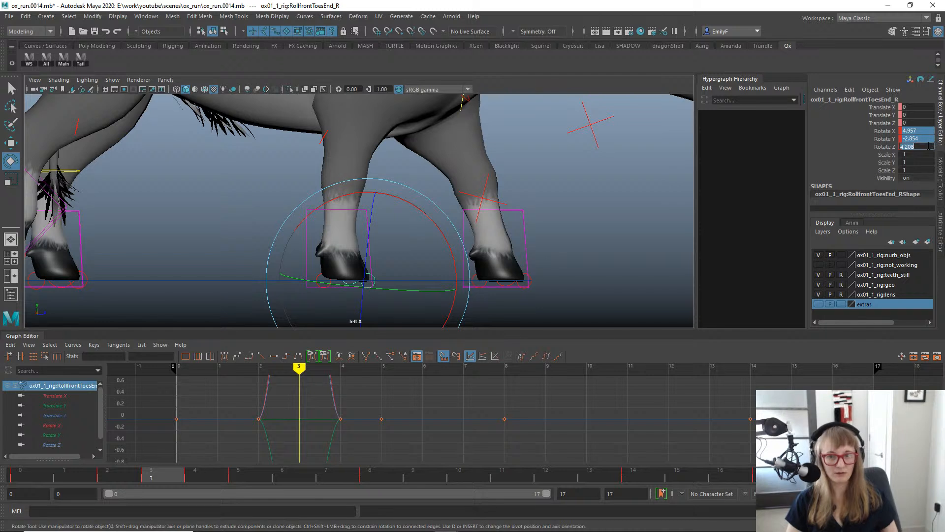
type("0")
key("Return")
mouse_move(429, 232)
left_mouse_down()
mouse_move(472, 235)
mouse_move(446, 229)
left_mouse_up()
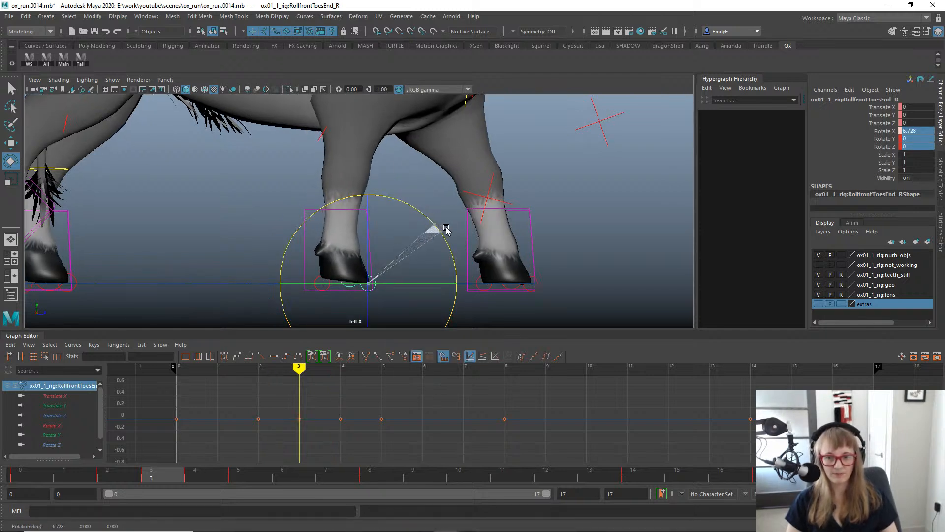
key("q")
right_click_drag(540, 217, 370, 197, "alt")
middle_click_drag(437, 172, 437, 201, "alt")
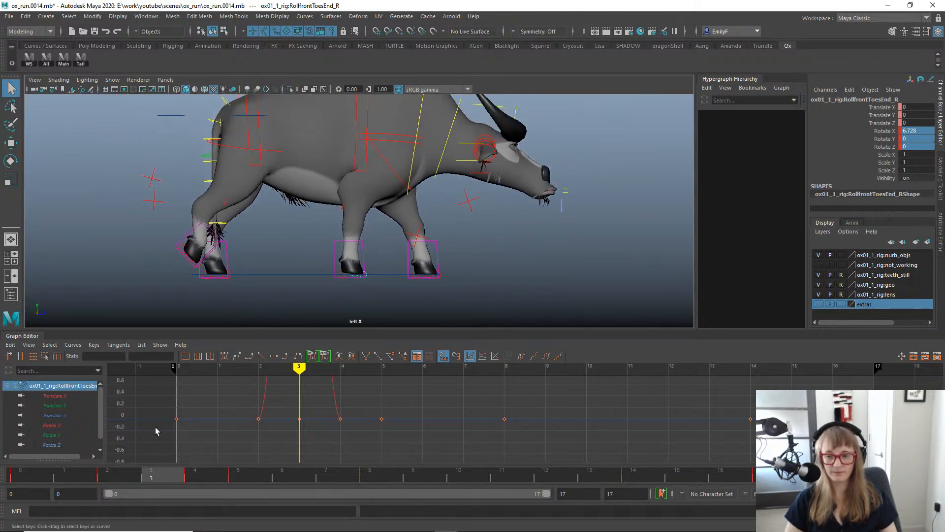
scroll(420, 437, "down", 5)
key("alt+v")
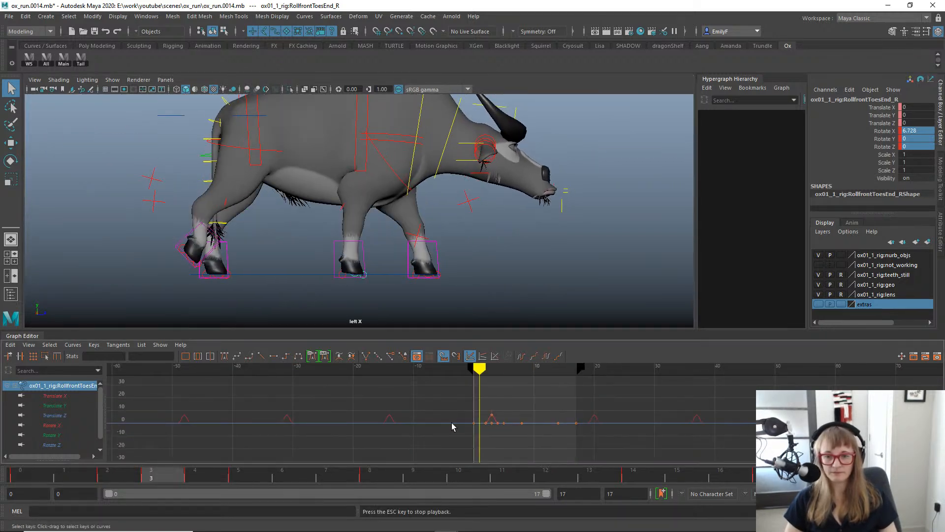
Stop playback and scrub the bison reference video to examine how the hooves leave the ground.
key("Escape")
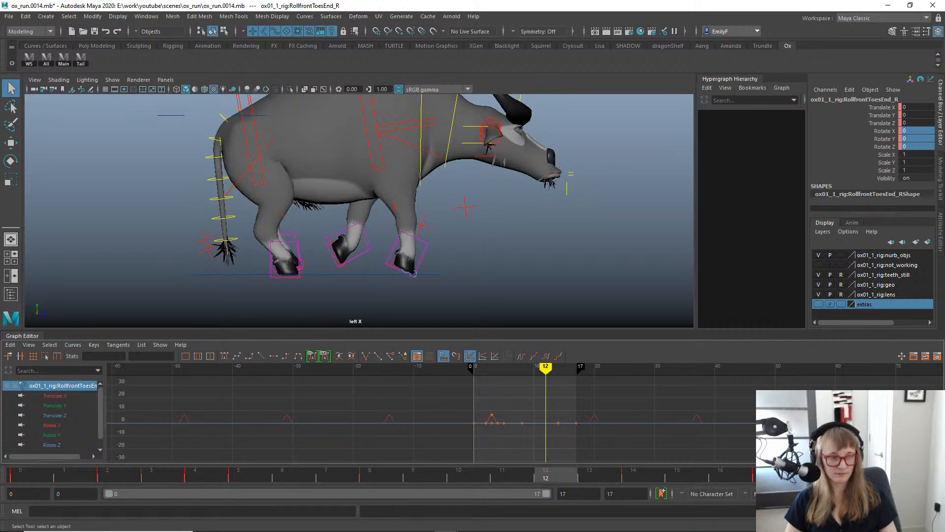
key("alt+Tab")
left_click_drag(566, 381, 515, 350)
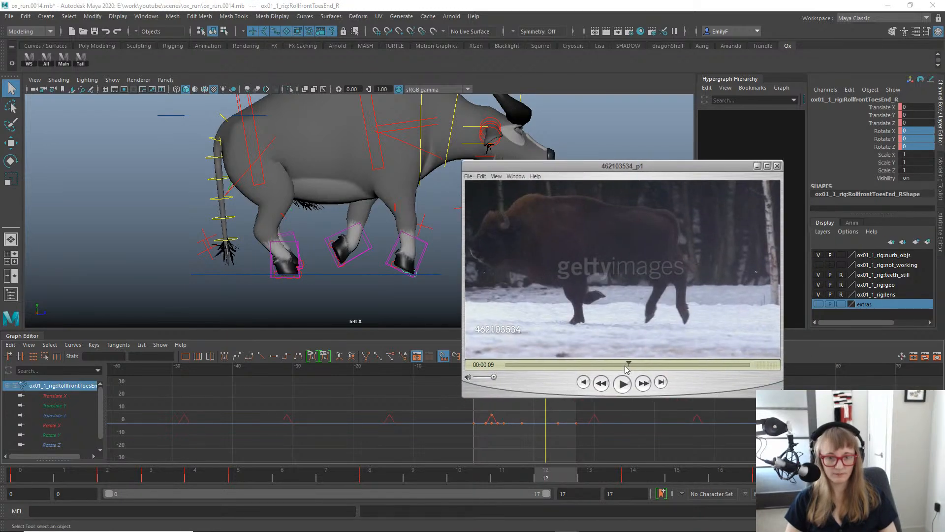
left_click_drag(626, 369, 629, 349)
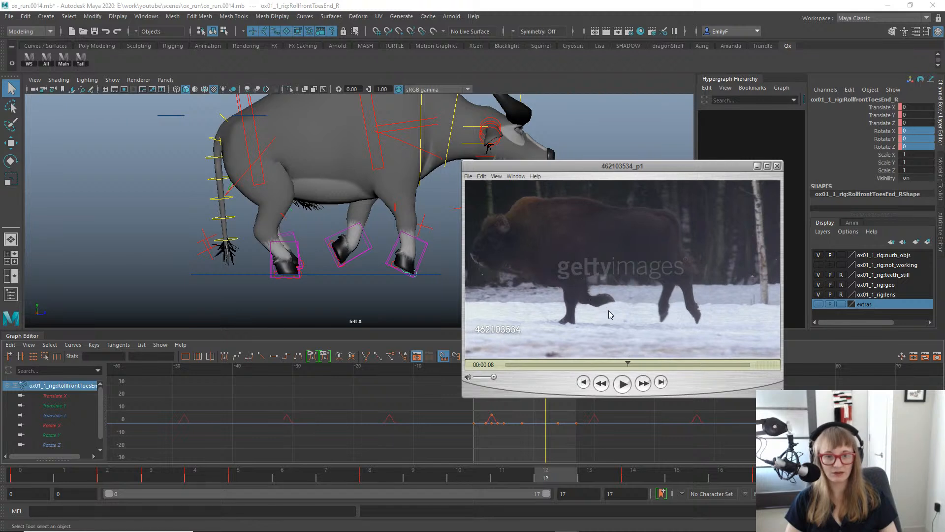
left_click_drag(629, 364, 626, 363)
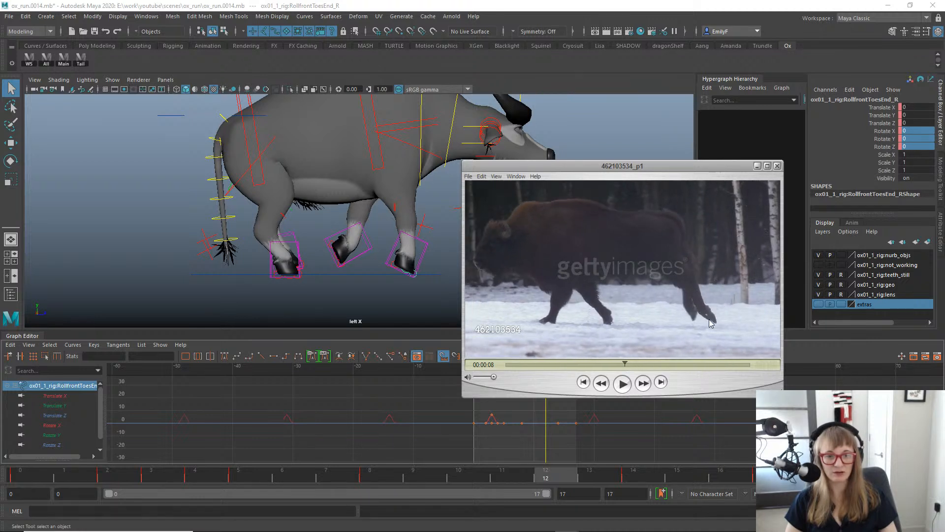
mouse_move(625, 365)
left_mouse_down()
mouse_move(645, 356)
mouse_move(634, 350)
left_mouse_up()
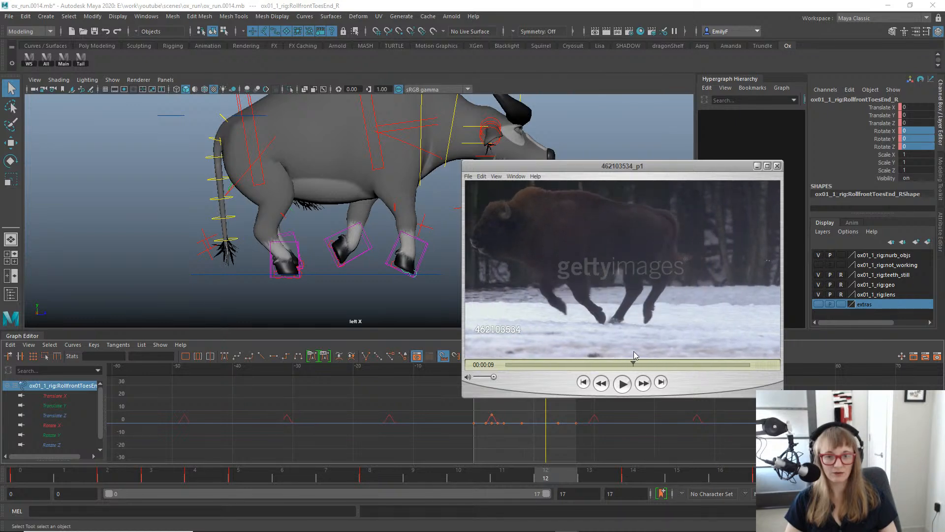
left_click_drag(610, 166, 944, 182)
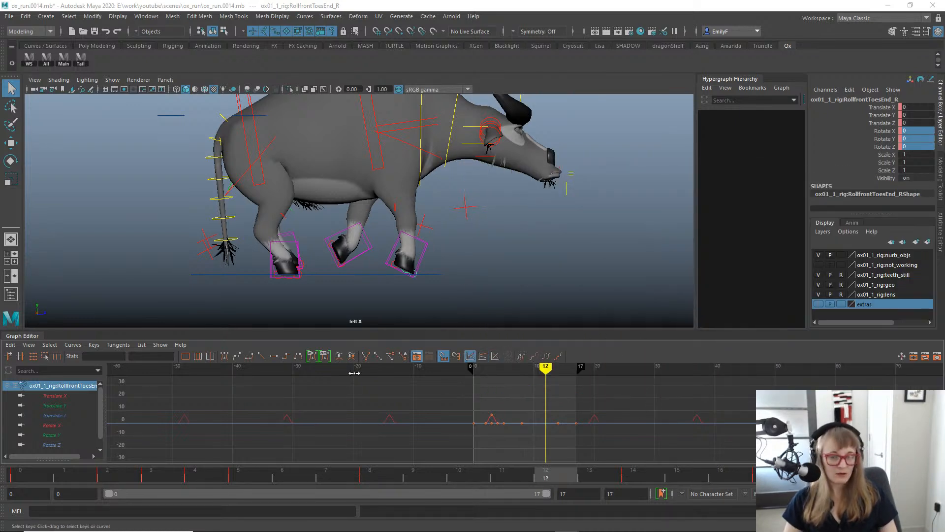
Select the right front foot control, IKLegFront_R, and lower its Translate Z key at frame 5 to about -26.534.
mouse_move(522, 481)
left_mouse_down()
mouse_move(465, 482)
mouse_move(327, 456)
mouse_move(267, 432)
mouse_move(276, 424)
left_mouse_up()
left_click(377, 245)
key("w")
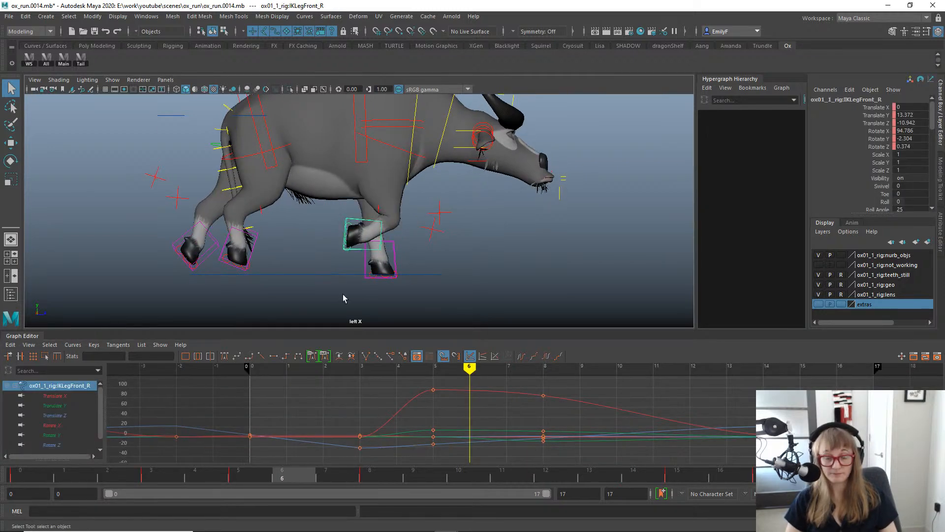
left_click(167, 477)
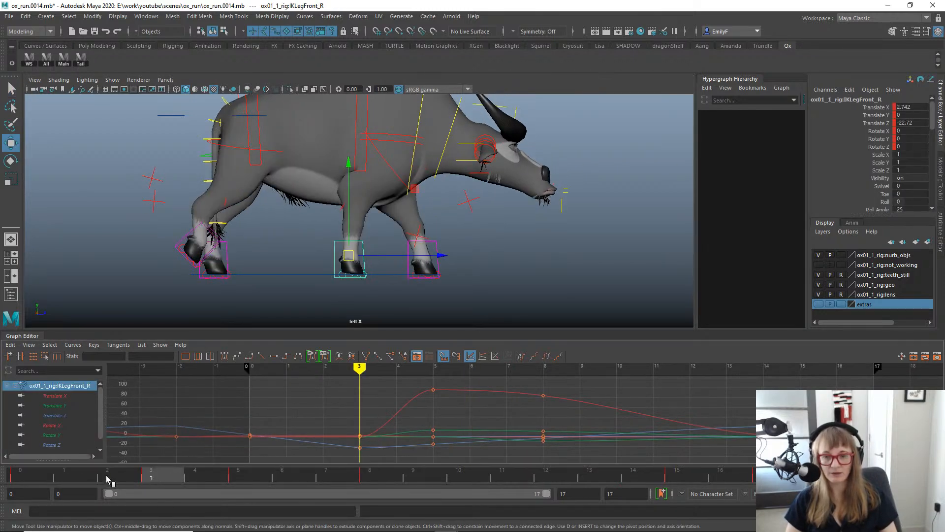
left_click_drag(107, 478, 193, 468)
left_click(83, 414)
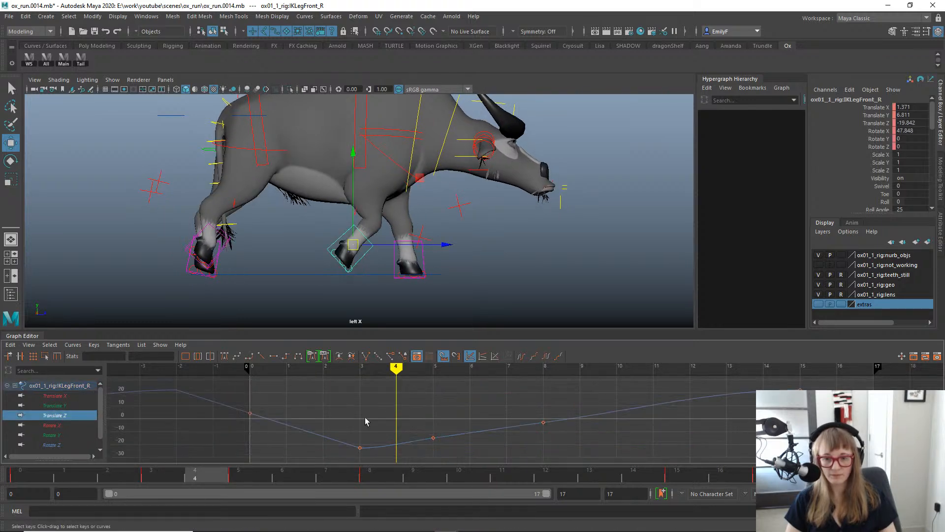
left_click_drag(419, 420, 445, 449)
left_click_drag(200, 473, 261, 472)
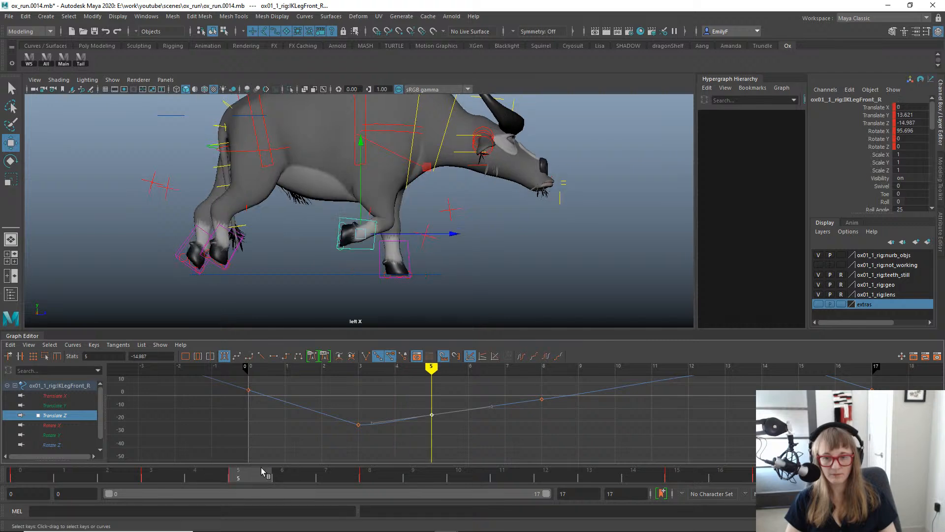
middle_click_drag(434, 408, 445, 440, "shift")
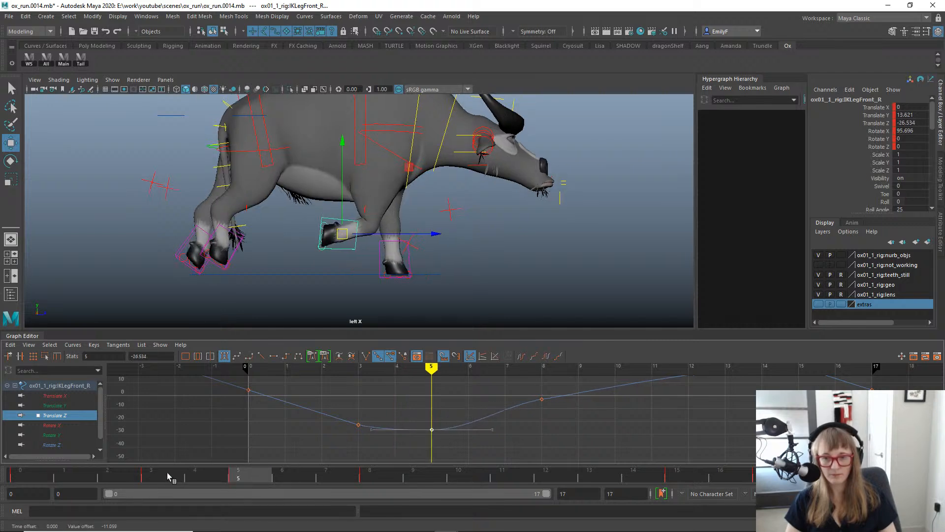
At frame 4, rotate IKLegFront_R to about 75.398 degrees on X.
mouse_move(167, 472)
left_mouse_down()
mouse_move(109, 474)
mouse_move(163, 474)
left_mouse_up()
left_click(194, 473)
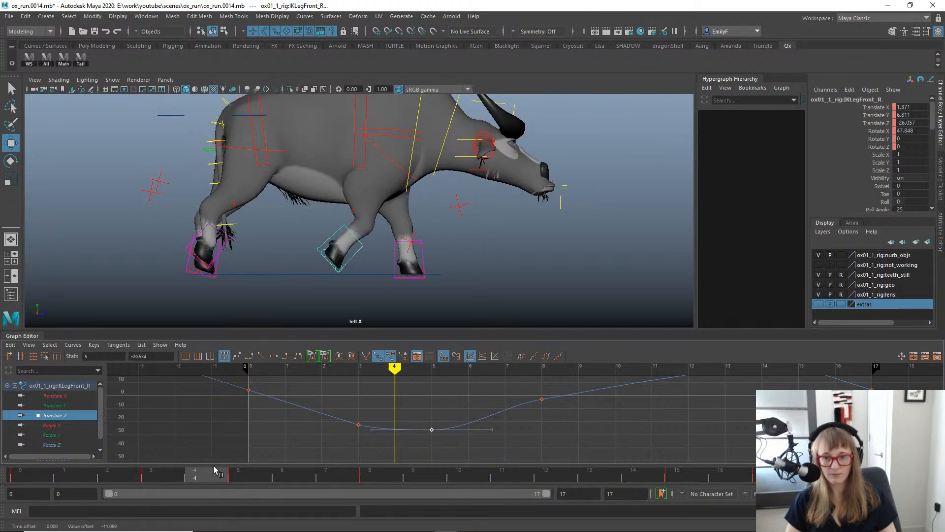
key("e")
left_click_drag(433, 245, 401, 330)
At frame 3, select the right front toe-tip control, RollfrontToesEnd_R, and rotate it to about 10.358 degrees on X.
left_click(156, 474)
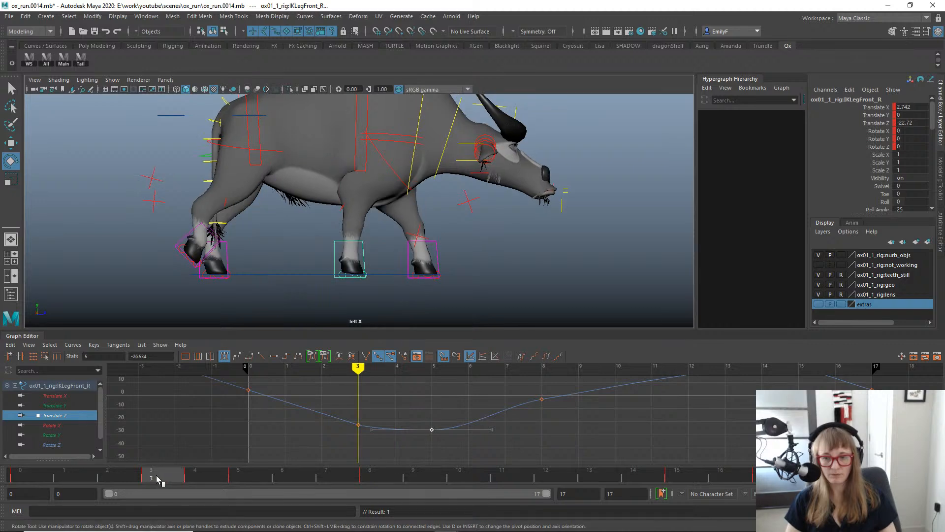
scroll(340, 273, "up", 4)
key("q")
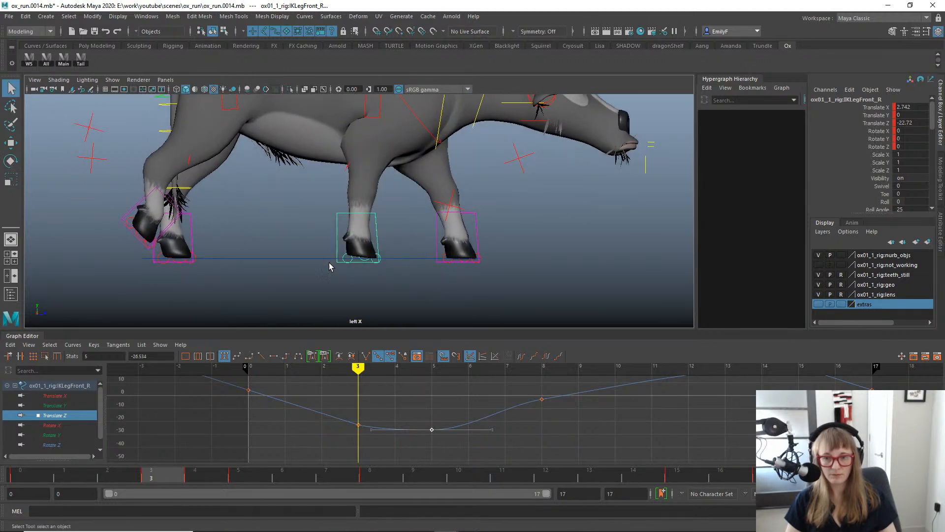
left_click(381, 267)
left_click(374, 269)
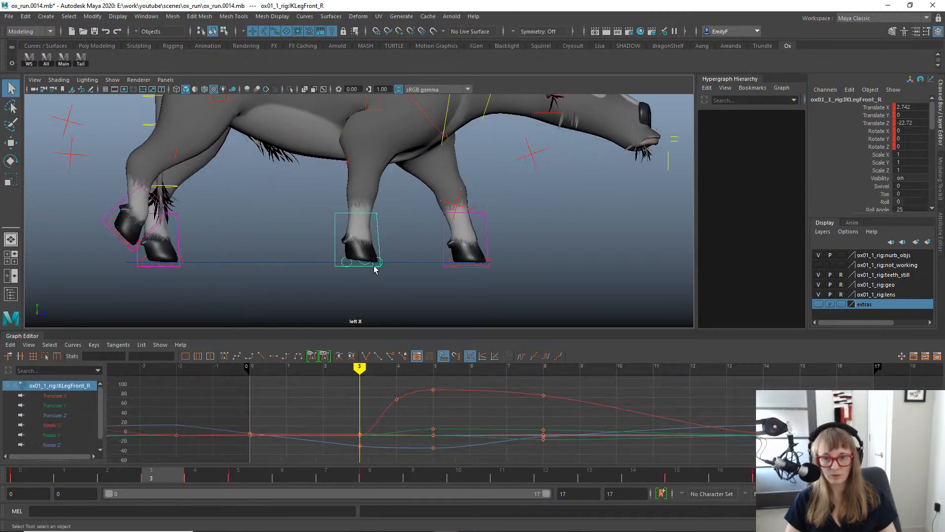
key("e")
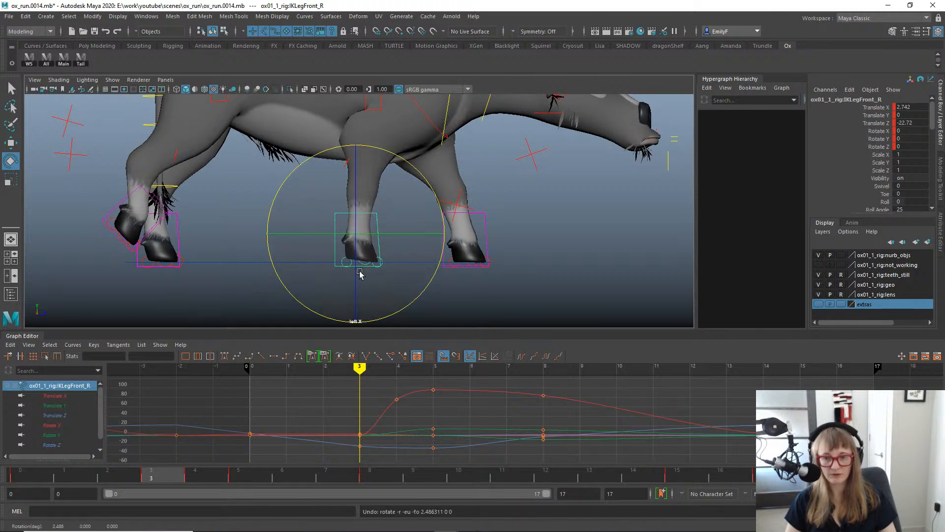
scroll(374, 276, "up", 2)
key("q")
left_click(397, 285)
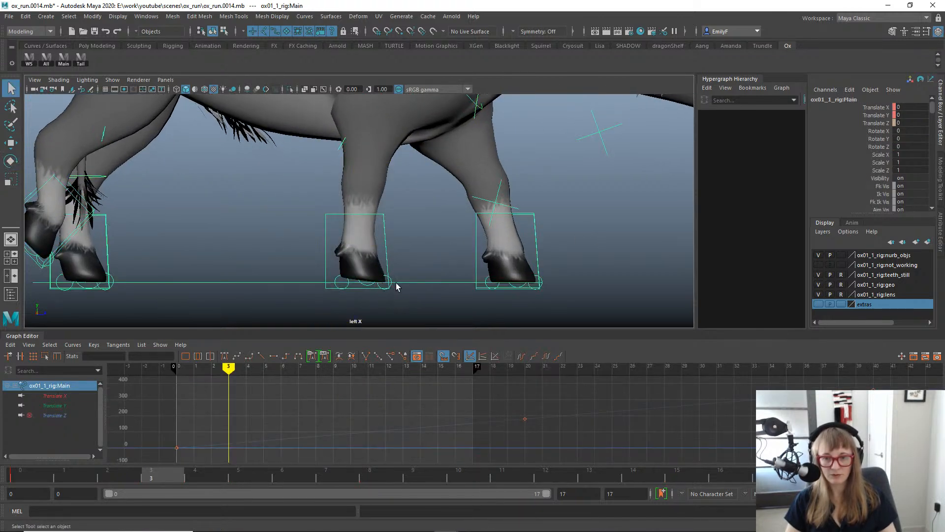
left_click(378, 285)
key("e")
left_click_drag(453, 226, 456, 233)
key("q")
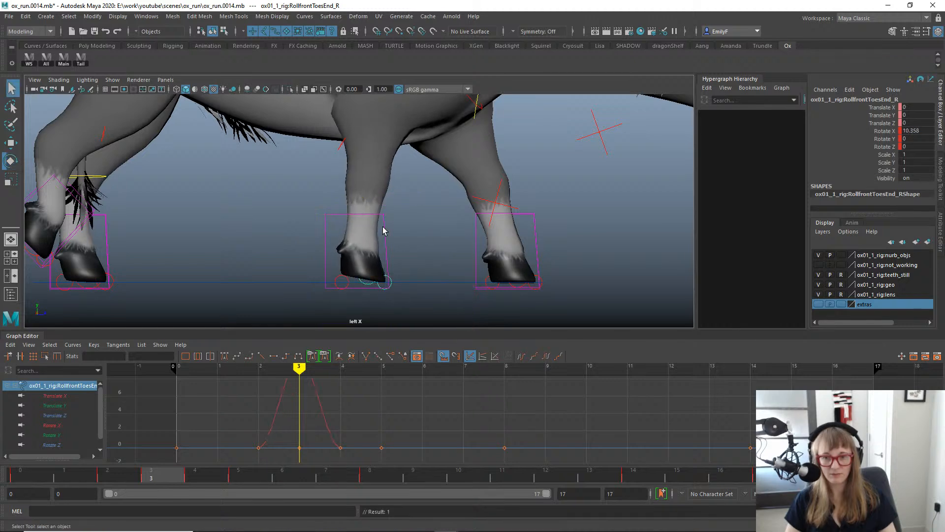
Reselect IKLegFront_R, hide the rig controls, and scrub frames 3 to 4 to check the foot's lift-off with its translate and rotate channels selected.
left_click_drag(330, 224, 329, 226)
right_click_drag(315, 221, 35, 183, "alt")
key("alt+1")
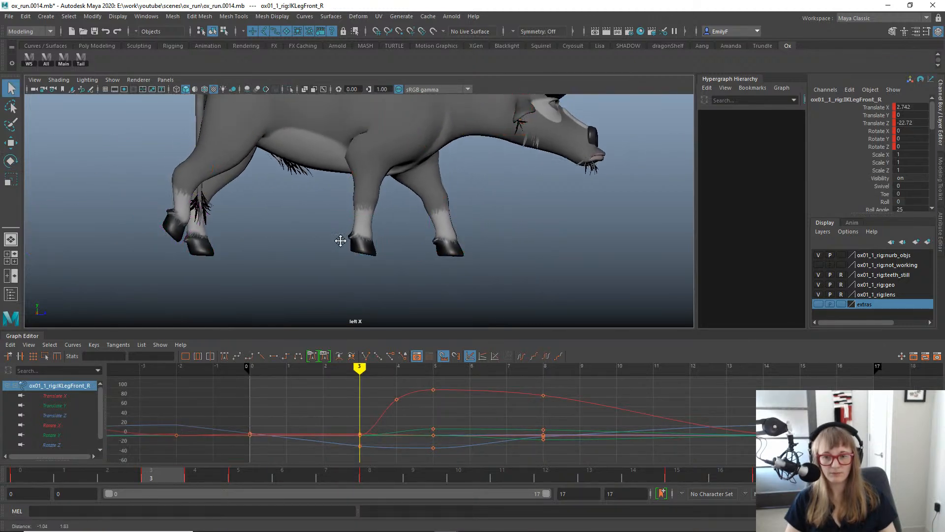
middle_click_drag(339, 241, 335, 267, "alt")
mouse_move(125, 475)
left_mouse_down()
mouse_move(208, 487)
mouse_move(155, 487)
left_mouse_up()
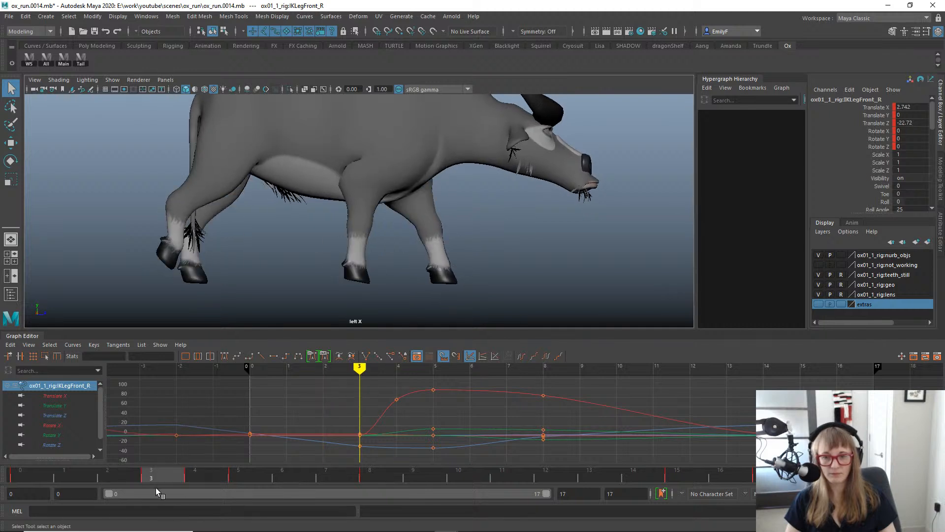
right_click_drag(340, 251, 515, 184, "alt")
mouse_move(143, 480)
left_mouse_down()
mouse_move(99, 476)
mouse_move(224, 471)
mouse_move(147, 469)
left_mouse_up()
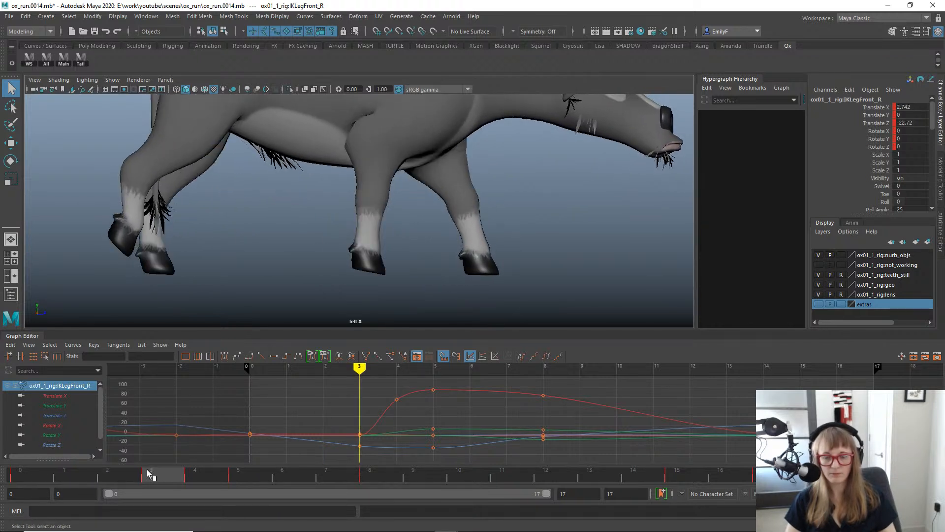
left_click_drag(69, 398, 75, 439)
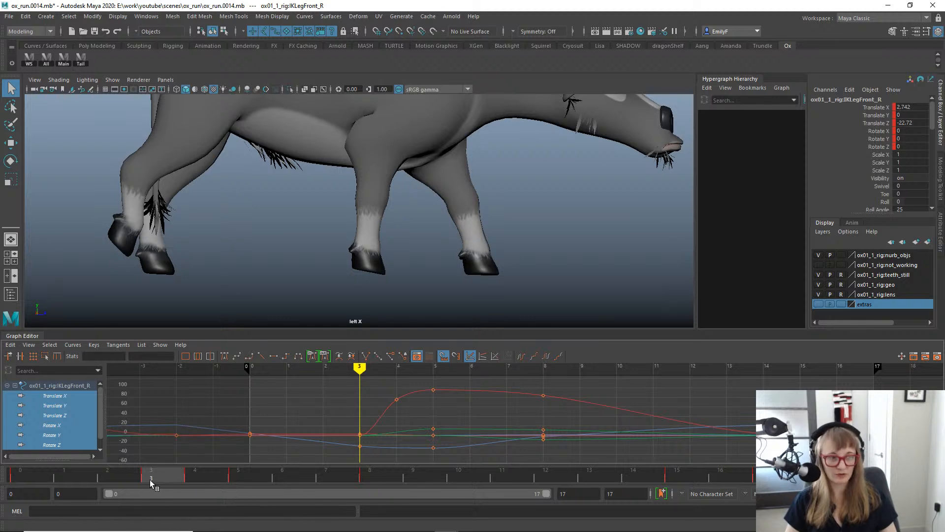
left_click_drag(167, 471, 222, 475)
key("w")
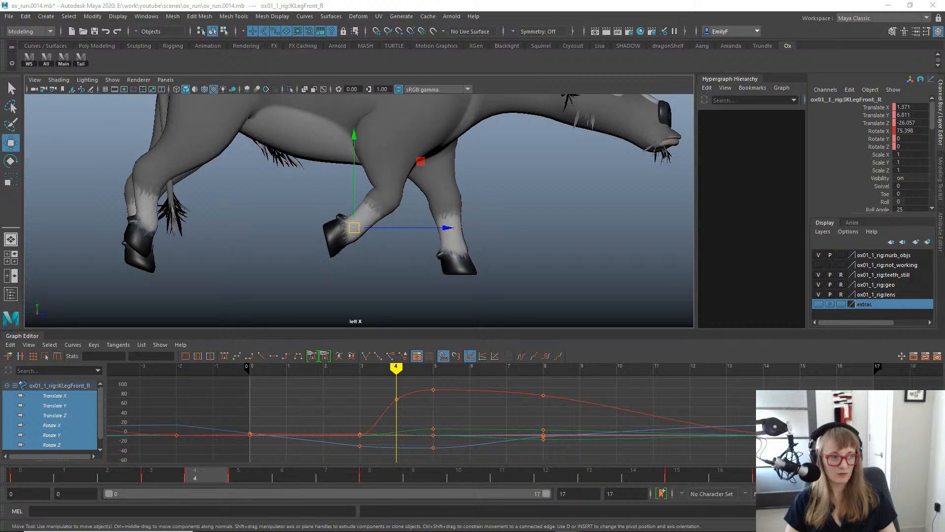
Scrub the bison reference video around 00:00:08 to compare how the front foot folds just after lift-off.
left_click_drag(944, 153, 601, 151)
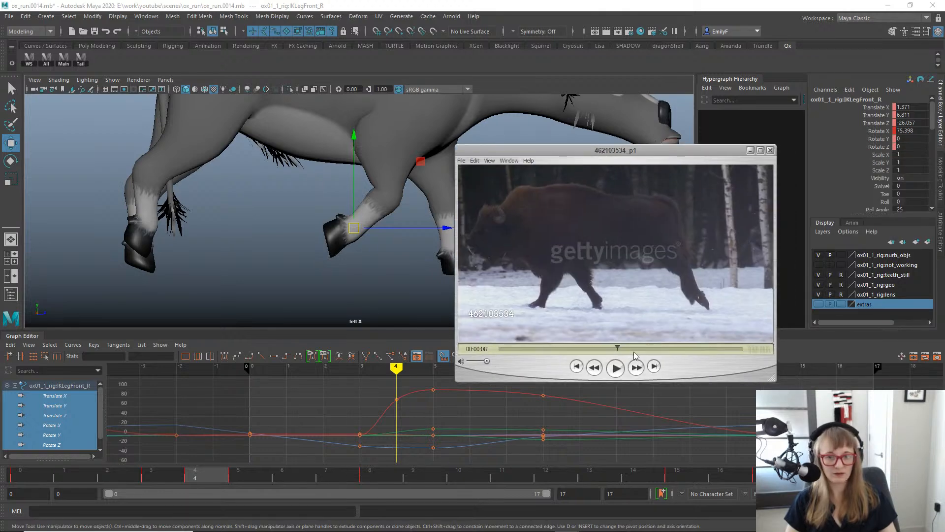
left_click_drag(618, 348, 619, 347)
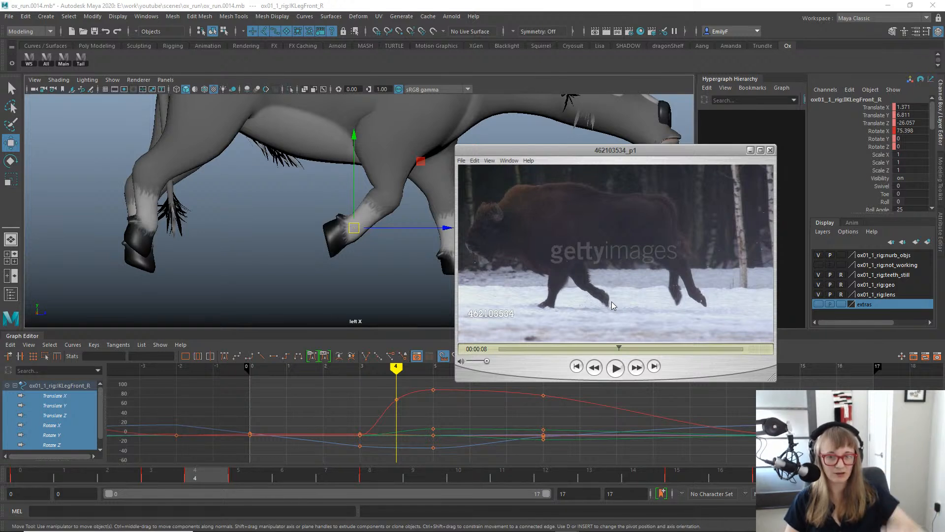
left_click_drag(615, 351, 622, 351)
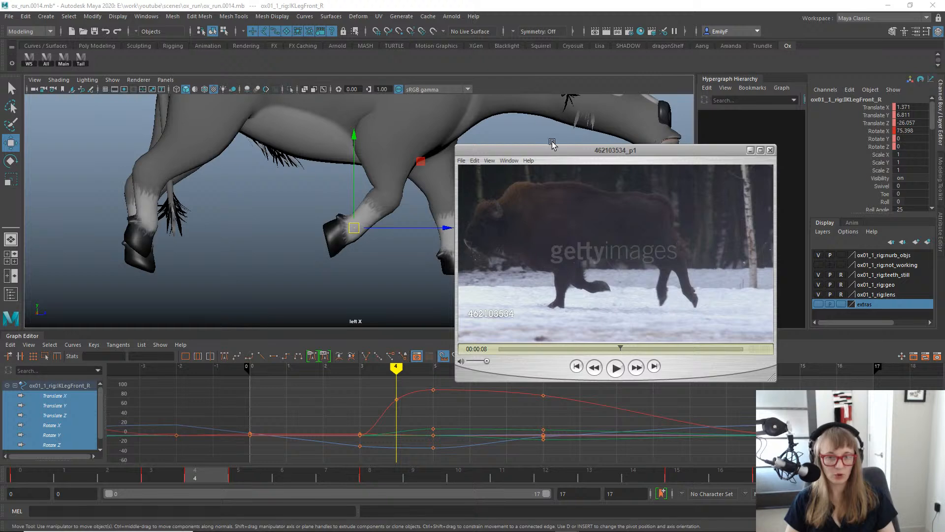
left_click_drag(562, 153, 944, 196)
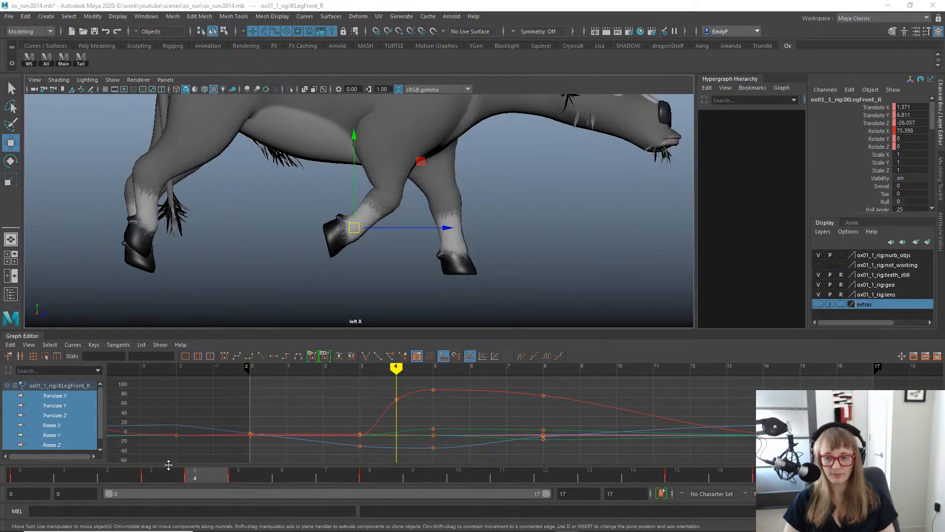
At frame 4, move IKLegFront_R slightly forward and lower it to about 3.4 in Translate Y, and check it without the rig controls.
left_click_drag(156, 475, 202, 477)
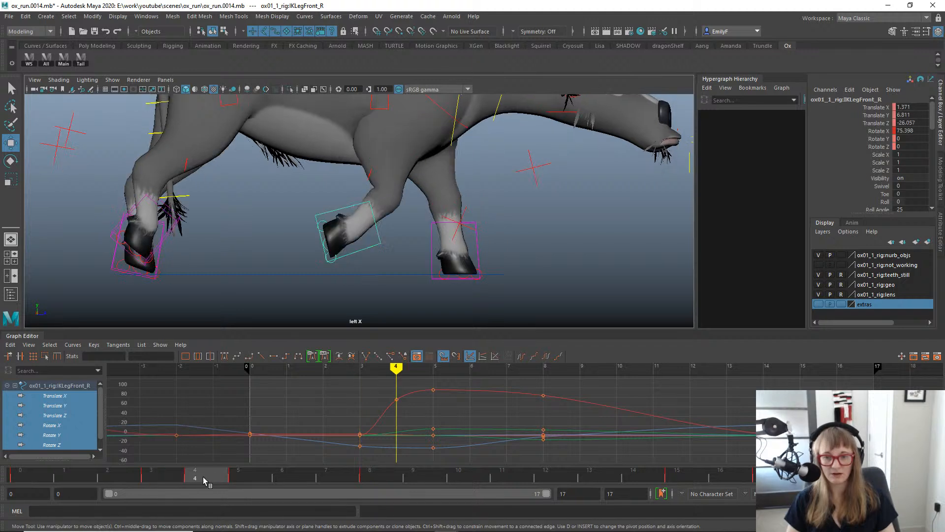
left_click_drag(397, 229, 410, 227)
left_click_drag(365, 142, 365, 151)
key("alt+1")
mouse_move(202, 479)
left_mouse_down()
mouse_move(147, 477)
mouse_move(263, 459)
mouse_move(202, 459)
mouse_move(199, 475)
mouse_move(383, 474)
mouse_move(241, 461)
left_mouse_up()
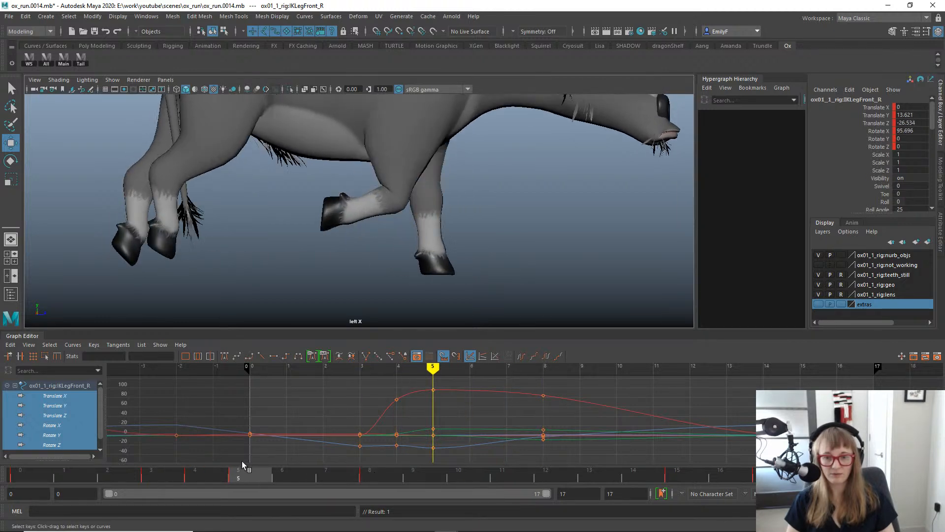
Try deleting all of IKLegFront_R's keys at frame 5 and undo the deletion.
right_click(243, 460)
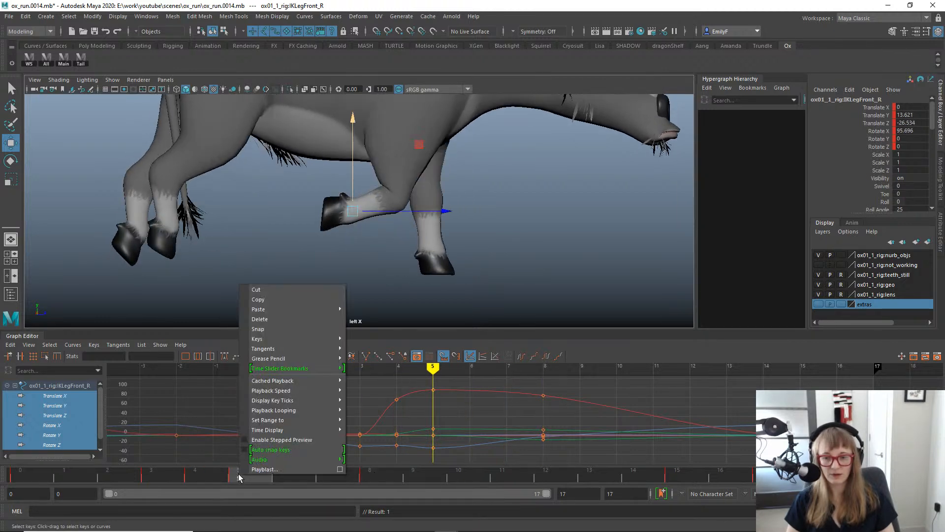
left_click(277, 315)
key("ctrl+z")
mouse_move(223, 472)
left_mouse_down()
mouse_move(150, 472)
mouse_move(338, 478)
mouse_move(19, 474)
mouse_move(168, 448)
mouse_move(244, 457)
left_mouse_up()
Delete only the Translate Y key of IKLegFront_R at frame 5.
left_click(65, 403)
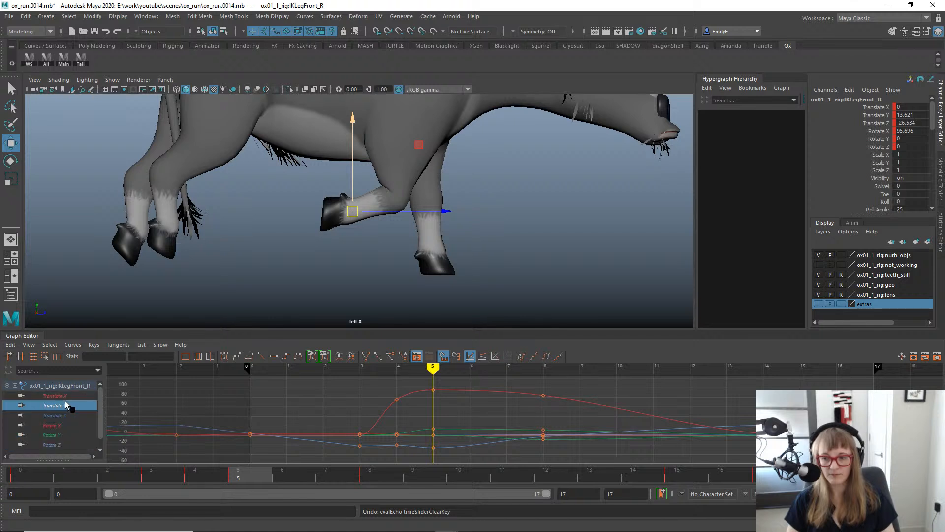
left_click_drag(498, 424, 421, 380)
key("Delete")
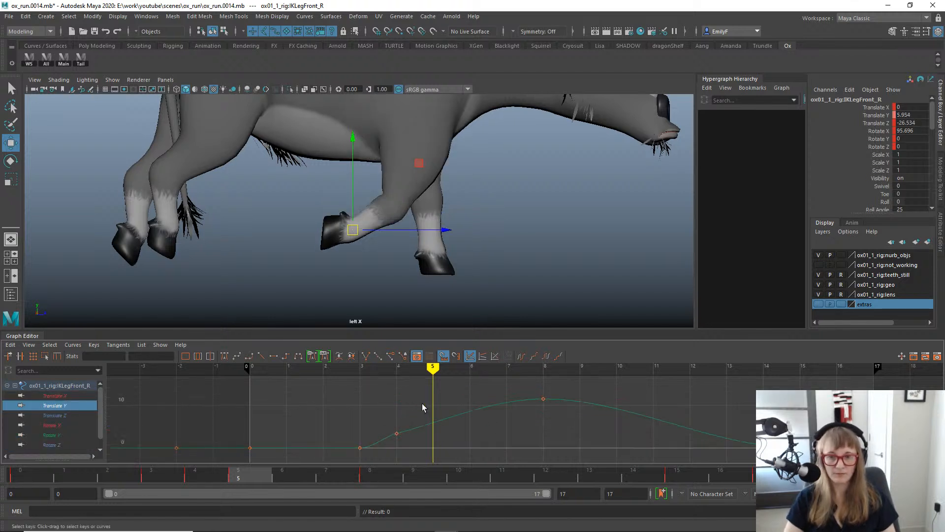
Steepen the tangent of the Translate Y key at frame 4 to lift the foot to about 7.526 at frame 5, and scrub the lift-off.
left_click_drag(378, 418, 423, 437)
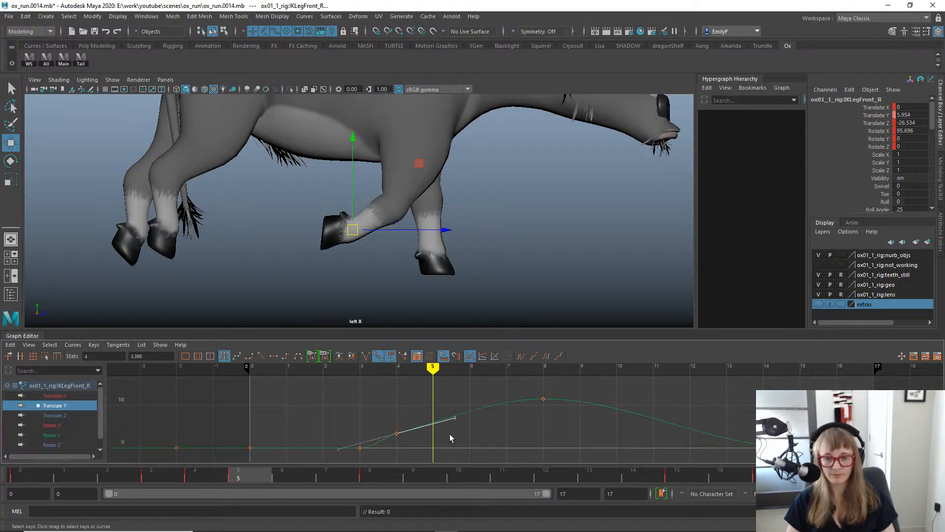
middle_click_drag(450, 434, 446, 414)
key("q")
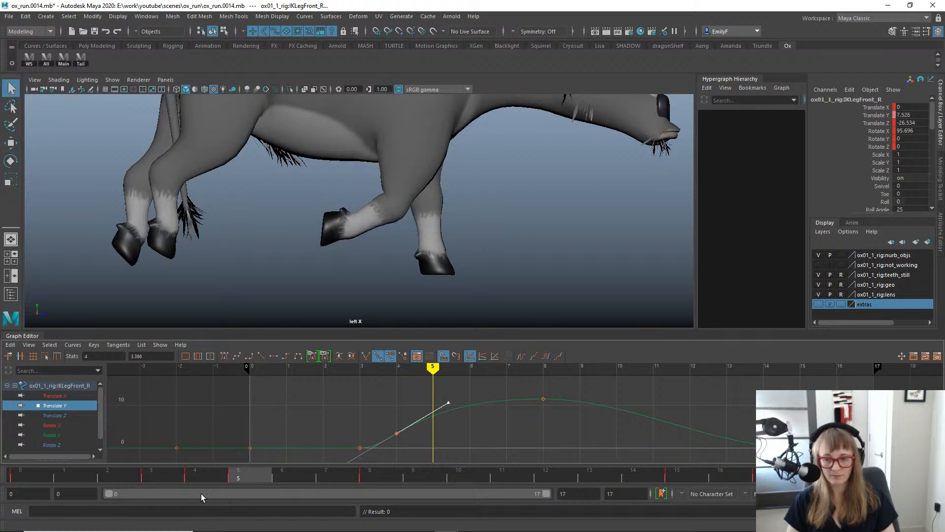
left_click_drag(150, 473, 250, 467)
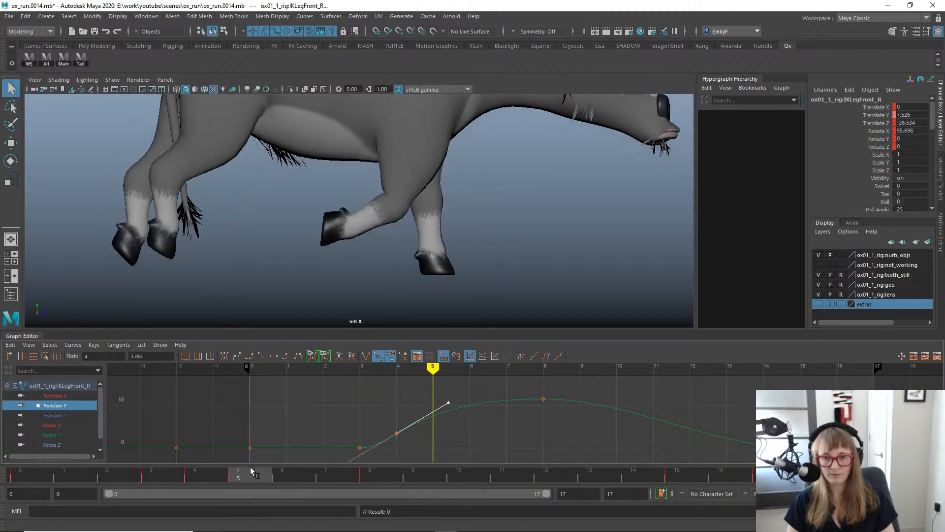
Delete IKLegFront_R's Translate Z key at frame 5 and scrub the foot's motion through to frame 8.
left_click(75, 414)
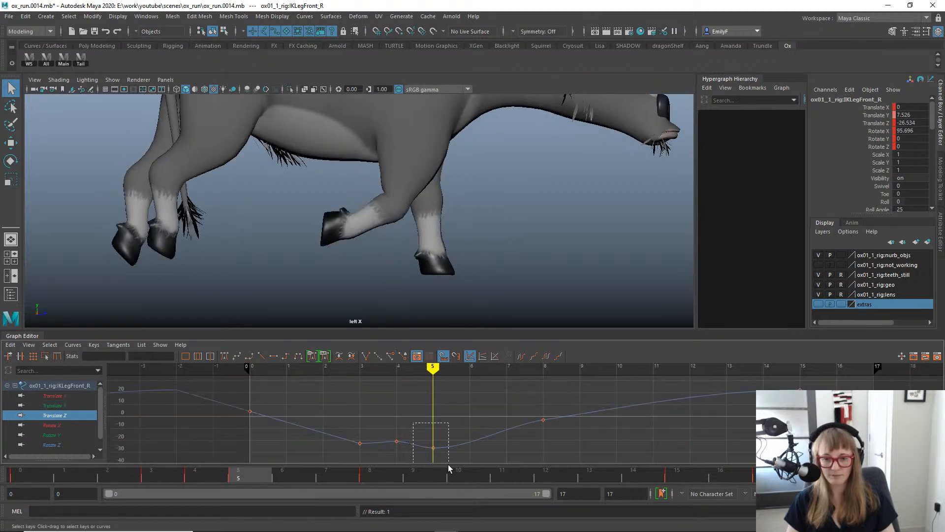
left_click_drag(448, 465, 449, 463)
key("Delete")
left_click(396, 442)
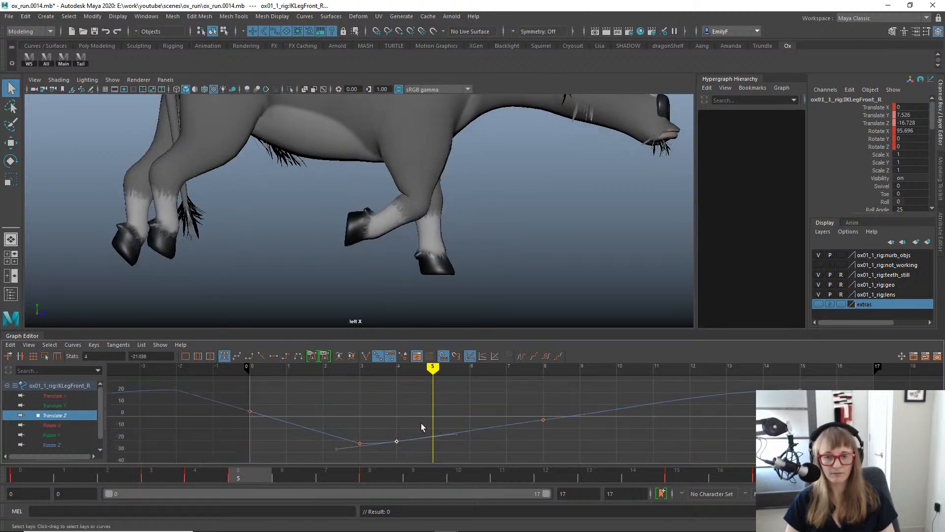
mouse_move(202, 476)
left_mouse_down()
mouse_move(33, 453)
mouse_move(341, 490)
mouse_move(209, 468)
mouse_move(95, 415)
mouse_move(378, 477)
left_mouse_up()
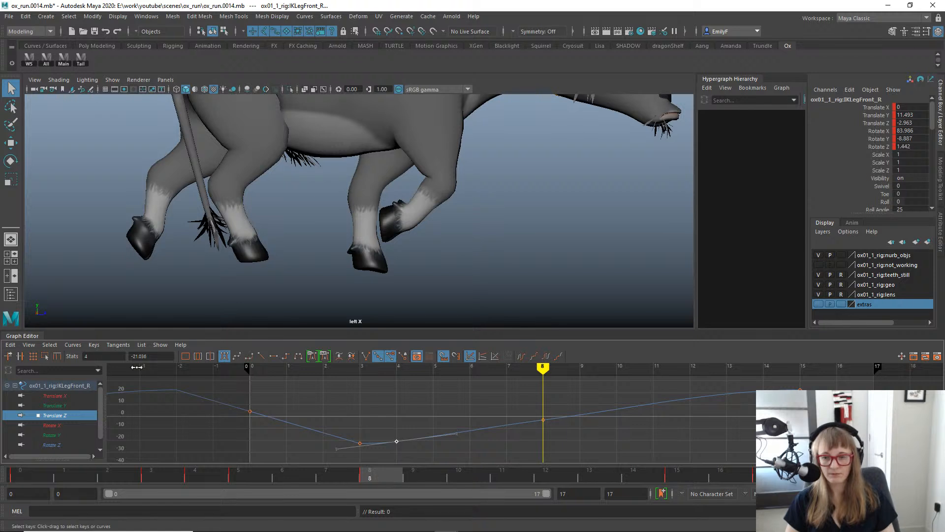
At frame 8, raise IKLegFront_R's Translate Y key to about 12.467 and rotate the foot to about 101 in Rotate X.
left_click(52, 406)
key("w")
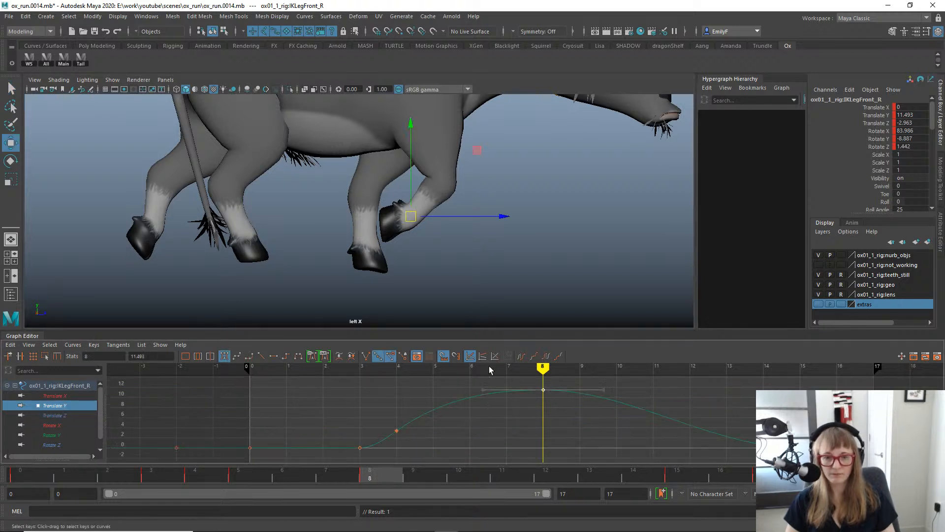
middle_click_drag(539, 410, 538, 401, "shift")
key("e")
left_click_drag(485, 262, 472, 291)
key("w")
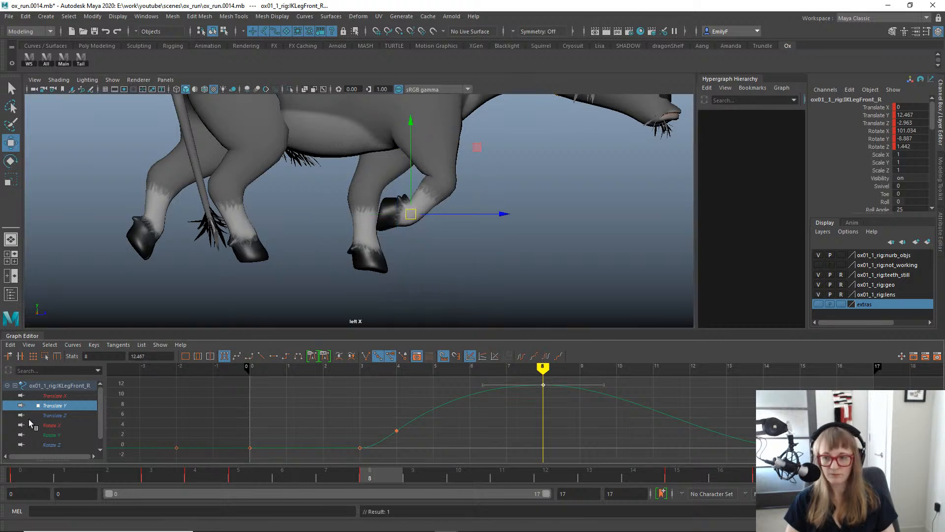
Lower IKLegFront_R's Translate Z key at frame 8 to about -10.59 to hold the foot further back.
left_click(68, 415)
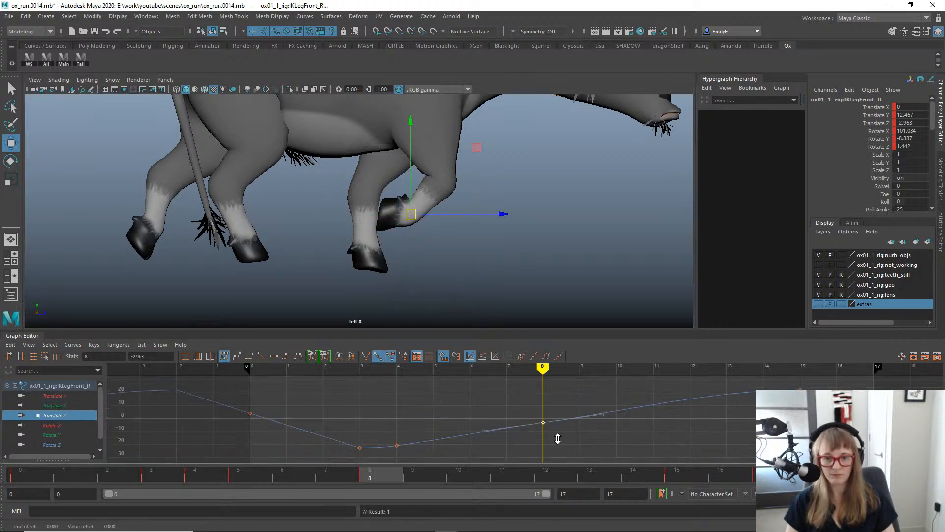
middle_click_drag(558, 439, 554, 448, "shift")
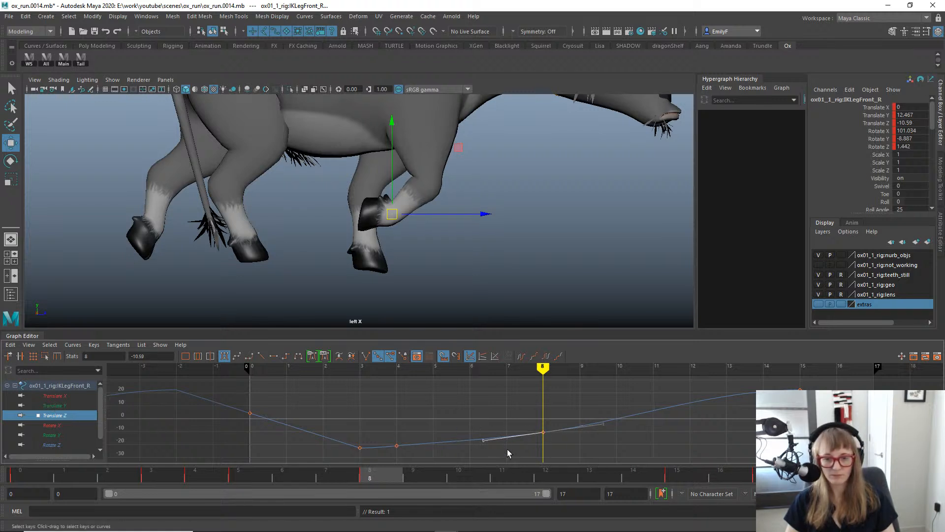
middle_click_drag(508, 453, 509, 454, "shift")
Lower IKLegFront_R's Translate Z key at frame 4 to about -22.72.
left_click_drag(407, 440, 409, 450)
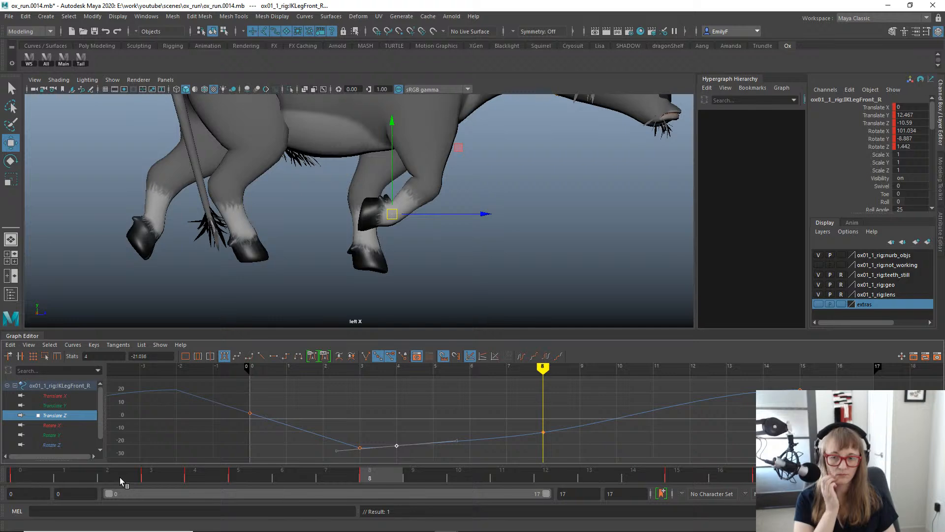
left_click_drag(119, 478, 196, 476)
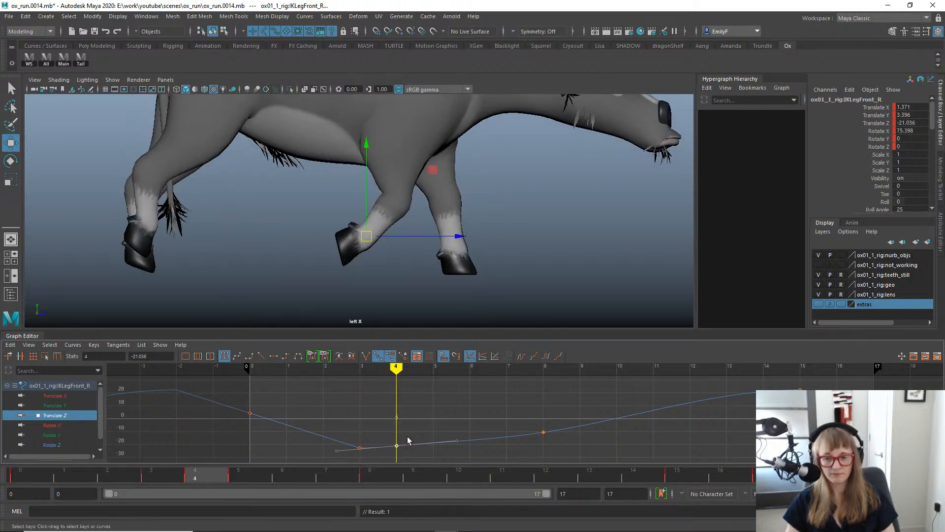
key("f")
scroll(470, 411, "down", 4)
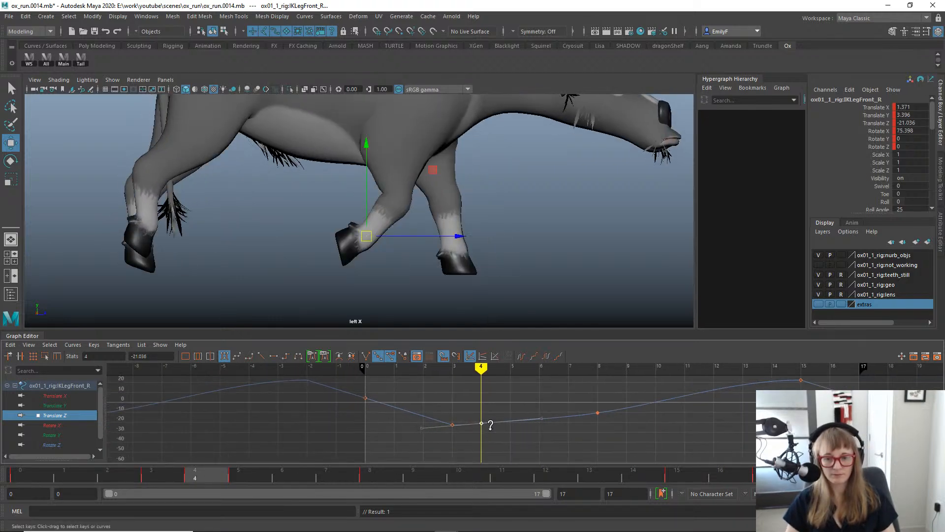
middle_click_drag(490, 425, 489, 434, "shift")
Play back the run cycle and save the scene incrementally as ox_run.0015.mb.
key("q")
key("alt+v")
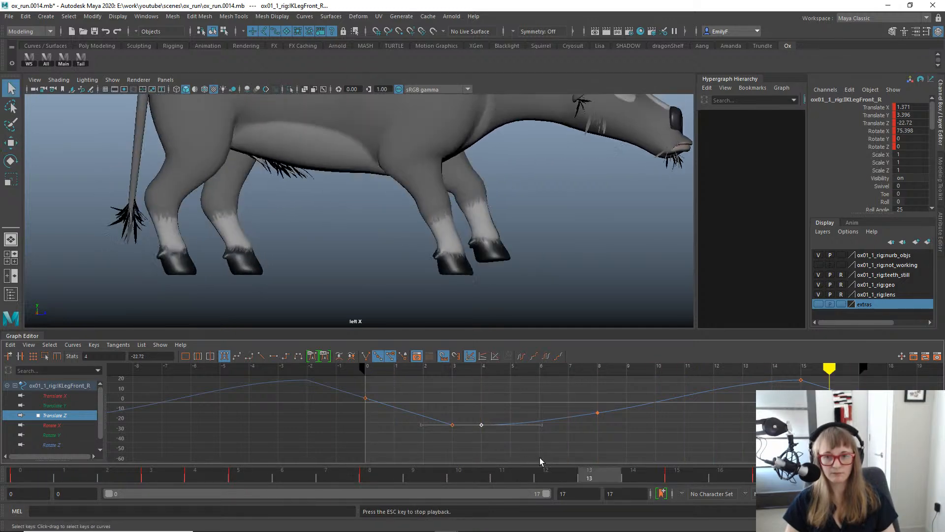
key("ctrl+alt+s")
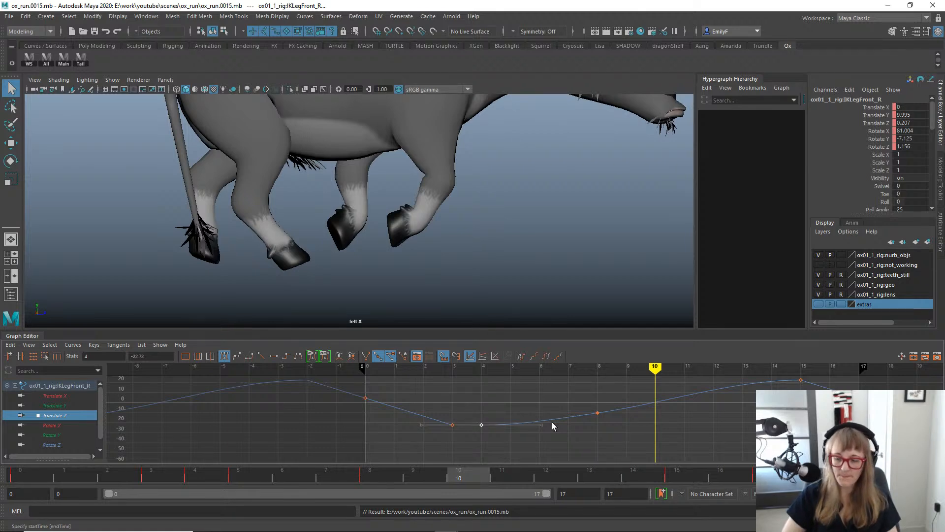
key("alt+v")
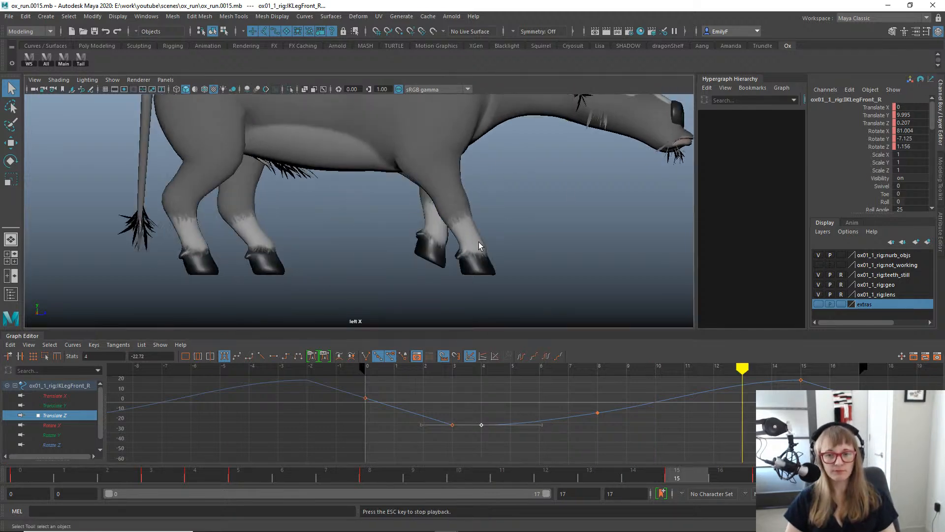
key("Escape")
Compare the right front foot's landing around frame 15 with the bison reference footage.
left_click_drag(375, 477, 675, 487)
middle_click_drag(565, 262, 482, 230, "alt")
mouse_move(675, 478)
left_mouse_down()
mouse_move(743, 475)
mouse_move(692, 470)
left_mouse_up()
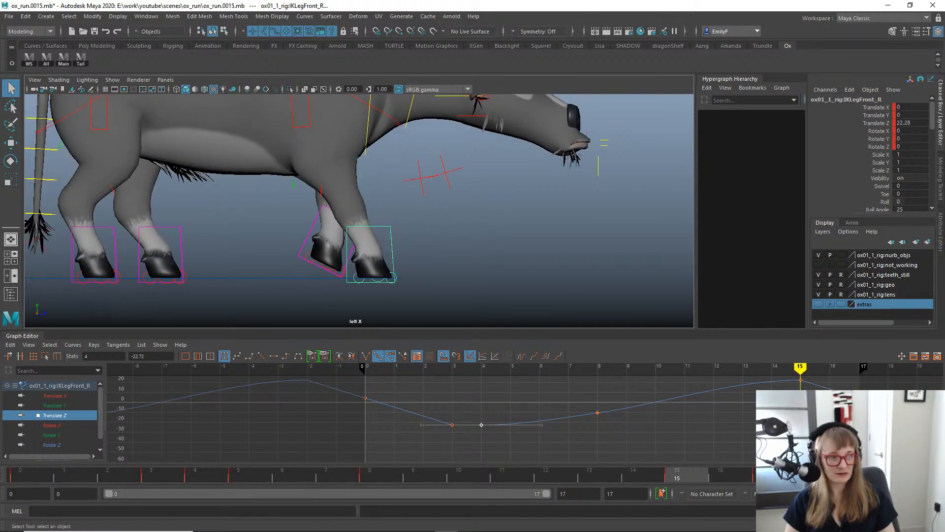
left_click_drag(944, 171, 500, 161)
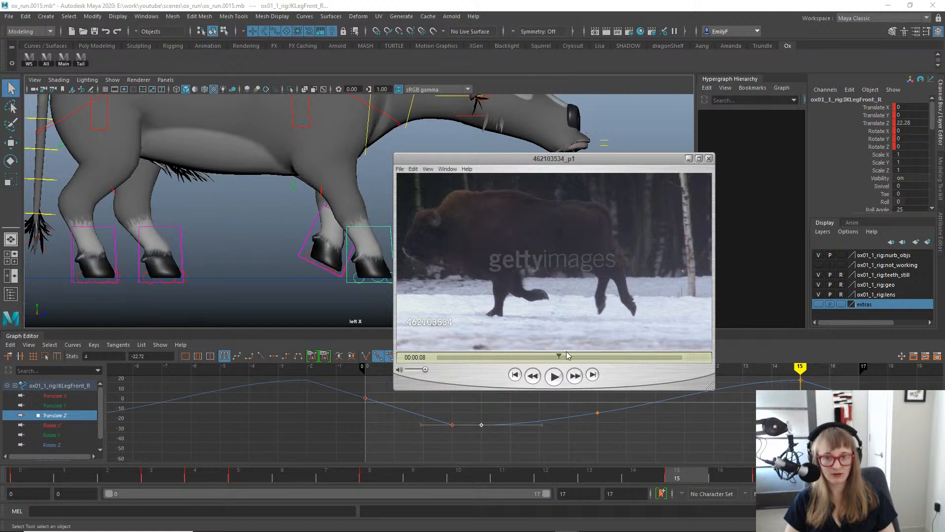
left_click_drag(567, 356, 551, 345)
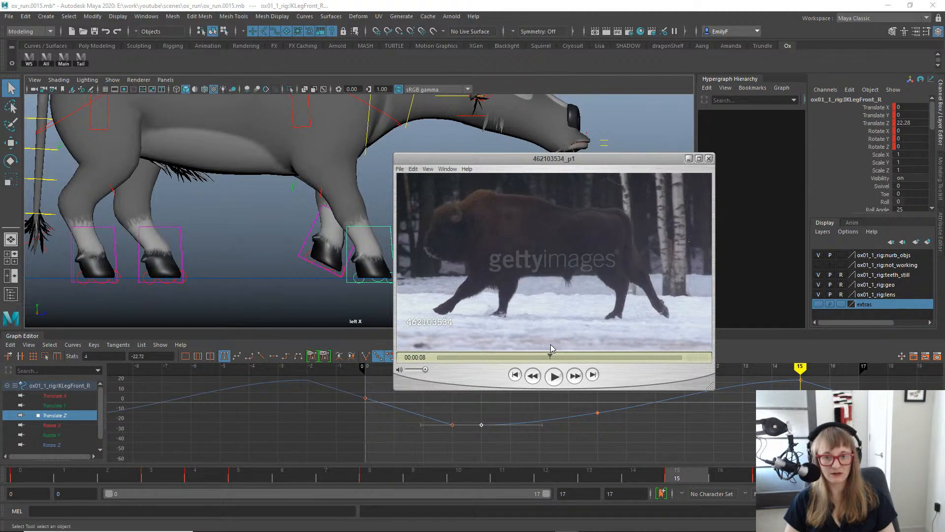
left_click_drag(527, 153, 944, 170)
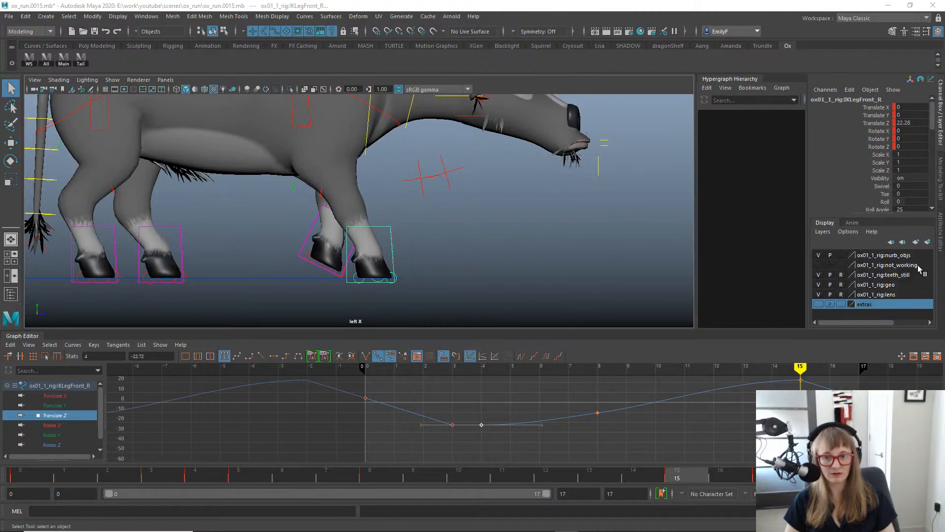
Key IKLegFront_R at frame 14, lifted to about 3.2 in Translate Y, forward to 25.1 in Translate Z and tilted to -16.6 in Rotate X.
left_click_drag(676, 478, 633, 478)
key("w")
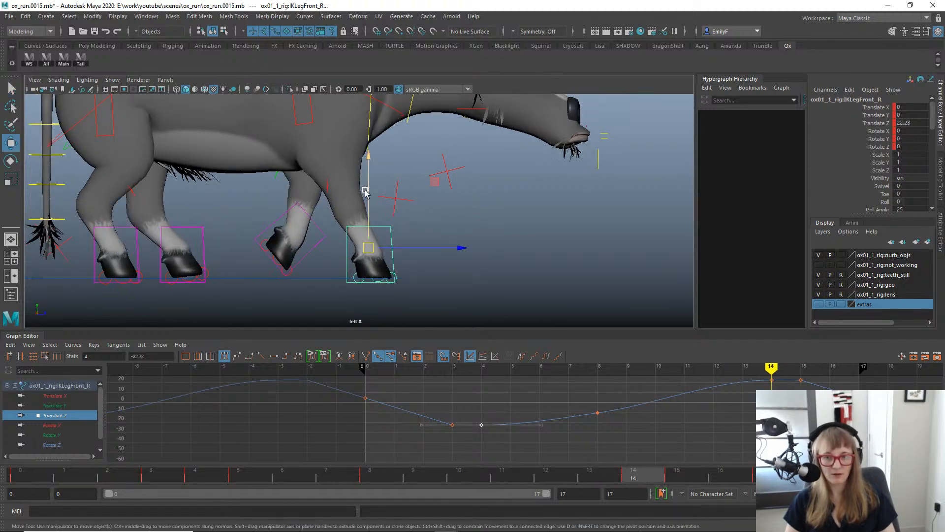
left_click_drag(368, 172, 368, 163)
left_click_drag(463, 240, 448, 190)
key("e")
key("q")
scroll(464, 218, "down", 4)
scroll(495, 200, "up", 2)
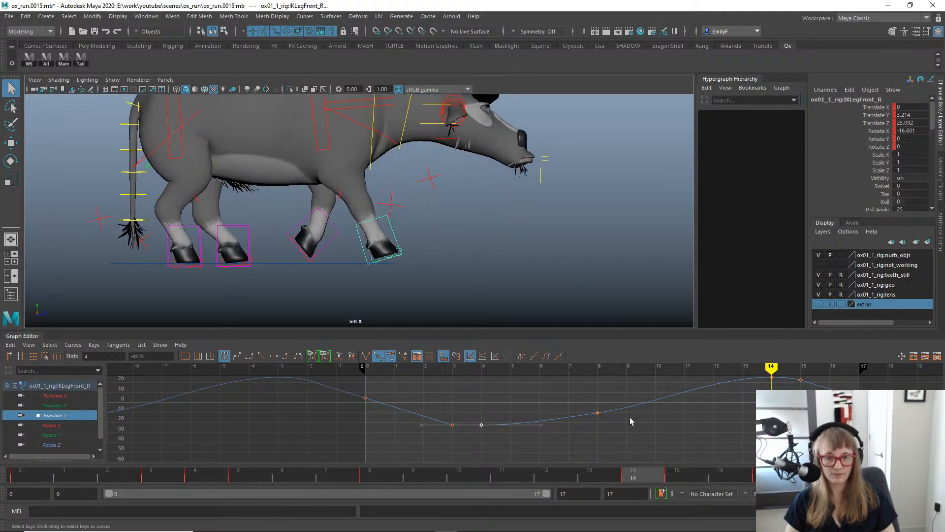
Select the RollfrontHeel_R control and rotate it to about -3.4 in Rotate X at frame 15 for the heel contact.
mouse_move(648, 478)
left_mouse_down()
mouse_move(679, 477)
mouse_move(498, 450)
mouse_move(597, 469)
mouse_move(722, 463)
mouse_move(636, 469)
left_mouse_up()
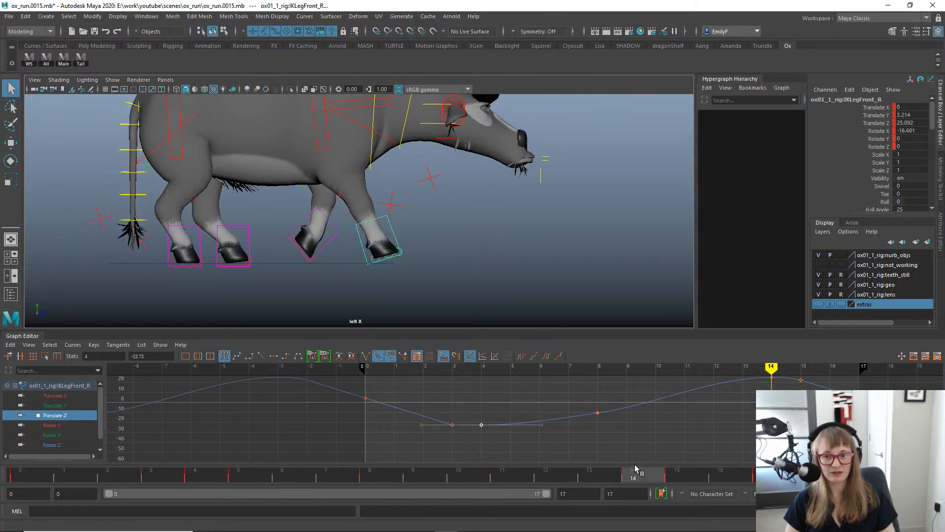
scroll(508, 289, "up", 2)
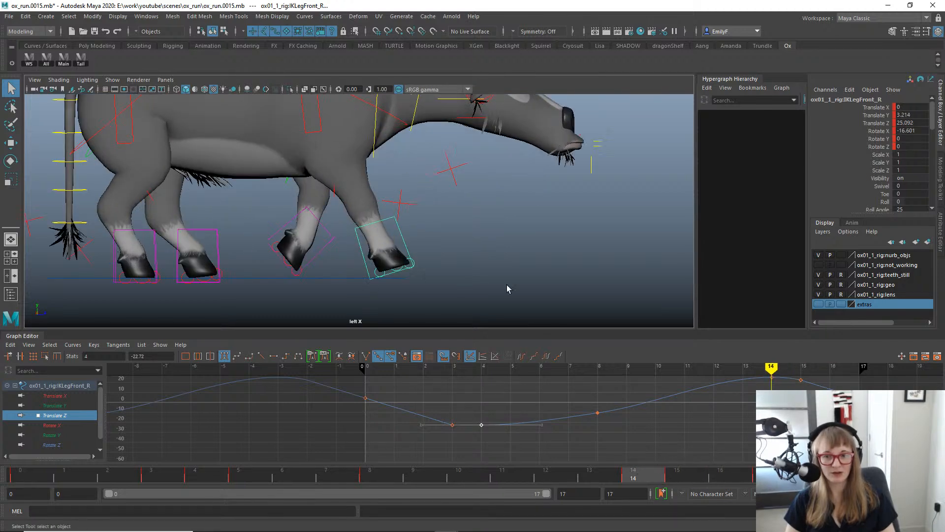
left_click(375, 275)
key("e")
left_click_drag(650, 475, 675, 474)
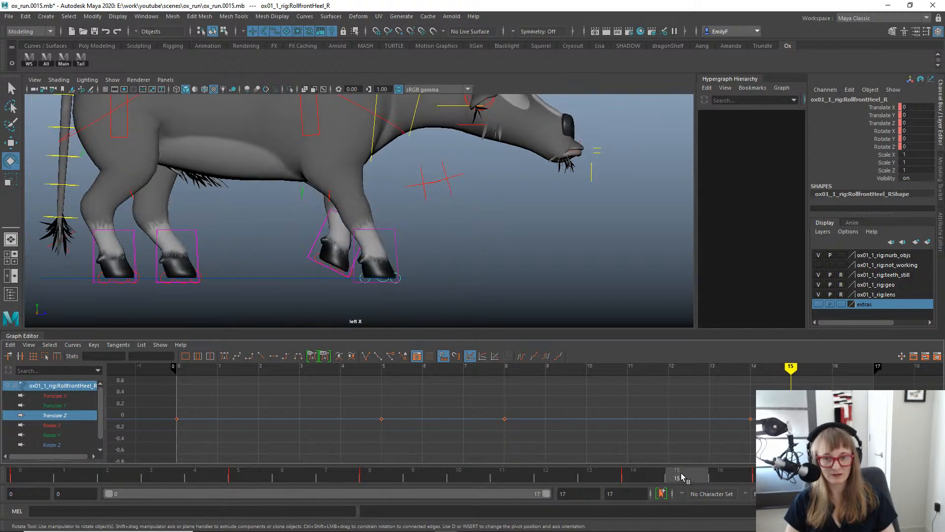
left_click_drag(468, 279, 445, 240)
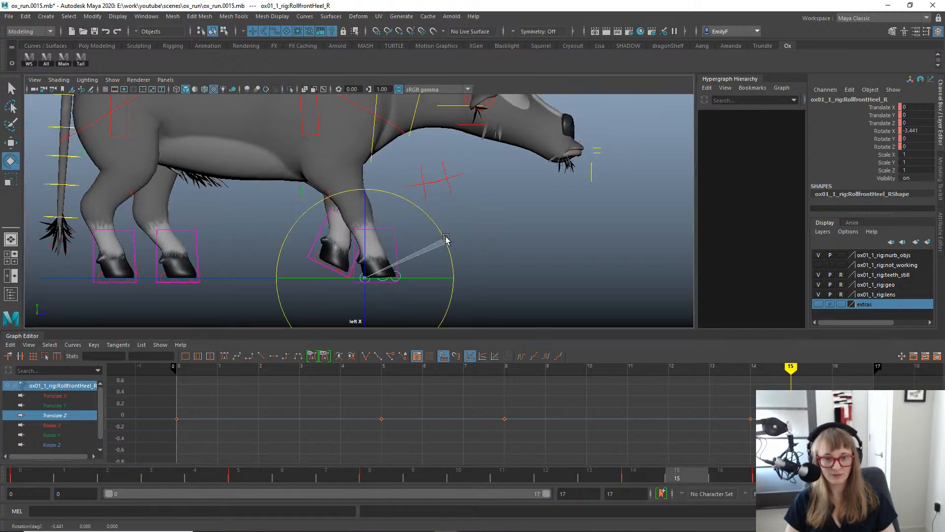
Key the right front heel roll at frame 15 and set its Rotate X to 0 at frame 16.
key("s")
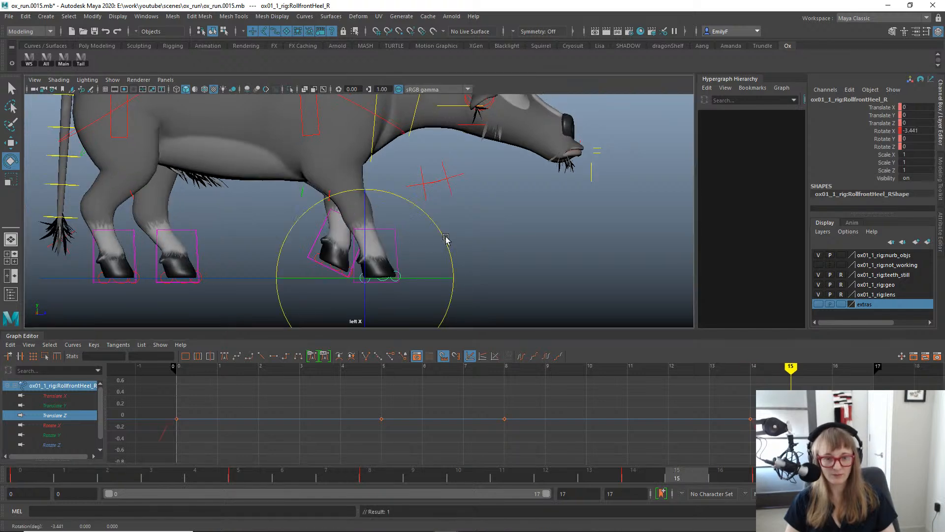
left_click(705, 477)
left_click(922, 132)
type("0")
key("Return")
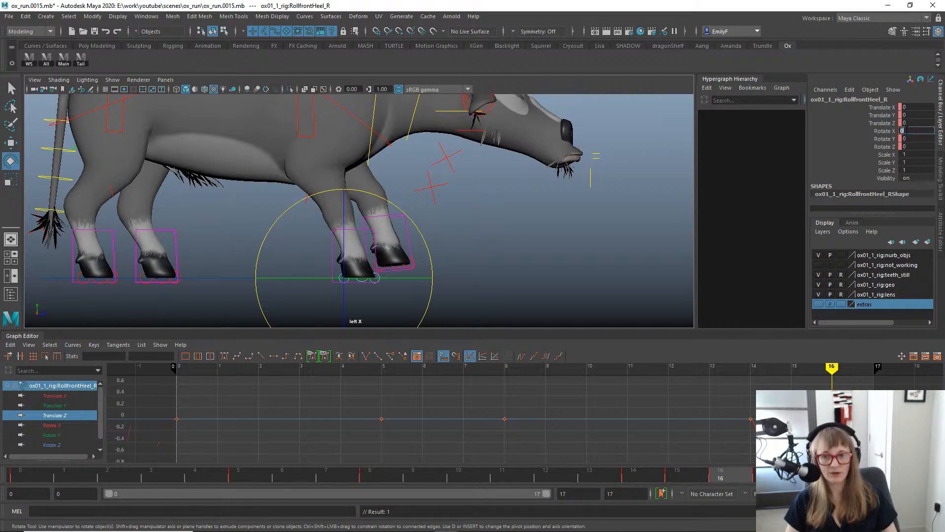
Compare the right front leg's pose around frame 10 with the bison reference video.
scroll(362, 202, "down", 1)
key("q")
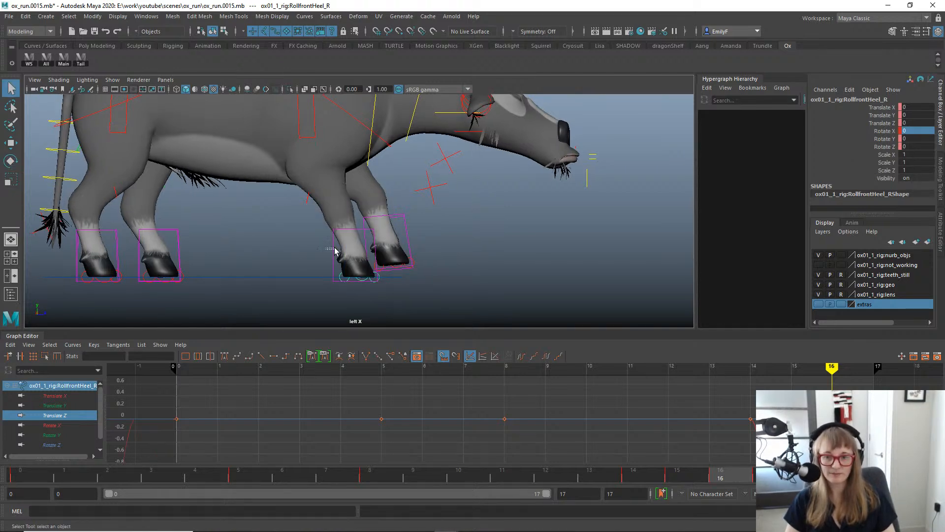
left_click(335, 251)
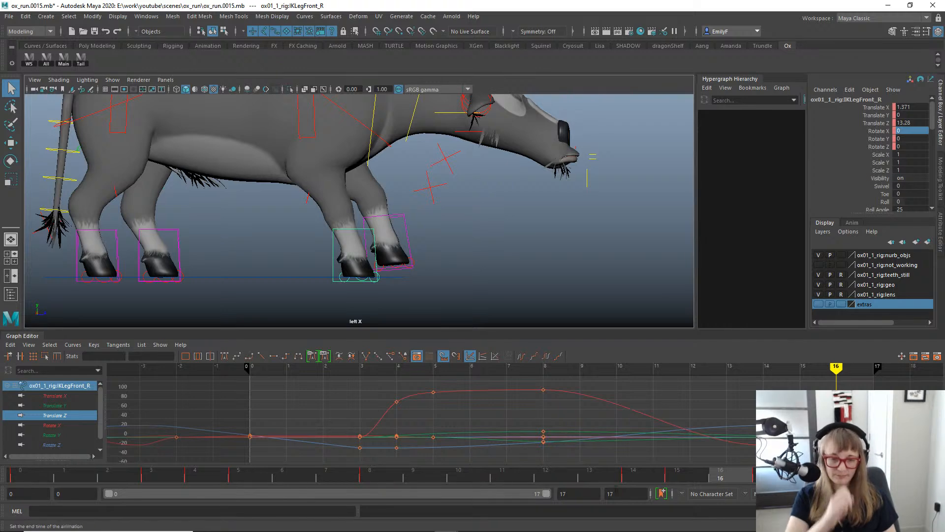
mouse_move(651, 475)
left_mouse_down()
mouse_move(593, 476)
mouse_move(329, 406)
mouse_move(496, 426)
mouse_move(768, 429)
mouse_move(312, 408)
mouse_move(558, 421)
mouse_move(475, 421)
left_mouse_up()
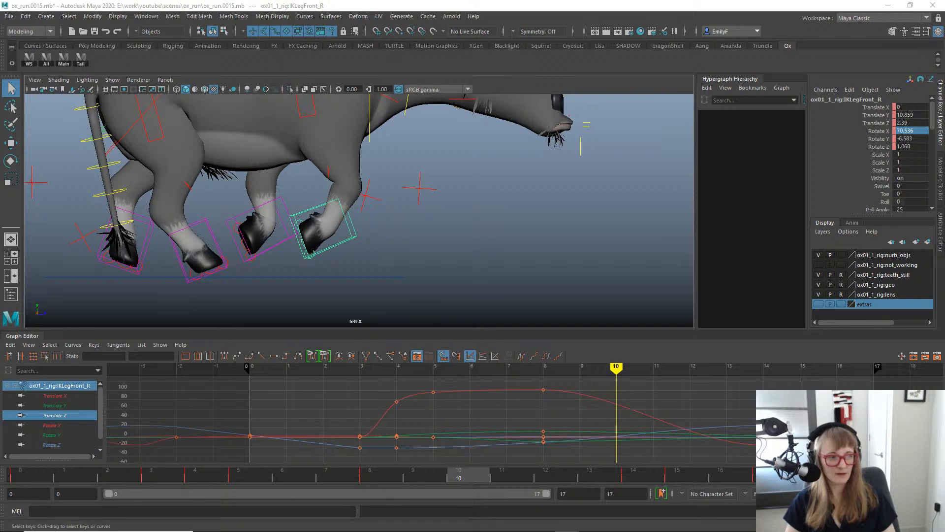
left_click_drag(944, 167, 532, 159)
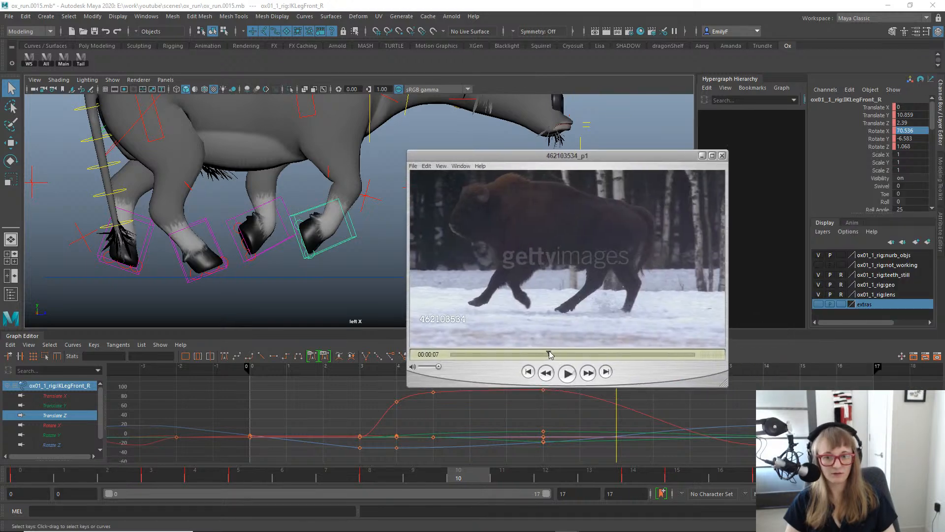
left_click_drag(550, 355, 565, 332)
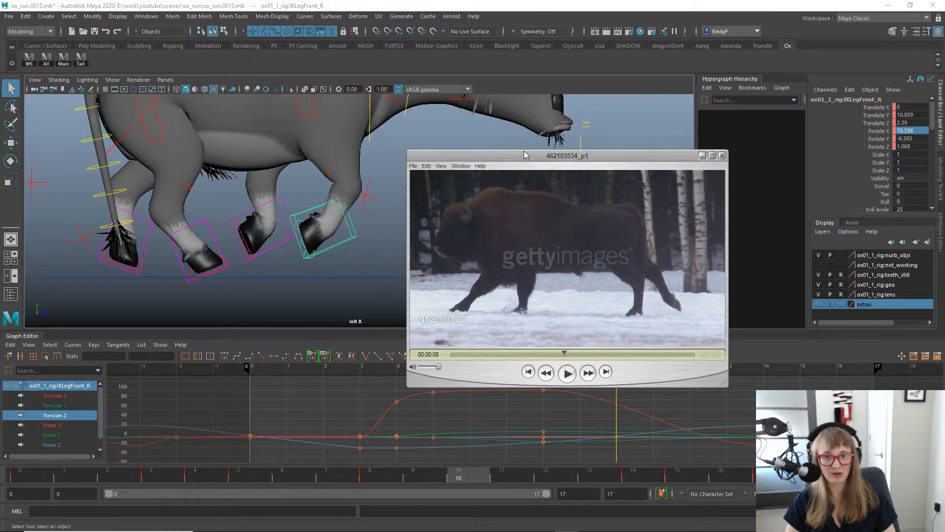
left_click_drag(525, 151, 944, 177)
left_click_drag(333, 474, 475, 445)
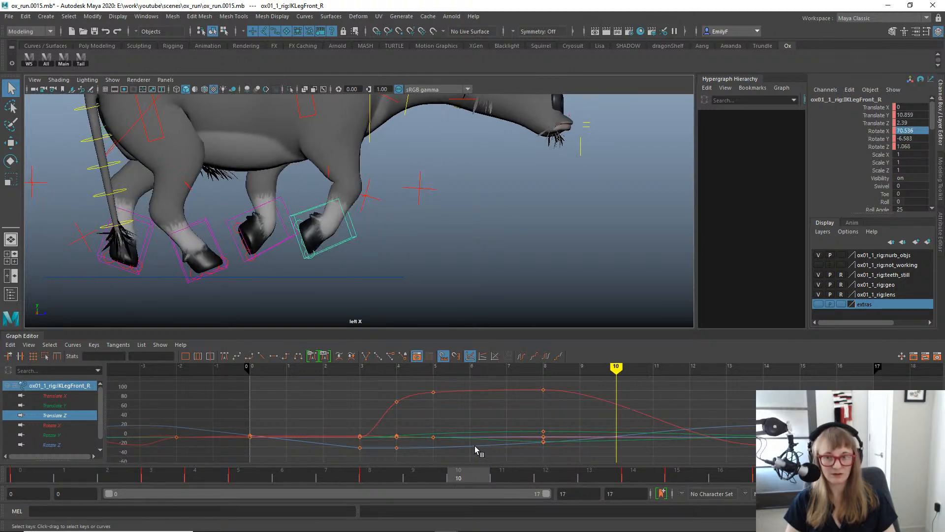
At frame 10, lower and rotate the right front foot control to Translate Y 8.921 and Rotate X 51.829, and key it.
key("w")
left_click(54, 406)
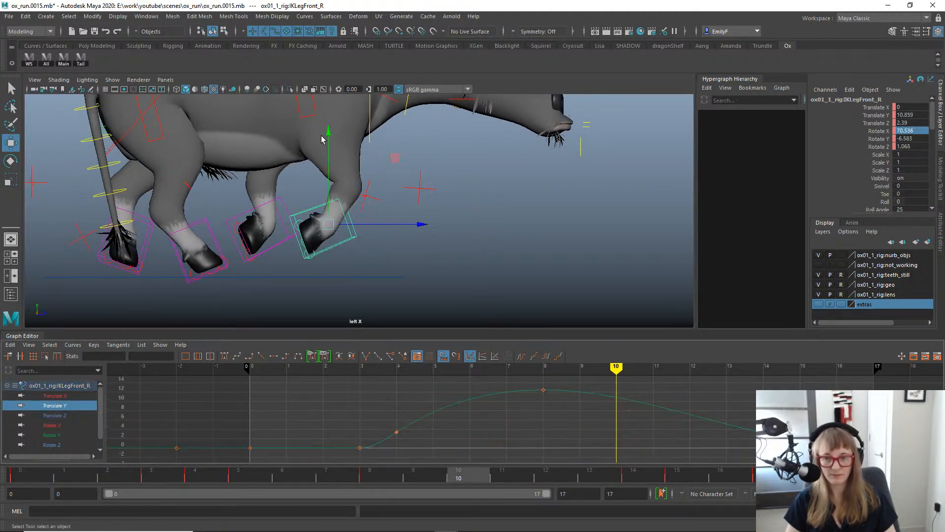
left_click_drag(333, 140, 331, 146)
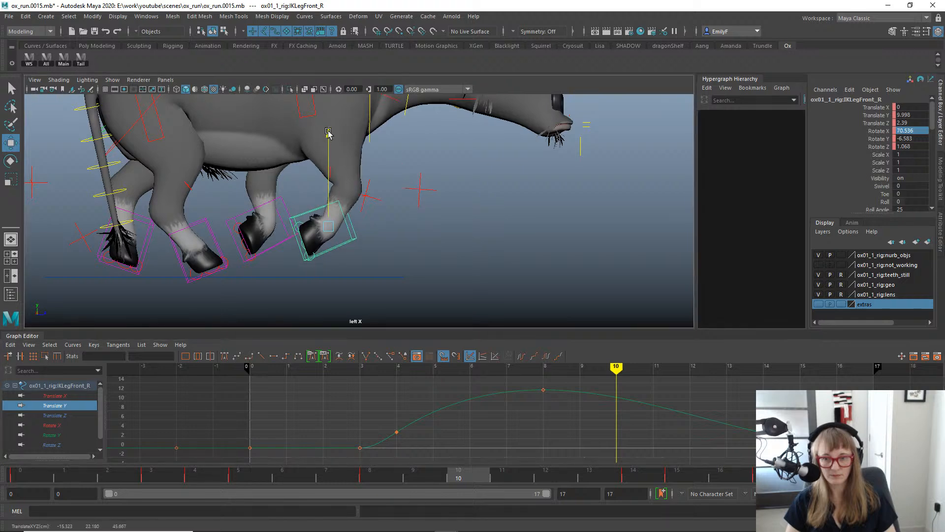
key("s")
mouse_move(434, 477)
left_mouse_down()
mouse_move(294, 458)
mouse_move(510, 459)
mouse_move(268, 456)
mouse_move(584, 456)
mouse_move(457, 457)
mouse_move(482, 459)
left_mouse_up()
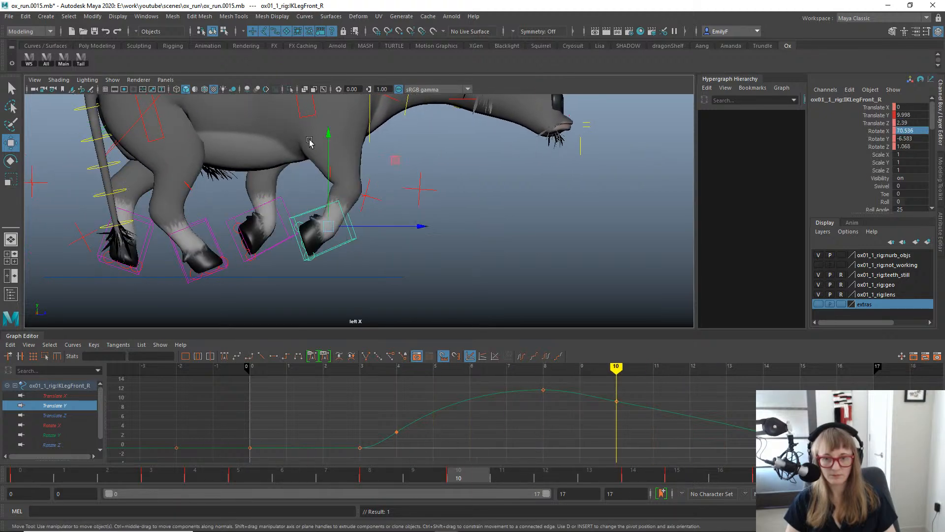
left_click(332, 150)
key("ctrl+z")
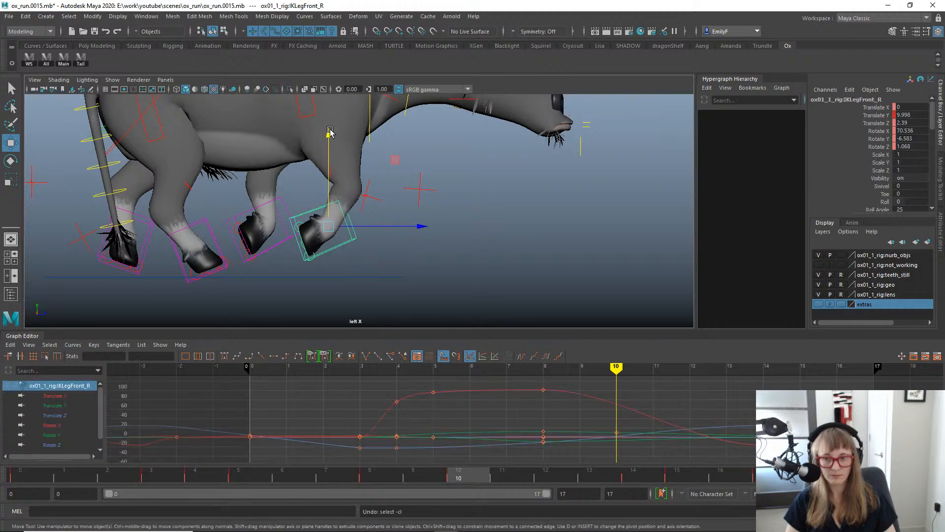
left_click_drag(330, 132, 330, 134)
key("e")
left_click_drag(403, 272, 423, 229)
key("w")
At frame 14, raise the right front foot to Translate Y 5.583, move it forward to Translate Z 27.461, and key it.
mouse_move(420, 473)
left_mouse_down()
mouse_move(256, 455)
mouse_move(512, 464)
mouse_move(721, 424)
mouse_move(400, 448)
mouse_move(670, 418)
mouse_move(636, 423)
left_mouse_up()
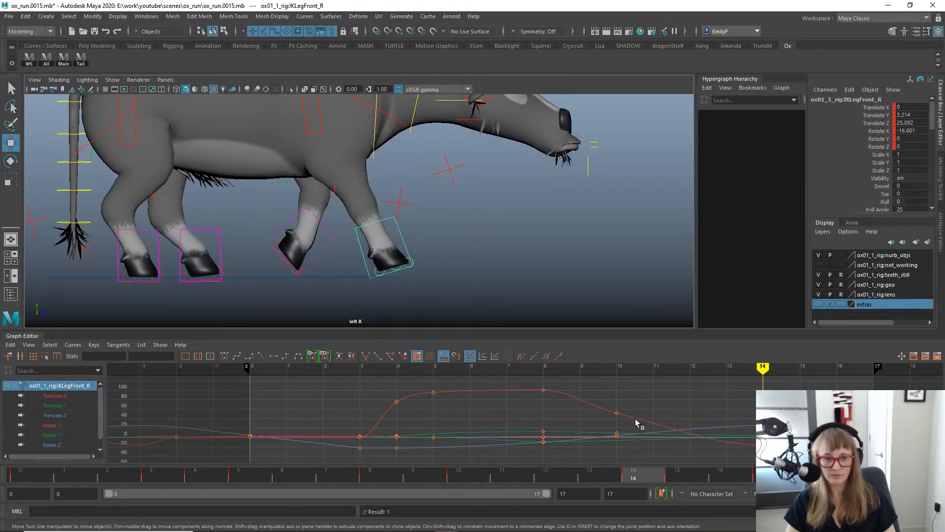
left_click_drag(386, 150, 381, 144)
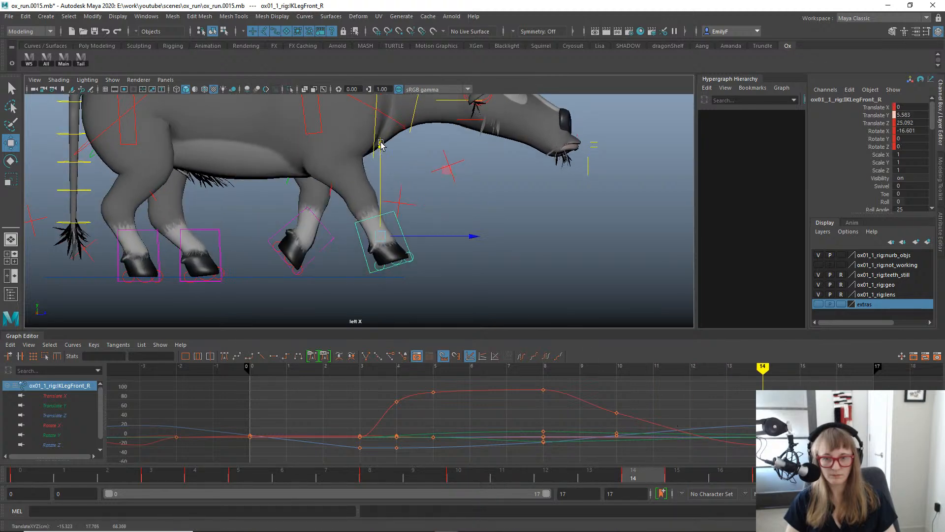
left_click_drag(457, 242, 460, 238)
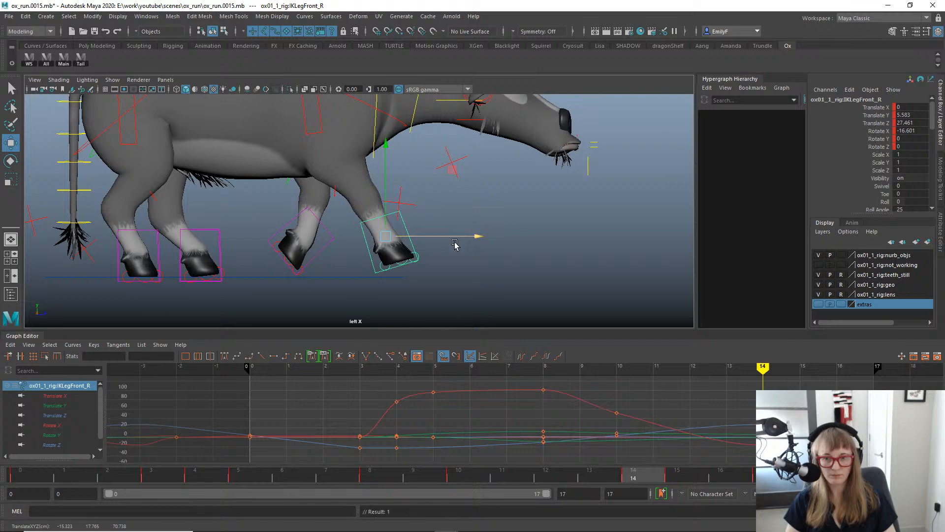
At frame 15, rotate the right front heel roll control to Rotate X -7.334 and key it.
mouse_move(633, 471)
left_mouse_down()
mouse_move(722, 473)
mouse_move(635, 472)
mouse_move(684, 474)
left_mouse_up()
key("q")
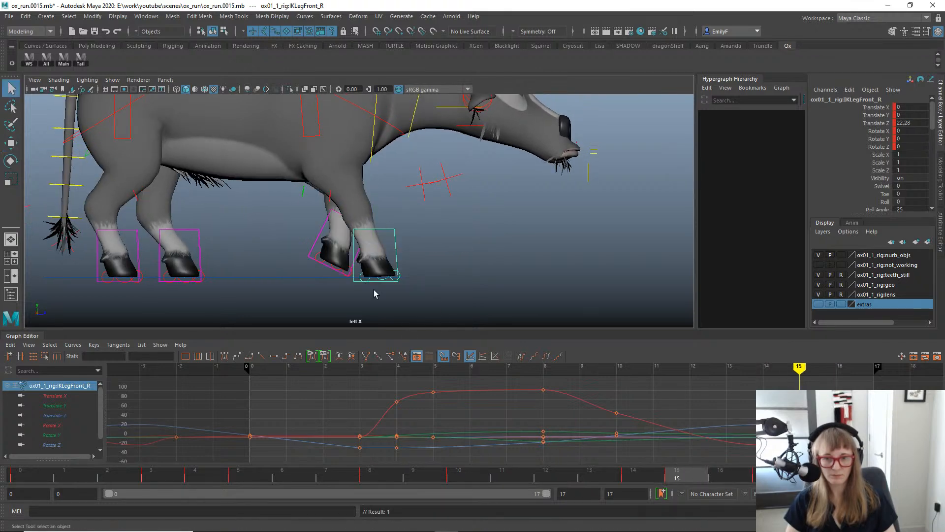
right_click_drag(364, 280, 537, 283, "alt")
middle_click_drag(382, 320, 382, 251, "alt")
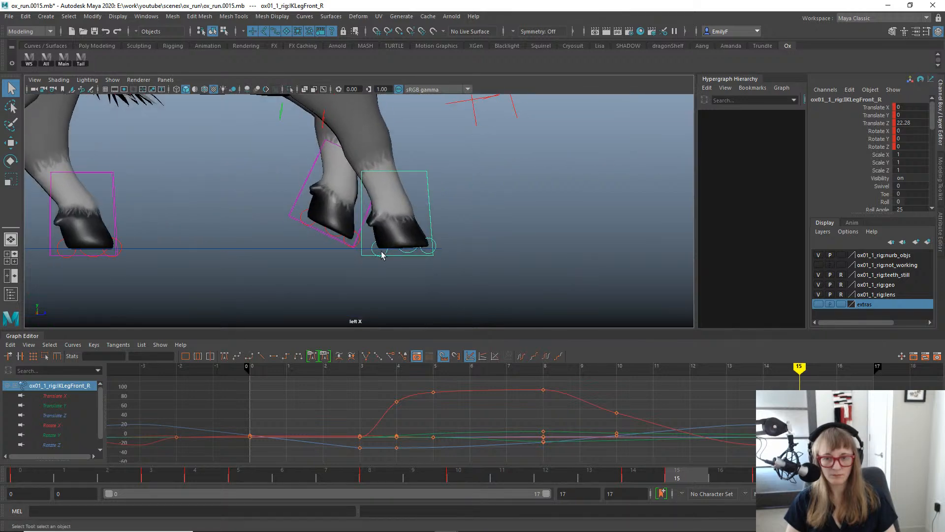
left_click(379, 250)
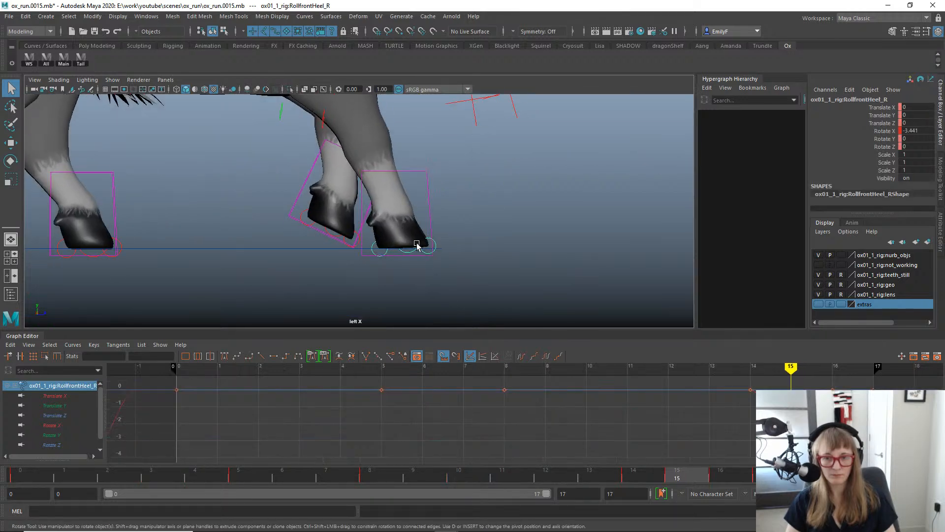
key("e")
left_click_drag(449, 287, 468, 279)
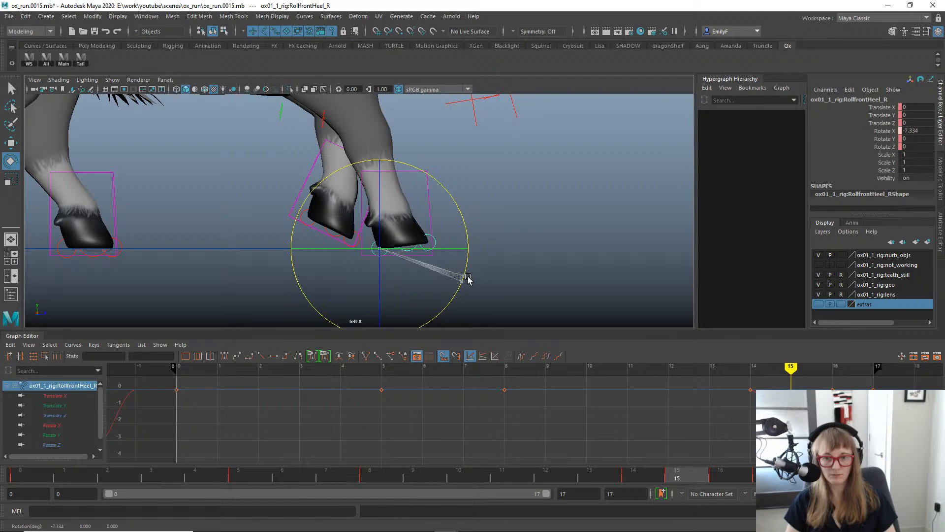
key("q")
right_click_drag(477, 274, 433, 253, "alt")
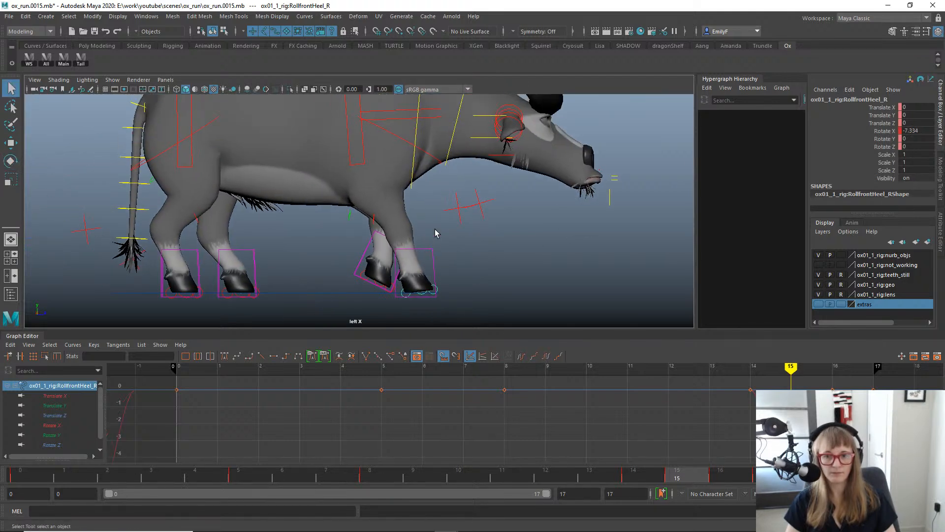
Adjust the rotation of the right front rump control at frame 15.
left_click(427, 266)
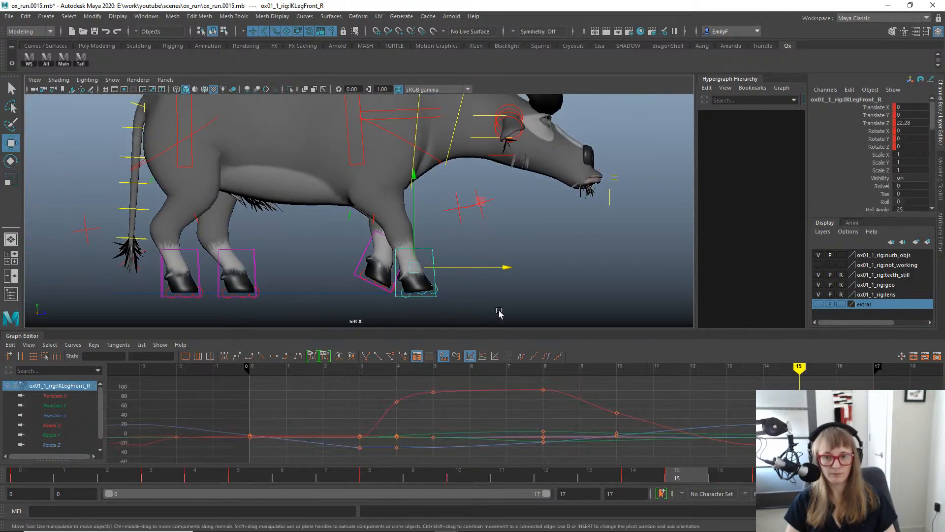
left_click(388, 138)
left_click(389, 136)
key("e")
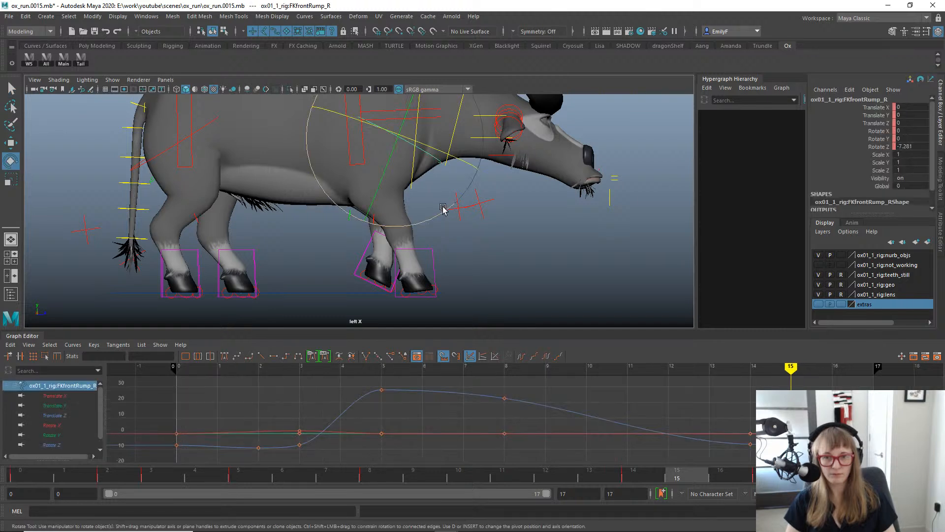
left_click_drag(444, 209, 437, 214)
At frame 12, rotate the right front foot control to Rotate X 23.91 and key it.
mouse_move(628, 478)
left_mouse_down()
mouse_move(618, 483)
mouse_move(637, 483)
mouse_move(134, 388)
mouse_move(474, 451)
mouse_move(773, 443)
mouse_move(392, 442)
mouse_move(658, 428)
mouse_move(561, 435)
mouse_move(433, 421)
mouse_move(661, 433)
mouse_move(435, 415)
left_mouse_up()
key("q")
left_click(434, 250)
key("e")
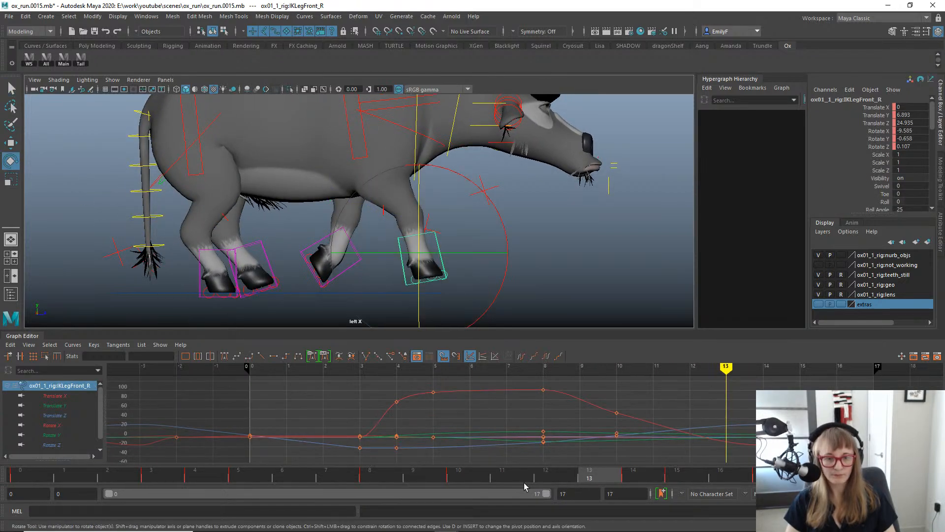
left_click_drag(566, 479, 545, 474)
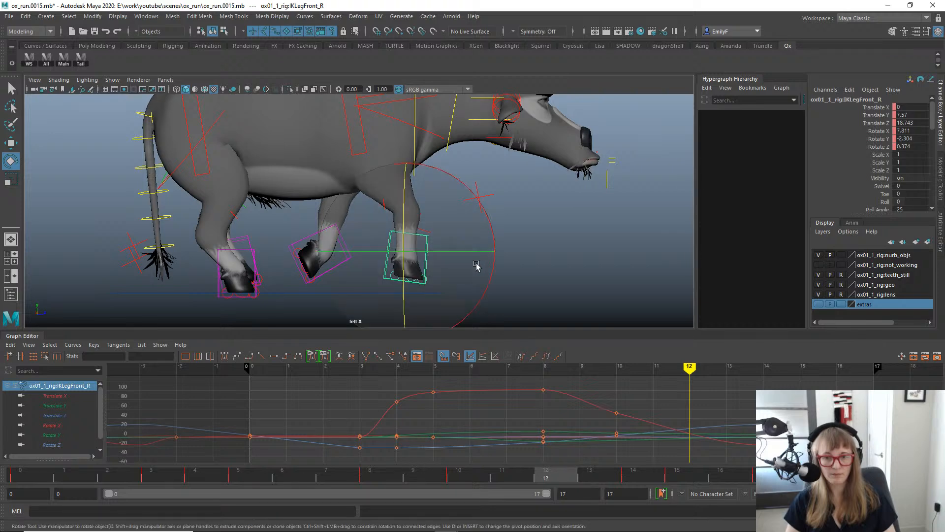
key("w")
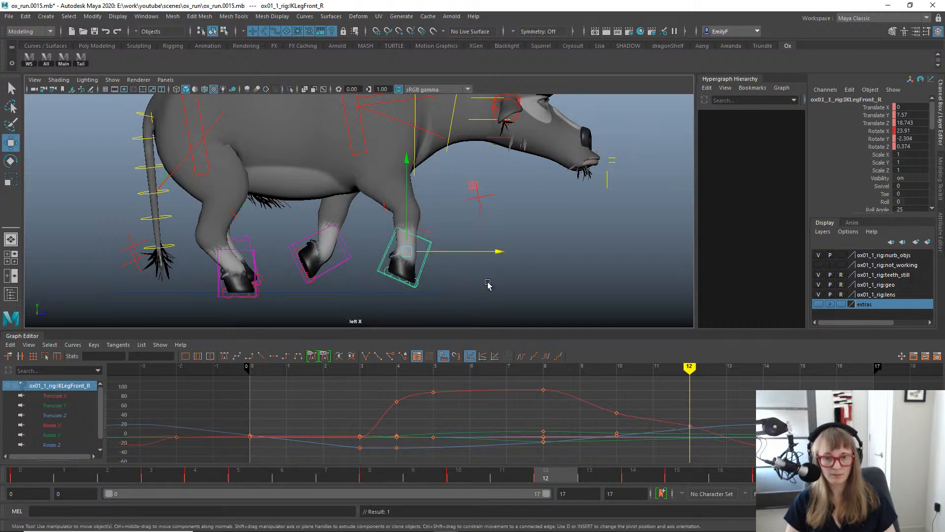
Remove the right front foot's Rotate X key at frame 10 and play back the run cycle.
key("q")
mouse_move(536, 478)
left_mouse_down()
mouse_move(625, 477)
mouse_move(446, 468)
mouse_move(460, 441)
mouse_move(492, 443)
mouse_move(468, 442)
left_mouse_up()
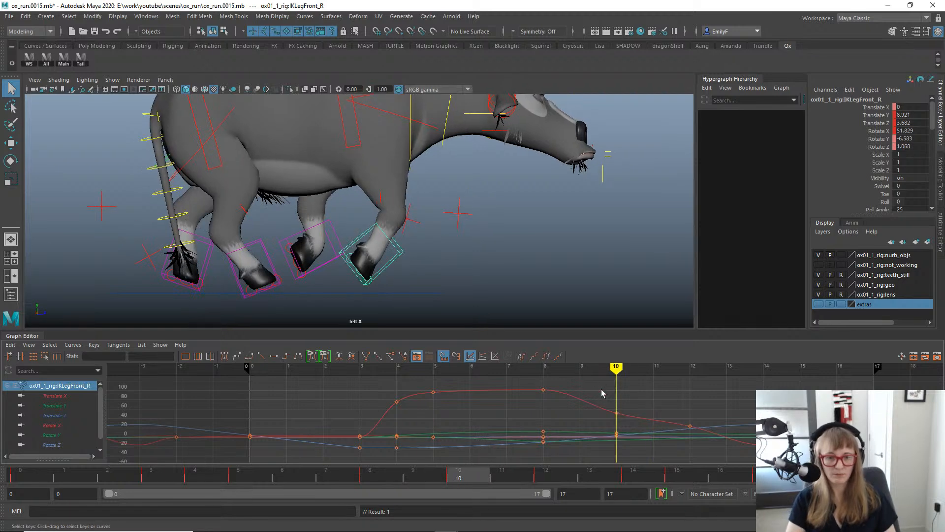
key("alt+v")
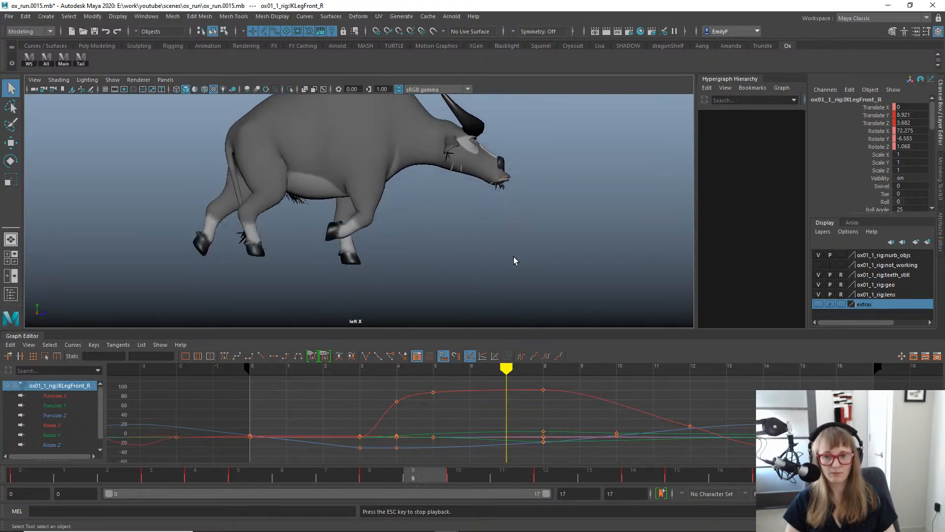
key("Escape")
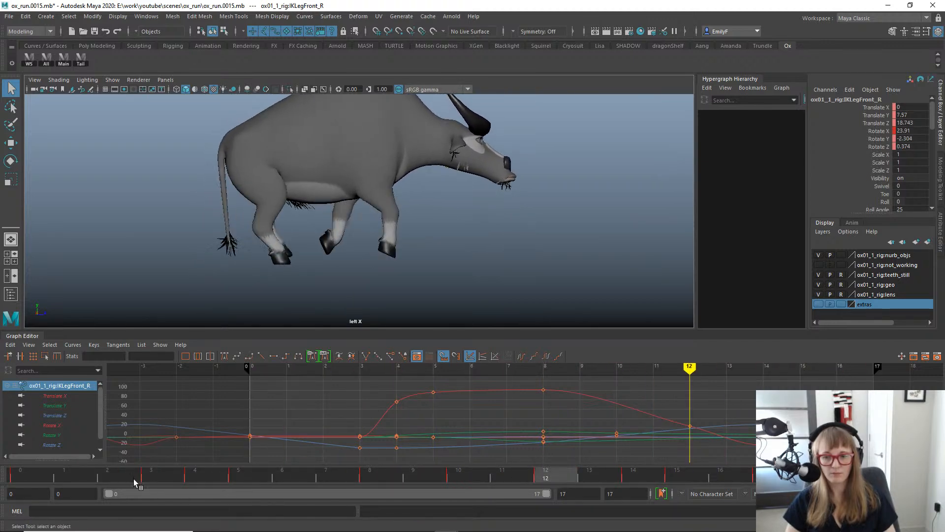
Review the run cycle by scrubbing and playing it in the side view and the front view, and return to frame 0.
mouse_move(89, 480)
left_mouse_down()
mouse_move(495, 475)
mouse_move(158, 476)
mouse_move(512, 508)
mouse_move(675, 506)
mouse_move(746, 438)
mouse_move(768, 446)
mouse_move(723, 456)
mouse_move(547, 458)
mouse_move(768, 458)
left_mouse_up()
key("alt+v")
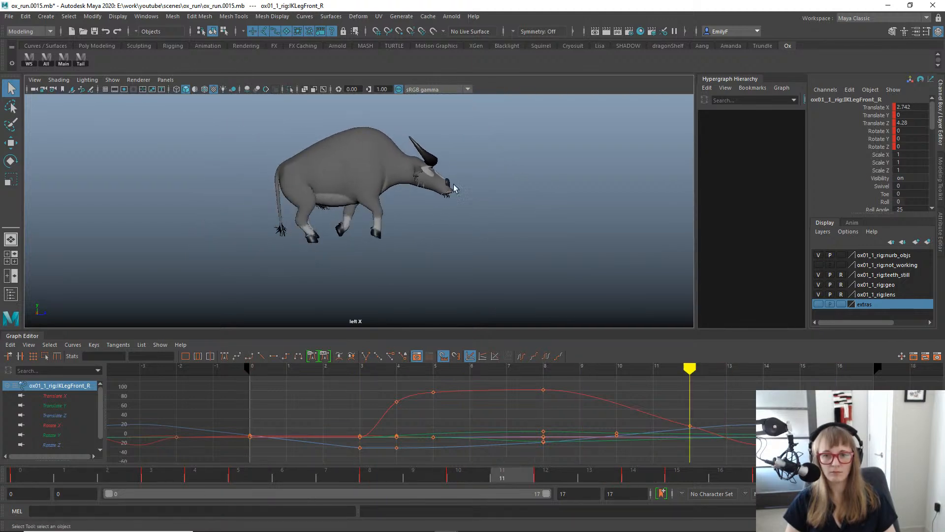
key("Escape")
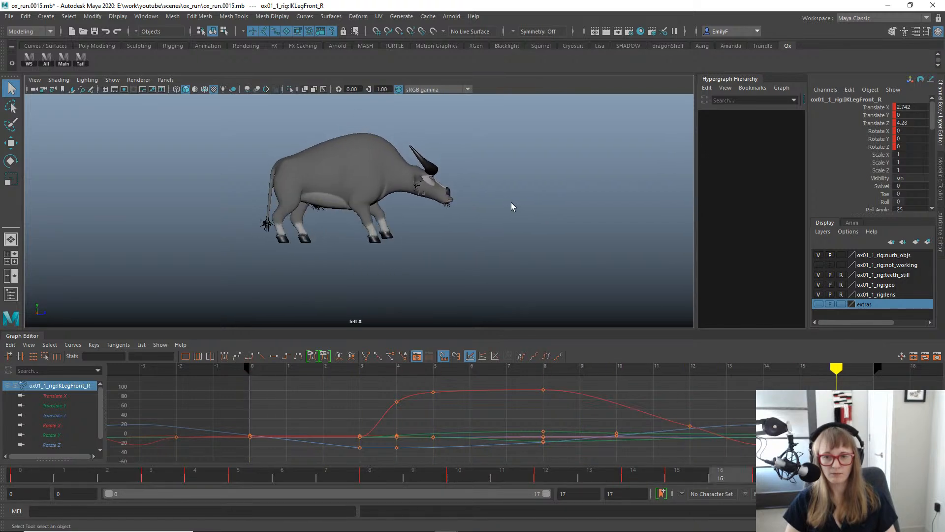
key("space")
left_click_drag(409, 189, 413, 217)
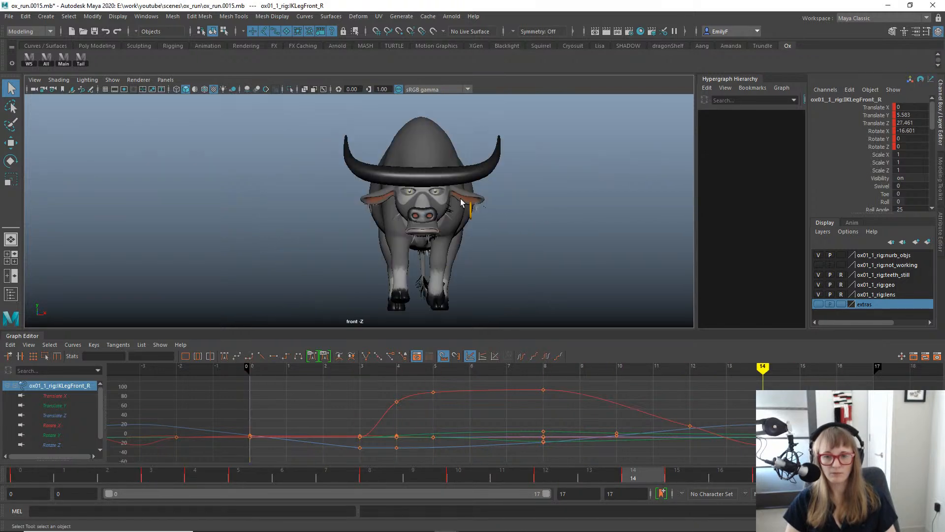
key("alt+v")
key("alt+v")
middle_click_drag(408, 236, 396, 204, "alt")
key("alt+shift+v")
Delete the right front foot control's stray Translate X key at frame -2.
key("w")
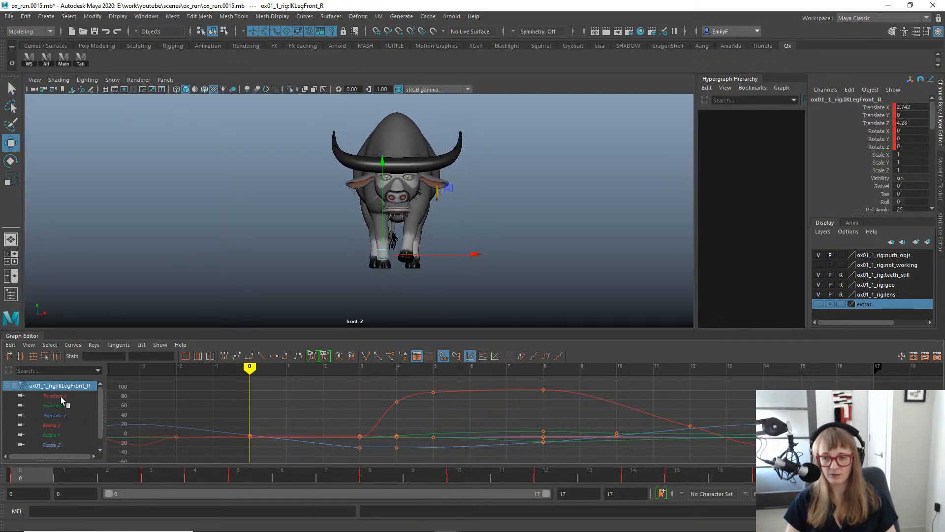
left_click(61, 397)
scroll(302, 245, "up", 3)
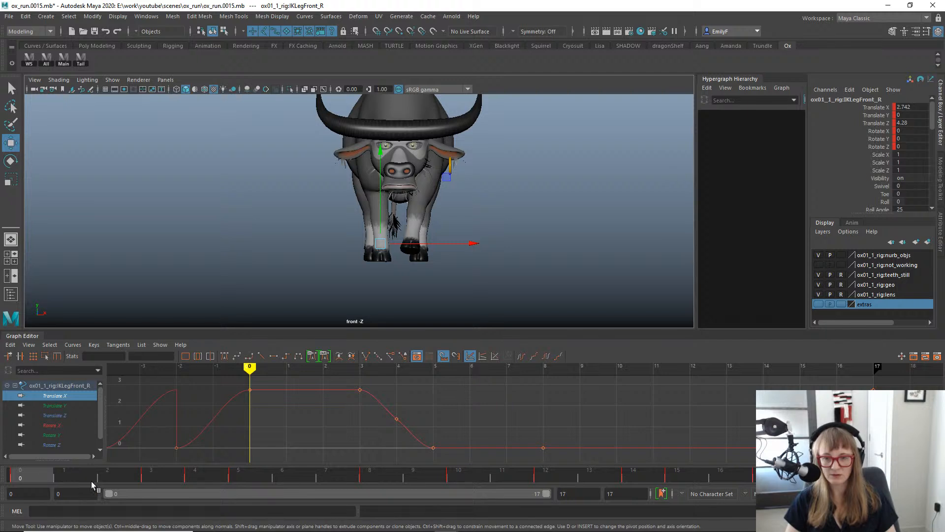
left_click_drag(91, 480, 758, 476)
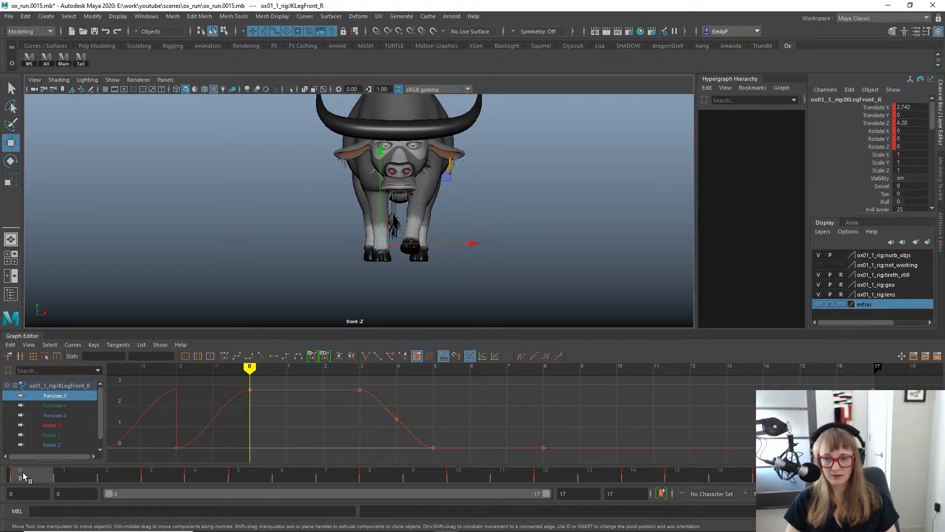
left_click_drag(178, 426, 236, 466)
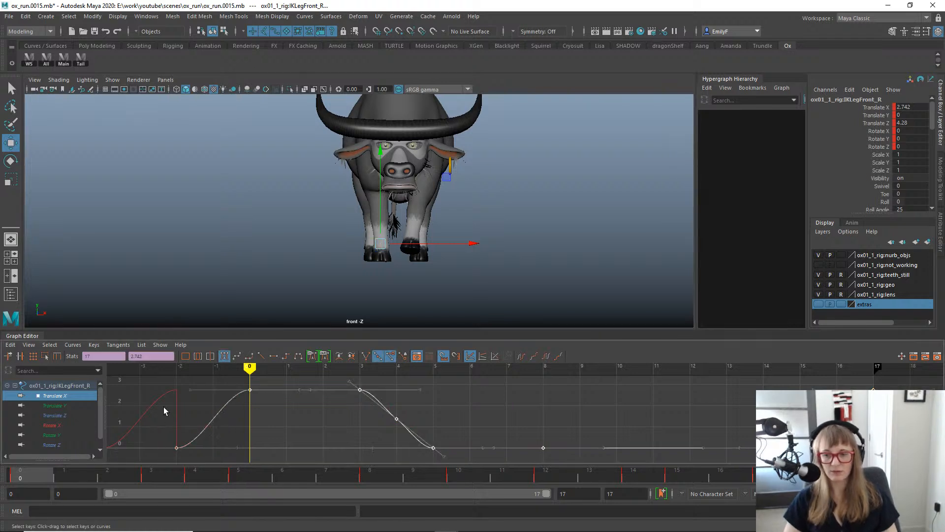
left_click(226, 415)
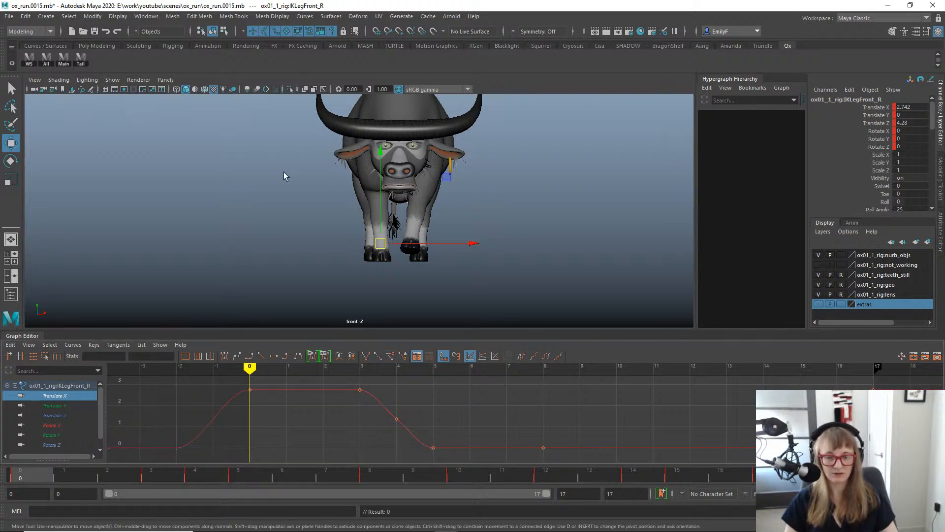
Raise the right front foot's Translate X keys at frames 0, 3 and 17 to 3.067 and scrub through the cycle.
key("alt+v")
left_click(37, 482)
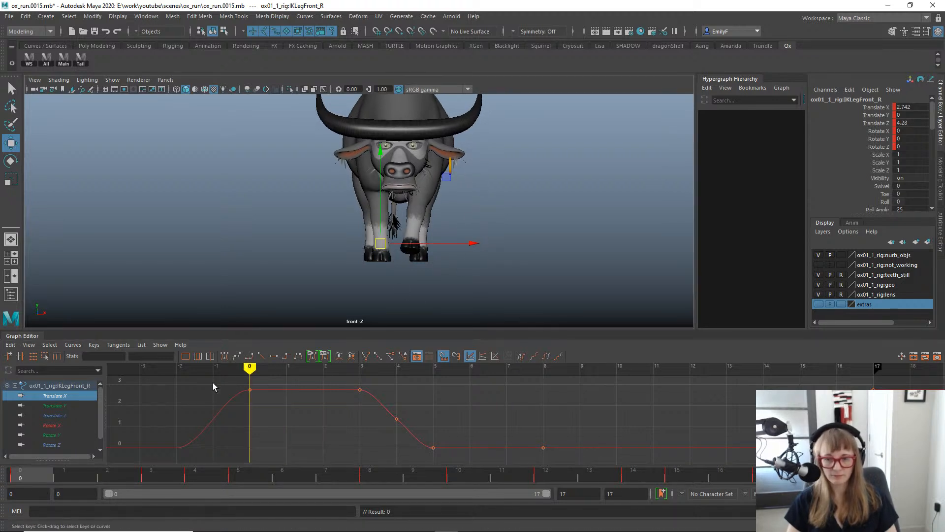
left_click_drag(215, 379, 675, 411)
left_click_drag(929, 404, 928, 404)
middle_click_drag(777, 397, 777, 390, "shift")
mouse_move(40, 480)
left_mouse_down()
mouse_move(308, 476)
mouse_move(22, 478)
left_mouse_up()
left_click_drag(143, 475, 394, 467)
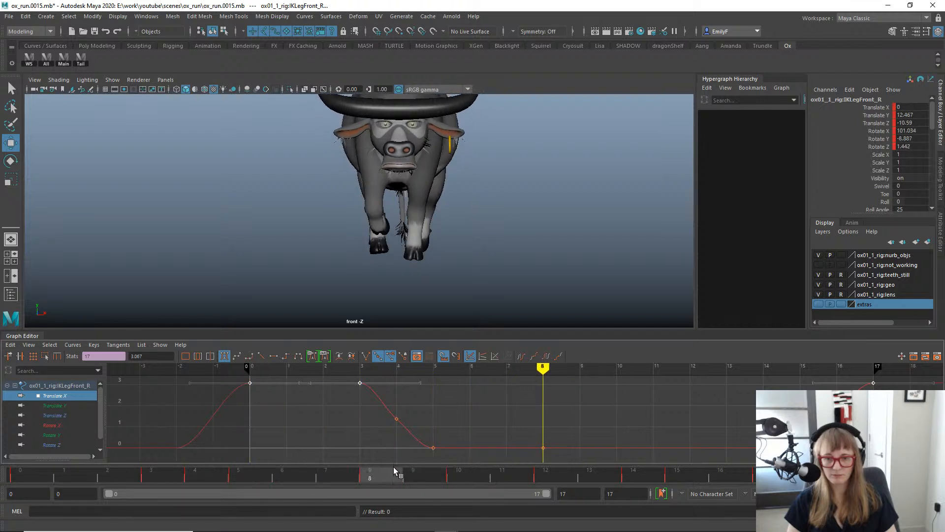
key("e")
left_click_drag(447, 186, 443, 174)
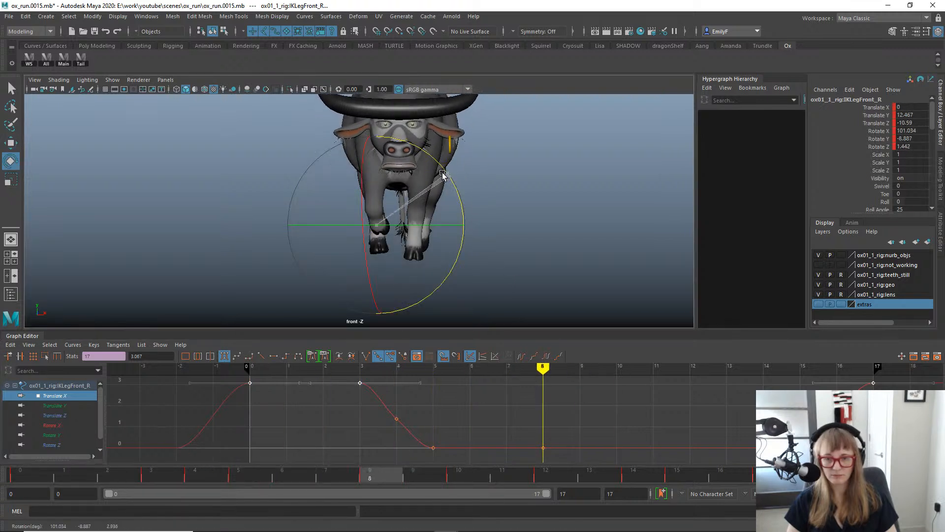
key("ctrl+z")
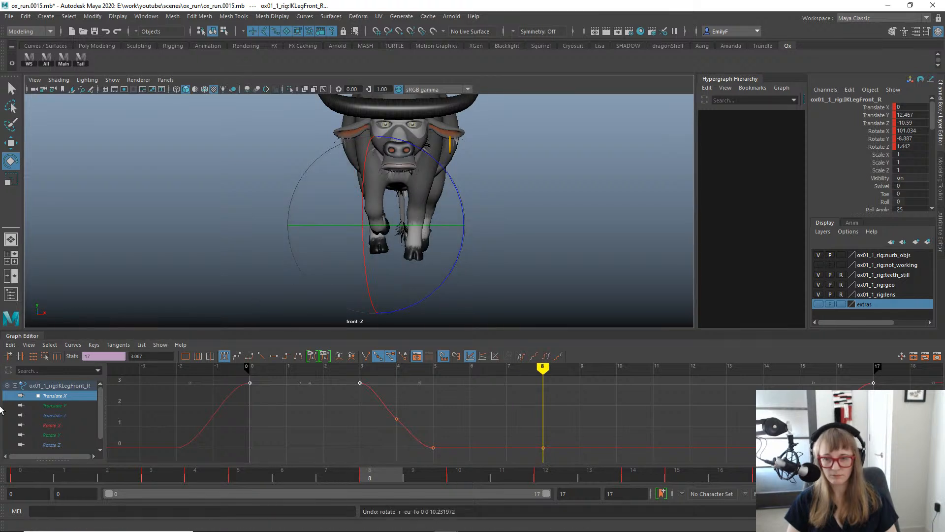
At frame 10, pose the right front foot with Translate X 5.331, Rotate Y -14.317 and Rotate Z 12.638.
left_click_drag(73, 422, 68, 445)
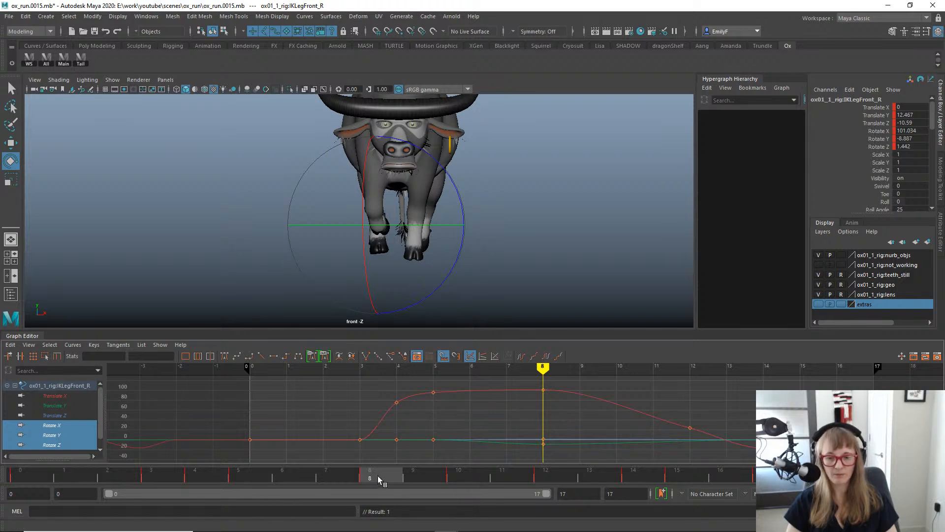
left_click_drag(378, 475, 465, 470)
left_click_drag(447, 270, 477, 231)
key("w")
key("e")
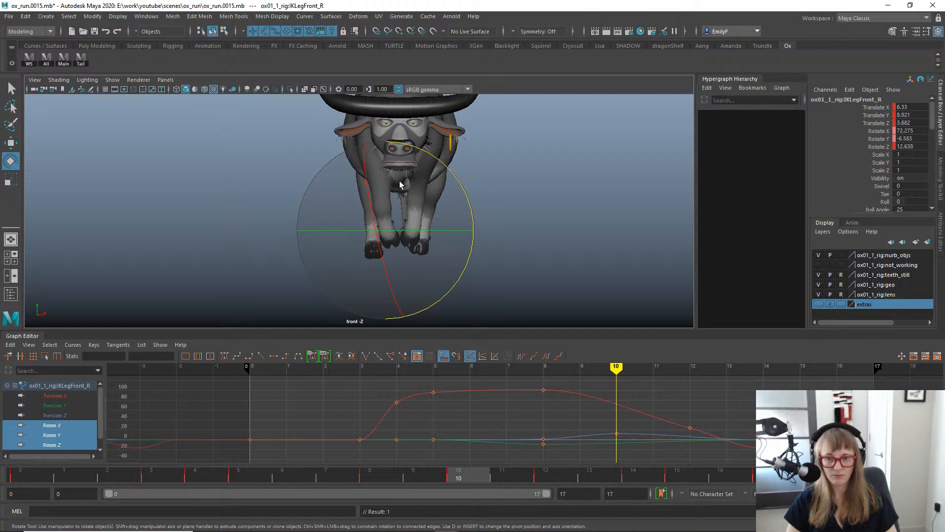
left_click(403, 229)
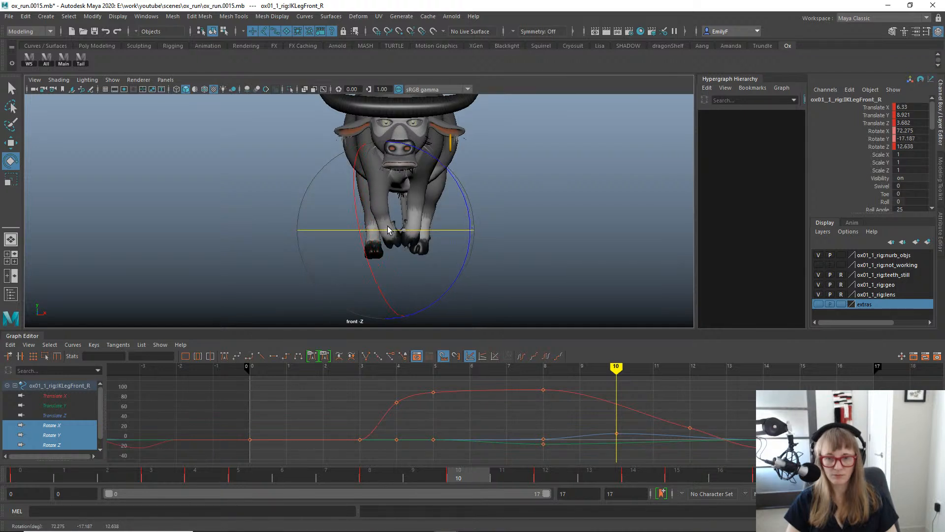
key("w")
left_click_drag(484, 230, 475, 232)
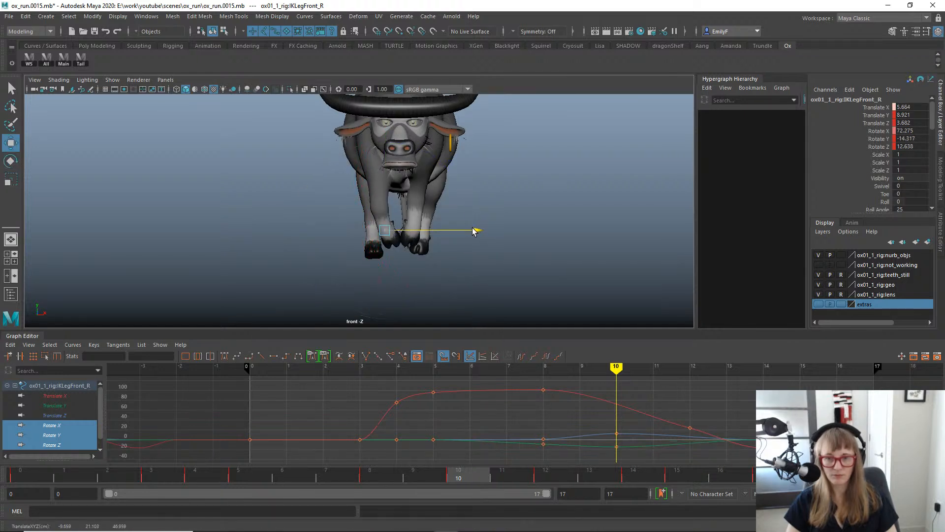
key("q")
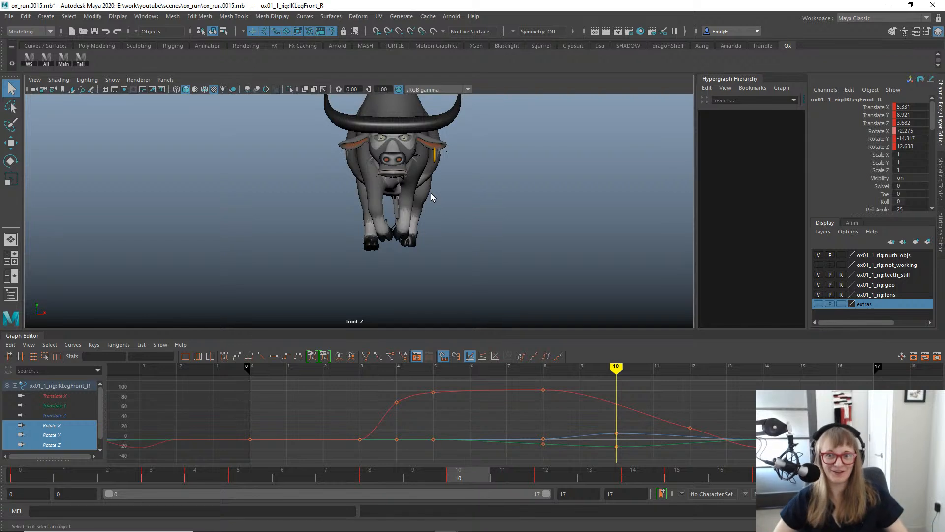
Key the right front foot's Rotate X at frame 10, and copy its end-of-cycle pose to frame 14 with Translate X 3.067 and Translate Z 4.28.
key("alt+v")
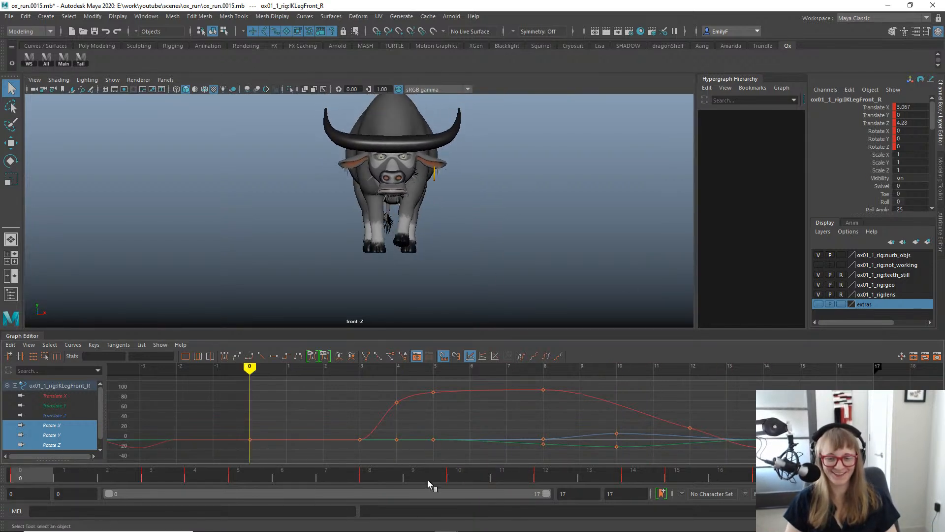
left_click_drag(428, 477, 459, 465)
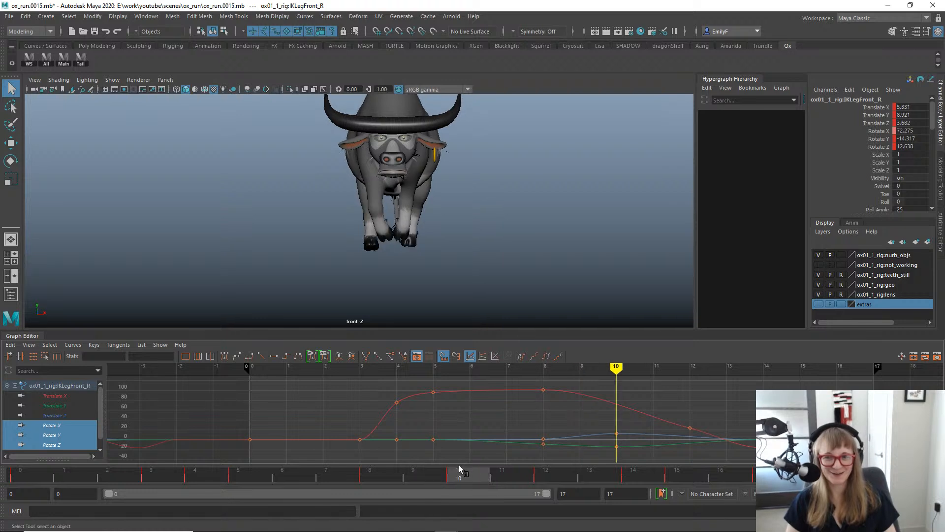
scroll(558, 251, "up", 4)
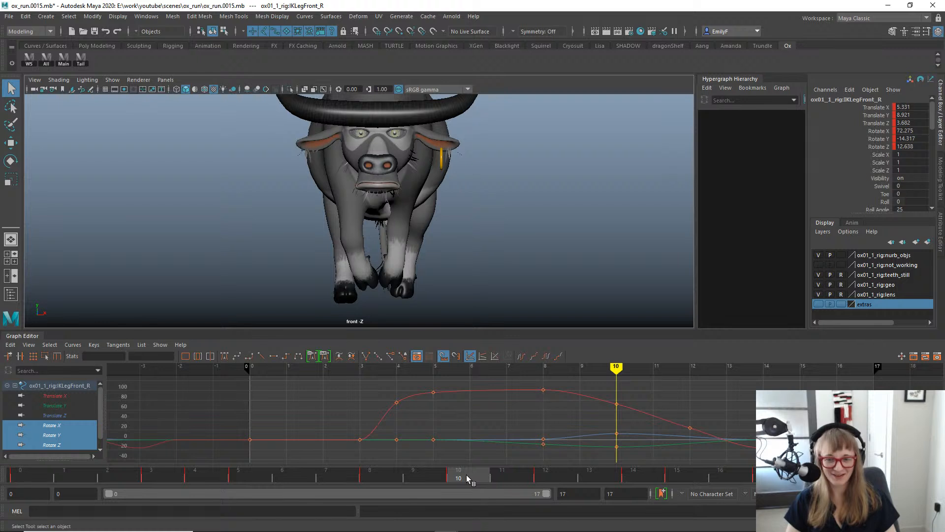
mouse_move(466, 475)
left_mouse_down()
mouse_move(447, 471)
mouse_move(577, 469)
mouse_move(717, 489)
mouse_move(607, 477)
mouse_move(761, 475)
mouse_move(638, 476)
left_mouse_up()
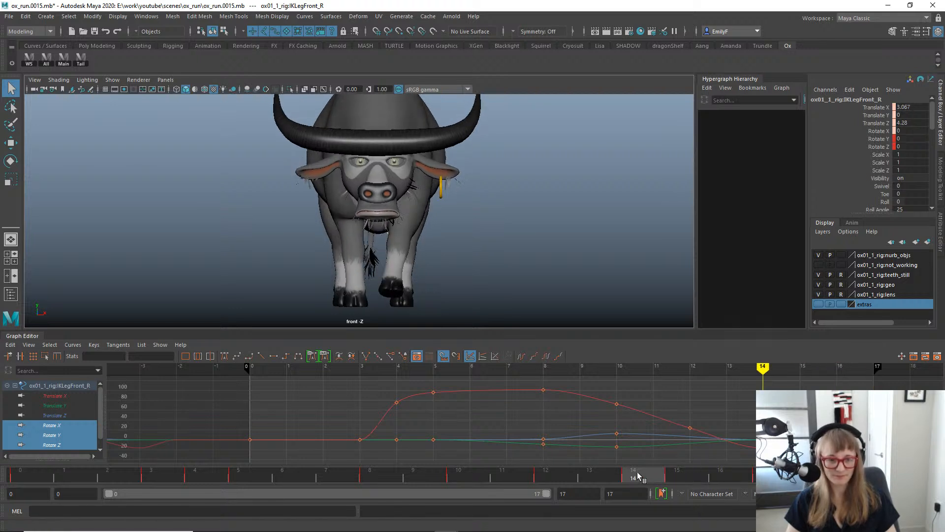
Delete the right front foot's keys at frame 15 and scrub through the end of the cycle.
left_click(677, 477)
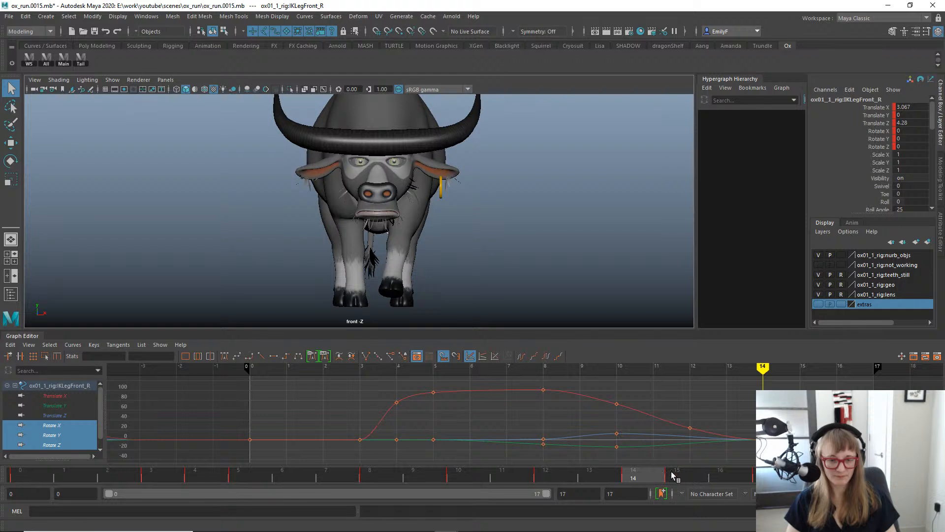
right_click(680, 477)
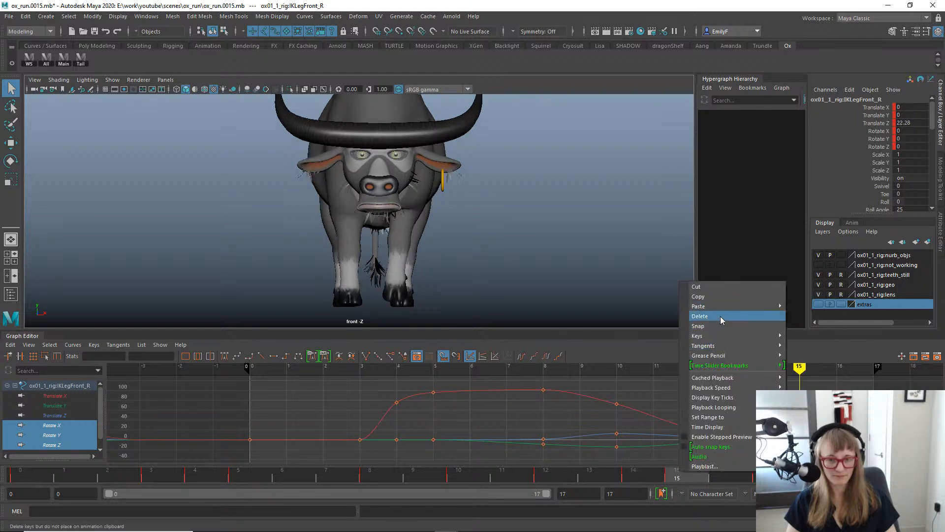
left_click(720, 316)
mouse_move(655, 480)
left_mouse_down()
mouse_move(662, 470)
mouse_move(763, 472)
left_mouse_up()
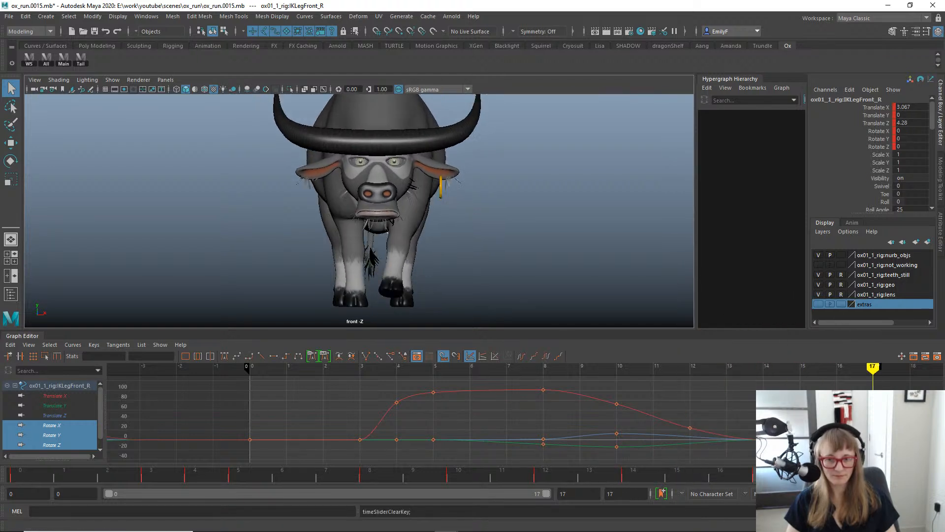
mouse_move(81, 473)
left_mouse_down()
mouse_move(483, 497)
mouse_move(94, 434)
mouse_move(142, 420)
mouse_move(230, 422)
mouse_move(215, 422)
left_mouse_up()
left_click_drag(351, 392, 417, 418)
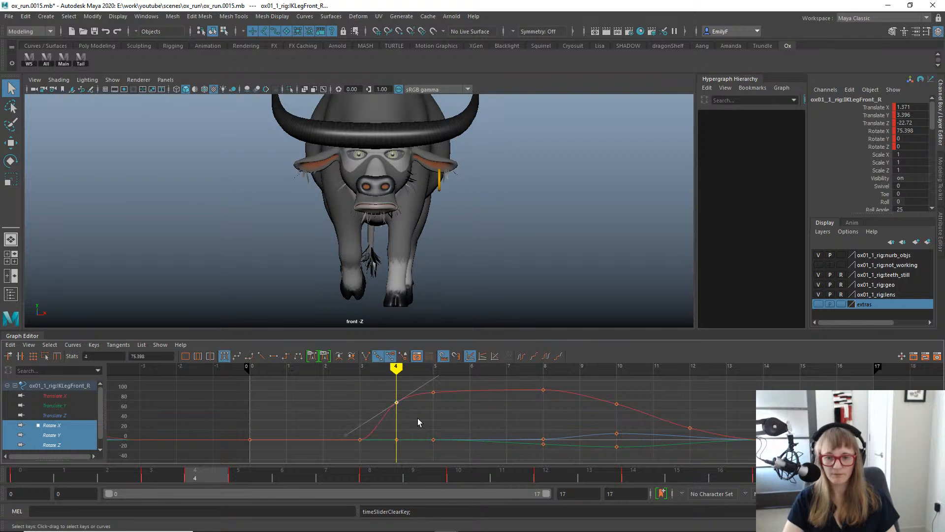
key("ctrl+z")
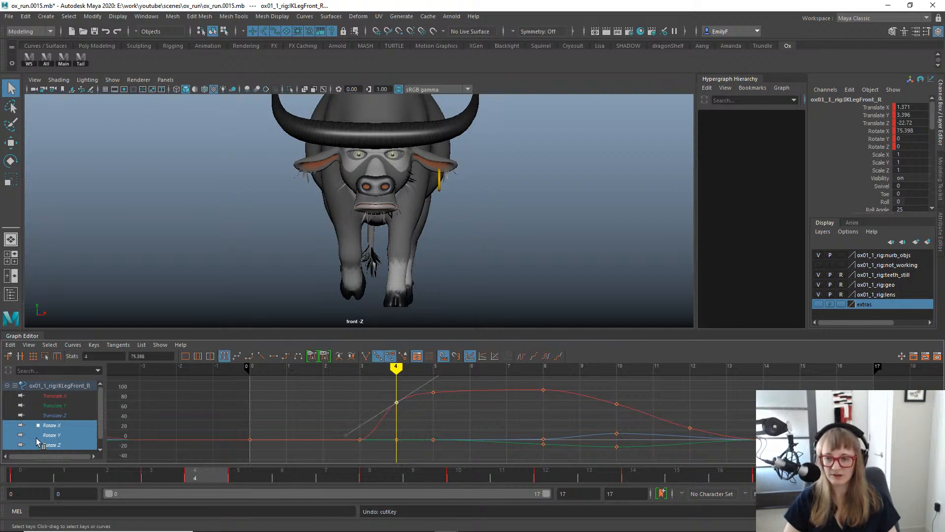
Delete the right front foot's Translate X keys at frames 4, 5 and 8 and check the motion up to frame 8.
left_click(54, 396)
key("f")
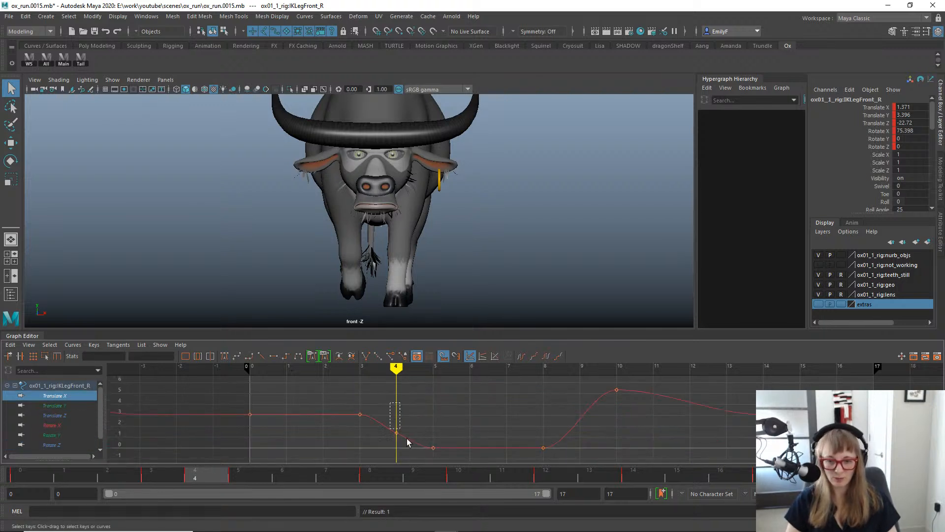
left_click_drag(407, 438, 462, 454)
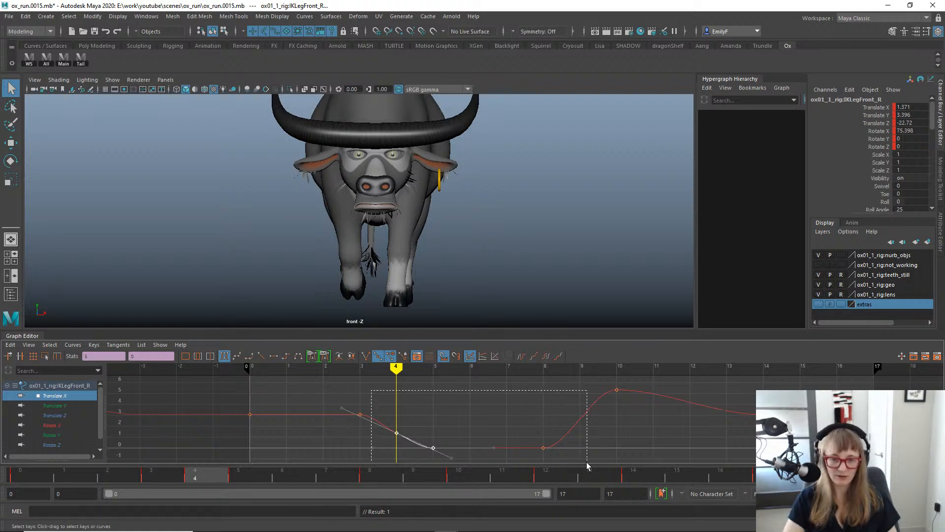
key("Delete")
left_click_drag(112, 476, 384, 449)
Delete the right front foot's Rotate Y keys at frames 5 and 8.
key("e")
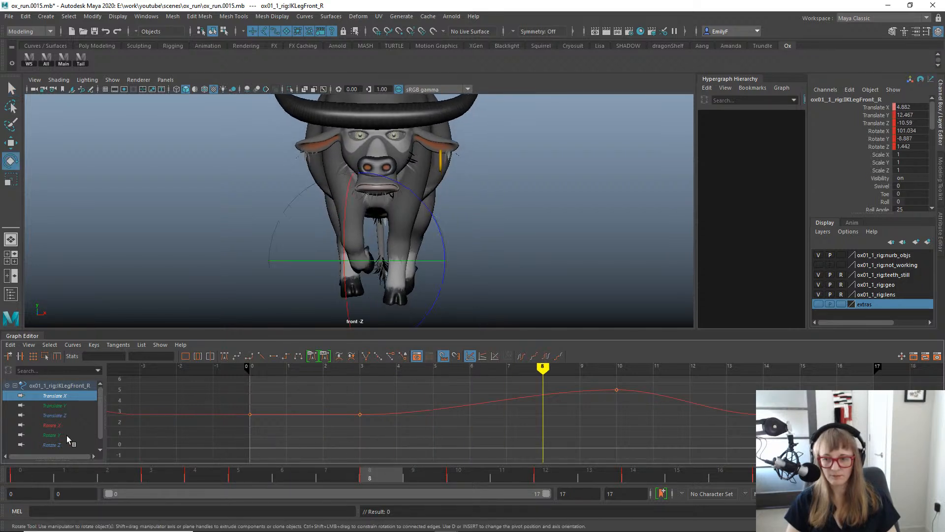
left_click(54, 435)
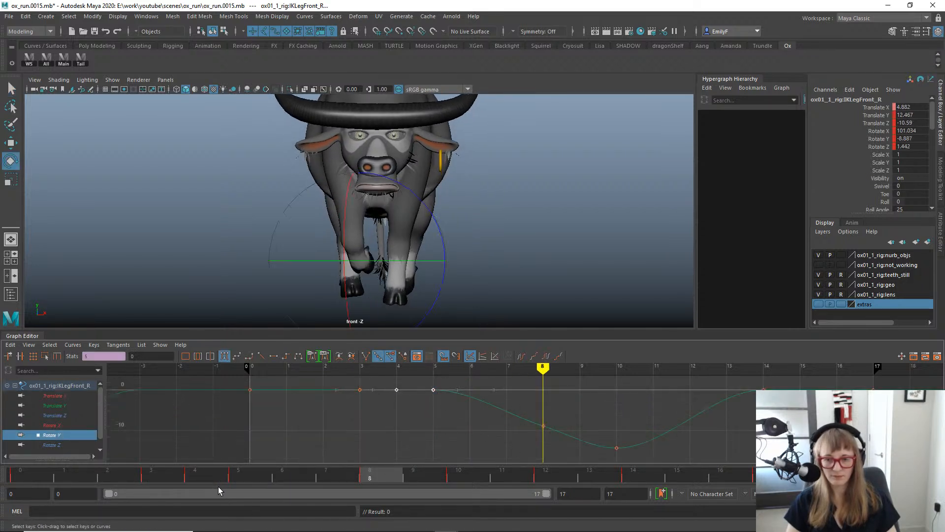
left_click_drag(212, 475, 248, 456)
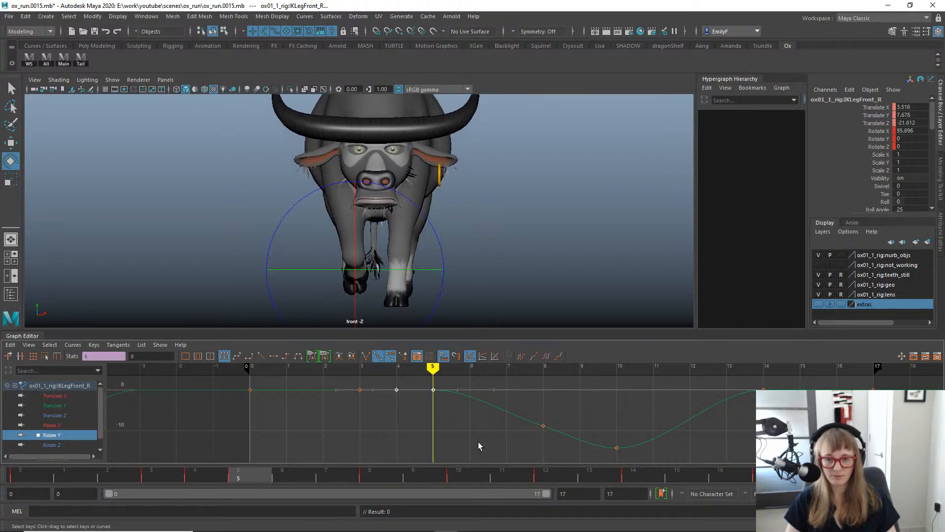
left_click_drag(472, 426, 411, 381)
left_click_drag(567, 452, 568, 454)
key("Delete")
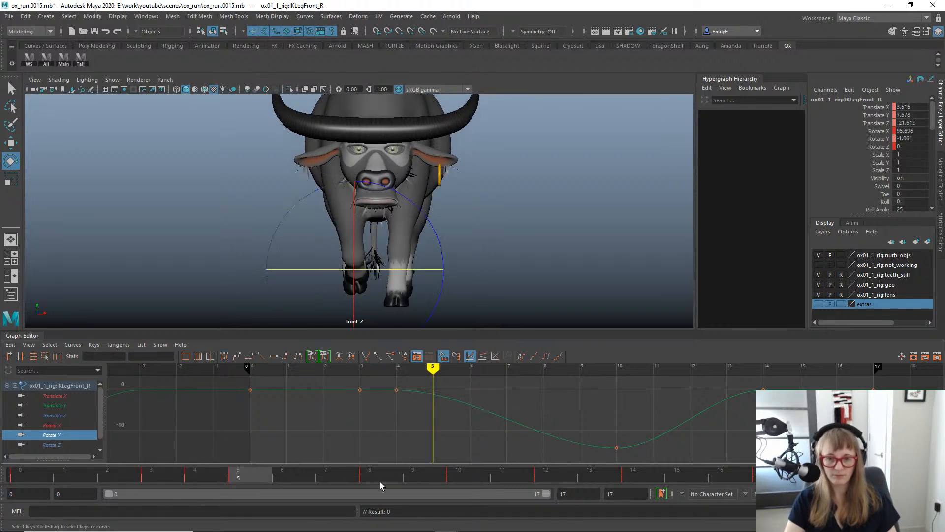
Display the rig's control curves at frame 4 and frame the ox's front feet.
left_click_drag(156, 480, 217, 425)
key("alt+1")
middle_click_drag(355, 250, 372, 217, "alt")
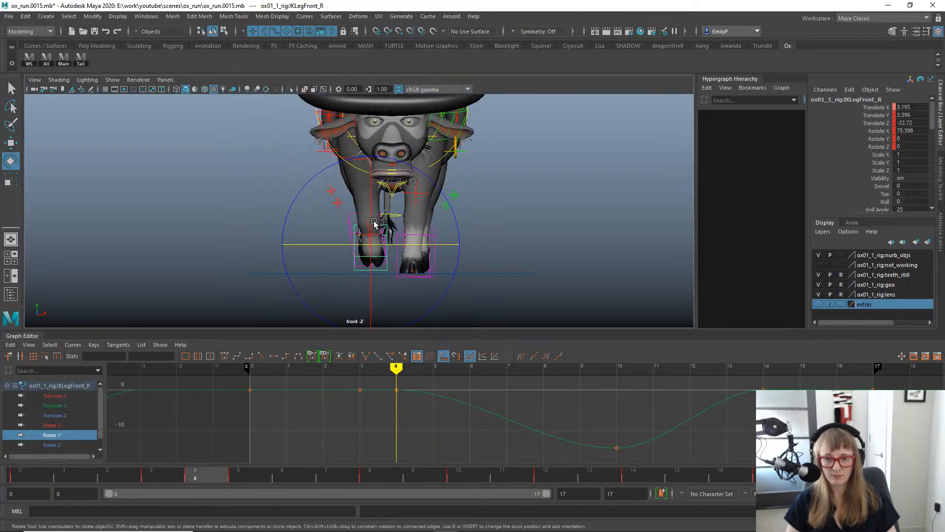
key("q")
left_click(369, 235)
key("w")
left_click_drag(401, 235, 400, 234)
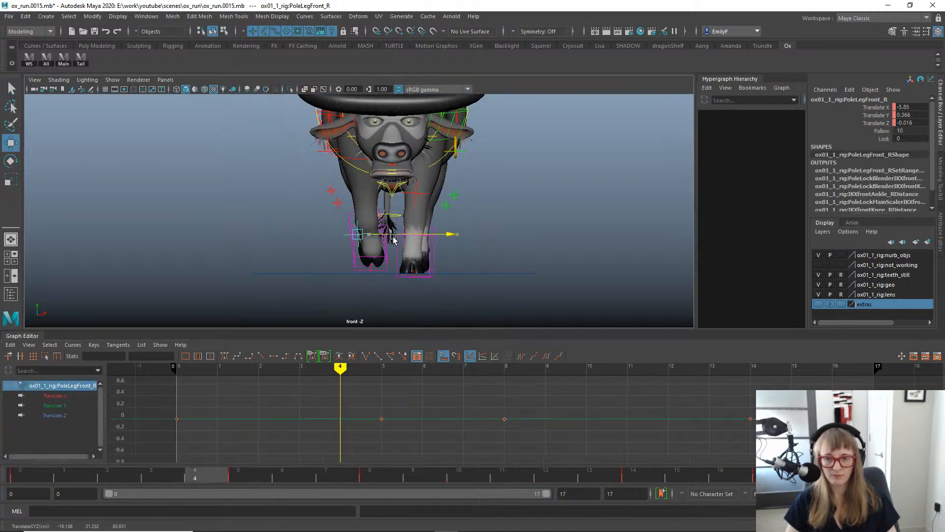
key("ctrl+z")
Reselect the right front foot control and scrub through the cycle to frame 16.
key("q")
left_click(364, 266)
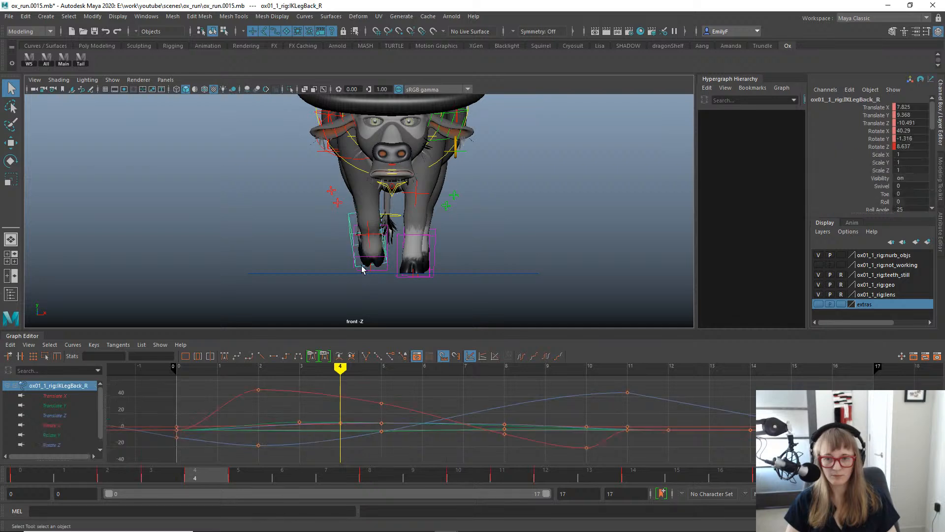
left_click(382, 273)
key("e")
left_click_drag(146, 482, 737, 443)
Lower the right front foot's Rotate Y keys at frames 0, 3, 4, 14 and 17 to about -8.4.
left_click(54, 435)
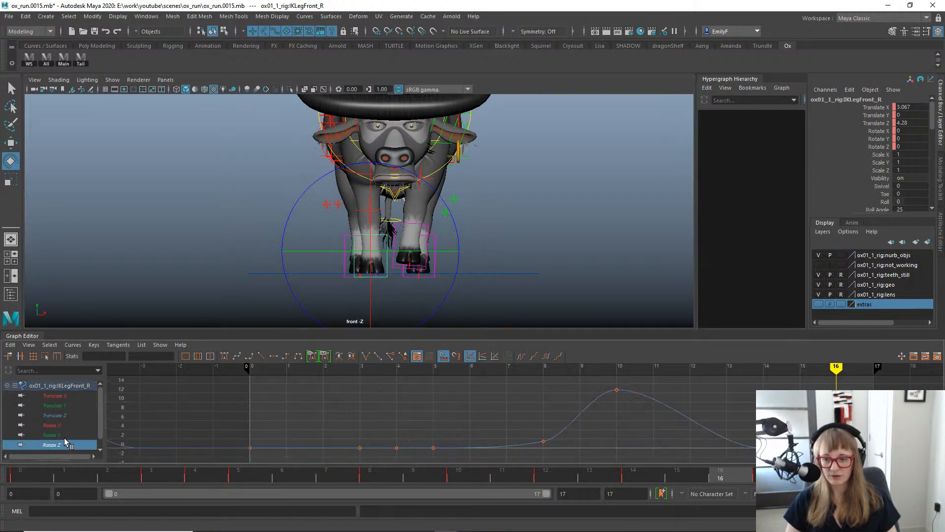
key("f")
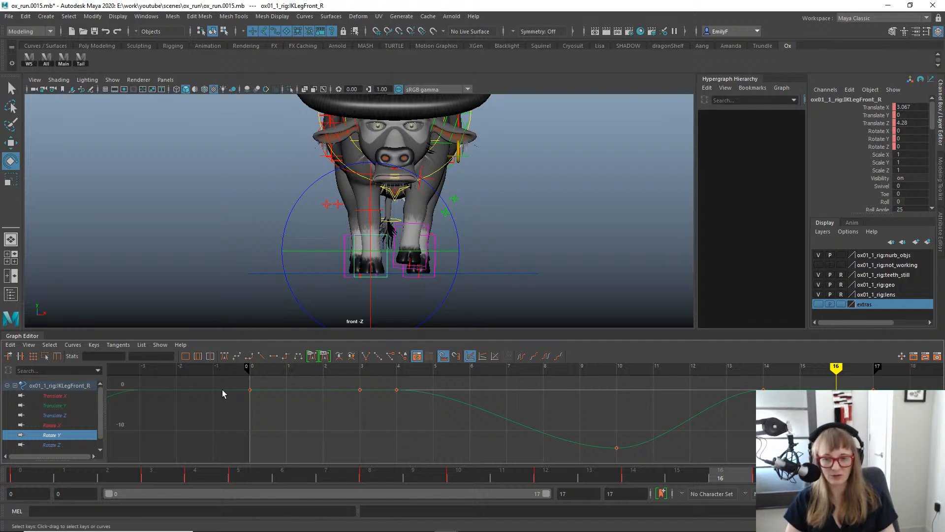
left_click_drag(389, 420, 401, 419)
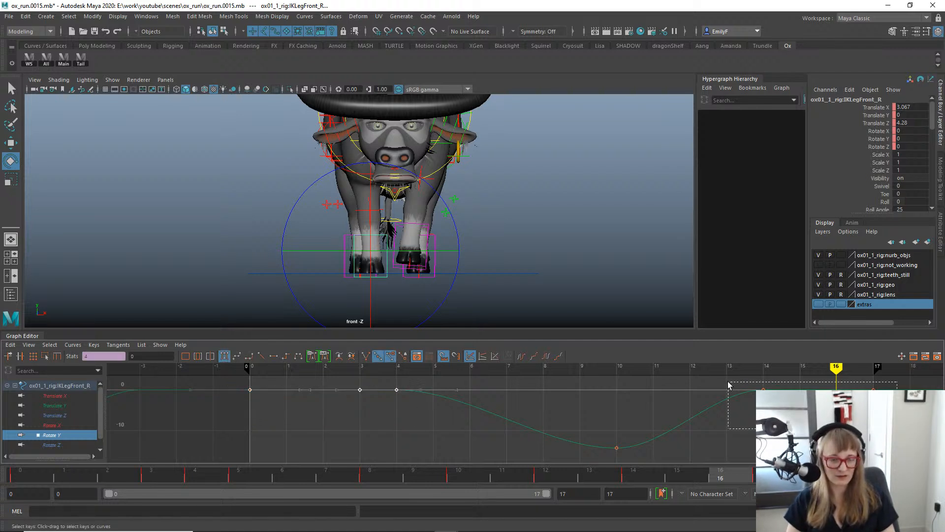
left_click_drag(149, 370, 149, 370)
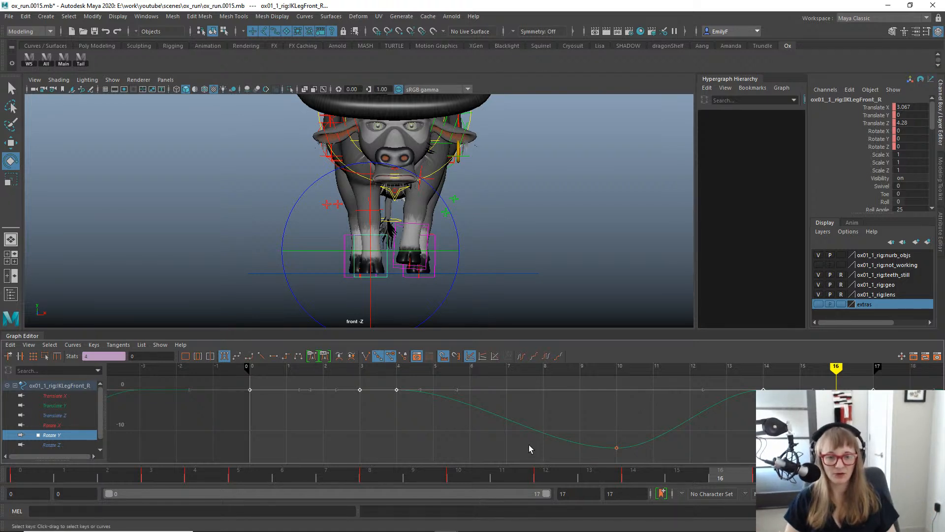
key("w")
mouse_move(399, 441)
middle_mouse_down()
mouse_move(401, 421)
mouse_move(400, 443)
mouse_move(407, 434)
mouse_move(411, 446)
middle_mouse_up()
key("alt+1")
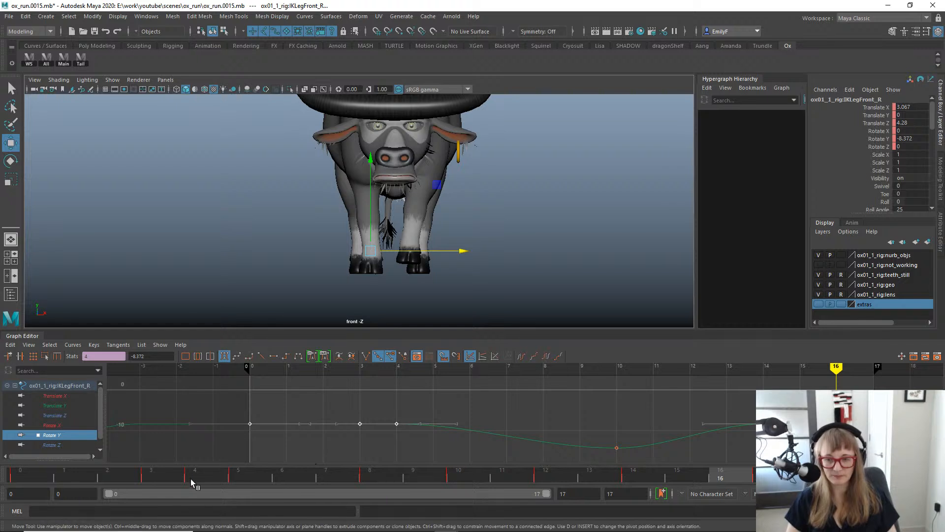
Lower the right back foot's Rotate Y keys at frames 0, 12 and 17 to about -5.9.
left_click_drag(69, 477, 24, 322)
key("alt+1")
scroll(327, 266, "up", 3)
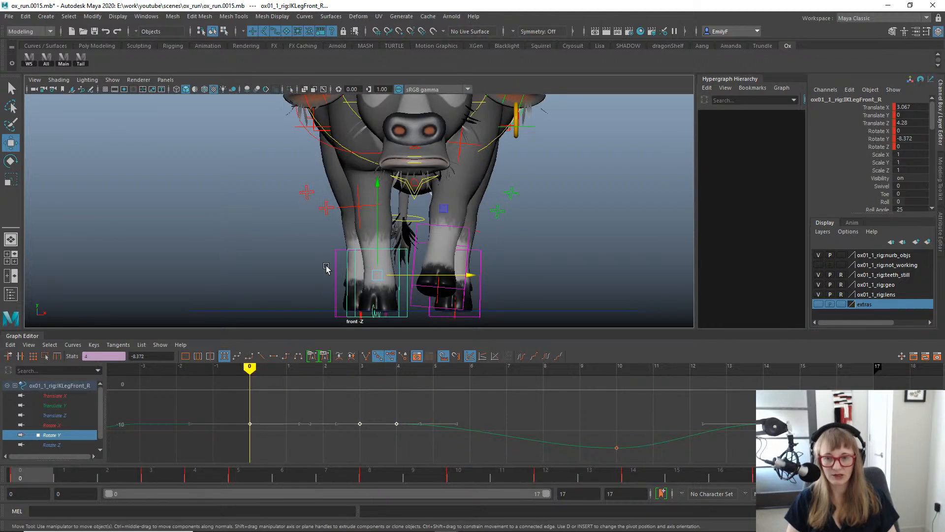
left_click(339, 266)
key("e")
left_click(52, 435)
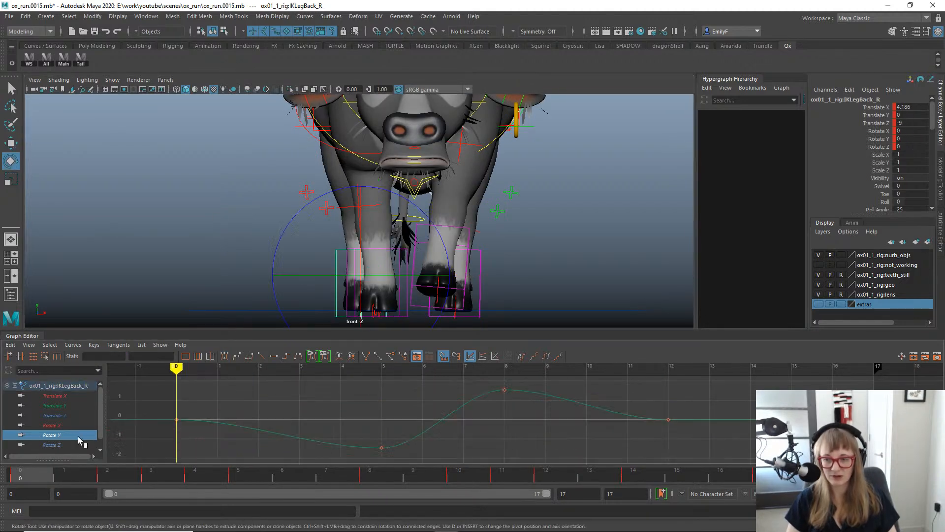
key("f")
left_click_drag(64, 475, 643, 485)
left_click_drag(597, 384, 766, 438)
left_click(296, 419, "shift")
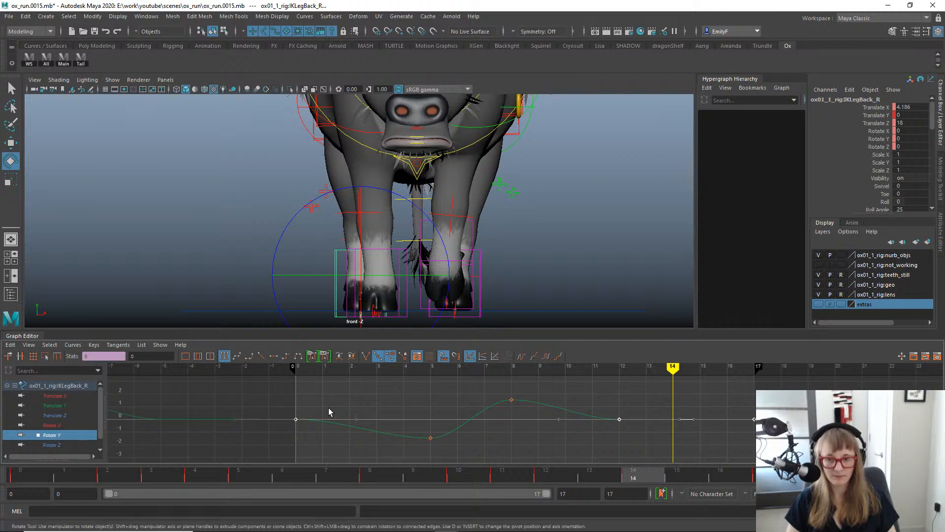
middle_click_drag(331, 412, 333, 447, "shift")
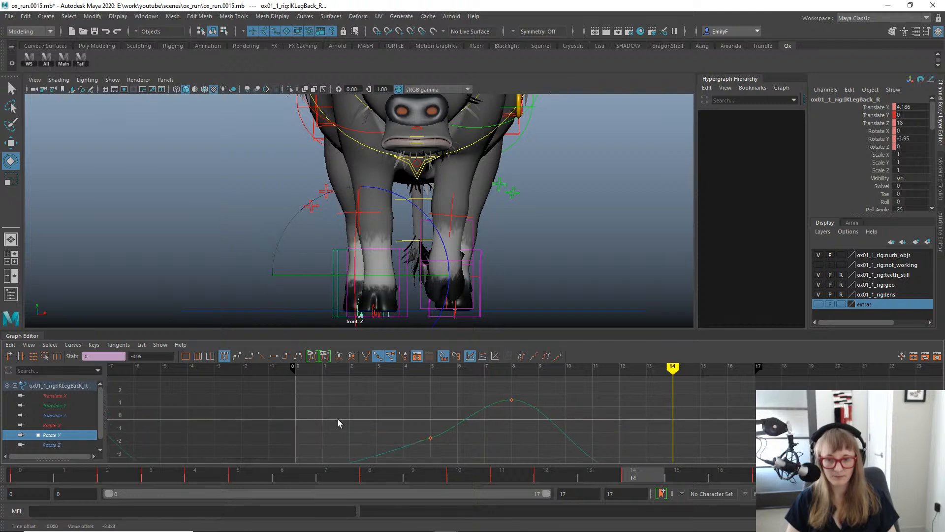
middle_click_drag(485, 459, 487, 432, "alt")
scroll(484, 417, "down", 4)
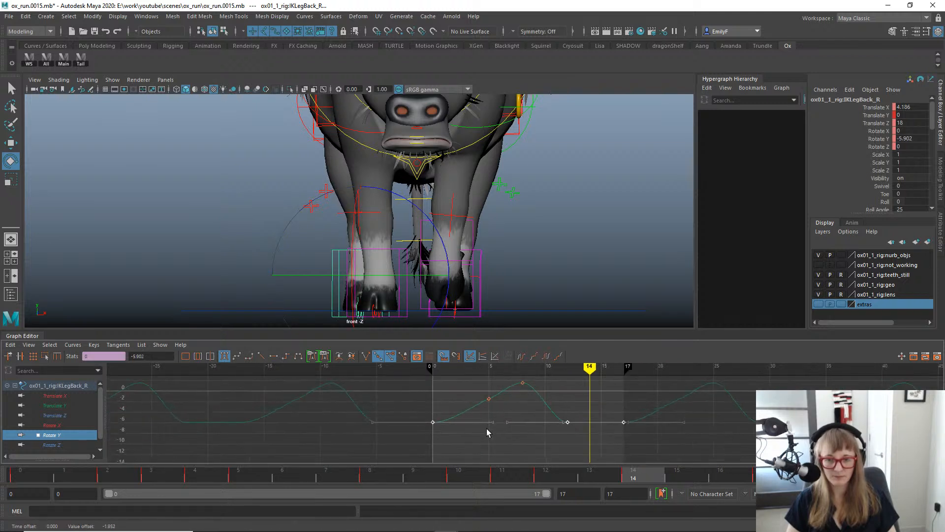
Play back the cycle and lower the right back foot's selected Rotate Y contact keys further to about -6.8.
key("q")
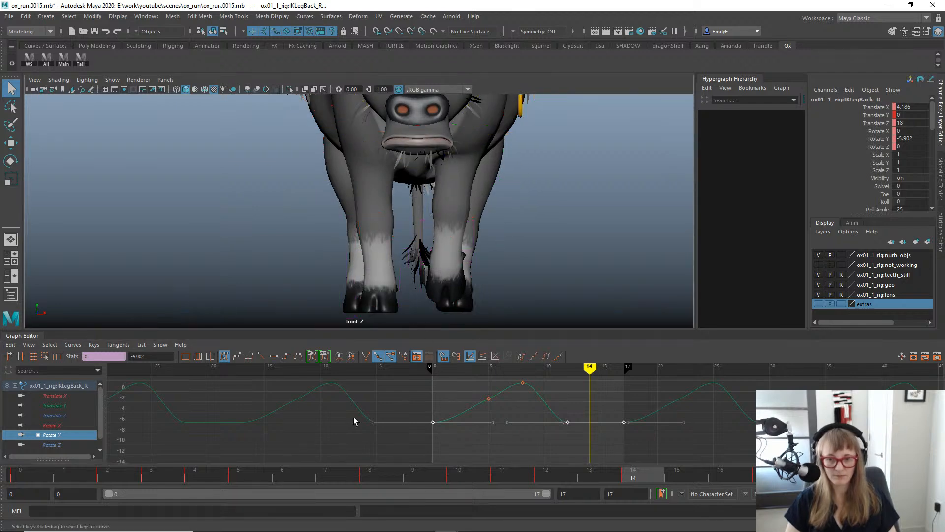
key("alt+v")
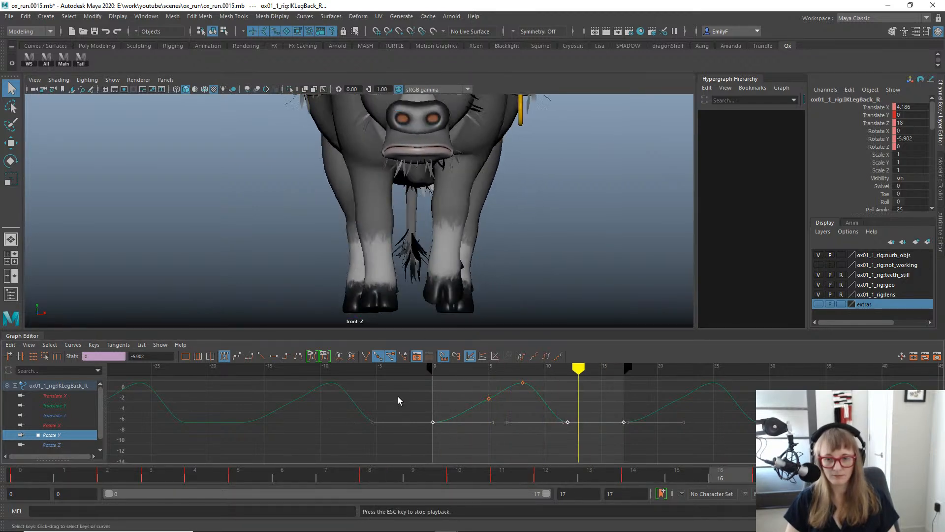
key("Escape")
left_click_drag(351, 474, 382, 473)
key("w")
middle_click_drag(462, 418, 449, 433, "shift")
Delete the right back foot's Rotate Y key at frame 5, lower its frame 8 key to about -8.4 and play back the cycle.
left_click_drag(231, 480, 382, 430)
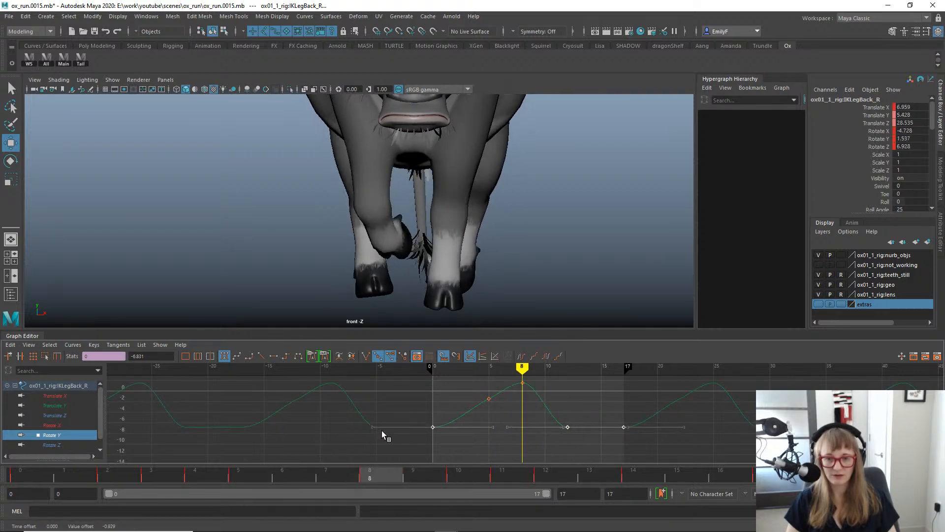
left_click_drag(535, 413, 536, 414)
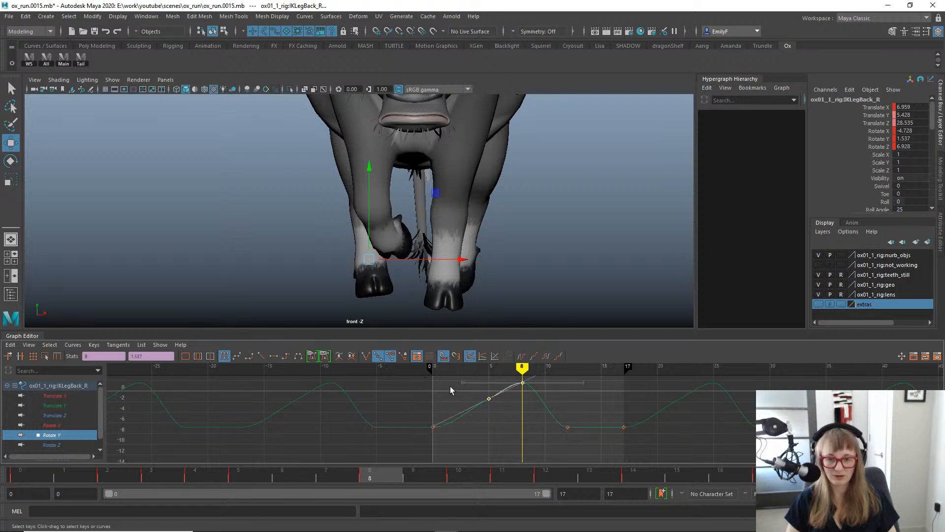
left_click_drag(450, 387, 501, 416)
key("Delete")
left_click_drag(478, 376, 547, 399)
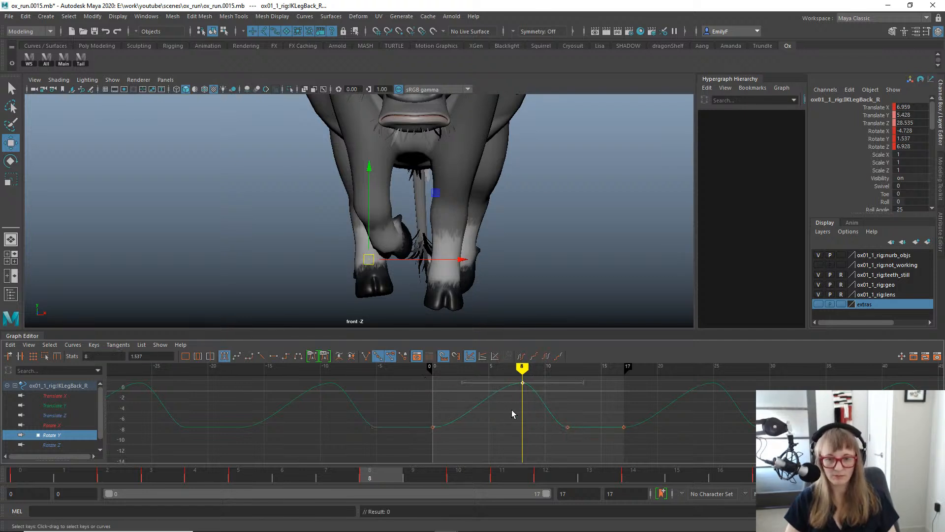
middle_click_drag(511, 412, 508, 440)
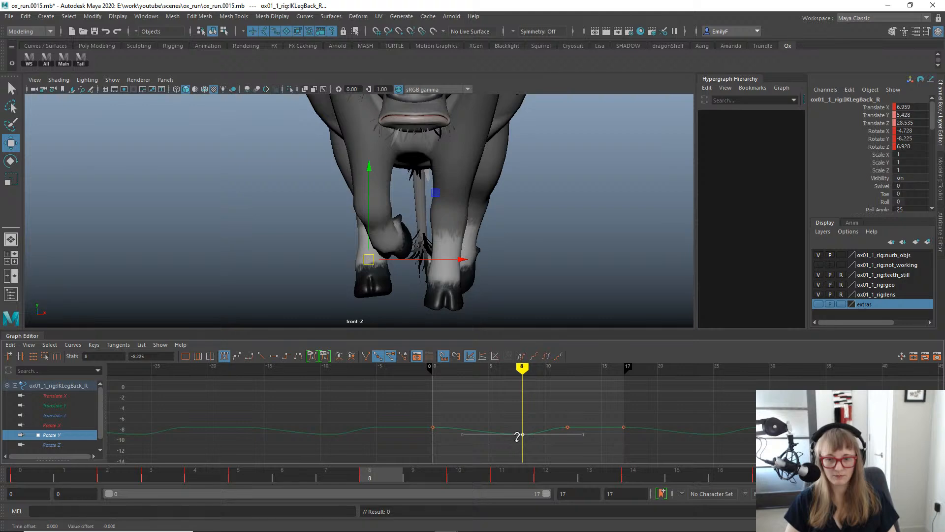
key("q")
key("alt+v")
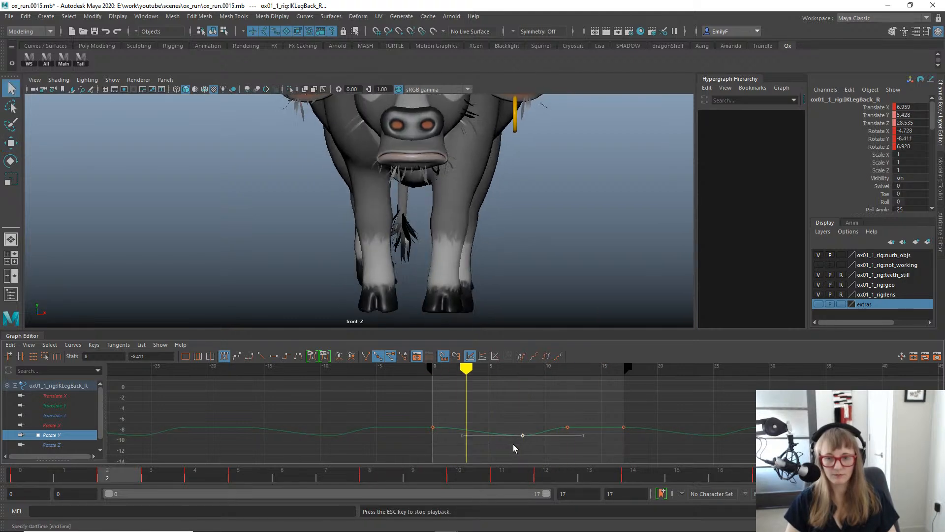
key("Escape")
Key the right back foot at frame 5 with Rotate Y about -2.6 and delete its Rotate Y key at frame 8, checking the playback.
left_click_drag(37, 474, 250, 472)
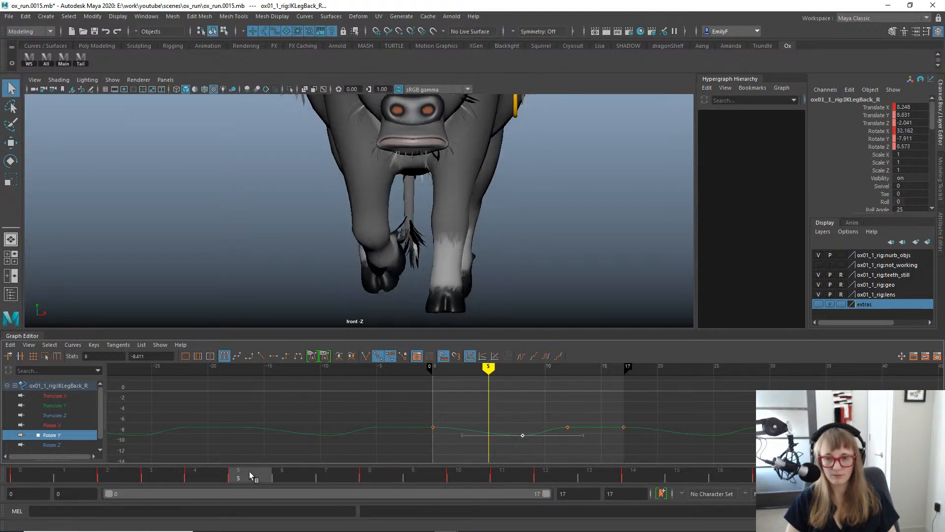
key("e")
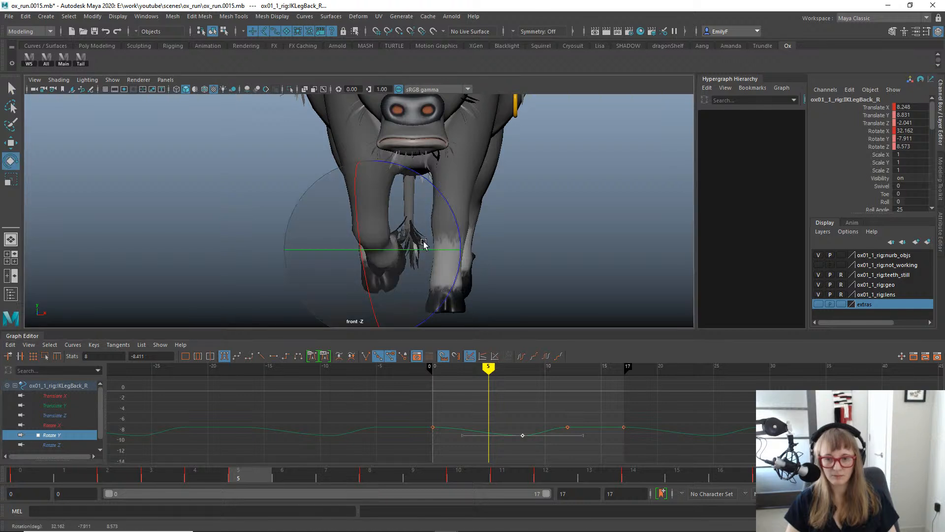
left_click_drag(426, 244, 415, 250)
key("s")
key("q")
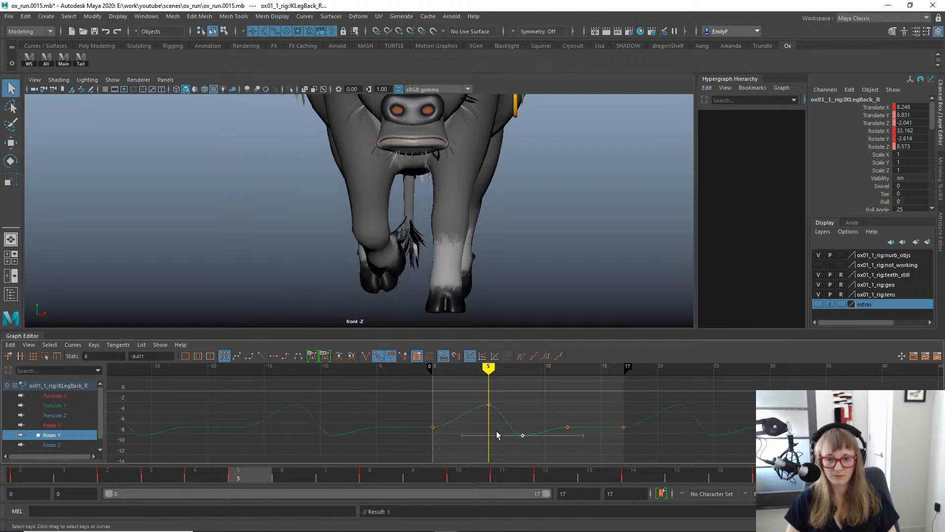
key("Delete")
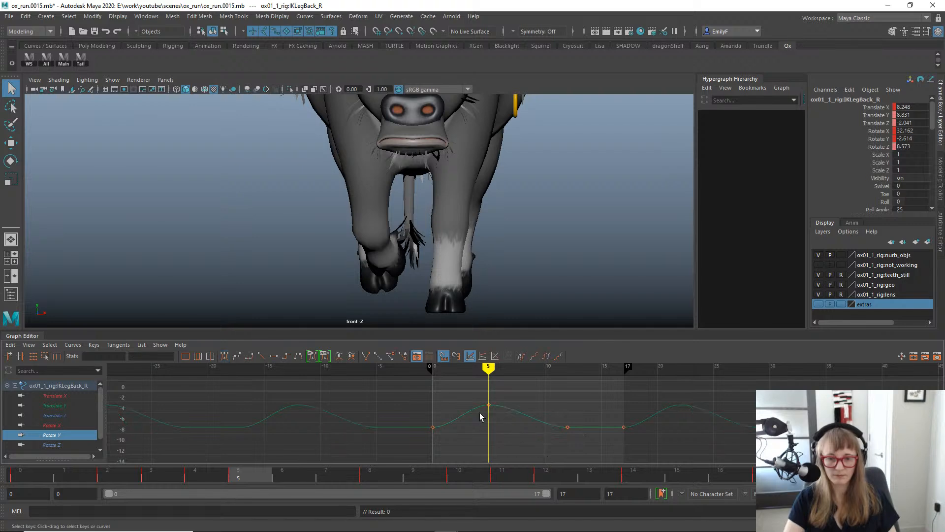
key("alt+v")
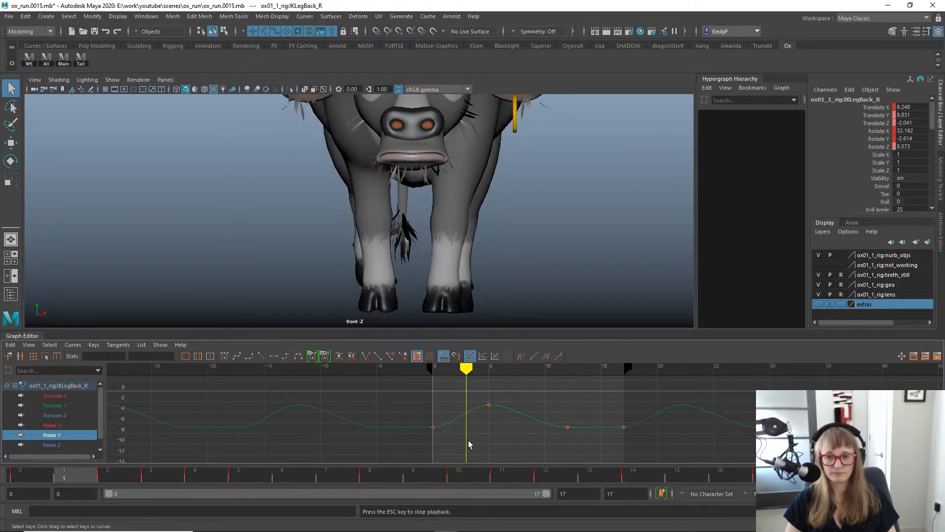
key("Escape")
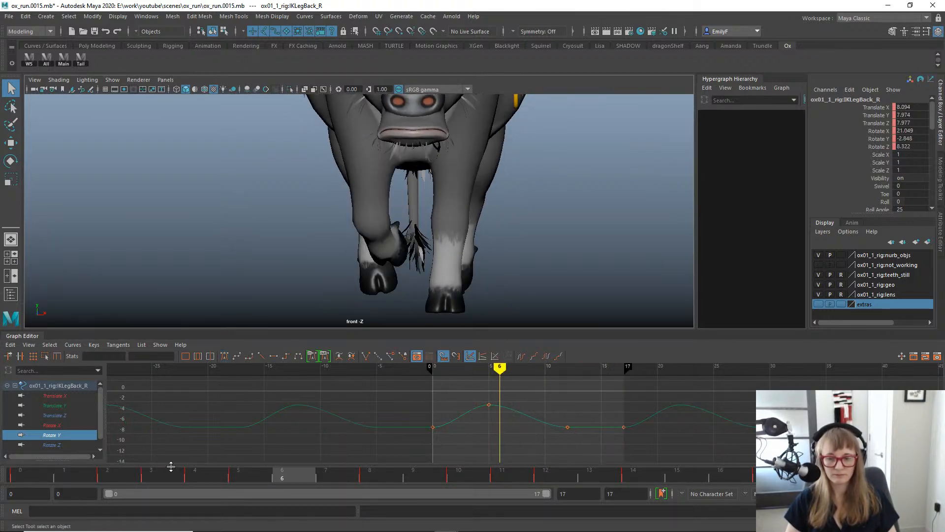
Raise the left back foot's Rotate Y keys at frames 0, 3, 15 and 17 together, to about 5 at frame 0, and play back the cycle.
left_click_drag(120, 474, 3, 476)
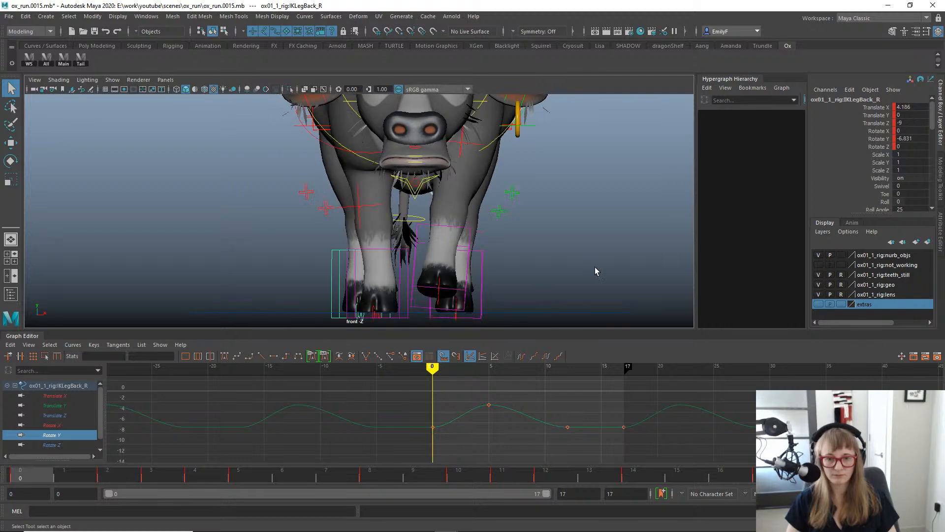
left_click(500, 282)
key("e")
left_click(55, 435)
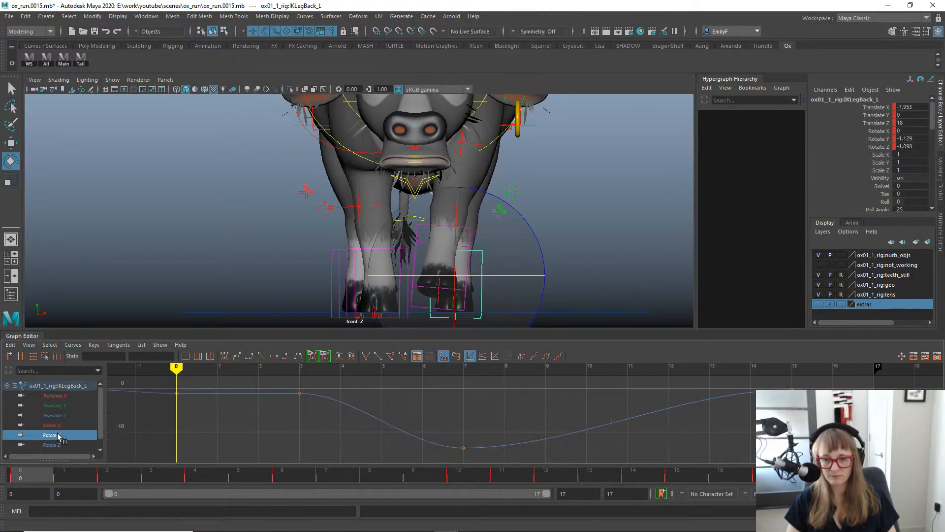
scroll(293, 412, "down", 5)
left_click_drag(323, 384, 475, 431)
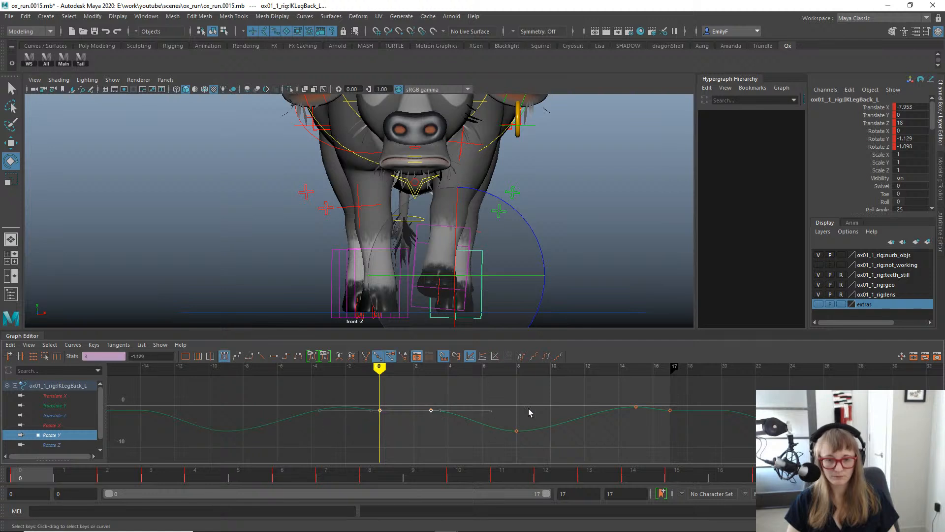
left_click_drag(708, 442, 603, 388, "shift")
middle_click_drag(659, 423, 664, 402)
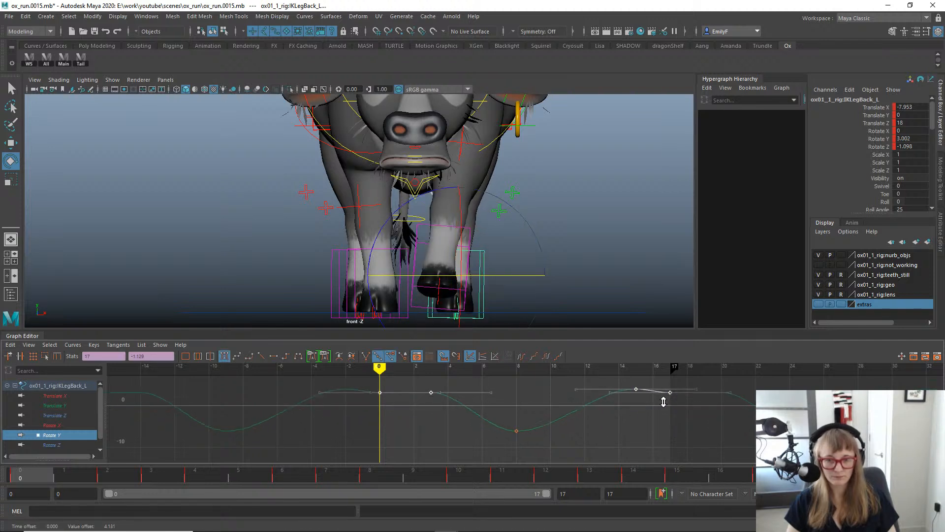
middle_click_drag(660, 439, 660, 429)
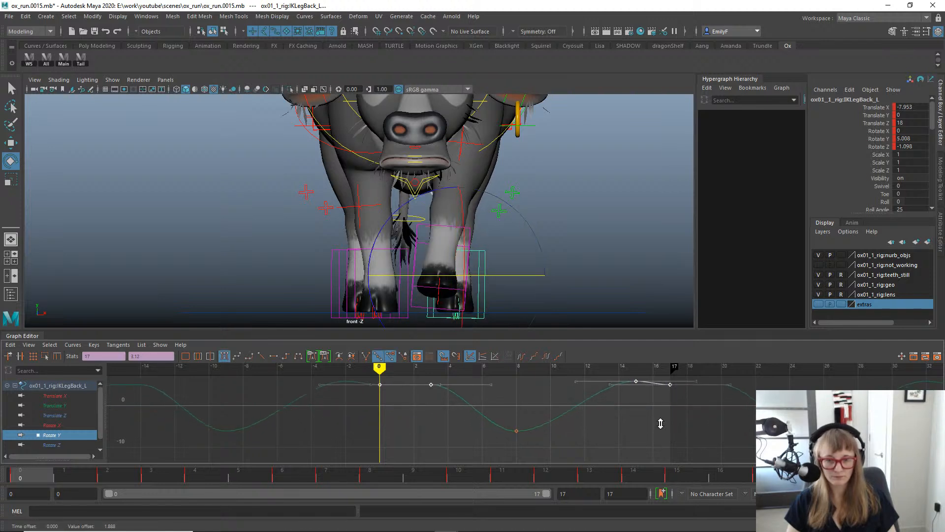
key("q")
key("alt+v")
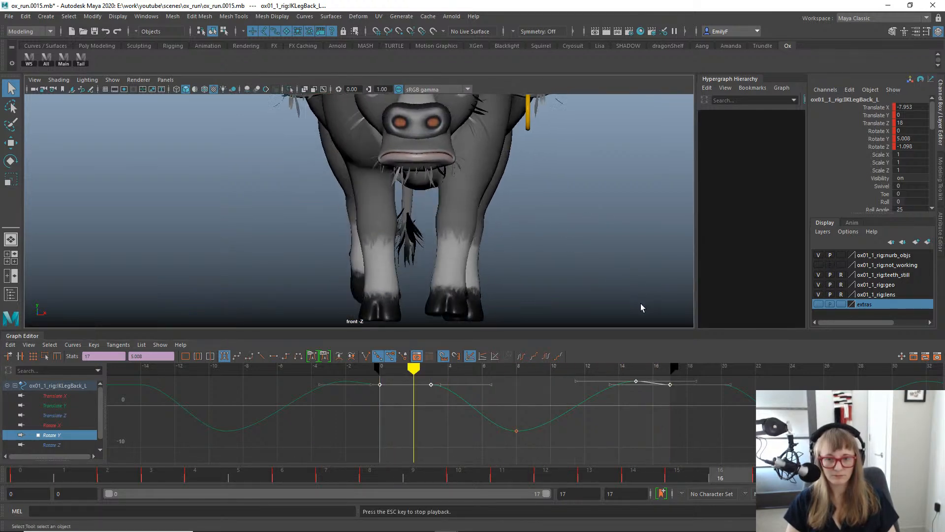
key("alt+v")
Raise the right back foot's Translate X keys at frames 5 and 8 by about 1 unit.
left_click_drag(76, 476, 336, 303)
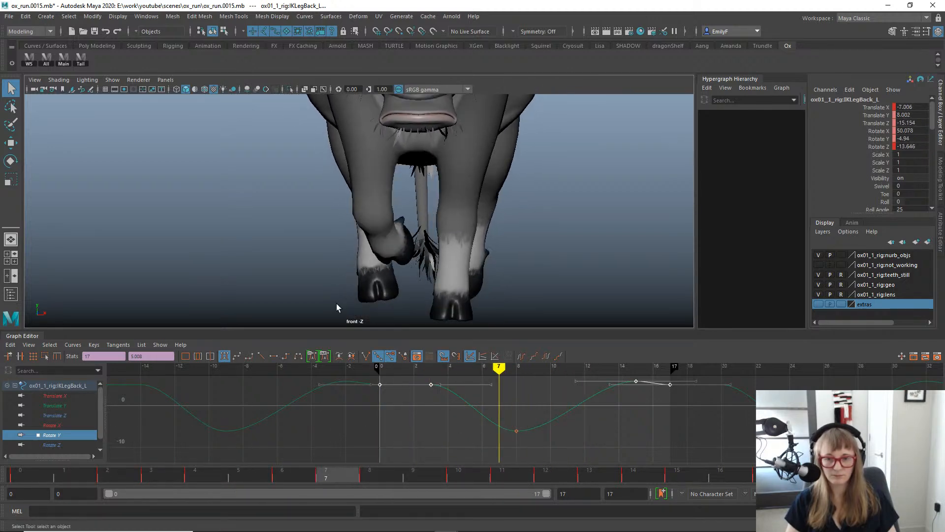
left_click(345, 293)
key("w")
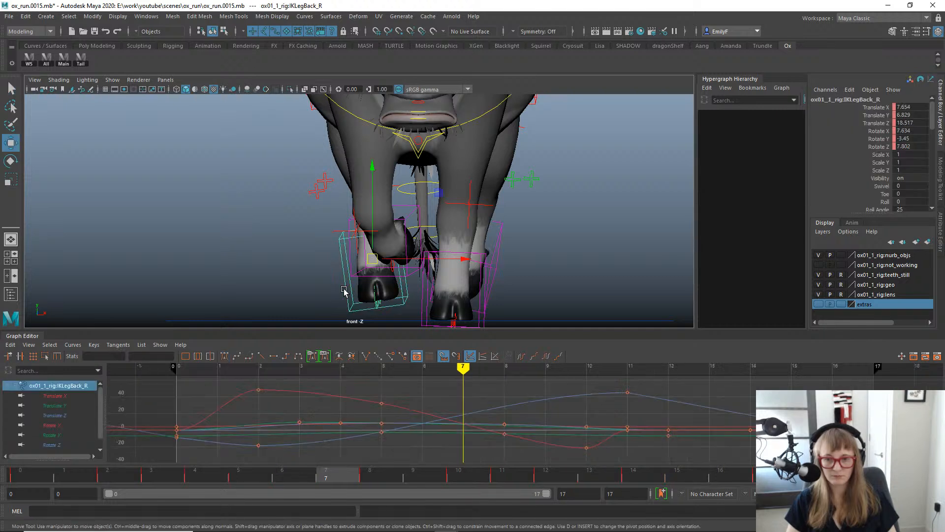
left_click(69, 397)
middle_click_drag(412, 445, 396, 443, "alt")
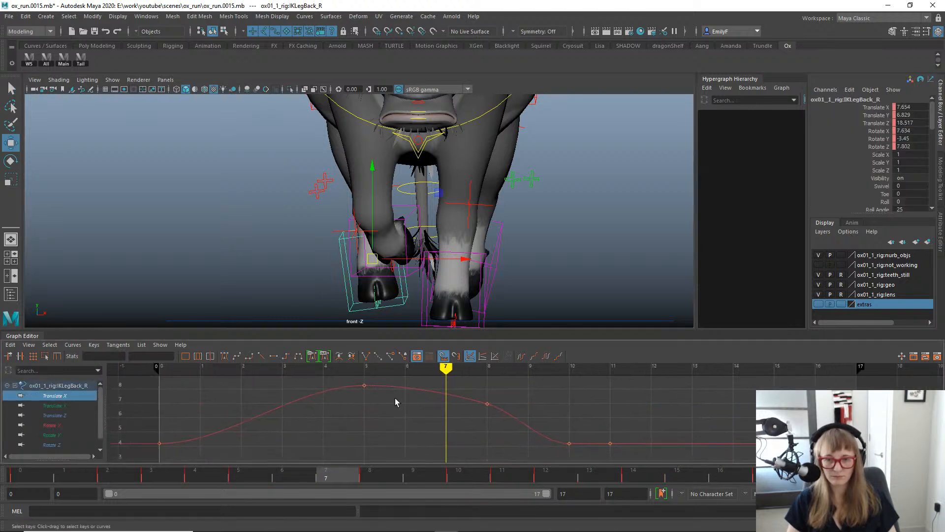
left_click_drag(460, 260, 468, 259)
key("ctrl+z")
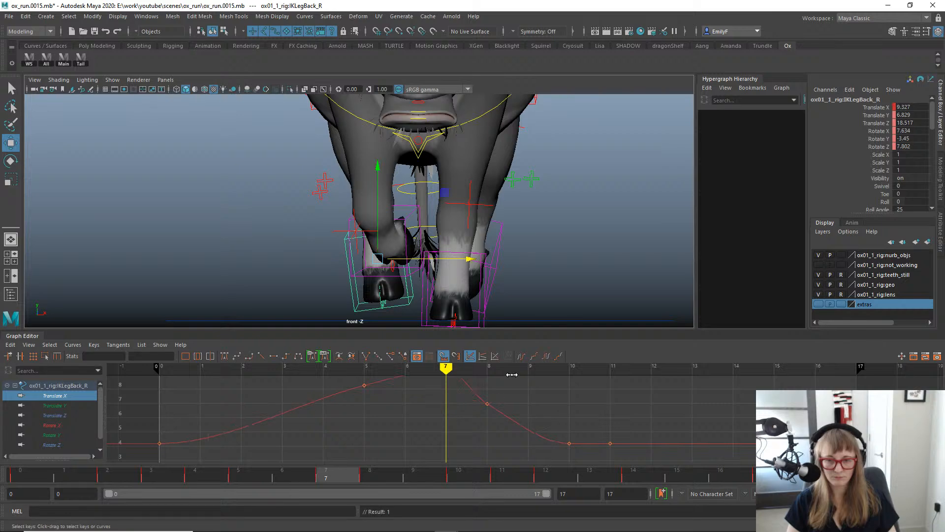
right_click_drag(512, 376, 464, 420, "alt")
left_click_drag(376, 374, 463, 388)
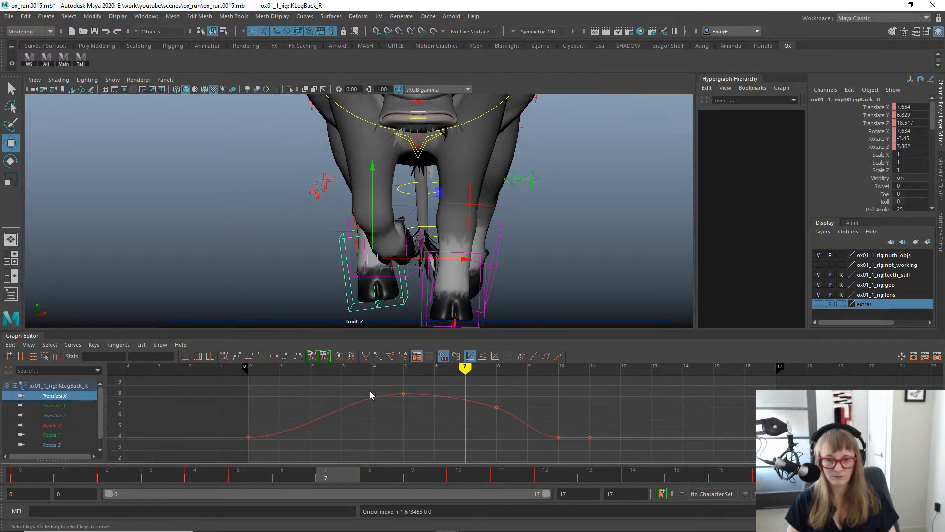
left_click_drag(505, 443, 505, 440)
middle_click_drag(476, 430, 476, 418)
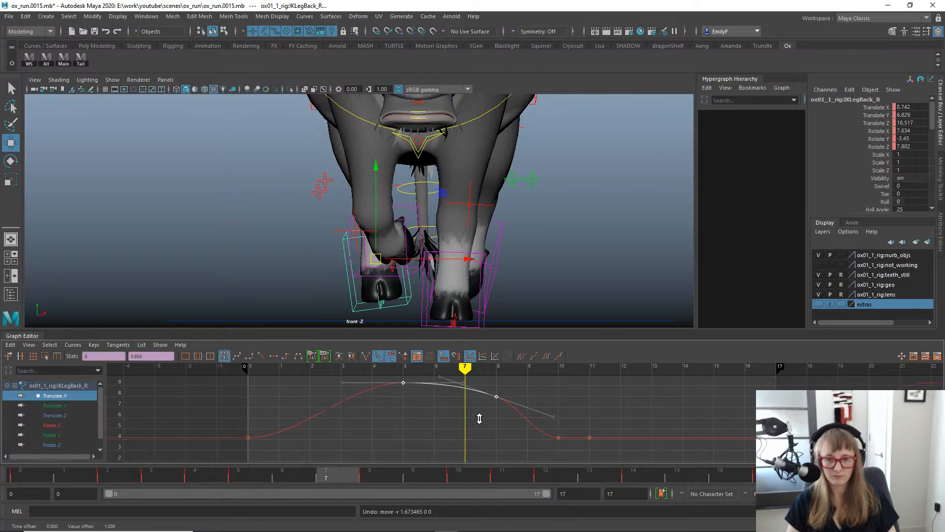
Delete the right back foot's Translate X key at frame 10 and play back the cycle to check the foot's path.
key("q")
left_click_drag(327, 477, 489, 479)
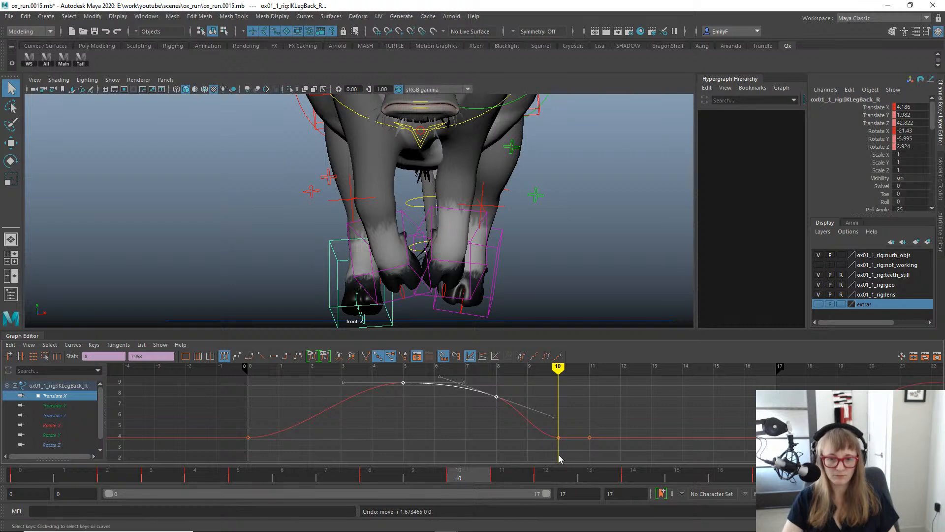
left_click_drag(562, 454, 537, 434)
key("Delete")
key("alt+v")
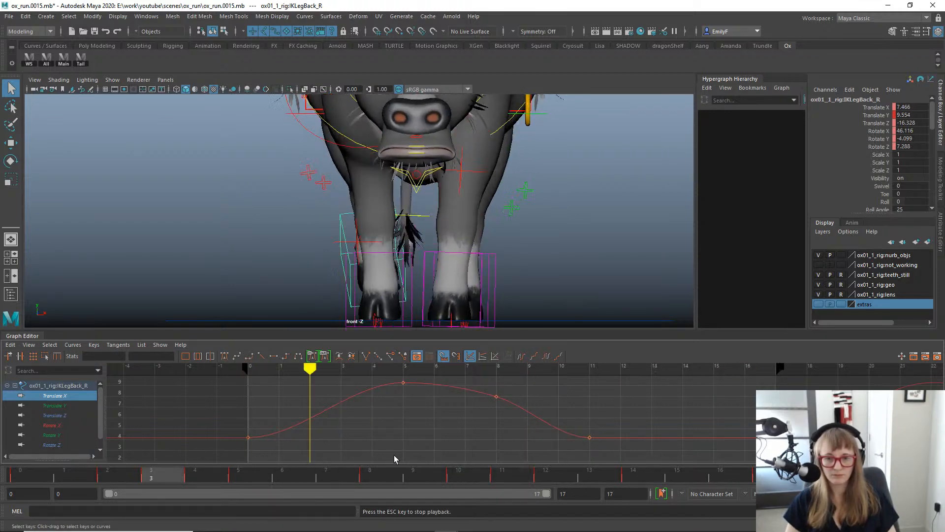
key("alt+v")
left_click_drag(24, 485, 720, 439)
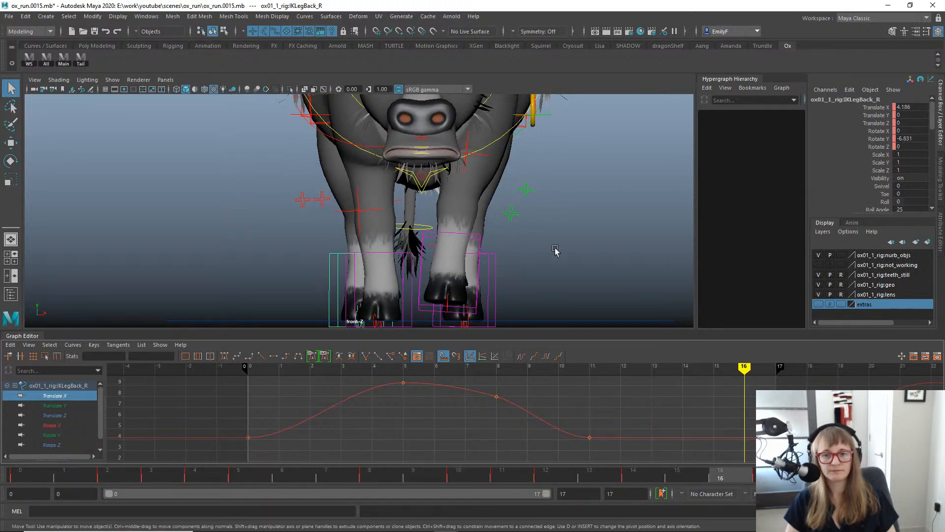
Switch from the front view to the perspective view and play back the run cycle from the side.
scroll(556, 249, "down", 3)
key("space")
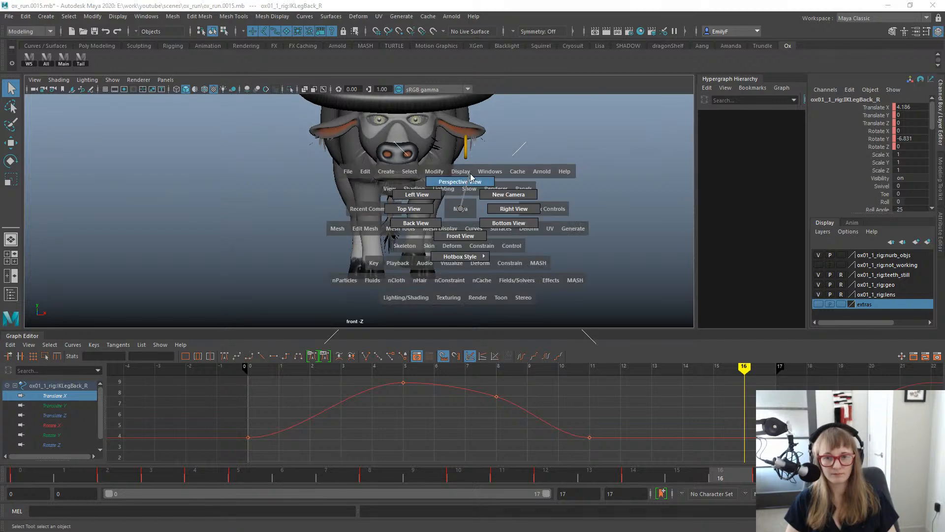
left_click_drag(460, 211, 427, 205)
key("alt+v")
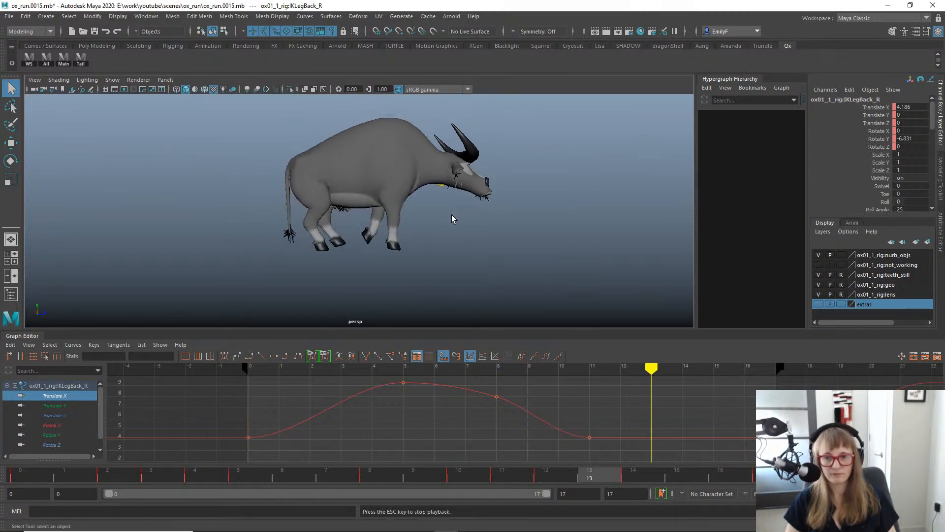
scroll(541, 264, "up", 5)
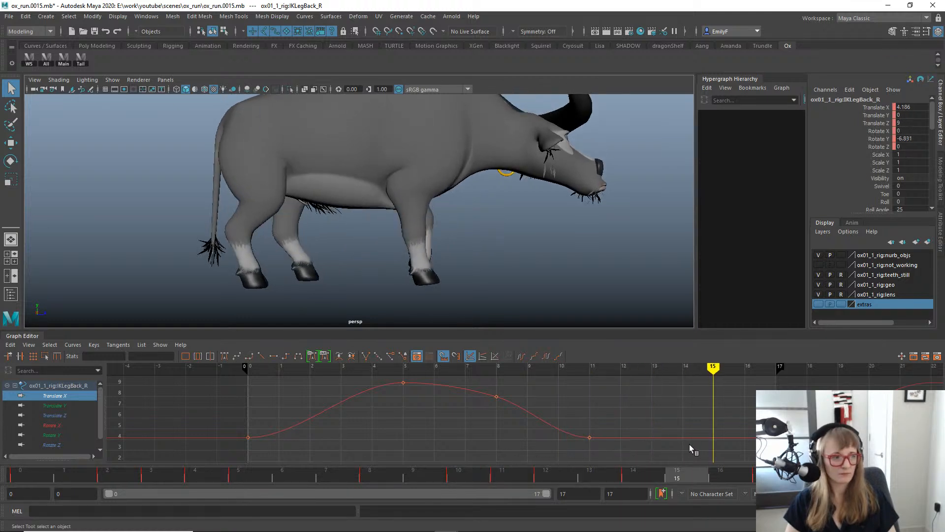
Show the right front foot control's Translate Z curve and examine the foot's landing around frames 11 to 14.
key("alt+1")
left_click(443, 261)
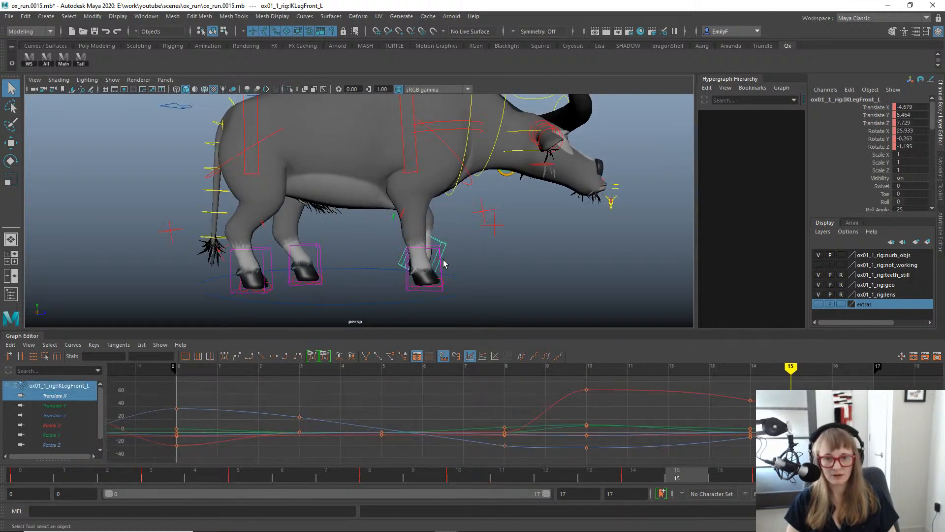
left_click(424, 266)
key("w")
left_click(54, 405)
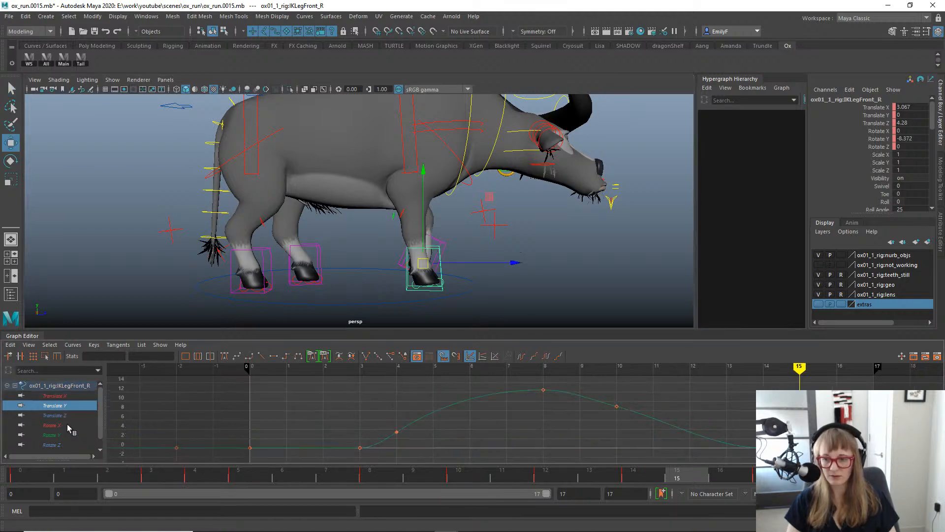
left_click(54, 416)
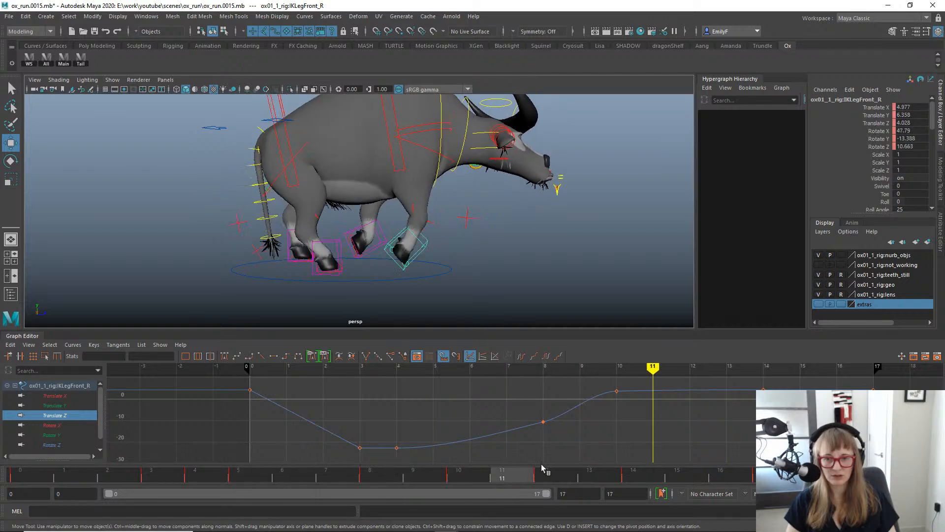
mouse_move(659, 459)
left_mouse_down()
mouse_move(711, 460)
mouse_move(428, 426)
mouse_move(476, 421)
mouse_move(768, 458)
mouse_move(644, 450)
mouse_move(768, 458)
mouse_move(652, 436)
left_mouse_up()
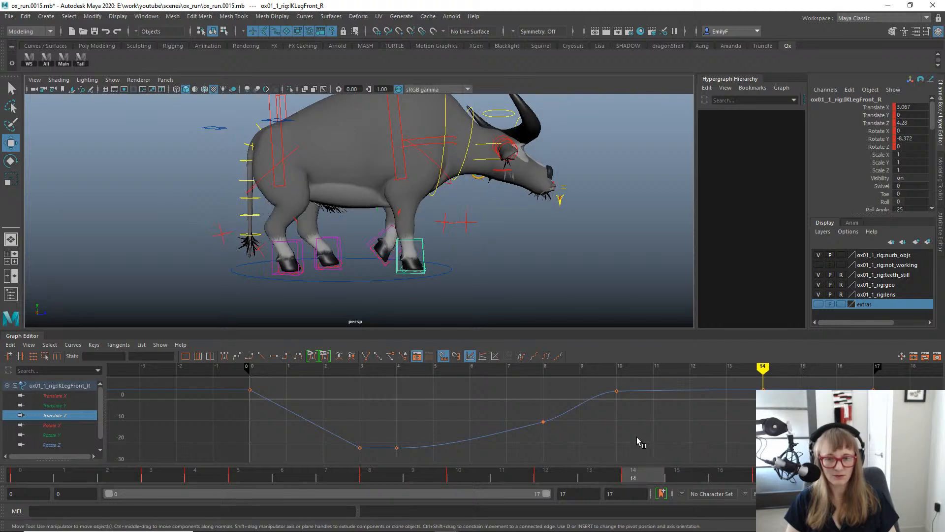
left_click_drag(589, 473, 655, 463)
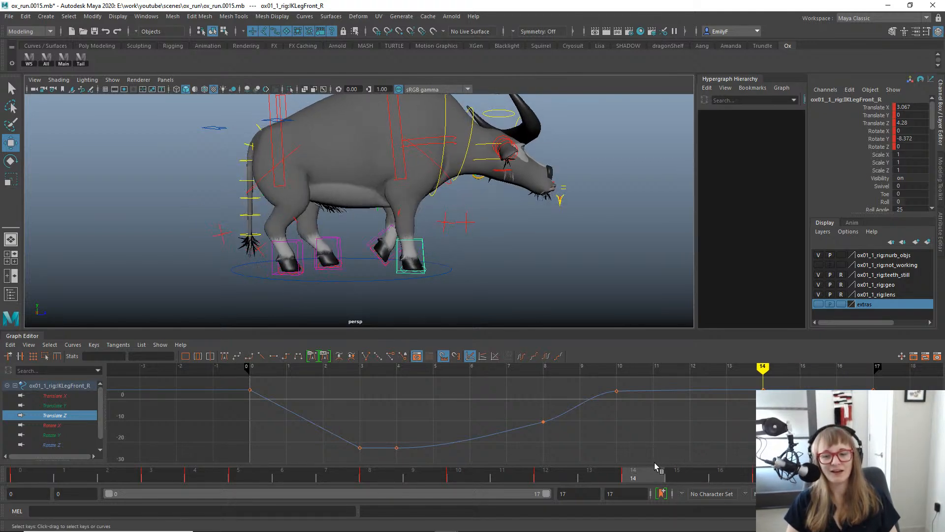
Copy the right front foot's frame 3 Translate Z value to its frame 14 key and offset that key to 31.28.
left_click_drag(299, 426, 363, 459)
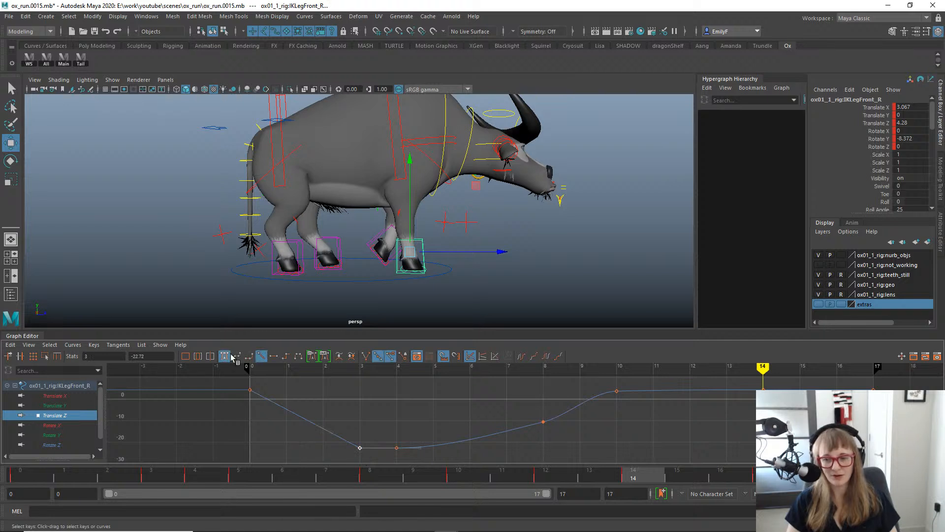
left_click(150, 356)
key("ctrl+c")
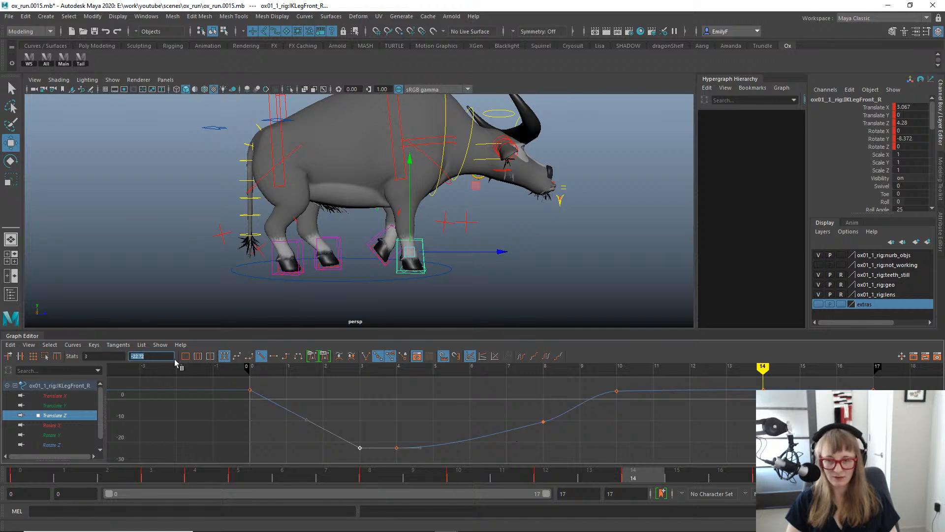
left_click(763, 390)
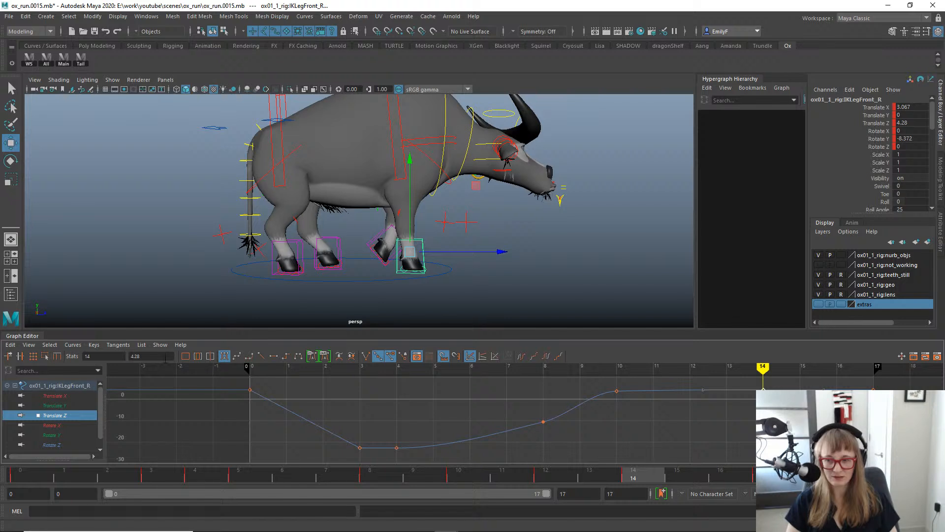
left_click_drag(159, 356, 89, 350)
key("ctrl+v")
key("Return")
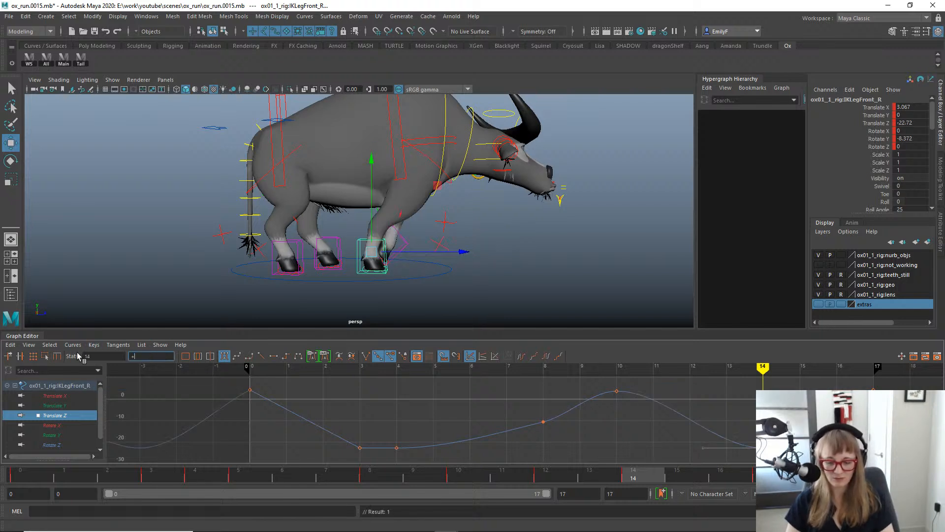
key("Return")
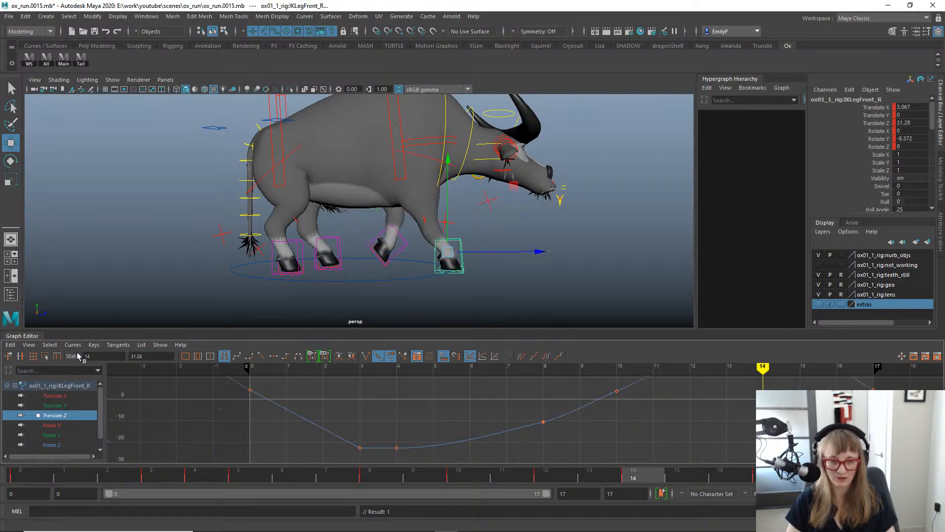
Make the right front foot's Translate Z curve linear between frames 14 and 17 and play back the cycle.
middle_click_drag(748, 408, 621, 481, "alt")
scroll(664, 418, "down", 3)
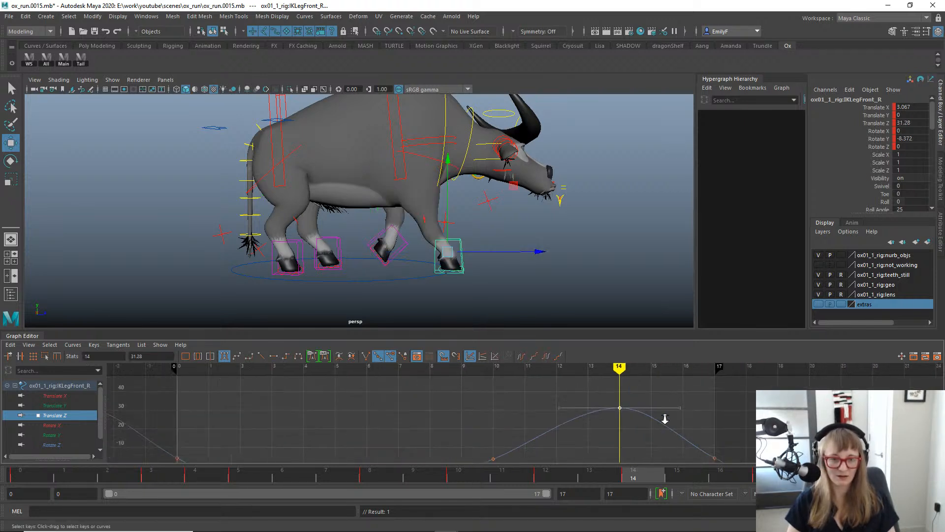
middle_click_drag(665, 418, 662, 393, "alt")
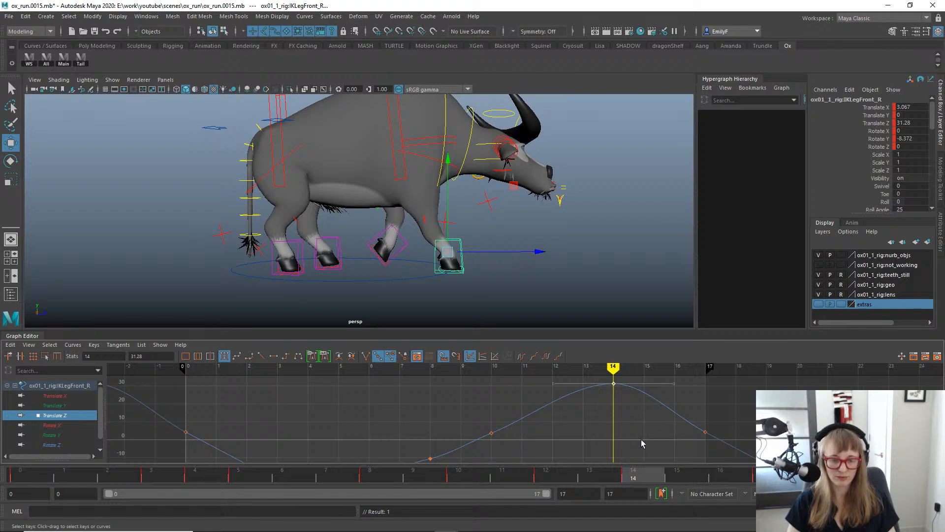
left_click_drag(611, 368, 612, 369)
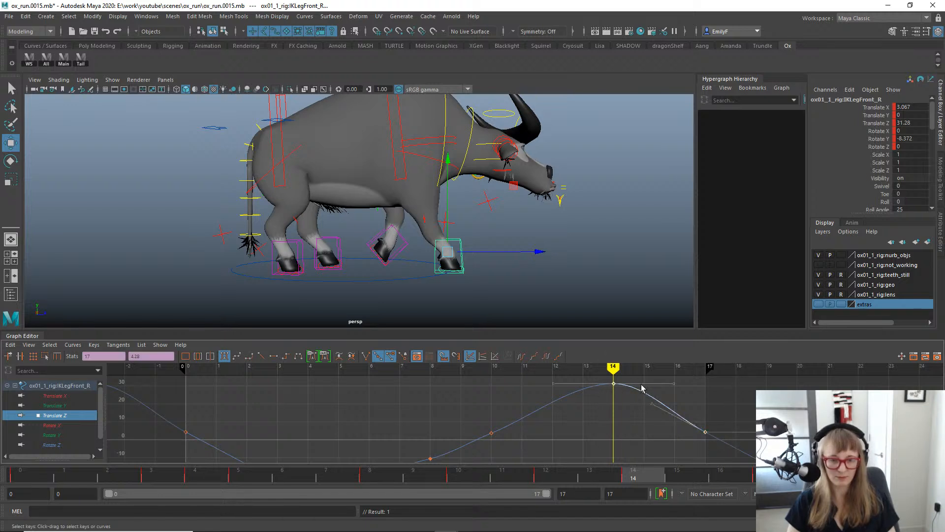
left_click(259, 356)
scroll(572, 424, "down", 5)
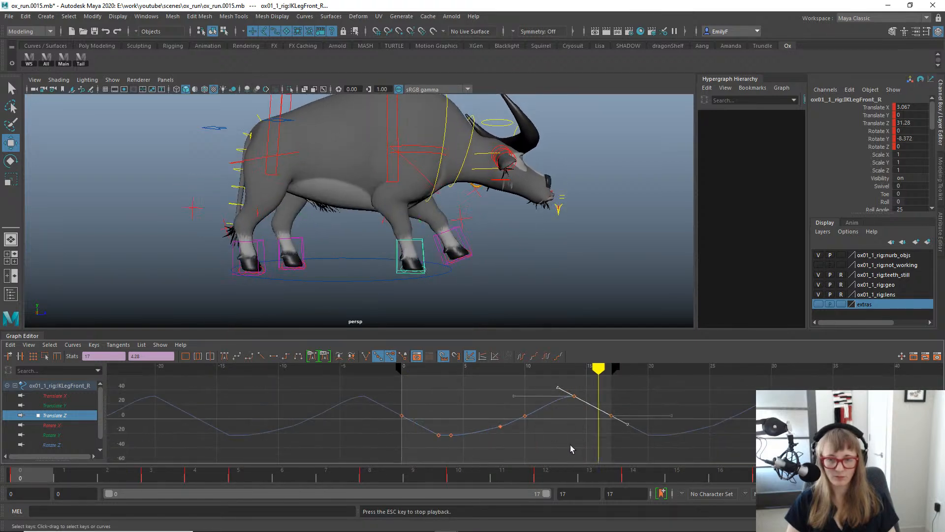
Examine the right front foot's ground contact up close, scrubbing between the end of the cycle, its start and frame 14.
left_click_drag(356, 479, 647, 476)
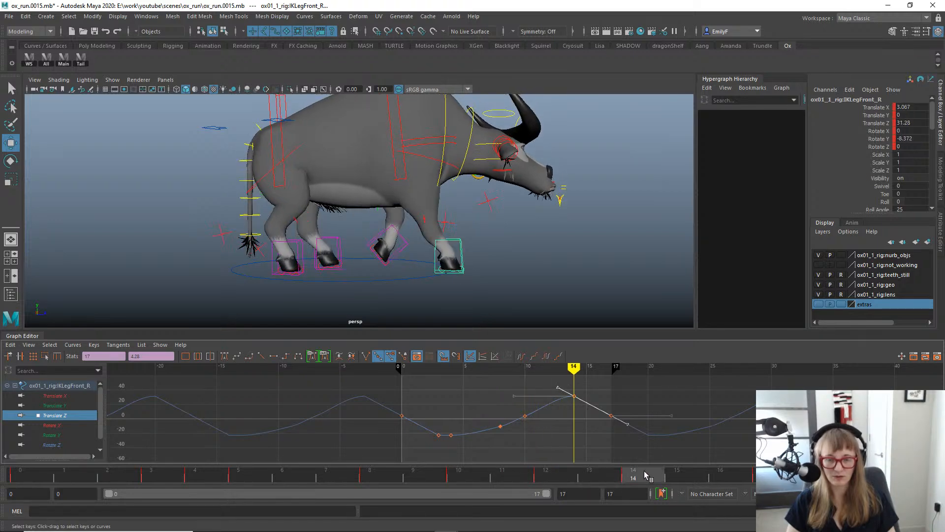
left_click_drag(512, 295, 502, 269, "alt")
key("alt+1")
scroll(509, 289, "up", 3)
middle_click_drag(511, 291, 514, 267, "alt")
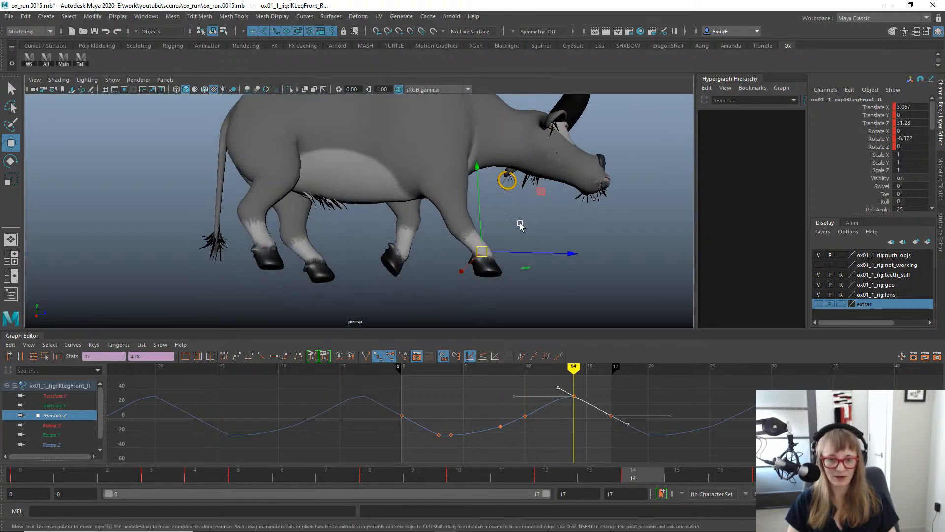
left_click_drag(160, 478, 30, 456)
left_click_drag(751, 476, 644, 478)
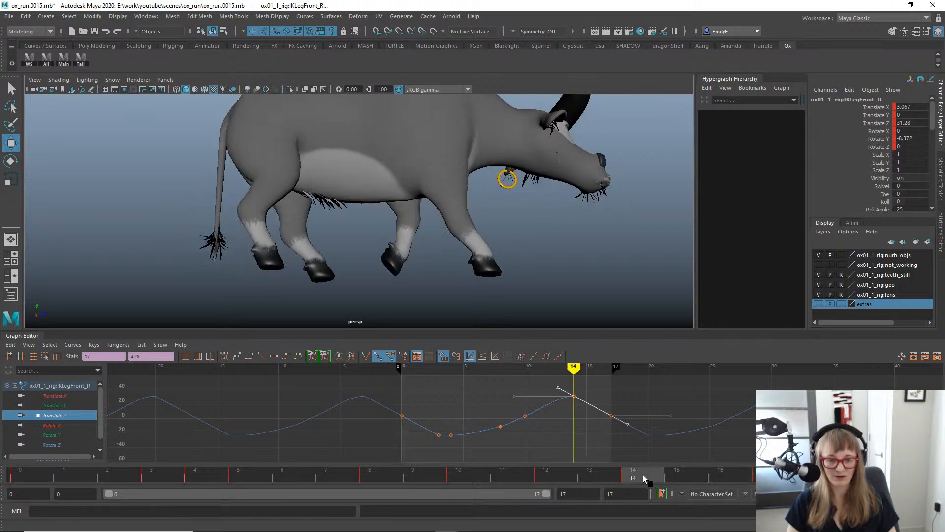
Examine the left front foot's Translate Z curve for comparison, scrubbing through its contact up to frame 8.
key("q")
key("alt+1")
right_click_drag(424, 250, 532, 255, "alt")
left_click(452, 261)
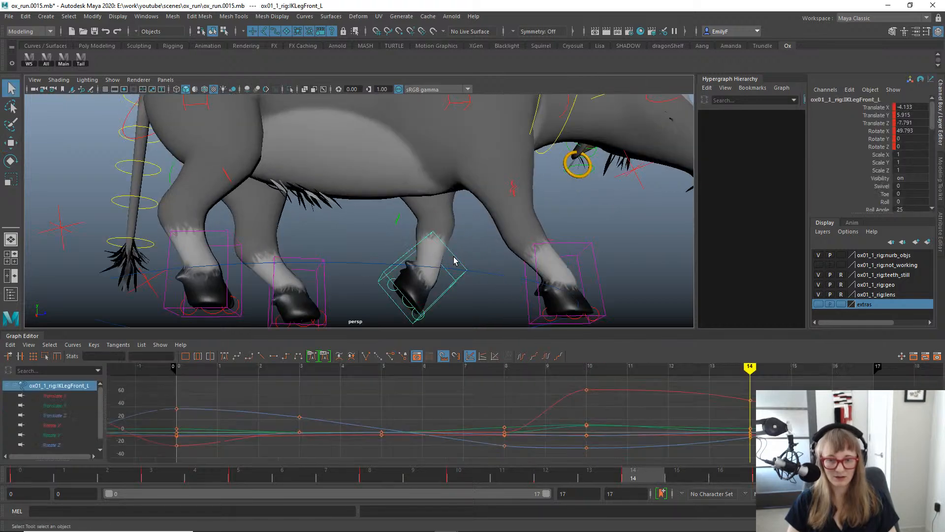
left_click(56, 415)
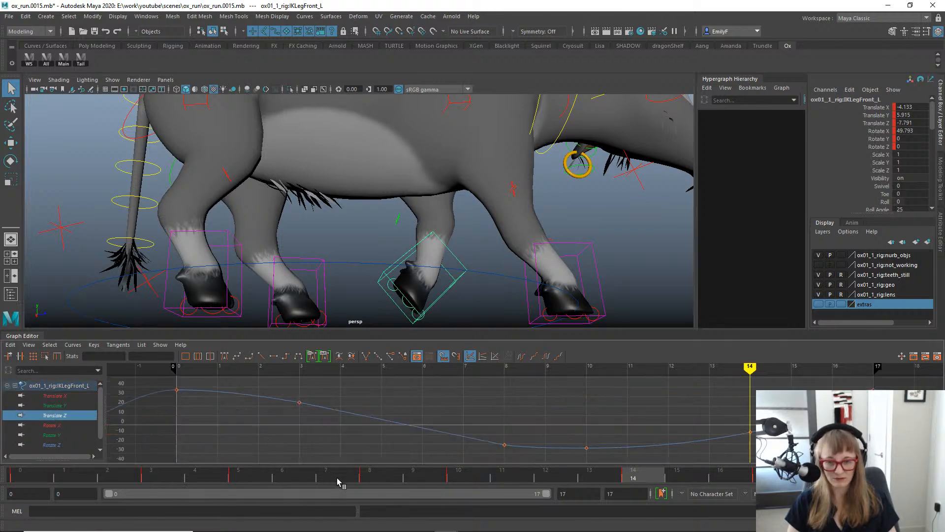
mouse_move(223, 481)
left_mouse_down()
mouse_move(281, 481)
mouse_move(195, 480)
mouse_move(151, 463)
mouse_move(373, 484)
left_mouse_up()
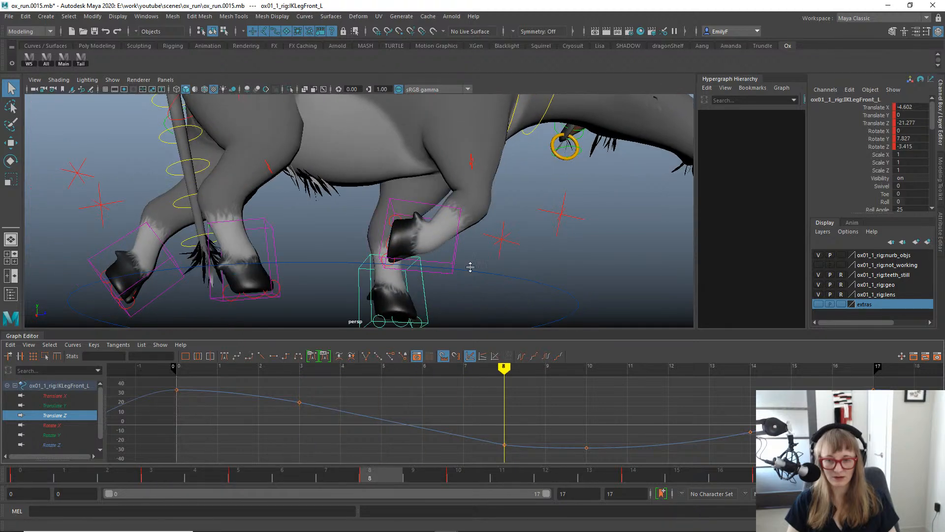
Try moving the right front foot's Translate Z key from frame 14 to frame 15, and undo the move.
left_click(454, 255)
left_click(54, 415)
key("w")
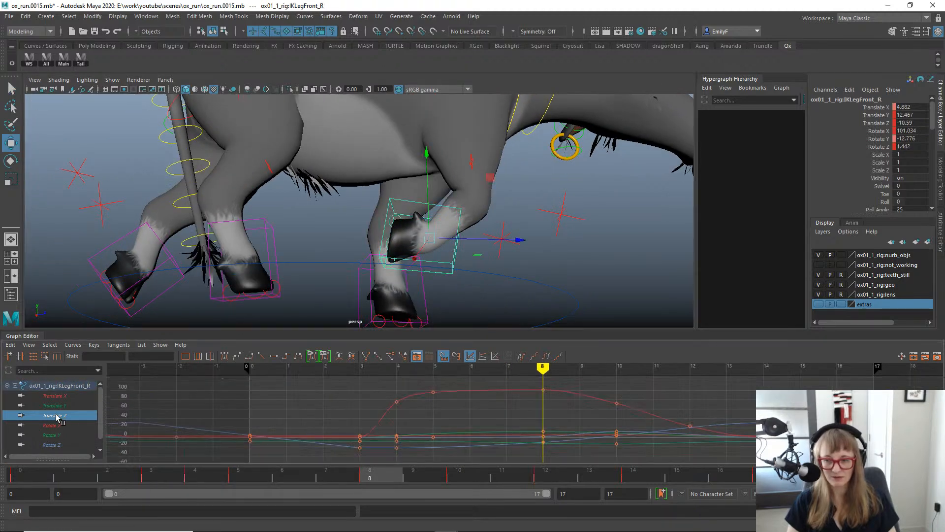
key("f")
middle_click_drag(743, 421, 563, 433, "alt")
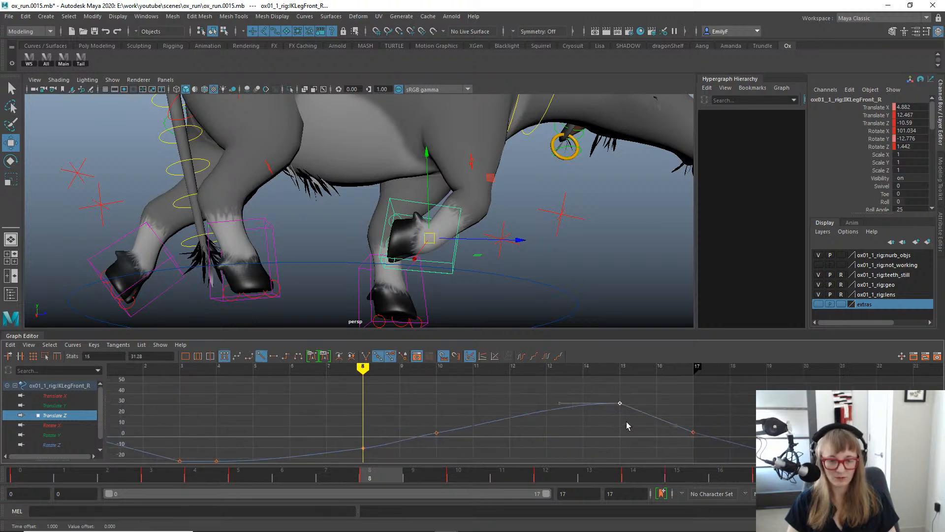
middle_click_drag(635, 418, 752, 409, "alt")
key("ctrl+z")
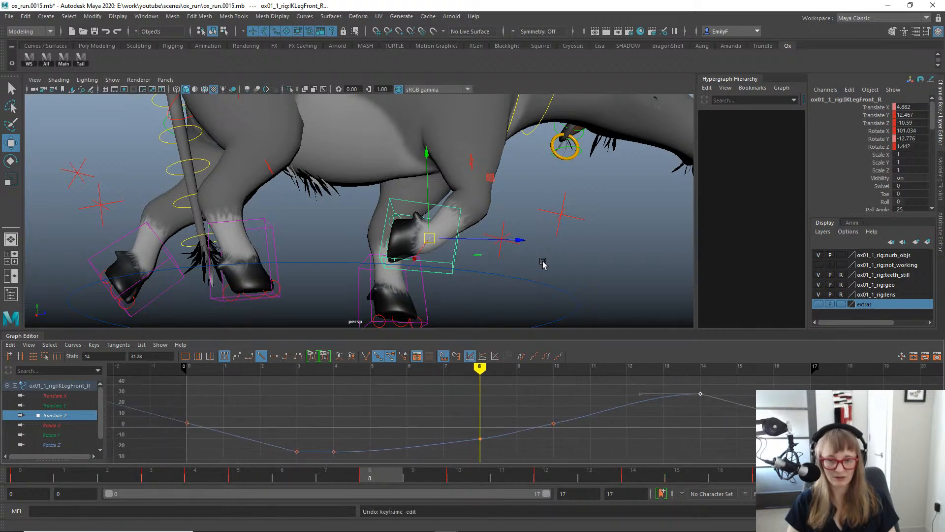
Unmute the Main control's Translate Z with the time set to frame 14, so the ox travels forward.
right_click_drag(543, 265, 413, 259, "alt")
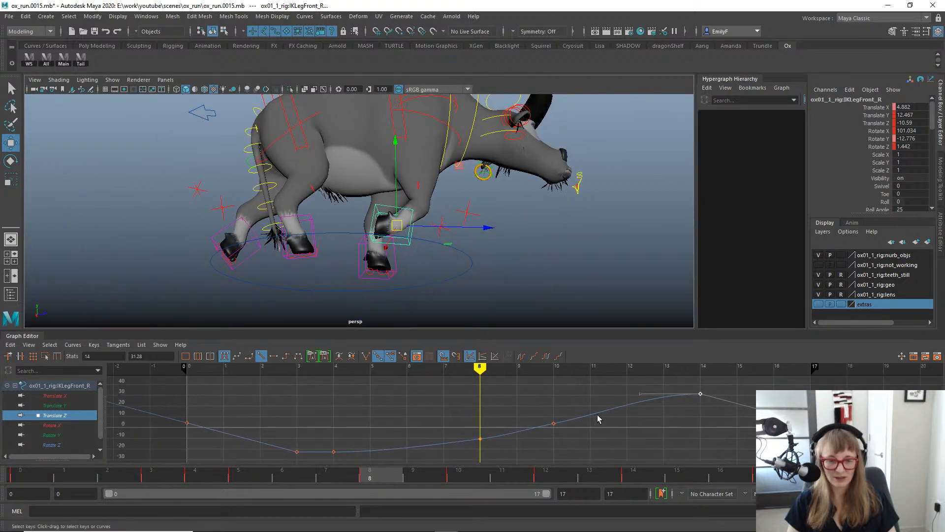
right_click_drag(589, 412, 619, 413, "alt")
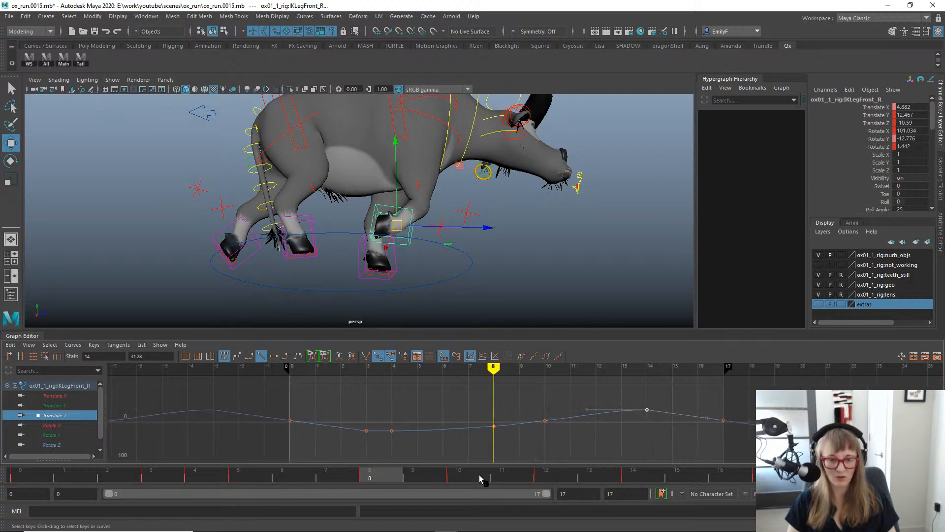
left_click_drag(481, 480, 640, 480)
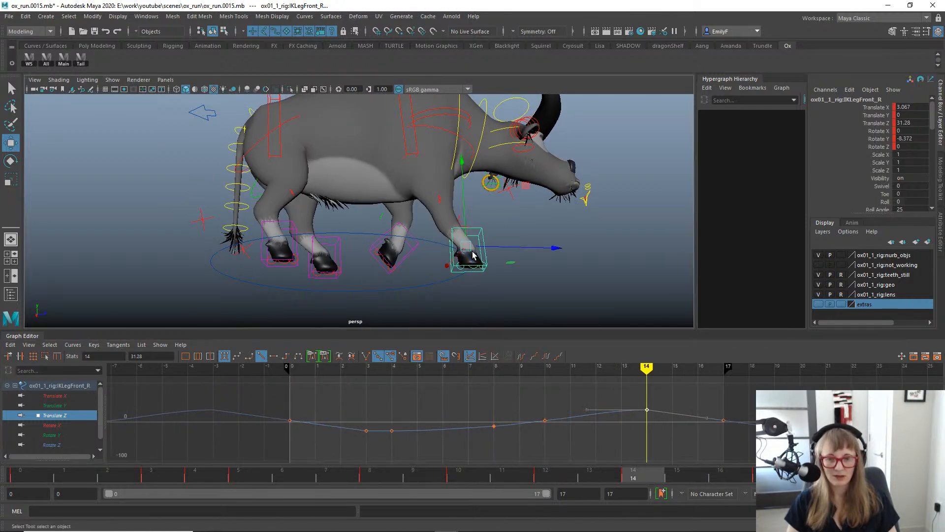
key("q")
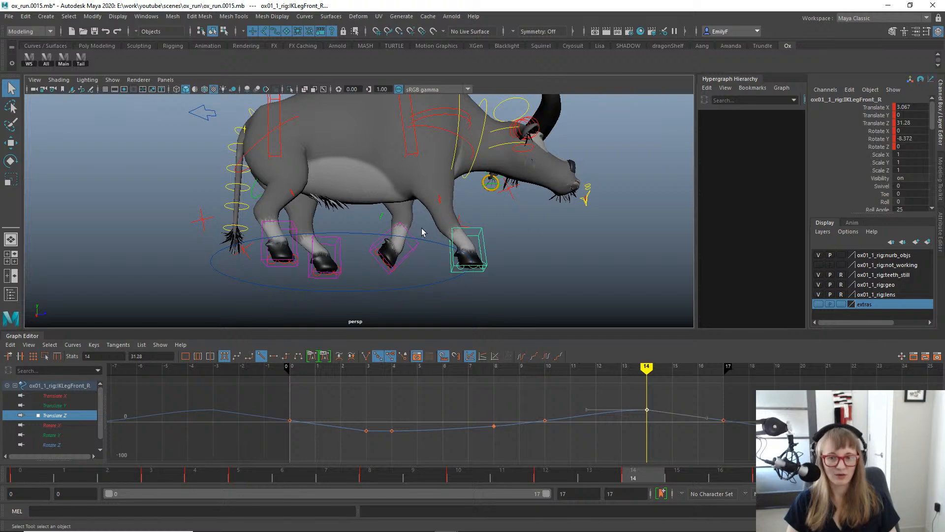
left_click_drag(430, 269, 440, 251)
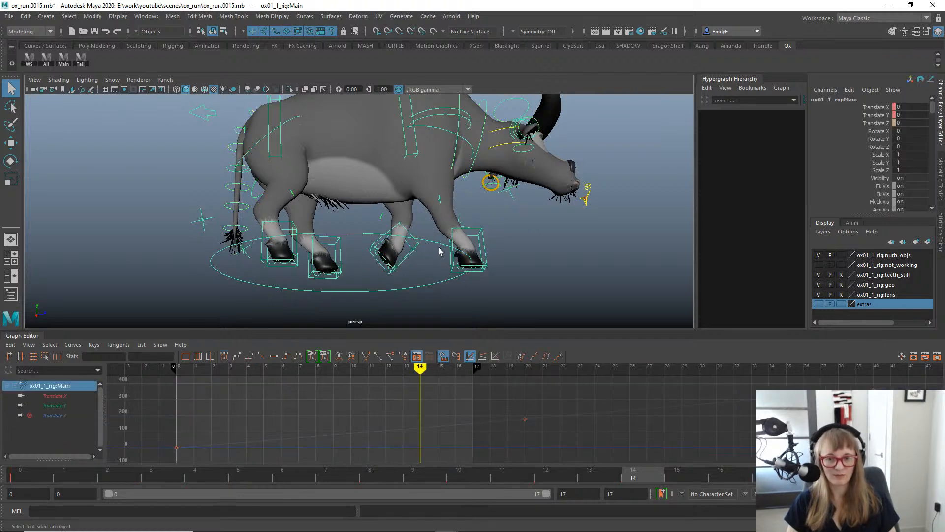
left_click(829, 124)
right_click(832, 123)
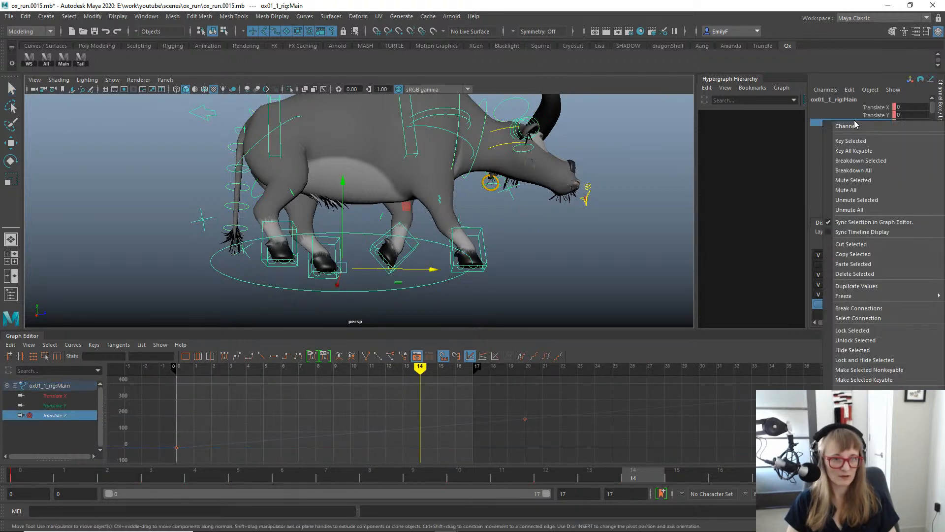
left_click(862, 200)
Switch to the left side view of the ox with its rig controls shown and display the grid.
middle_click_drag(585, 202, 470, 194, "alt")
key("alt+1")
left_click_drag(470, 194, 462, 220, "alt")
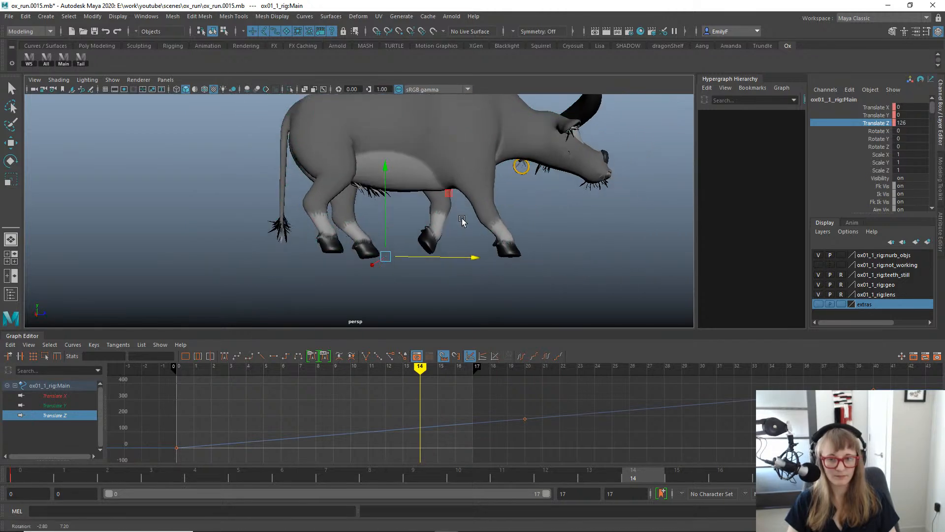
key("space")
left_click_drag(549, 211, 450, 194)
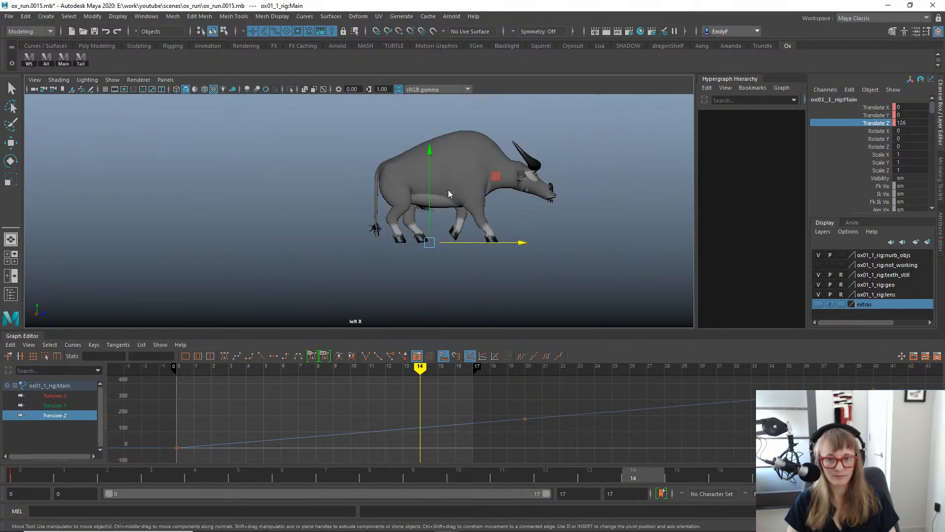
right_click_drag(434, 242, 551, 245, "alt")
middle_click_drag(550, 246, 447, 278, "alt")
key("alt+1")
right_click_drag(414, 235, 483, 230, "alt")
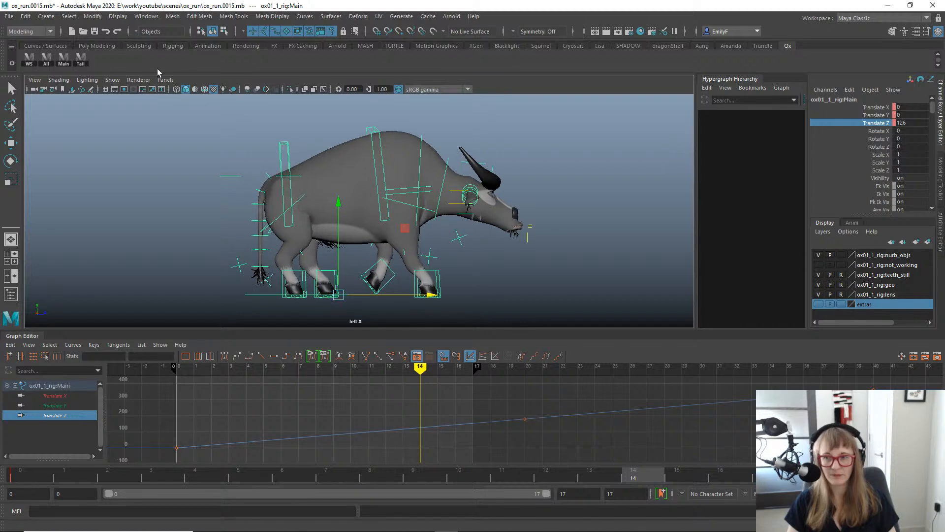
left_click(106, 89)
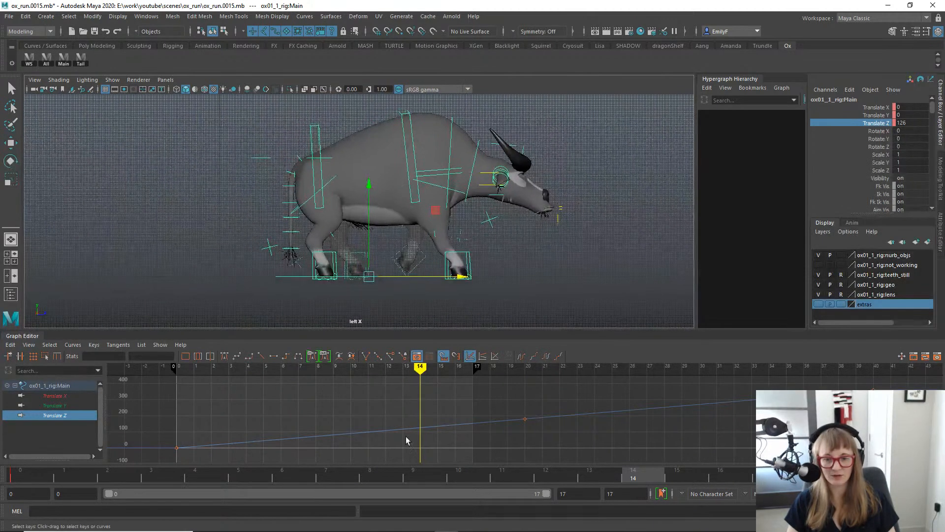
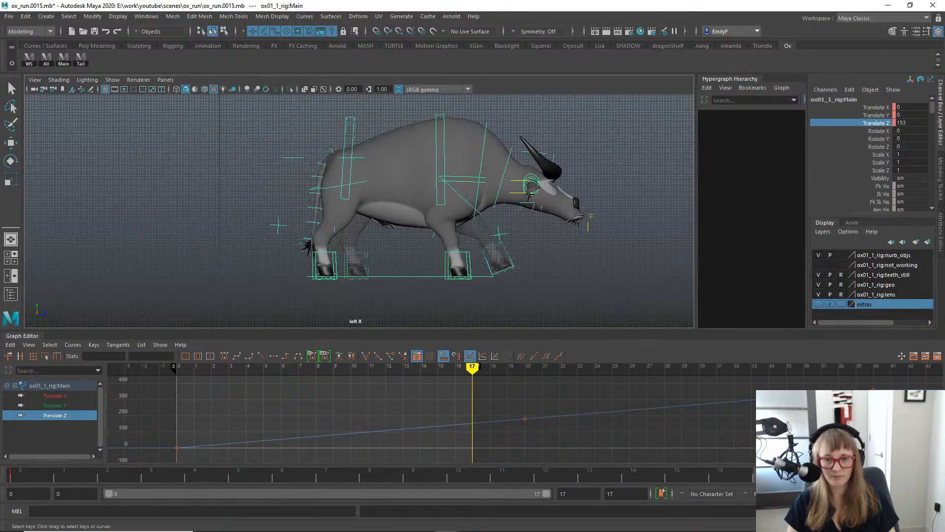
Examine the left front foot's Translate Z curve and its ground contact against the grid, scrubbing back to frame 4 and playing the cycle.
left_click_drag(755, 475, 222, 374)
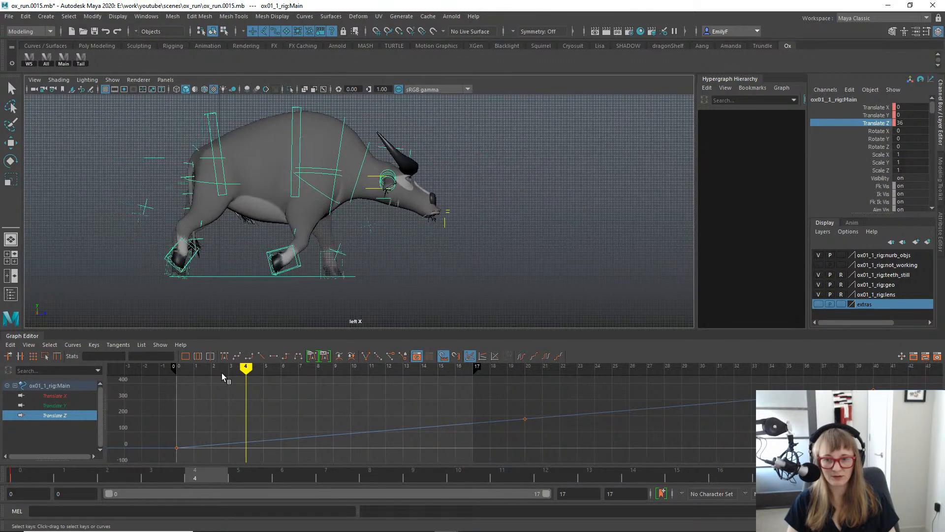
scroll(340, 291, "up", 3)
left_click(338, 295)
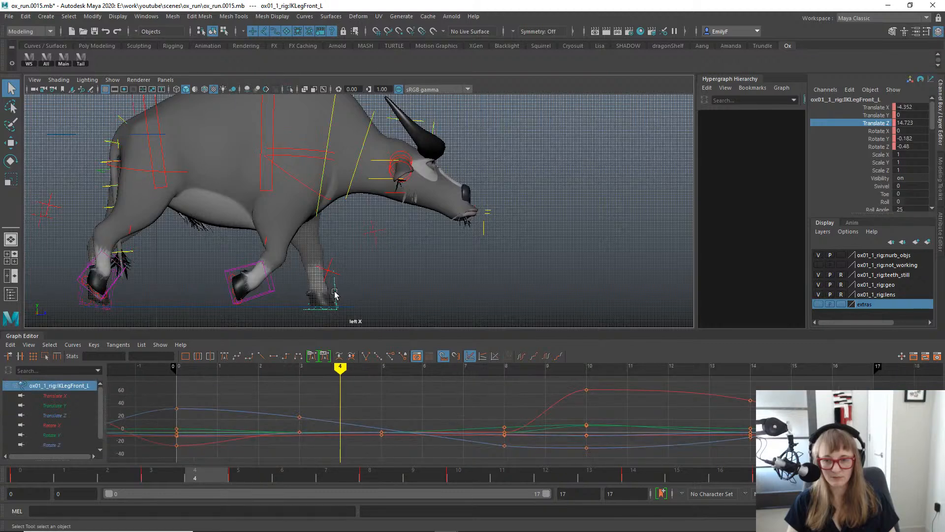
key("w")
left_click(69, 416)
middle_click_drag(332, 420, 371, 416, "alt")
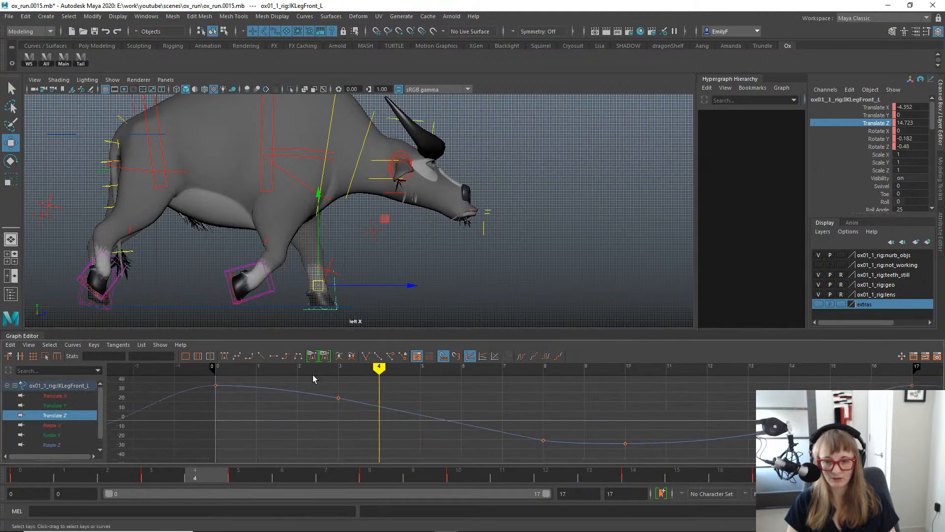
left_click_drag(312, 373, 365, 422)
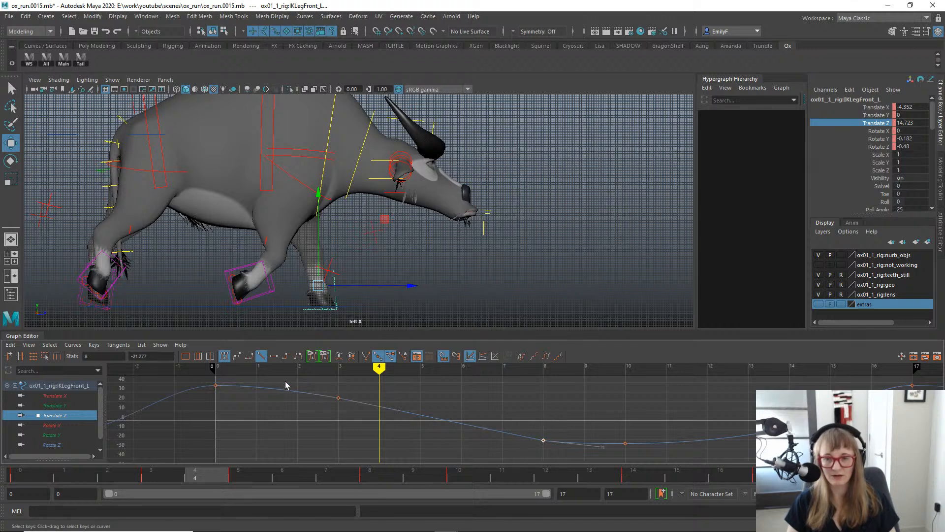
key("alt+v")
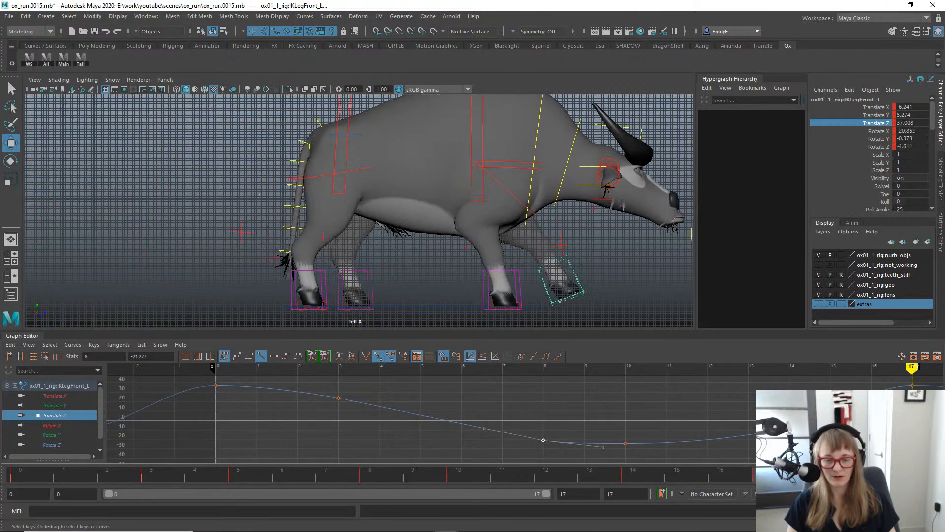
Key the right front foot's Translate Z at frame 15 with value 22.28, remove its frame 14 key and flatten the incoming tangent.
key("q")
left_click(520, 281)
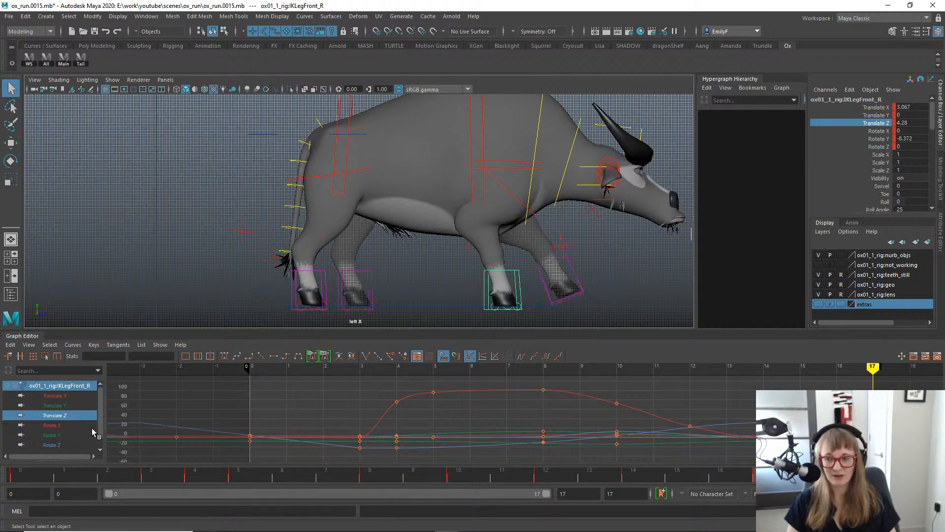
left_click(53, 415)
middle_click_drag(586, 274, 430, 262, "alt")
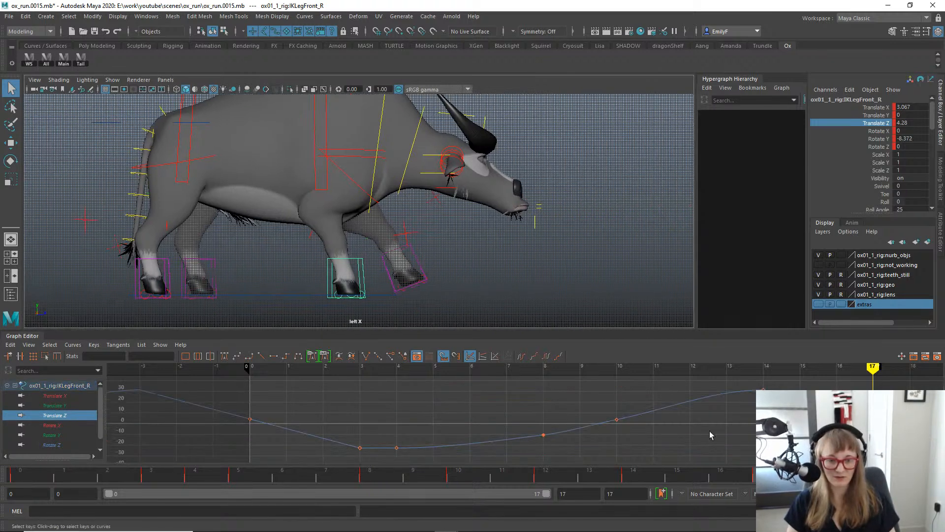
left_click_drag(636, 482, 677, 476)
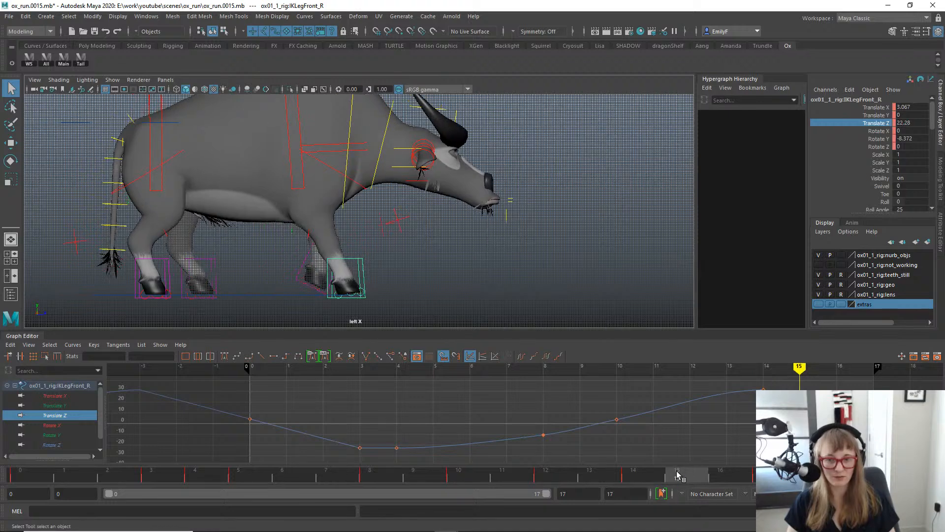
left_click(788, 394)
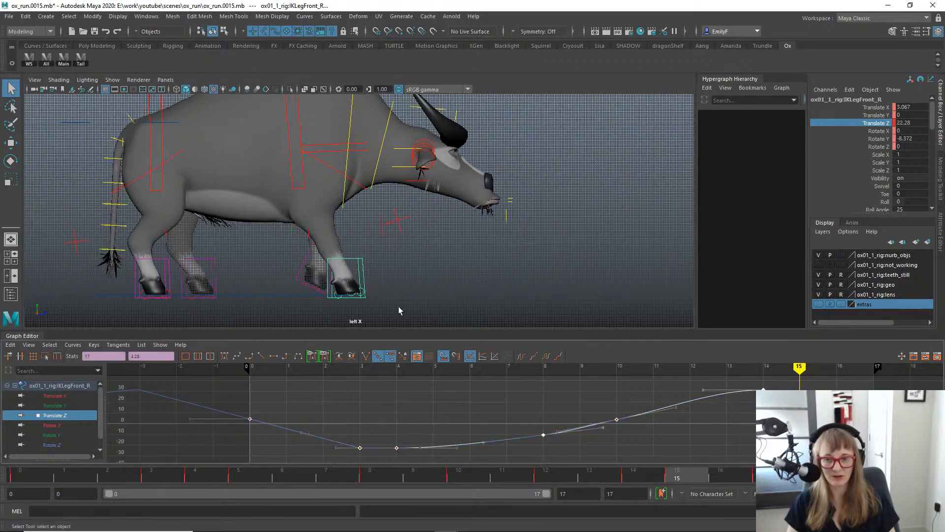
left_click(734, 427)
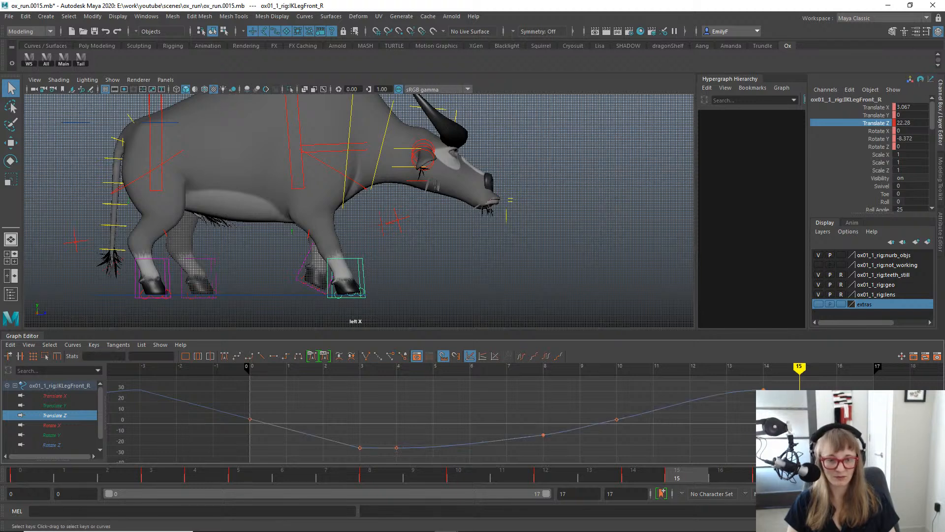
left_click(742, 374)
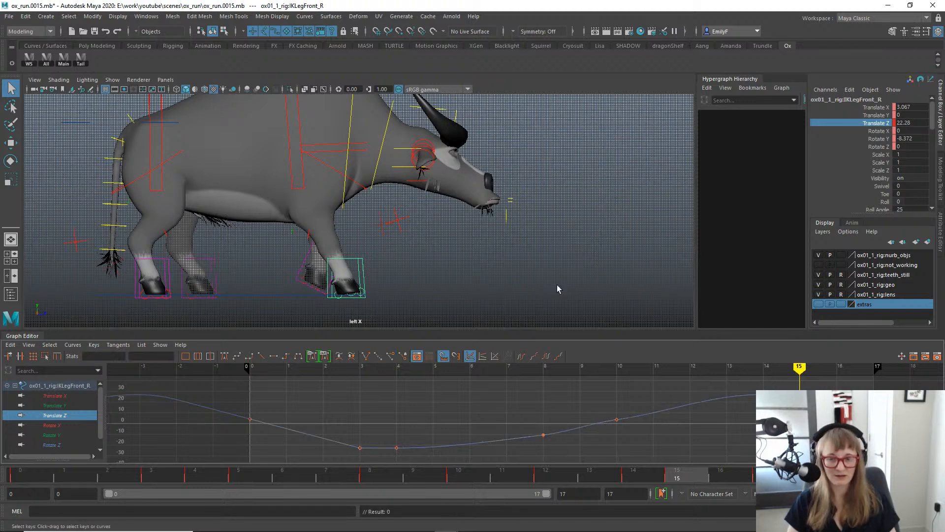
right_click_drag(538, 271, 538, 271, "alt")
left_click_drag(827, 414, 764, 359)
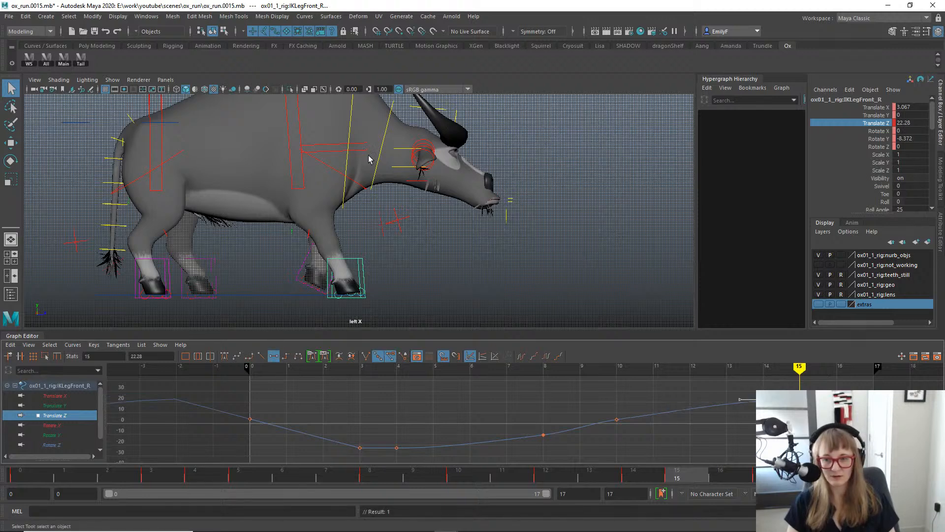
Hide the grid and mute the Main control's Translate Z at frame 0.
left_click(105, 89)
middle_click_drag(388, 239, 412, 242, "alt")
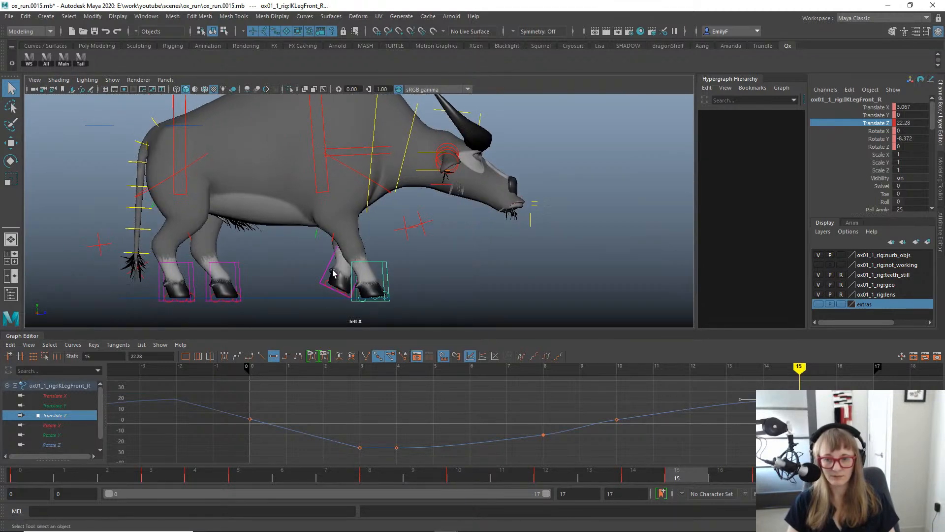
left_click_drag(286, 323, 276, 291)
left_click(16, 478)
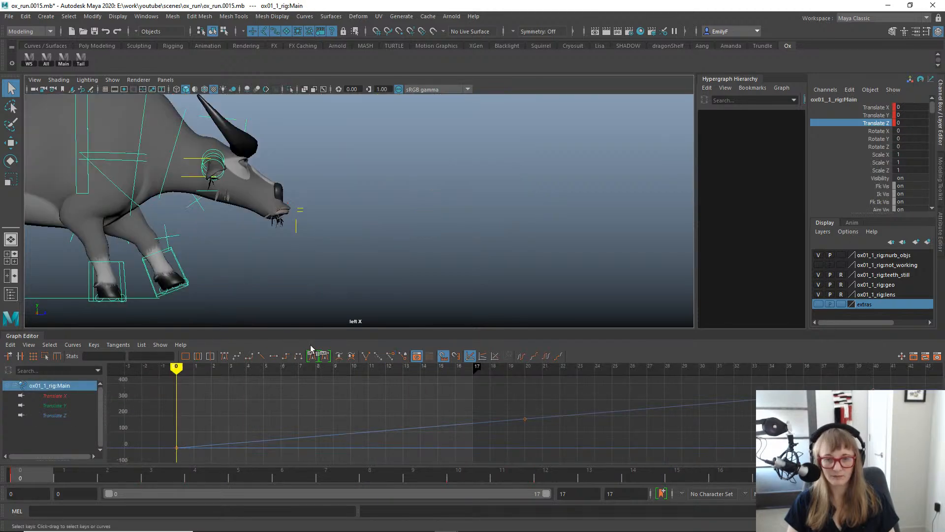
right_click(823, 125)
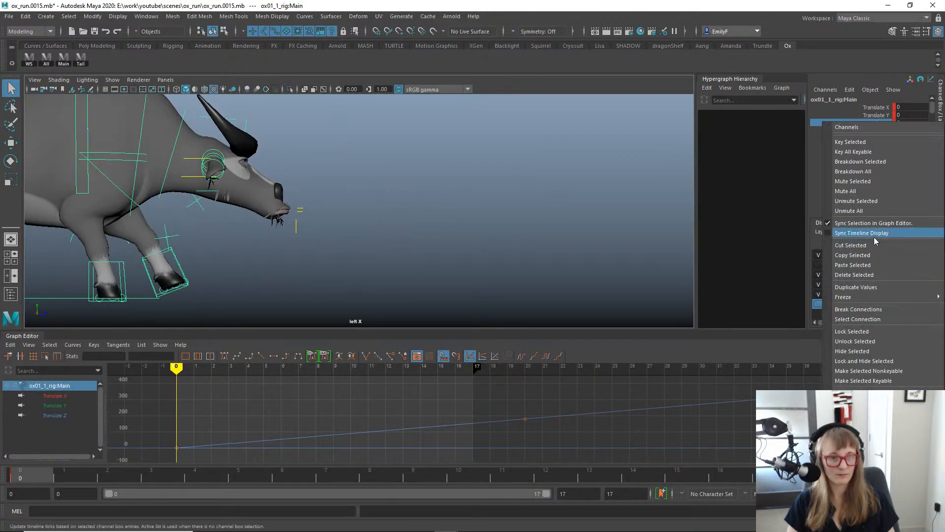
left_click(853, 181)
Play back the in-place run from the side with the rig controls hidden.
key("alt+v")
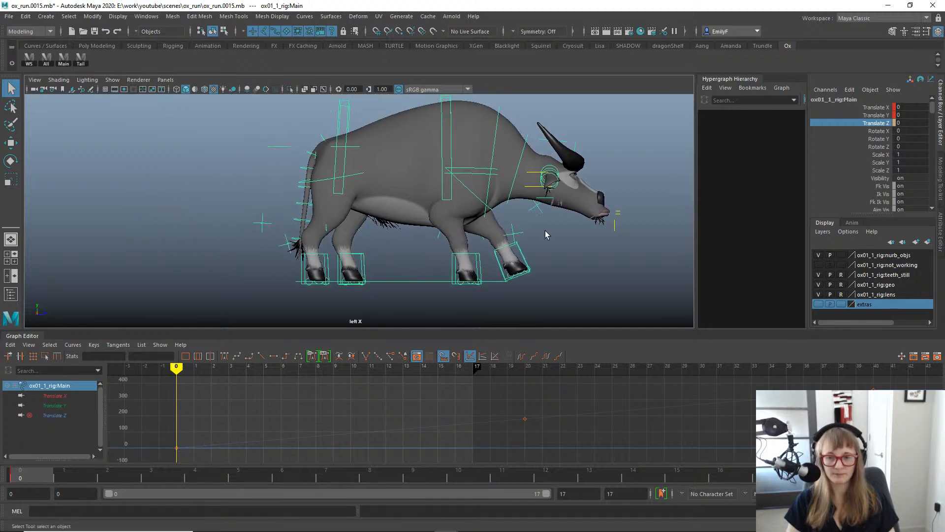
key("alt+1")
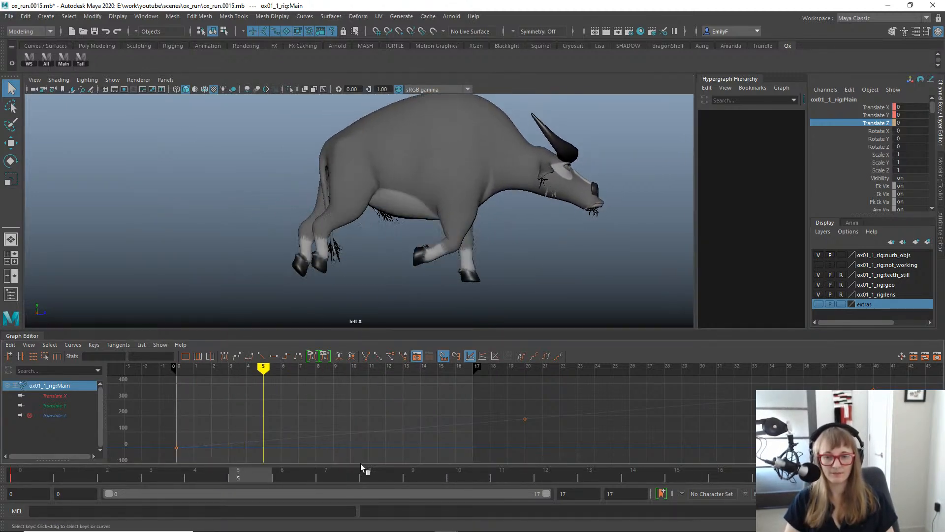
key("alt+v")
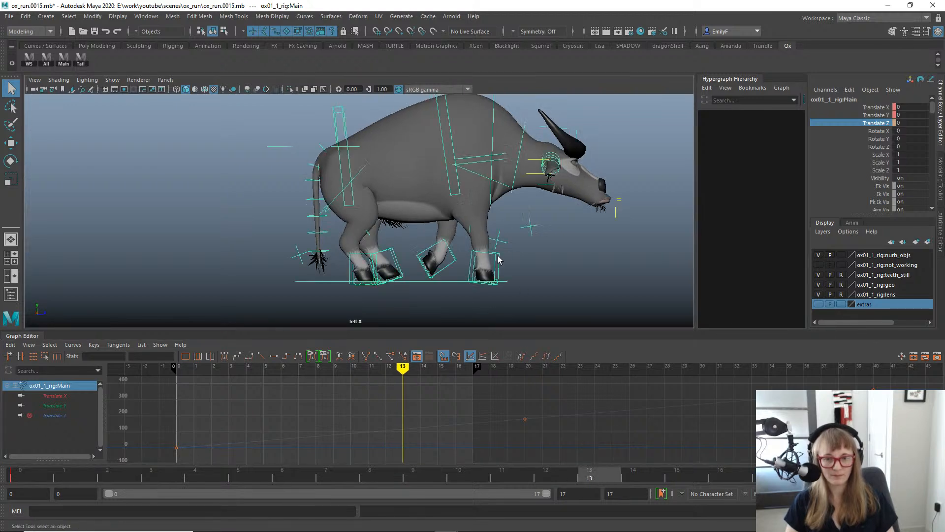
Move the right front foot's Translate Y landing key from frame 14 to frame 15.
left_click(498, 260)
key("w")
left_click(72, 404)
key("f")
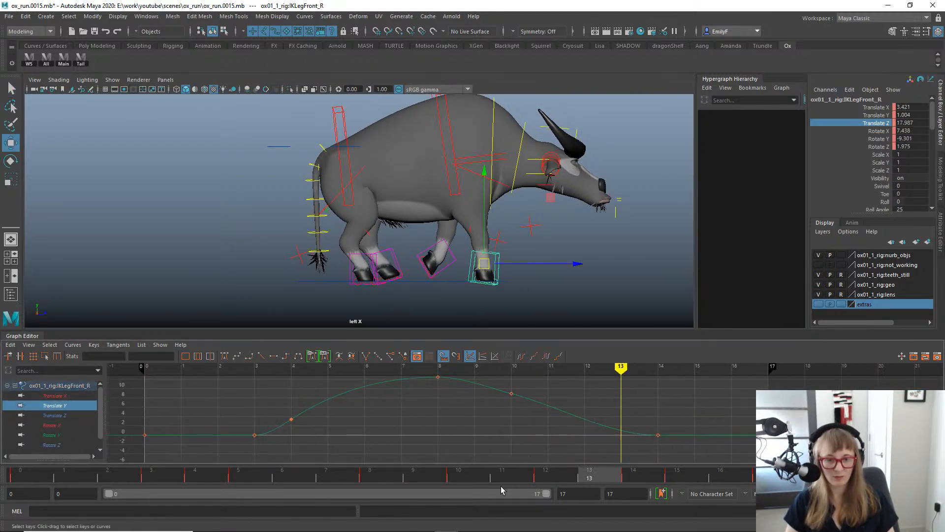
mouse_move(523, 483)
left_mouse_down()
mouse_move(768, 474)
mouse_move(645, 474)
mouse_move(678, 474)
mouse_move(650, 446)
left_mouse_up()
middle_click_drag(681, 446, 709, 422, "shift")
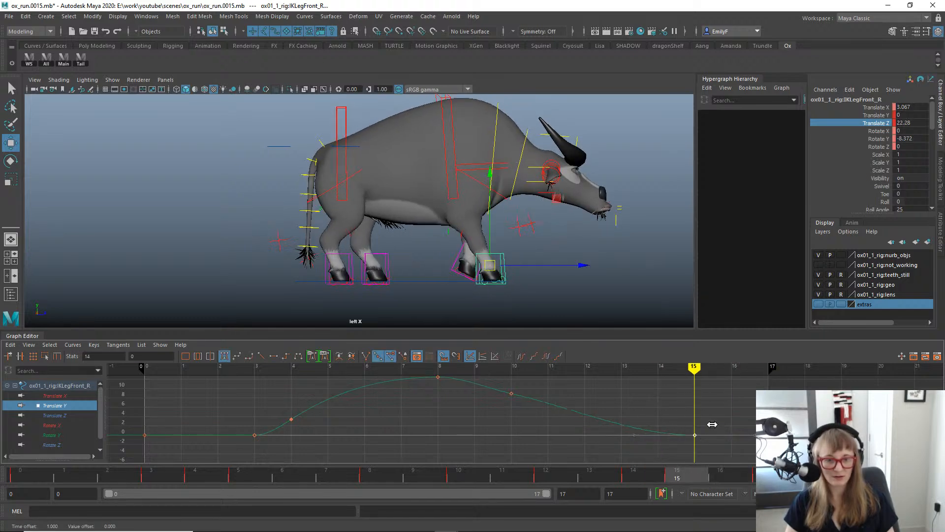
Make the right front foot's Translate Y curve descend linearly into the frame 15 key, with the rig controls hidden.
key("q")
key("alt+1")
scroll(557, 219, "up", 1)
middle_click_drag(557, 220, 463, 165, "alt")
middle_click_drag(508, 238, 510, 261, "alt")
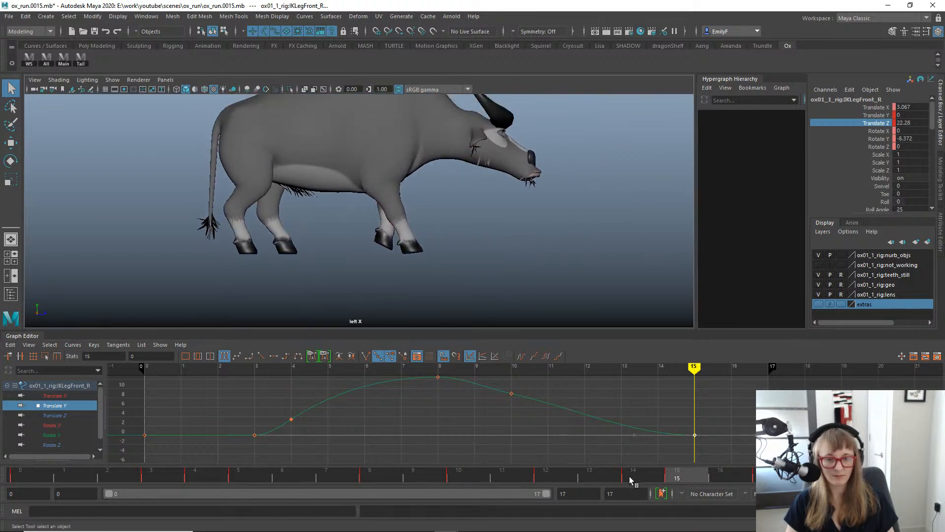
left_click_drag(649, 475, 634, 477)
left_click_drag(625, 415, 633, 436)
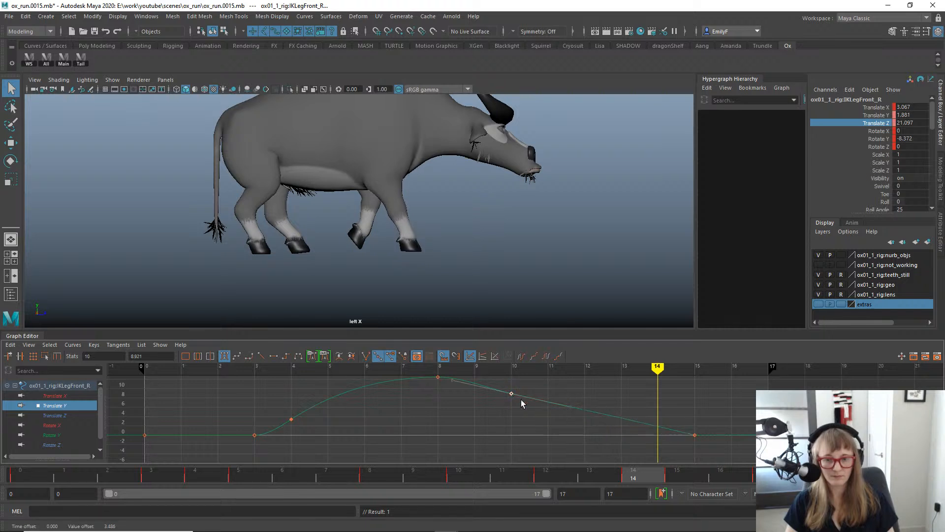
At frame 14, raise the right front foot to Translate Y 4.71, move it to Translate Z 23.611 and tilt it to Rotate X -9.796.
left_click_drag(428, 471, 629, 469)
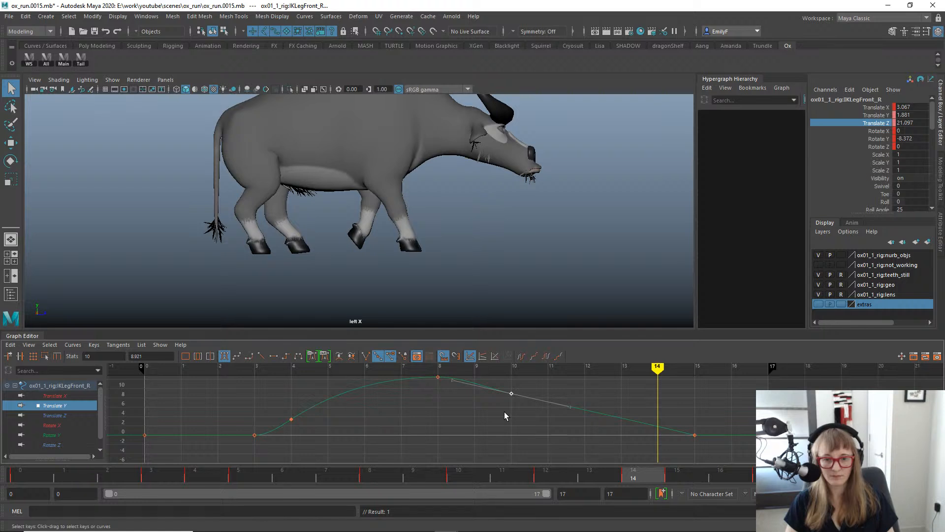
key("e")
key("w")
key("alt+1")
scroll(483, 241, "up", 2)
left_click(456, 269, "alt")
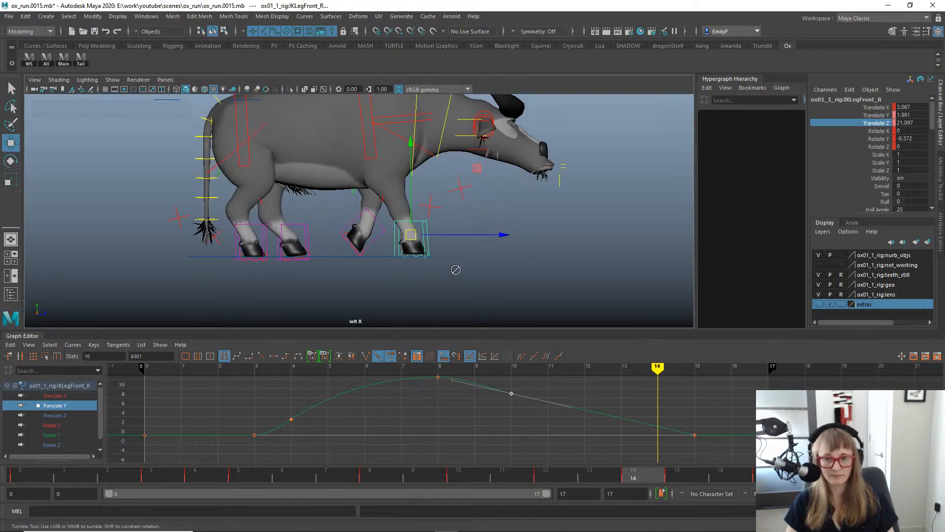
left_click_drag(412, 143, 412, 138)
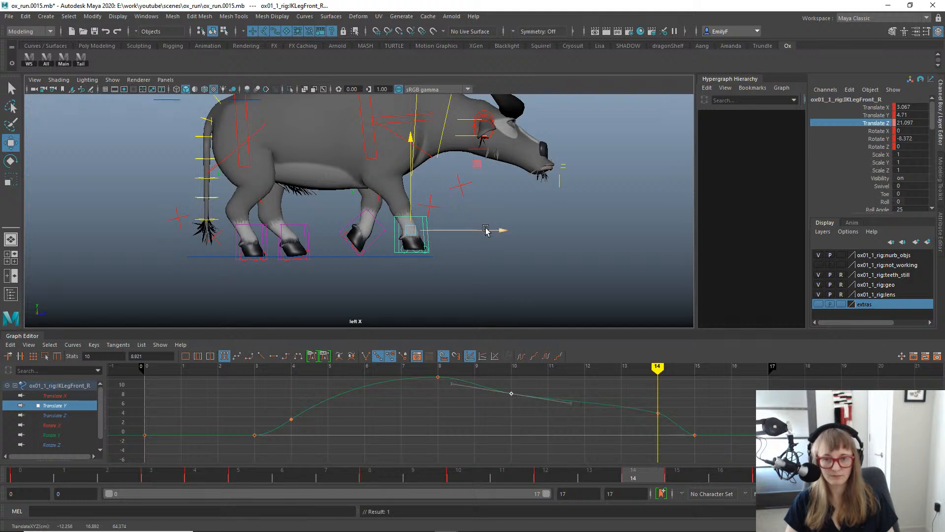
left_click_drag(493, 230, 497, 232)
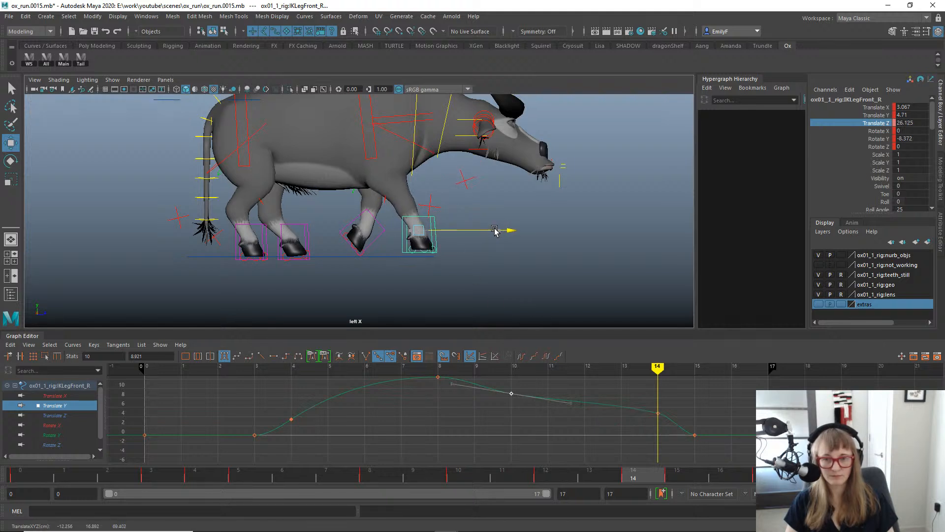
key("e")
left_click_drag(493, 274, 508, 229)
key("w")
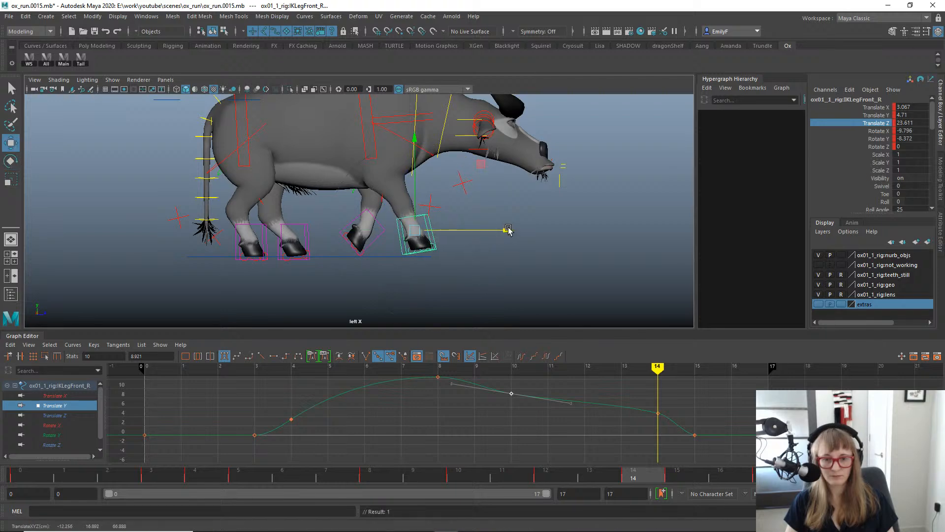
Play back the run from the side with the rig controls hidden, and save the scene as ox_run.0016.mb.
left_click_drag(657, 476, 364, 409)
key("alt+v")
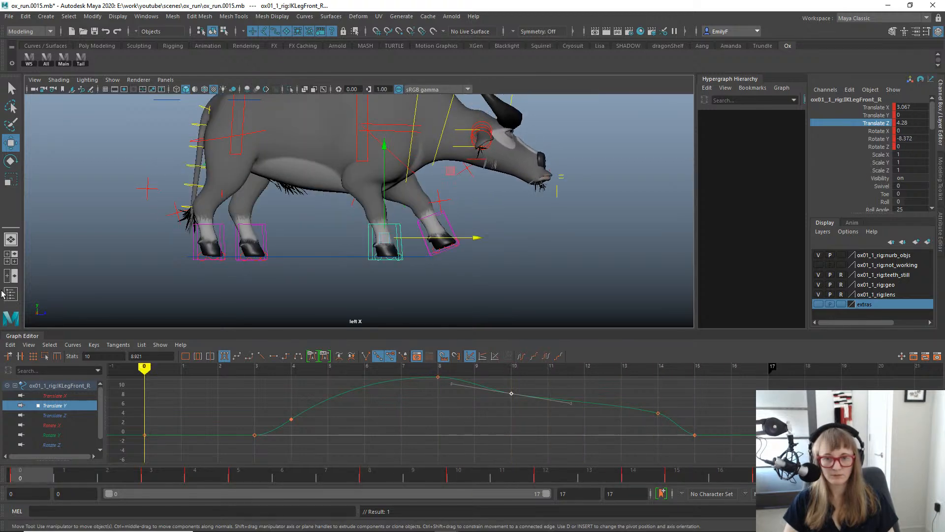
key("alt+1")
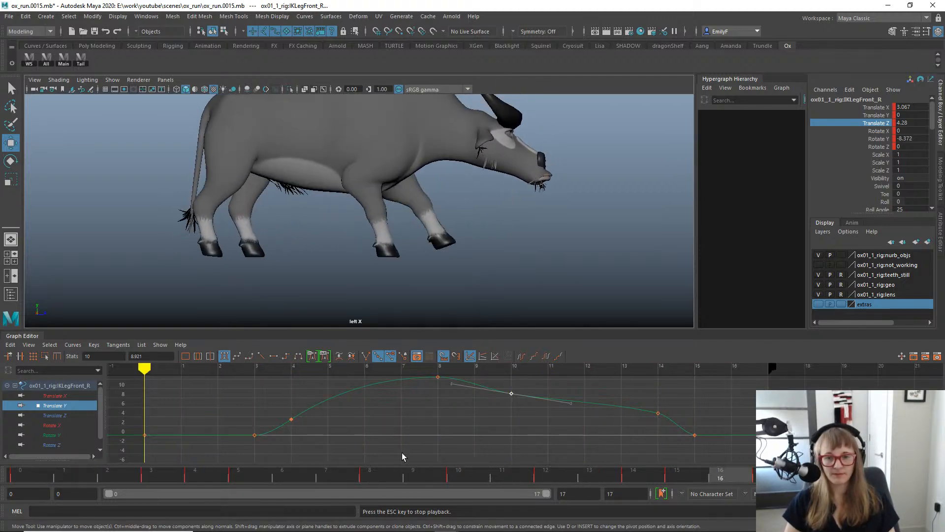
key("Escape")
left_click(37, 478)
key("q")
key("ctrl+s")
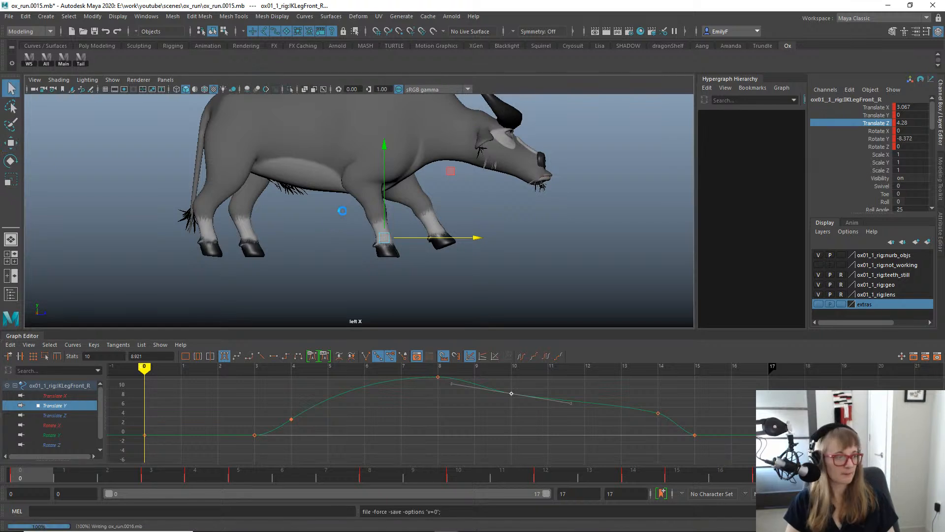
Play back the run from the front view to check the front feet.
right_click_drag(447, 229, 389, 239, "alt")
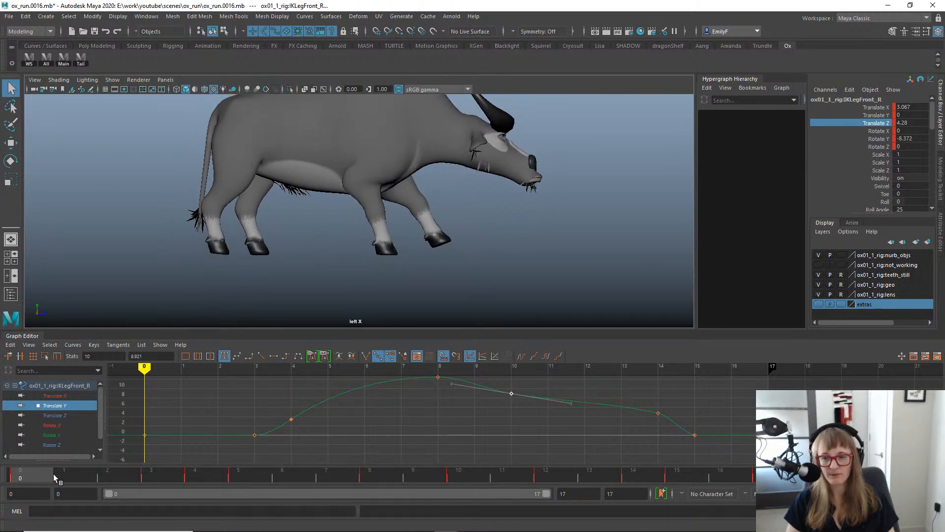
left_click_drag(55, 477, 215, 291)
key("space")
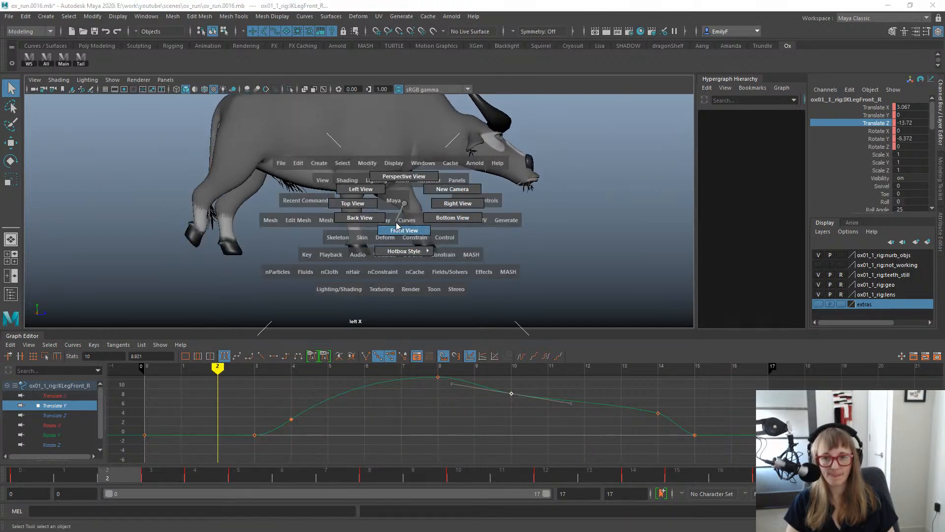
left_click(396, 226)
key("alt+v")
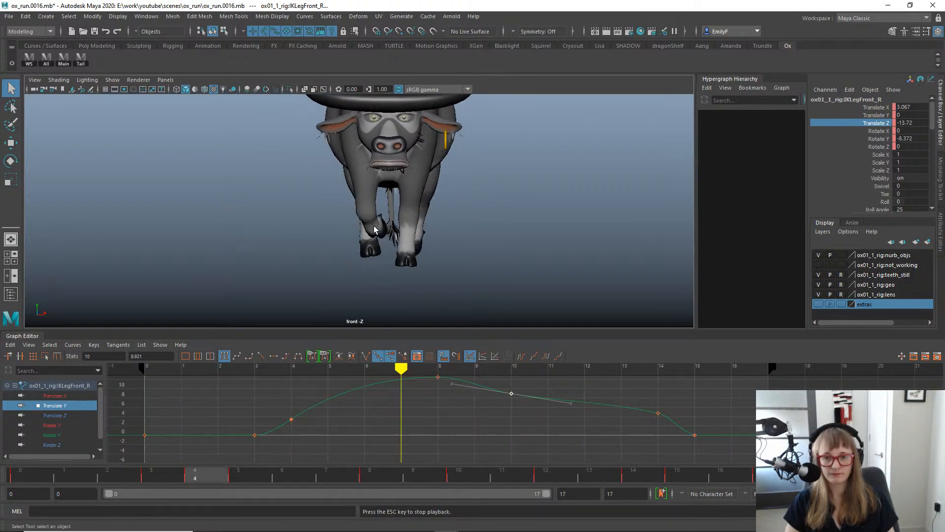
key("alt+v")
Play back the run in the perspective view from the ox's opposite side.
left_click_drag(439, 197, 469, 172)
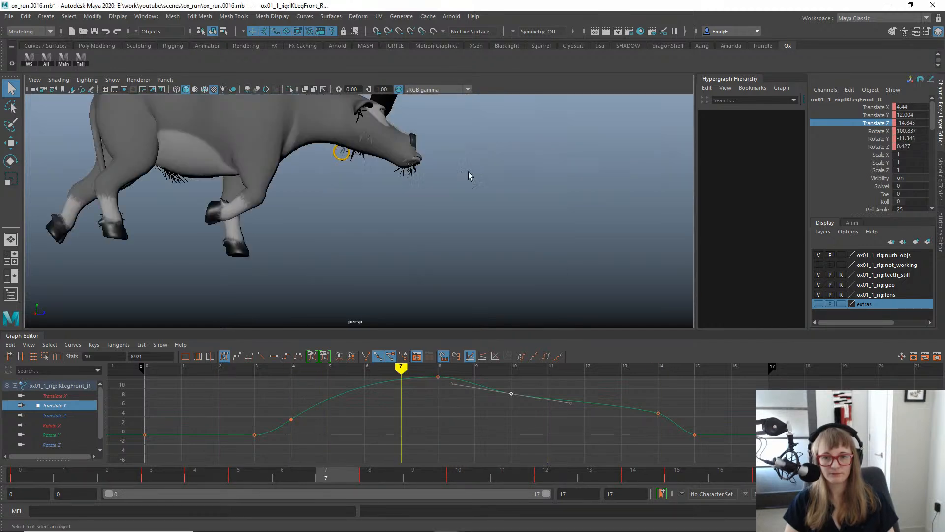
right_click_drag(469, 173, 429, 193, "alt")
key("alt+v")
left_click_drag(447, 196, 354, 202, "alt")
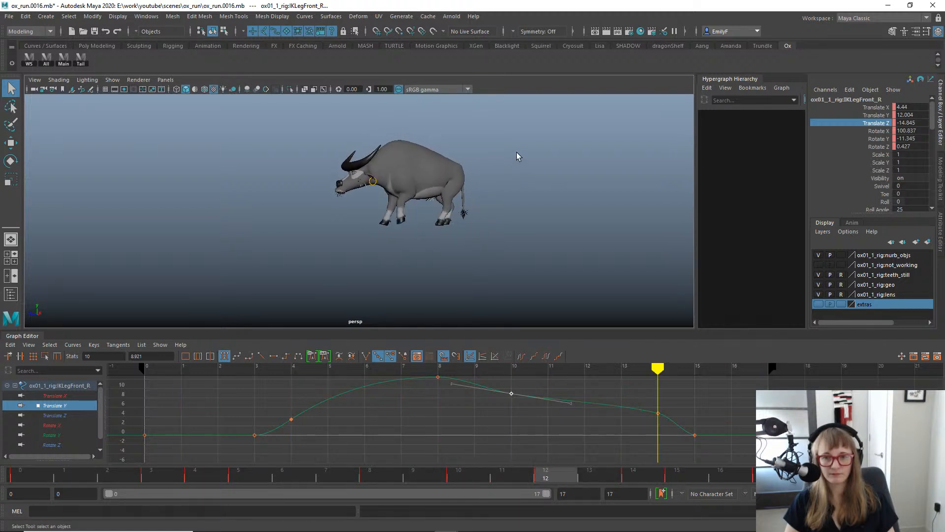
left_click_drag(516, 153, 415, 166, "alt")
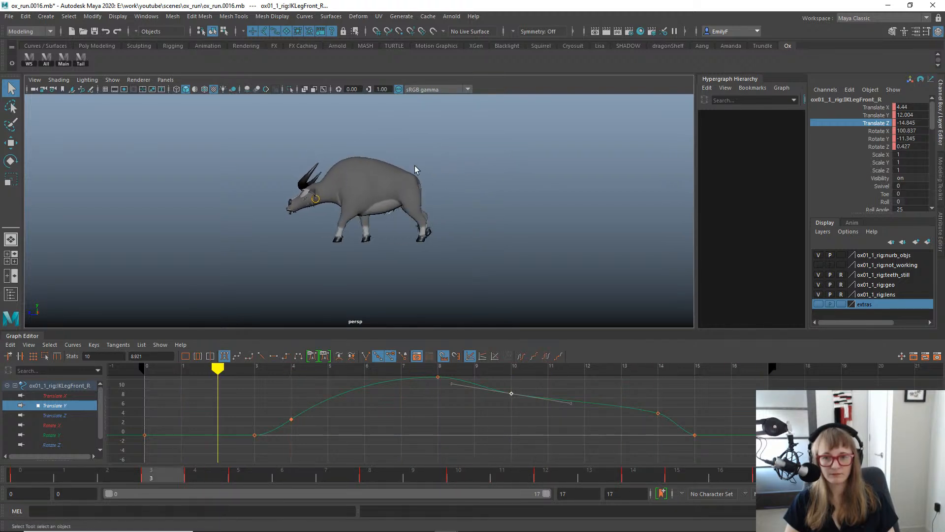
scroll(431, 229, "up", 4)
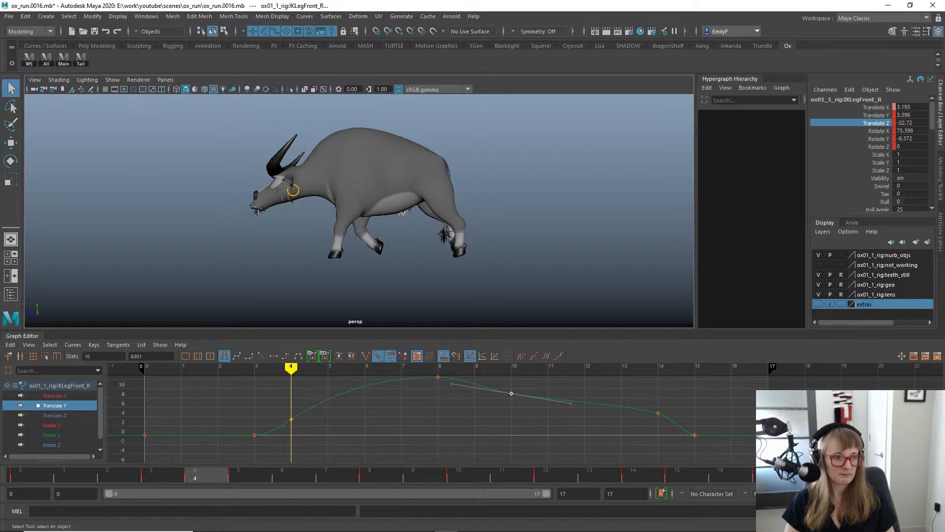
key("alt+v")
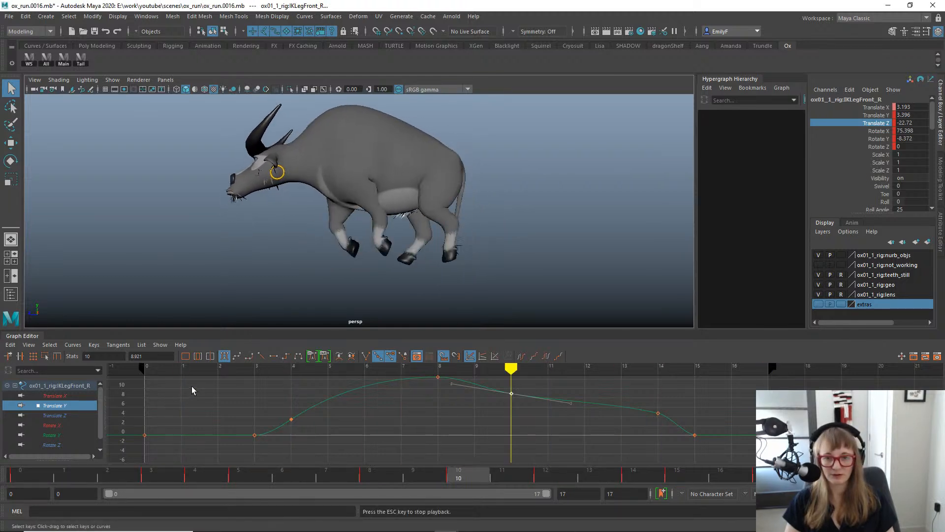
key("Escape")
Select the left front foot's IK control at frame 5 and show it in the side view with the rig controls hidden.
left_click_drag(73, 477, 238, 409)
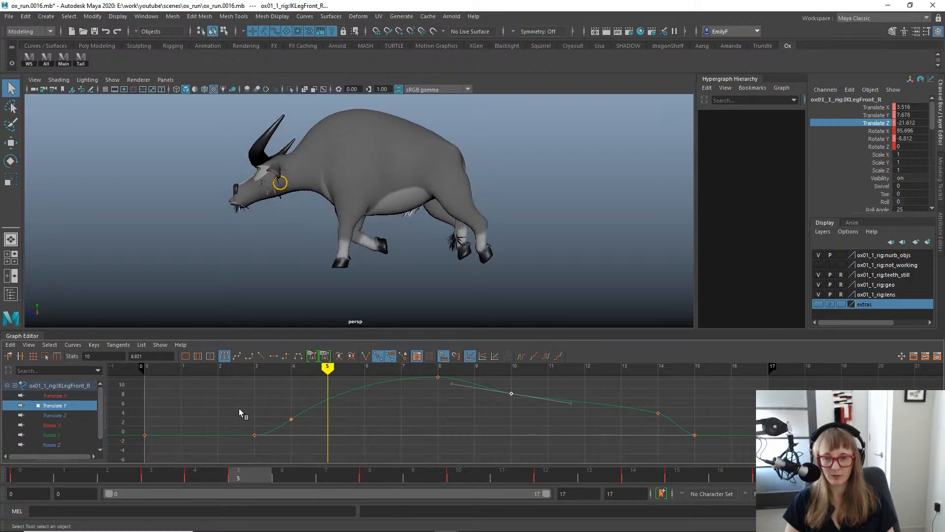
left_click_drag(276, 197, 394, 190, "alt")
right_click_drag(394, 190, 437, 257, "alt")
key("alt+1")
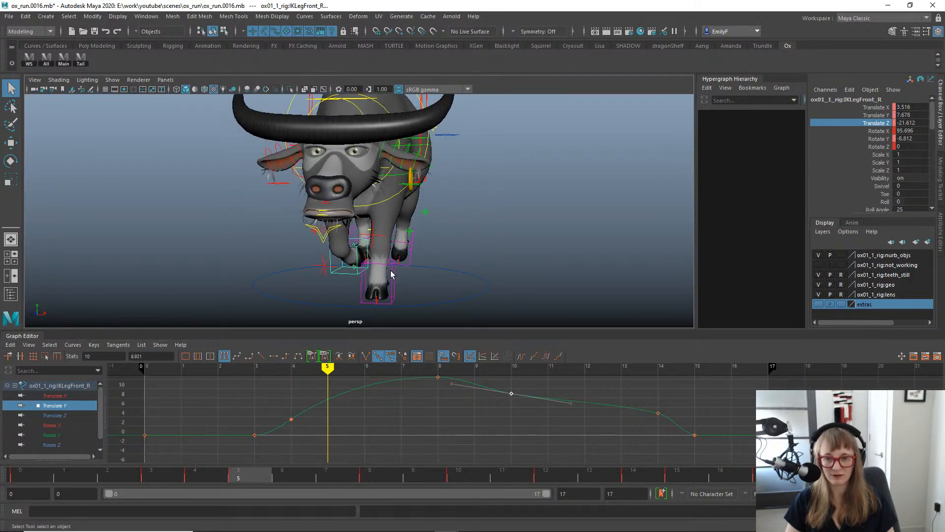
left_click(392, 274)
key("w")
left_click_drag(444, 274, 424, 222, "alt")
key("alt+1")
key("space")
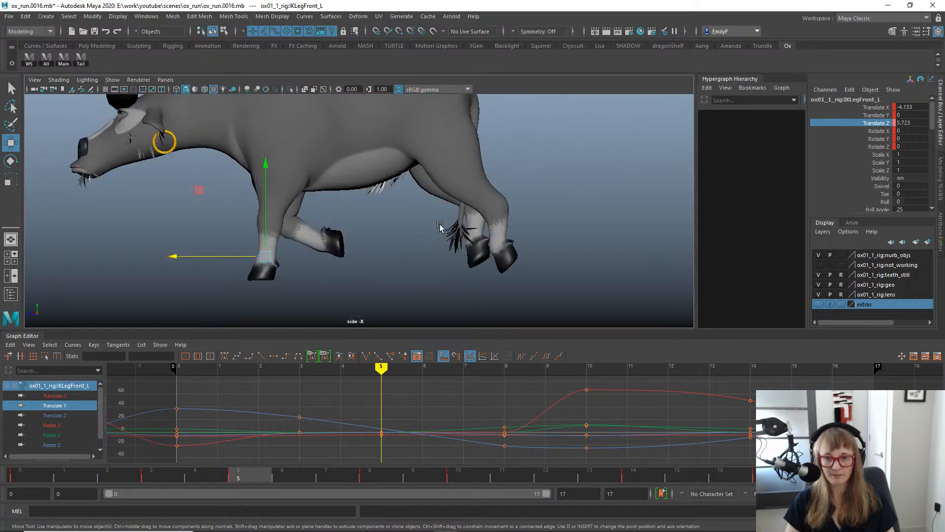
Isolate the left front foot's Translate Z curve and scrub its backward travel to frame 7.
scroll(439, 226, "down", 1)
middle_click_drag(438, 226, 471, 233, "alt")
left_click(71, 418)
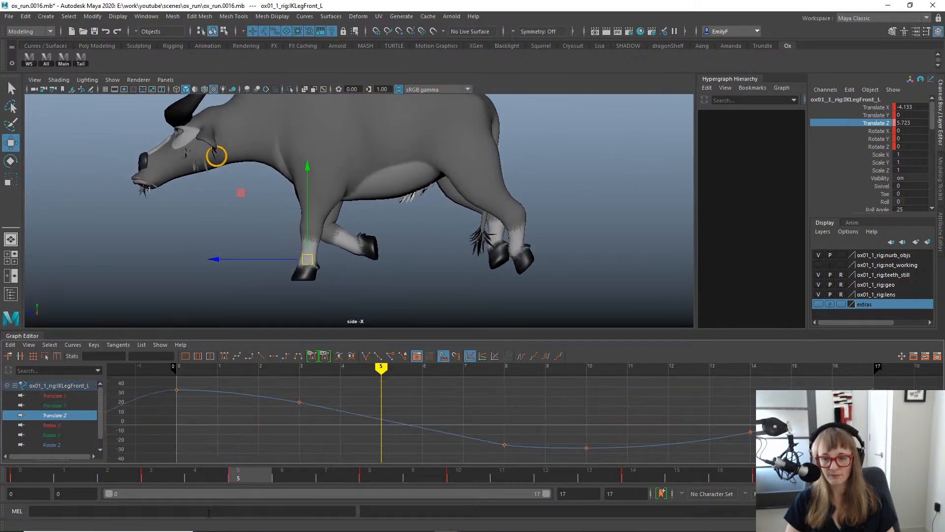
left_click_drag(123, 483, 331, 468)
scroll(443, 197, "up", 3)
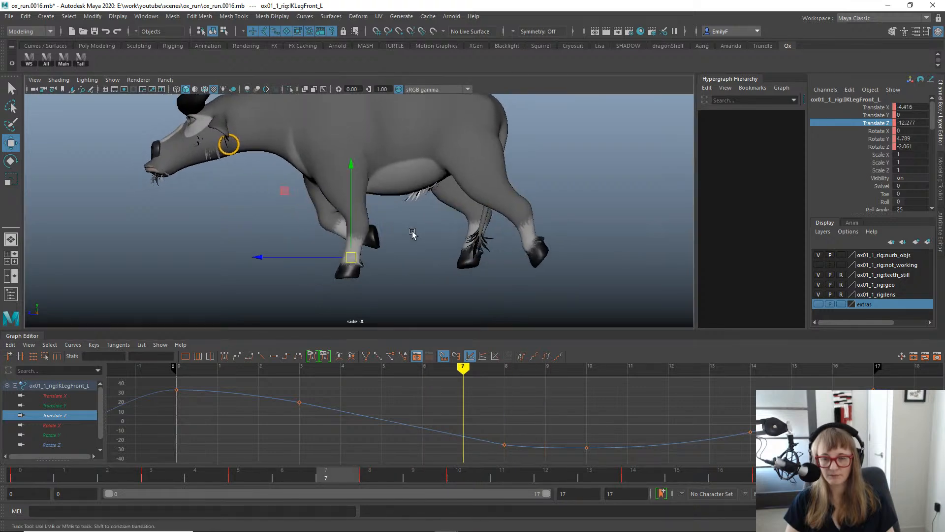
Show the rig controls and inspect the neck and left front rump curves at frame 7.
key("alt+1")
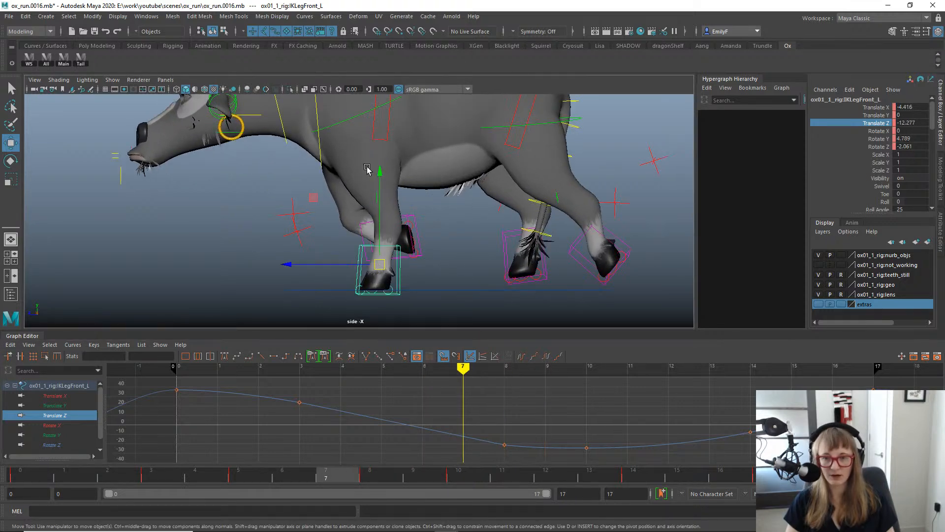
middle_click_drag(367, 168, 360, 197, "alt")
left_click(310, 174)
key("e")
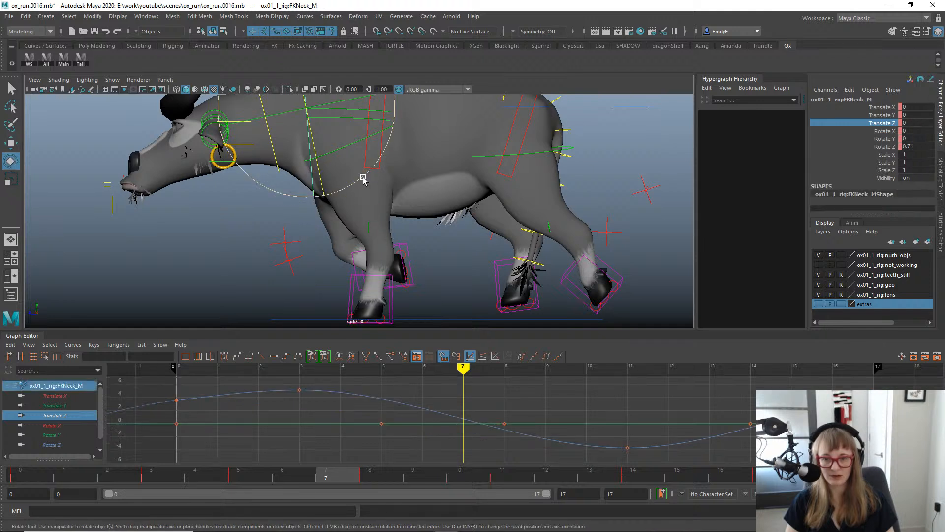
key("q")
left_click(395, 203)
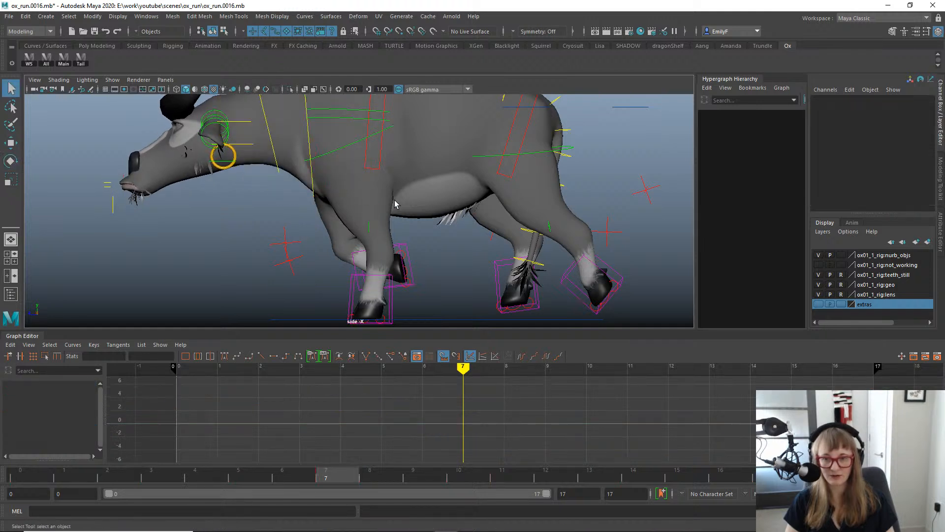
left_click(347, 148)
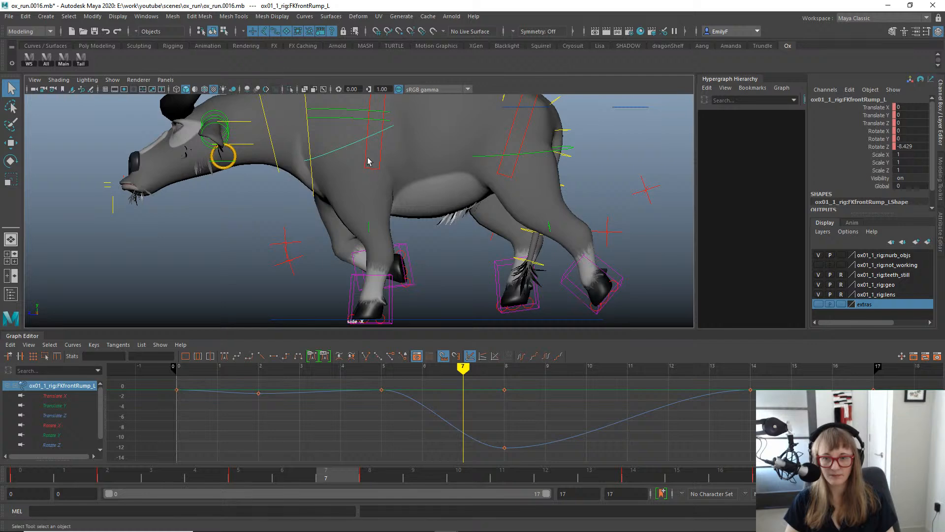
Isolate the IKSpine2_M control's Translate Z curve and scrub the frames around frame 7.
left_click(382, 143)
key("w")
middle_click_drag(386, 154, 317, 164, "alt")
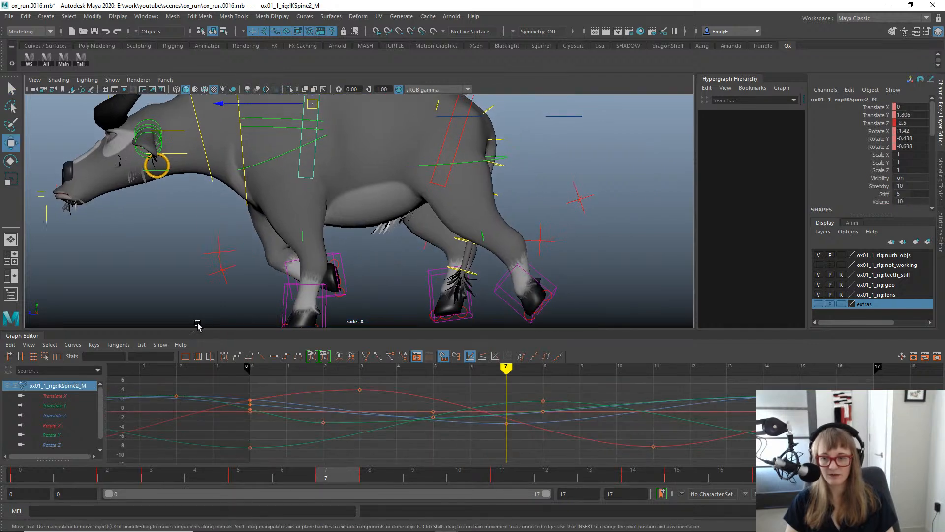
key("w")
left_click_drag(340, 156, 298, 139)
right_click_drag(336, 157, 297, 158, "alt")
middle_click_drag(298, 158, 347, 177, "alt")
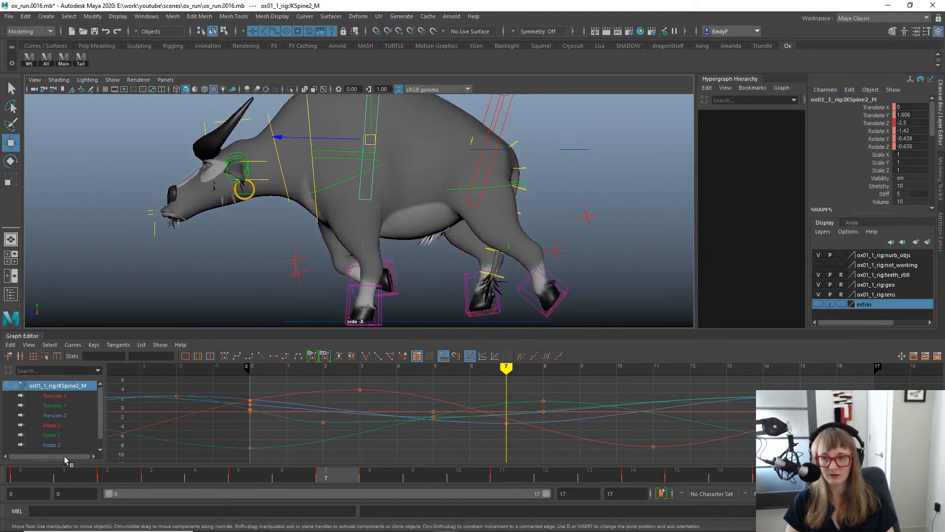
left_click(54, 415)
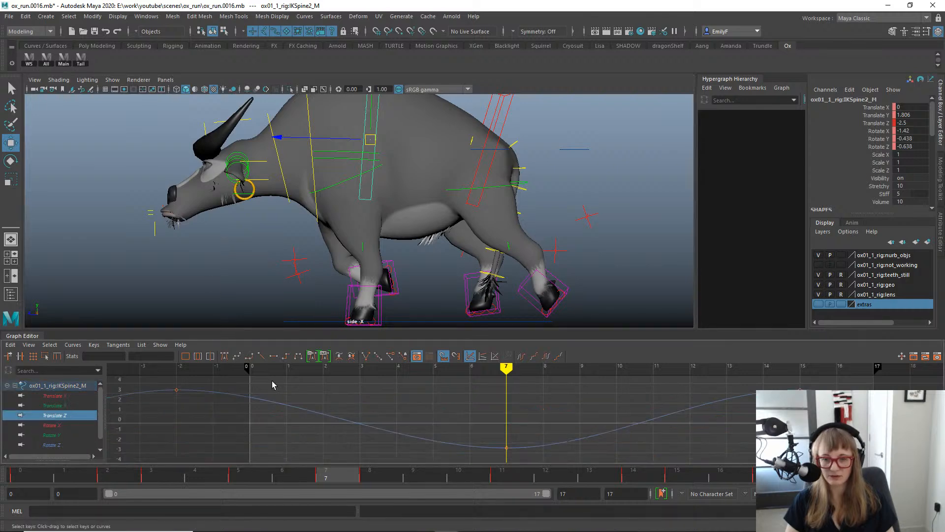
left_click_drag(264, 481, 327, 477)
Try to adjust the IKSpine2_M Translate Z key at frame 7, and undo the change.
left_click_drag(529, 474, 530, 472)
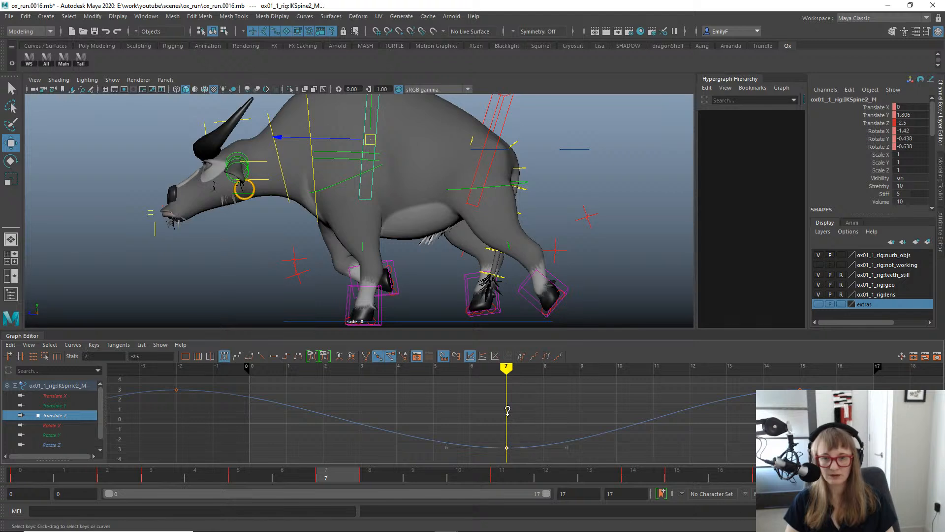
middle_click_drag(507, 416, 511, 424, "shift")
key("ctrl+z")
On the left front scapular's Translate Z curve, move the frame 8 key to frame 7 and delete the frame 5 key.
key("q")
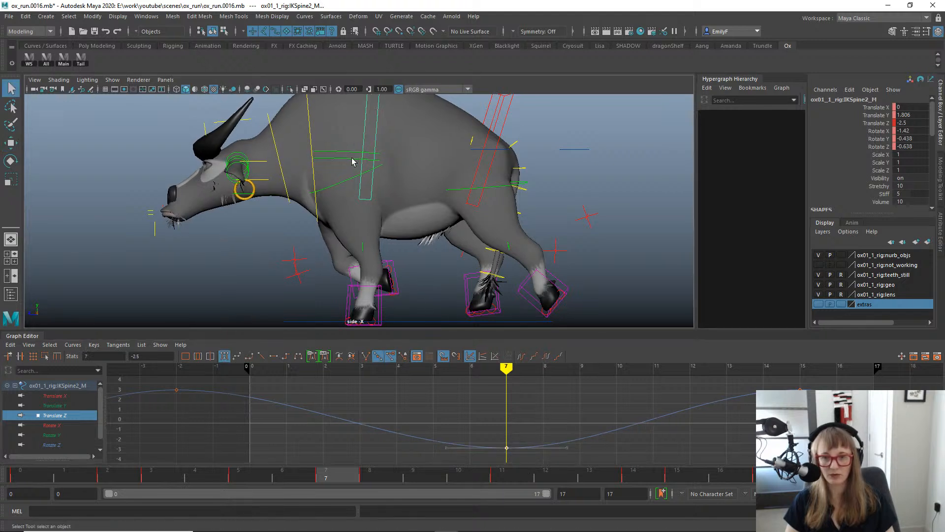
left_click(352, 160)
key("w")
left_click(53, 416)
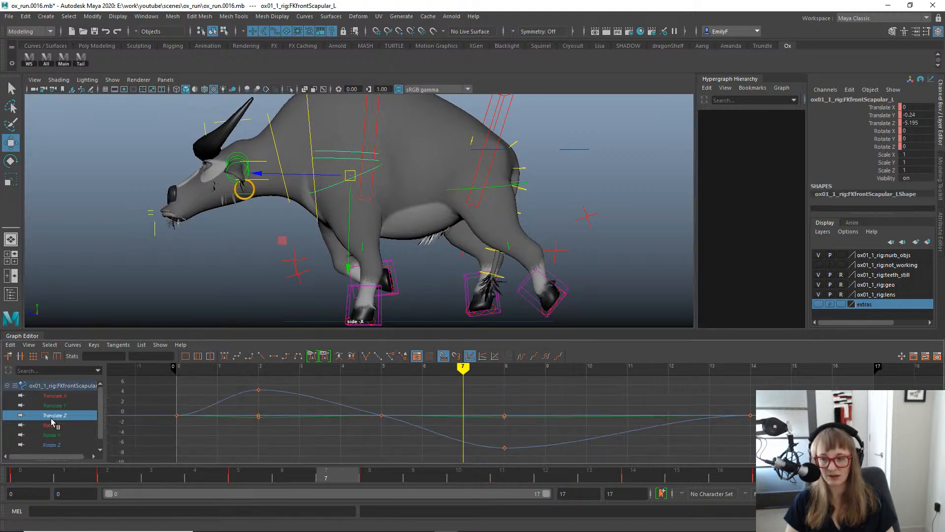
left_click_drag(493, 436, 532, 458)
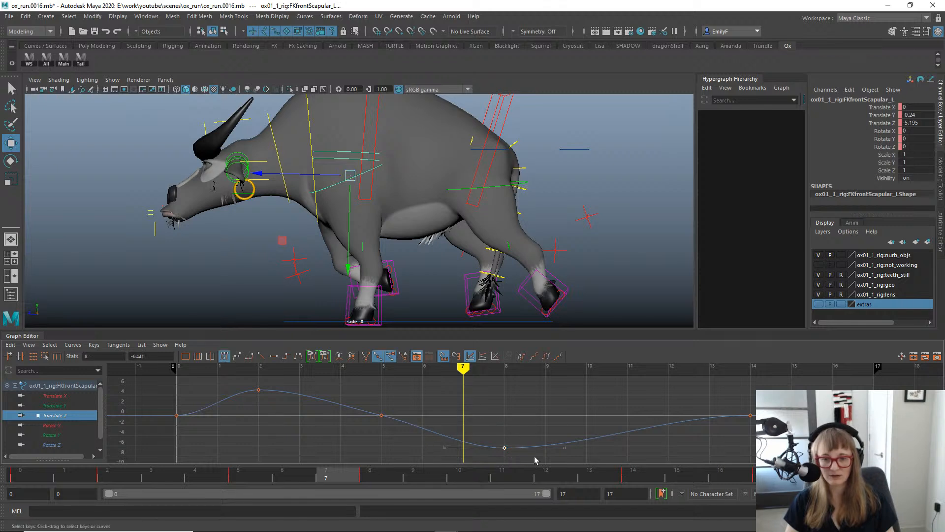
middle_click_drag(532, 458, 468, 426, "shift")
left_click(422, 421)
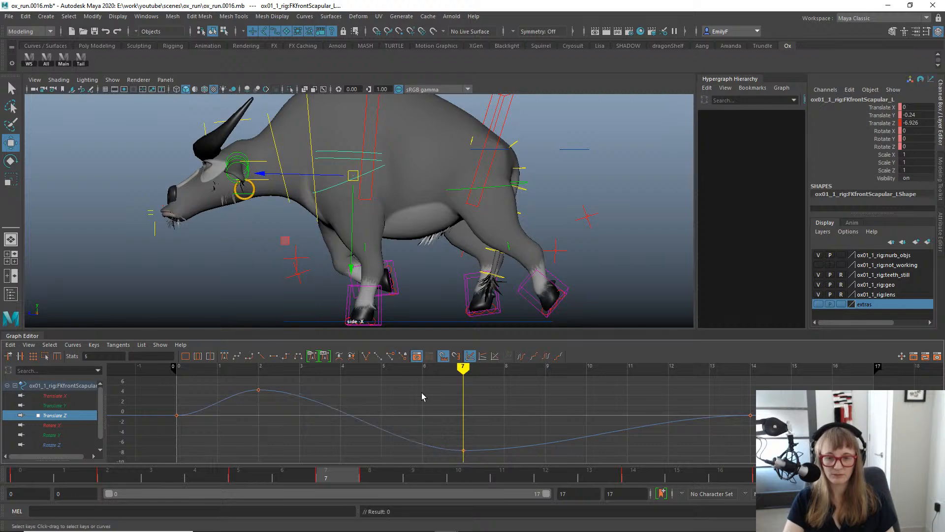
Raise the left front scapular's Translate Z keys at frames 0 and 17 to about 1.94.
left_click_drag(385, 476, 764, 475)
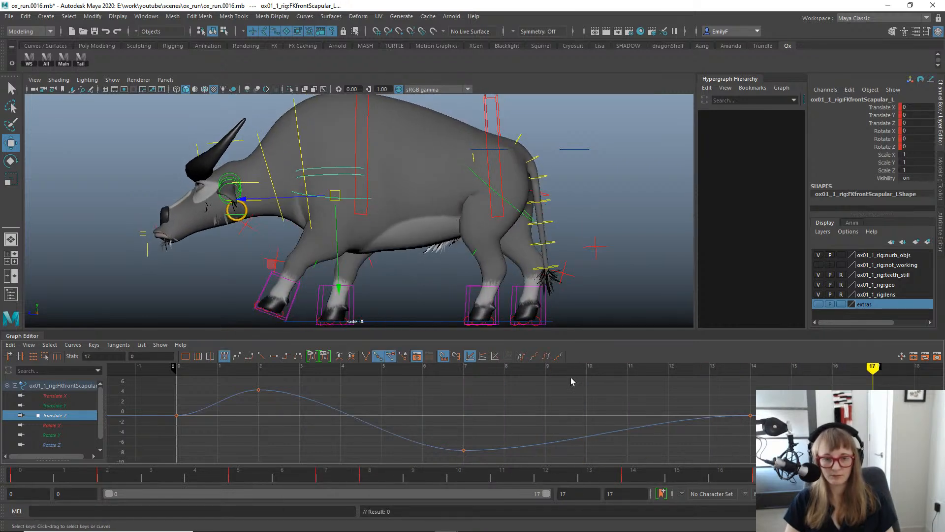
left_click_drag(165, 410, 205, 427)
middle_click_drag(204, 426, 199, 419, "shift")
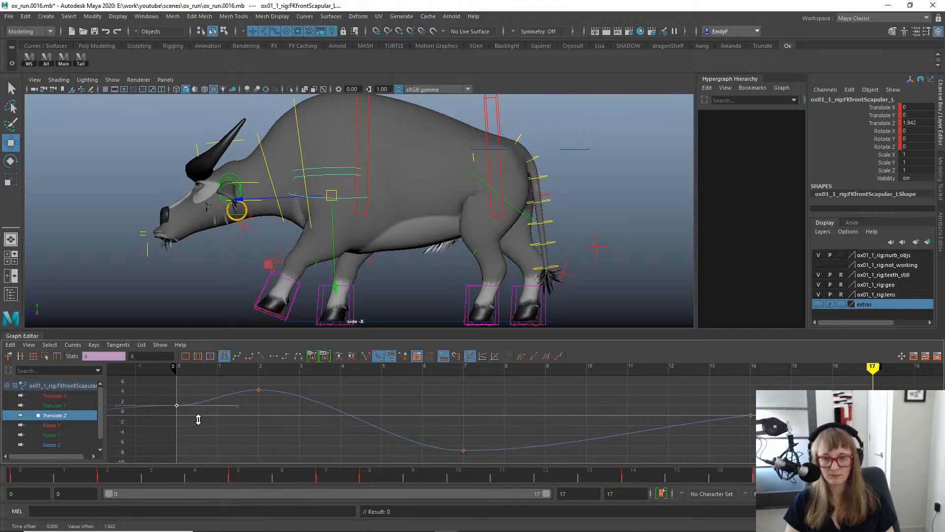
Delete the frame 2 key from the left front scapular's Translate Z curve and check the motion up to frame 6.
left_click_drag(233, 388, 302, 426)
key("Delete")
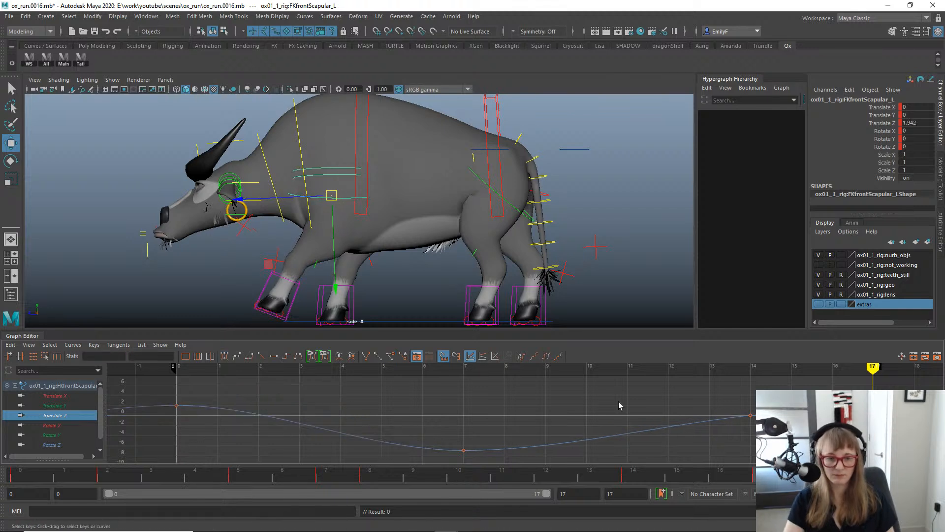
key("alt+v")
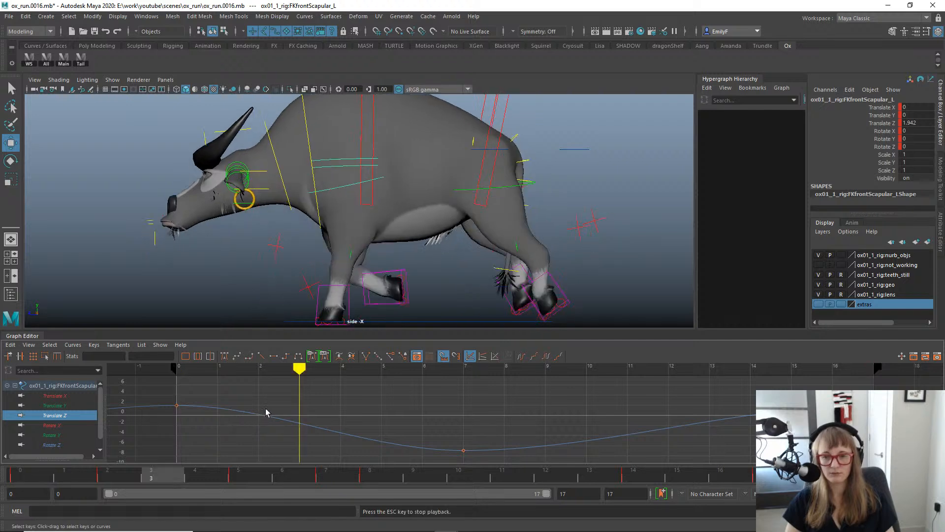
left_click(28, 478)
left_click_drag(28, 478, 287, 473)
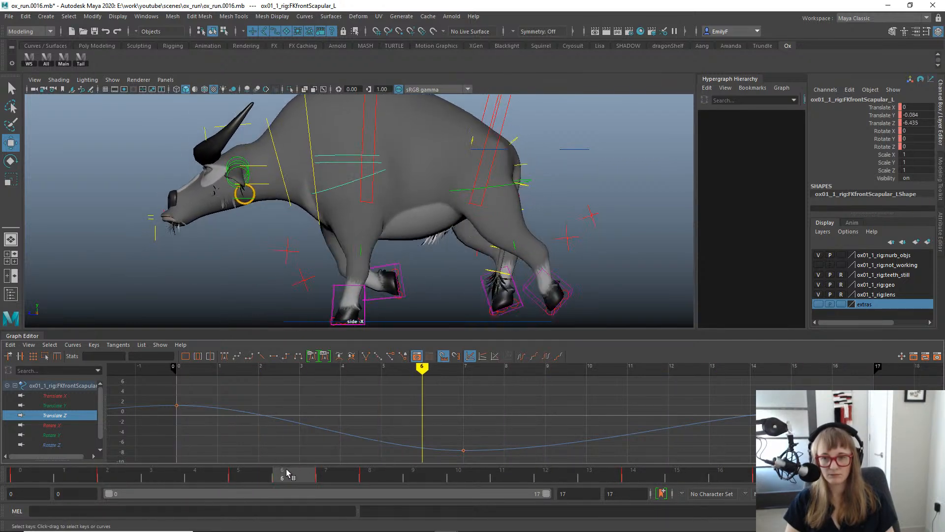
On the left front scapular's Translate Y curve, move the frame 5 key to frame 6 and raise it to about 0.16.
left_click(53, 405)
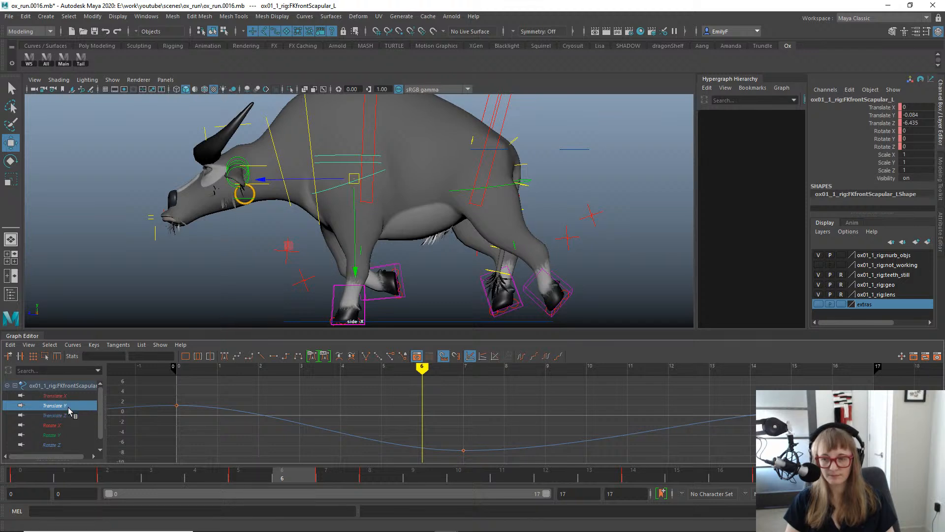
left_click_drag(347, 375, 420, 413)
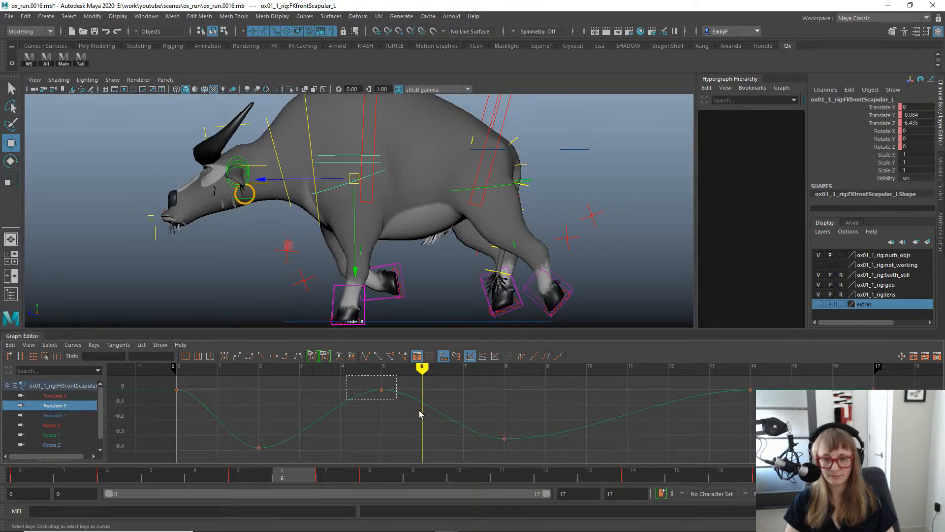
middle_click_drag(420, 403, 411, 371, "shift")
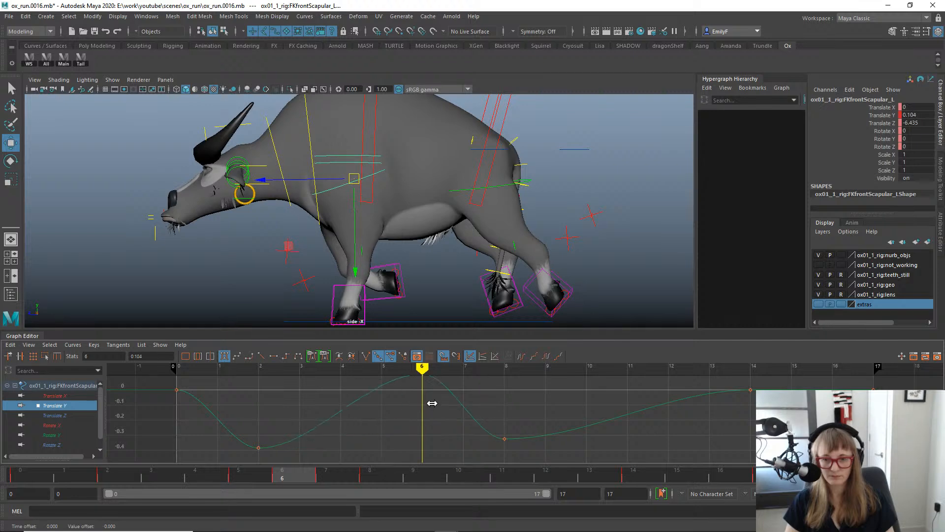
At frame 14, move the left front scapular to about -2.08 in Translate Y, and delete that curve's keys at frames 2 and 8.
mouse_move(305, 479)
left_mouse_down()
mouse_move(589, 481)
mouse_move(641, 469)
left_mouse_up()
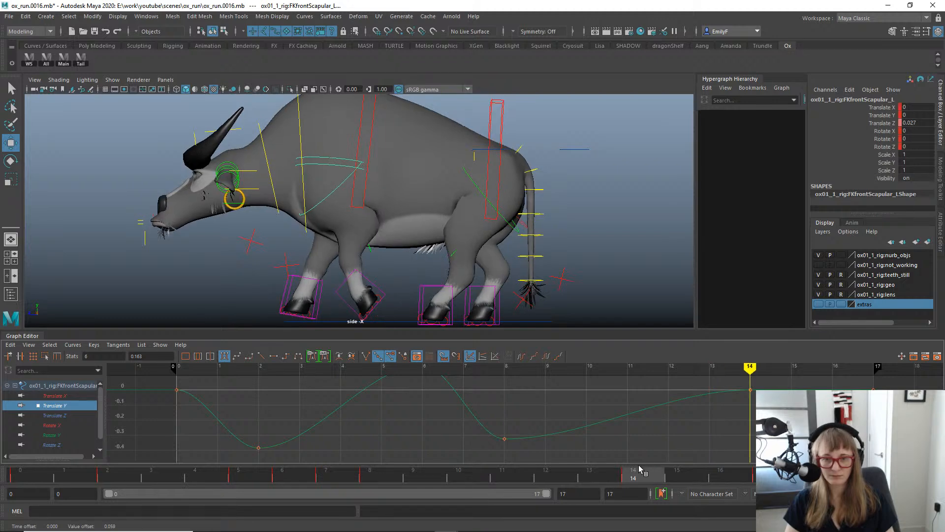
left_click_drag(323, 279, 332, 266)
key("f")
right_click_drag(634, 410, 573, 394, "alt")
right_click_drag(516, 445, 530, 436, "alt+shift")
left_click_drag(563, 429, 481, 409)
left_click_drag(391, 387, 468, 434)
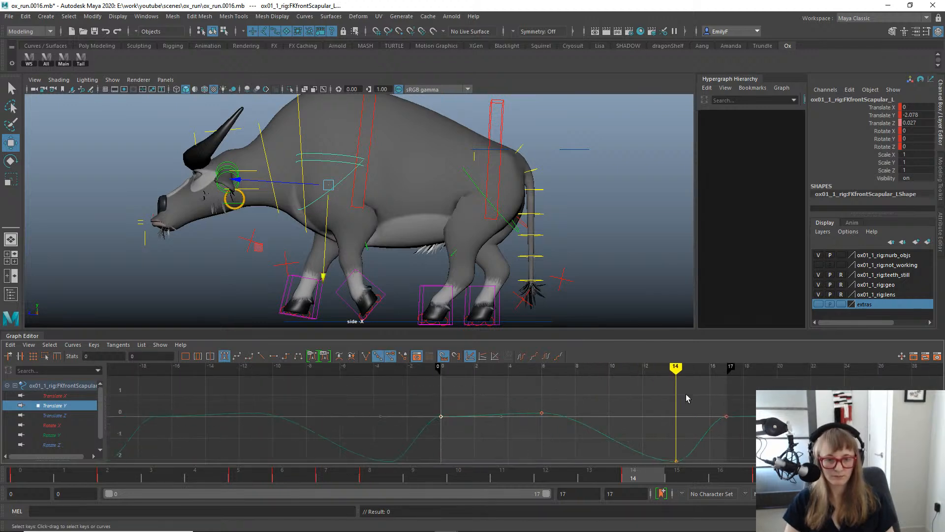
Lower the scapular's Translate Y keys at frames 0 and 17 to about -1.32, slope their tangents upward, and play the cycle.
left_click(728, 416, "shift")
middle_click_drag(729, 416, 738, 442, "shift")
left_click_drag(755, 437, 798, 453)
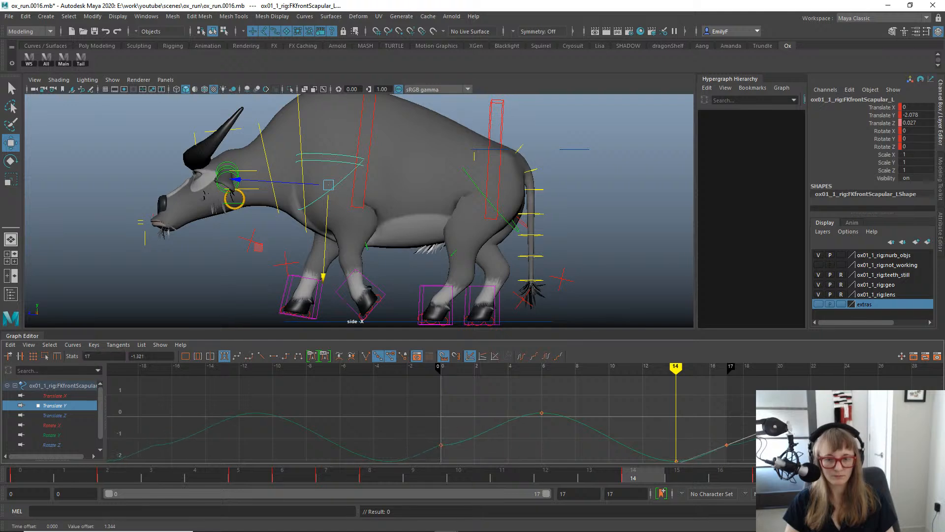
left_click_drag(449, 445, 453, 446)
left_click_drag(474, 420, 501, 452)
middle_click_drag(492, 441, 483, 409)
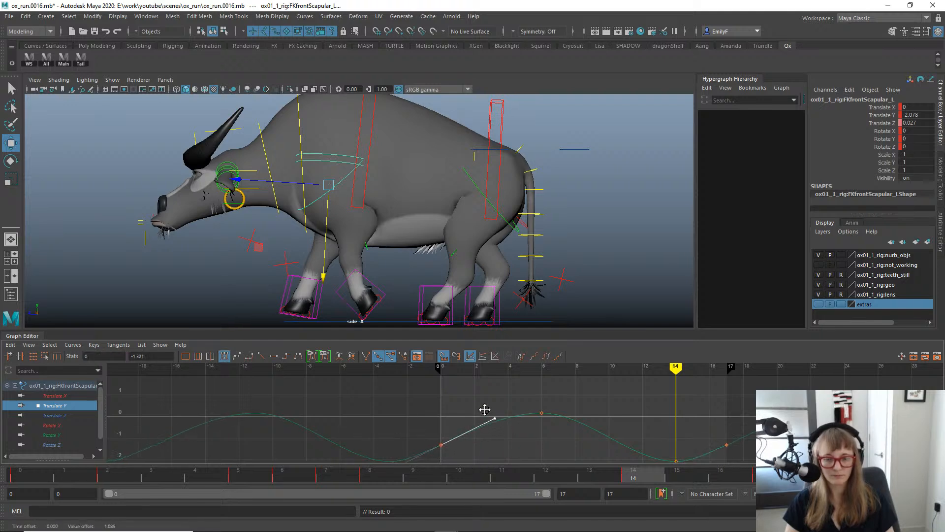
key("q")
key("alt+v")
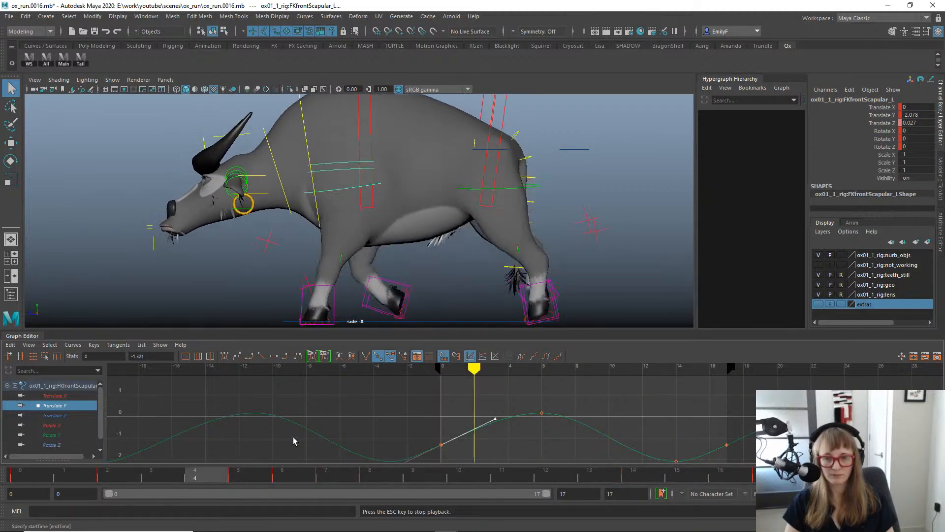
key("Escape")
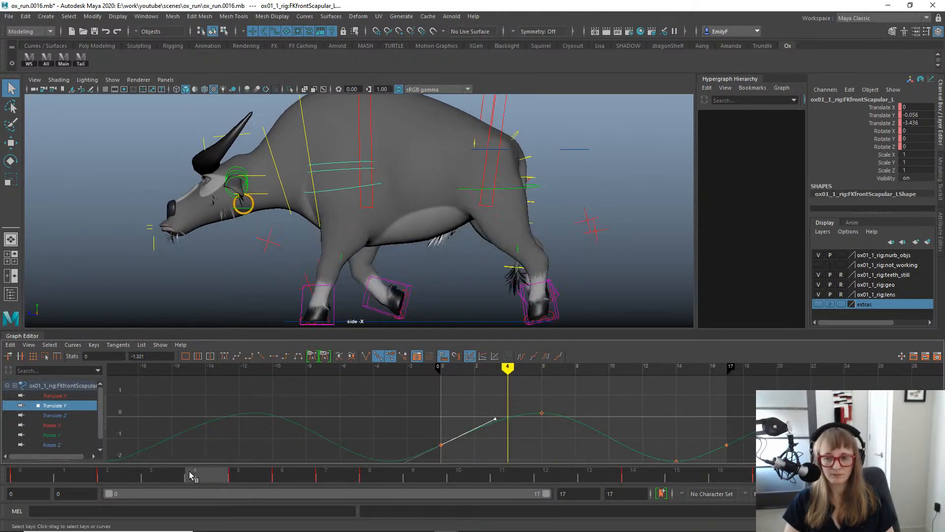
At frame 8, rotate the left front rump control to about -9.4 in Rotate Z.
left_click(331, 190)
key("e")
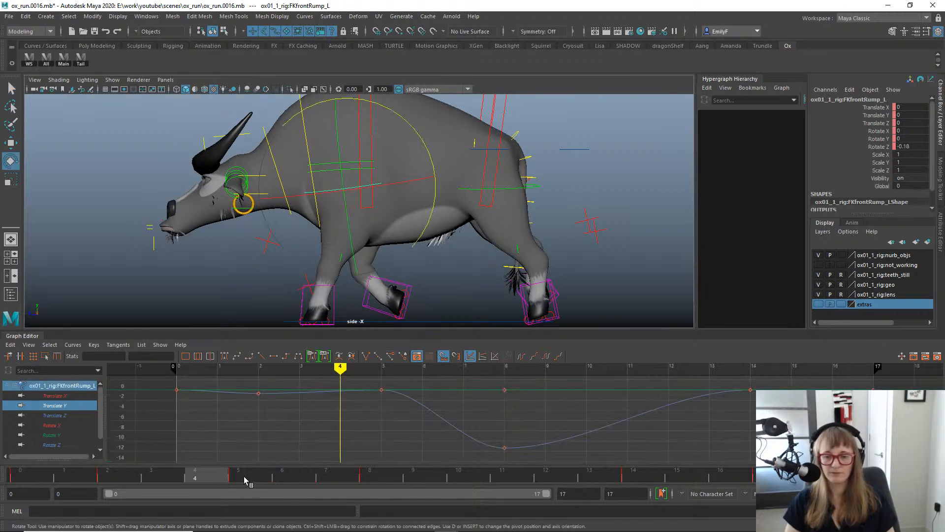
left_click_drag(245, 476, 379, 454)
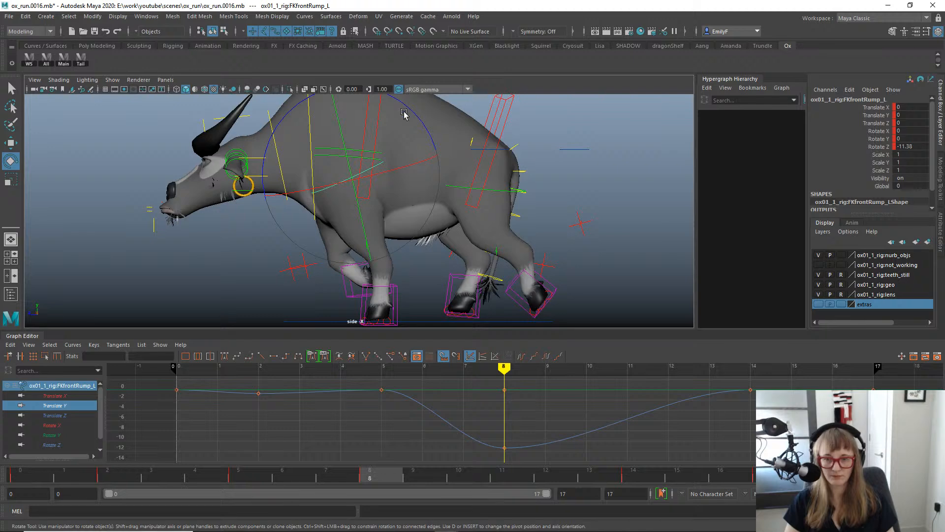
left_click_drag(404, 114, 416, 111)
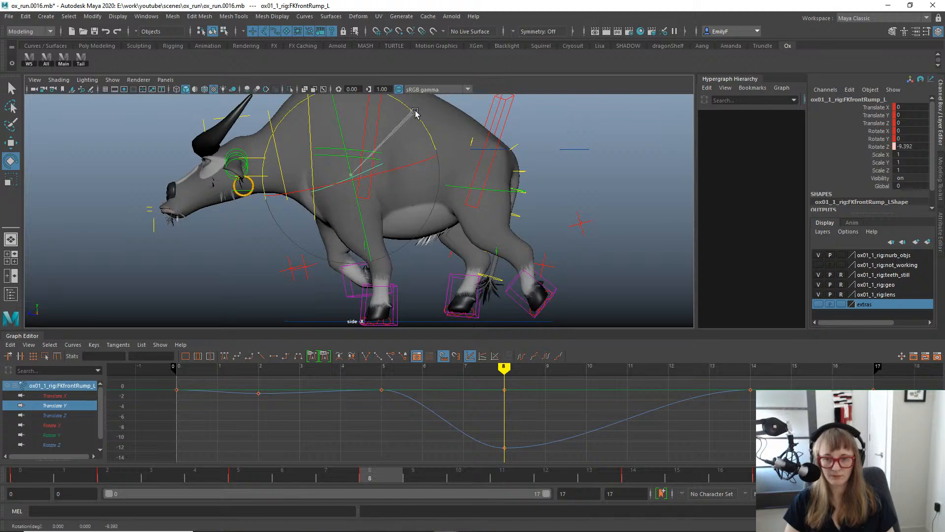
At frame 8, rotate the IKSpine2_M control to about -4.35 in Rotate Z and key it.
left_click(285, 194)
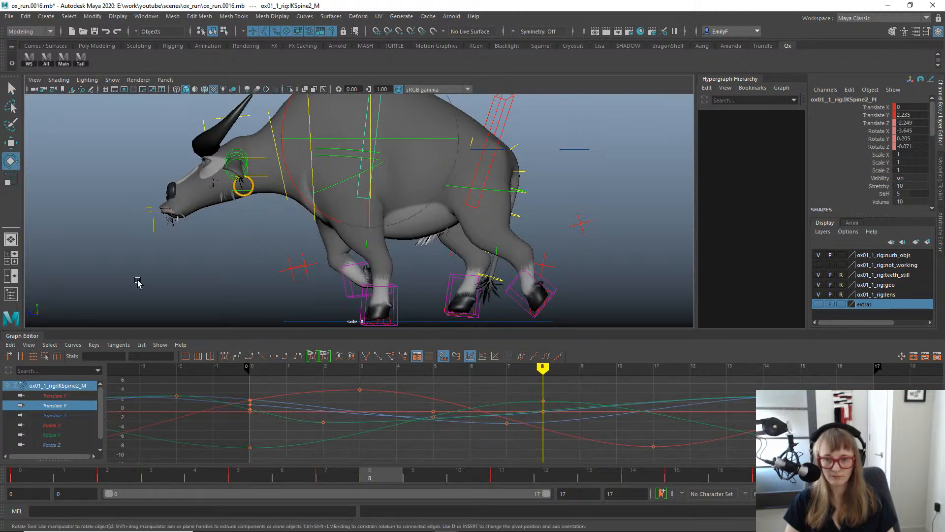
left_click(72, 425)
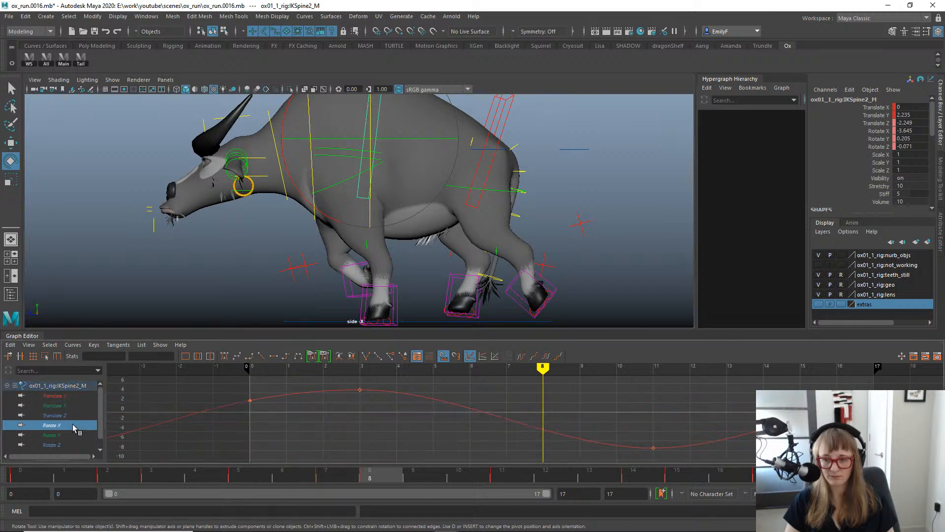
left_click(56, 445)
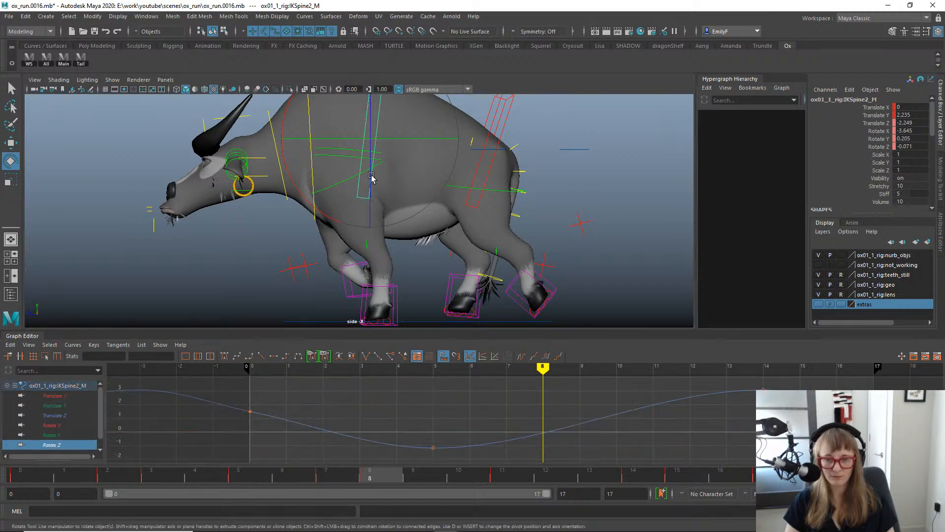
left_click_drag(369, 171, 373, 181)
key("s")
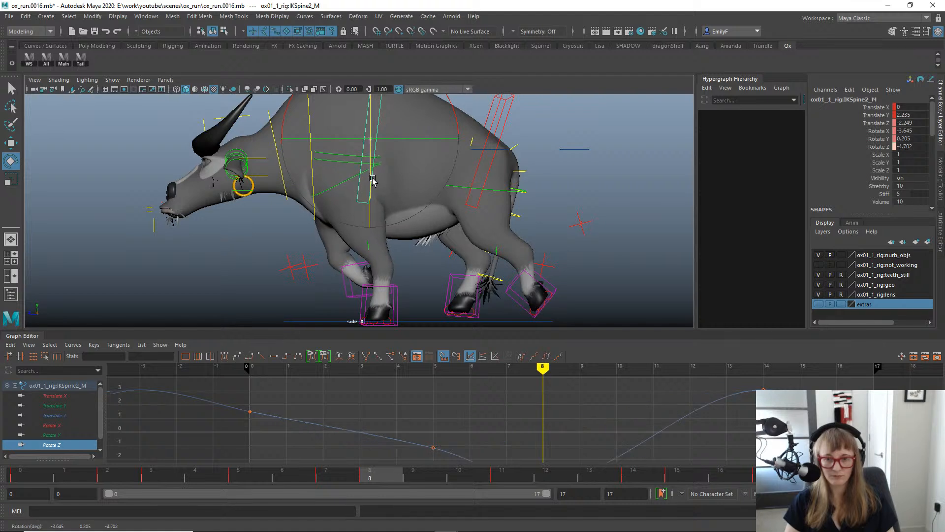
key("s")
key("q")
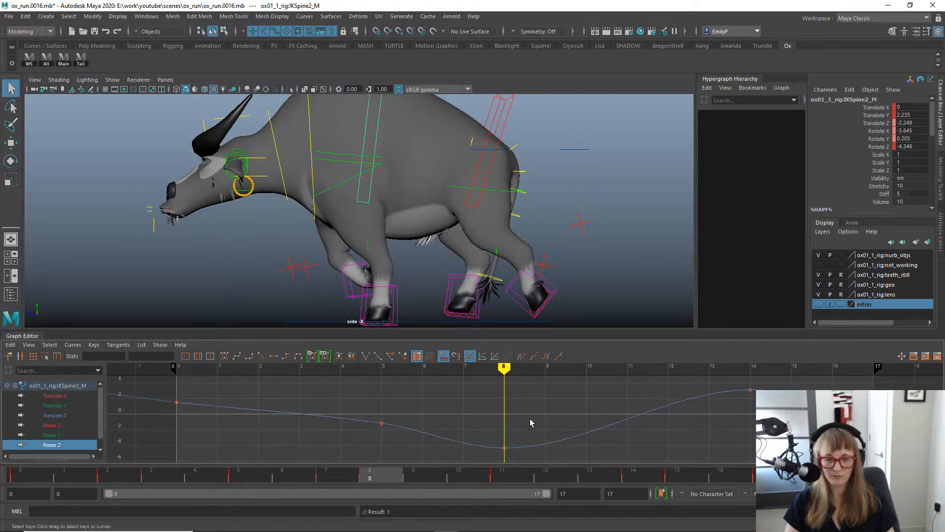
key("a")
At frame 2, rotate the IKSpine2_M control to about 3 in Rotate Z and key it.
left_click(305, 476)
left_click_drag(305, 476, 108, 474)
left_click_drag(140, 418, 184, 385)
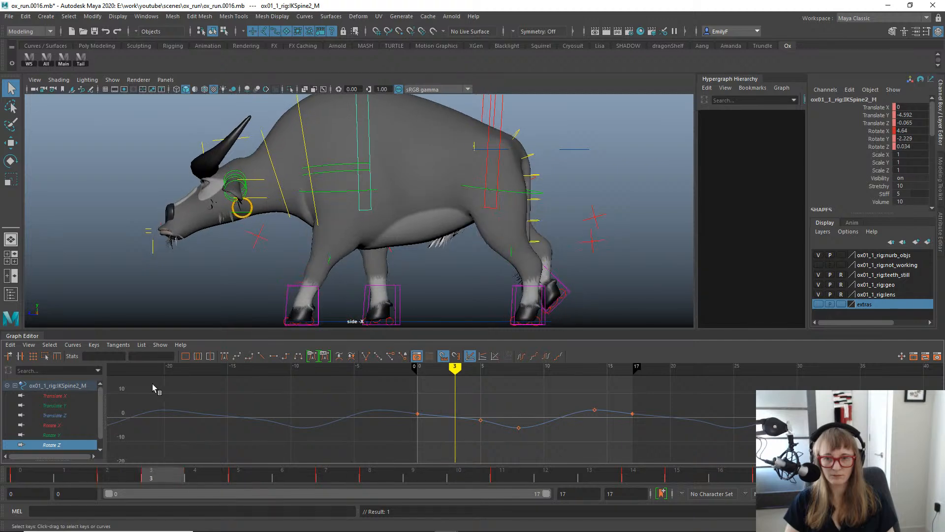
key("comma")
key("e")
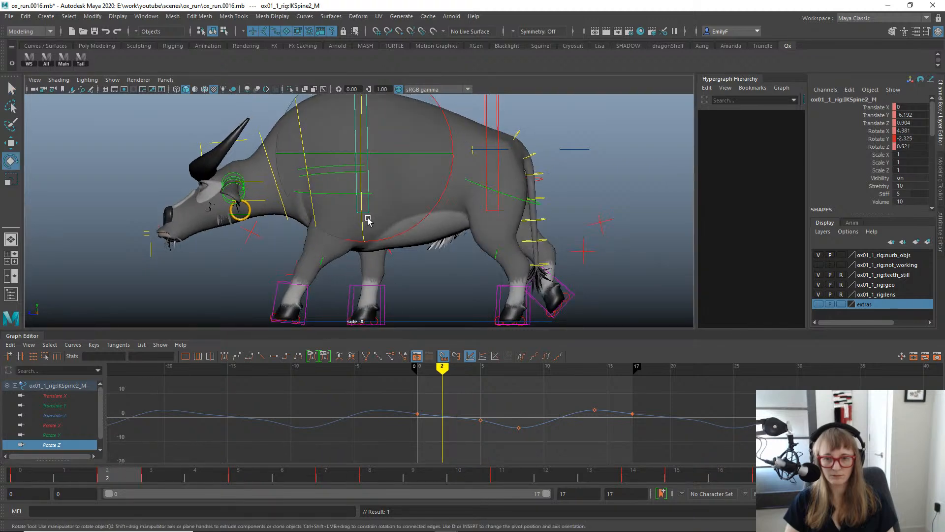
left_click_drag(361, 210, 361, 207)
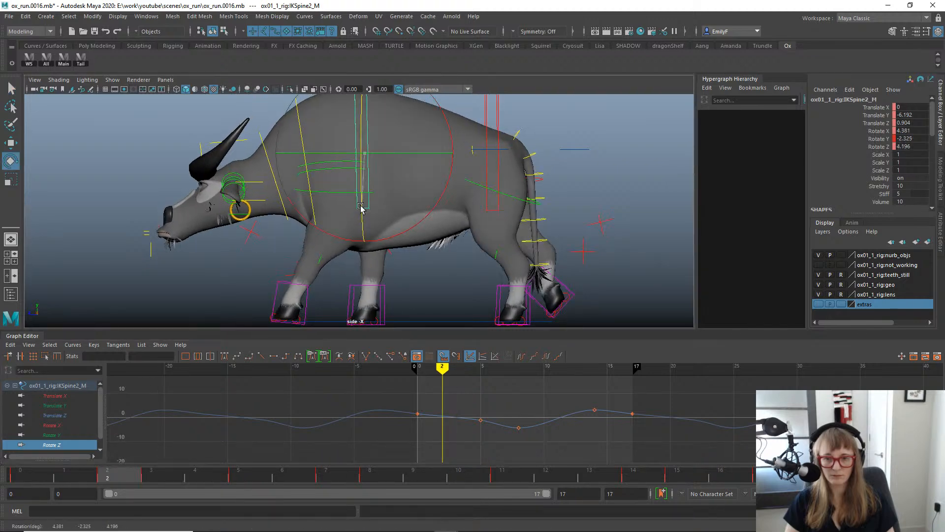
key("s")
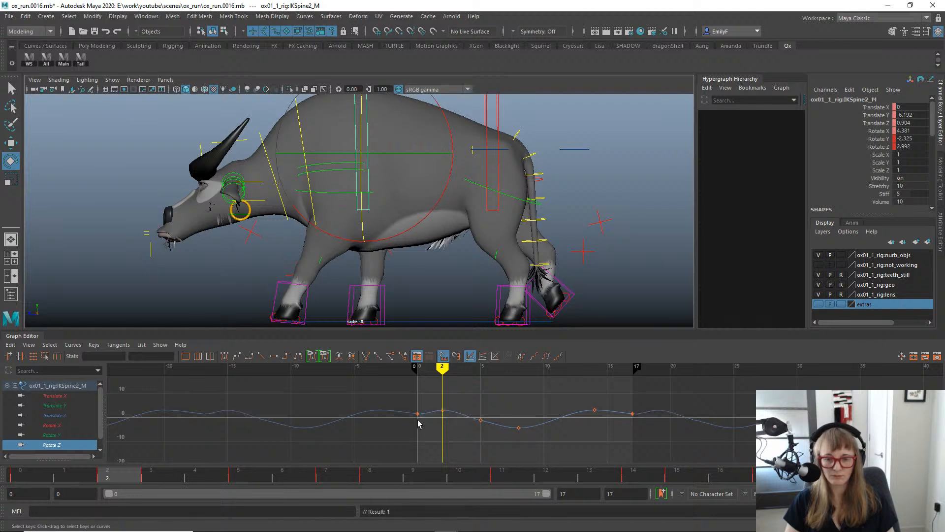
Delete the frame 14 key from IKSpine2_M's Rotate Z curve, slope the frame 0 and 17 tangents upward, and play the cycle.
right_click_drag(345, 394, 360, 393, "alt+shift")
left_click_drag(406, 437, 407, 437)
left_click_drag(645, 401, 629, 433, "shift")
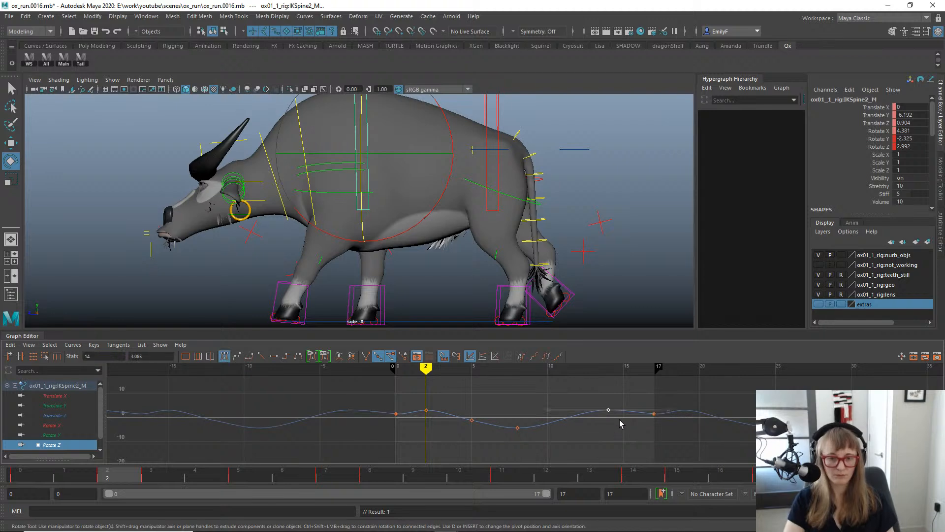
key("Delete")
left_click_drag(612, 384, 686, 443)
left_click_drag(581, 397, 622, 427)
middle_click_drag(615, 420, 615, 432)
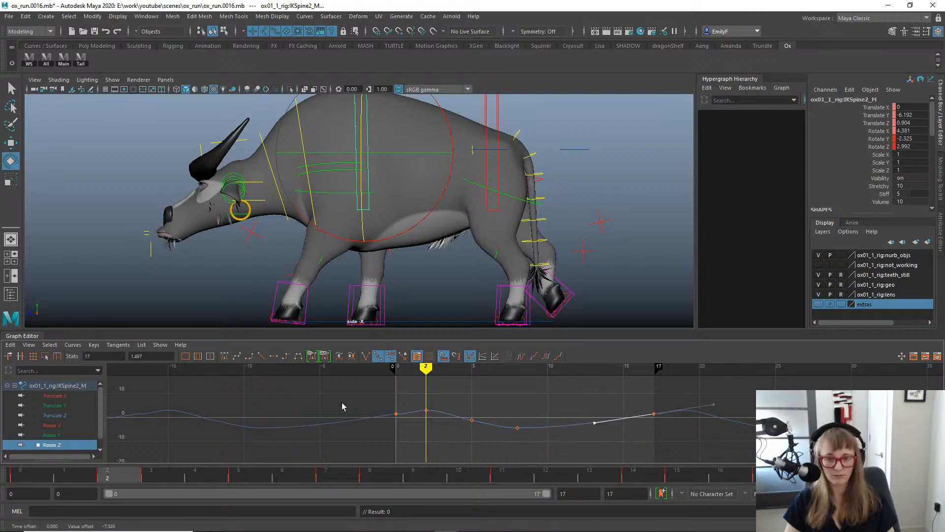
key("q")
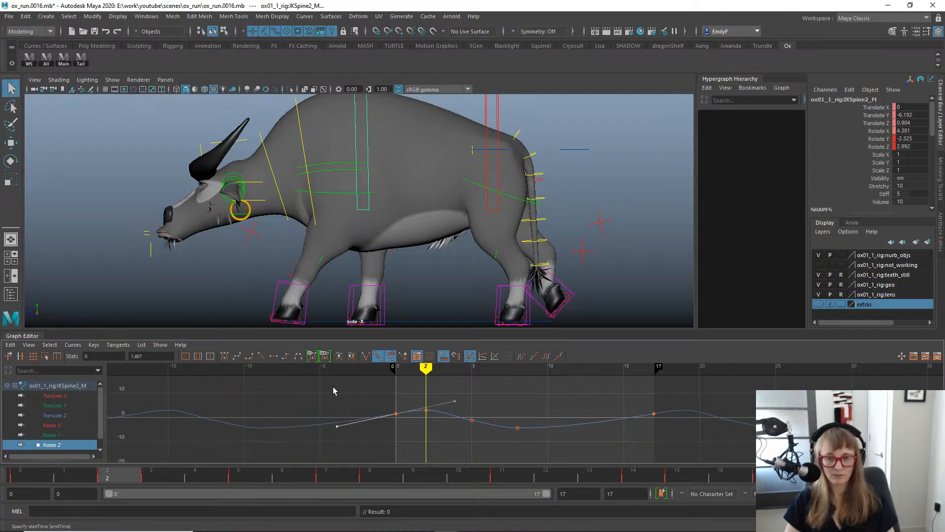
key("alt+v")
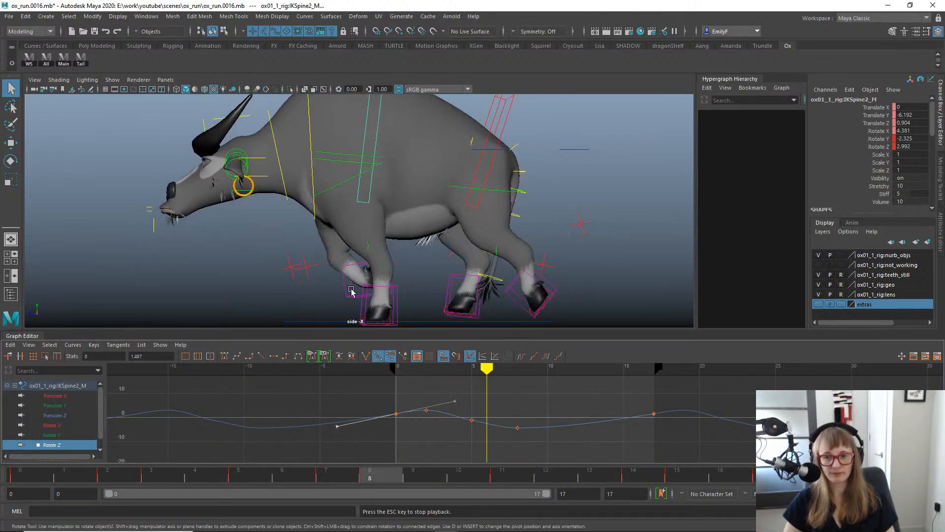
Examine the left front foot control's ground contact up close from the start of the cycle through frame 5.
key("Escape")
key("alt+1")
right_click_drag(348, 254, 409, 246, "alt")
middle_click_drag(409, 246, 421, 182, "alt")
key("alt+1")
right_click_drag(422, 182, 416, 209, "alt")
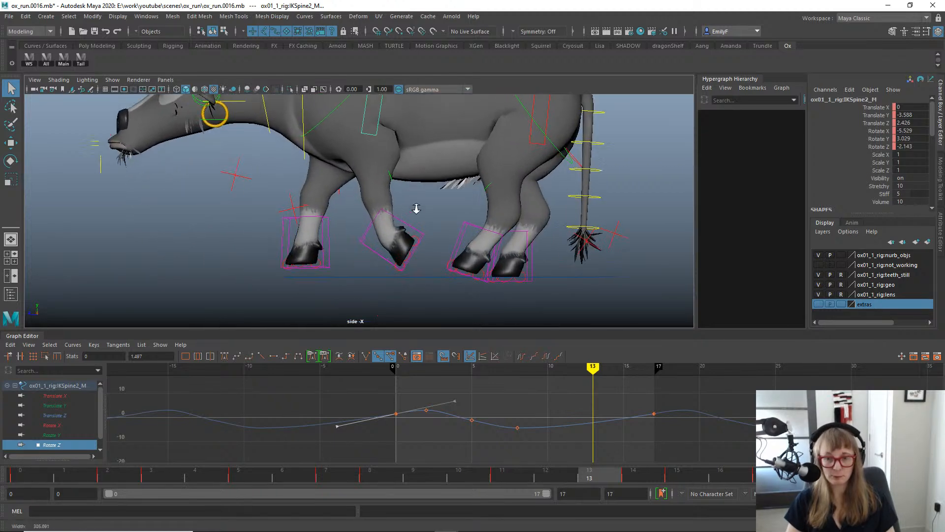
left_click(365, 246)
key("w")
left_click_drag(22, 476, 268, 426)
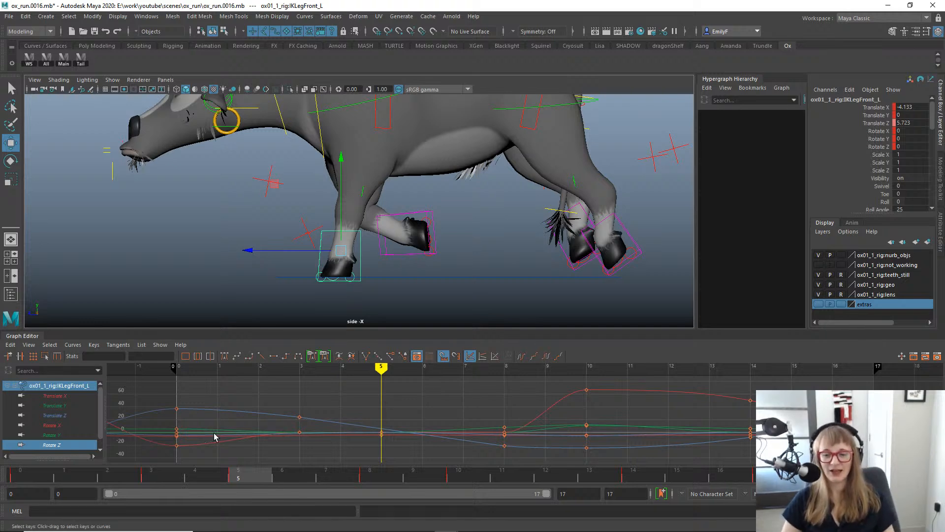
left_click_drag(220, 480, 250, 442)
scroll(357, 207, "up", 1)
key("q")
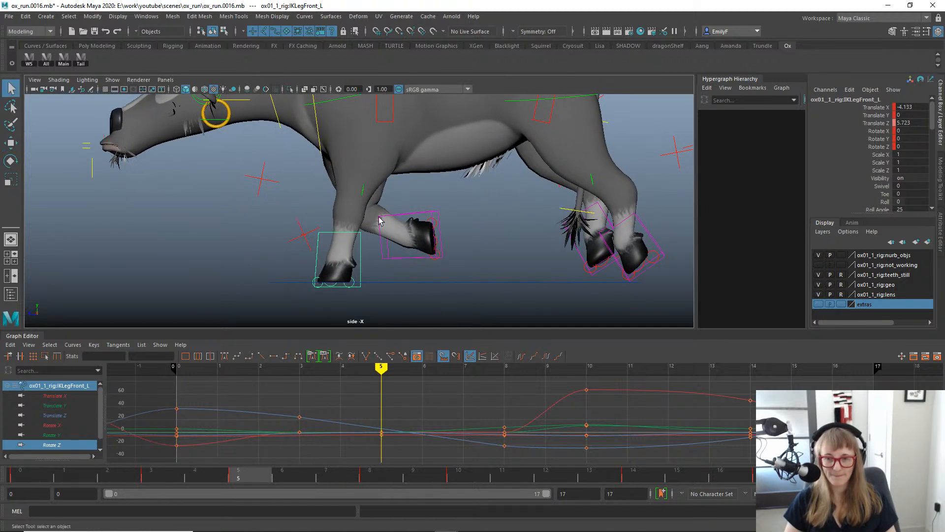
middle_click_drag(380, 219, 410, 216, "alt")
key("w")
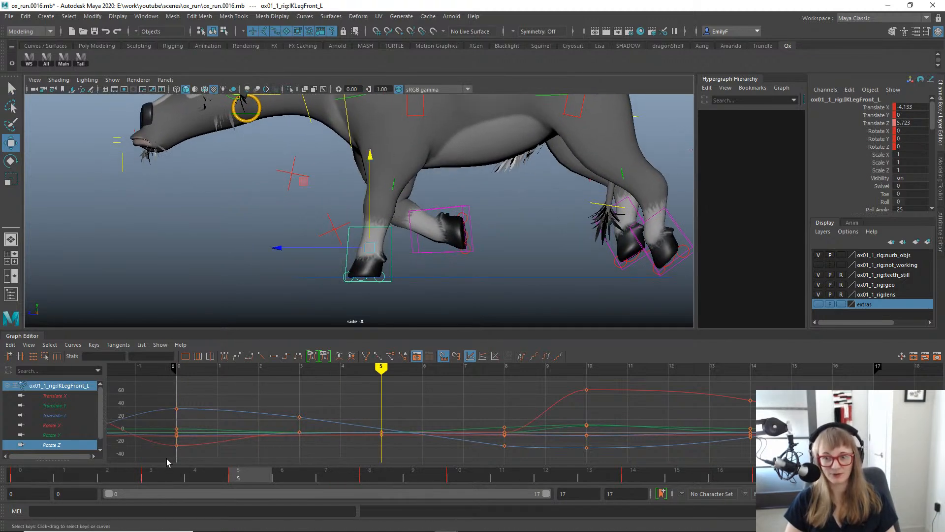
At frame 8, select the left front foot's RollfrontToesEnd_L control and roll it slightly forward in Rotate X.
left_click_drag(228, 481, 383, 458)
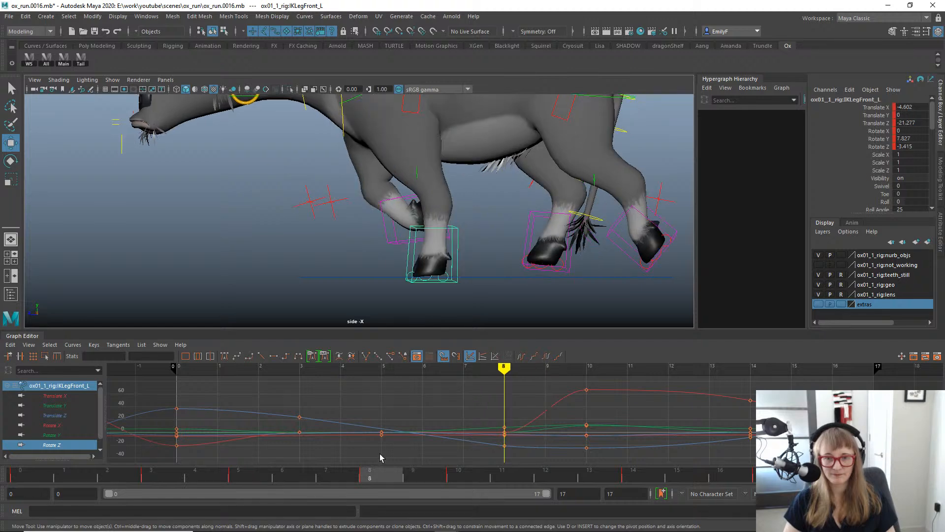
scroll(422, 272, "up", 6)
key("alt+1")
key("q")
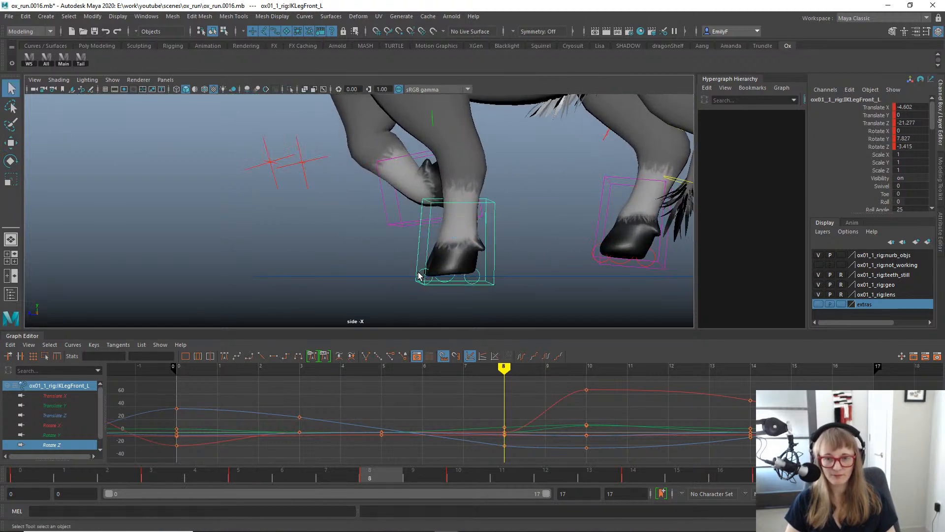
left_click(419, 273)
key("e")
middle_click_drag(476, 219, 443, 226, "alt")
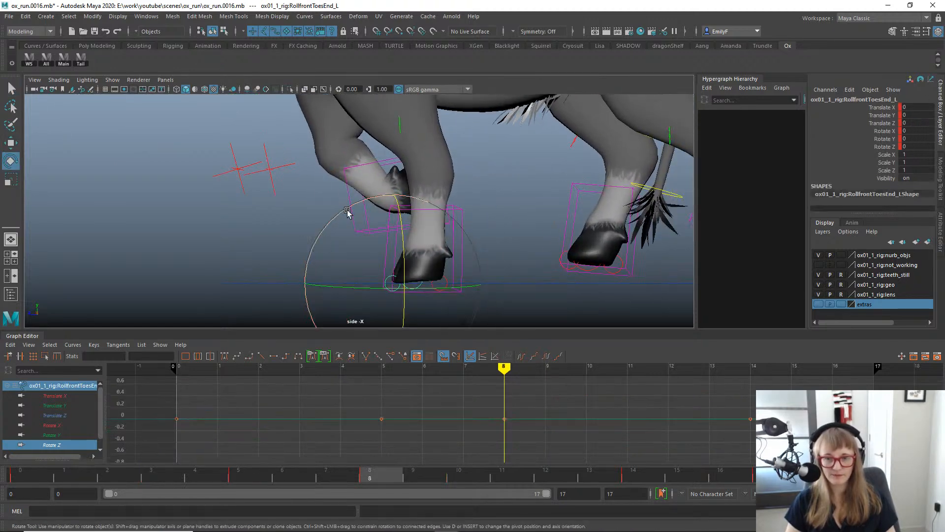
mouse_move(343, 212)
left_mouse_down()
mouse_move(344, 224)
mouse_move(337, 222)
left_mouse_up()
Set RollfrontToesEnd_L's Rotate X to 0 at frames 7 and 9.
left_click(339, 483)
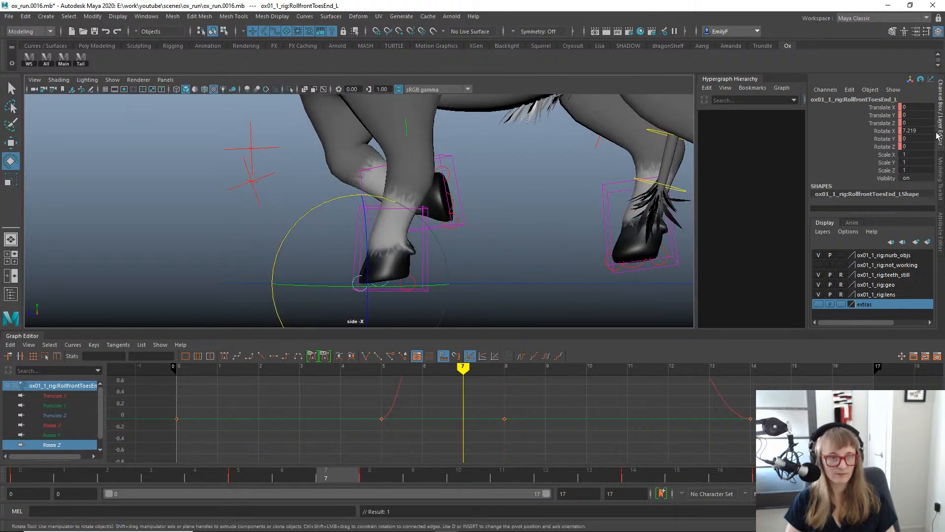
key("Return")
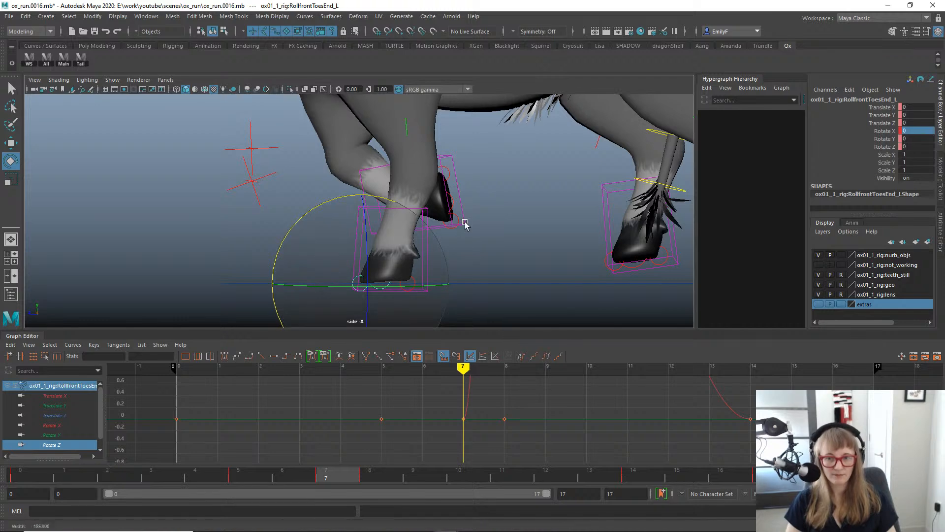
left_click_drag(345, 478, 414, 475)
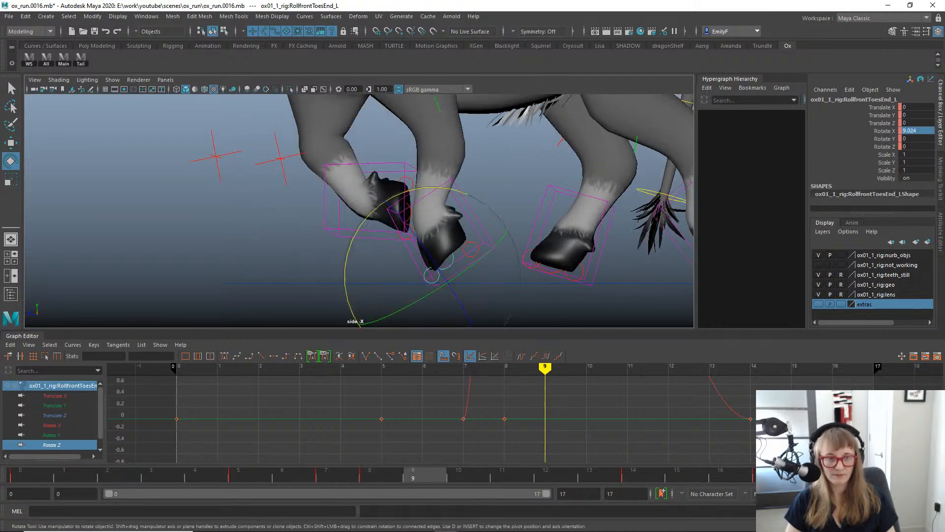
type("0")
key("Return")
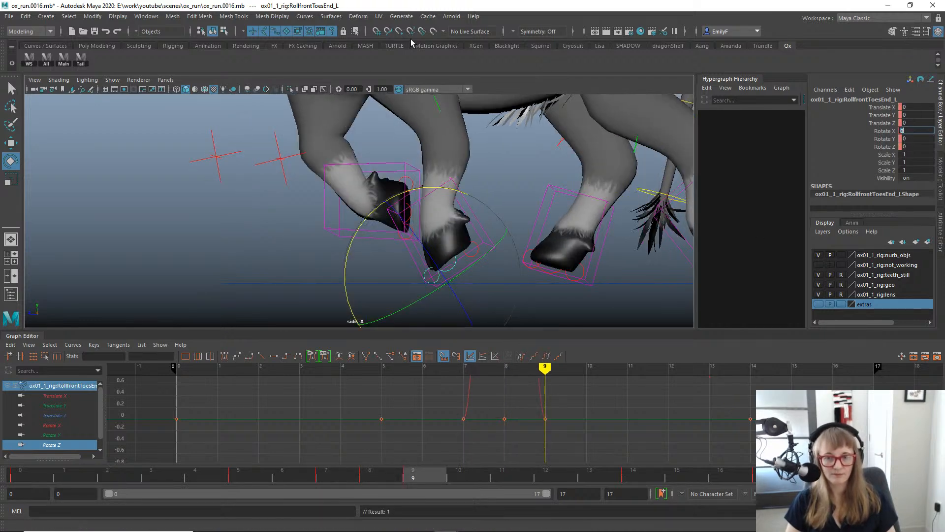
At frame 7, rotate the FKfrontRump_L control to about -3.6 in Rotate Z and key it.
scroll(374, 263, "down", 3)
key("q")
left_click(384, 252)
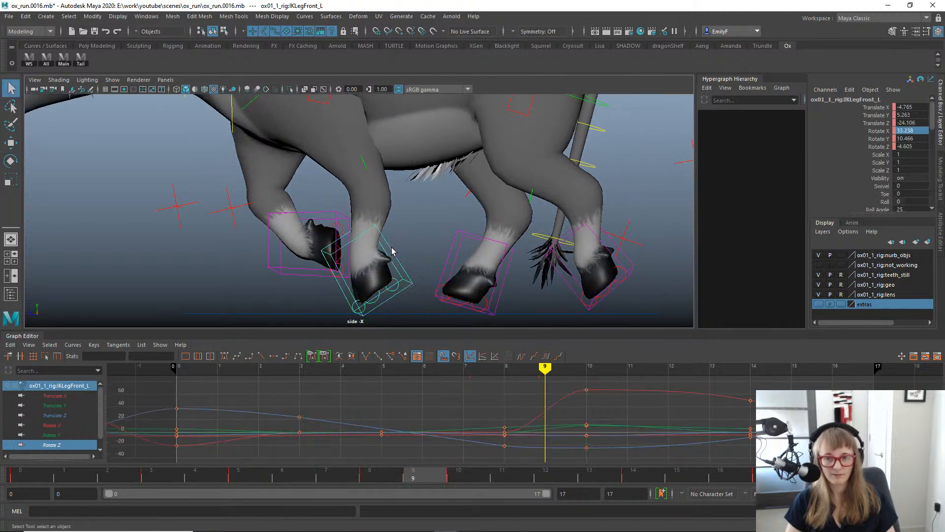
key("e")
left_click(326, 475)
left_click_drag(271, 467, 334, 470)
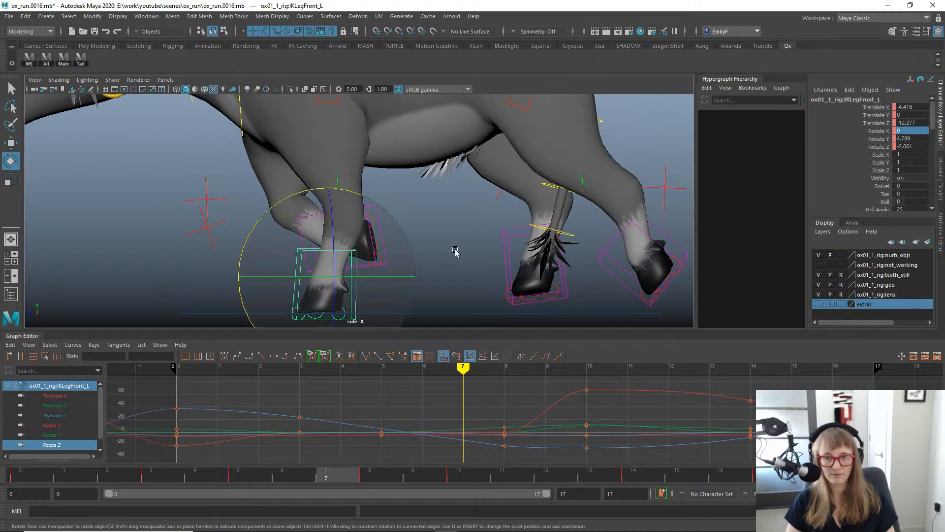
scroll(455, 248, "down", 3)
key("q")
left_click(319, 125)
key("e")
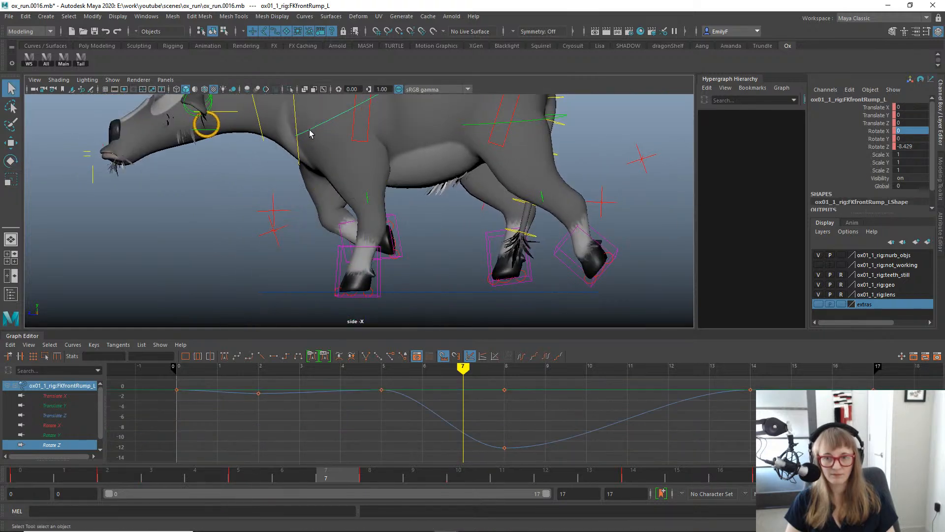
left_click_drag(428, 153, 434, 123)
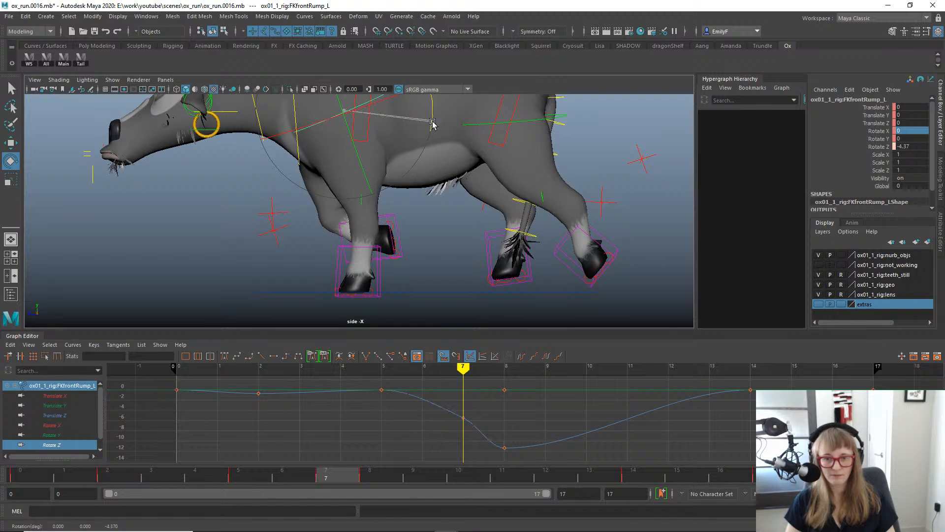
Rotate FKfrontRump_L in Rotate Z to about -2.5 at frame 5 and about -4.45 at frame 0.
left_click(277, 480)
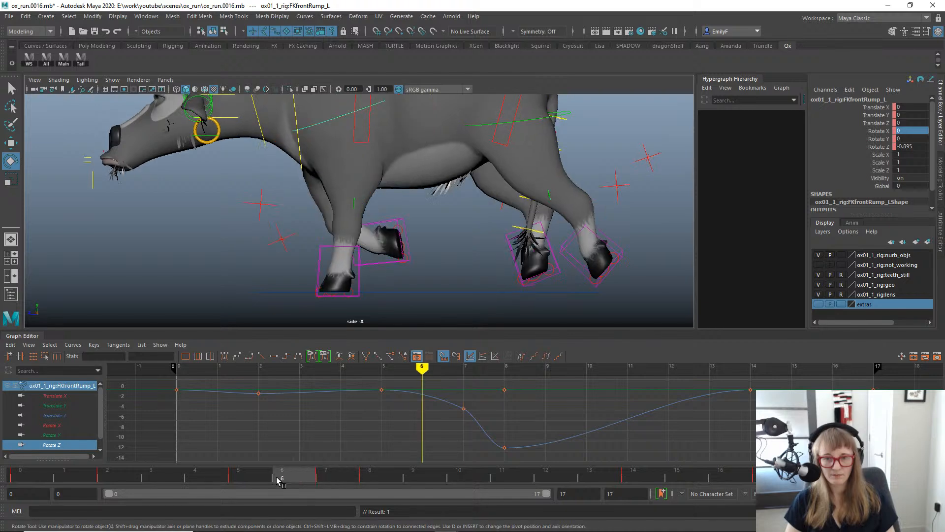
left_click_drag(306, 481, 247, 475)
left_click_drag(430, 142, 429, 130)
left_click_drag(182, 475, 2, 440)
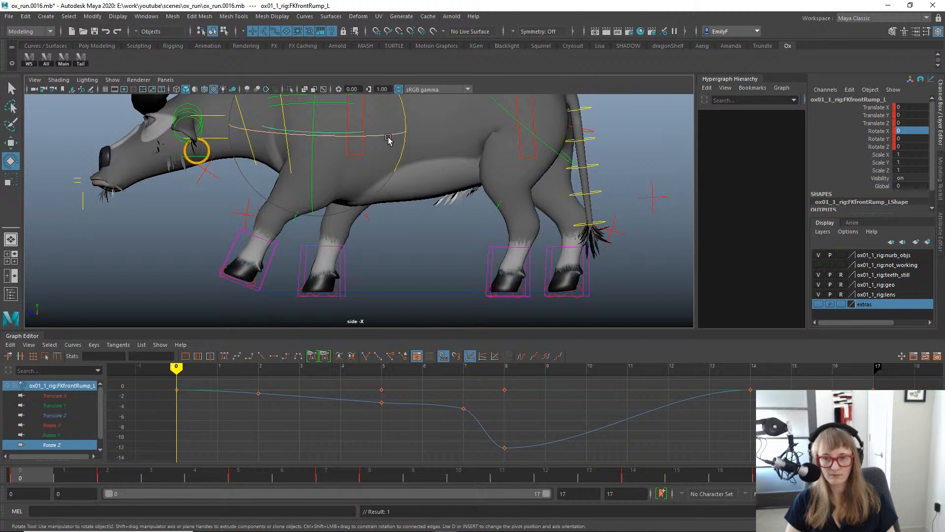
left_click_drag(406, 151, 406, 142)
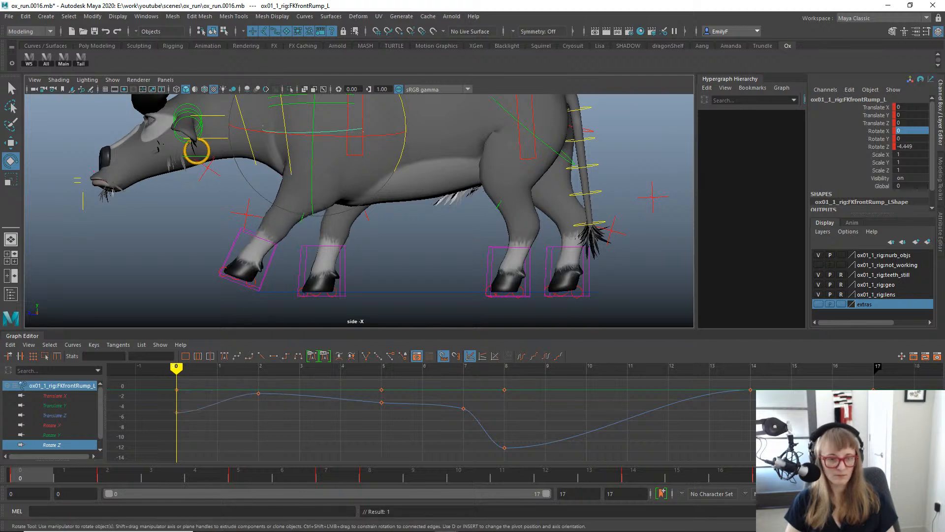
Try deleting the FKfrontRump_L key at frame 14.
left_click(745, 479)
mouse_move(631, 482)
left_mouse_down()
mouse_move(602, 481)
mouse_move(633, 481)
left_mouse_up()
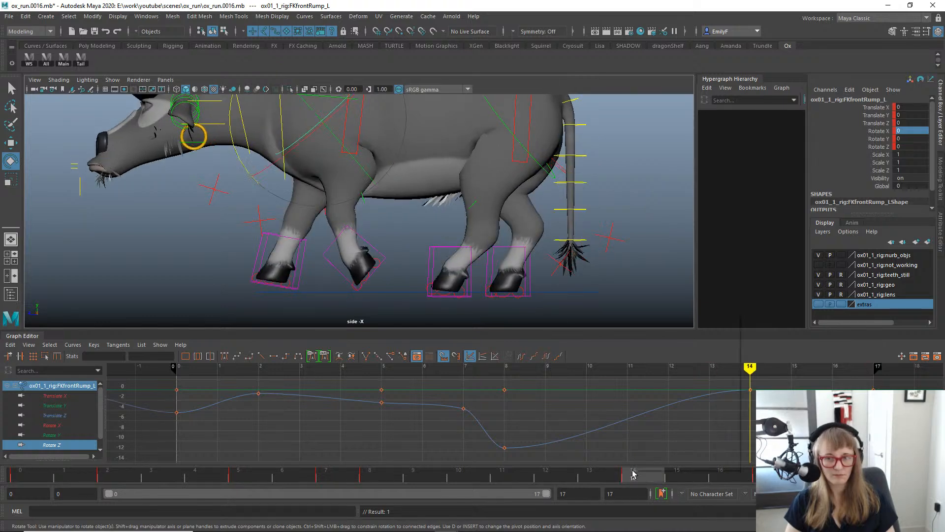
right_click(633, 481)
left_click(677, 317)
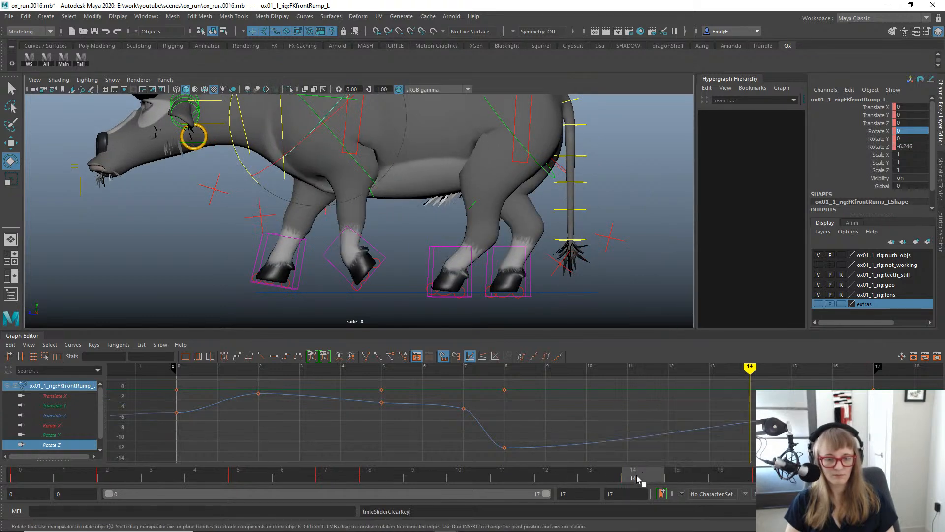
key("ctrl+z")
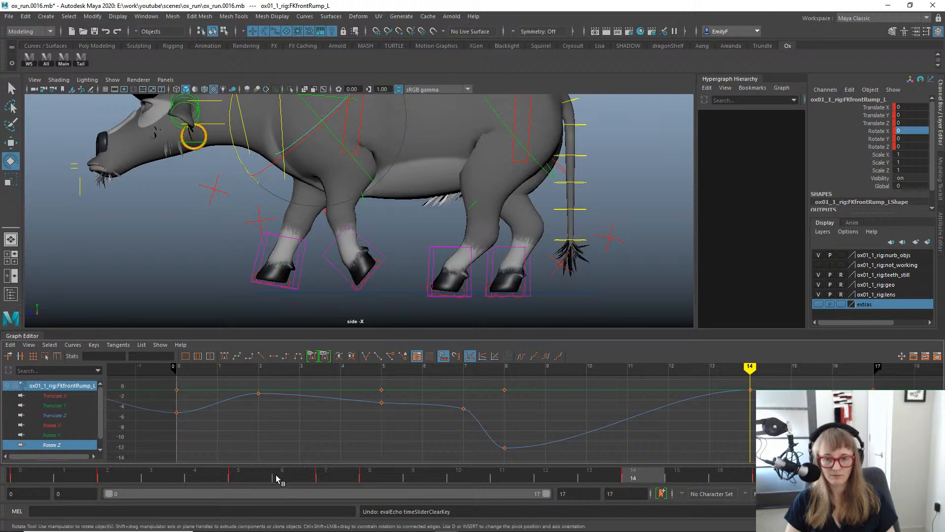
Raise FKfrontRump_L's frame 8 Rotate Z key to about -6.58, check the neighbouring frames, and isolate the Rotate Z curve.
left_click_drag(279, 480, 392, 477)
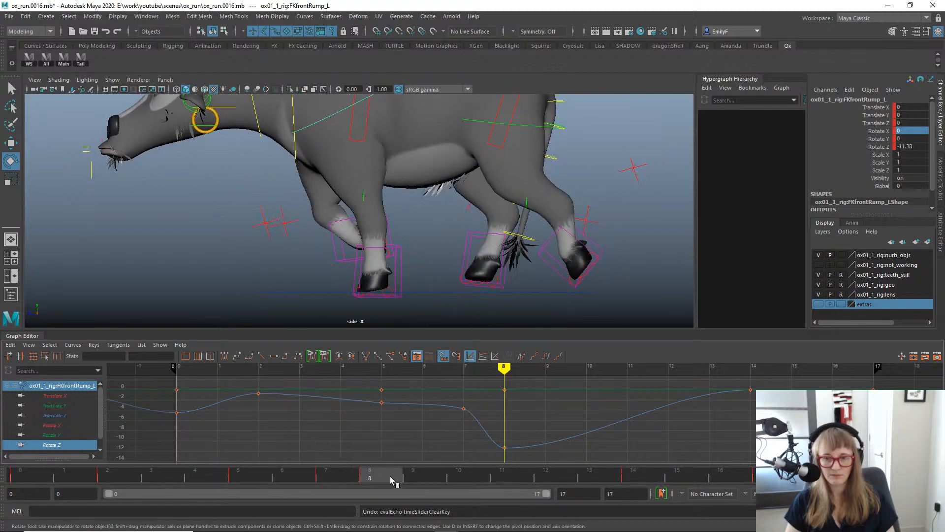
left_click_drag(461, 427, 530, 453)
key("w")
middle_click_drag(530, 453, 532, 424)
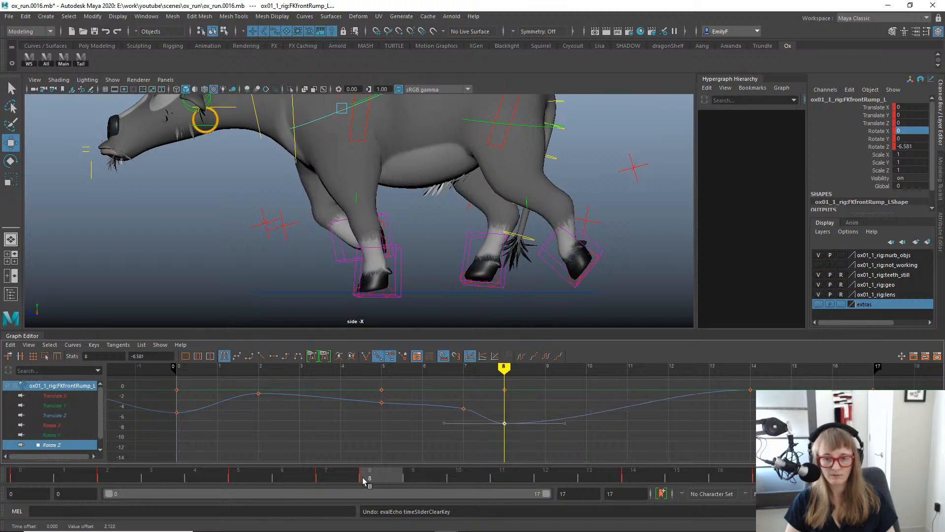
left_click_drag(364, 480, 427, 480)
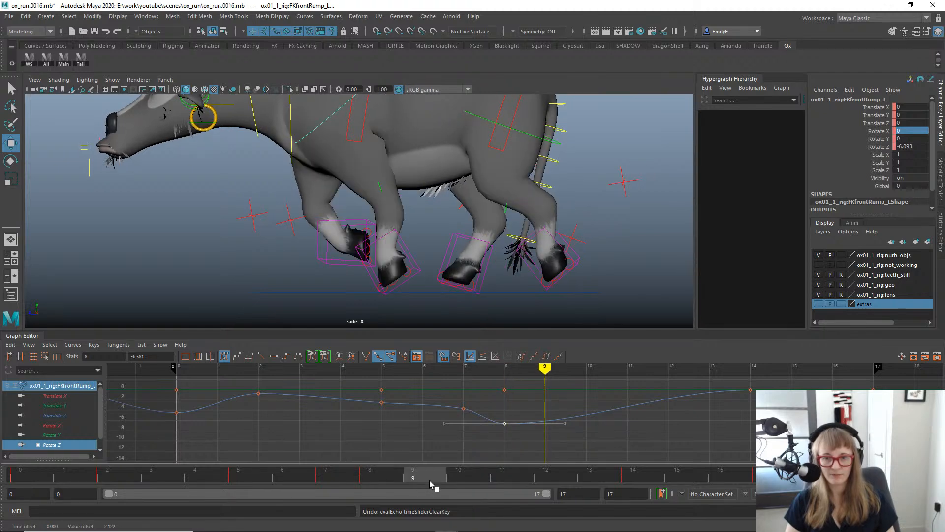
left_click_drag(408, 476, 392, 480)
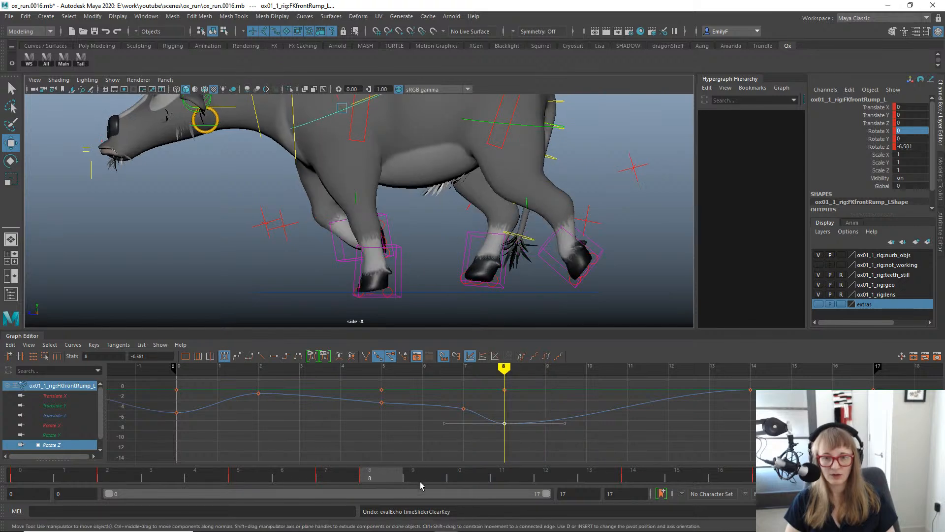
left_click_drag(61, 426, 61, 435)
left_click(61, 447)
middle_click_drag(337, 152, 347, 255, "alt")
scroll(367, 247, "down", 1)
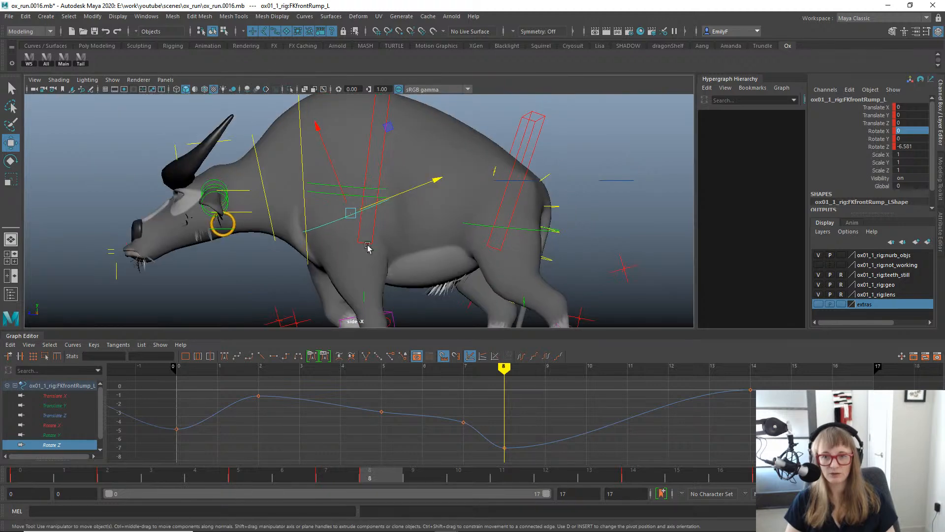
Try to reposition the IKLegFront_L foot control lower at frame 9.
left_click_drag(396, 475, 416, 476)
middle_click_drag(394, 310, 399, 204, "alt")
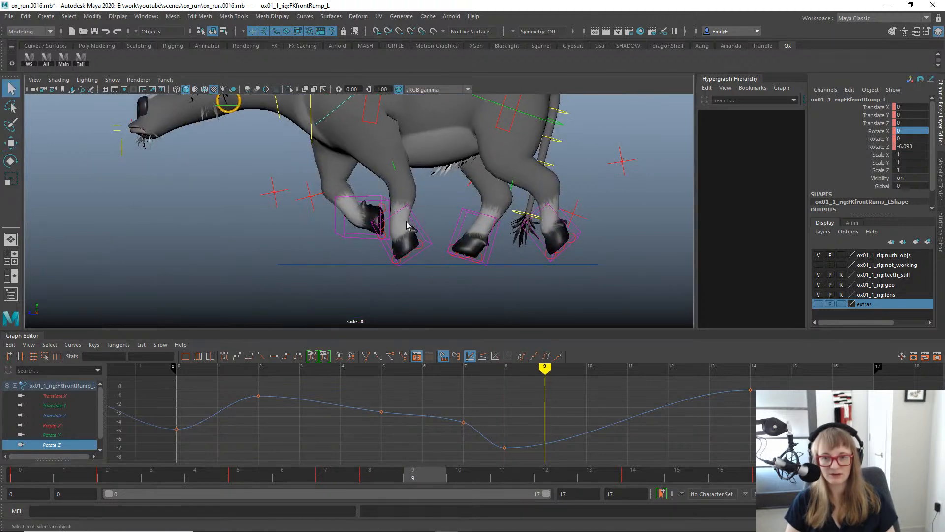
left_click(416, 229)
left_click_drag(397, 239, 414, 262)
key("ctrl+z")
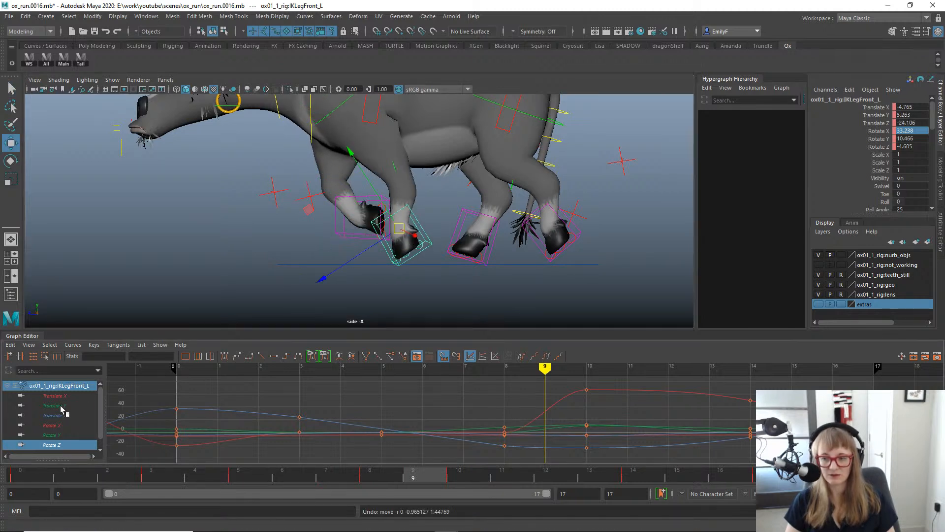
Isolate IKLegFront_L's Translate Y curve and copy the control's frame 8 pose to a new key at frame 9.
left_click(54, 405)
middle_click_drag(447, 194, 437, 218, "alt")
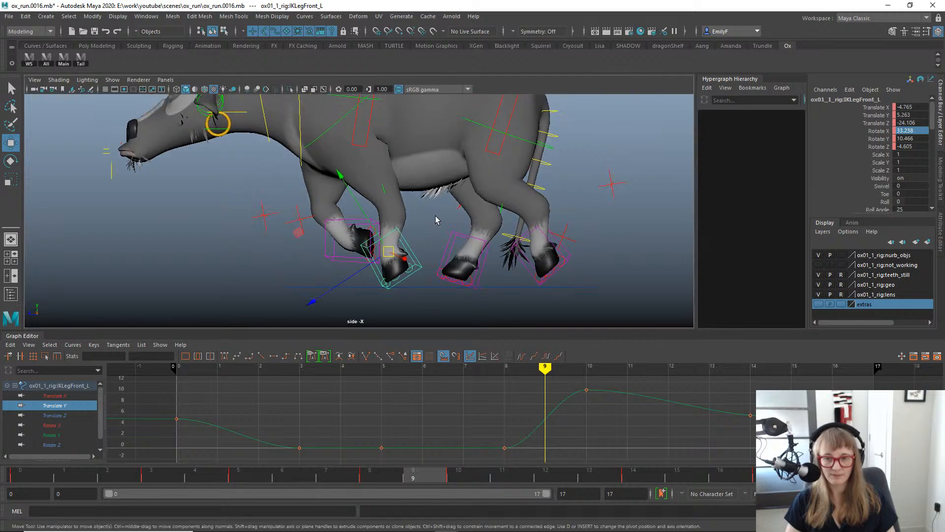
key("q")
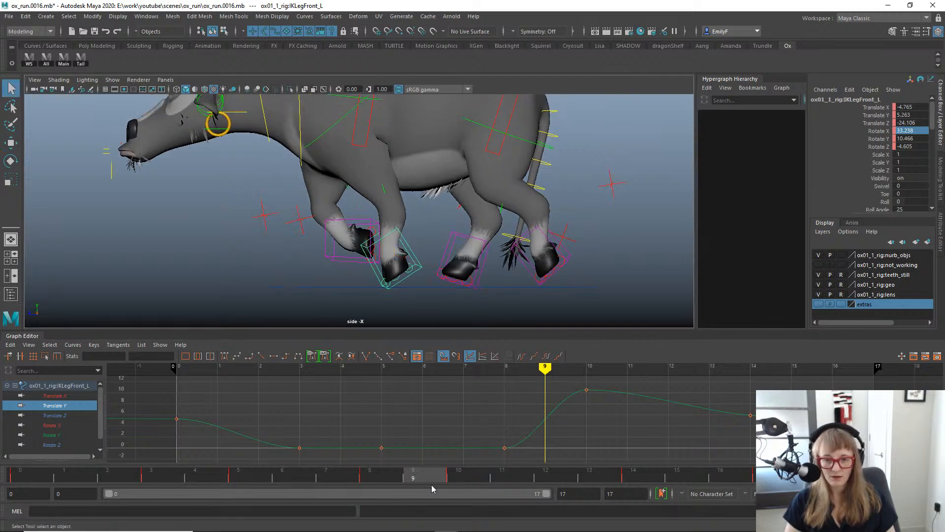
left_click(387, 477)
left_click_drag(364, 479, 404, 480)
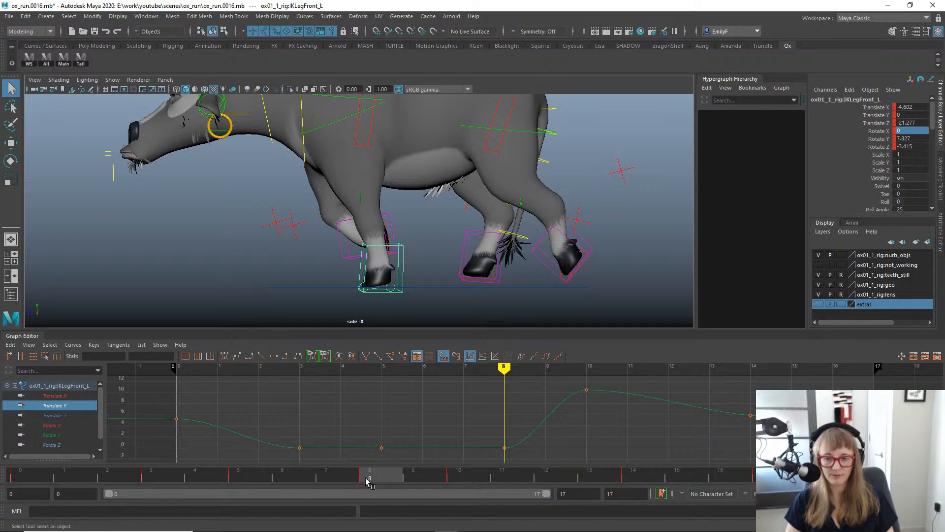
mouse_move(367, 480)
left_mouse_down()
mouse_move(351, 480)
mouse_move(416, 480)
left_mouse_up()
Try deleting the IKLegFront_L key at frame 10.
left_click(459, 480)
right_click(459, 480)
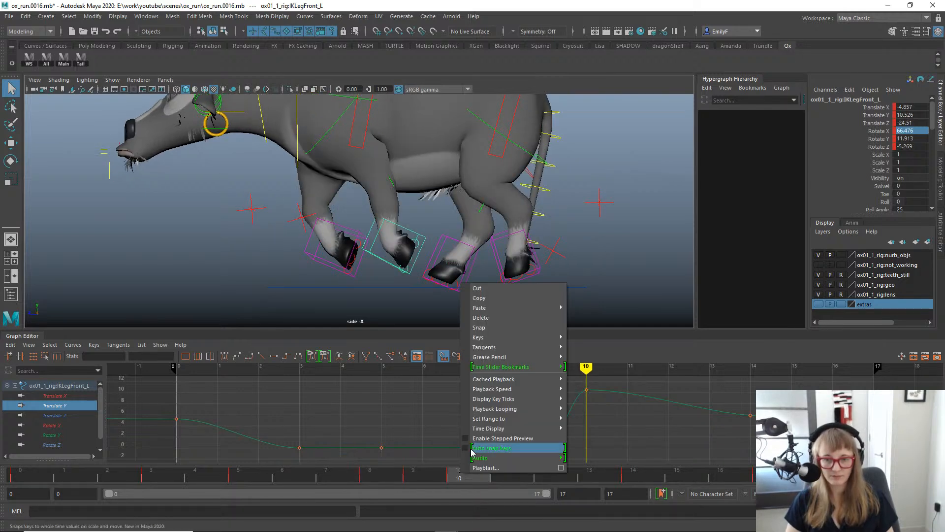
left_click(495, 319)
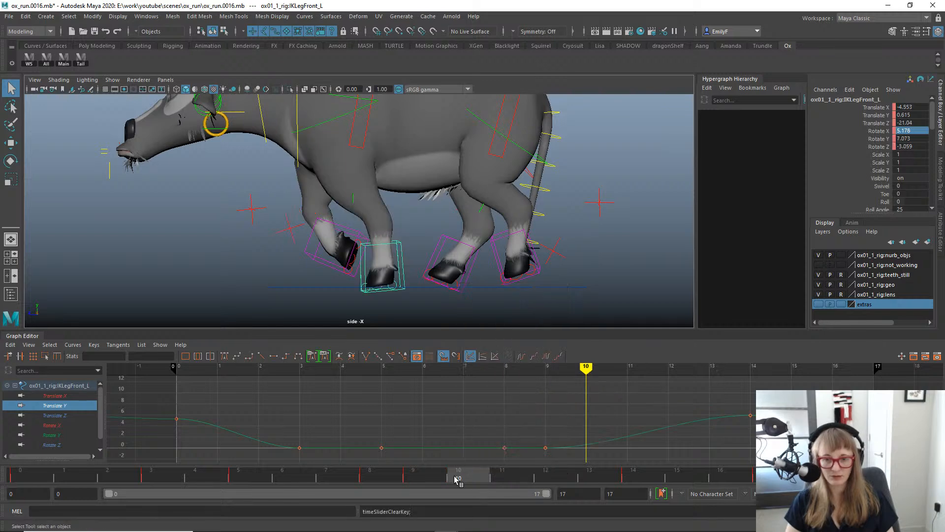
key("ctrl+z")
At frame 9, raise the IKLegFront_L control to about 3.3 in Translate Y and tilt the hoof toe-down in Rotate X.
mouse_move(422, 476)
left_mouse_down()
mouse_move(401, 478)
mouse_move(422, 477)
left_mouse_up()
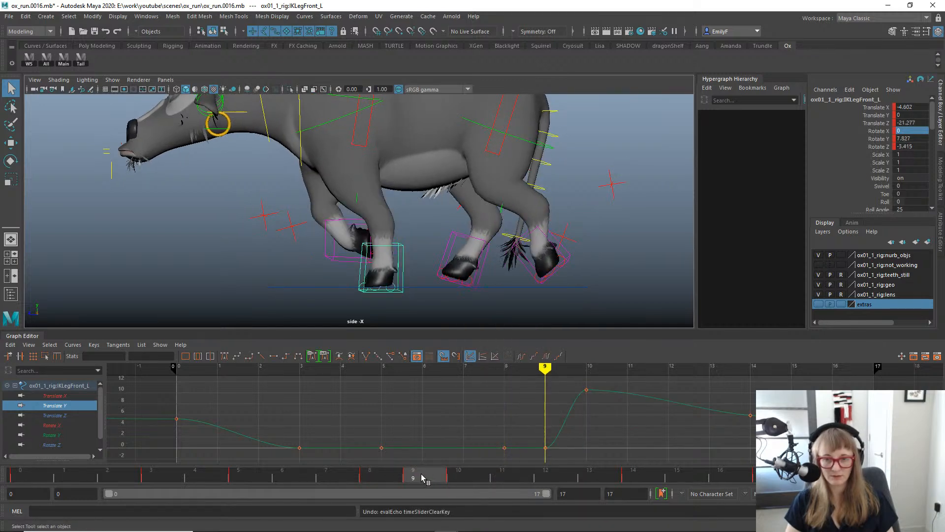
key("w")
right_click_drag(336, 197, 420, 199, "alt")
left_click_drag(388, 180, 388, 175)
key("ctrl+z")
key("w")
left_click_drag(391, 240, 351, 241)
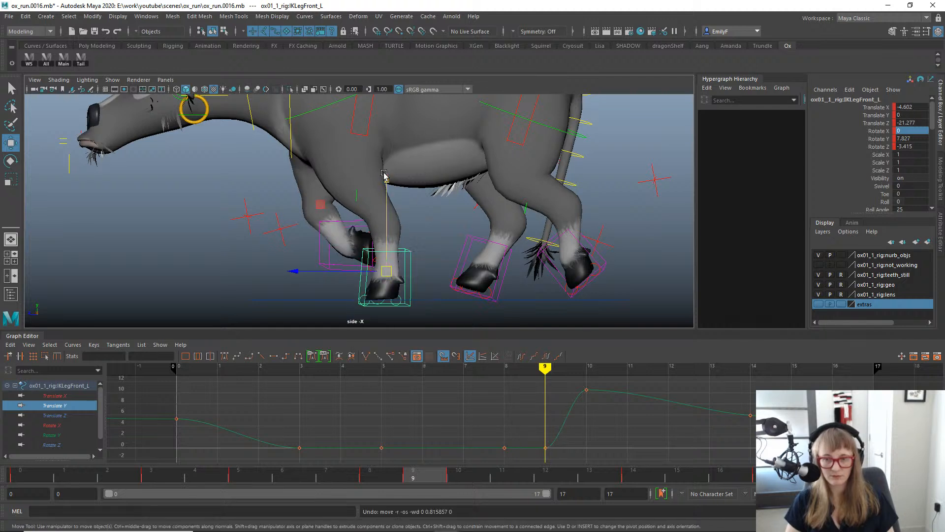
left_click_drag(384, 174, 385, 165)
key("e")
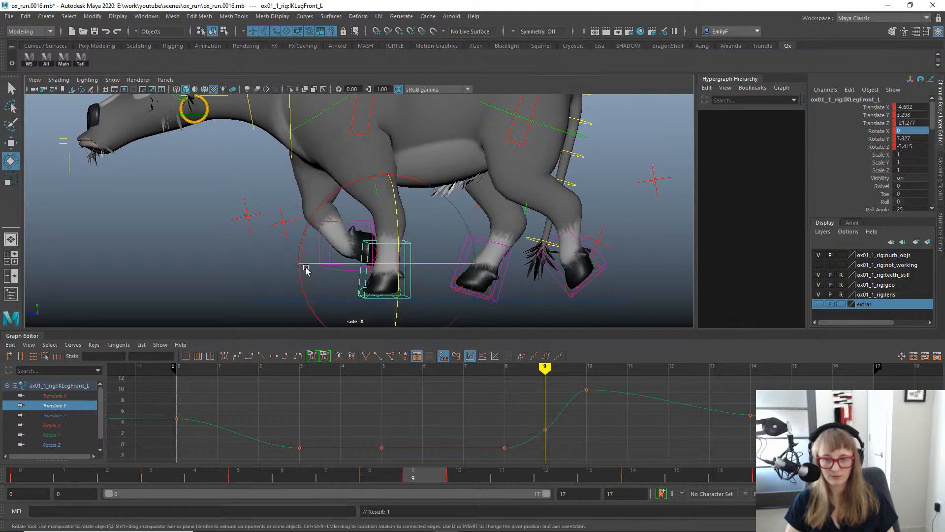
left_click_drag(305, 305, 375, 332)
Unmute the Translate Z channel of the rig's Main control to bring back the ox's forward travel.
middle_click_drag(439, 266, 458, 243, "alt")
key("alt+1")
right_click_drag(458, 243, 342, 211, "alt")
key("q")
left_click_drag(421, 483, 378, 480)
key("alt+1")
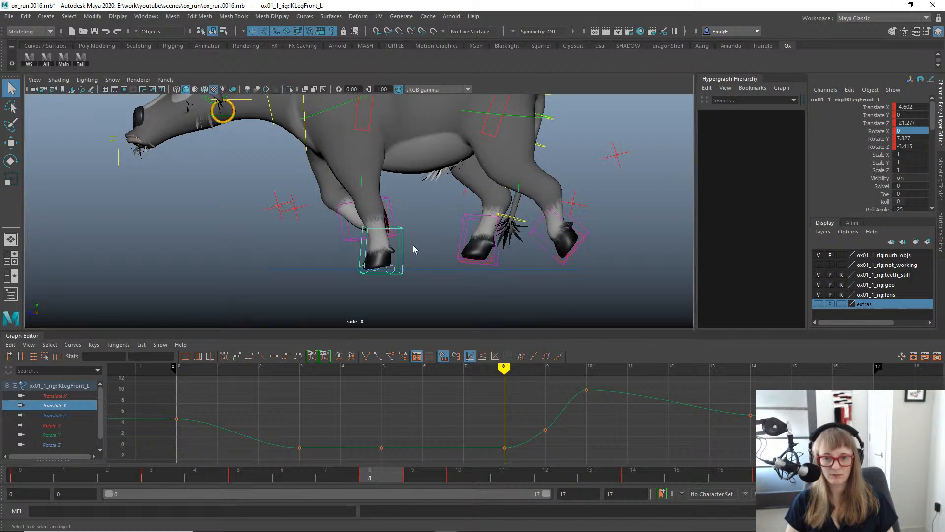
left_click(427, 269)
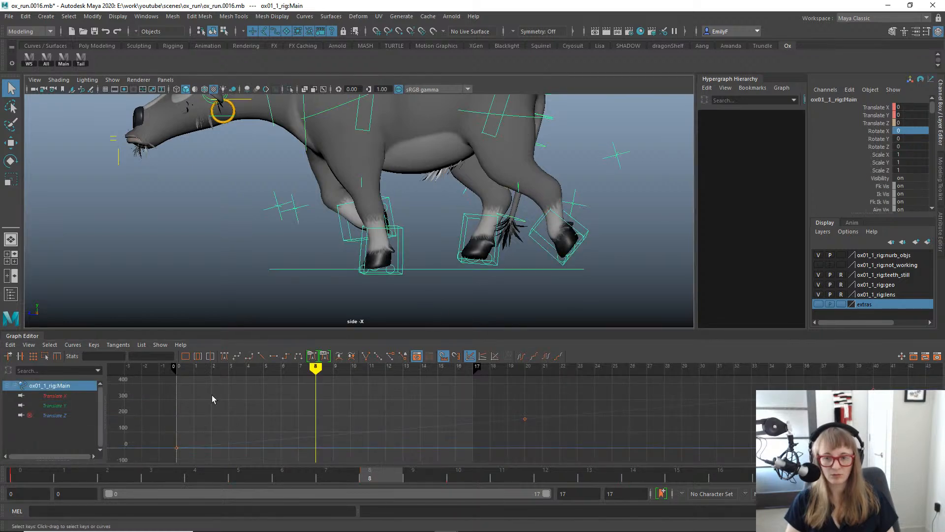
key("w")
left_click(876, 122)
right_click(877, 123)
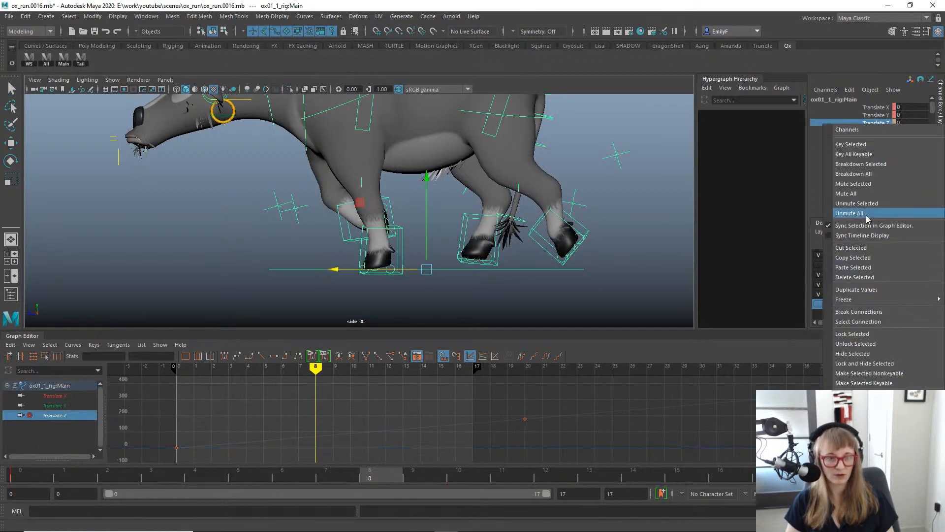
left_click(857, 204)
key("q")
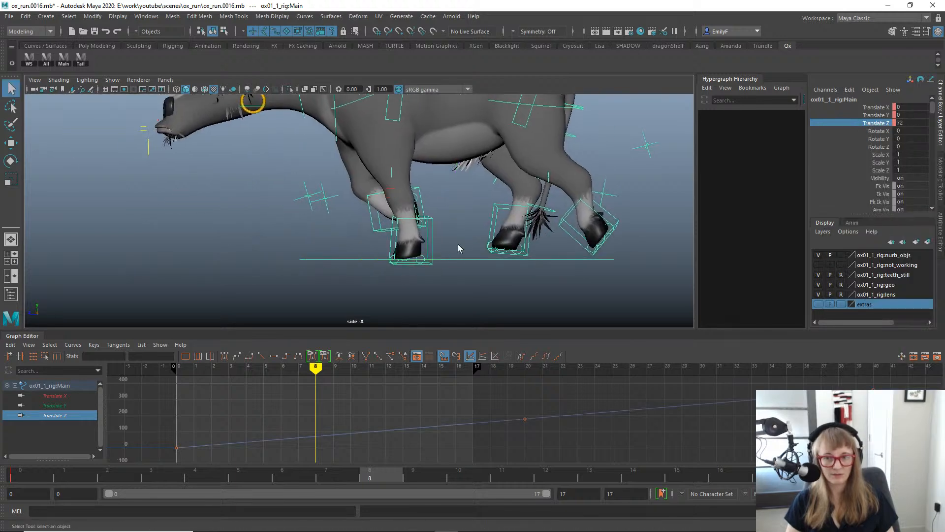
At frame 9, move the IKLegFront_L control to about 4.37 in Translate Y and -24.92 in Translate Z.
left_click(433, 230)
key("w")
key("alt+1")
middle_click_drag(435, 231, 416, 250, "alt")
right_click_drag(417, 251, 438, 261, "alt")
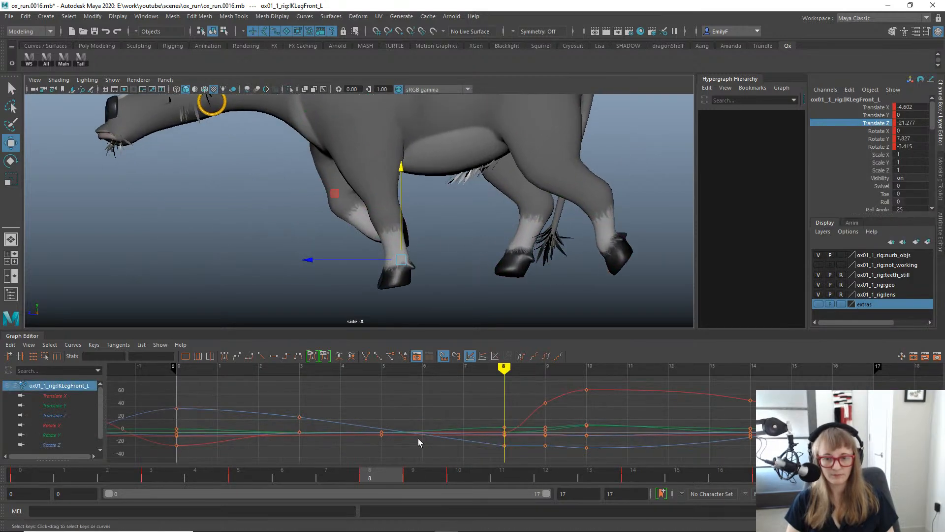
left_click_drag(371, 477, 417, 477)
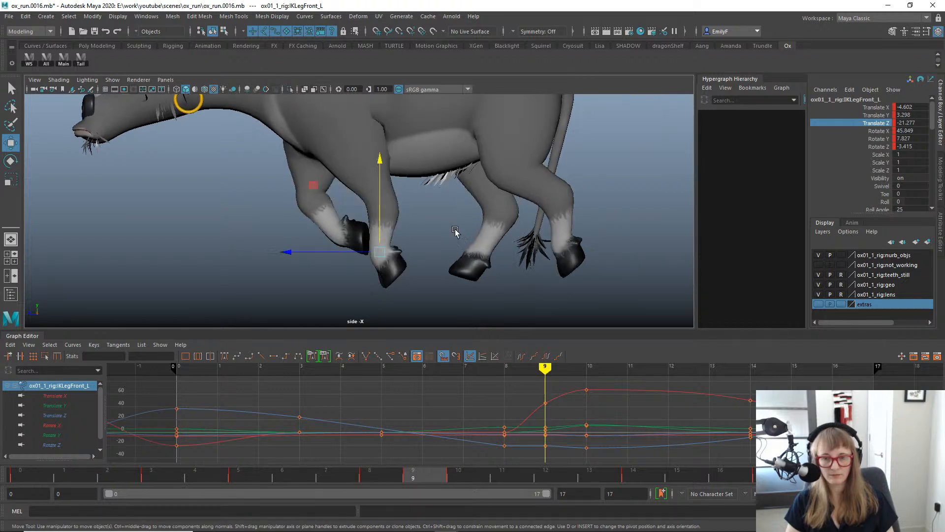
key("alt+1")
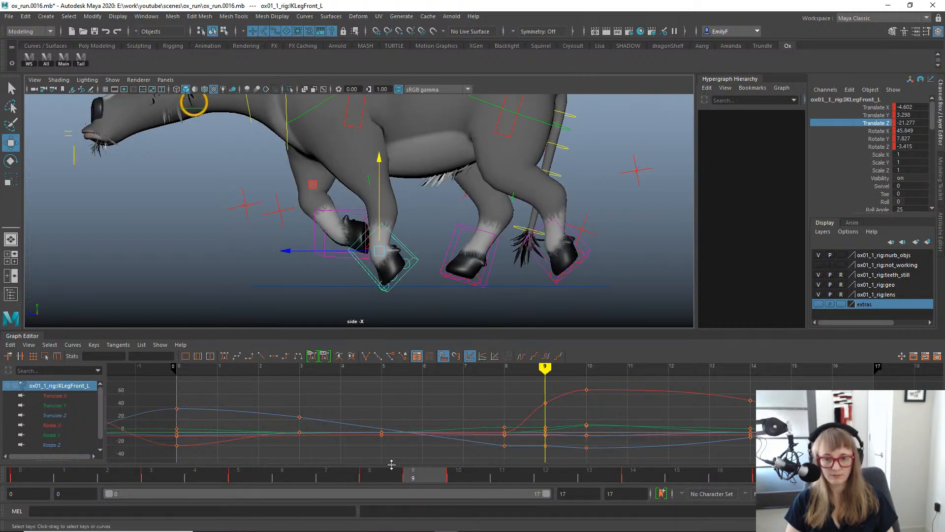
left_click_drag(385, 474, 411, 479)
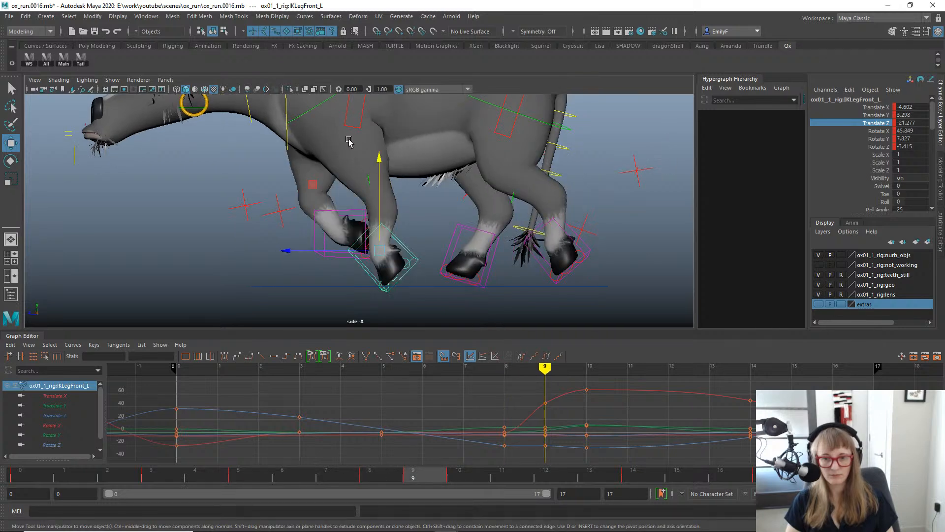
left_click_drag(380, 158, 382, 156)
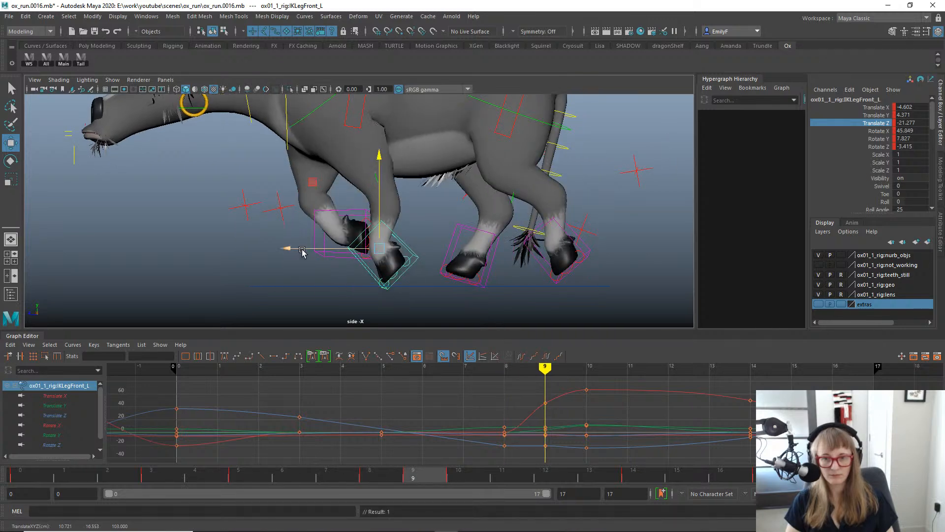
left_click_drag(302, 251, 313, 252)
key("q")
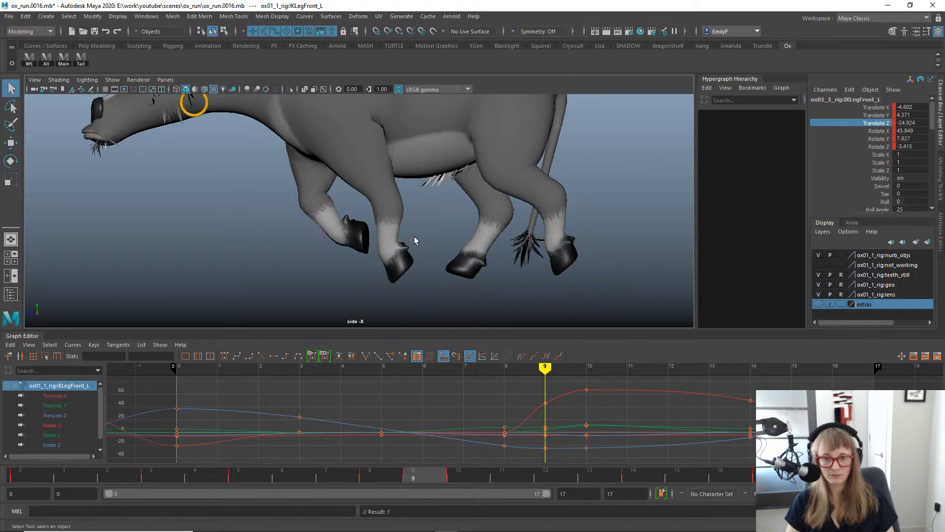
At frame 8, adjust the left front hoof's toe roll by rotating the RollfrontToesEnd_L control in Rotate X.
mouse_move(375, 475)
left_mouse_down()
mouse_move(338, 474)
mouse_move(405, 481)
mouse_move(424, 480)
mouse_move(344, 466)
mouse_move(426, 472)
mouse_move(313, 454)
mouse_move(376, 463)
left_mouse_up()
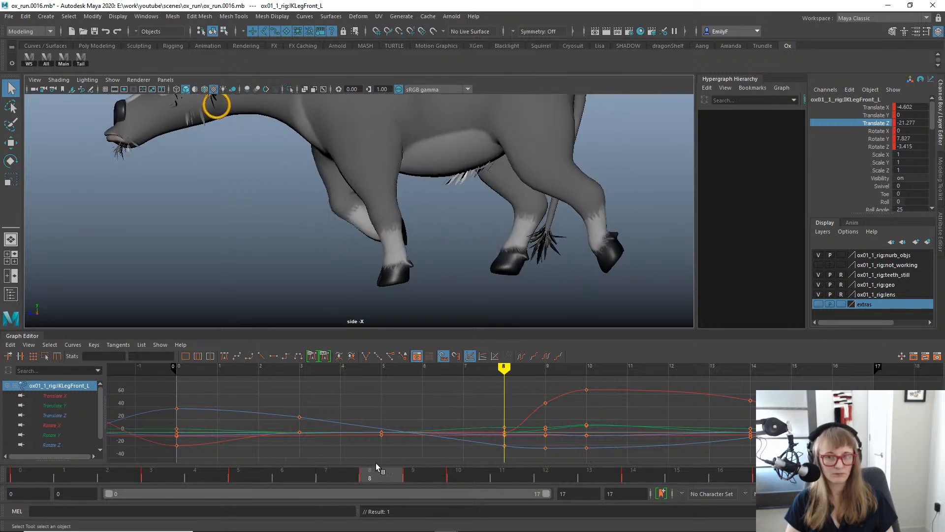
key("alt+1")
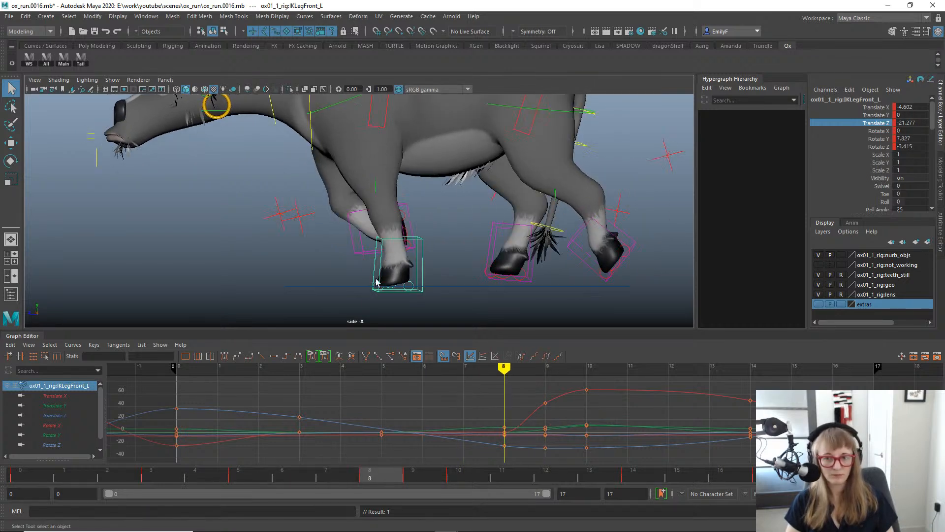
left_click(376, 286)
left_click(376, 282)
key("e")
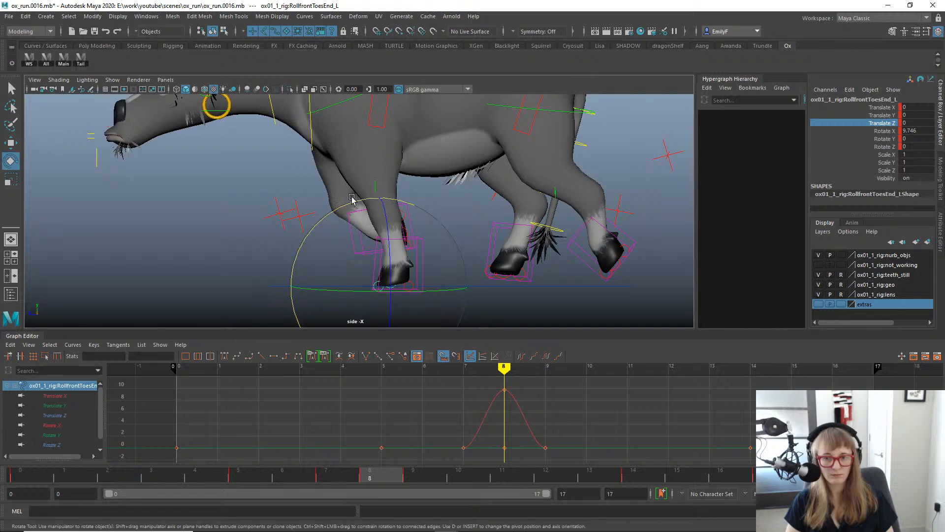
left_click_drag(352, 198, 342, 209)
key("q")
At frame 9, raise the IKLegFront_L control to about 5.63 in Translate Y and settle its Translate Z at about -24.92.
left_click(419, 264)
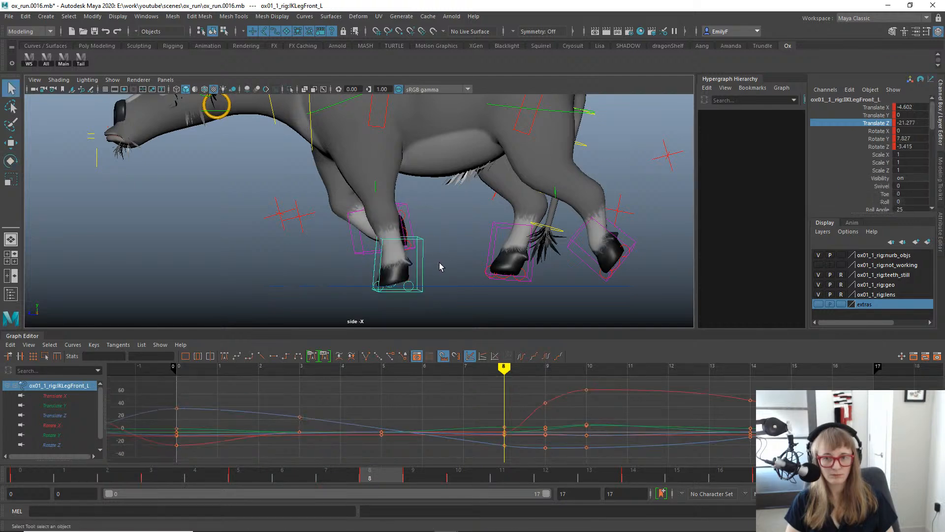
key("w")
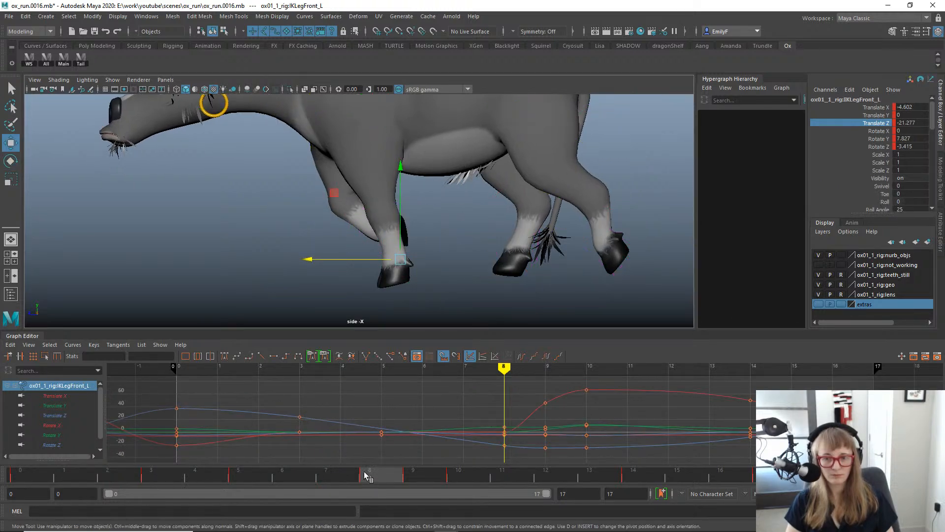
left_click_drag(365, 471, 426, 468)
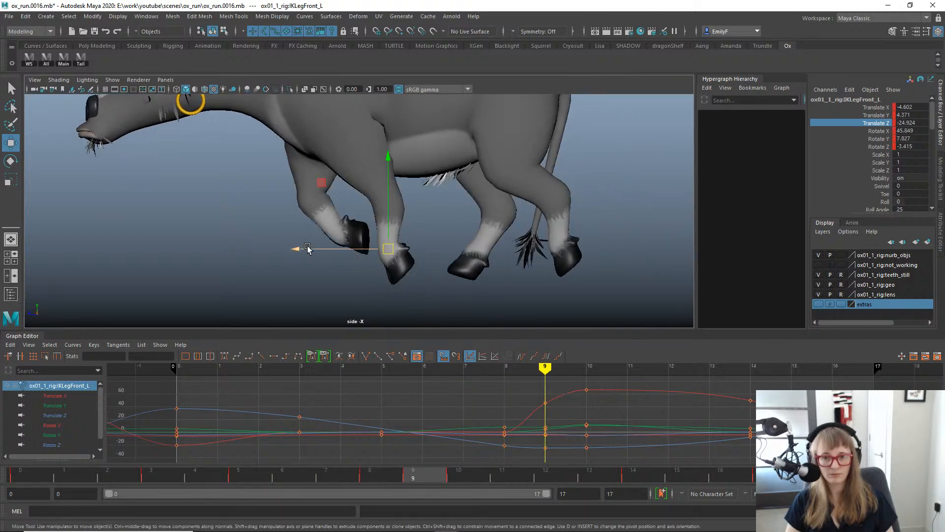
left_click_drag(307, 248, 315, 238)
left_click_drag(388, 158, 389, 150)
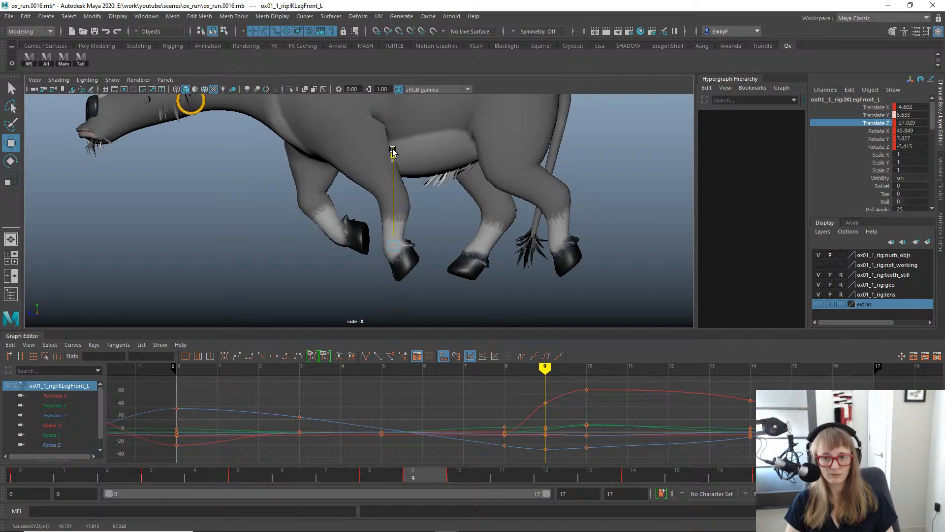
key("e")
key("q")
left_click_drag(375, 473, 417, 442)
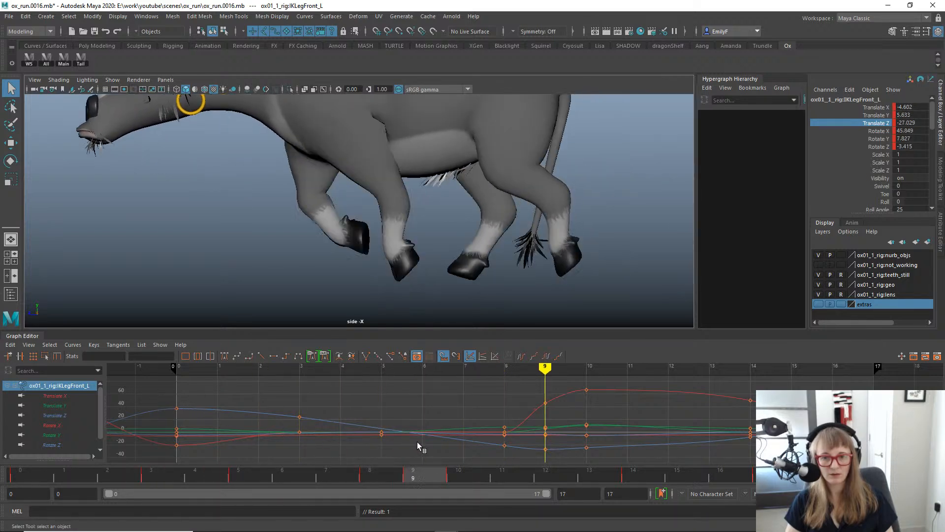
key("w")
mouse_move(327, 244)
left_mouse_down()
mouse_move(316, 245)
mouse_move(324, 246)
left_mouse_up()
key("q")
Inspect the left front foot from behind in the perspective view and delete IKLegFront_L's Rotate Y key at frame 8.
key("space")
left_click_drag(527, 143, 530, 117)
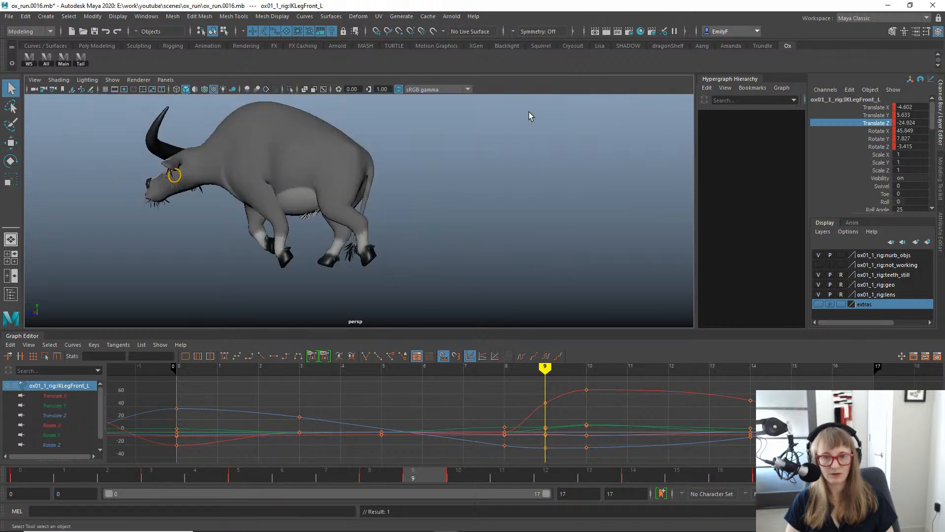
key("f")
right_click_drag(523, 192, 428, 168, "alt")
left_click_drag(428, 167, 353, 388, "alt")
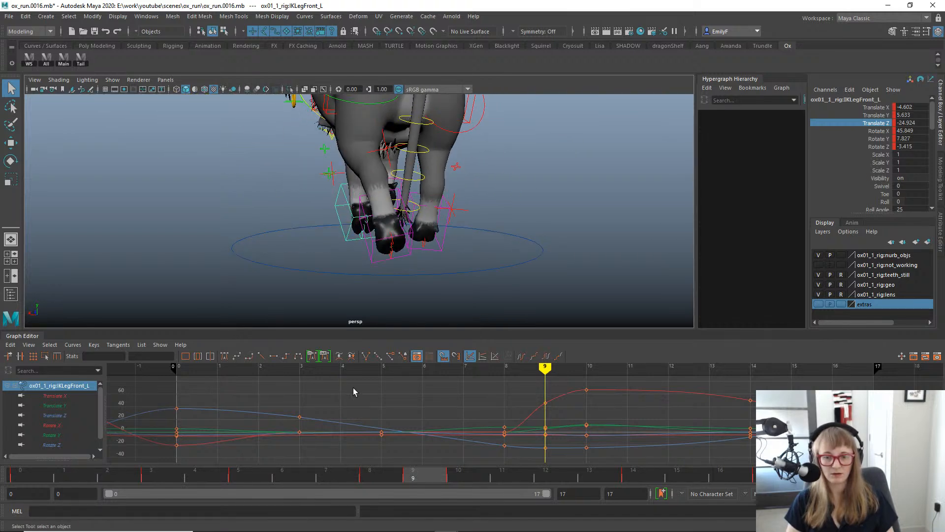
key("e")
left_click(55, 445)
left_click(61, 435)
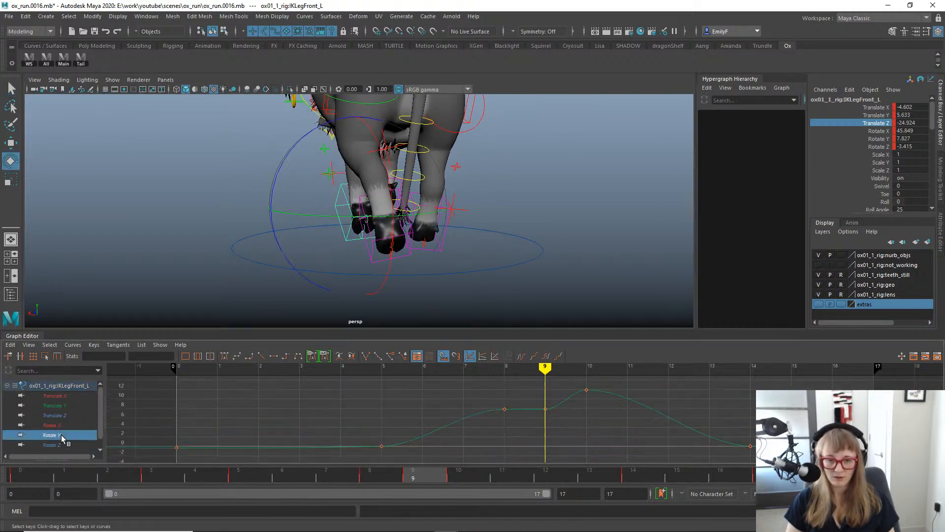
left_click_drag(364, 478, 414, 468)
left_click_drag(468, 393, 513, 434)
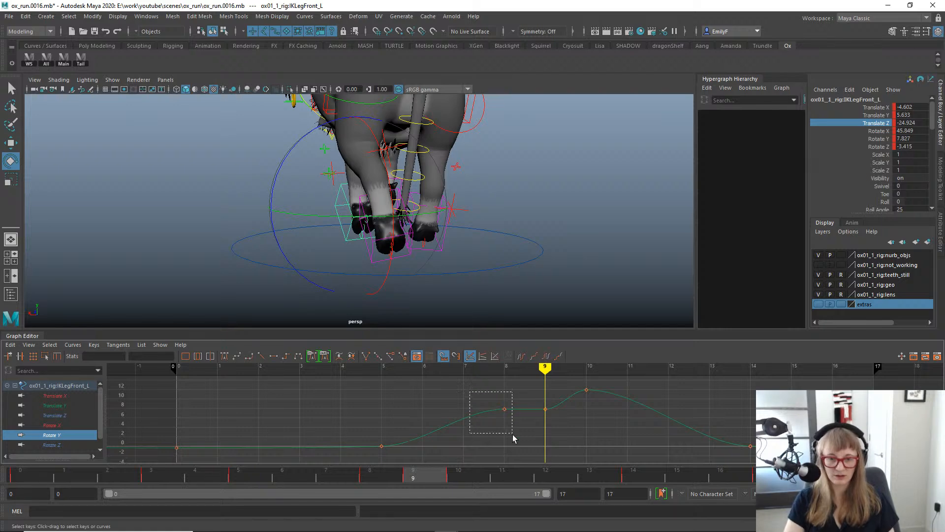
key("Delete")
Shift IKLegFront_L's Rotate Y key from frame 5 to frame 7.
left_click_drag(352, 412, 437, 458)
key("w")
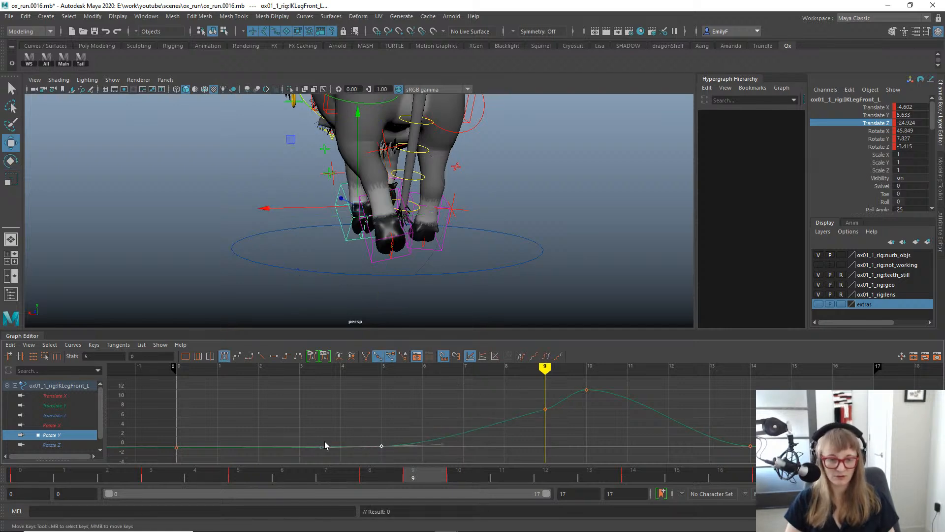
middle_click_drag(325, 446, 364, 451)
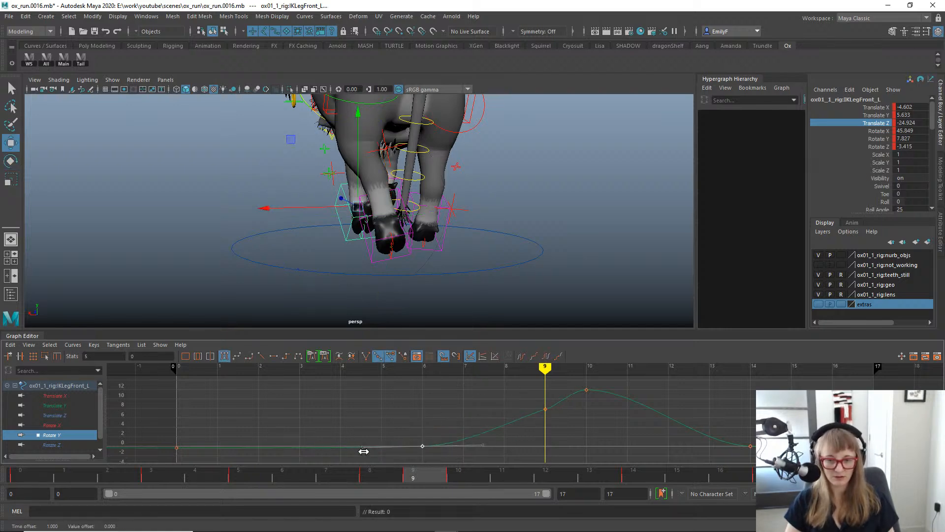
Key IKLegFront_L at frame 3 and copy its Rotate Y key from there to frame 7.
left_click(35, 482)
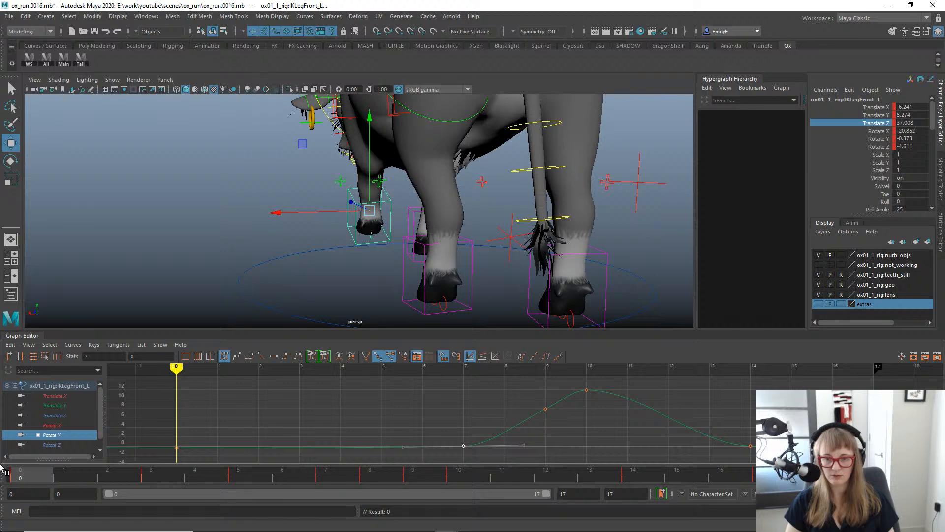
left_click_drag(350, 289, 416, 289, "alt")
left_click_drag(75, 480, 179, 454)
key("s")
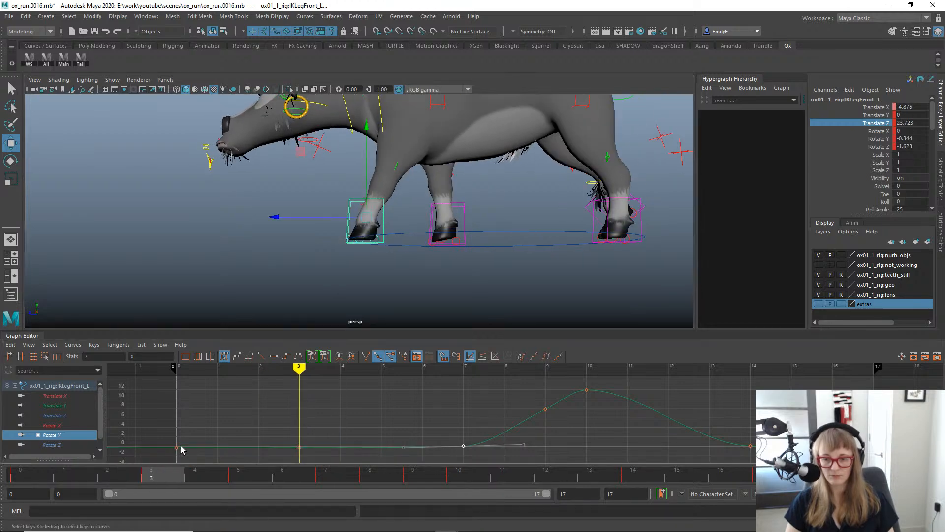
left_click_drag(249, 401, 317, 457)
left_click_drag(279, 484, 359, 480)
key("ctrl+v")
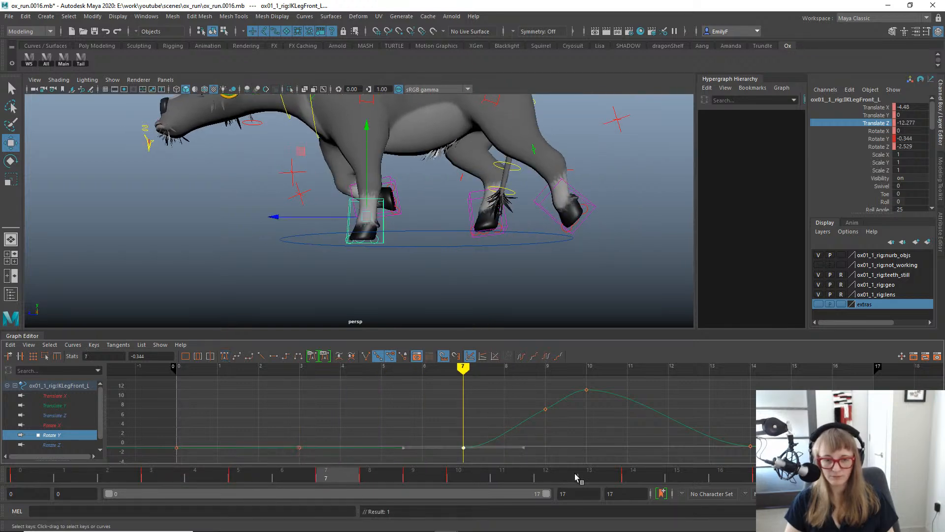
Scrub through the cycle to check the foot's turn, and delete IKLegFront_L's Rotate Y key at frame 9.
left_click_drag(497, 479, 758, 480)
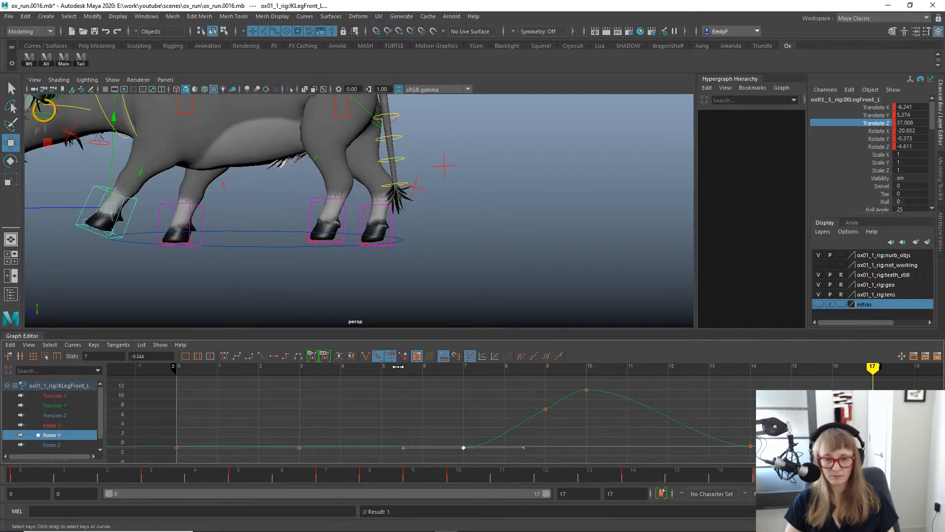
left_click_drag(138, 479, 337, 485)
left_click_drag(424, 237, 315, 252, "alt")
left_click_drag(246, 480, 431, 466)
left_click_drag(510, 389, 562, 441)
key("Delete")
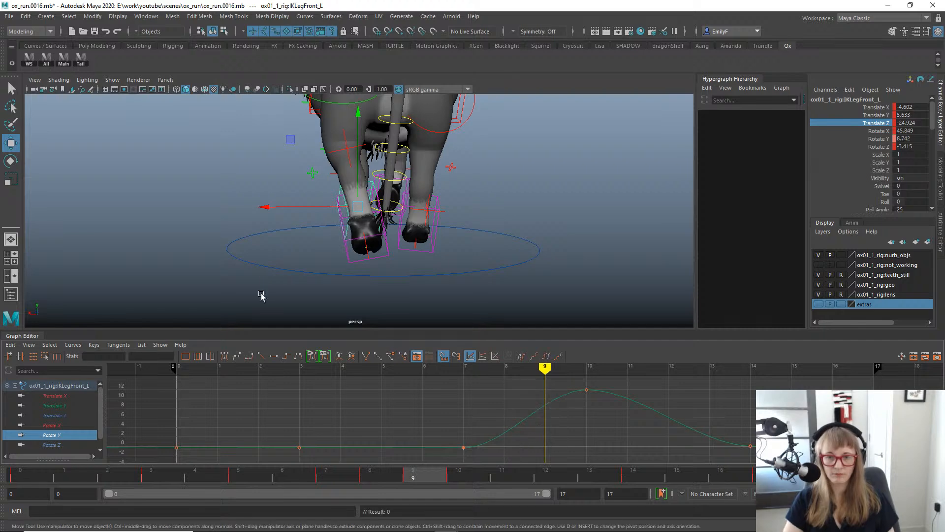
Inspect IKLegFront_L's rotation curves and the planted hoof at frame 3, and set its Rotate Z there to 0.
key("q")
left_click_drag(50, 426, 52, 444)
key("f")
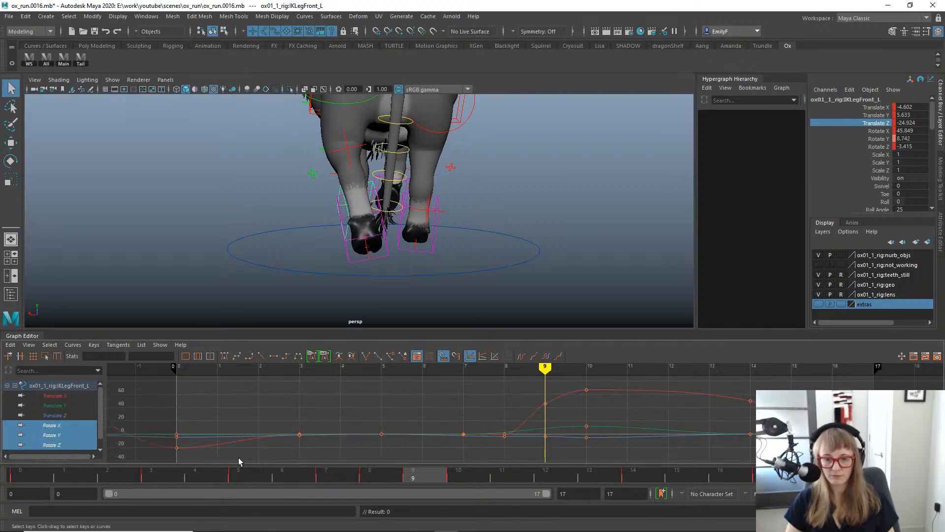
left_click_drag(183, 474, 165, 446)
left_click_drag(249, 247, 369, 249, "alt")
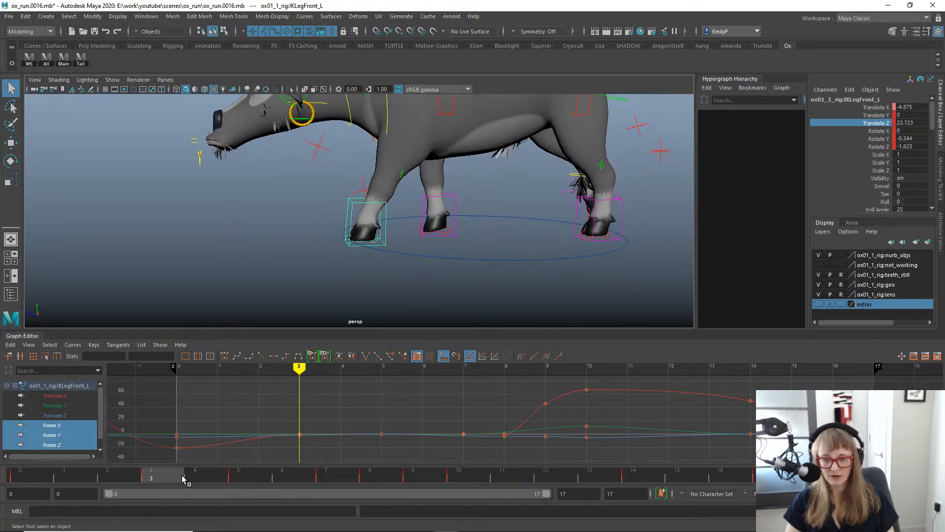
left_click_drag(183, 479, 153, 473)
key("e")
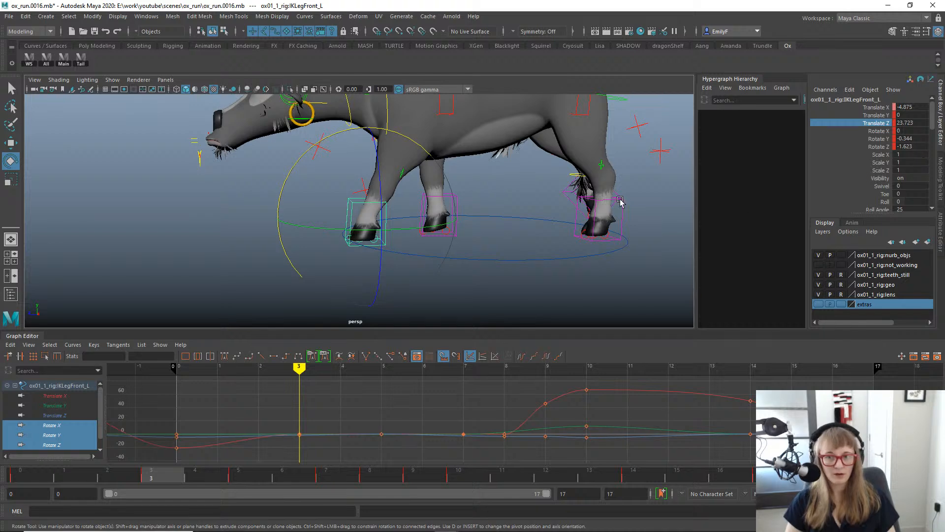
left_click_drag(620, 202, 526, 189, "alt")
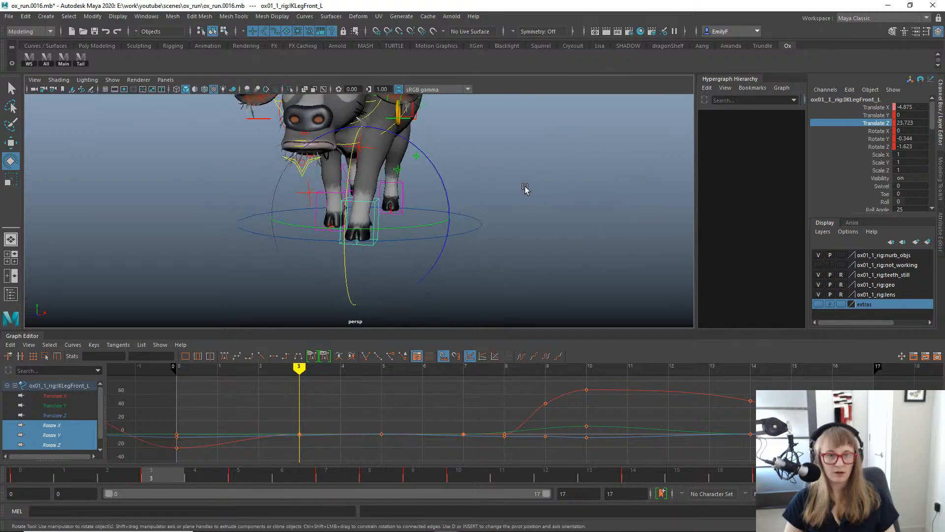
left_click(911, 145)
type("0")
key("Return")
left_click_drag(464, 179, 317, 158, "alt")
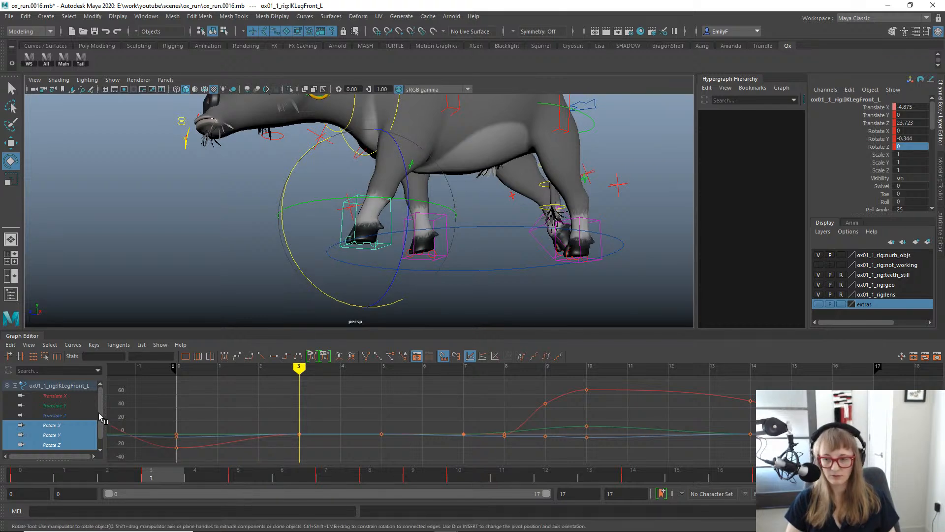
Delete IKLegFront_L's Rotate X, Y and Z keys at frame 5.
left_click_drag(52, 425, 53, 446)
left_click(157, 477)
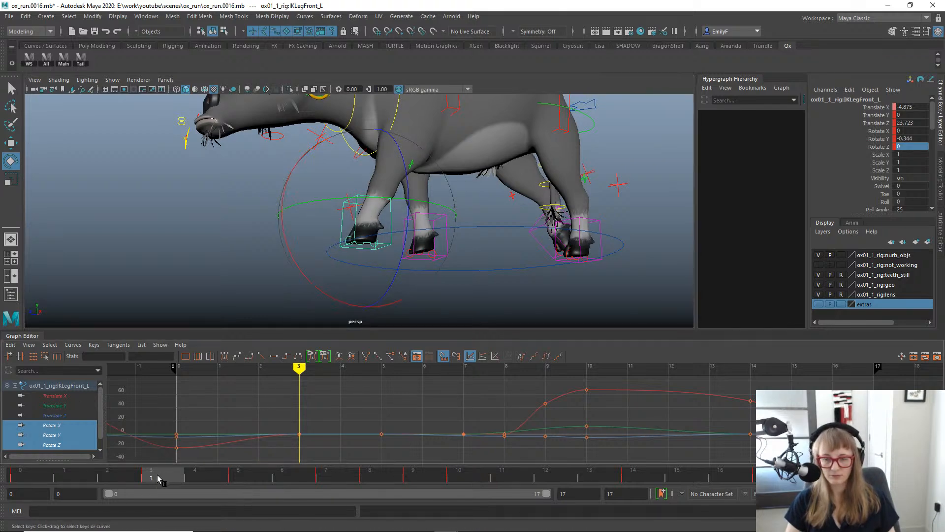
left_click(236, 478)
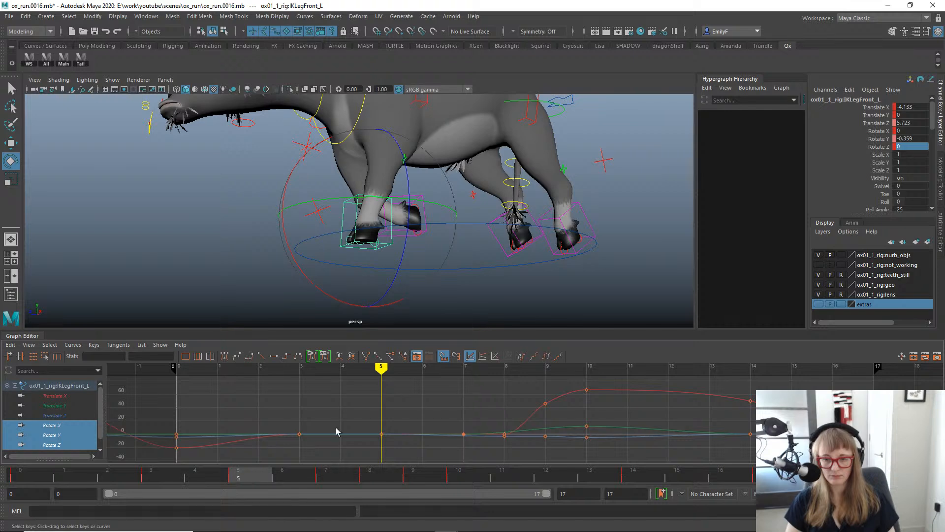
left_click_drag(357, 412, 395, 460)
key("Delete")
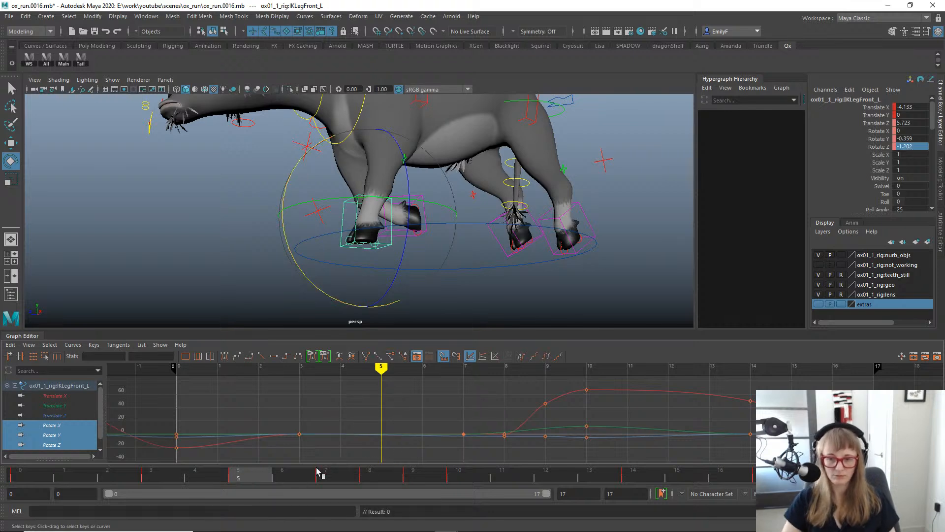
Copy IKLegFront_L's rotation from frame 3 onto frame 8 as keys, and delete its rotation keys at frame 7.
left_click_drag(243, 474, 160, 475)
left_click(379, 477)
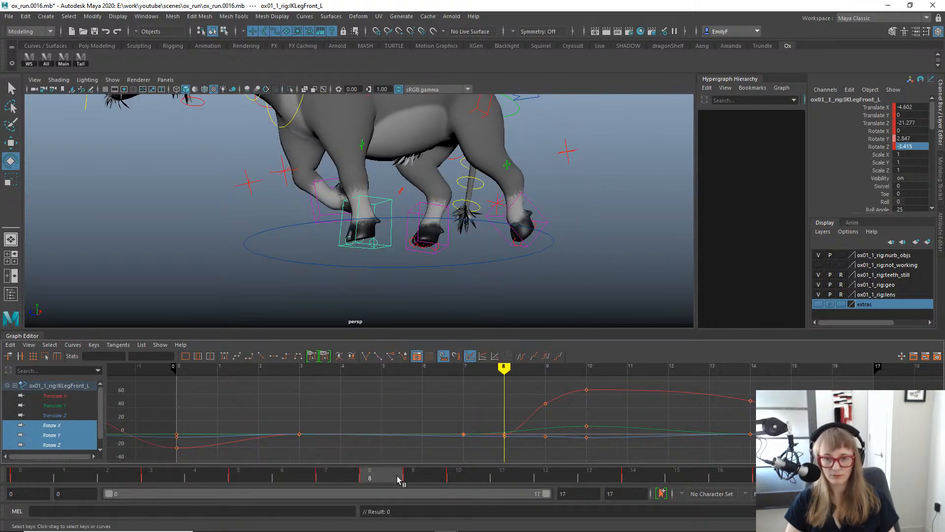
left_click_drag(391, 480, 336, 480)
middle_click_drag(334, 478, 397, 476)
key("shift+e")
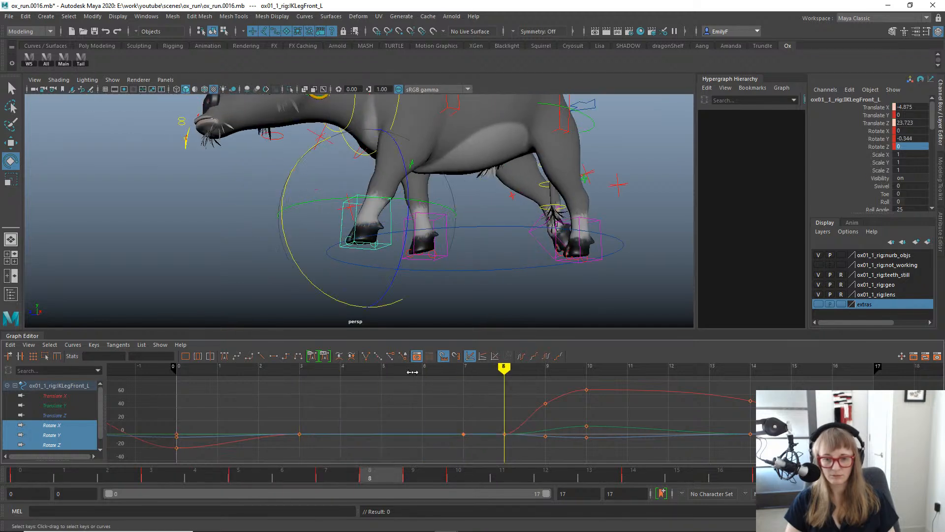
left_click_drag(414, 376, 475, 446)
key("Delete")
Play the run cycle and examine the left front foot's lift-off between frames 8 and 9 from several angles.
key("alt+v")
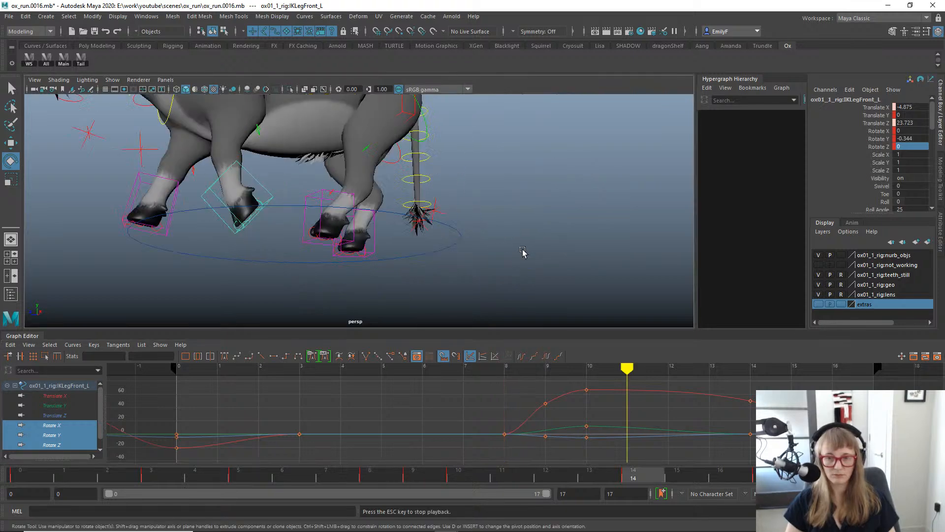
left_click_drag(443, 229, 408, 238, "alt")
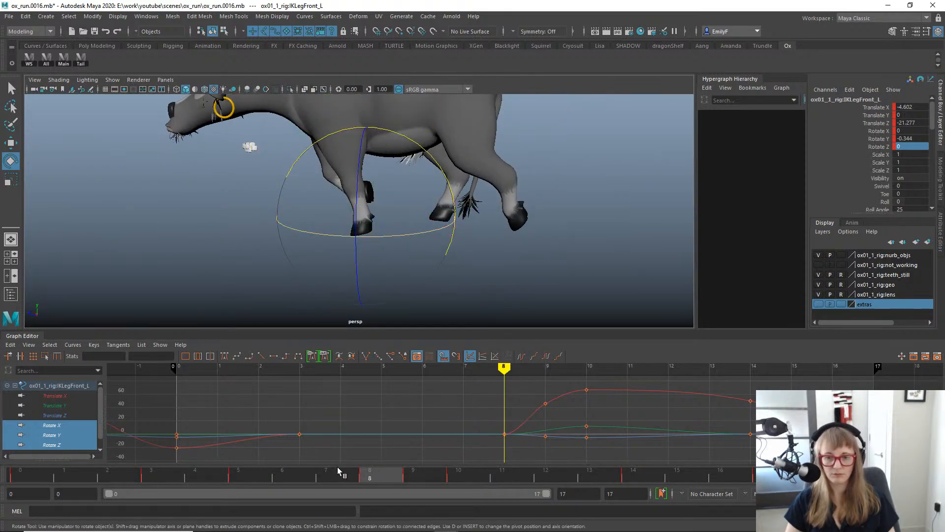
left_click(418, 474)
mouse_move(433, 469)
left_mouse_down()
mouse_move(379, 469)
mouse_move(421, 468)
left_mouse_up()
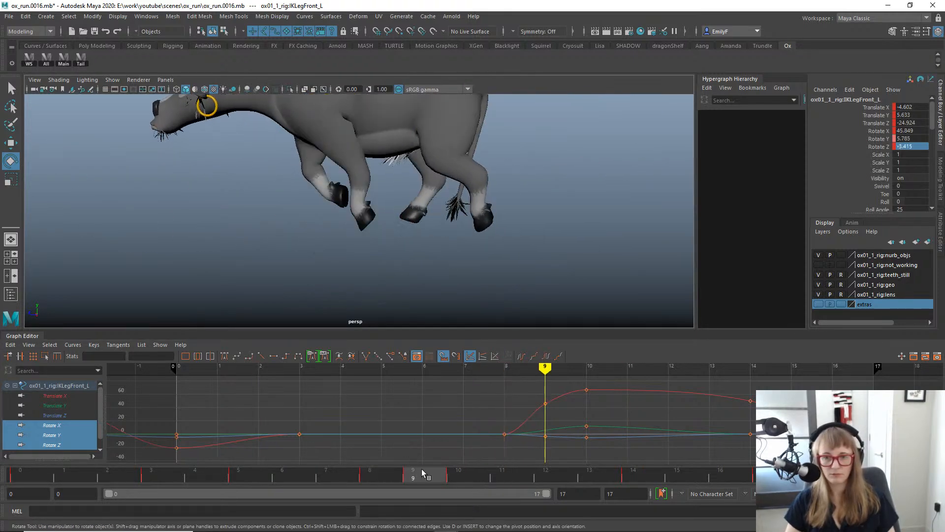
key("q")
left_click_drag(396, 243, 347, 224, "alt")
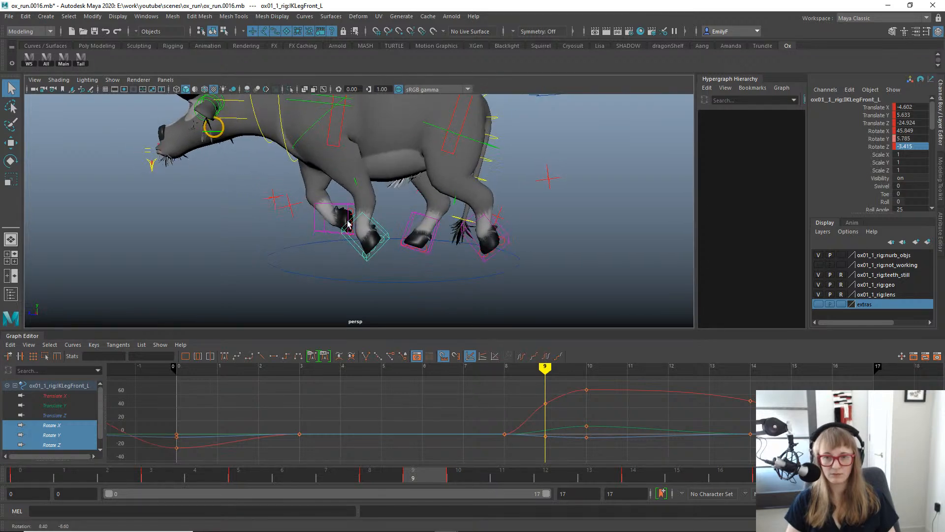
mouse_move(372, 474)
left_mouse_down()
mouse_move(105, 421)
mouse_move(217, 430)
mouse_move(196, 420)
mouse_move(389, 456)
mouse_move(436, 453)
mouse_move(320, 445)
mouse_move(414, 450)
mouse_move(114, 406)
mouse_move(414, 448)
left_mouse_up()
left_click_drag(359, 215, 407, 237, "alt")
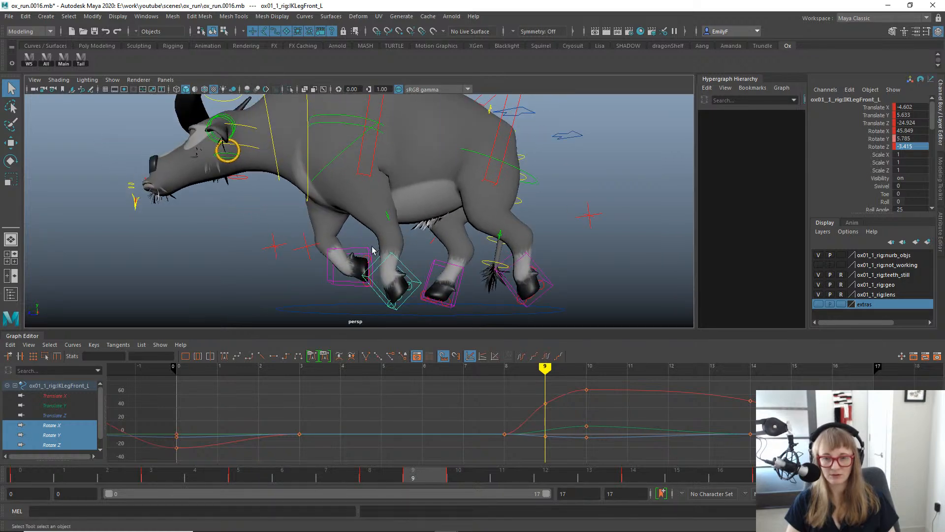
Select the left shoulder control FKfrontRump_L and try rotating it around Z at frame 9.
left_click_drag(334, 170, 343, 239, "alt")
left_click(309, 246)
key("w")
key("q")
left_click(330, 162)
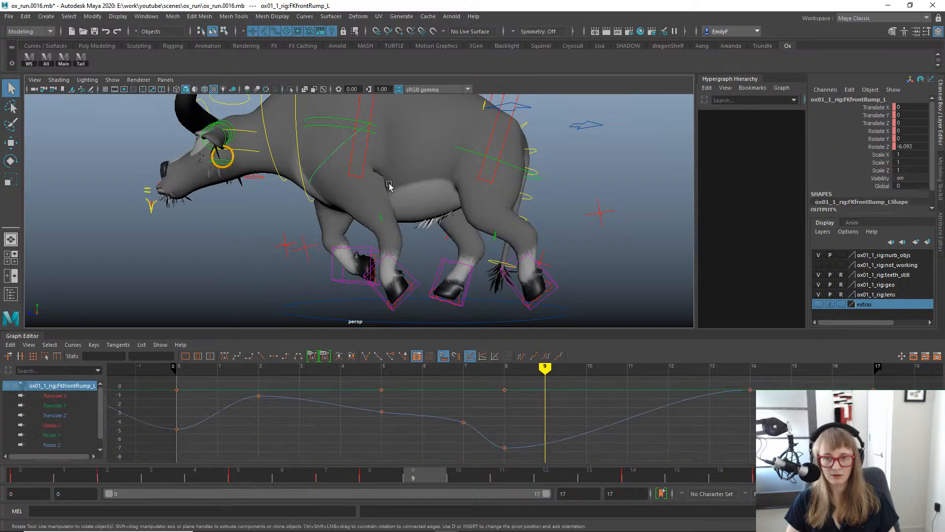
key("e")
left_click_drag(421, 198, 418, 222)
key("ctrl+z")
Rotate FKfrontRump_L at frame 8 to a Rotate Z of -13.403.
key("q")
left_click_drag(398, 478, 377, 473)
key("e")
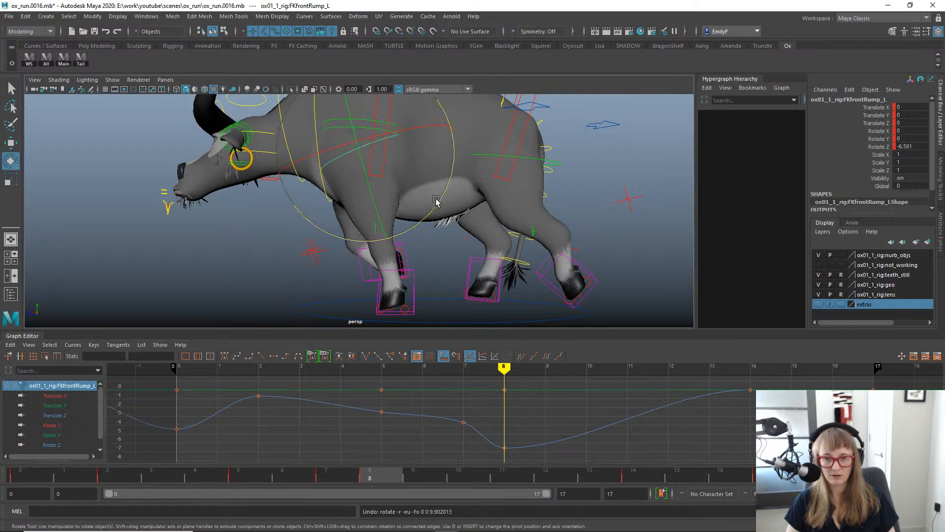
left_click_drag(441, 219, 443, 192)
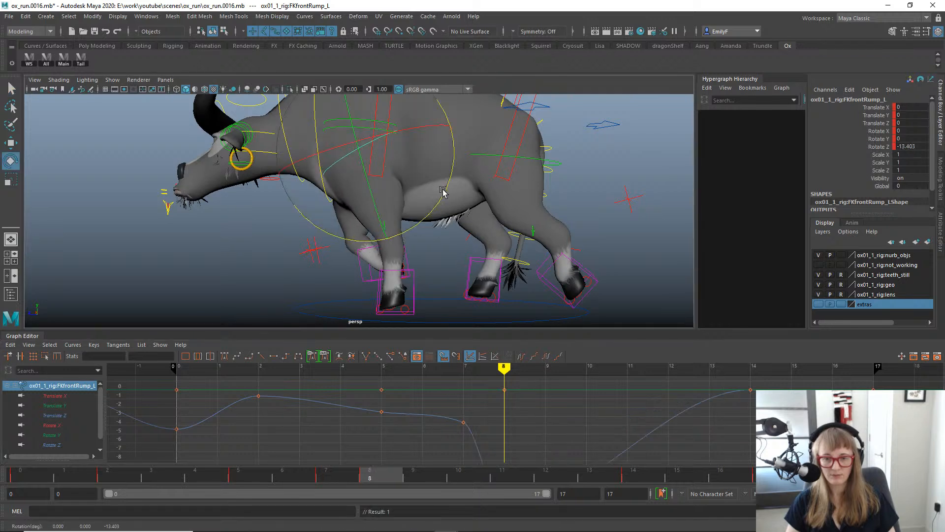
key("q")
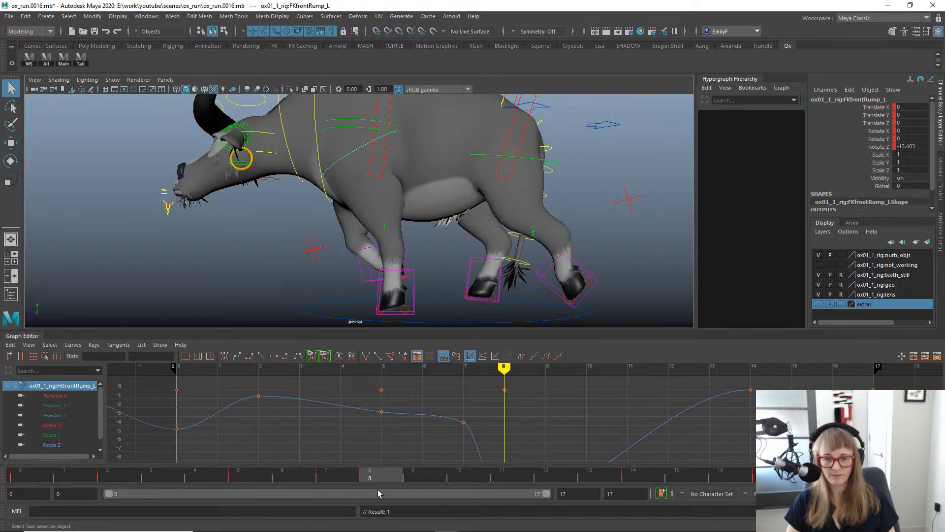
Try rotating FKfrontRump_L back the opposite way around Z at frame 9.
left_click_drag(397, 477, 421, 478)
key("e")
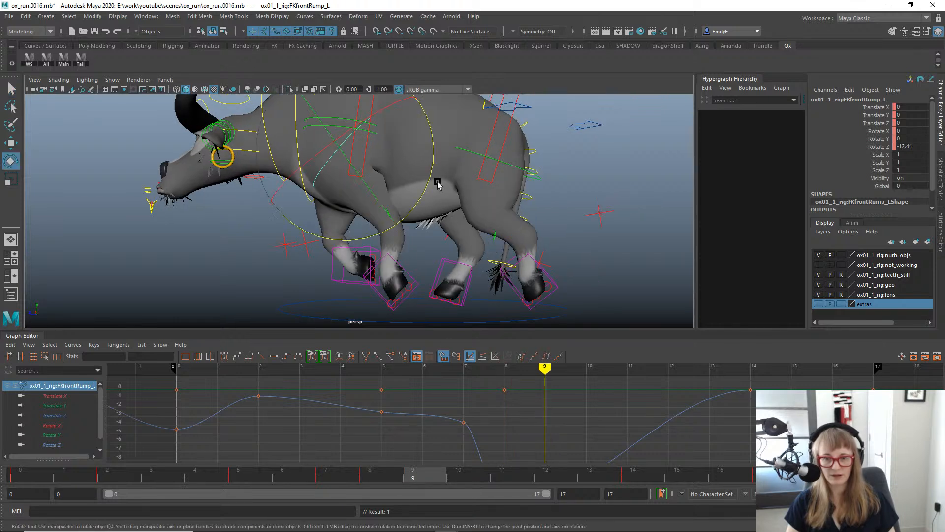
left_click_drag(426, 188, 418, 229)
key("ctrl+z")
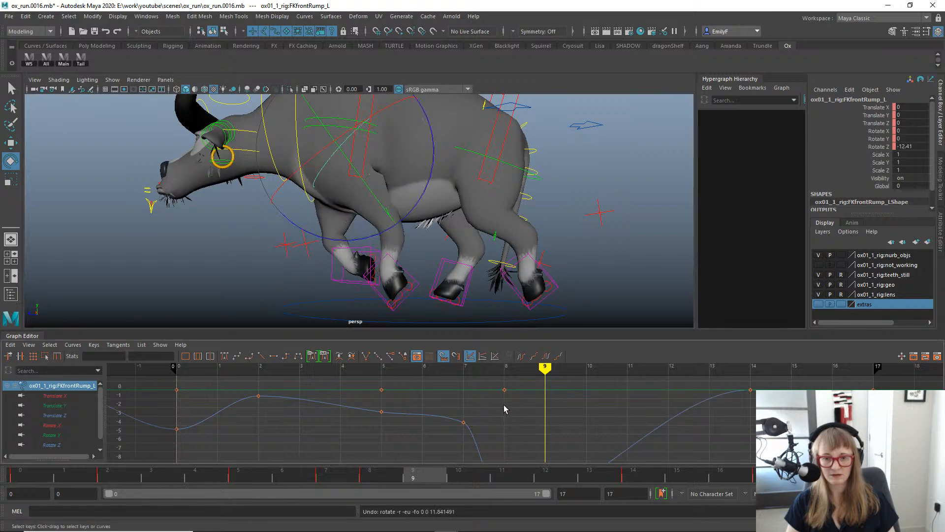
Examine the right shoulder control FKfrontRump_R's rotation curve and pose around frame 5 for comparison with the left side.
left_click_drag(376, 259, 501, 249, "alt")
key("q")
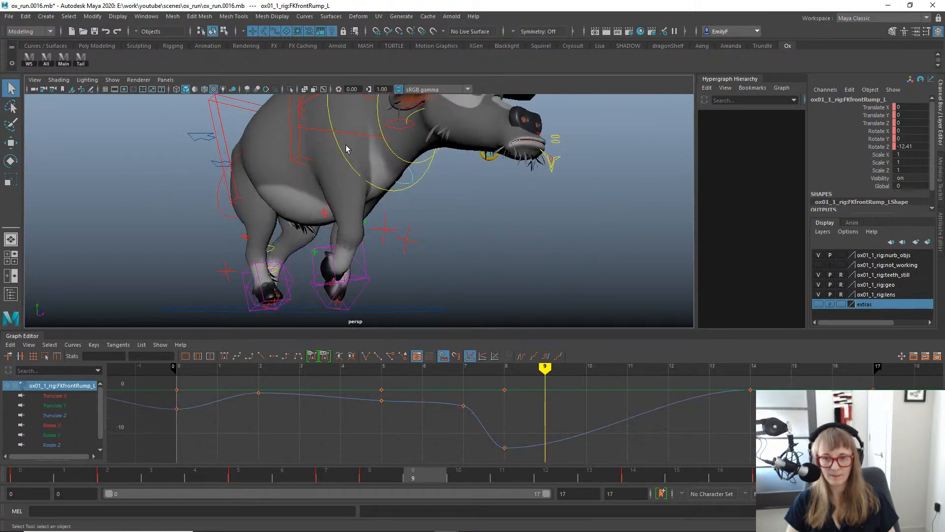
left_click_drag(346, 150, 383, 136, "alt")
left_click(386, 141)
left_click(392, 144)
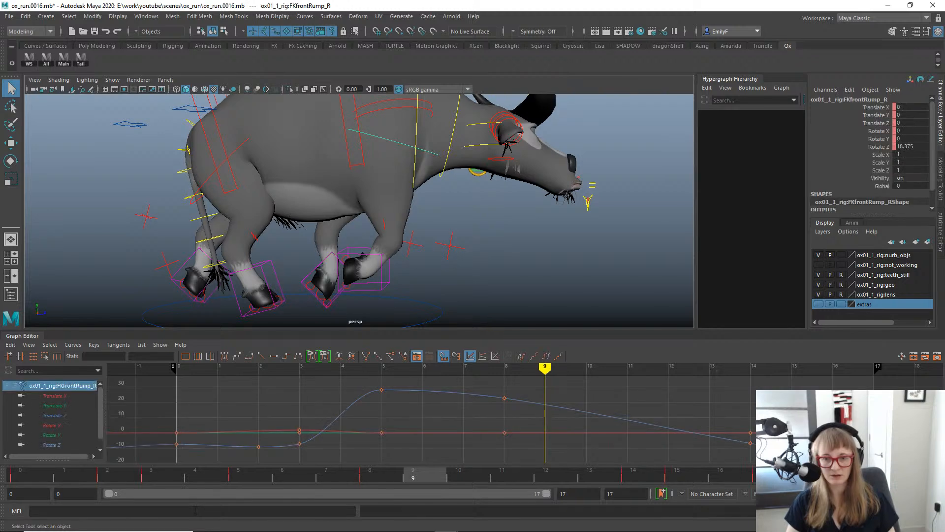
mouse_move(119, 476)
left_mouse_down()
mouse_move(181, 481)
mouse_move(110, 478)
mouse_move(243, 479)
left_mouse_up()
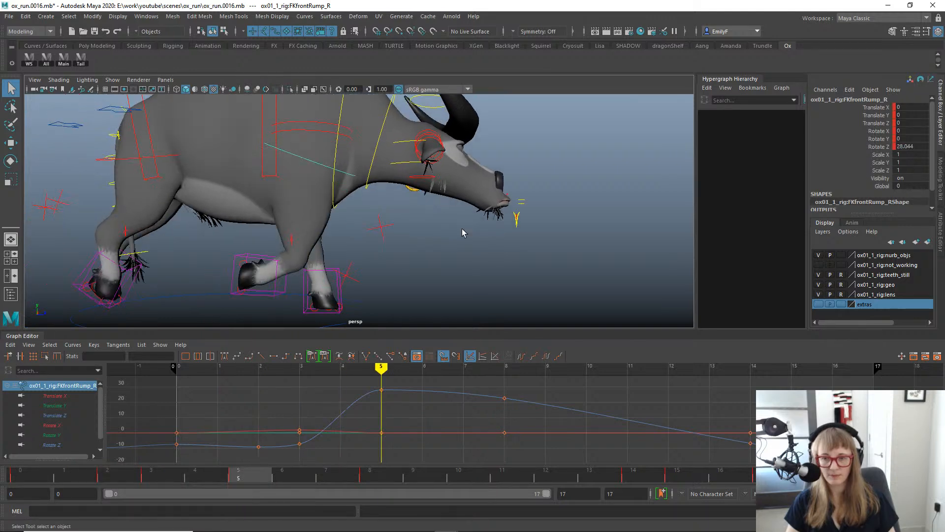
left_click_drag(462, 228, 393, 213, "alt")
Select FKfrontRump_L and set its Rotate Z to 0 at frame 9.
left_click(408, 160)
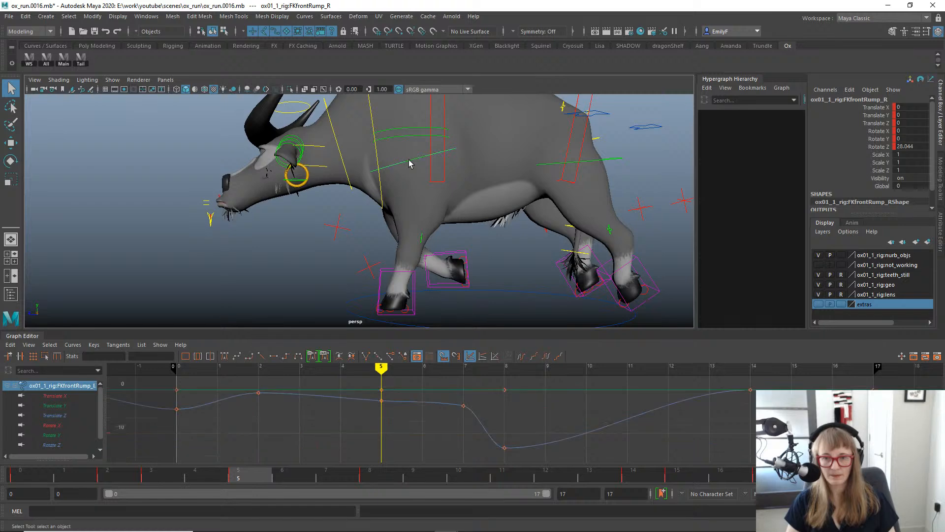
mouse_move(289, 477)
left_mouse_down()
mouse_move(439, 470)
mouse_move(385, 467)
mouse_move(416, 468)
left_mouse_up()
type("0")
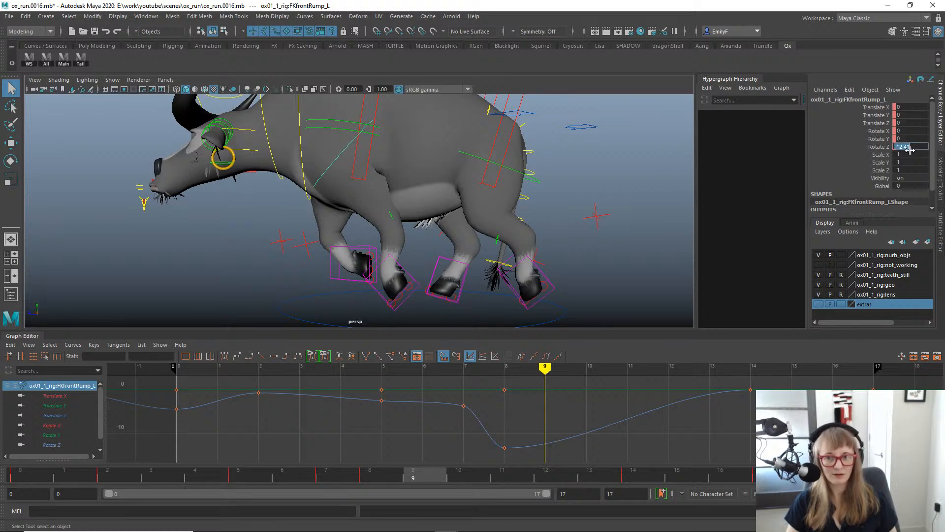
key("Return")
Reduce FKfrontRump_L's Rotate Z at frame 8 to -6.849, and scrub frames 7 to 9 to check the shoulder.
right_click_drag(409, 236, 443, 234, "alt")
middle_click_drag(443, 235, 450, 197, "alt")
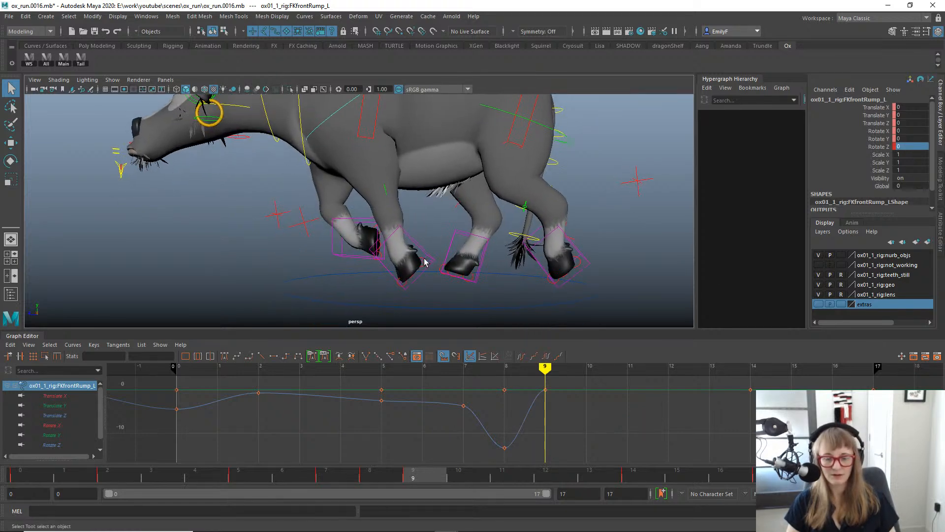
left_click(388, 479)
key("e")
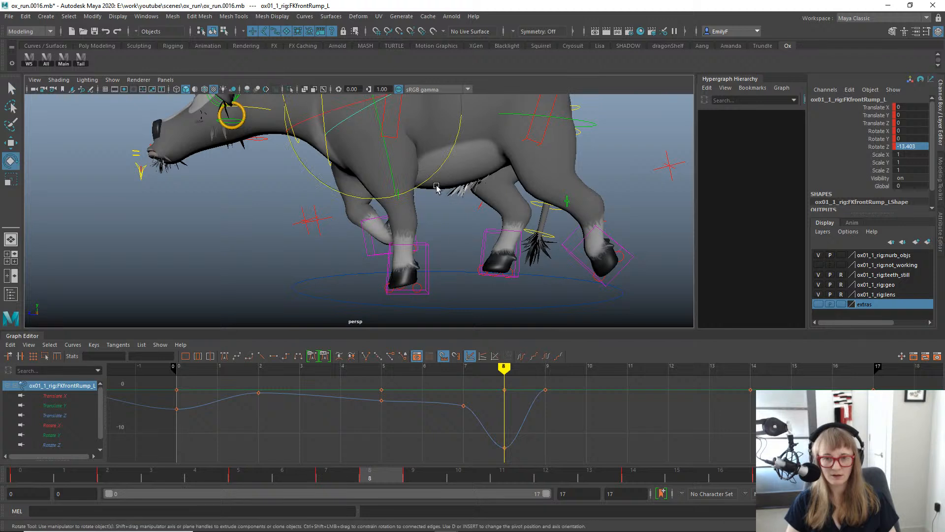
mouse_move(438, 185)
left_mouse_down()
mouse_move(433, 170)
mouse_move(426, 181)
left_mouse_up()
left_click_drag(482, 426, 523, 447)
key("w")
mouse_move(524, 421)
middle_mouse_down("shift")
mouse_move(523, 401)
mouse_move(525, 414)
middle_mouse_up("shift")
key("q")
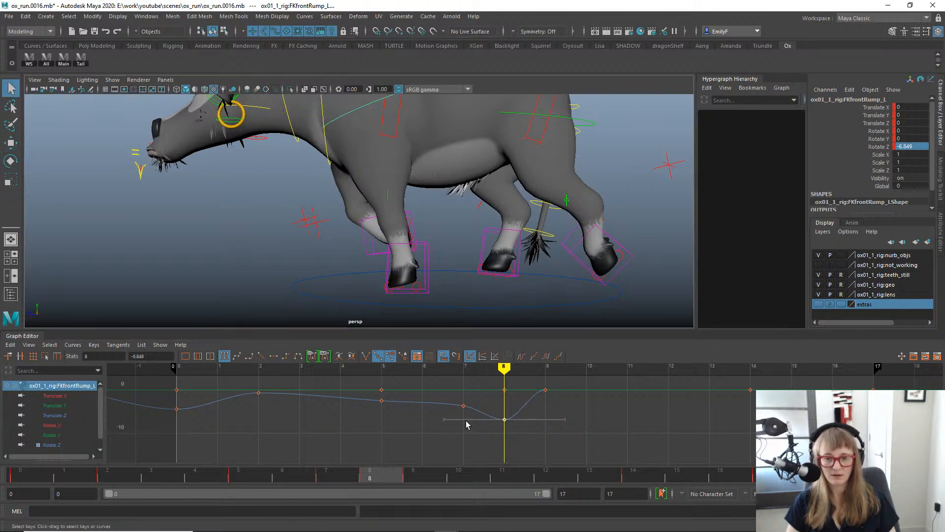
left_click(323, 478)
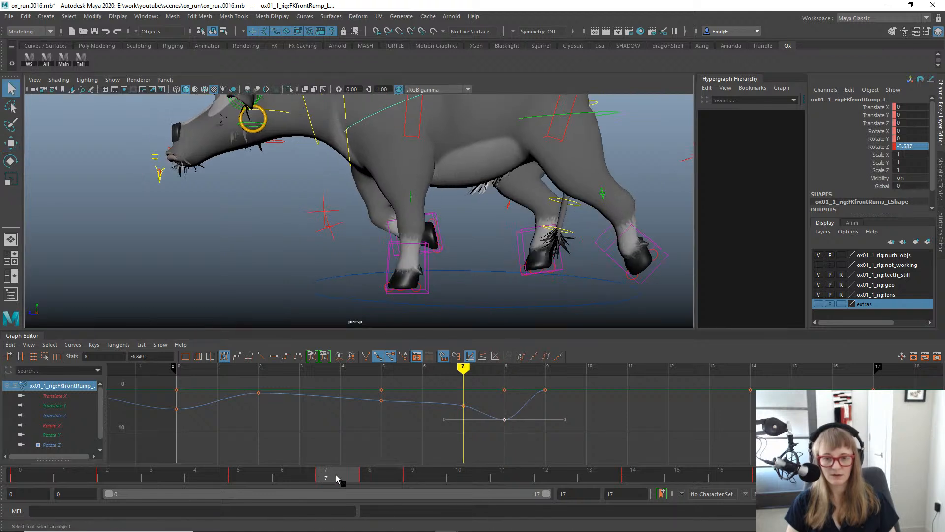
left_click_drag(342, 480, 429, 478)
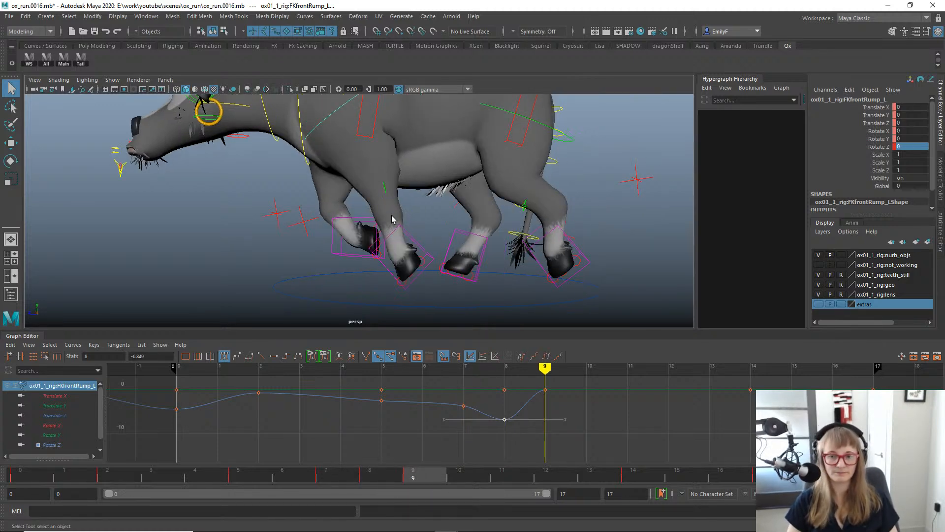
In the side view, move IKLegFront_L at frame 9 to Translate Y 7.282 and Translate Z -22.657.
left_click(421, 231)
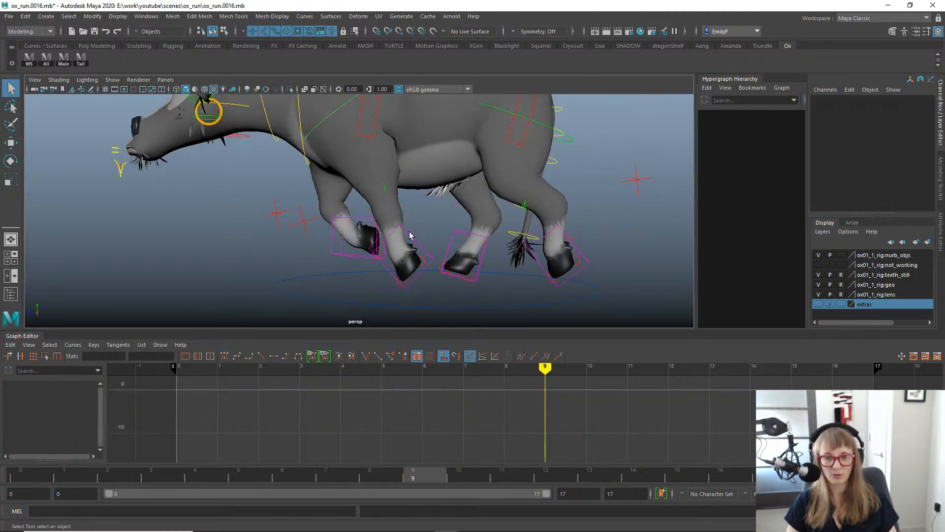
left_click(410, 235)
key("w")
key("space")
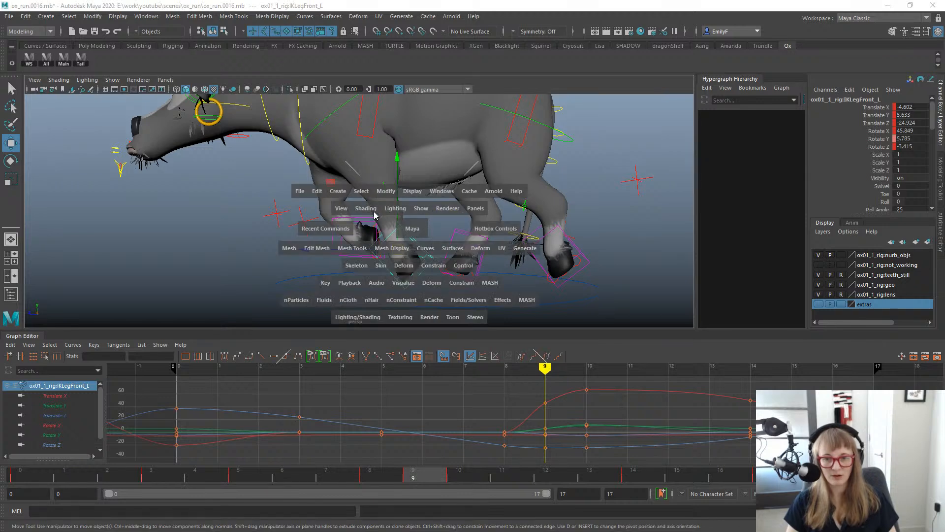
left_click_drag(412, 229, 374, 216)
key("space")
left_click_drag(451, 238, 479, 238)
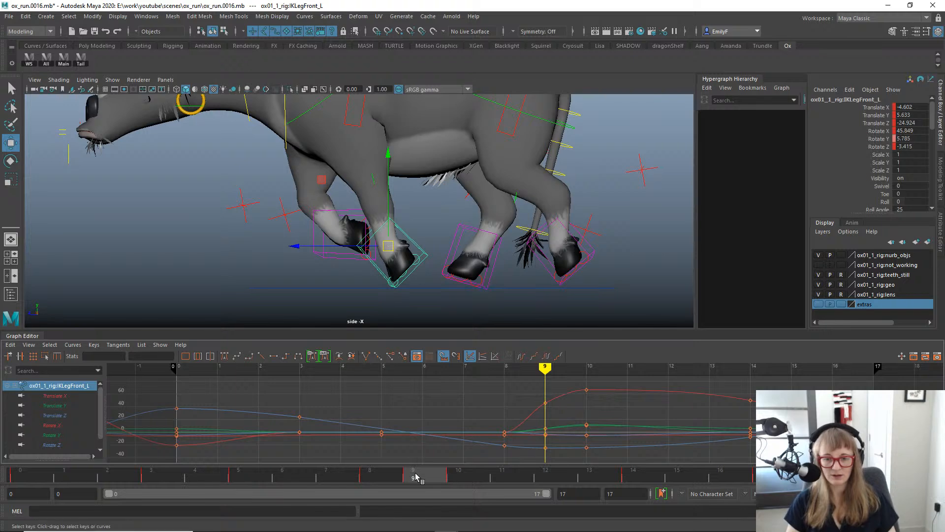
scroll(416, 228, "up", 1)
key("alt+1")
mouse_move(399, 478)
left_mouse_down()
mouse_move(388, 474)
mouse_move(416, 476)
left_mouse_up()
left_click_drag(387, 214, 389, 207)
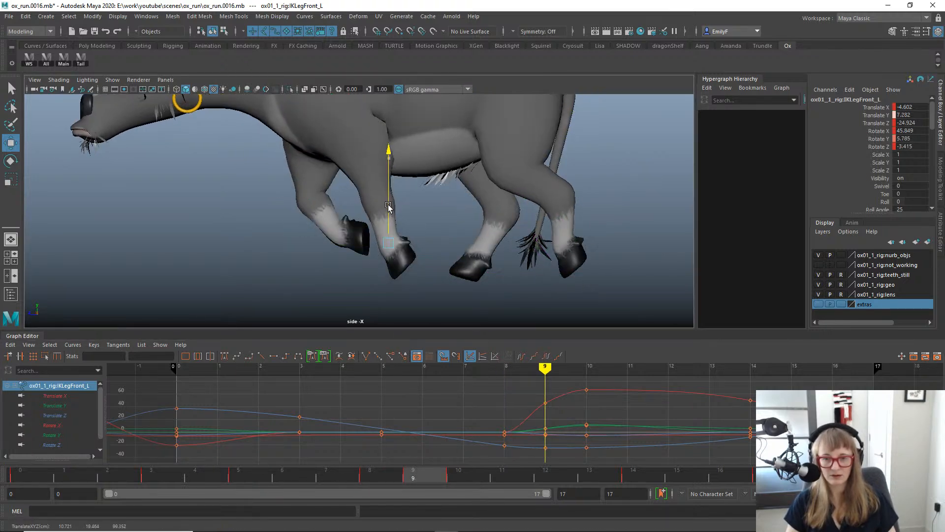
left_click_drag(353, 243, 348, 243)
Rotate IKLegFront_L at frame 9 to Rotate X 54.304 and scrub through the lift-off to check it.
key("e")
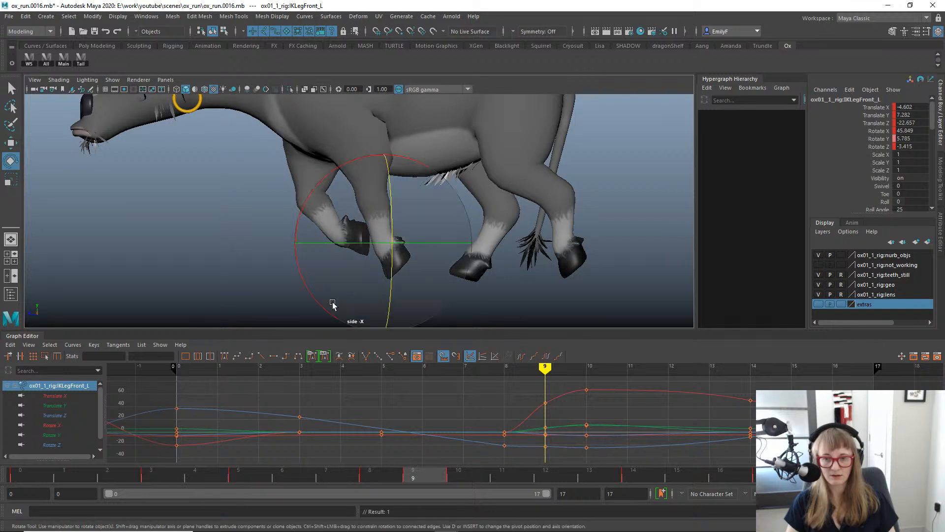
left_click_drag(327, 306, 351, 322)
key("q")
left_click_drag(378, 476, 435, 481)
Show the rig controls again, select FKfrontRump_L and try a slight rotation at frame 9.
middle_click_drag(413, 189, 399, 282, "alt")
key("alt+1")
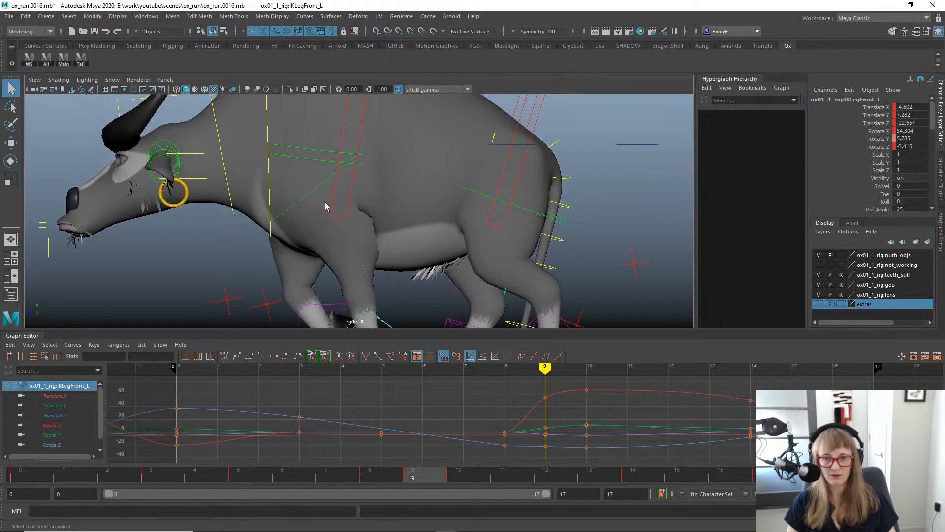
left_click(304, 194)
left_click(307, 196)
key("e")
middle_click_drag(363, 255, 376, 230, "alt")
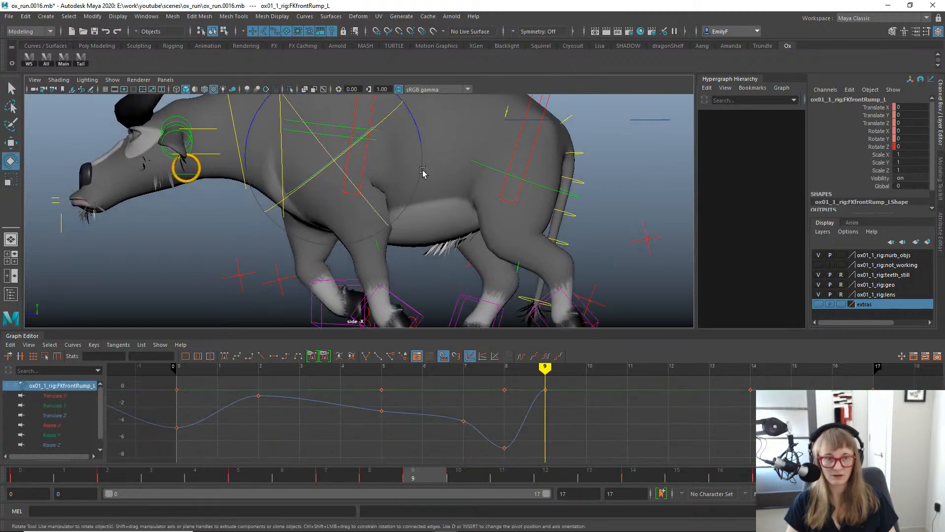
left_click_drag(418, 129, 419, 145)
Try moving the front spine control IKSpine2_M at frame 9 to adjust the chest over the leg.
left_click(369, 157)
key("w")
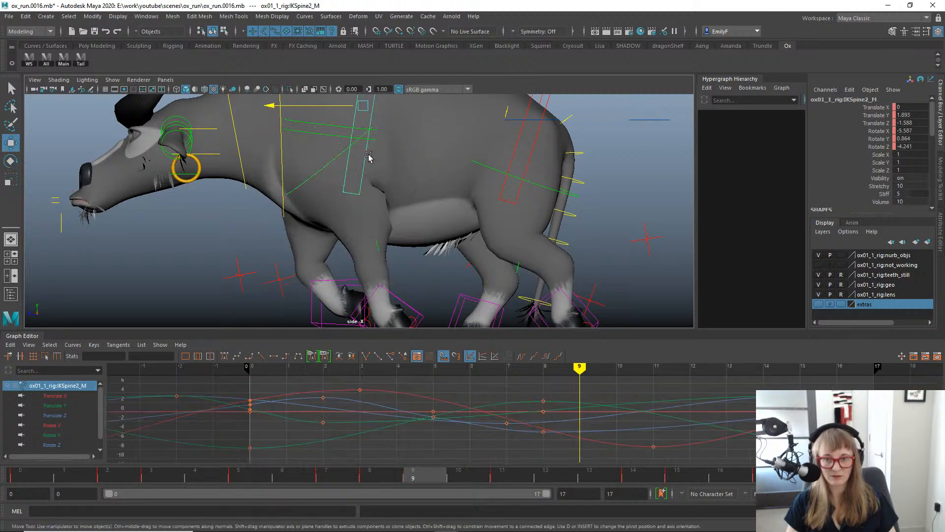
left_click_drag(368, 105, 358, 117)
key("ctrl+z")
key("q")
left_click(321, 125)
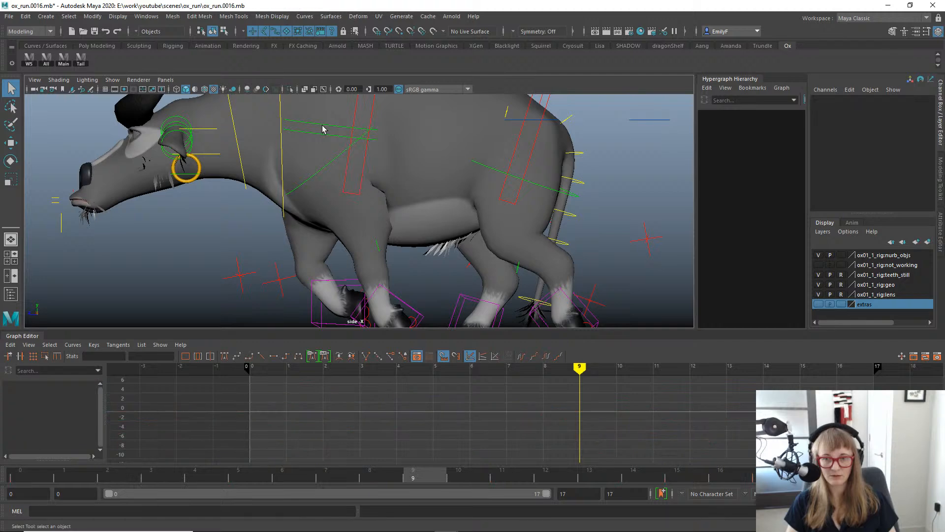
Try moving and rotating the left scapular control FKfrontScapular_L at frame 9 in the side view.
key("w")
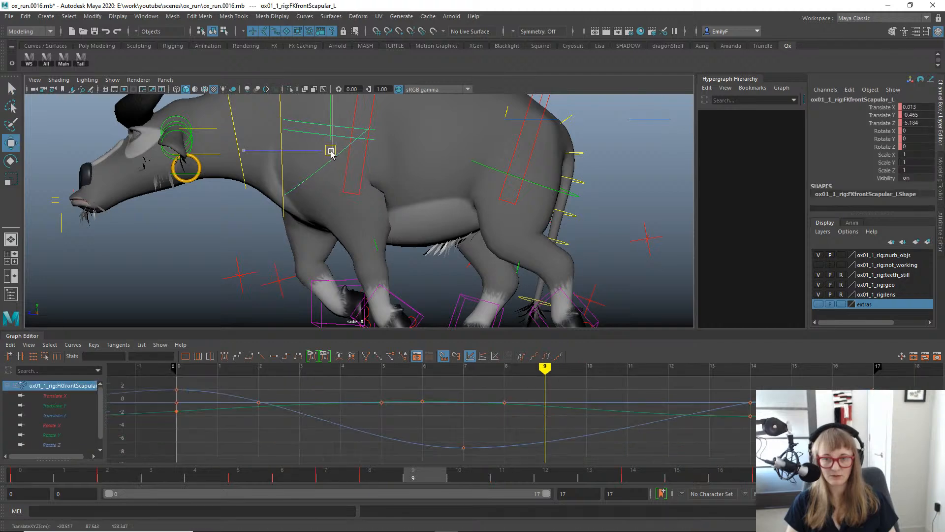
left_click_drag(331, 148, 342, 165)
key("ctrl+z")
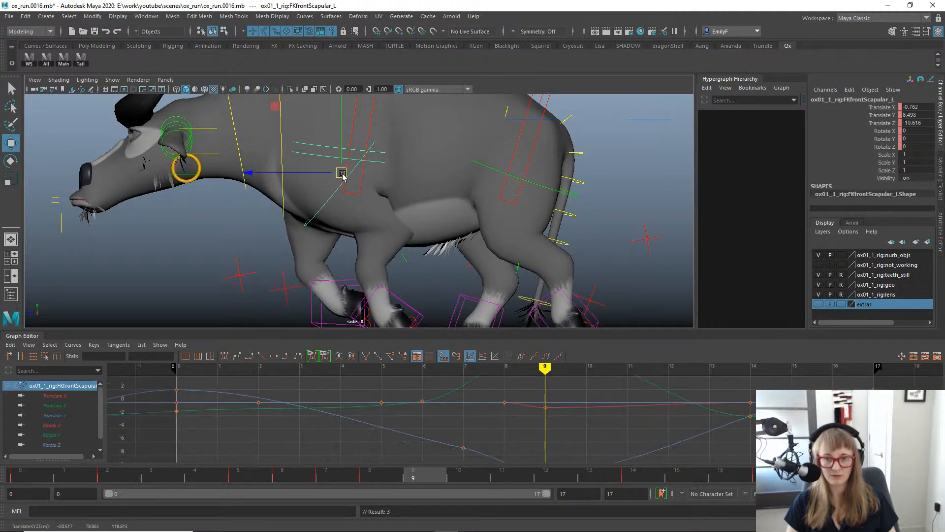
key("e")
left_click_drag(401, 160, 463, 127)
key("ctrl+z")
Switch to the perspective view and examine the left shoulder and front leg pose at frame 9 from several angles.
key("space")
right_click_drag(525, 152, 197, 126, "alt")
left_click_drag(197, 127, 220, 162, "alt")
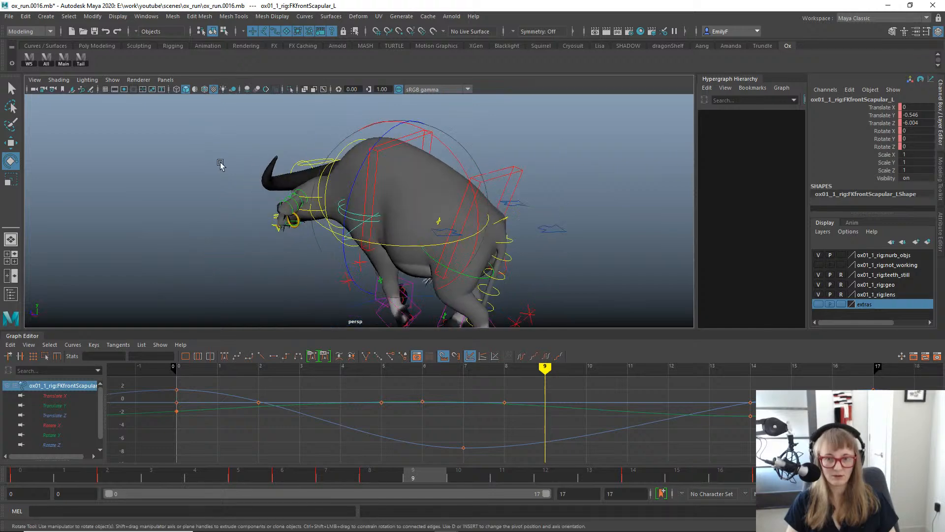
right_click_drag(220, 163, 474, 164, "alt")
key("w")
left_click_drag(478, 271, 387, 191, "alt")
key("e")
key("ctrl+z")
left_click_drag(322, 211, 424, 193, "alt")
key("q")
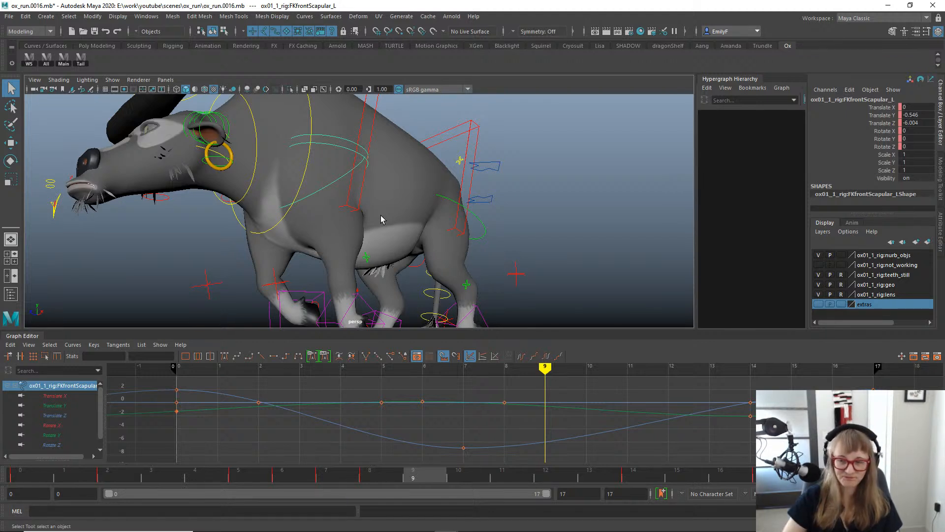
Try rotating FKfrontScapular_L about its Y axis at frame 9, starting with about 4.9 degrees.
left_click_drag(344, 222, 388, 210, "alt")
key("e")
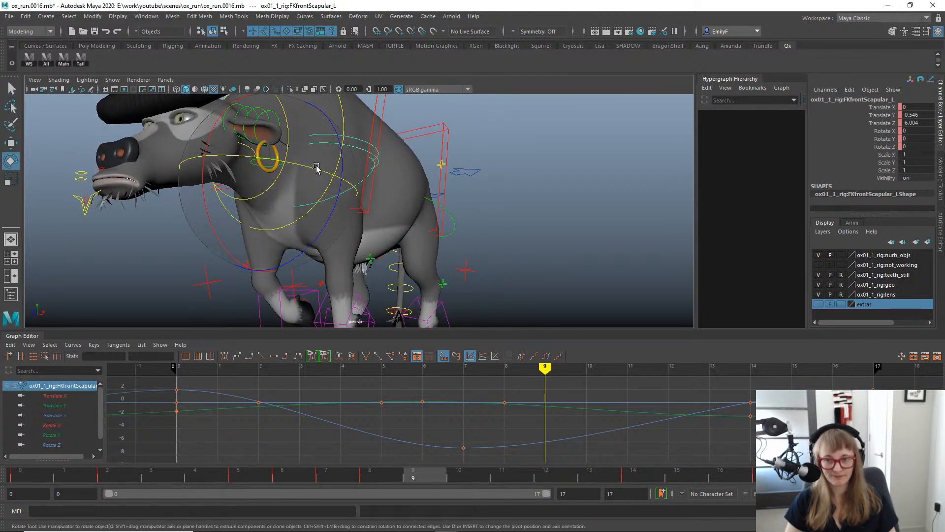
mouse_move(308, 167)
left_mouse_down()
mouse_move(301, 168)
mouse_move(309, 169)
left_mouse_up()
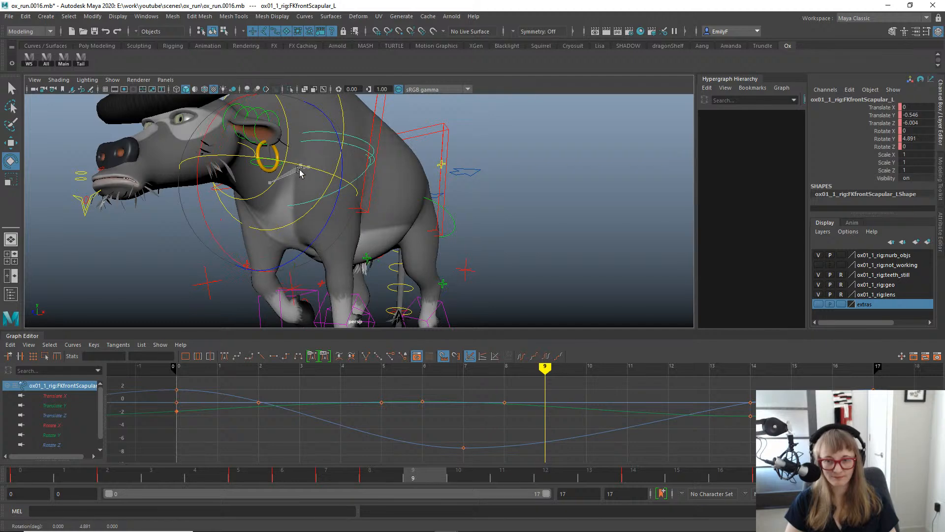
left_click_drag(284, 168, 305, 194)
key("ctrl+z")
Move FKfrontScapular_L at frame 9 to about Translate X -0.436, Translate Y -1.294 and Translate Z -7.764.
key("w")
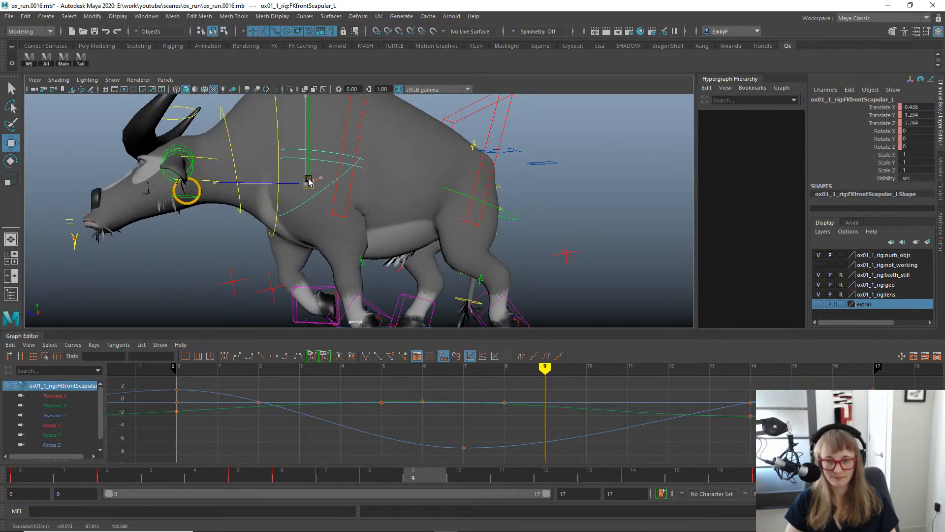
Undo the last scapula move and key the left front scapular control at frame 9 with Translate Y 1.46 and Translate Z -6.2.
key("ctrl+z")
left_click_drag(378, 199, 386, 217, "alt")
key("q")
right_click_drag(386, 217, 435, 206, "alt")
left_click_drag(435, 207, 312, 164, "alt")
key("w")
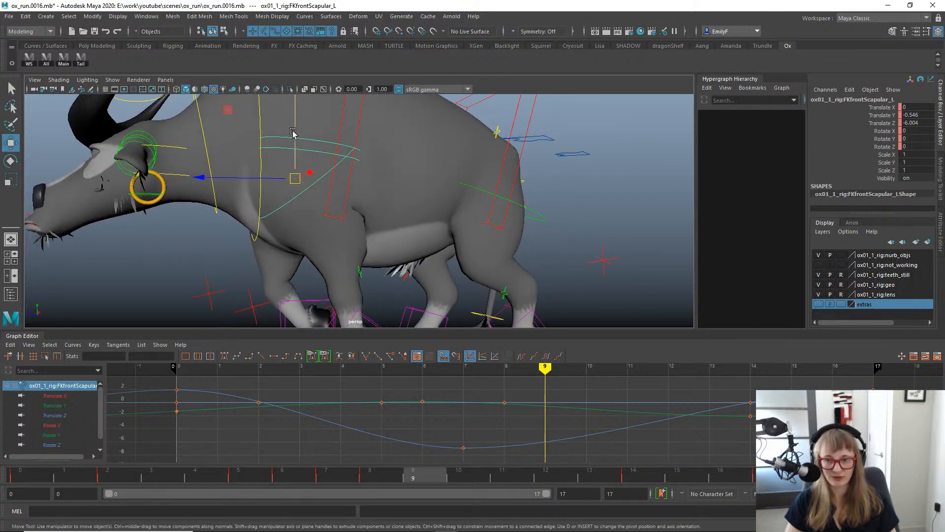
left_click_drag(293, 133, 295, 139)
key("s")
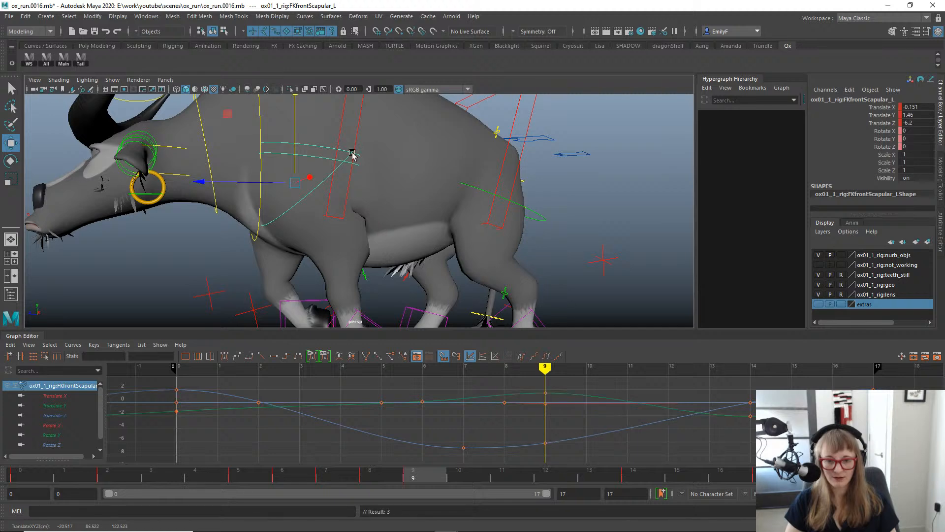
Try rotating the left front scapular control around its Y axis, undo it, and frame the whole ox.
left_click_drag(352, 154, 321, 175, "alt")
key("e")
left_click_drag(381, 192, 451, 186)
key("ctrl+z")
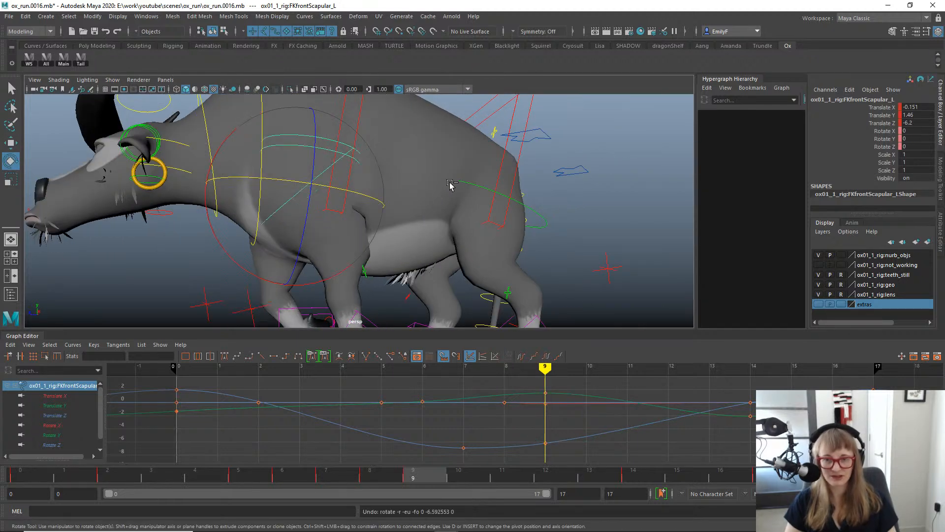
key("a")
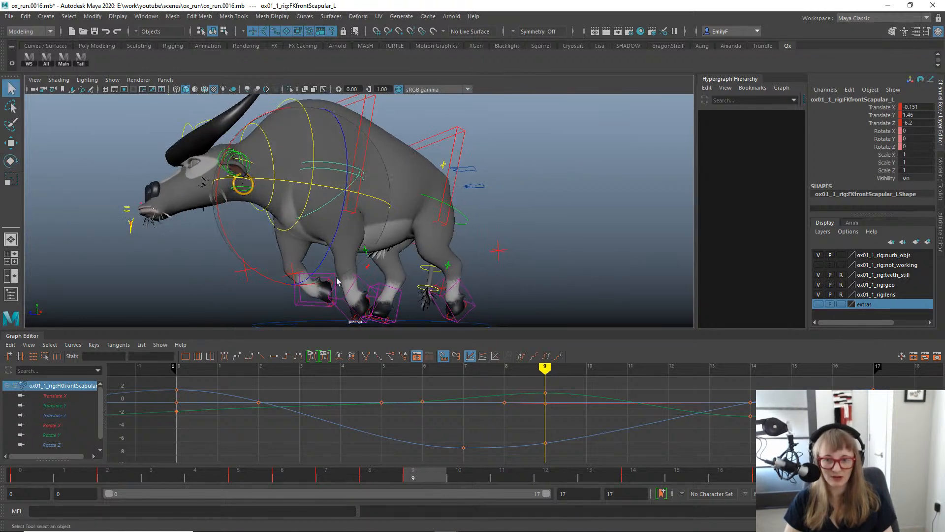
key("q")
left_click(294, 272)
left_click_drag(291, 275, 328, 236, "alt")
key("w")
key("s")
key("ctrl+z")
key("q")
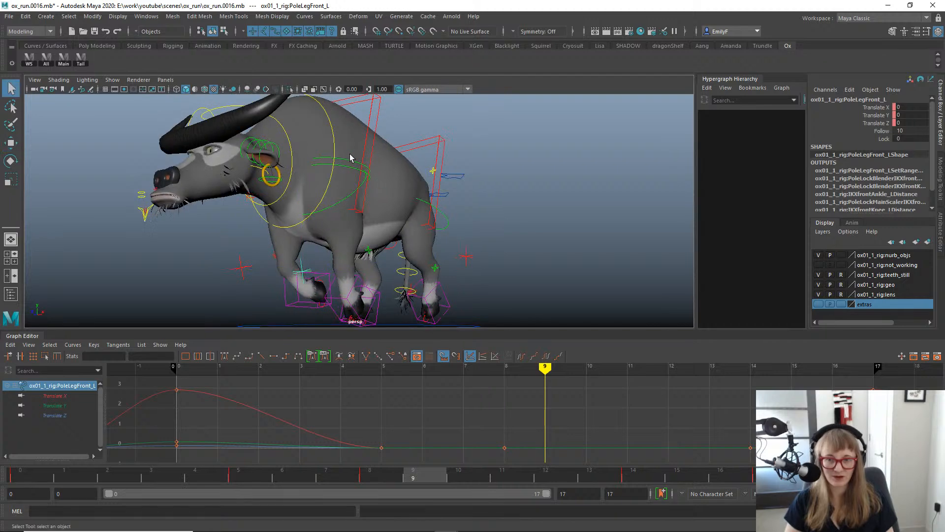
Try a Rotate Y of about 29 degrees on the left front scapular control and undo it.
left_click(344, 166)
key("e")
left_click_drag(337, 187, 292, 178)
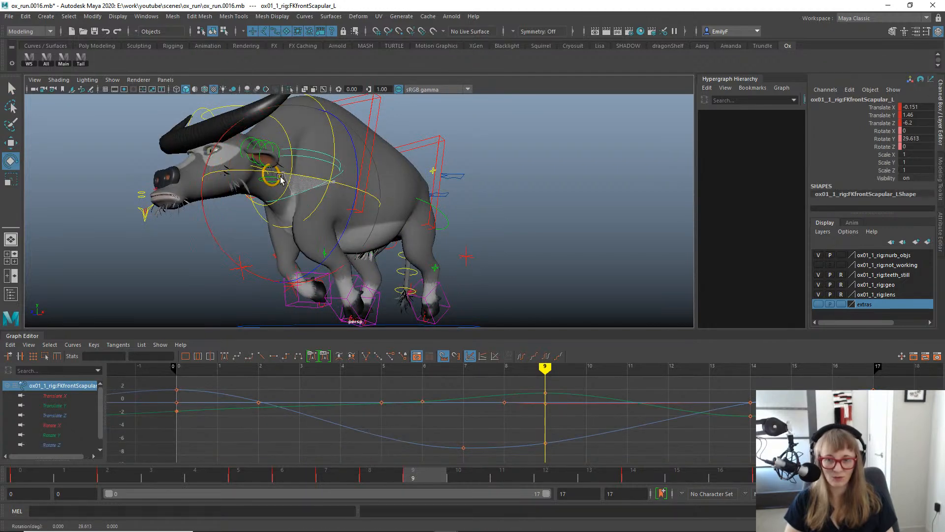
key("ctrl+z")
left_click_drag(418, 139, 319, 182, "alt")
key("q")
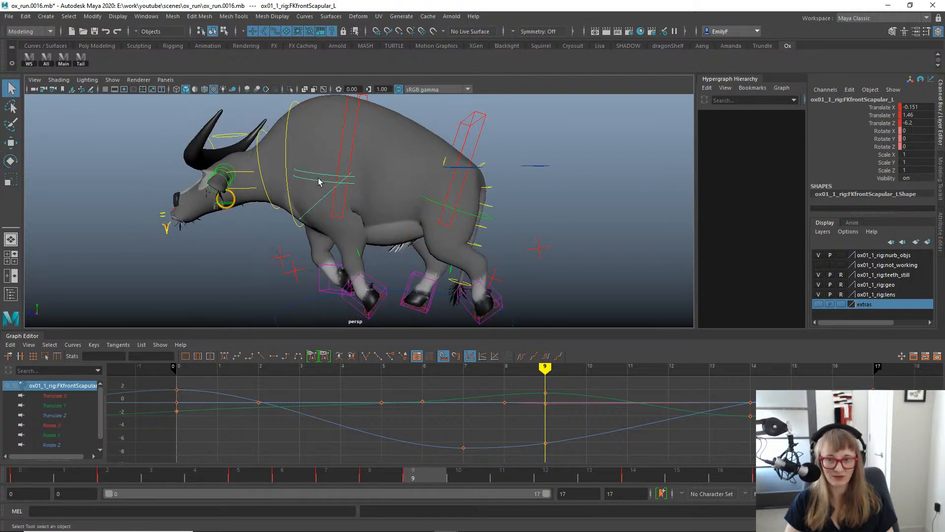
Try rotating the left front rump control at frame 9 and undo the rotation.
left_click(316, 205)
key("e")
left_click_drag(354, 243, 373, 163)
key("ctrl+z")
Try keying the left front rump control with Rotate Z 10.131 at frame 9, inspect the leg pose, and undo it.
left_click_drag(315, 172, 348, 194, "alt")
key("e")
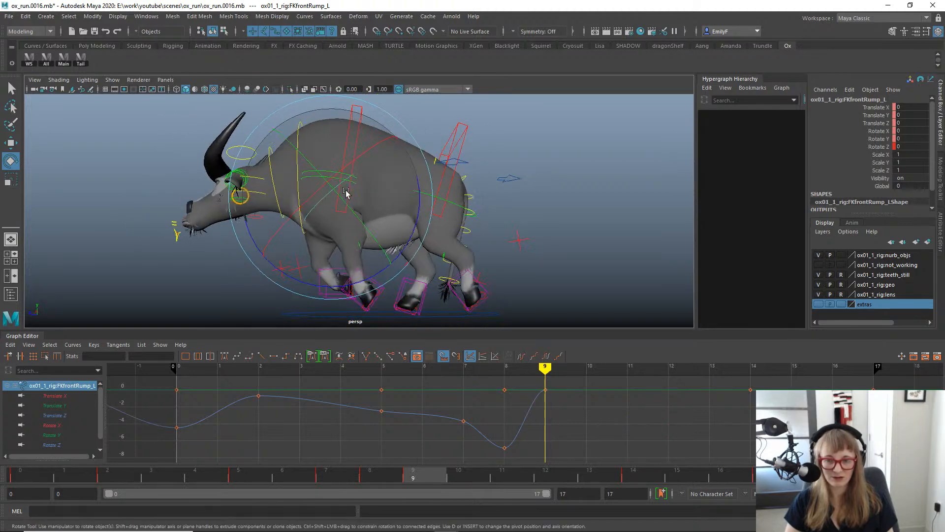
left_click_drag(365, 283, 346, 283)
key("s")
key("q")
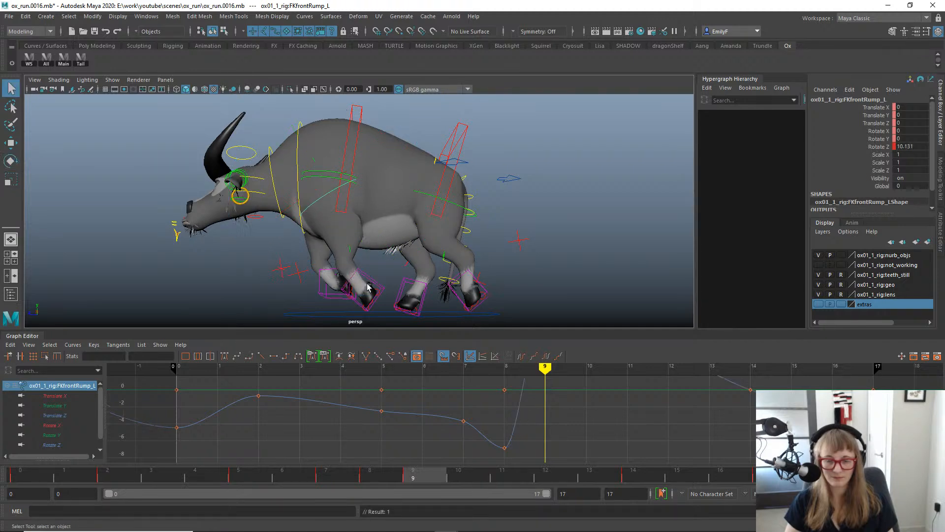
key("f")
left_click_drag(333, 250, 421, 201, "alt")
key("ctrl+z")
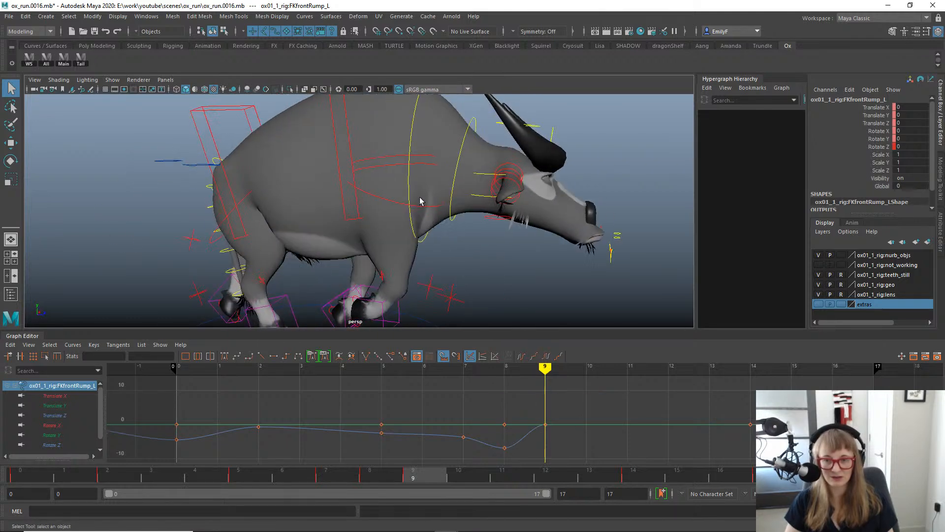
Check the right front rump control's Rotate Z key at frame 5 and the matching leg pose.
left_click(391, 199)
left_click(387, 204)
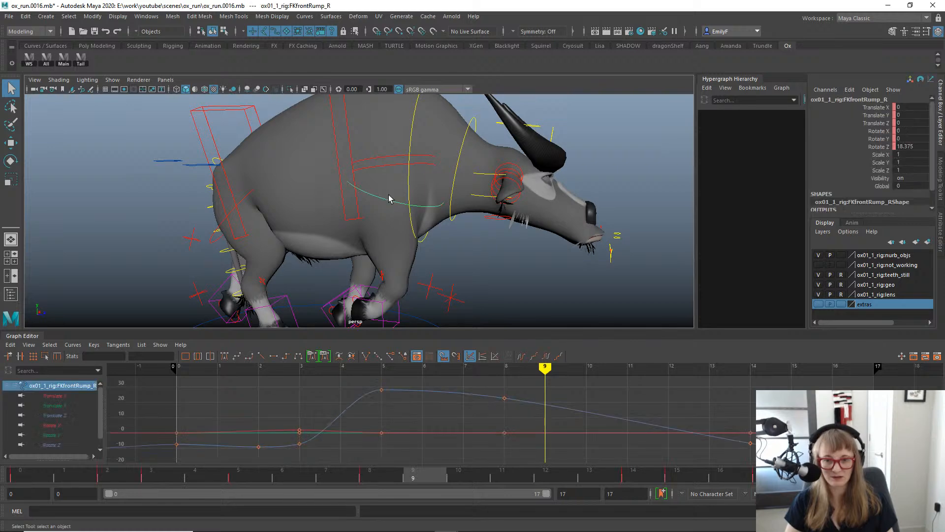
left_click_drag(163, 478, 245, 448)
left_click_drag(400, 403, 333, 366)
left_click_drag(495, 230, 404, 216, "alt")
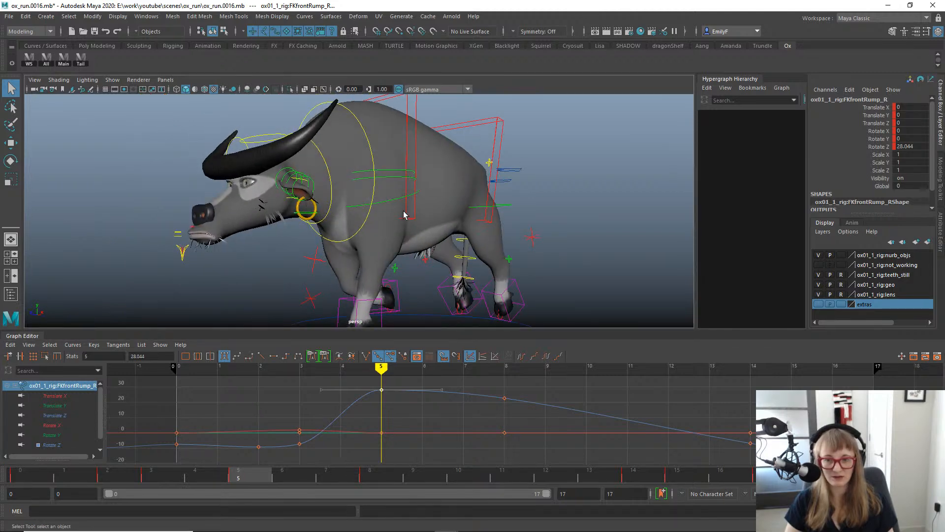
Set the left front rump control's Rotate Z key at frame 9 to -22.72 and frame it in the Graph Editor.
left_click(384, 206)
left_click_drag(262, 475, 441, 464)
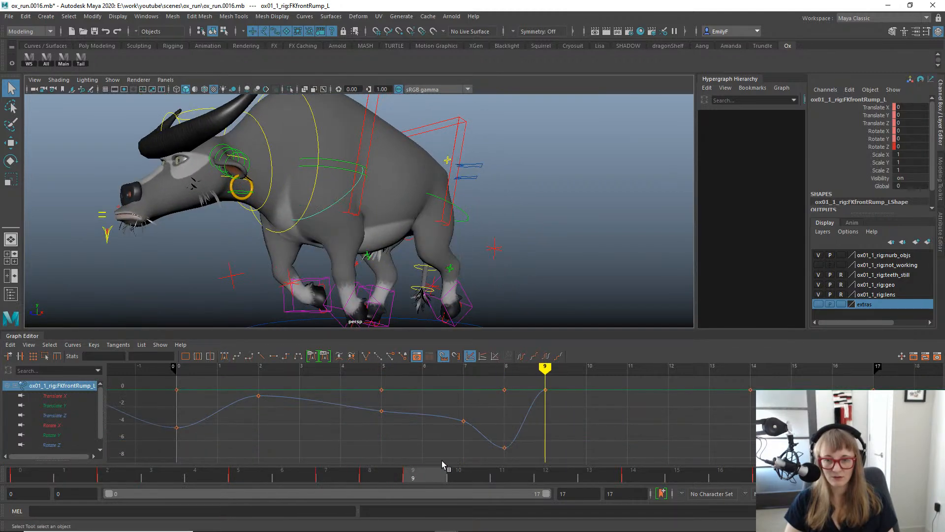
left_click(73, 446)
key("alt+period")
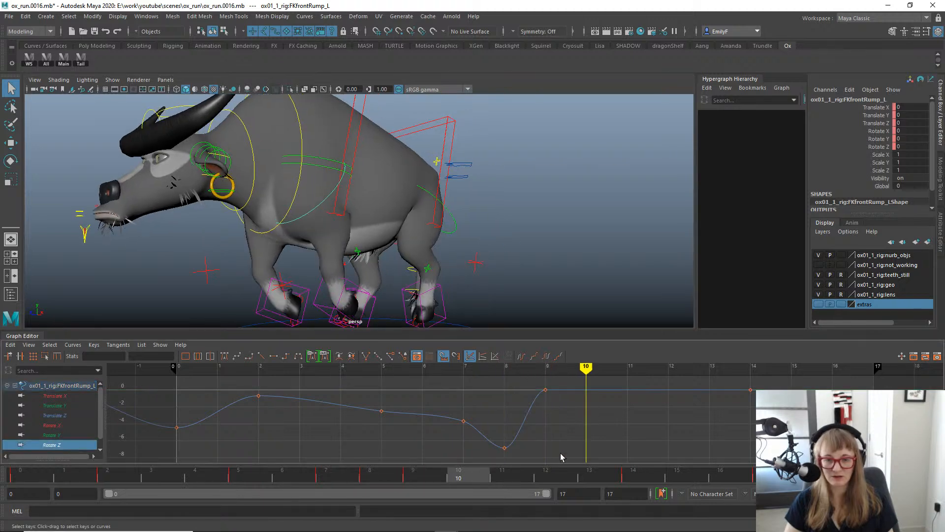
left_click_drag(574, 365, 526, 379)
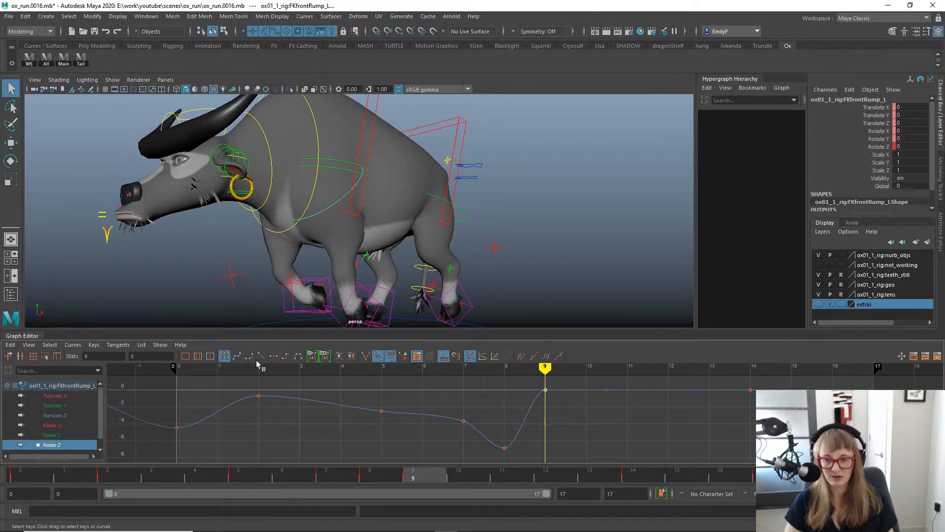
left_click(149, 359)
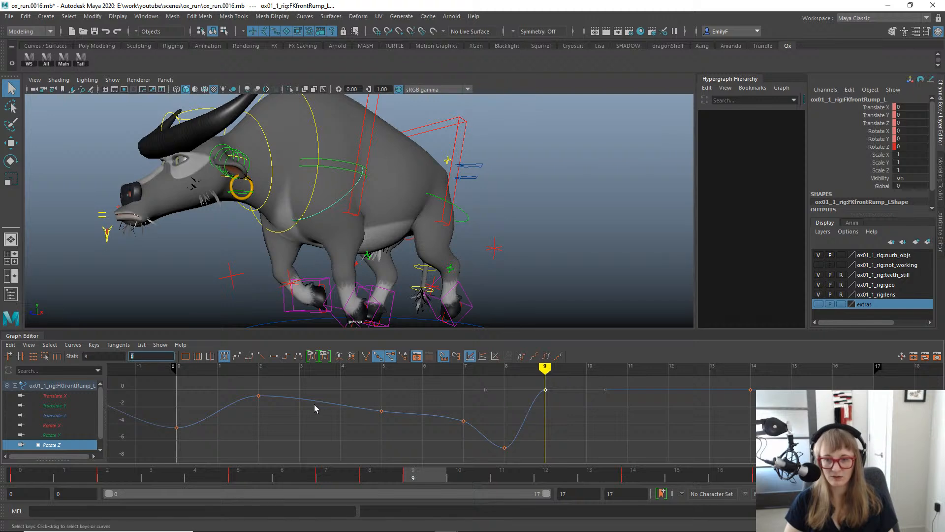
type("-22.72")
key("Return")
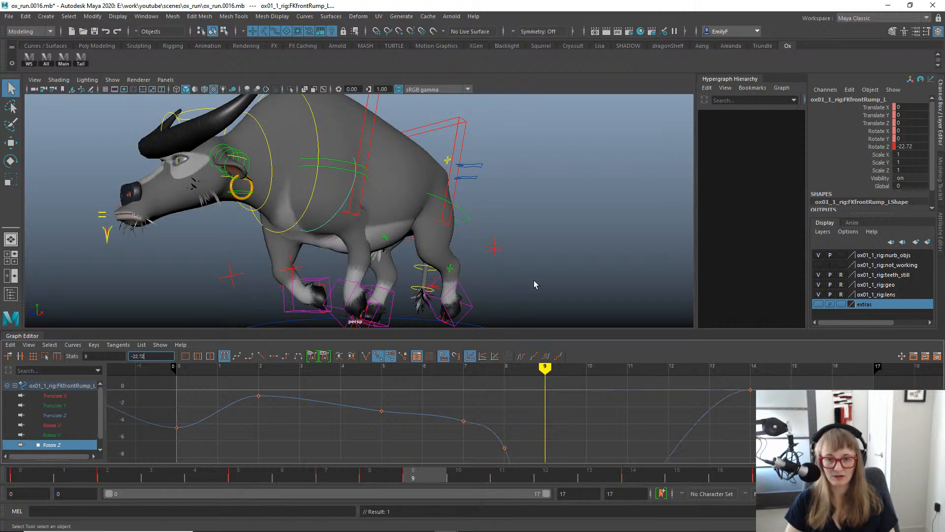
key("f")
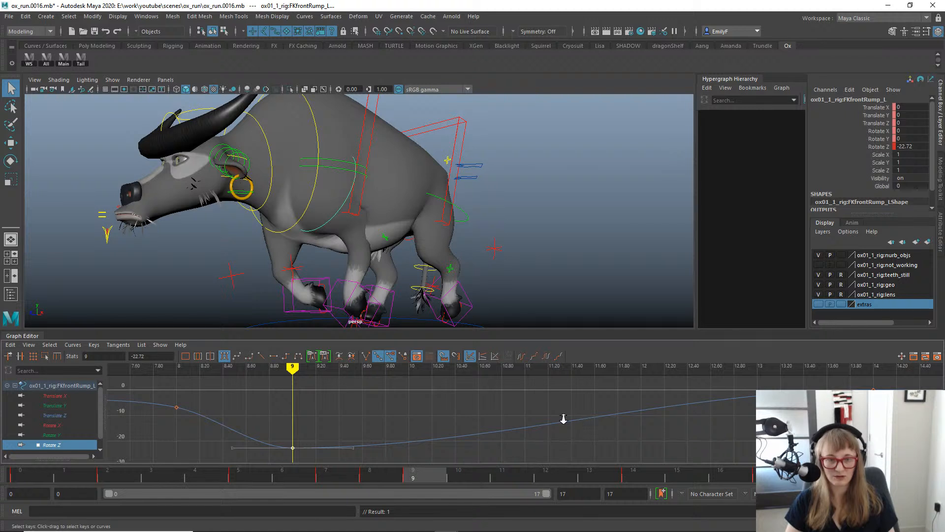
Change the left front rump's Rotate Z key at frame 9 to 22.72 and bring its curve into view.
left_click(133, 356)
key("BackSpace")
key("Return")
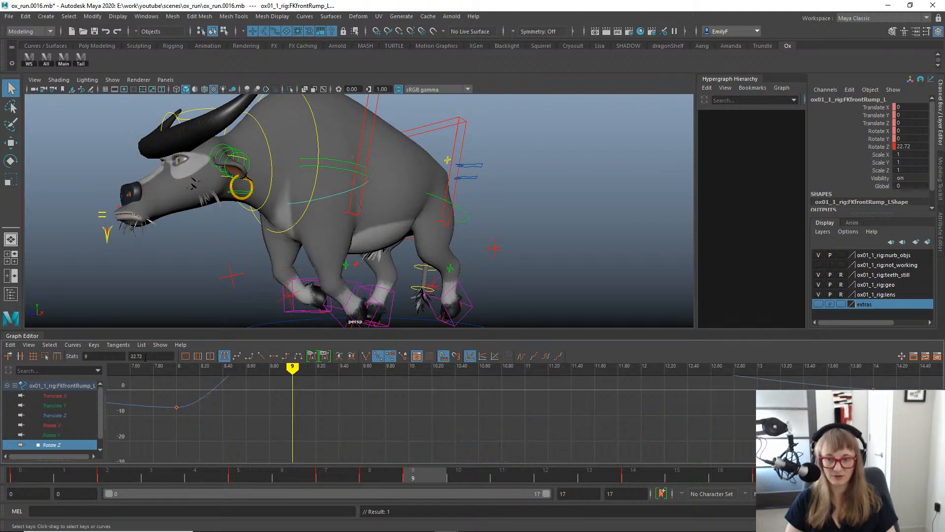
left_click_drag(446, 138, 414, 192, "alt")
middle_click_drag(414, 192, 487, 179, "alt")
right_click_drag(487, 179, 438, 197, "alt")
key("f")
key("f")
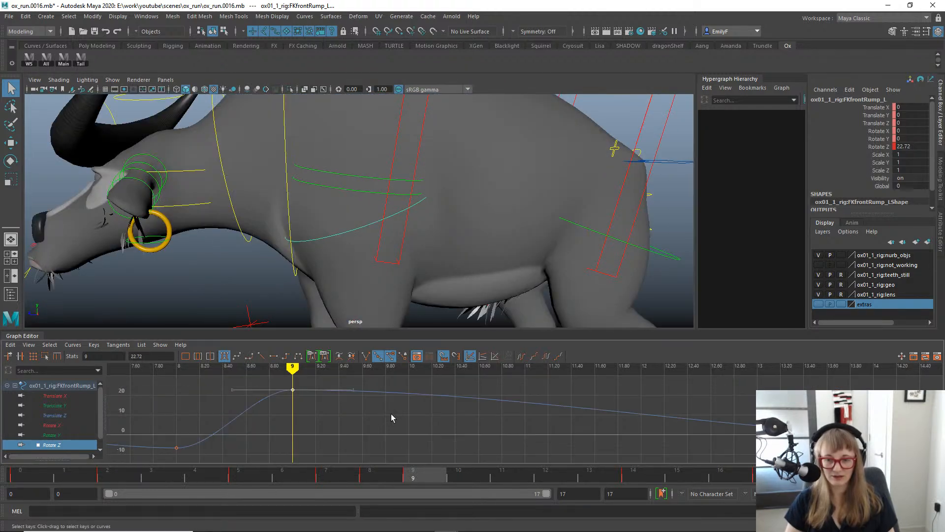
right_click_drag(391, 414, 364, 410, "alt")
right_click_drag(507, 270, 485, 282, "alt")
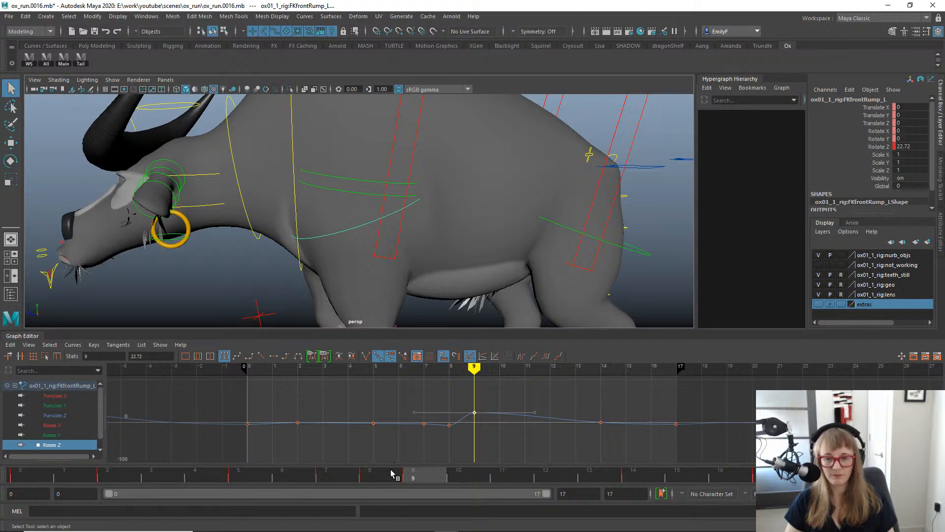
Hide the rig controls and scrub around frame 8 to review the left front leg's motion.
left_click(366, 479)
mouse_move(392, 477)
left_mouse_down()
mouse_move(416, 478)
mouse_move(365, 478)
mouse_move(382, 478)
left_mouse_up()
right_click_drag(480, 289, 305, 194, "alt")
middle_click_drag(323, 251, 323, 235, "alt")
key("alt+1")
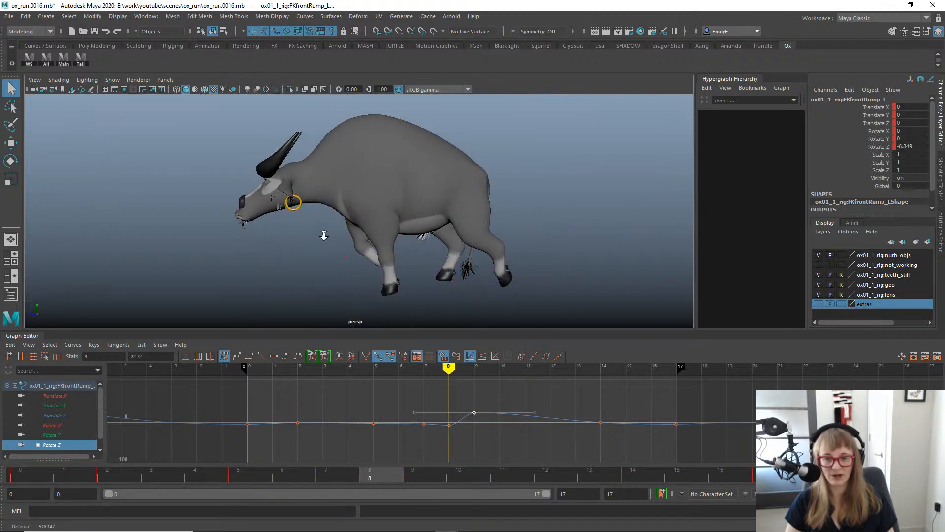
right_click_drag(323, 234, 370, 269, "alt")
left_click_drag(386, 475, 382, 456)
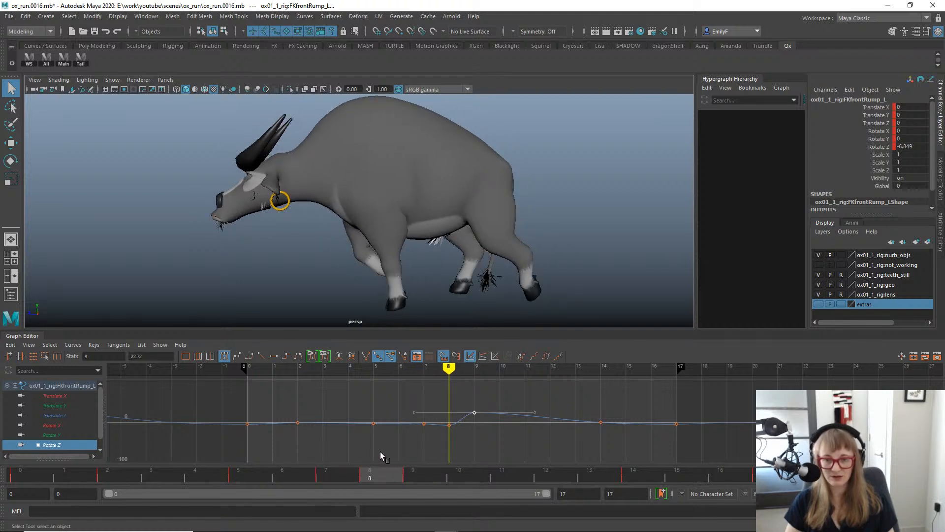
Raise the left front rump's Rotate Z key at frame 8 to about -3.69 and switch the viewport to a side view.
key("e")
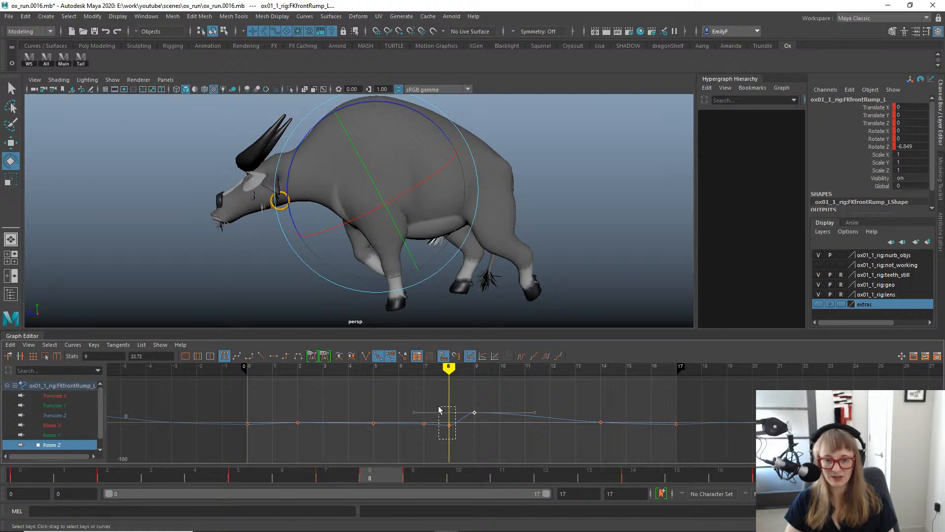
left_click_drag(456, 438, 440, 409)
key("w")
middle_click_drag(454, 420, 457, 418)
key("space")
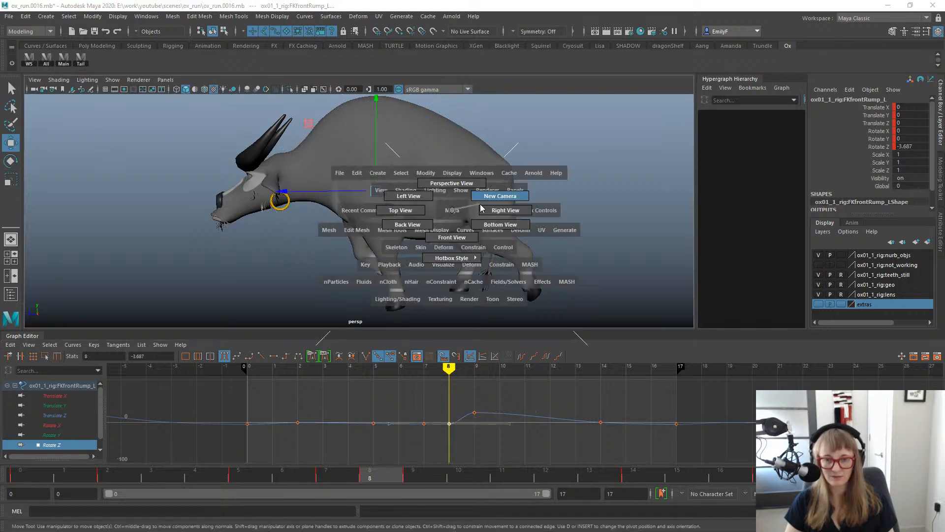
left_click_drag(455, 212, 481, 199)
right_click_drag(481, 199, 433, 163, "alt")
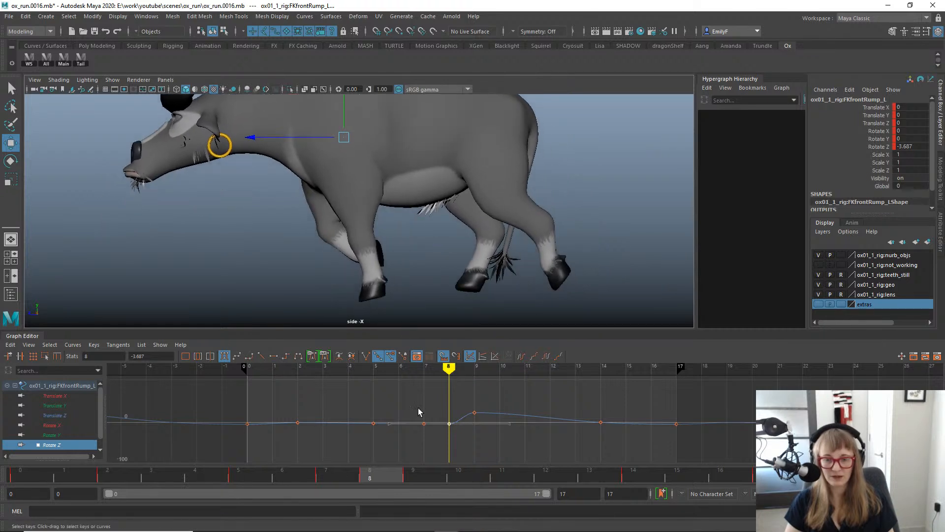
Lower the left front rump's Rotate Z key at frame 8 to about -6.35, undoing the extra key move.
key("e")
key("f")
middle_click_drag(541, 417, 493, 409, "alt")
key("w")
key("q")
right_click_drag(524, 416, 470, 395, "alt")
key("w")
middle_click_drag(542, 429, 542, 422, "shift")
key("ctrl+z")
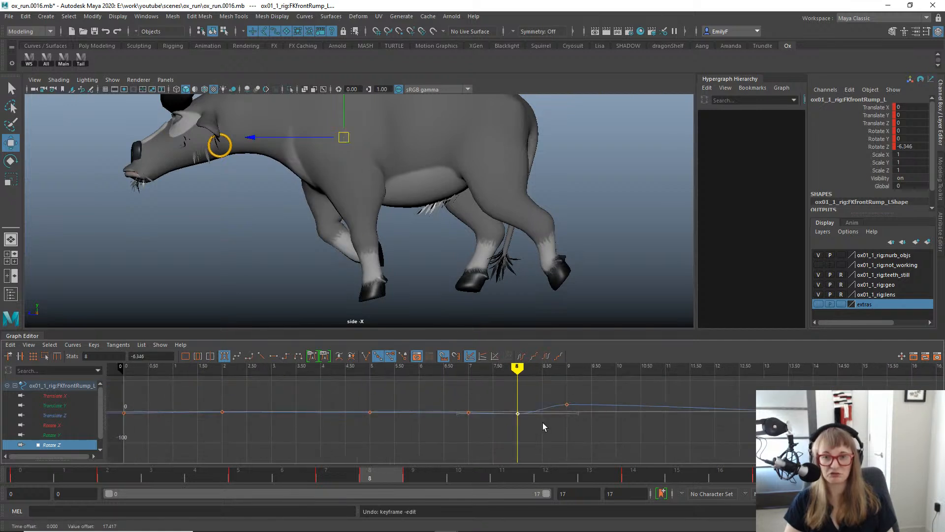
Rotate the left front leg IK control to about Rotate X 73.5 at frame 9 and scrub the surrounding frames.
left_click_drag(381, 472, 419, 457)
left_click(361, 254)
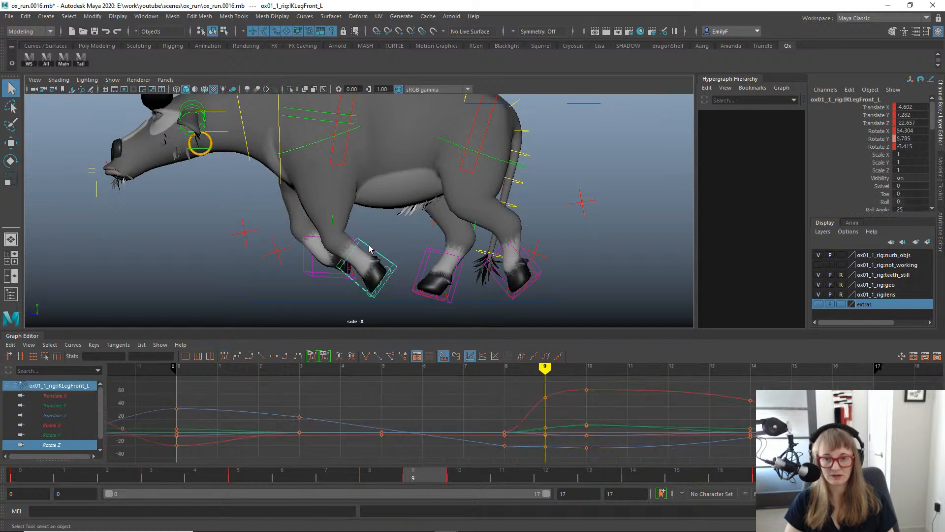
key("w")
scroll(349, 302, "up", 2)
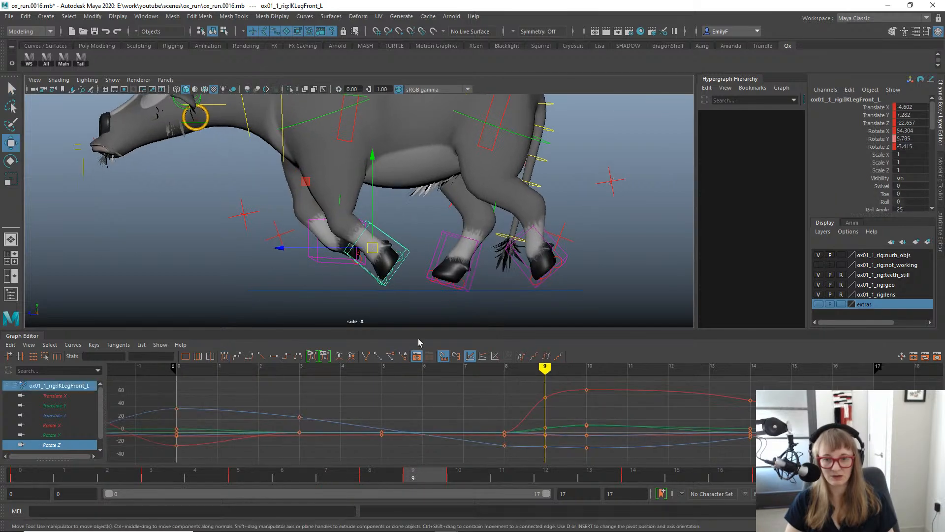
key("e")
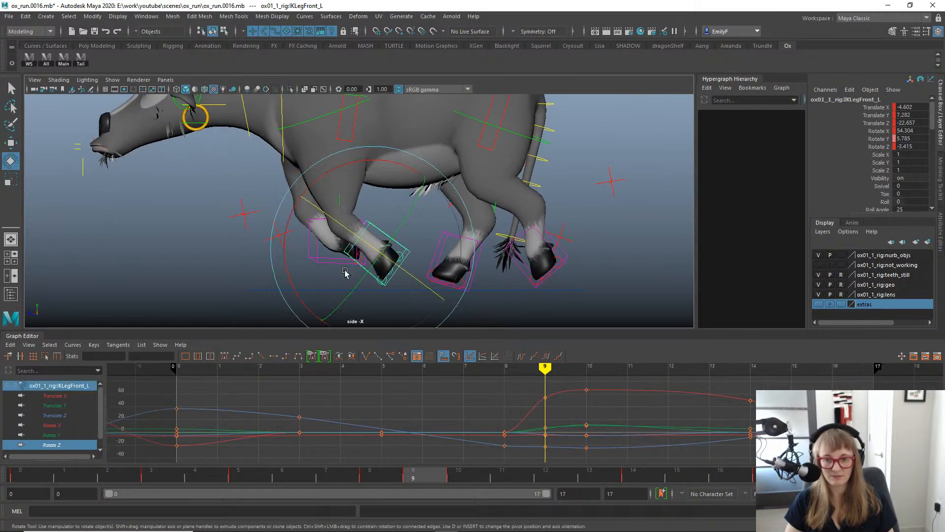
left_click_drag(294, 289, 327, 312)
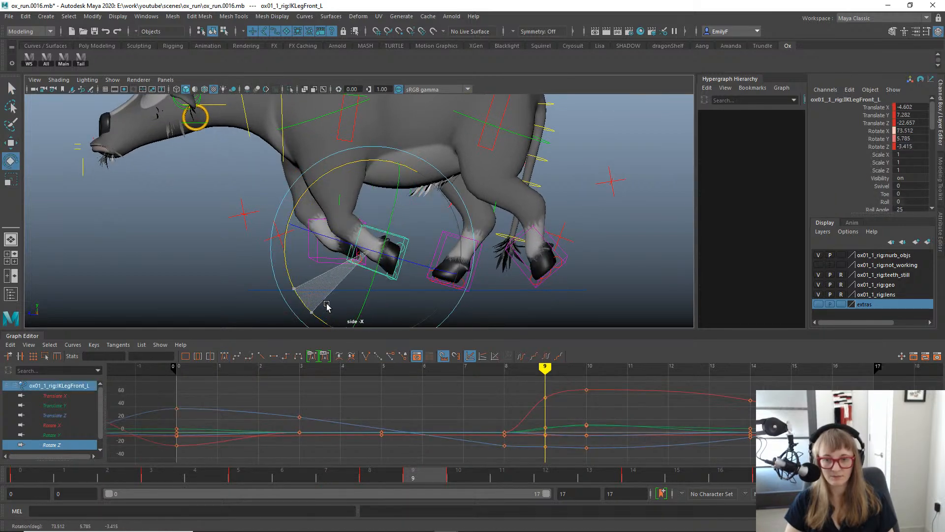
key("q")
left_click_drag(401, 480, 379, 473)
left_click_drag(317, 457, 415, 456)
Move the left front leg IK control at frame 9 to about Translate Z -18.3 and Translate Y 5.0.
key("w")
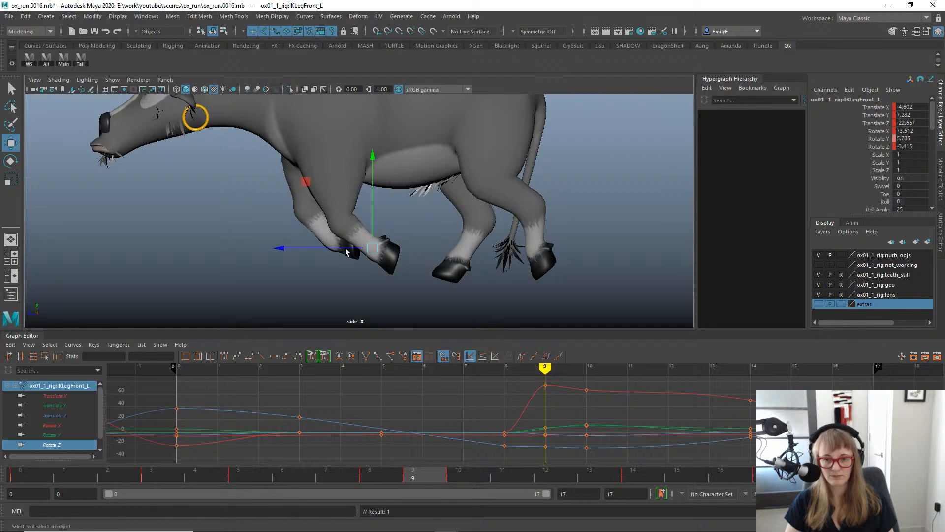
left_click_drag(348, 249, 321, 247)
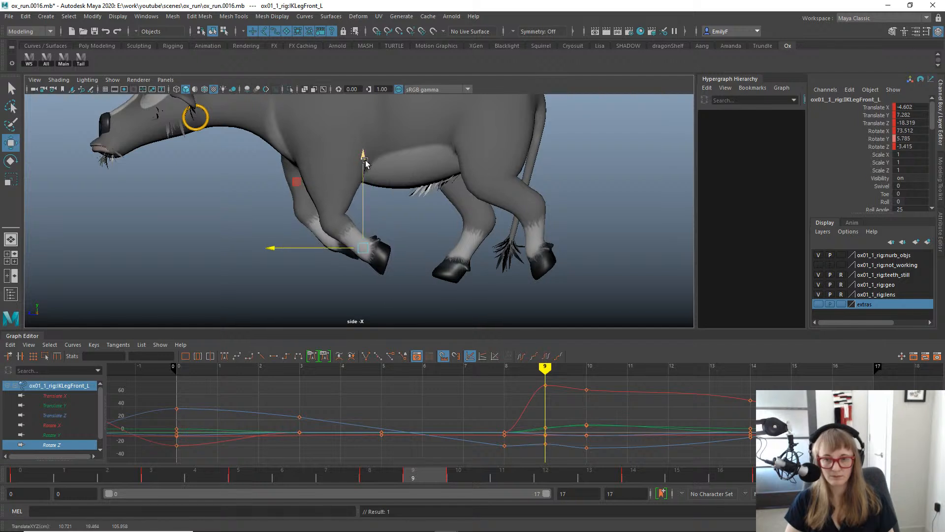
left_click_drag(364, 160, 367, 166)
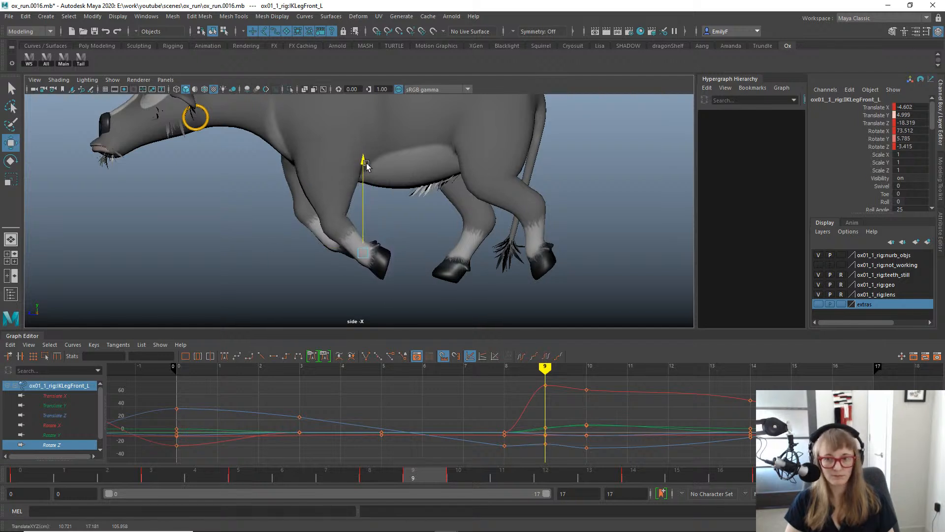
mouse_move(431, 479)
left_mouse_down()
mouse_move(365, 477)
mouse_move(420, 480)
left_mouse_up()
Adjust the left front leg IK control's Rotate X to about 75.8 at frame 9 and show the rig controls again.
key("e")
left_click_drag(282, 291, 288, 297)
key("q")
key("alt+1")
middle_click_drag(342, 161, 346, 174, "alt")
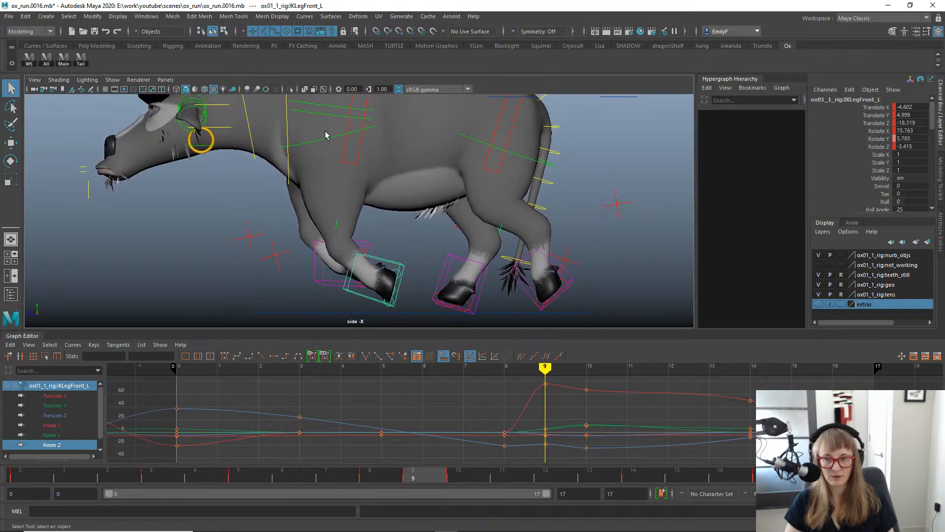
Reduce the left front rump control's Rotate Z at frame 9 and compare the pose with frame 8.
left_click(326, 142)
left_click(321, 231)
key("e")
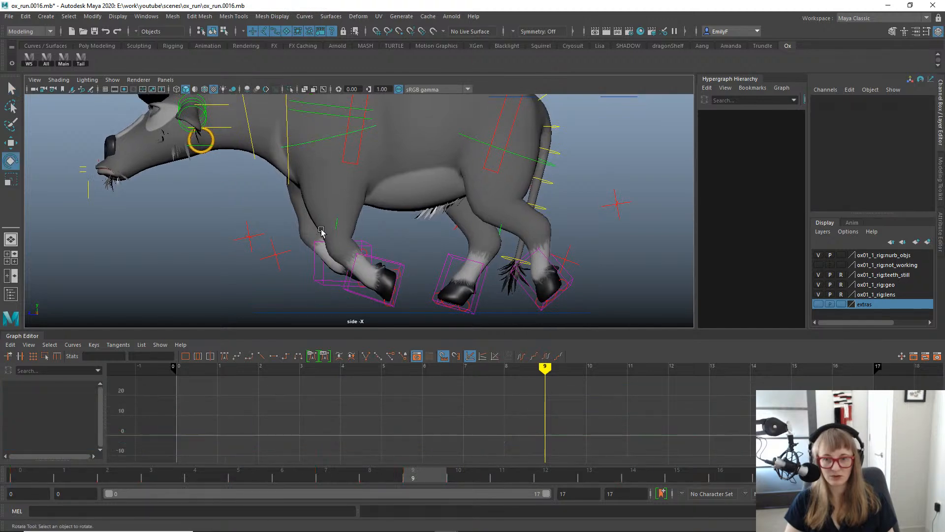
left_click(330, 142)
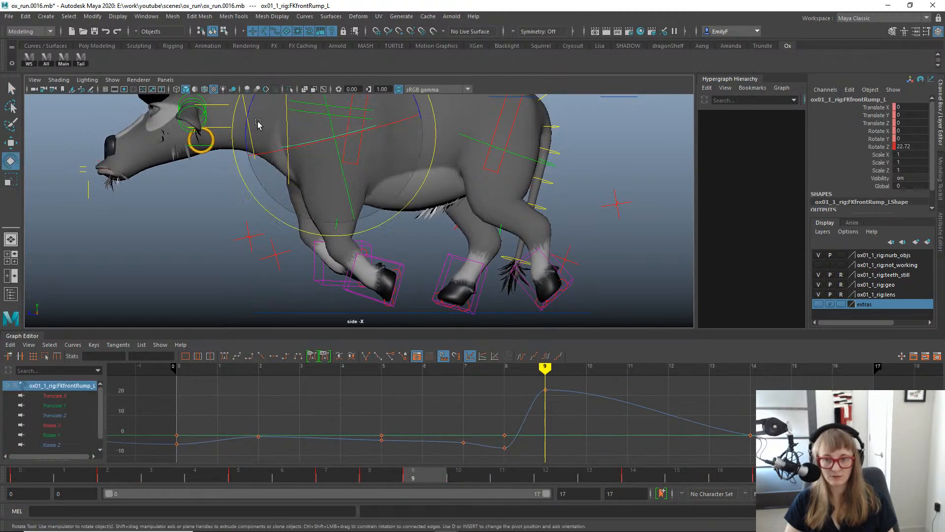
left_click_drag(248, 126, 257, 136)
mouse_move(376, 473)
left_mouse_down()
mouse_move(321, 473)
mouse_move(431, 465)
mouse_move(356, 457)
mouse_move(422, 466)
mouse_move(378, 464)
left_mouse_up()
key("q")
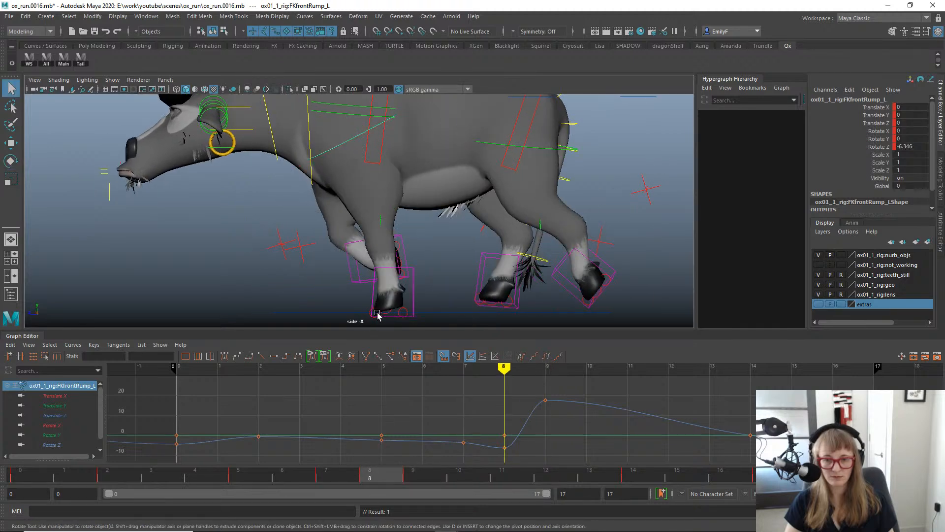
Rotate the left front toe-end roll control to about Rotate X 14.5 at frame 8.
left_click(378, 316)
scroll(386, 295, "up", 5)
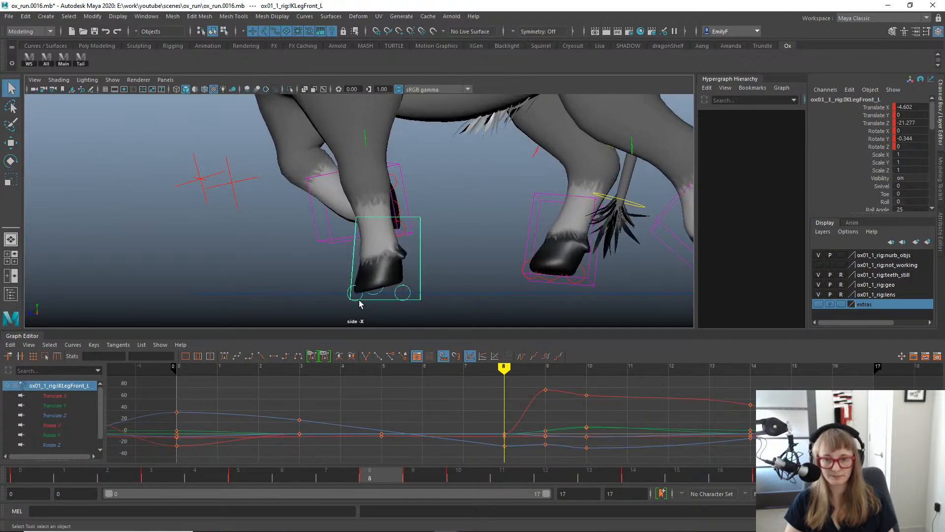
left_click(360, 302)
left_click(363, 298)
key("e")
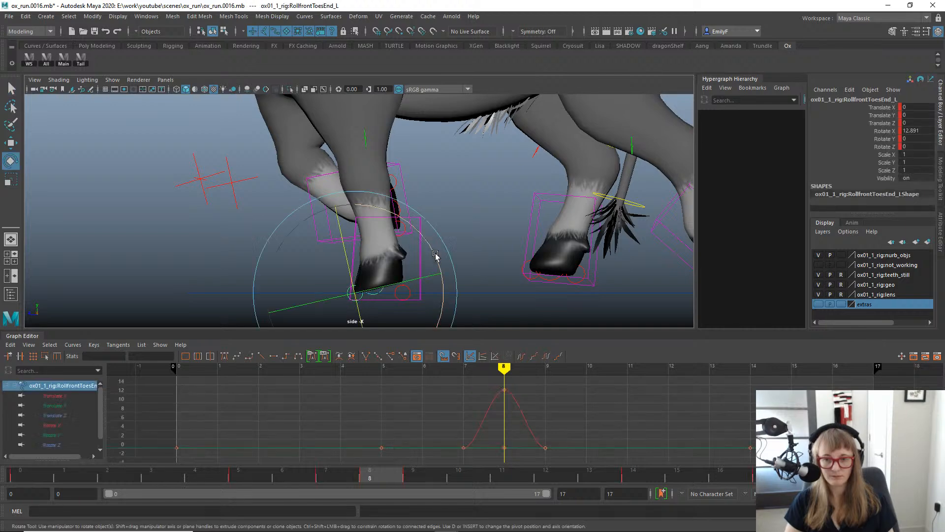
mouse_move(437, 258)
left_mouse_down()
mouse_move(430, 241)
mouse_move(423, 249)
left_mouse_up()
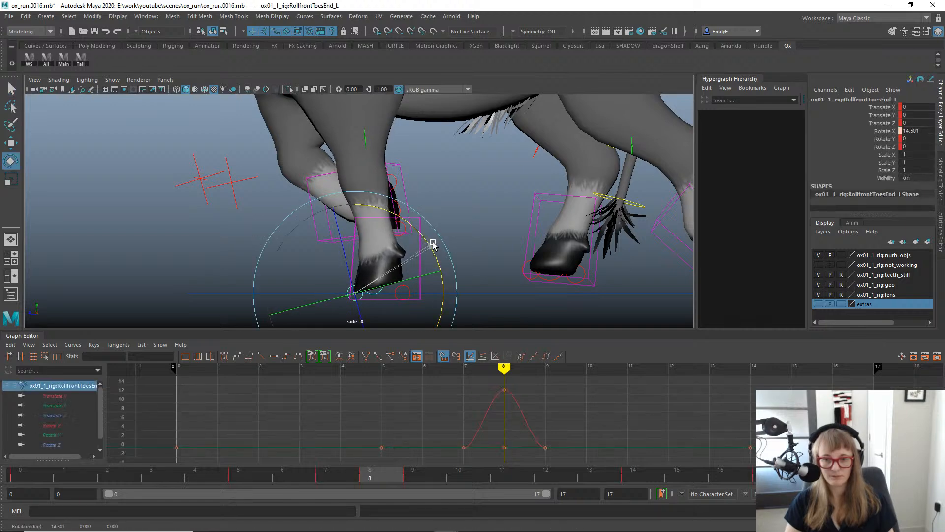
key("q")
Go to frame 9 and select the left front leg IK control with the Move tool.
scroll(320, 179, "down", 2)
middle_click_drag(320, 179, 298, 219, "alt")
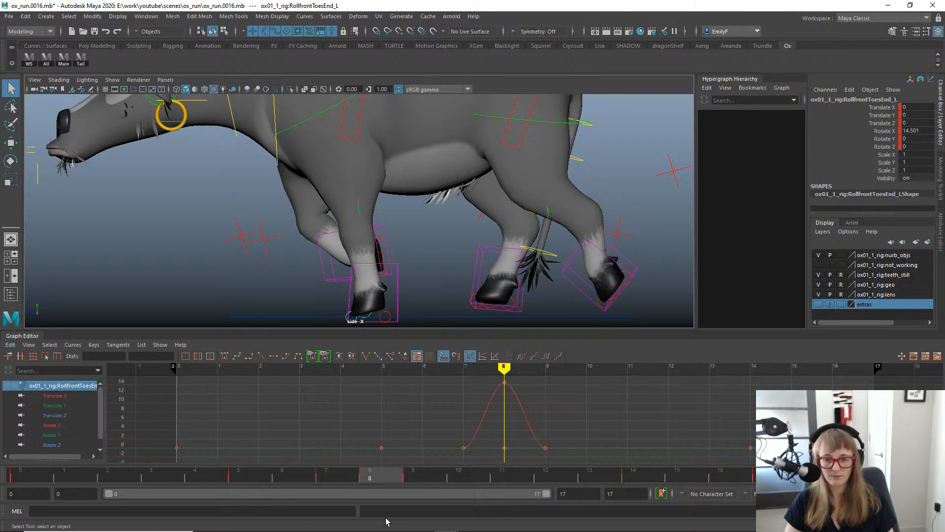
left_click(416, 473)
left_click(351, 302)
key("w")
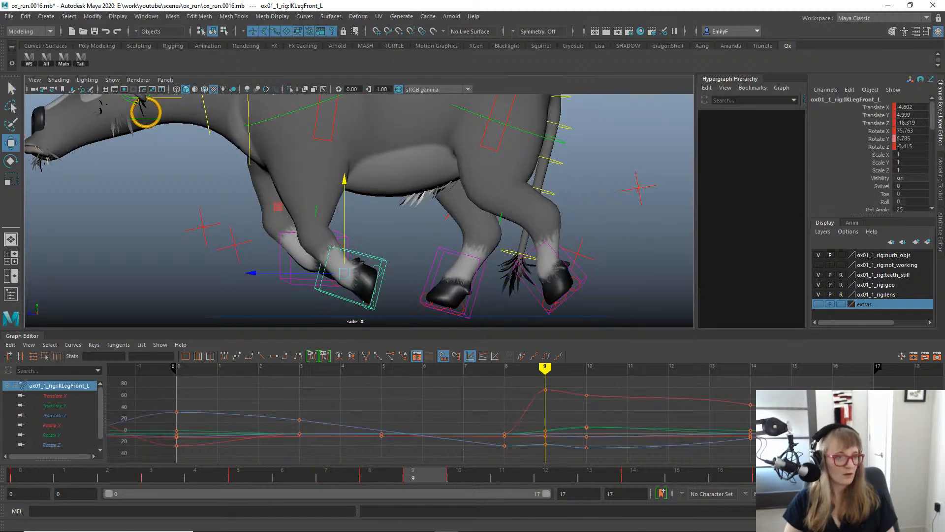
Bring up the bison reference video and scrub through its front leg lift-off poses around 00:00:08 to 00:00:09.
key("super+d")
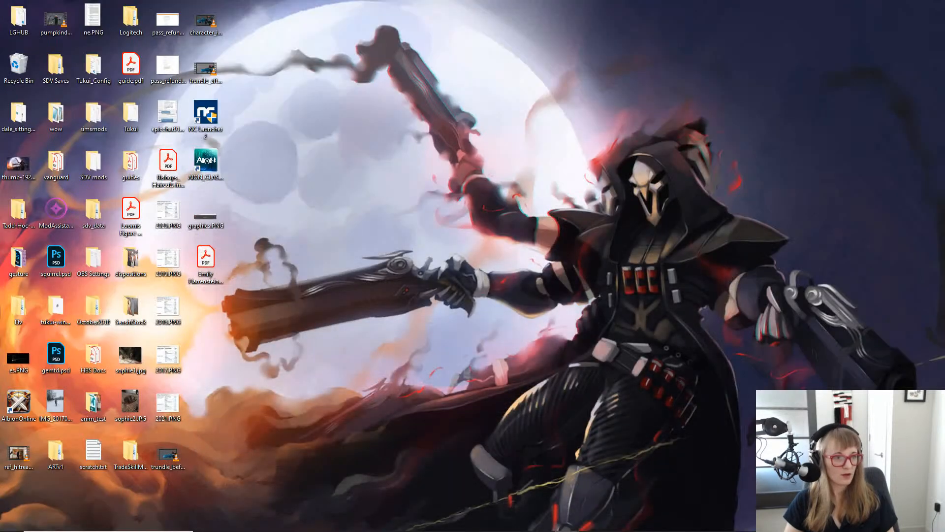
mouse_move(446, 522)
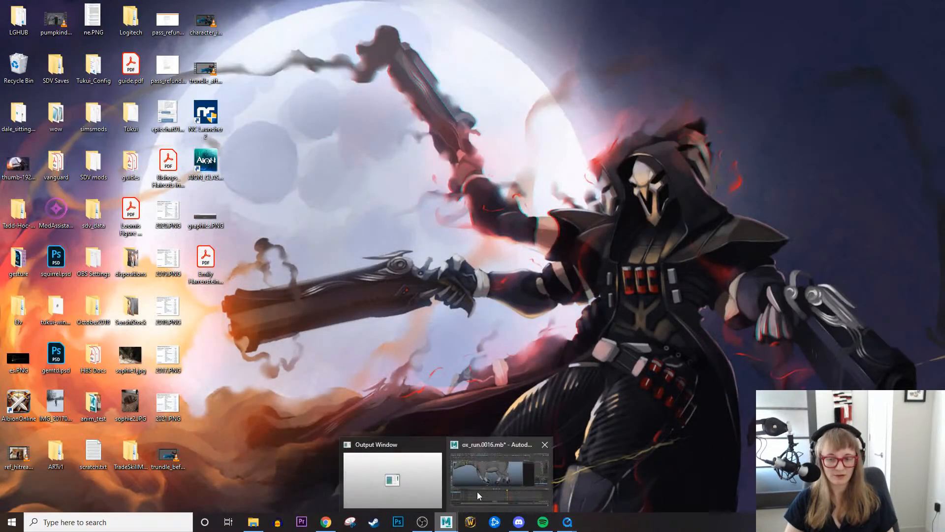
left_click(498, 481)
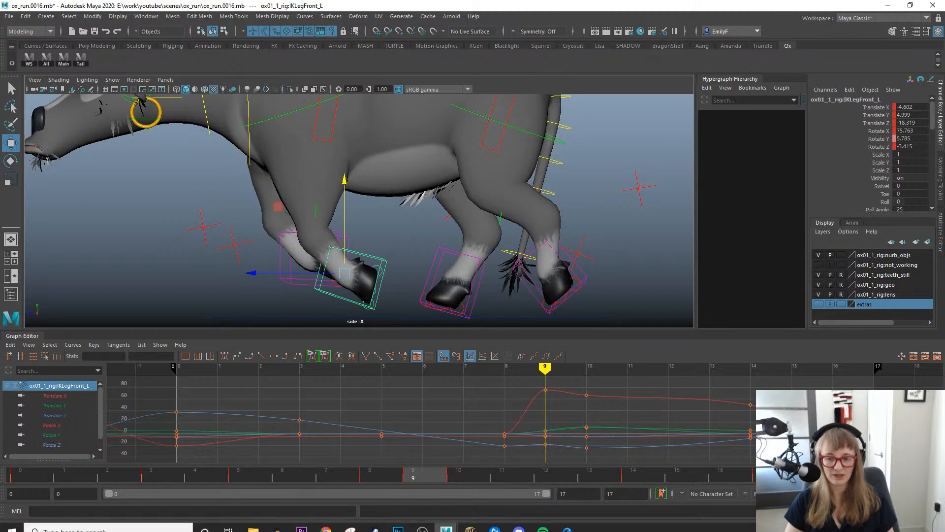
left_click(325, 521)
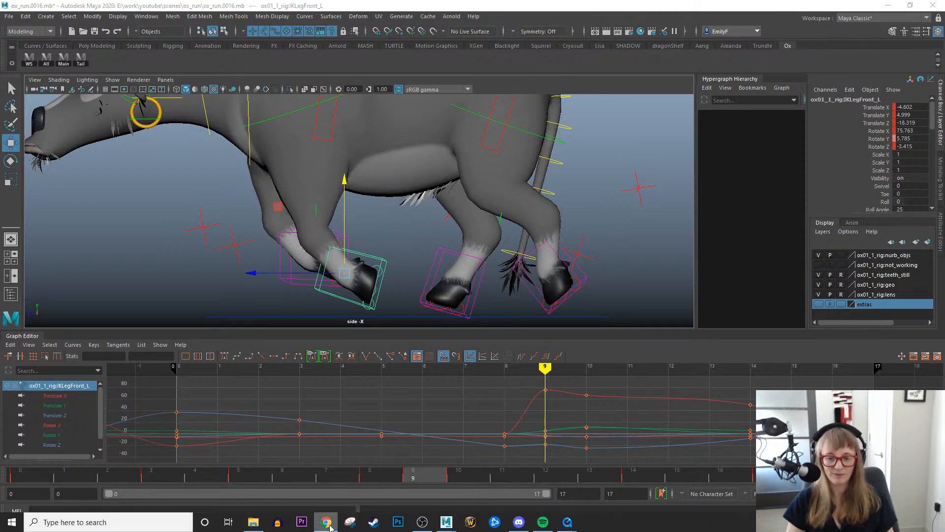
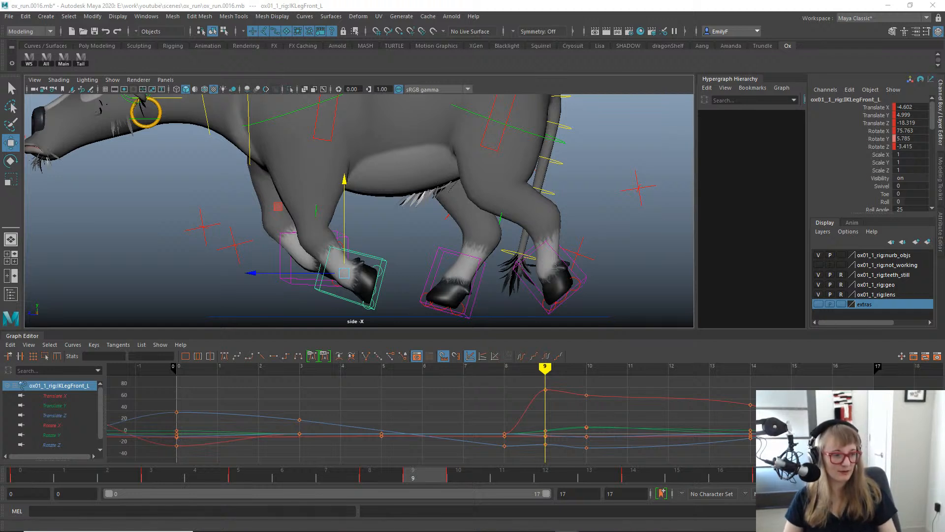
left_click_drag(944, 207, 517, 134)
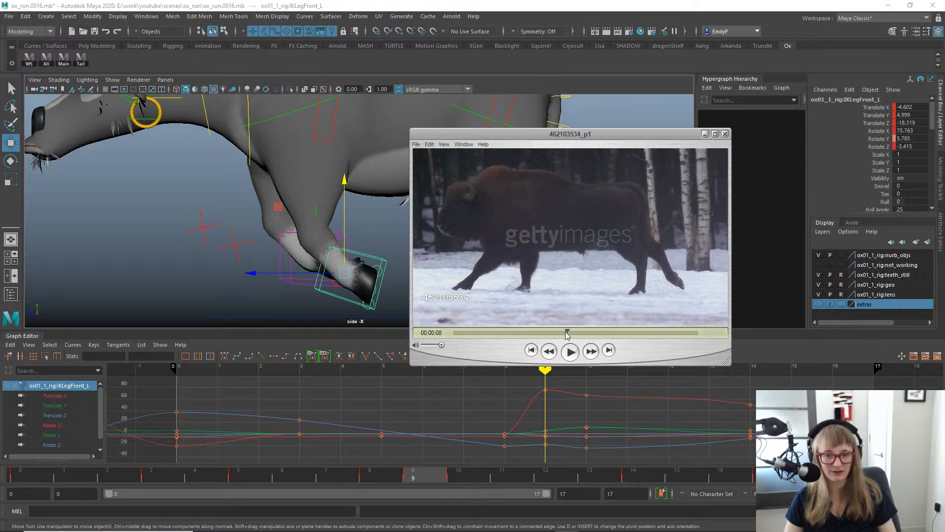
left_click_drag(567, 333, 581, 329)
left_click_drag(582, 326, 586, 328)
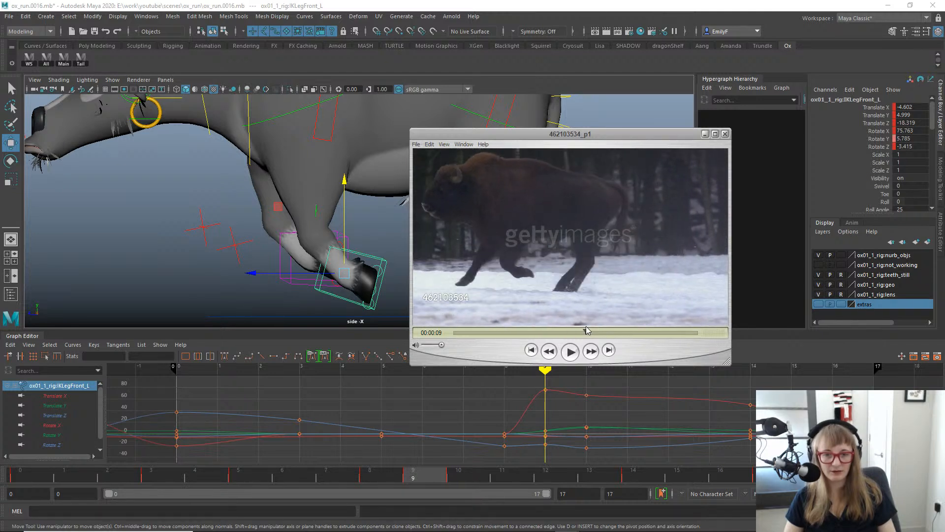
left_click_drag(547, 136, 944, 138)
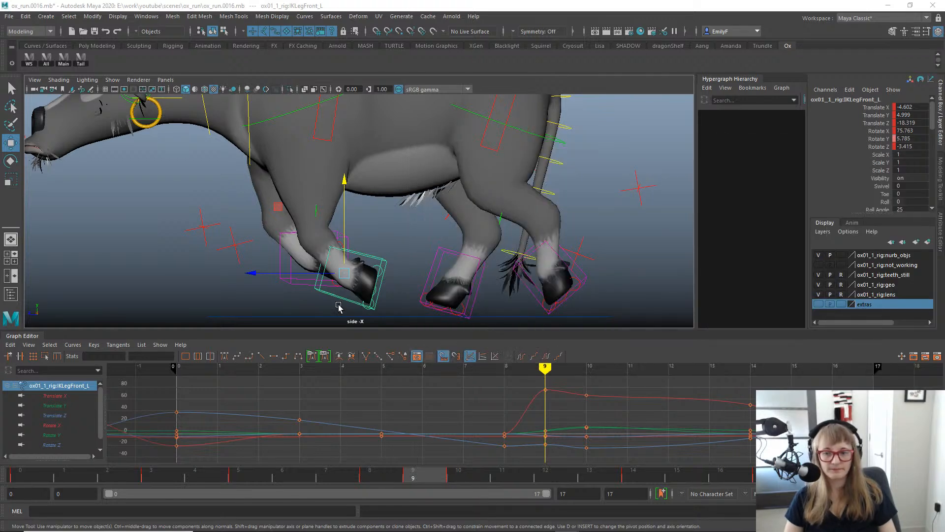
Move the left front leg IK control at frame 9 to about Translate Z -23.1 and Translate Y 4.3, comparing neighbouring frames.
right_click_drag(404, 222, 445, 209, "alt")
middle_click_drag(446, 212, 468, 166, "alt")
left_click_drag(400, 478, 376, 480)
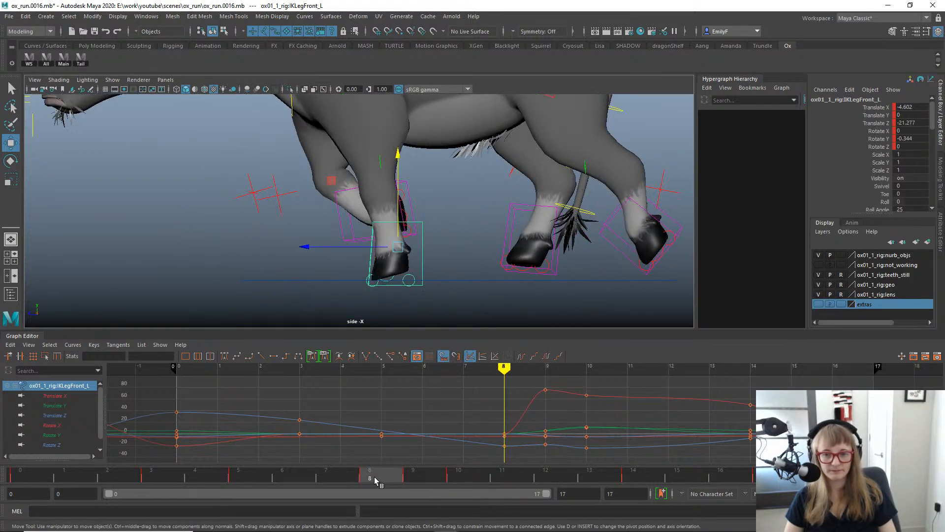
left_click(408, 480)
left_click_drag(310, 236, 323, 236)
left_click_drag(379, 160, 379, 154)
left_click(397, 480)
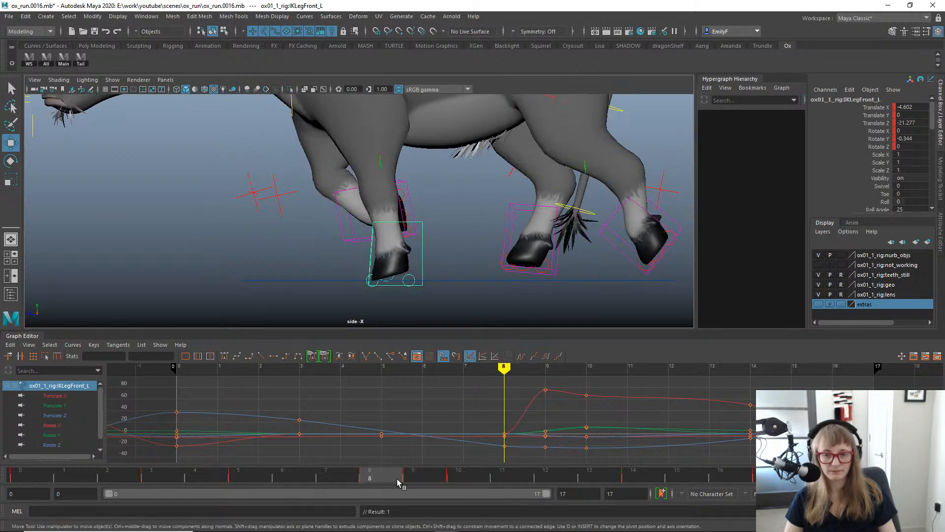
left_click(345, 480)
left_click(384, 484)
left_click(413, 480)
left_click(391, 476)
left_click(414, 476)
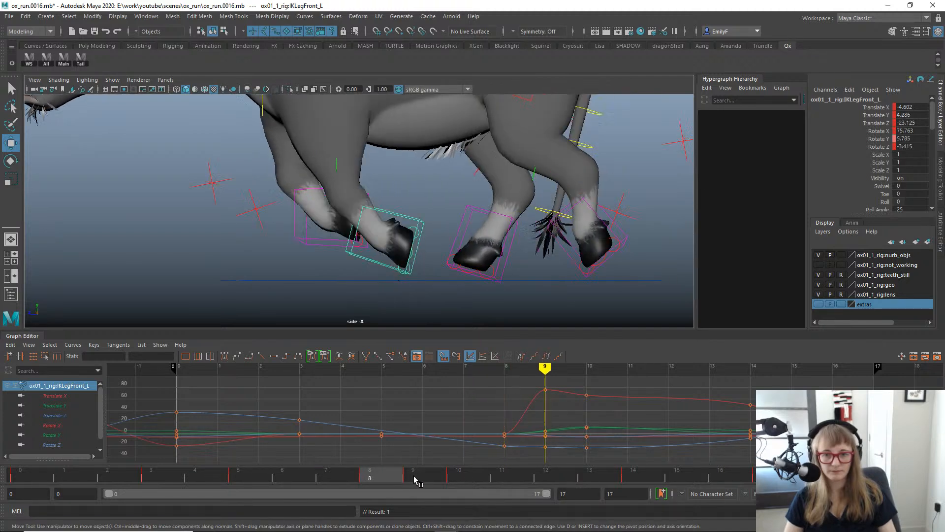
Hide the rig controls, shift the left front leg IK control to about Translate Z -20.8 at frame 9 and scrub the motion.
key("alt+1")
right_click_drag(512, 191, 374, 197, "alt")
middle_click_drag(355, 197, 398, 225, "alt")
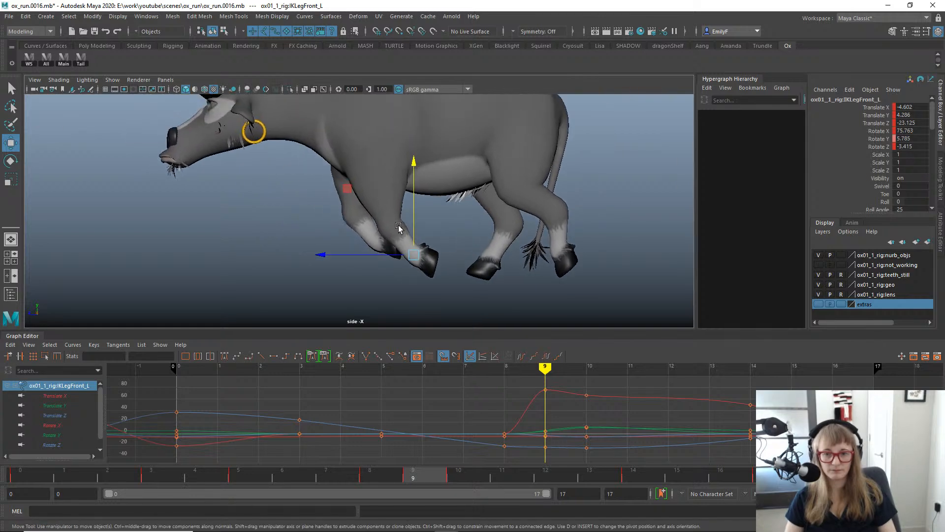
mouse_move(382, 476)
left_mouse_down()
mouse_move(359, 475)
mouse_move(418, 478)
mouse_move(267, 427)
mouse_move(397, 455)
mouse_move(429, 453)
mouse_move(306, 435)
mouse_move(412, 447)
mouse_move(493, 443)
mouse_move(430, 446)
left_mouse_up()
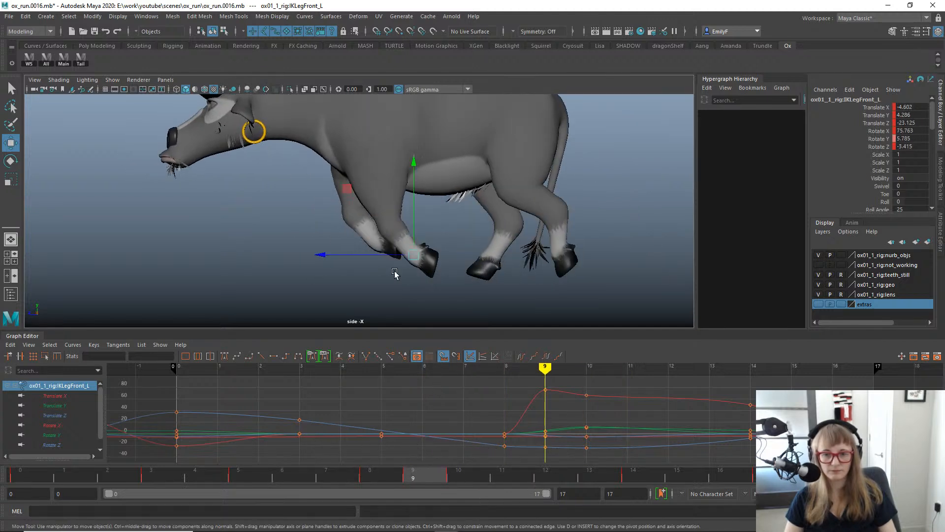
left_click_drag(367, 255, 364, 256)
left_click_drag(407, 476, 548, 471)
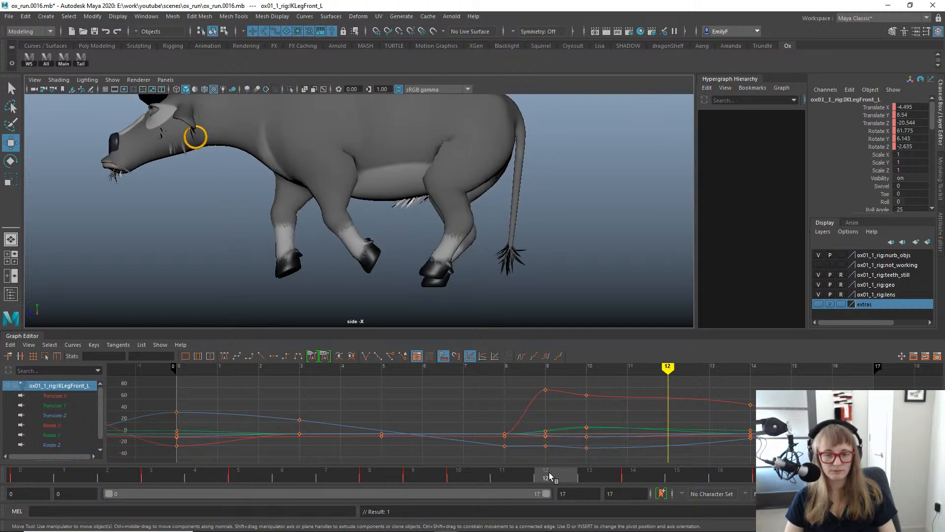
Isolate the left front leg IK's Translate Z curve, lower its frame 9 key to about -24.5 and scrub the motion.
left_click(73, 414)
middle_click_drag(564, 462, 542, 442, "alt")
left_click_drag(345, 478, 436, 477)
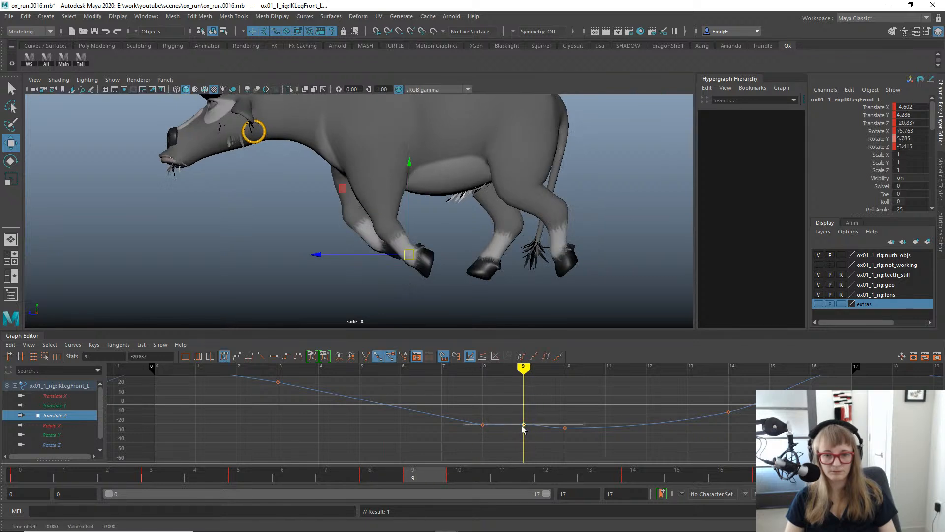
middle_click_drag(524, 429, 522, 433)
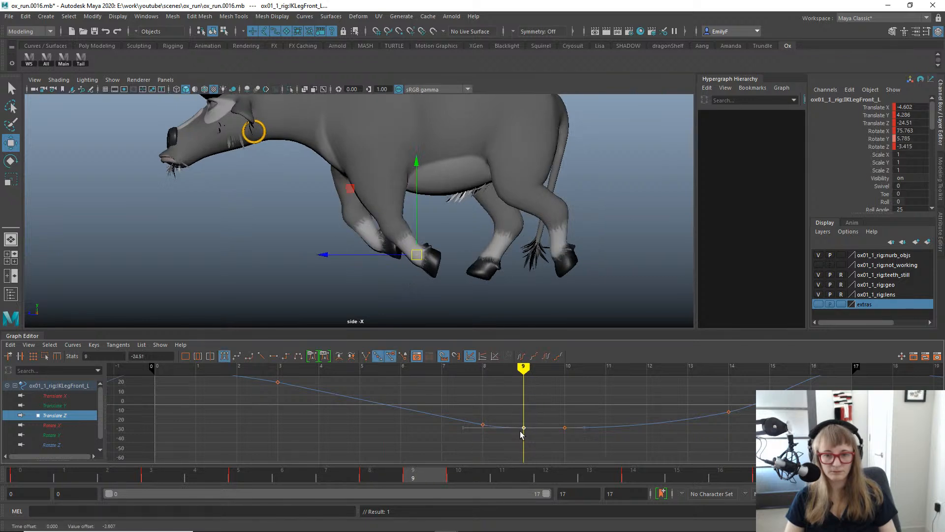
left_click_drag(357, 475, 661, 429)
Delete the left front leg IK's Translate Z key at frame 14 and scrub the cycle.
right_click_drag(661, 430, 639, 415, "alt")
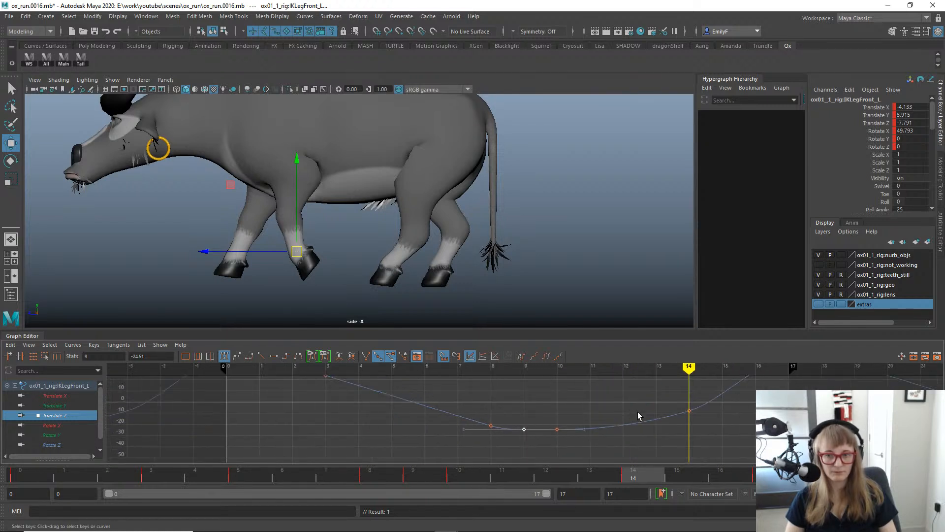
middle_click_drag(639, 414, 582, 417, "alt")
key("Delete")
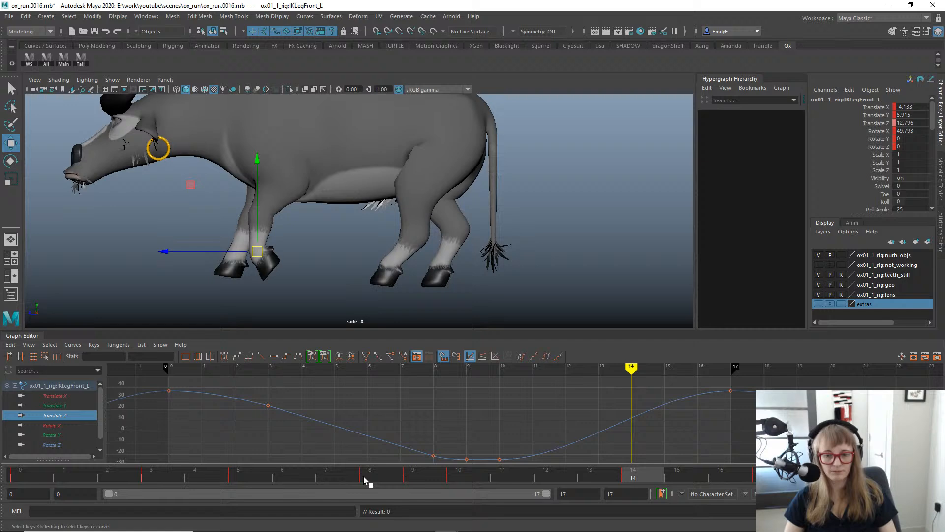
left_click(198, 471)
left_click_drag(198, 470, 282, 470)
left_click_drag(240, 442, 490, 382)
Delete the left front leg IK's Rotate X key at frame 10 with the rig controls shown.
key("q")
key("e")
left_click(67, 424)
key("Delete")
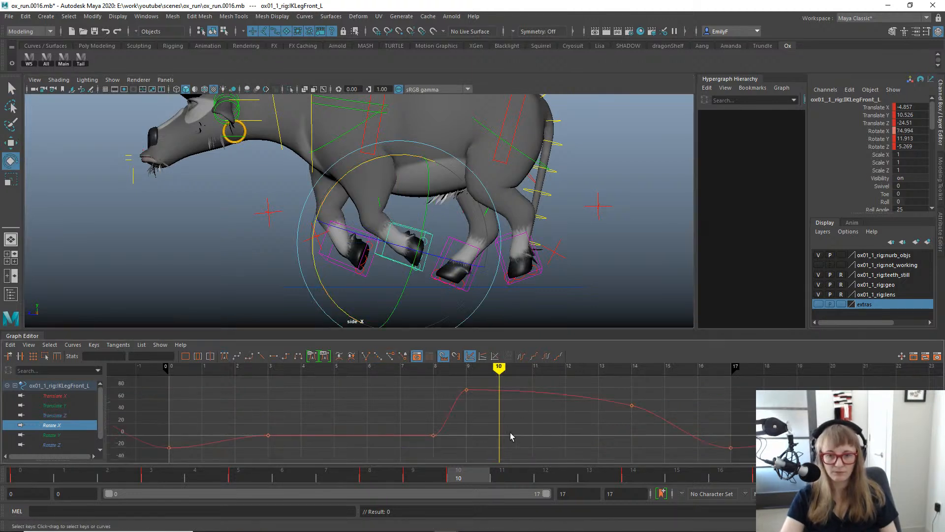
key("q")
Lower the left front leg IK's Translate Y keys at frames 0 and 17 to about 4.3 and scrub the cycle.
left_click(83, 407)
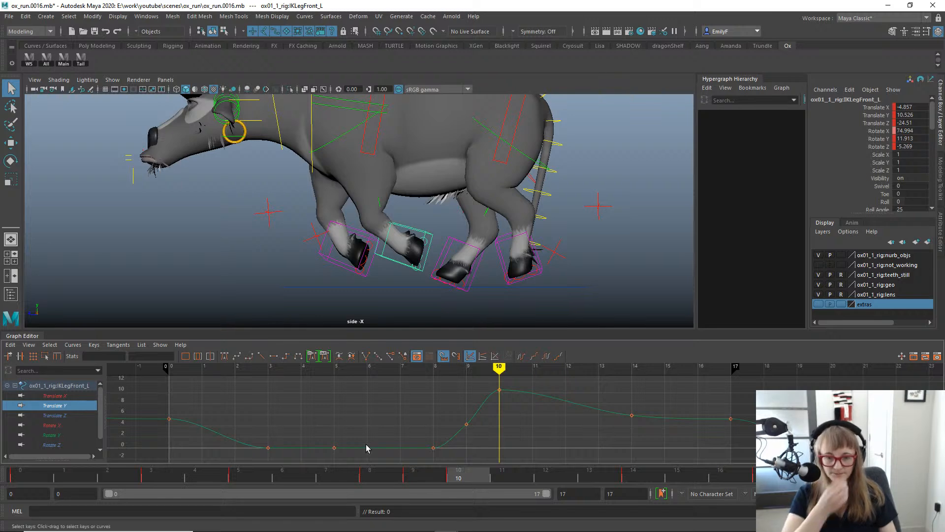
left_click_drag(408, 477, 731, 458)
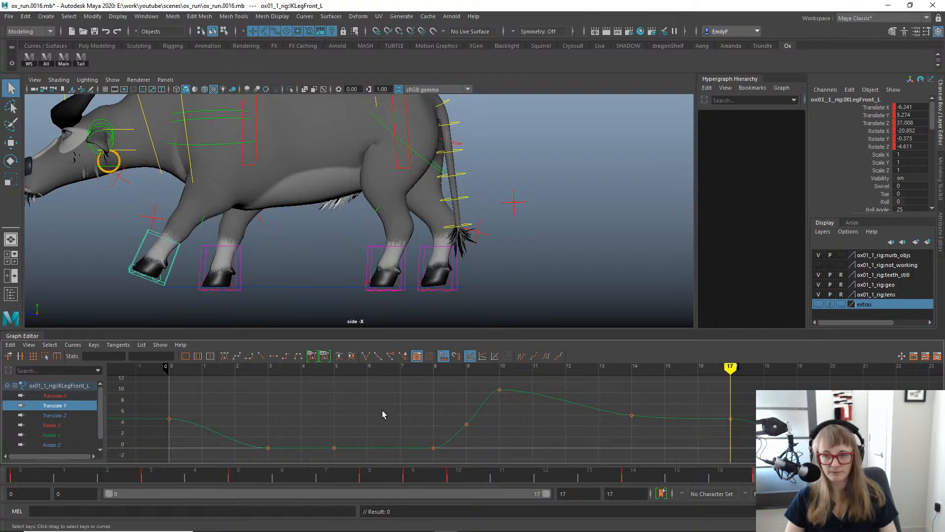
middle_click_drag(383, 415, 710, 419, "alt")
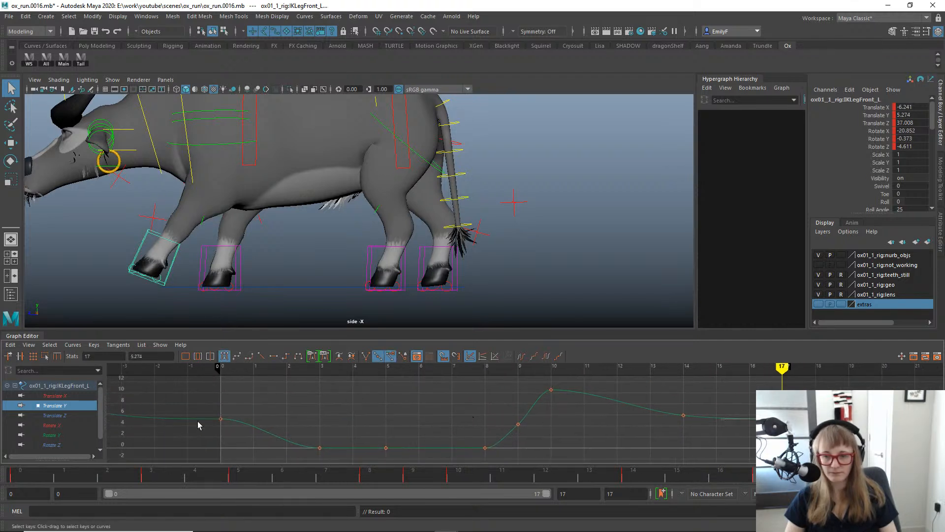
left_click_drag(221, 418, 221, 426)
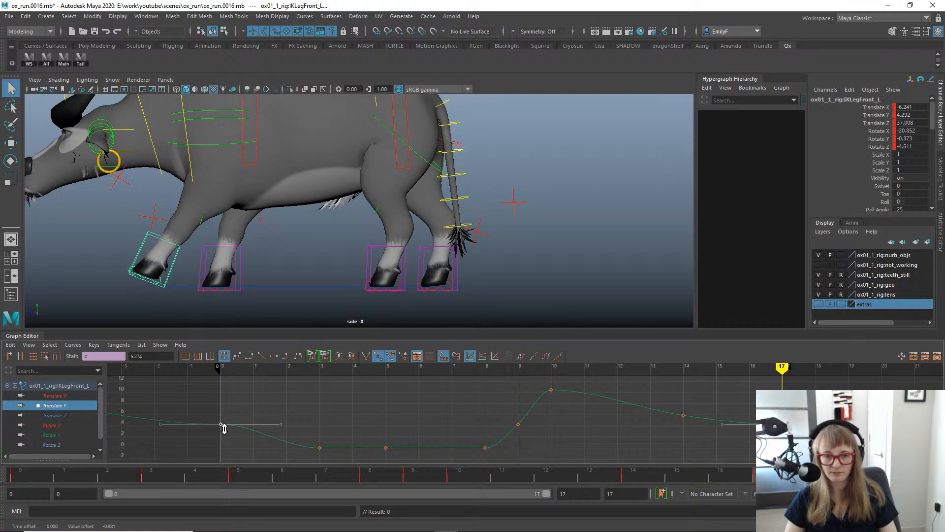
left_click_drag(73, 474, 195, 475)
Return to frame 0 and mute the Main control's Translate Z channel.
left_click(567, 285)
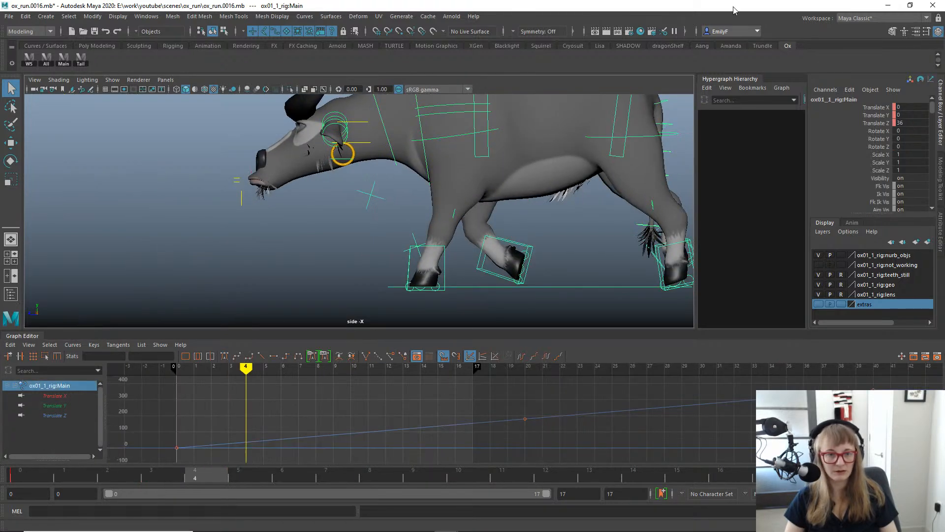
left_click_drag(20, 475, 2, 476)
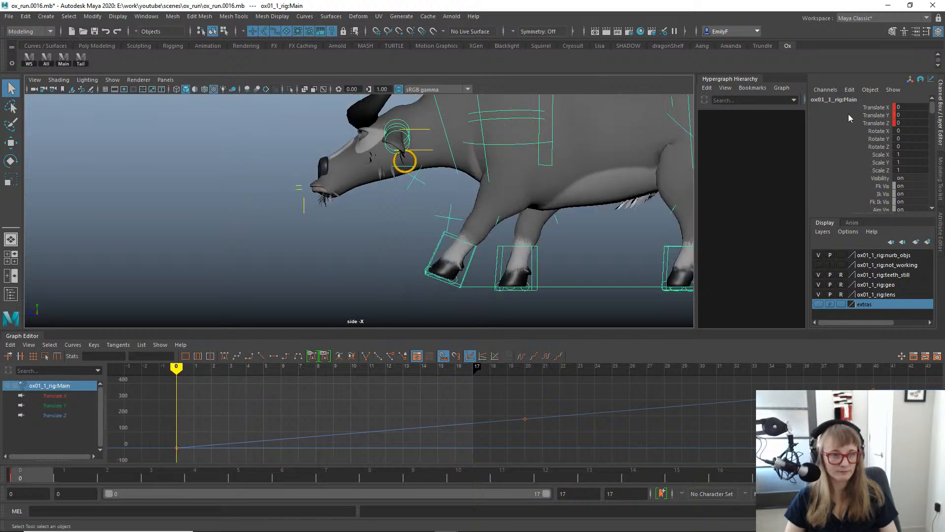
left_click(876, 123)
right_click(877, 123)
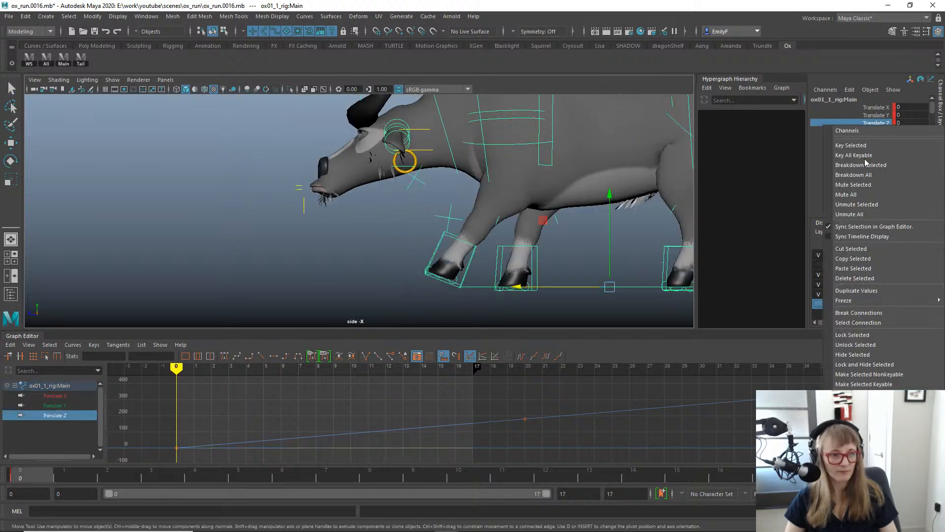
left_click(873, 192)
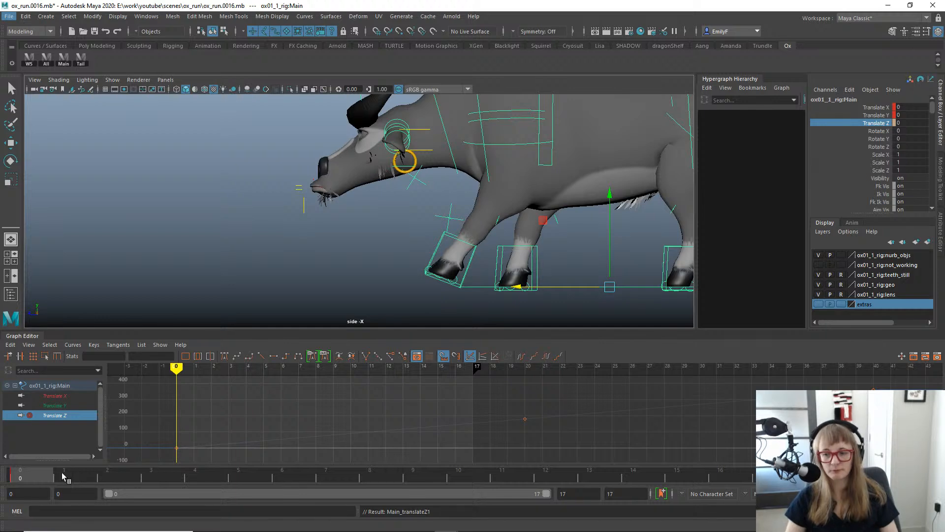
Display the left front leg IK's Translate Z and Translate Y curves and scrub the in-place run cycle.
left_click_drag(61, 476, 2, 421)
middle_click_drag(383, 235, 246, 218, "alt")
key("q")
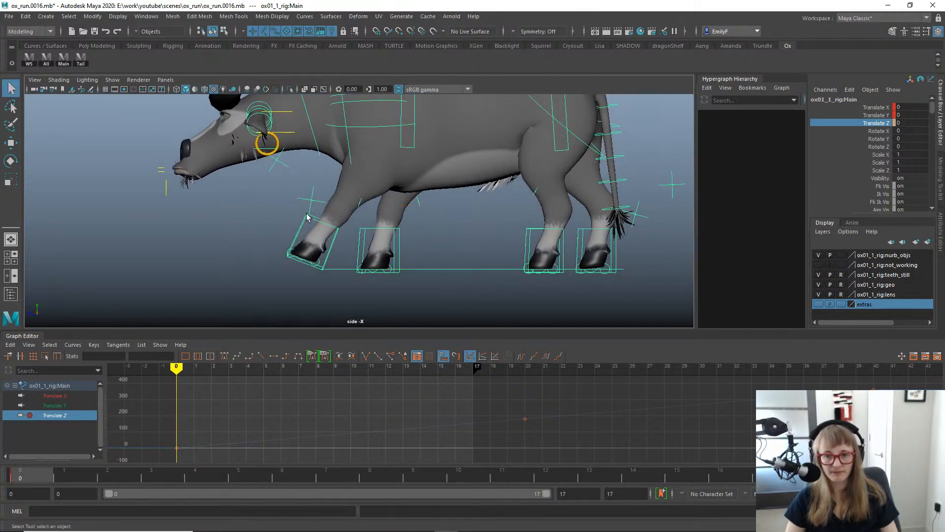
left_click(306, 217)
key("w")
left_click(62, 413)
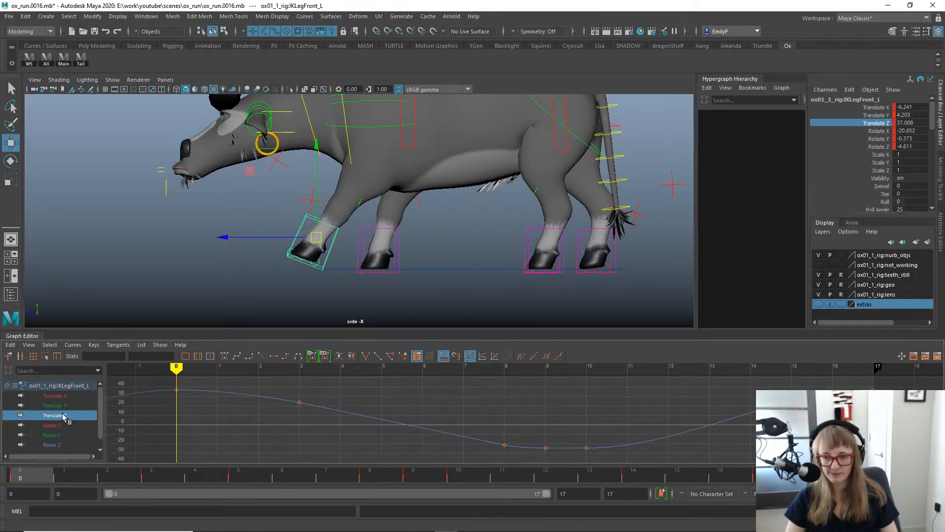
left_click(55, 405)
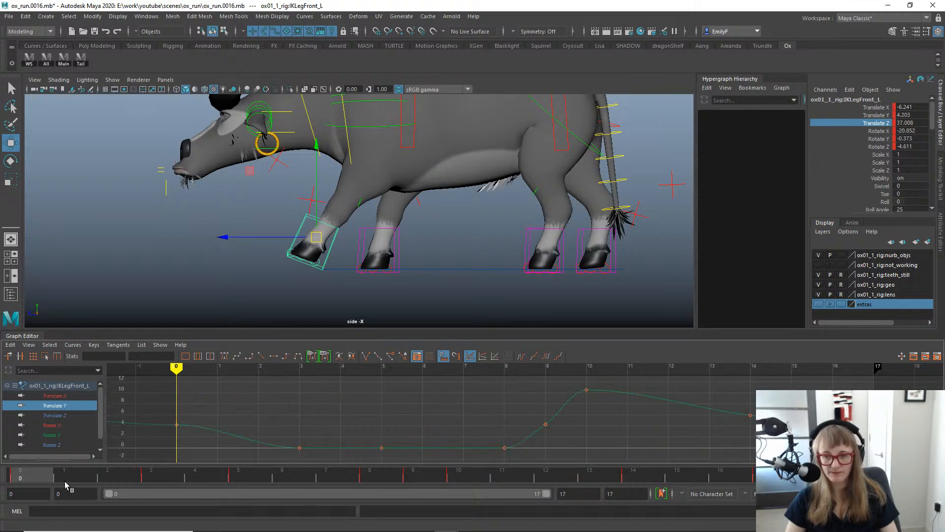
left_click_drag(64, 480, 151, 443)
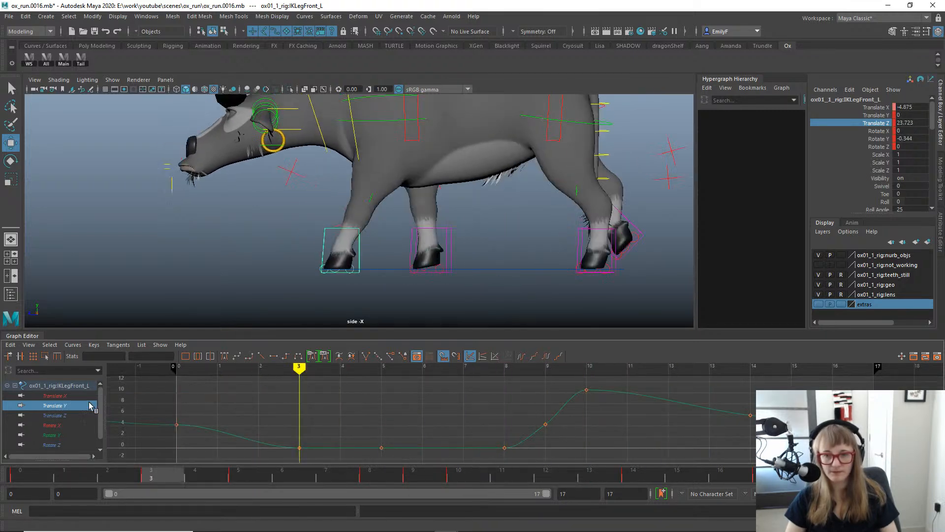
left_click_drag(90, 405, 470, 394)
Reselect the left front leg IK control and review its motion by playing and scrubbing the cycle.
key("q")
left_click(379, 124)
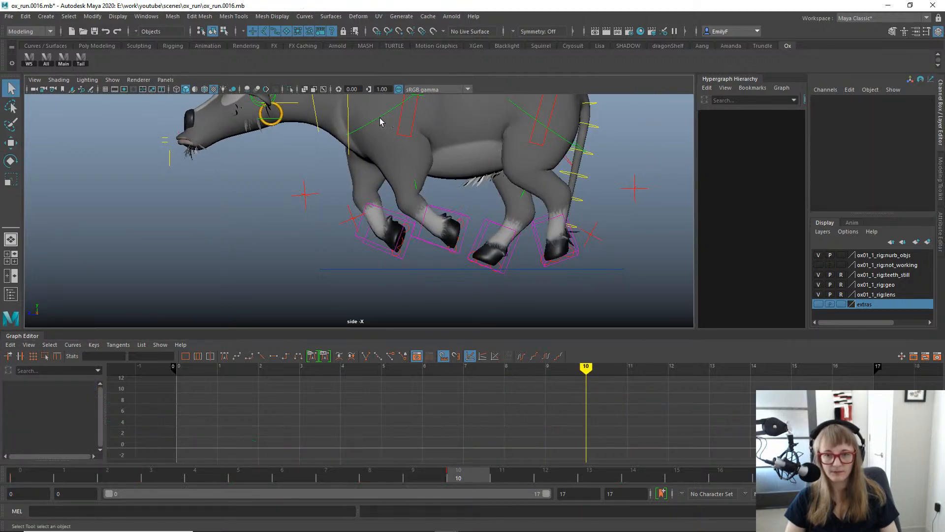
left_click(432, 244)
key("w")
middle_click_drag(385, 270, 289, 294, "alt")
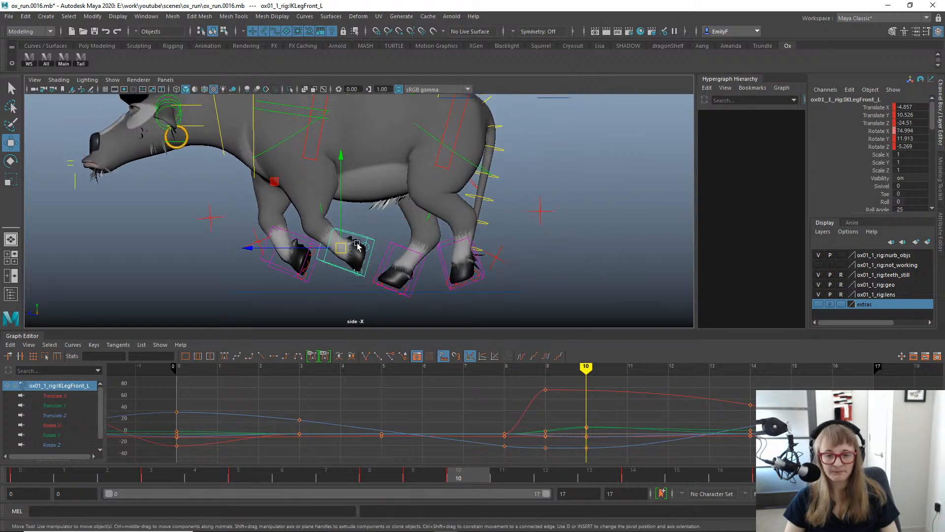
left_click_drag(278, 477, 1, 441)
key("alt+v")
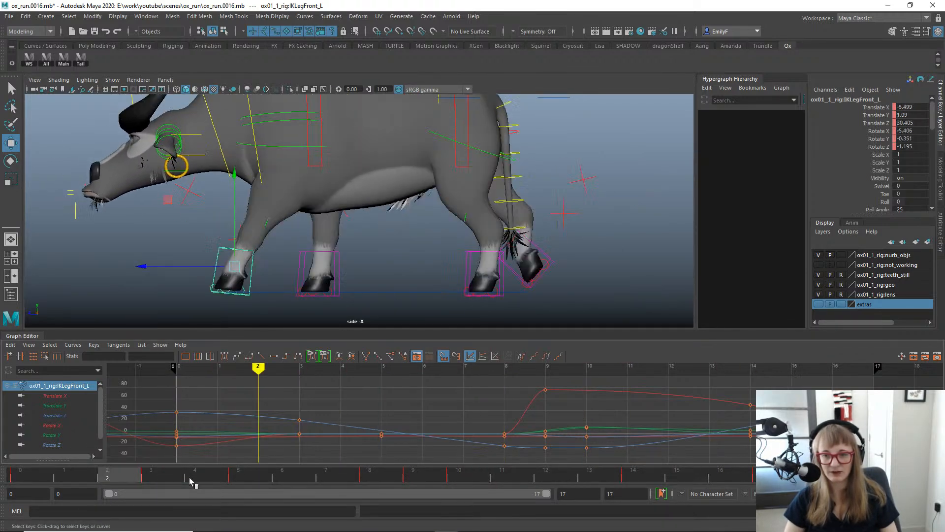
left_click(296, 477)
left_click_drag(295, 477, 1, 369)
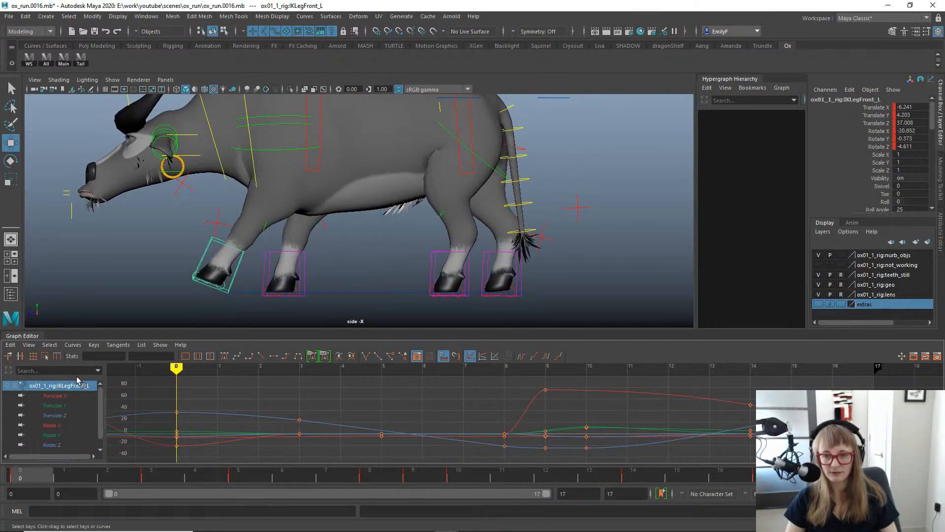
Move the left front leg IK forward to Translate Z about -19.2 at frame 9 and check the pose without rig controls.
left_click_drag(76, 379, 437, 427)
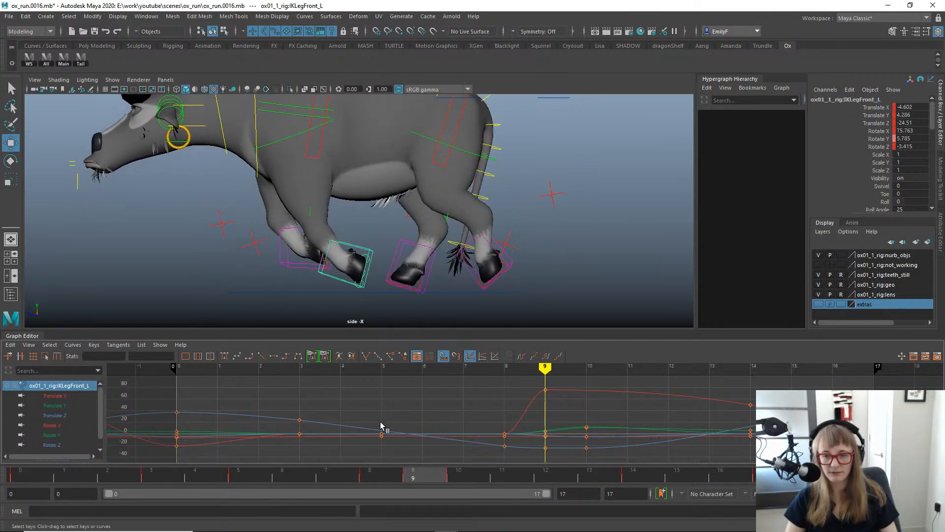
left_click_drag(380, 426, 414, 422)
key("w")
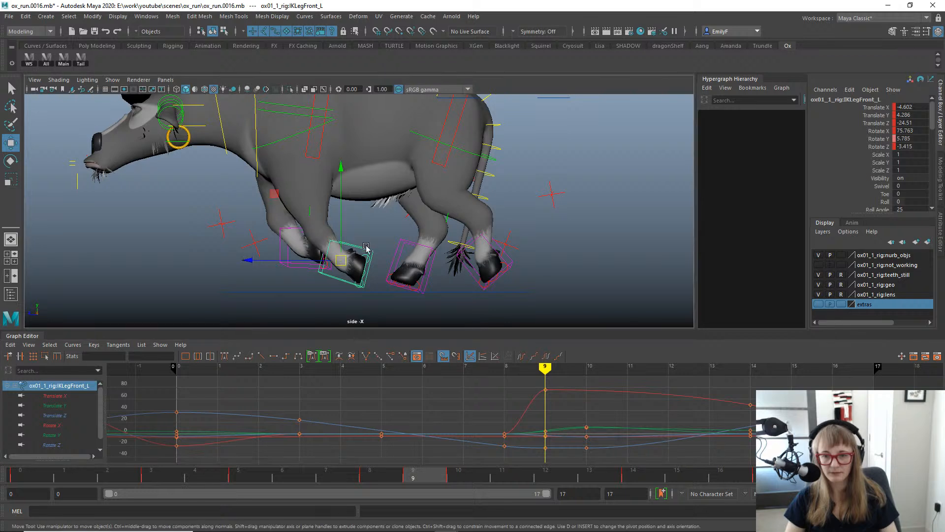
left_click_drag(275, 260, 264, 260)
key("q")
key("alt+1")
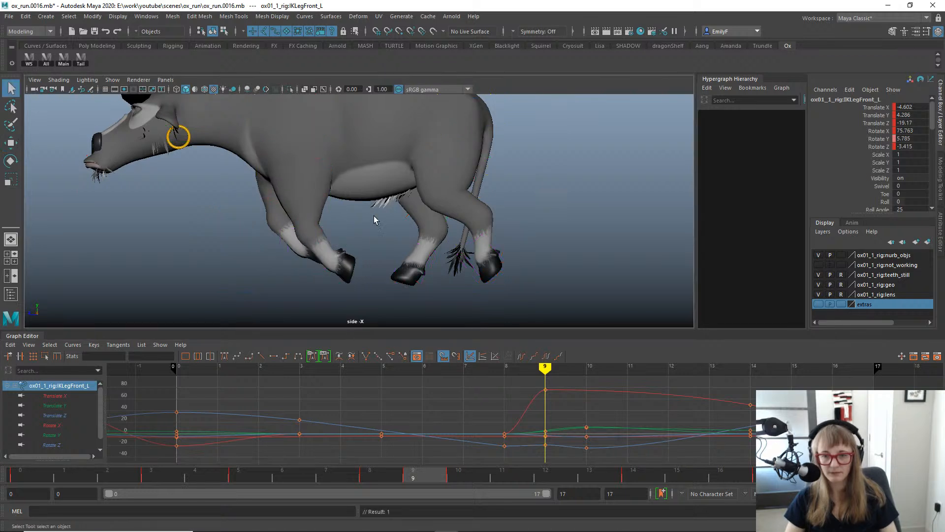
middle_click_drag(374, 216, 394, 218, "alt")
left_click_drag(387, 474, 460, 453)
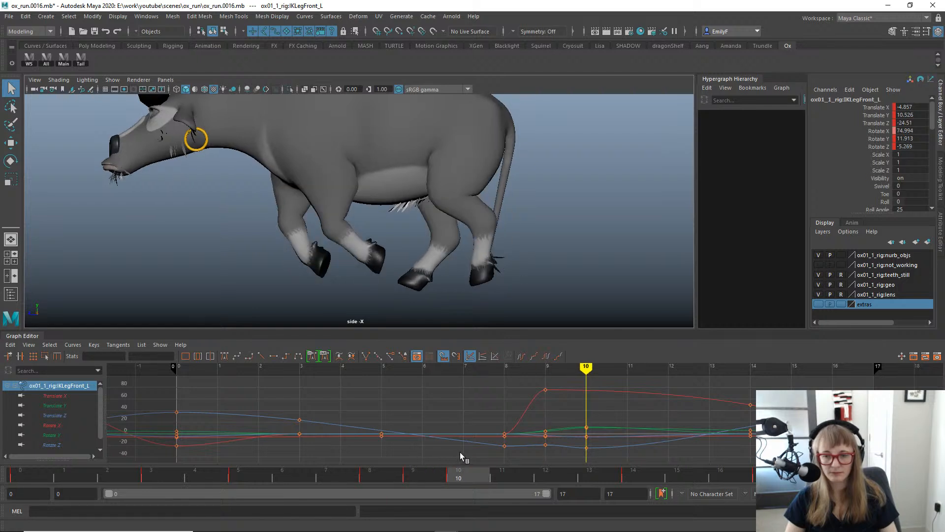
Raise the left front leg IK's Translate Z key at frame 10 to about -13.6 and scrub the surrounding frames.
left_click(53, 416)
left_click_drag(611, 465, 611, 465)
key("w")
middle_click_drag(611, 465, 610, 441, "shift")
key("q")
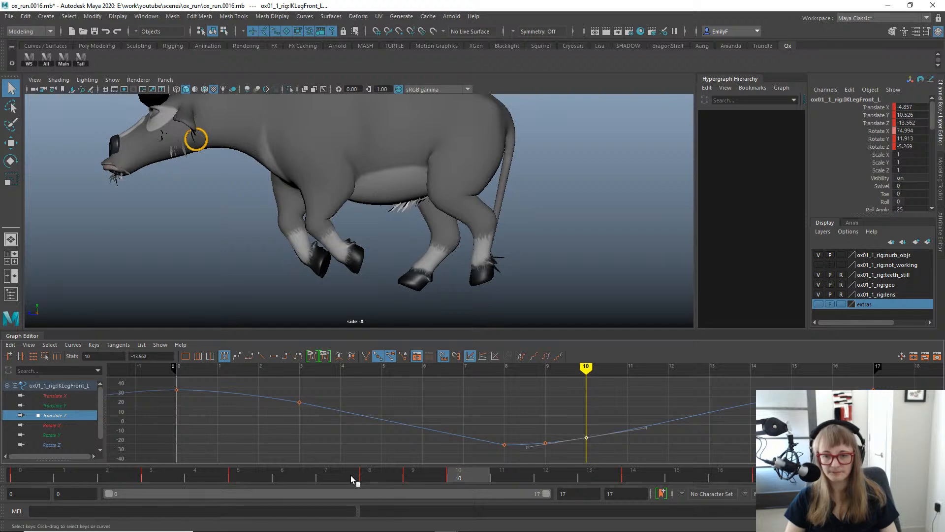
left_click_drag(351, 474, 455, 428)
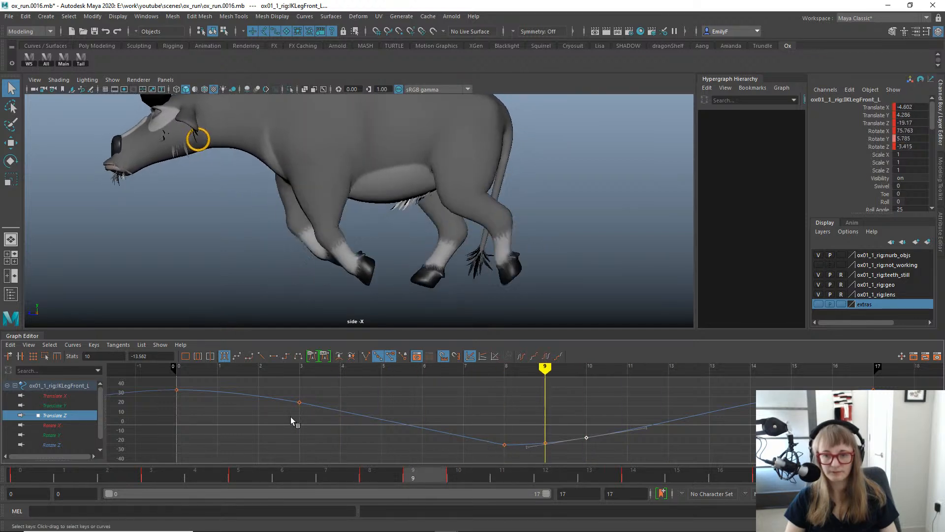
left_click_drag(291, 417, 433, 422)
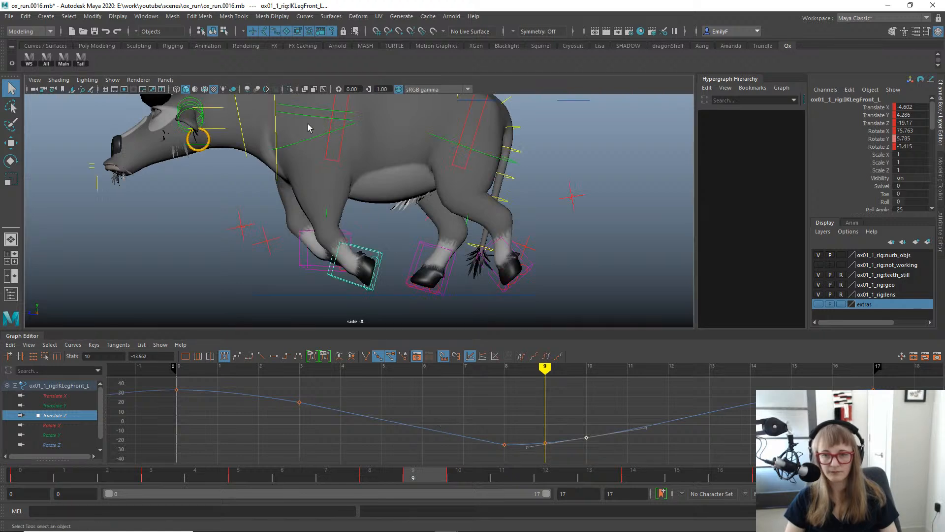
Select the left front rump FK control and inspect frame 10 in the perspective view with the rig controls hidden.
left_click(307, 143)
key("e")
left_click_drag(367, 481, 460, 460)
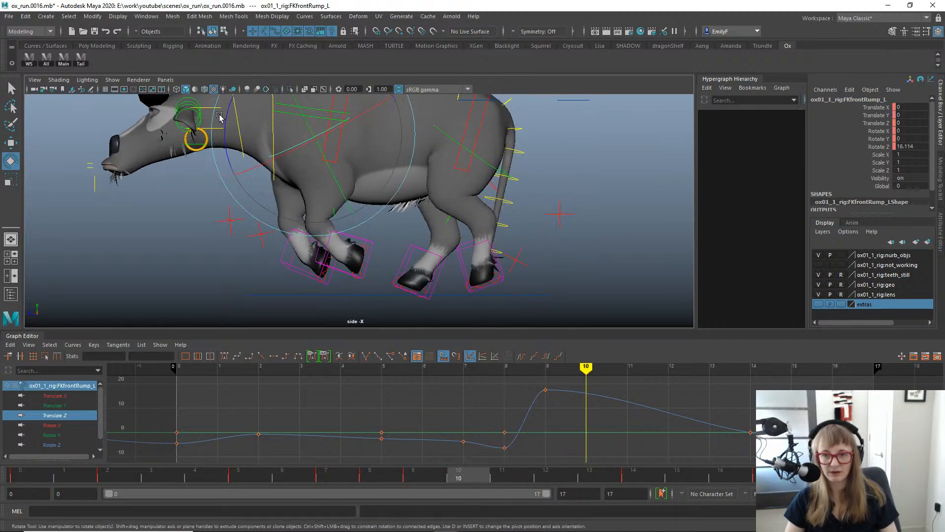
left_click_drag(220, 115, 235, 128)
key("ctrl+z")
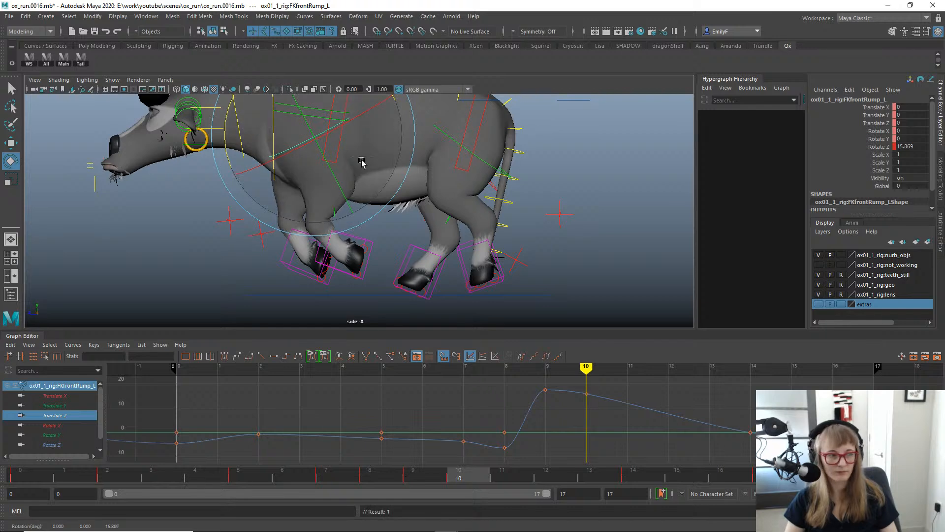
key("space")
left_click_drag(506, 195, 519, 162)
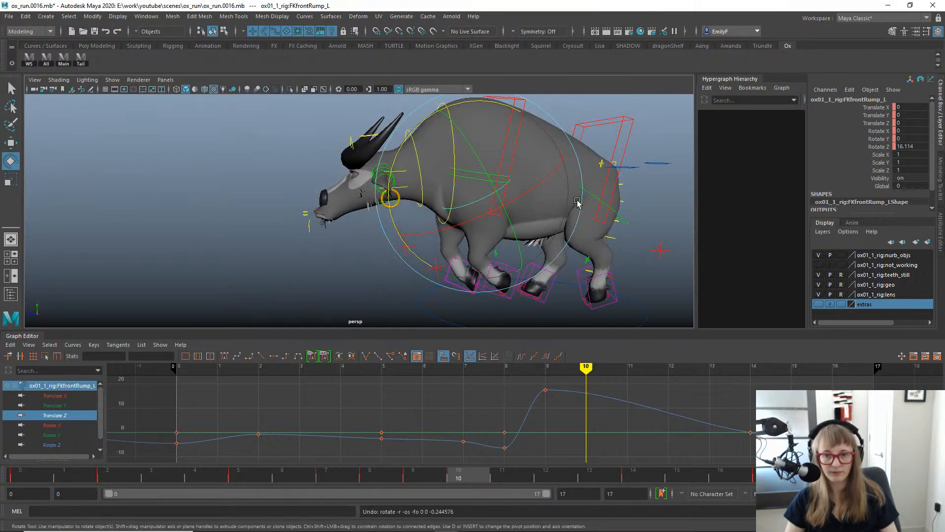
left_click_drag(414, 209, 495, 228, "alt")
key("alt+1")
mouse_move(456, 473)
left_mouse_down()
mouse_move(388, 470)
mouse_move(453, 464)
left_mouse_up()
left_click_drag(452, 238, 375, 228, "alt")
Rotate the left front rump FK control at frame 9 to a Rotate Z of about 11.5.
key("q")
left_click_drag(421, 479, 418, 454)
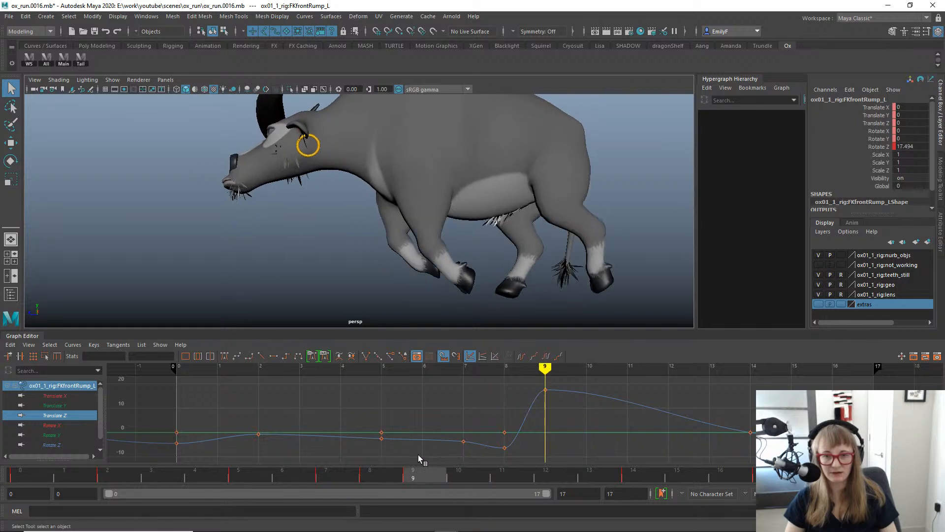
key("e")
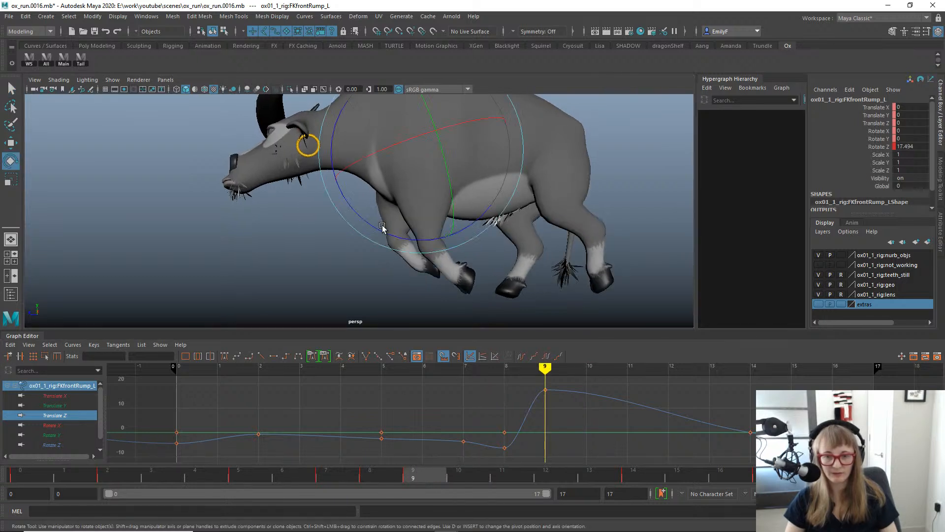
left_click_drag(386, 225, 394, 231)
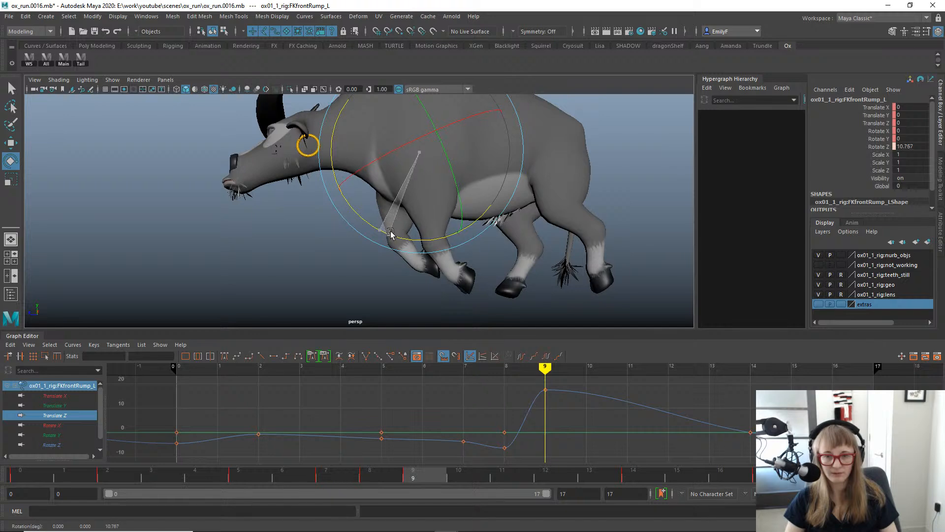
key("q")
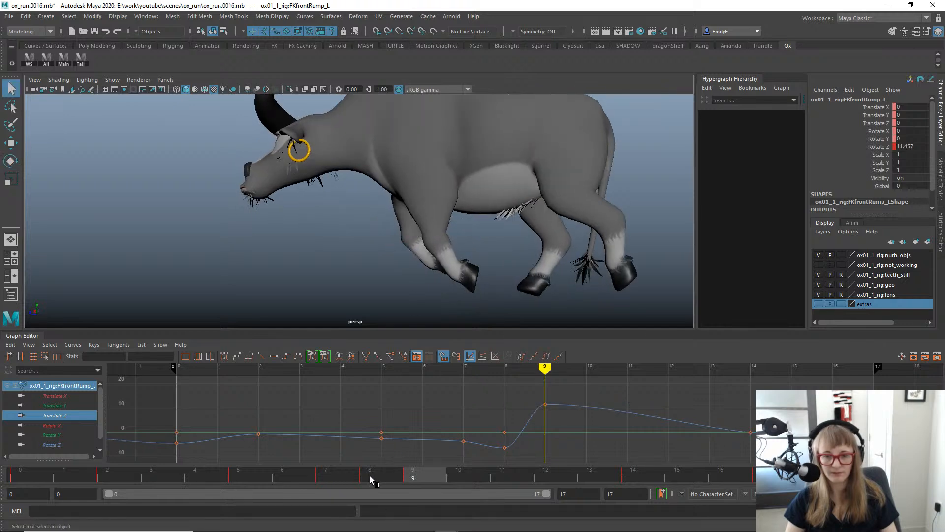
Rotate the left front rump FK control at frame 10 to about -6.7 in X, -5.0 in Y and 14.9 in Z.
left_click_drag(372, 480, 484, 478)
key("e")
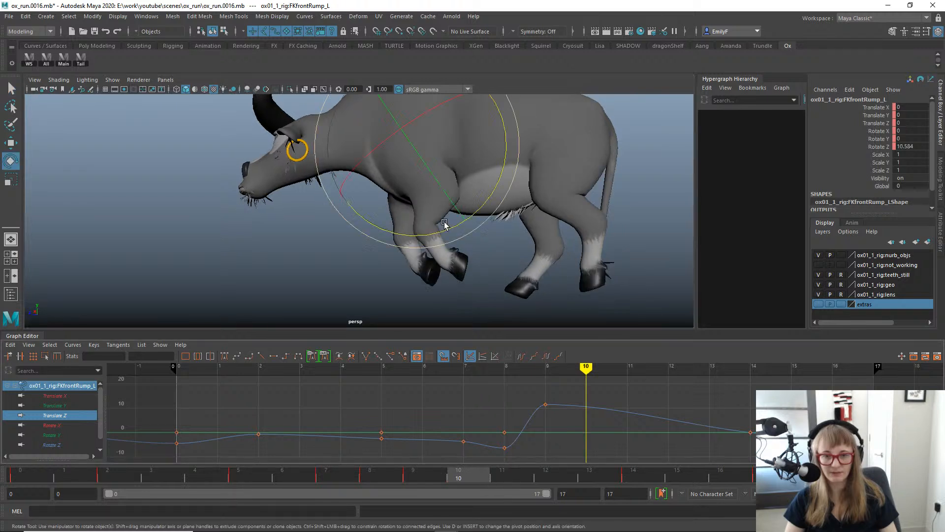
left_click_drag(496, 176, 496, 182)
left_click_drag(467, 128, 452, 128)
key("q")
left_click_drag(487, 268, 507, 268, "alt")
left_click_drag(426, 472, 501, 471)
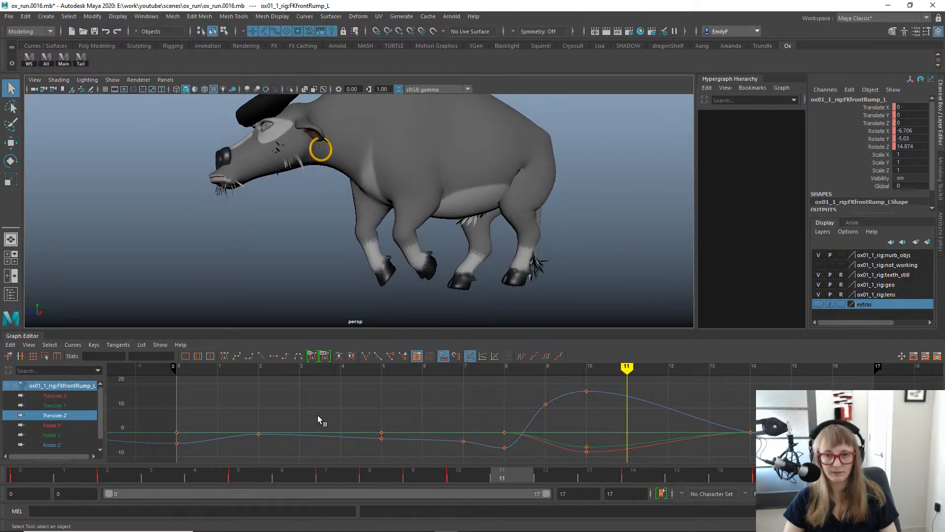
Play and scrub the run cycle, examining the front legs from the front and the side.
key("alt+v")
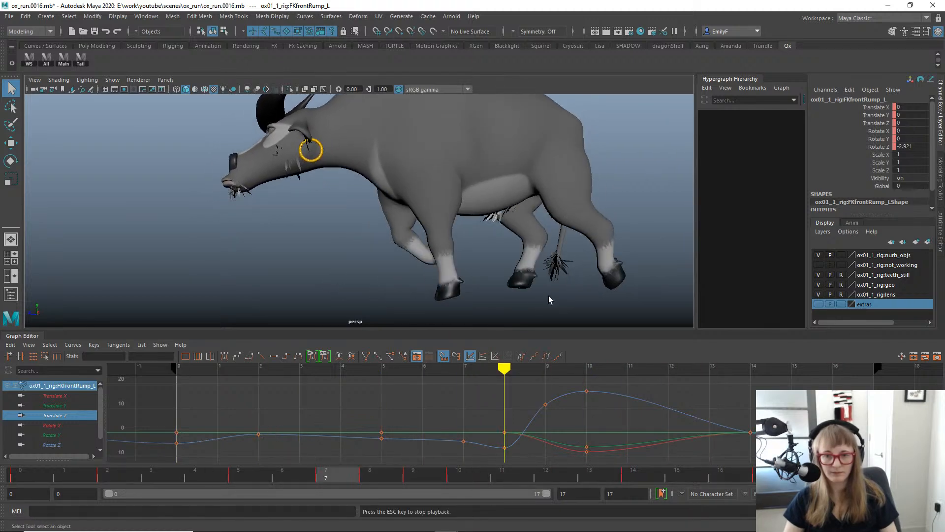
key("Escape")
left_click_drag(364, 478, 874, 460)
left_click_drag(701, 420, 301, 433)
left_click_drag(307, 169, 324, 208, "alt")
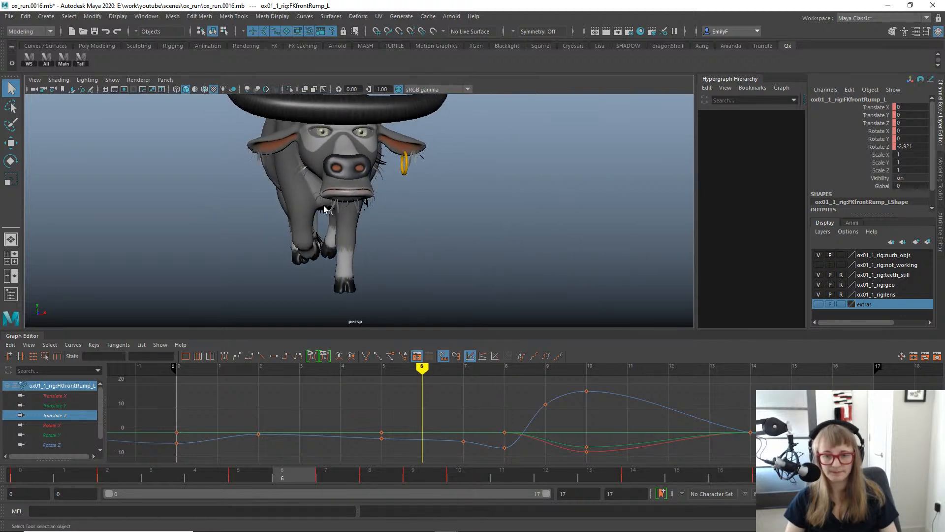
key("alt+v")
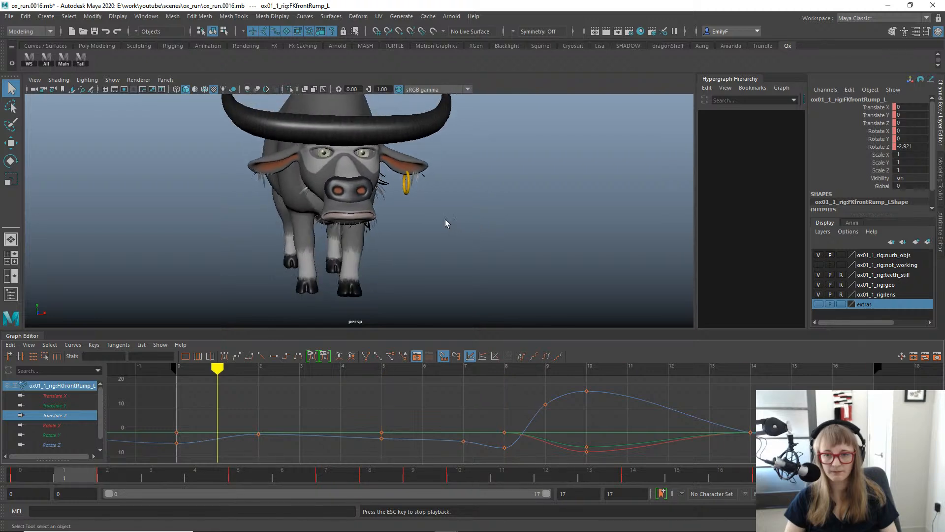
left_click_drag(445, 219, 316, 204, "alt")
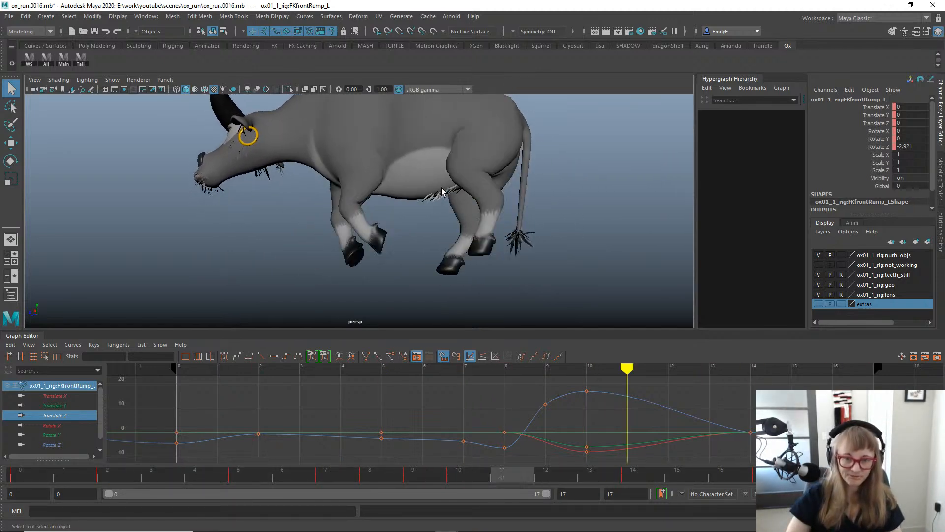
right_click_drag(466, 177, 398, 192, "alt")
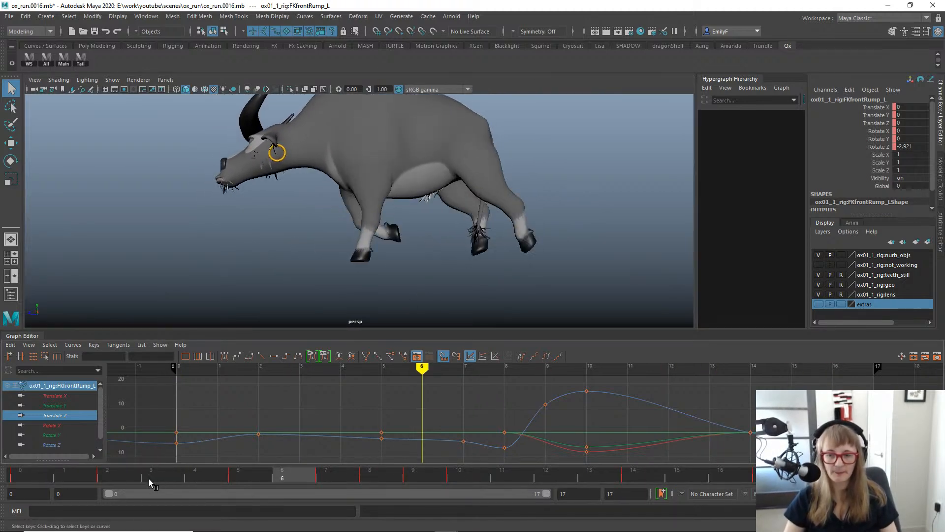
left_click_drag(22, 474, 521, 403)
Switch to the side view with rig controls shown and select the left front leg IK control for moving.
key("space")
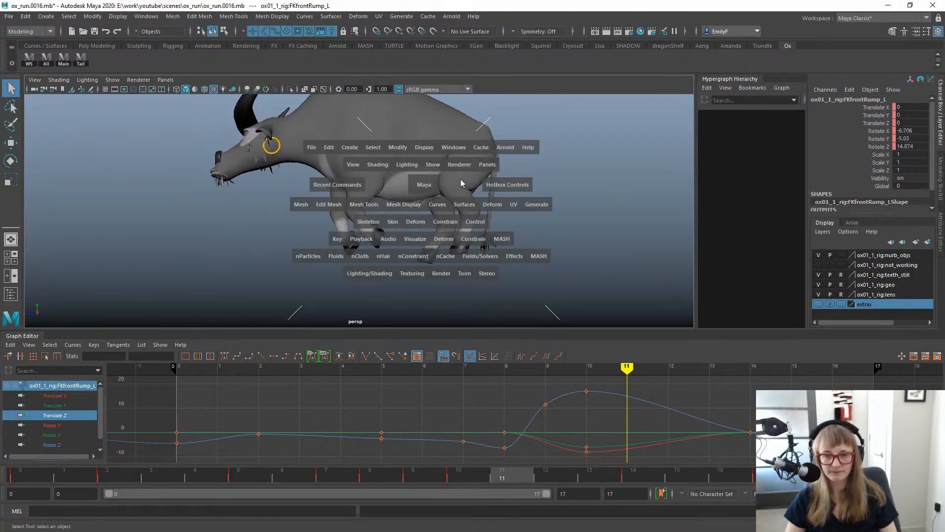
key("space")
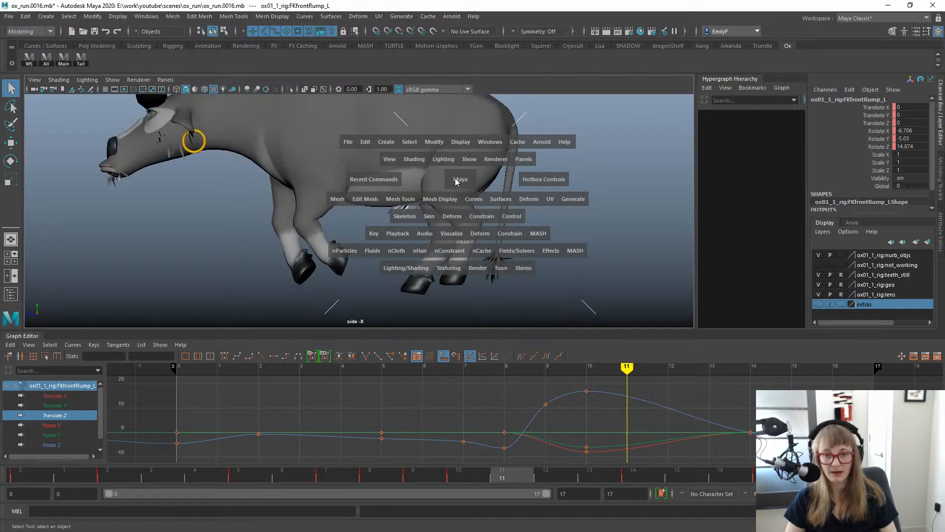
left_click_drag(473, 182, 294, 258)
left_click(339, 246)
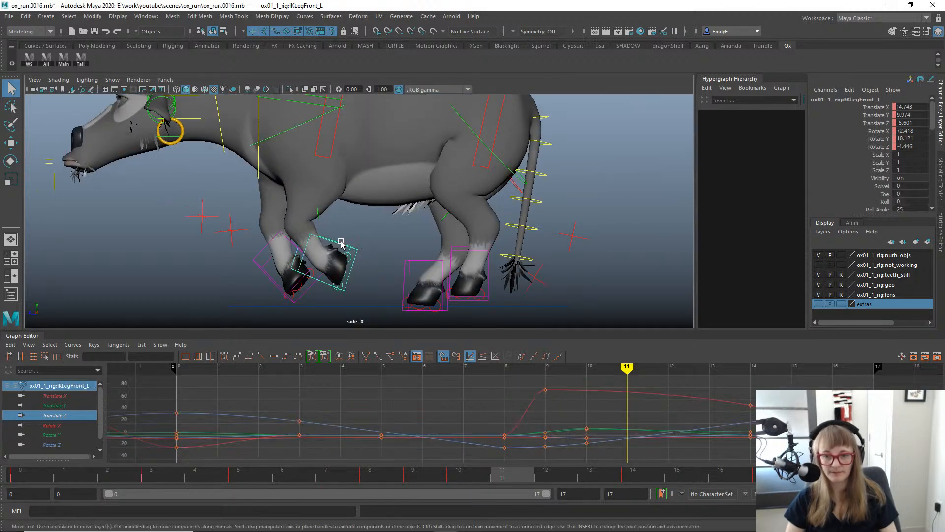
key("w")
middle_click_drag(375, 238, 460, 200, "alt")
Pose the left front leg IK at frame 14 with Translate Z about 17.8 and Rotate X about 28.4, and display its Translate Z curve.
left_click_drag(545, 478, 653, 470)
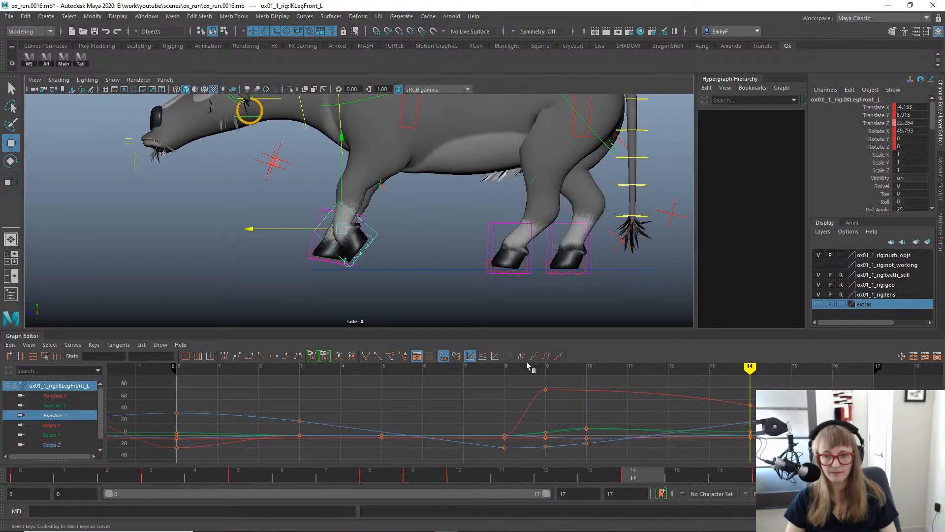
left_click_drag(247, 229, 257, 227)
key("e")
left_click_drag(433, 205, 428, 237)
key("w")
left_click_drag(284, 225, 266, 233)
key("q")
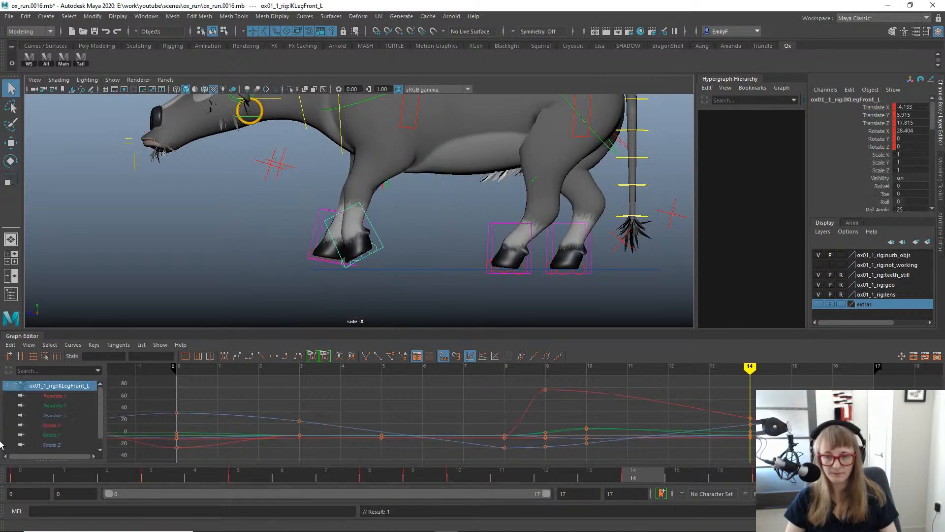
left_click(54, 417)
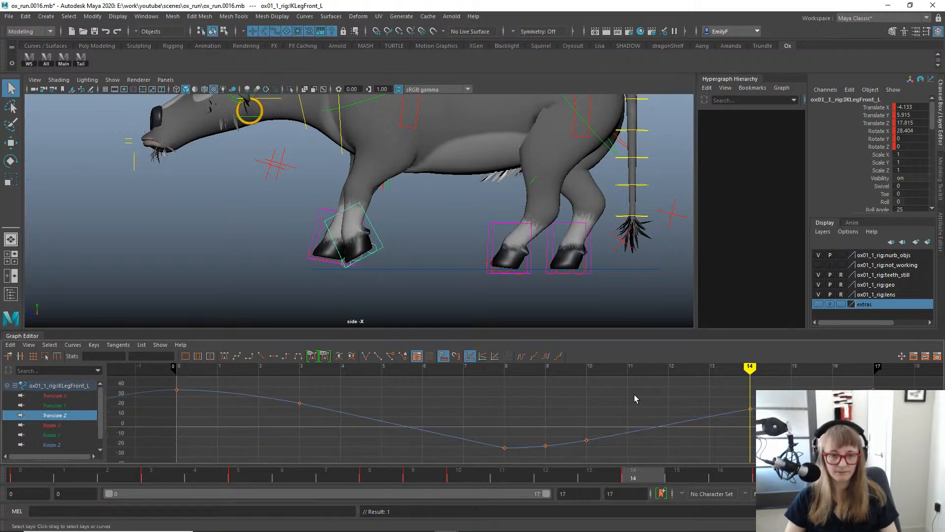
Adjust the incoming tangent of the left front leg IK's Translate Z key at frame 14 and review the motion.
left_click_drag(727, 379, 763, 416)
left_click_drag(669, 411, 709, 433)
middle_click_drag(710, 433, 714, 432)
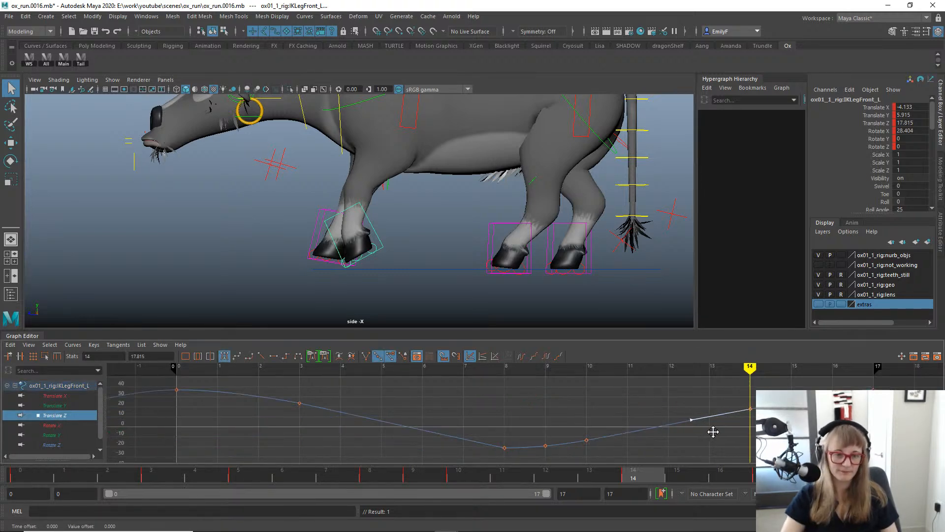
left_click_drag(679, 471, 760, 471)
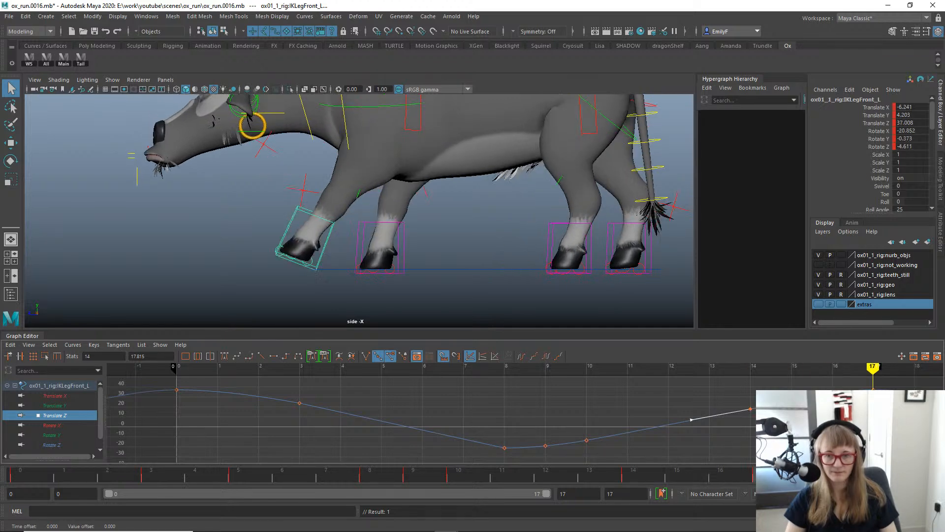
key("alt+v")
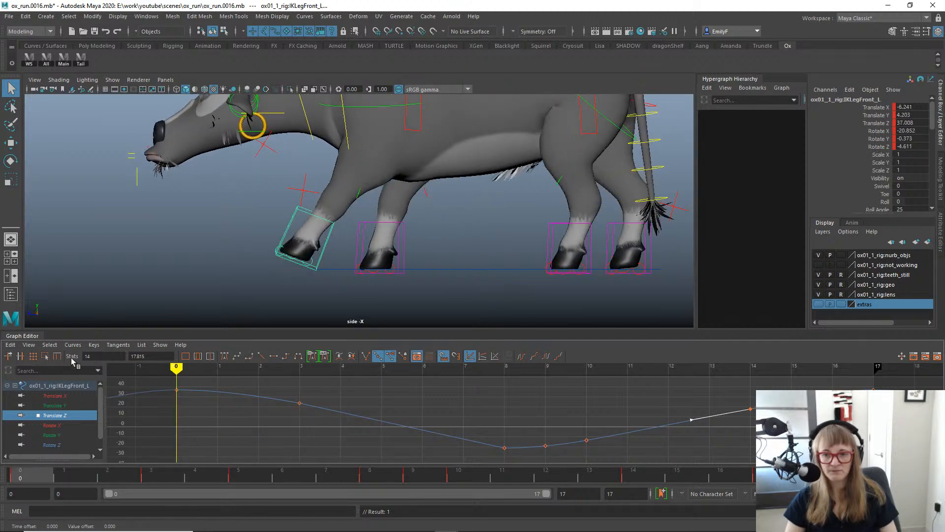
Compare the left front leg IK's Translate Y, Z and X curves around frames 2 and 3.
key("w")
left_click(70, 406)
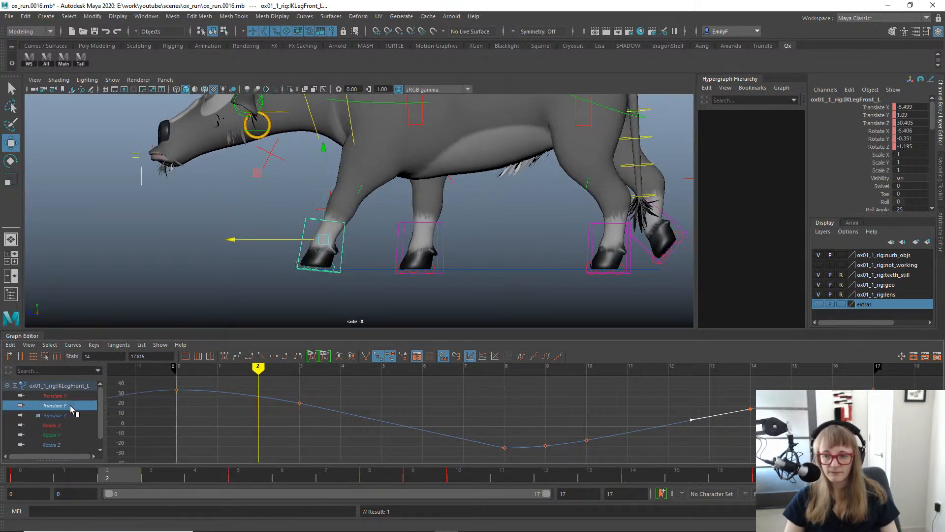
middle_click_drag(278, 450, 331, 433, "alt")
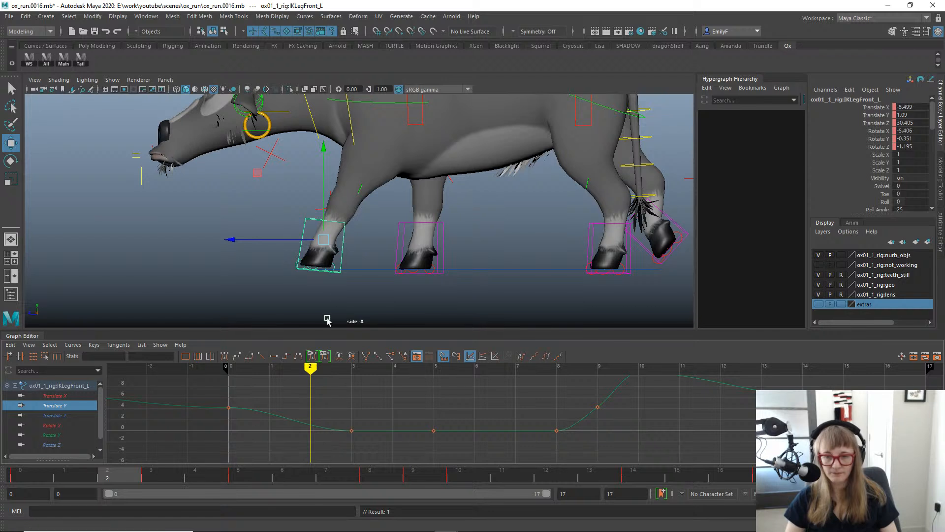
key("q")
left_click(65, 415)
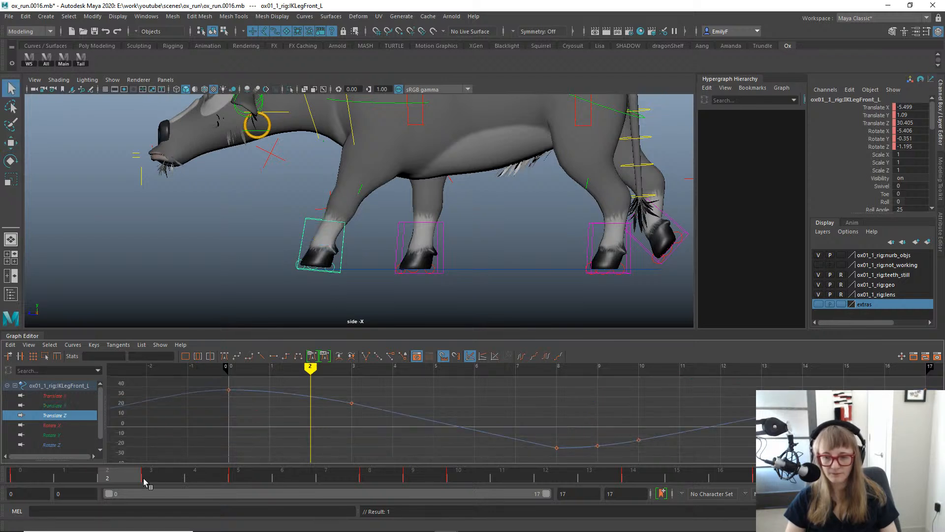
left_click(166, 475)
left_click(64, 398)
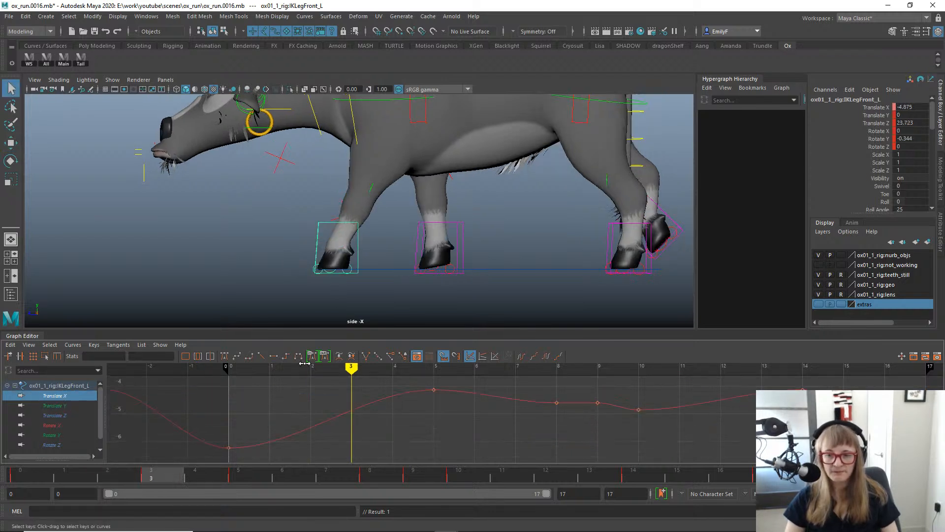
Steepen the incoming tangent of the Translate Y key at frame 3 so the hoof descends faster, and play the result.
left_click(59, 405)
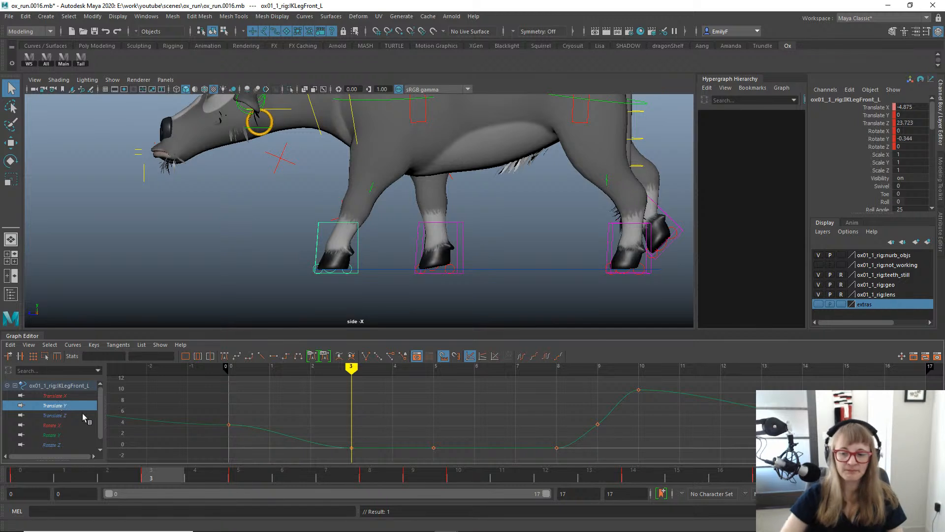
left_click_drag(383, 465, 384, 464)
left_click_drag(305, 409, 302, 454)
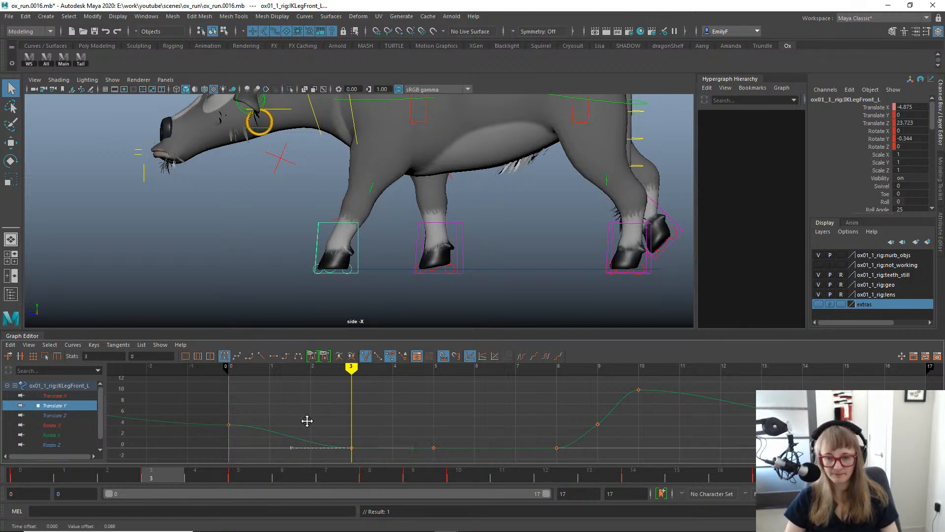
left_click_drag(129, 481, 215, 403)
key("alt+v")
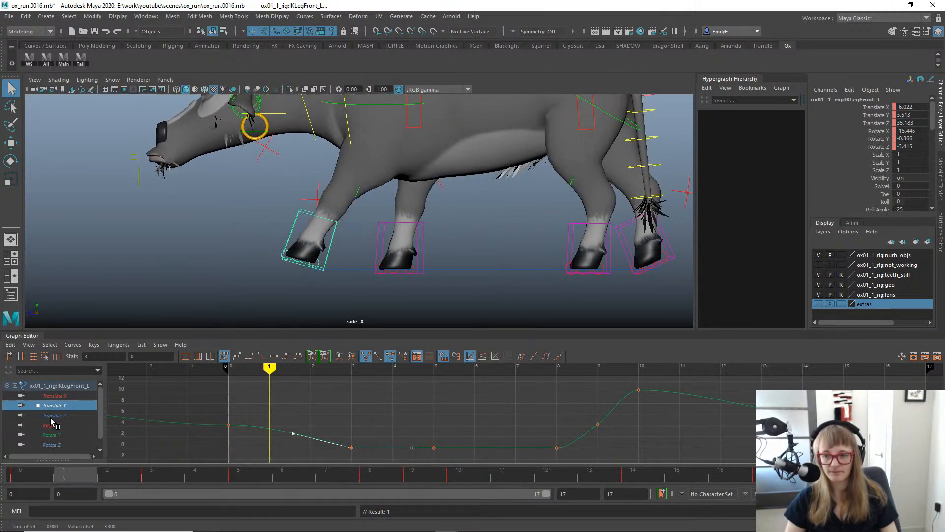
Lower the left front leg IK's Translate Z keys at frames 0 and 17 to about 31.1 and play the cycle.
left_click(52, 415)
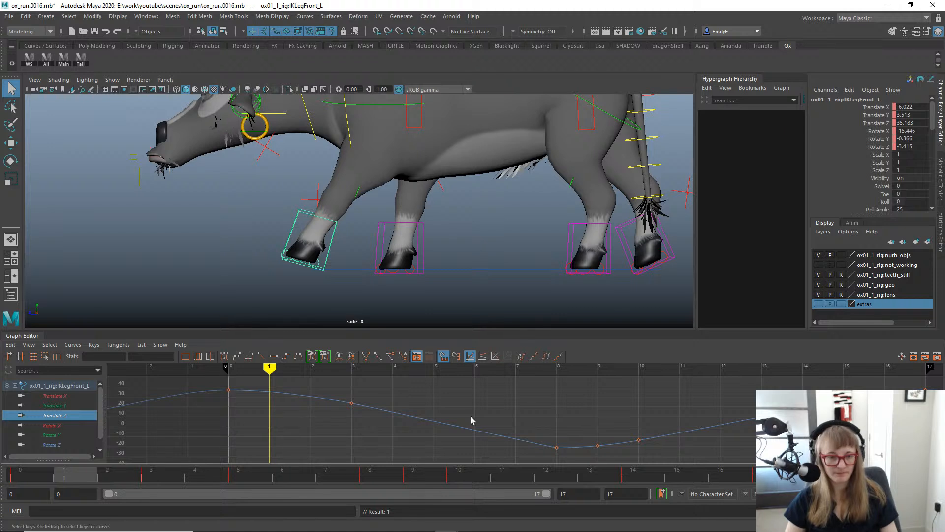
key("f")
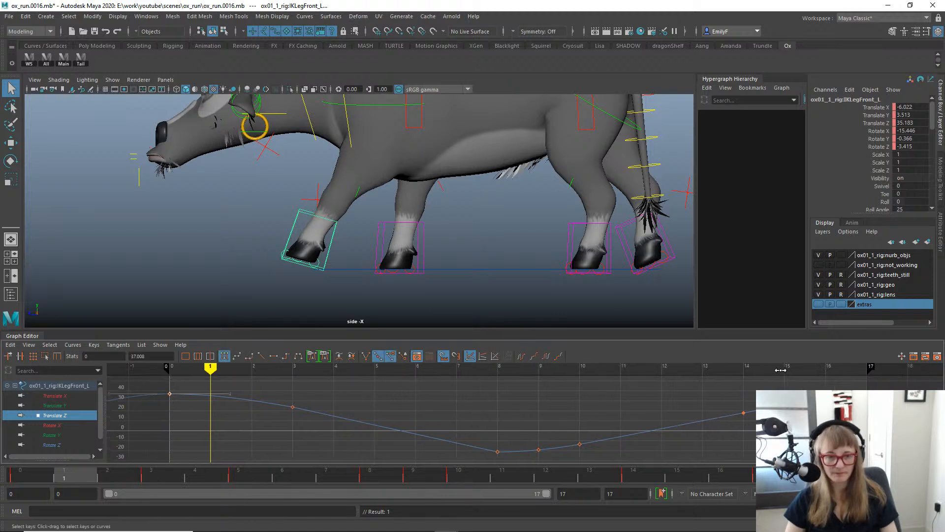
left_click_drag(91, 477, 12, 458)
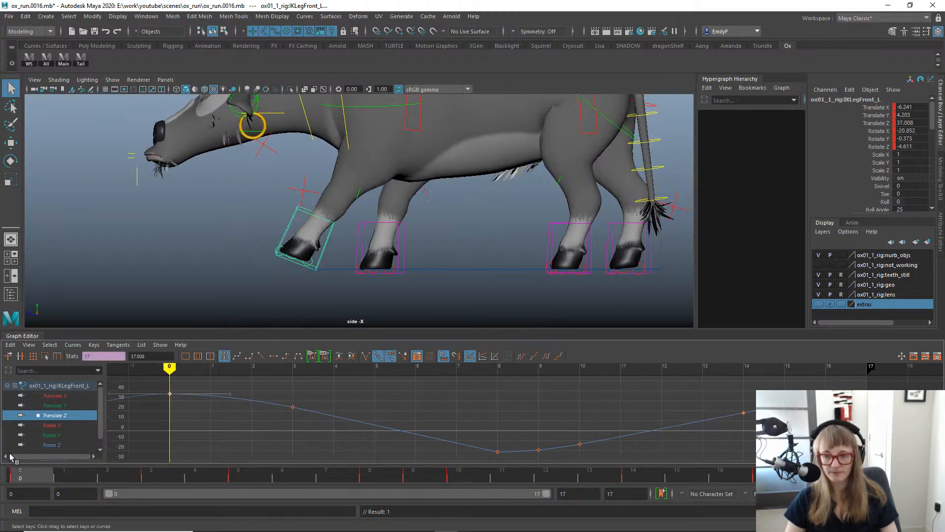
middle_click_drag(161, 423, 170, 430, "shift")
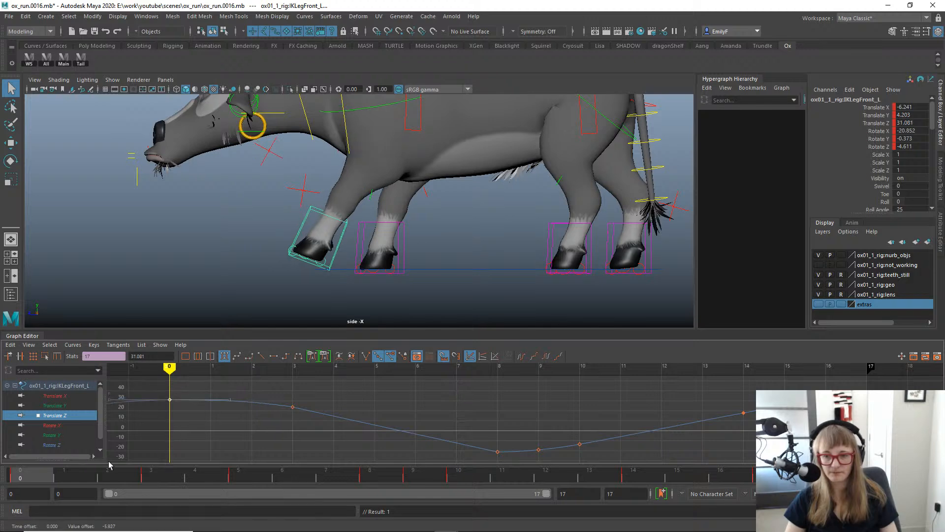
key("alt+v")
key("alt+v")
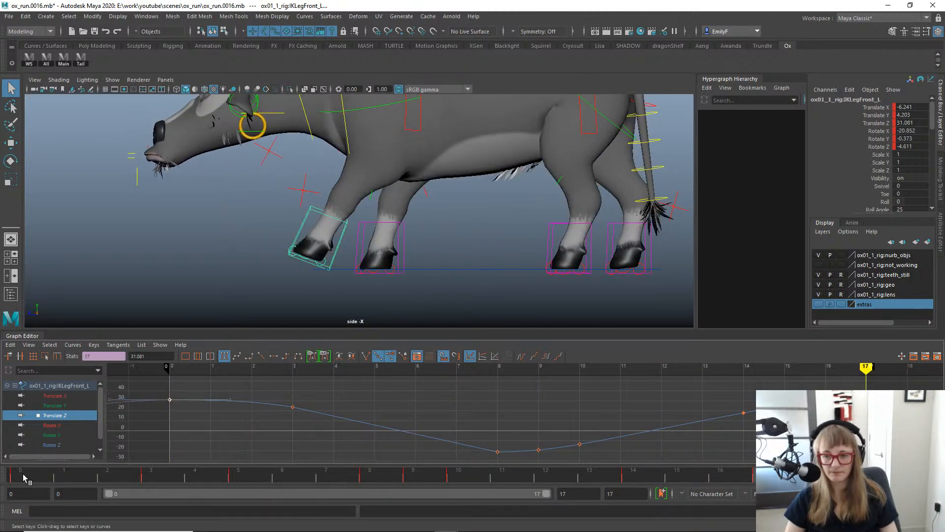
Pose the left front leg IK at frame 2 with Rotate X about -19.5 and Translate Z about 29.7.
left_click_drag(23, 478, 120, 472)
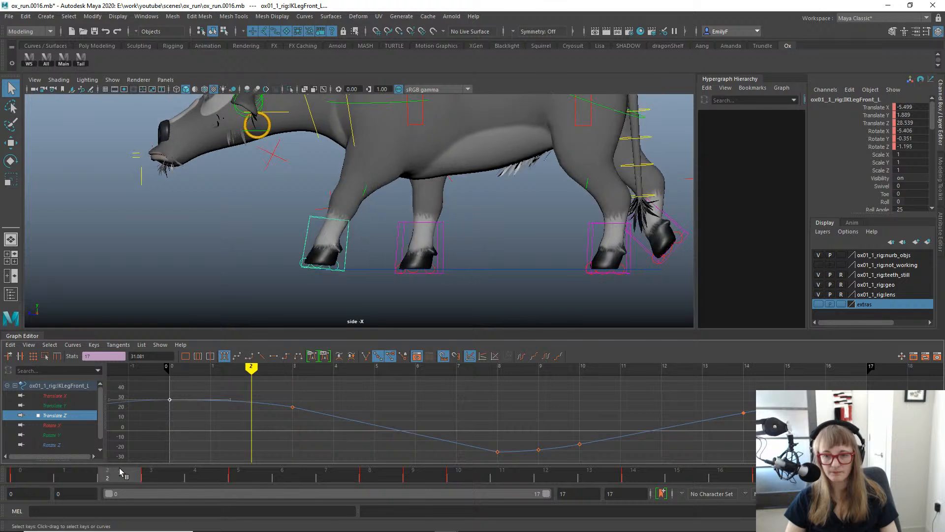
key("e")
left_click_drag(392, 197, 402, 213)
key("w")
left_click_drag(251, 242, 246, 240)
key("q")
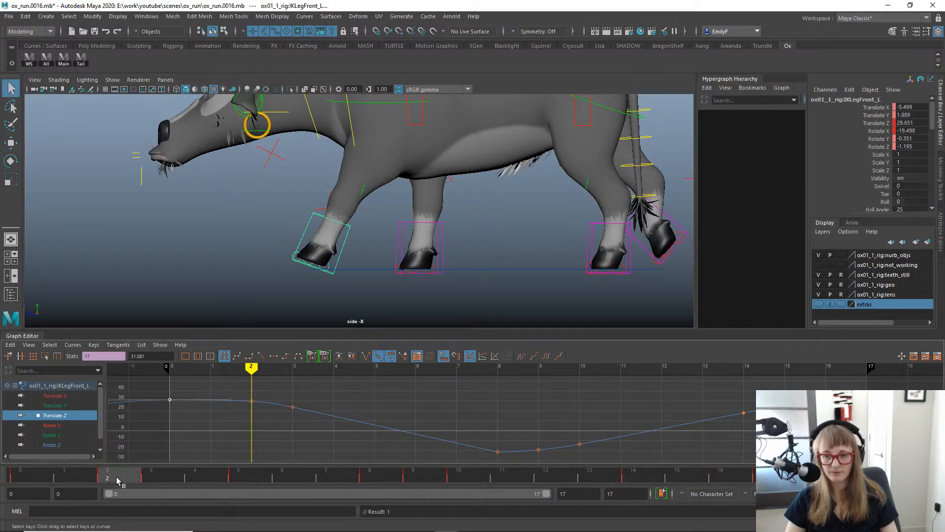
Rotate the left front heel roll control at frame 3 to about -7.7 in X.
left_click_drag(118, 480, 151, 477)
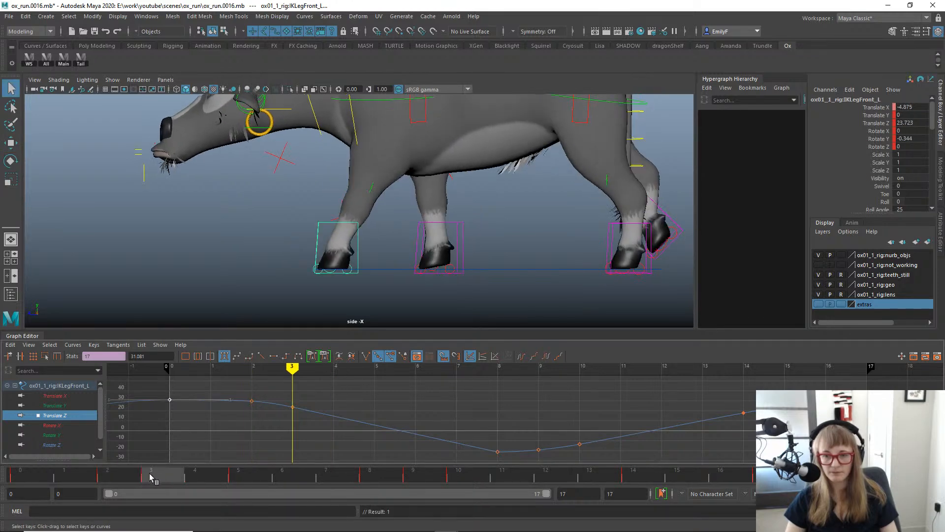
scroll(324, 269, "up", 4)
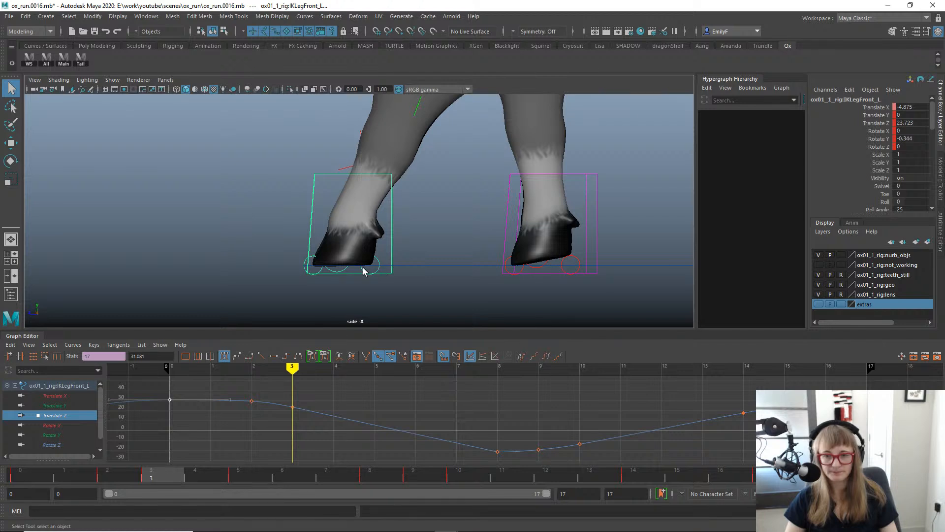
left_click(379, 270)
key("e")
left_click_drag(447, 217, 446, 230)
key("q")
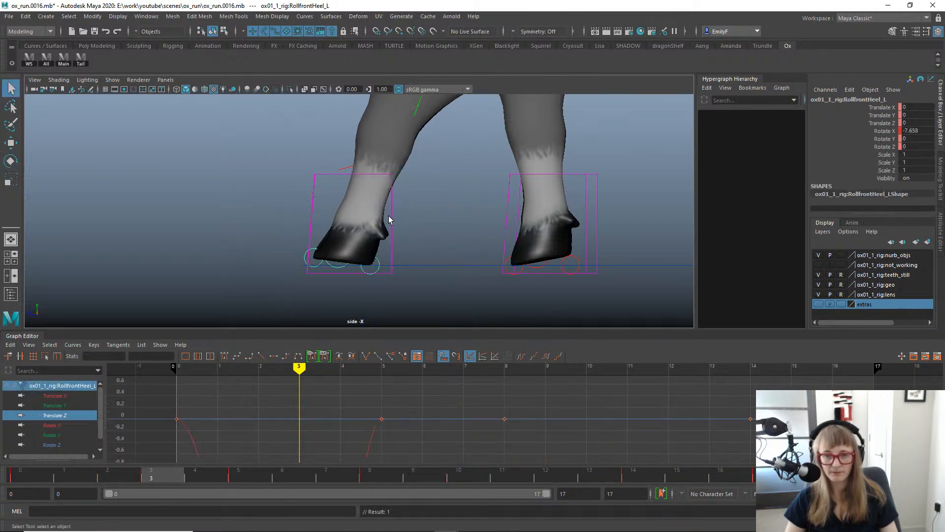
Repose the left front leg IK at frame 2 with Translate Z about 31.6 and Rotate X about -11.3.
left_click(392, 220)
right_click_drag(527, 232, 355, 196, "alt")
middle_click_drag(511, 192, 445, 231, "alt")
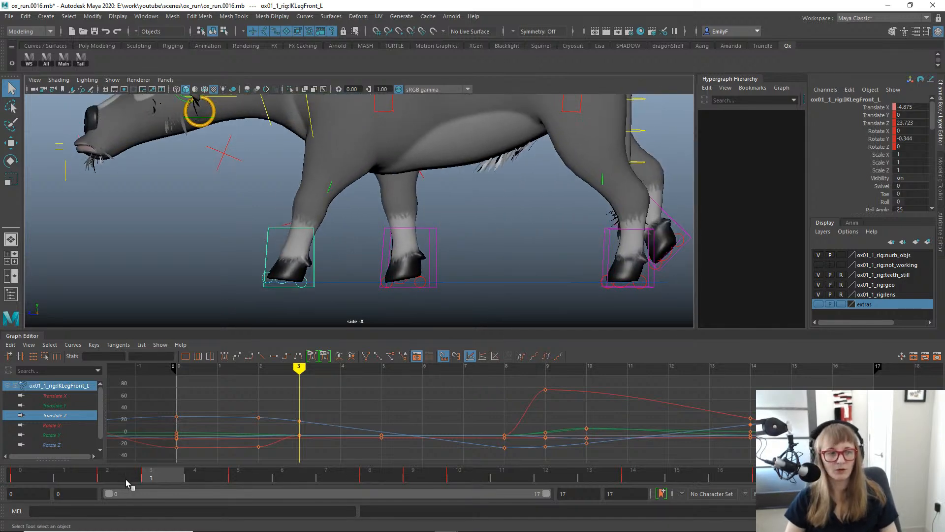
left_click(113, 480)
mouse_move(125, 478)
left_mouse_down()
mouse_move(148, 477)
mouse_move(66, 478)
mouse_move(122, 475)
left_mouse_up()
key("w")
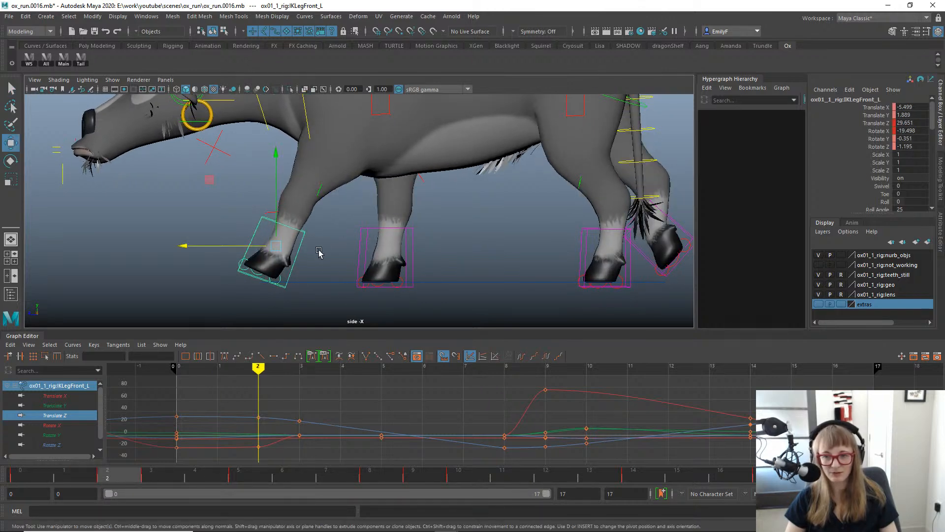
left_click_drag(214, 247, 210, 247)
key("e")
left_click_drag(343, 259, 344, 207)
key("q")
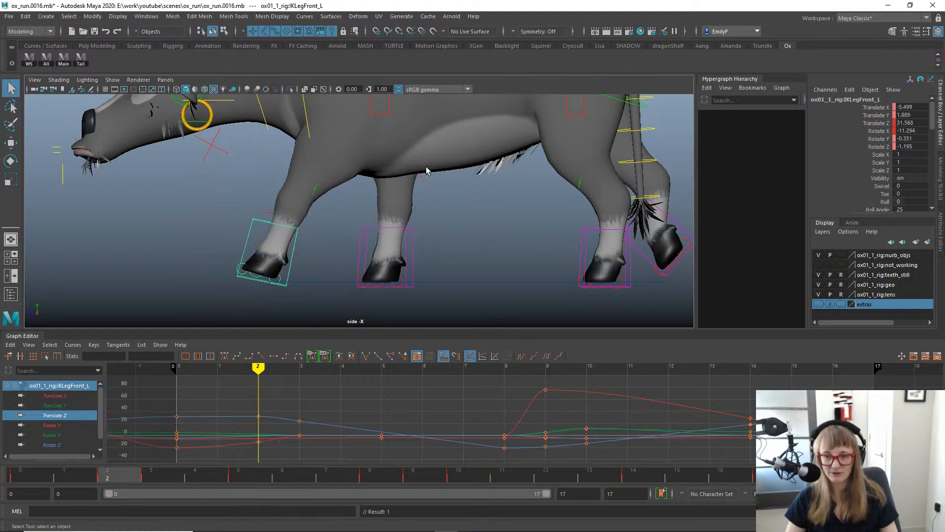
Hide the rig controls and display the left front leg IK's Translate Z curve while checking frames 0 to 2.
key("alt+1")
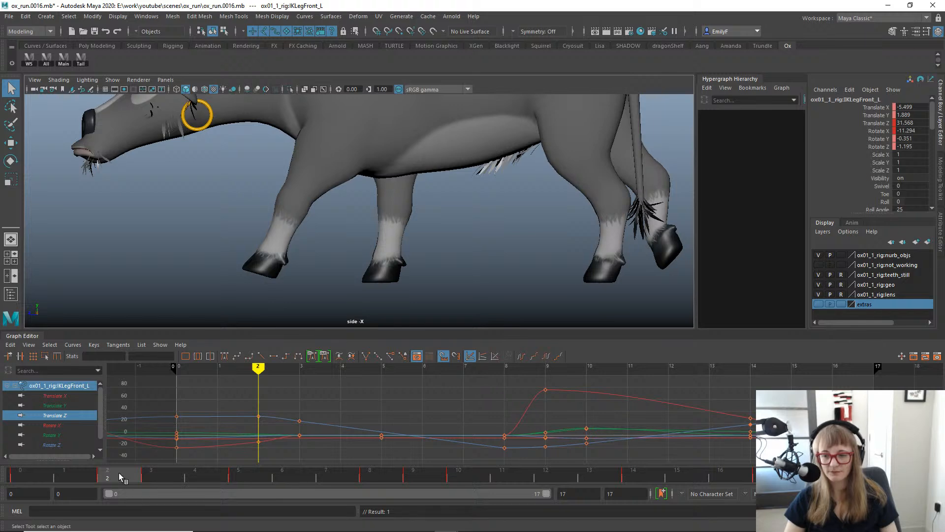
mouse_move(119, 473)
left_mouse_down()
mouse_move(20, 473)
mouse_move(231, 477)
mouse_move(32, 459)
mouse_move(114, 463)
left_mouse_up()
left_click(69, 414)
right_click_drag(315, 177, 295, 177, "alt")
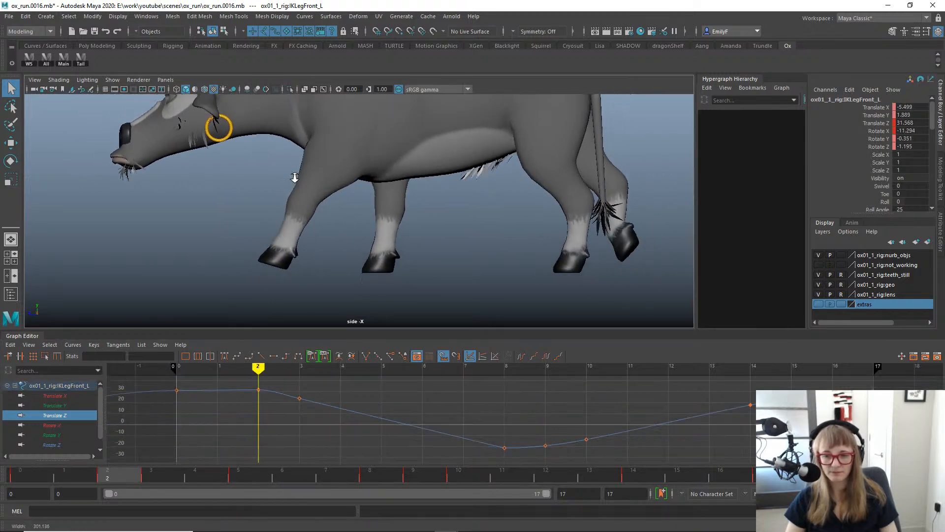
left_click(48, 474)
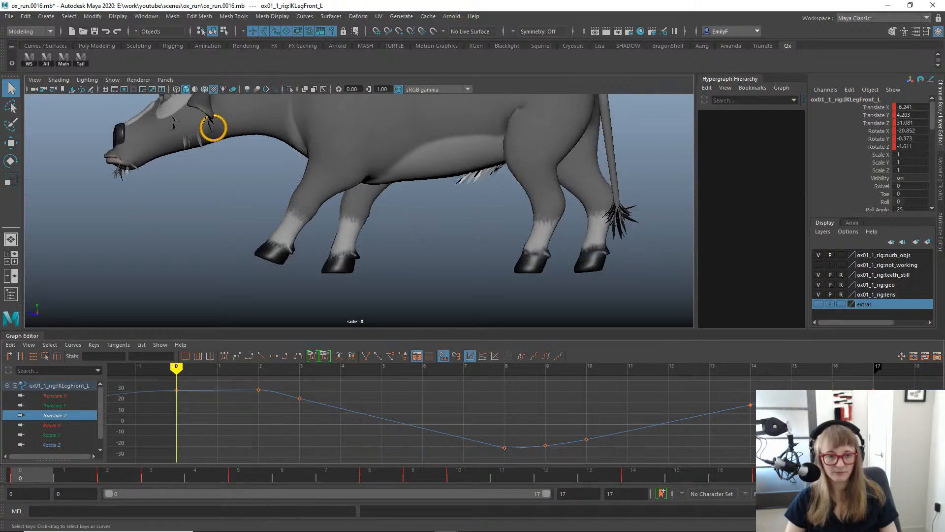
Lower the Translate Z keys at frames 0 and 17 together to about 27.1.
left_click(874, 390)
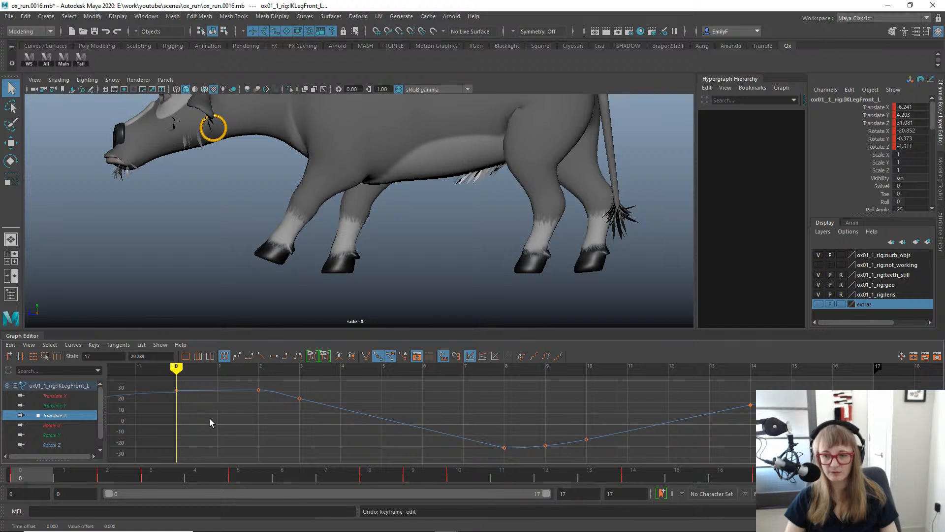
left_click_drag(157, 409, 205, 382, "shift")
key("ctrl+z")
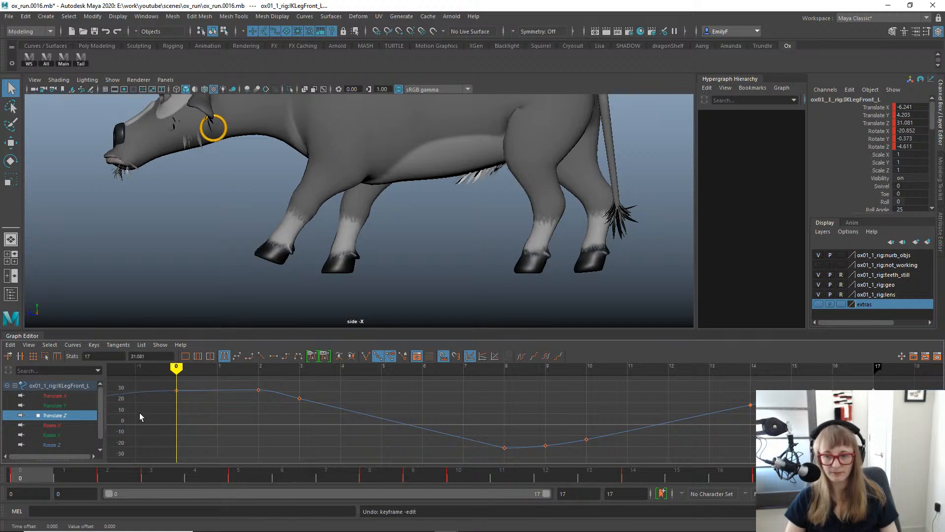
middle_click_drag(196, 418, 228, 412, "shift")
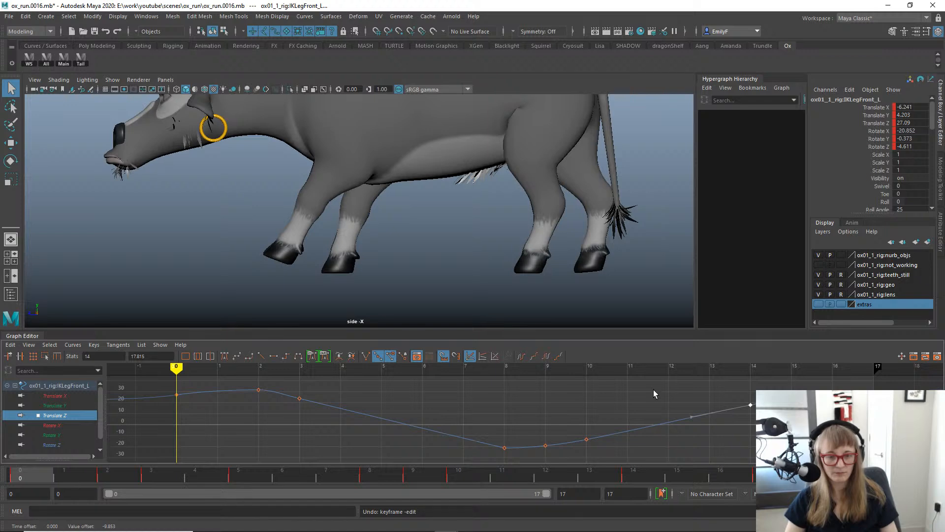
Play the revised run cycle and save the scene as the incremental version ox_run.0017.mb.
key("alt+v")
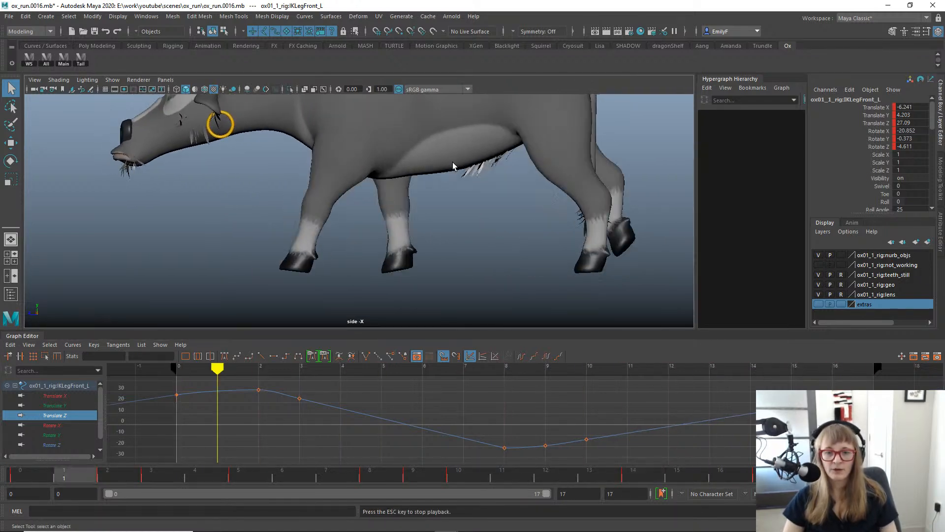
key("alt+v")
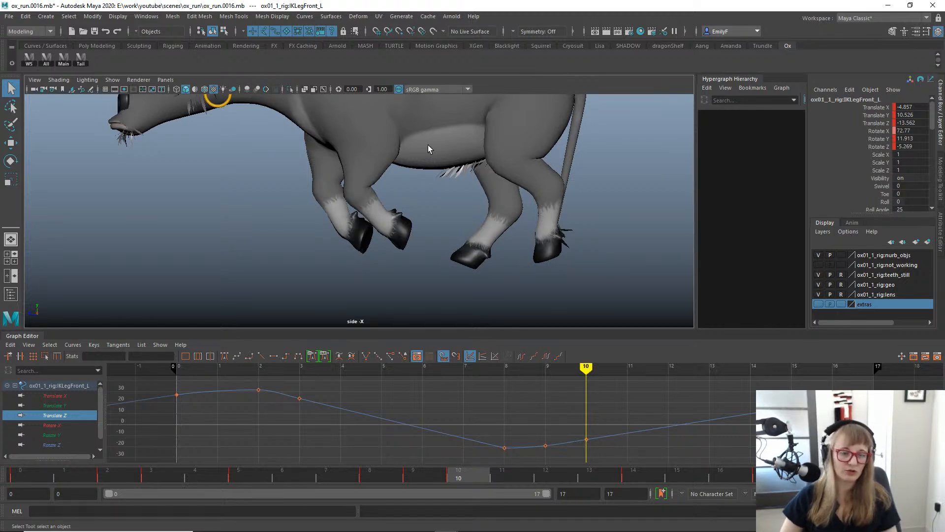
key("ctrl+alt+s")
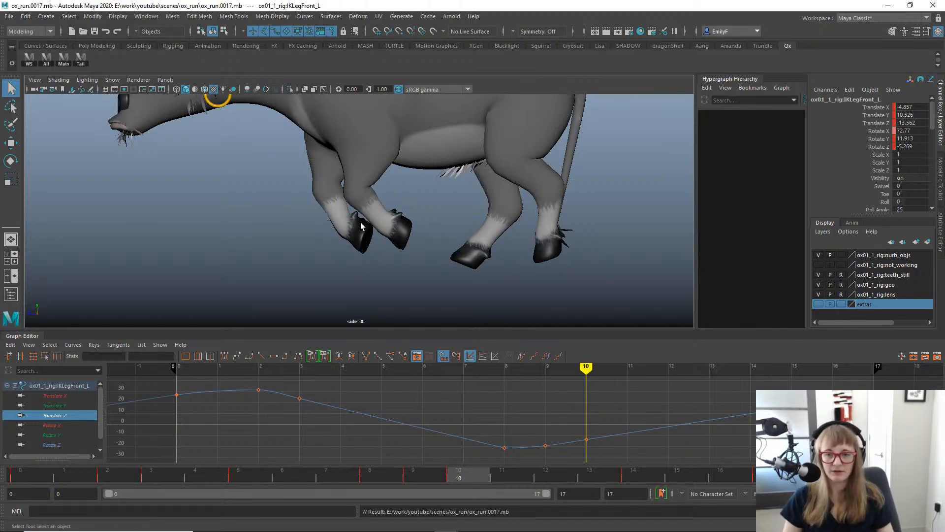
Show the rig controls again, select the left front leg IK control and create a motion trail for it.
right_click_drag(361, 226, 517, 166, "alt")
key("alt+1")
right_click_drag(327, 219, 541, 220, "alt")
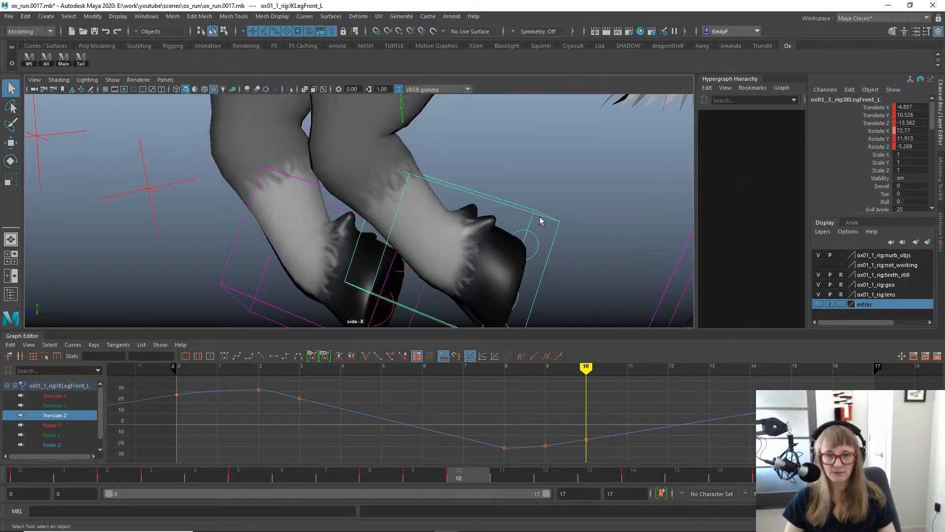
left_click_drag(514, 203, 516, 208)
key("w")
right_click_drag(276, 197, 104, 141, "alt")
middle_click_drag(387, 247, 338, 236, "alt")
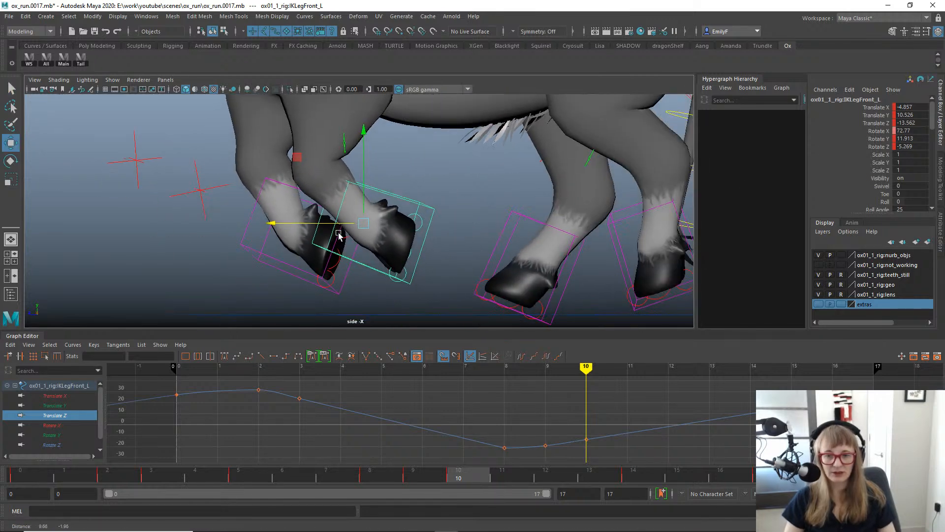
right_click_drag(337, 236, 358, 217, "alt")
key("space")
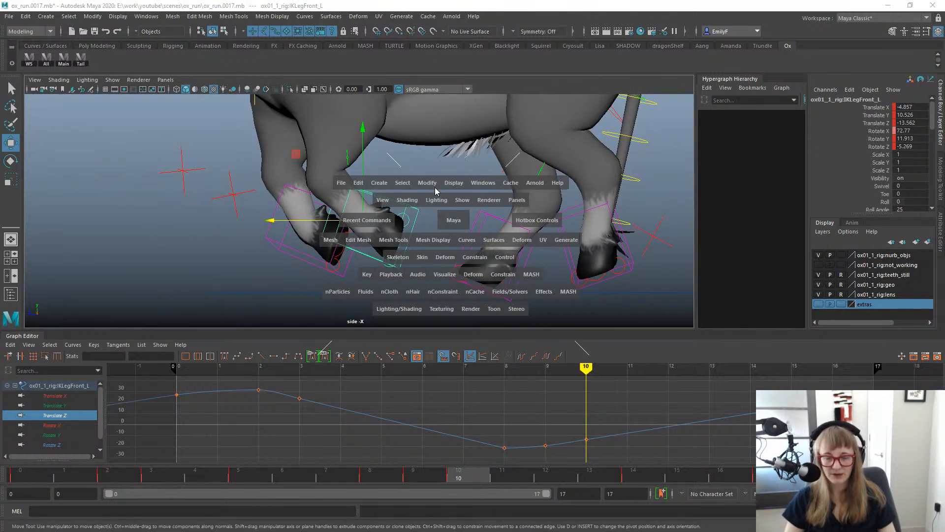
right_click_drag(442, 140, 458, 154, "alt")
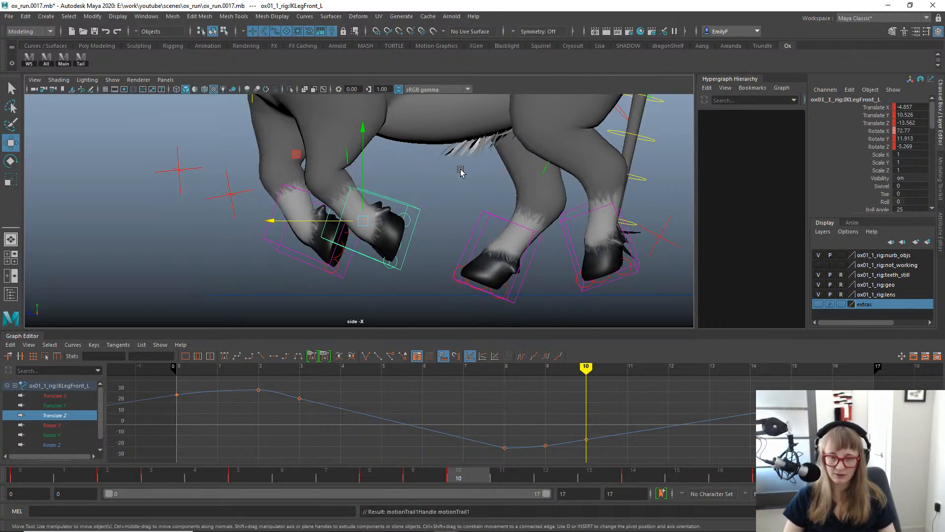
Make motion trails visible in the side viewport and hide the rig's NURBS control curves.
left_click(113, 79)
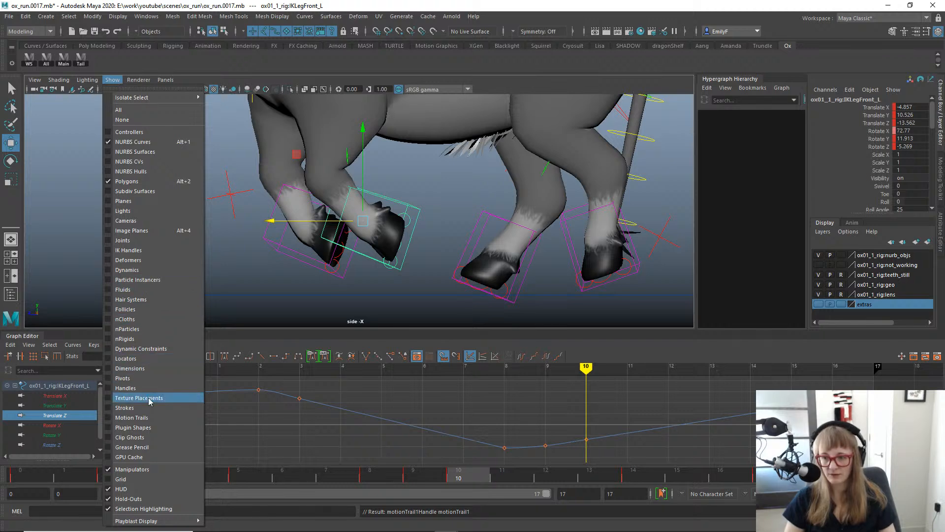
left_click(132, 417)
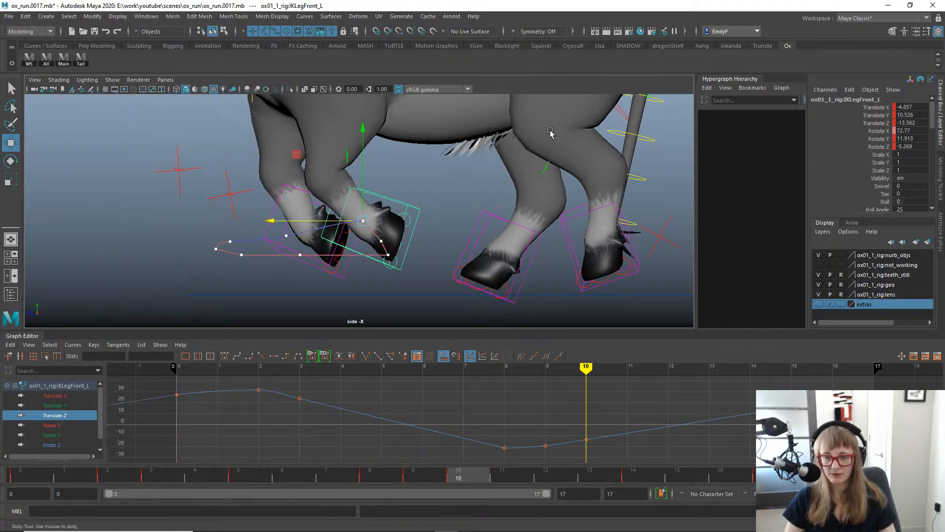
scroll(359, 252, "down", 2)
key("alt+1")
middle_click_drag(448, 190, 484, 195, "alt")
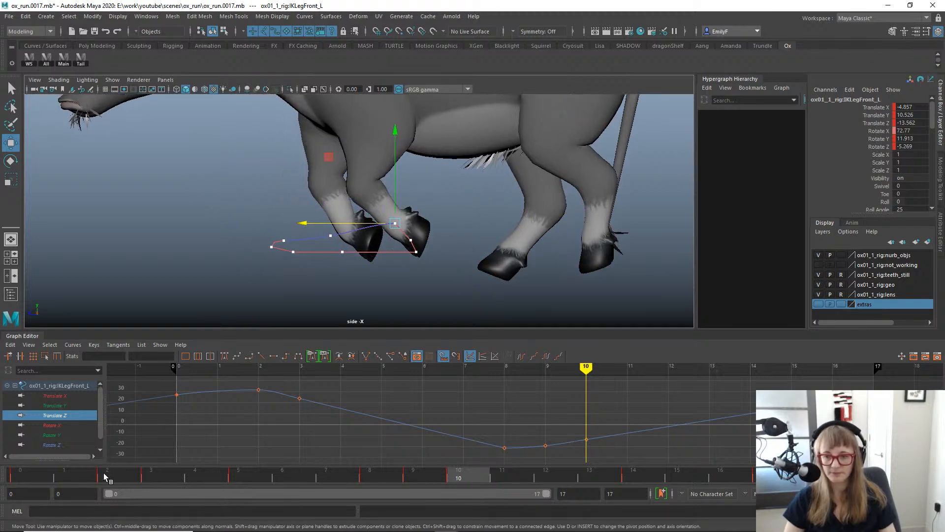
Raise the left front leg IK's Translate Y keys at frames 0 and 17 together to about 5.3.
left_click_drag(105, 475, 825, 330)
left_click(63, 403)
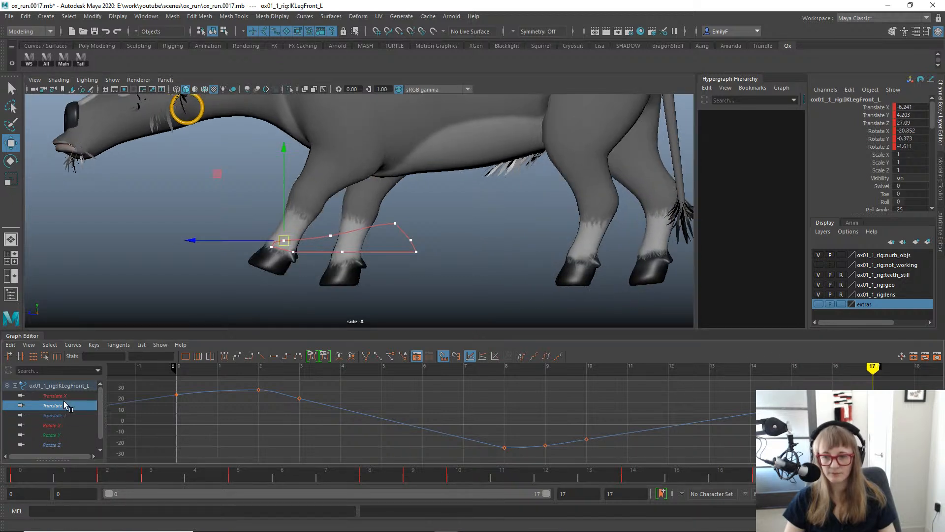
key("f")
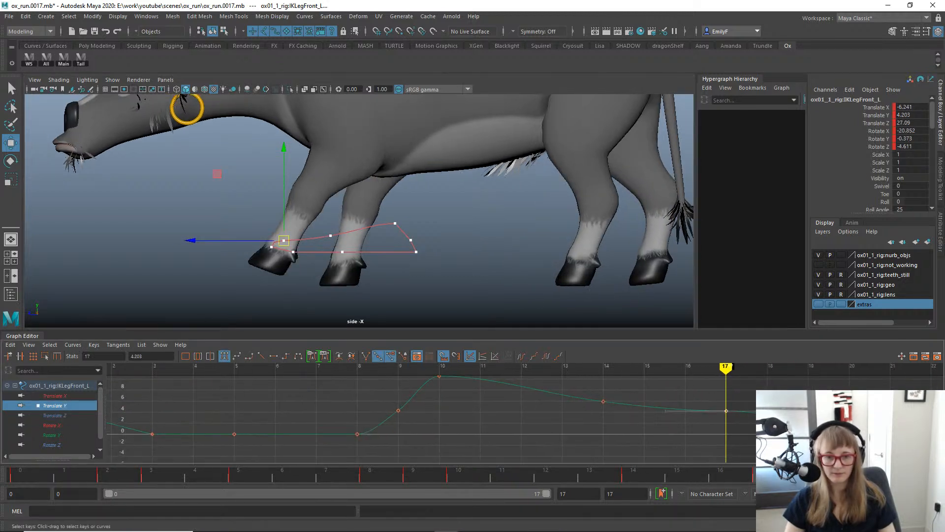
middle_click_drag(528, 415, 631, 418, "alt")
middle_click_drag(456, 420, 492, 420, "alt")
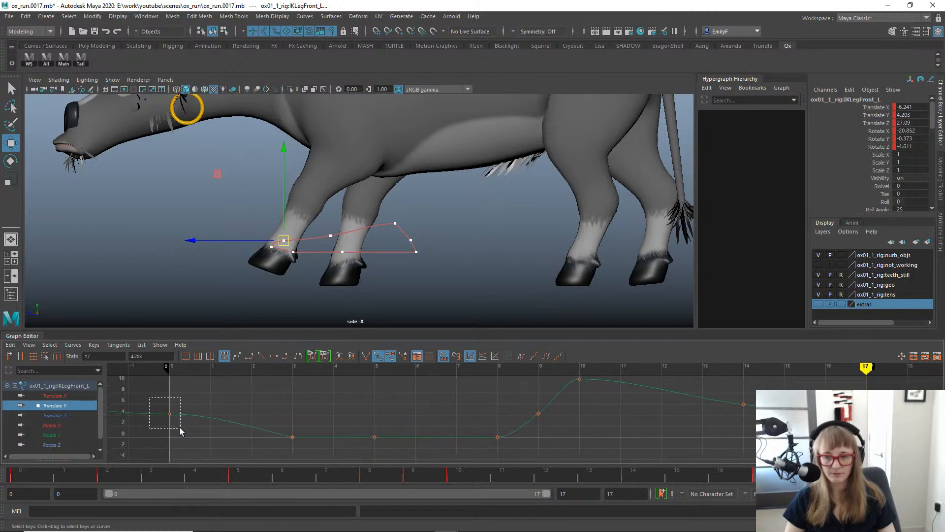
left_click_drag(180, 432, 180, 431)
middle_click_drag(177, 438, 174, 424, "shift")
Check the leg around frame 9 and delete the Translate Y key there to smooth the lift.
left_click_drag(179, 475, 438, 443)
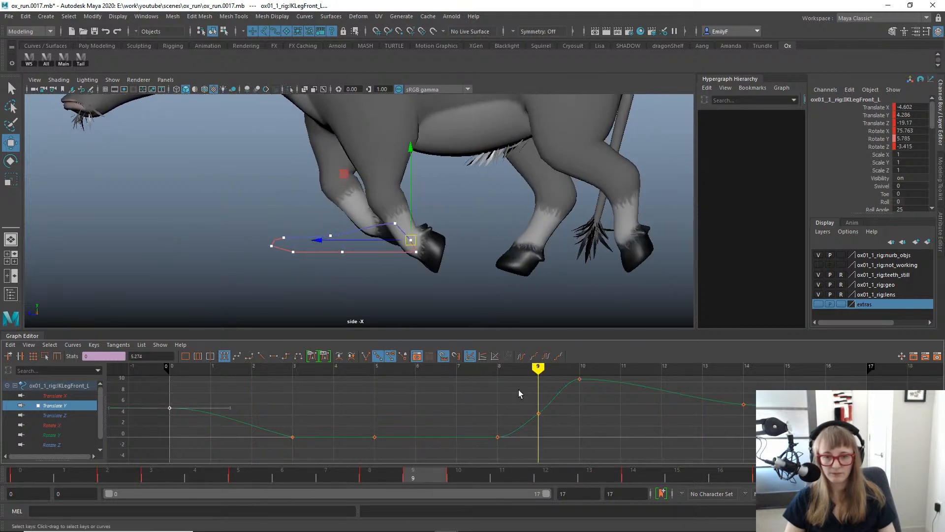
left_click_drag(535, 380, 554, 421)
key("Delete")
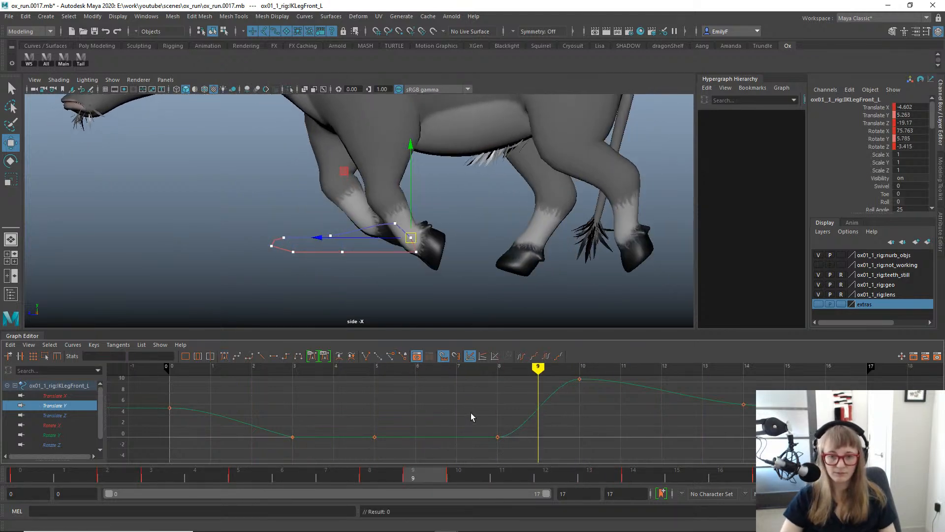
Break the Translate Y tangents at frame 8 and tilt the outgoing handle upward so the hoof lifts faster.
left_click_drag(471, 412, 512, 455)
left_click_drag(538, 415, 562, 463)
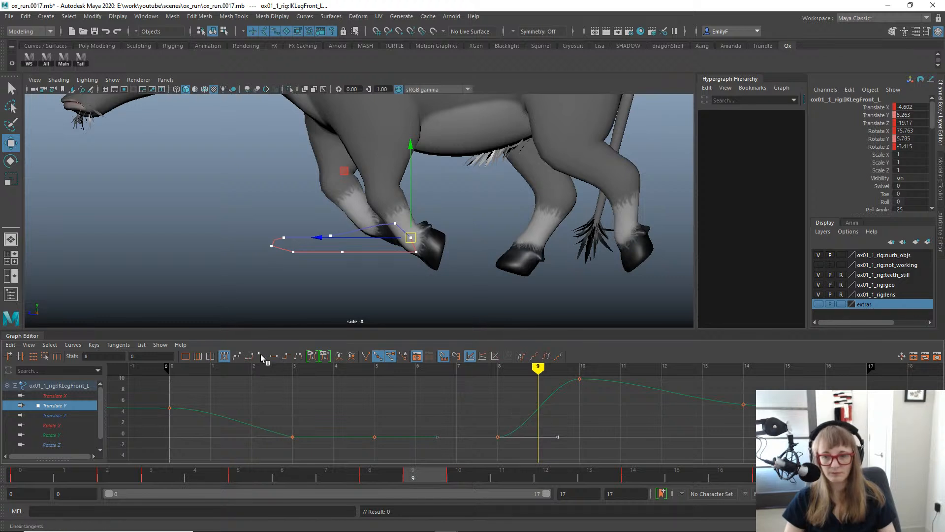
left_click(261, 355)
left_click(390, 356)
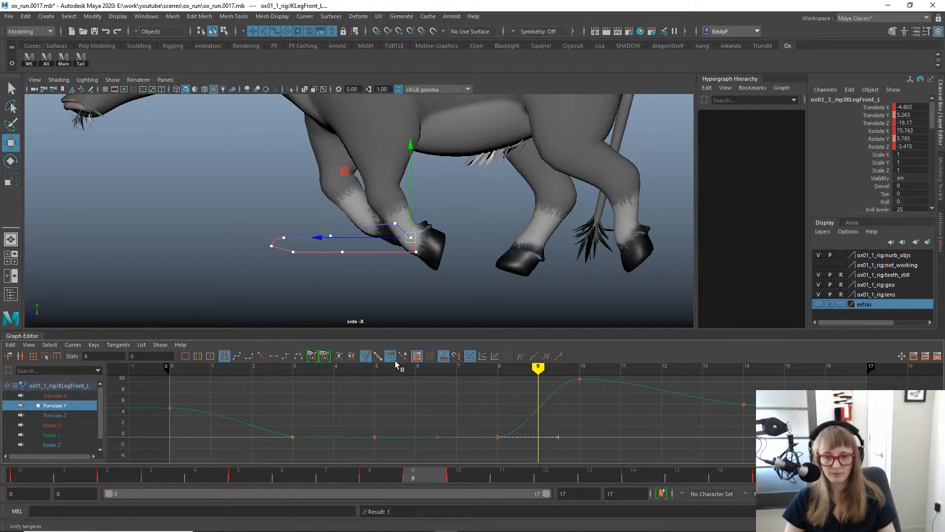
middle_click_drag(631, 437, 627, 424)
key("q")
left_click_drag(204, 478, 707, 376)
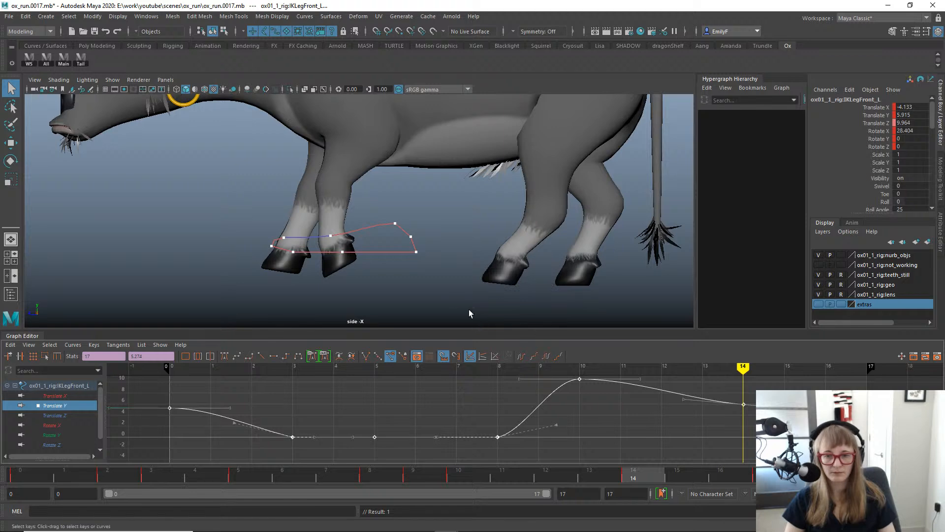
Show the viewport grid and lower the Translate Y key at frame 14 to about 5.3.
key("w")
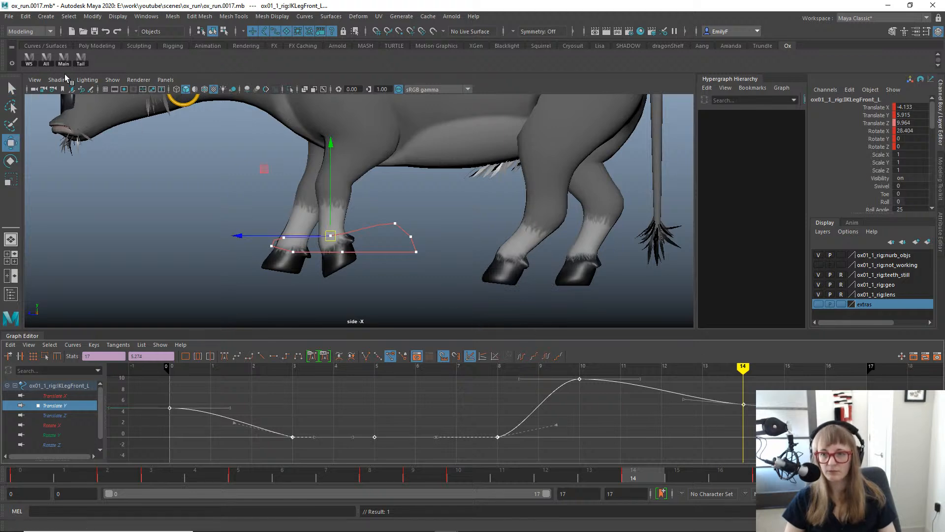
left_click(104, 89)
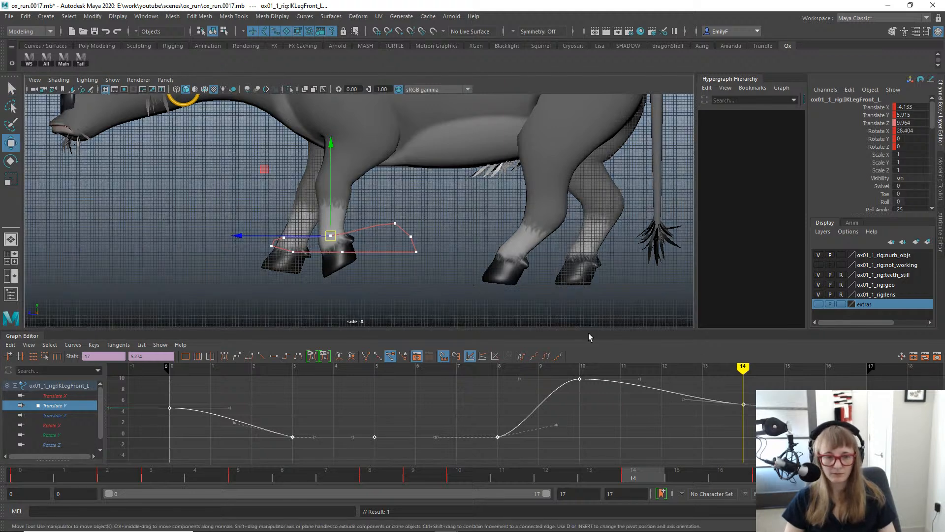
left_click_drag(729, 387, 760, 418)
middle_click_drag(739, 412, 737, 422, "shift")
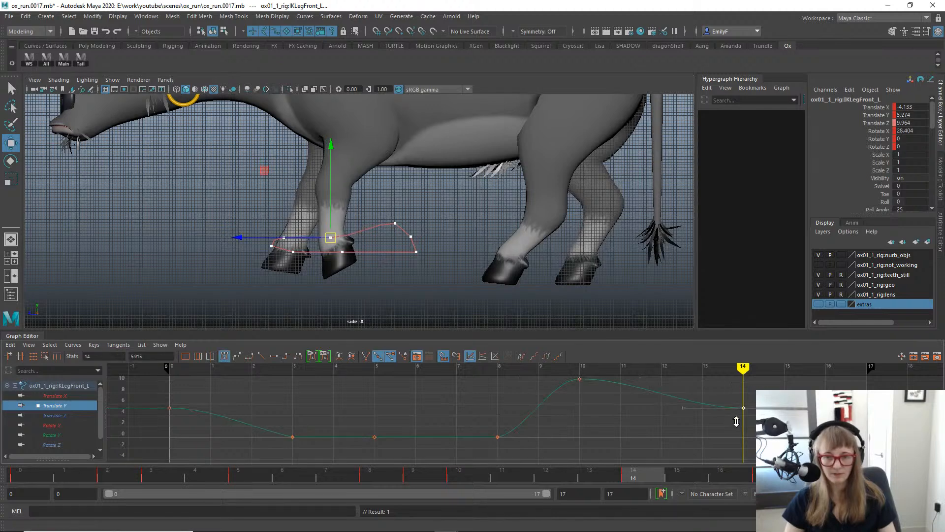
key("q")
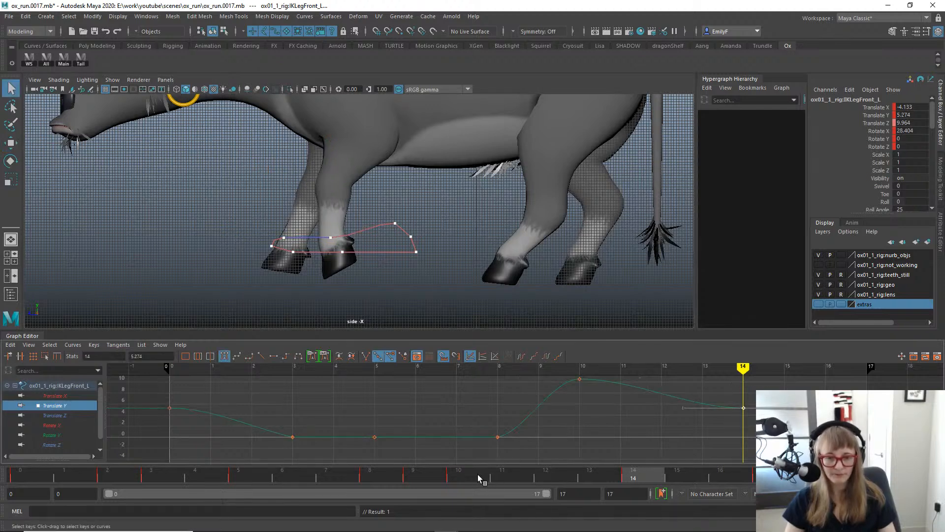
Raise the Translate Y keys at frames 0 and 17 together to about 6.2 and play the cycle.
left_click_drag(478, 474, 761, 471)
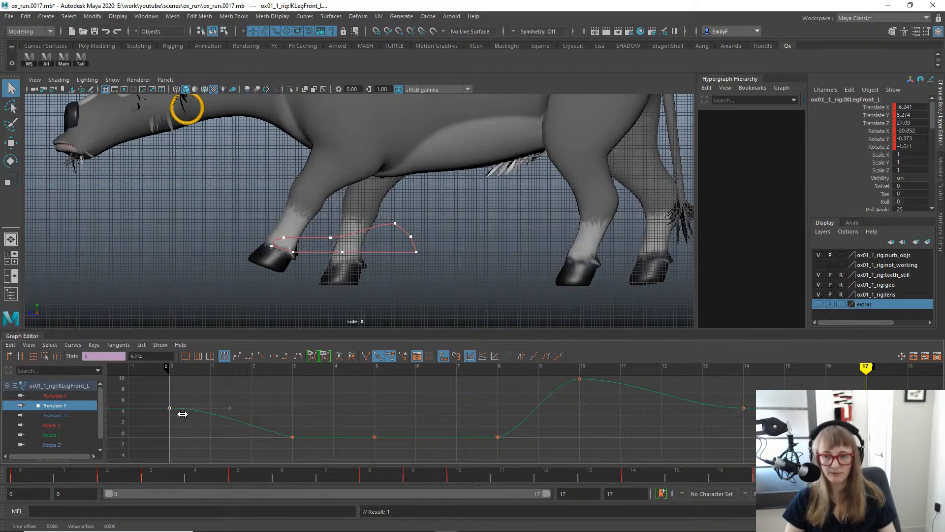
middle_click_drag(167, 427, 169, 413, "shift")
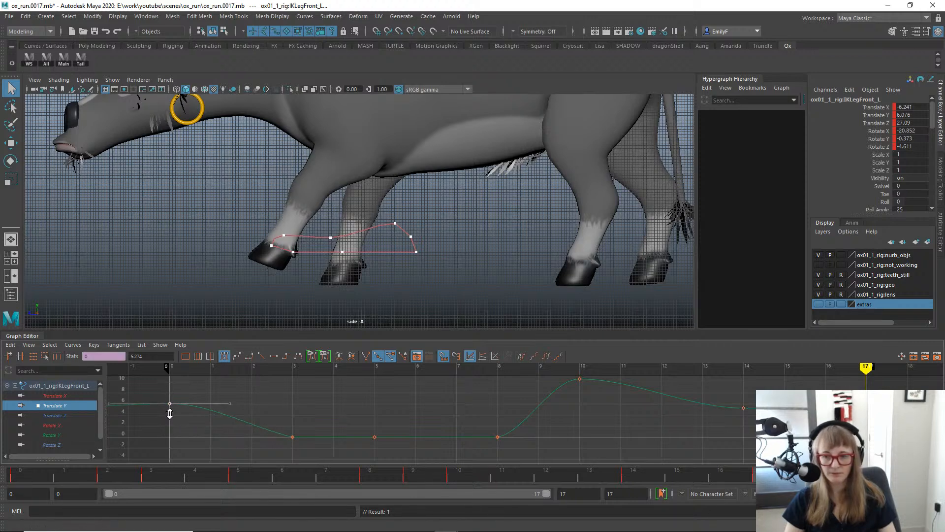
key("alt+v")
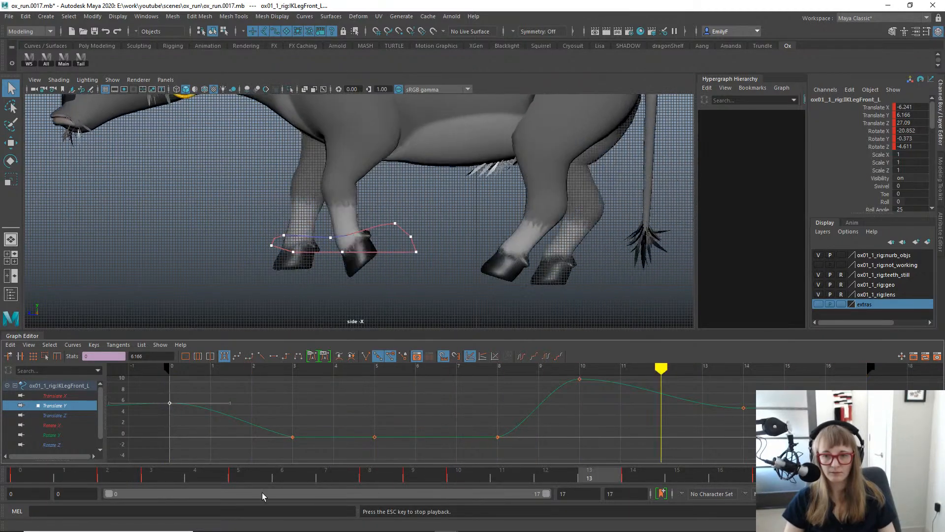
key("alt+v")
Display the Translate Z curve and examine the left front leg's motion trail and frame spacing up close against the grid.
left_click(55, 415)
right_click_drag(426, 433, 432, 403, "alt")
middle_click_drag(432, 402, 395, 402, "alt")
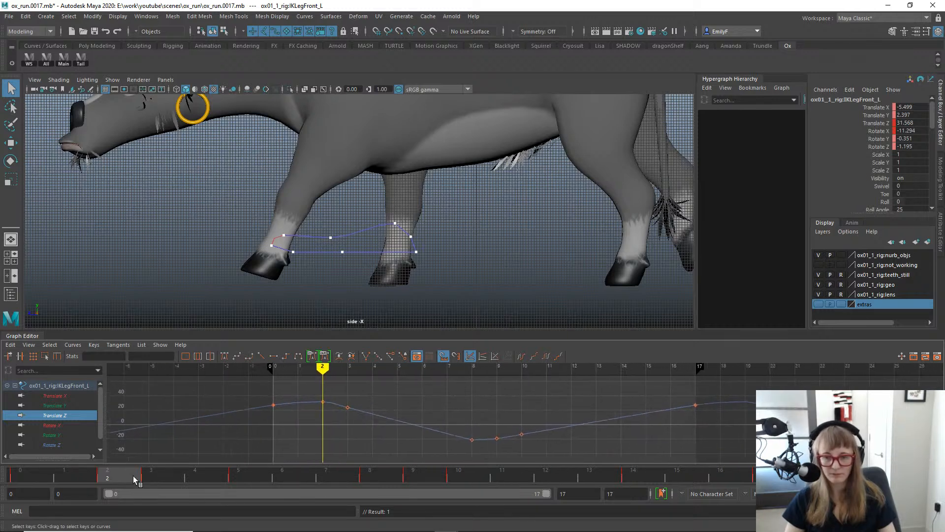
left_click_drag(133, 476, 631, 448)
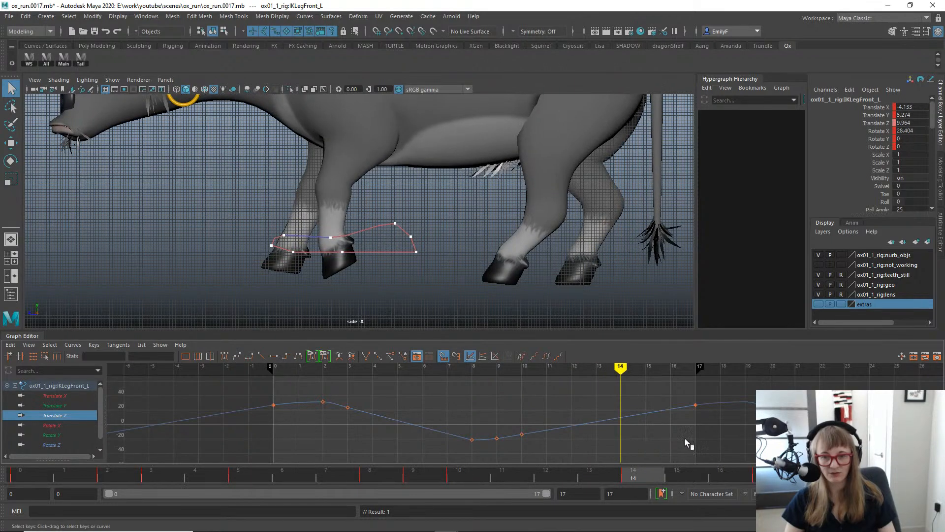
right_click_drag(351, 216, 399, 243, "alt")
middle_click_drag(257, 258, 367, 254, "alt")
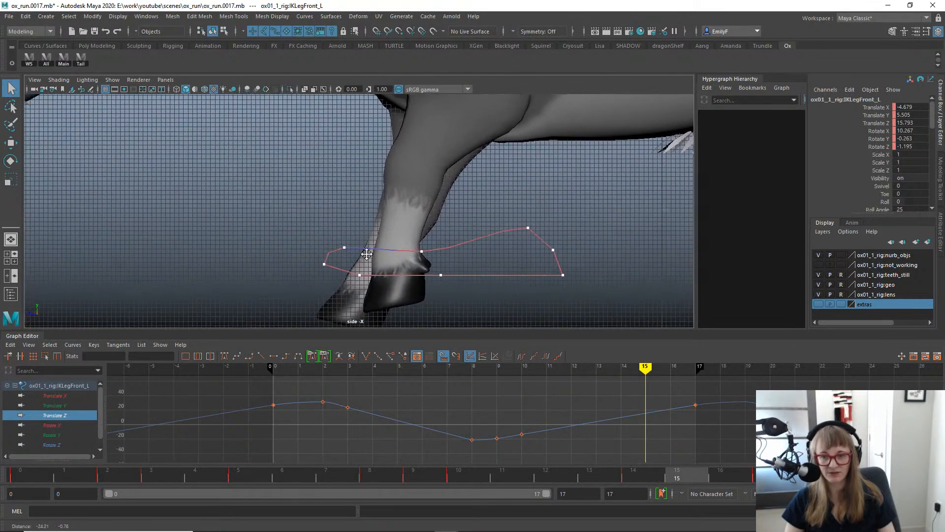
right_click_drag(417, 258, 504, 295, "alt")
middle_click_drag(418, 288, 373, 256, "alt")
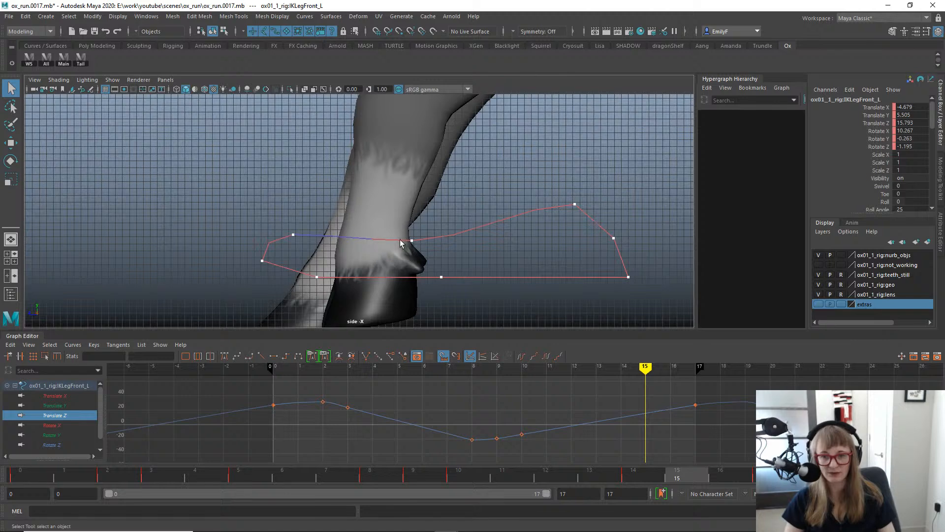
left_click_drag(665, 470, 3, 408)
scroll(121, 220, "down", 3)
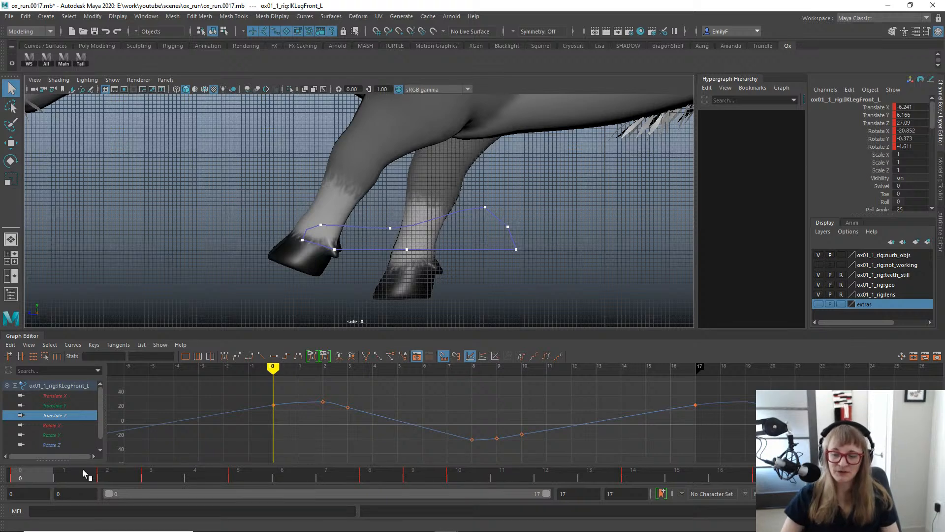
left_click_drag(82, 468, 3, 468)
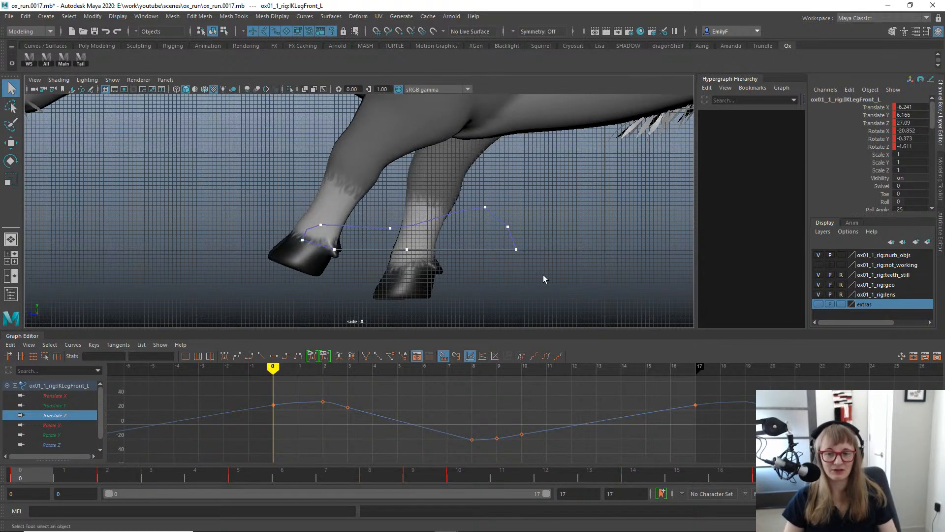
Play the run cycle with the full front leg arc in view.
scroll(542, 279, "down", 5)
key("alt+v")
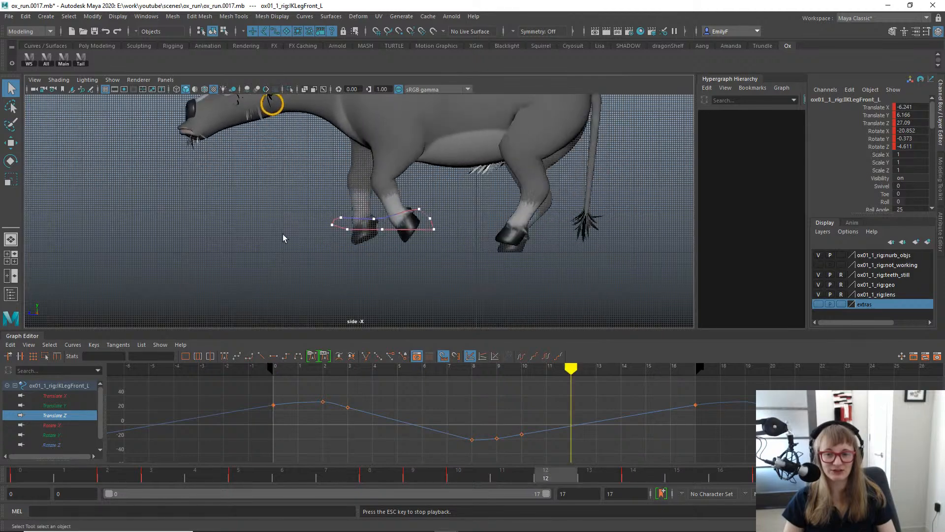
right_click_drag(283, 237, 457, 210, "alt")
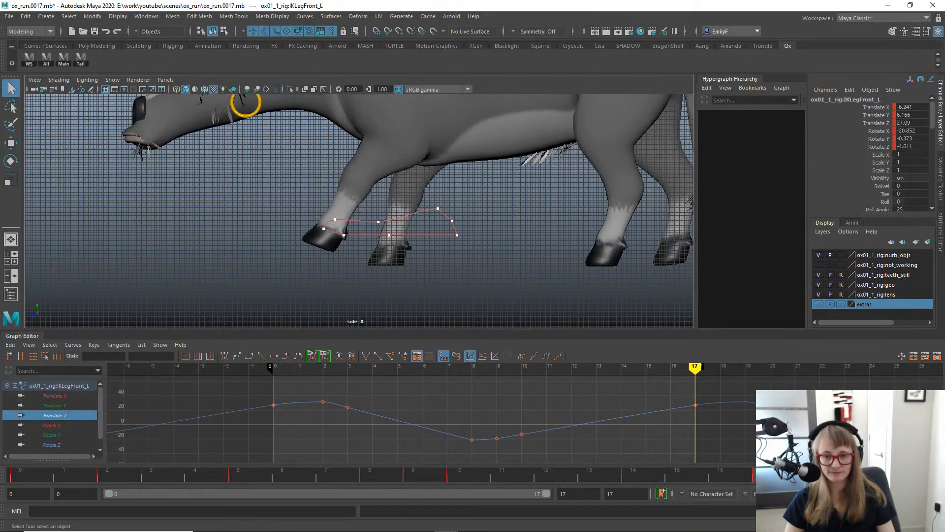
Try to nudge the left front leg IK's Translate Z key at frame 2 upward in the Graph Editor.
left_click_drag(466, 470, 129, 427)
middle_click_drag(348, 396, 422, 379, "alt")
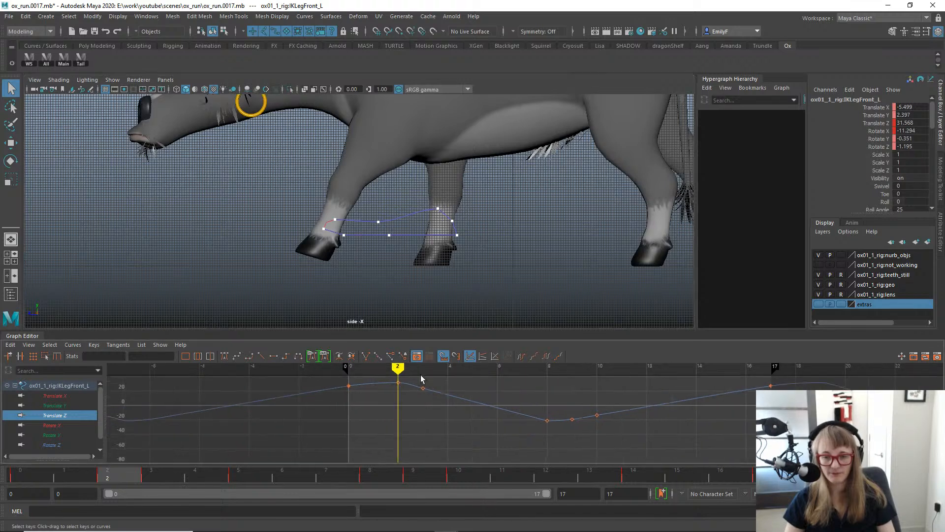
right_click_drag(334, 400, 394, 401, "alt+shift")
middle_click_drag(394, 401, 519, 436, "alt")
left_click_drag(349, 410, 344, 428)
key("w")
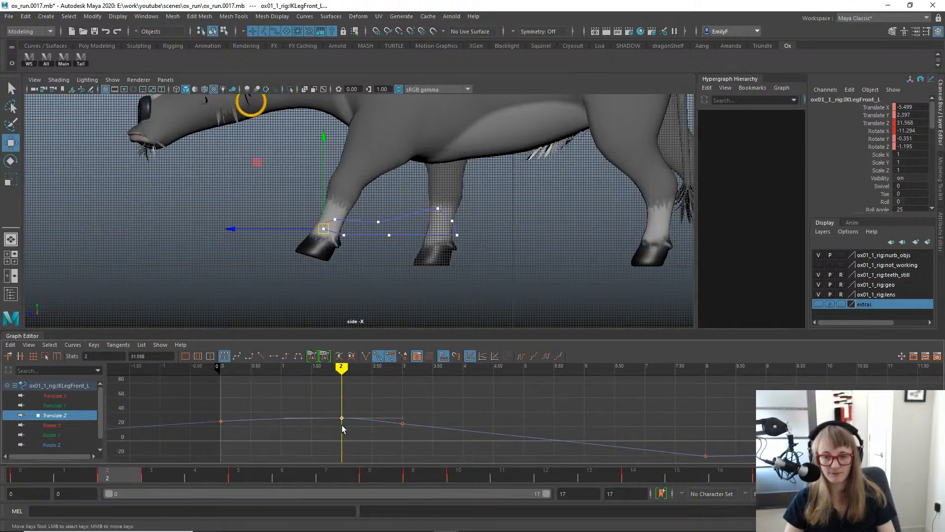
middle_click_drag(337, 414, 340, 413, "shift")
key("ctrl+z")
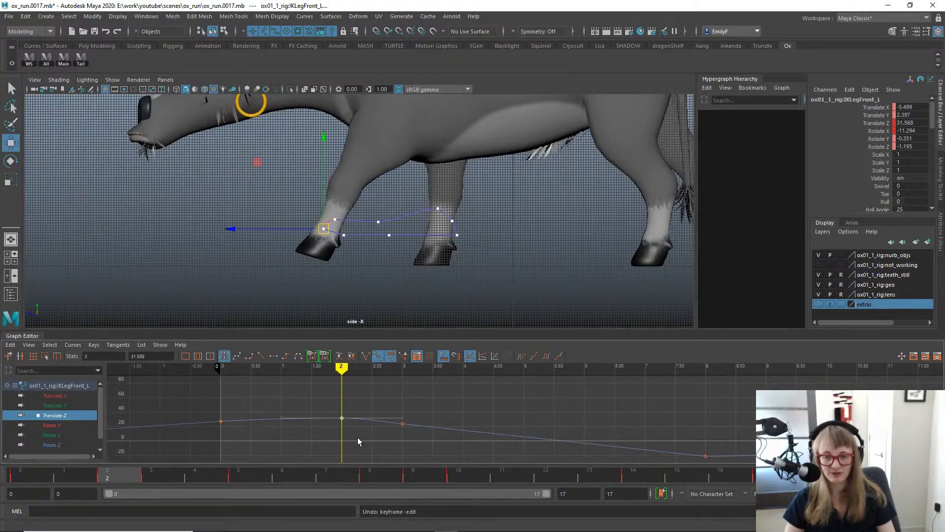
At frame 2, push the left front leg IK forward to Translate Z 32.348, Translate Y 2.202 and rotate it to Rotate X -17.893.
left_click_drag(105, 476, 132, 477)
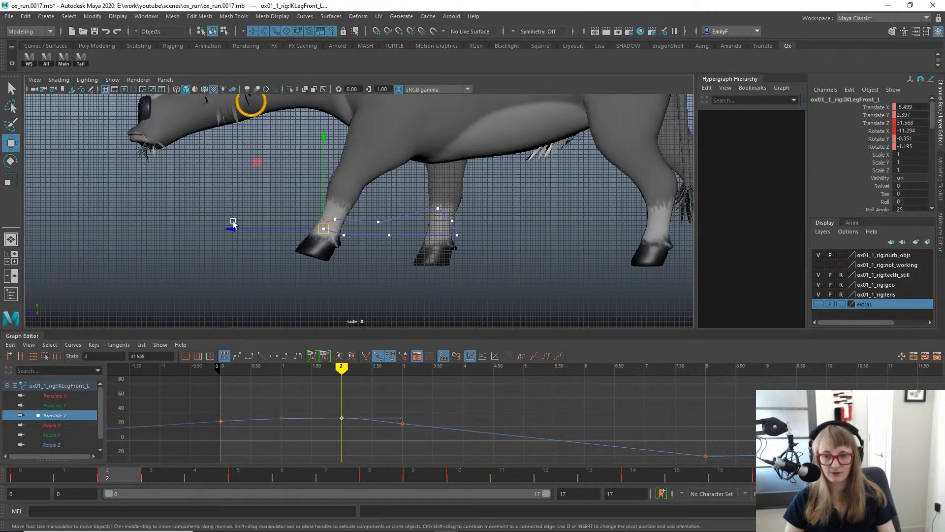
key("ctrl+z")
left_click_drag(230, 228, 227, 227)
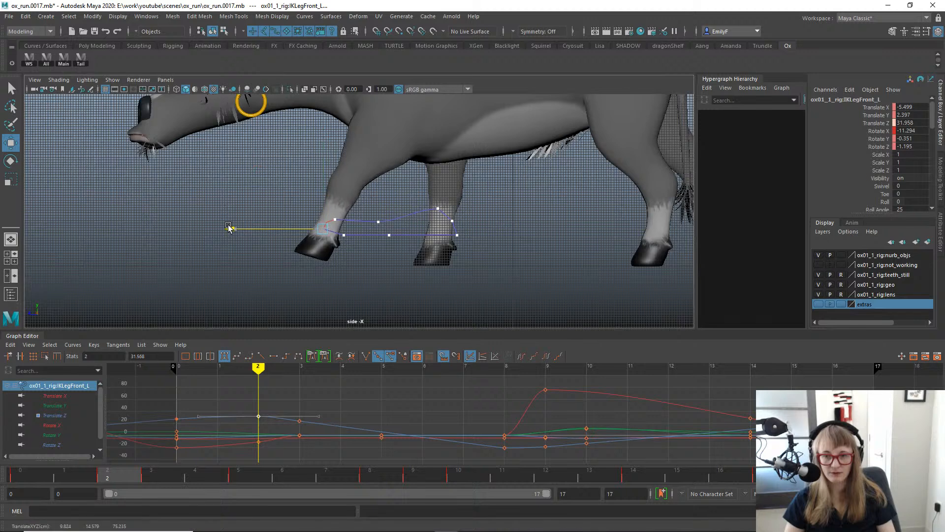
key("e")
left_click_drag(407, 208, 405, 215)
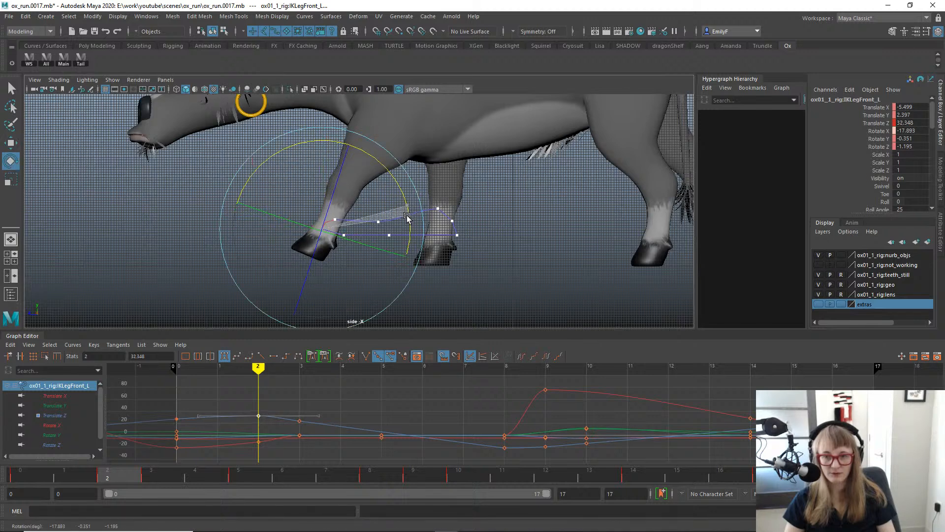
key("w")
left_click_drag(318, 181, 319, 181)
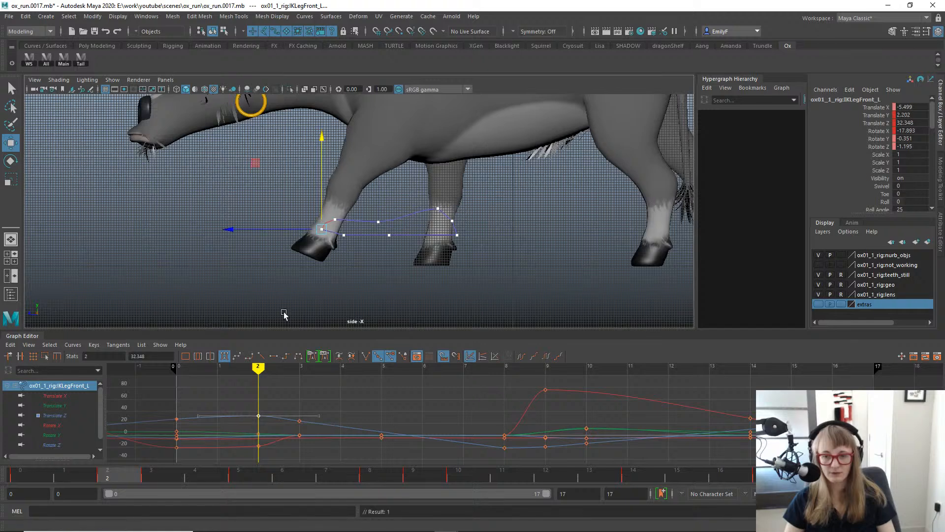
Select the left front heel roll control and set its Rotate X to 0 at frame 4.
mouse_move(127, 472)
left_mouse_down()
mouse_move(191, 482)
mouse_move(119, 476)
mouse_move(206, 478)
left_mouse_up()
scroll(401, 305, "up", 3)
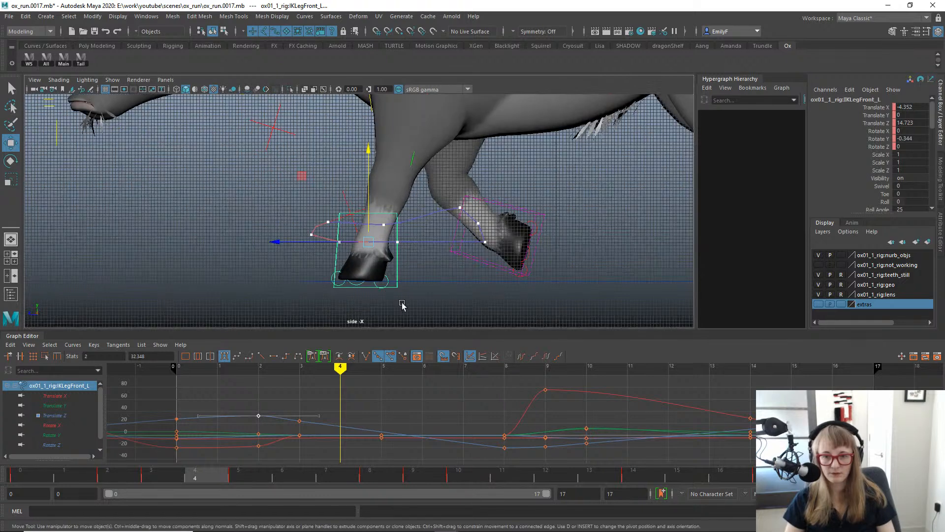
key("q")
left_click(387, 286)
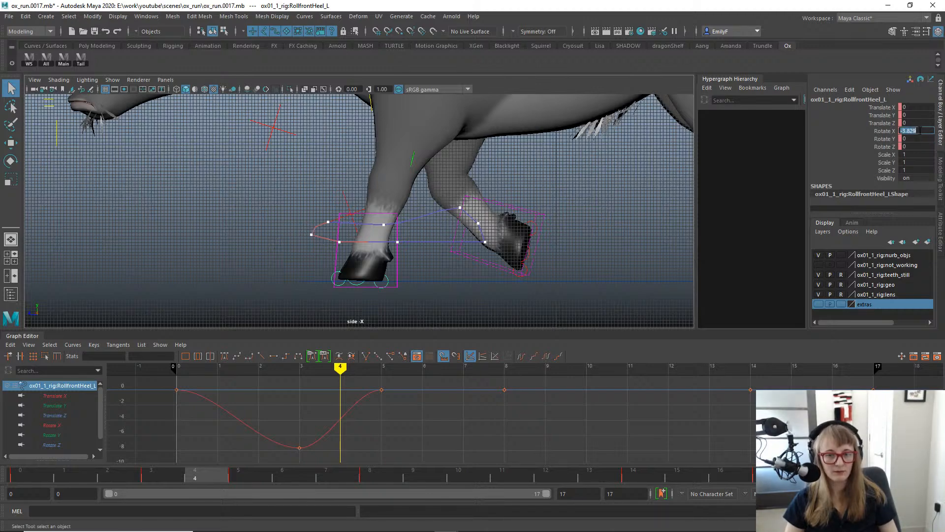
type("0")
key("Return")
key("alt+1")
scroll(548, 217, "down", 5)
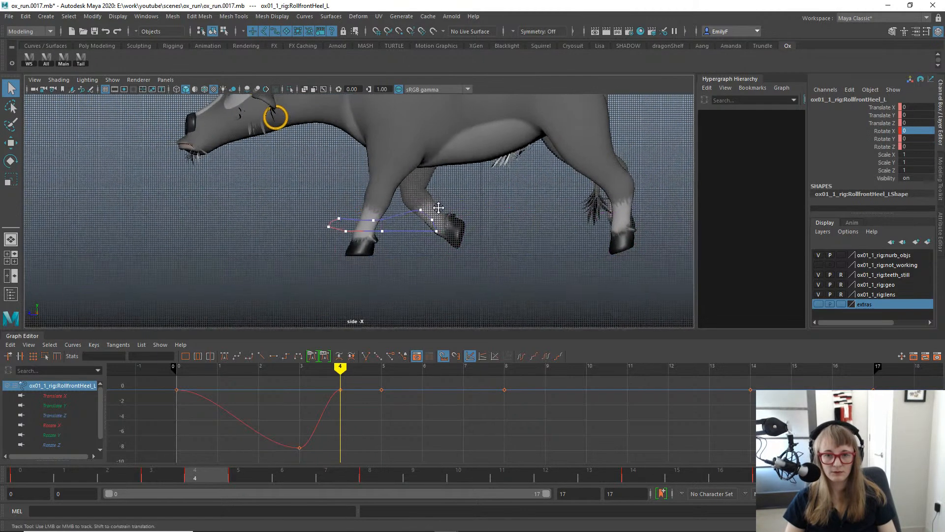
Set the left front heel roll control's Rotate X to 0 at frame 2.
middle_click_drag(548, 216, 516, 242, "alt")
left_click_drag(197, 477, 117, 463)
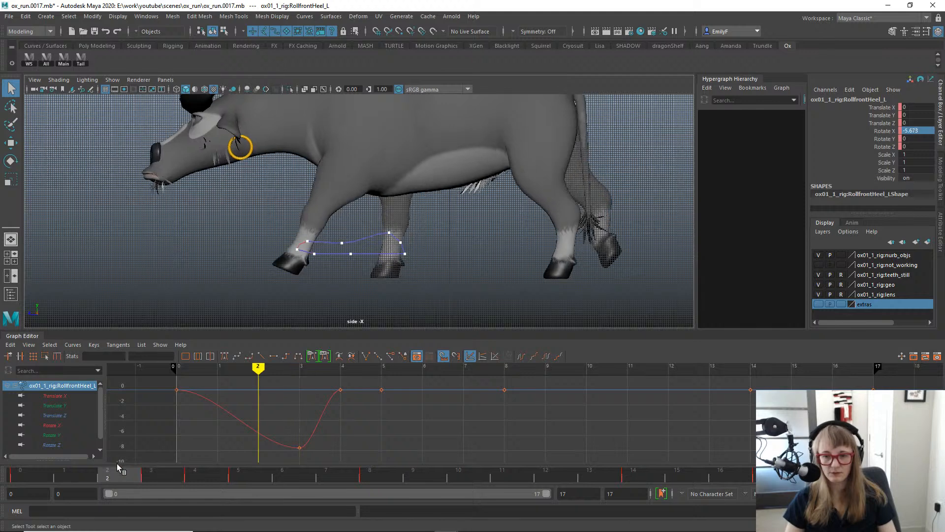
type("0")
key("Return")
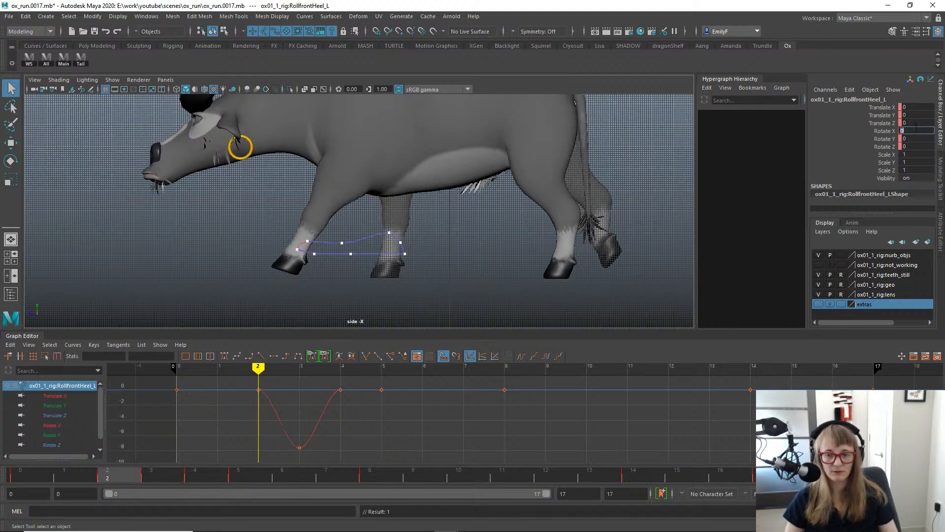
Play the run cycle from the side and switch the viewport to the front view.
key("alt+v")
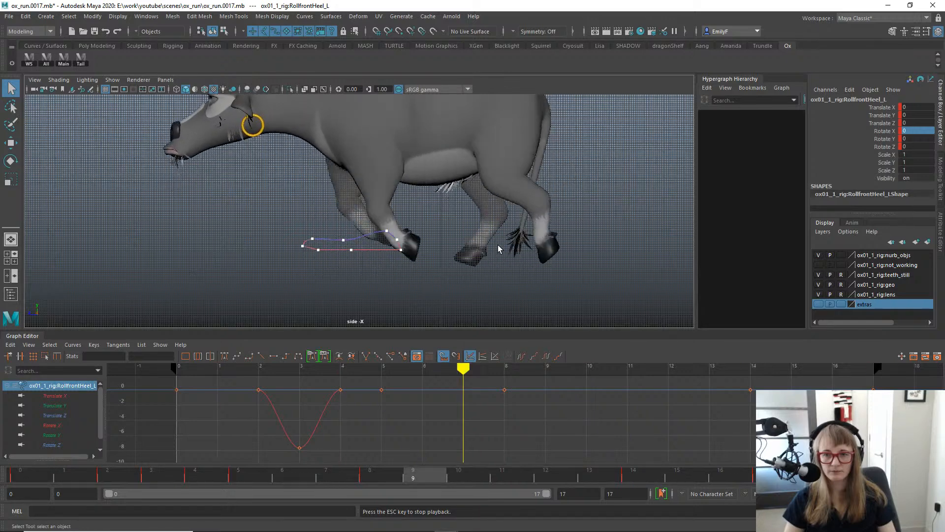
key("space")
left_click_drag(490, 219, 476, 244)
key("Escape")
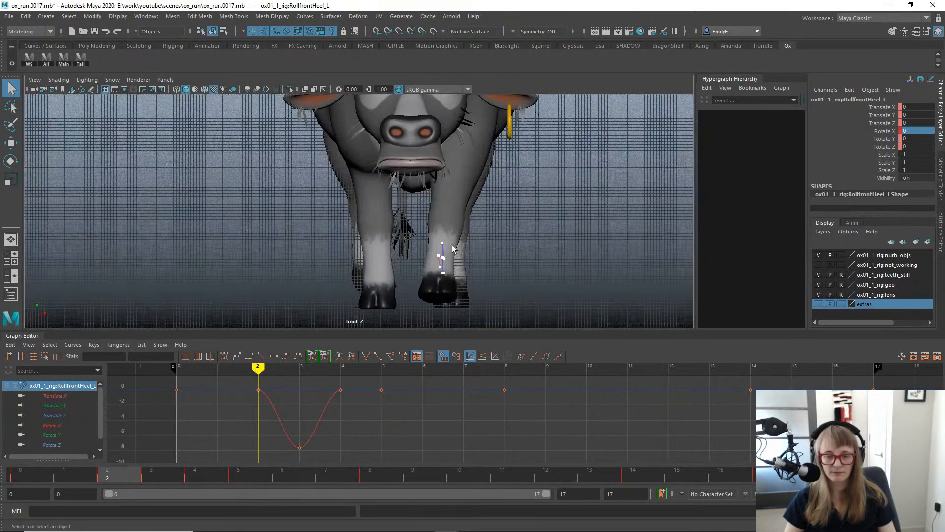
Copy the left front leg IK's frame 8 Translate X value of -4.602 to its keys at frames 9 and 5.
left_click(468, 243)
key("w")
key("f")
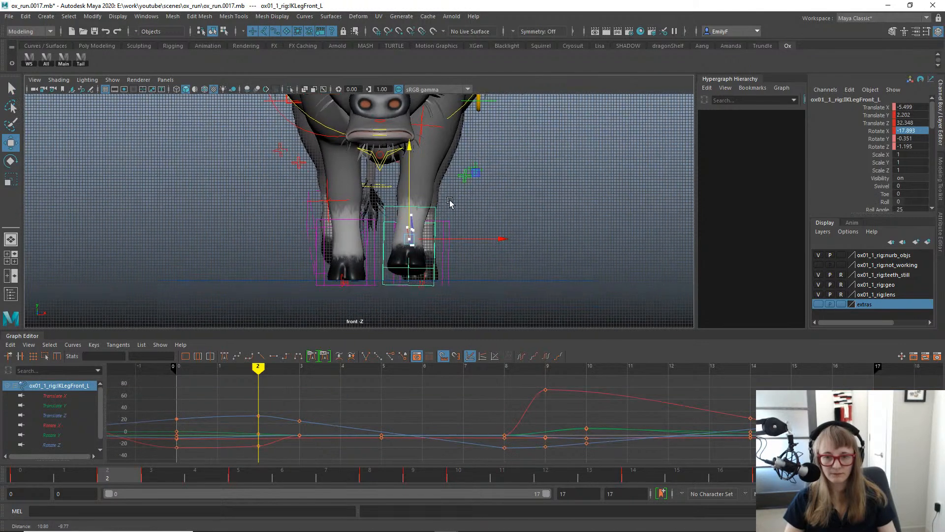
left_click(52, 395)
left_click_drag(20, 479, 413, 447)
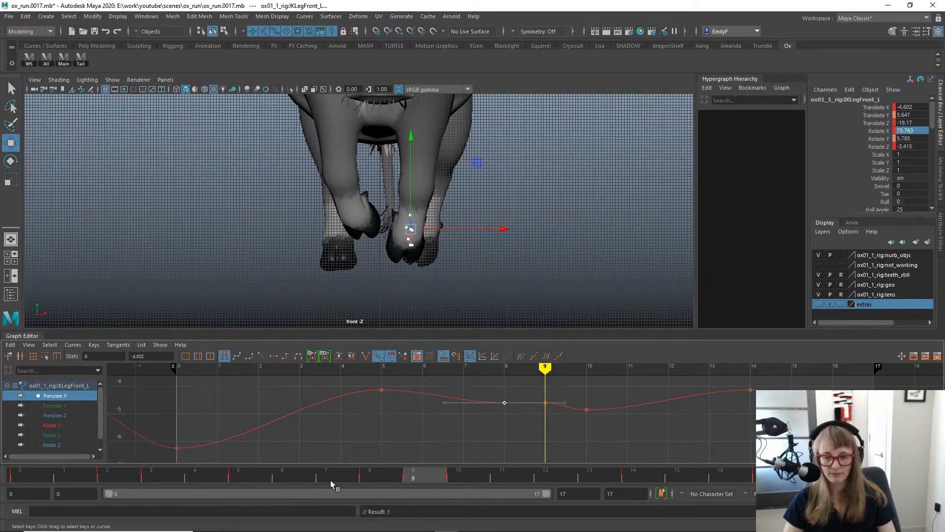
left_click_drag(331, 480, 471, 441)
key("ctrl+v")
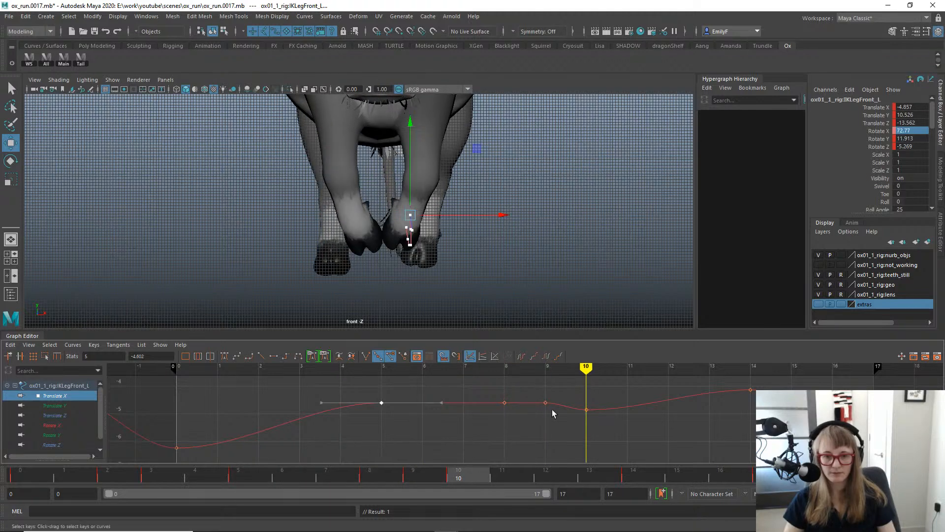
Raise the left front leg IK's Translate X key at frame 10 to about -4.4 and scrub through the cycle.
middle_click_drag(599, 410, 604, 398)
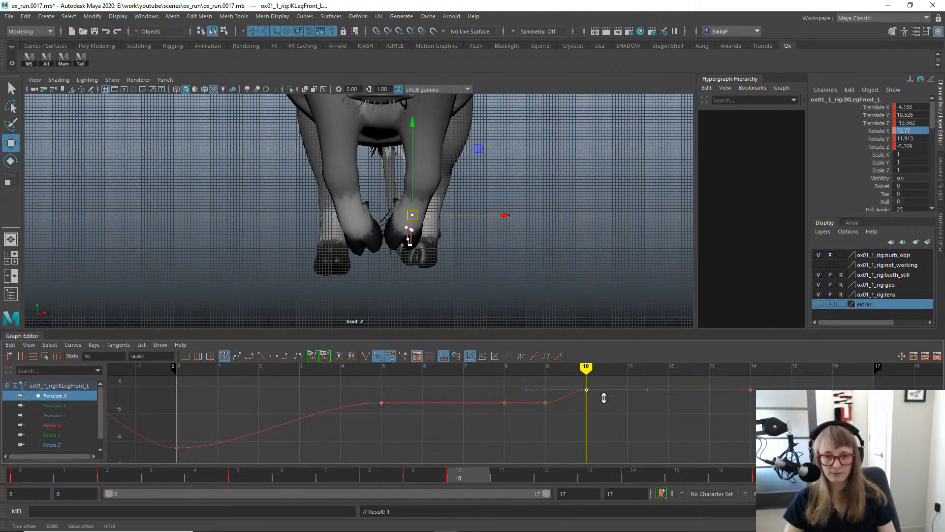
key("q")
left_click_drag(297, 477, 760, 447)
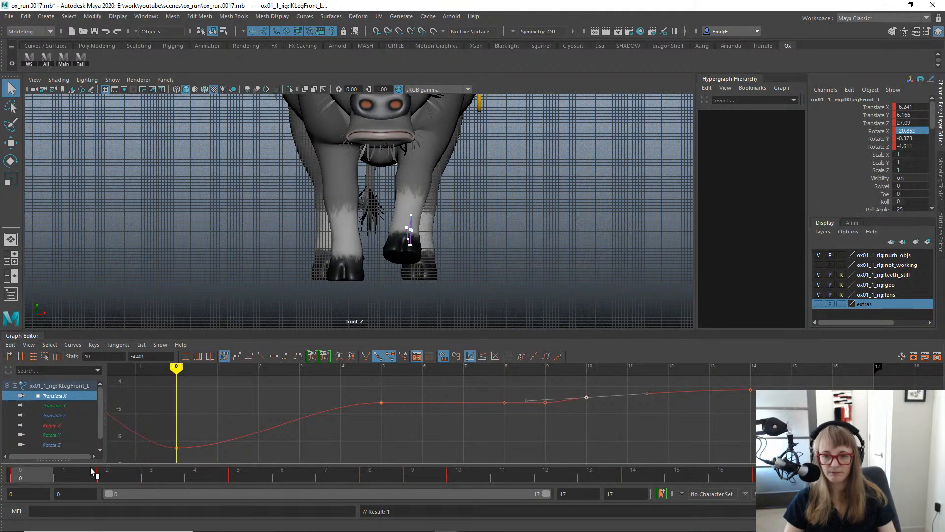
Move the left front leg IK's Translate X key from frame 5 to frame 3, keeping -4.602, and play the cycle.
left_click_drag(92, 471, 166, 431)
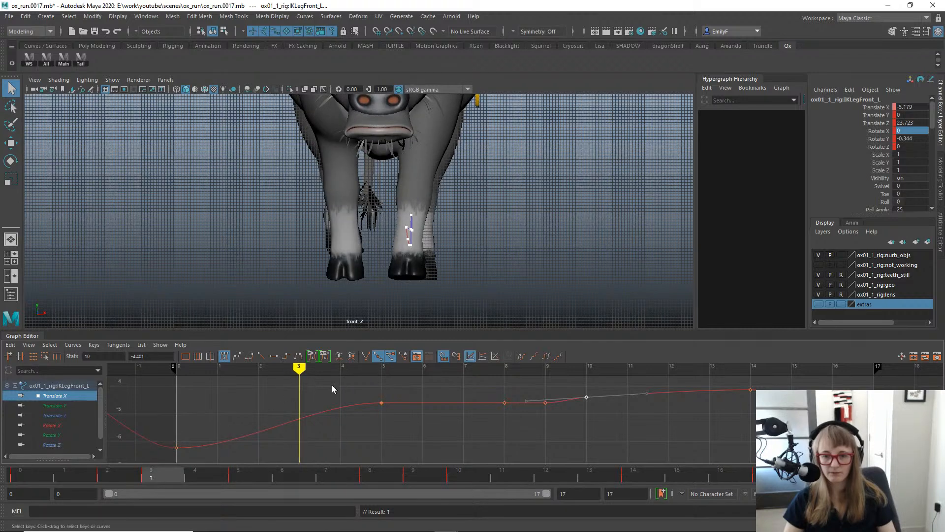
left_click_drag(332, 385, 402, 436)
key("w")
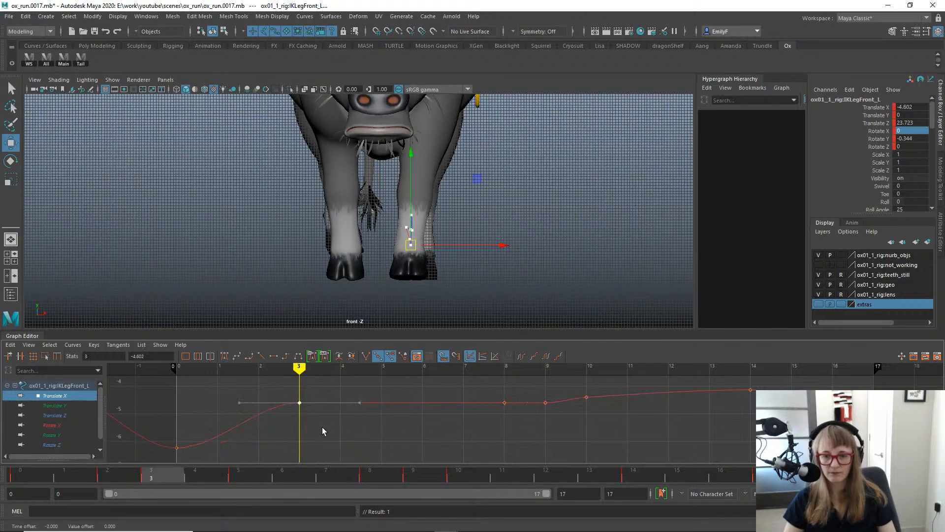
key("q")
key("alt+v")
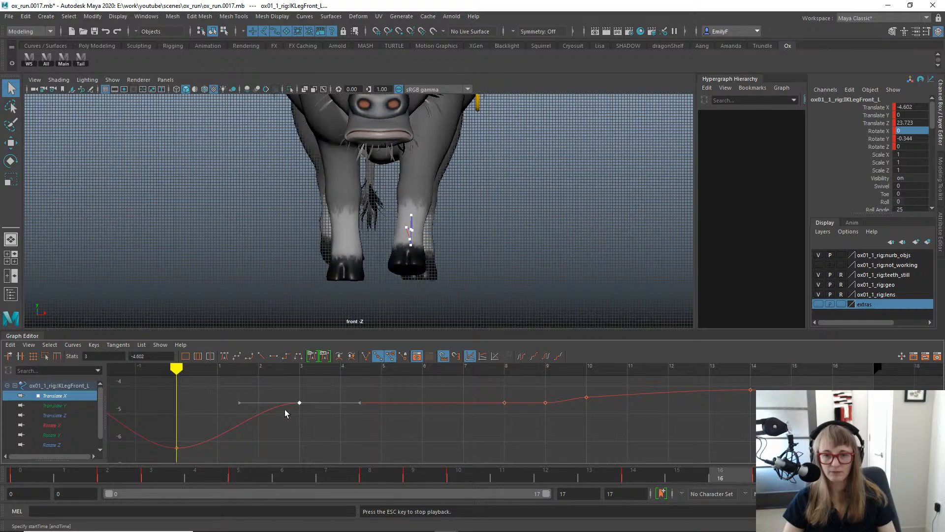
key("Escape")
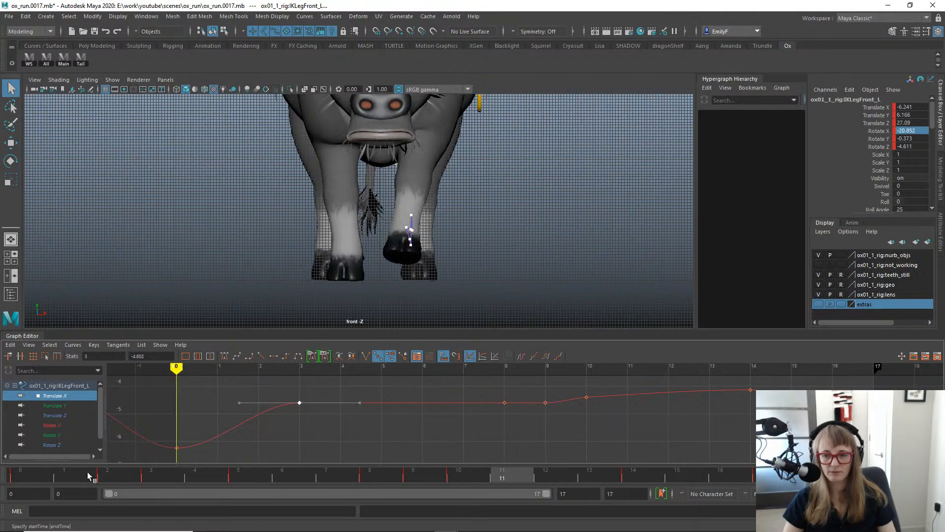
At frame 11, move the left front leg IK inward to Translate X -6.876.
left_click_drag(90, 476, 520, 424)
key("w")
left_click_drag(493, 219, 488, 221)
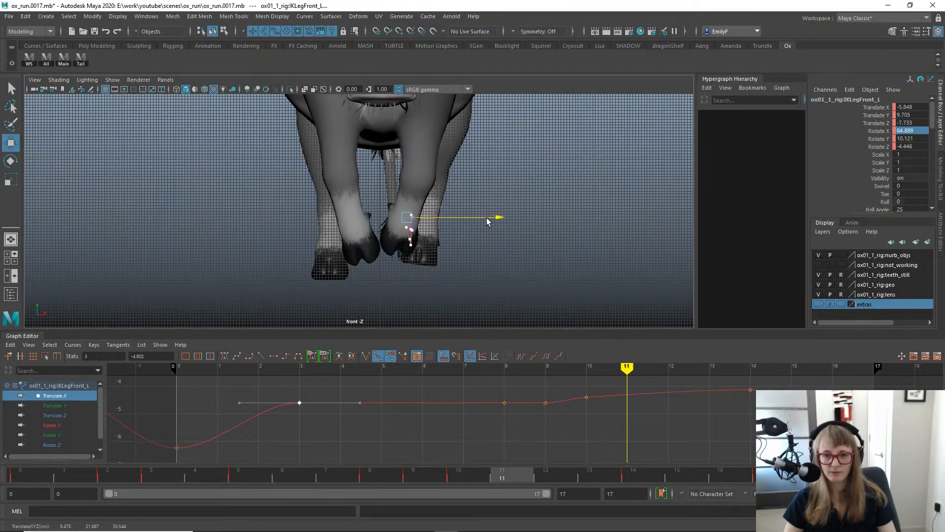
Delete the left front leg IK's Translate X keys at frames 10 and 14.
left_click_drag(608, 427, 574, 389)
key("Delete")
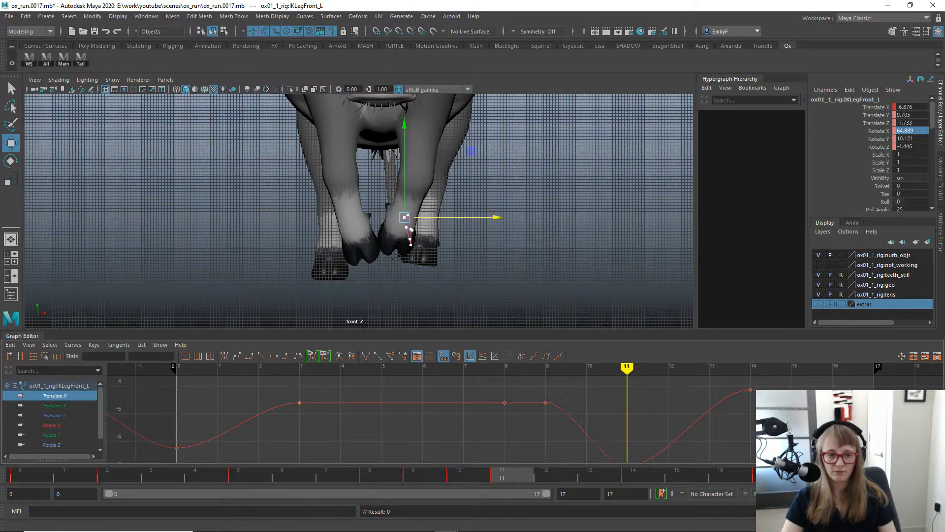
left_click_drag(731, 391, 732, 426)
key("Delete")
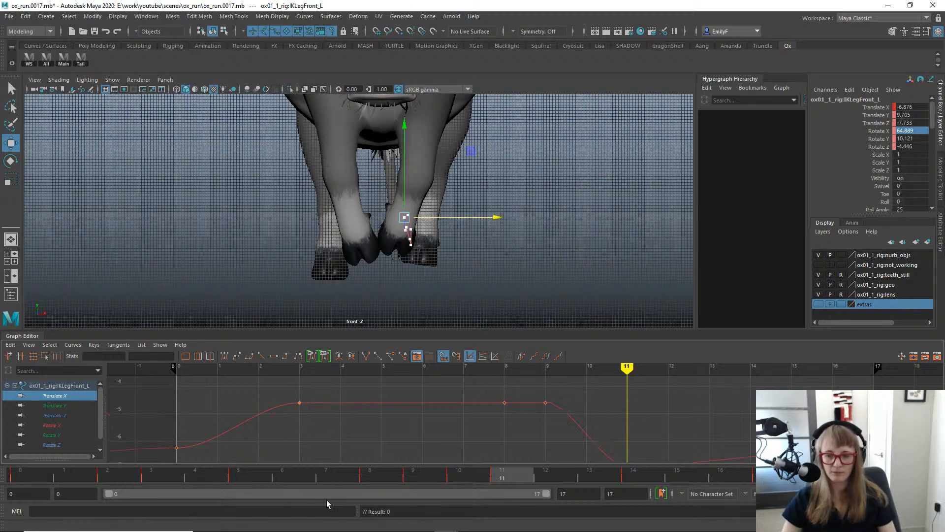
At frame 14, delete the Rotate Z key and rotate the left front leg IK to Rotate Z -11.11 and Rotate Y 3.439.
left_click_drag(475, 471, 589, 471)
key("alt+period")
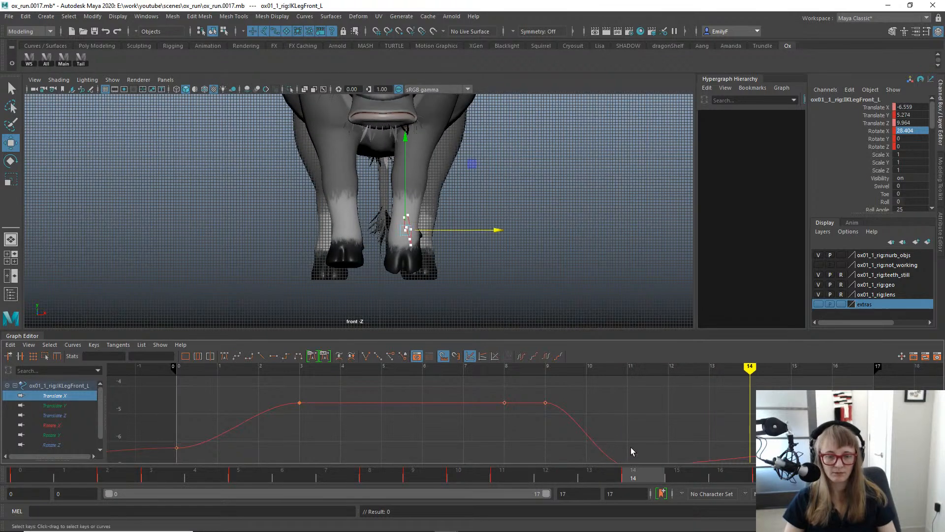
key("e")
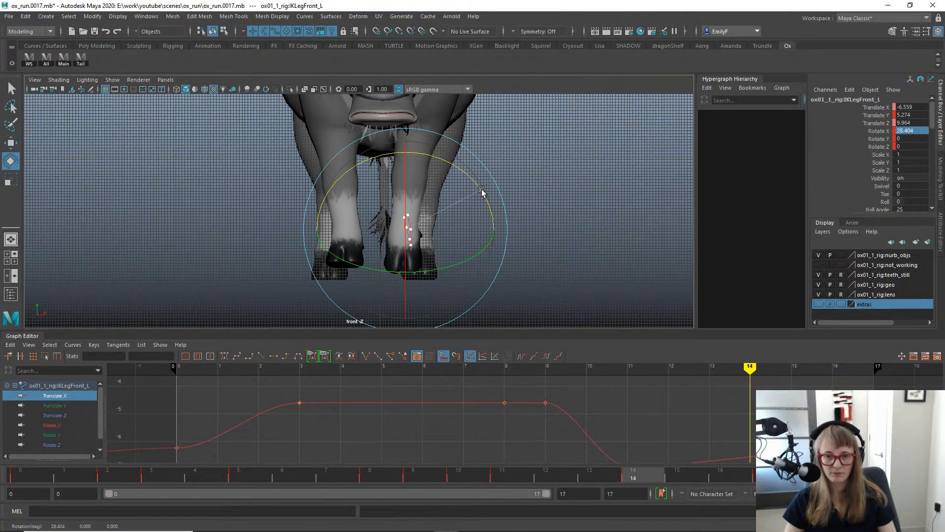
left_click_drag(481, 192, 485, 194)
key("ctrl+z")
left_click(51, 444)
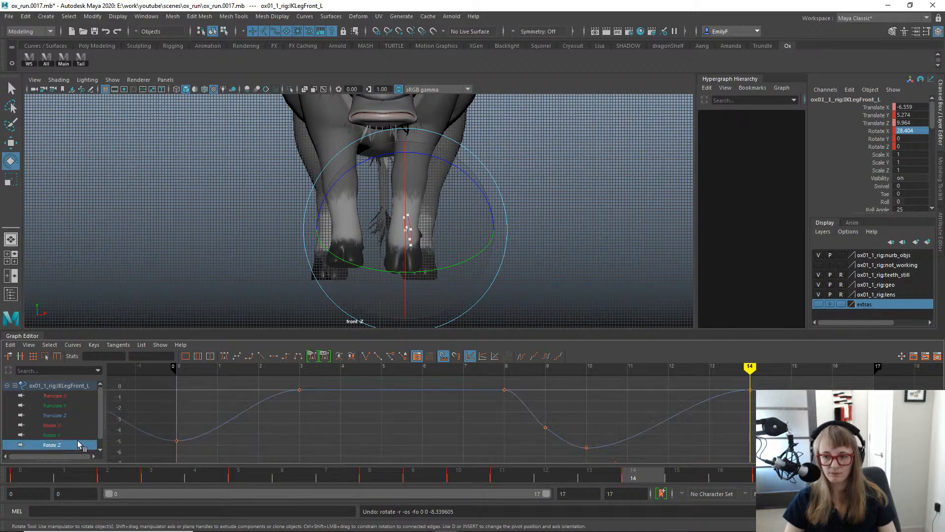
key("Delete")
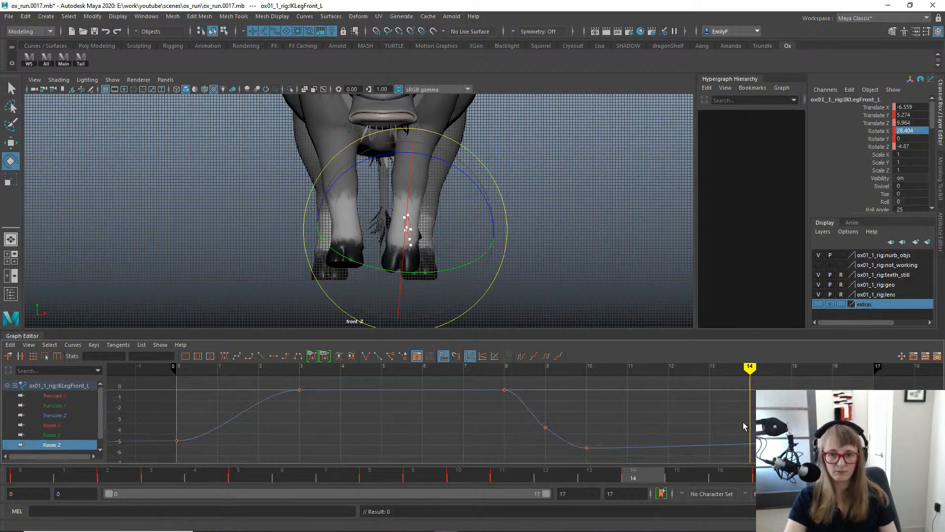
left_click_drag(483, 190, 449, 274)
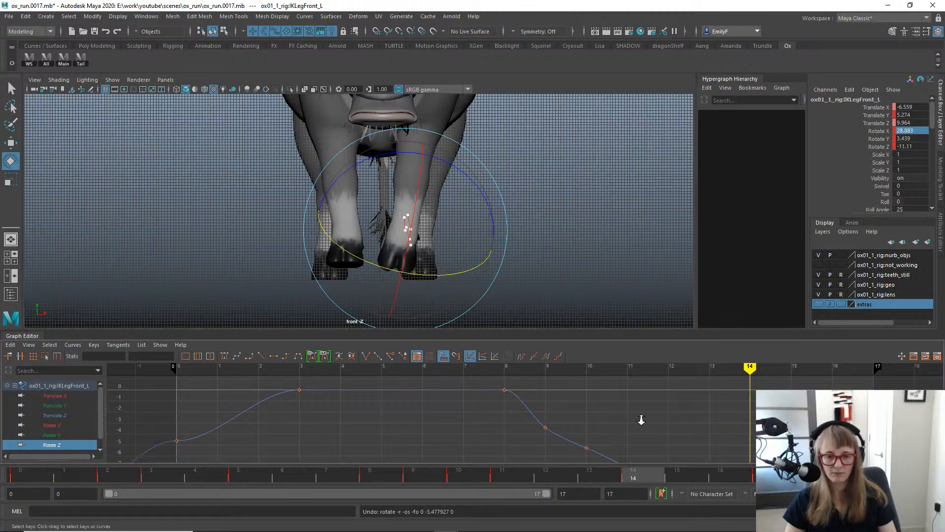
Delete the left front leg IK's Rotate Z keys at frames 9 and 10.
right_click_drag(645, 421, 628, 380, "alt")
mouse_move(618, 423)
right_mouse_down("alt")
mouse_move(637, 414)
mouse_move(605, 411)
right_mouse_up("alt")
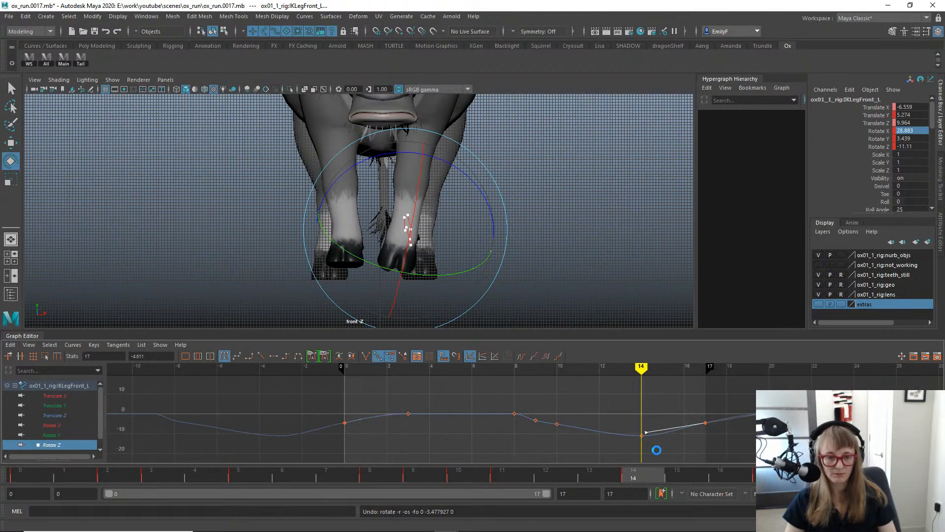
left_click_drag(530, 394, 531, 393)
key("Delete")
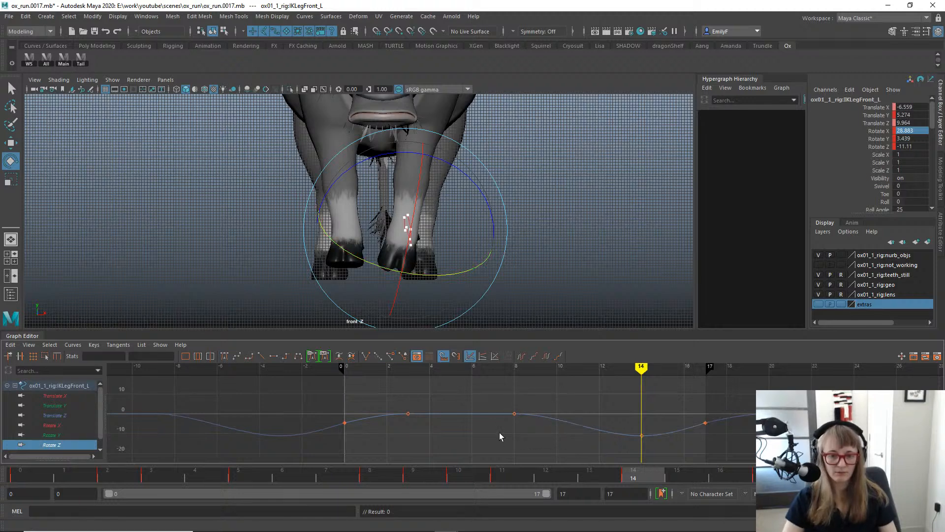
Play the cycle from the front and scrub through its frames to examine the left front leg's swing.
key("alt+v")
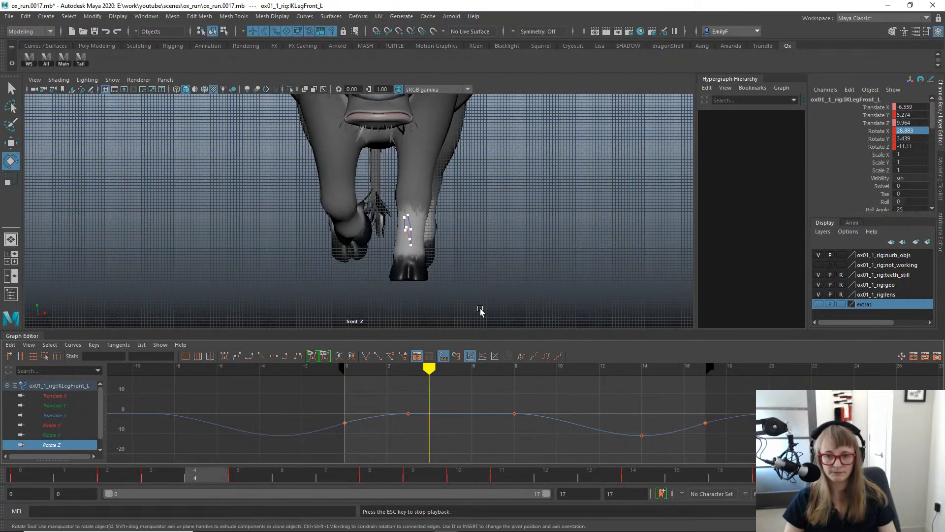
key("Escape")
mouse_move(110, 479)
left_mouse_down()
mouse_move(69, 477)
mouse_move(383, 457)
mouse_move(615, 398)
left_mouse_up()
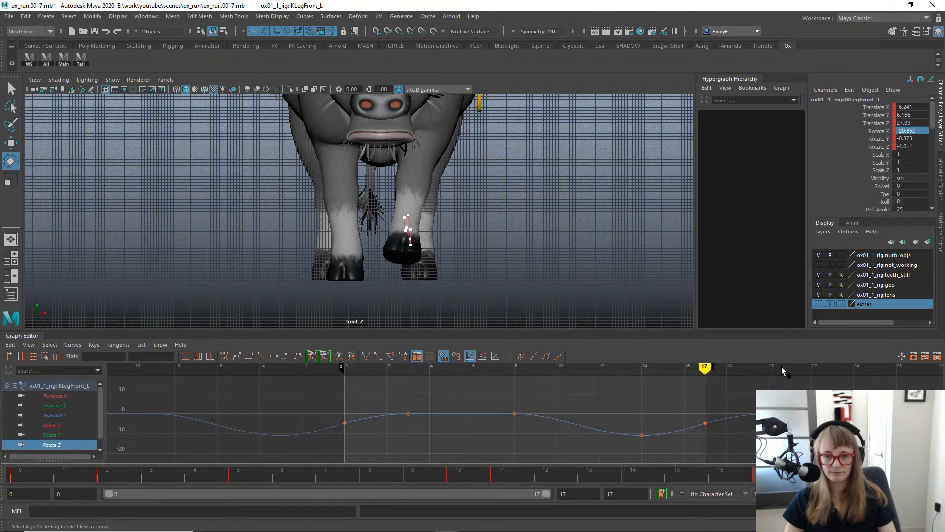
left_click_drag(524, 367, 449, 385)
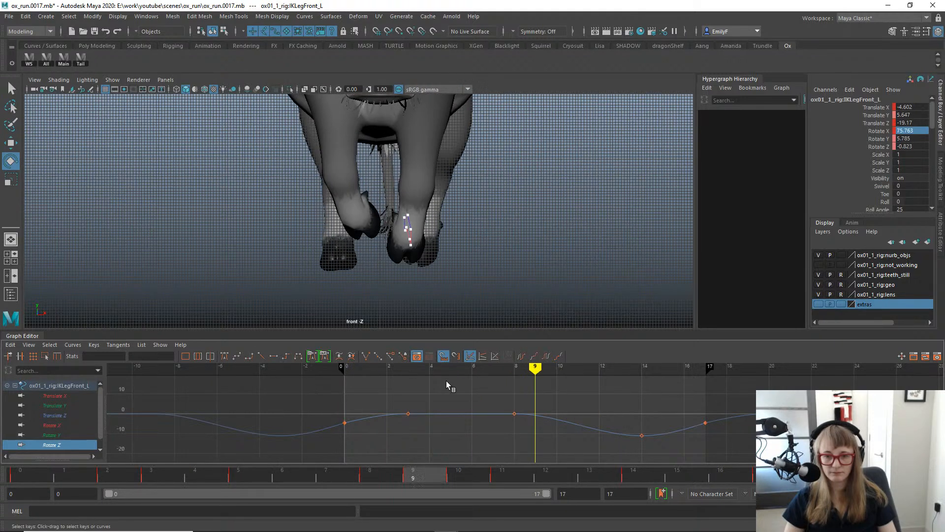
Delete the left front leg IK's Translate X key at frame 9, move its frame 11 key to frame 12, and play the result.
key("q")
left_click(74, 395)
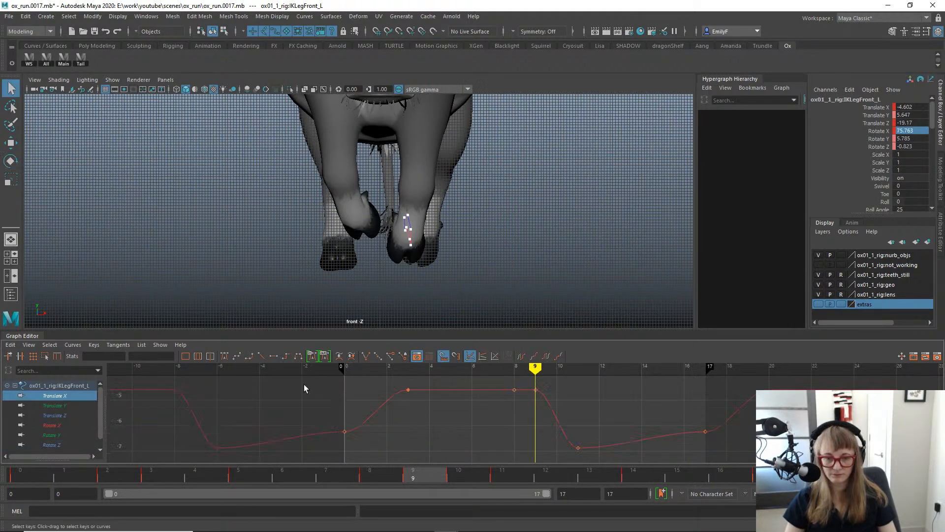
right_click_drag(497, 428, 545, 418, "alt")
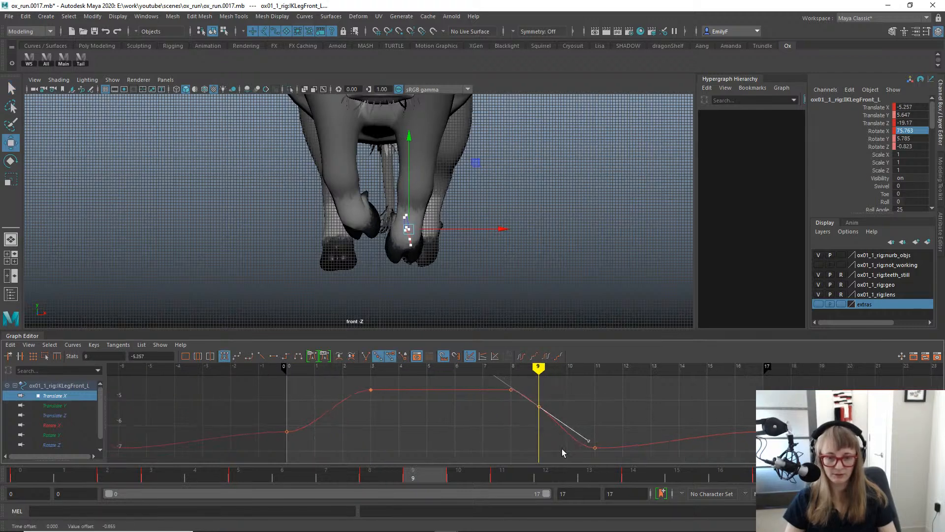
left_click_drag(361, 475, 504, 463)
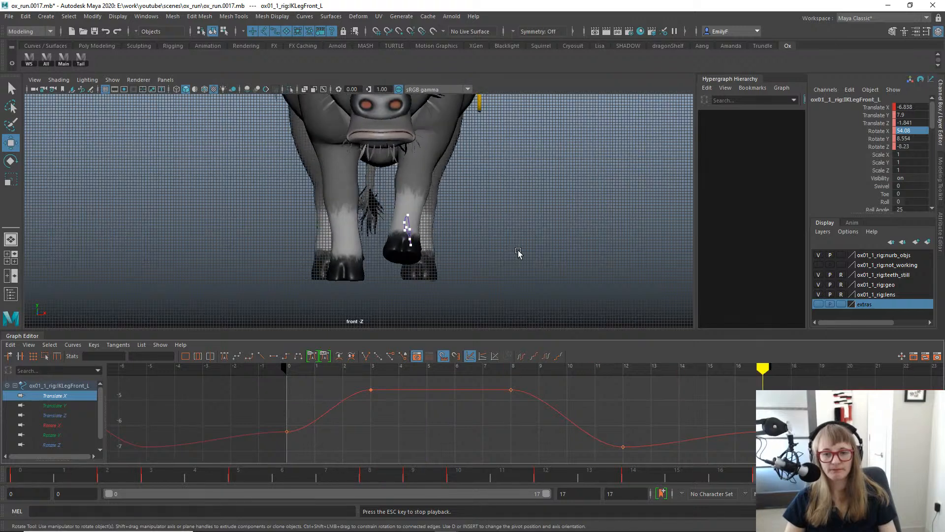
key("Escape")
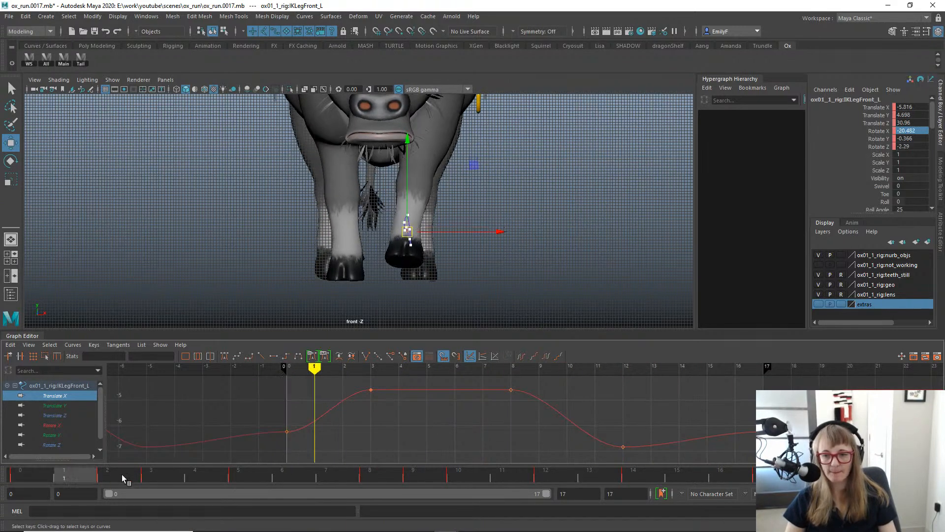
left_click_drag(122, 474, 379, 454)
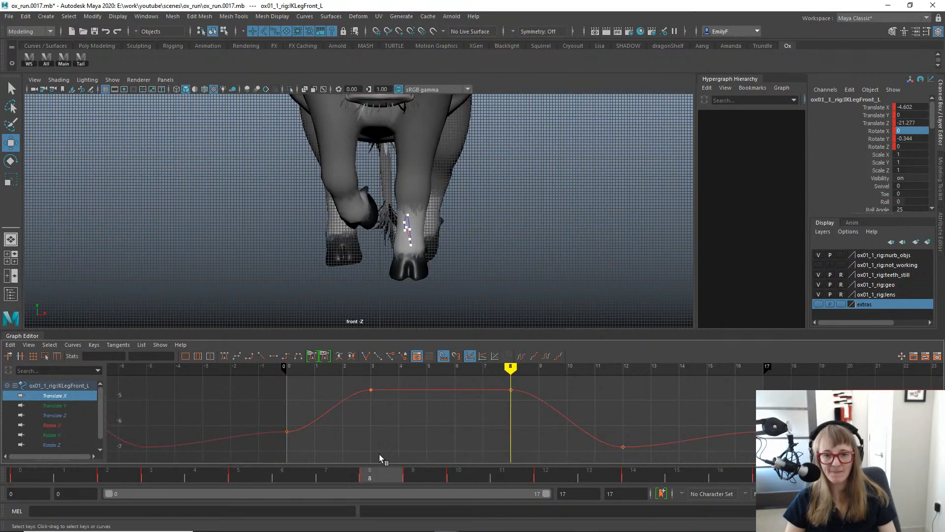
Move the left front leg IK's peak Rotate Y key from frame 10 to 12 and delete the frame 14 key.
key("alt+comma")
key("e")
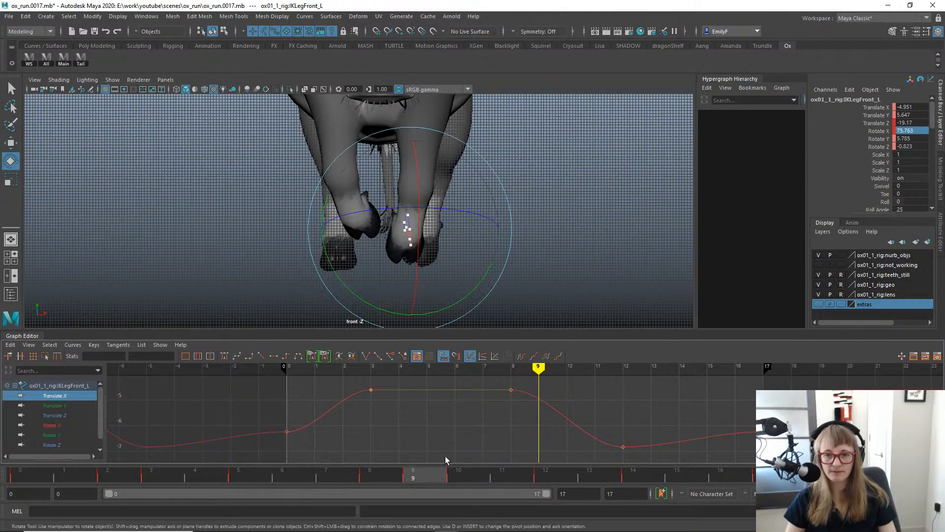
left_click(60, 447)
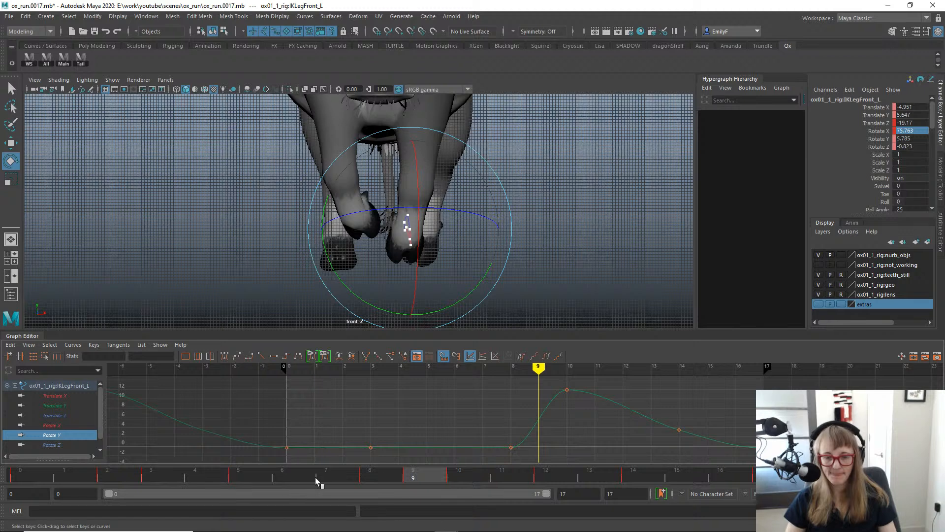
left_click_drag(521, 376, 620, 404)
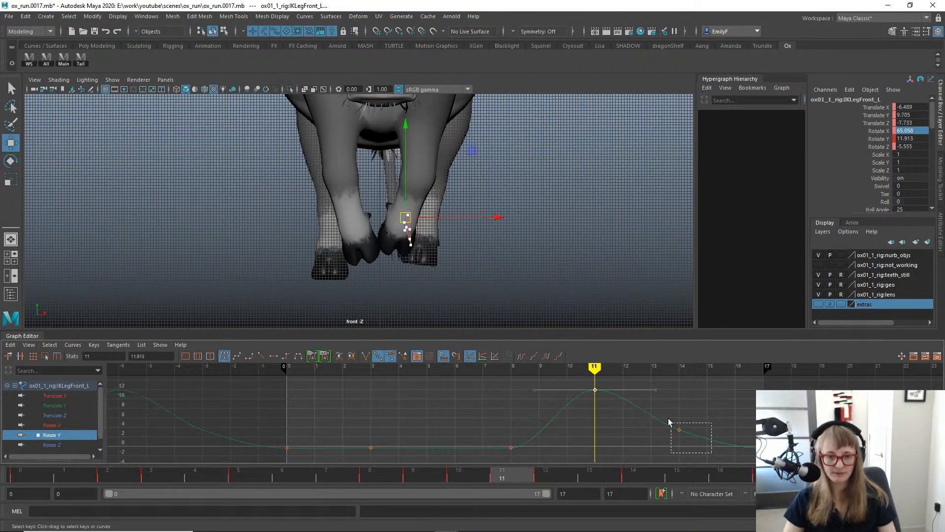
left_click_drag(380, 476, 551, 451)
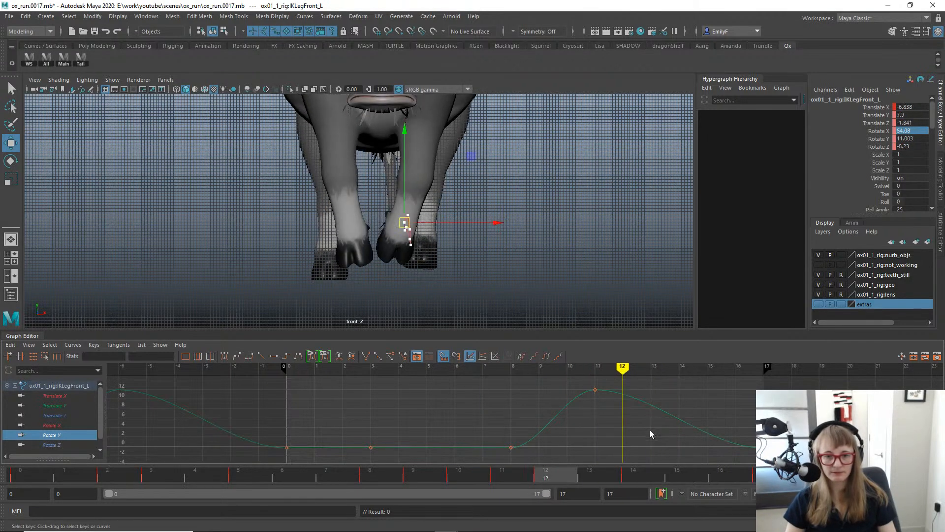
left_click_drag(605, 397, 582, 386)
key("alt+v")
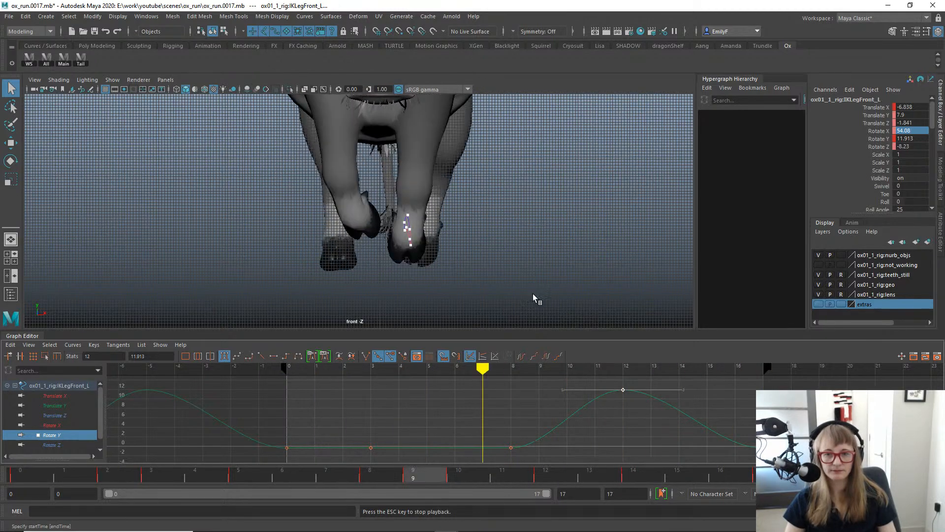
key("Escape")
Play and scrub the run cycle from the front and in perspective to examine the left front leg's motion.
middle_click_drag(450, 150, 452, 202, "alt")
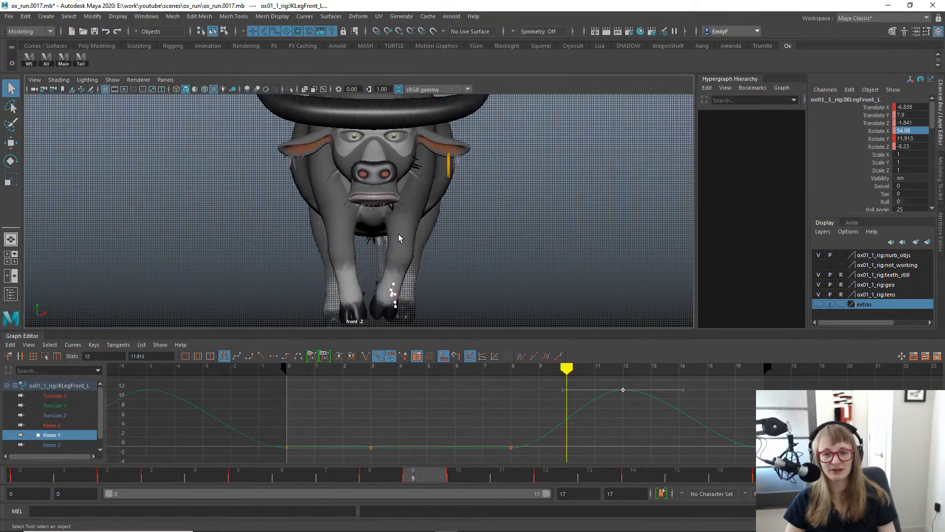
key("space")
left_click_drag(494, 208, 496, 180)
right_click_drag(497, 180, 378, 182, "alt")
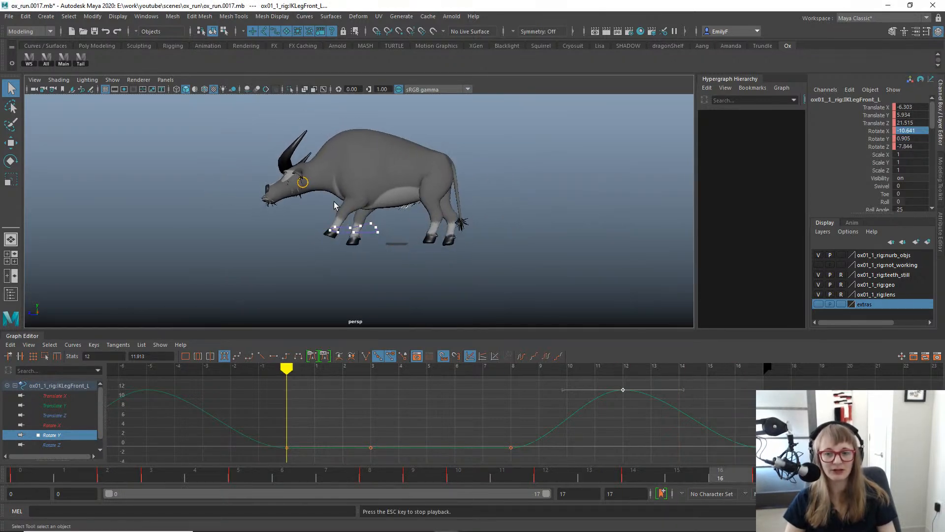
scroll(503, 218, "up", 5)
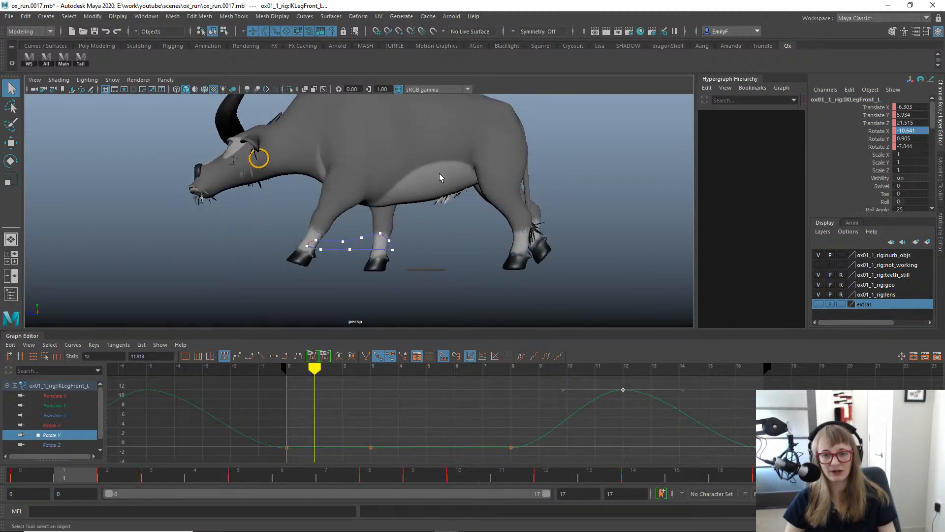
scroll(347, 187, "up", 5)
scroll(346, 186, "down", 4)
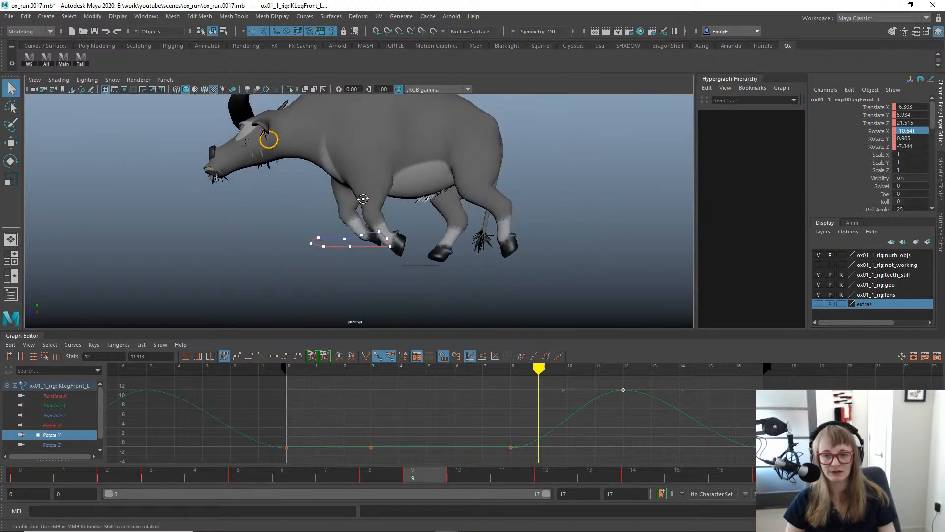
left_click_drag(363, 201, 391, 202, "alt")
key("alt+v")
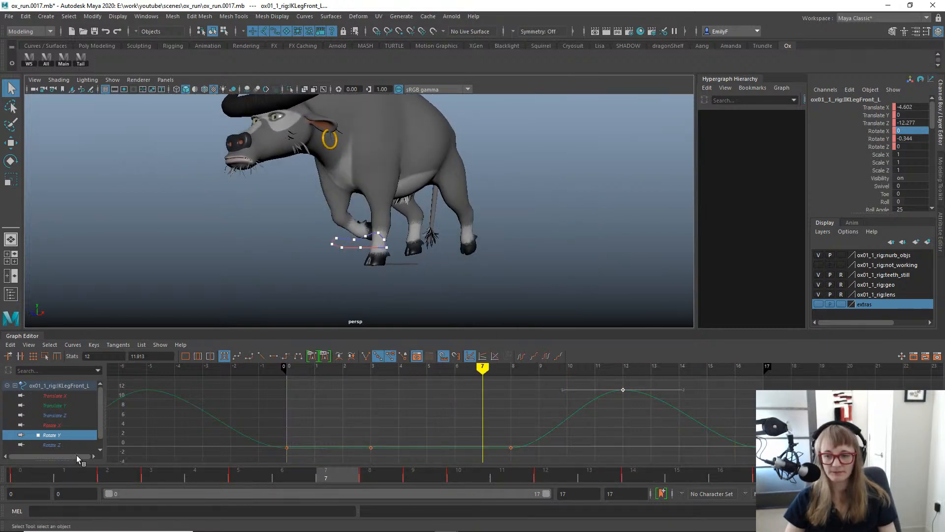
left_click_drag(56, 472, 165, 438)
left_click_drag(384, 193, 435, 217, "alt")
Step frame by frame through the close-up front view, with the translation curves displayed, to examine the left front leg's motion trail.
key("space")
left_click_drag(162, 476, 457, 477)
left_click_drag(397, 439, 403, 404)
key("alt+period")
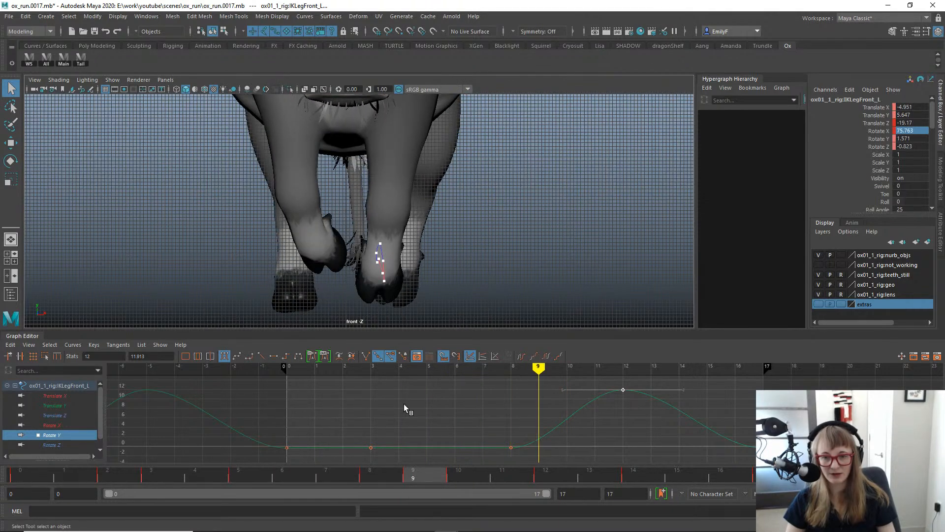
key("alt+comma")
key("w")
scroll(504, 235, "up", 3)
middle_click_drag(504, 234, 492, 176, "alt")
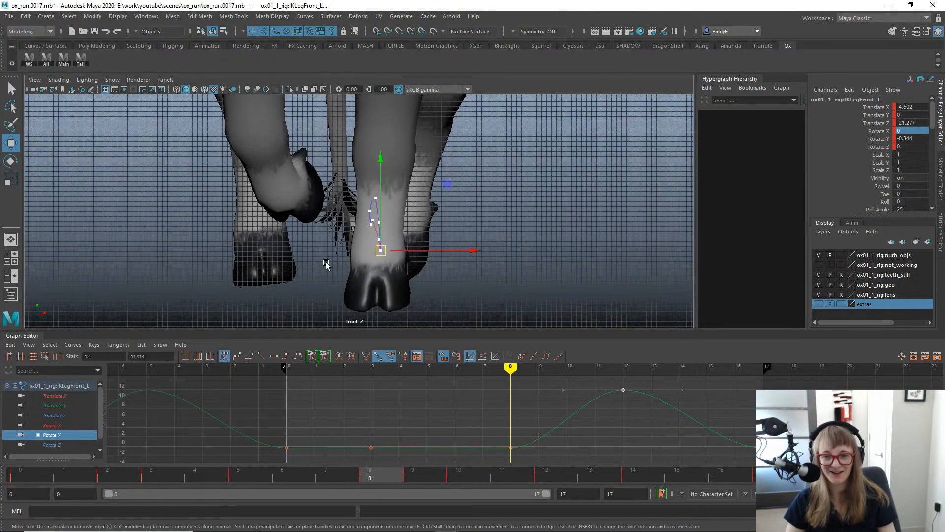
mouse_move(66, 400)
left_mouse_down()
mouse_move(70, 422)
mouse_move(75, 415)
left_mouse_up()
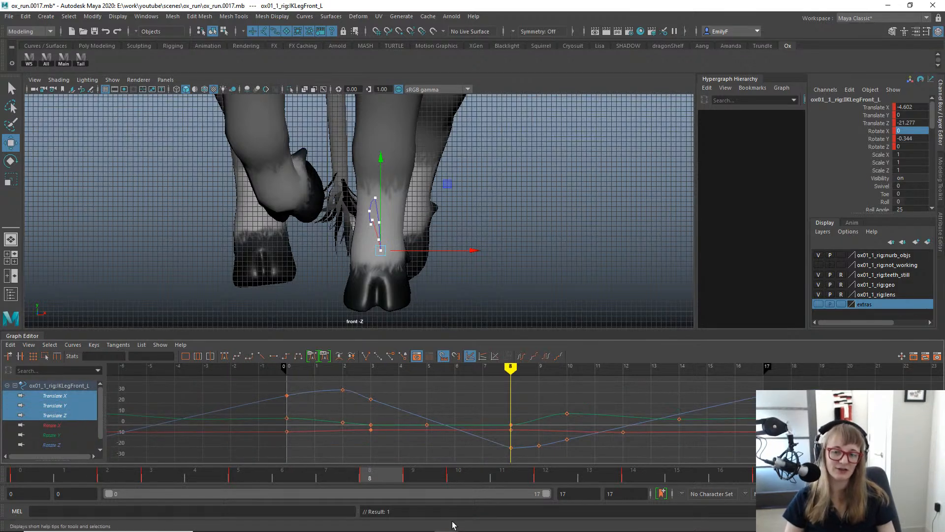
mouse_move(378, 478)
left_mouse_down()
mouse_move(270, 458)
mouse_move(426, 460)
mouse_move(385, 462)
left_mouse_up()
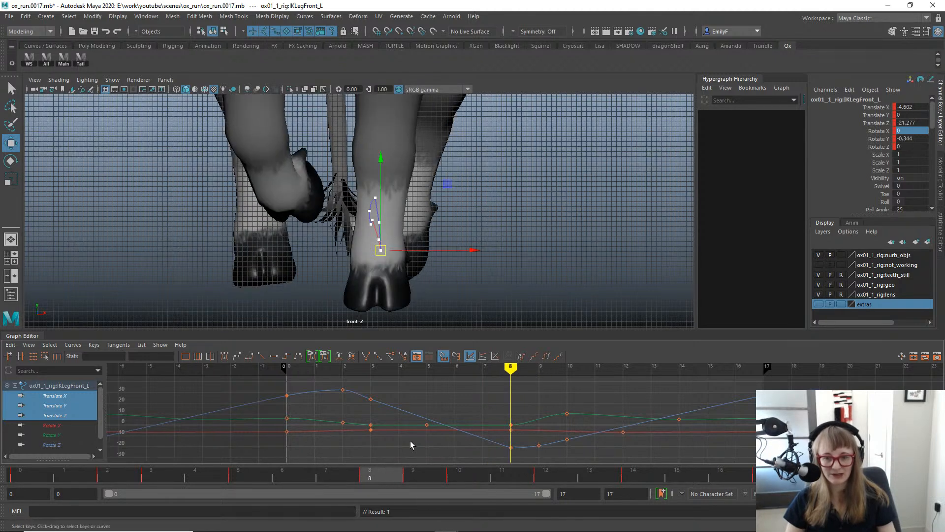
key("alt+period")
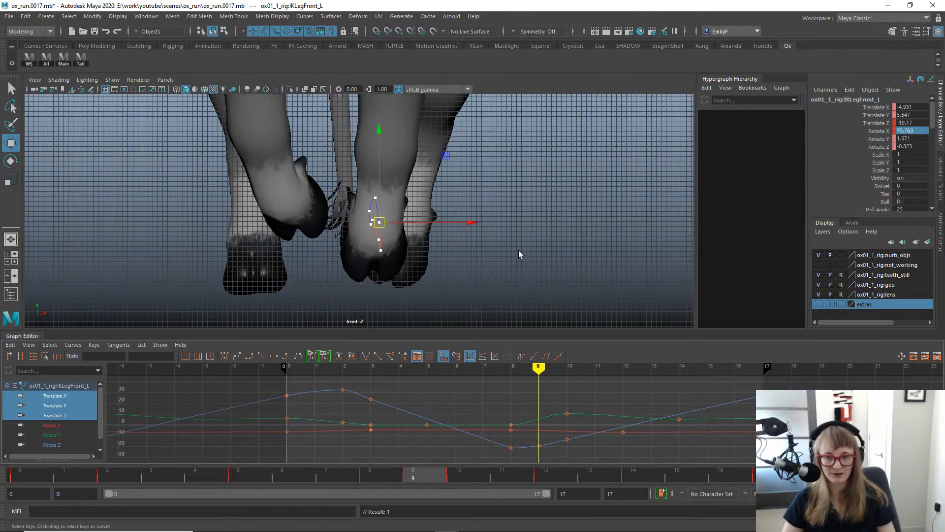
key("alt+comma")
key("alt+comma")
key("alt+period")
key("alt+period")
key("alt+period")
key("alt+period")
key("alt+period")
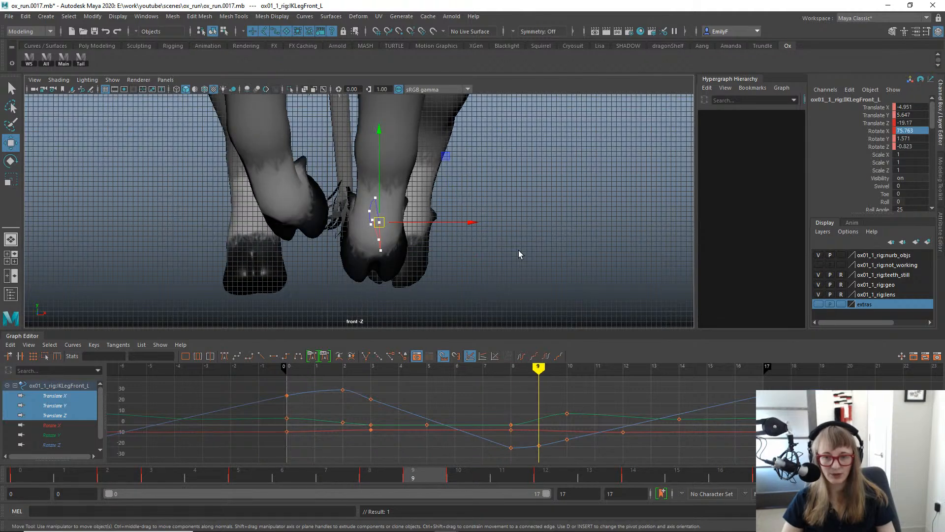
key("alt+period")
key("alt+period")
key("alt+period")
key("alt+period")
key("alt+period")
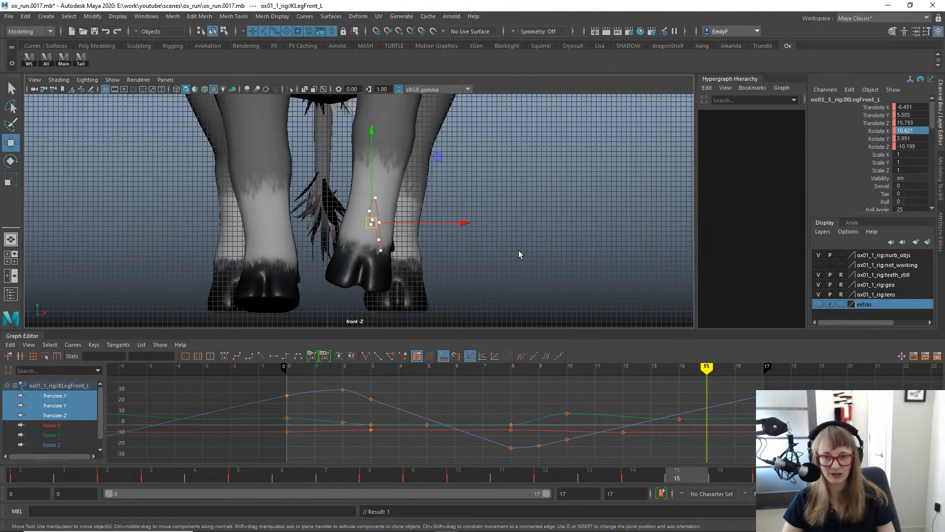
key("alt+period")
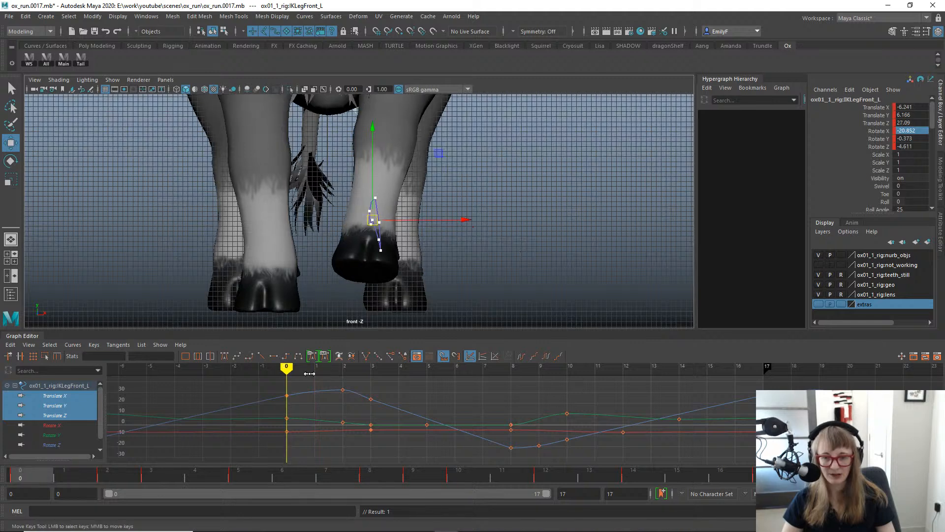
At frame 2, try shifting the left front leg IK sideways to Translate X -5.521.
mouse_move(47, 485)
left_mouse_down()
mouse_move(338, 471)
mouse_move(81, 476)
mouse_move(130, 475)
left_mouse_up()
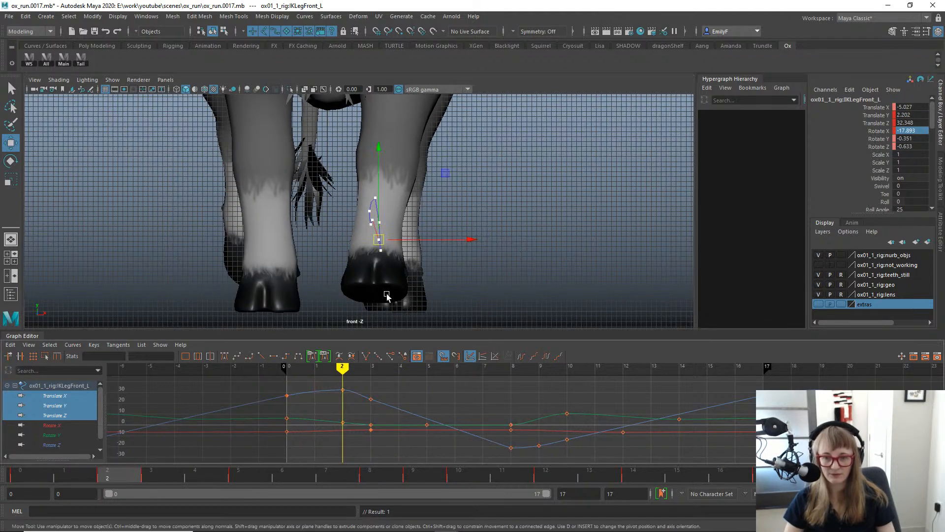
left_click_drag(469, 242, 467, 242)
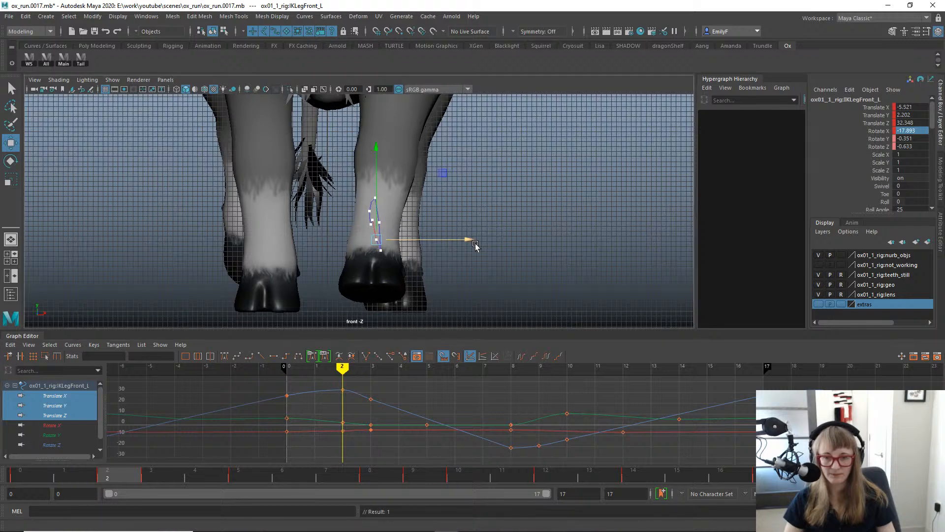
key("ctrl+z")
At frame 9, rotate and key the left front leg IK at Rotate X 75.65, Rotate Y 7.745 and Rotate Z -0.3, and display its rotation curves.
left_click_drag(182, 470, 425, 397)
key("e")
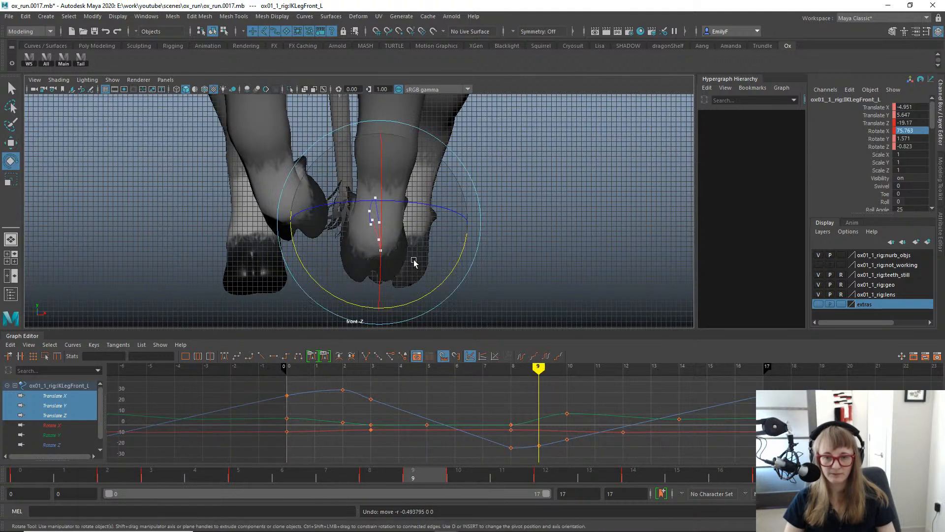
left_click_drag(414, 261, 421, 230)
key("shift+e")
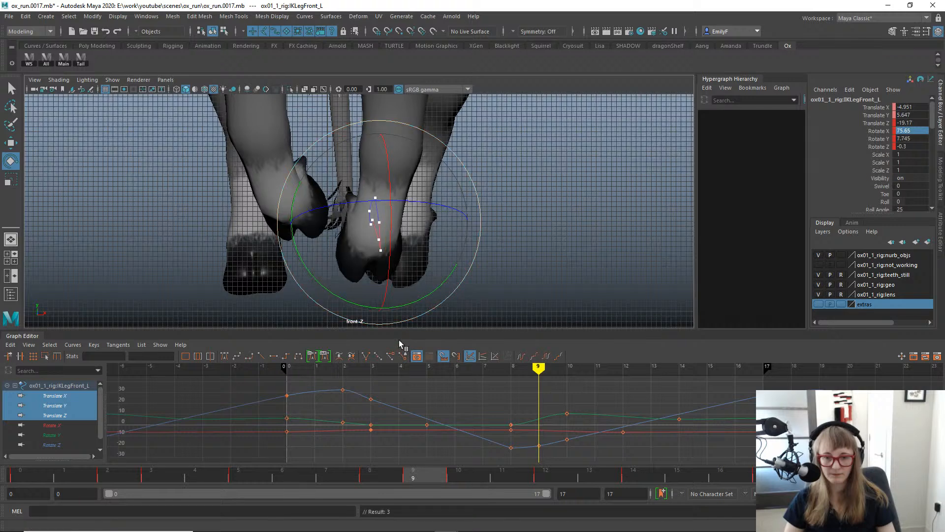
left_click_drag(415, 481, 432, 465)
left_click_drag(60, 425, 61, 447)
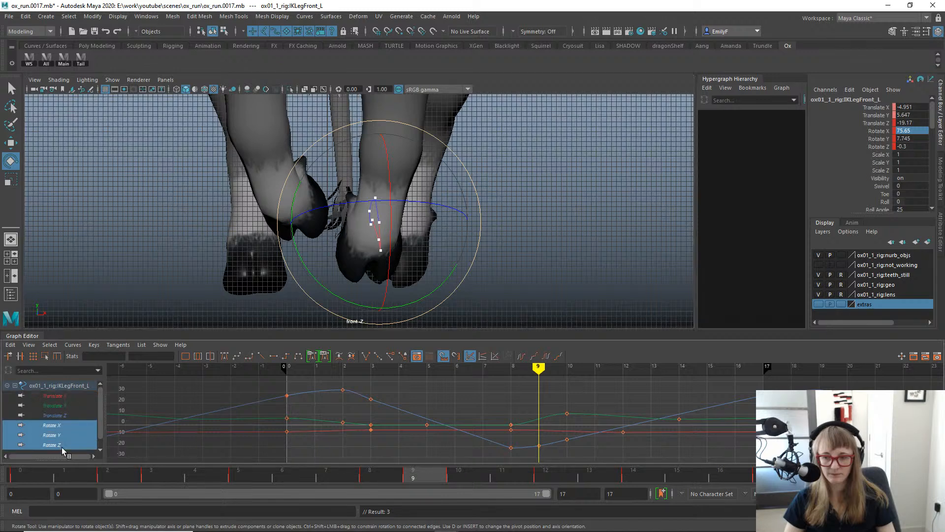
left_click_drag(394, 478, 422, 468)
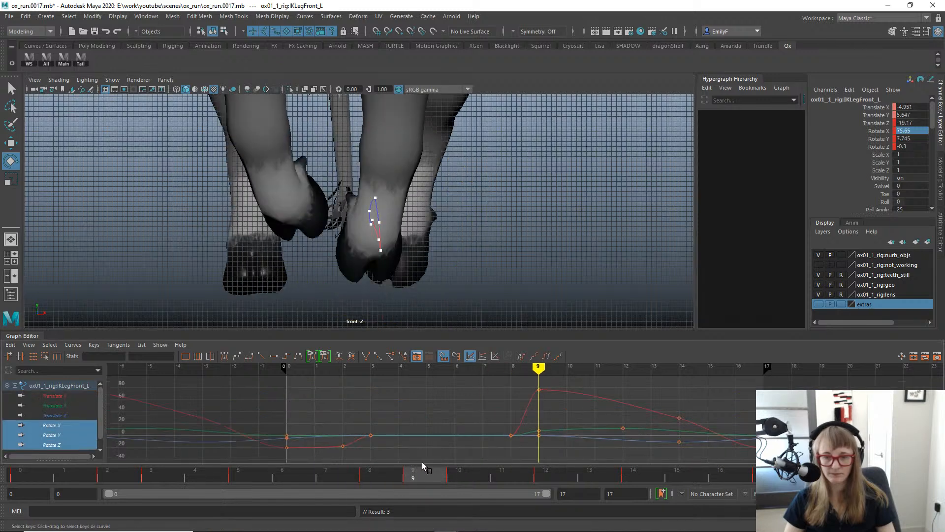
At frame 9, move the left front leg IK to Translate X -4.062 and Translate Y 4.166.
left_click_drag(438, 223, 444, 225)
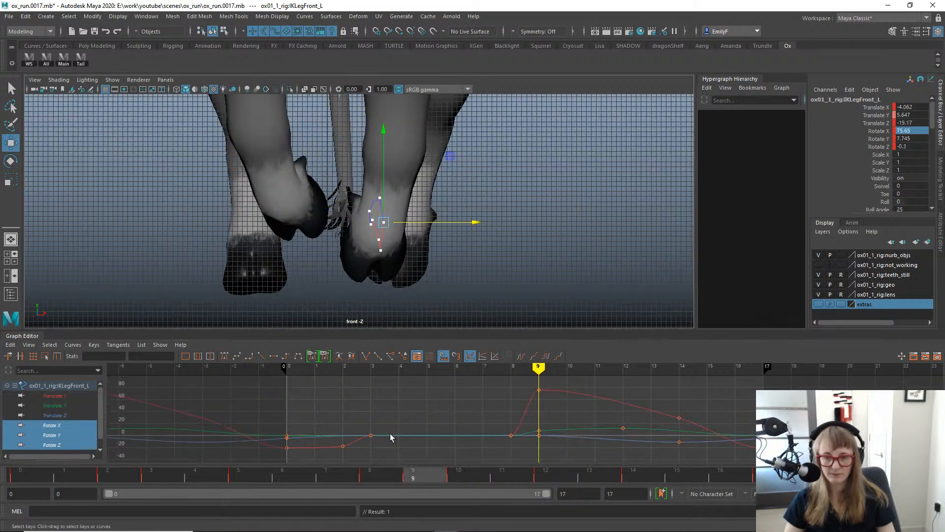
left_click(383, 474)
left_click_drag(399, 475, 379, 471)
key("period")
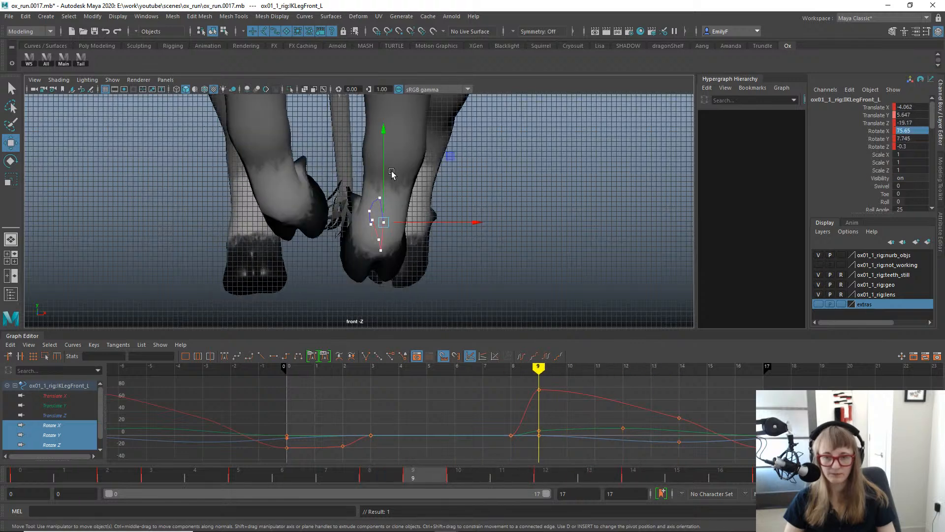
left_click_drag(380, 175, 383, 174)
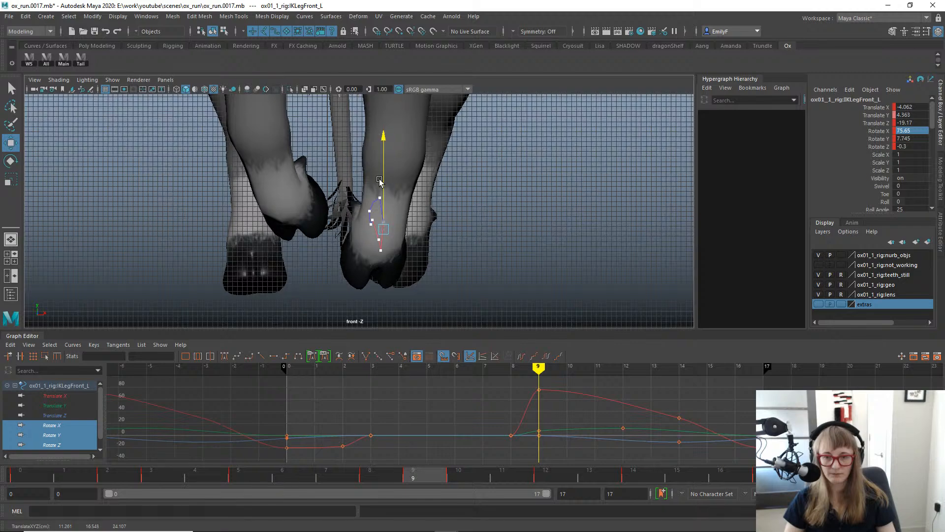
Play the cycle from the front and from the side to examine the left front leg's revised arc.
key("alt+v")
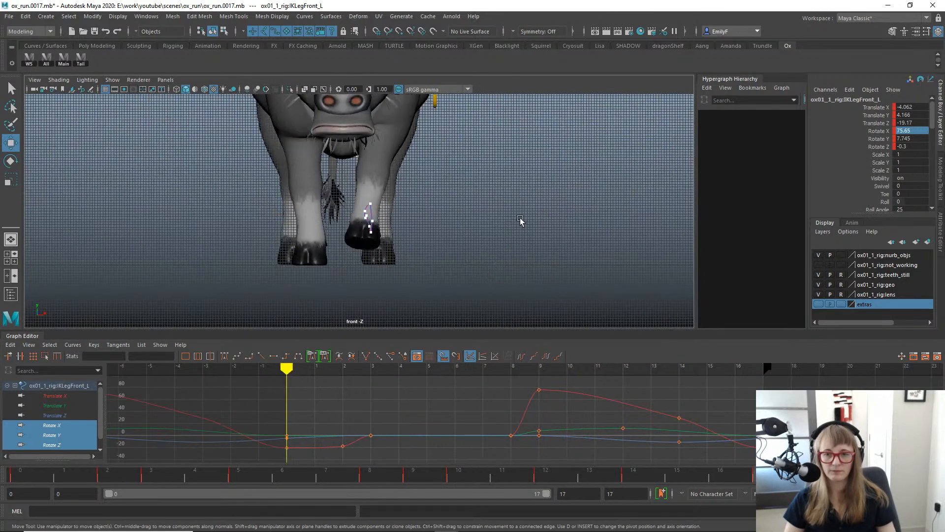
key("alt+v")
key("space")
left_click(570, 181)
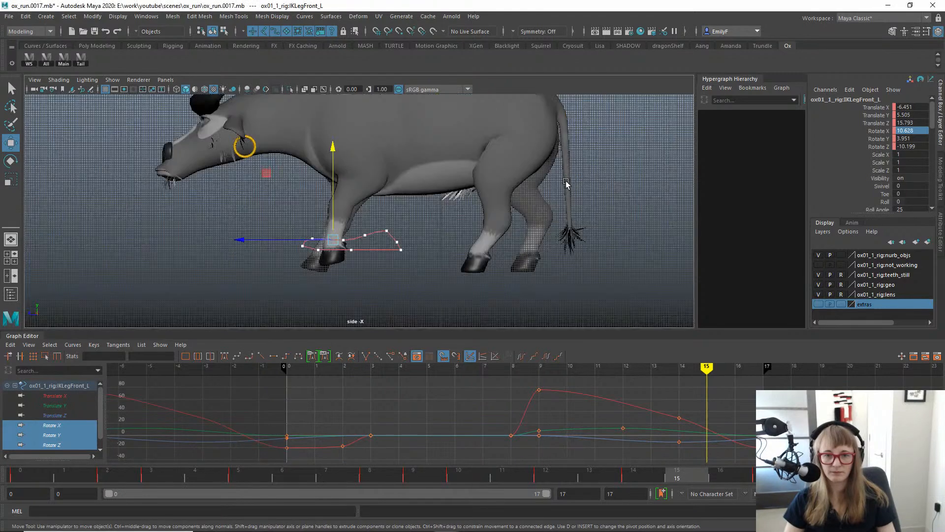
key("alt+v")
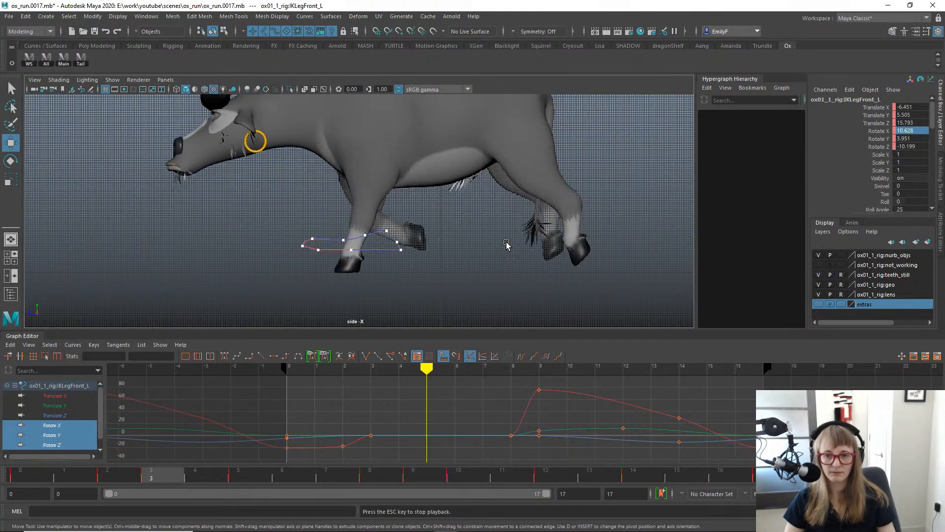
At frame 11, move the left front leg IK to Translate Y 10.746 and Translate Z -7.343.
key("alt+v")
scroll(419, 223, "up", 3)
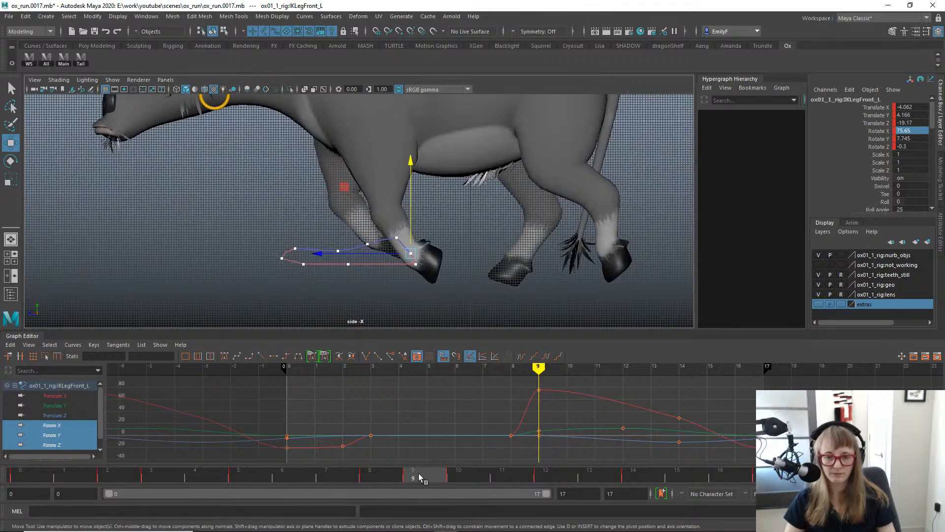
left_click_drag(421, 477, 483, 453)
right_click_drag(466, 179, 460, 236, "alt")
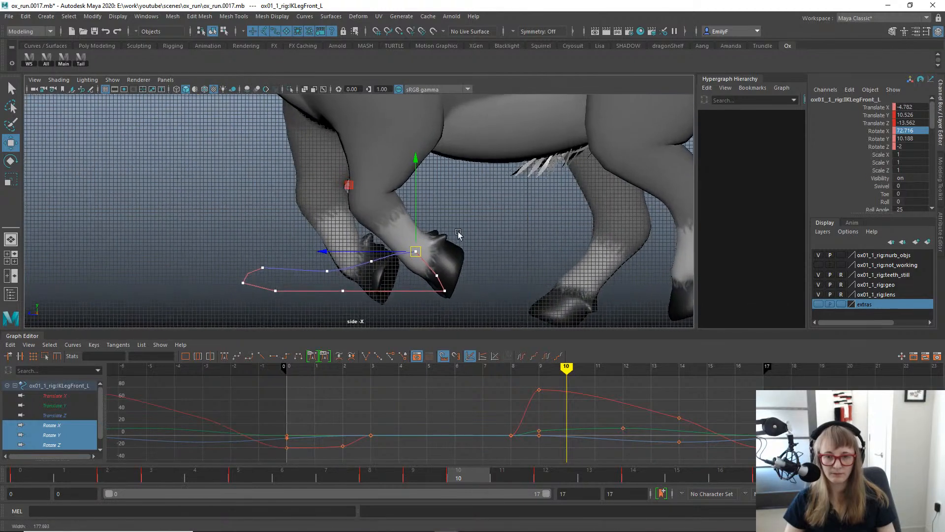
left_click(495, 474)
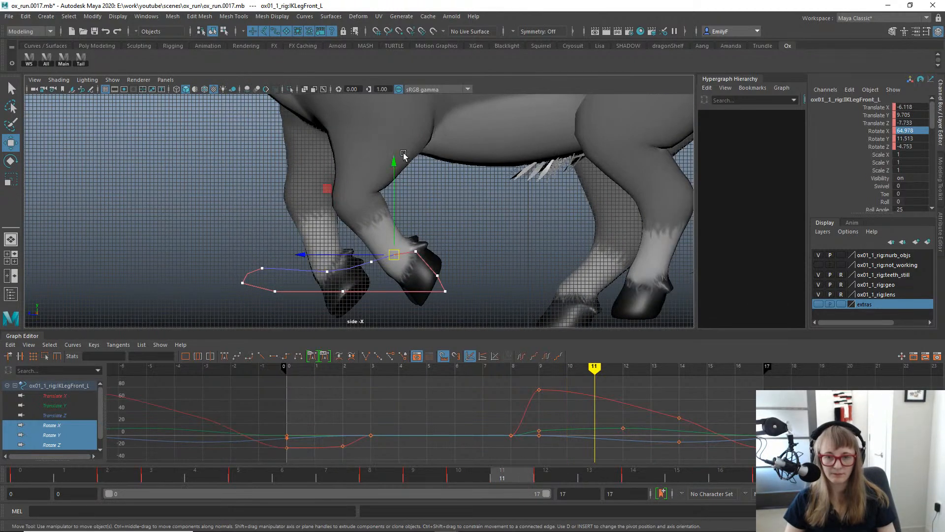
left_click_drag(394, 155, 395, 152)
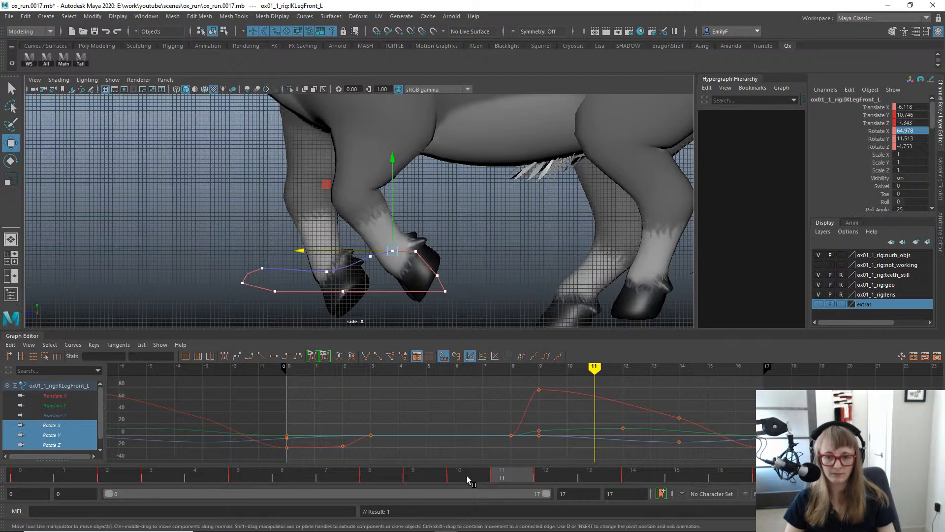
At frame 10, move the left front leg IK to Translate Y 9.615 and Translate Z -14.082, and play the cycle to check it.
left_click_drag(466, 476, 482, 453)
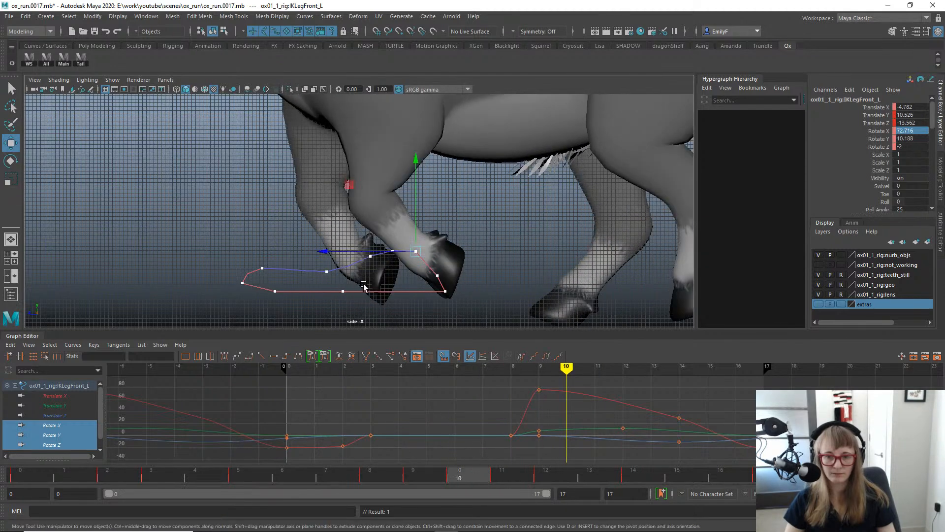
left_click_drag(329, 247, 330, 249)
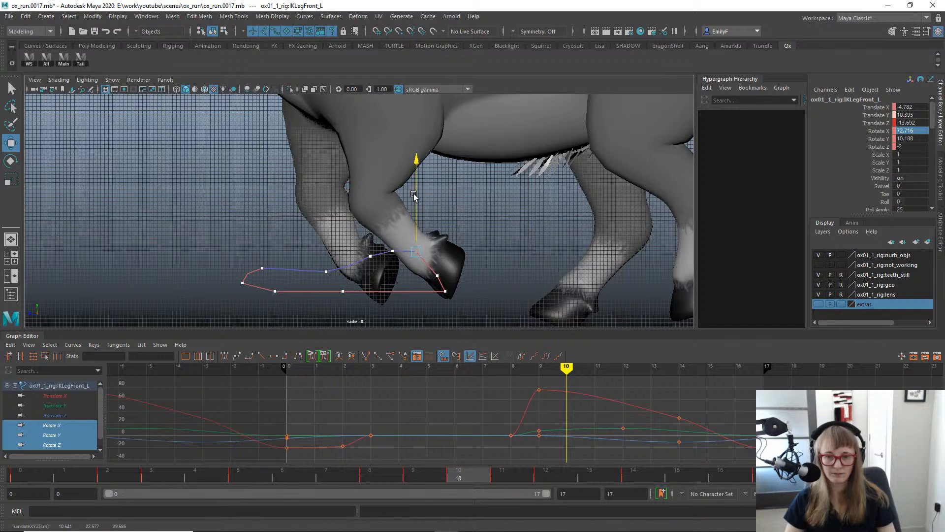
left_click_drag(414, 196, 414, 198)
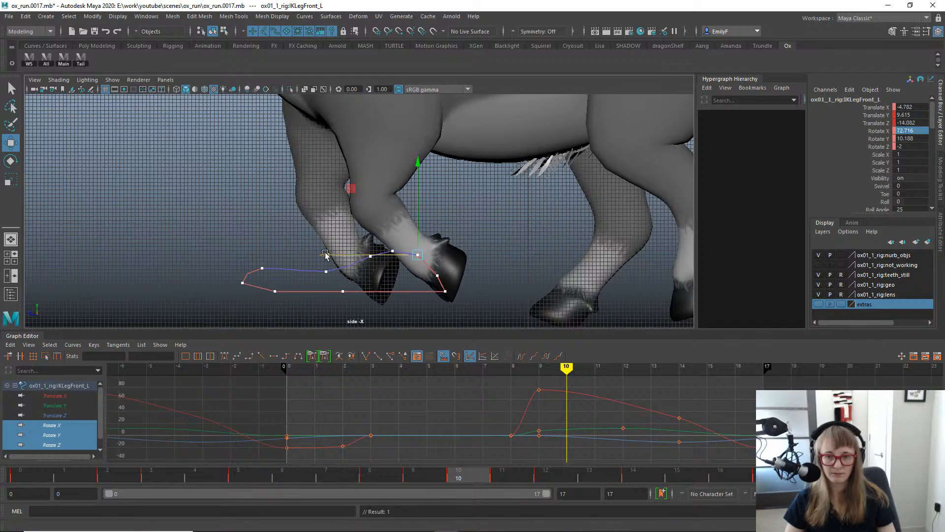
key("alt+v")
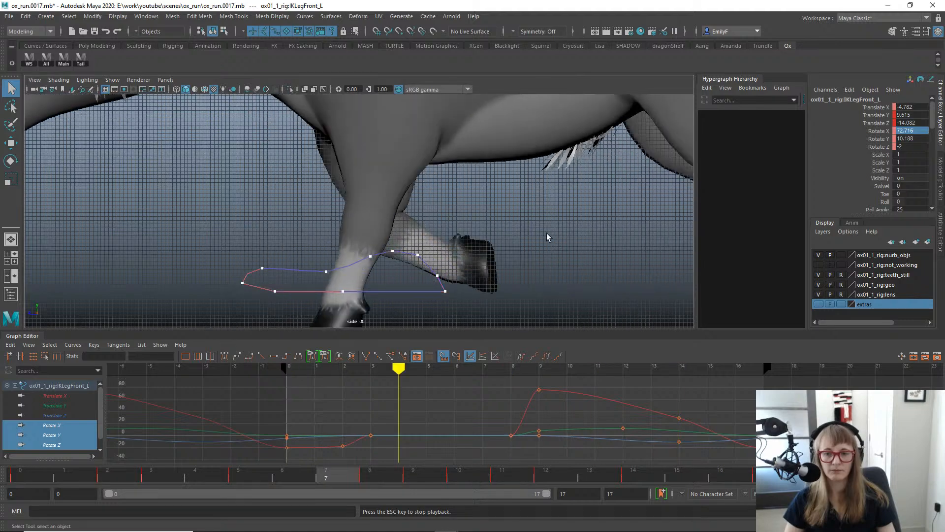
scroll(541, 217, "down", 4)
key("Escape")
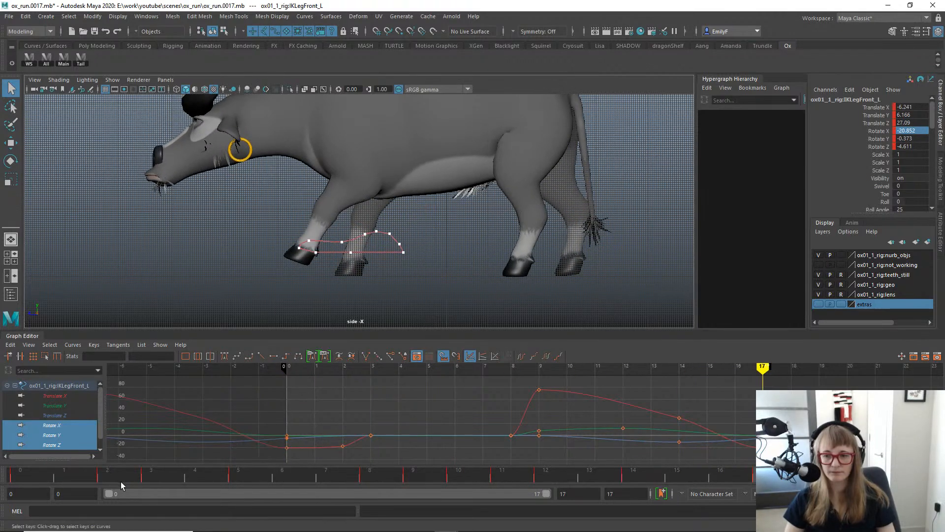
At frame 0, rotate the left front leg IK to Rotate X -10.442 and scrub back through the last frames.
middle_click_drag(143, 439, 3, 370)
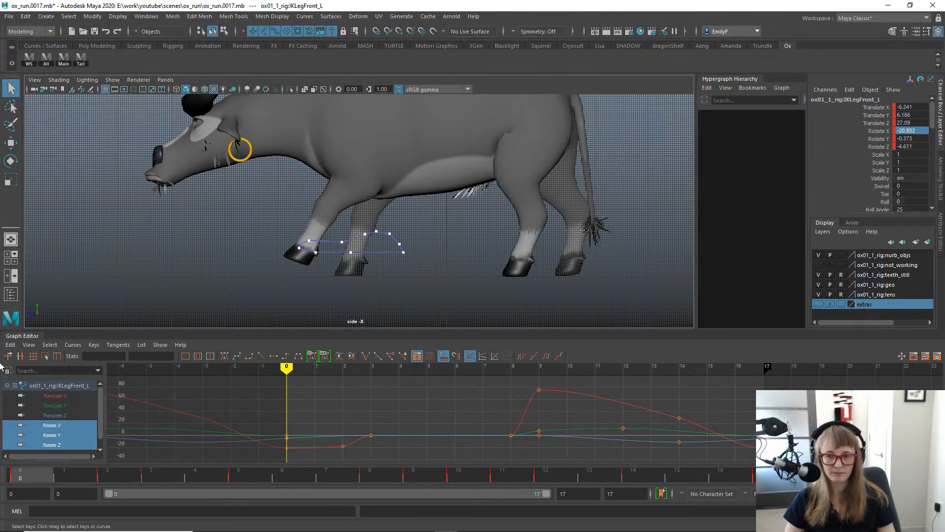
key("e")
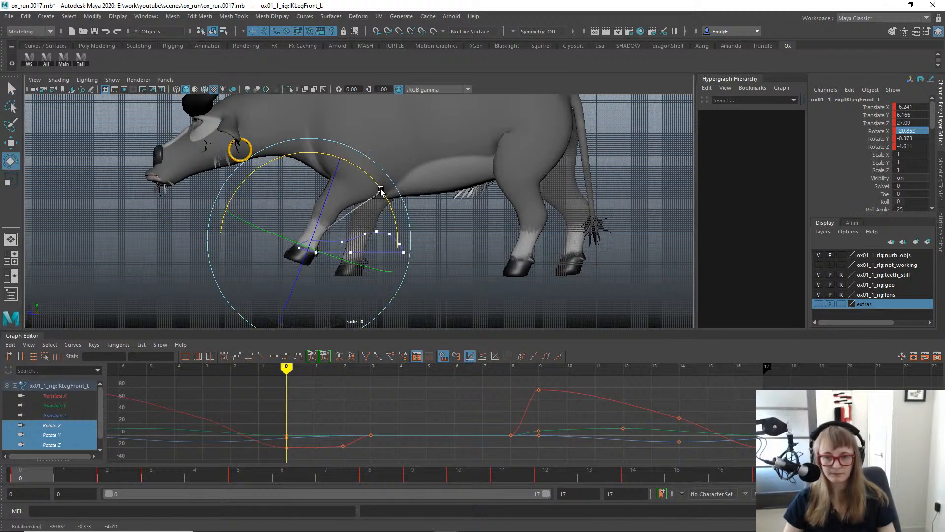
left_click_drag(40, 475, 0, 420)
left_click_drag(758, 474, 0, 331)
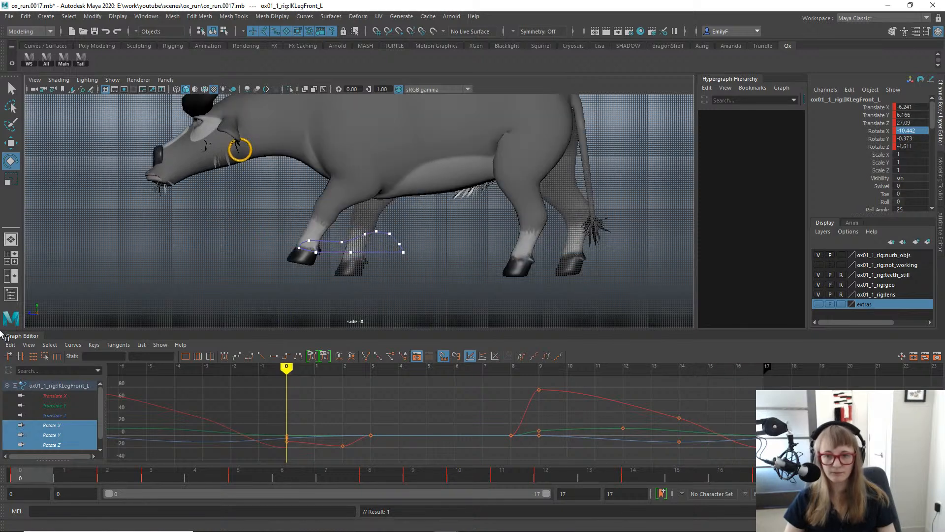
left_click_drag(735, 480, 685, 470)
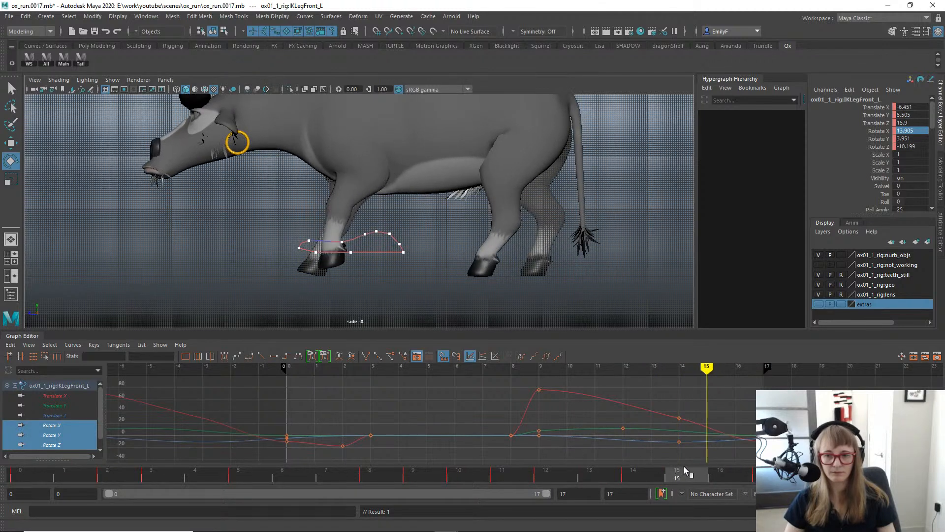
Isolate the left front leg's Rotate X curve, slope the frame 0 key's tangent downward, and play the cycle.
left_click(52, 425)
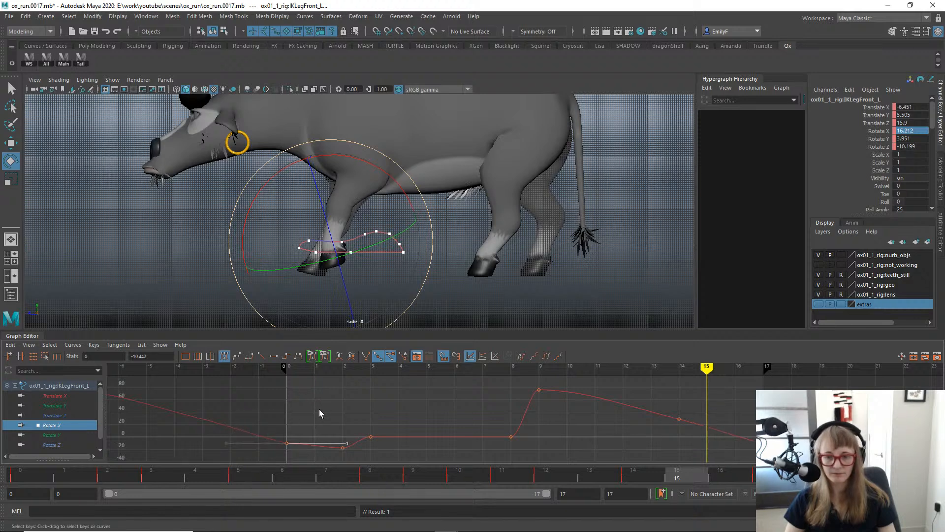
middle_click_drag(319, 409, 321, 428)
key("q")
key("alt+v")
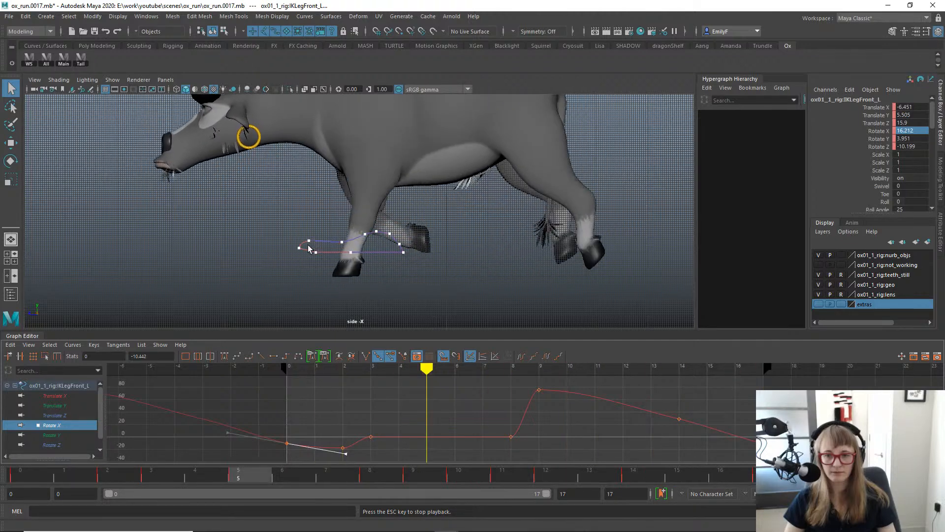
key("Escape")
left_click(31, 472)
left_click_drag(96, 471, 18, 472)
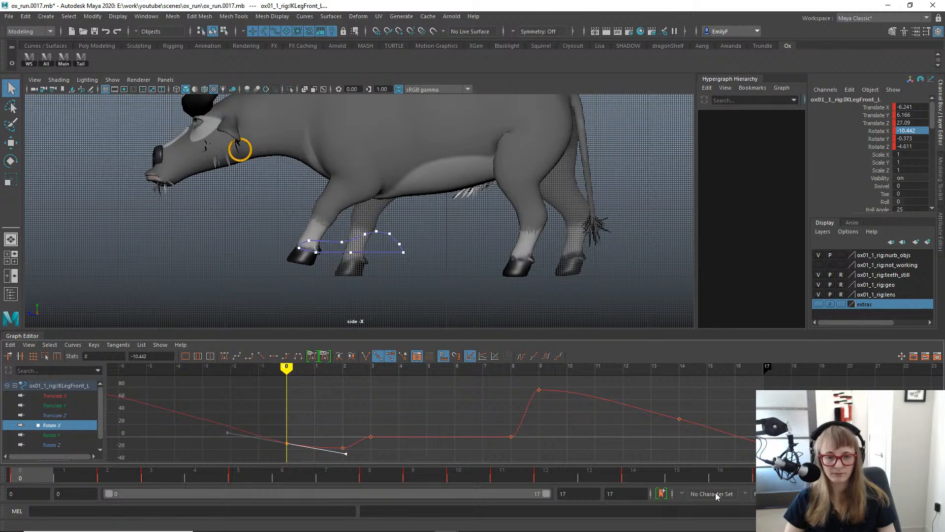
key("alt+v")
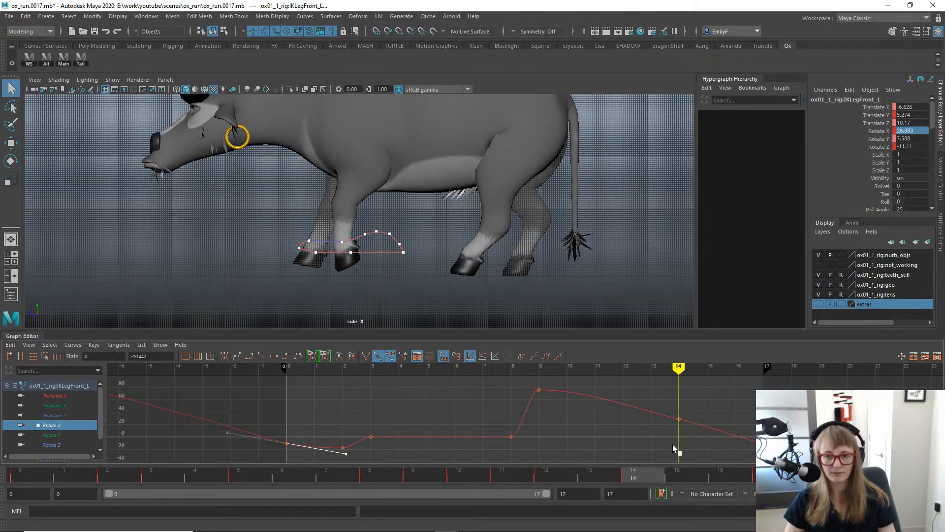
Raise the left front leg's Rotate X key at frame 14 to 32.847 and play the cycle.
key("e")
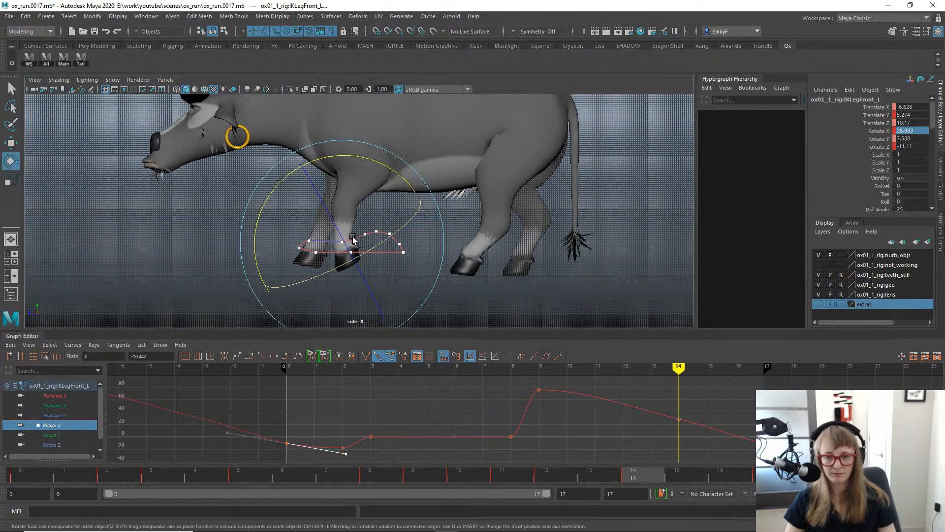
left_click_drag(664, 388, 696, 428)
key("w")
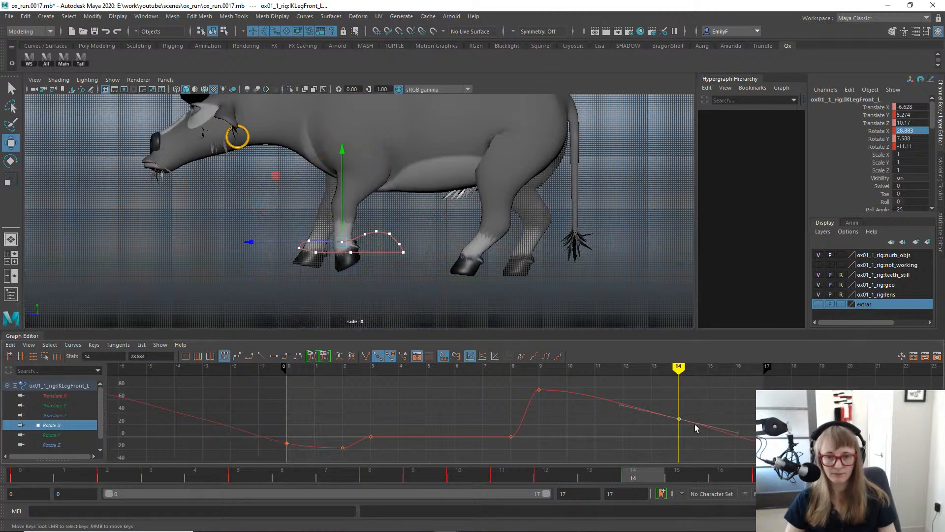
key("alt+1")
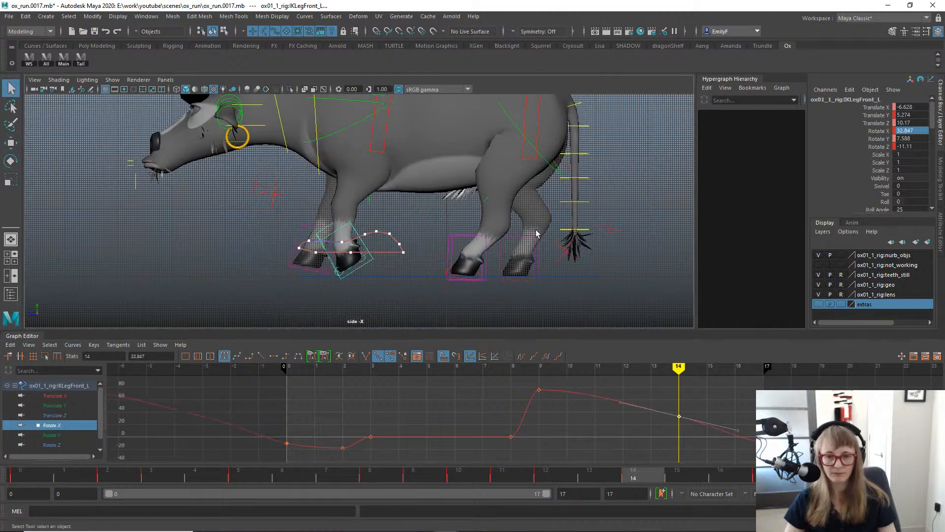
key("alt+v")
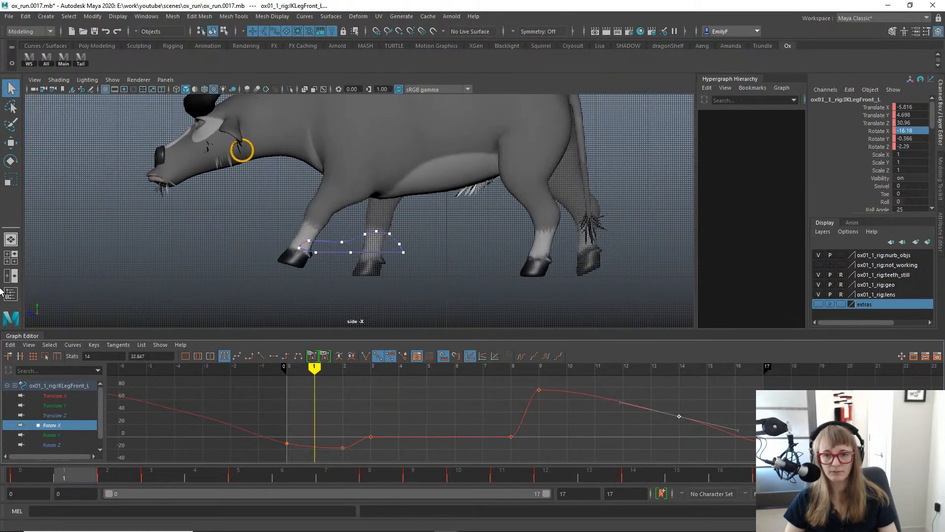
Return to the first frame, switch to the opposite side view, and delete the left front leg's motion trail.
key("alt+shift+v")
scroll(433, 201, "up", 2)
key("space")
left_click_drag(426, 206, 398, 192)
scroll(587, 282, "up", 3)
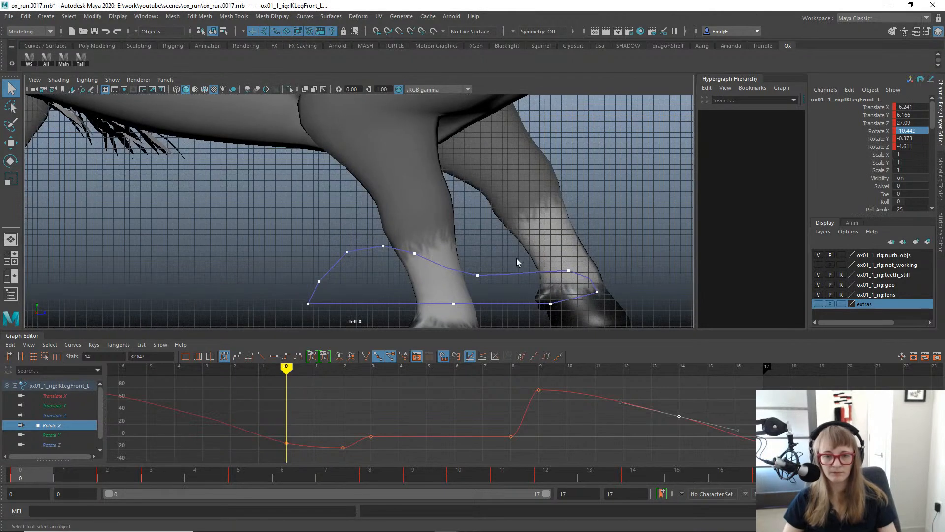
scroll(367, 249, "down", 2)
left_click_drag(366, 318, 365, 318)
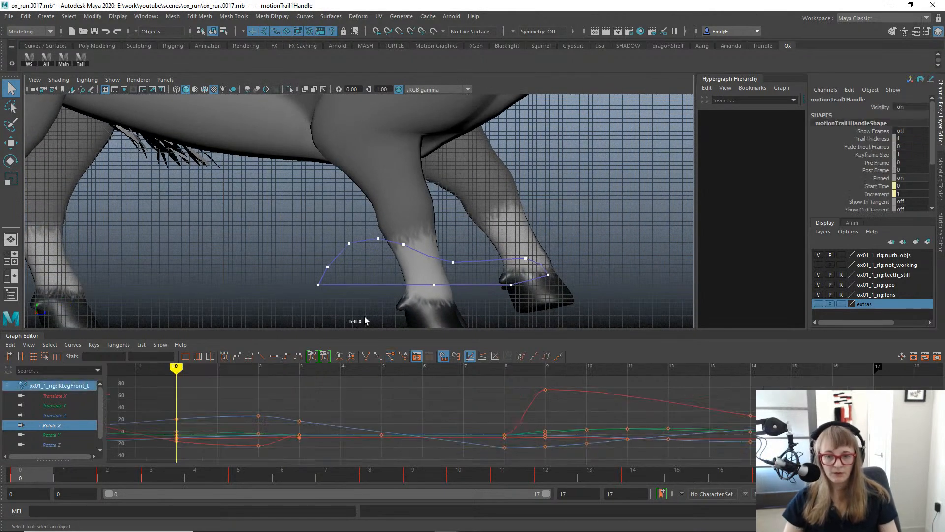
key("Delete")
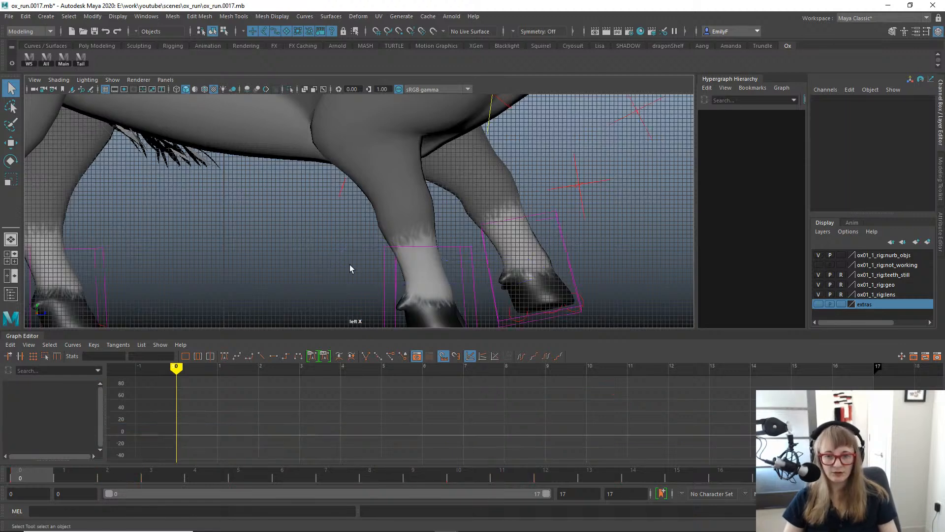
Select the right front leg IK control and create a motion trail for it.
left_click_drag(400, 269, 402, 273)
scroll(415, 243, "down", 1)
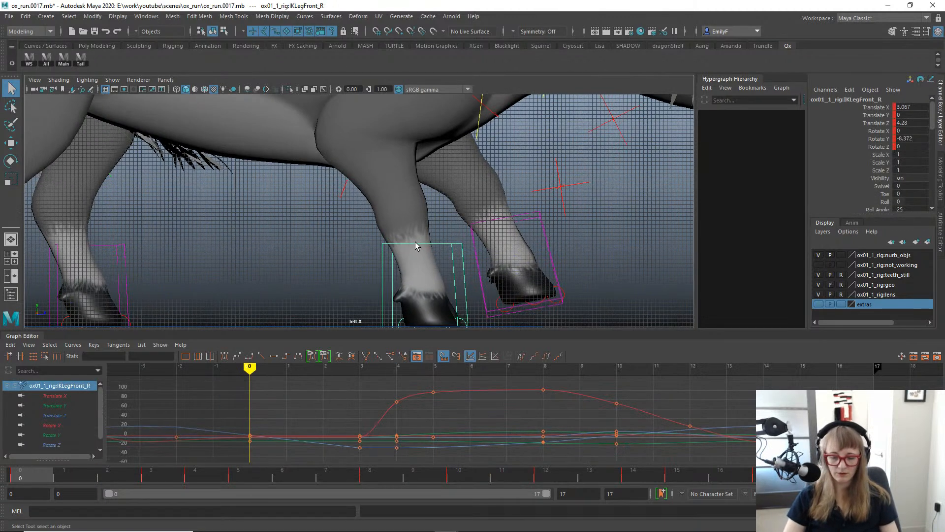
key("g")
right_click_drag(415, 274, 245, 192, "alt")
middle_click_drag(344, 280, 333, 249, "alt")
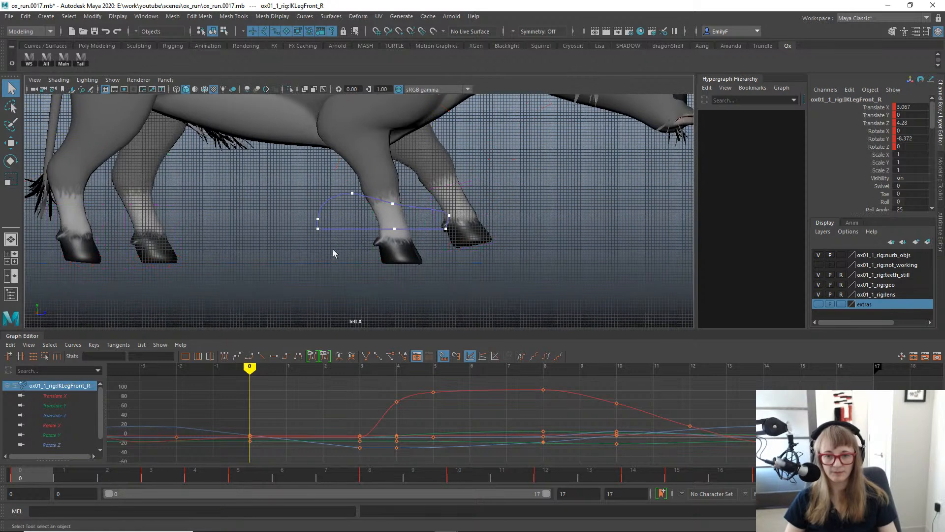
At frame 14, set the right front leg IK to Translate Y 3.865, Translate Z 26.313 and Rotate X -15.548.
left_click_drag(46, 475, 545, 474)
left_click_drag(536, 424, 648, 427)
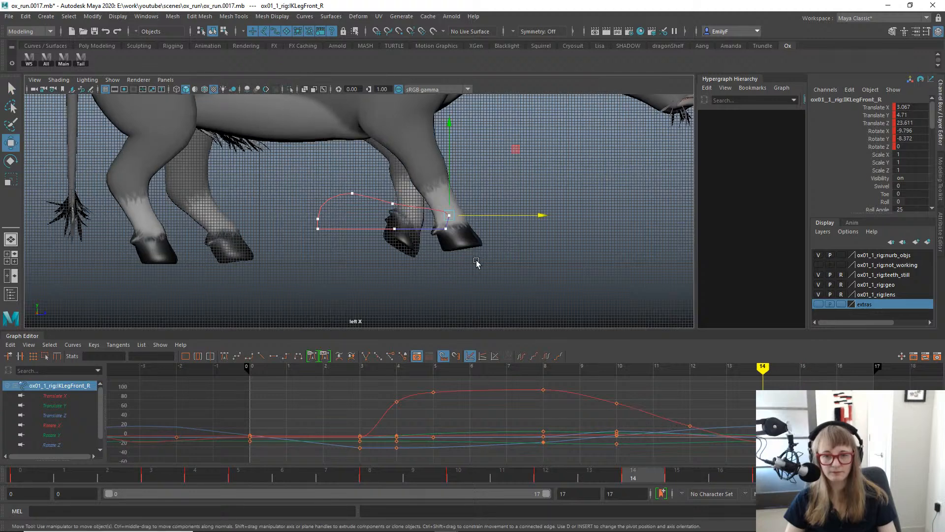
right_click_drag(477, 264, 511, 247, "alt")
mouse_move(655, 480)
left_mouse_down()
mouse_move(696, 478)
mouse_move(661, 475)
left_mouse_up()
left_click_drag(540, 218, 551, 216)
key("e")
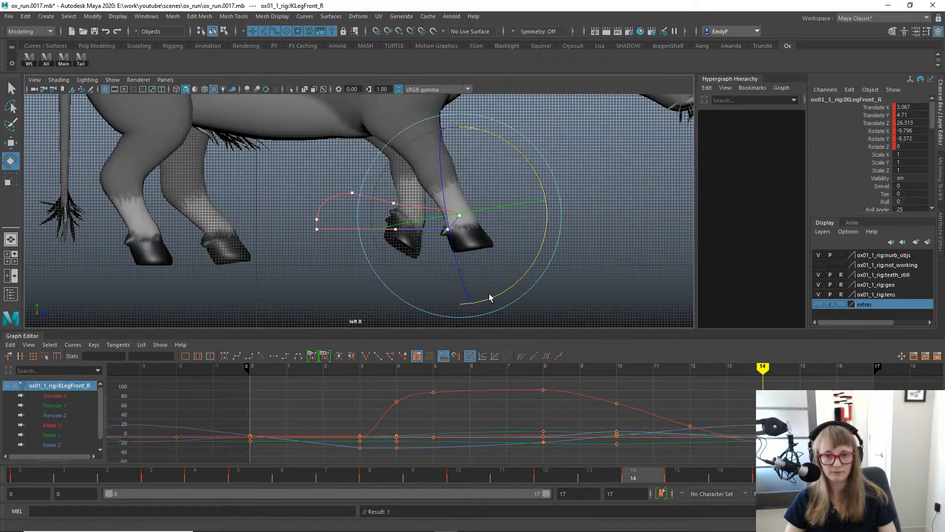
key("w")
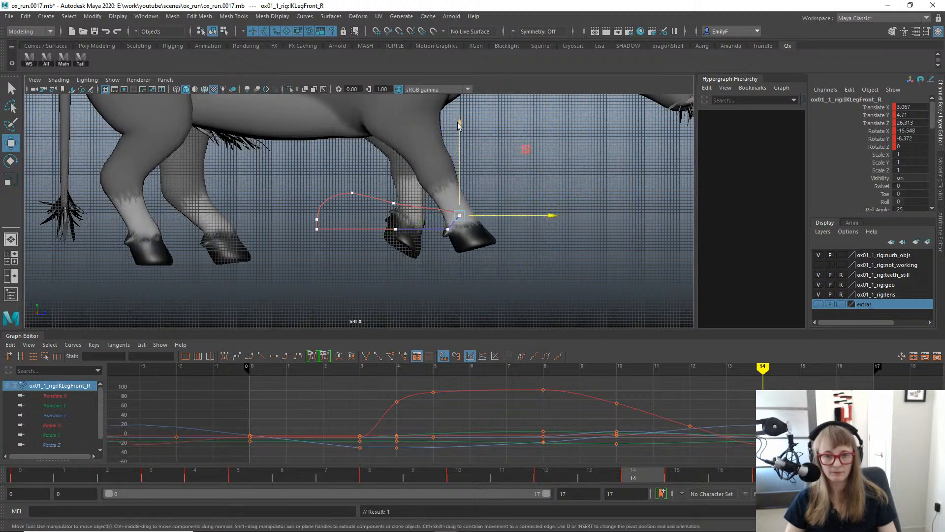
left_click_drag(459, 124, 460, 129)
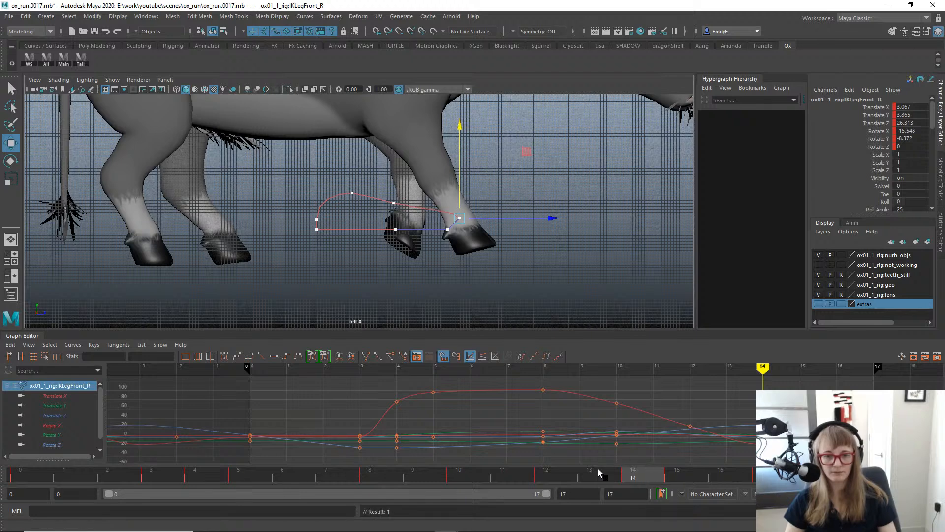
At frame 10, lower the right front leg IK to Translate Y 7.57, then play and scrub the cycle.
left_click_drag(600, 474, 483, 420)
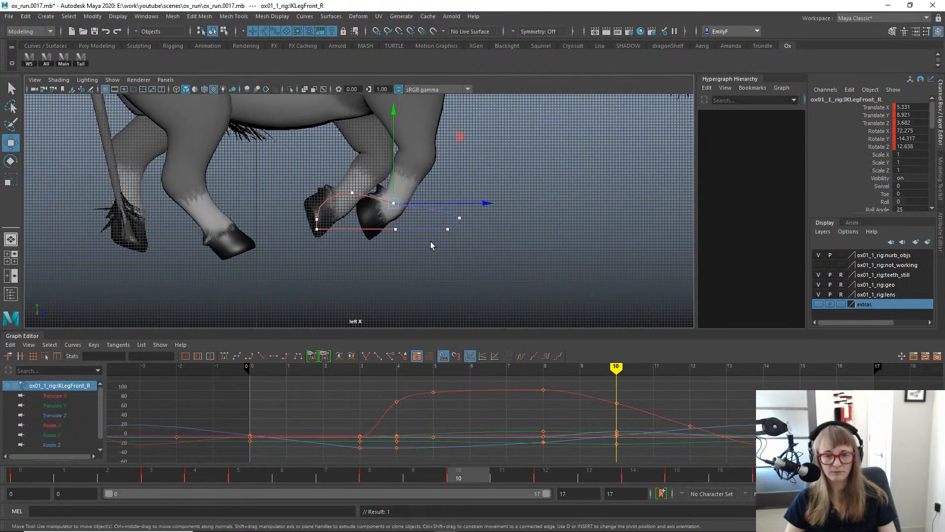
middle_click_drag(431, 245, 466, 288, "alt")
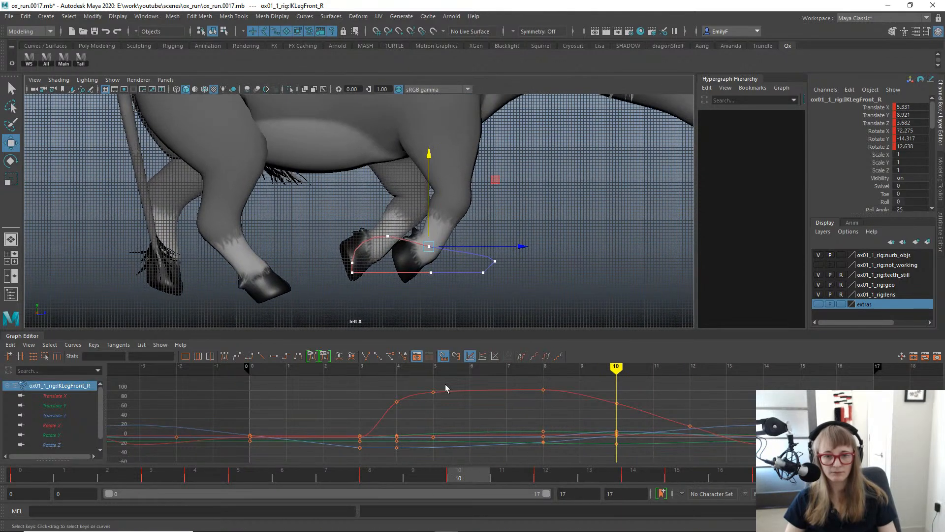
left_click_drag(432, 212, 431, 220)
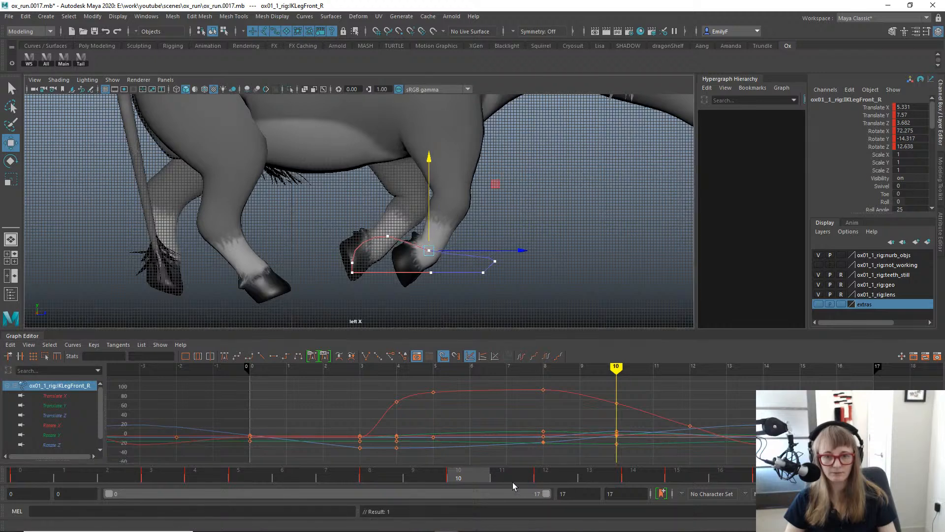
left_click_drag(459, 480, 2, 339)
key("alt+v")
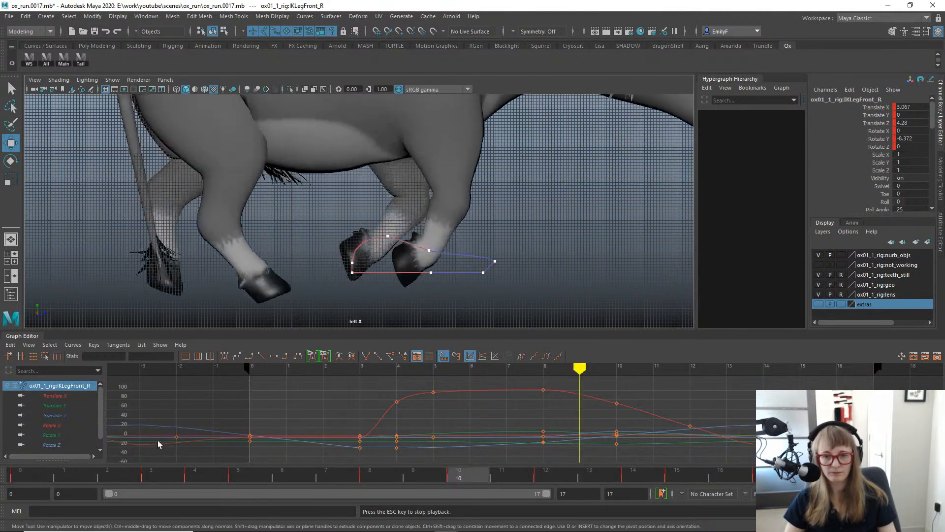
key("alt+v")
left_click(39, 472)
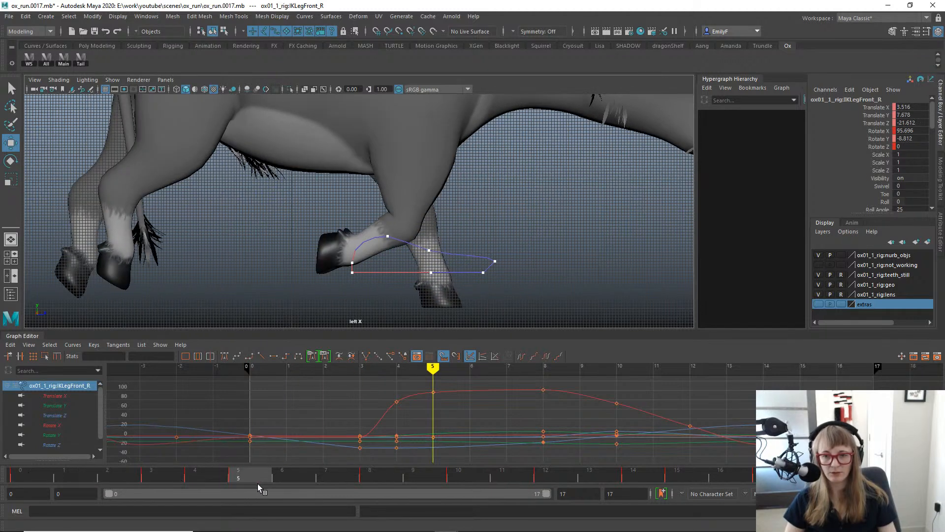
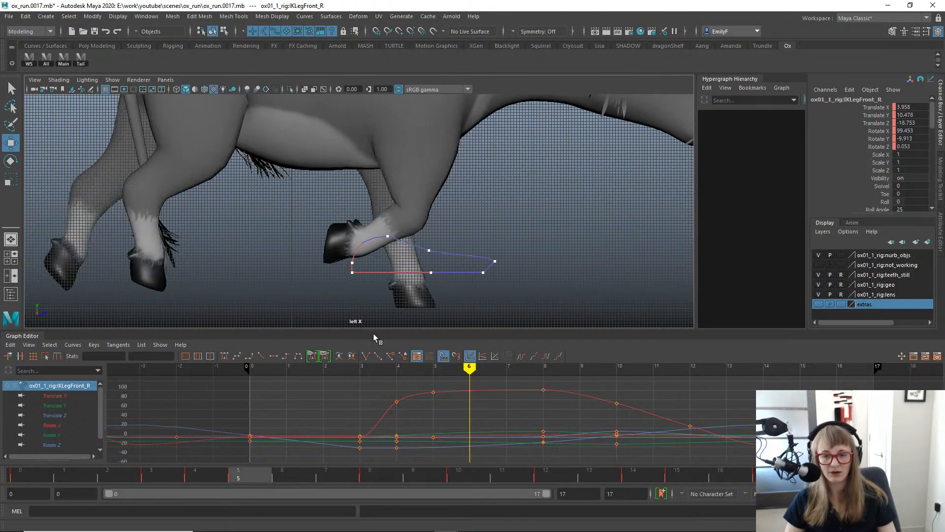
Switch to the bison reference video, play and scrub through its run to study the front legs, and move it aside.
key("alt+v")
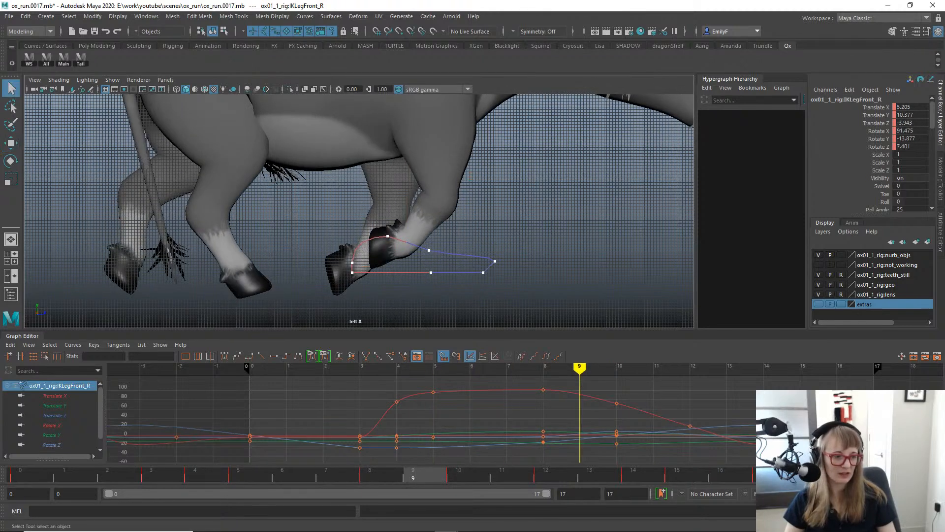
key("alt+Tab")
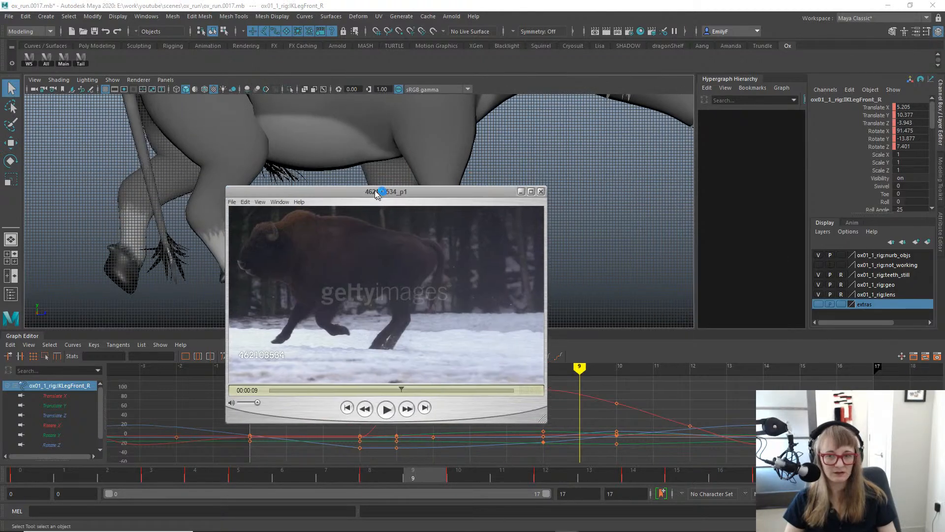
left_click_drag(387, 372, 358, 370)
key("space")
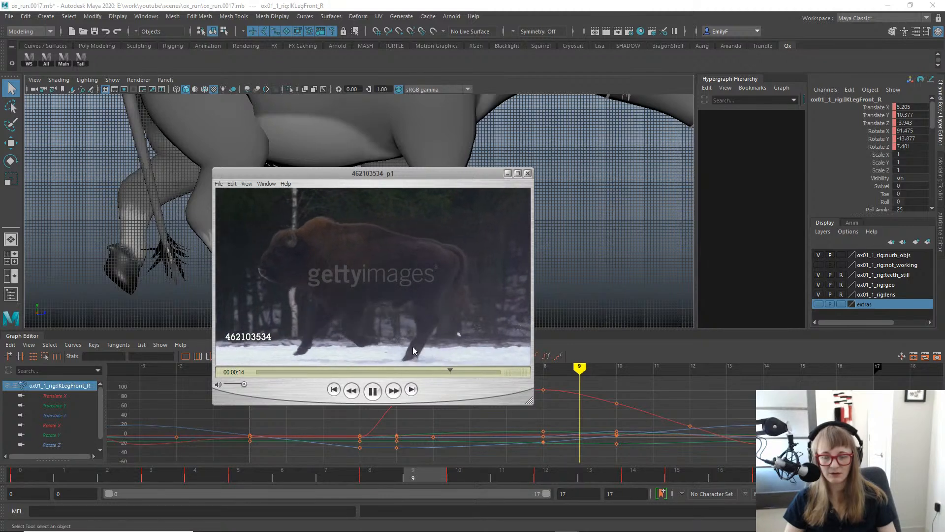
key("space")
left_click_drag(328, 370, 342, 371)
left_click_drag(396, 174, 944, 173)
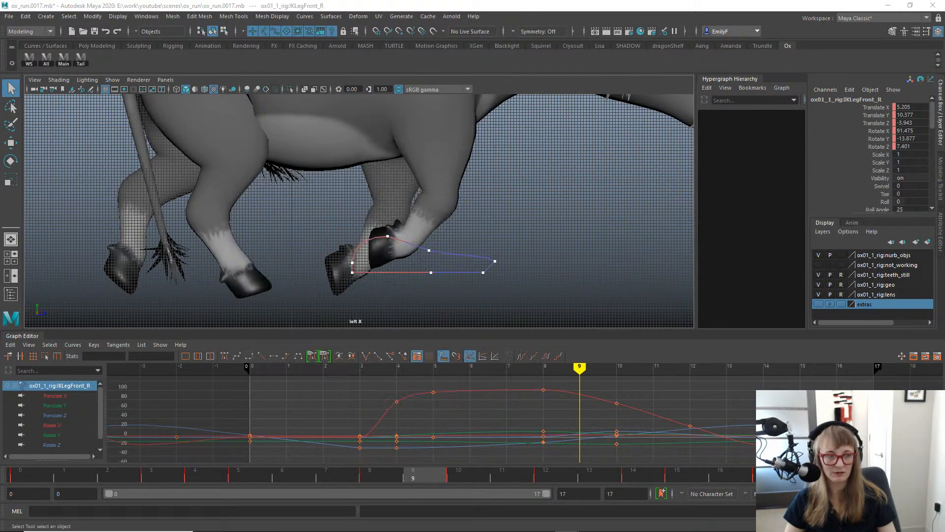
Isolate the right front leg IK's Translate Z curve and reshape the incoming tangent of its key at frame 15.
right_click_drag(432, 234, 503, 234, "alt")
key("alt+1")
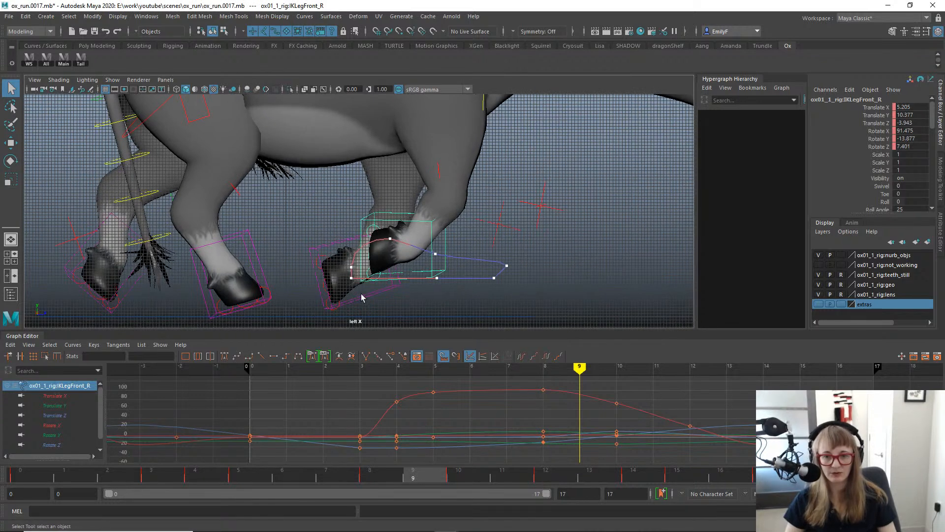
left_click(77, 417)
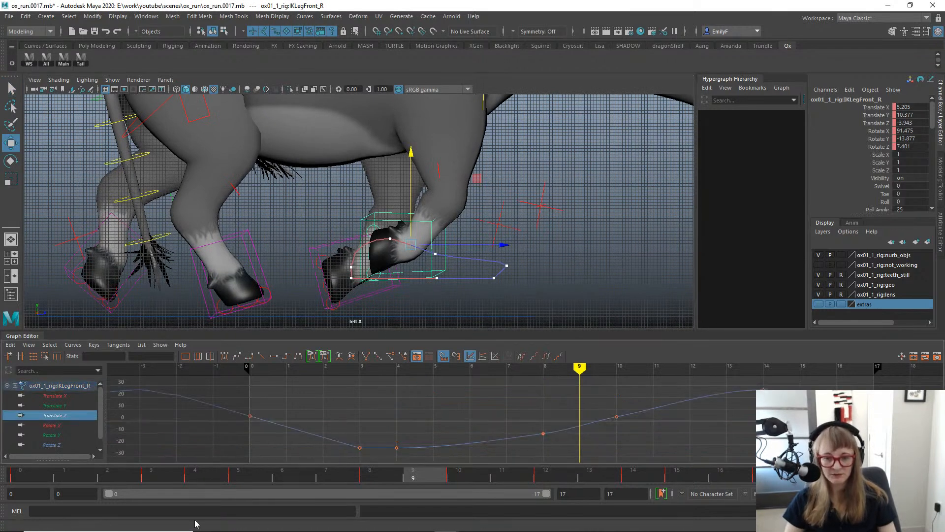
mouse_move(137, 479)
left_mouse_down()
mouse_move(63, 476)
mouse_move(722, 485)
mouse_move(648, 477)
mouse_move(692, 474)
left_mouse_up()
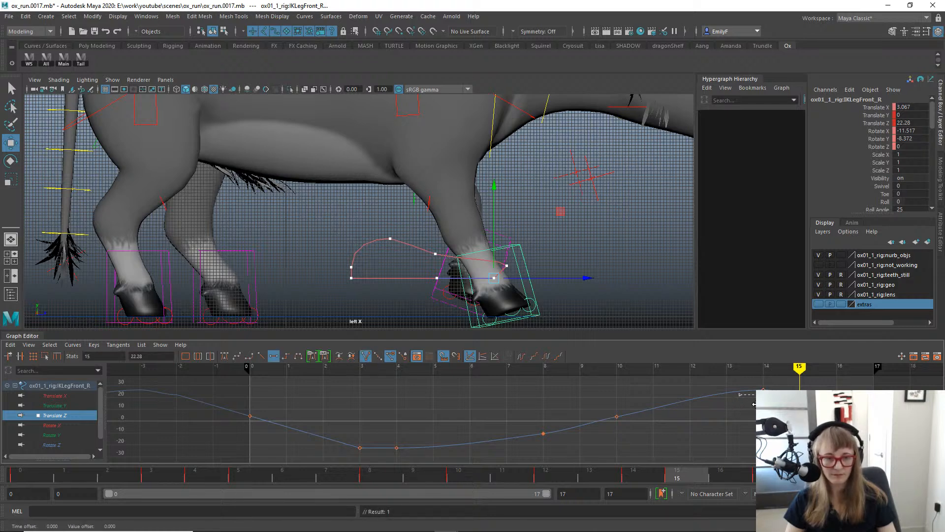
mouse_move(692, 474)
left_mouse_down()
mouse_move(480, 450)
mouse_move(577, 459)
mouse_move(338, 447)
mouse_move(587, 469)
mouse_move(386, 429)
mouse_move(518, 430)
mouse_move(359, 414)
left_mouse_up()
right_click_drag(485, 239, 508, 234, "alt")
middle_click_drag(491, 268, 502, 208, "alt")
right_click_drag(507, 227, 355, 243, "alt")
key("q")
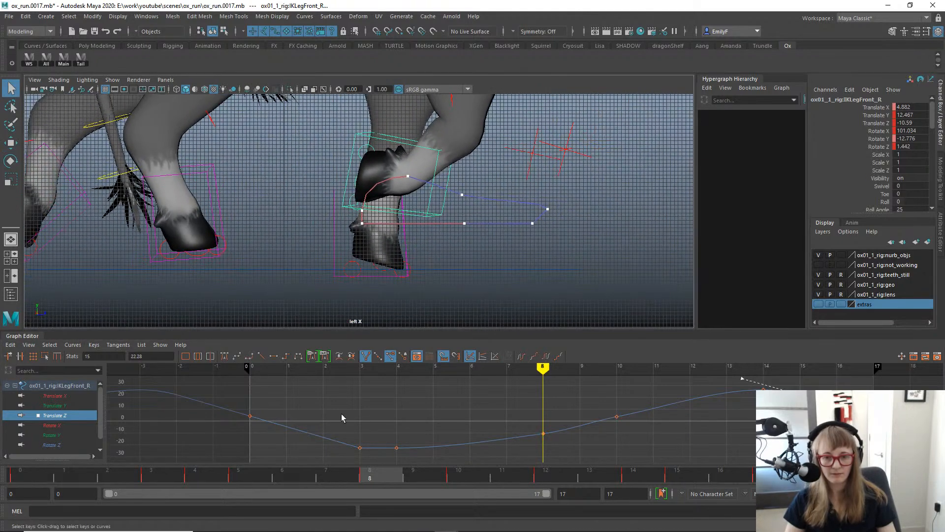
Hide the viewport grid and play the run cycle with the view on the front legs.
key("alt+v")
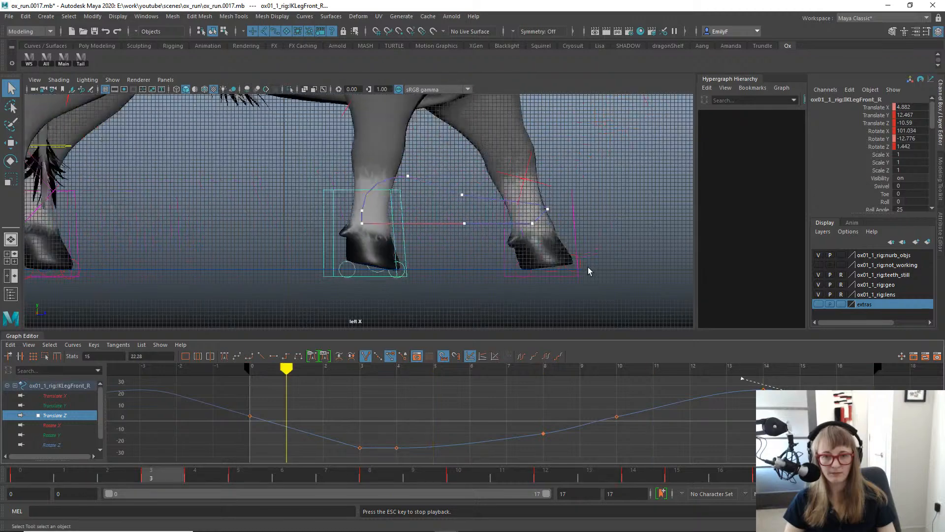
key("Escape")
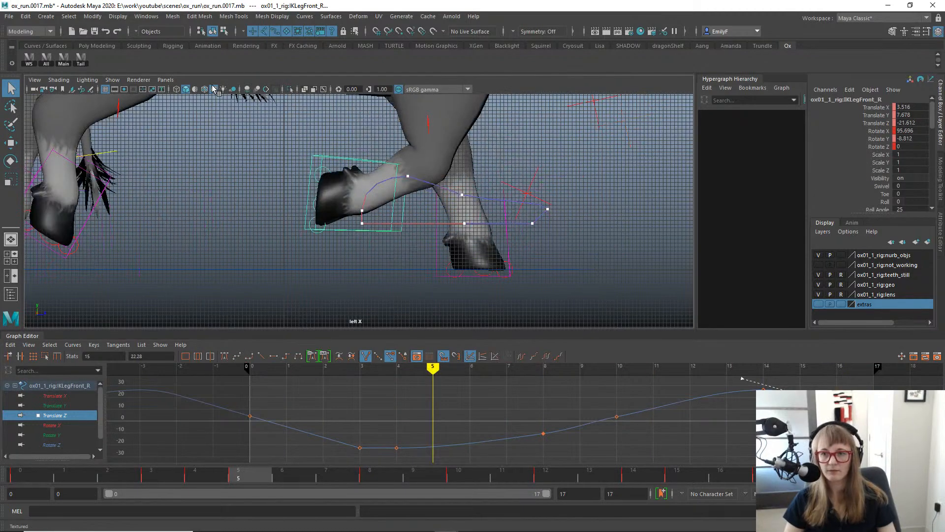
left_click(105, 89)
key("alt+v")
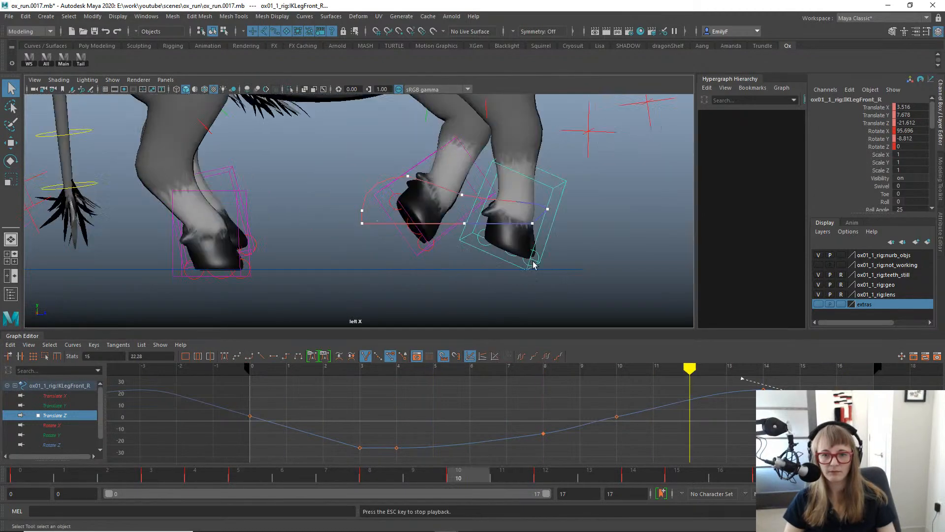
key("Escape")
scroll(595, 250, "down", 3)
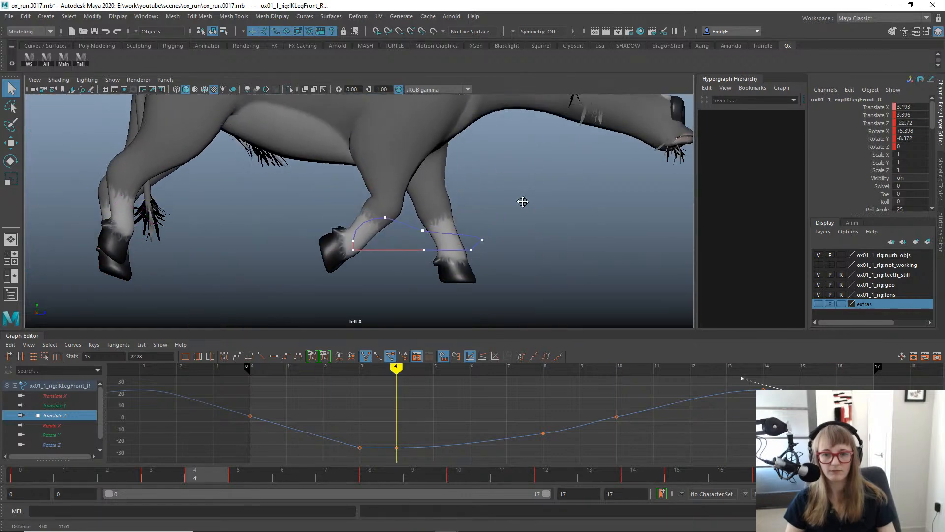
Play and scrub the cycle between frames 4 and 11 to examine the right front leg's backward and forward swing.
key("alt+v")
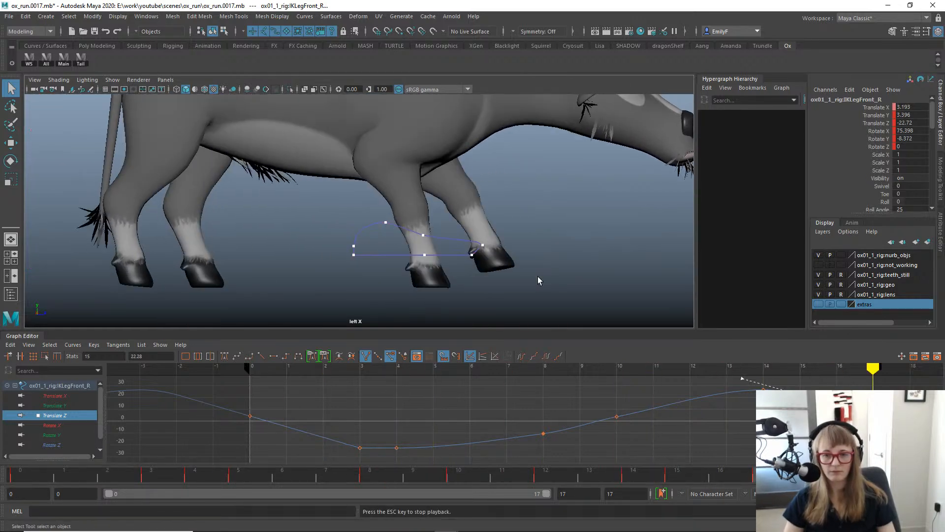
left_click(7, 474)
left_click_drag(7, 474, 264, 483)
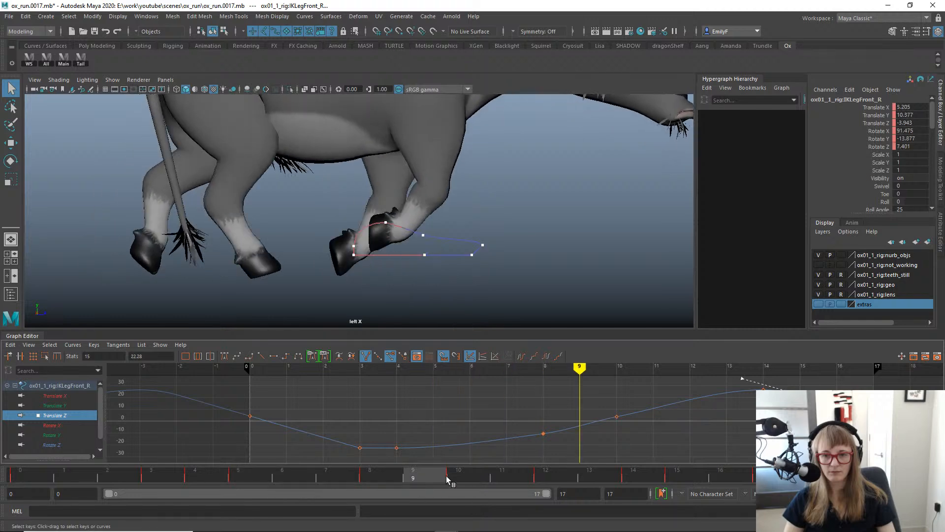
left_click_drag(447, 478, 195, 475)
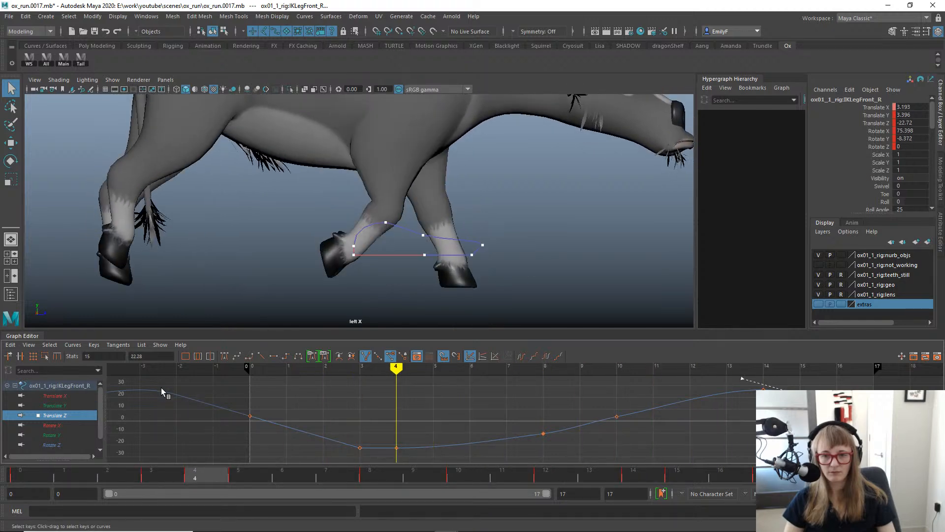
left_click_drag(162, 391, 263, 396)
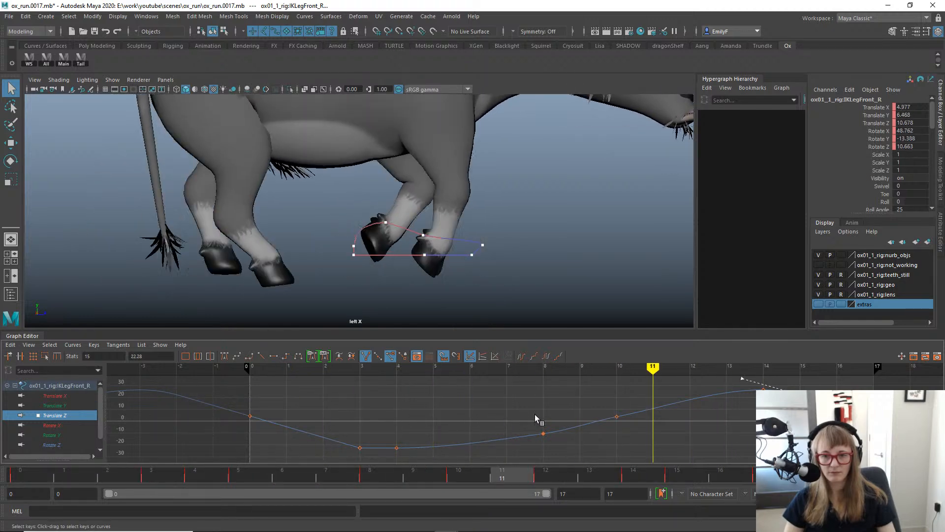
left_click_drag(536, 418, 53, 331)
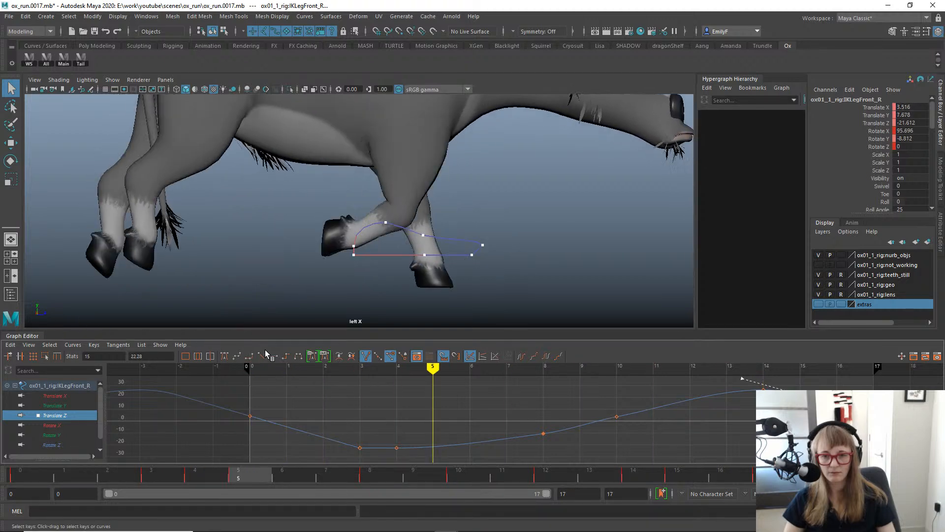
Delete the right front leg's Translate Z key at frame 8, set its frame 10 key to 9.5, and scrub the swing.
left_click_drag(376, 376, 477, 385)
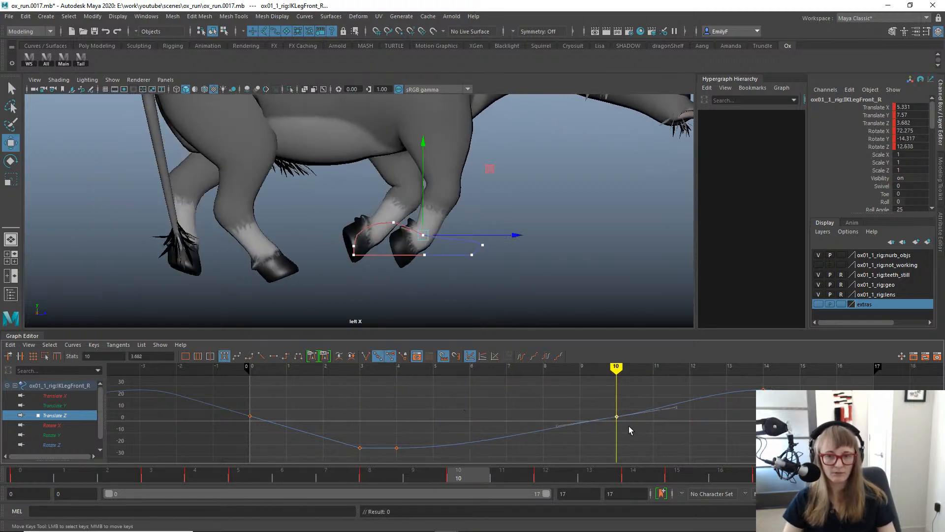
middle_click_drag(629, 430, 632, 417)
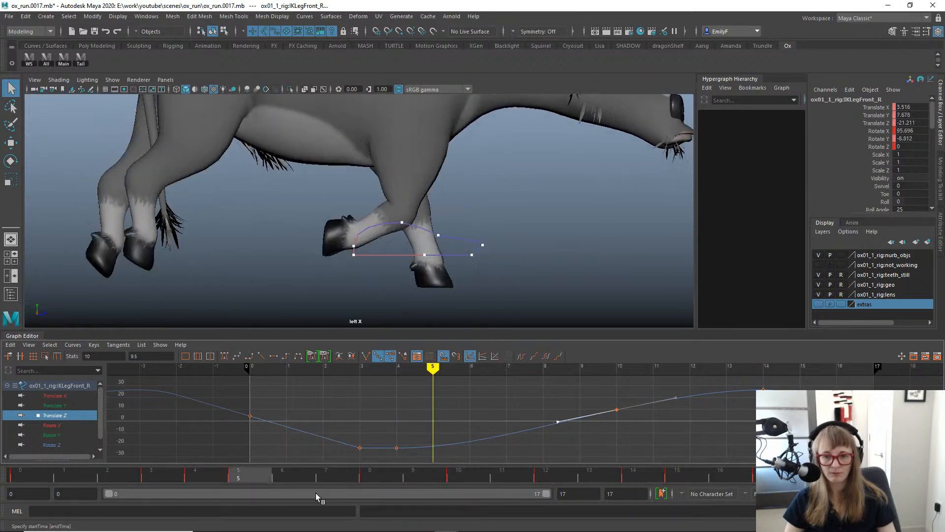
left_click_drag(316, 493, 519, 479)
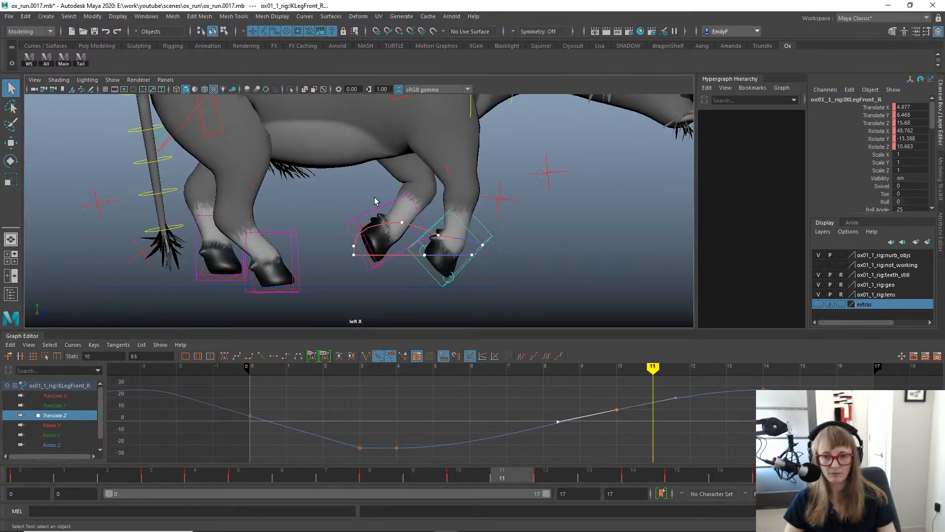
Select the left front leg IK, set its Translate Z key at frame 11 to -8.706, and play the cycle.
left_click(370, 216)
key("w")
left_click(54, 415)
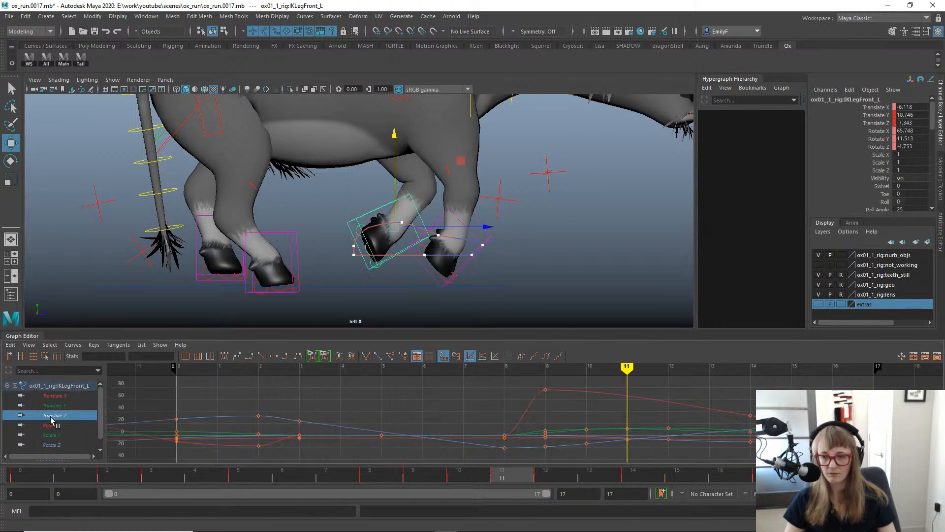
key("f")
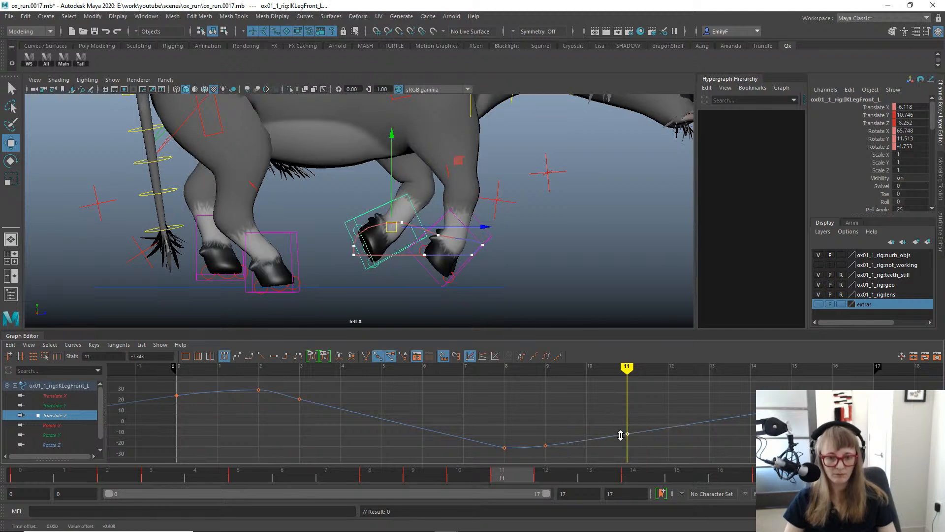
key("q")
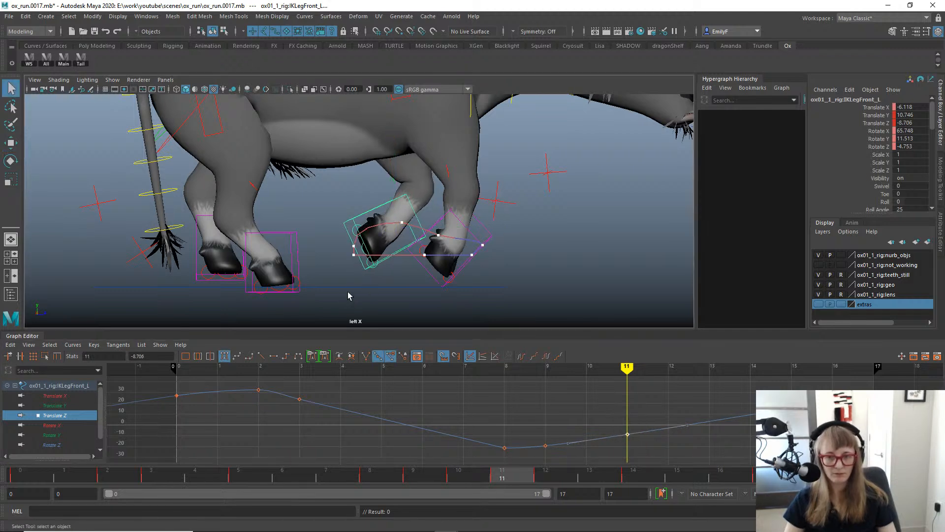
key("alt+v")
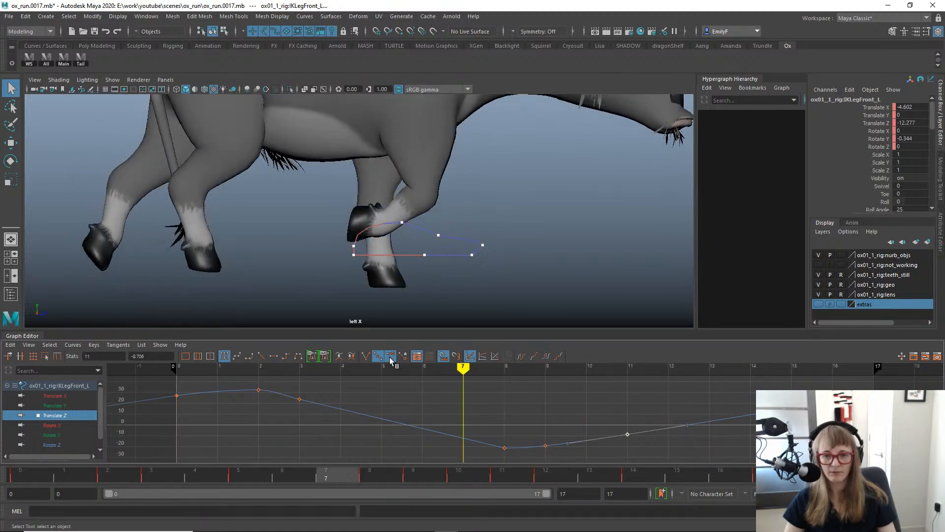
key("alt+v")
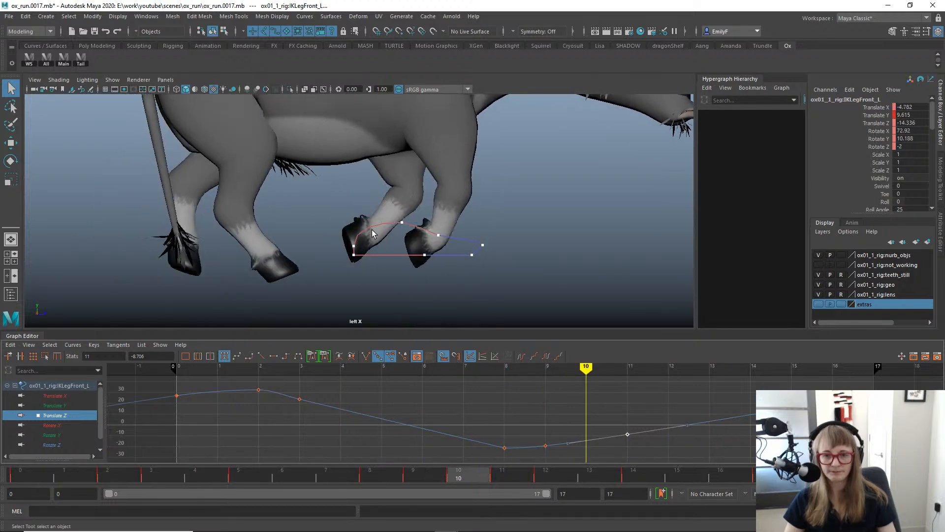
At frame 10, key the left front leg IK at Translate Y 11.674, Translate Z -15.085 and Rotate X 85.011.
key("alt+1")
key("w")
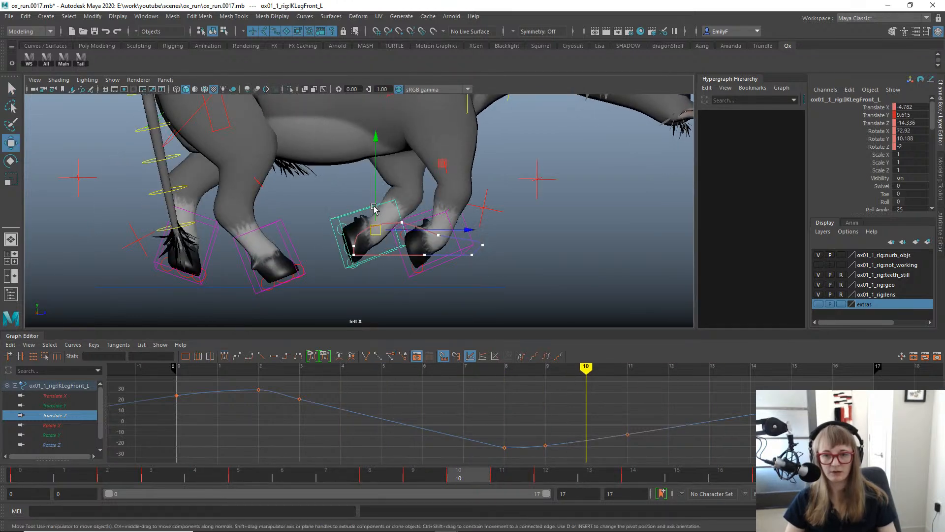
key("e")
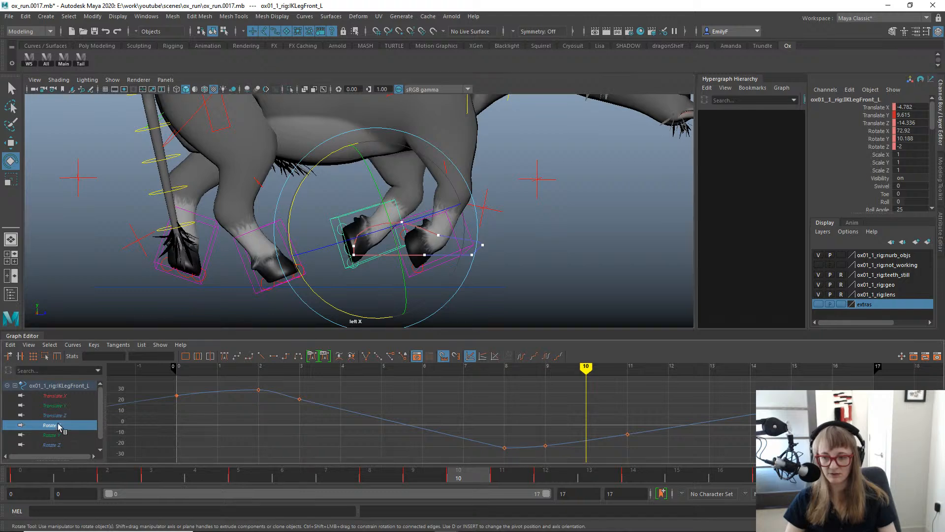
left_click(58, 424)
left_click_drag(191, 480, 484, 403)
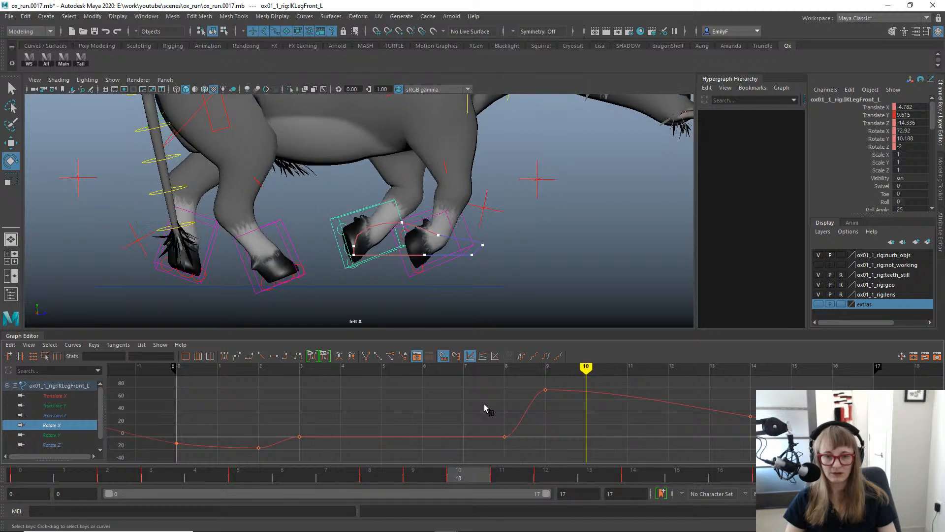
key("w")
left_click_drag(379, 144, 377, 139)
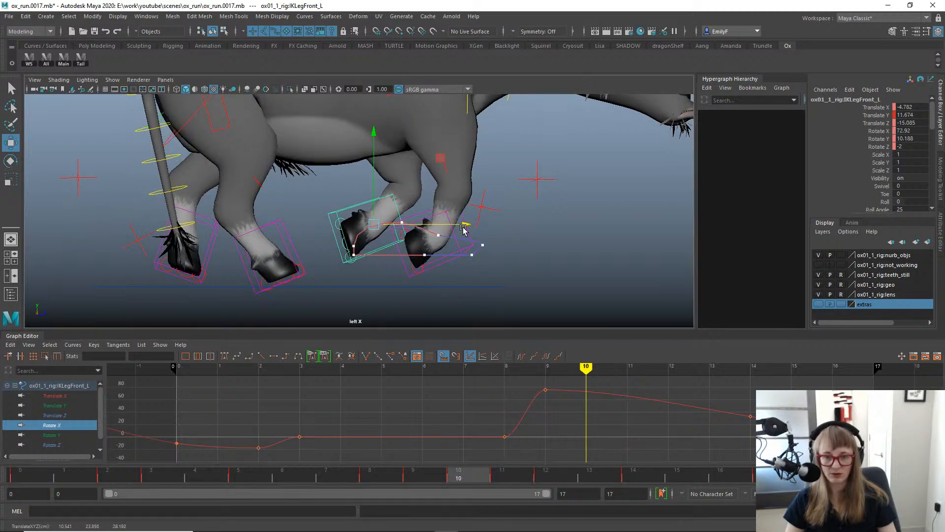
key("e")
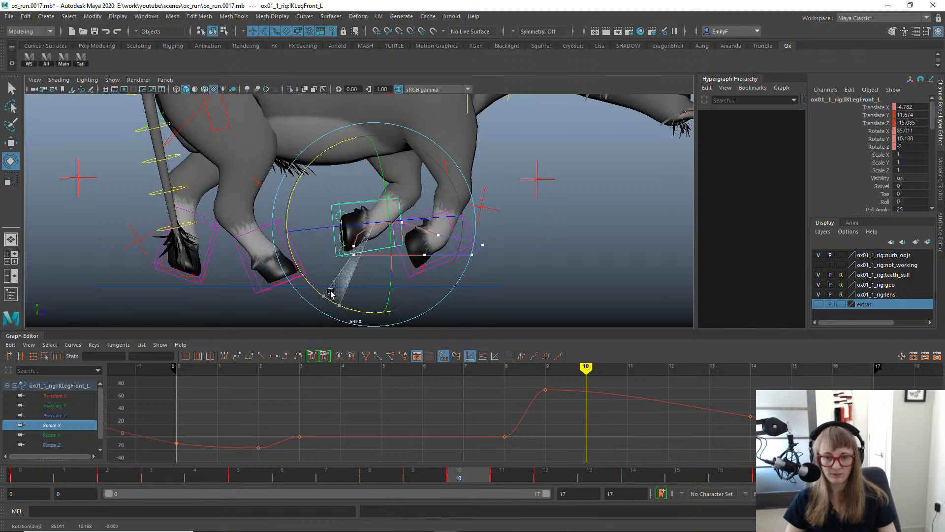
key("s")
key("q")
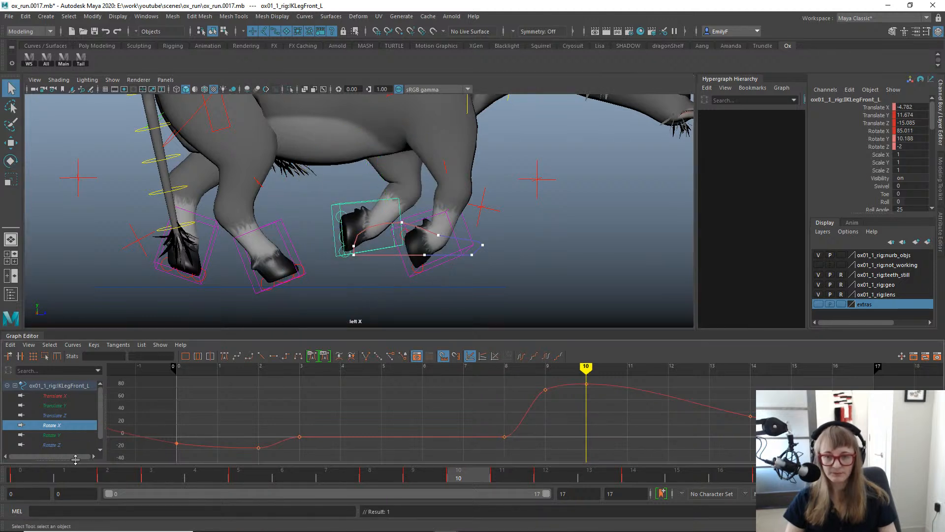
Delete the left front leg IK's Translate Y key at frame 11, set its frame 14 key to 4.319, and play the cycle.
left_click(64, 406, "ctrl")
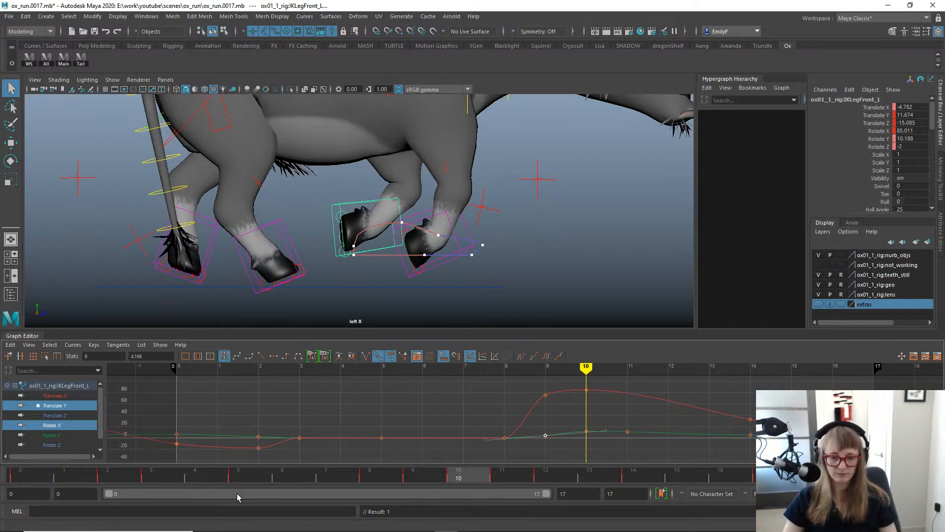
left_click_drag(355, 482, 517, 462)
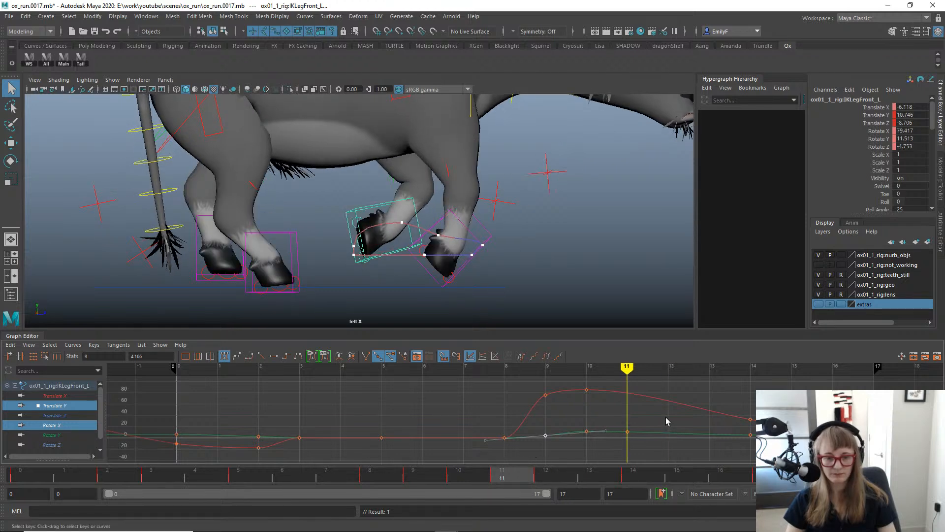
right_click_drag(667, 422, 658, 394, "alt+shift")
middle_click_drag(611, 459, 574, 440, "alt")
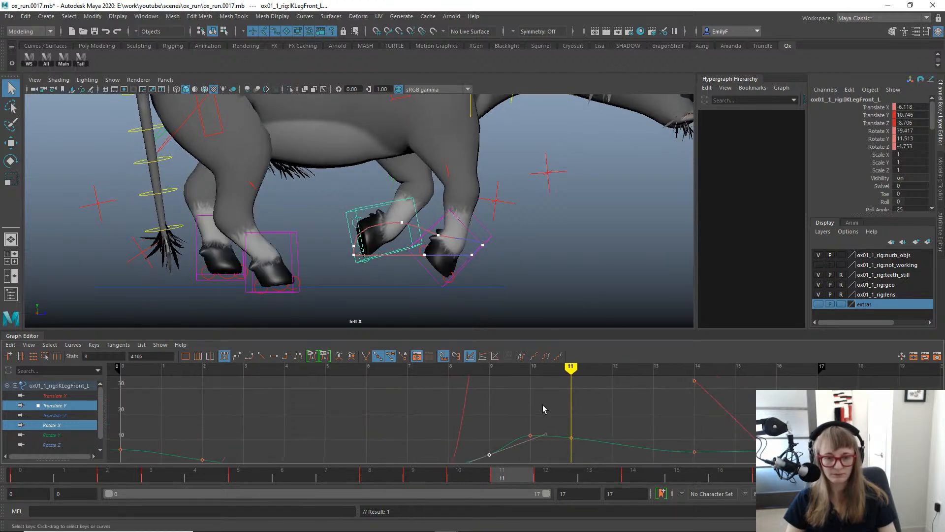
mouse_move(344, 475)
left_mouse_down()
mouse_move(268, 451)
mouse_move(462, 454)
mouse_move(597, 475)
mouse_move(764, 474)
mouse_move(420, 408)
mouse_move(753, 456)
mouse_move(319, 391)
mouse_move(555, 433)
mouse_move(490, 437)
mouse_move(688, 449)
mouse_move(612, 443)
mouse_move(646, 439)
left_mouse_up()
middle_click_drag(646, 439, 587, 386, "alt")
left_click_drag(627, 382, 665, 421)
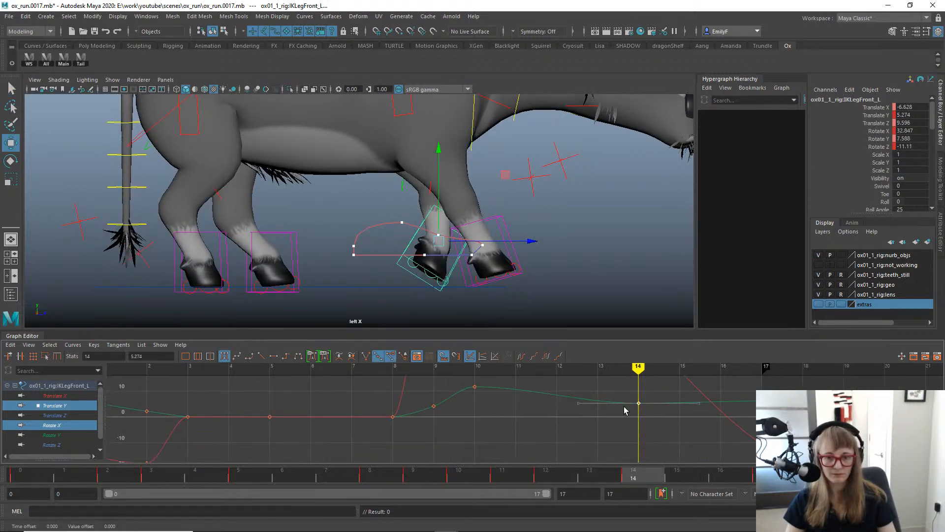
key("e")
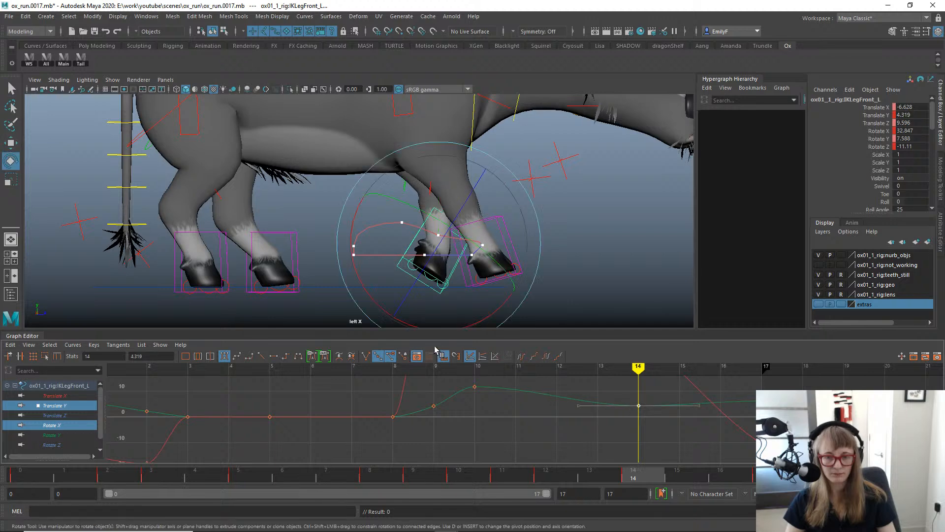
key("alt+v")
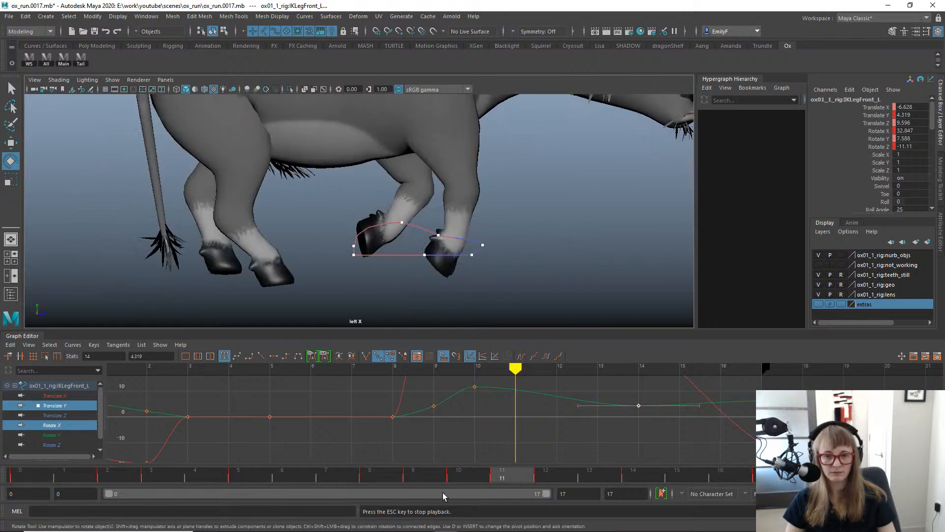
key("alt+v")
Key the left front leg IK's Rotate X at -20.843 on frames 17 and 0.
left_click_drag(406, 475, 763, 470)
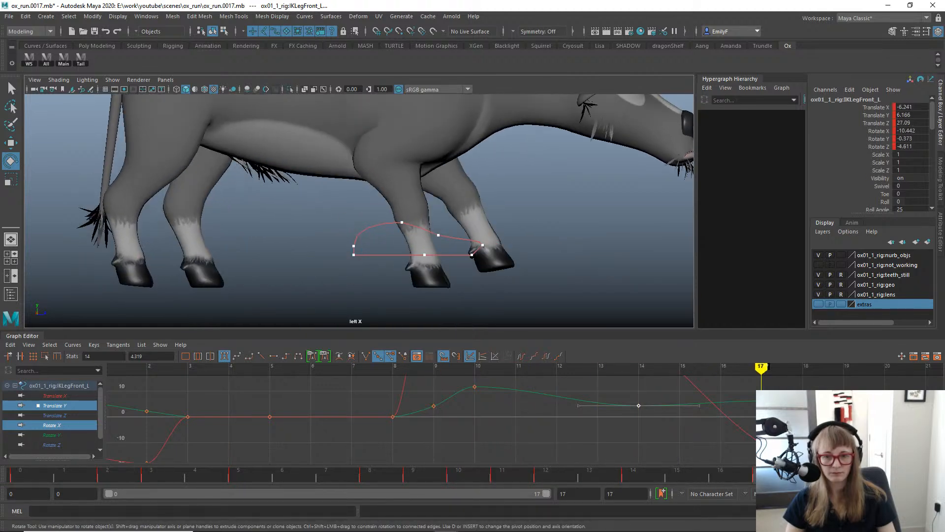
left_click(64, 425)
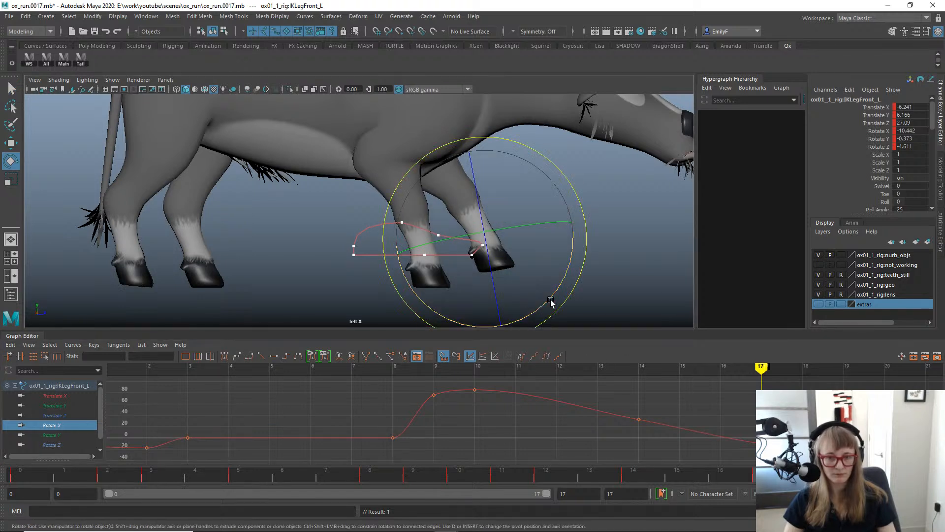
left_click_drag(550, 299, 563, 290)
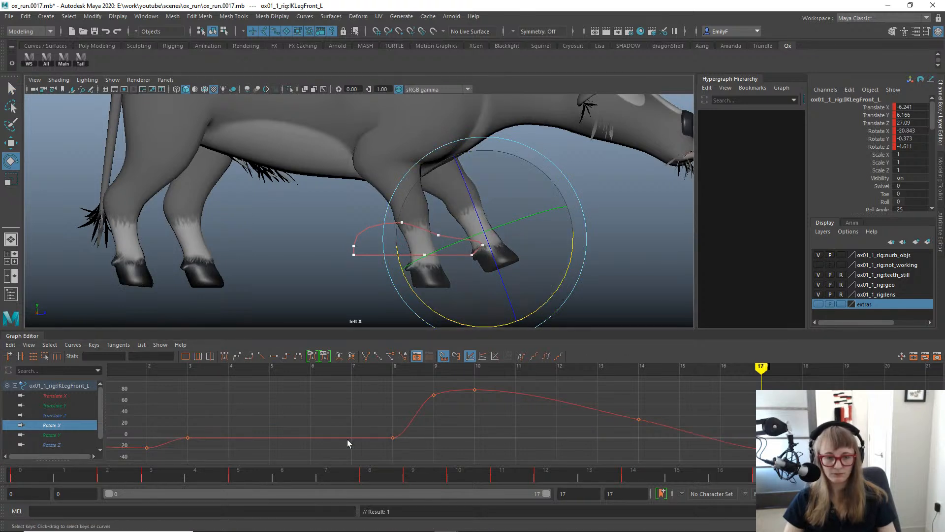
left_click_drag(10, 465, 107, 475)
Play the run cycle in the side, front and perspective views to examine the front legs from several angles.
key("alt+v")
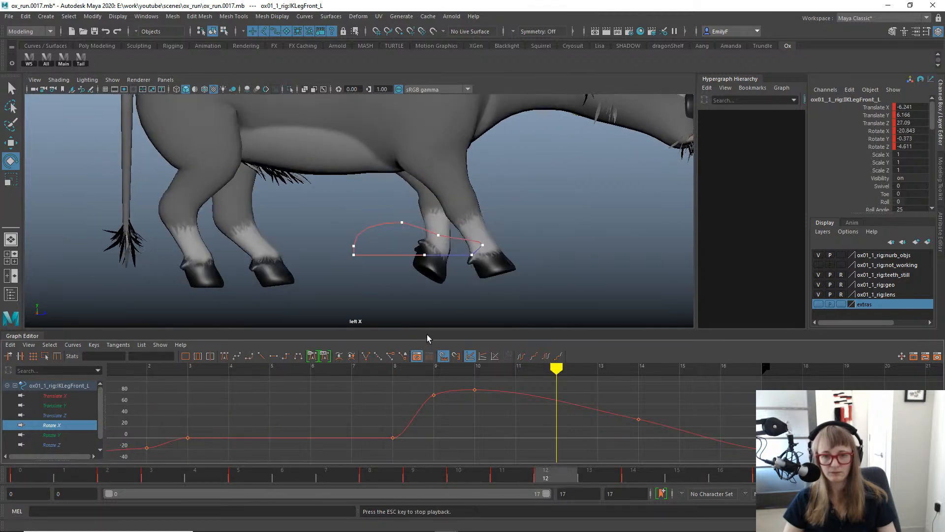
key("alt+v")
key("space")
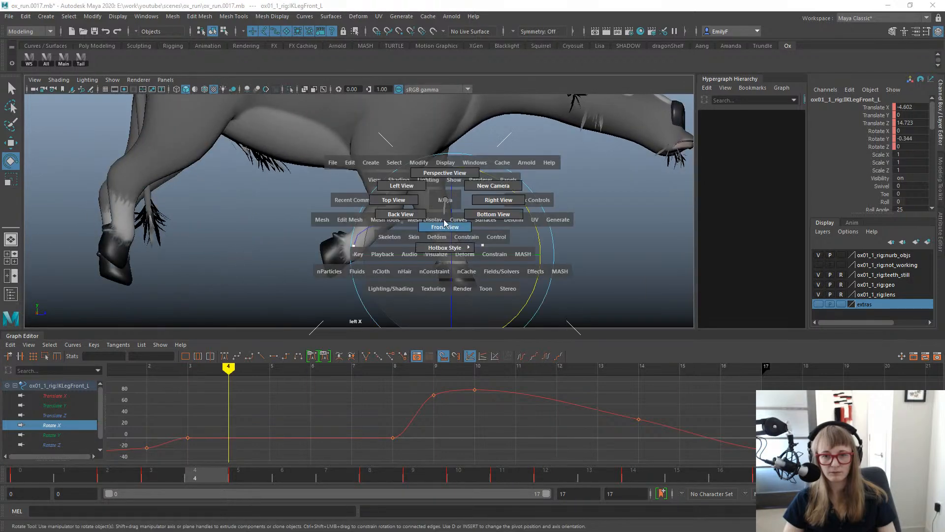
left_click_drag(445, 201, 494, 235)
key("alt+v")
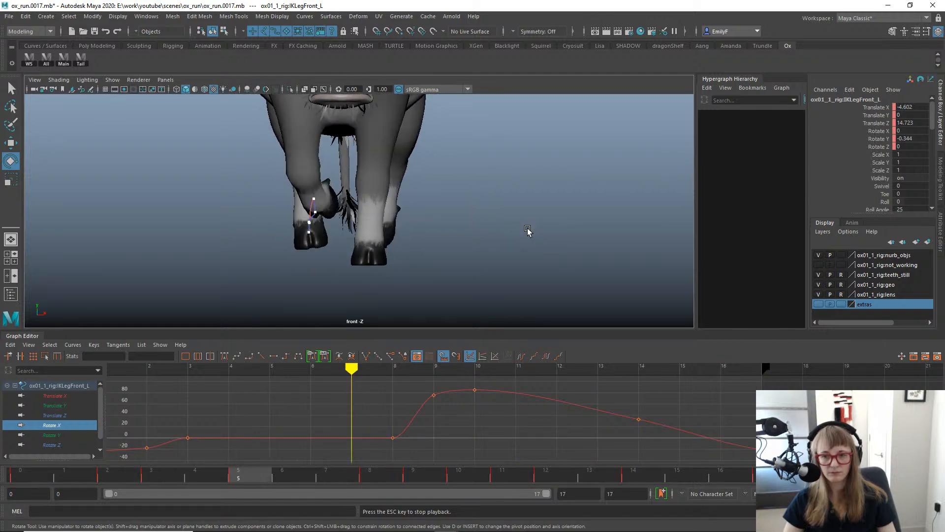
key("Escape")
key("space")
left_click_drag(489, 171, 488, 145)
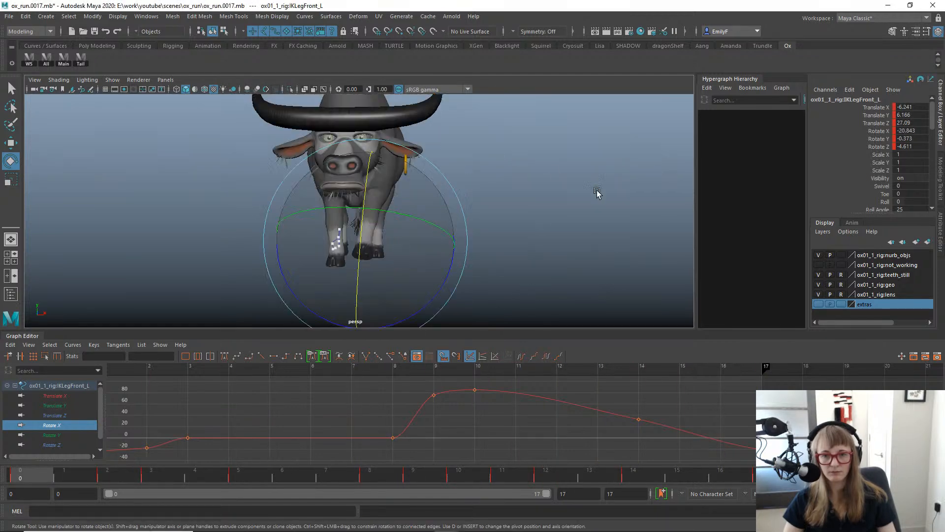
right_click_drag(598, 192, 522, 206, "alt")
left_click_drag(522, 206, 426, 220, "alt")
key("alt+v")
right_click_drag(427, 219, 500, 217, "alt")
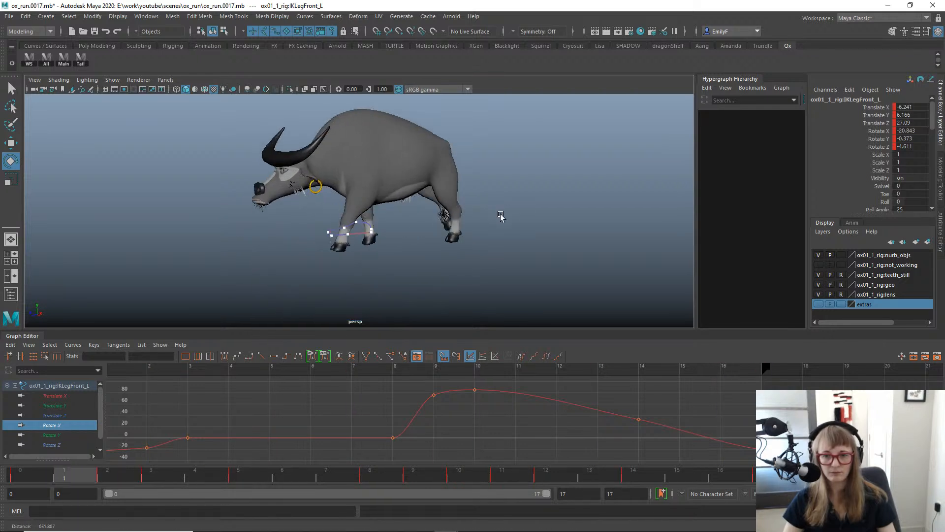
left_click_drag(398, 217, 512, 225, "alt")
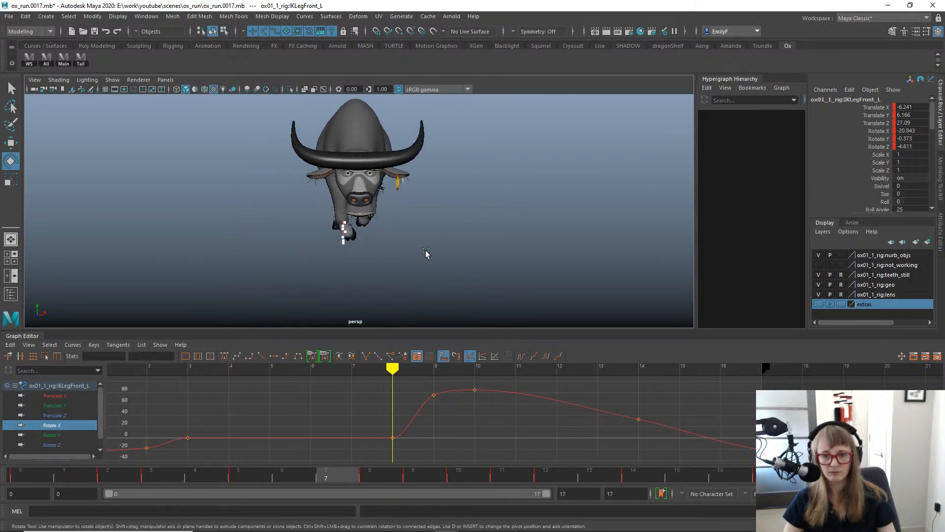
left_click_drag(426, 253, 511, 251, "alt")
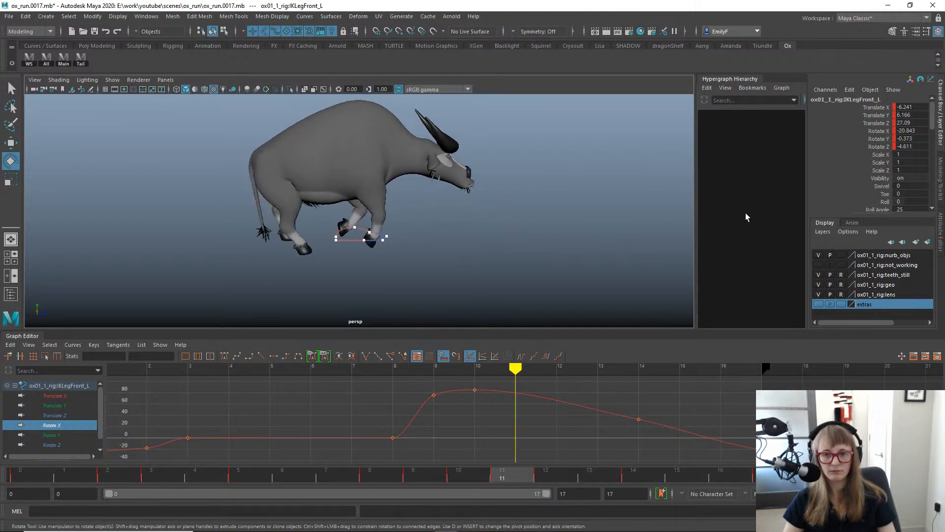
key("Escape")
Select the right front rump control at frame 17 and compare the front leg pose with the bison reference clip.
left_click_drag(79, 468, 764, 448)
scroll(405, 132, "up", 5)
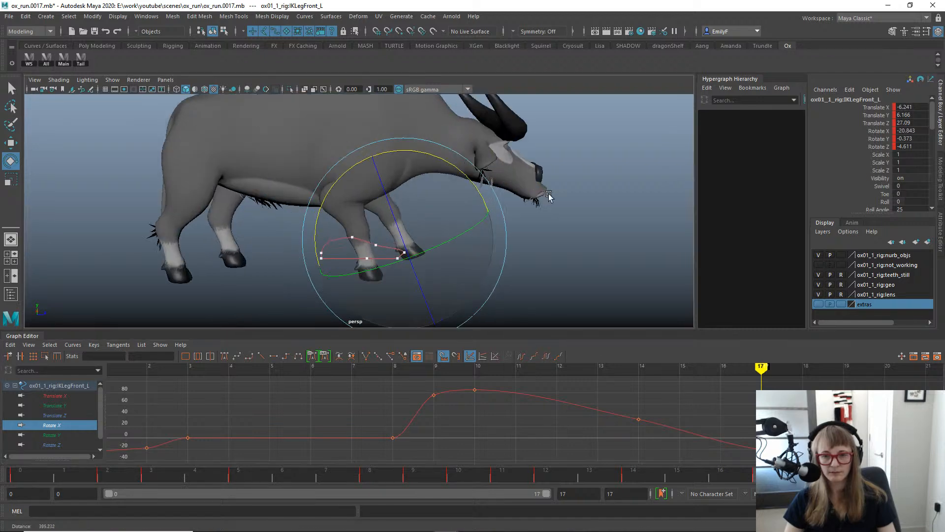
left_click(380, 173)
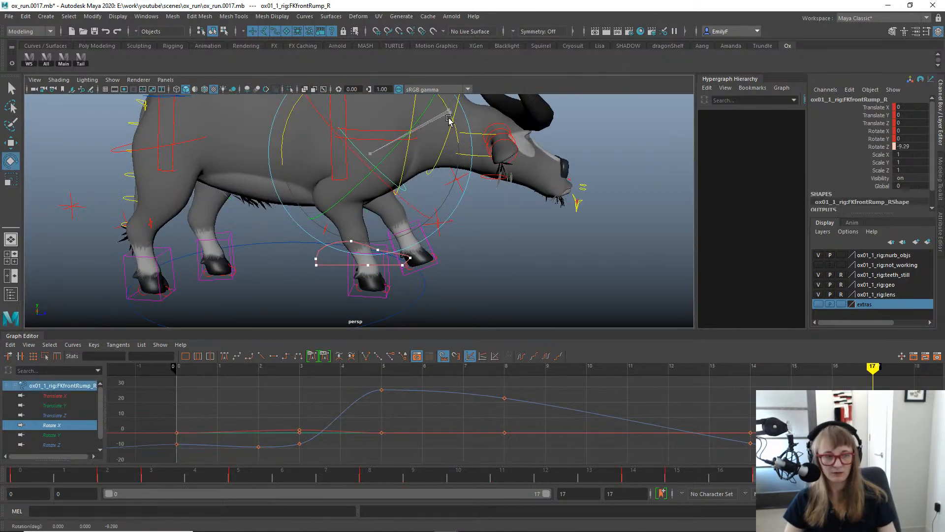
left_click_drag(944, 347, 421, 362)
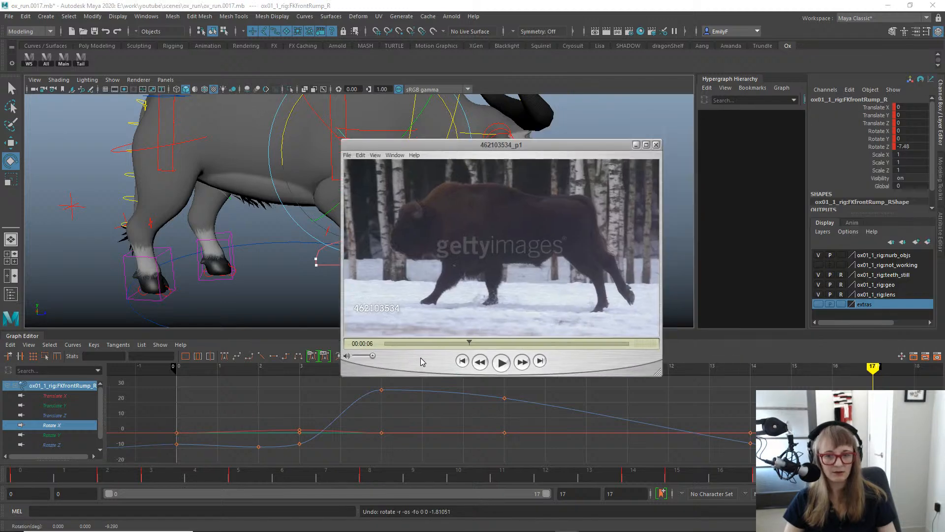
left_click_drag(476, 346, 493, 316)
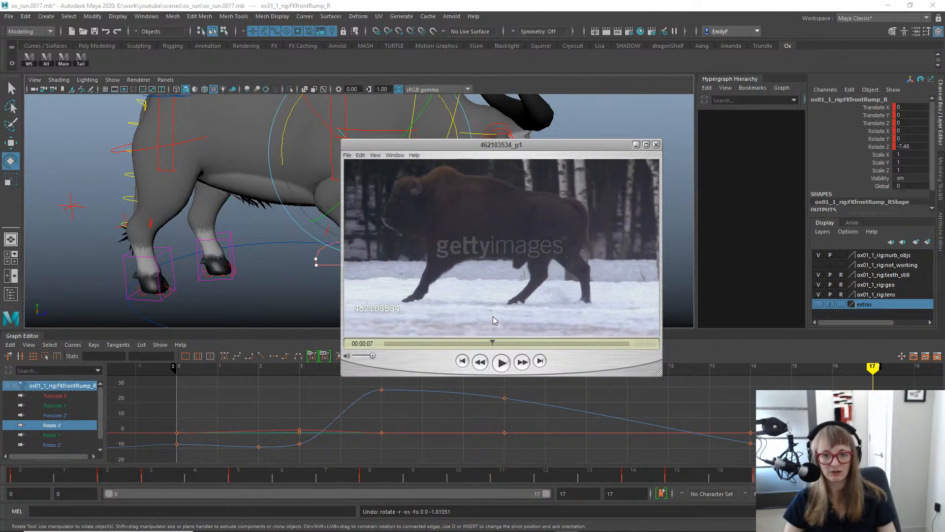
left_click_drag(474, 150, 944, 150)
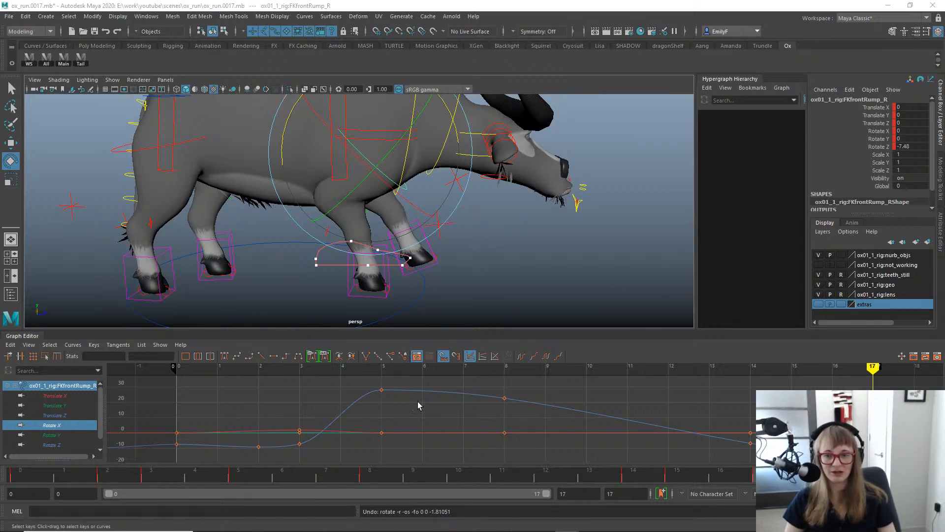
In the side view, key the right front rump control's Rotate Z at -9.714 on frames 0 and 17.
mouse_move(414, 465)
left_mouse_down()
mouse_move(302, 469)
mouse_move(2, 379)
left_mouse_up()
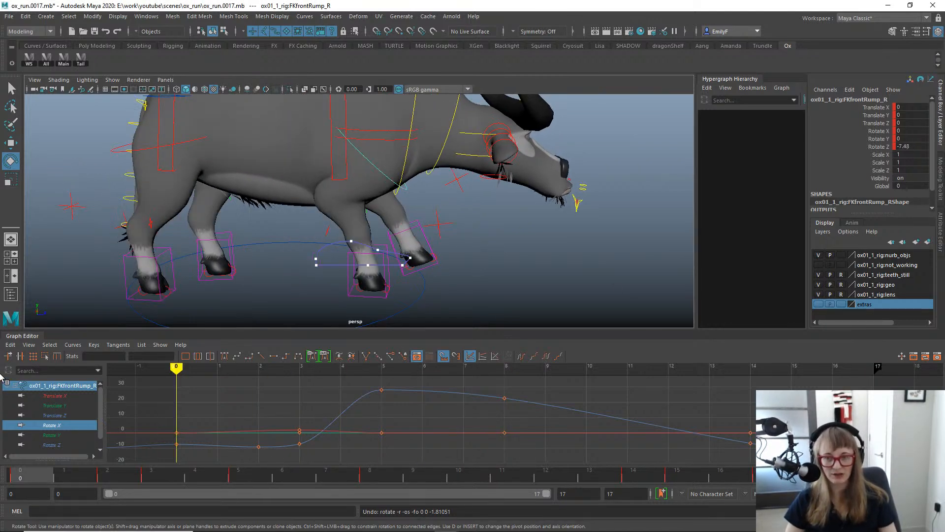
key("space")
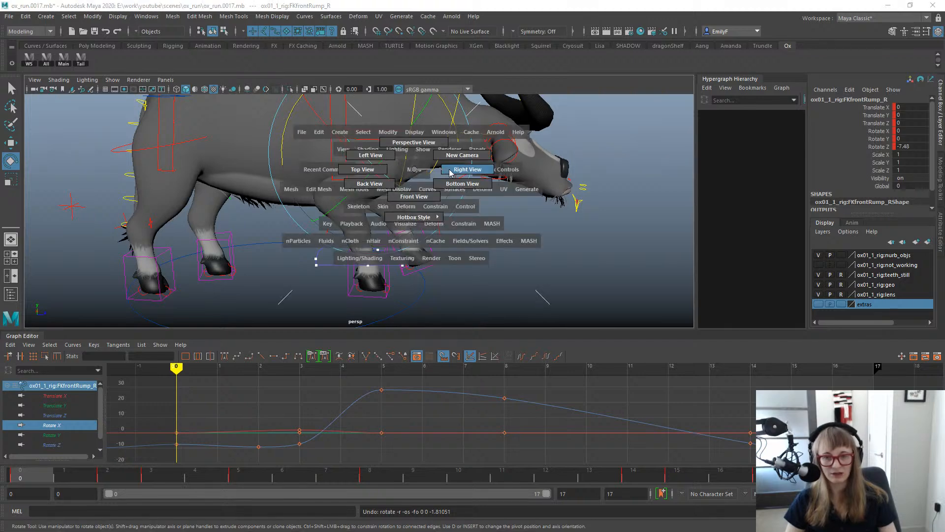
left_click(450, 171)
key("space")
left_click_drag(449, 170, 416, 161)
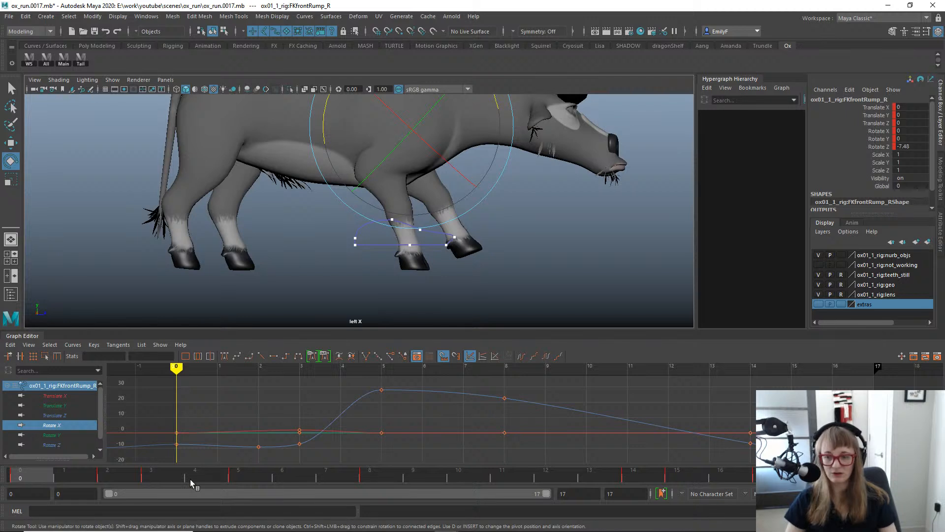
scroll(511, 168, "up", 3)
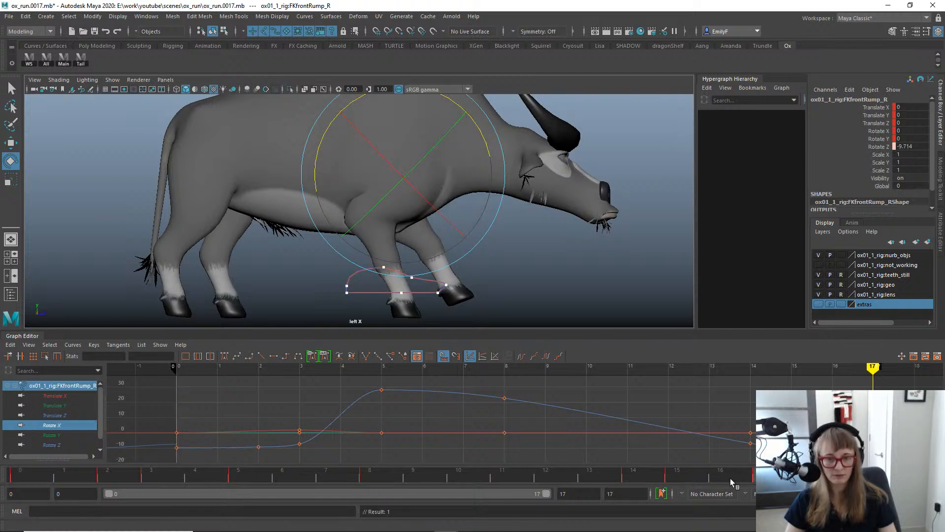
Adjust the right front rump control's Rotate Z around frames 15 and 16, scrubbing to check the spacing into frame 17.
left_click_drag(27, 477, 740, 474)
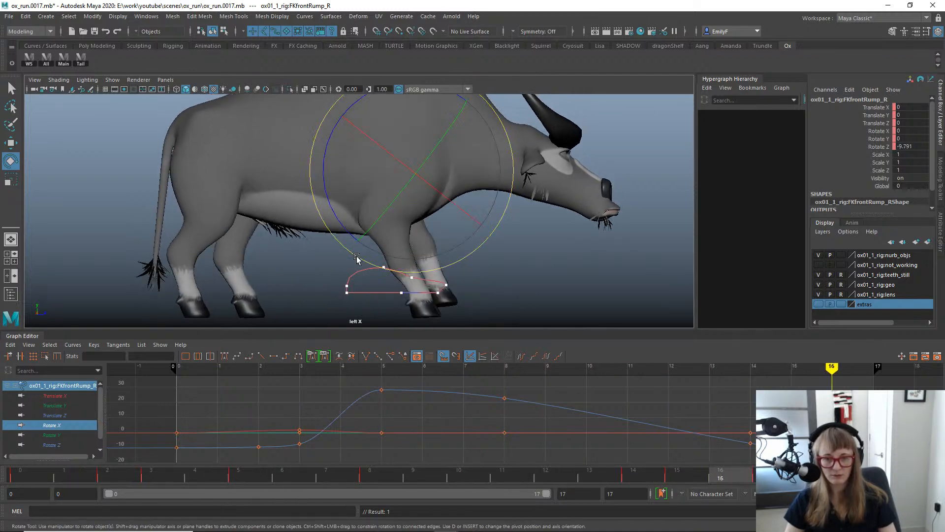
left_click_drag(337, 210, 339, 218)
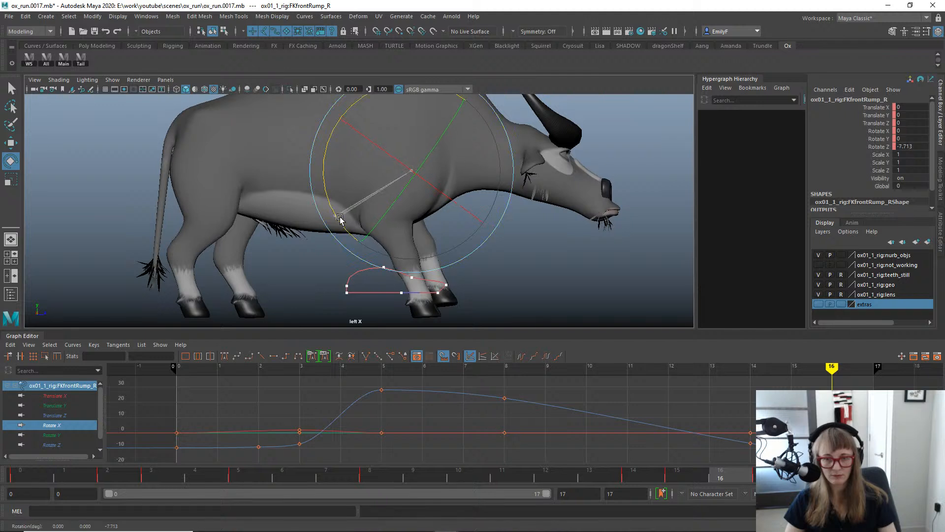
left_click_drag(715, 485, 703, 480)
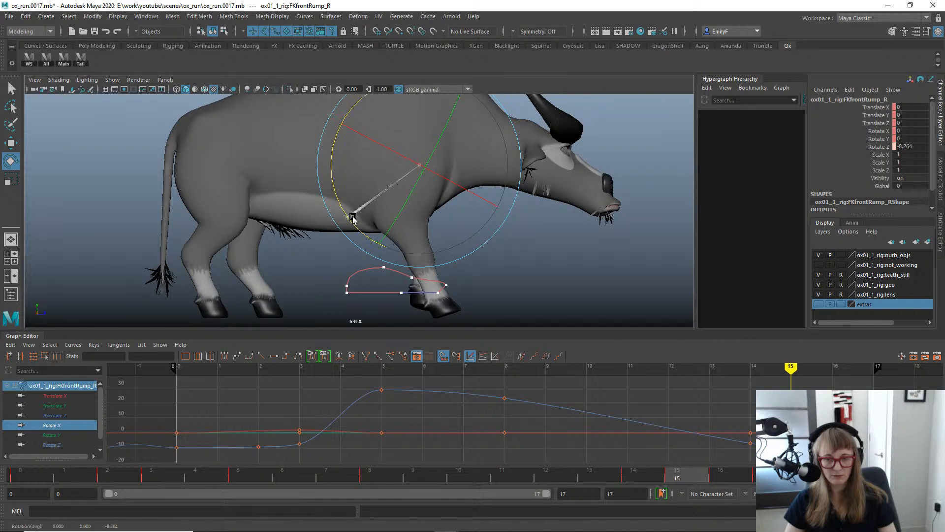
mouse_move(673, 475)
left_mouse_down()
mouse_move(657, 477)
mouse_move(764, 480)
mouse_move(721, 480)
left_mouse_up()
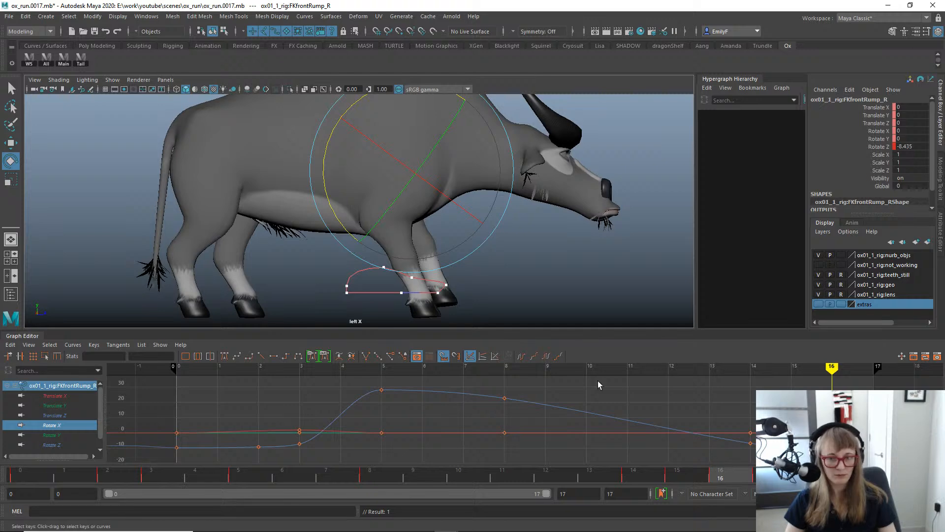
left_click(747, 477)
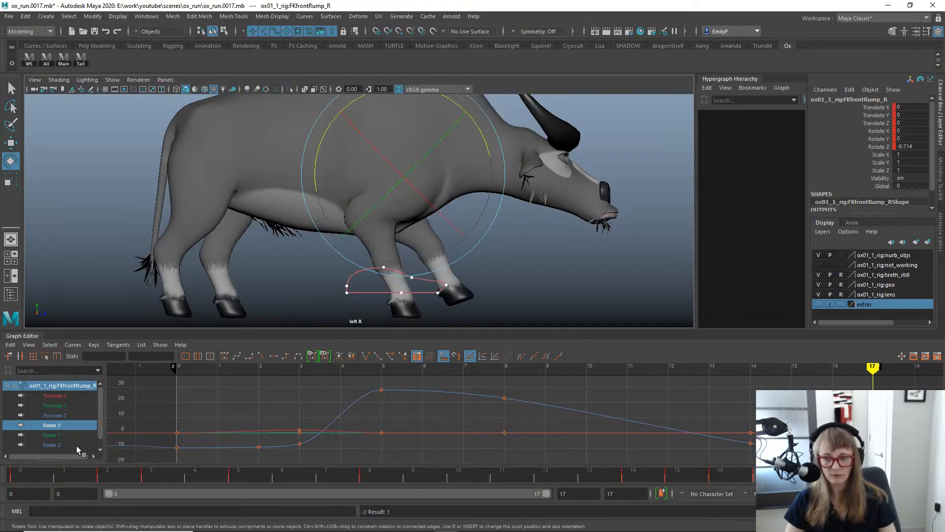
At frame 3, rotate the right front toe-end roll control to 16.36 on X.
left_click_drag(34, 475, 162, 444)
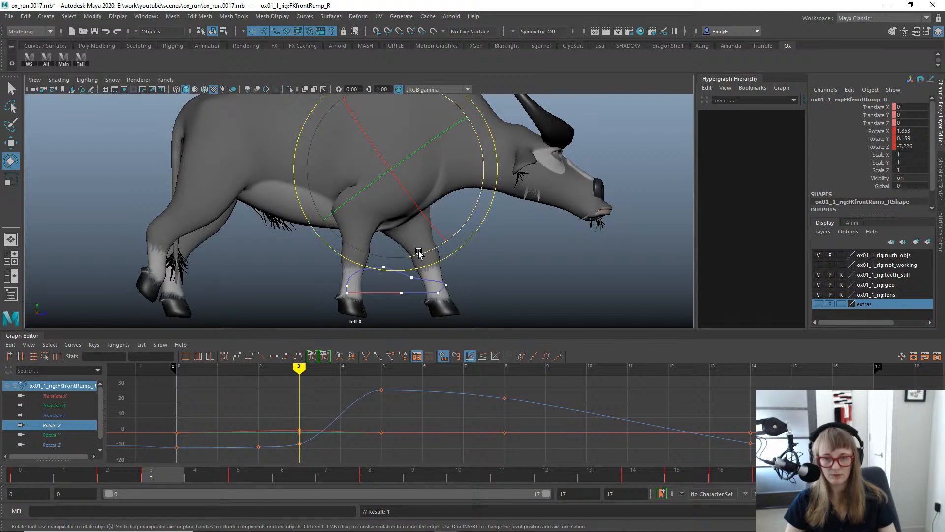
middle_click_drag(363, 220, 397, 173, "alt")
right_click_drag(397, 173, 509, 264, "alt")
key("alt+1")
middle_click_drag(422, 307, 413, 242, "alt")
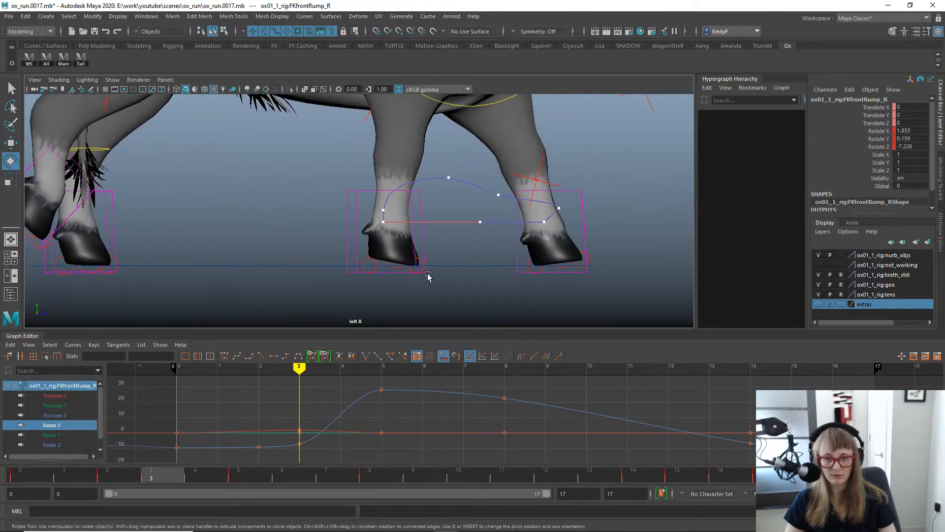
left_click(421, 268)
left_click_drag(498, 227, 501, 253)
key("q")
middle_click_drag(474, 160, 409, 320, "alt")
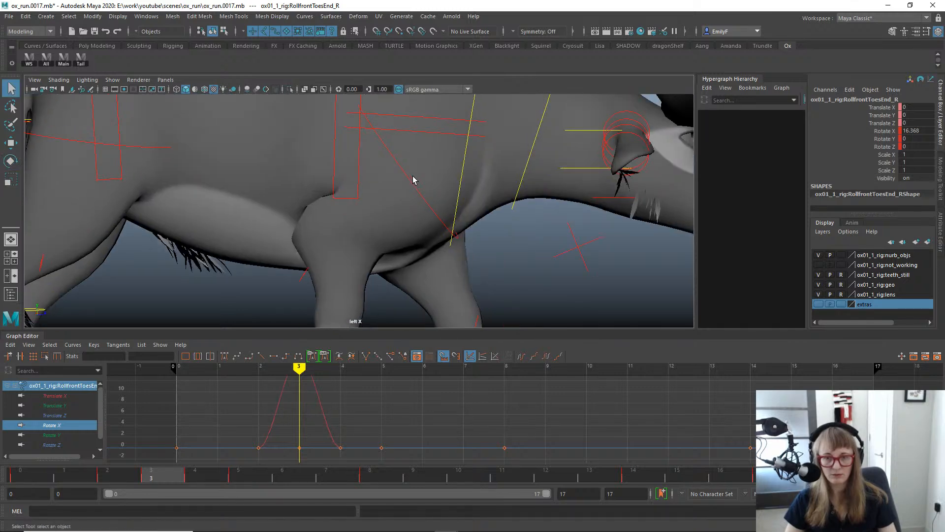
Select the right front rump FK control and rotate it to -6.636 on Z at frame 3.
left_click(411, 190)
right_click_drag(489, 243, 386, 200, "alt")
left_click(398, 193)
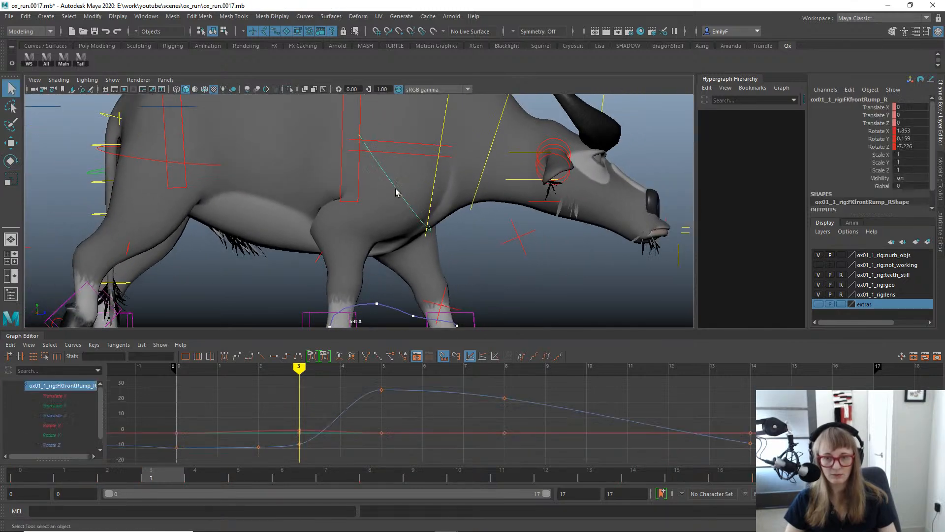
key("e")
right_click_drag(508, 236, 434, 227, "alt")
key("alt+1")
middle_click_drag(405, 217, 422, 192, "alt")
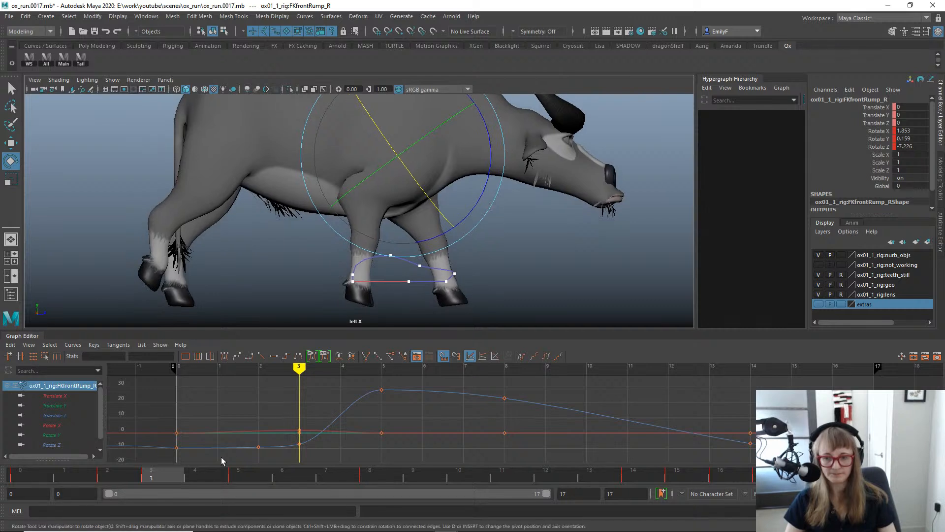
left_click_drag(186, 477, 170, 463)
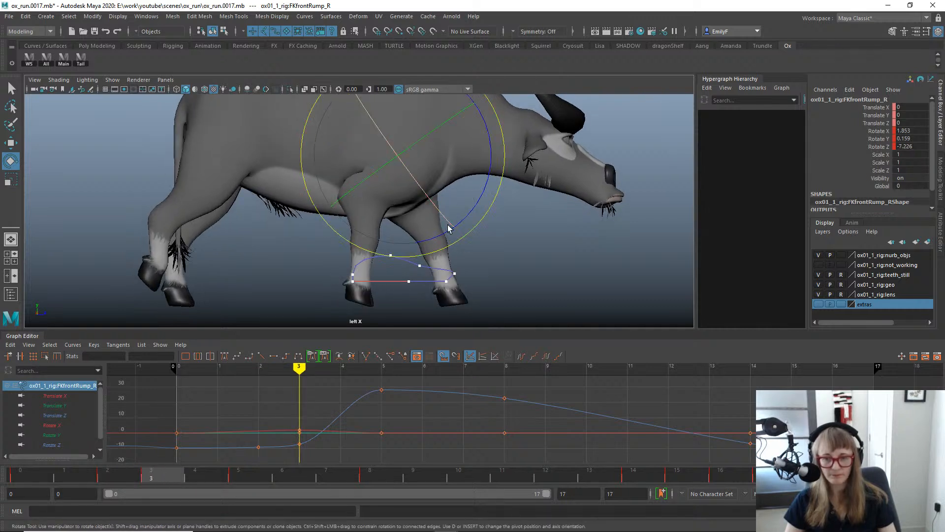
left_click_drag(449, 228, 427, 237)
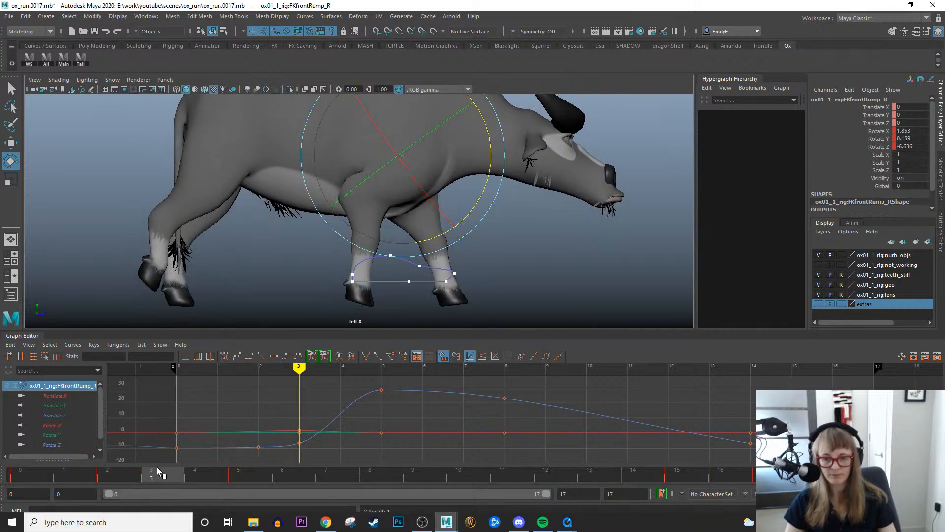
At frame 4, rotate the right front rump FK control to 9.28 on Z only.
left_click_drag(158, 468, 204, 469)
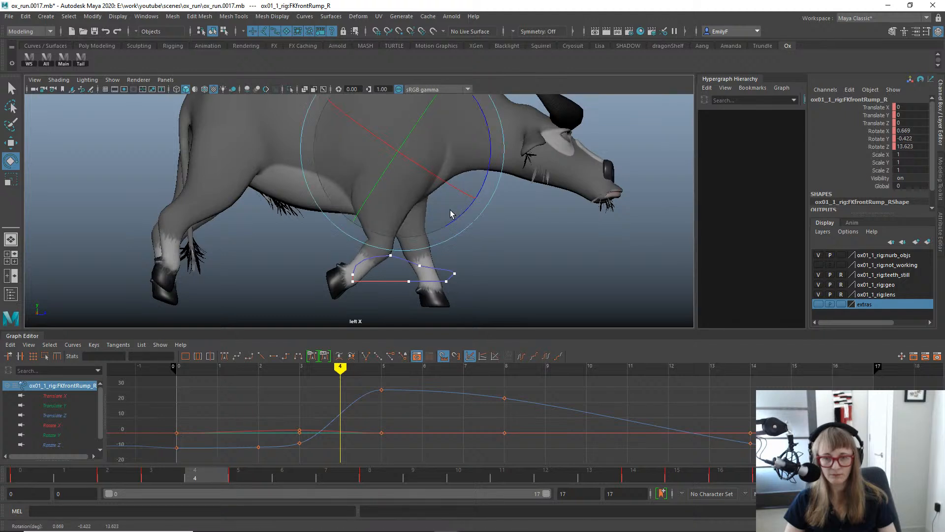
key("ctrl+z")
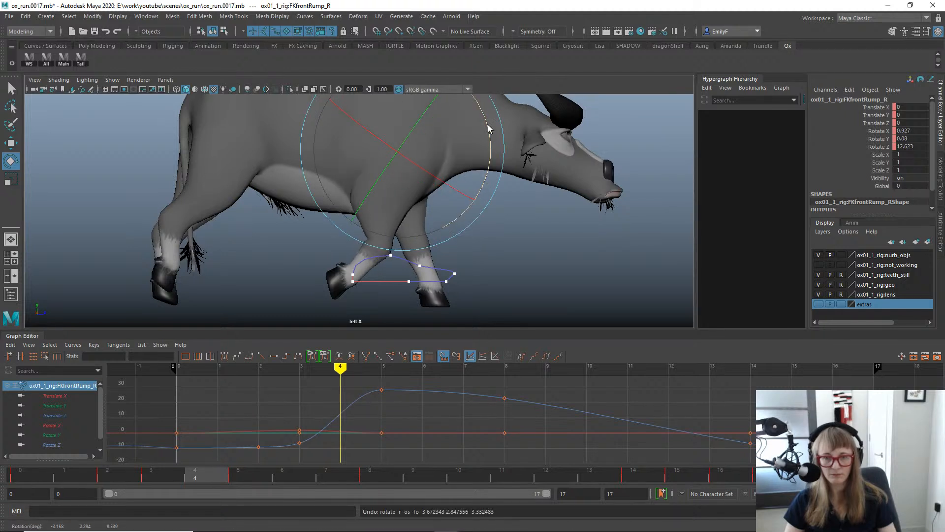
left_click_drag(489, 129, 488, 132)
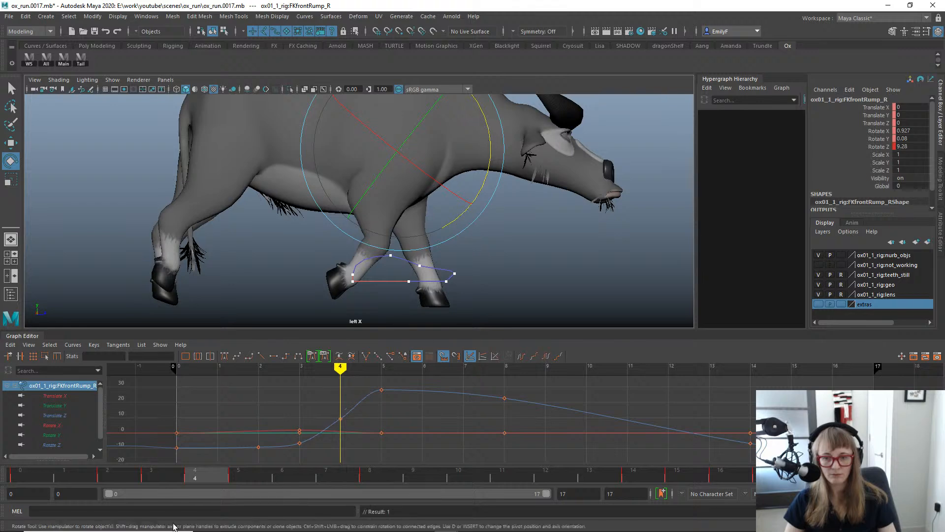
Move the right front leg IK control's Translate Z key from frame 10 to frame 9 and set its value to 4.929.
left_click_drag(214, 470, 246, 461)
left_click_drag(158, 423, 386, 394)
scroll(443, 217, "up", 6)
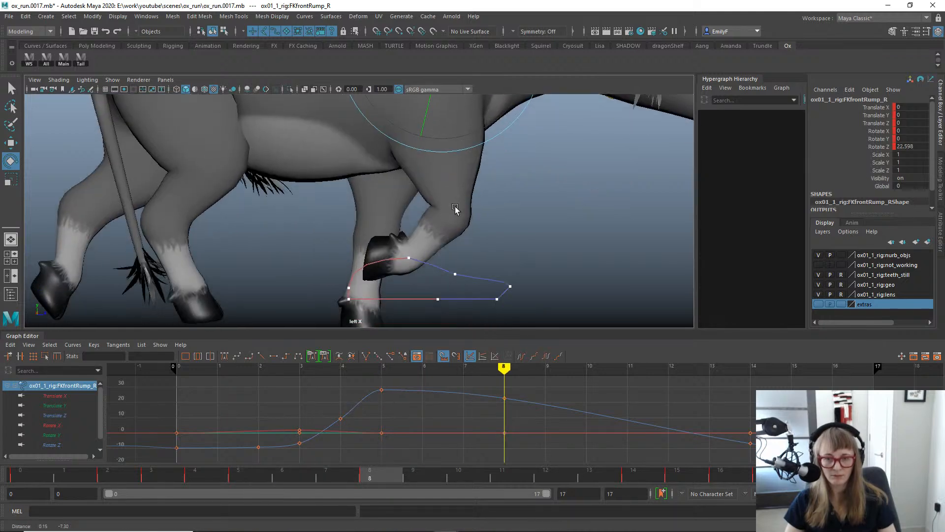
key("q")
left_click(387, 230)
key("w")
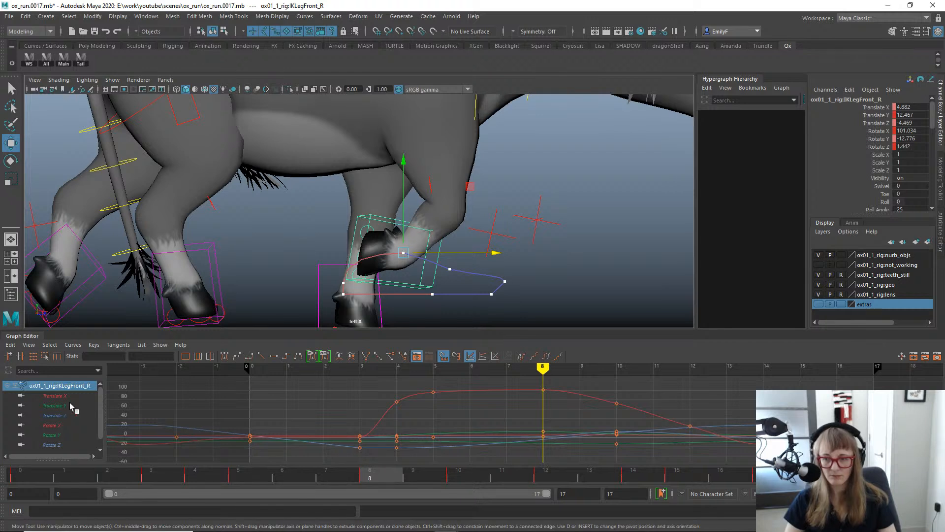
left_click(54, 415)
middle_click_drag(618, 430, 569, 426, "shift")
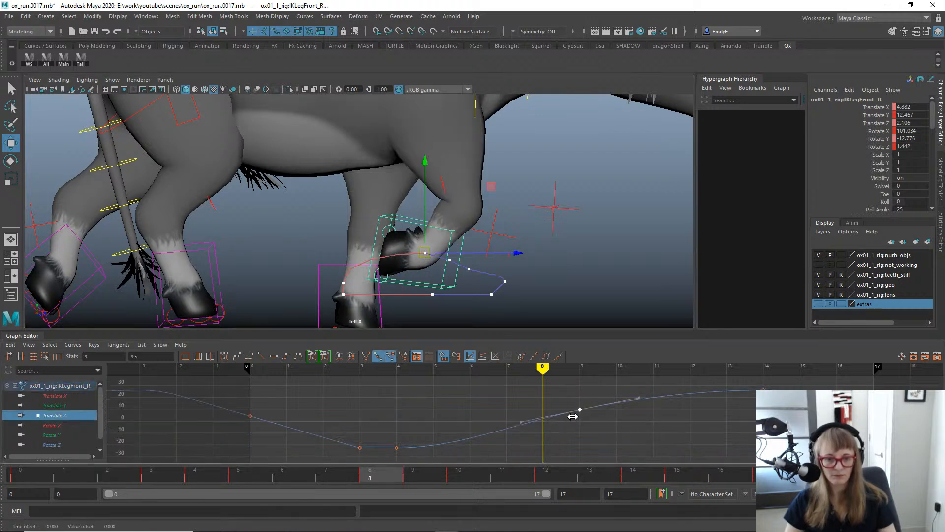
middle_click_drag(569, 414, 576, 422, "shift")
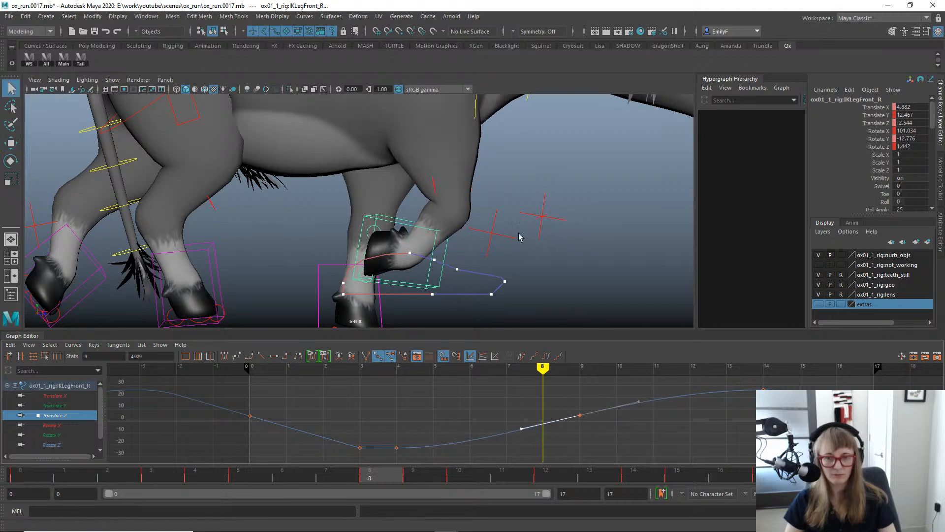
Play back the run cycle with the whole ox in view and scrub through the frames to check the right front leg.
scroll(502, 247, "down", 4)
key("alt+v")
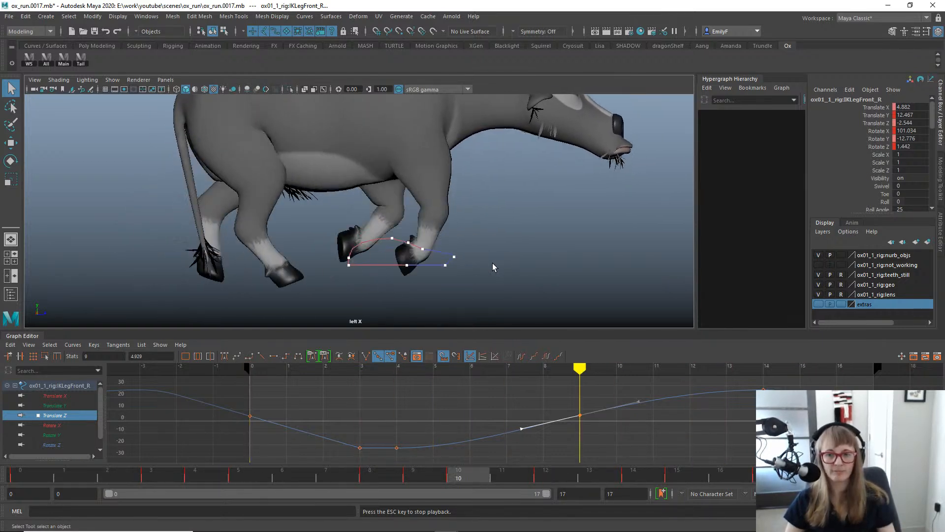
right_click_drag(552, 193, 327, 190, "alt")
key("Escape")
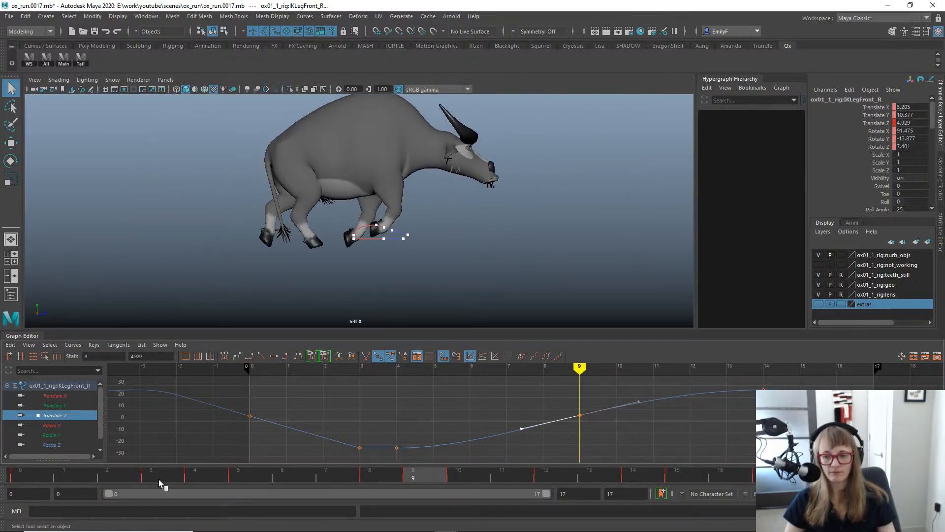
left_click_drag(158, 479, 718, 454)
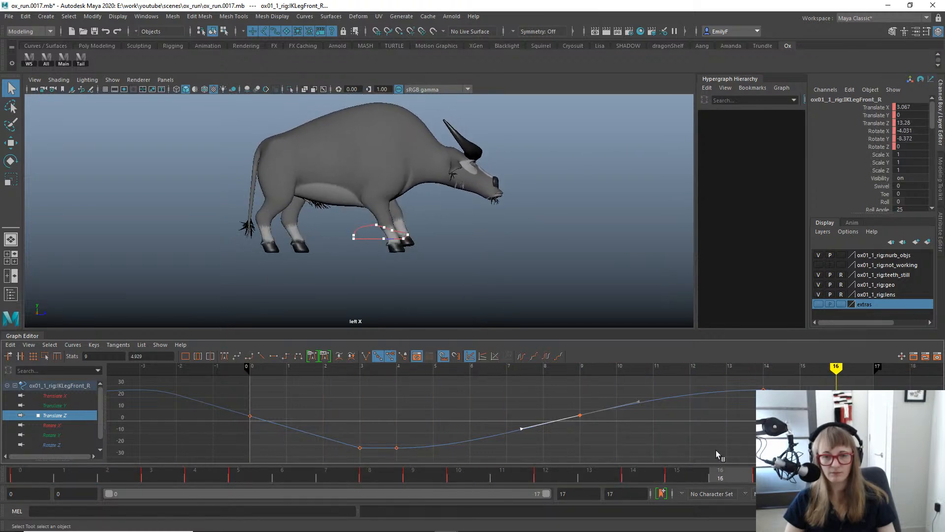
Switch the viewport to the ox's opposite side view and scrub the run cycle to frame 4.
key("space")
left_click_drag(453, 190, 297, 237)
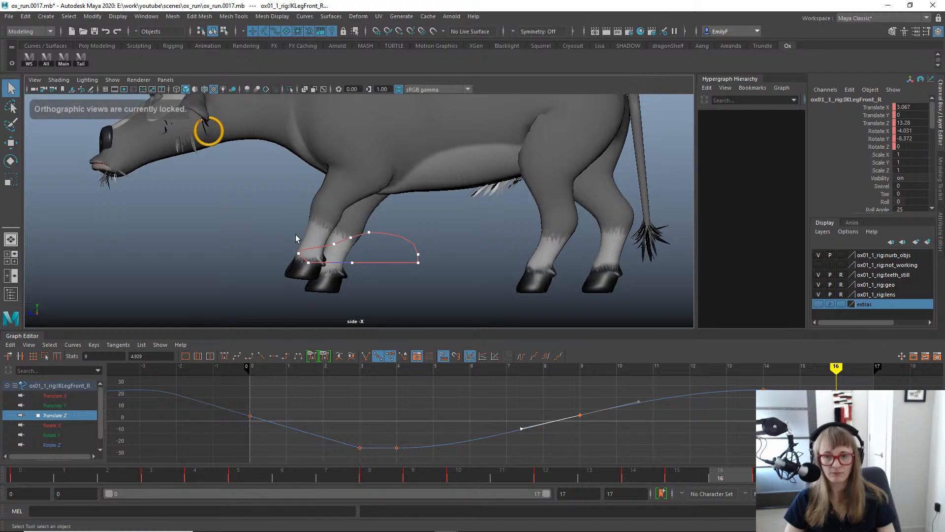
key("alt+1")
left_click(310, 144)
key("e")
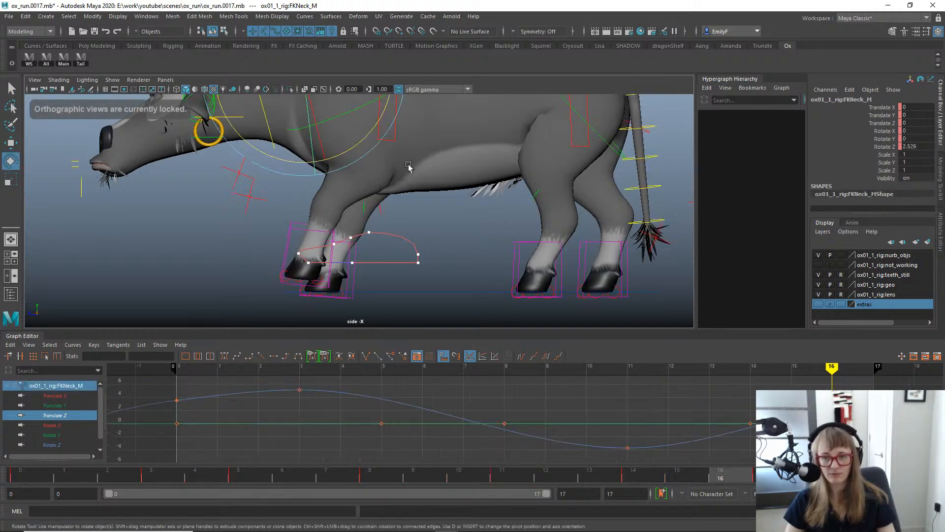
scroll(310, 148, "down", 3)
key("alt+1")
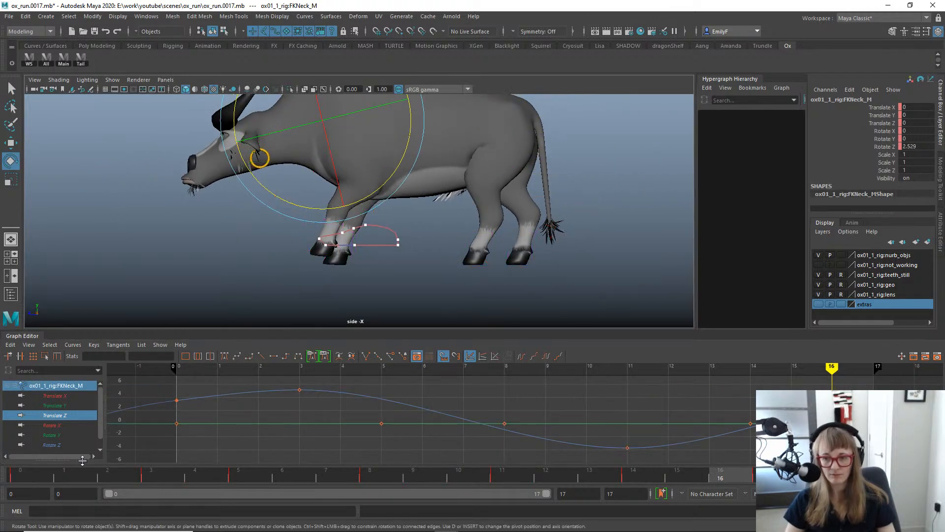
left_click_drag(20, 474, 200, 402)
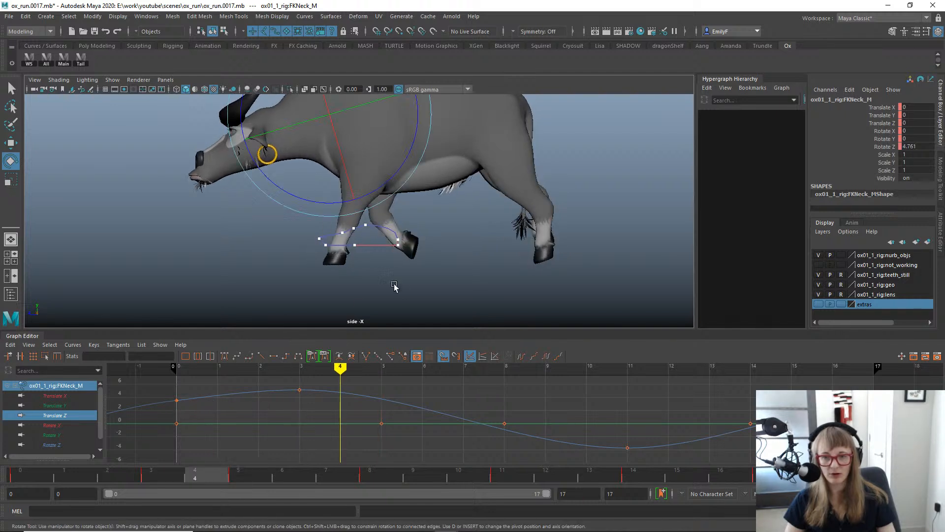
Select the left front rump FK control instead of the neck, rotate it to -0.428 on Z and key it at frame 4.
left_click_drag(391, 175, 392, 181)
key("ctrl+z")
key("alt+1")
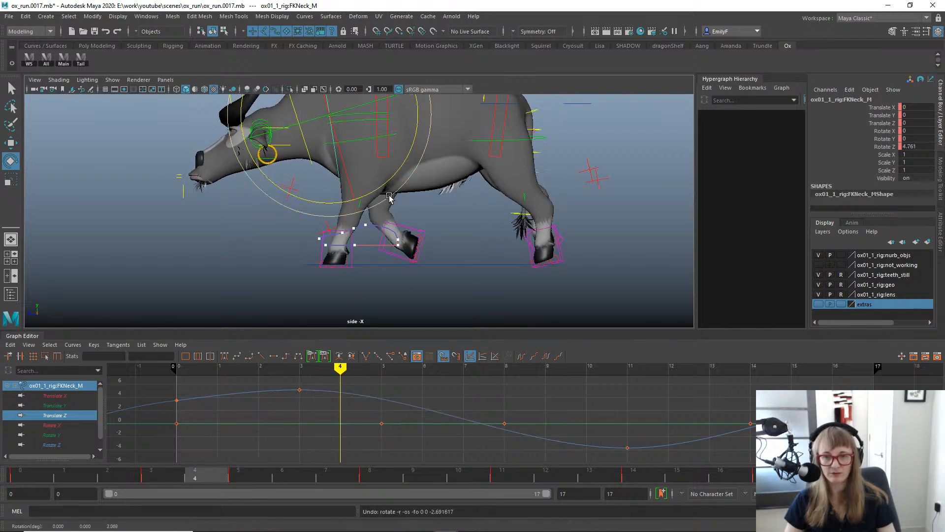
key("q")
left_click(374, 147)
key("e")
left_click_drag(451, 147, 446, 168)
key("s")
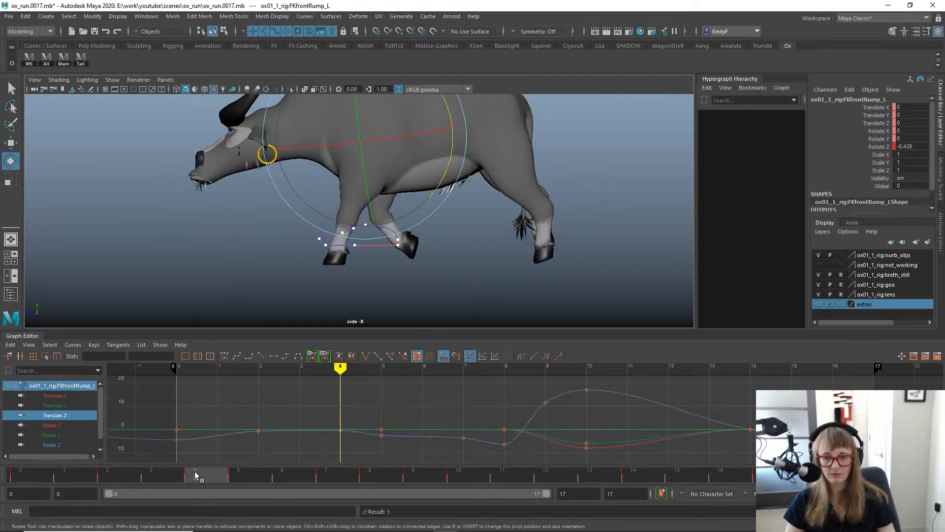
Rotate the left front rump control to about -4.6 on Z at frame 3 and to -2.608 at frame 2.
left_click(145, 472)
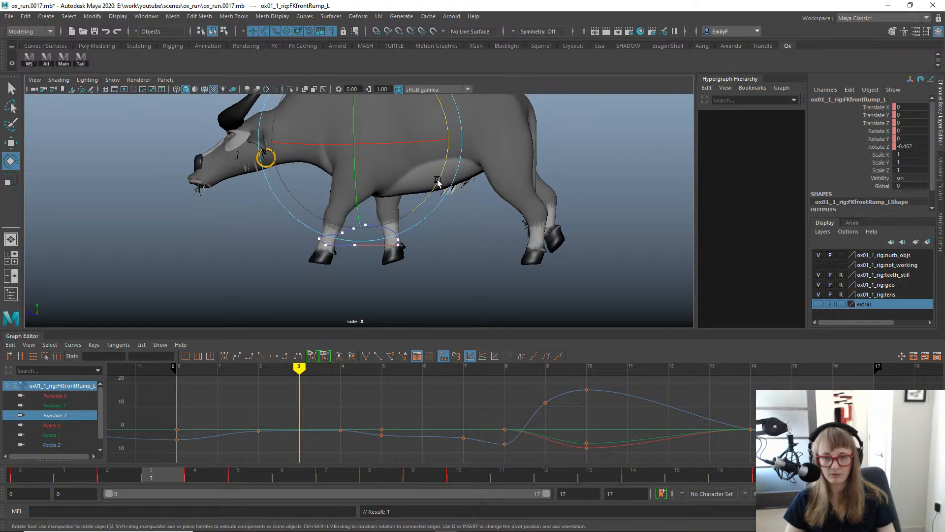
left_click_drag(439, 184, 441, 176)
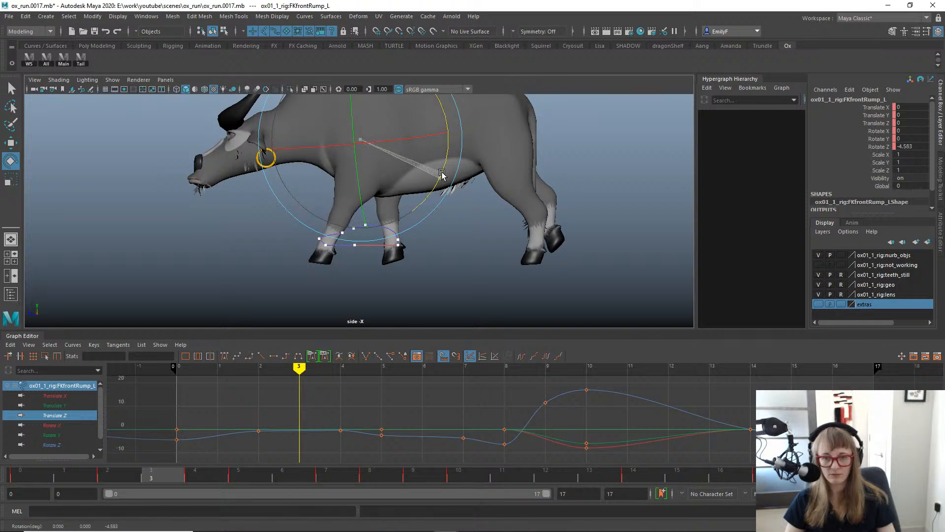
key("s")
left_click(117, 474)
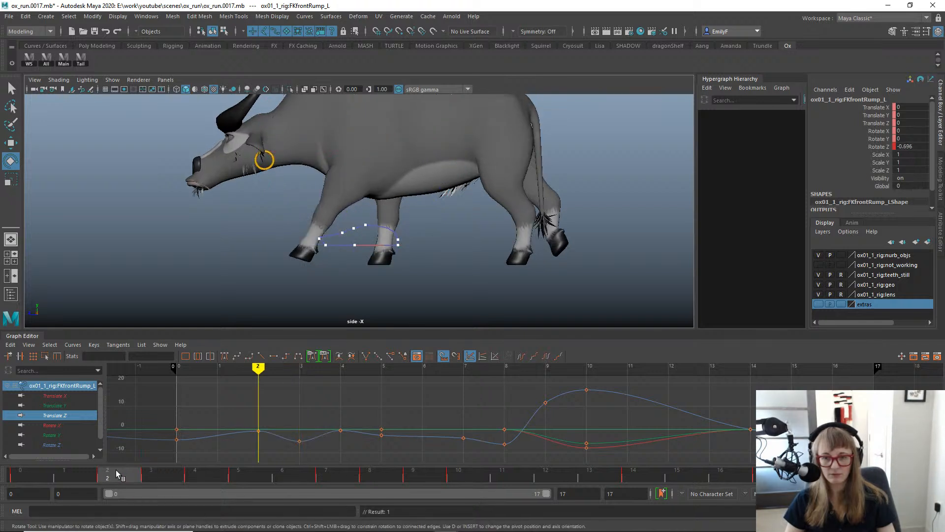
left_click_drag(429, 189, 430, 187)
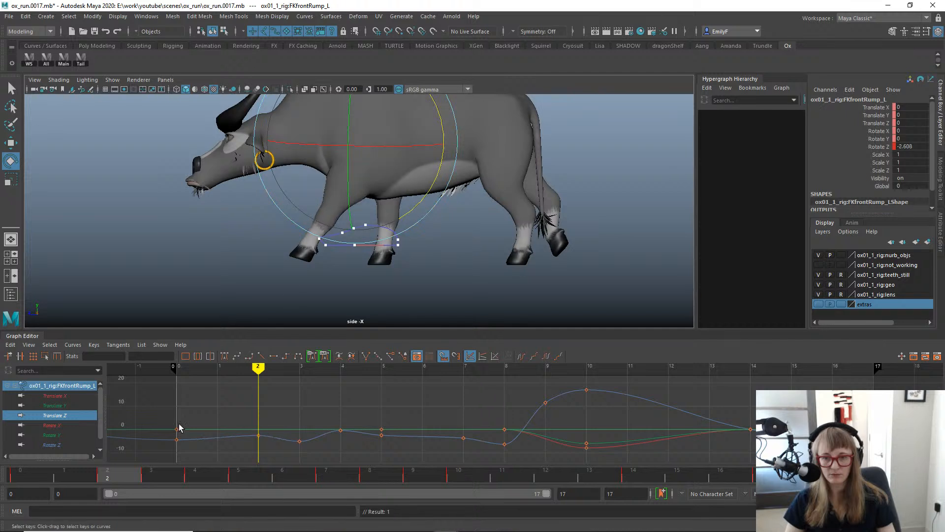
Rotate the left front rump control to -8.345 on Z at frame 0 and to -1.929 at frame 4.
left_click_drag(102, 480, 3, 451)
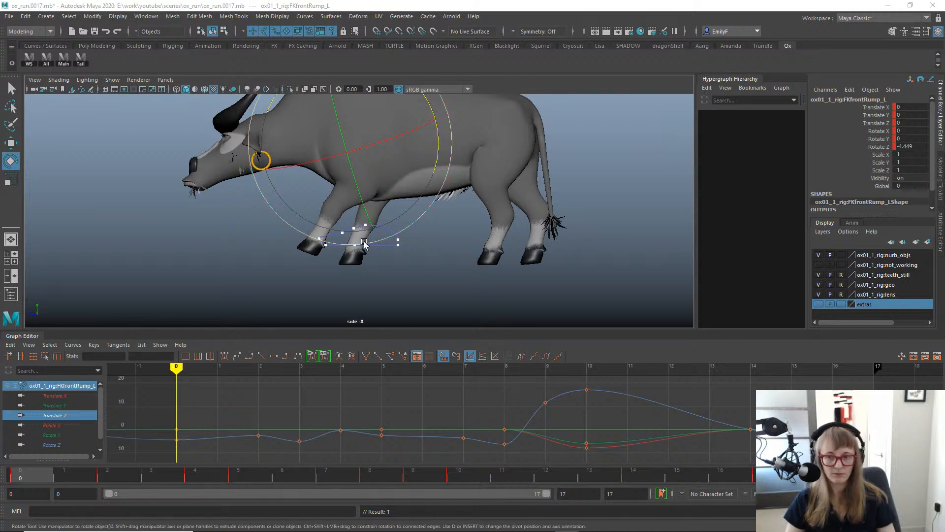
left_click_drag(436, 142, 436, 142)
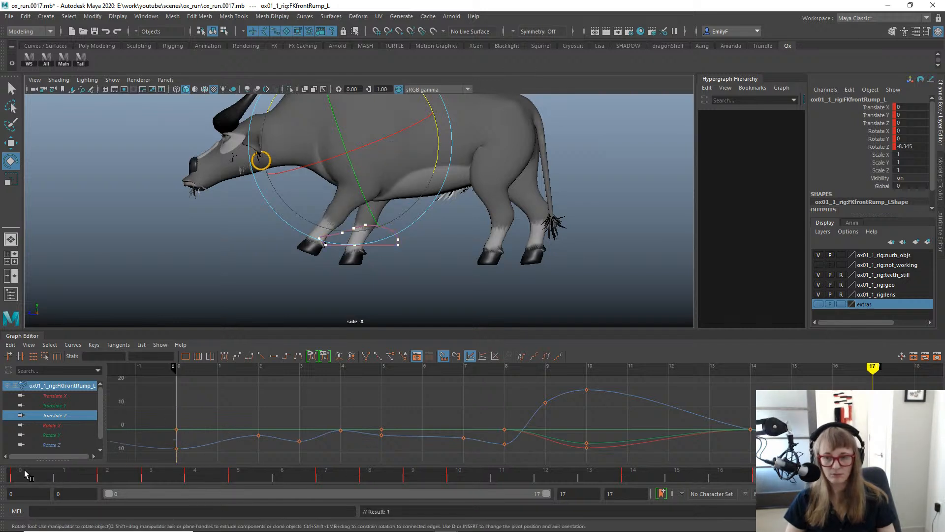
left_click_drag(25, 469, 206, 462)
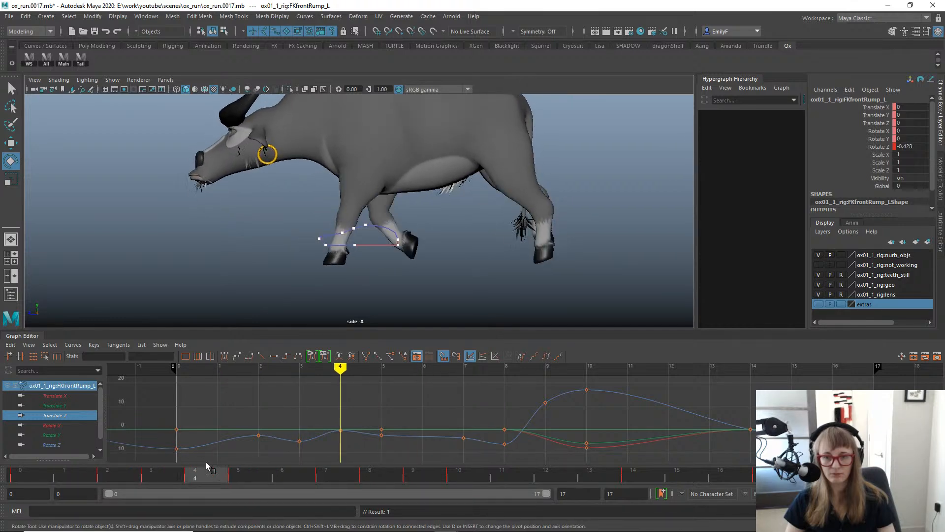
left_click_drag(446, 183, 448, 177)
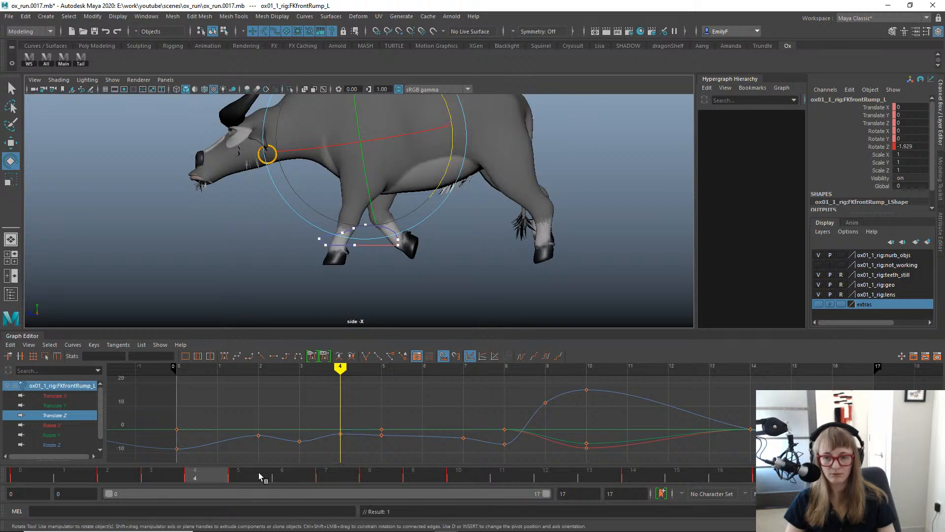
Scrub and play back the run cycle to check the motion of the left front shoulder.
left_click(244, 477)
left_click_drag(213, 476, 661, 439)
key("alt+v")
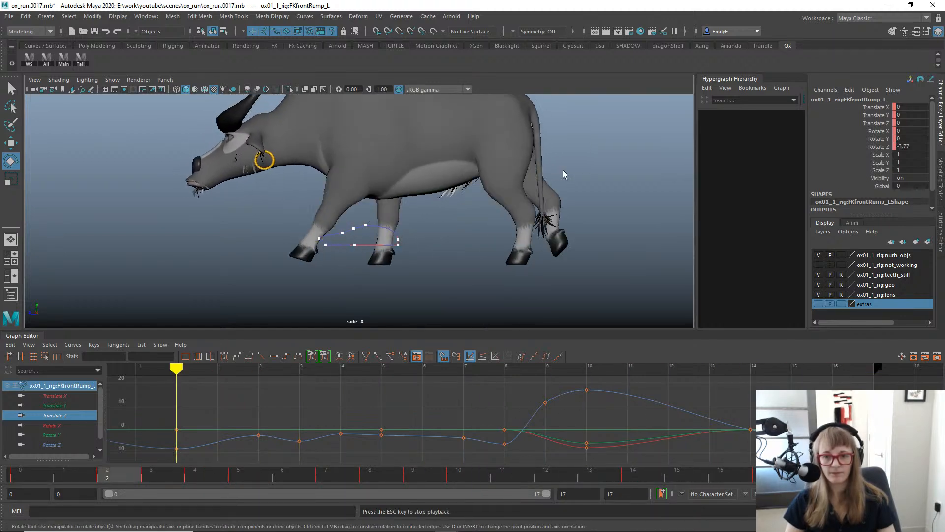
key("Escape")
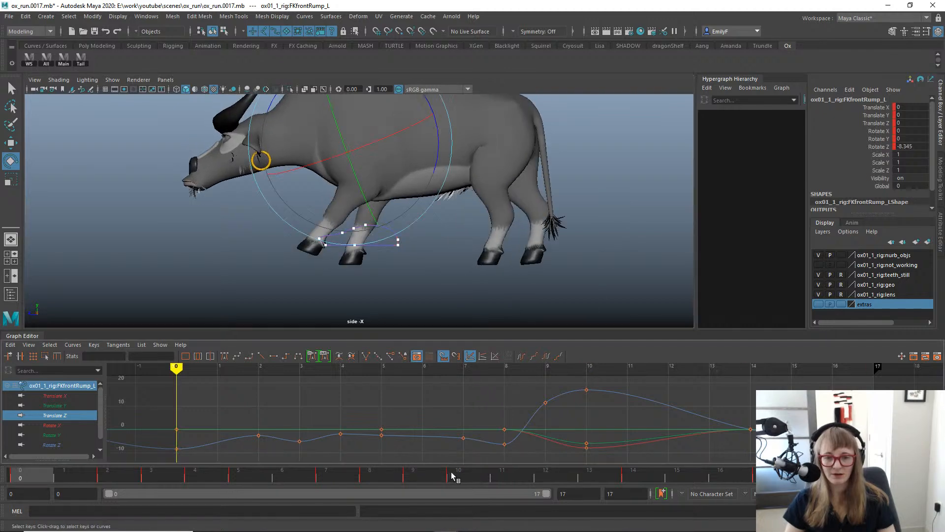
Delete the left front rump control's Rotate X and Rotate Y keys at frame 10 and play back the run cycle.
left_click_drag(451, 474, 481, 470)
left_click_drag(596, 424, 548, 467)
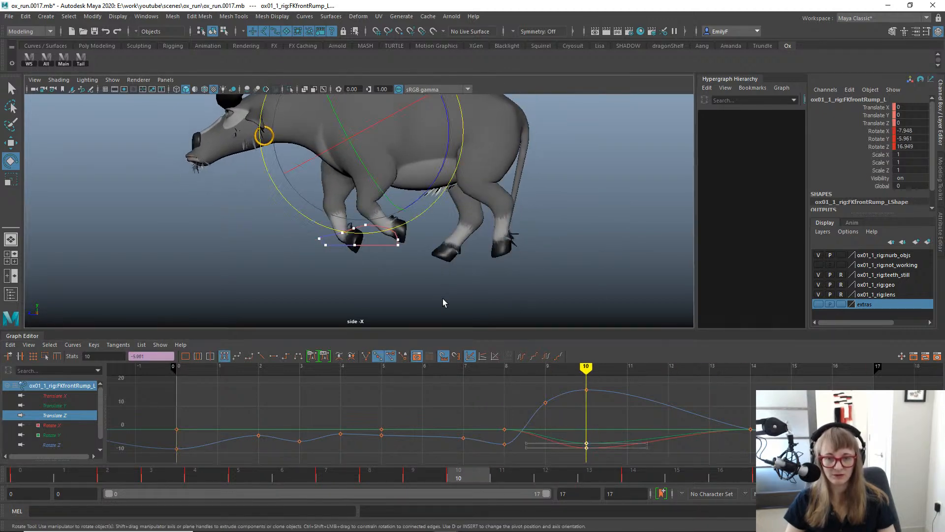
key("q")
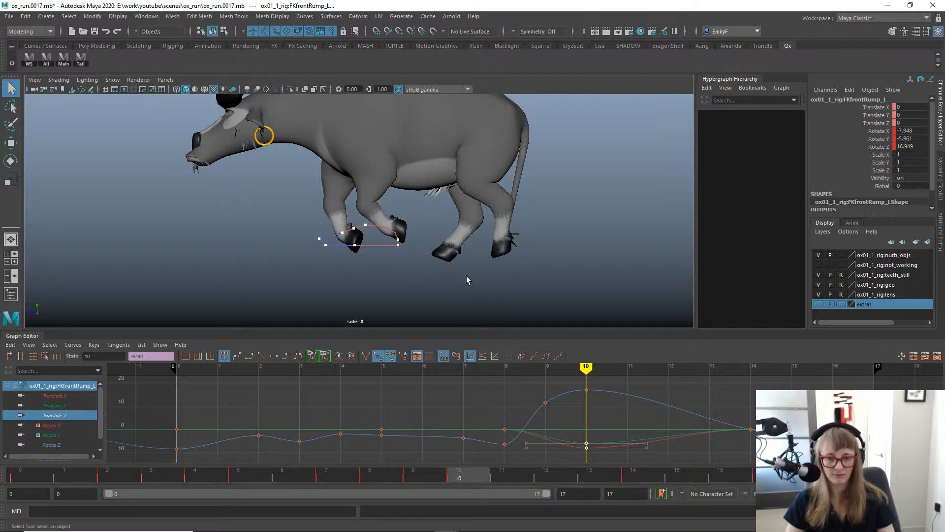
scroll(580, 426, "up", 2)
key("Delete")
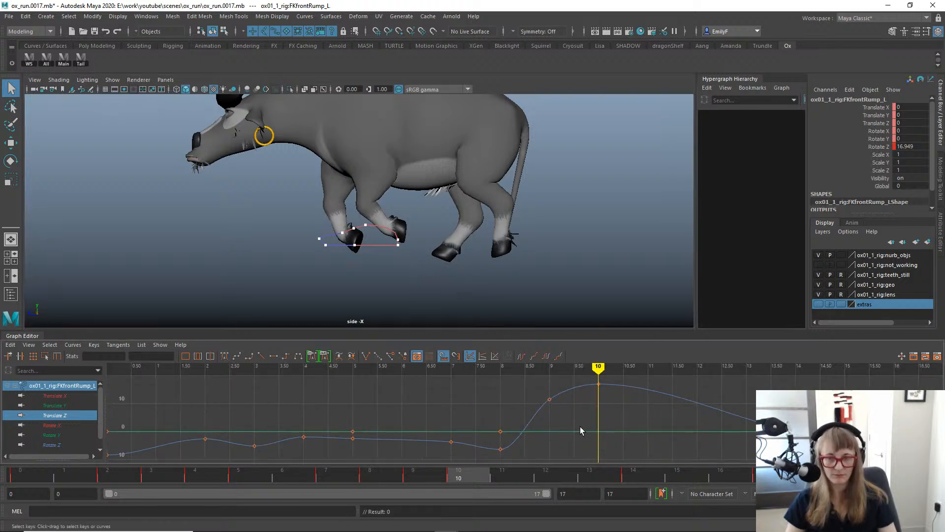
key("alt+v")
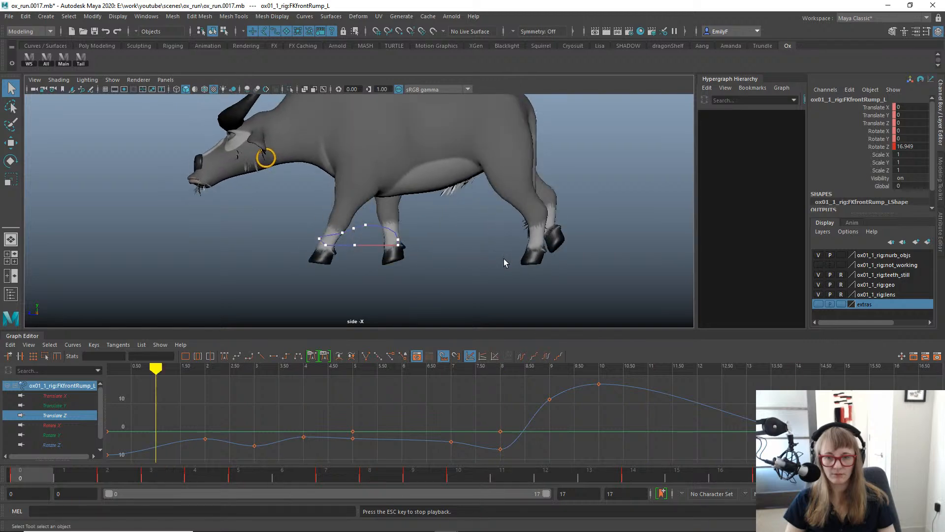
Select the left front leg IK control and lower its Translate Y key at frame 10 to 8.805.
left_click_drag(389, 473, 462, 436)
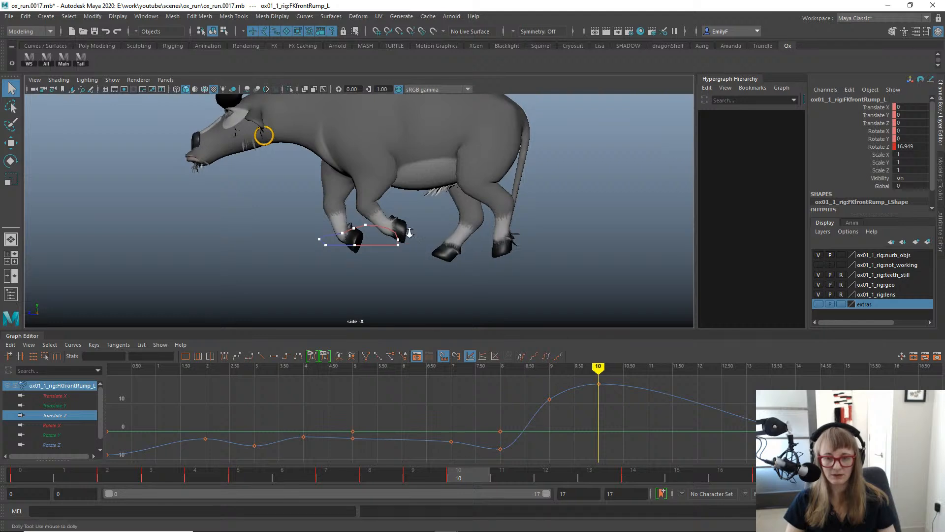
right_click_drag(410, 233, 424, 215, "alt")
left_click(414, 216)
key("w")
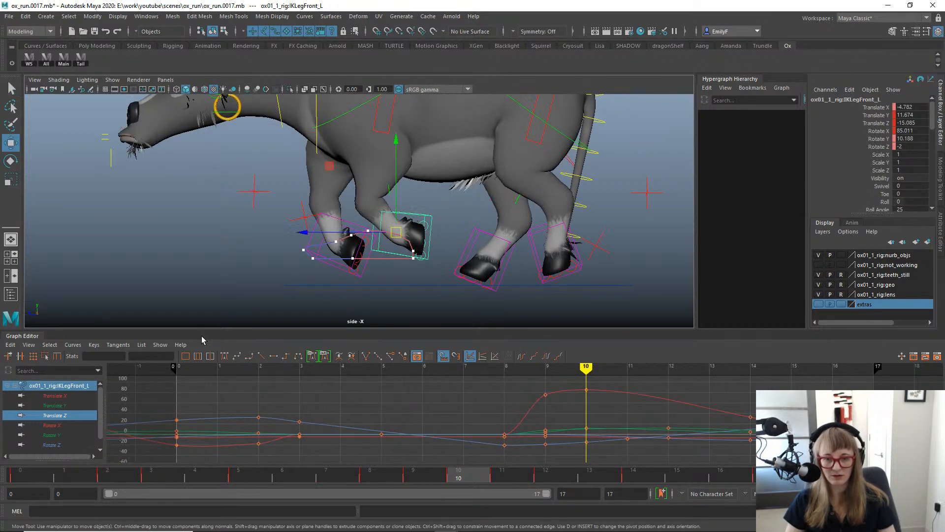
left_click(49, 405)
key("f")
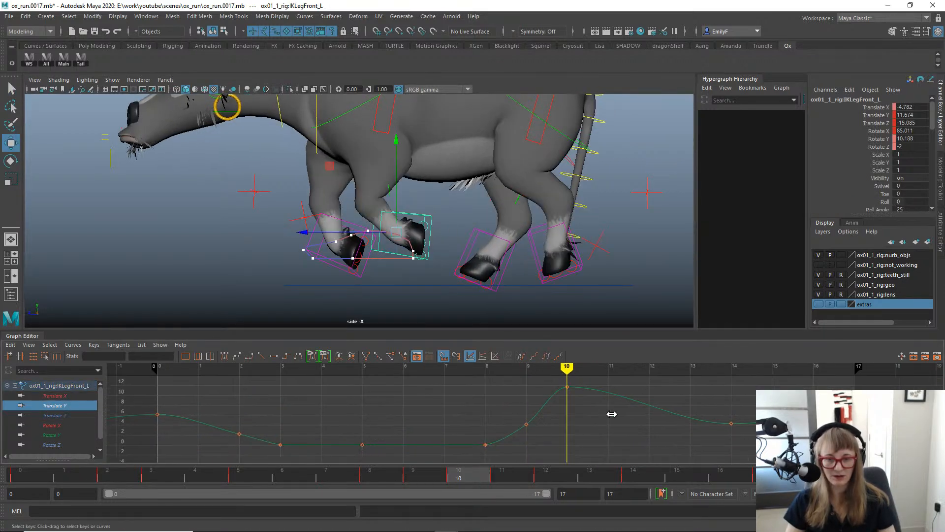
middle_click_drag(612, 415, 545, 388)
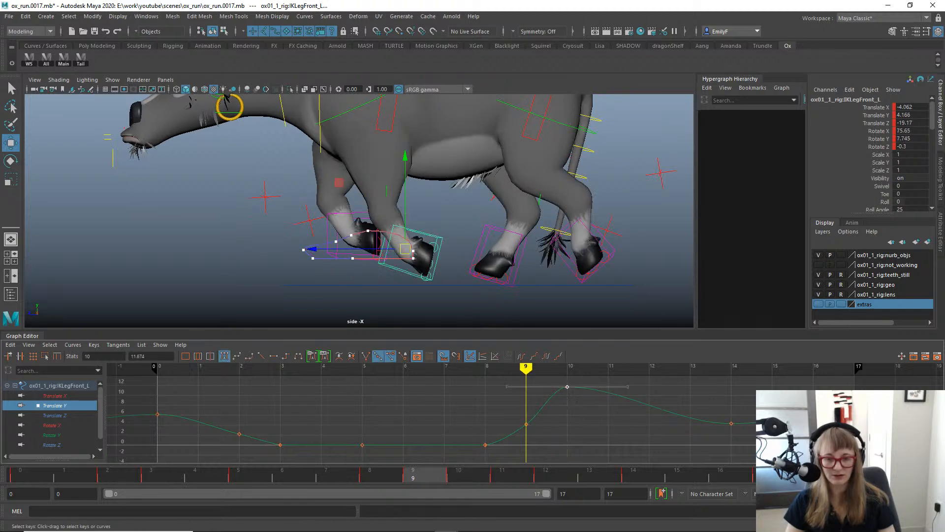
left_click(463, 473)
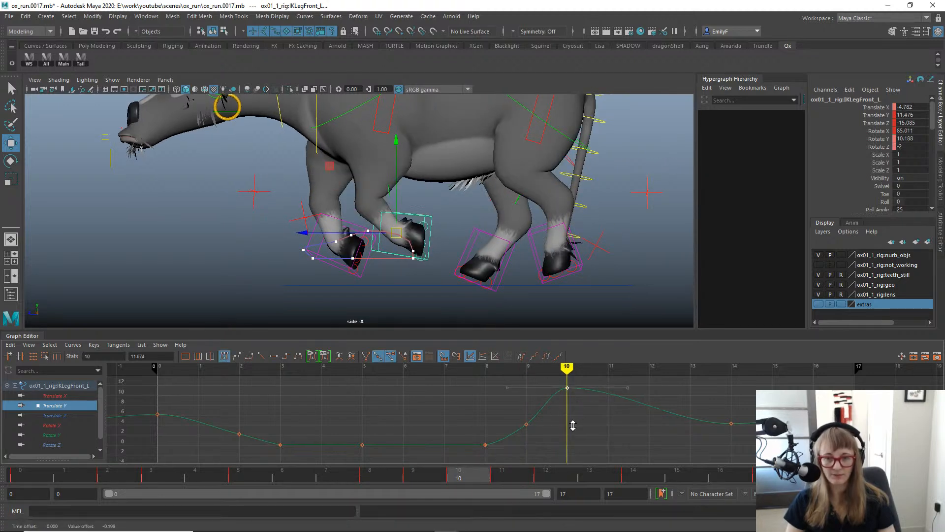
middle_click_drag(573, 425, 566, 438, "shift")
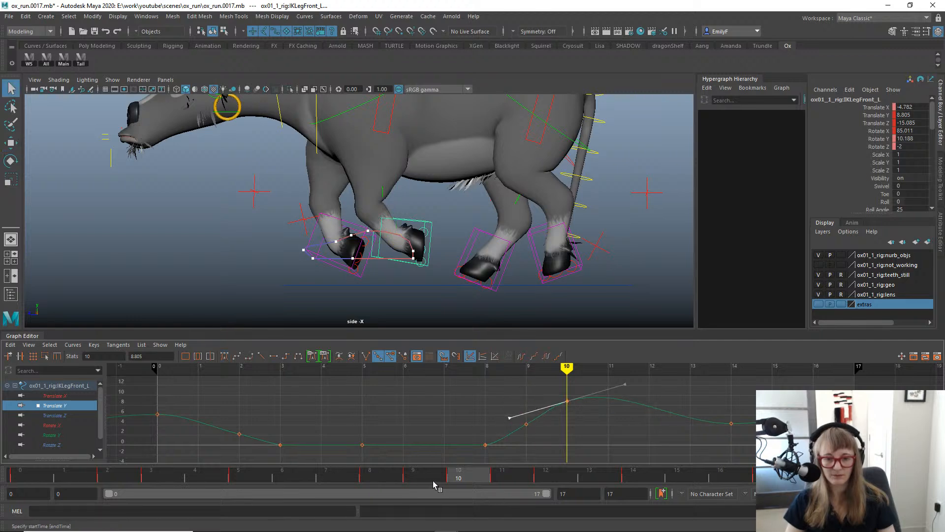
Scrub and play back the run cycle from the side and perspective views to examine the front leg motion.
left_click_drag(433, 481, 702, 472)
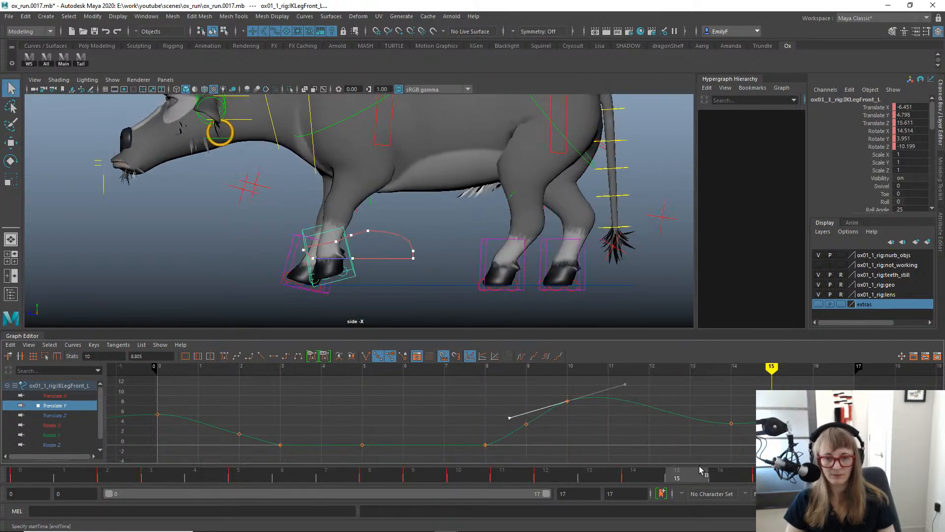
key("alt+v")
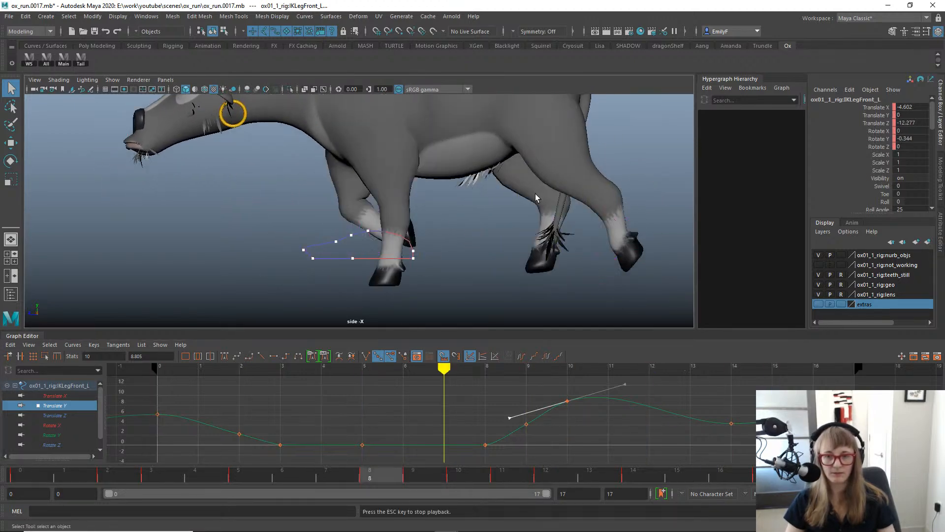
scroll(536, 197, "down", 3)
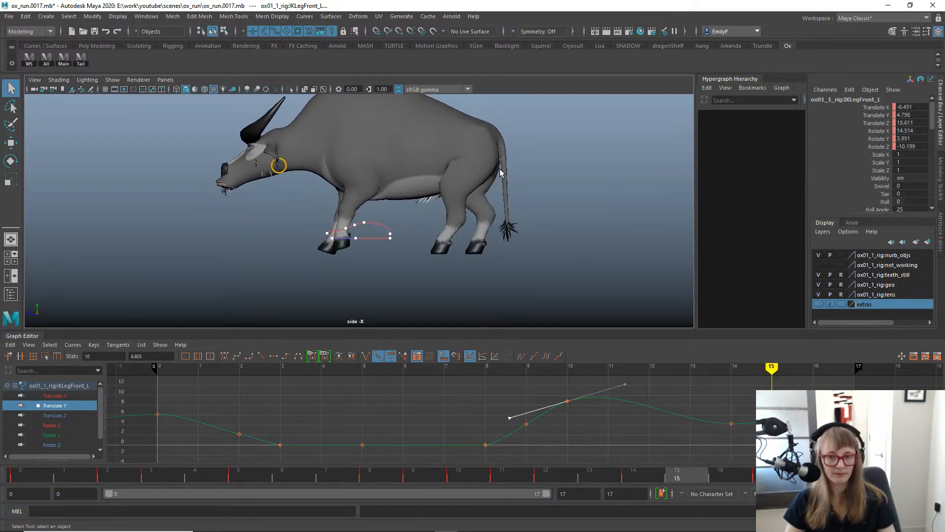
key("space")
left_click_drag(500, 169, 500, 146)
scroll(415, 153, "down", 4)
key("alt+v")
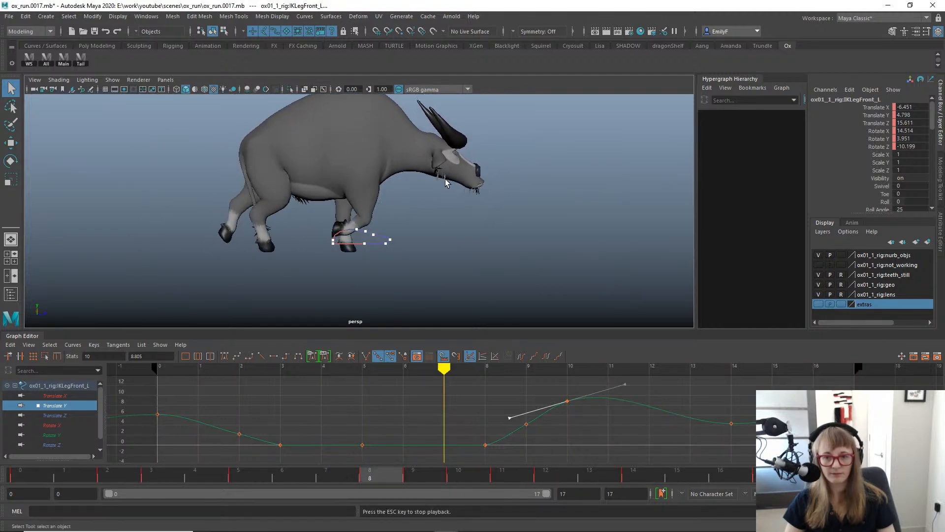
key("alt+v")
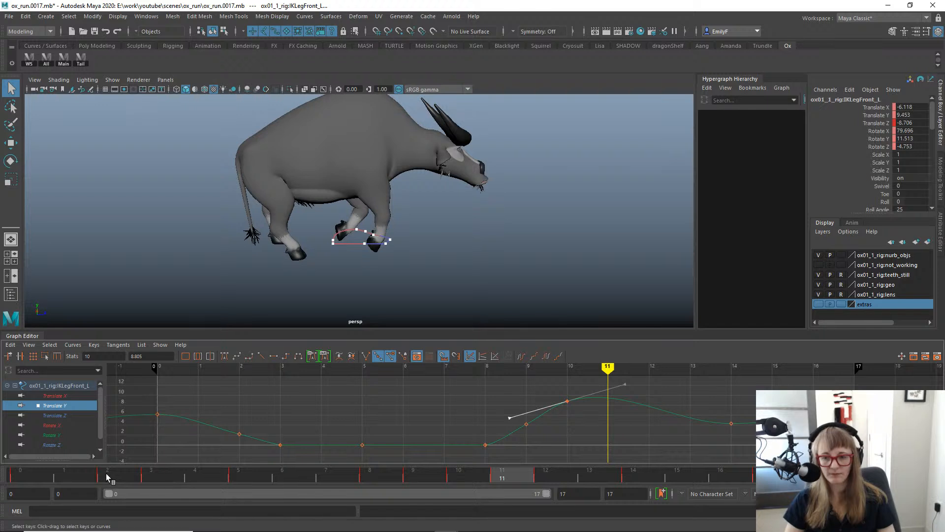
left_click_drag(108, 477, 720, 473)
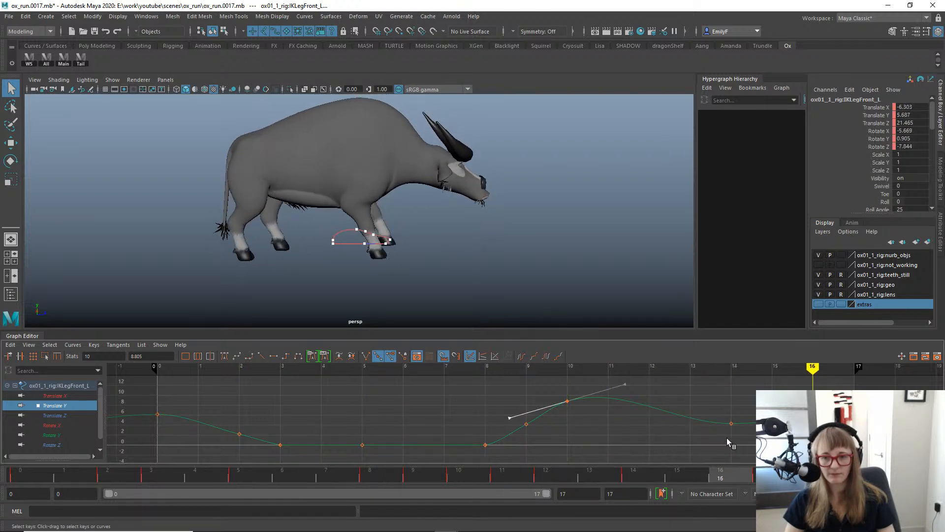
Select the right front rump FK control and rotate it to -9.755 on Z at frame 16.
right_click_drag(392, 188, 458, 216, "alt")
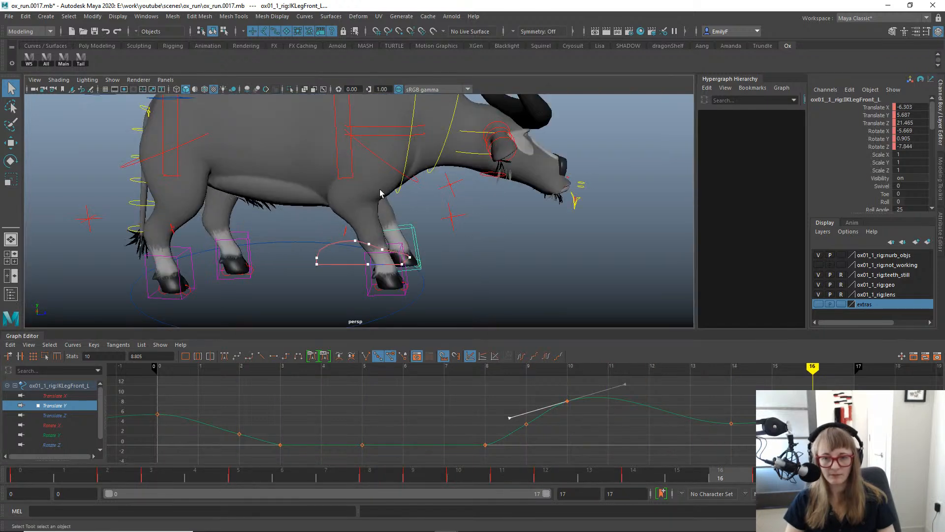
left_click(370, 161)
left_click(377, 153)
key("e")
left_click_drag(414, 206, 436, 178, "alt")
left_click_drag(296, 187, 303, 191)
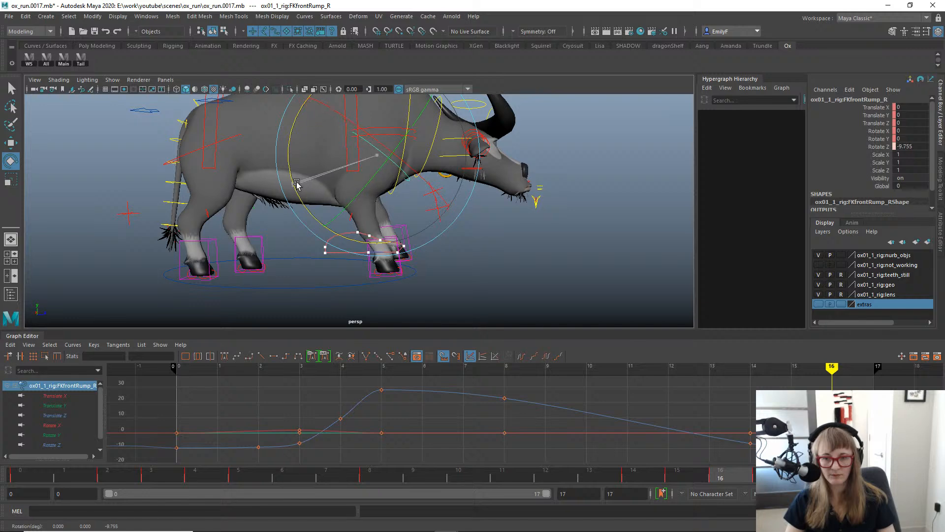
Rotate the right front rump control to -9.025 on Z at frame 17, working in the left view.
key("q")
key("space")
left_click_drag(430, 228, 374, 230)
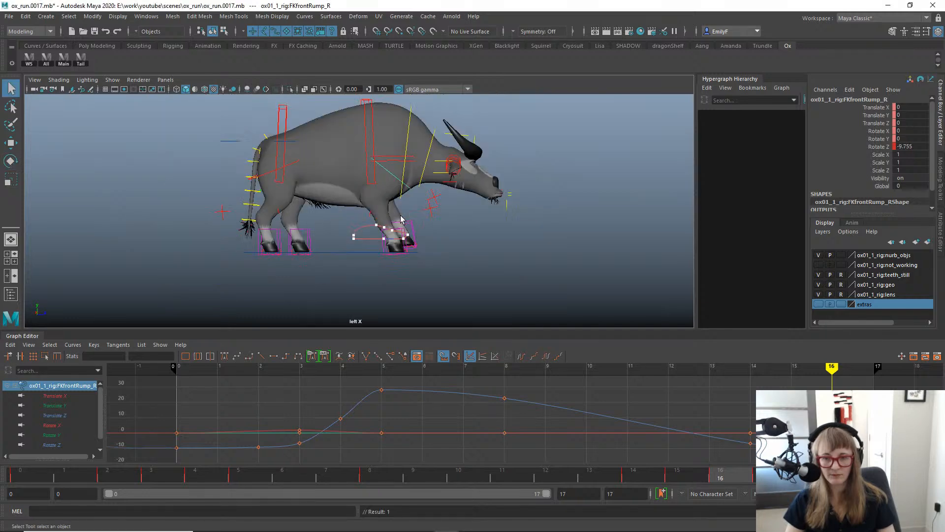
mouse_move(701, 477)
left_mouse_down()
mouse_move(563, 458)
mouse_move(766, 458)
left_mouse_up()
key("e")
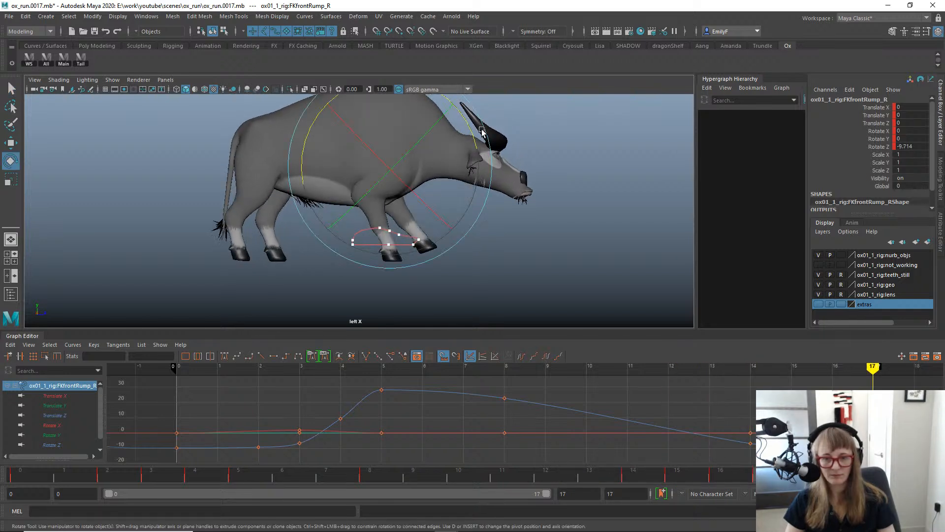
left_click_drag(469, 129, 468, 129)
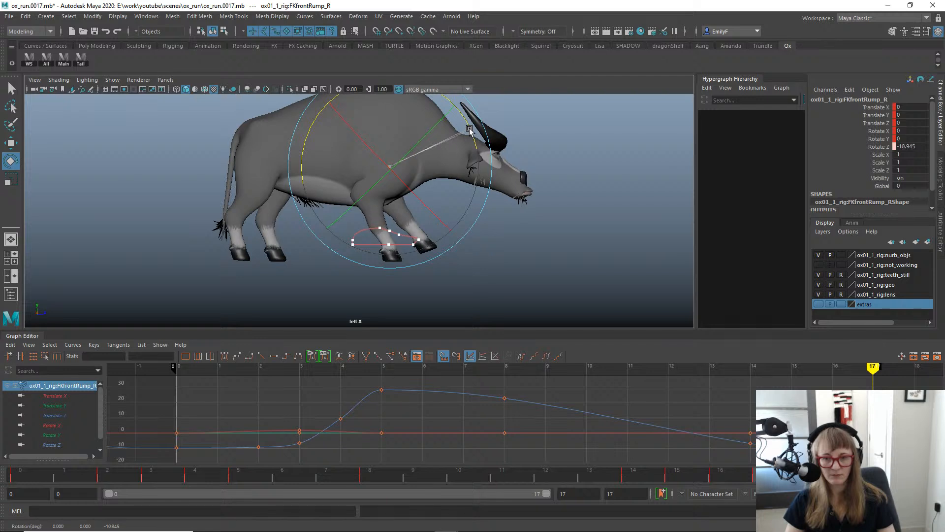
key("q")
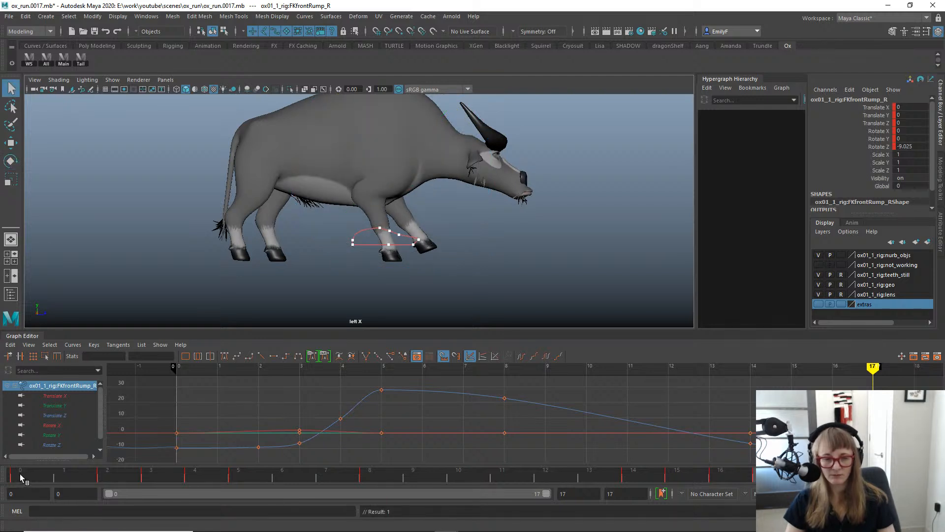
Rotate the right front rump control slightly forward on Z at frame 3 and set it to 18.299 at frame 5.
left_click(21, 478)
left_click_drag(59, 480, 173, 441)
key("e")
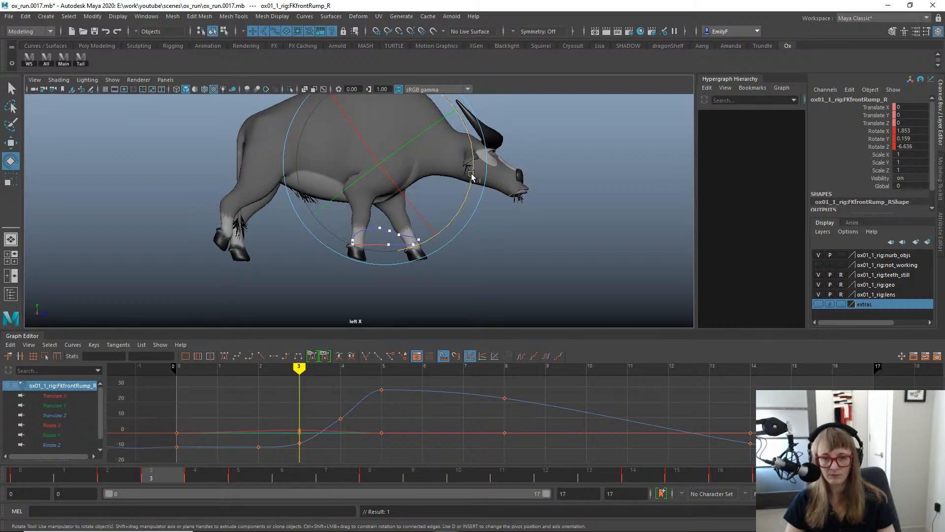
left_click_drag(471, 168, 472, 170)
left_click_drag(211, 475, 253, 469)
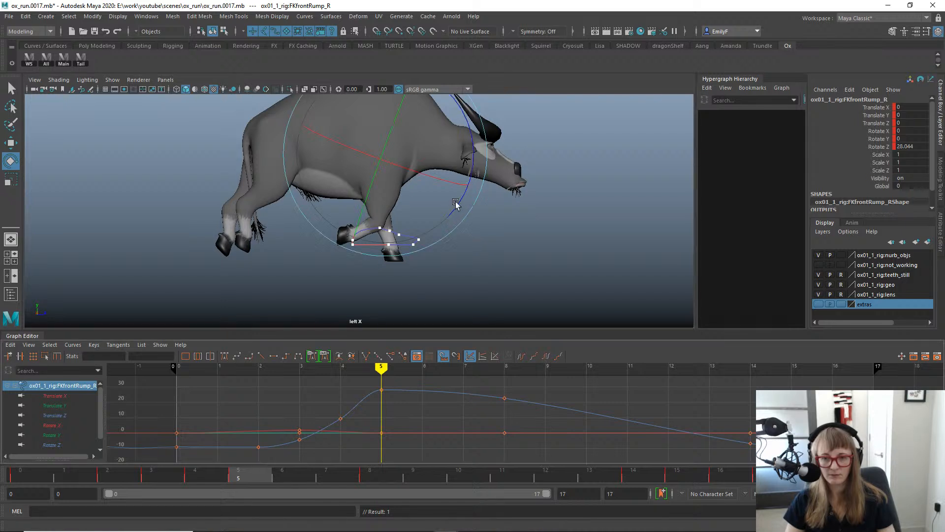
left_click_drag(457, 201, 451, 219)
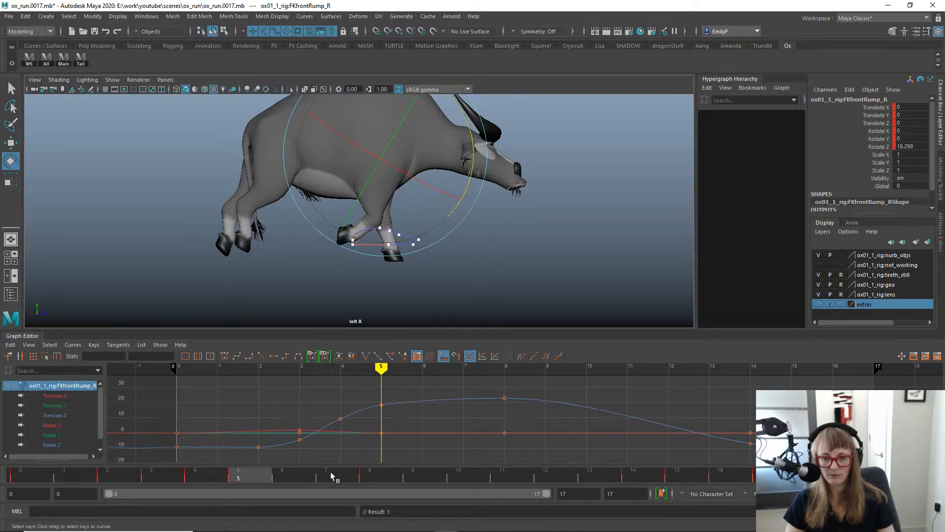
Rotate the right front rump control to 24.195 on Z at frame 7 and play back the cycle.
left_click_drag(257, 477, 337, 476)
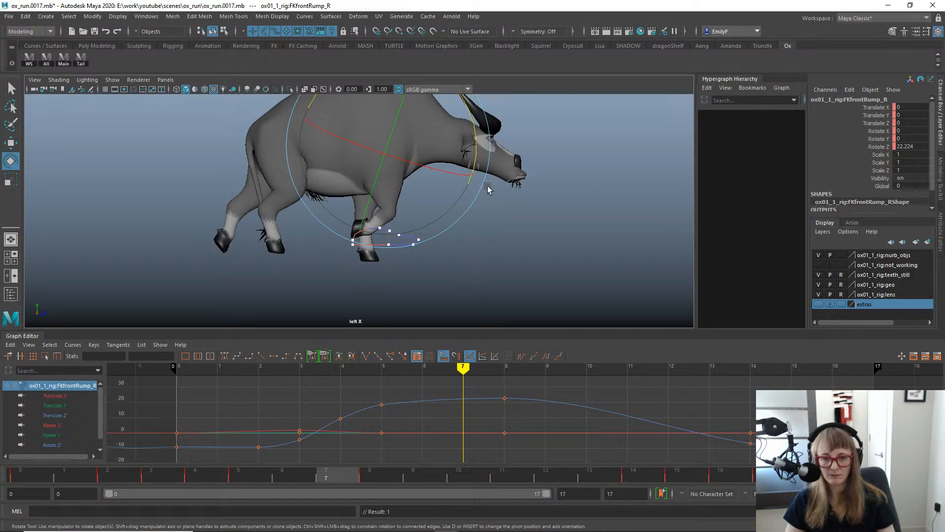
left_click_drag(488, 188, 472, 135)
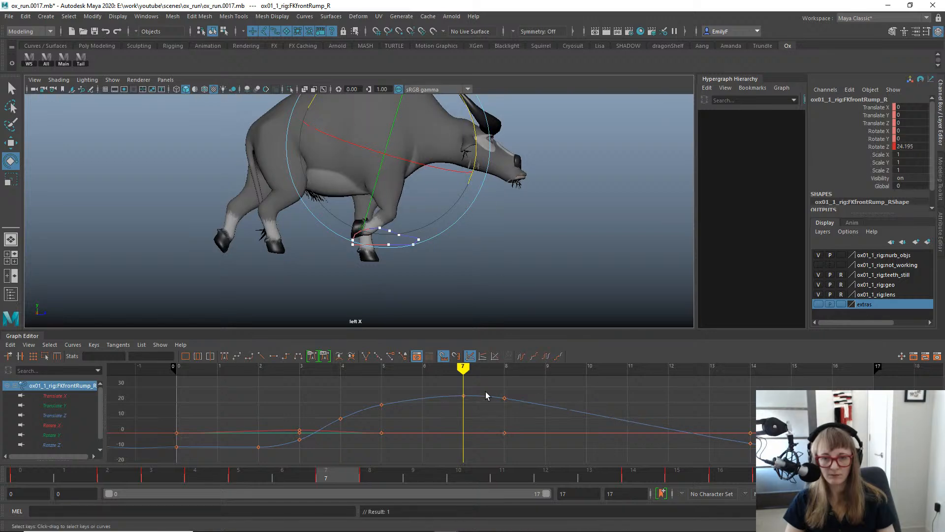
key("alt+v")
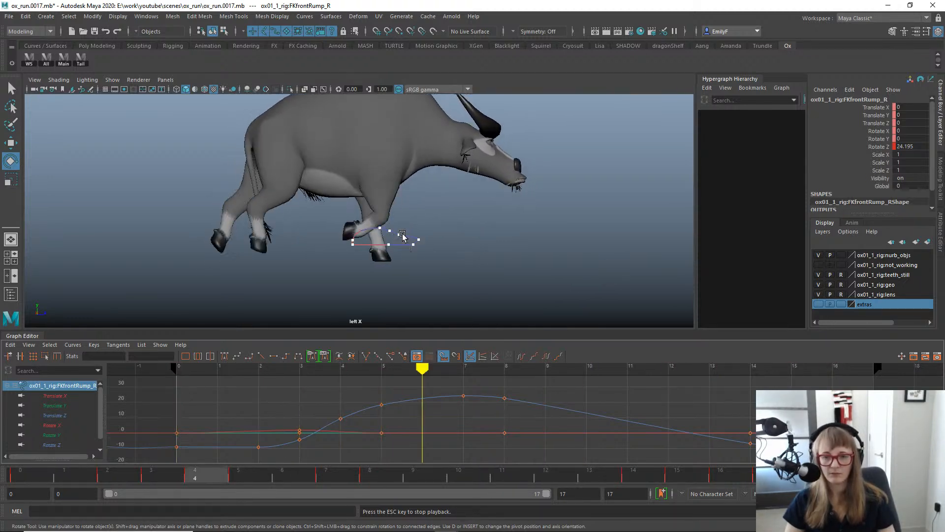
key("Escape")
Delete the front leg's motion trail and save the scene incrementally as ox_run.0018.mb.
key("q")
right_click_drag(359, 262, 417, 262, "alt")
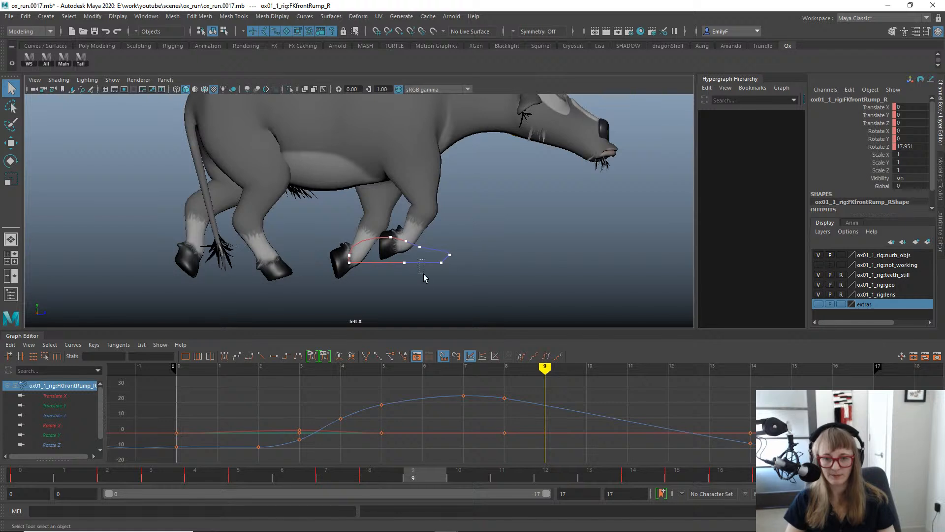
left_click_drag(424, 276, 423, 284)
key("Delete")
key("ctrl+alt+s")
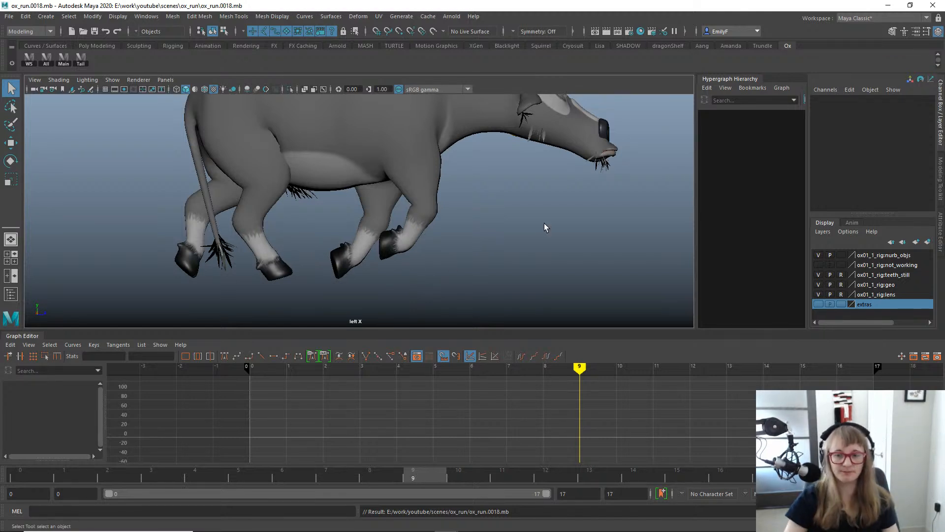
Play back the run cycle from the left and front views to examine the overall leg motion.
right_click_drag(492, 190, 240, 114, "alt")
middle_click_drag(483, 188, 492, 213, "alt")
key("alt+v")
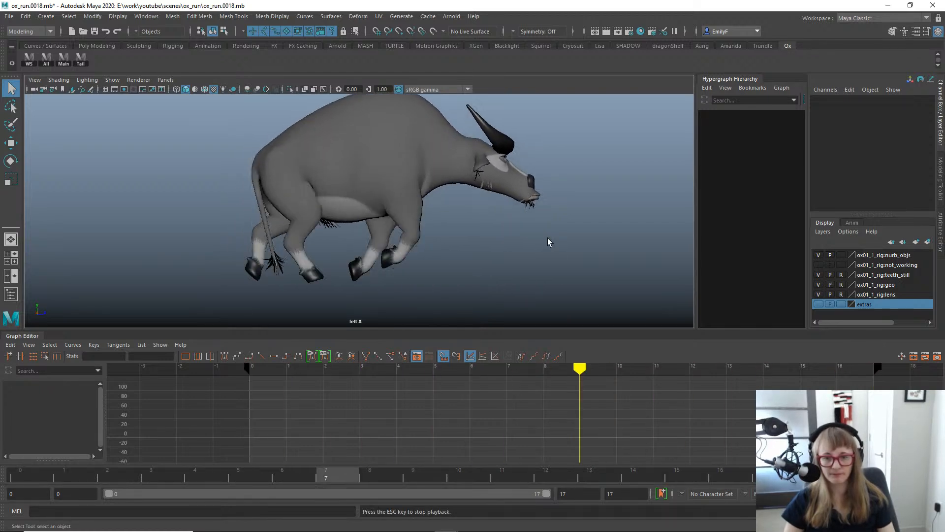
key("alt+v")
key("space")
left_click_drag(473, 213, 469, 241)
key("alt+v")
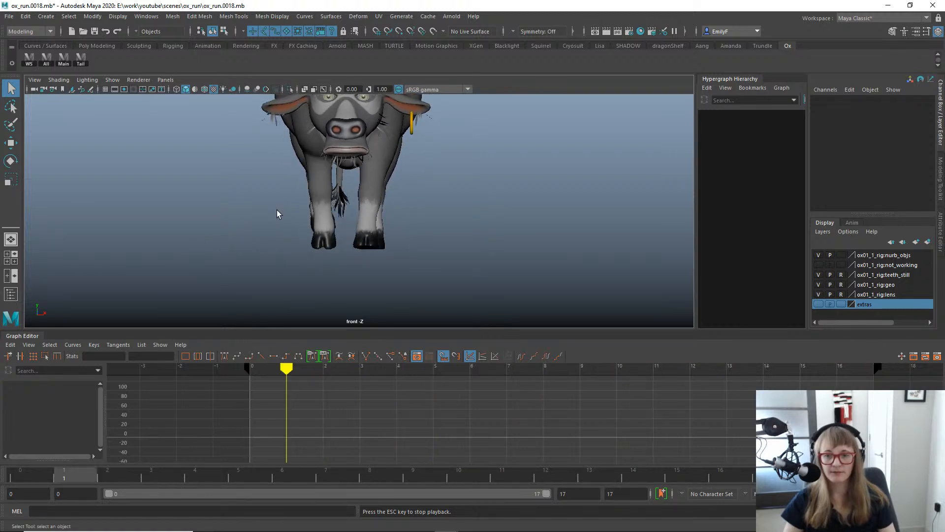
key("Escape")
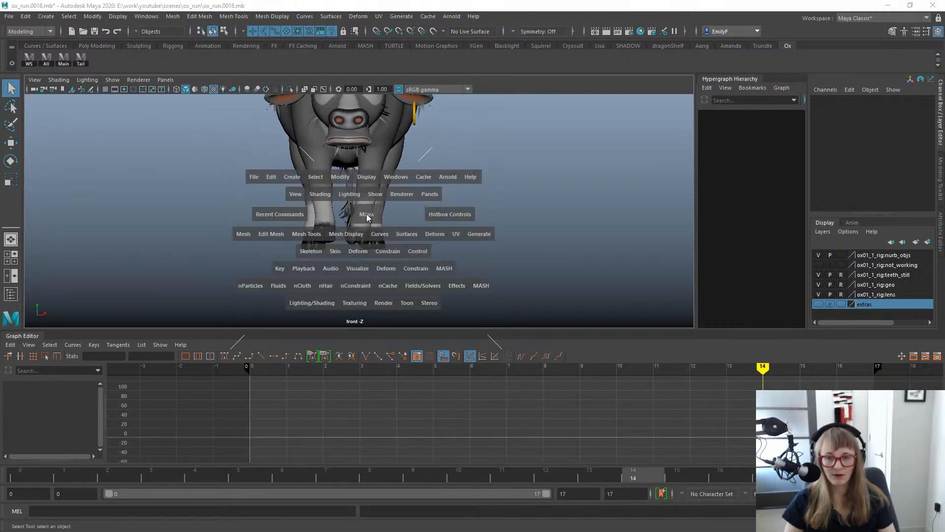
Switch to the perspective view with the rig curves shown, select the right front leg IK control and frame it in the Hypergraph.
key("space")
left_click_drag(366, 213, 358, 184)
scroll(345, 219, "up", 4)
key("alt+1")
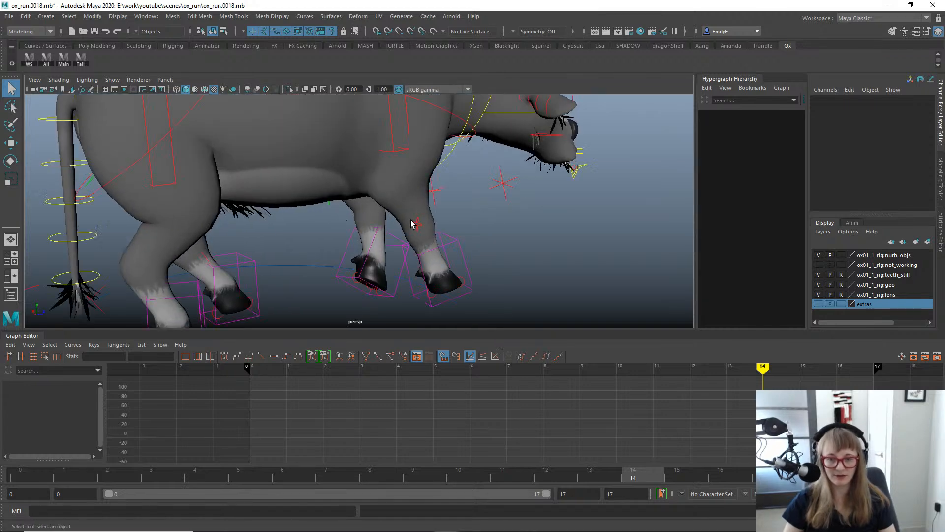
middle_click_drag(412, 221, 391, 138, "alt")
right_click_drag(391, 138, 489, 177, "alt")
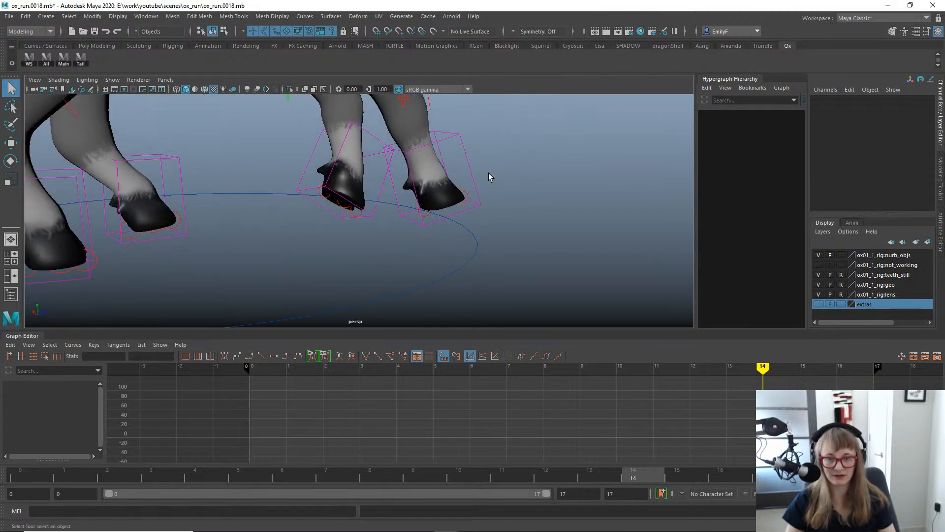
left_click(468, 148)
key("f")
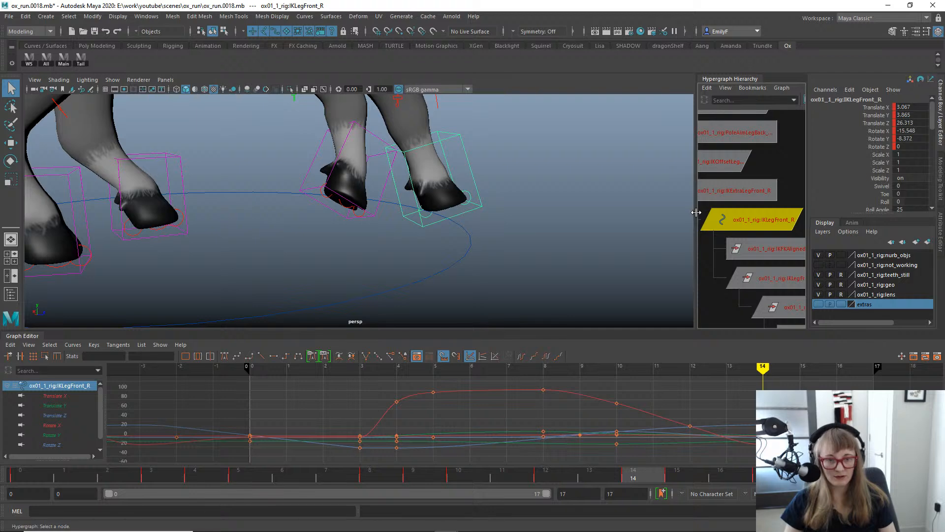
Widen the Hypergraph area and enlarge the hierarchy around the right front leg IK control until its node names are readable.
left_click_drag(520, 192, 520, 192)
right_click_drag(713, 236, 619, 272, "alt")
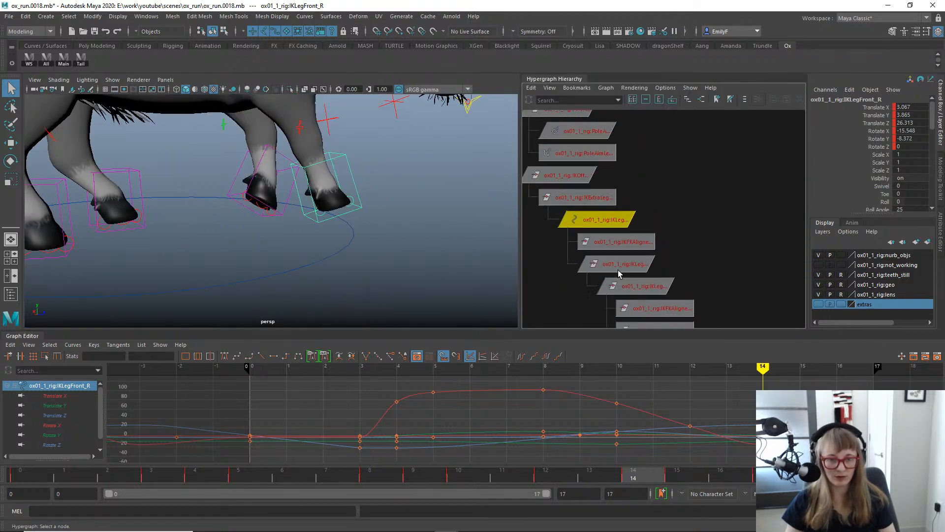
middle_click_drag(618, 272, 638, 245, "alt")
right_click_drag(615, 252, 713, 244, "alt")
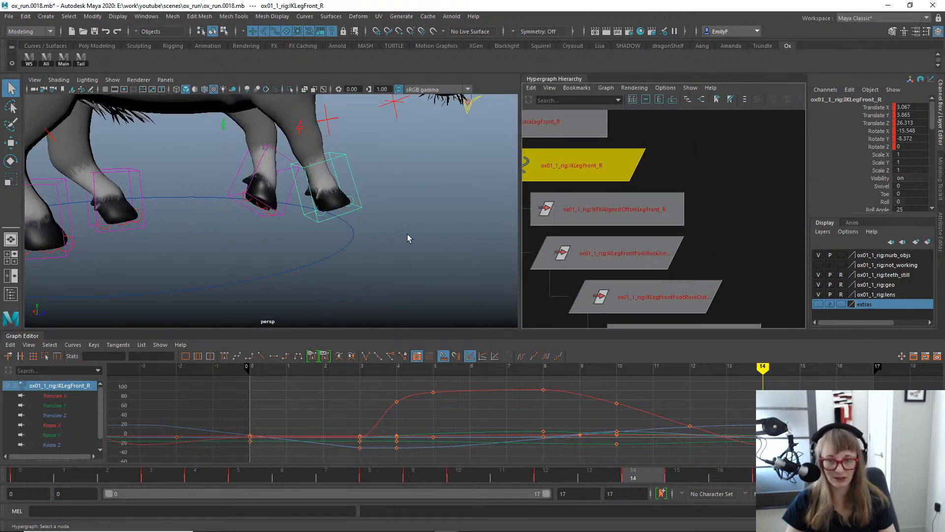
left_click_drag(361, 222, 345, 217, "alt")
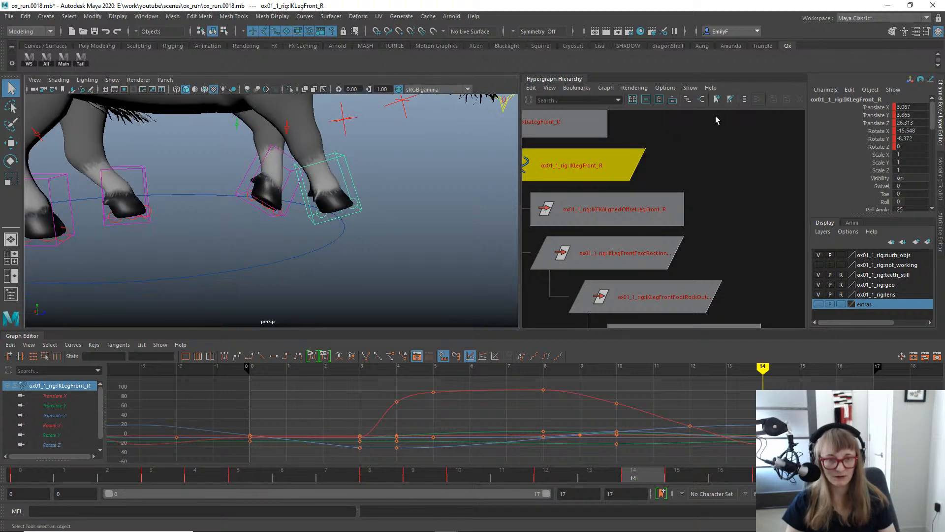
Graph the input and output connections of the right front leg IK control and return to the scene hierarchy.
left_click(705, 99)
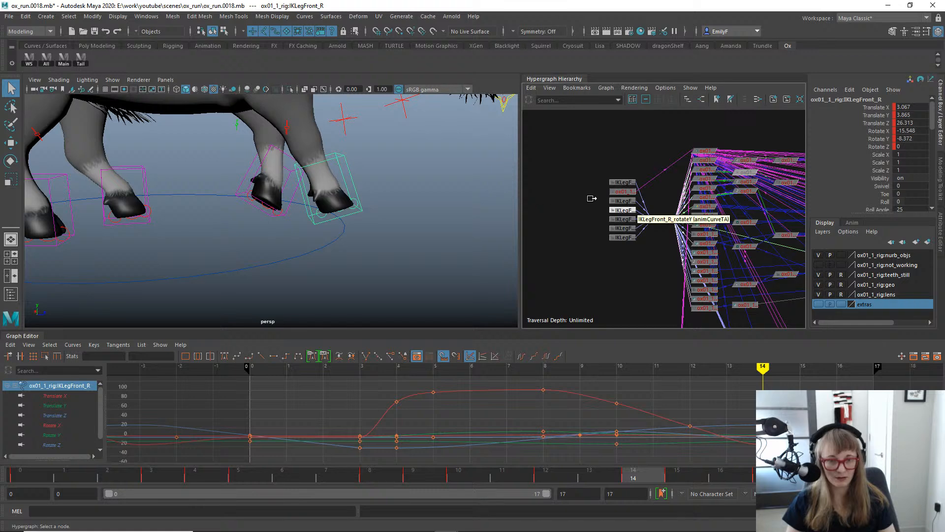
right_click_drag(591, 197, 752, 217, "alt")
middle_click_drag(714, 225, 820, 199, "alt")
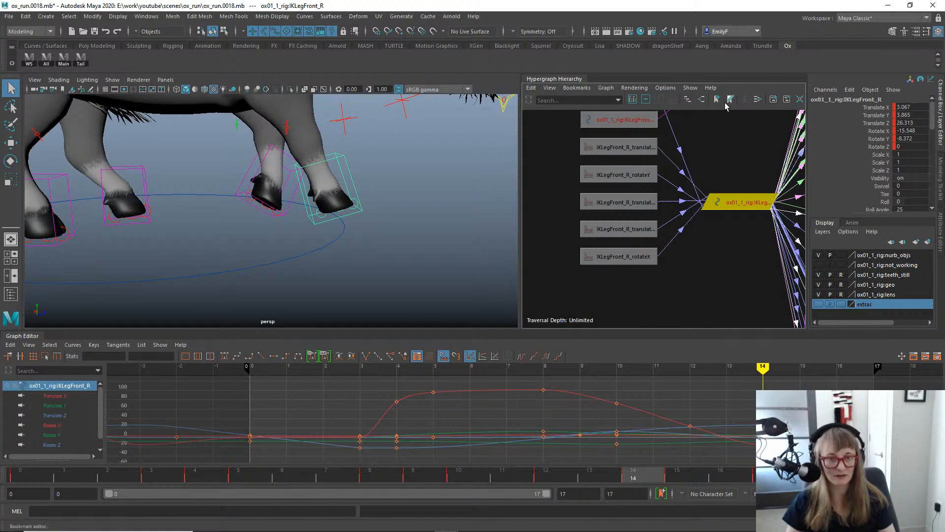
left_click(688, 101)
Browse the scene hierarchy and inspect the right ear FK node chain.
right_click_drag(732, 200, 660, 197, "alt")
middle_click_drag(660, 197, 637, 368, "alt")
middle_click_drag(631, 227, 635, 399, "alt")
middle_click_drag(675, 163, 665, 310, "alt")
left_click_drag(680, 219, 713, 261)
key("f")
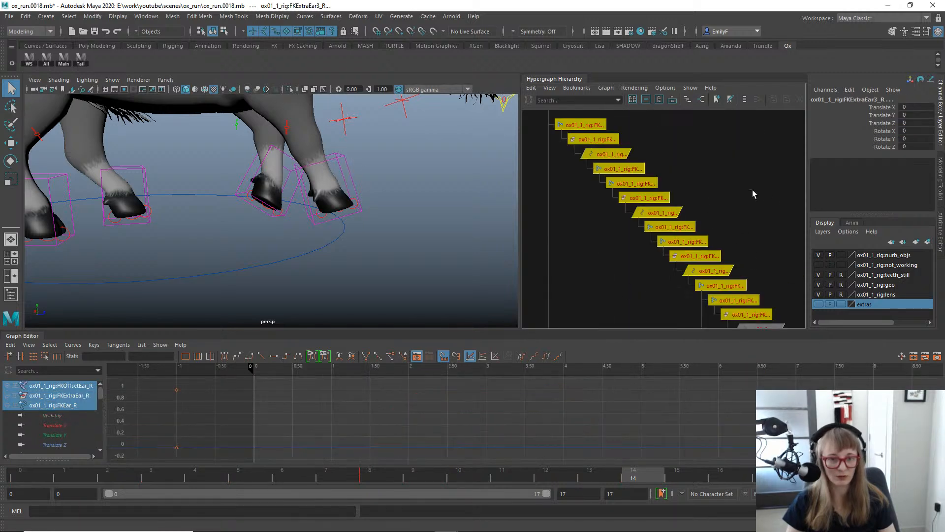
left_click(752, 190)
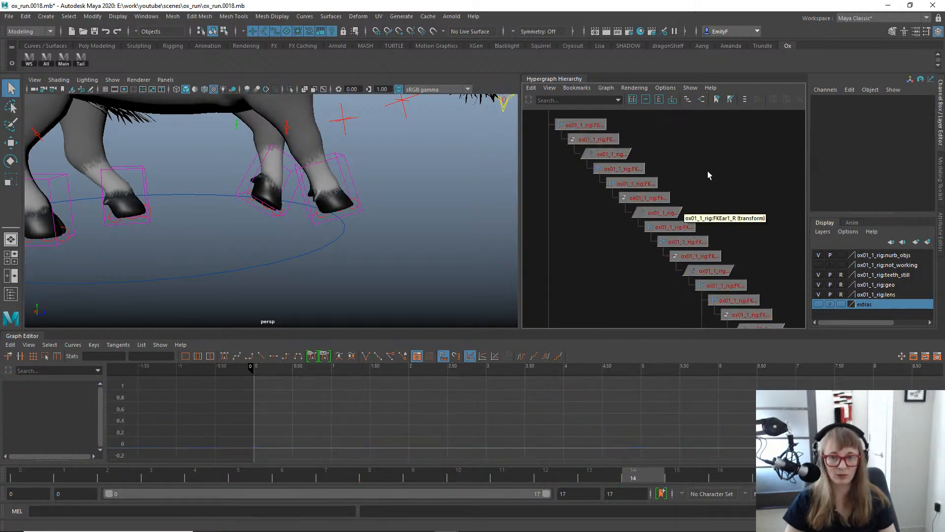
Inspect the left horn FK nodes and the right back rump aim nodes in the scene hierarchy.
right_click_drag(707, 170, 451, 118, "alt")
middle_click_drag(682, 167, 659, 288, "alt")
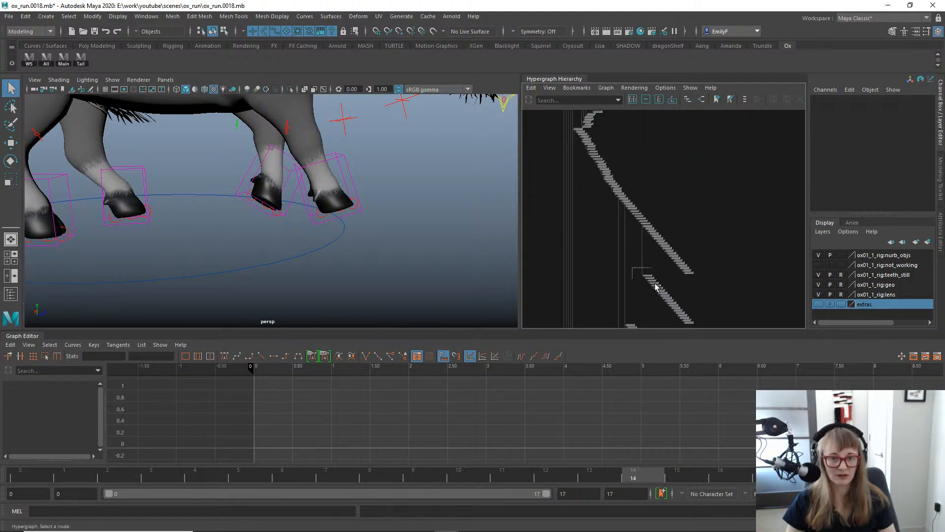
left_click_drag(655, 286, 655, 285)
middle_click_drag(656, 281, 592, 238, "alt")
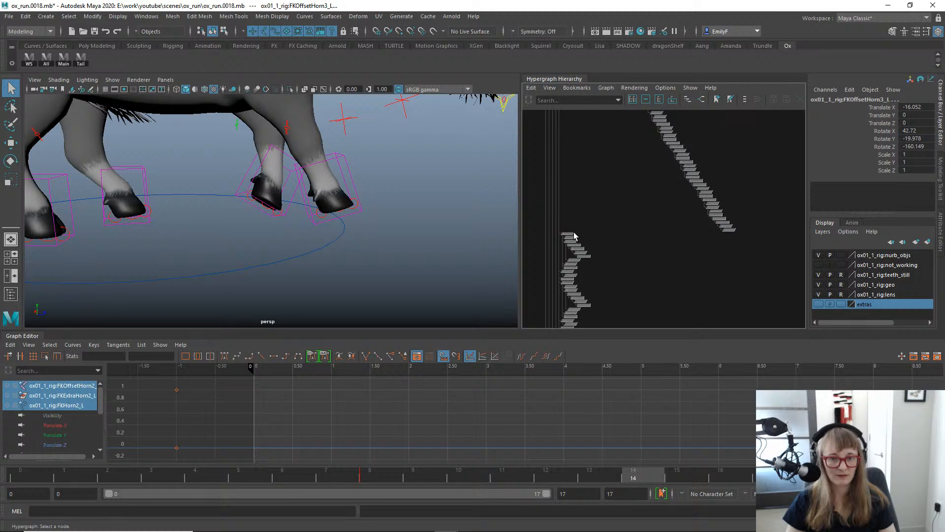
left_click(574, 236)
key("f")
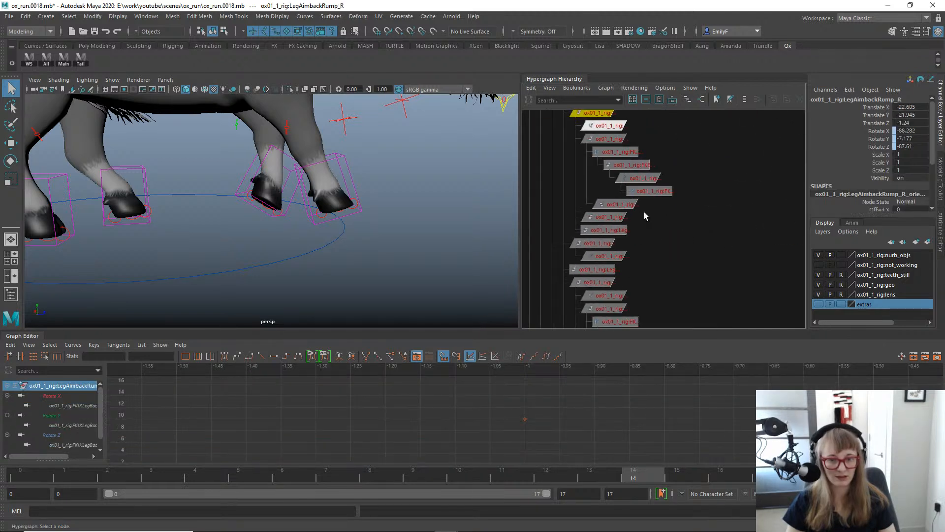
left_click(610, 219)
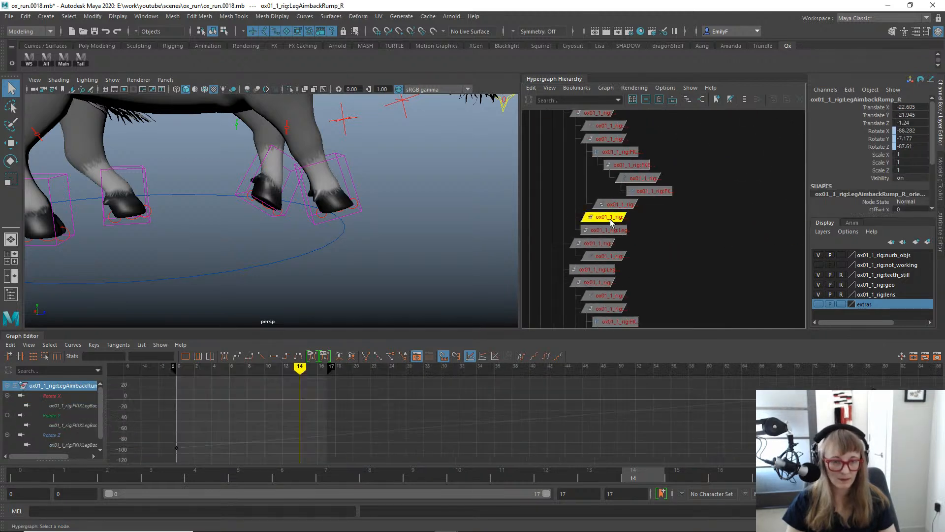
Turn on joint display in the viewport and check the ox legs in wireframe before restoring the shaded display.
middle_click_drag(359, 204, 425, 263, "alt")
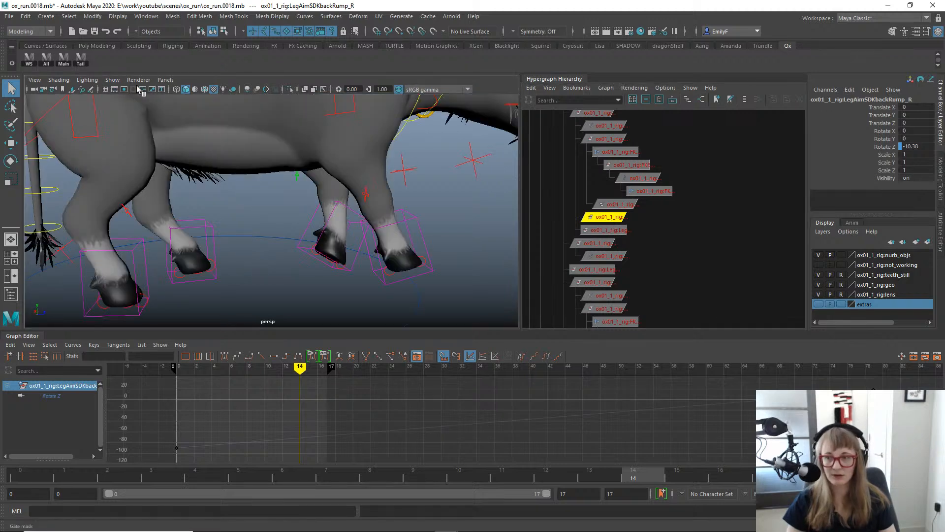
left_click(110, 81)
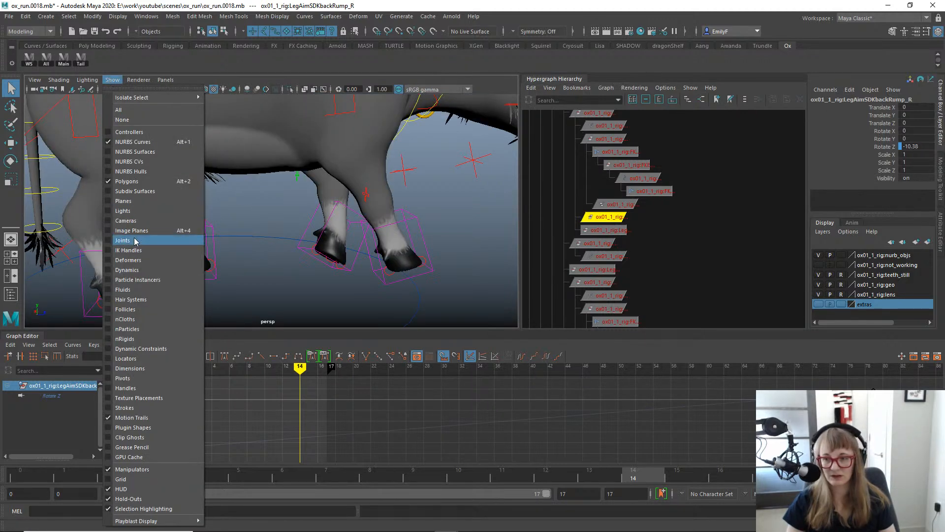
left_click(137, 242)
key("4")
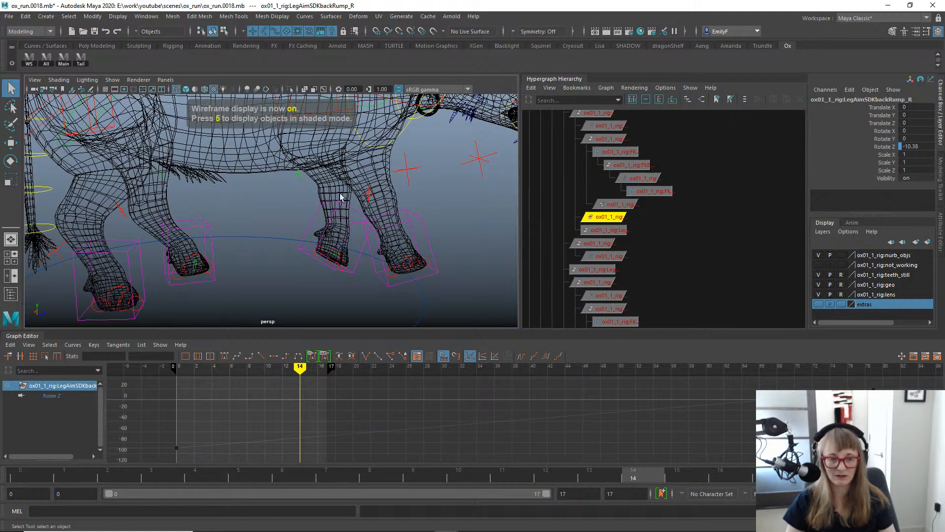
left_click(820, 265)
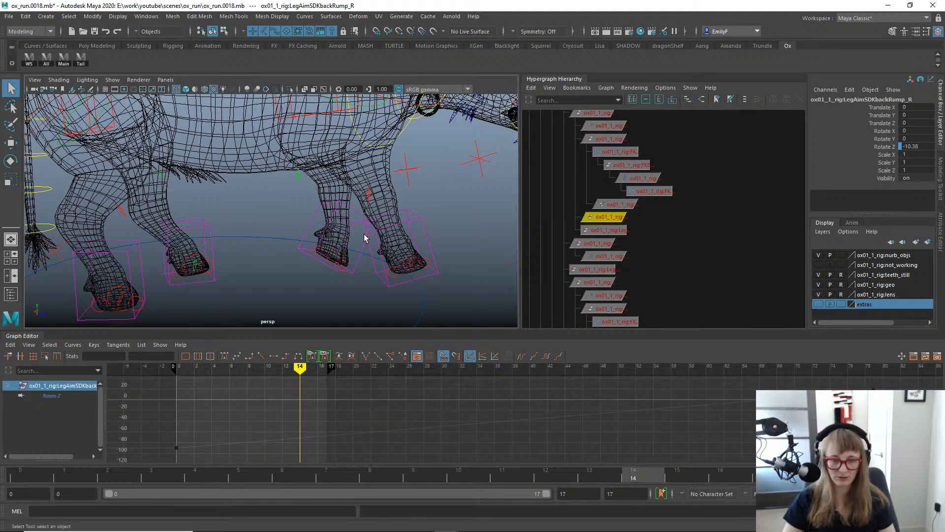
key("5")
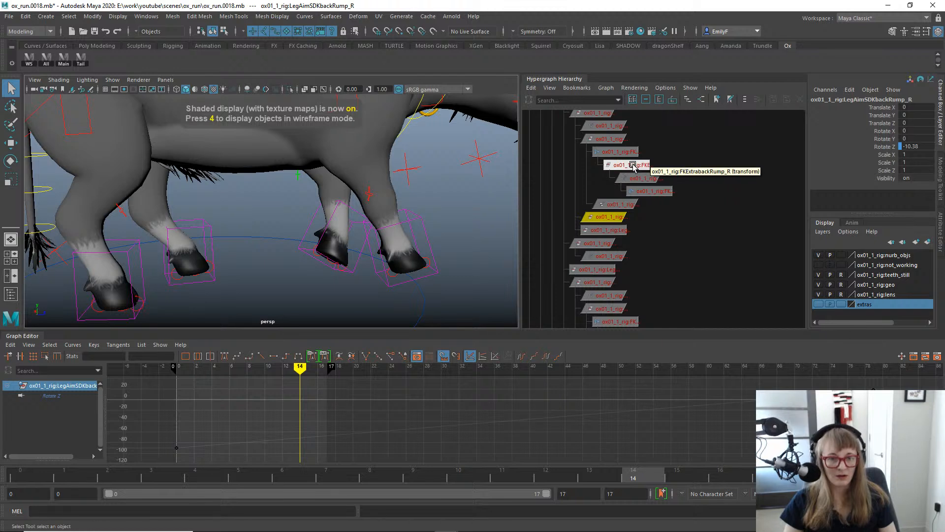
Return to the top of the rig hierarchy and inspect the root and Tail0 joints.
middle_click_drag(665, 156, 726, 333, "alt")
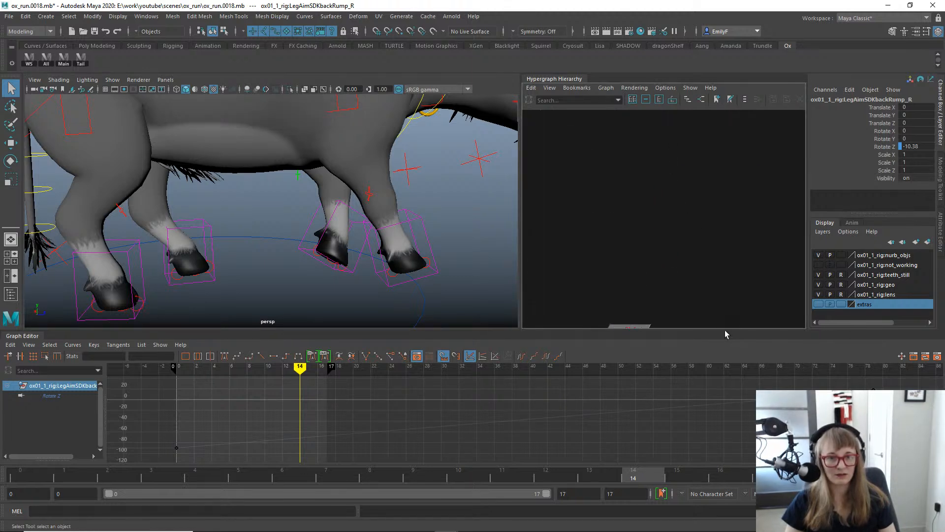
right_click_drag(709, 300, 595, 156, "alt")
middle_click_drag(694, 123, 699, 266, "alt")
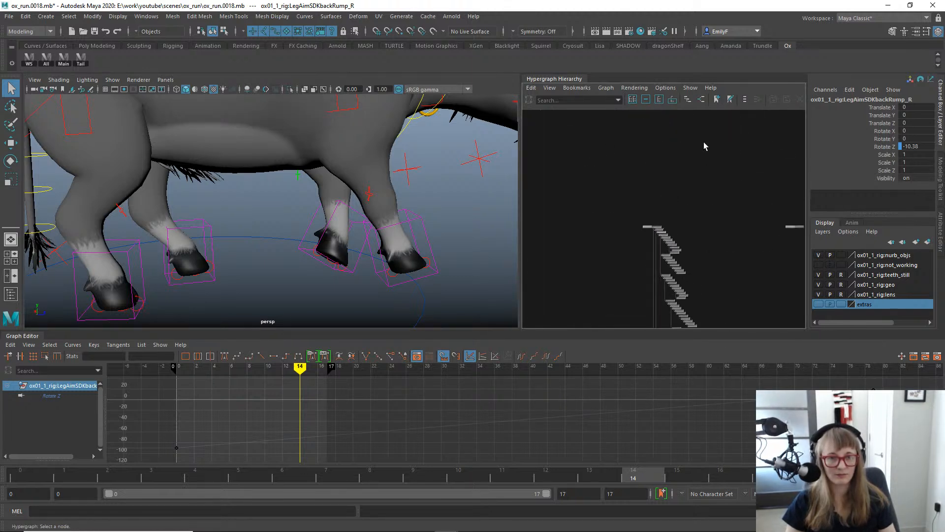
middle_click_drag(673, 230, 669, 198, "alt")
left_click(668, 201)
key("f")
left_click(619, 234)
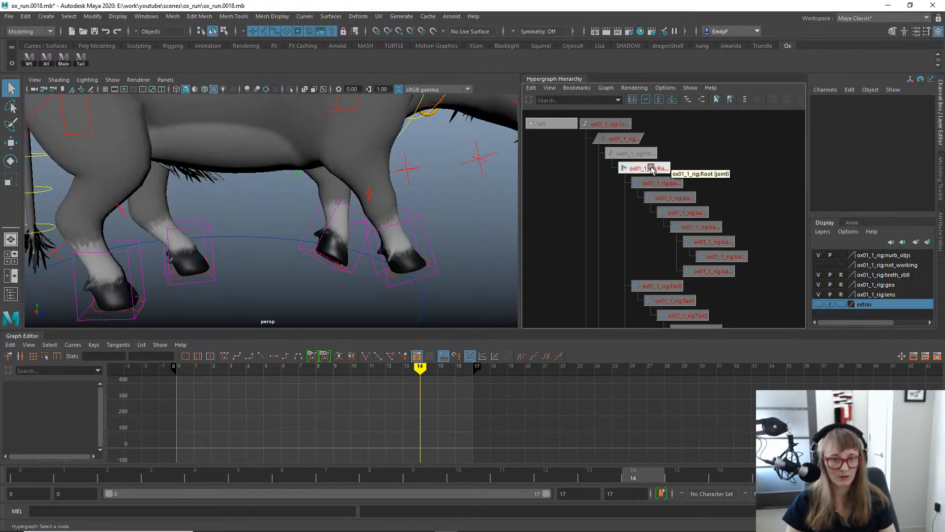
left_click(651, 169)
left_click(651, 284)
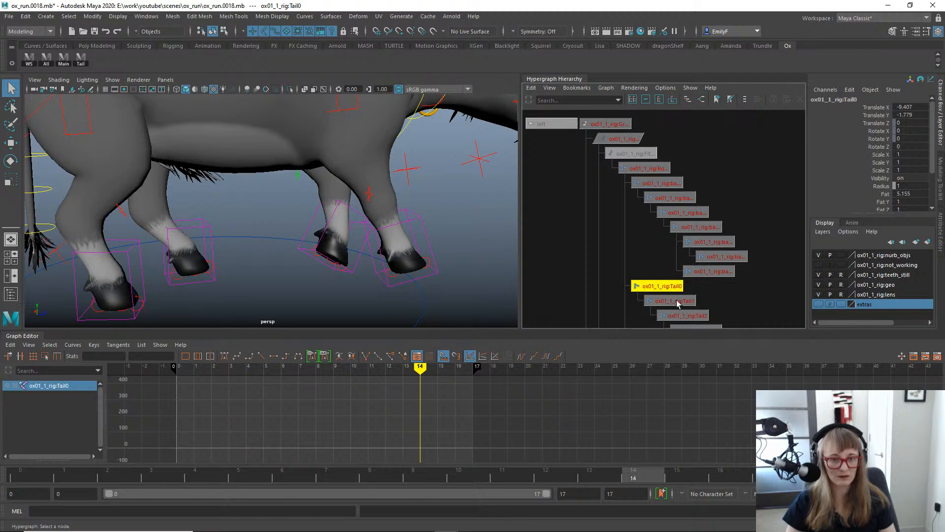
Inspect the spine branch of the hierarchy, selecting the Spine1, frontRump and frontScapular joints.
middle_click_drag(652, 285, 650, 156, "alt")
left_click(637, 278)
middle_click_drag(674, 296, 633, 192, "alt")
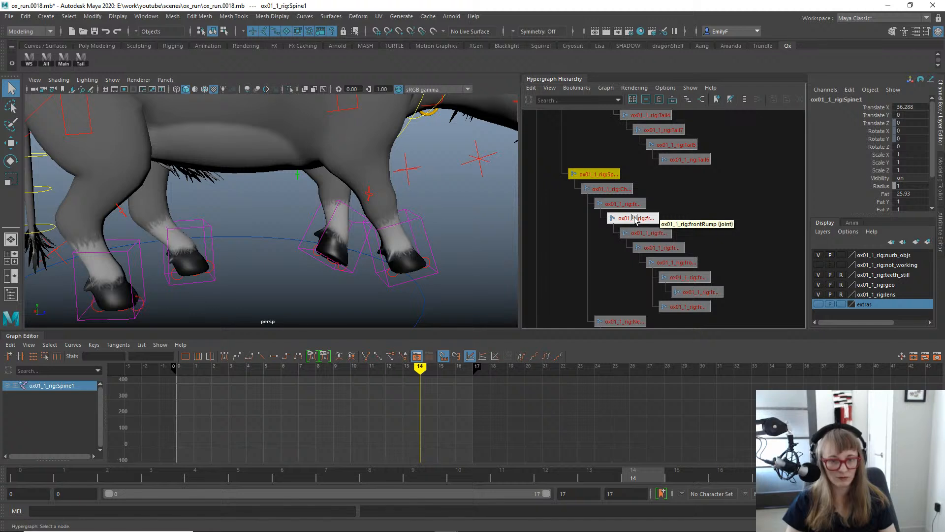
left_click(634, 218)
right_click_drag(634, 219, 705, 216, "alt")
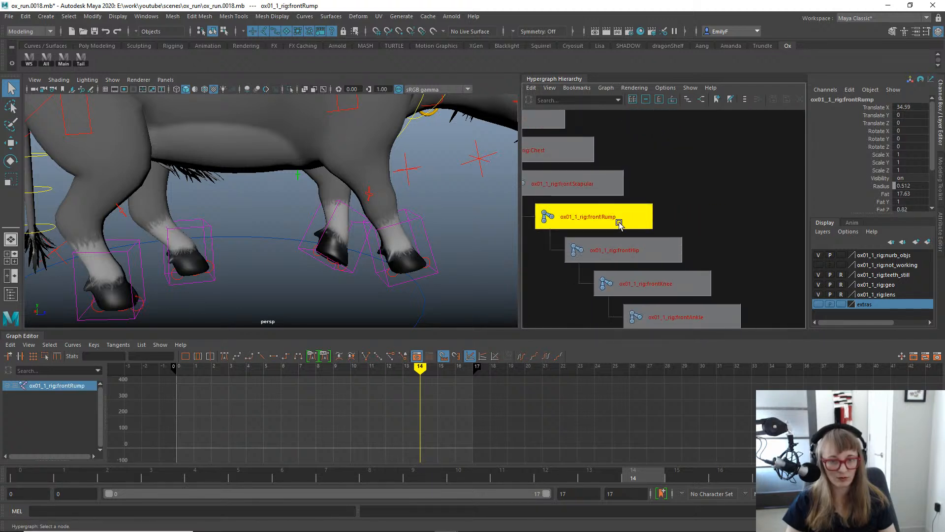
left_click(611, 182)
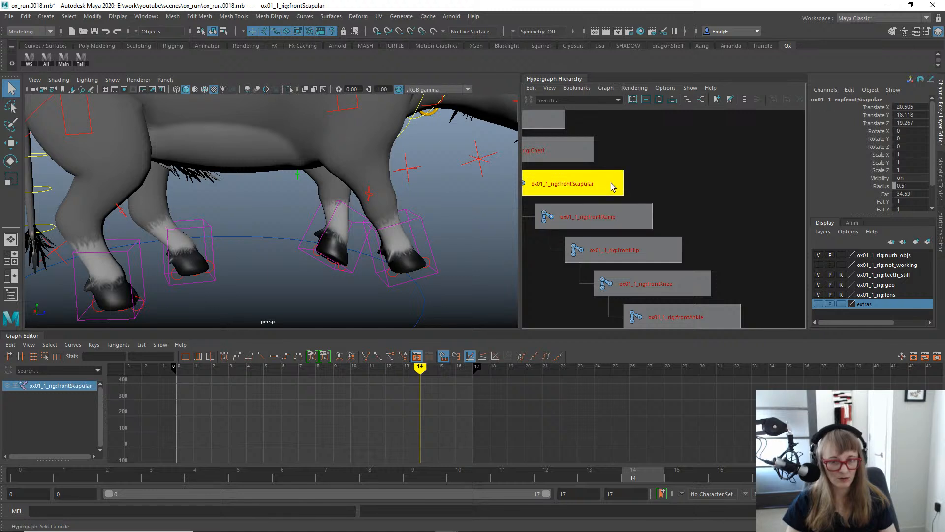
Check the frontScapular joint's location on the ox using the Rotate and Move manipulators from several angles.
middle_click_drag(610, 182, 647, 161, "alt")
right_click_drag(646, 161, 624, 234, "alt")
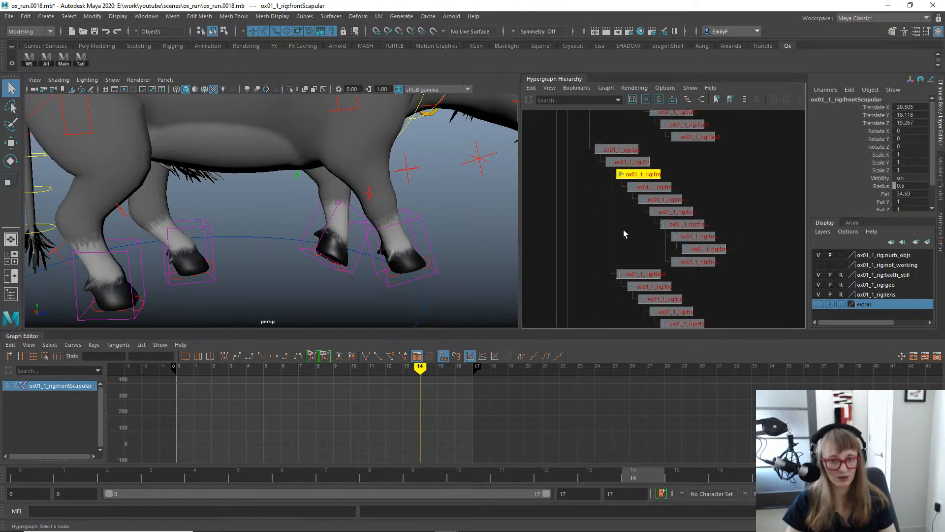
right_click_drag(647, 284, 650, 280, "alt")
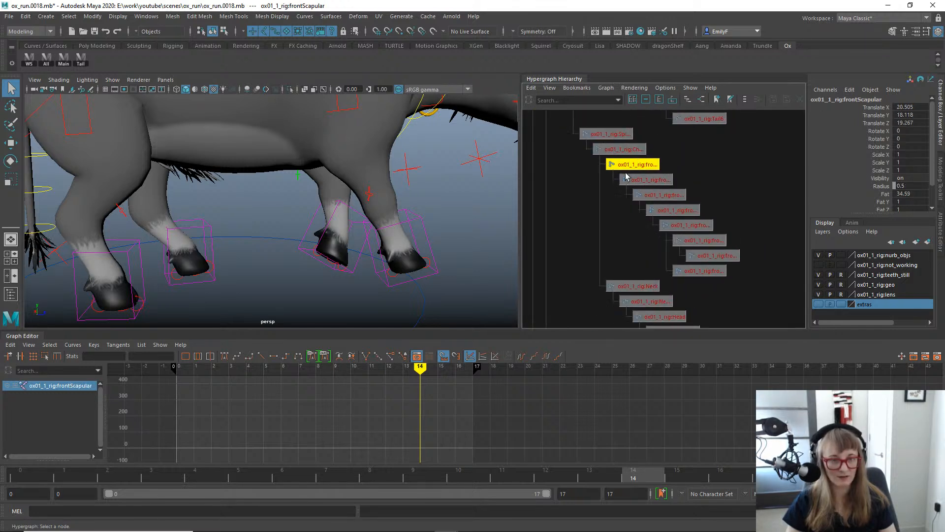
middle_click_drag(626, 173, 623, 186, "alt")
right_click_drag(623, 186, 669, 259, "alt")
middle_click_drag(632, 302, 665, 176, "alt")
right_click_drag(666, 176, 581, 226, "alt")
key("f")
key("e")
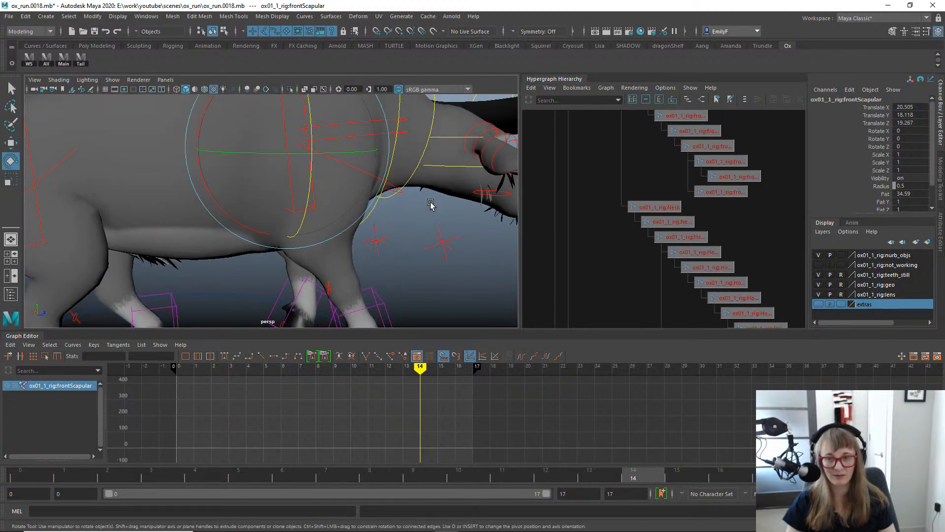
key("w")
left_click_drag(443, 205, 401, 211, "alt")
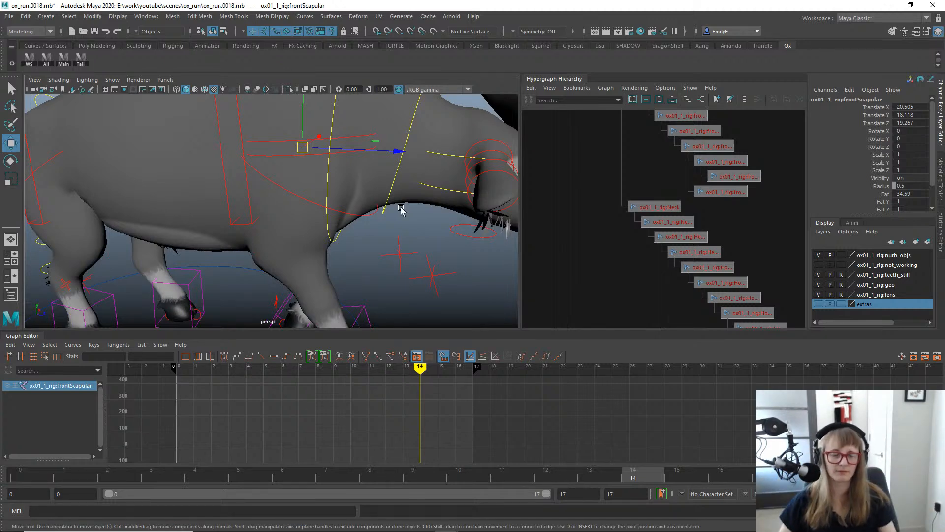
left_click_drag(355, 208, 289, 206, "alt")
key("f")
Select the frontToes and frontAnkle joints in the hierarchy and compare their positions with the ox's front leg.
right_click_drag(740, 176, 547, 163, "alt")
middle_click_drag(725, 268, 684, 199, "alt")
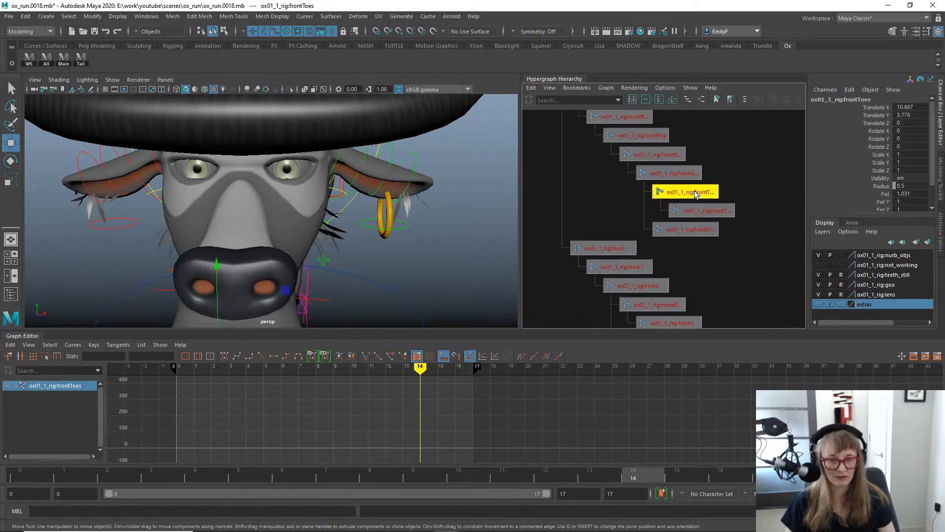
left_click_drag(402, 244, 312, 202, "alt")
middle_click_drag(312, 203, 279, 180, "alt")
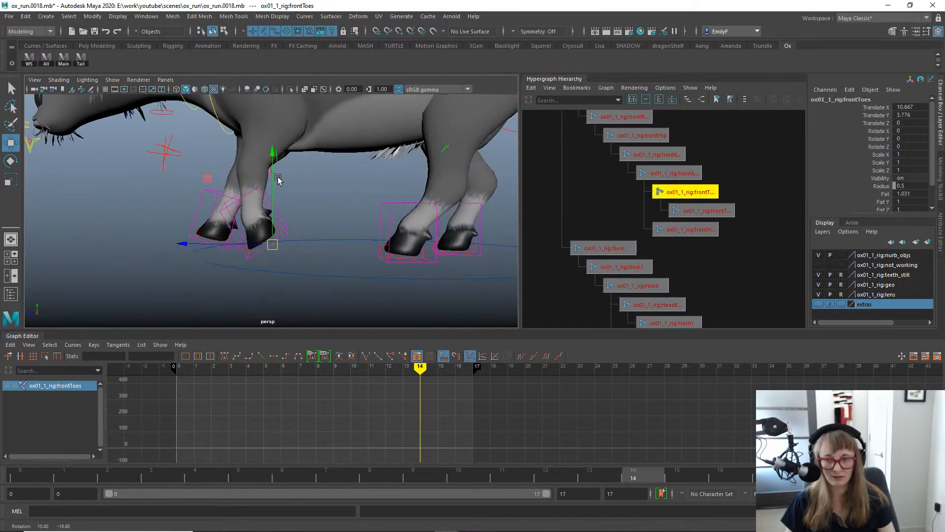
right_click_drag(279, 179, 310, 185, "alt")
left_click_drag(310, 186, 406, 195, "alt")
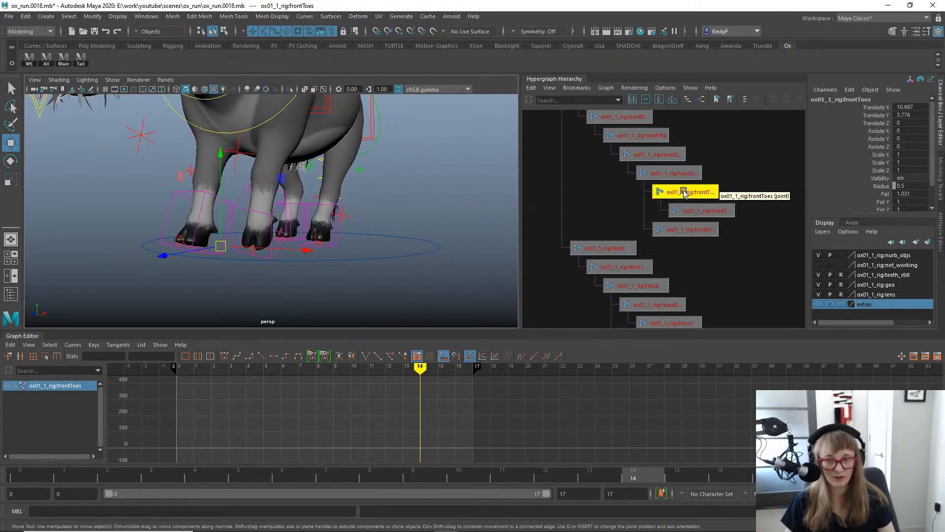
mouse_move(343, 192)
left_mouse_down("alt")
mouse_move(379, 190)
mouse_move(306, 190)
mouse_move(376, 190)
mouse_move(340, 187)
left_mouse_up("alt")
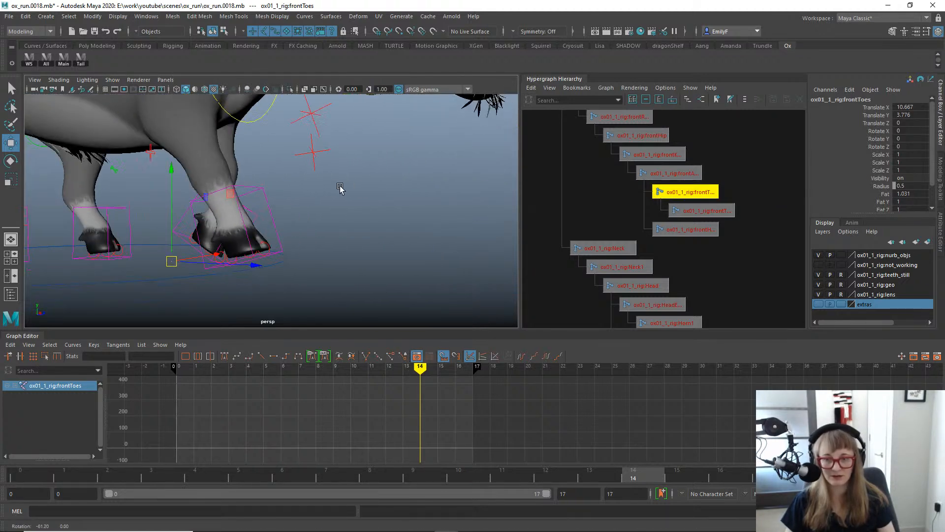
left_click(686, 175)
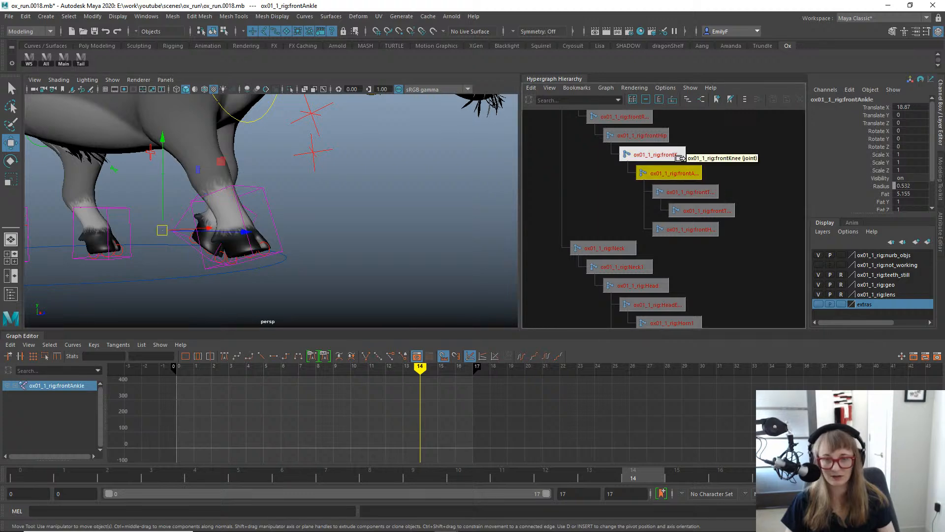
Select the frontKnee joint and compare its position with the ox's front leg, undoing any accidental move of the joint.
left_click(681, 155)
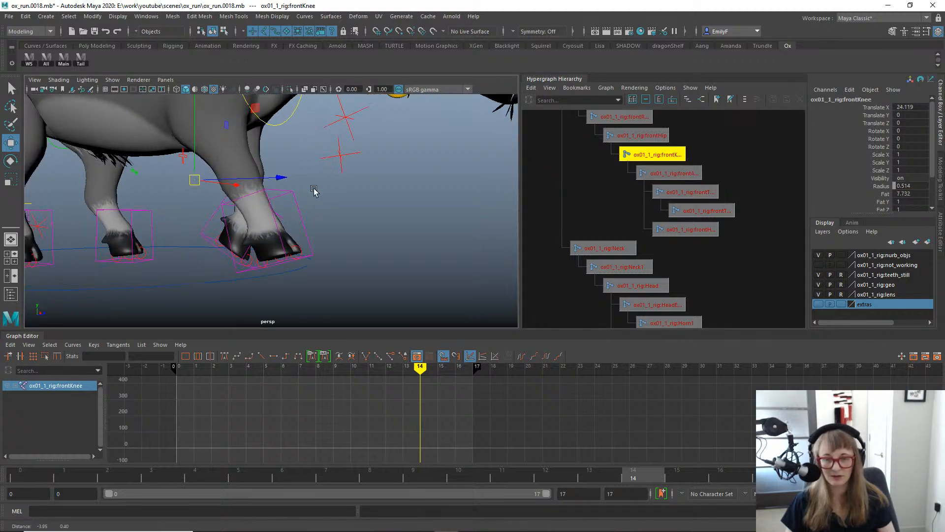
left_click_drag(313, 190, 364, 194, "alt")
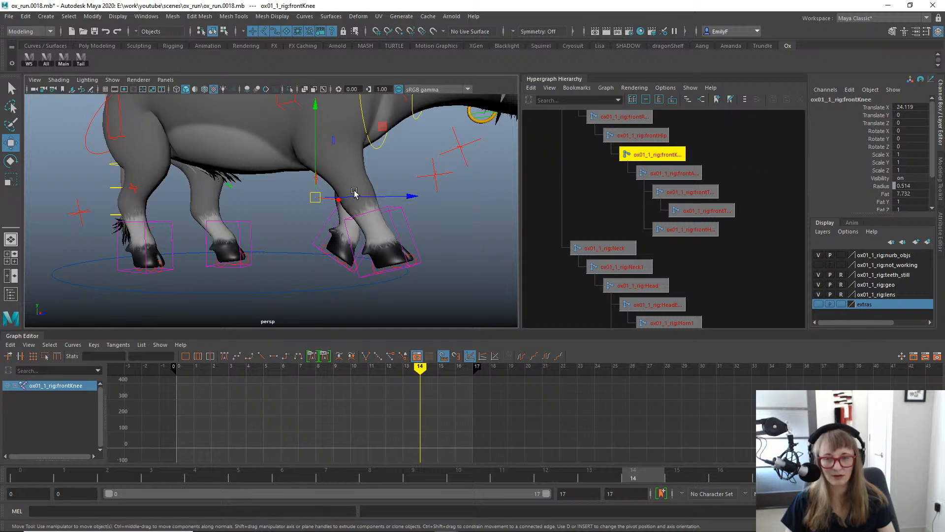
left_click_drag(266, 208, 327, 185, "alt")
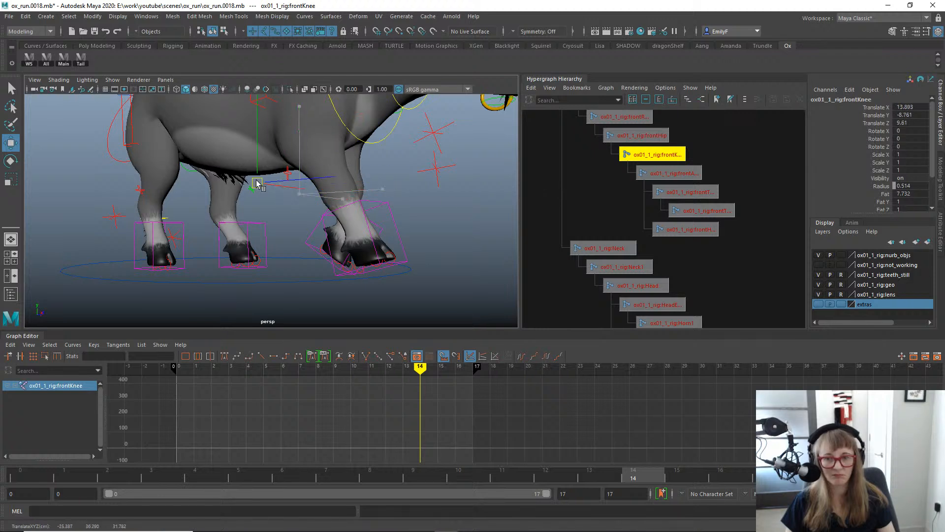
key("ctrl+z")
Search the rig hierarchy from its top group down to the neck and head branch, selecting the Horn2 joint.
scroll(648, 256, "down", 5)
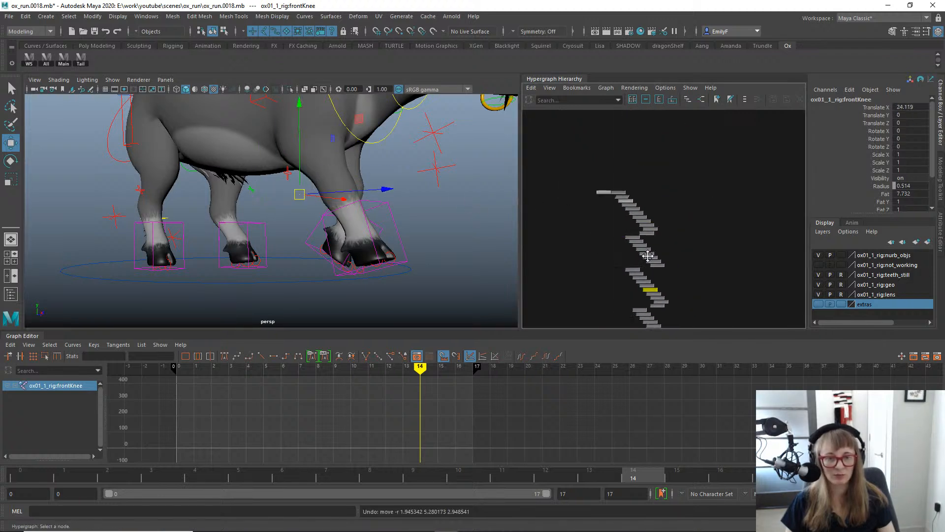
middle_click_drag(648, 256, 649, 277, "alt")
right_click_drag(546, 222, 746, 230, "alt")
middle_click_drag(583, 245, 704, 217, "alt")
right_click_drag(704, 217, 739, 220, "alt")
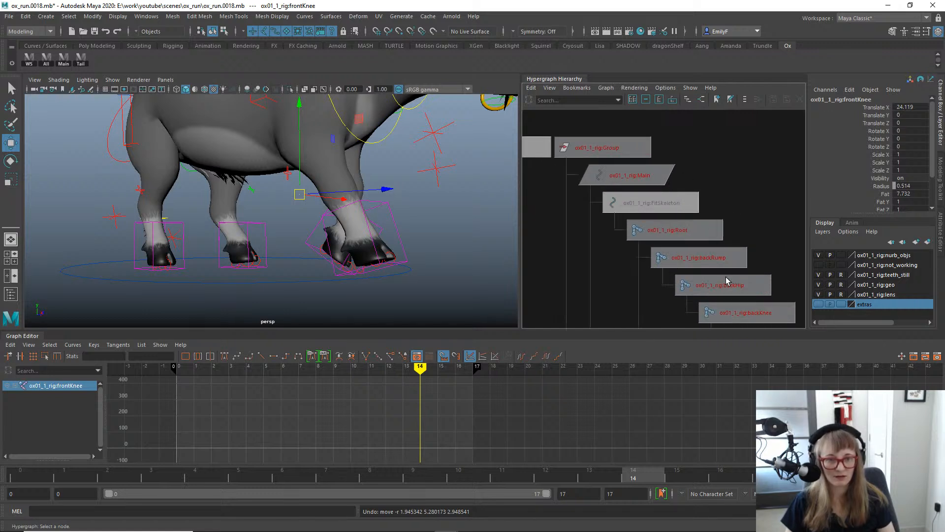
middle_click_drag(726, 279, 648, 87, "alt")
right_click_drag(709, 222, 563, 228, "alt")
middle_click_drag(675, 288, 674, 163, "alt")
right_click_drag(684, 185, 752, 201, "alt")
right_click_drag(678, 221, 708, 225, "alt")
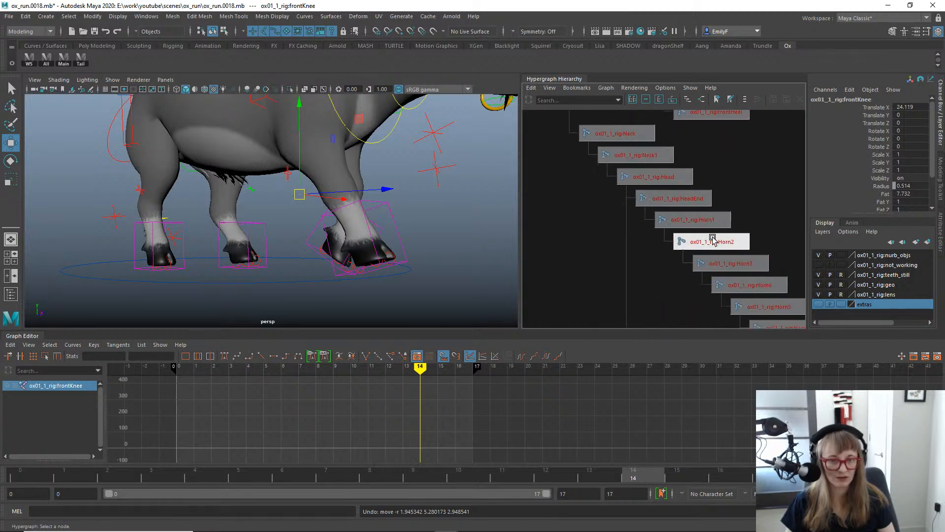
left_click(714, 241)
Continue into the FKSystem branch of the hierarchy and select the FKXTail0_M joint.
middle_click_drag(716, 261, 716, 134, "alt")
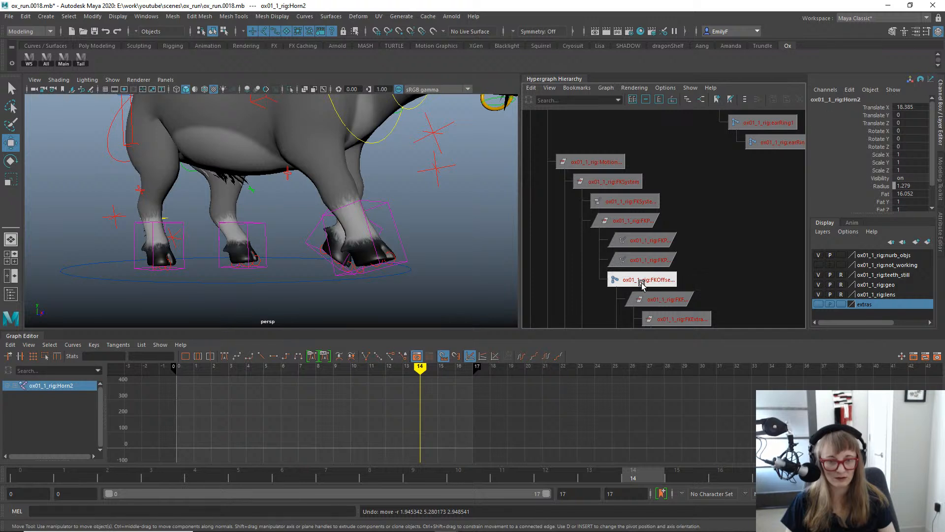
middle_click_drag(651, 308, 645, 241, "alt")
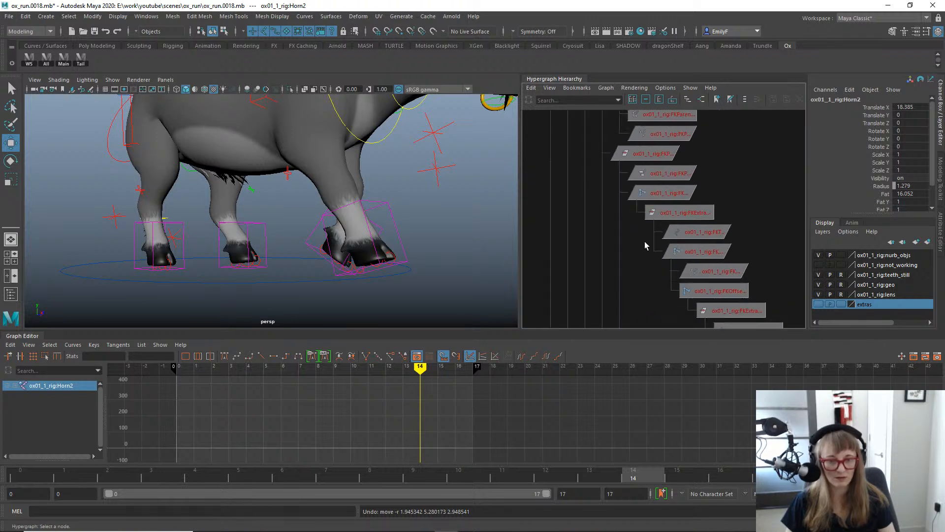
left_click(689, 252)
Follow the FK tail chain to its end and select the FKParentConstraintTofrontAnkle_R node in the leg branches beyond it.
scroll(699, 259, "down", 5)
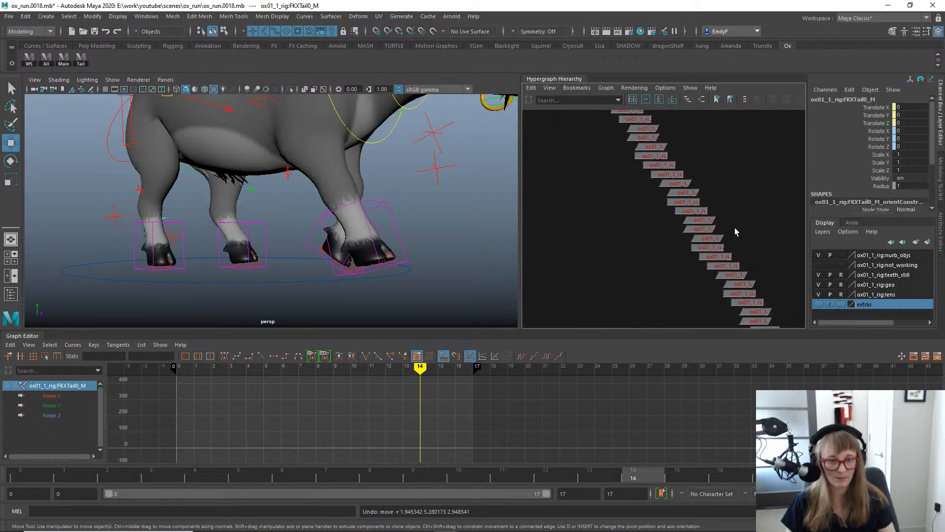
scroll(734, 232, "up", 5)
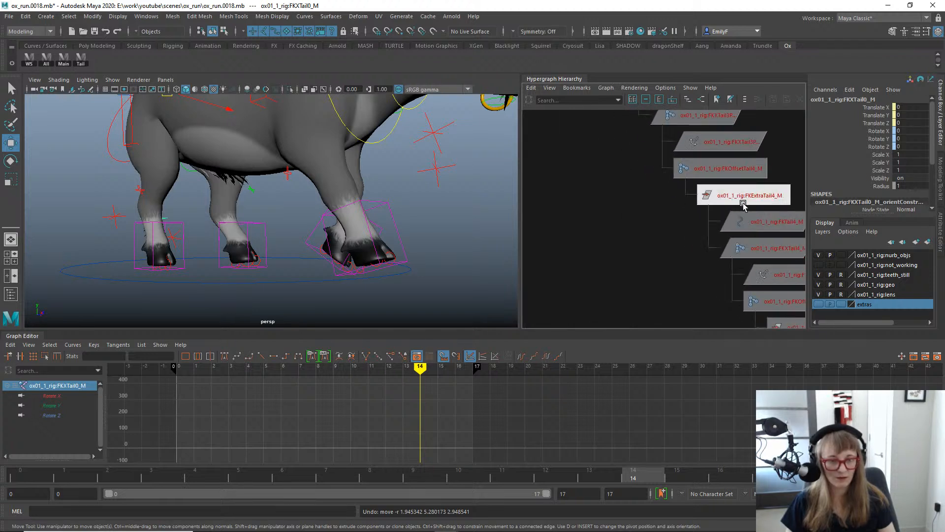
middle_click_drag(762, 307, 540, 98, "alt")
right_click_drag(649, 258, 616, 249, "alt")
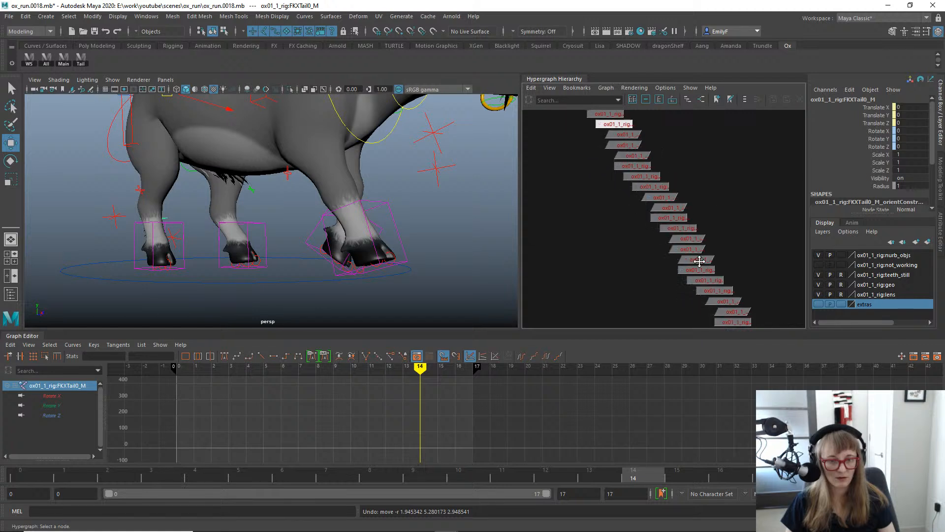
middle_click_drag(698, 262, 645, 157, "alt")
middle_click_drag(722, 162, 714, 221, "alt")
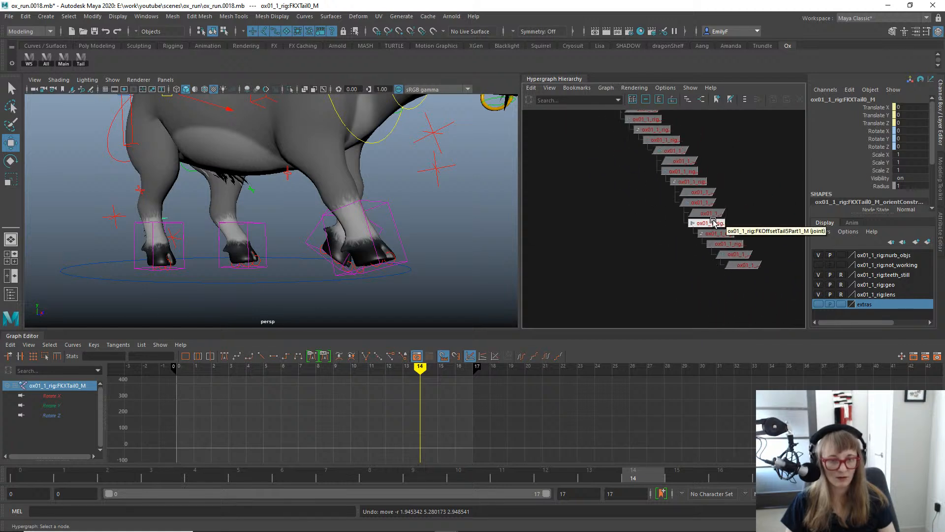
right_click_drag(714, 221, 679, 228, "alt")
middle_click_drag(623, 232, 644, 123, "alt")
right_click_drag(729, 221, 791, 216, "alt")
middle_click_drag(625, 212, 714, 228, "alt")
middle_click_drag(591, 191, 663, 300, "alt")
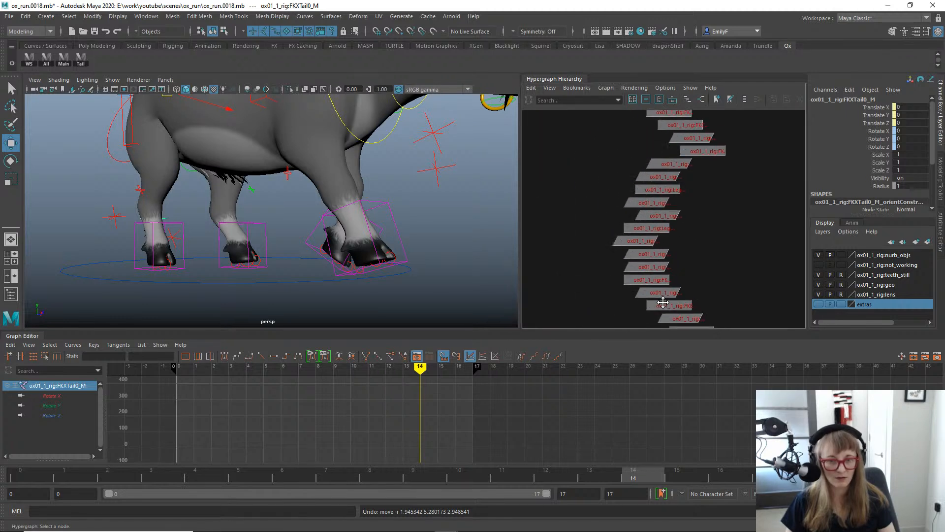
left_click(641, 245)
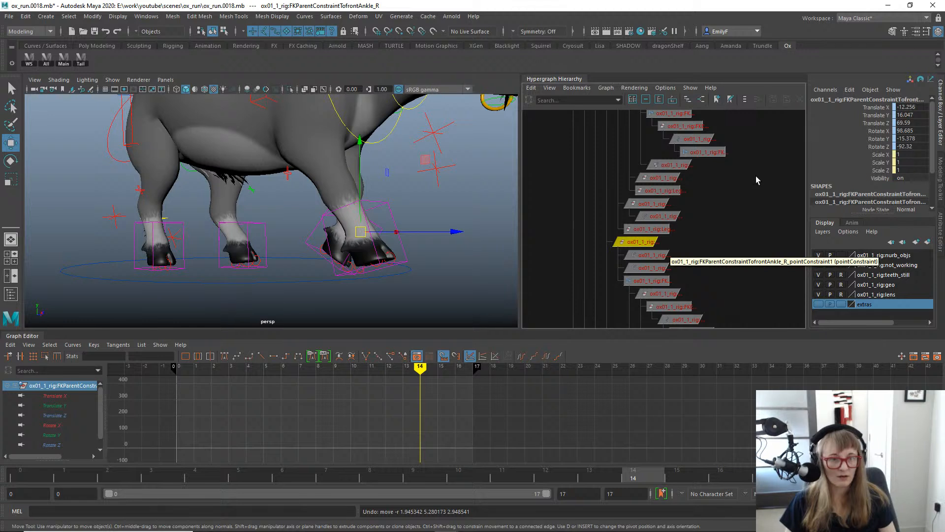
Inspect the back rump leg-aim nodes and select LegAimBlenderbackRump_R_parentConstraint1.
right_click_drag(756, 176, 800, 248, "alt")
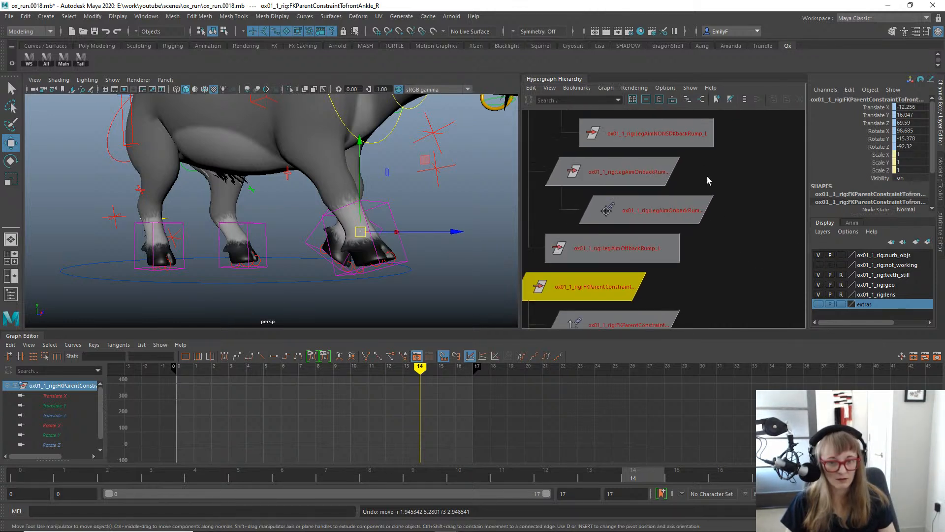
right_click_drag(708, 181, 581, 172, "alt")
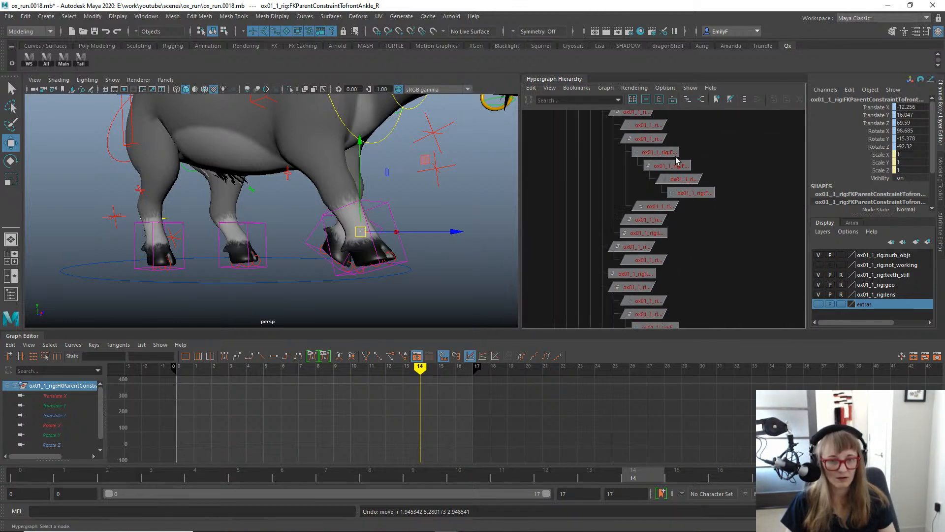
middle_click_drag(676, 157, 663, 243, "alt")
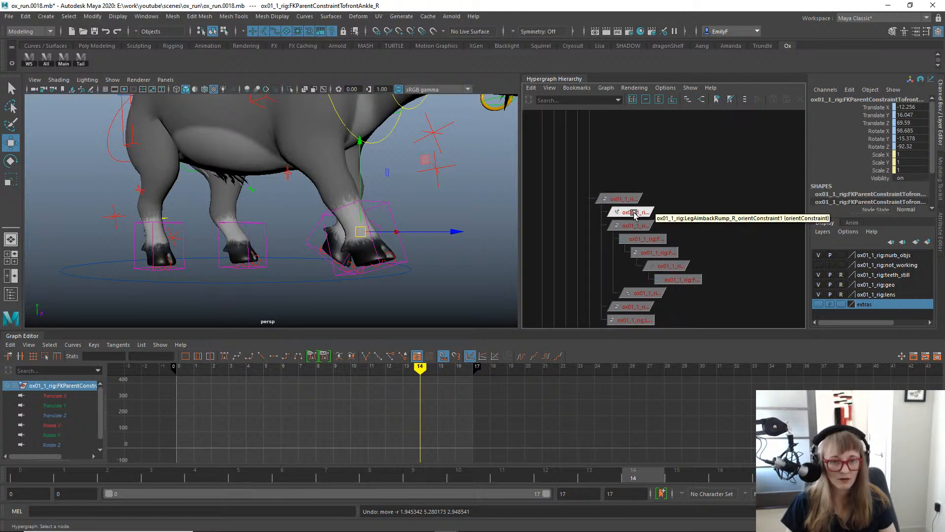
left_click(641, 293)
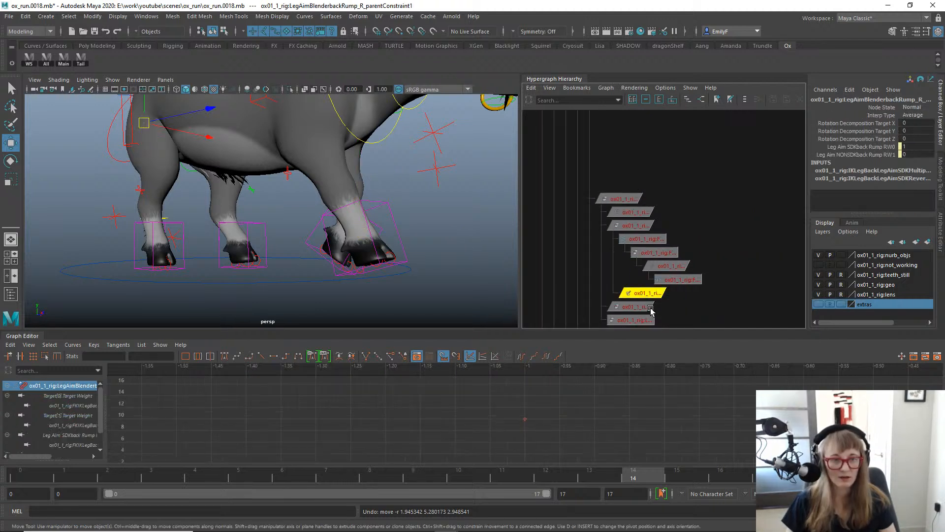
Move on to the FK spine and chest chain and select the FKXChestPart1_M joint.
middle_click_drag(640, 293, 652, 131, "alt")
middle_click_drag(651, 315, 636, 108, "alt")
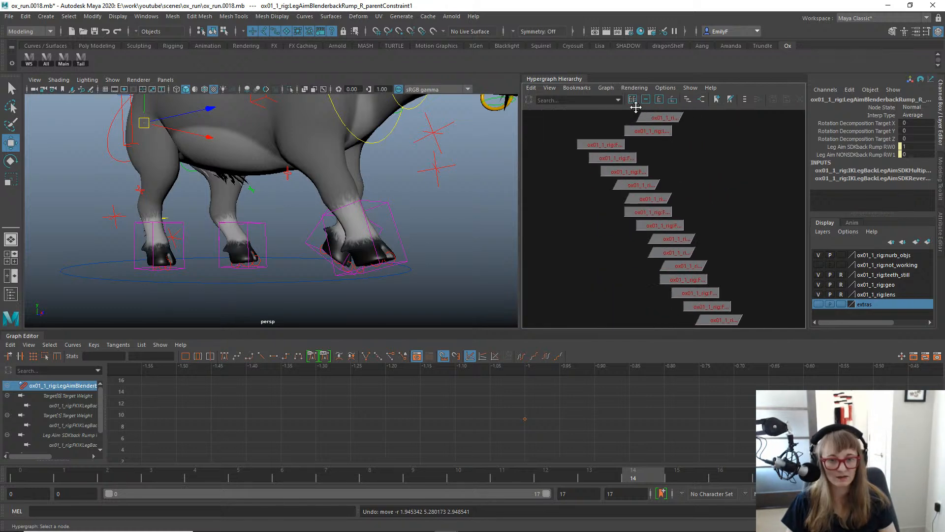
left_click(641, 185)
middle_click_drag(663, 290, 606, 228, "alt")
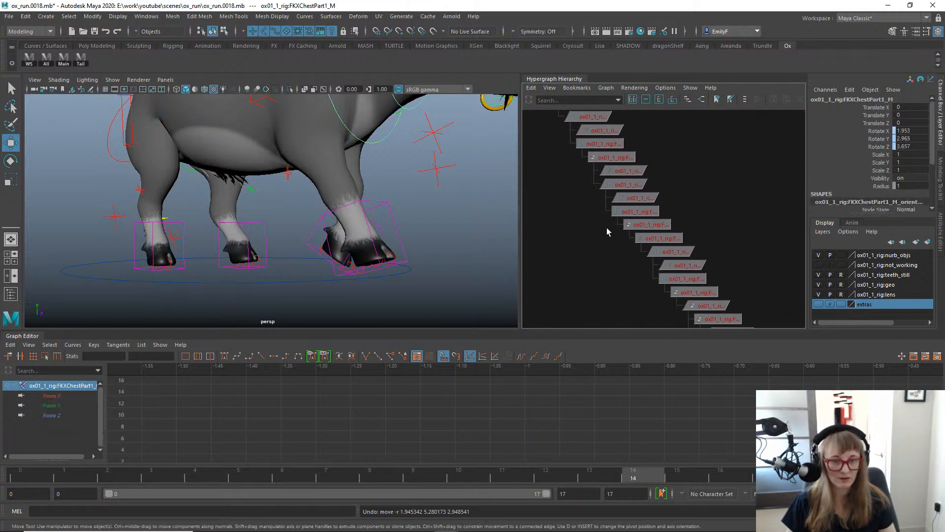
Follow the FK chain through the head branch and select the FKXHorn3_L joint to identify the branch.
middle_click_drag(688, 304, 707, 217, "alt")
right_click_drag(748, 232, 729, 224, "alt")
left_click(771, 227)
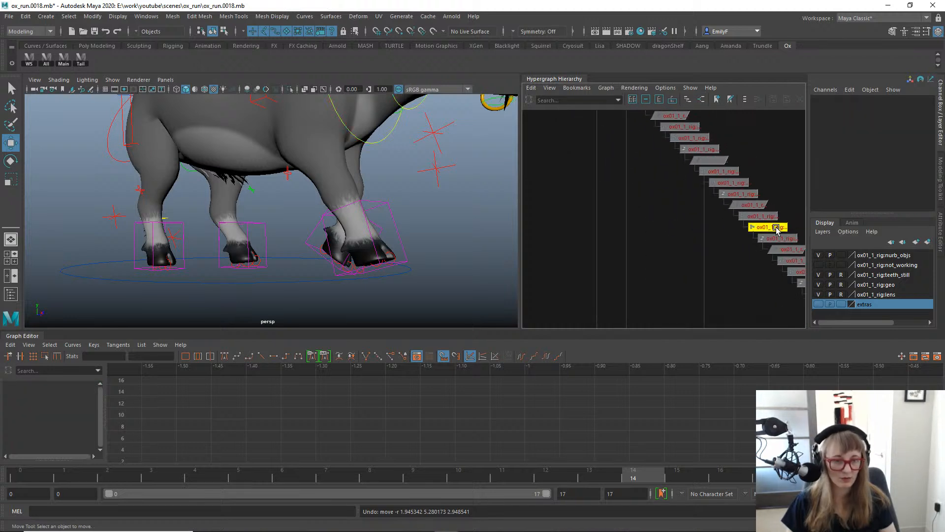
middle_click_drag(760, 268, 653, 136, "alt")
middle_click_drag(651, 251, 635, 168, "alt")
left_click(641, 200)
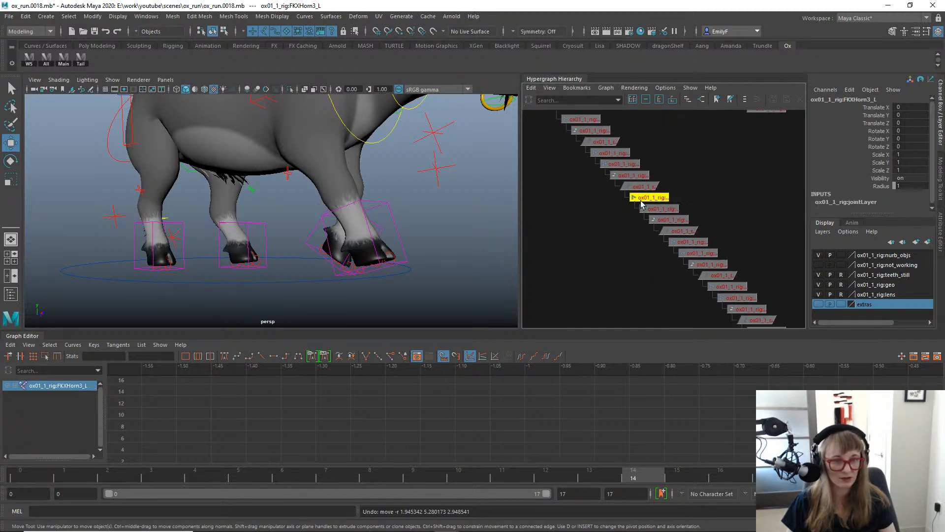
Search past the horn chain into the FK ear branches and select the FKOffsetEar1_L joint.
right_click_drag(705, 270, 618, 249, "alt")
middle_click_drag(618, 249, 642, 154, "alt")
right_click_drag(635, 243, 684, 292, "alt")
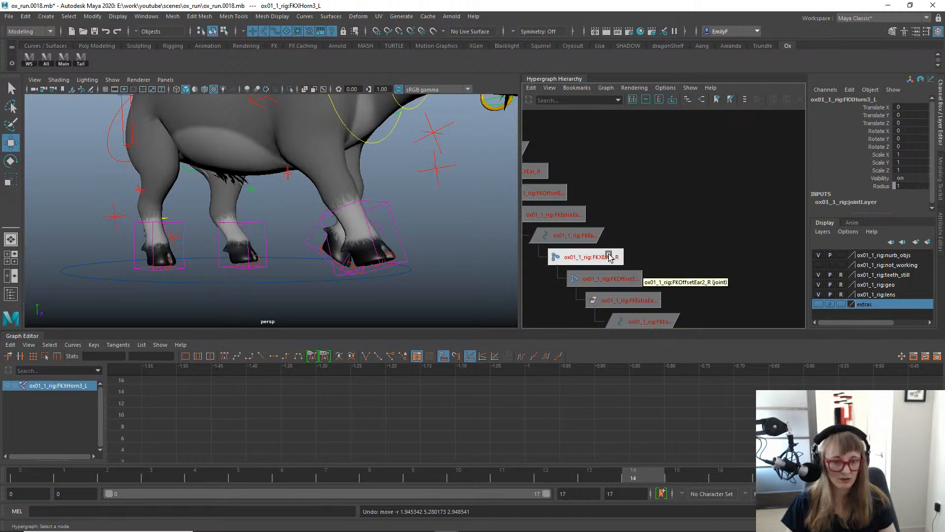
middle_click_drag(611, 272, 635, 102, "alt")
middle_click_drag(601, 191, 637, 130, "alt")
middle_click_drag(563, 248, 595, 216, "alt")
middle_click_drag(600, 263, 626, 202, "alt")
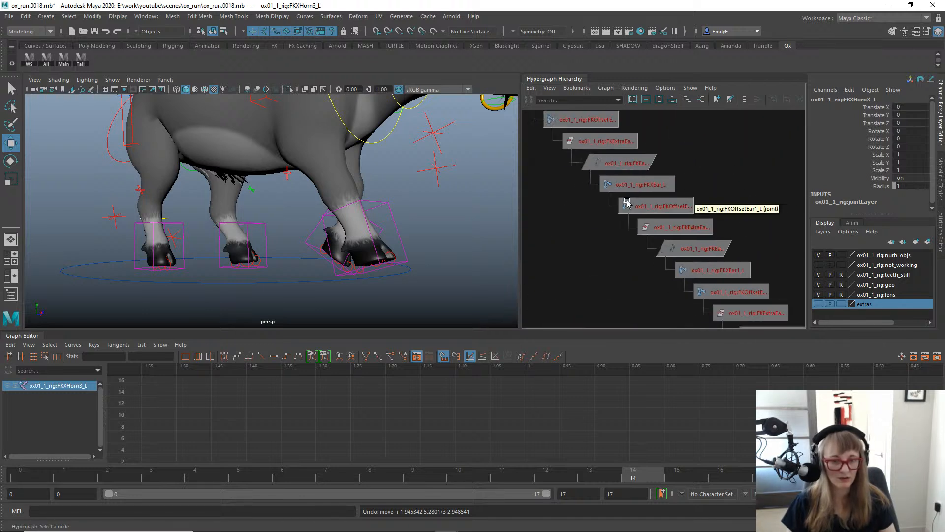
left_click(652, 206)
Leave the ear chain for the front rump leg nodes and select LegAimfrontRump_L_orientConstraint1.
middle_click_drag(664, 286, 671, 191, "alt")
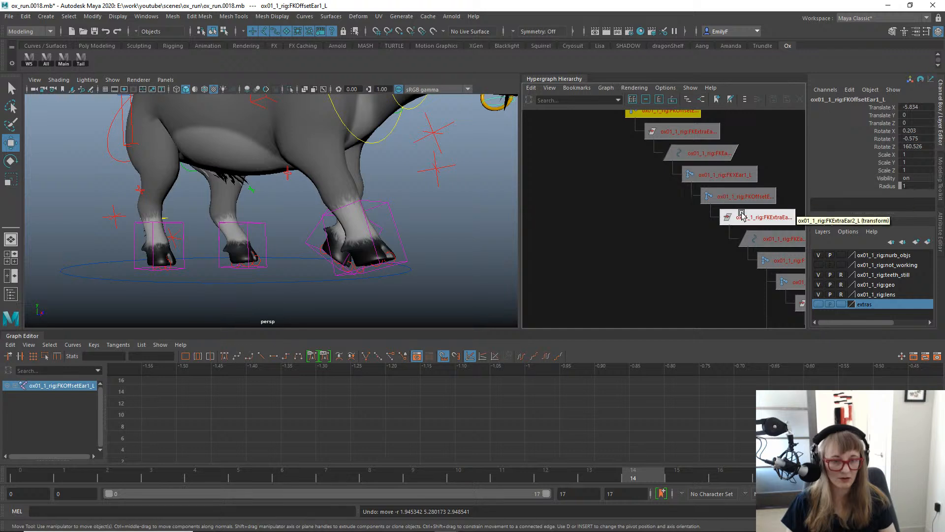
middle_click_drag(750, 269, 660, 99, "alt")
right_click_drag(695, 201, 575, 215, "alt")
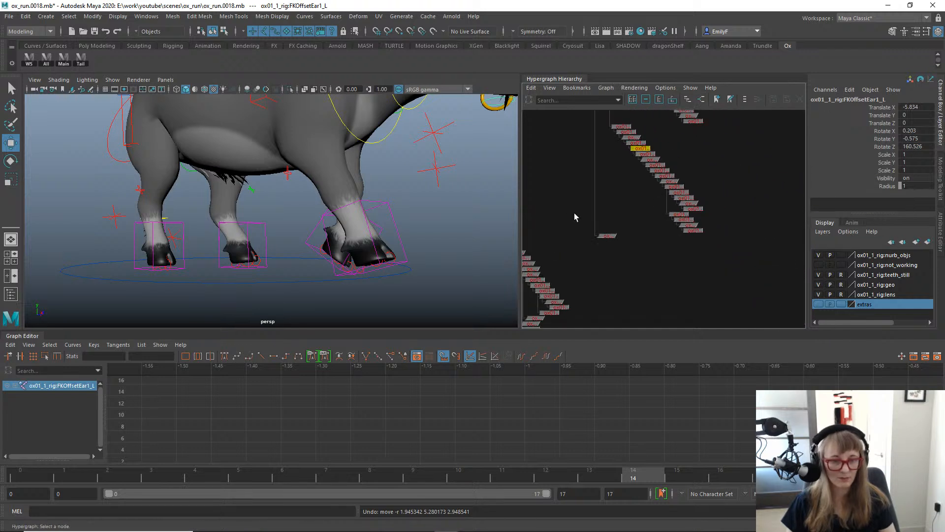
middle_click_drag(574, 215, 684, 186, "alt")
right_click_drag(632, 216, 770, 233, "alt")
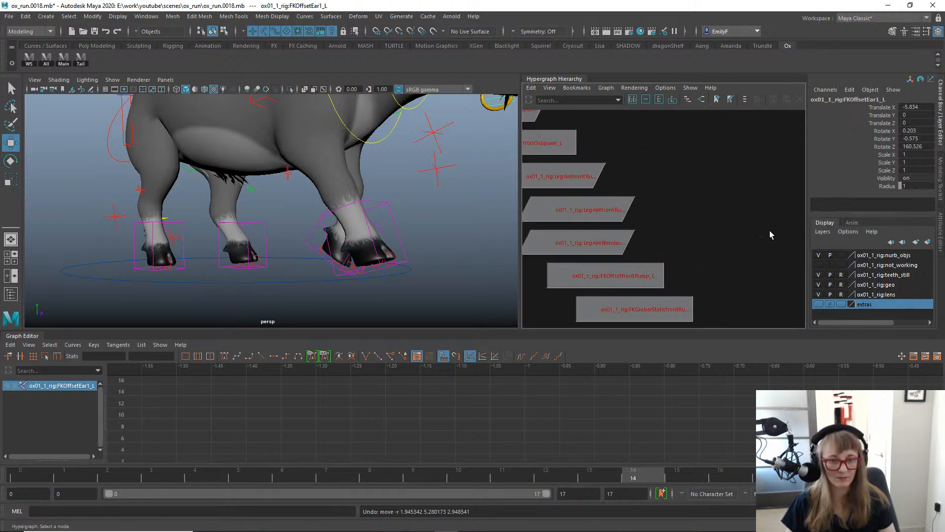
left_click(594, 204)
Inspect the neighbouring leg nodes, selecting FKParentConstraintTobackAnkle_L_orientConstraint1 and the FKOffsetbackToes_L joint.
middle_click_drag(634, 274, 688, 201, "alt")
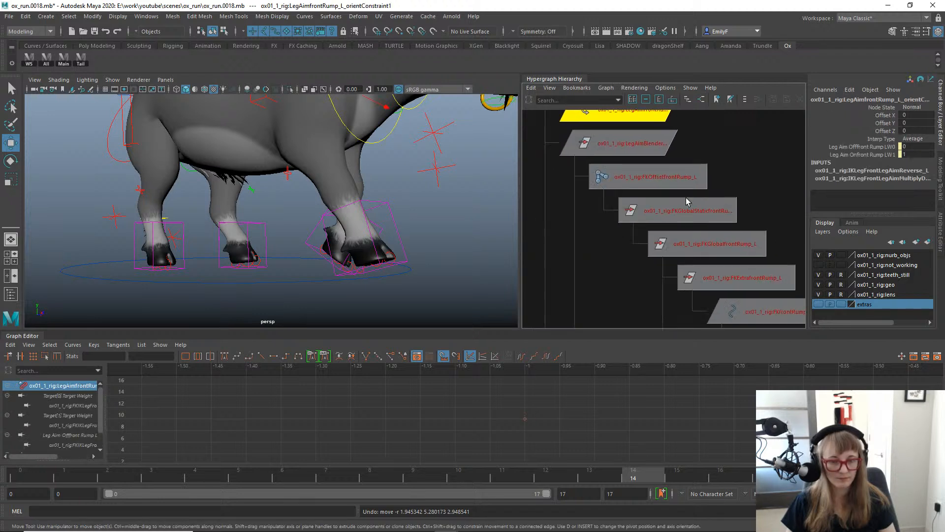
right_click_drag(714, 262, 637, 275, "alt")
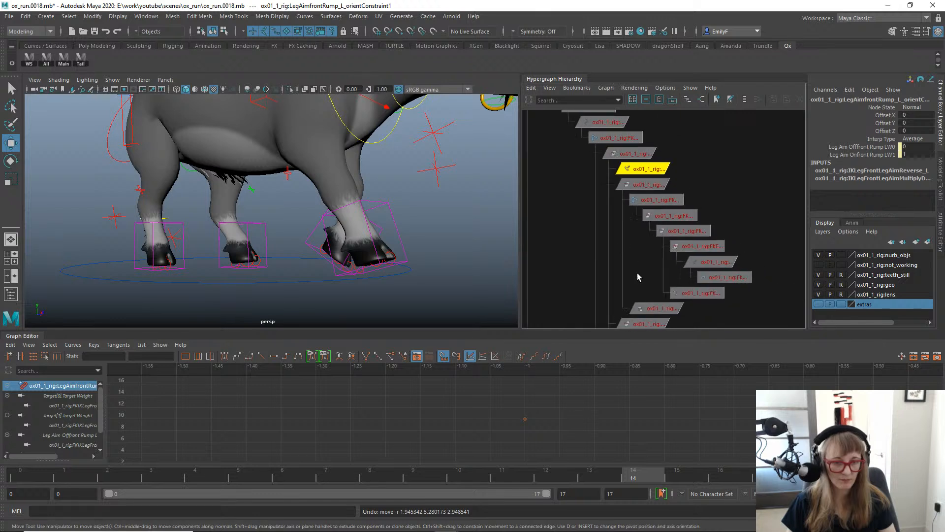
mouse_move(638, 274)
middle_mouse_down("alt")
mouse_move(671, 152)
mouse_move(645, 276)
middle_mouse_up("alt")
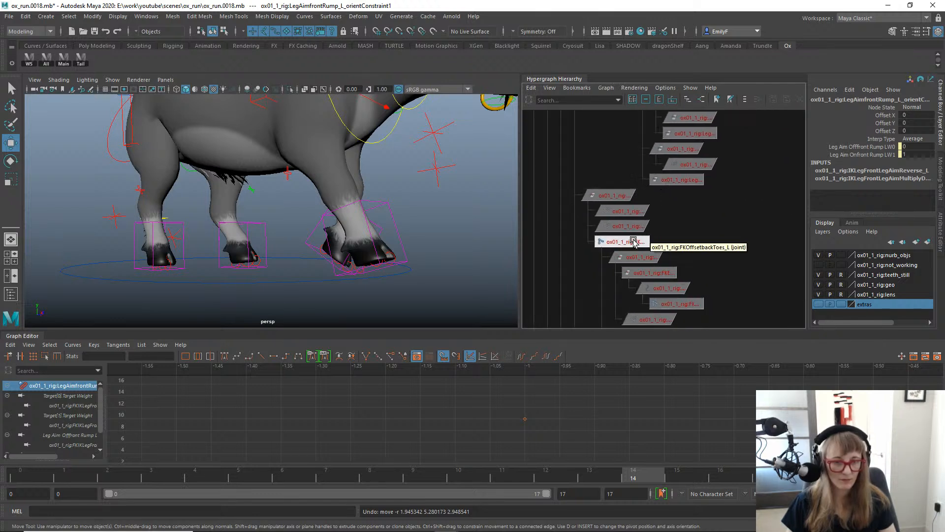
left_click(633, 226)
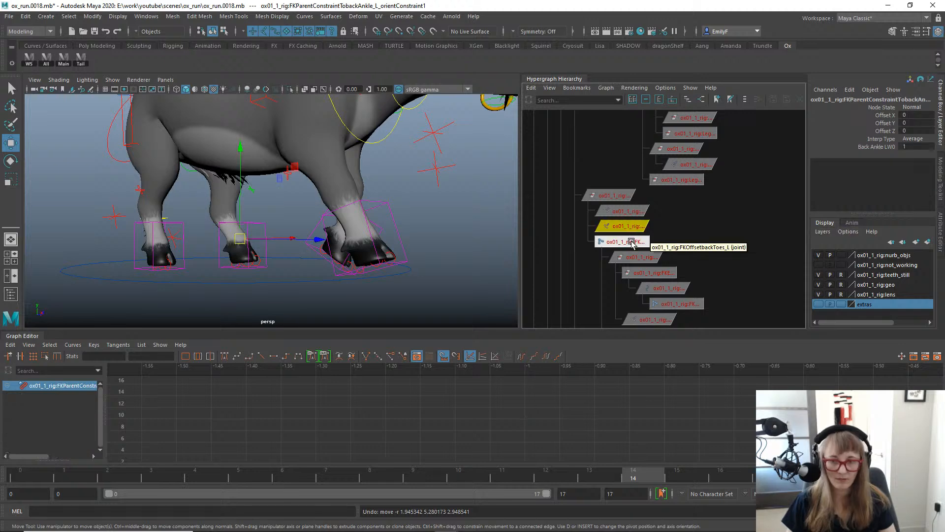
left_click(628, 241)
right_click_drag(628, 241, 437, 223, "alt")
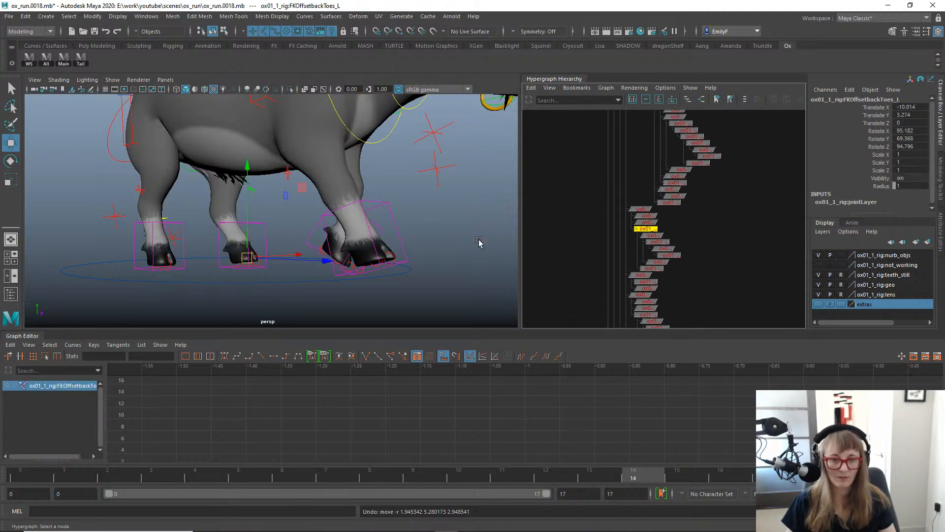
Scrub the run cycle to frame 10 and check the ox's leg pose in the viewport.
left_click_drag(345, 222, 409, 227, "alt")
left_click_drag(539, 476, 416, 475)
left_click(465, 474)
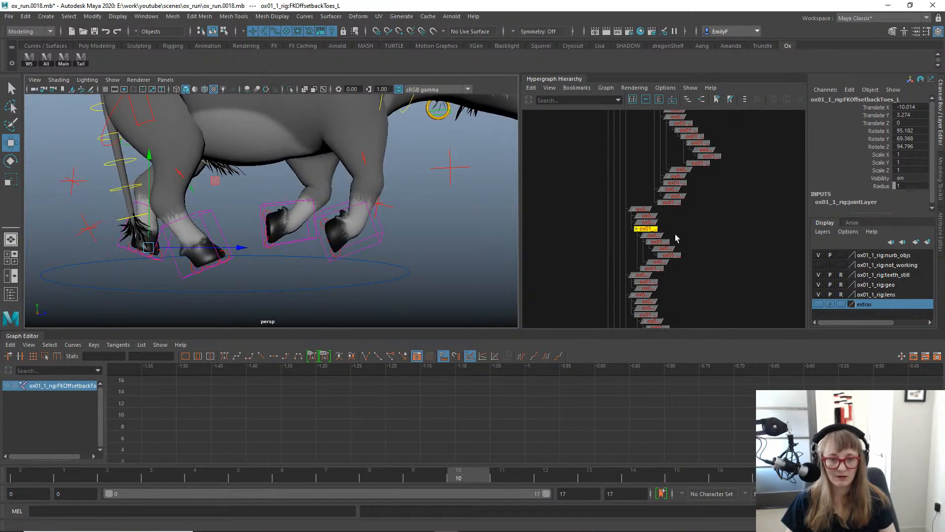
Return to the left front rump branch of the hierarchy and select the FKGlobalfrontRump_L node.
middle_click_drag(650, 222, 629, 268, "alt")
right_click_drag(629, 268, 686, 207, "alt")
middle_click_drag(685, 207, 664, 303, "alt")
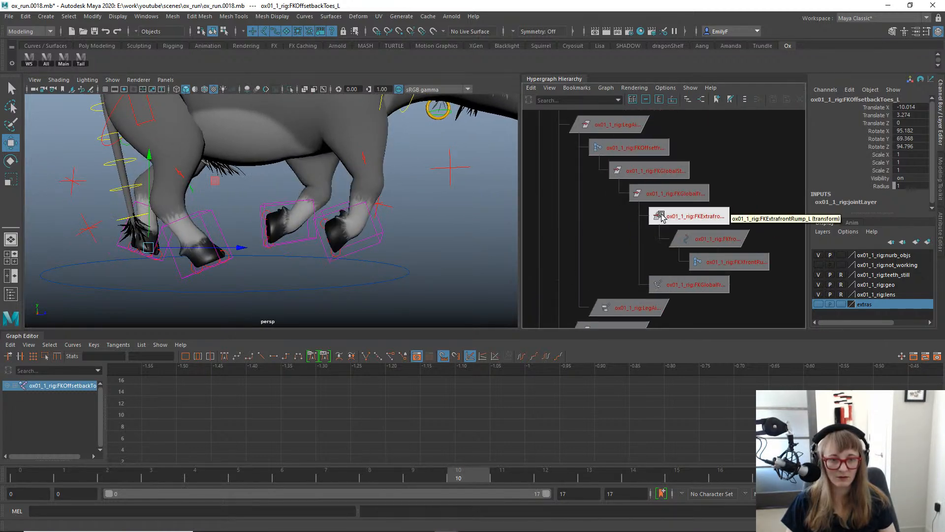
left_click(667, 195)
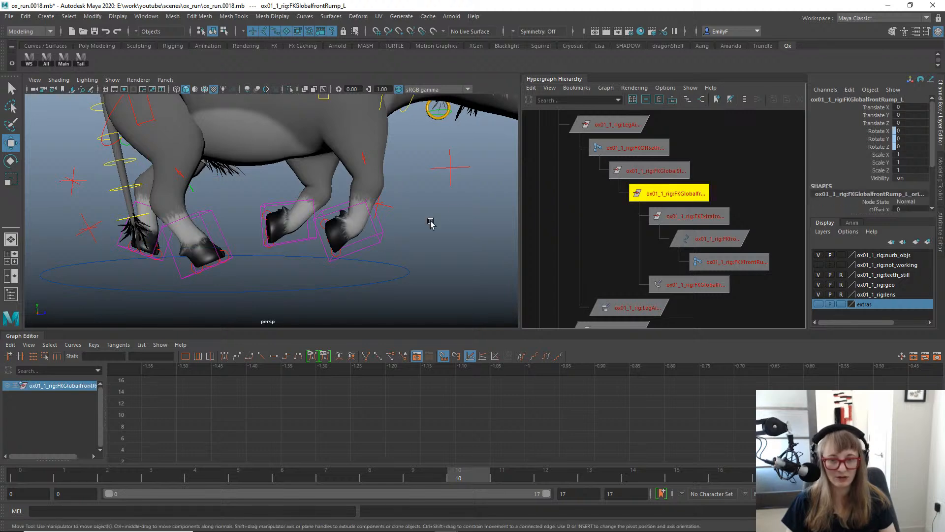
Select the FKXfrontRump_L joint and the FKXfrontScapular_L joint above it, checking where they sit on the ox.
left_click(724, 262)
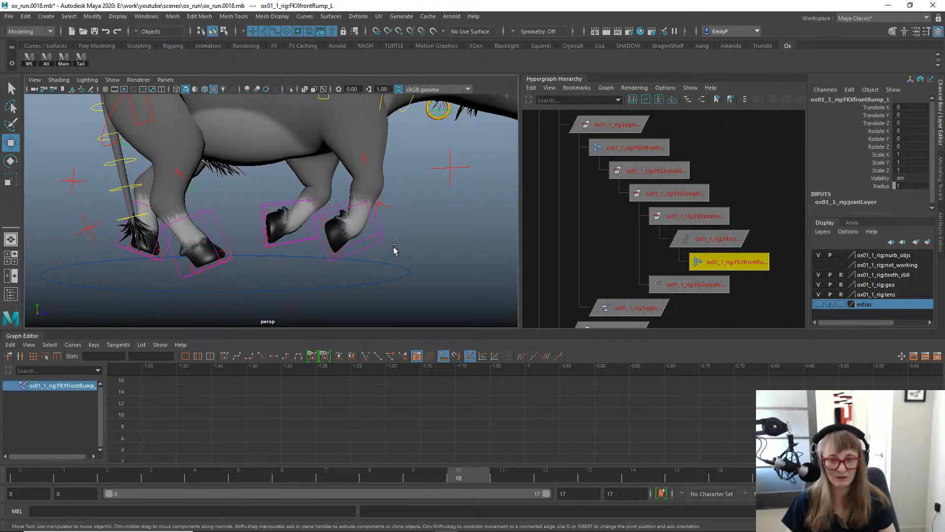
left_click_drag(394, 251, 330, 223, "alt")
middle_click_drag(601, 204, 631, 287, "alt")
left_click(618, 144)
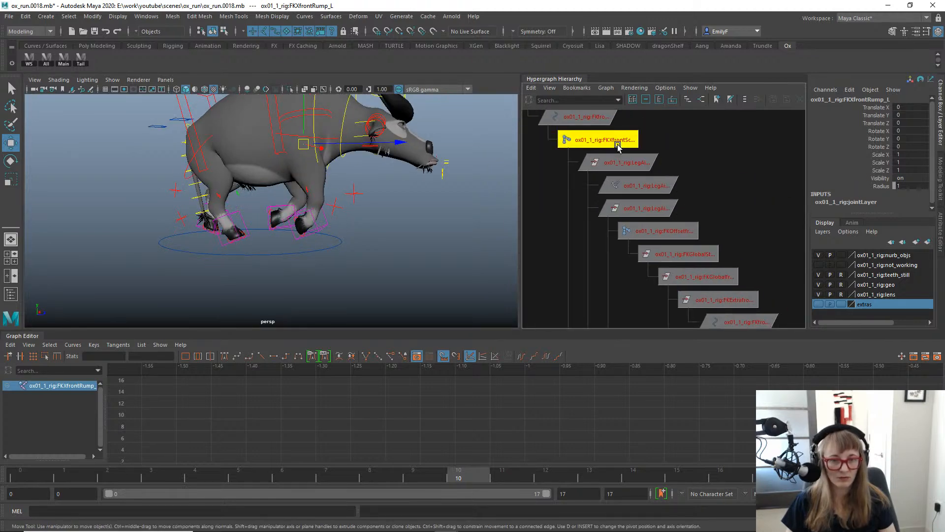
left_click_drag(315, 162, 256, 156, "alt")
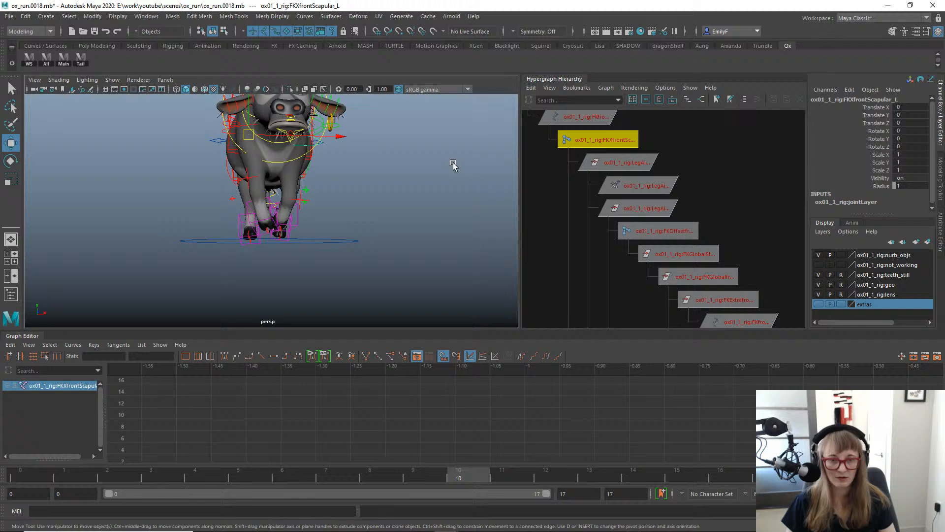
Inspect the nodes below the left front scapular joint one by one, from the LegAim nodes to FKExtrafrontRump_L.
left_click(644, 233)
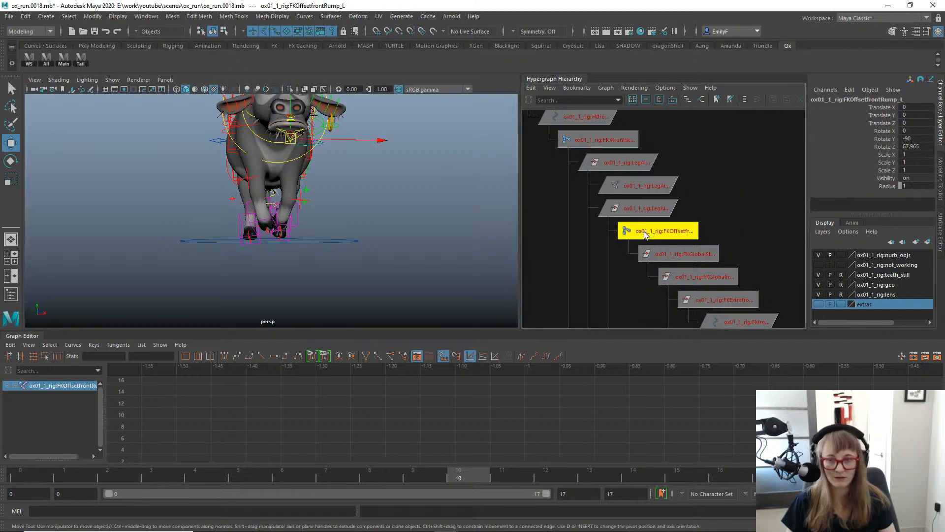
left_click(621, 144)
left_click(627, 164)
left_click(639, 182)
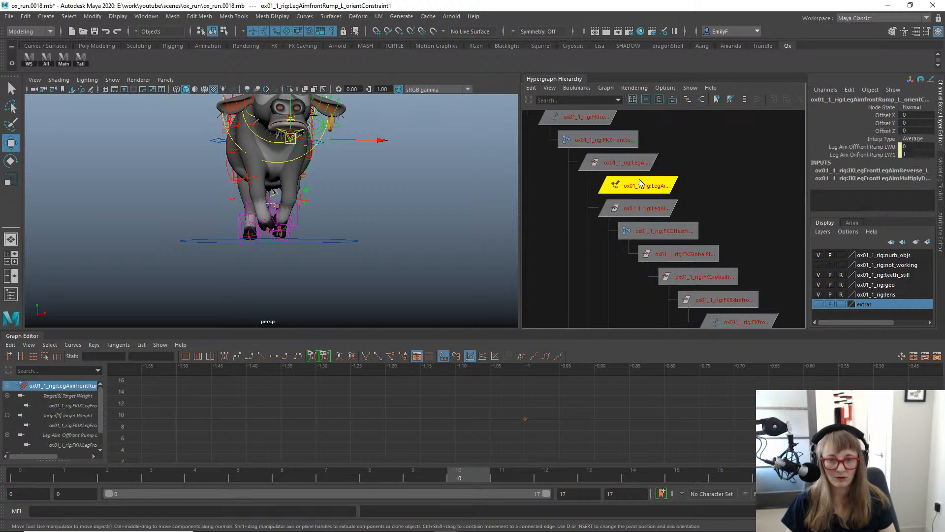
left_click(643, 208)
left_click(662, 234)
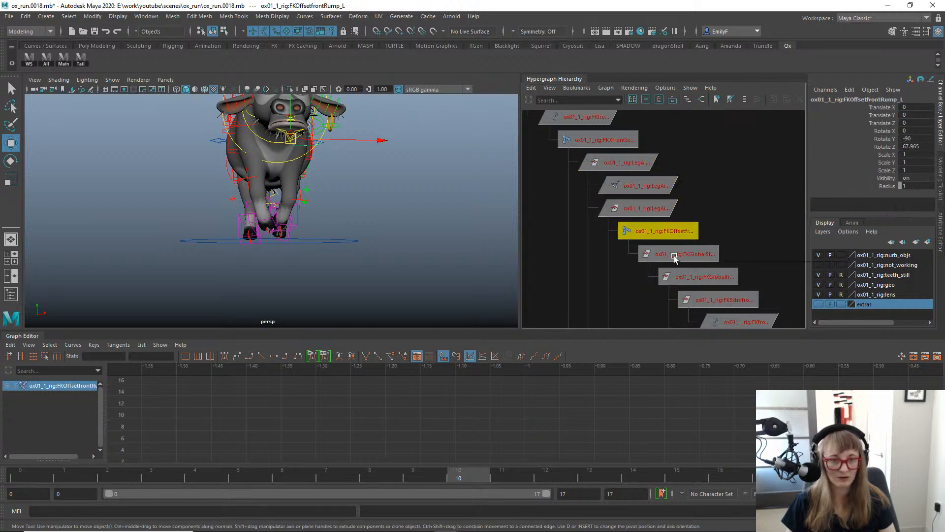
left_click(675, 255)
left_click(709, 275)
left_click(725, 301)
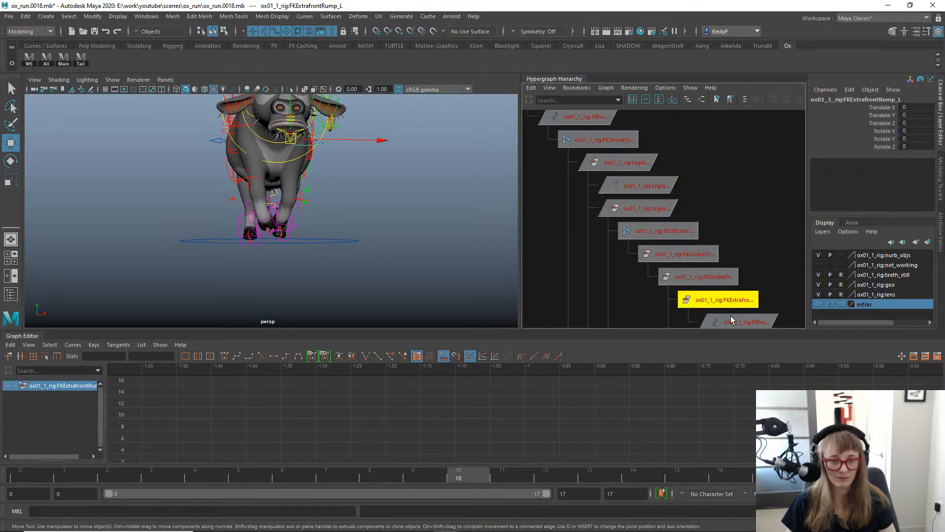
Inspect LegAimBlenderfrontRump_L_parentConstraint1 and LegAimNONSDKfrontRump_L, and select the FKOffsetfrontScapular_L joint to check it on the model.
middle_click_drag(725, 304, 692, 201, "alt")
left_click(631, 287)
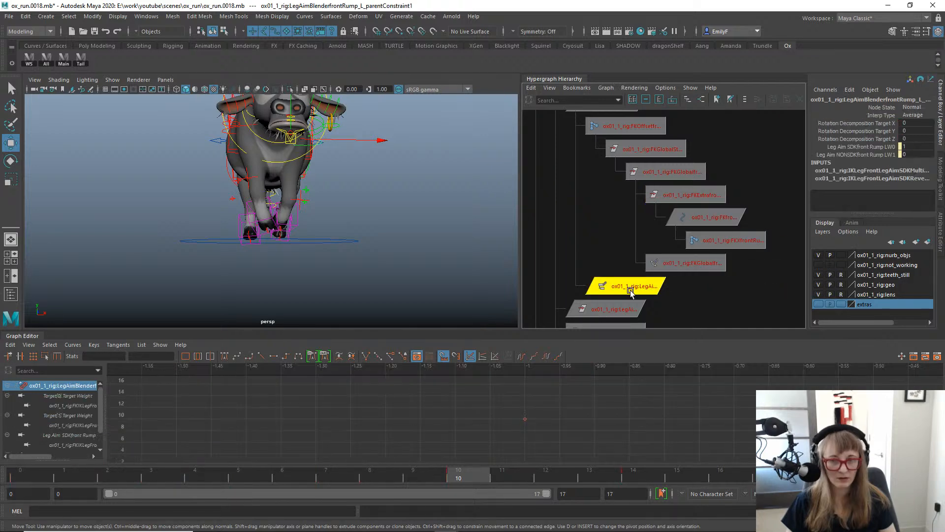
middle_click_drag(630, 291, 694, 308, "alt")
left_click(642, 243)
left_click(638, 264)
middle_click_drag(667, 123, 699, 250, "alt")
middle_click_drag(613, 143, 628, 204, "alt")
left_click(627, 203)
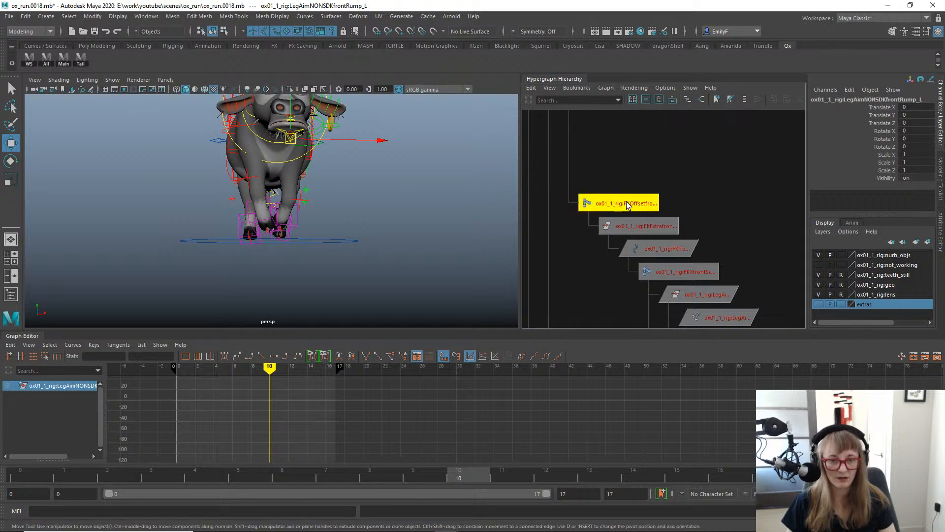
left_click_drag(309, 182, 397, 167, "alt")
scroll(399, 167, "up", 5)
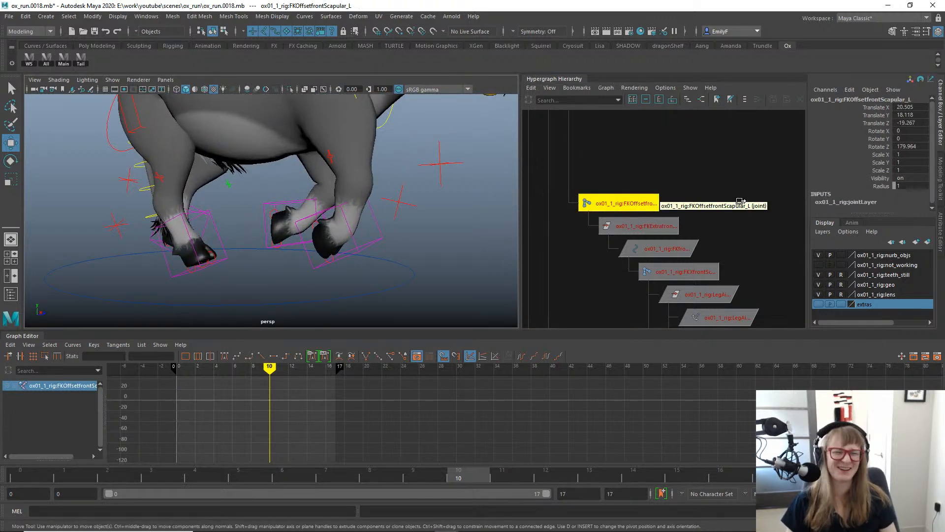
Leave the FK branch of the hierarchy and select the IKSystem node.
right_click_drag(739, 200, 542, 177, "alt")
right_click_drag(700, 203, 647, 178, "alt")
middle_click_drag(647, 178, 621, 99, "alt")
right_click_drag(640, 197, 847, 242, "alt")
middle_click_drag(667, 202, 739, 153, "alt")
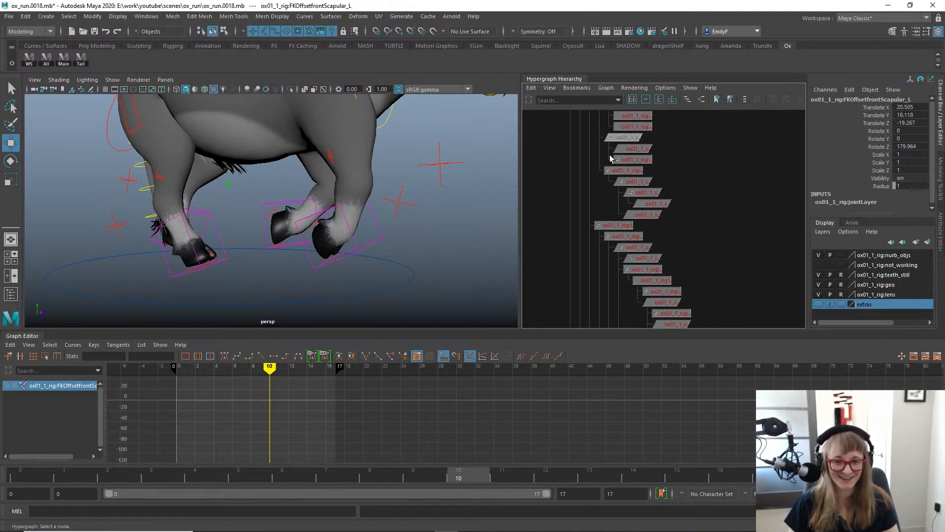
left_click(606, 225)
Look into the joint chains under IKSystem and select the IKXTail1Part1_M joint.
right_click_drag(662, 250, 505, 243, "alt")
middle_click_drag(689, 320, 695, 247, "alt")
right_click_drag(695, 247, 719, 243, "alt")
scroll(699, 244, "up", 3)
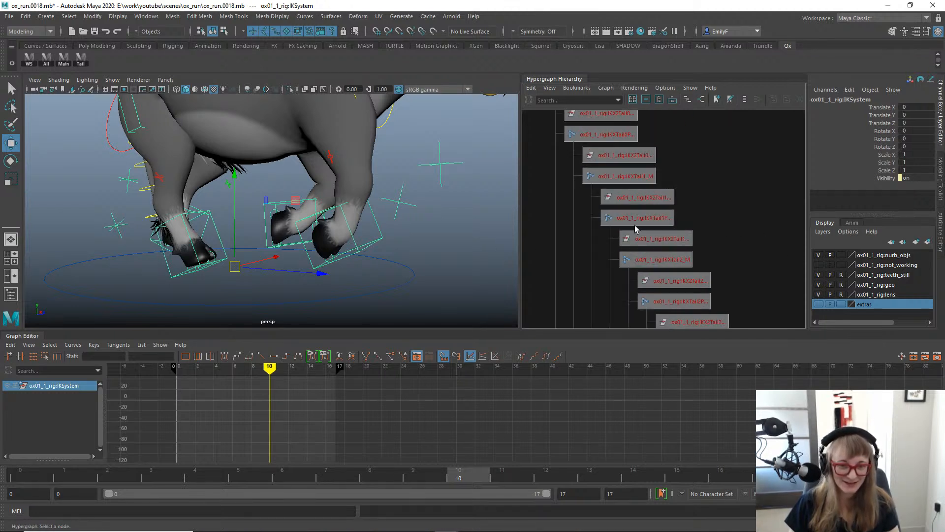
left_click(645, 221)
Find the right front leg chain in the IK hierarchy and select IKXfrontKnee_R, checking its location on the ox.
right_click_drag(678, 182, 547, 163, "alt")
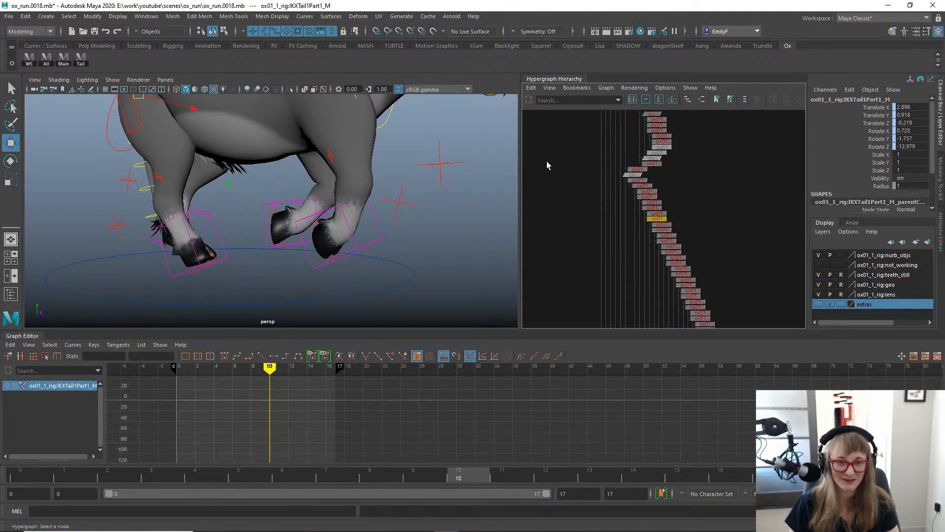
middle_click_drag(670, 225, 620, 68, "alt")
middle_click_drag(651, 265, 679, 182, "alt")
scroll(642, 219, "up", 2)
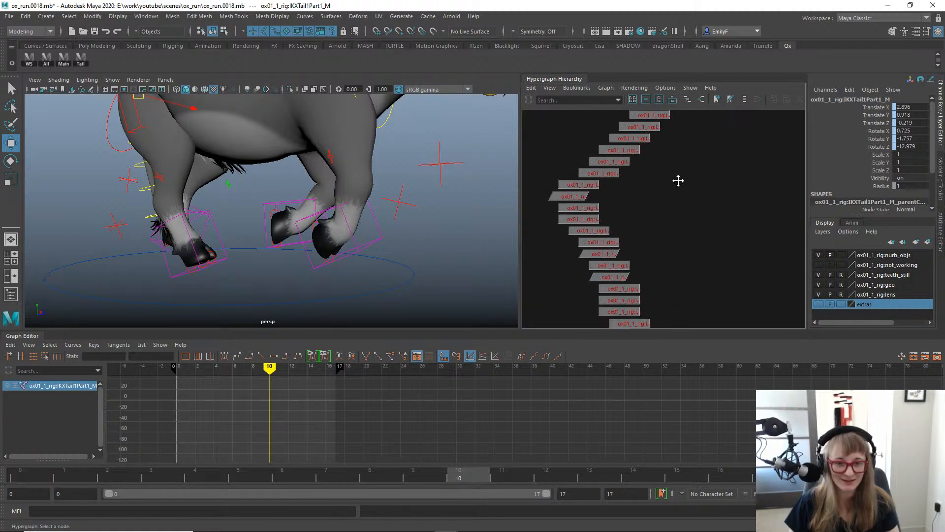
scroll(681, 194, "up", 4)
middle_click_drag(559, 288, 678, 219, "alt")
left_click(661, 222)
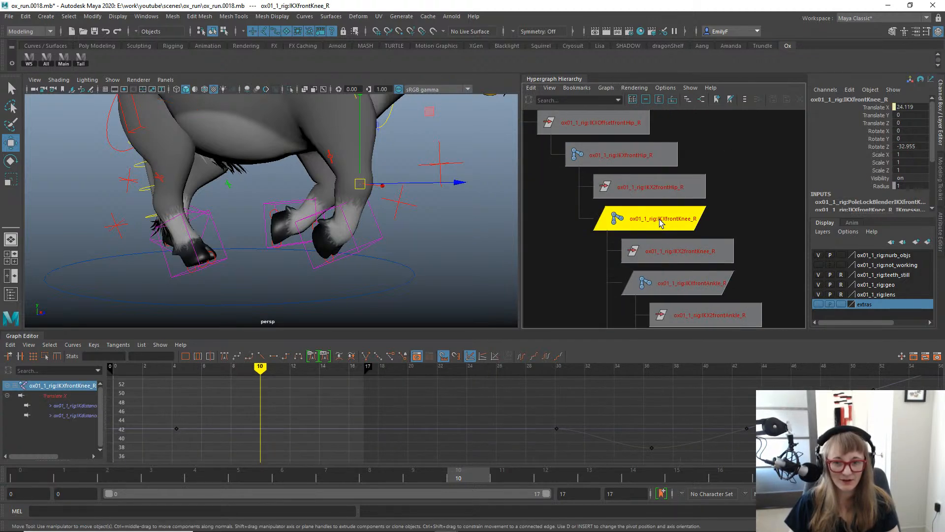
left_click_drag(359, 170, 258, 183, "alt")
mouse_move(395, 183)
right_mouse_down("alt")
mouse_move(327, 186)
mouse_move(394, 183)
right_mouse_up("alt")
left_click_drag(413, 172, 393, 175, "alt")
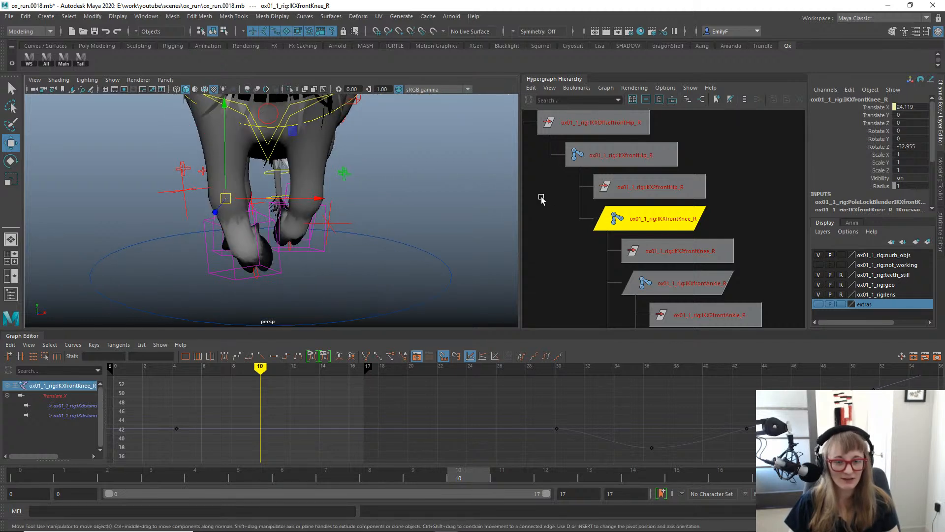
Select the IKXfrontAnkle_R joint and frame it in the hierarchy.
left_click(692, 283)
right_click_drag(415, 250, 184, 202, "alt")
right_click_drag(716, 229, 560, 195, "alt")
key("f")
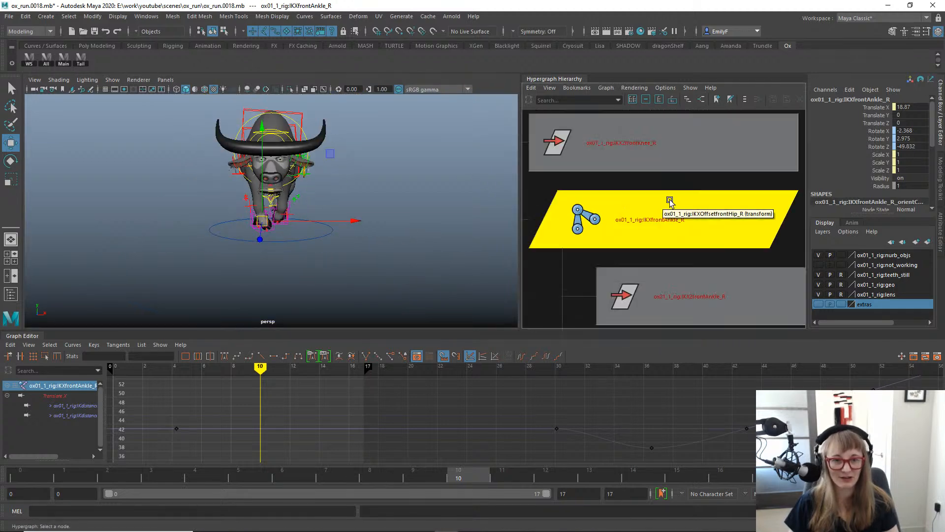
Browse the surrounding hierarchy around the IK curve and measure nodes, and return to the IKXfrontAnkle_R joint.
right_click_drag(723, 196, 431, 172, "alt")
mouse_move(689, 207)
right_mouse_down("alt")
mouse_move(326, 123)
mouse_move(506, 183)
mouse_move(533, 210)
mouse_move(511, 207)
right_mouse_up("alt")
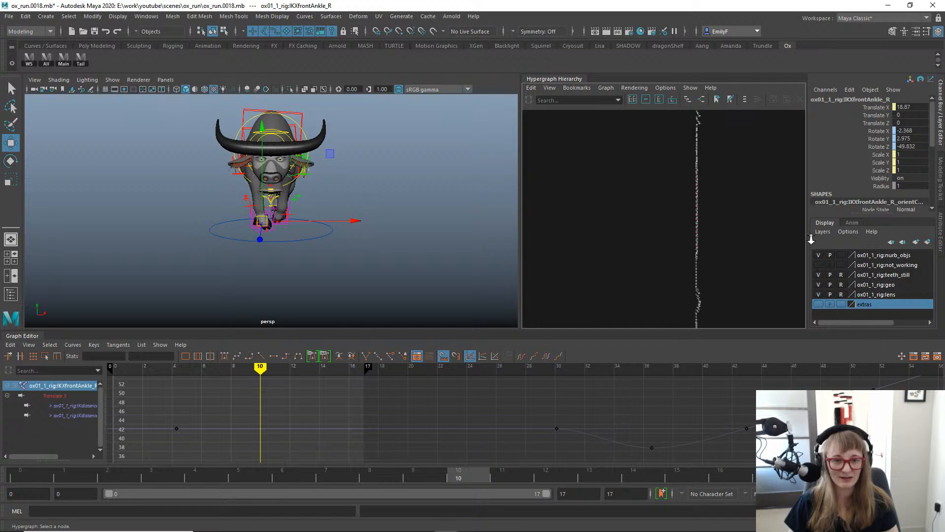
right_click_drag(811, 239, 840, 241, "alt")
middle_click_drag(694, 202, 627, 227, "alt")
right_click_drag(645, 231, 792, 246, "alt")
right_click_drag(579, 160, 730, 164, "alt")
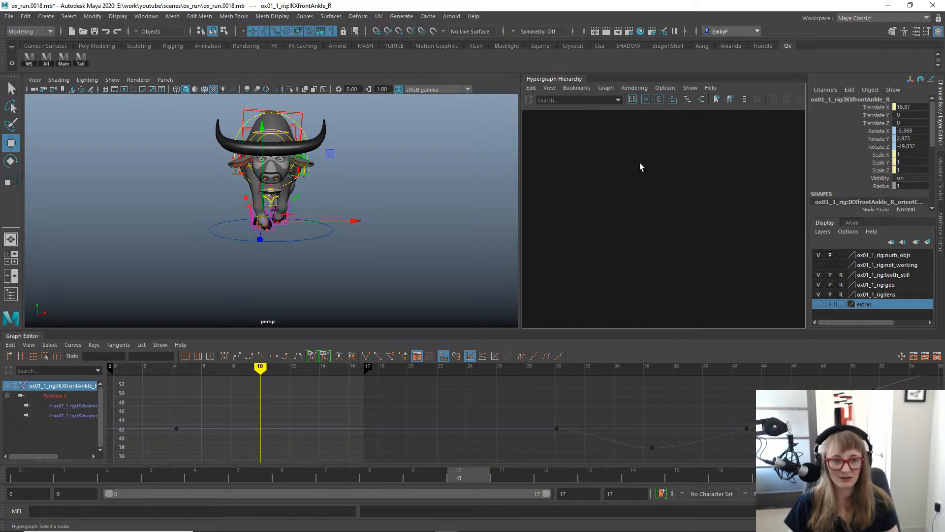
middle_click_drag(640, 167, 686, 200, "alt")
middle_click_drag(608, 199, 718, 196, "alt")
right_click_drag(717, 196, 768, 202, "alt")
middle_click_drag(717, 234, 648, 259, "alt")
right_click_drag(648, 258, 778, 207, "alt")
middle_click_drag(674, 154, 643, 255, "alt")
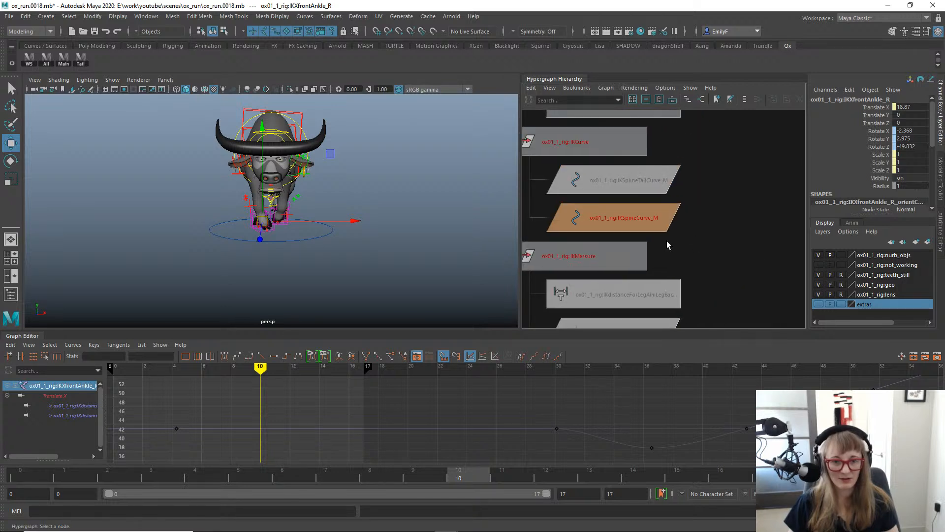
key("f")
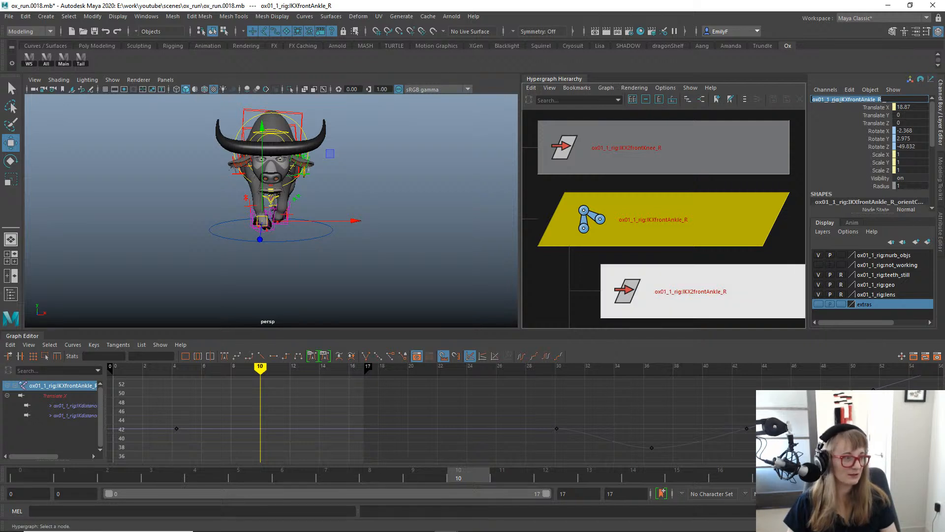
Clear the selection and create a locator in the scene.
key("alt+Tab")
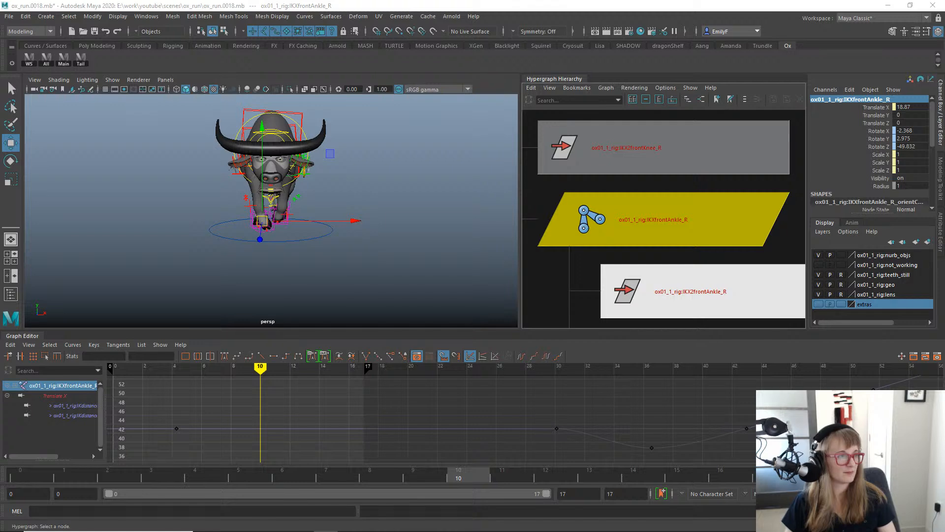
left_click_drag(312, 211, 258, 227, "alt")
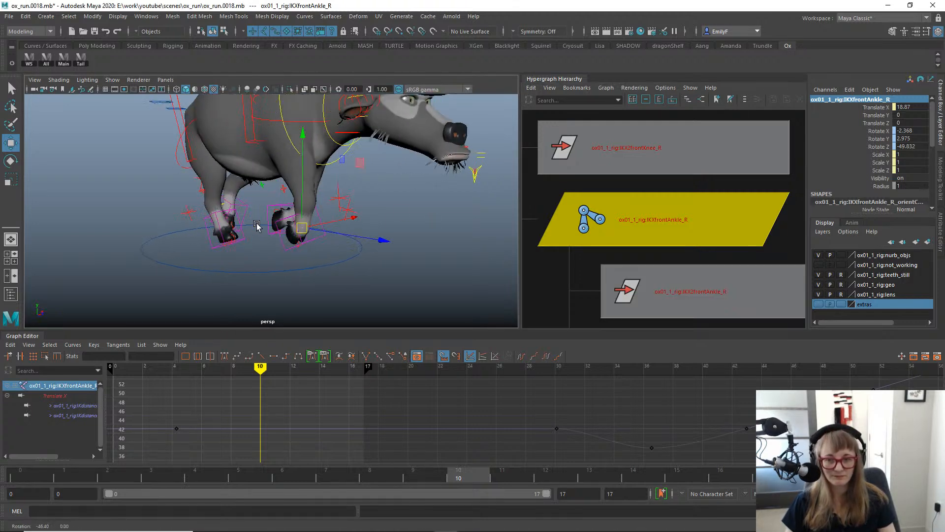
scroll(743, 215, "down", 6)
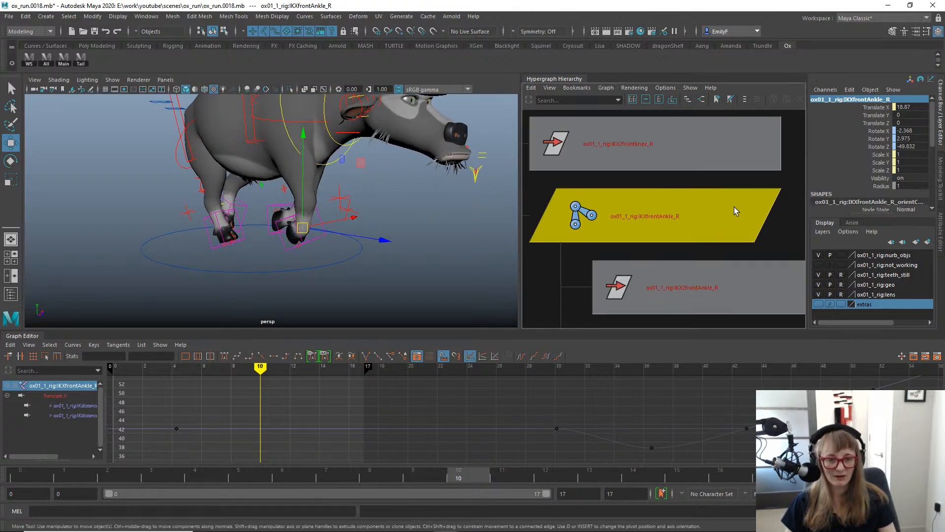
scroll(688, 211, "up", 5)
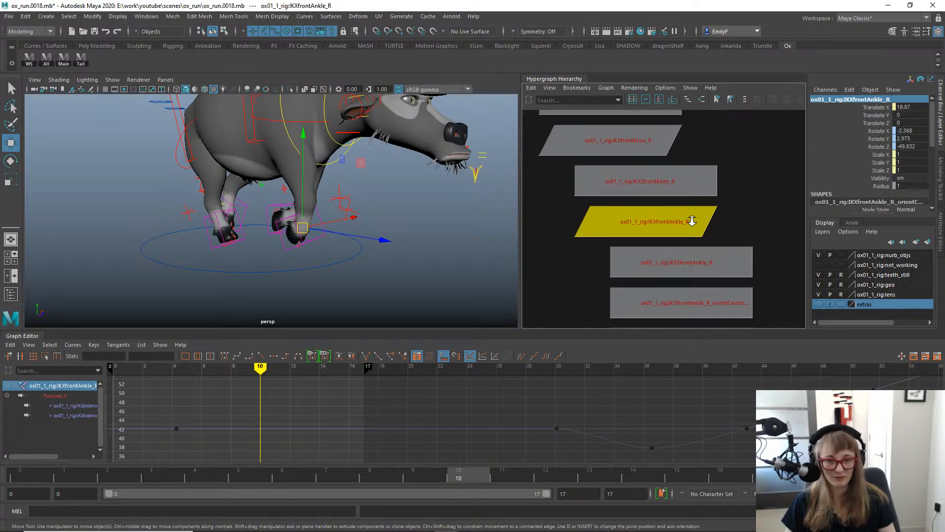
left_click(490, 277)
key("space")
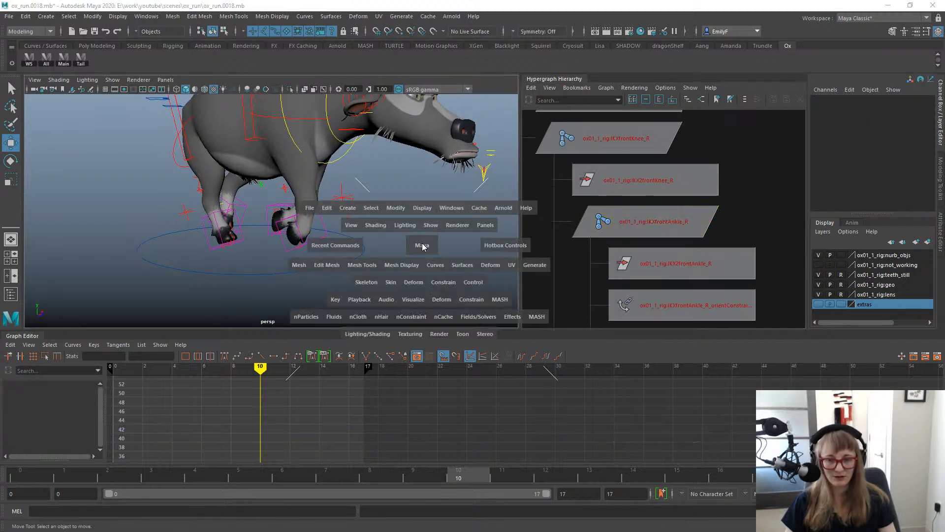
left_click(348, 212)
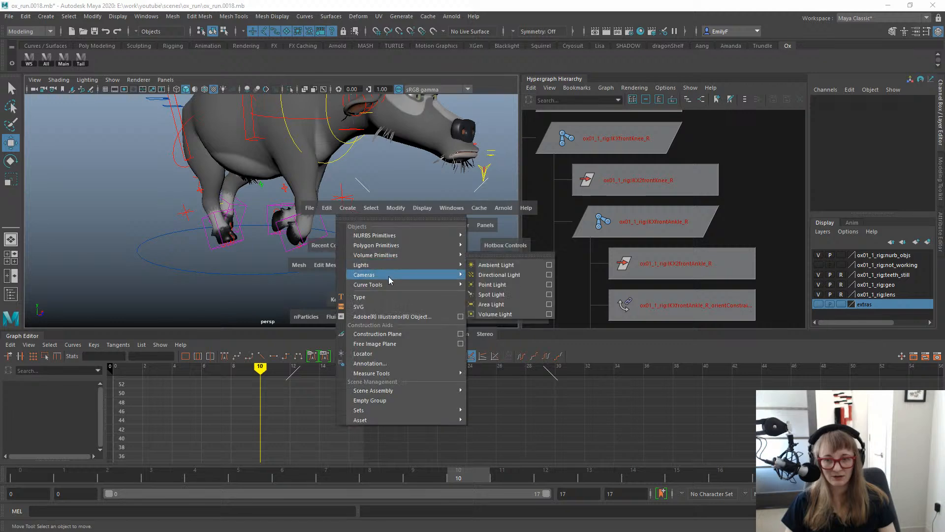
left_click(382, 353)
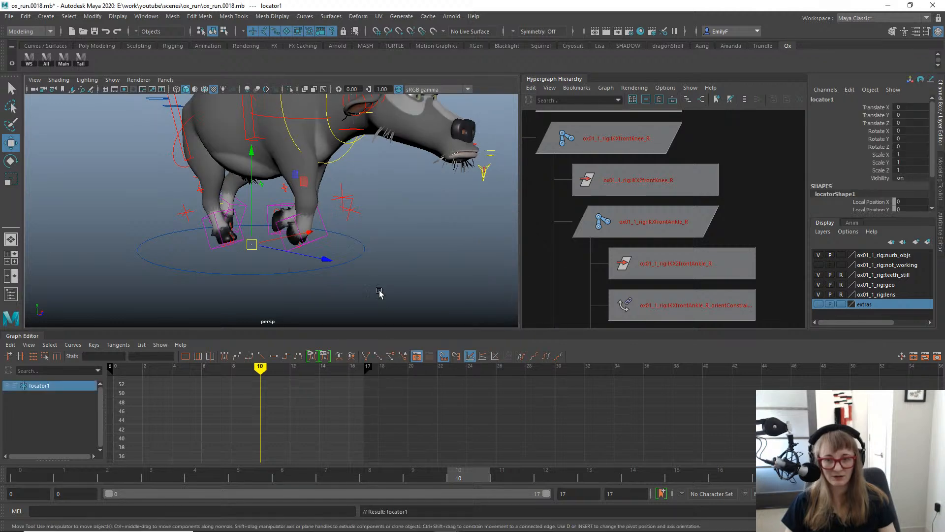
Select the IKXfrontAnkle_R joint and turn on the display of locators in the viewport.
left_click(652, 224)
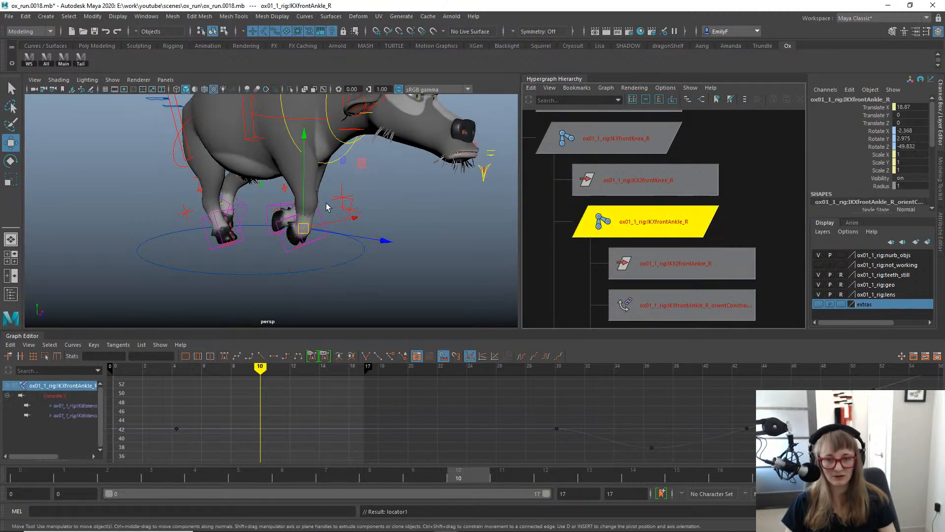
scroll(327, 207, "up", 3)
left_click(116, 81)
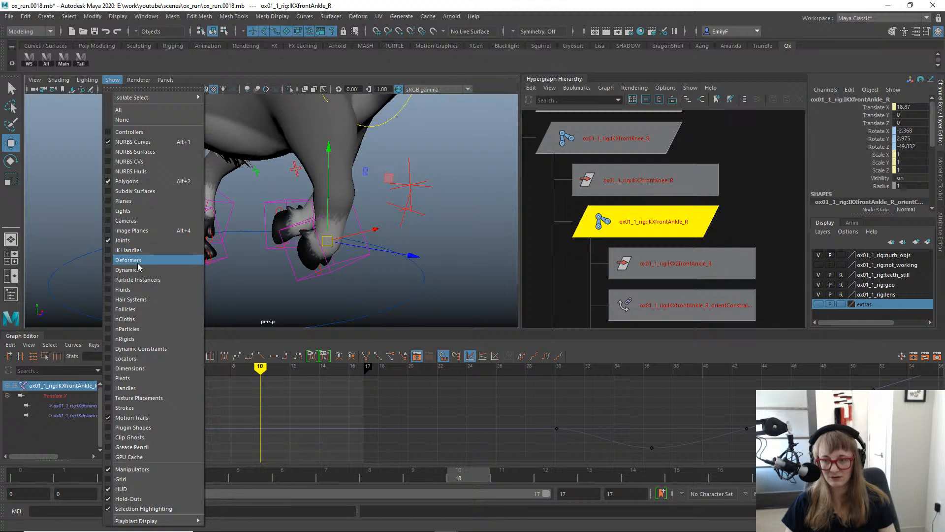
left_click(146, 361)
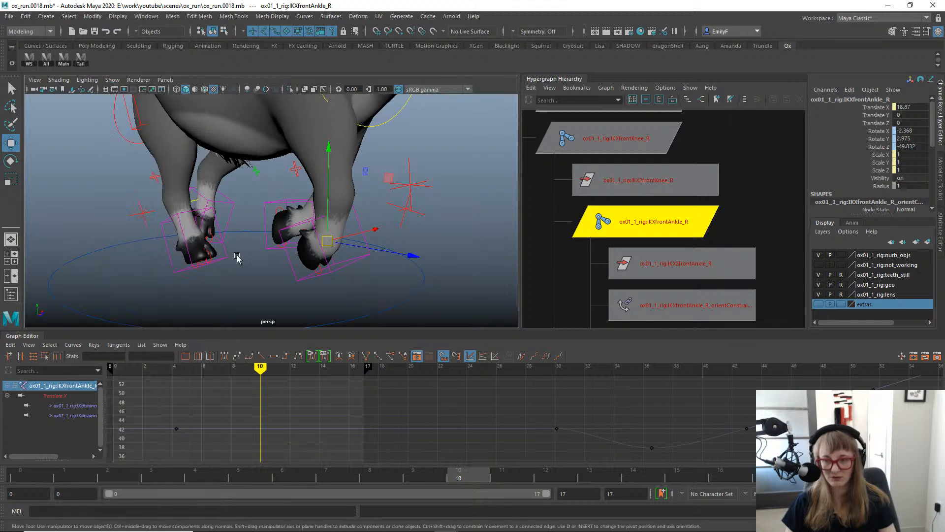
Select the locator at the origin and set its Local Scale X, Y and Z to 11.5.
middle_click_drag(238, 259, 312, 232, "alt")
left_click(274, 245)
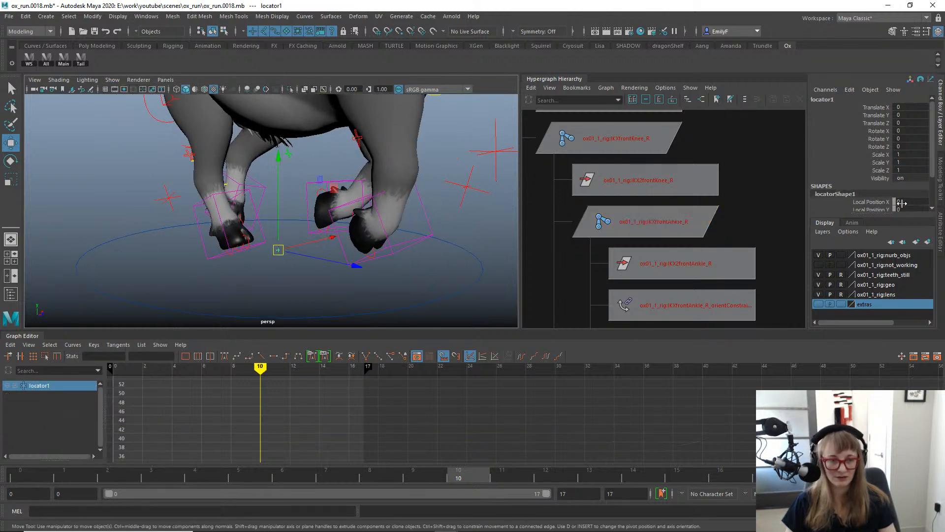
scroll(886, 170, "down", 3)
left_click_drag(875, 184, 874, 200)
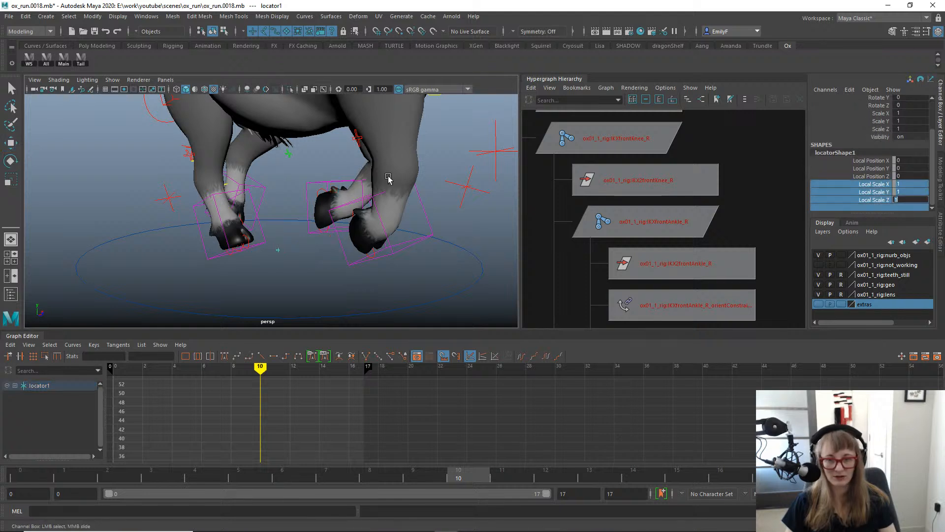
left_click(864, 161)
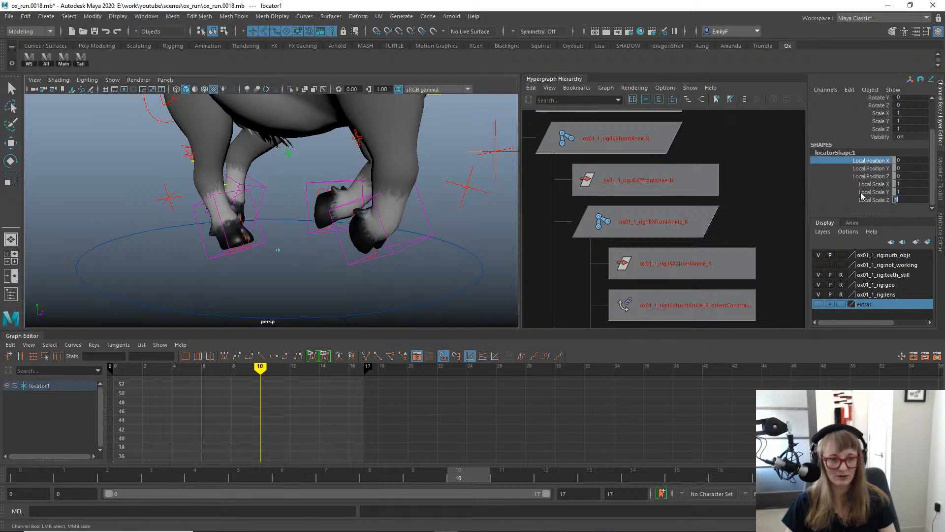
left_click(858, 177)
left_click_drag(848, 196, 847, 201)
right_click_drag(423, 195, 437, 193, "alt")
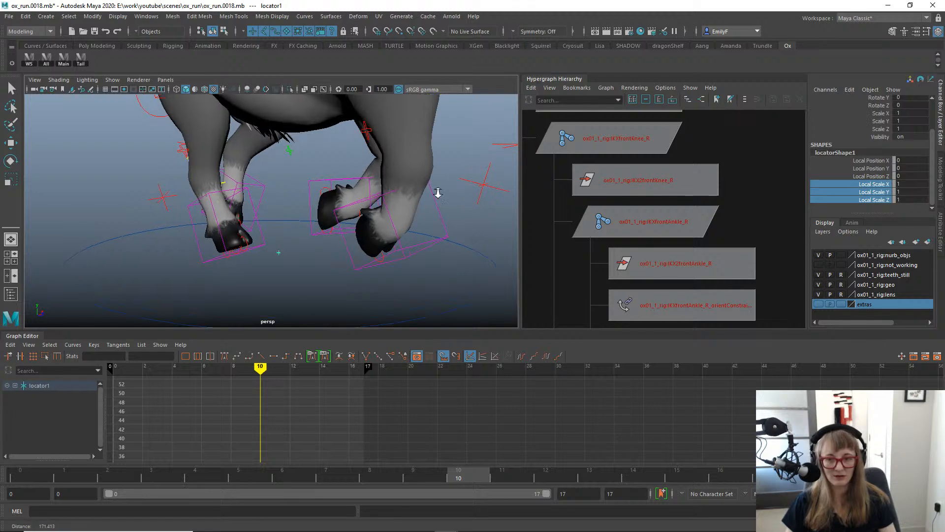
Parent-constrain the locator to the IKXfrontAnkle_R joint with Maintain offset turned off and all translate and rotate axes constrained.
left_click(650, 227)
key("w")
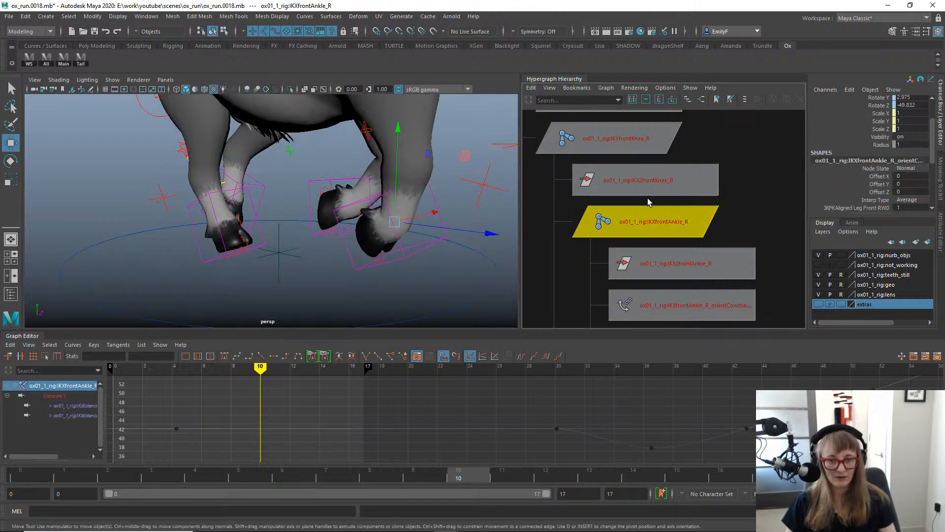
left_click_drag(326, 226, 262, 257, "alt")
left_click(282, 256)
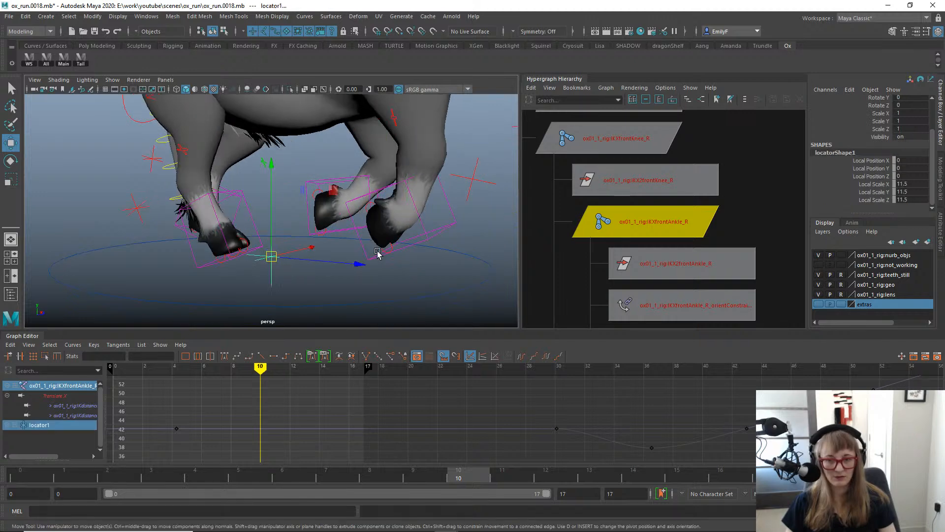
key("space")
left_click(399, 289)
left_click(492, 317)
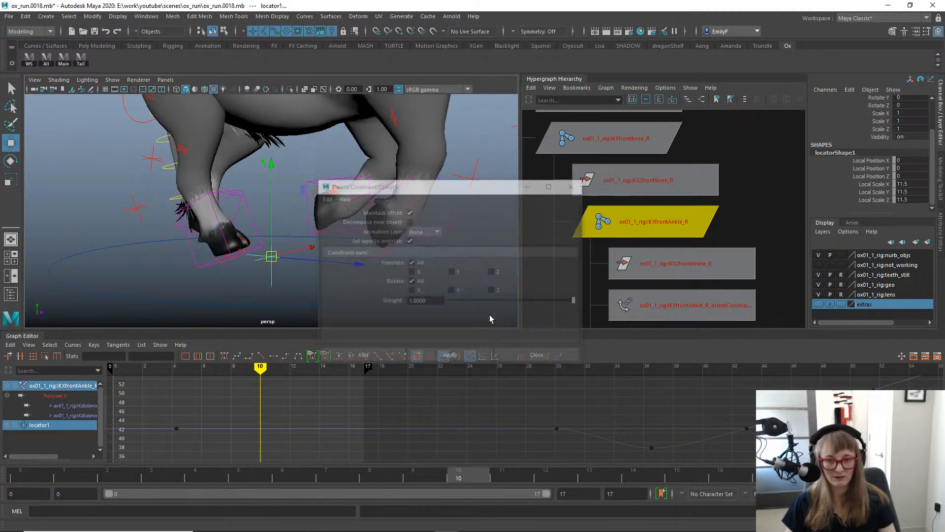
left_click(409, 211)
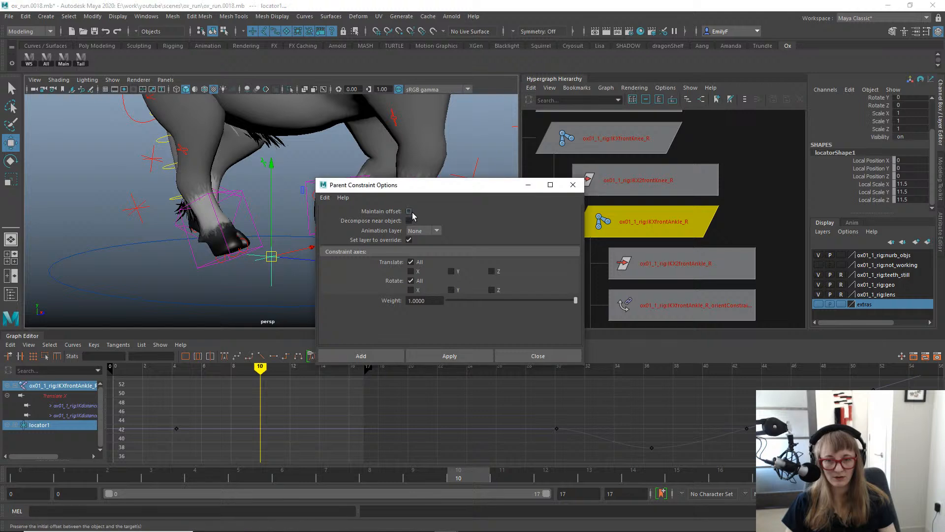
left_click(453, 354)
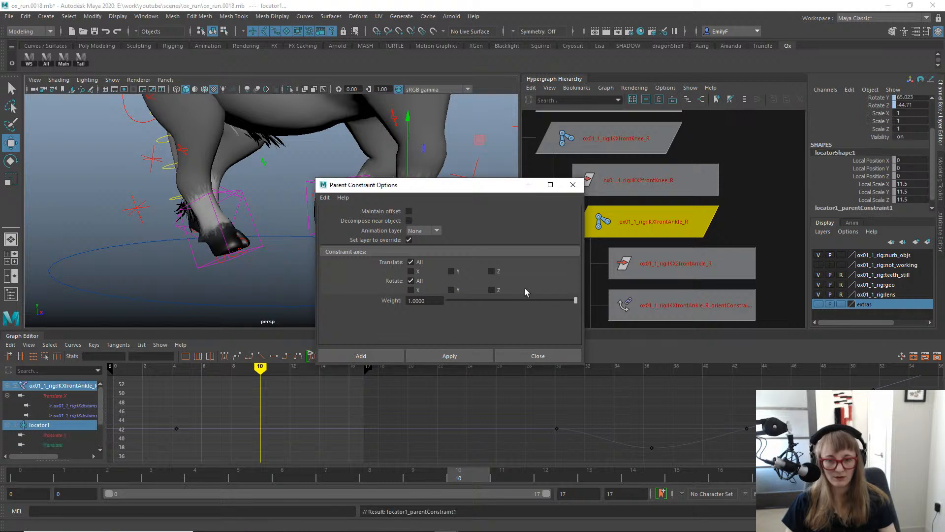
left_click(538, 356)
Frame the locator in the hierarchy and rename it front_right_ankle.
key("q")
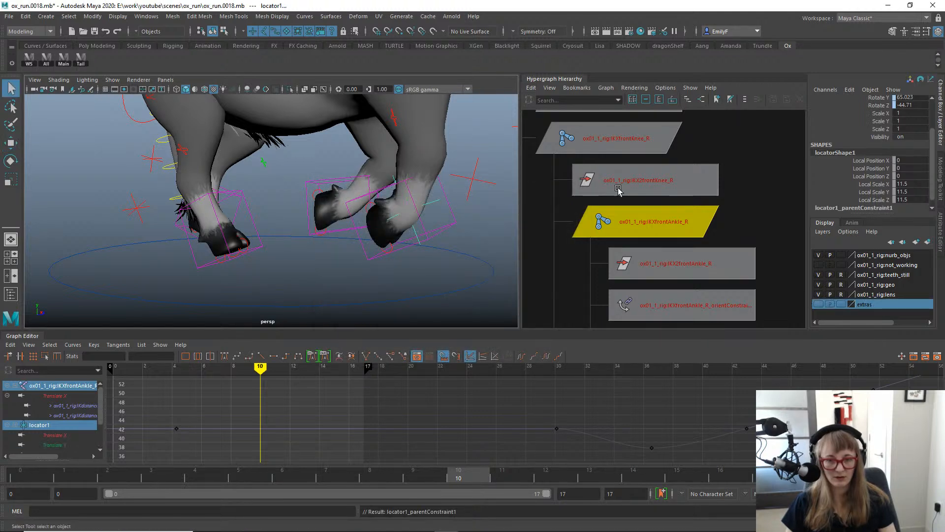
key("a")
scroll(667, 266, "up", 5)
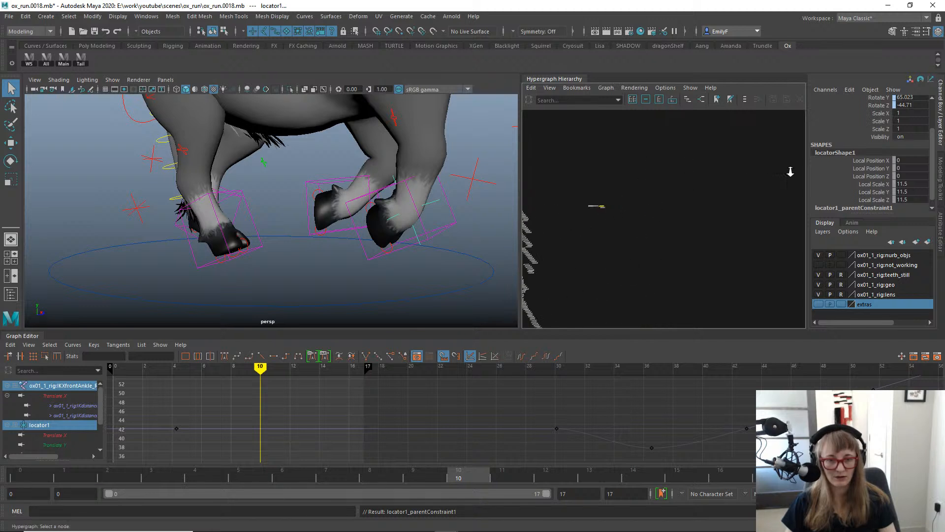
key("f")
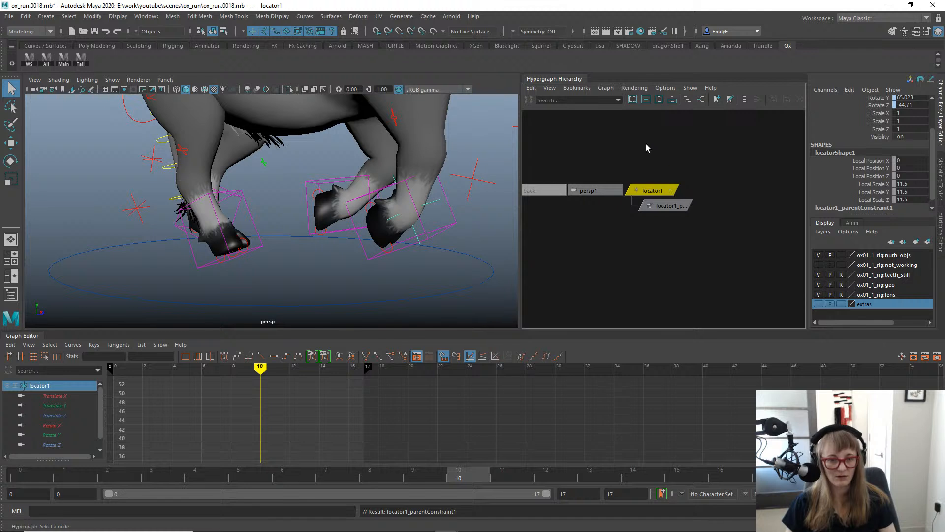
key("e")
scroll(896, 138, "up", 3)
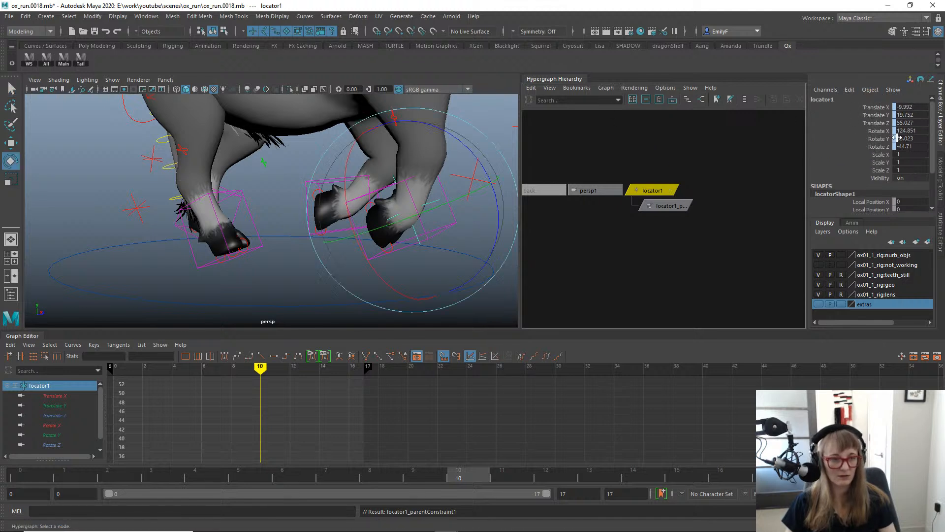
left_click(852, 99)
type("fron")
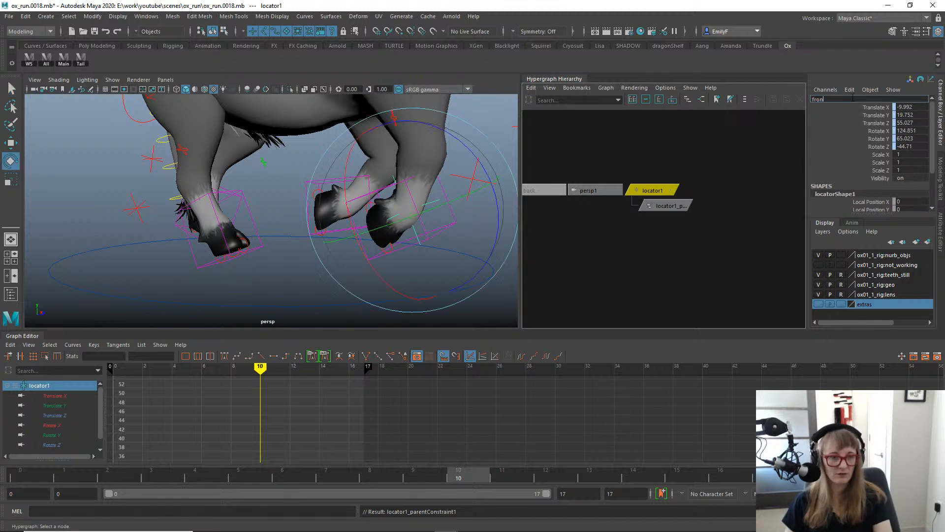
type("t_right_ank")
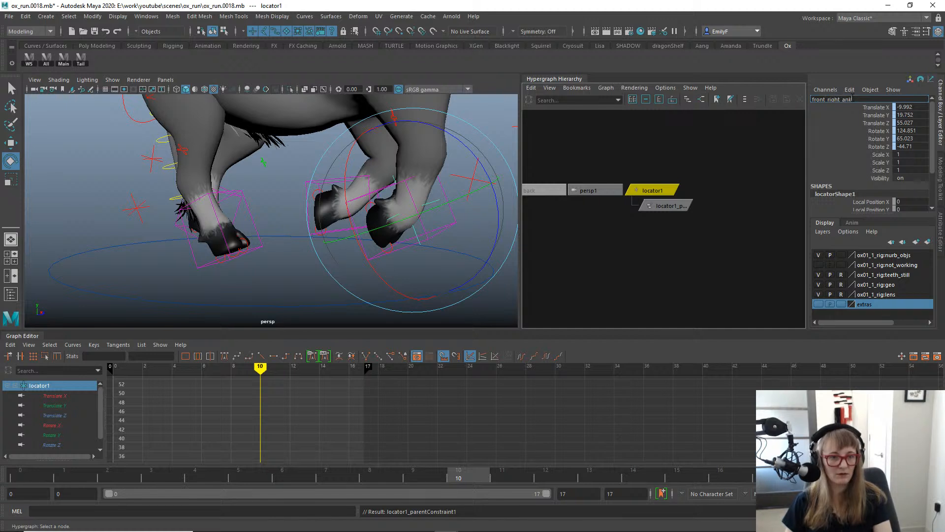
type("le")
key("Return")
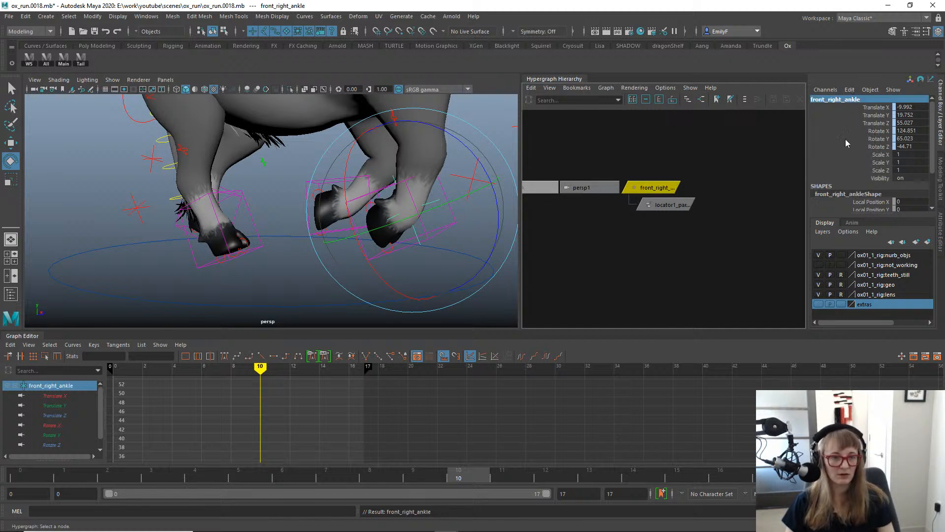
Bake the front_right_ankle locator's translate and rotate channels on every frame from 0 to 17.
left_click_drag(853, 107, 847, 144)
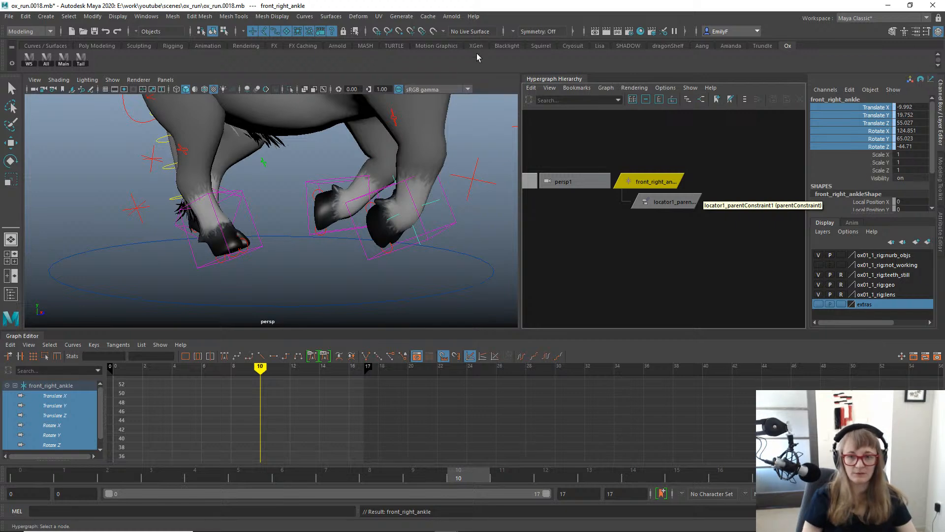
left_click_drag(362, 198, 363, 196, "alt")
key("g")
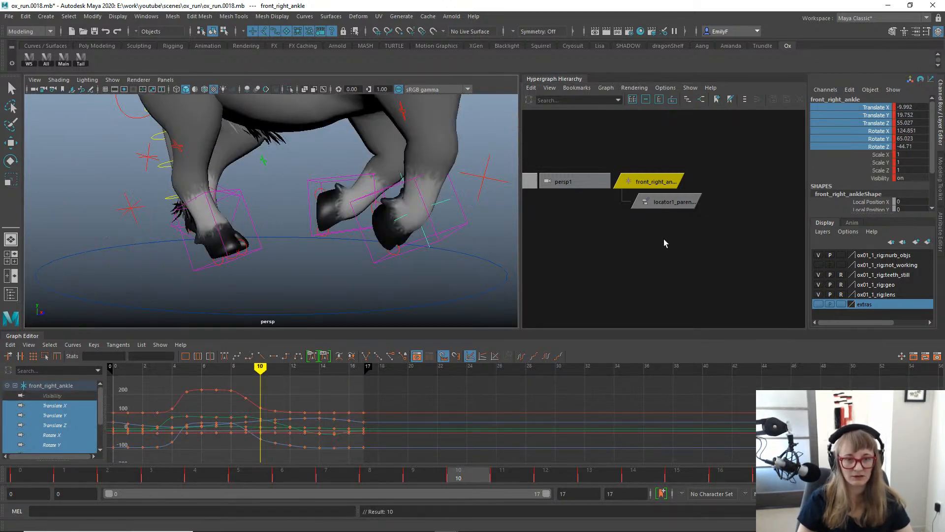
Try deleting the parent constraint under the front_right_ankle locator, and undo the deletion.
left_click_drag(669, 254, 662, 204)
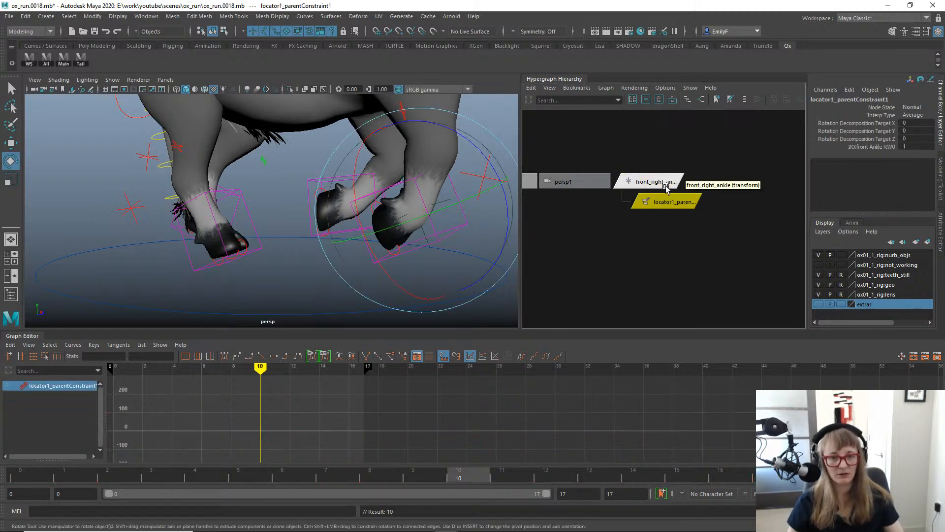
right_click_drag(361, 221, 347, 222, "alt")
left_click(359, 232)
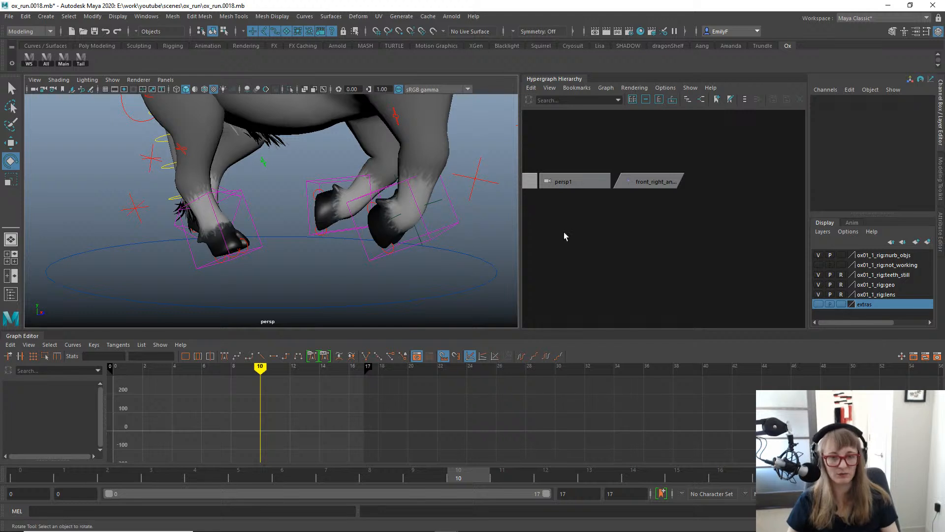
middle_click_drag(682, 305, 762, 220, "alt")
middle_click_drag(677, 238, 600, 372, "alt")
key("ctrl+z")
Select the front_right_ankle locator to view its baked curves, and select its parent constraint node.
left_click_drag(653, 201, 668, 231)
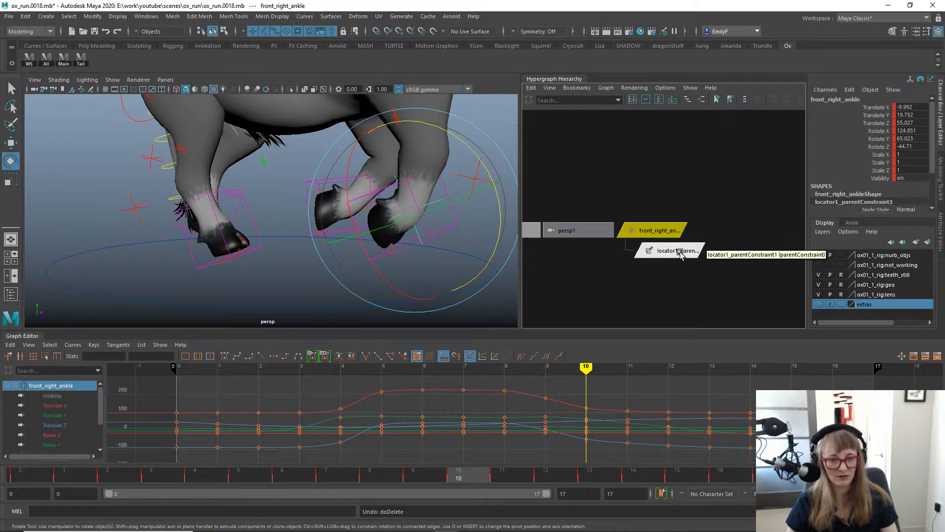
left_click(672, 250)
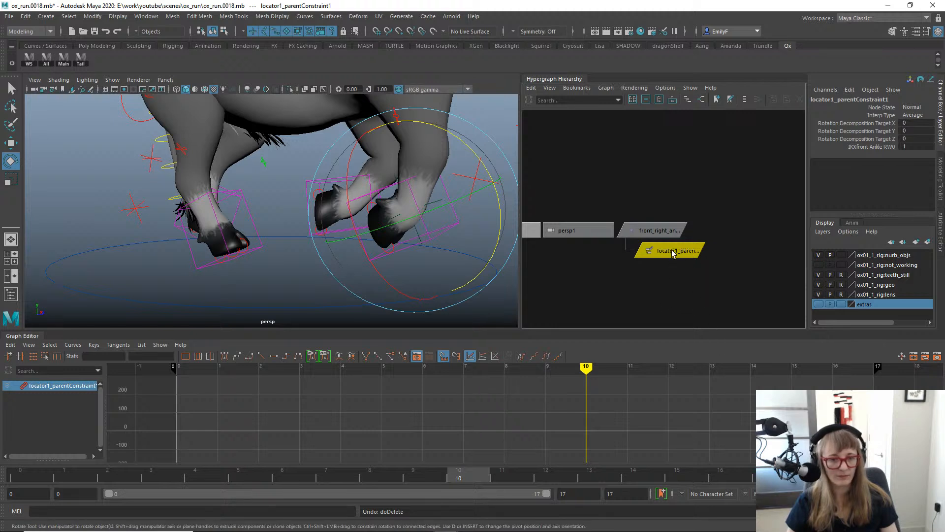
right_click_drag(687, 292, 632, 263, "alt")
middle_click_drag(619, 272, 683, 196, "alt")
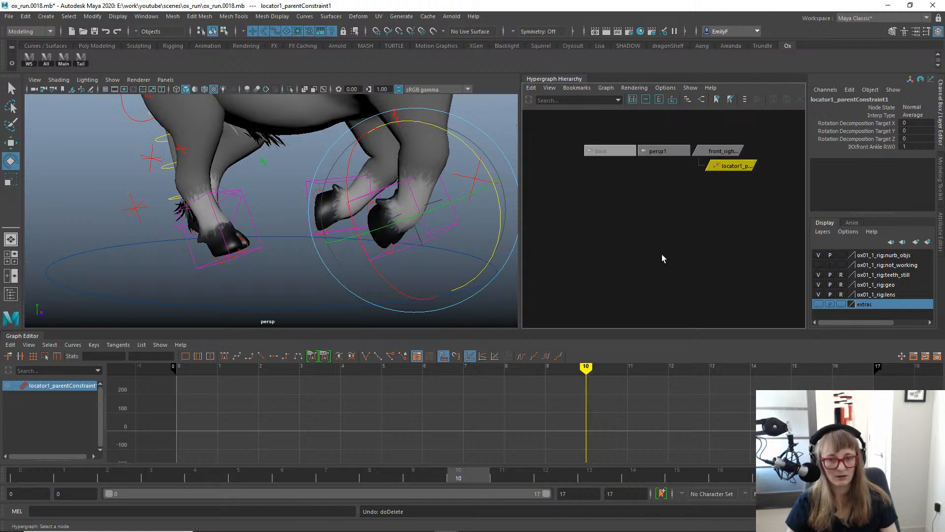
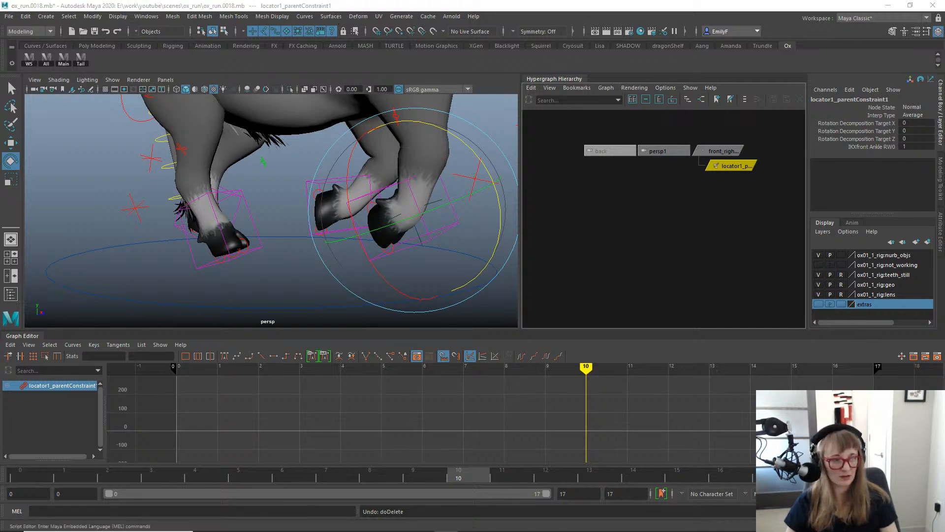
Open the Script Editor, clear its history and input, and try running the MEL command "sel -r ox01_1_rig:IKXfrontAnkle_R;".
left_click(936, 511)
left_click_drag(904, 189, 331, 105)
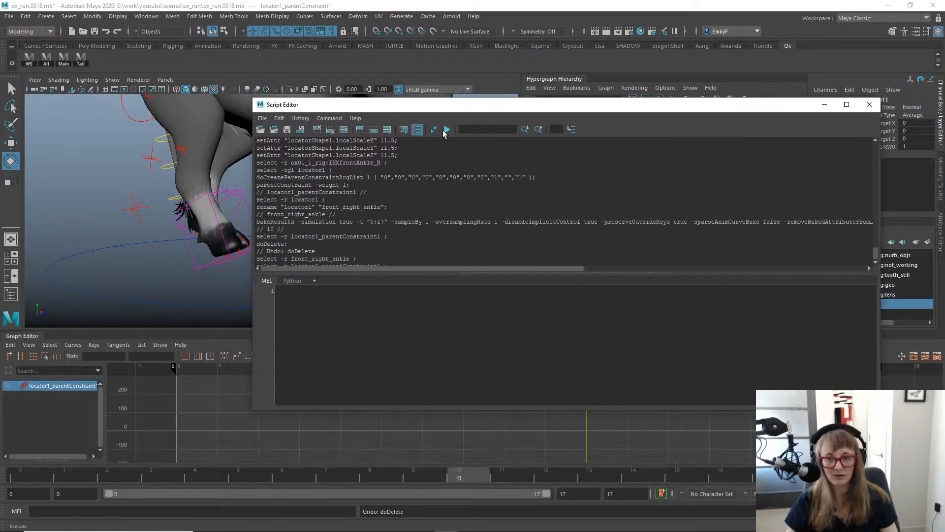
left_click(344, 129)
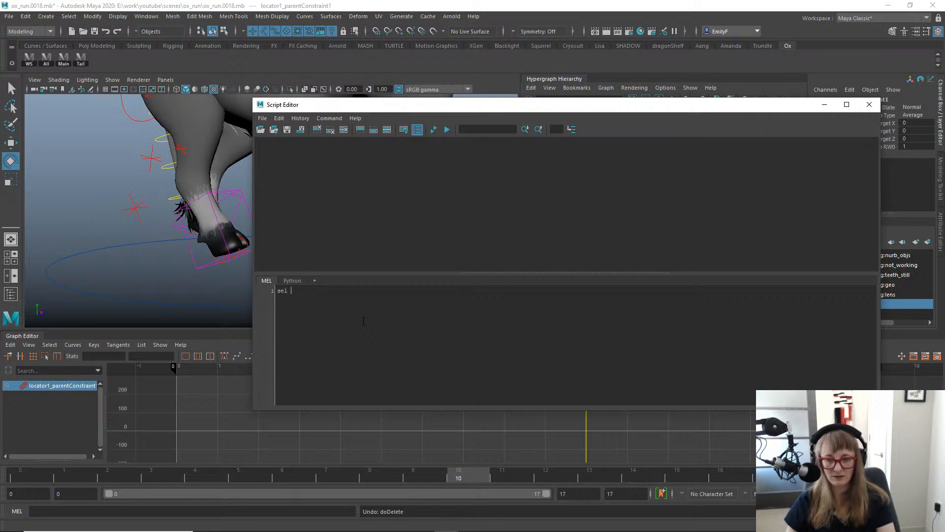
type("ox01_1_rig:IKXfrontAnkle_R")
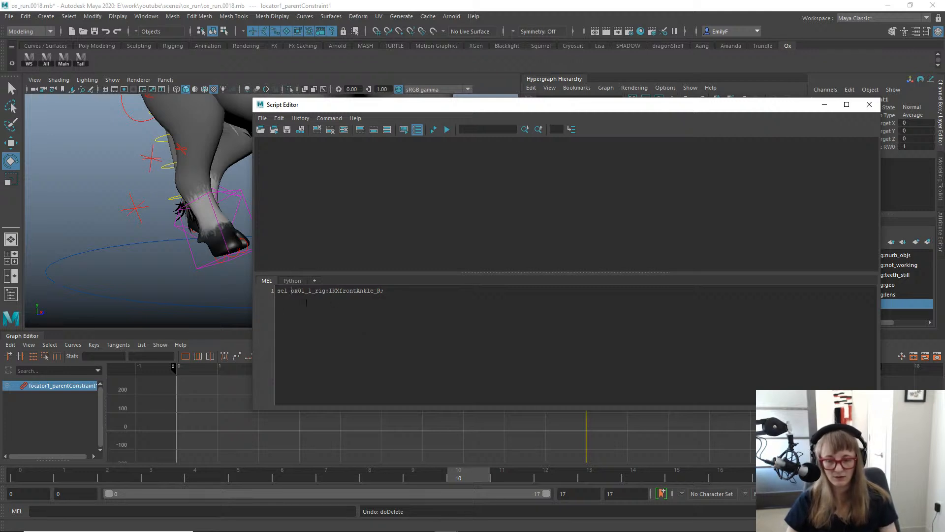
type("-r")
key("ctrl+a")
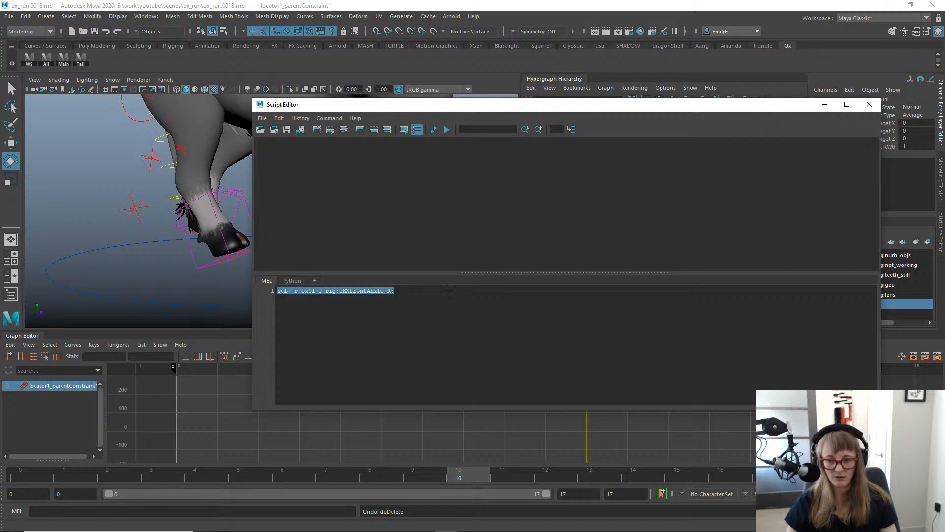
key("ctrl+Return")
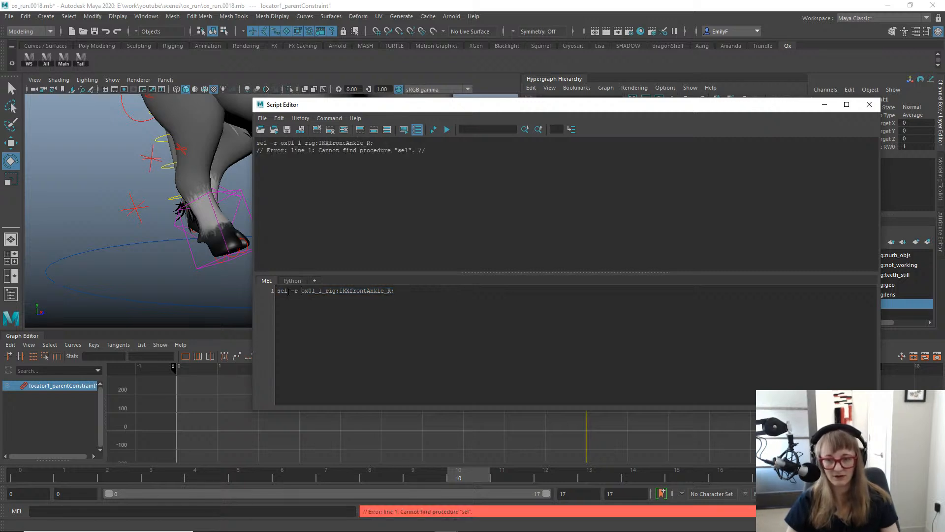
Correct the MEL command to "select -r ox01_1_rig:IKXfrontAnkle_R;", run it, save it to the Ox shelf, and close the Script Editor.
type("ect")
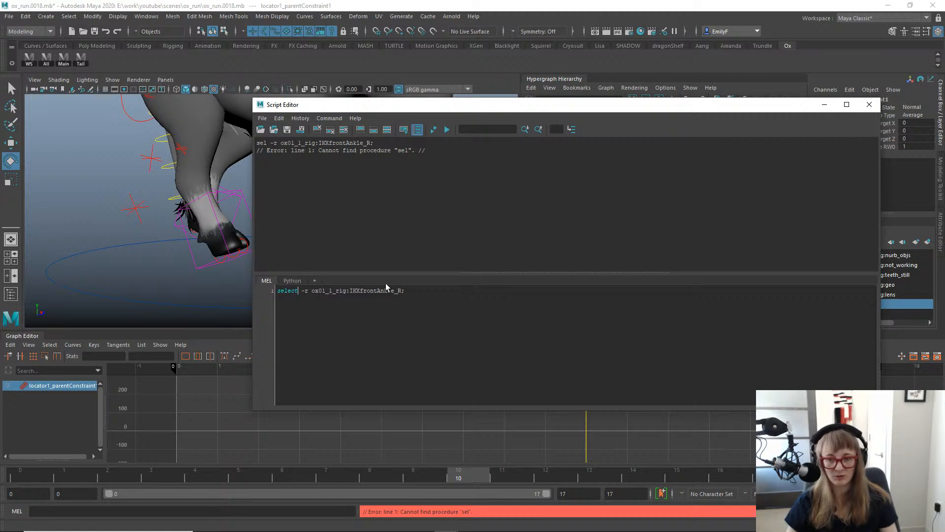
key("ctrl+a")
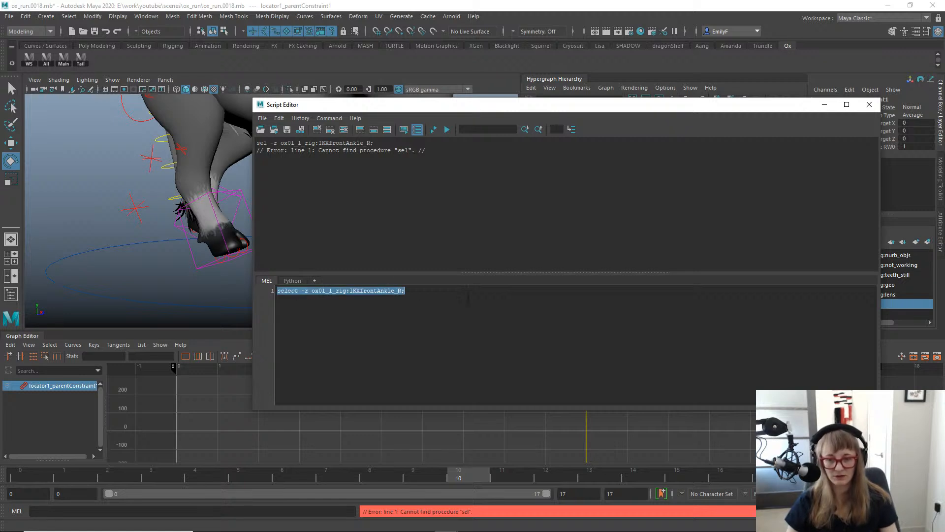
key("ctrl+Return")
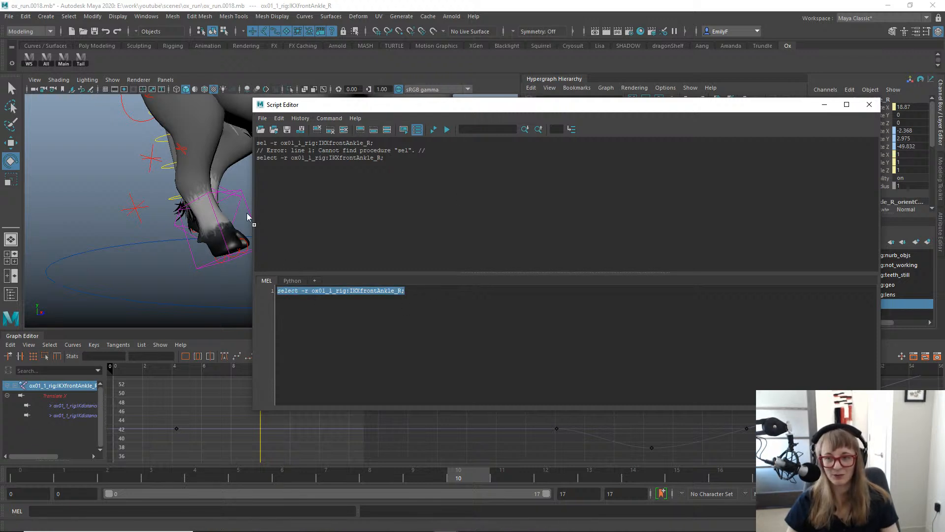
left_click(870, 105)
key("q")
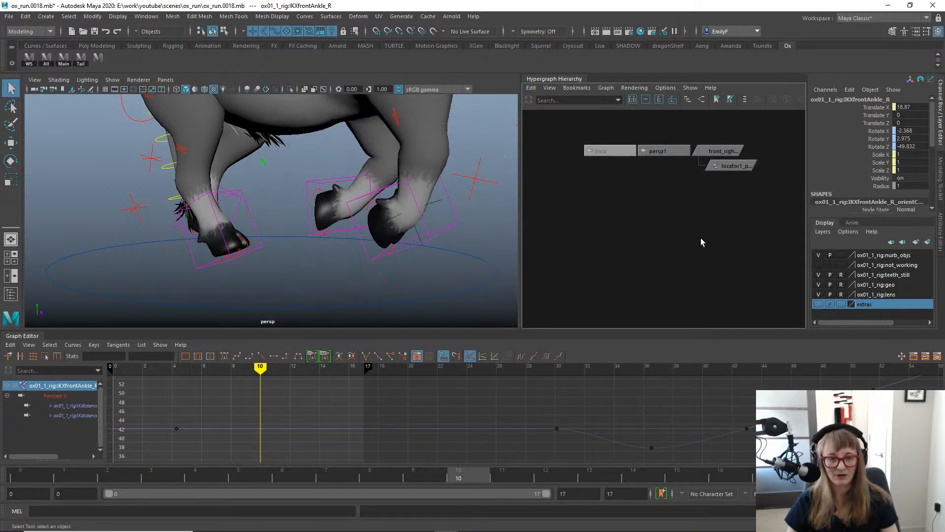
Delete the locator1_parentConstraint1 node under the front_right_ankle locator.
left_click(701, 238)
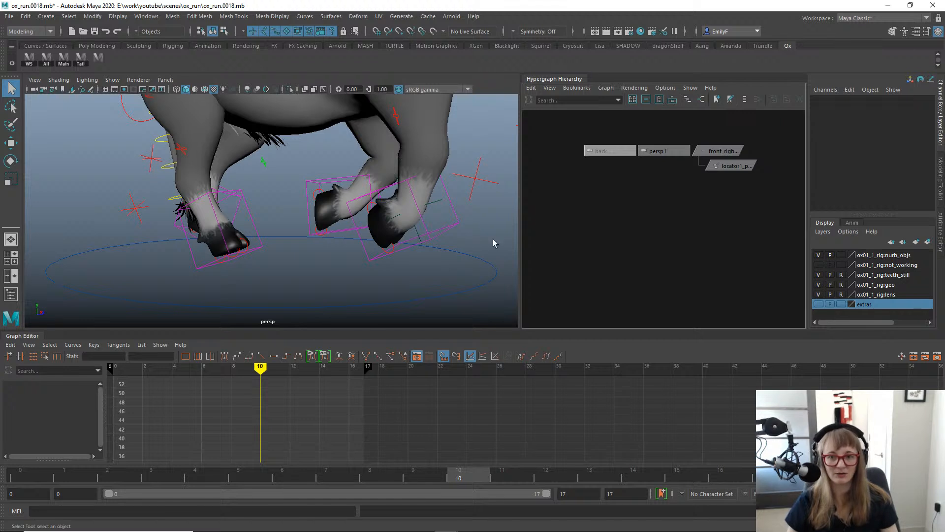
left_click_drag(752, 224, 736, 169)
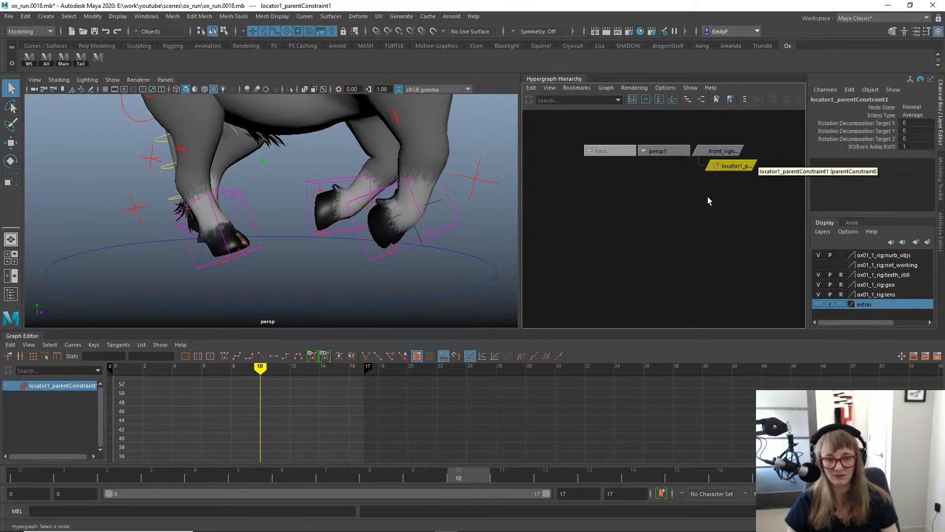
key("Delete")
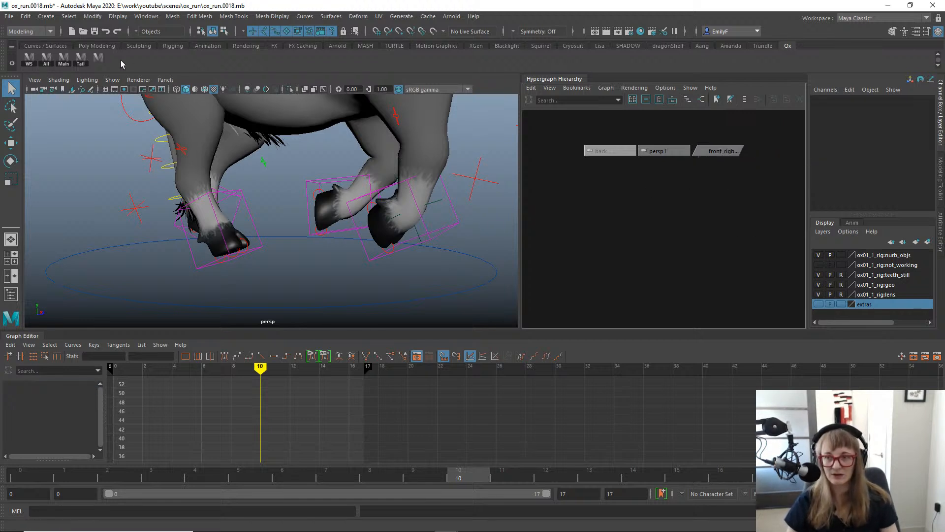
Parent-constrain the front_right_ankle locator to the IKXfrontAnkle_R joint on all translate and rotate axes, without maintaining offset.
left_click(721, 151)
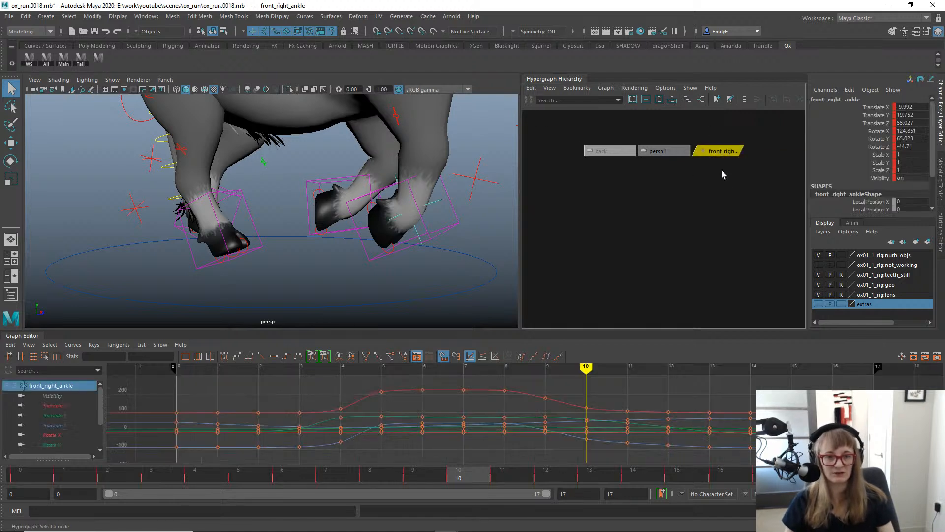
left_click(105, 62)
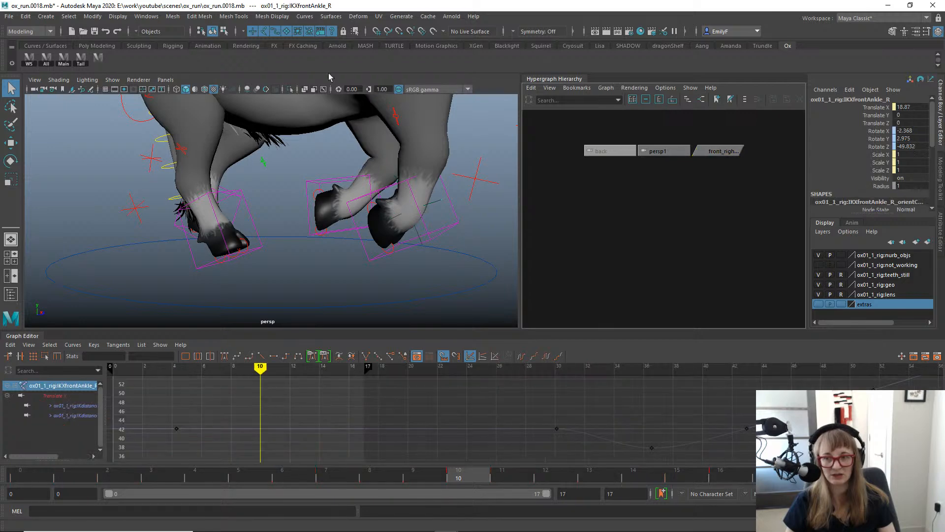
left_click_drag(373, 237, 496, 243, "alt")
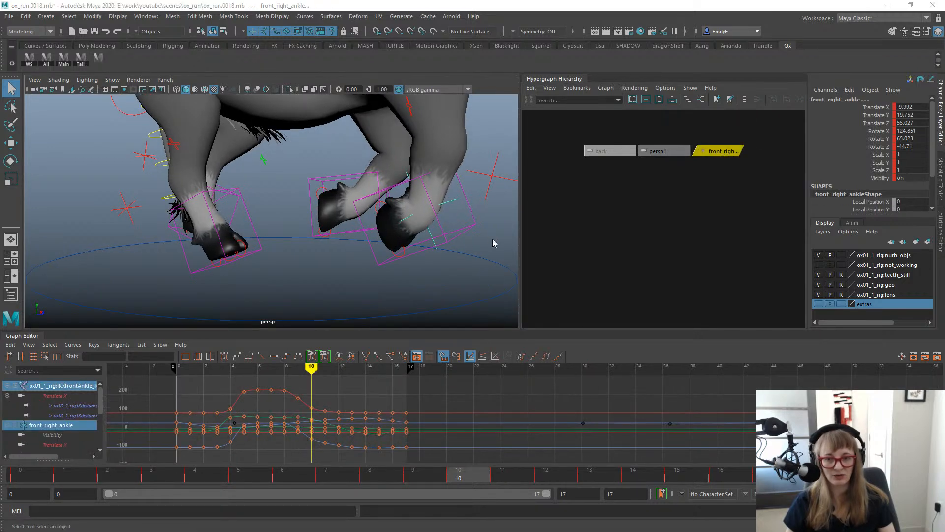
key("space")
left_click(497, 269)
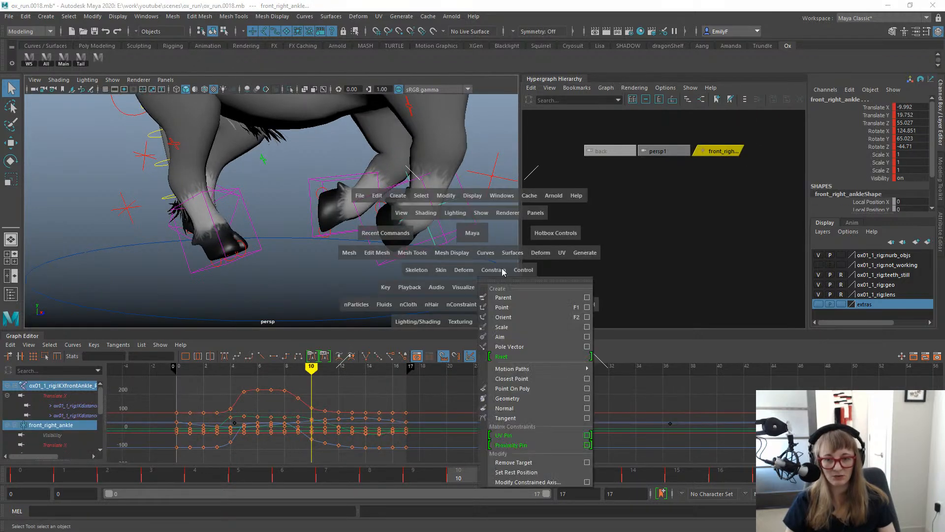
left_click(587, 297)
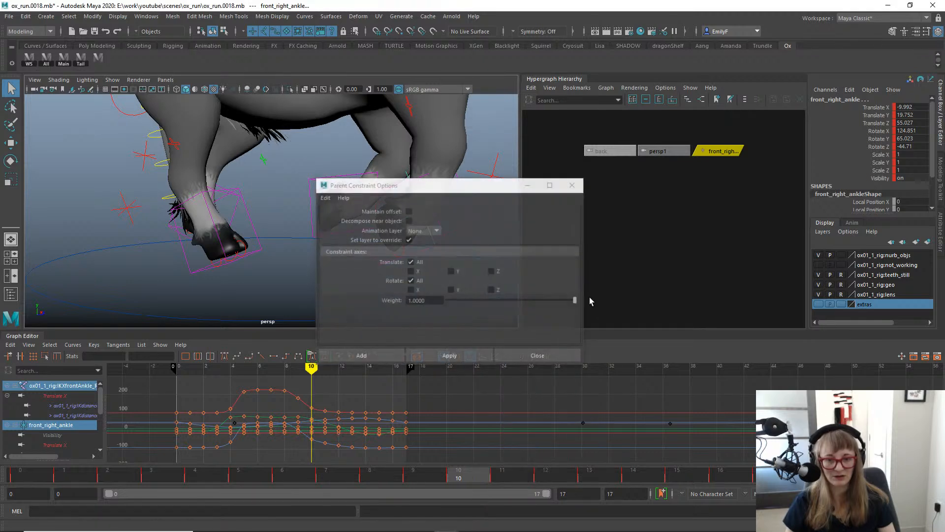
left_click(449, 356)
left_click(538, 356)
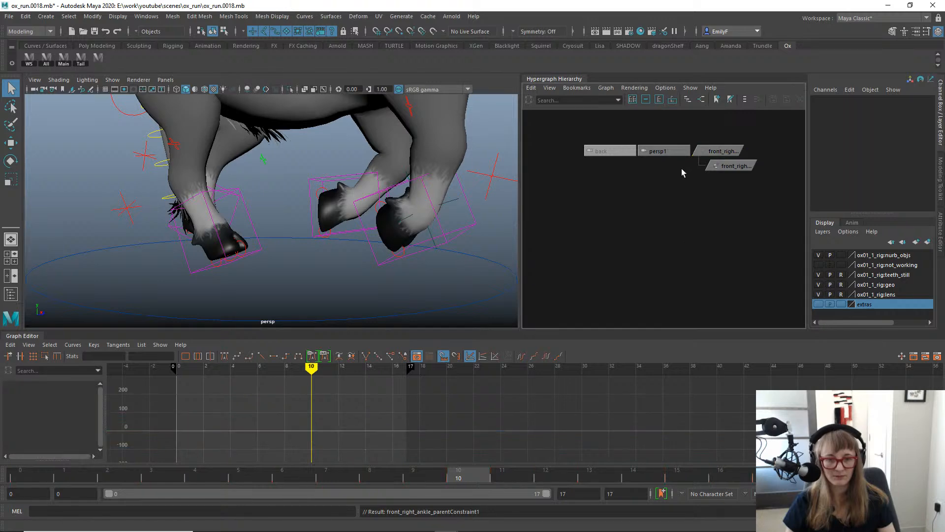
Create a motion trail for the front_right_ankle locator.
left_click(725, 152)
scroll(410, 209, "up", 2)
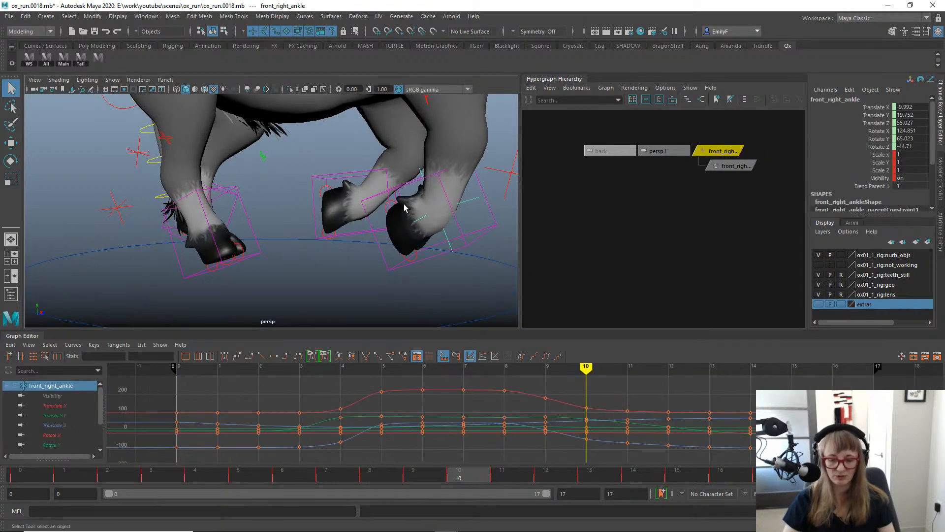
key("g")
right_click_drag(445, 173, 257, 192, "alt")
middle_click_drag(258, 192, 252, 190, "alt")
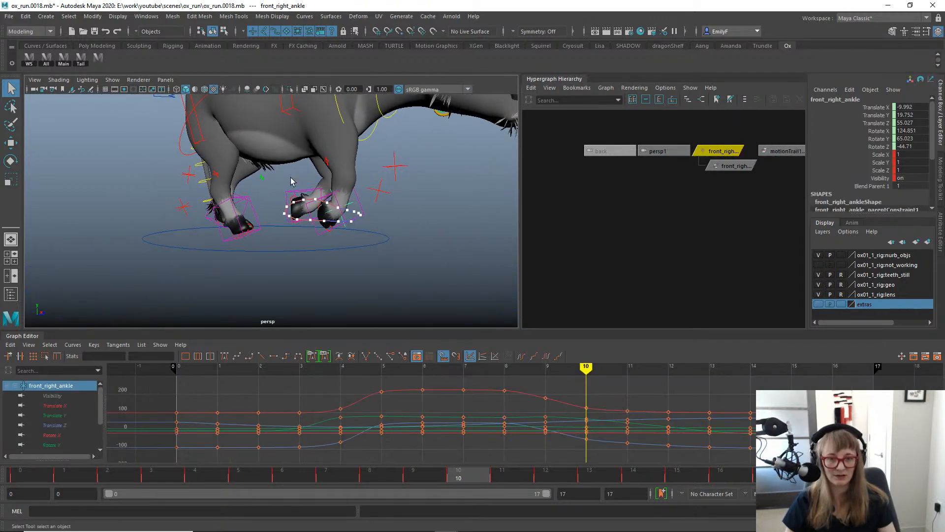
key("alt+1")
key("alt+1")
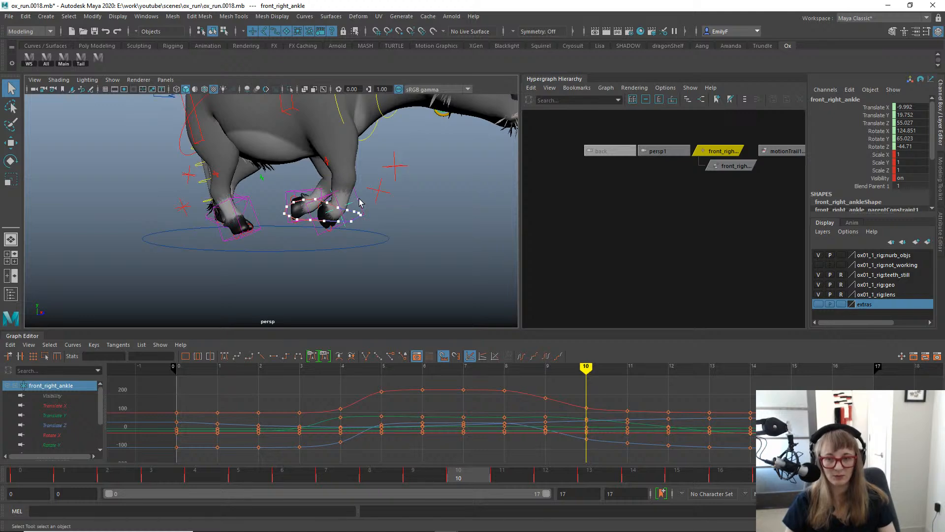
Try raising the IKLegFront_R control at frame 10 to test the motion trail, and undo the move.
left_click(356, 198)
key("w")
right_click_drag(357, 199, 425, 192, "alt")
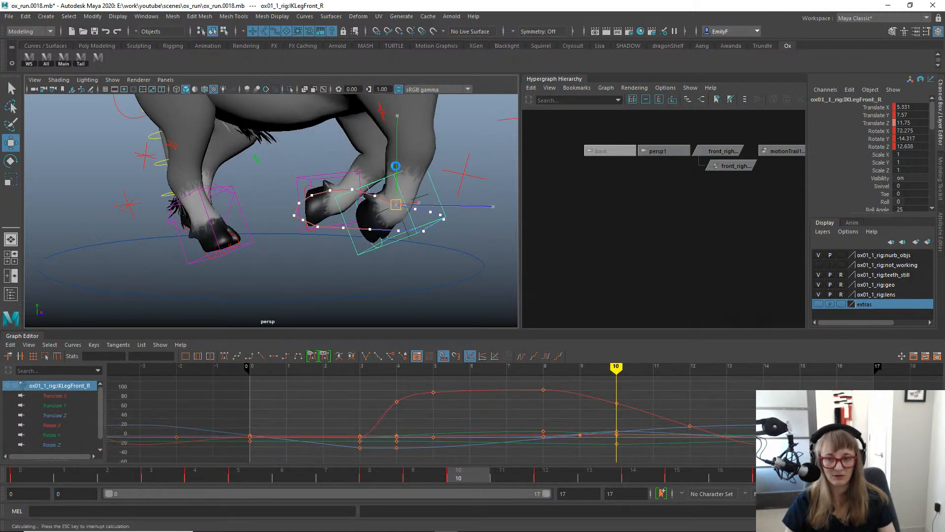
left_click_drag(396, 202, 397, 168)
key("ctrl+z")
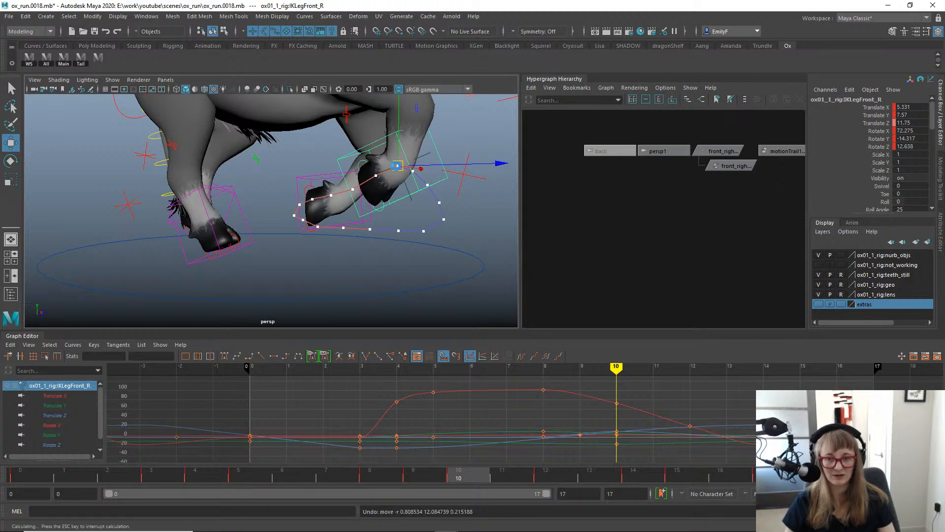
Isolate the Translate Y curve of IKLegFront_R, widen the viewport, and switch it to the left side view framed on the front hooves.
key("q")
left_click(54, 405)
right_click_drag(340, 207, 358, 199, "alt")
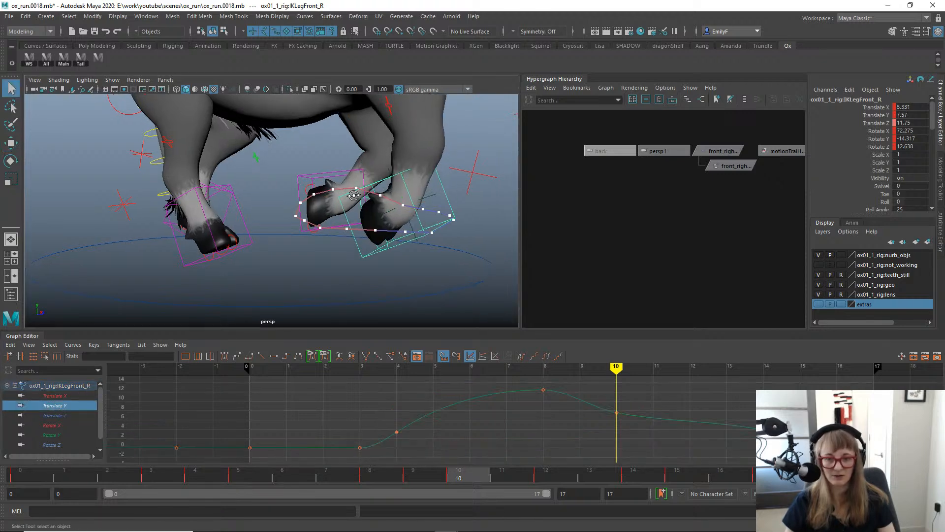
left_click_drag(648, 196, 705, 201)
scroll(400, 168, "up", 2)
key("space")
left_click_drag(400, 167, 372, 151)
right_click_drag(389, 249, 431, 250, "alt")
middle_click_drag(432, 249, 394, 139, "alt")
right_click_drag(396, 142, 479, 167, "alt")
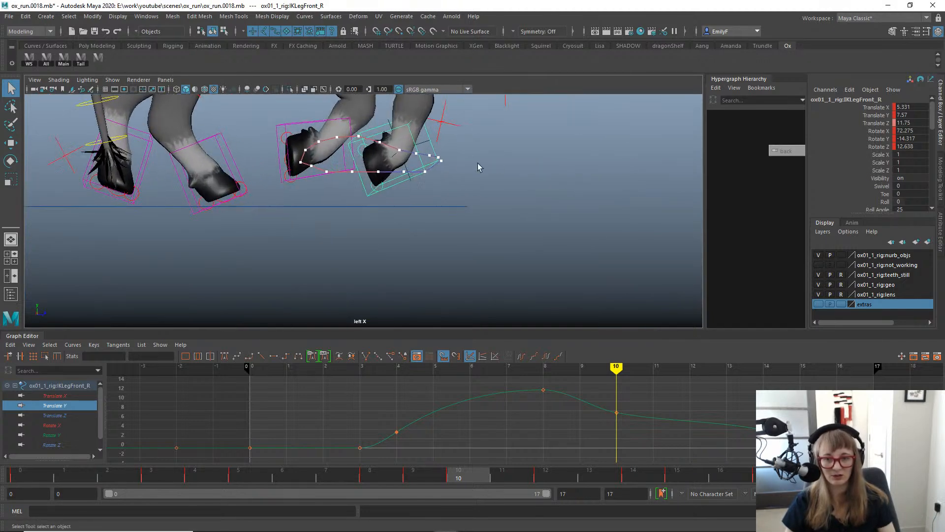
Hide the rig controls to examine the ankle's motion trail, go to frame 3, and show the controls again.
key("alt+1")
middle_click_drag(394, 141, 409, 192, "alt")
right_click_drag(372, 158, 281, 162, "alt")
middle_click_drag(281, 164, 292, 217, "alt")
right_click_drag(292, 217, 334, 232, "alt")
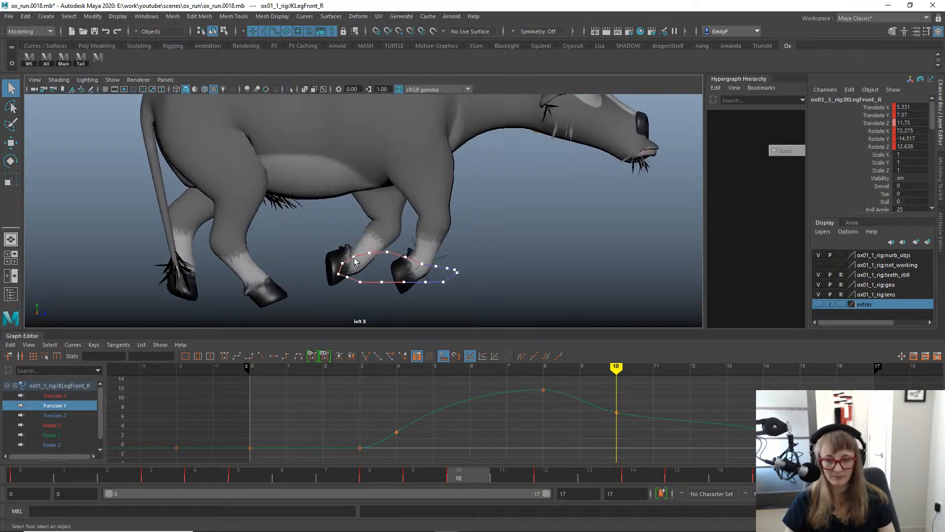
left_click_drag(85, 474, 147, 405)
middle_click_drag(357, 229, 357, 180, "alt")
right_click_drag(360, 179, 452, 199, "alt")
key("alt+1")
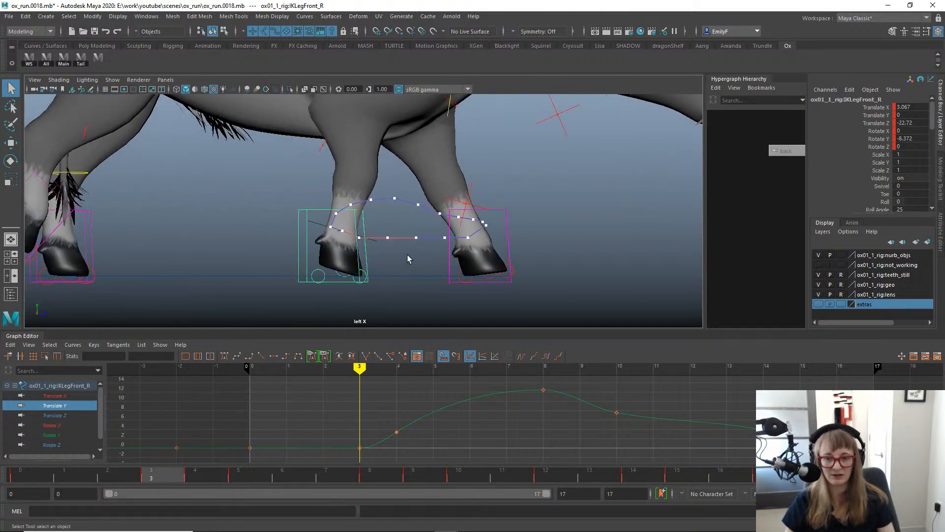
Reduce the right front toe roll at frame 3 by rotating RollfrontToesEnd_R to about 12.585 in Rotate X.
middle_click_drag(408, 257, 446, 225, "alt")
key("w")
key("q")
right_click_drag(431, 239, 487, 231, "alt")
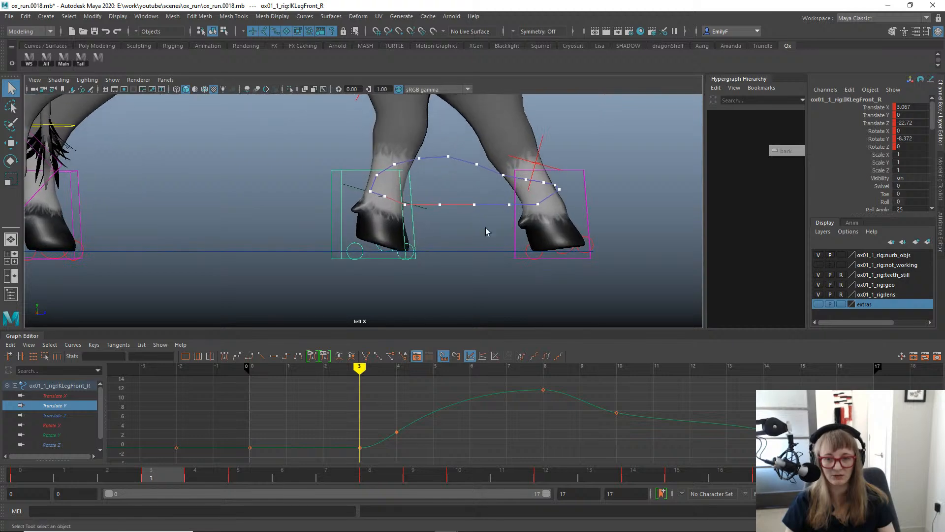
left_click(409, 251)
key("e")
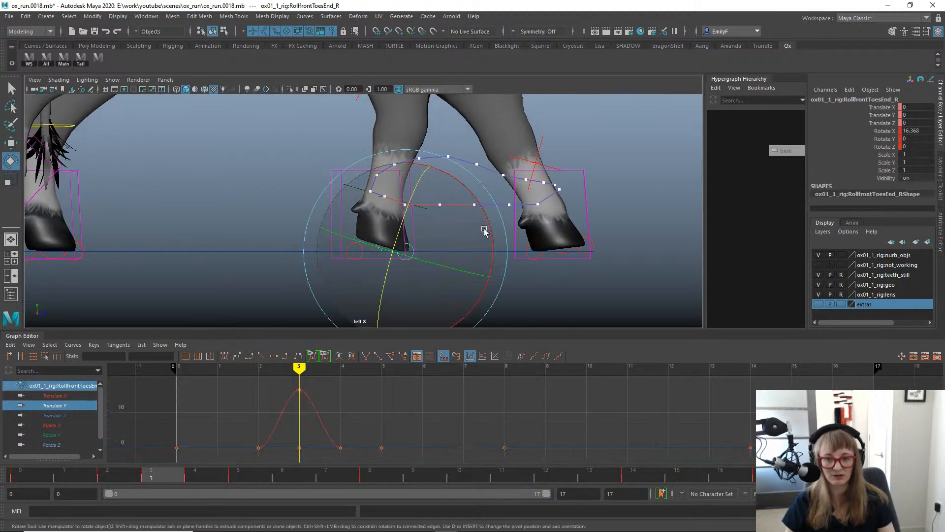
left_click_drag(485, 232, 485, 215)
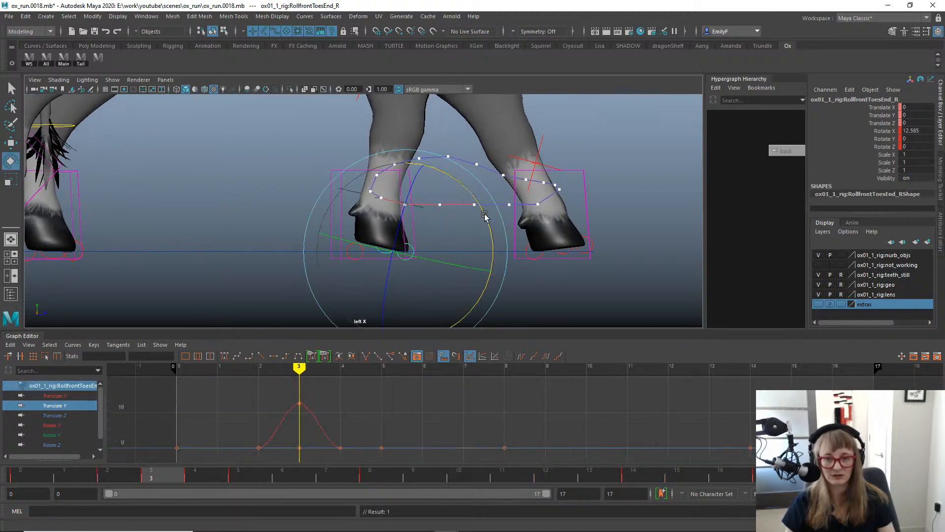
key("q")
At frame 4, raise the IKLegFront_R control to about 4.417 in Translate Y.
left_click_drag(143, 476, 225, 460)
left_click(360, 235)
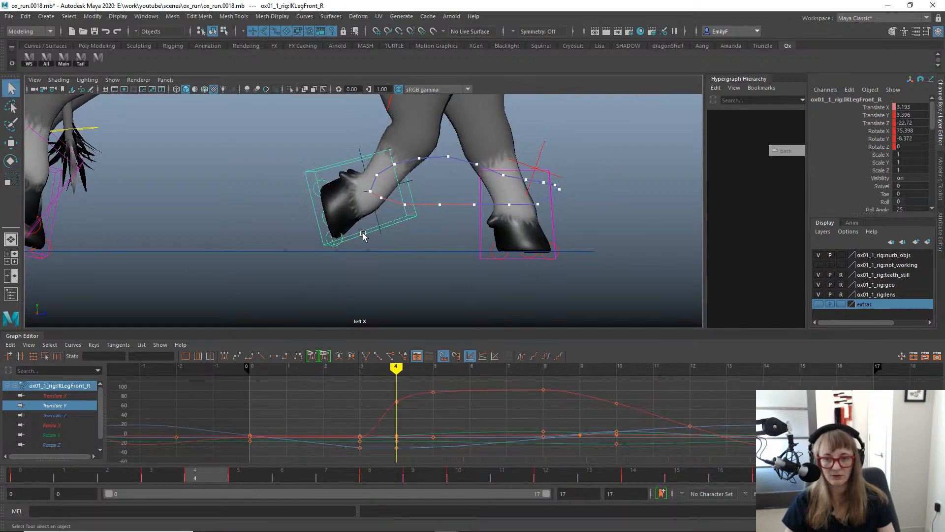
key("w")
left_click_drag(370, 132, 371, 128)
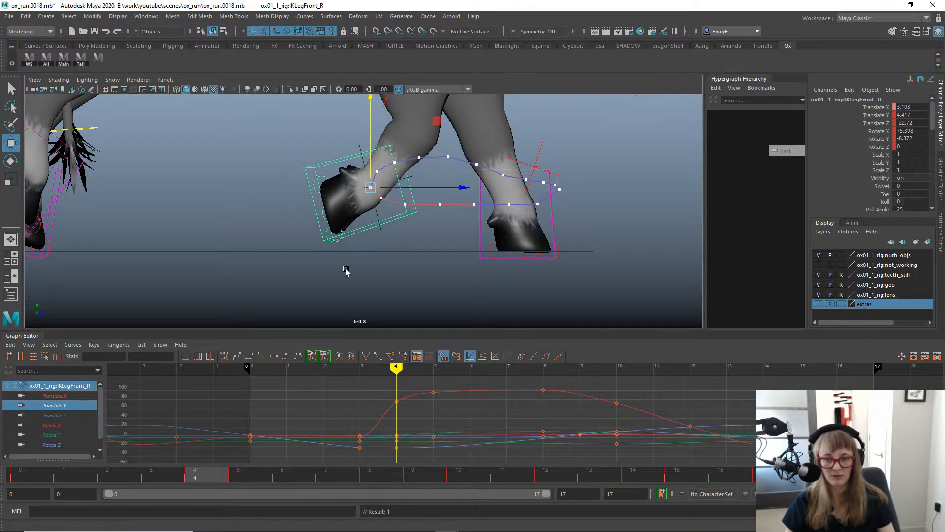
key("q")
Hide the rig controls, and at frame 14 move IKLegFront_R to about 2.601 in Translate Y and 25.681 in Translate Z.
scroll(394, 262, "down", 2)
middle_click_drag(395, 262, 381, 299, "alt")
key("alt+1")
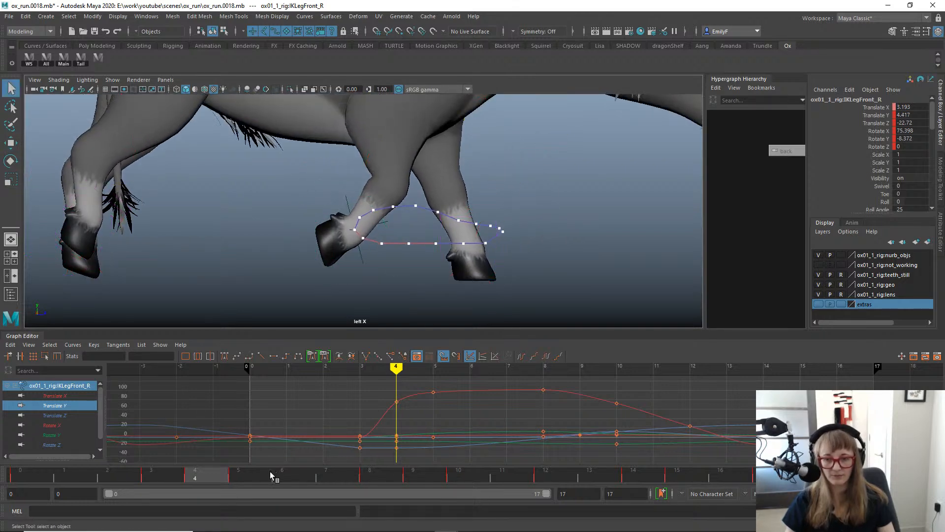
mouse_move(157, 474)
left_mouse_down()
mouse_move(517, 474)
mouse_move(654, 449)
mouse_move(761, 446)
mouse_move(625, 441)
left_mouse_up()
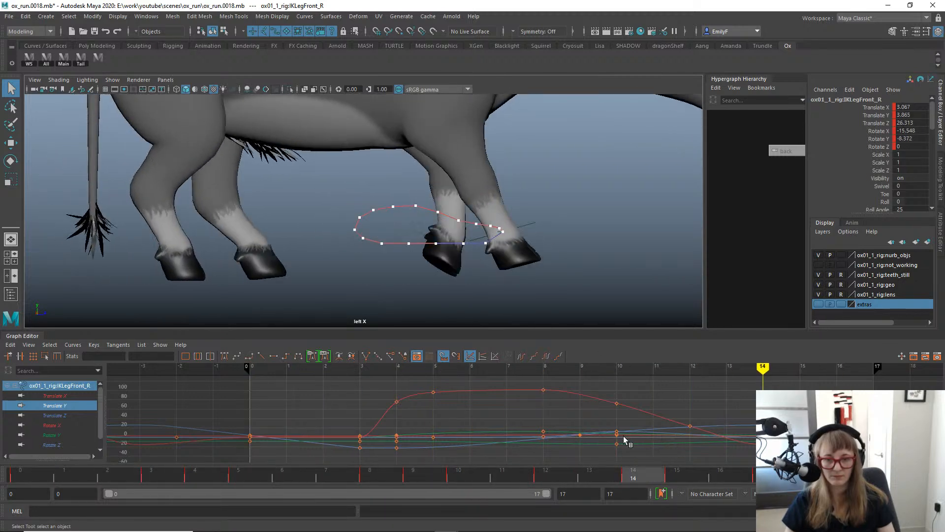
key("w")
key("f")
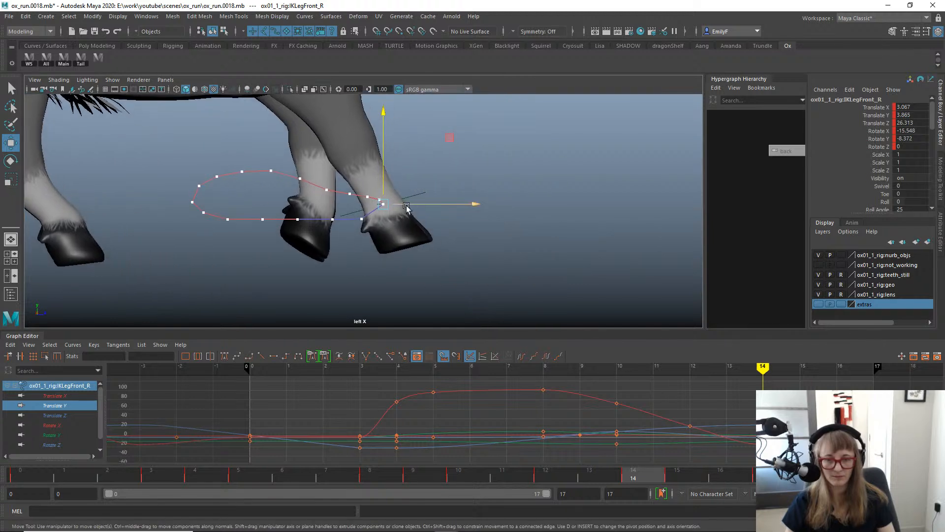
key("alt+comma")
key("alt+period")
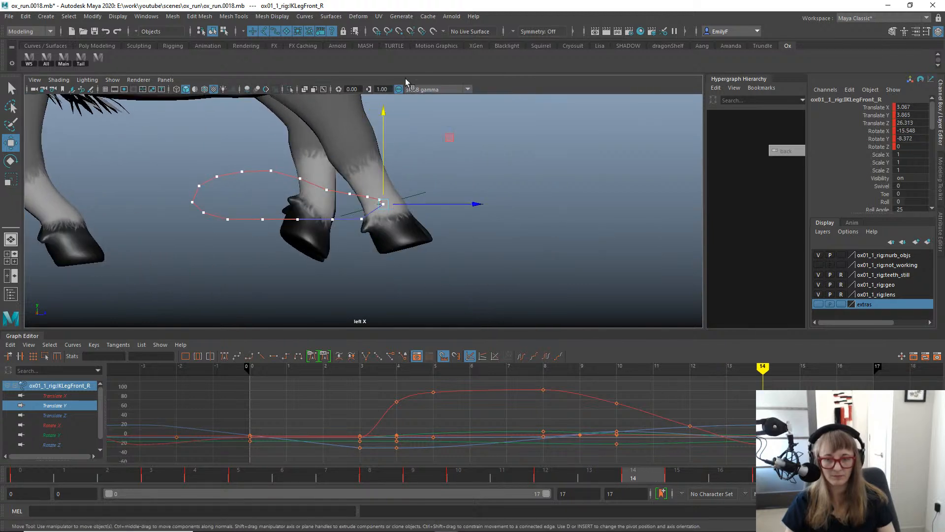
left_click_drag(385, 113, 384, 119)
left_click(475, 208)
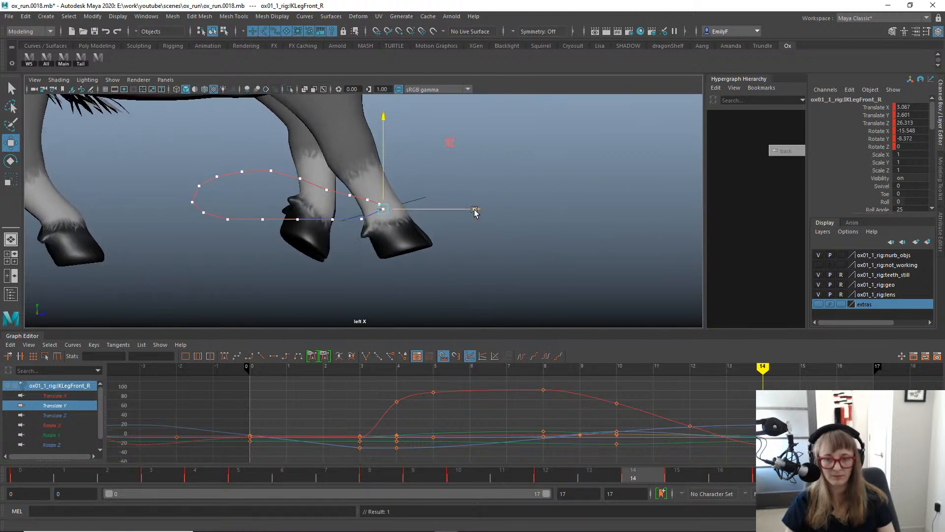
left_click_drag(474, 208, 472, 209)
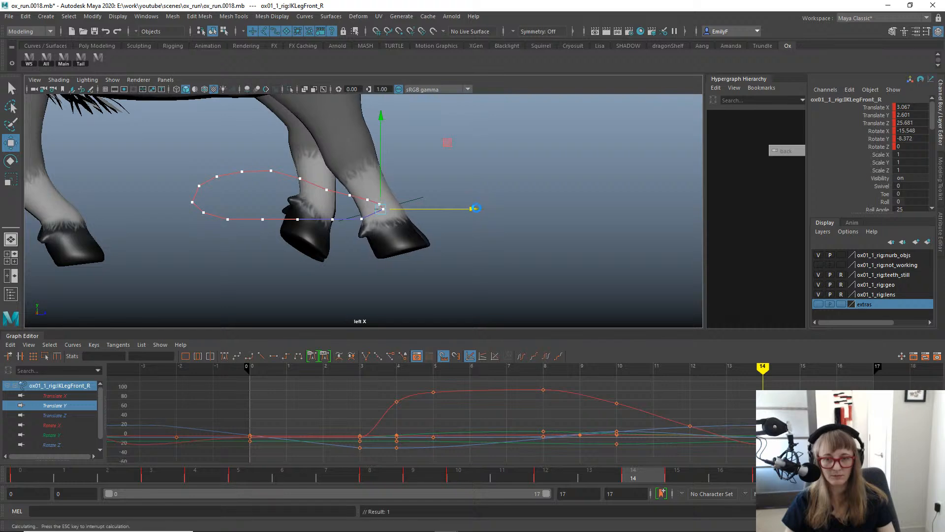
At frame 13, isolate the Translate Z curve and move IKLegFront_R to about 4.932 in Translate Y and 26.189 in Translate Z.
left_click_drag(616, 452, 589, 433)
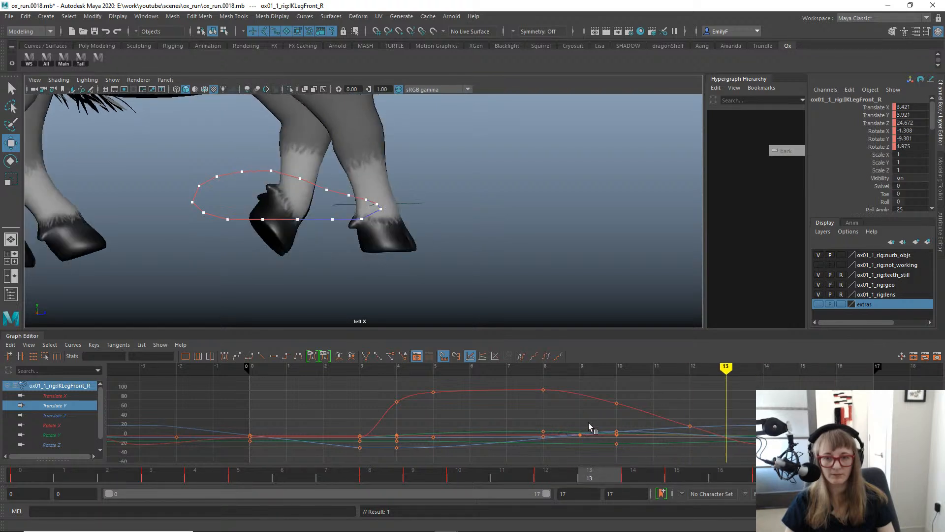
key("q")
left_click(74, 405)
left_click(67, 416)
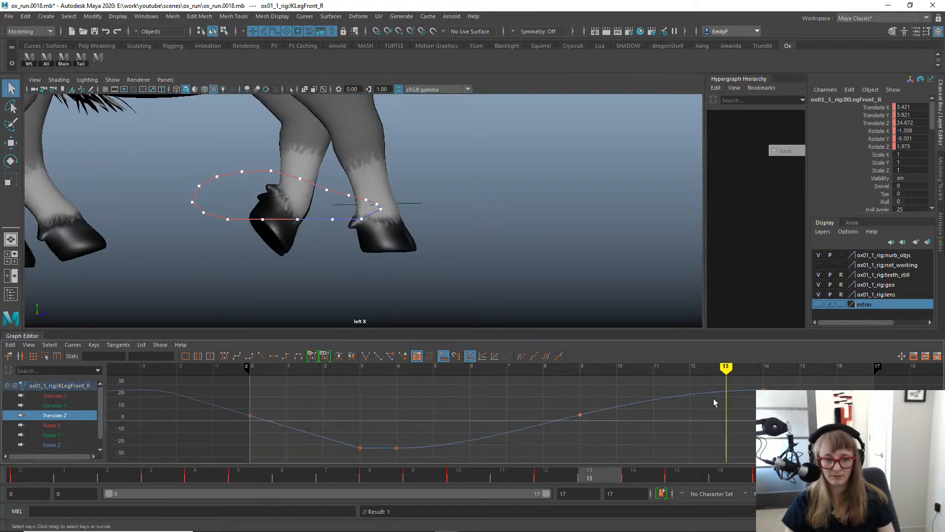
key("w")
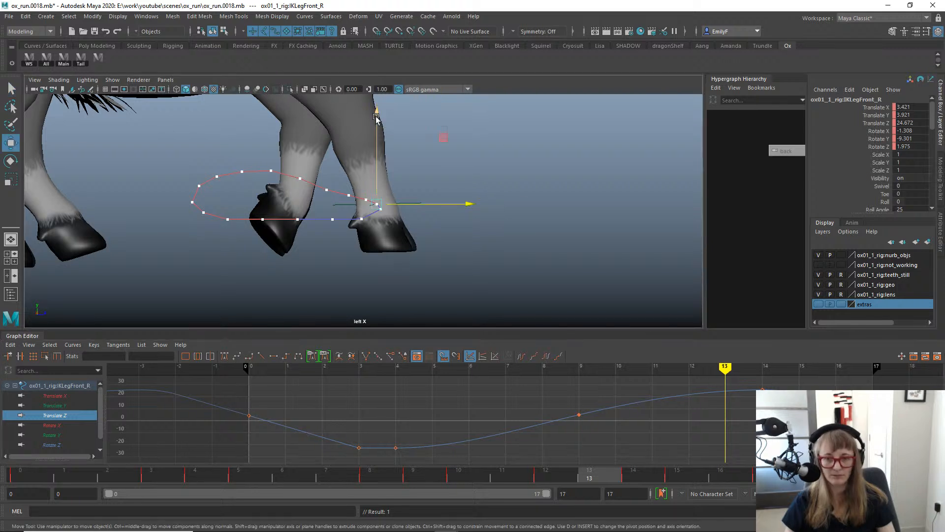
left_click_drag(375, 115, 375, 111)
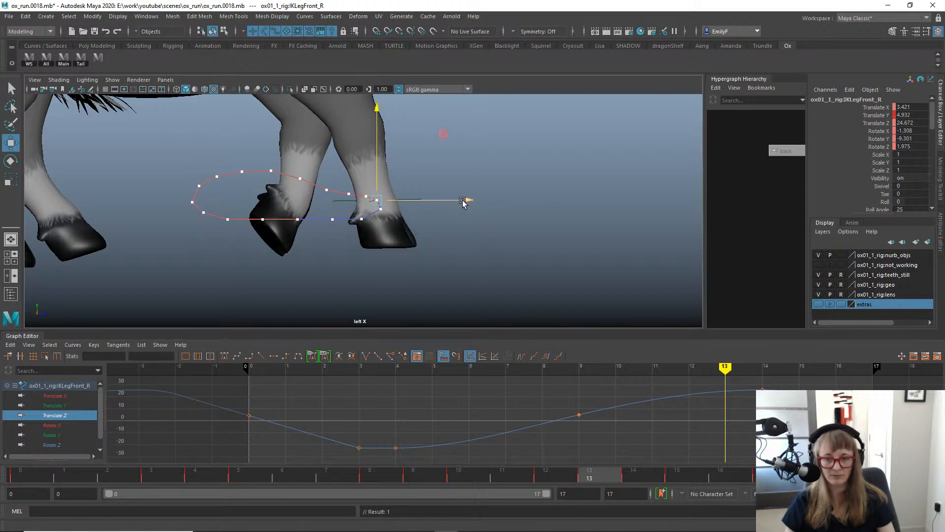
left_click_drag(465, 201, 460, 239)
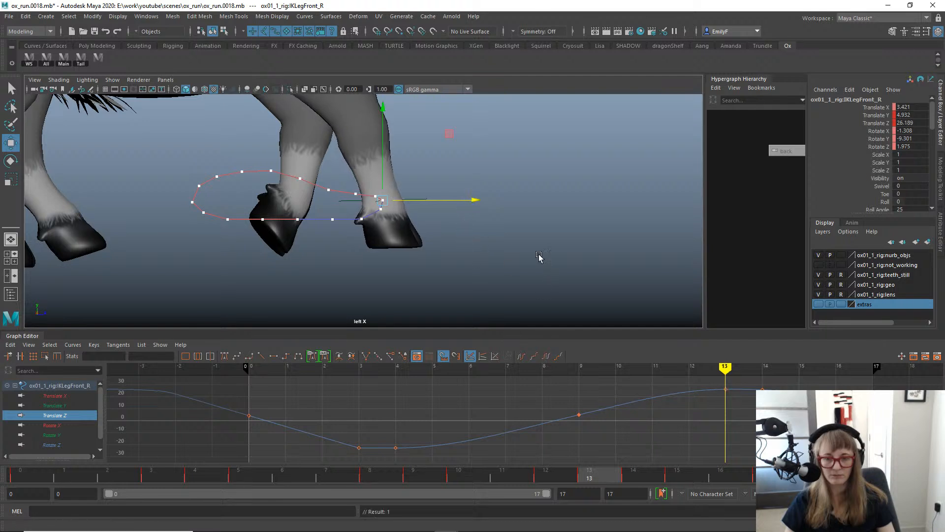
right_click_drag(539, 254, 418, 213, "alt")
middle_click_drag(478, 213, 483, 230, "alt")
key("e")
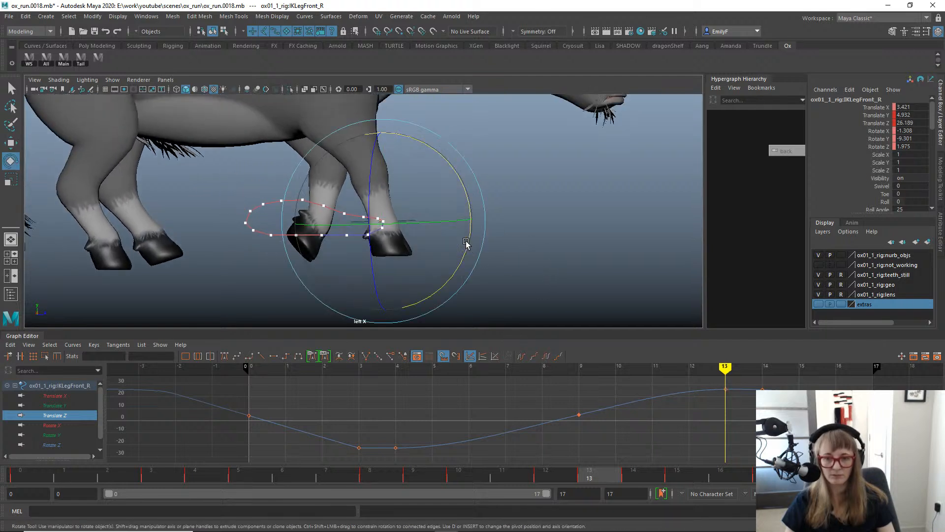
left_click_drag(466, 242, 467, 230)
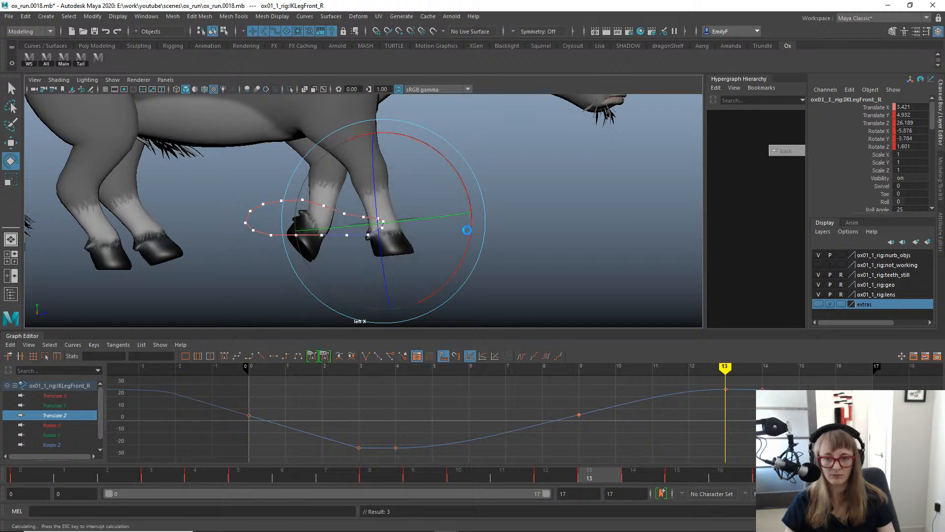
key("ctrl+z")
Isolate the Rotate X curve of IKLegFront_R and set Rotate X to 0 at frame 16.
left_click(52, 424)
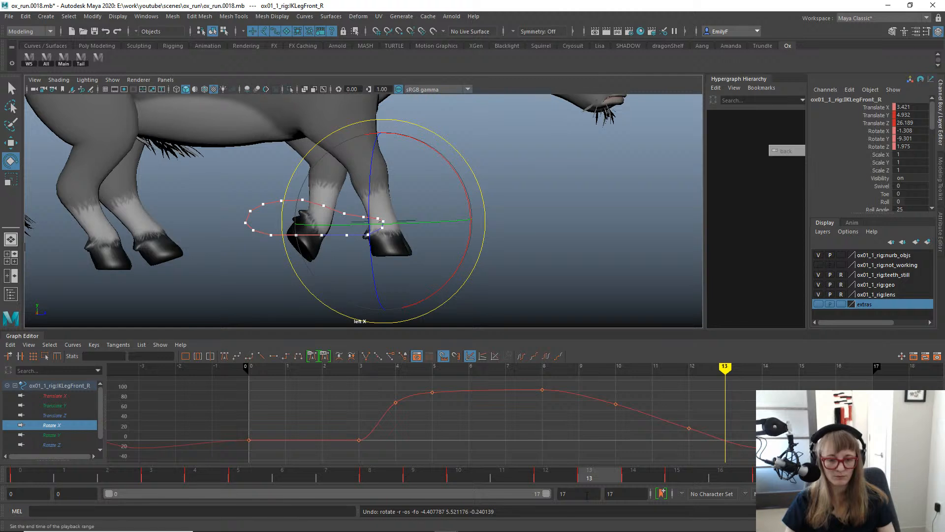
left_click_drag(624, 474, 736, 473)
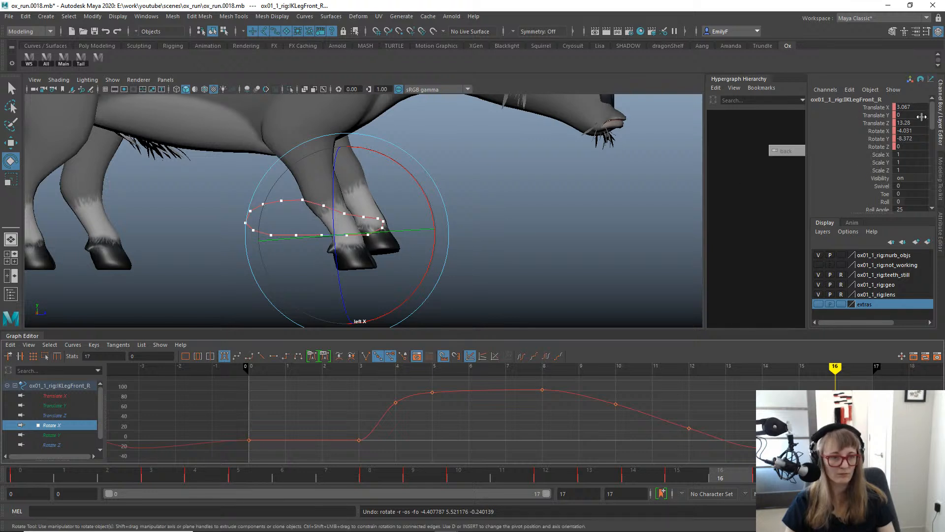
type("0")
key("Return")
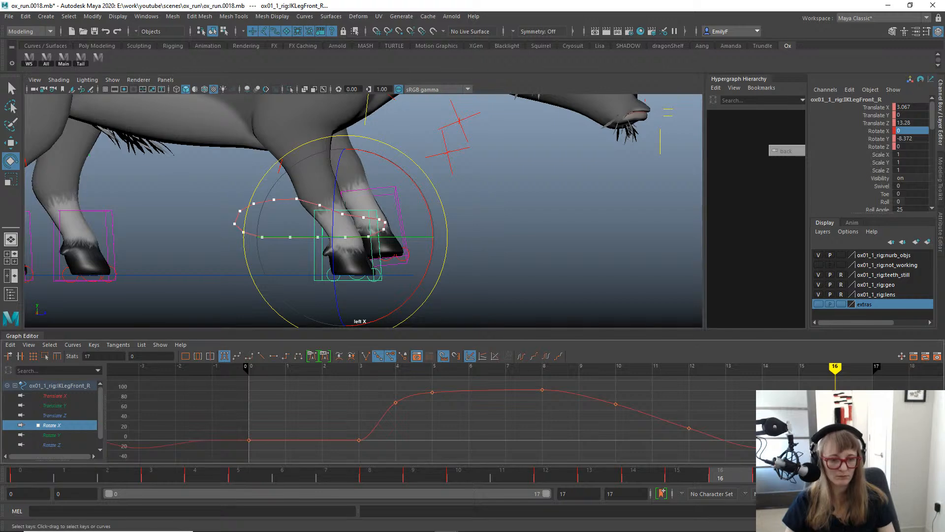
Shift the zero-value Rotate X key of IKLegFront_R from frame 16 to frame 15.
key("w")
left_click(574, 478)
left_click_drag(574, 477, 699, 472)
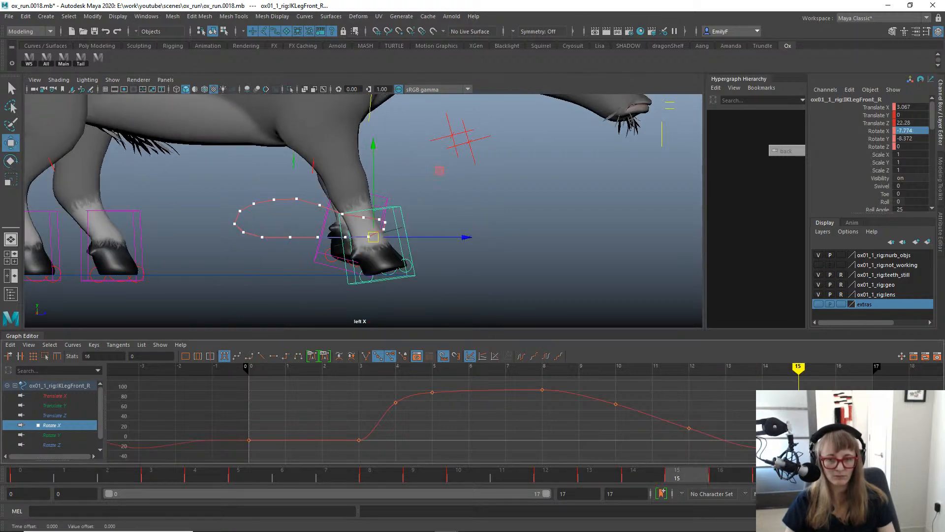
middle_click_drag(756, 409, 719, 409, "shift")
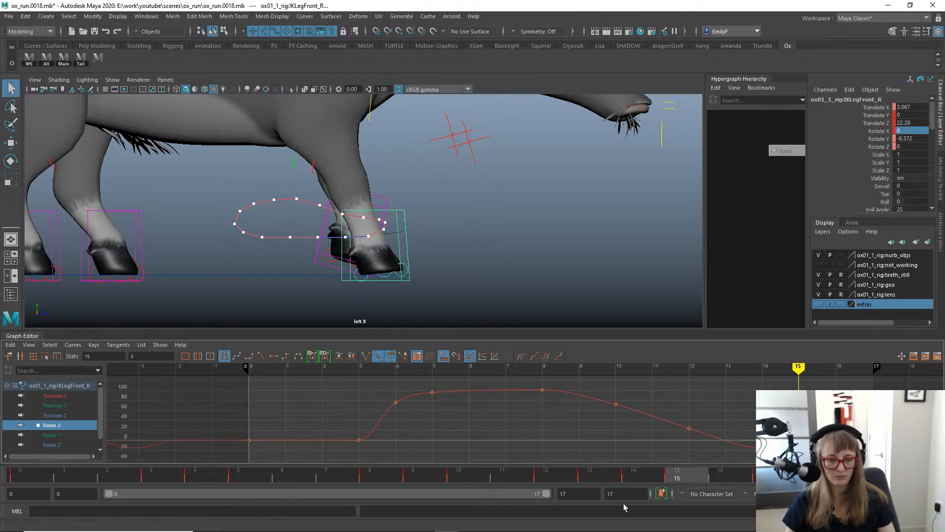
At frame 13, rotate IKLegFront_R to about -4.532 in Rotate X and check the pose against frame 14.
left_click(624, 480)
left_click(584, 478)
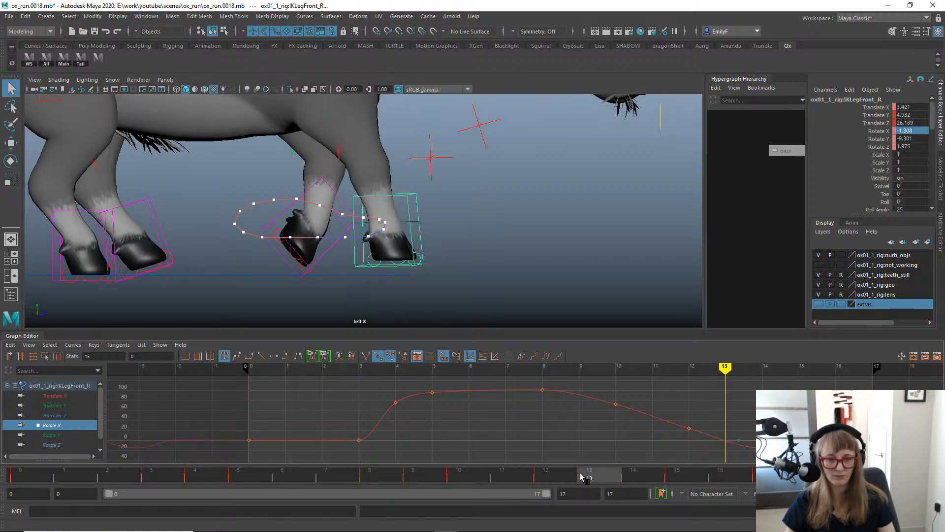
key("e")
left_click_drag(466, 262, 468, 255)
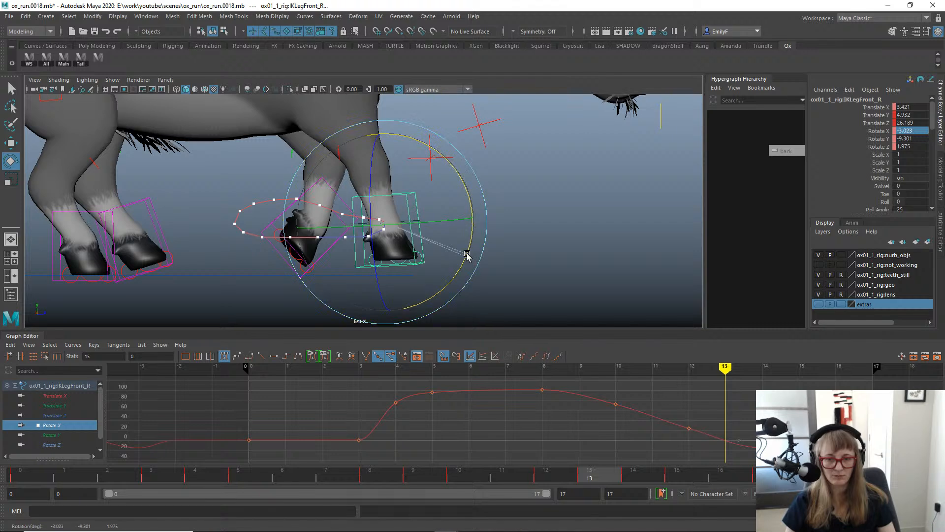
key("q")
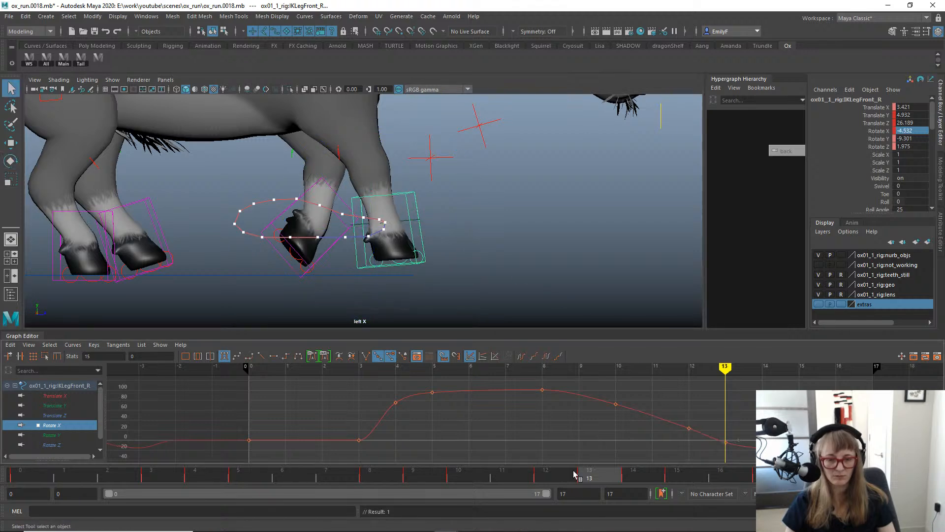
left_click_drag(574, 474, 633, 474)
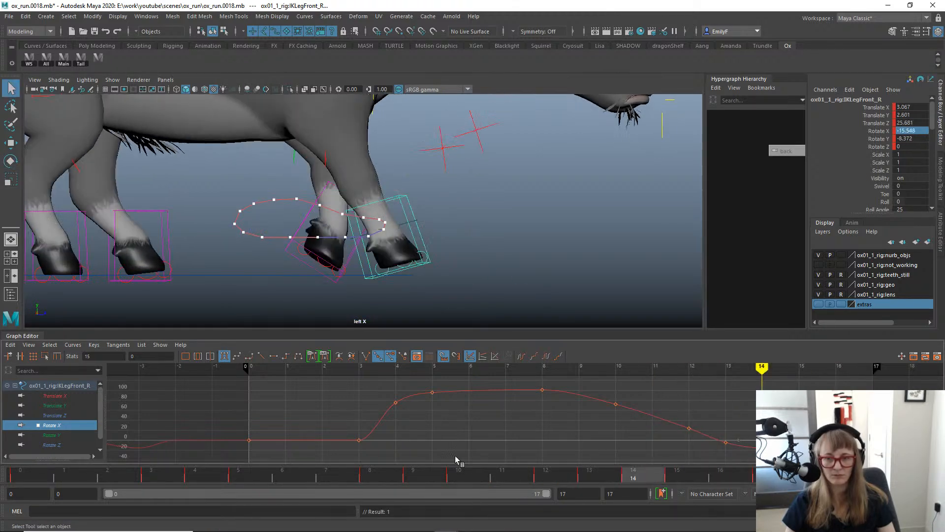
At frame 7, raise IKLegFront_R to about 12.963 in Translate Y to smooth the top of the ankle's trail.
left_click_drag(457, 460, 543, 389)
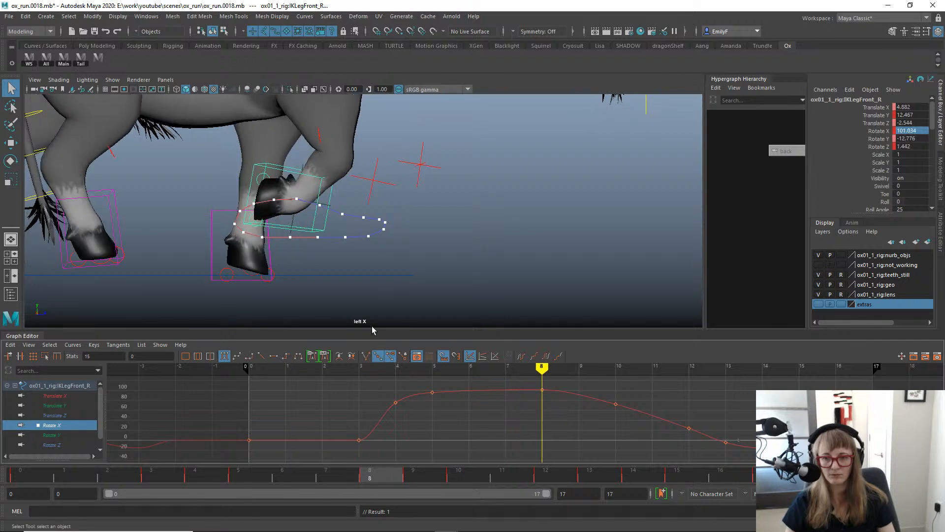
key("w")
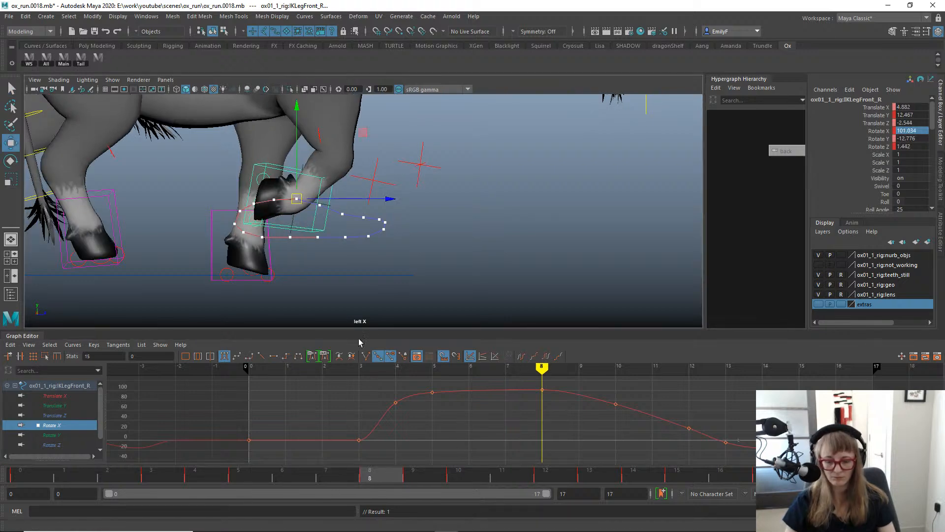
key("alt+comma")
left_click_drag(273, 106, 274, 103)
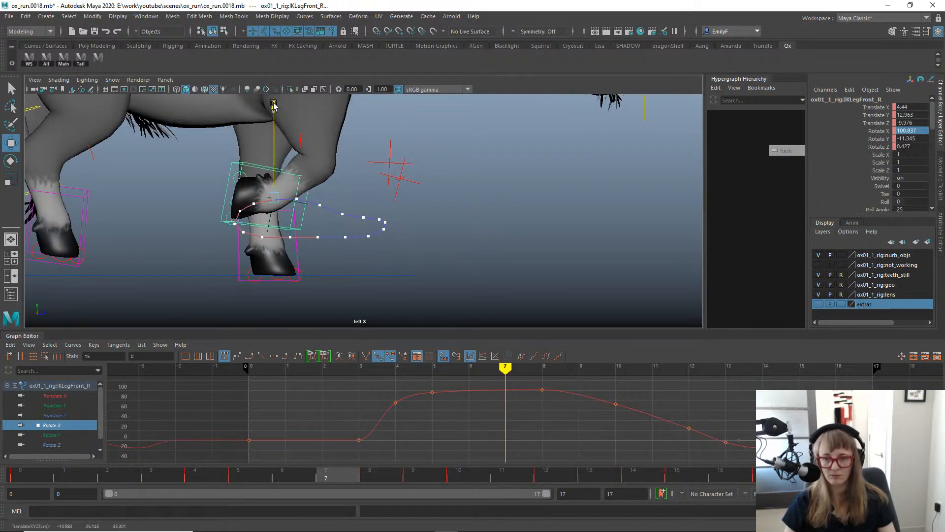
key("alt+comma")
key("alt+comma")
key("alt+comma")
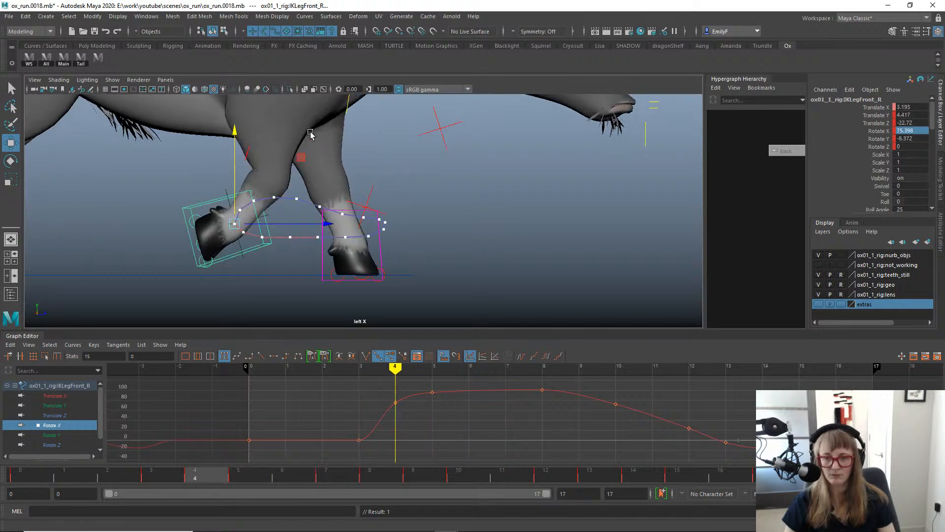
At frame 10, adjust the height of IKLegFront_R to about 7.25 in Translate Y.
key("alt+period")
key("alt+period")
key("alt+period")
key("alt+period")
key("alt+period")
key("alt+period")
key("alt+period")
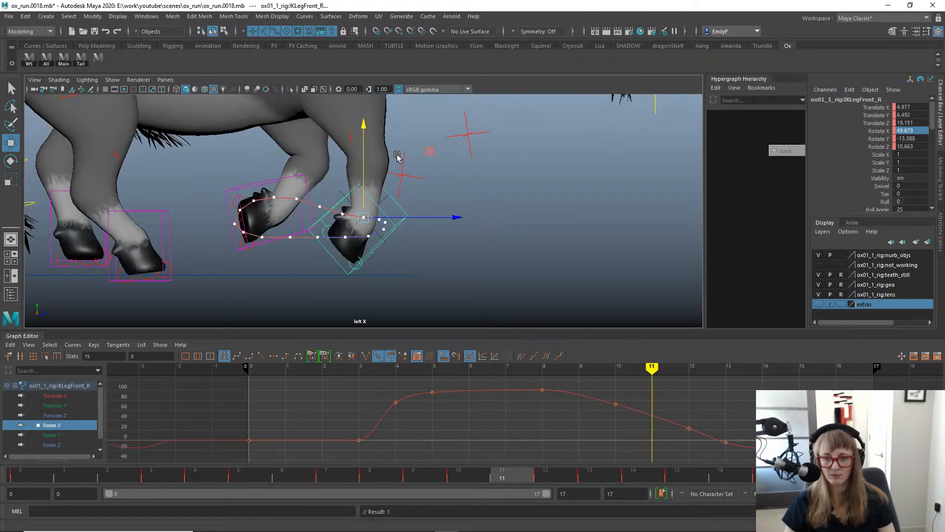
key("alt+comma")
left_click(343, 123)
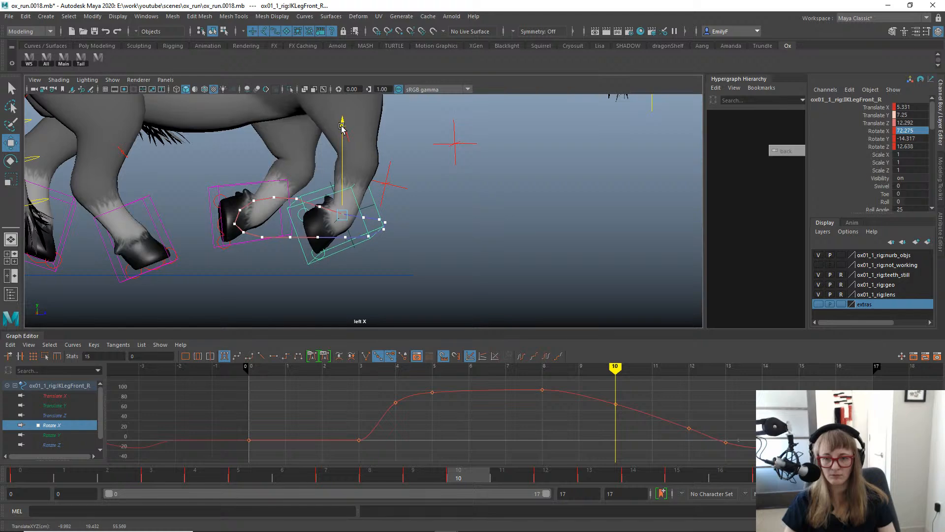
Step through the frames up to 16 and play the run cycle from the side to examine the right front leg's arc.
key("alt+period")
key("alt+period")
key("alt+period")
key("alt+period")
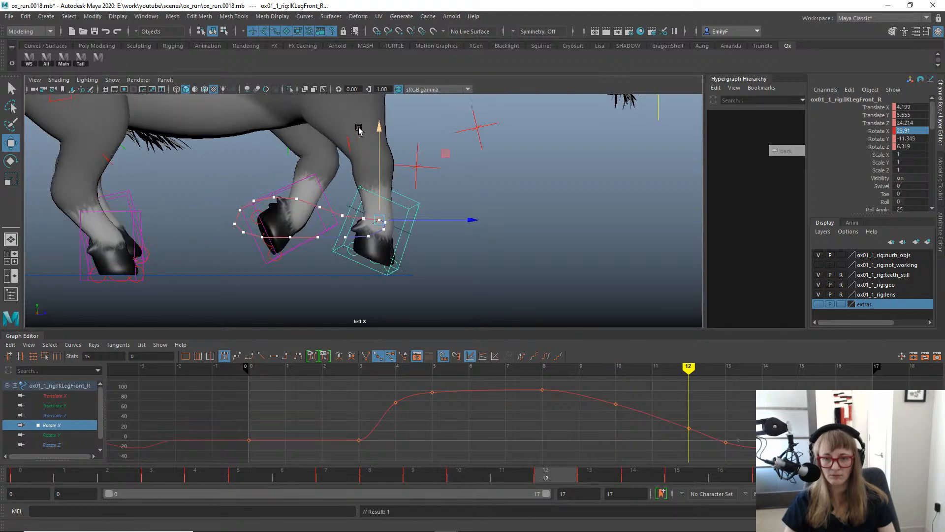
key("alt+period")
key("alt+period")
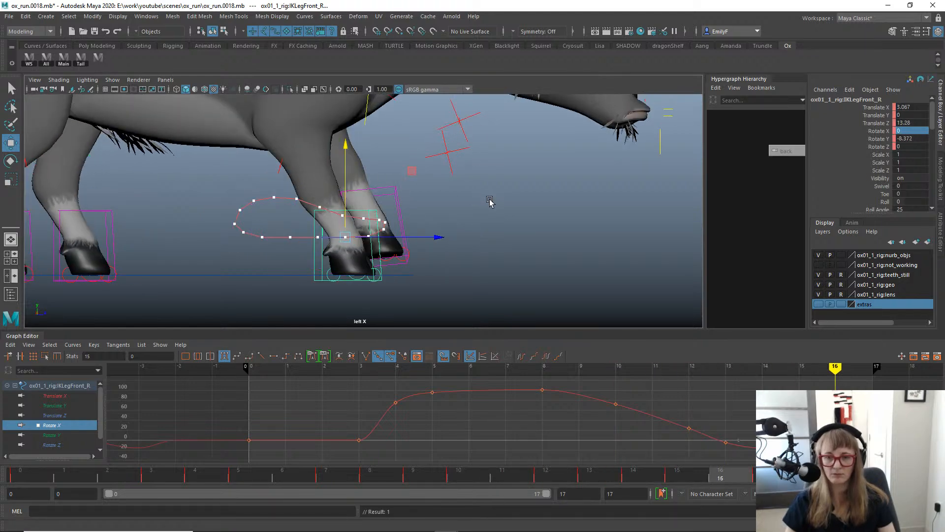
scroll(489, 201, "down", 3)
key("alt+v")
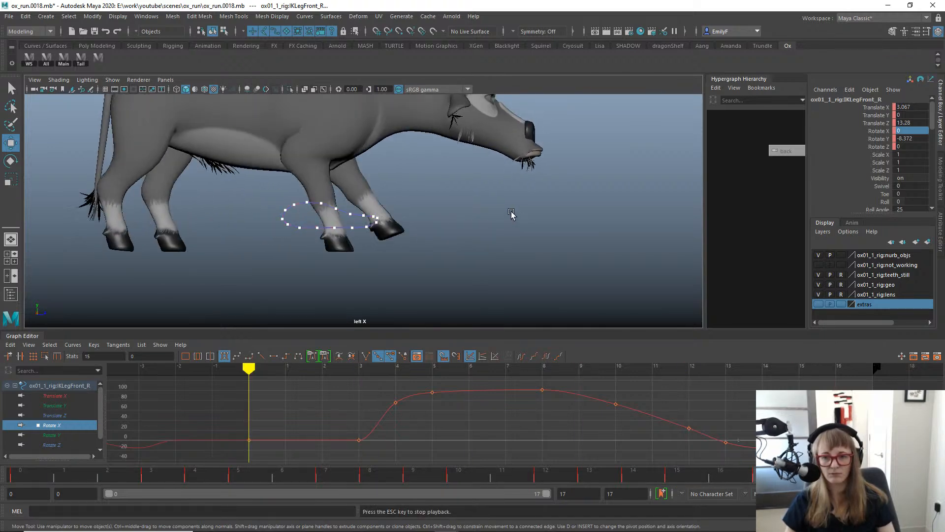
key("alt+v")
Switch to the front view and play the run cycle to examine the ankle's side-to-side motion trail.
key("space")
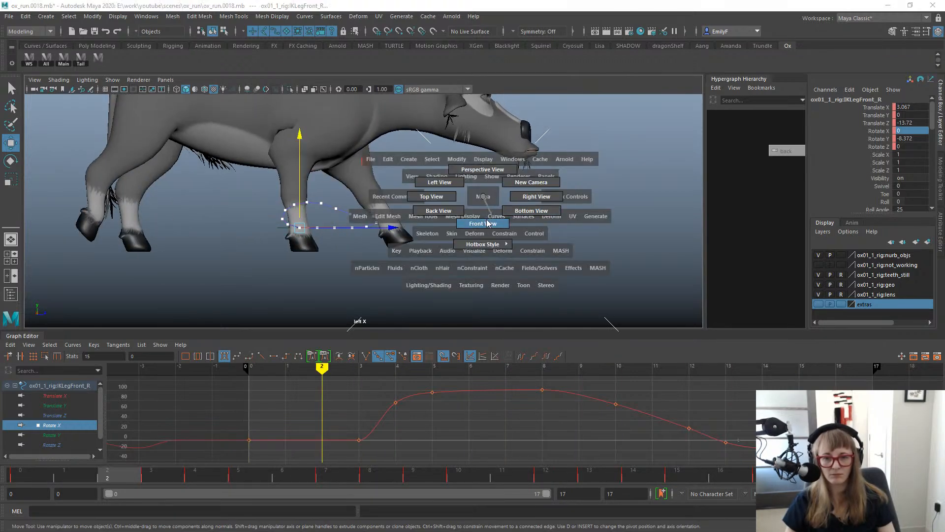
left_click(487, 223)
scroll(422, 224, "up", 5)
key("alt+v")
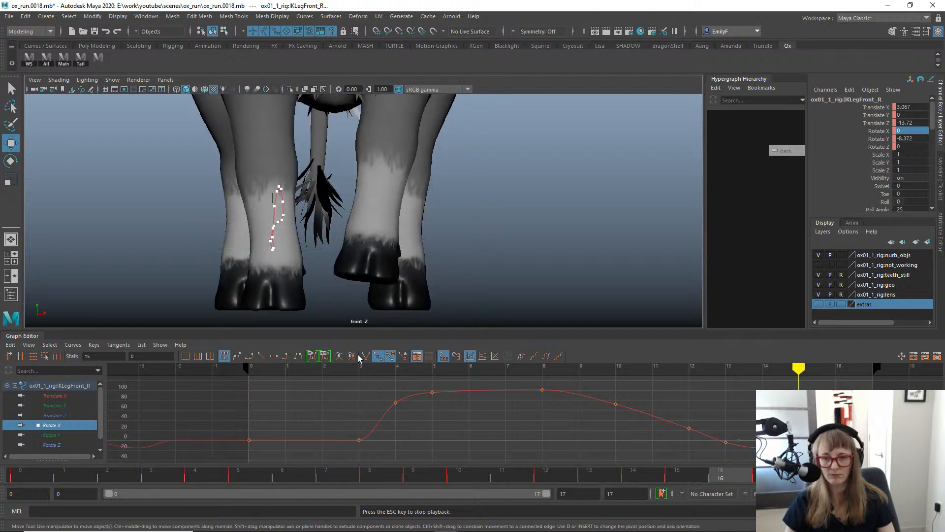
key("alt+v")
key("alt+v")
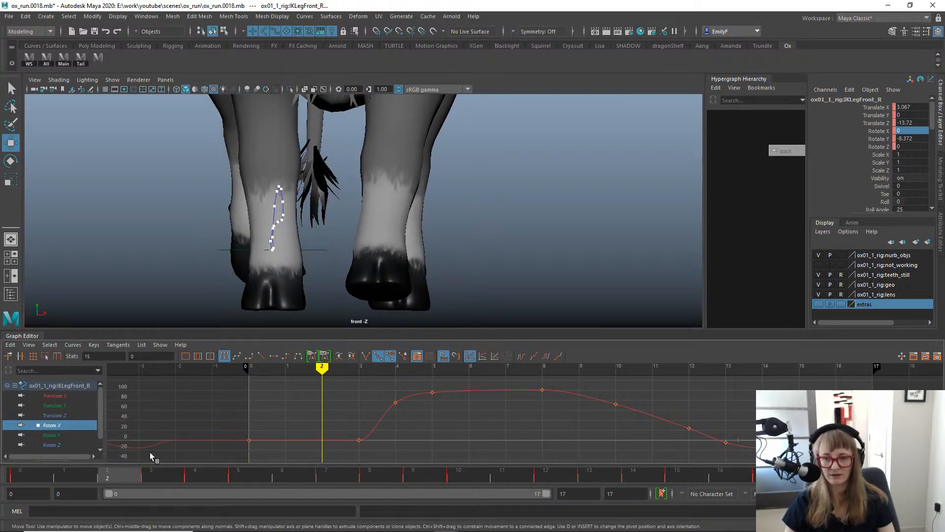
middle_click_drag(349, 255, 434, 236, "alt")
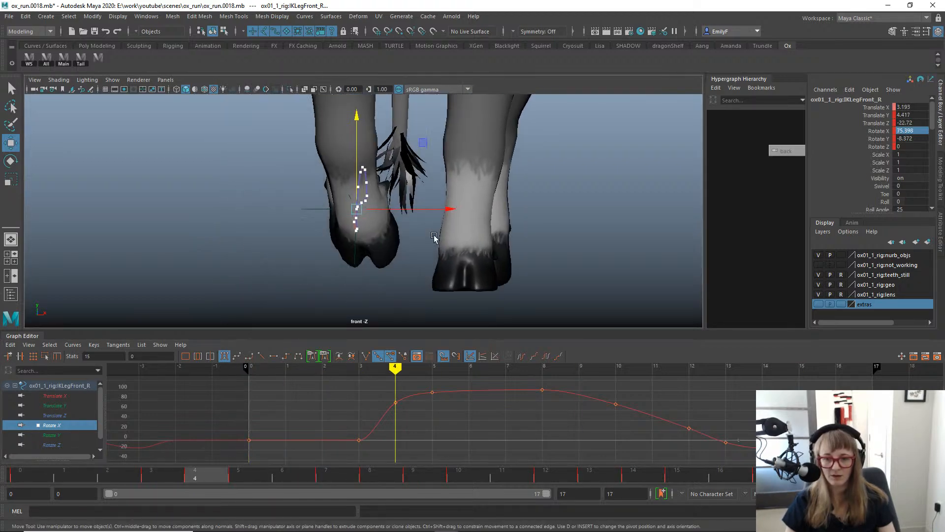
key("e")
key("q")
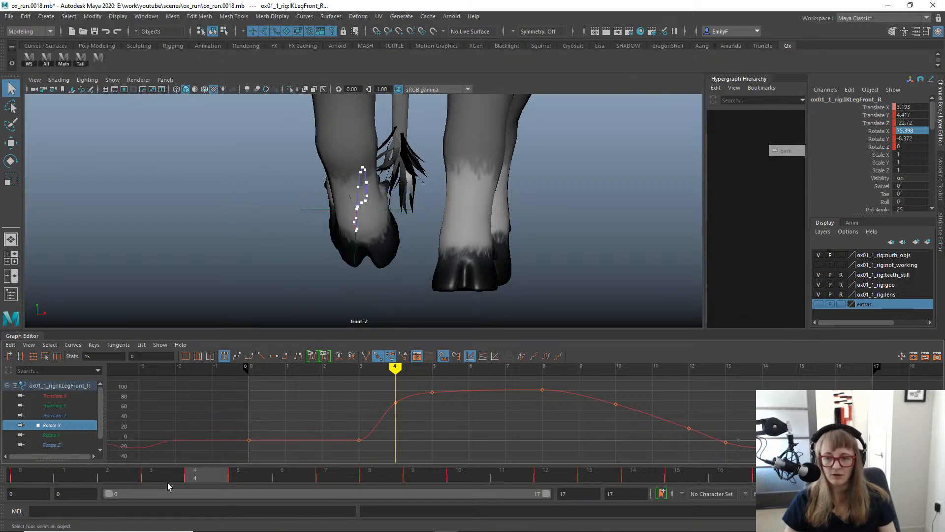
Isolate the Translate X curve of IKLegFront_R and give its key at frame 3 linear tangents.
key("w")
left_click(59, 397)
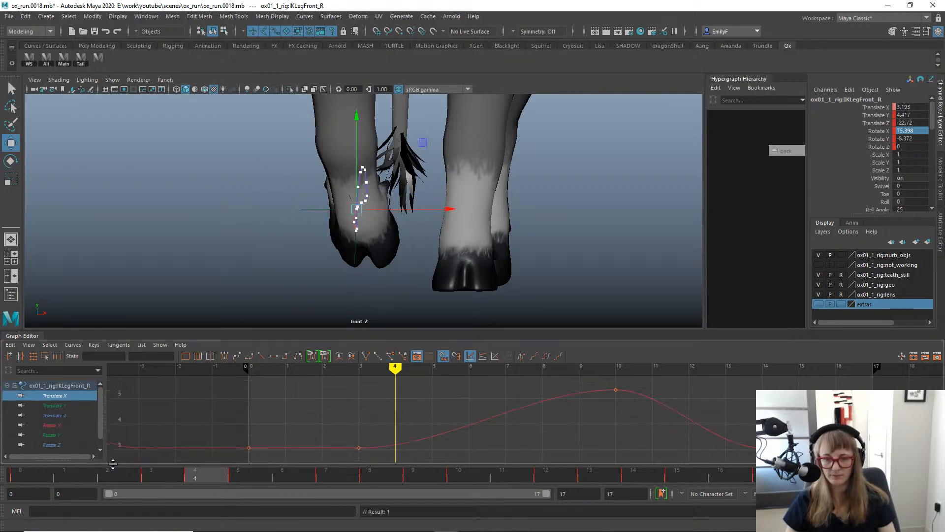
left_click_drag(114, 468, 221, 450)
key("e")
key("w")
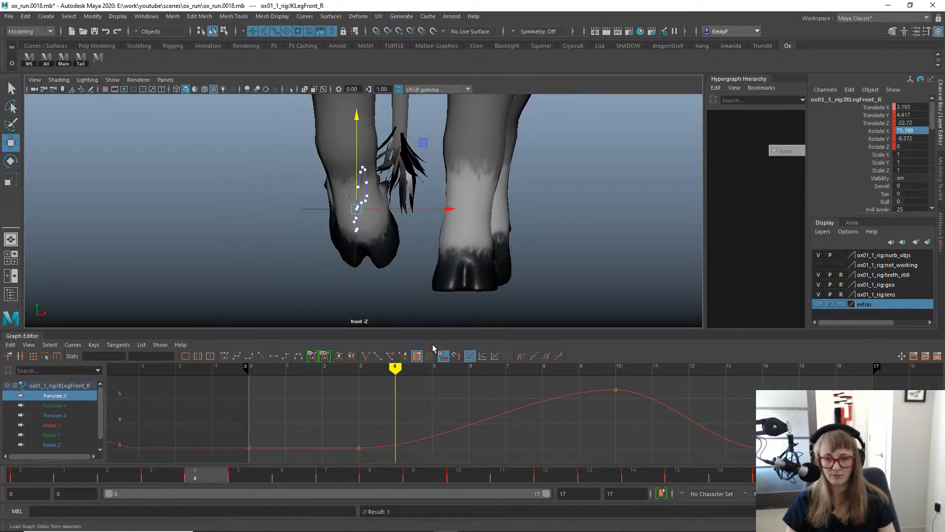
left_click_drag(314, 454, 402, 429)
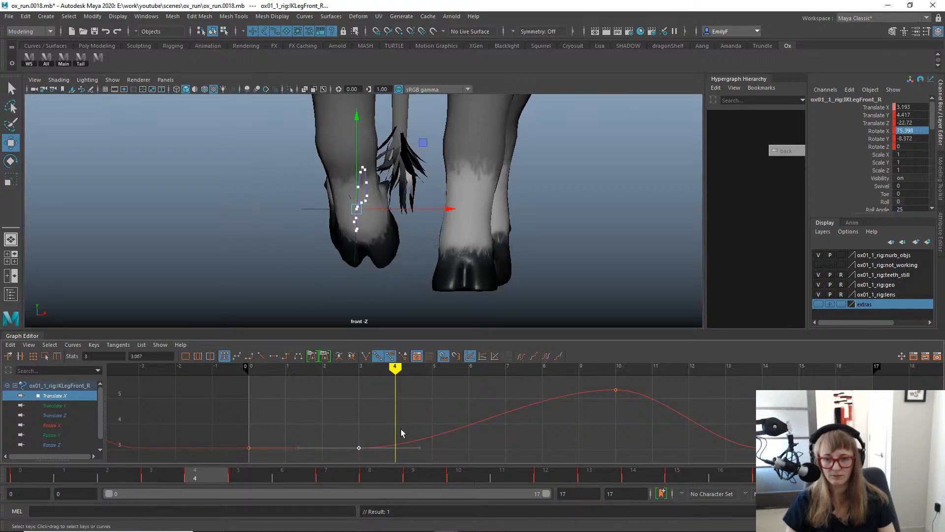
left_click(262, 353)
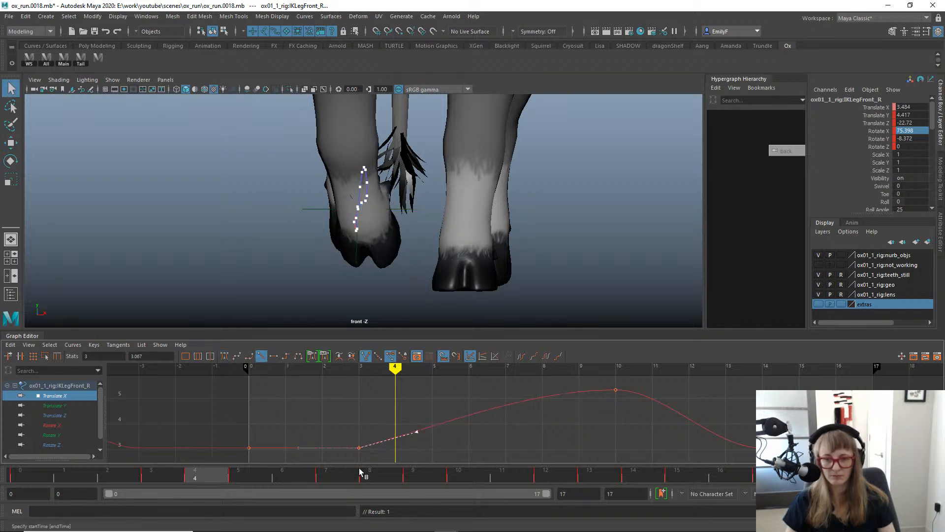
Scrub frames 3 to 5 and play the cycle from the front to examine the leg's sideways motion.
mouse_move(193, 475)
left_mouse_down()
mouse_move(72, 466)
mouse_move(146, 456)
mouse_move(259, 469)
mouse_move(52, 437)
mouse_move(185, 447)
mouse_move(156, 448)
left_mouse_up()
key("e")
key("w")
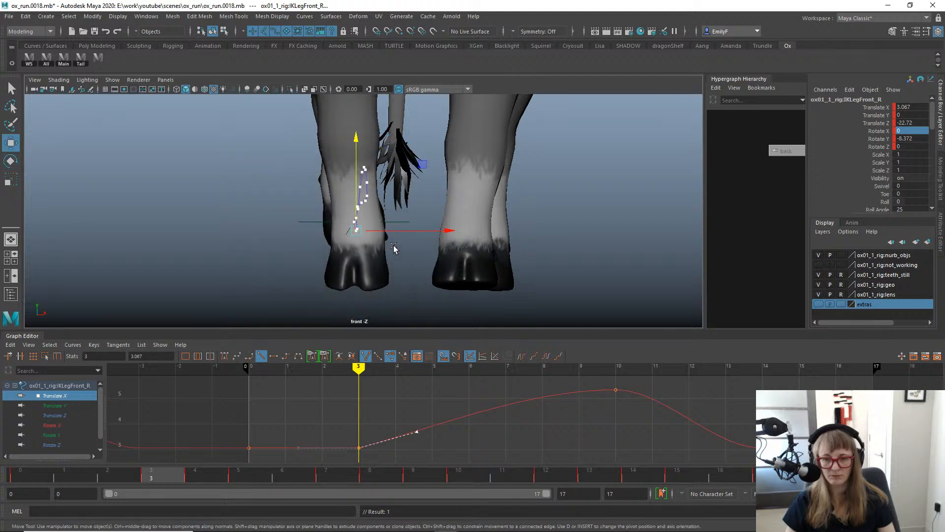
key("q")
left_click_drag(145, 479, 249, 460)
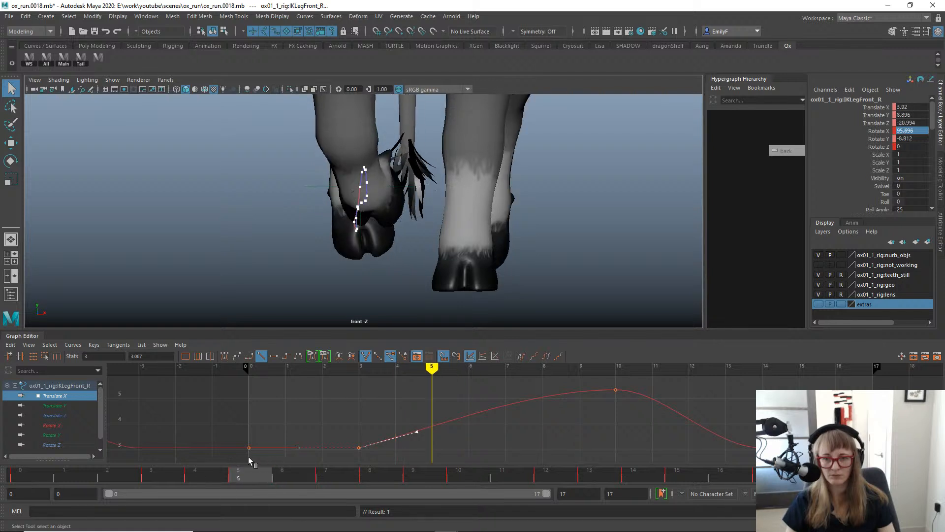
key("w")
key("alt+v")
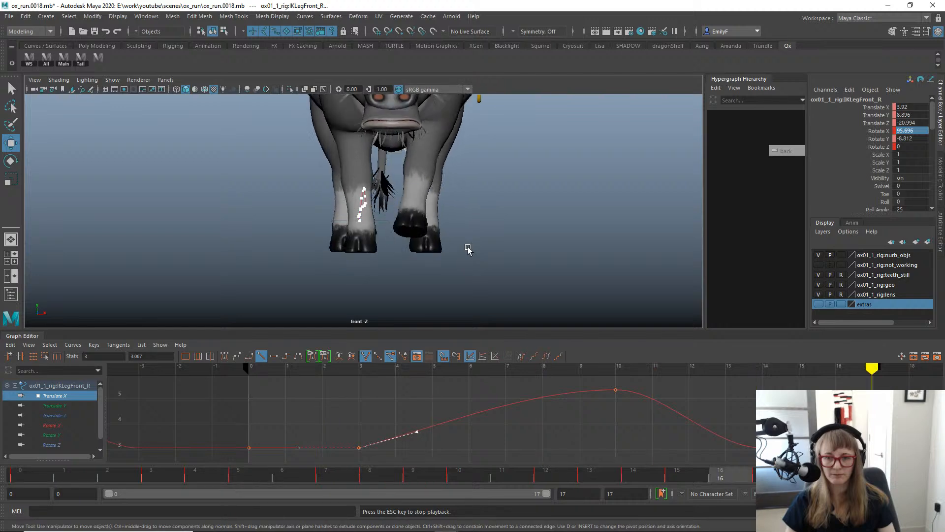
key("Escape")
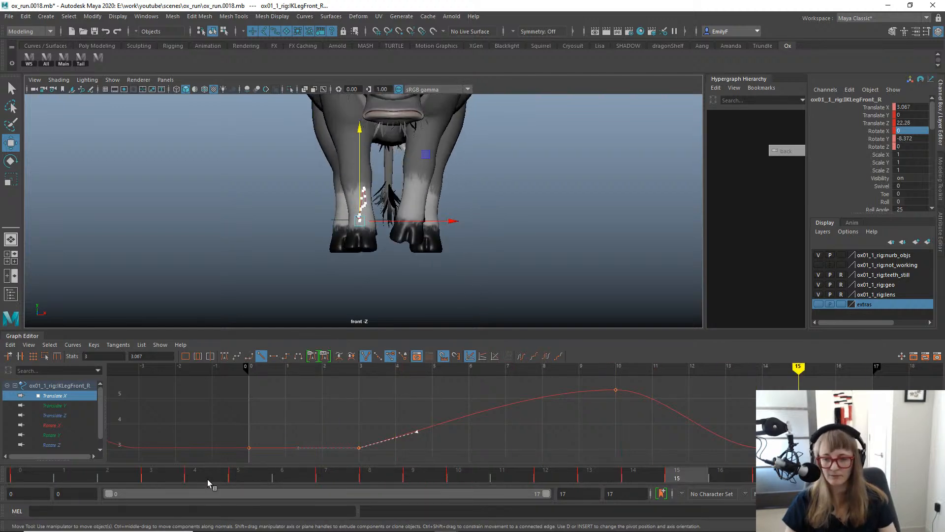
Move the peak Translate X key of IKLegFront_R from frame 10 to frame 9.
left_click_drag(208, 480, 433, 453)
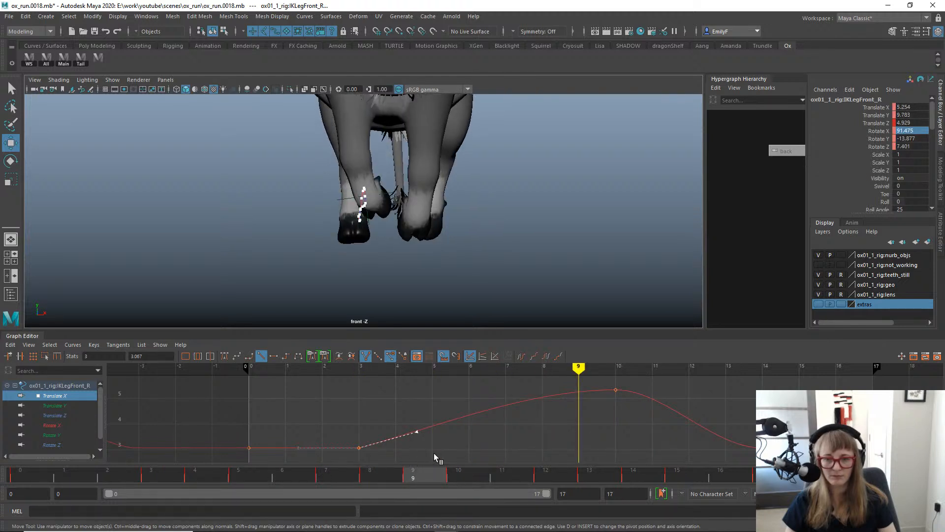
left_click(615, 389)
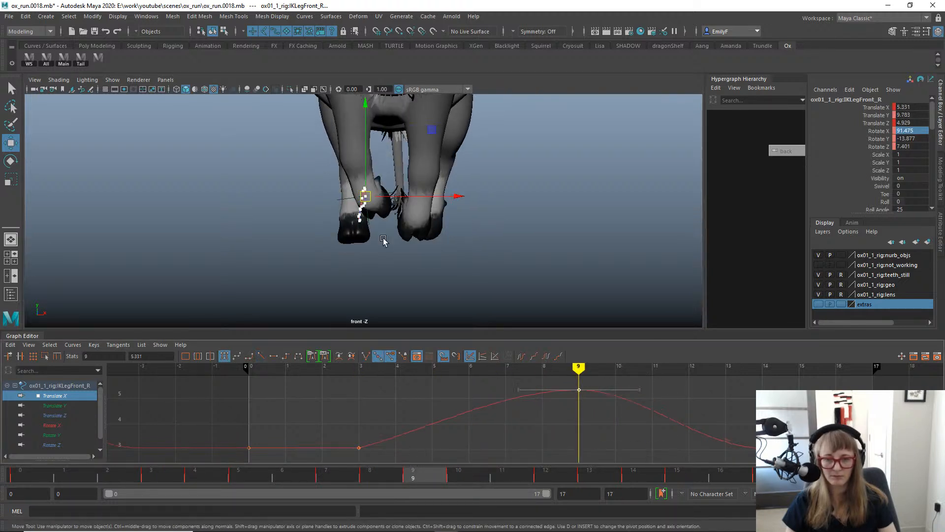
Select the right front toe roll control RollfrontToesEnd_R at frame 3 and rotate it sideways to about 3.1 in Rotate Z.
key("q")
scroll(478, 280, "up", 3)
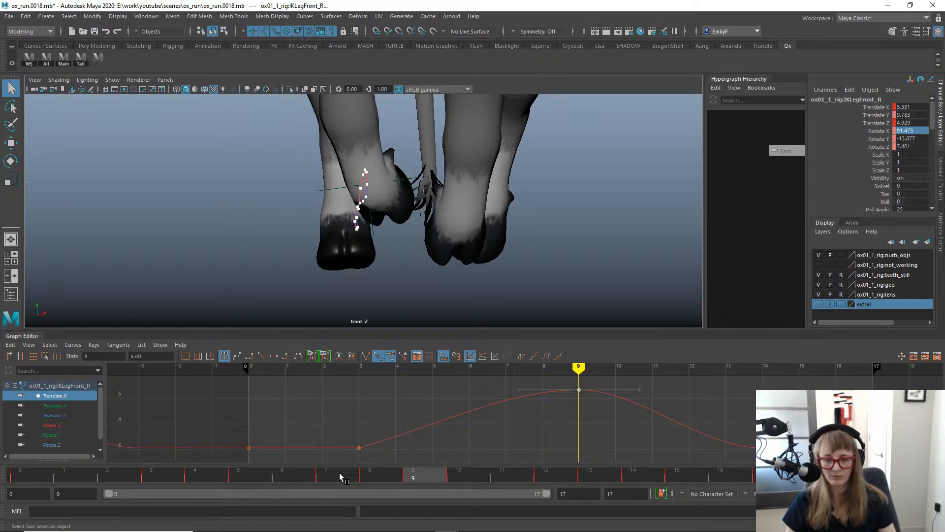
left_click_drag(339, 474, 164, 347)
scroll(543, 241, "up", 3)
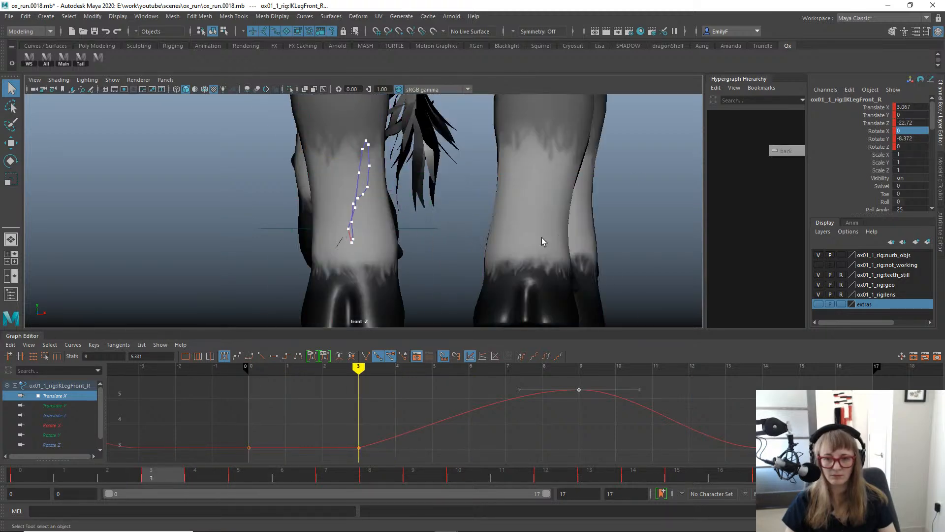
key("alt+1")
middle_click_drag(434, 272, 460, 151, "alt")
left_click(362, 225)
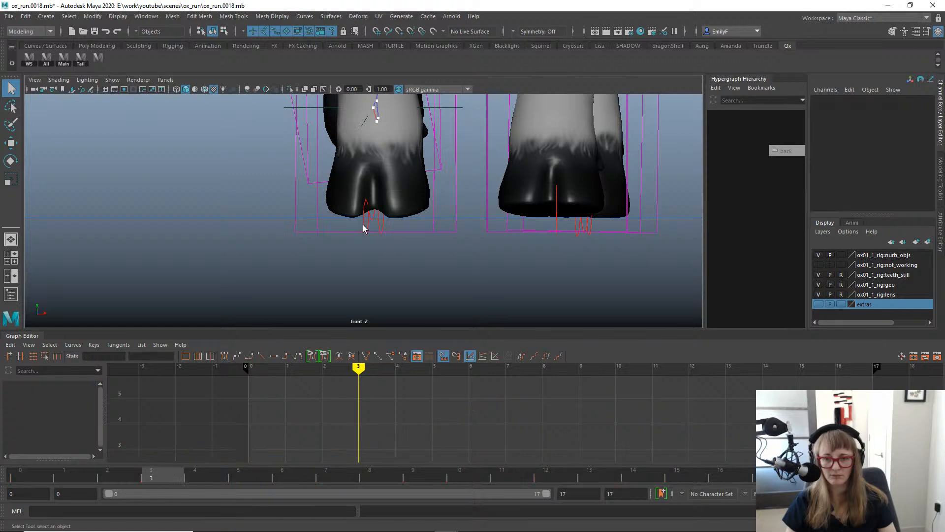
left_click(363, 224)
key("e")
middle_click_drag(628, 217, 629, 263, "alt")
scroll(629, 263, "down", 3)
middle_click_drag(365, 121, 390, 194, "alt")
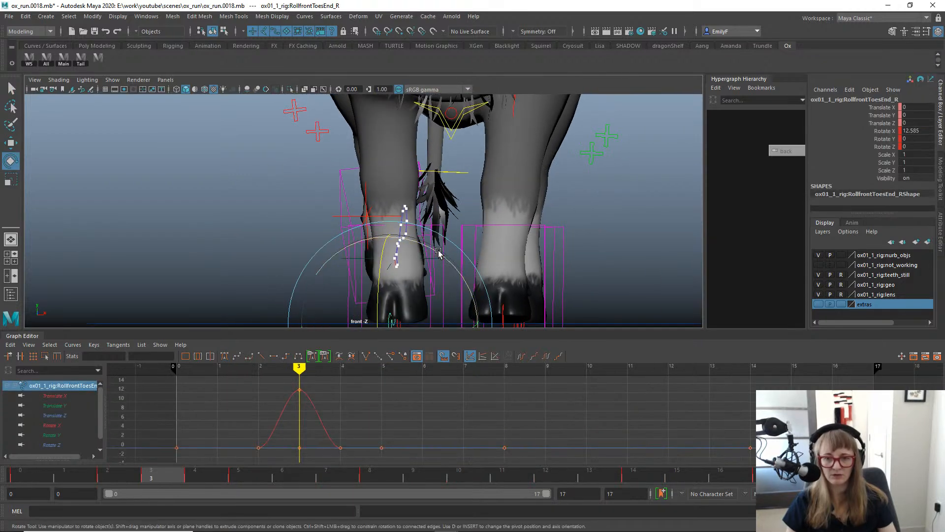
left_click_drag(432, 247, 426, 248)
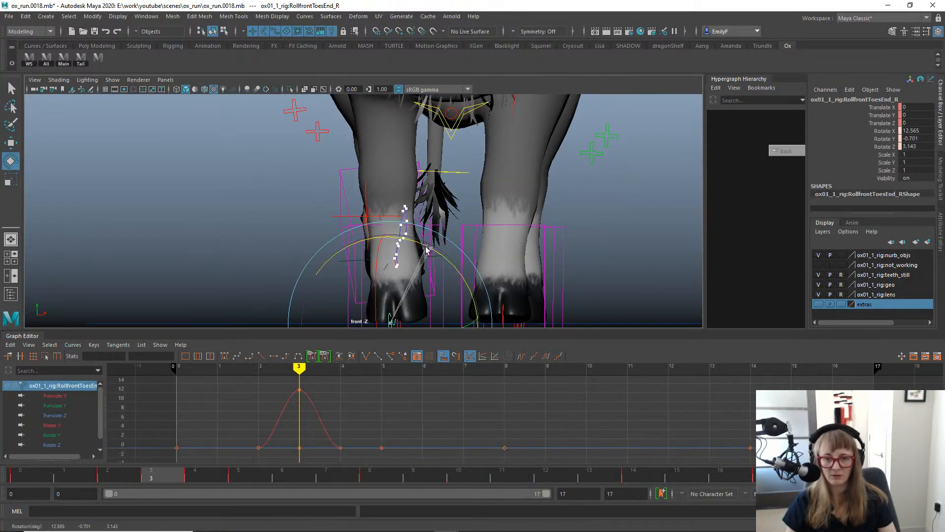
Rotate RollfrontToesEnd_R sideways to about 4.3 in Rotate Z at frame 4 and about 2.1 at frame 5.
middle_click_drag(517, 261, 550, 207, "alt")
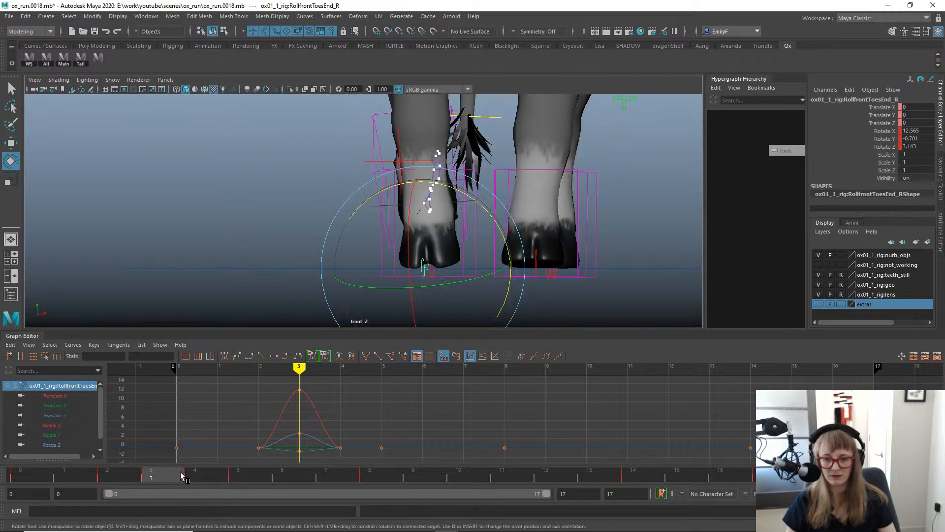
left_click_drag(182, 477, 207, 480)
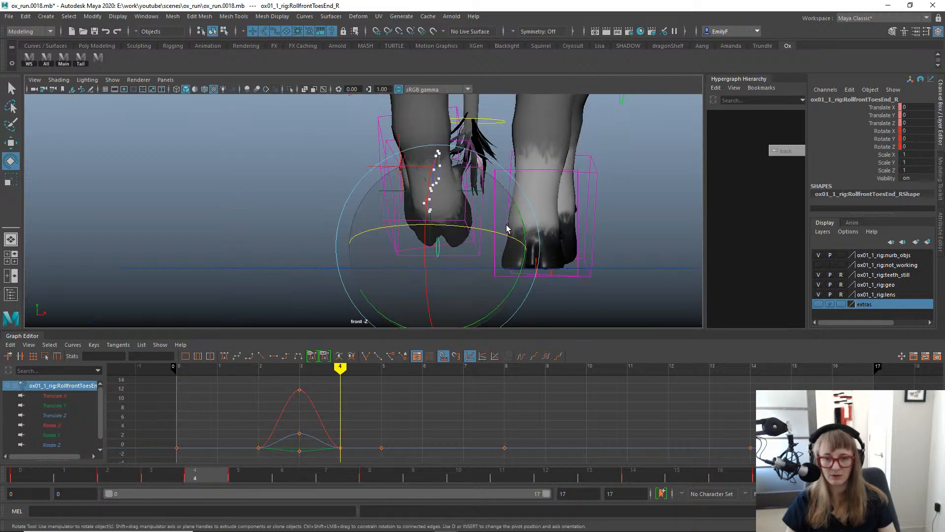
left_click_drag(484, 234, 478, 233)
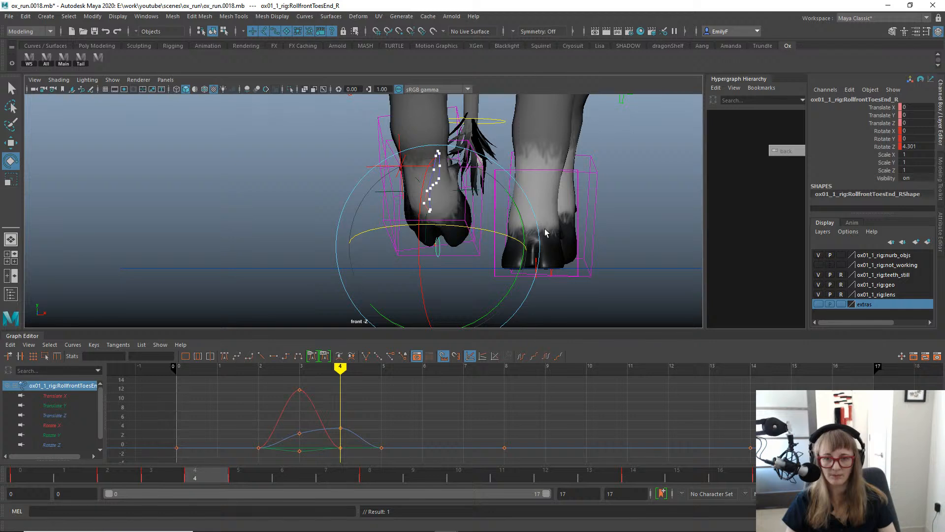
left_click(240, 478)
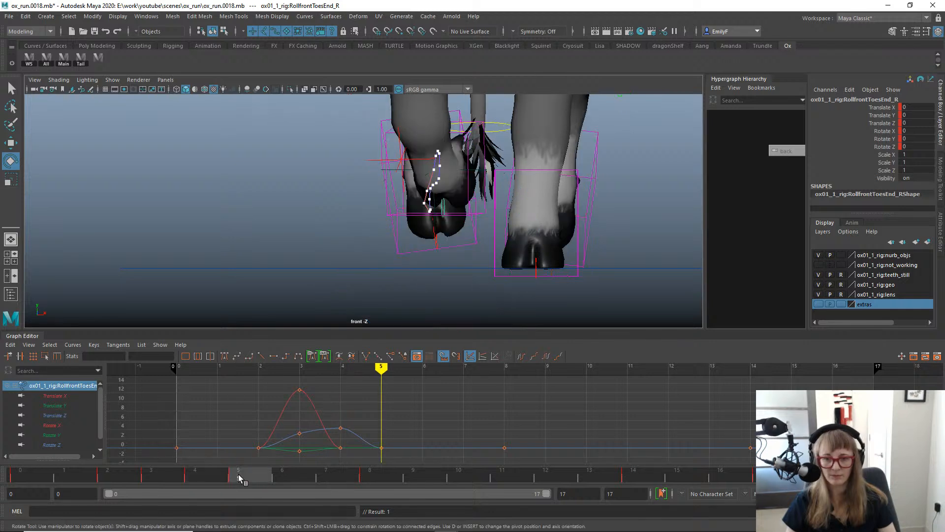
left_click_drag(485, 217, 480, 215)
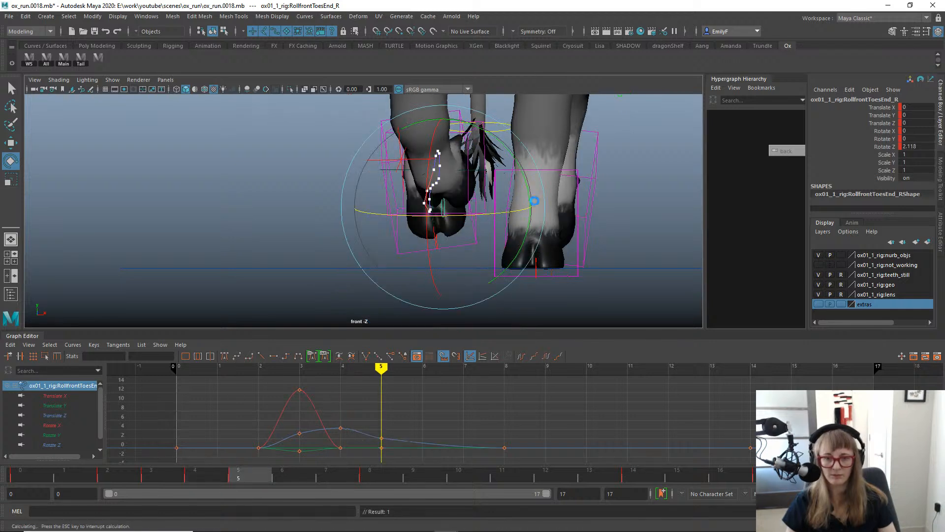
Hide the rig controls, scrub back to frame 3 and reduce RollfrontToesEnd_R's sideways rotation to about 0.3 in Rotate Z.
key("q")
right_click_drag(534, 201, 496, 185, "alt")
key("alt+1")
middle_click_drag(518, 186, 498, 218, "alt")
right_click_drag(497, 218, 449, 282, "alt")
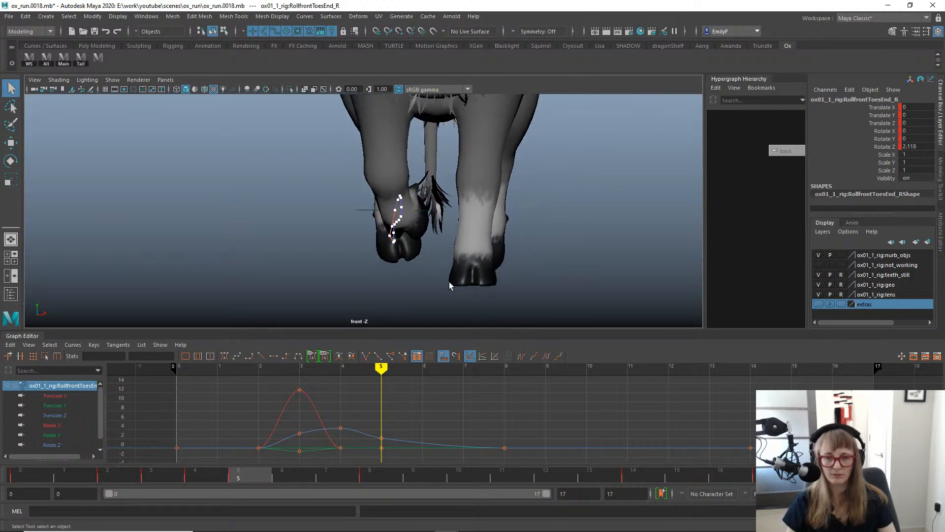
left_click_drag(182, 475, 67, 424)
mouse_move(111, 392)
left_mouse_down()
mouse_move(182, 396)
mouse_move(102, 383)
mouse_move(267, 413)
mouse_move(107, 391)
mouse_move(150, 393)
left_mouse_up()
key("e")
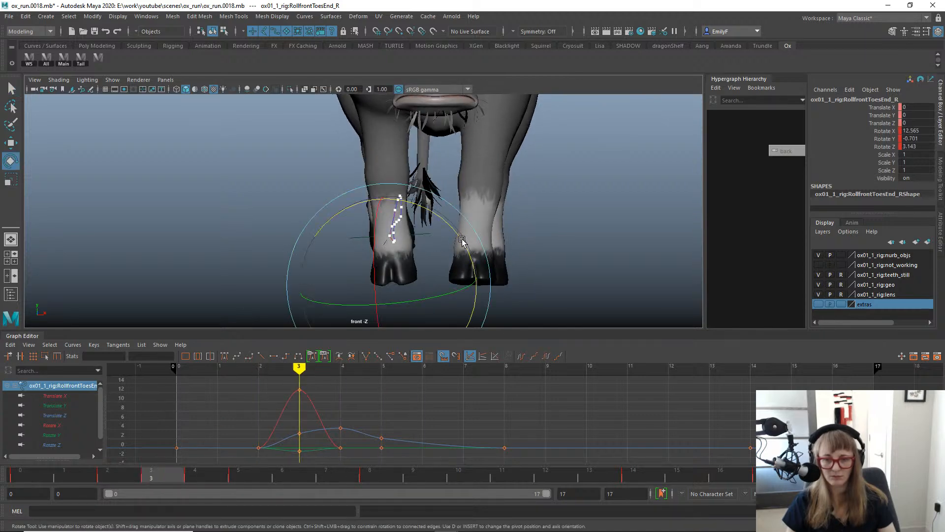
left_click_drag(462, 239, 465, 242)
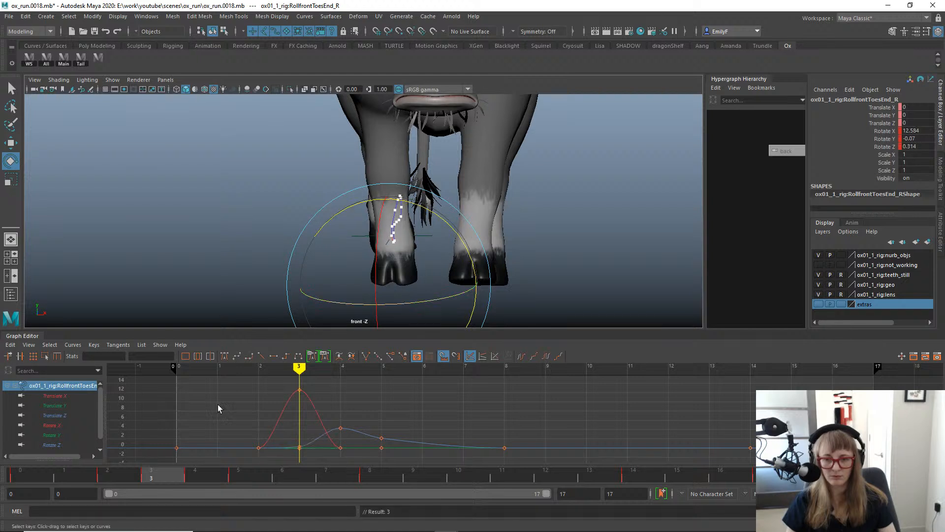
Try rotating RollfrontToesEnd_R at frame 5 to about 1.75 in Rotate Y.
left_click_drag(148, 476, 239, 473)
scroll(639, 274, "up", 3)
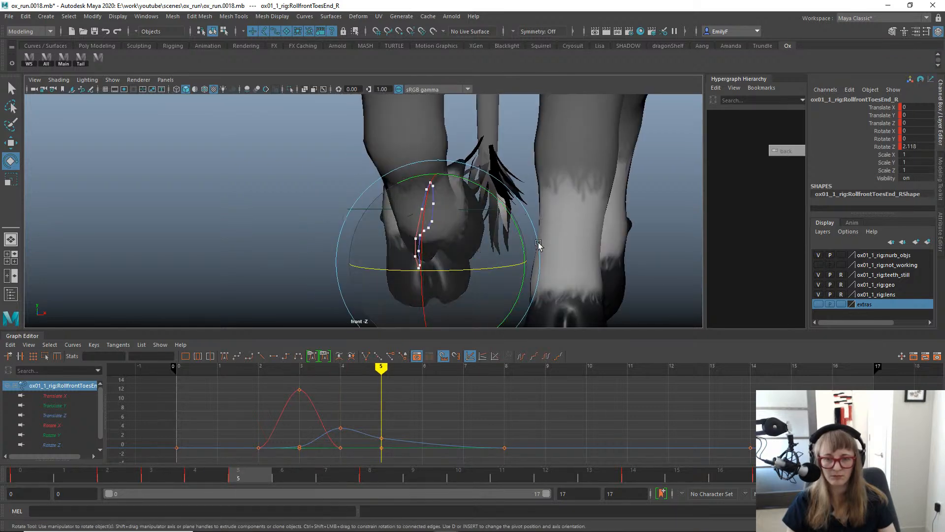
left_click_drag(512, 228, 510, 223)
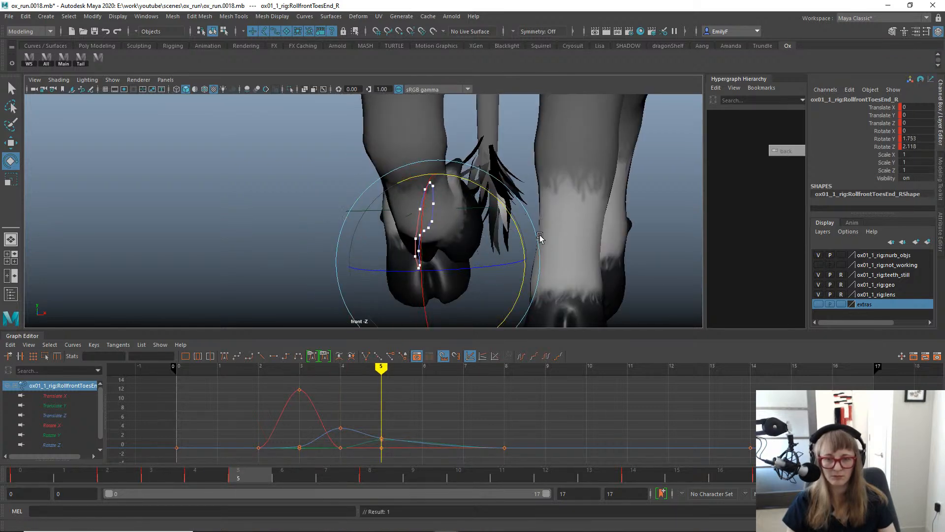
key("q")
scroll(601, 250, "down", 3)
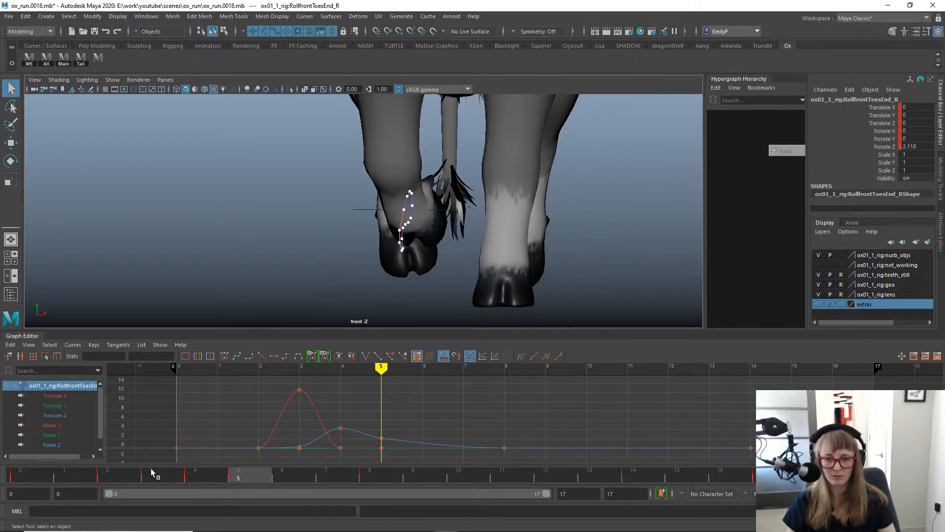
Scrub around frames 4 and 5, then rotate RollfrontToesEnd_R to about 4.2 in Rotate Z at frame 5.
left_click_drag(198, 471, 247, 462)
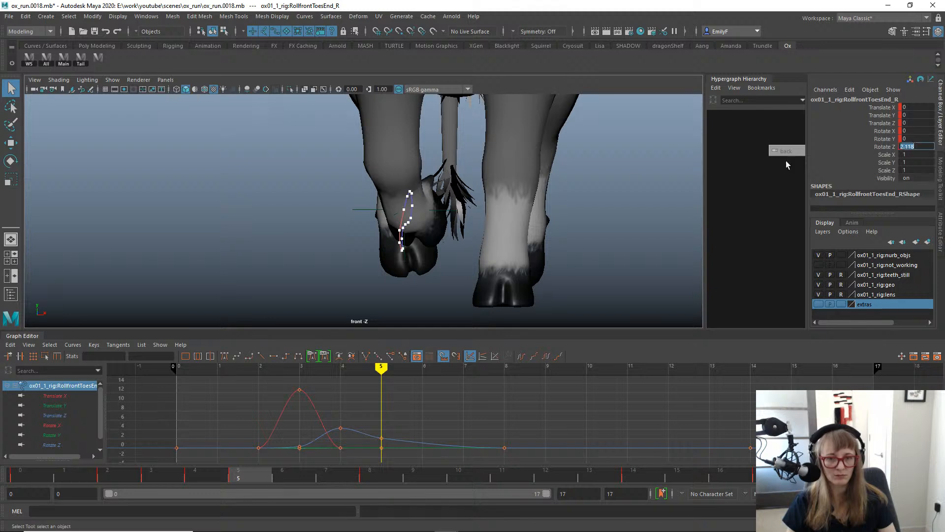
scroll(473, 175, "up", 1)
key("e")
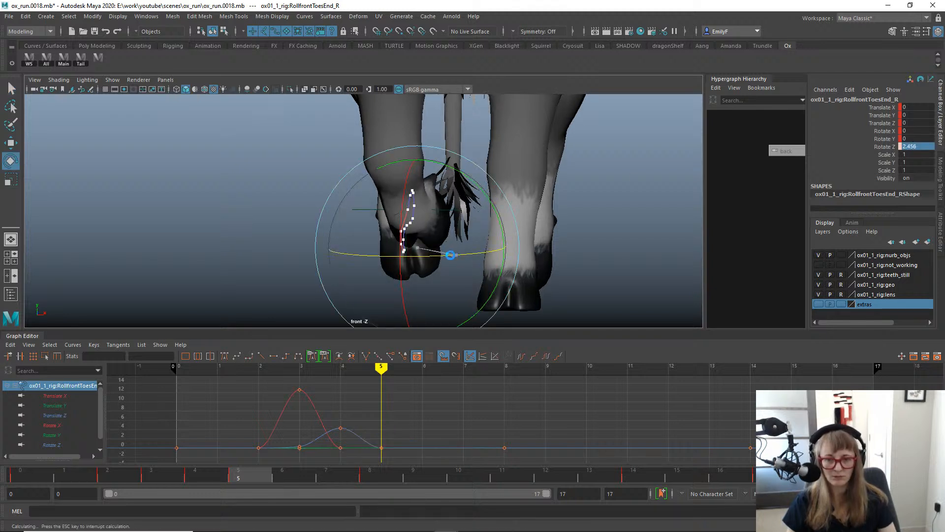
key("q")
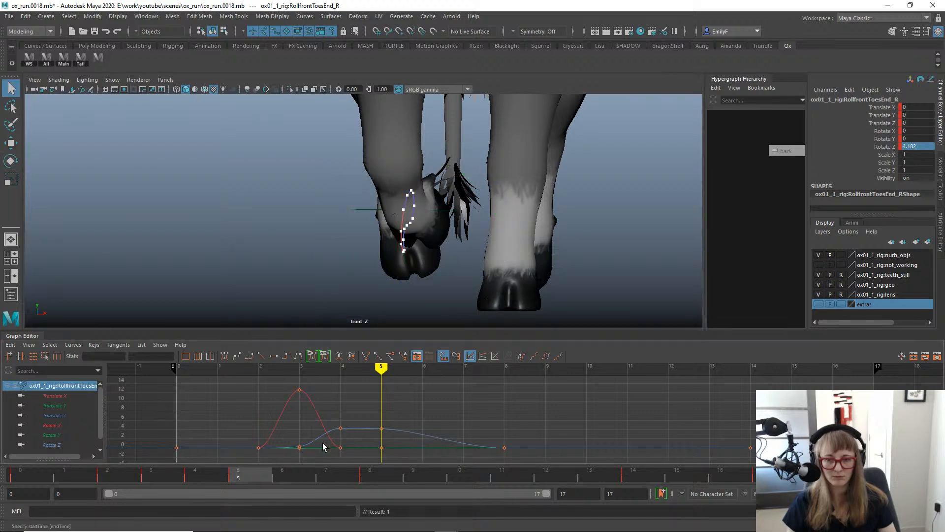
Rotate RollfrontToesEnd_R to about 4.1 in Rotate Z at frame 15 and set its Rotate Z to 0 at frame 16.
mouse_move(245, 473)
left_mouse_down()
mouse_move(135, 455)
mouse_move(246, 473)
mouse_move(370, 467)
mouse_move(281, 449)
mouse_move(655, 451)
mouse_move(64, 371)
mouse_move(335, 369)
mouse_move(628, 418)
mouse_move(768, 429)
mouse_move(590, 431)
mouse_move(709, 435)
mouse_move(655, 448)
mouse_move(676, 448)
left_mouse_up()
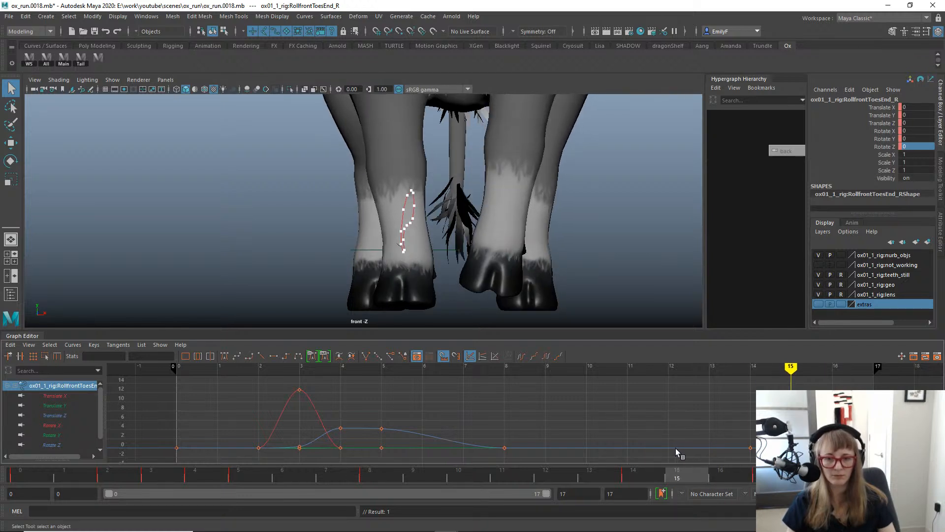
key("e")
left_click_drag(483, 264, 471, 257)
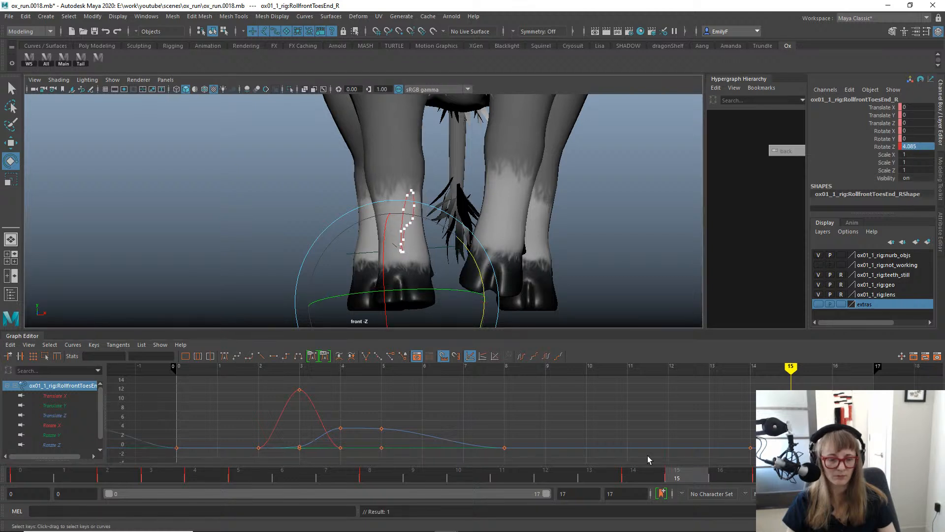
left_click(702, 479)
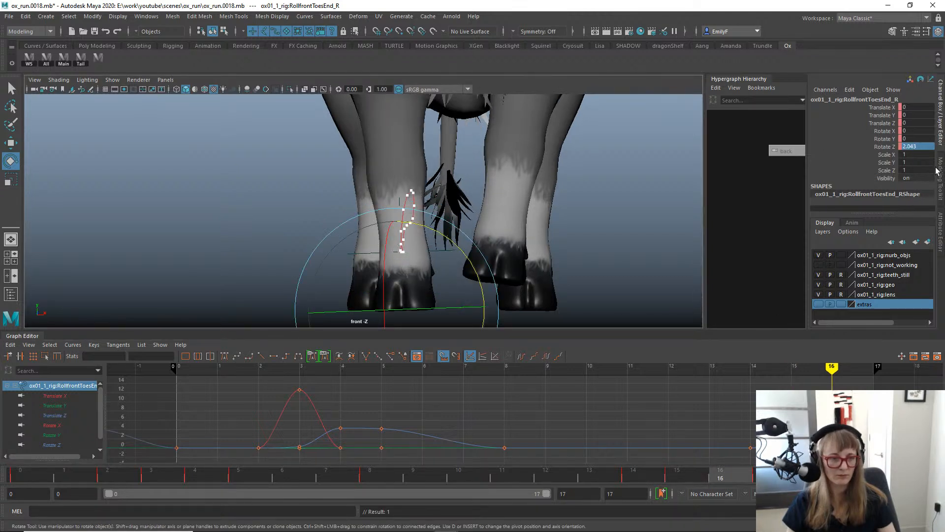
type("0")
key("Return")
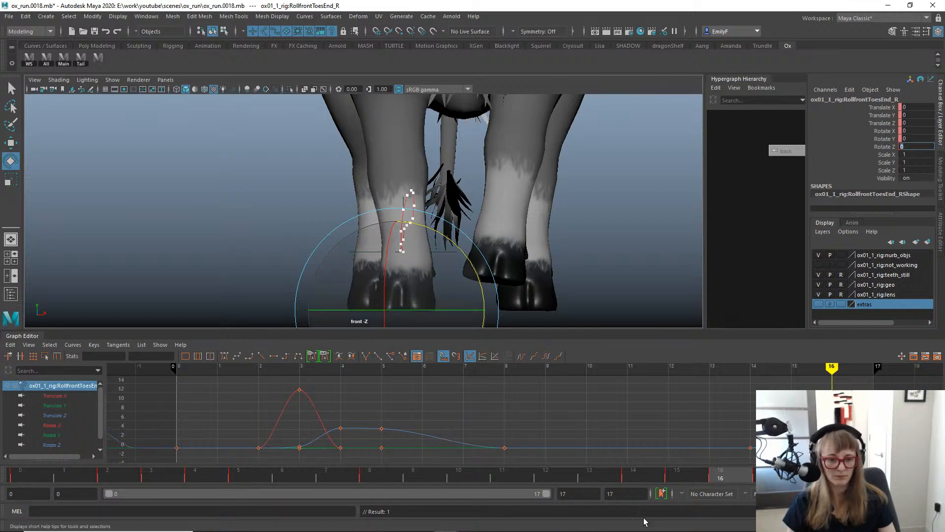
Rotate RollfrontToesEnd_R to about 3 in Rotate Z at frame 14, set it to 0 at frame 12, and play the cycle.
left_click_drag(707, 477, 653, 477)
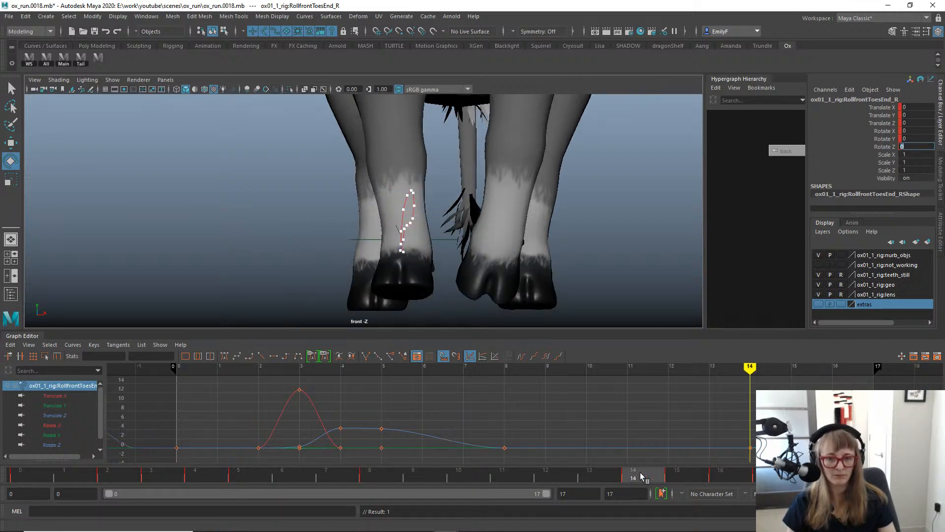
left_click_drag(477, 290, 478, 307)
left_click_drag(623, 474, 546, 474)
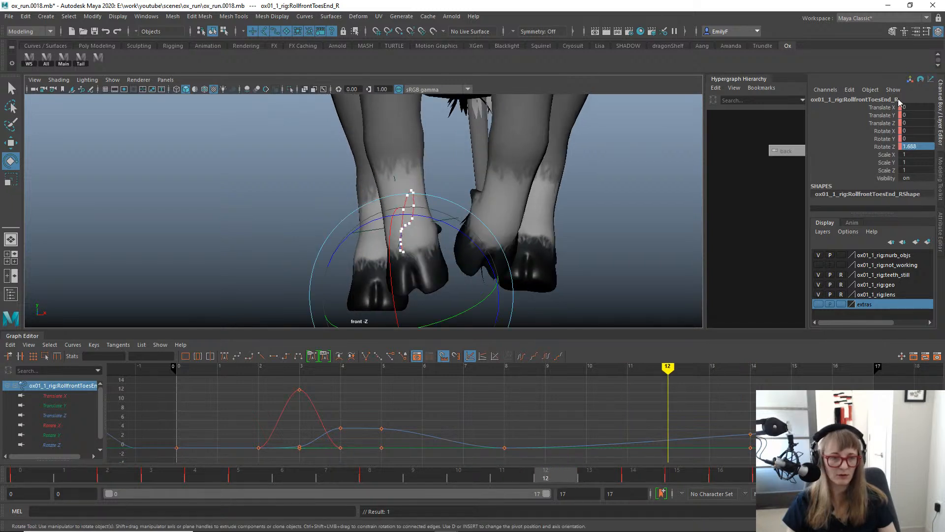
type("0")
key("Return")
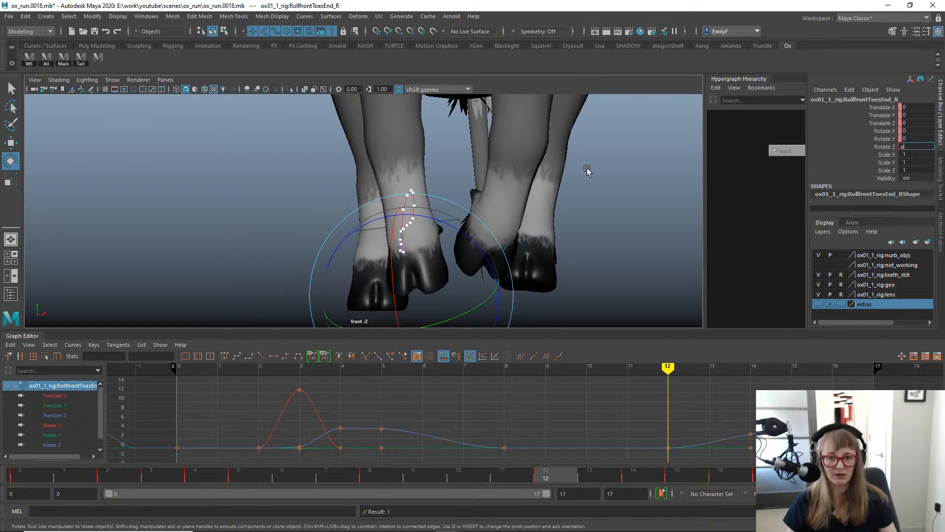
right_click_drag(587, 169, 459, 182, "alt")
key("alt+v")
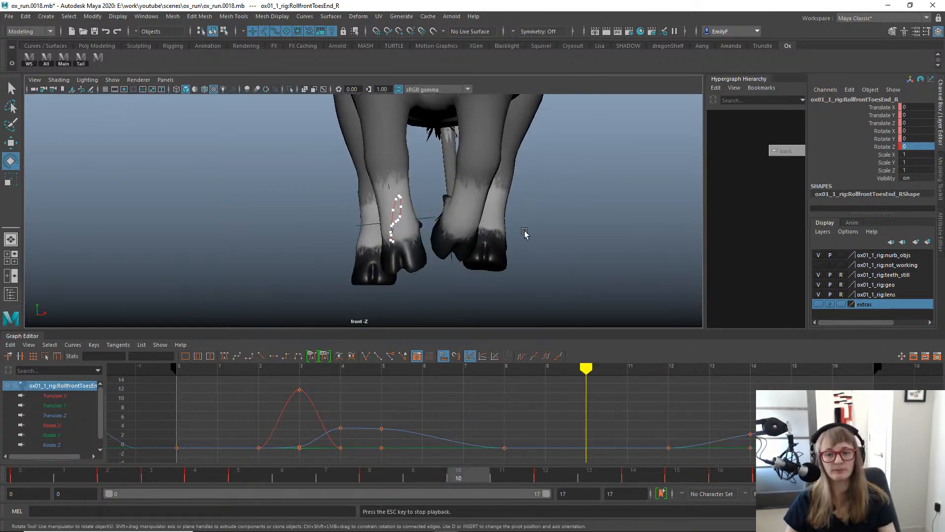
key("Escape")
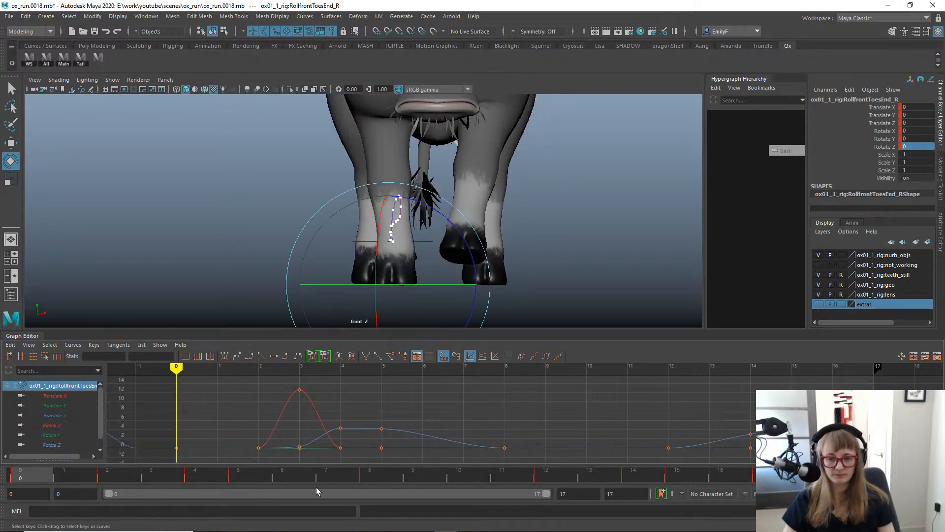
Isolate IKLegFront_R's Translate X curve and move the leg control sideways at frame 14 to about 3.8 in Translate X.
left_click_drag(325, 479, 637, 488)
key("alt+1")
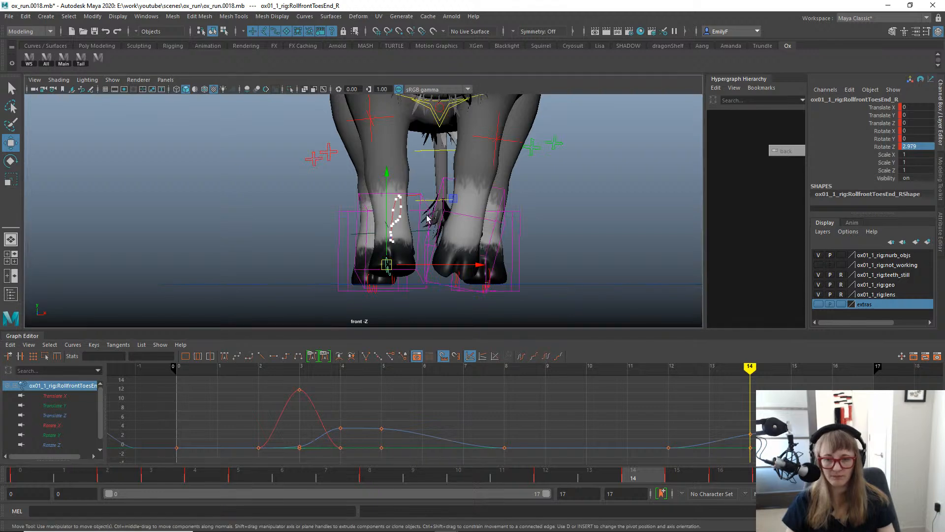
left_click(419, 197)
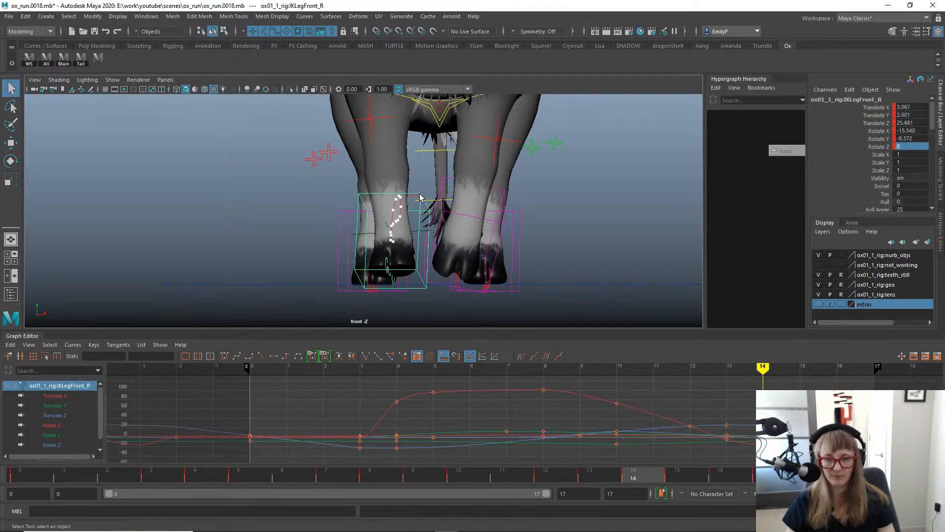
left_click(54, 396)
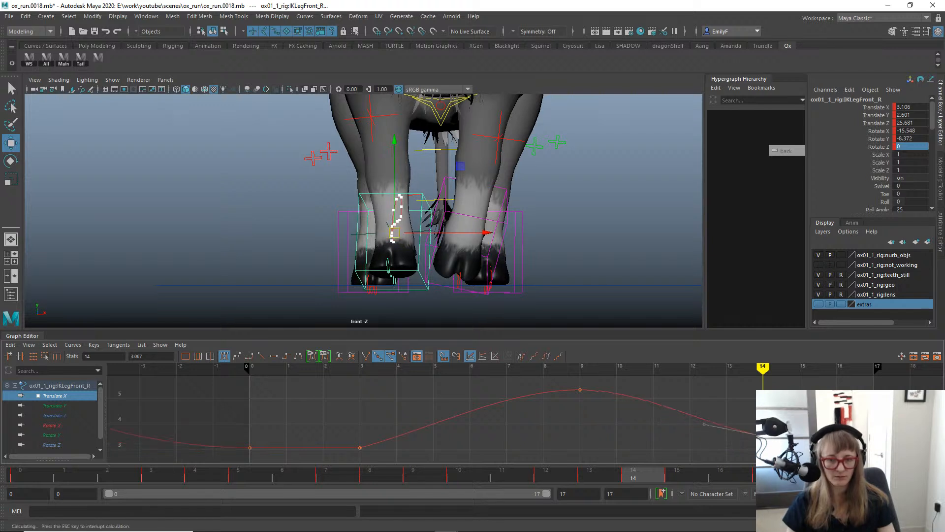
key("q")
key("alt+1")
scroll(511, 287, "up", 1)
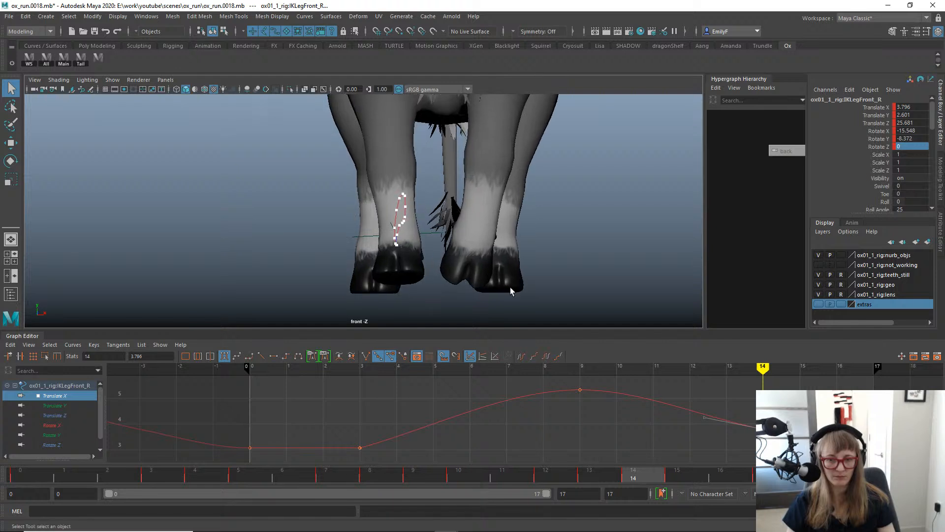
Level IKLegFront_R's Translate X curve from frame 15, steepen the frame 14 key's incoming tangent, and play the cycle.
left_click_drag(660, 481, 703, 474)
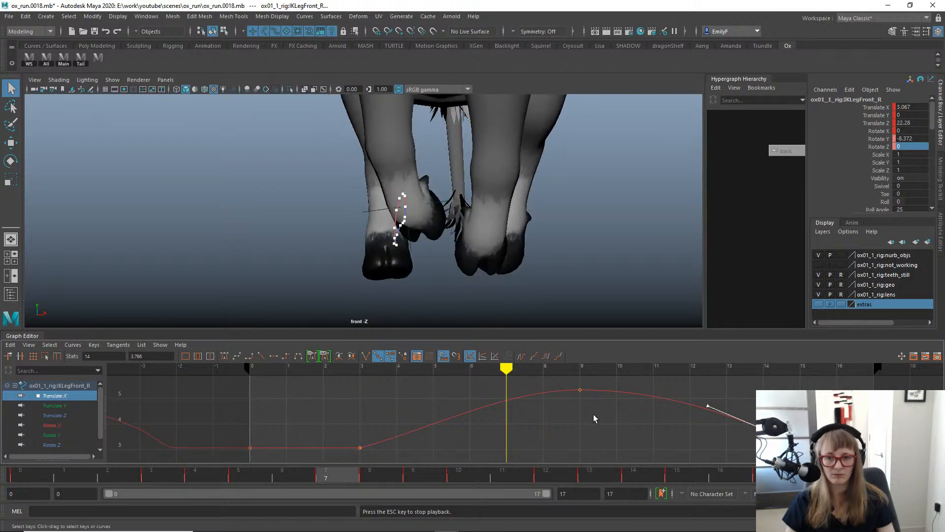
key("Escape")
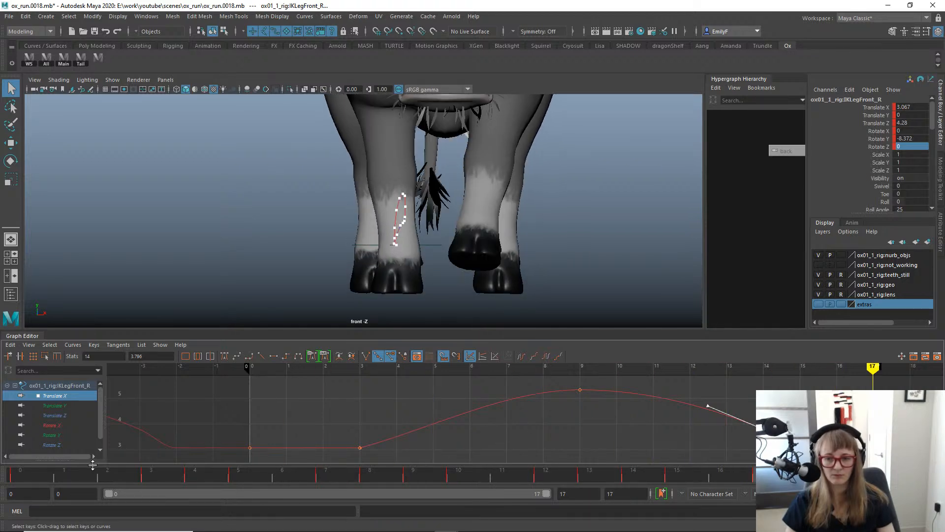
Isolate IKLegFront_R's Translate Y curve, try lowering the leg control at frame 13 to about 4.7, and undo that move.
left_click_drag(63, 474, 591, 473)
scroll(295, 205, "up", 5)
key("w")
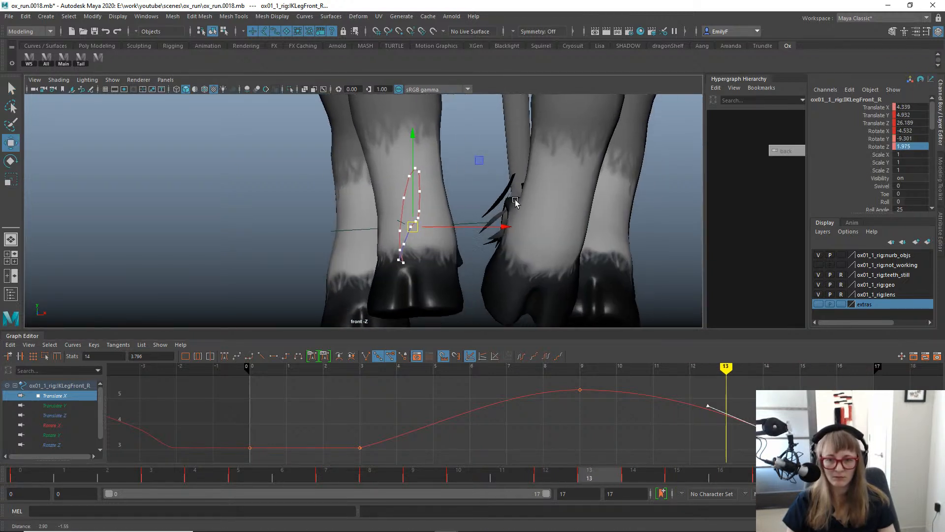
left_click(54, 405)
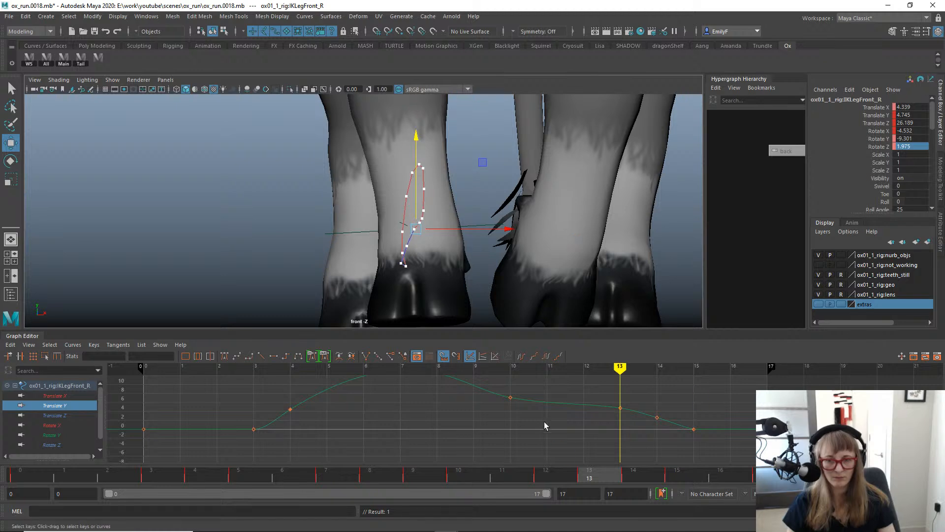
key("ctrl+z")
scroll(438, 205, "up", 1)
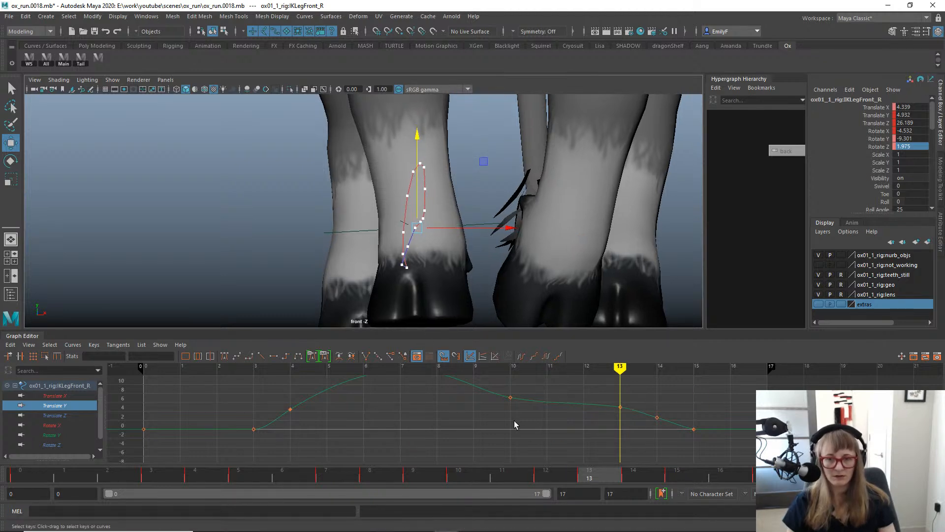
Raise IKLegFront_R at frame 10 to about 7.4 in Translate Y and lower it at frame 13 to about 4.5.
left_click_drag(541, 480, 412, 441)
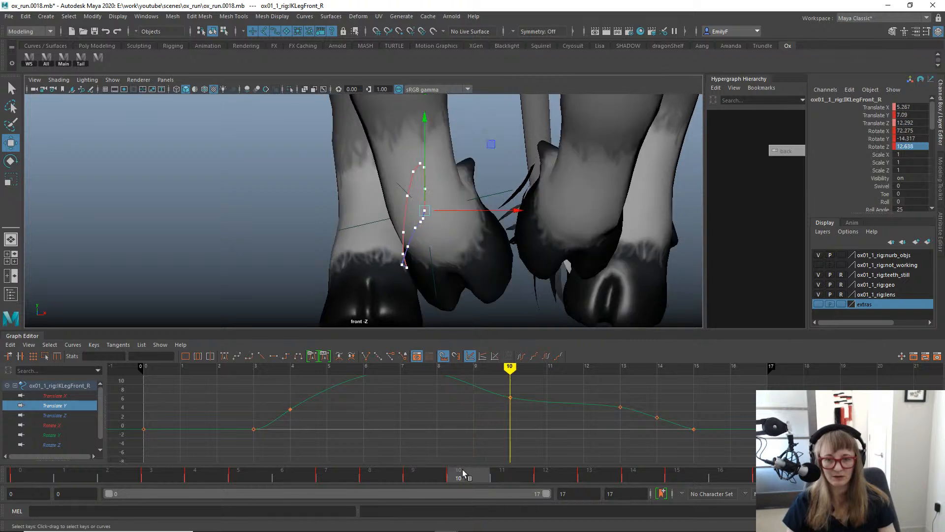
scroll(519, 266, "down", 1)
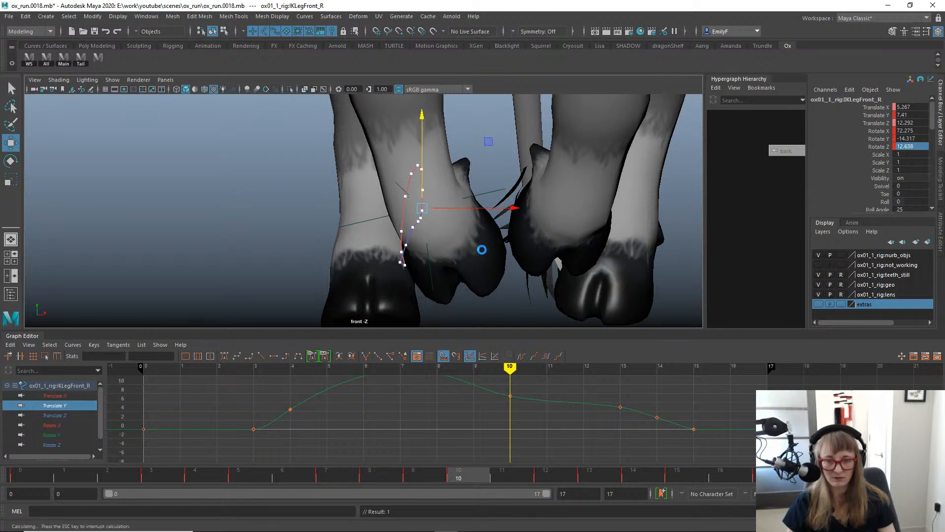
left_click_drag(458, 480, 585, 483)
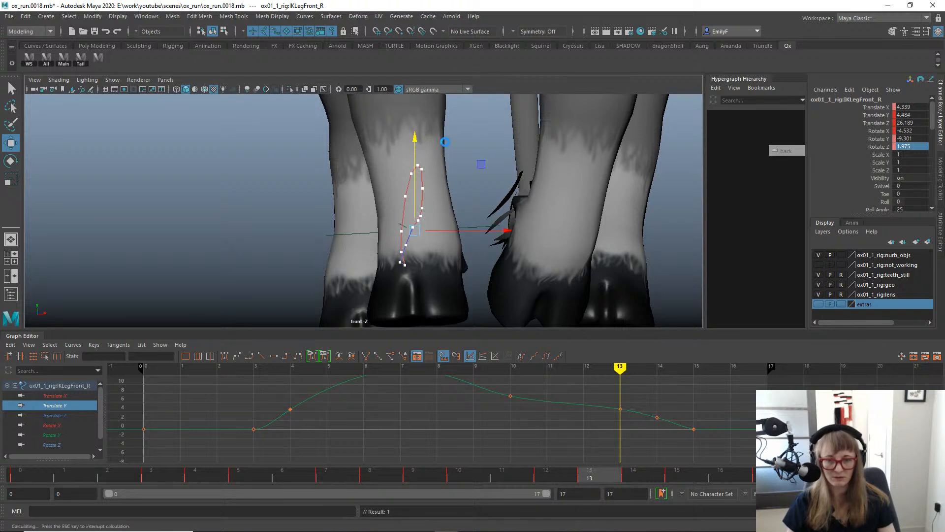
Play the run cycle from the front and the side to check the right front ankle's arc.
key("q")
key("alt+v")
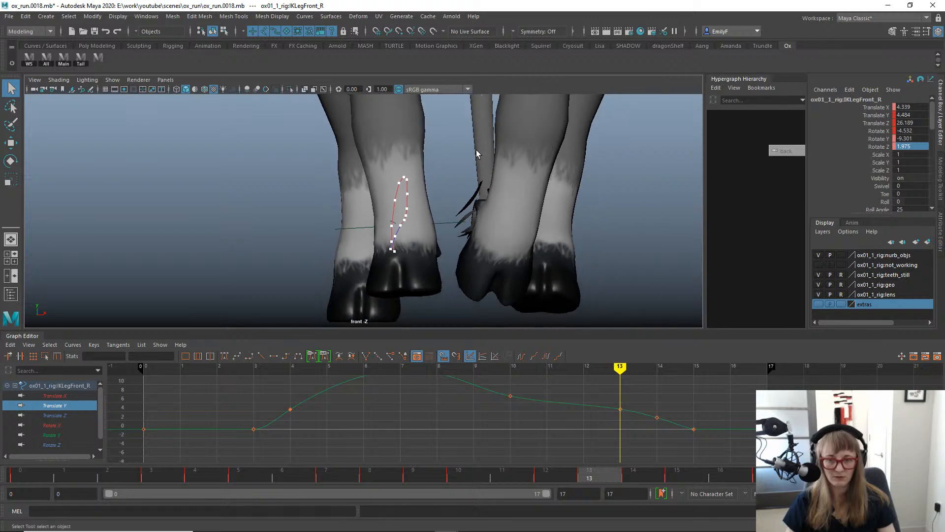
key("alt+shift+v")
key("space")
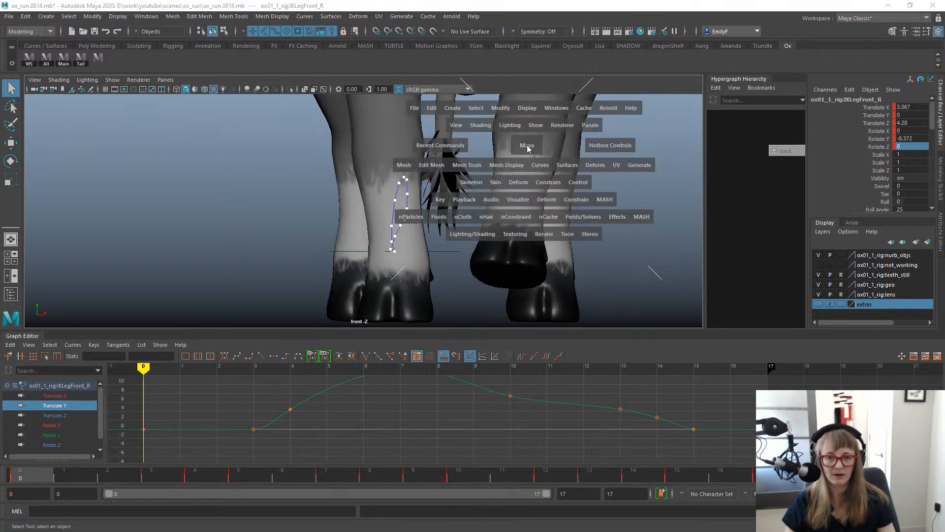
left_click_drag(527, 147, 462, 155)
key("alt+v")
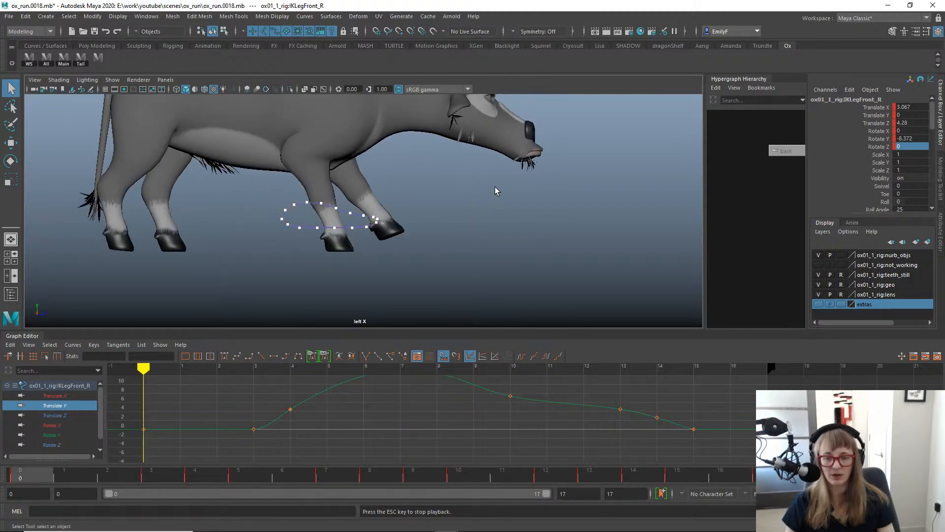
key("alt+v")
key("space")
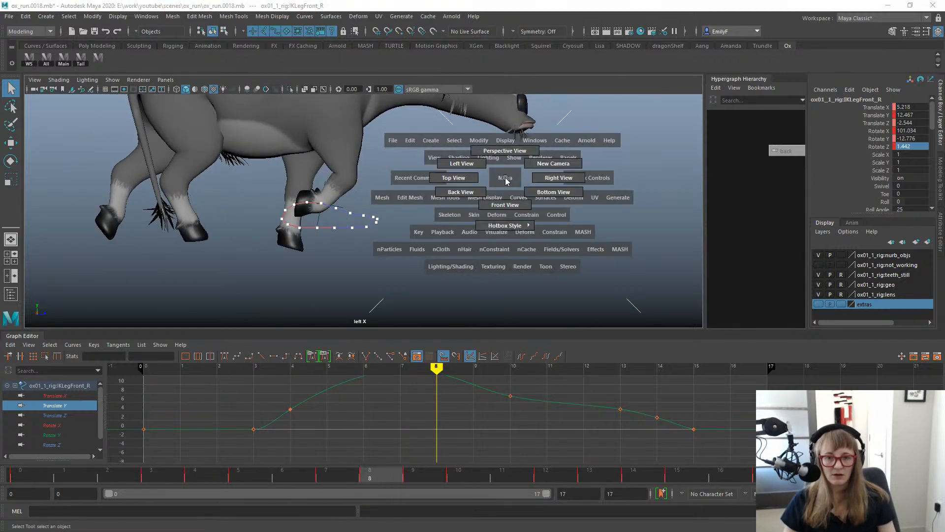
left_click(462, 192)
key("alt+v")
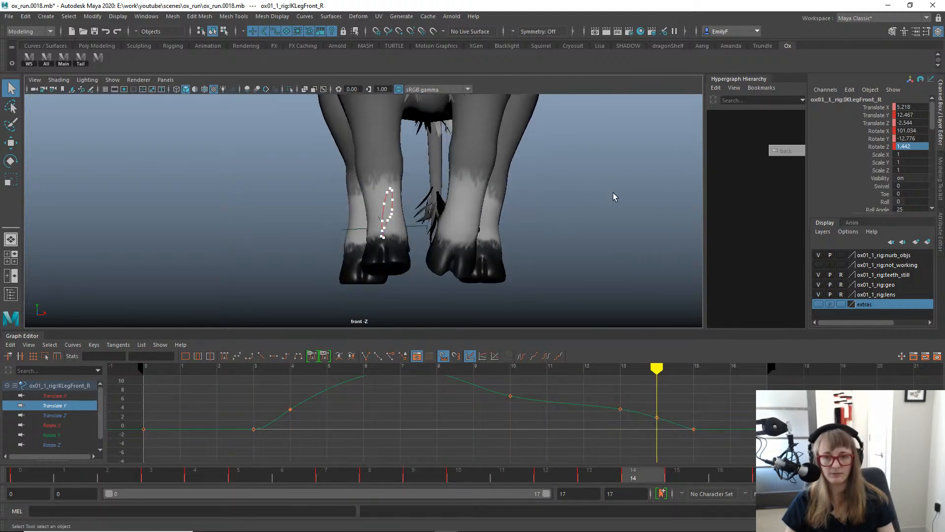
right_click_drag(613, 193, 213, 99, "alt")
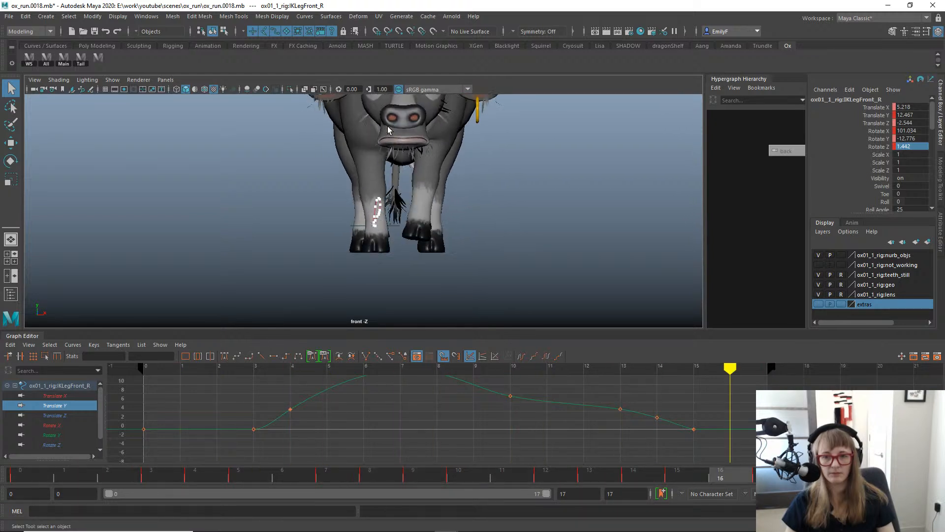
Play the cycle in the perspective view and save the scene as the new version ox_run.0019.mb.
key("space")
left_click_drag(506, 185, 510, 164)
left_click_drag(408, 172, 524, 179, "alt")
key("alt+v")
right_click_drag(524, 178, 367, 150, "alt")
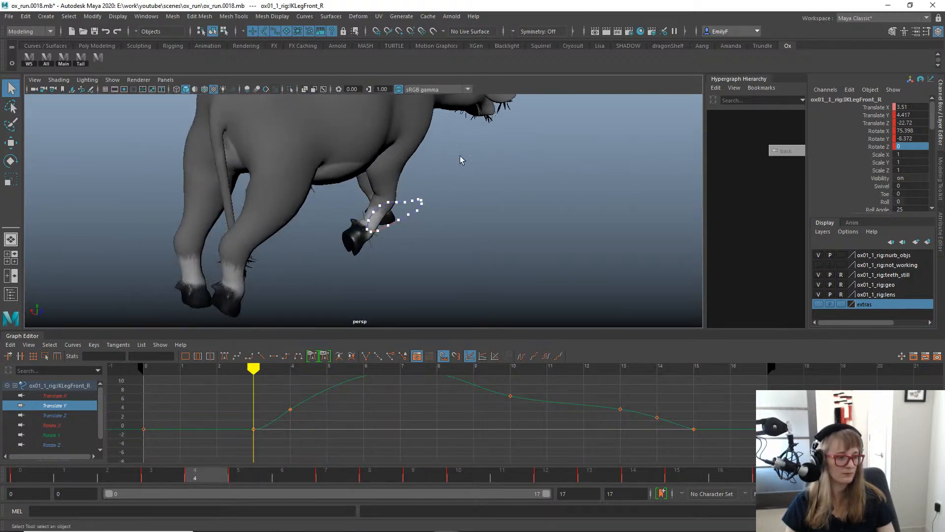
right_click_drag(460, 159, 382, 153, "alt")
left_click_drag(468, 174, 391, 140, "alt")
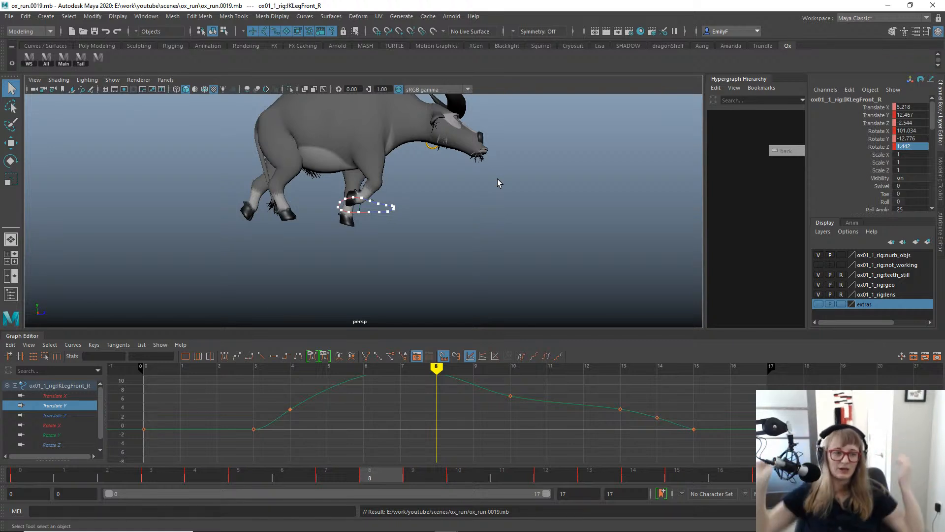
Play the cycle in perspective and examine the front leg's motion trail from the side and front.
right_click_drag(414, 217, 515, 211, "alt")
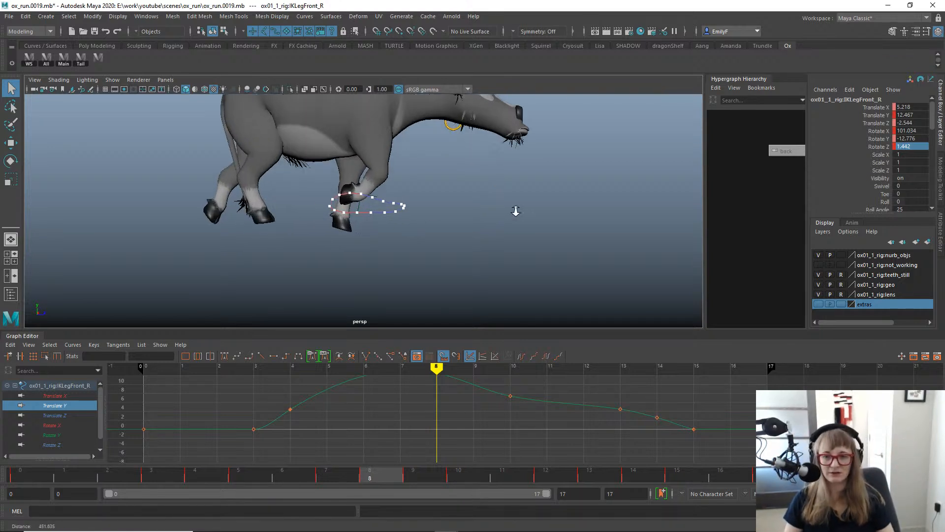
key("alt+v")
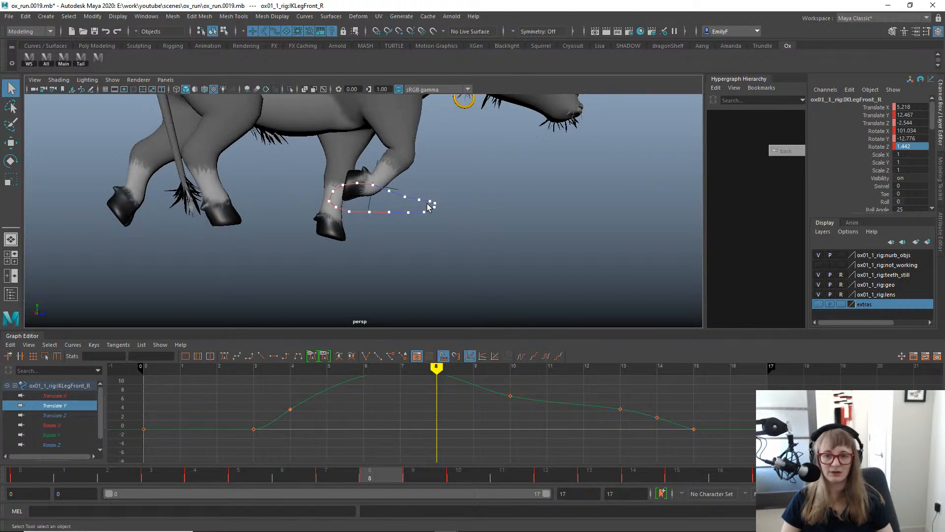
left_click_drag(464, 161, 438, 166, "alt")
right_click_drag(437, 166, 399, 207, "alt")
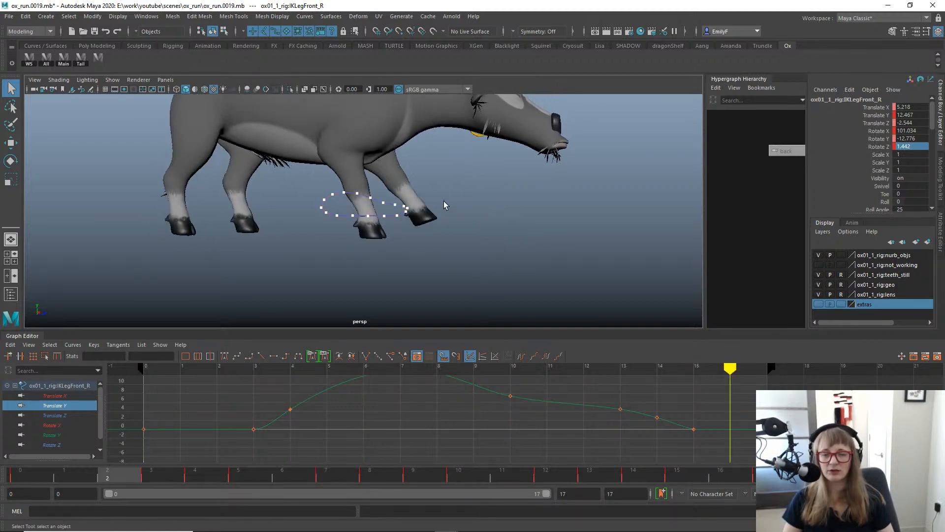
scroll(338, 164, "down", 3)
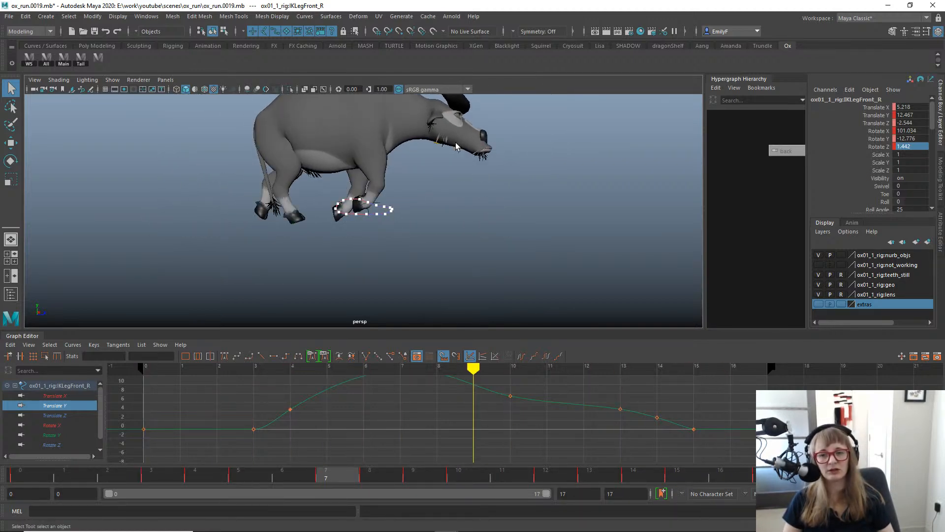
mouse_move(435, 192)
left_mouse_down("alt")
mouse_move(445, 197)
mouse_move(413, 213)
mouse_move(450, 206)
left_mouse_up("alt")
scroll(450, 201, "up", 3)
key("alt+v")
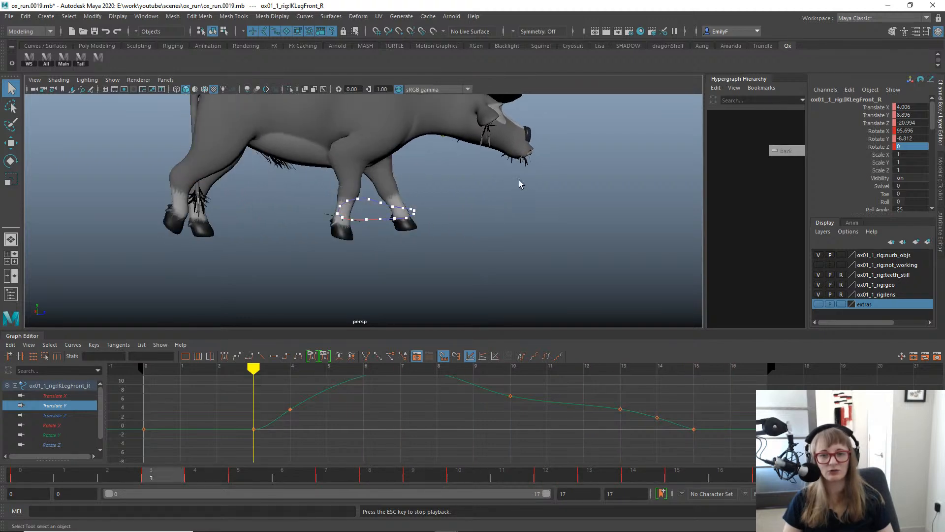
left_click_drag(472, 192, 344, 198, "alt")
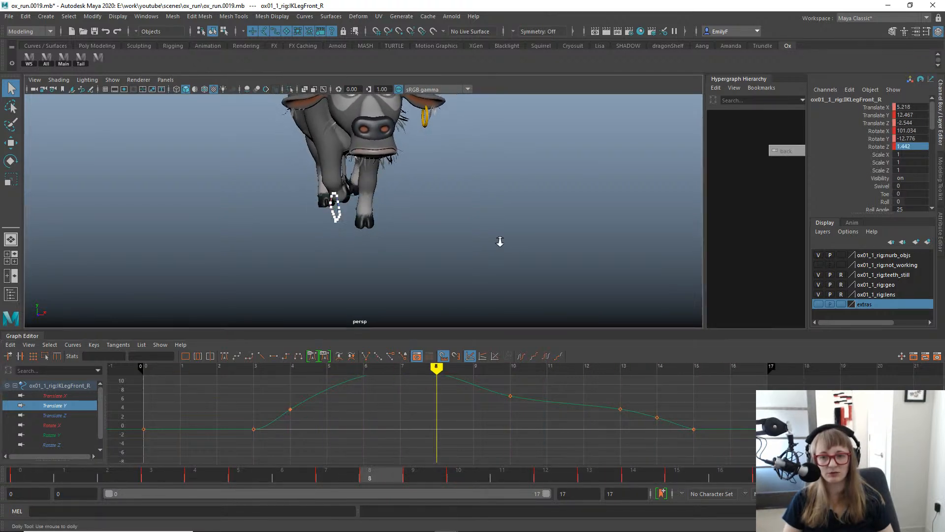
left_click_drag(500, 243, 477, 211, "alt")
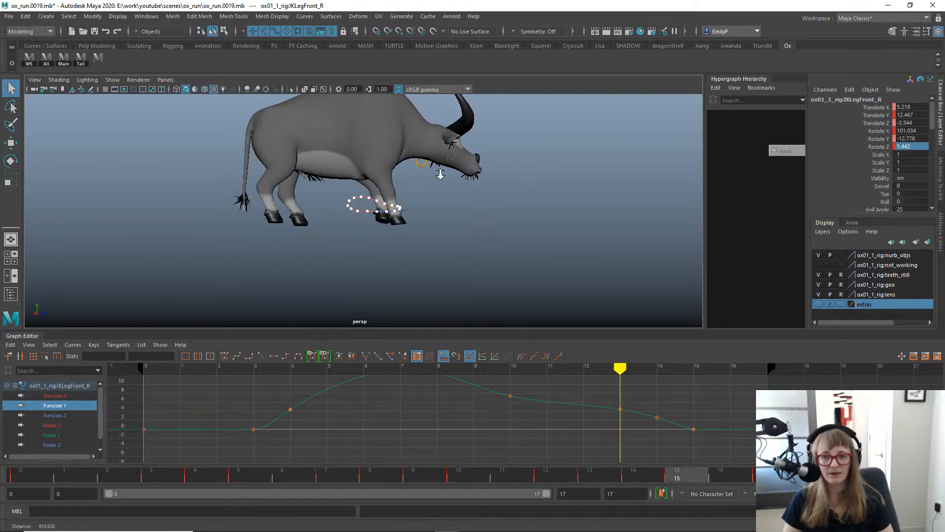
left_click_drag(439, 175, 303, 194, "alt")
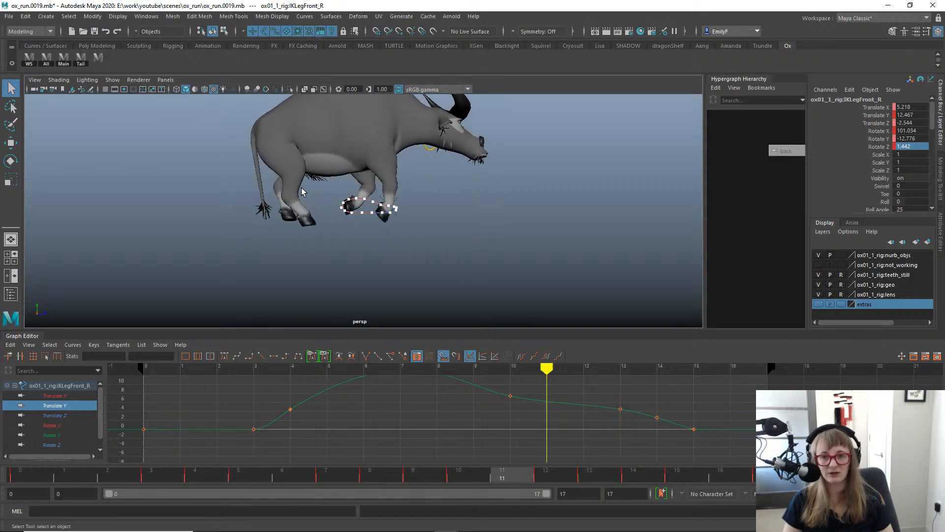
key("alt+v")
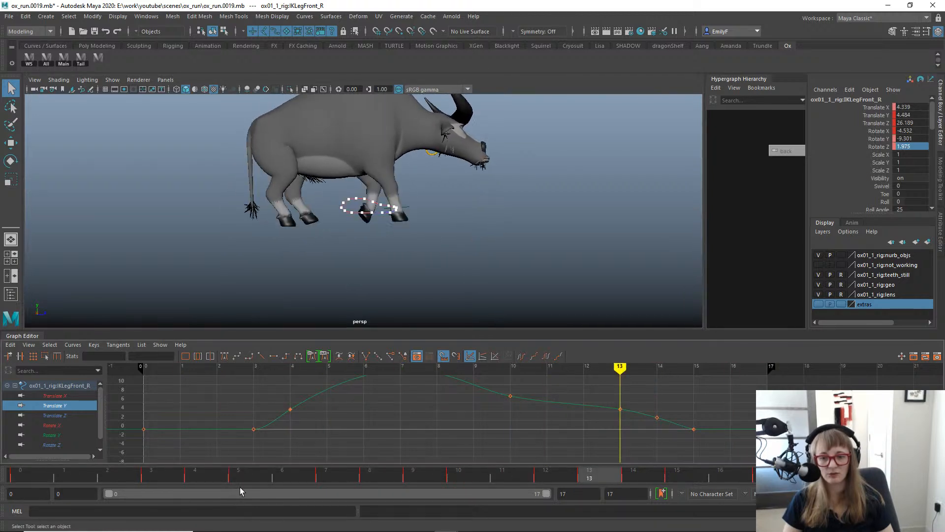
Inspect the leg pose at frame 13 up close, and replay the cycle while orbiting to the ox's front.
right_click_drag(329, 237, 417, 228, "alt")
middle_click_drag(460, 180, 413, 240, "alt")
right_click_drag(413, 241, 477, 204, "alt")
middle_click_drag(453, 217, 492, 173, "alt")
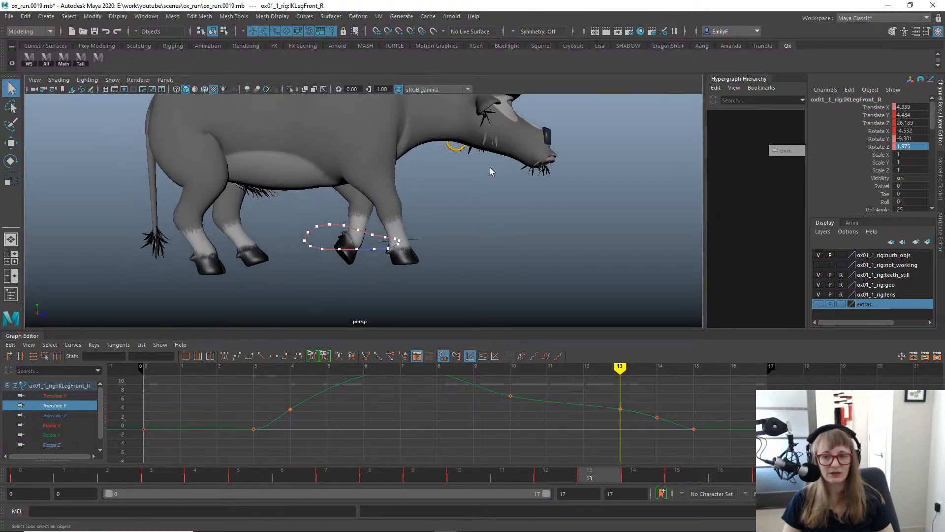
left_click_drag(381, 197, 393, 195, "alt")
mouse_move(264, 180)
right_mouse_down("alt")
mouse_move(451, 192)
mouse_move(361, 171)
mouse_move(479, 192)
mouse_move(267, 185)
right_mouse_up("alt")
right_click_drag(389, 191, 304, 200, "alt")
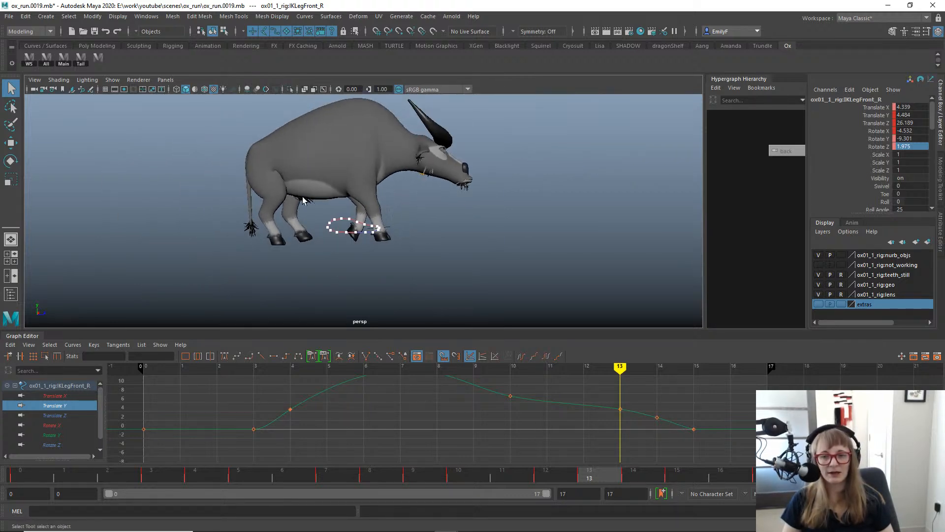
key("alt+v")
left_click_drag(415, 238, 318, 229, "alt")
key("alt+v")
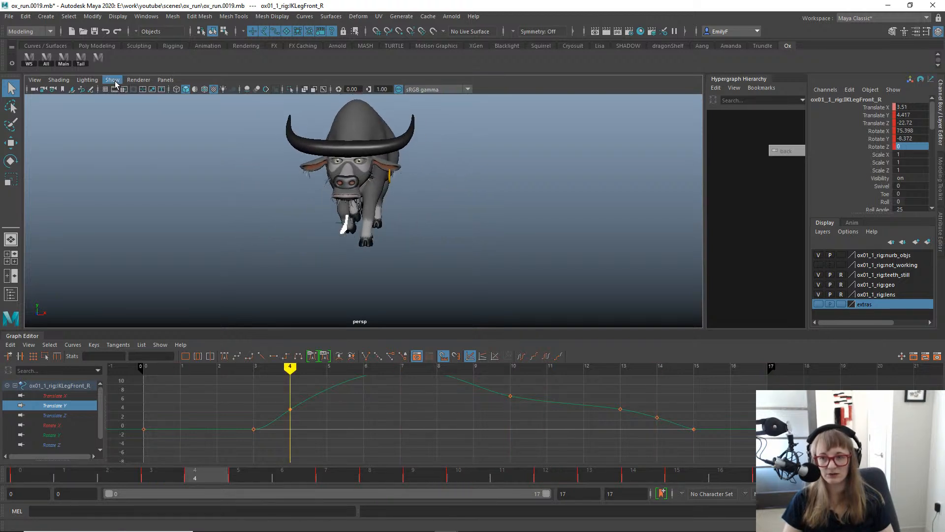
Hide the motion trails in the perspective view and play the run cycle, checking the whole ox from the side and front.
left_click(112, 80)
left_click(164, 418)
left_click_drag(295, 263, 498, 255, "alt")
key("alt+v")
right_click_drag(463, 246, 453, 245, "alt")
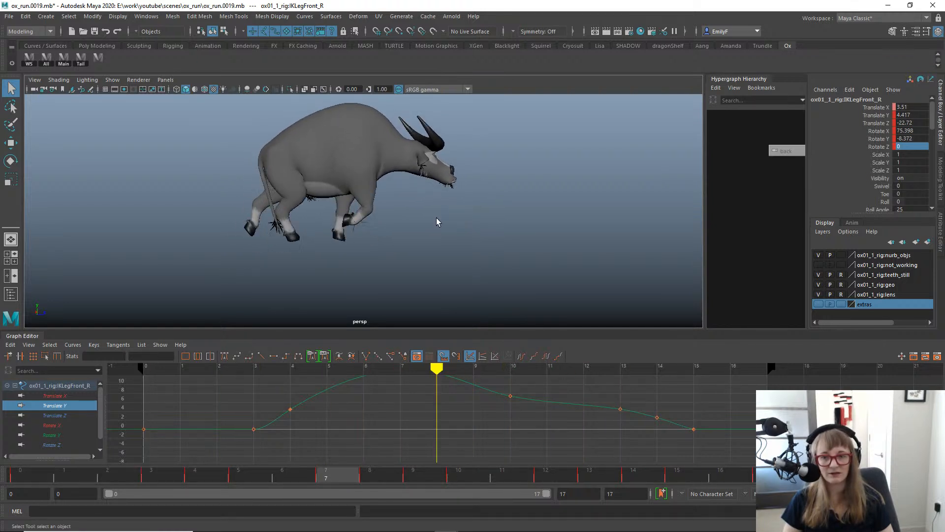
left_click_drag(436, 218, 320, 216, "alt")
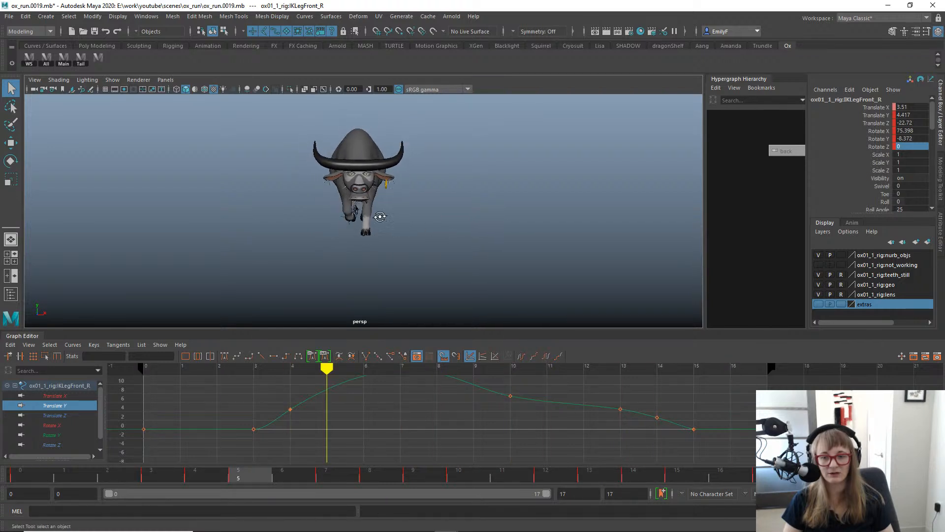
left_click_drag(380, 217, 456, 214, "alt")
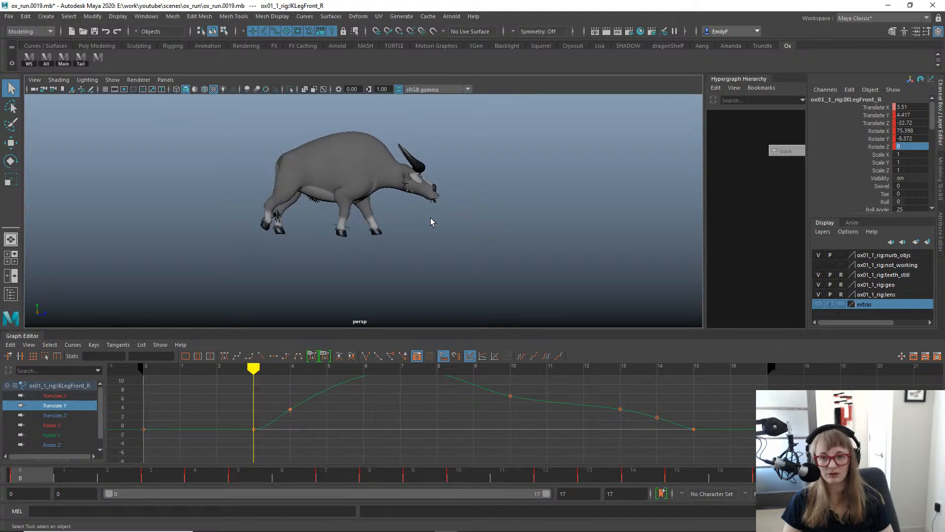
right_click_drag(348, 217, 374, 219, "alt")
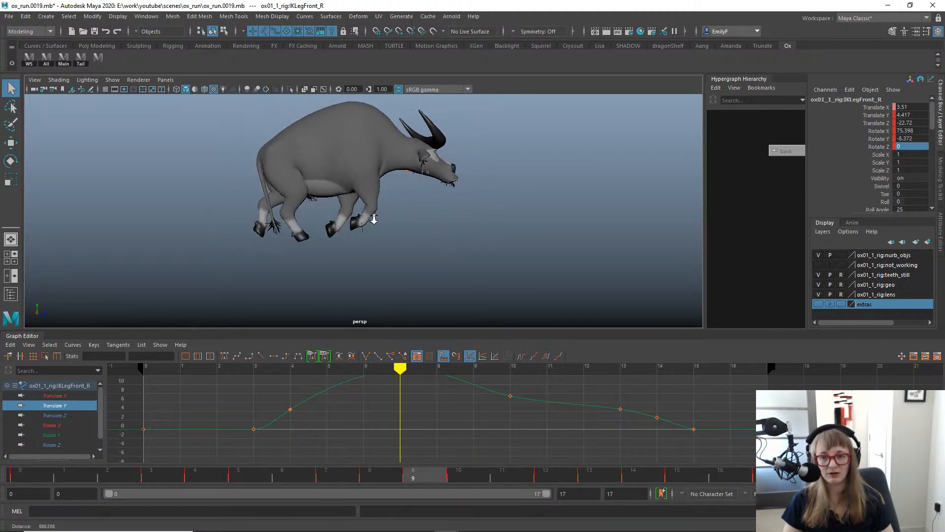
left_click_drag(374, 219, 434, 211, "alt")
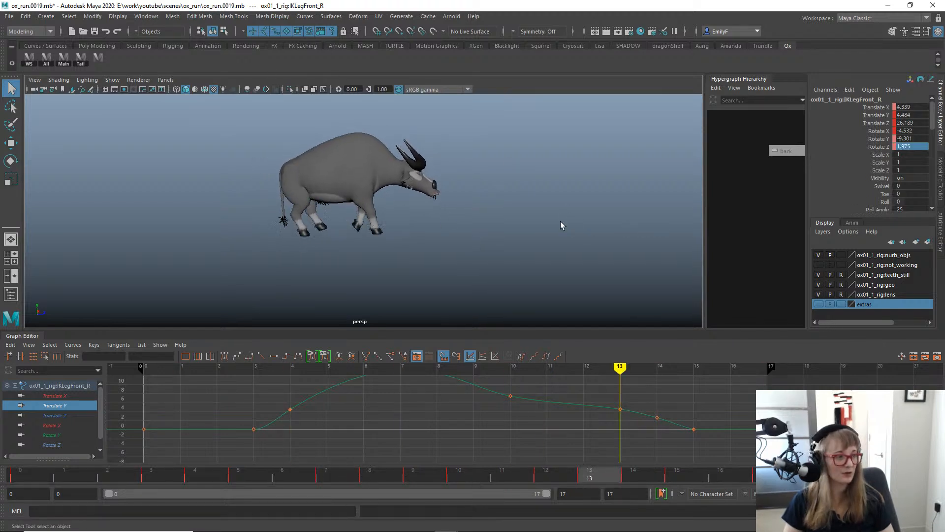
right_click_drag(560, 221, 606, 222, "alt")
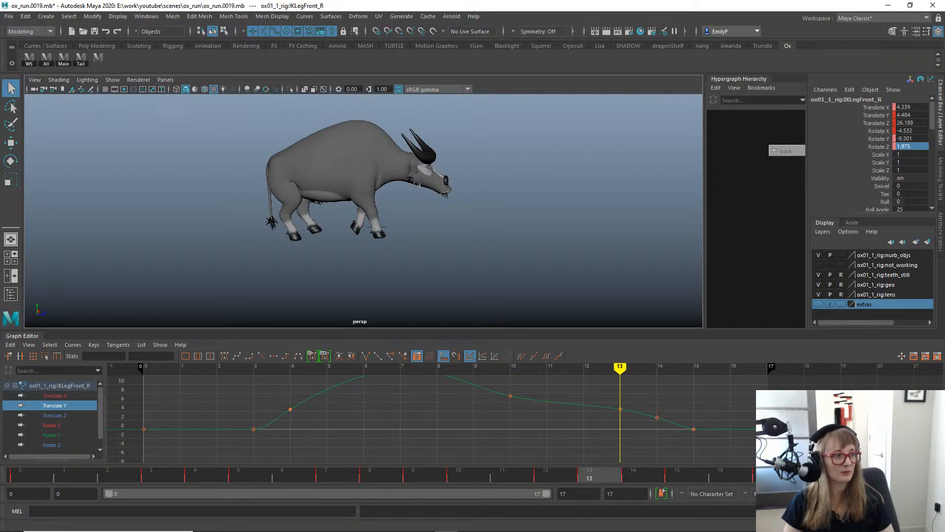